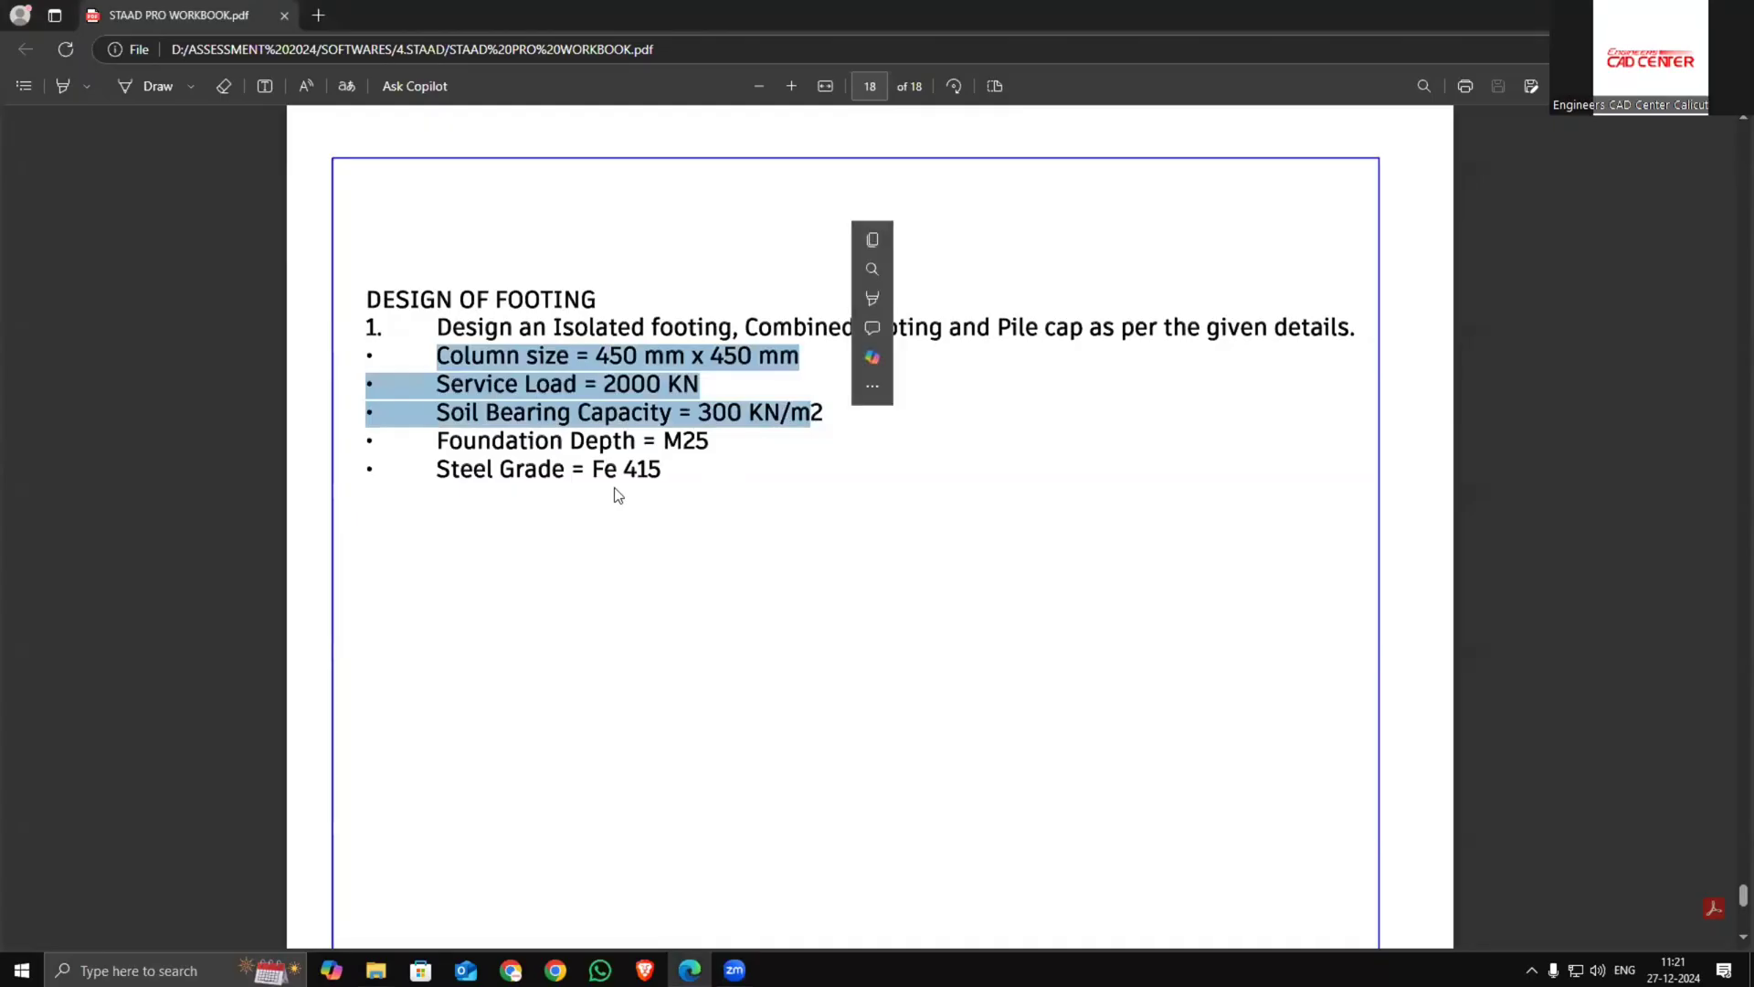
Launch STAAD.Pro, continue past the license information and close the CONNECTION Client windows
click(532, 547)
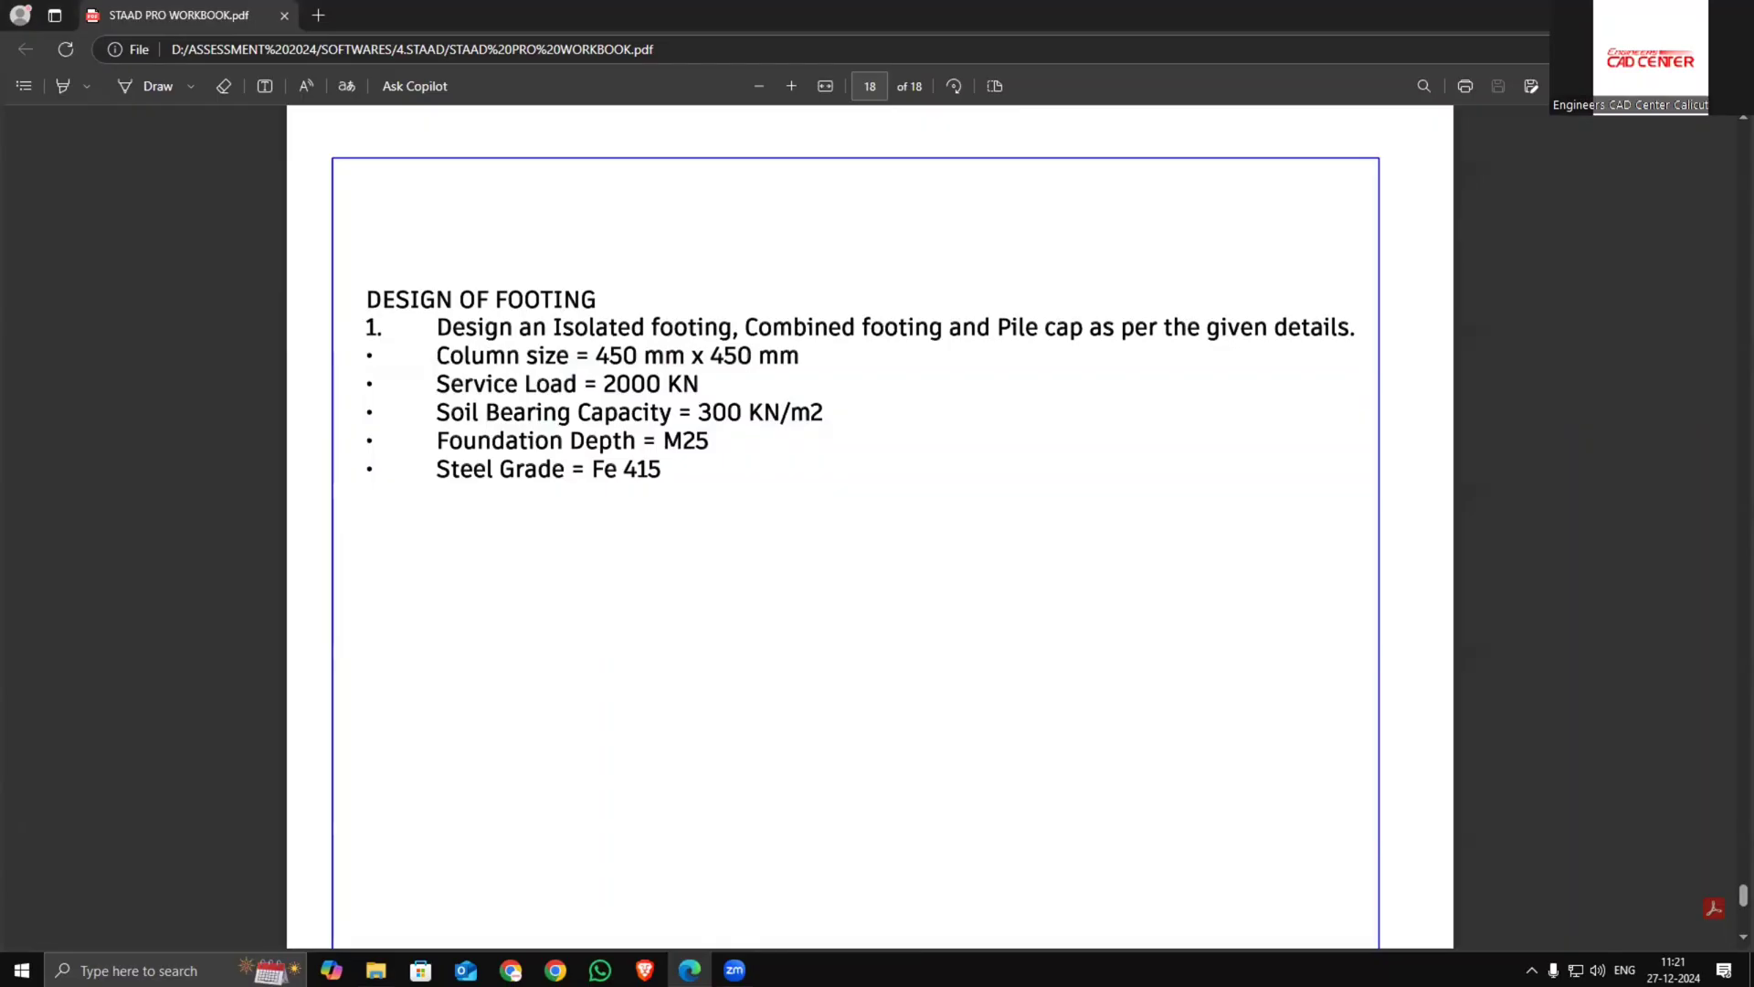
click(1649, 14)
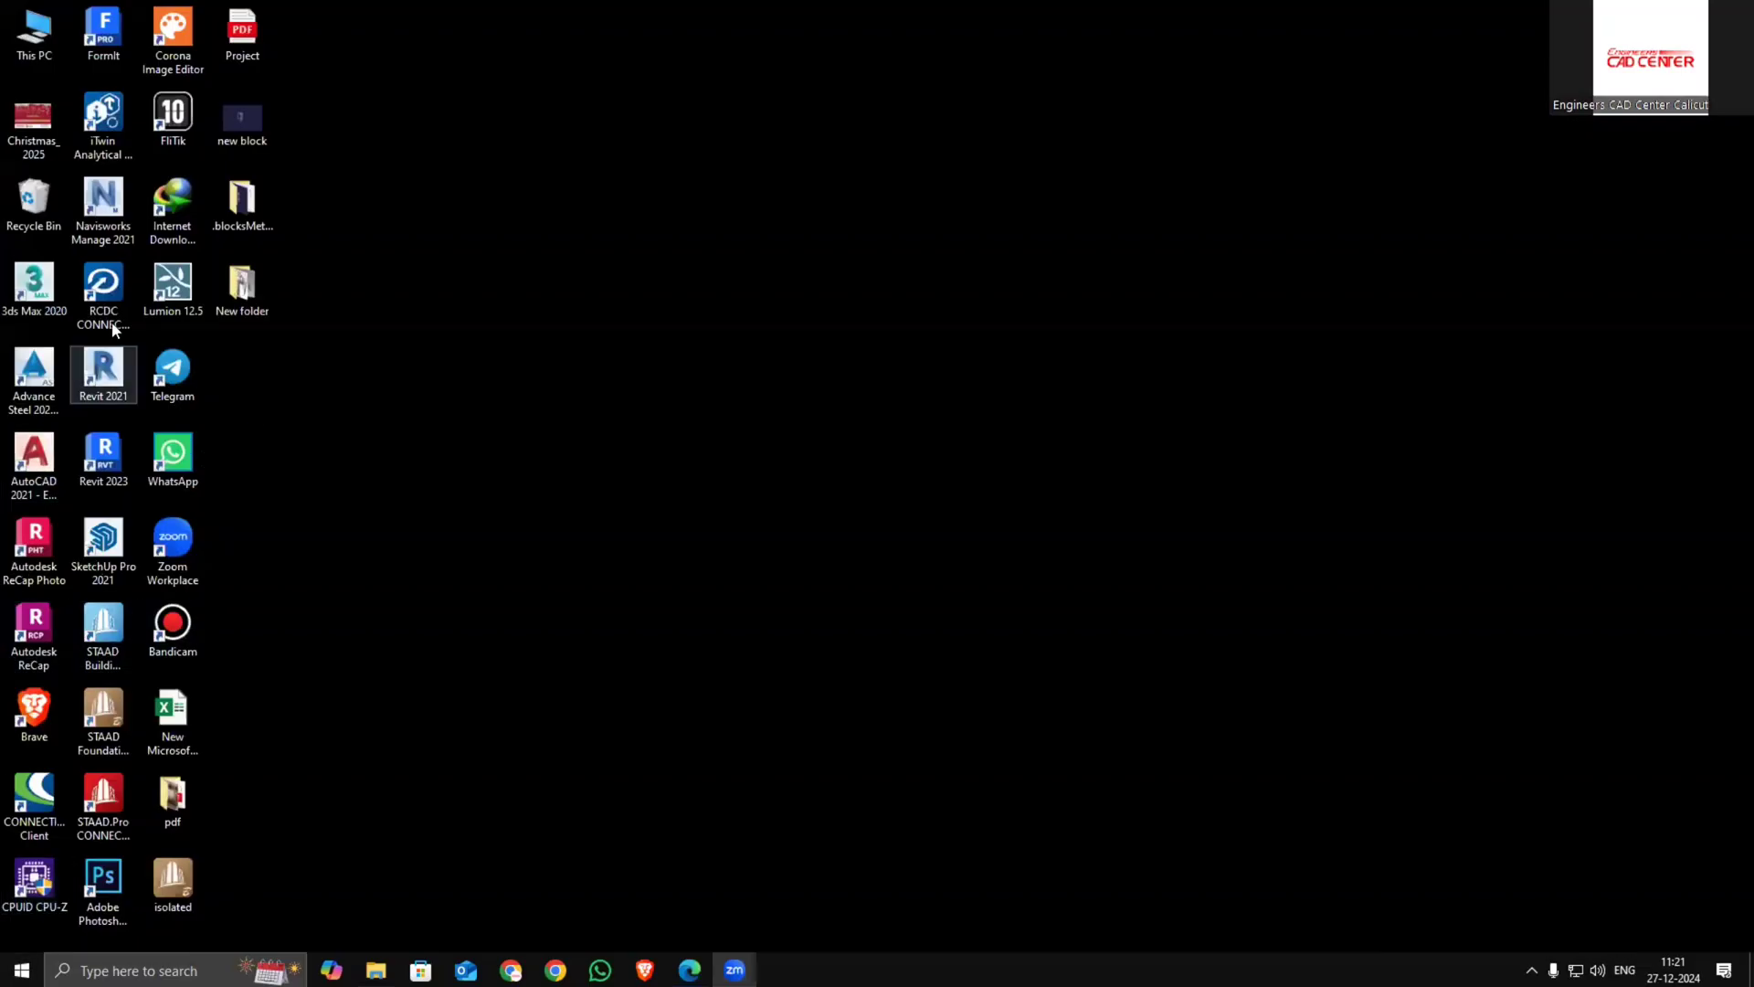
double_click(100, 781)
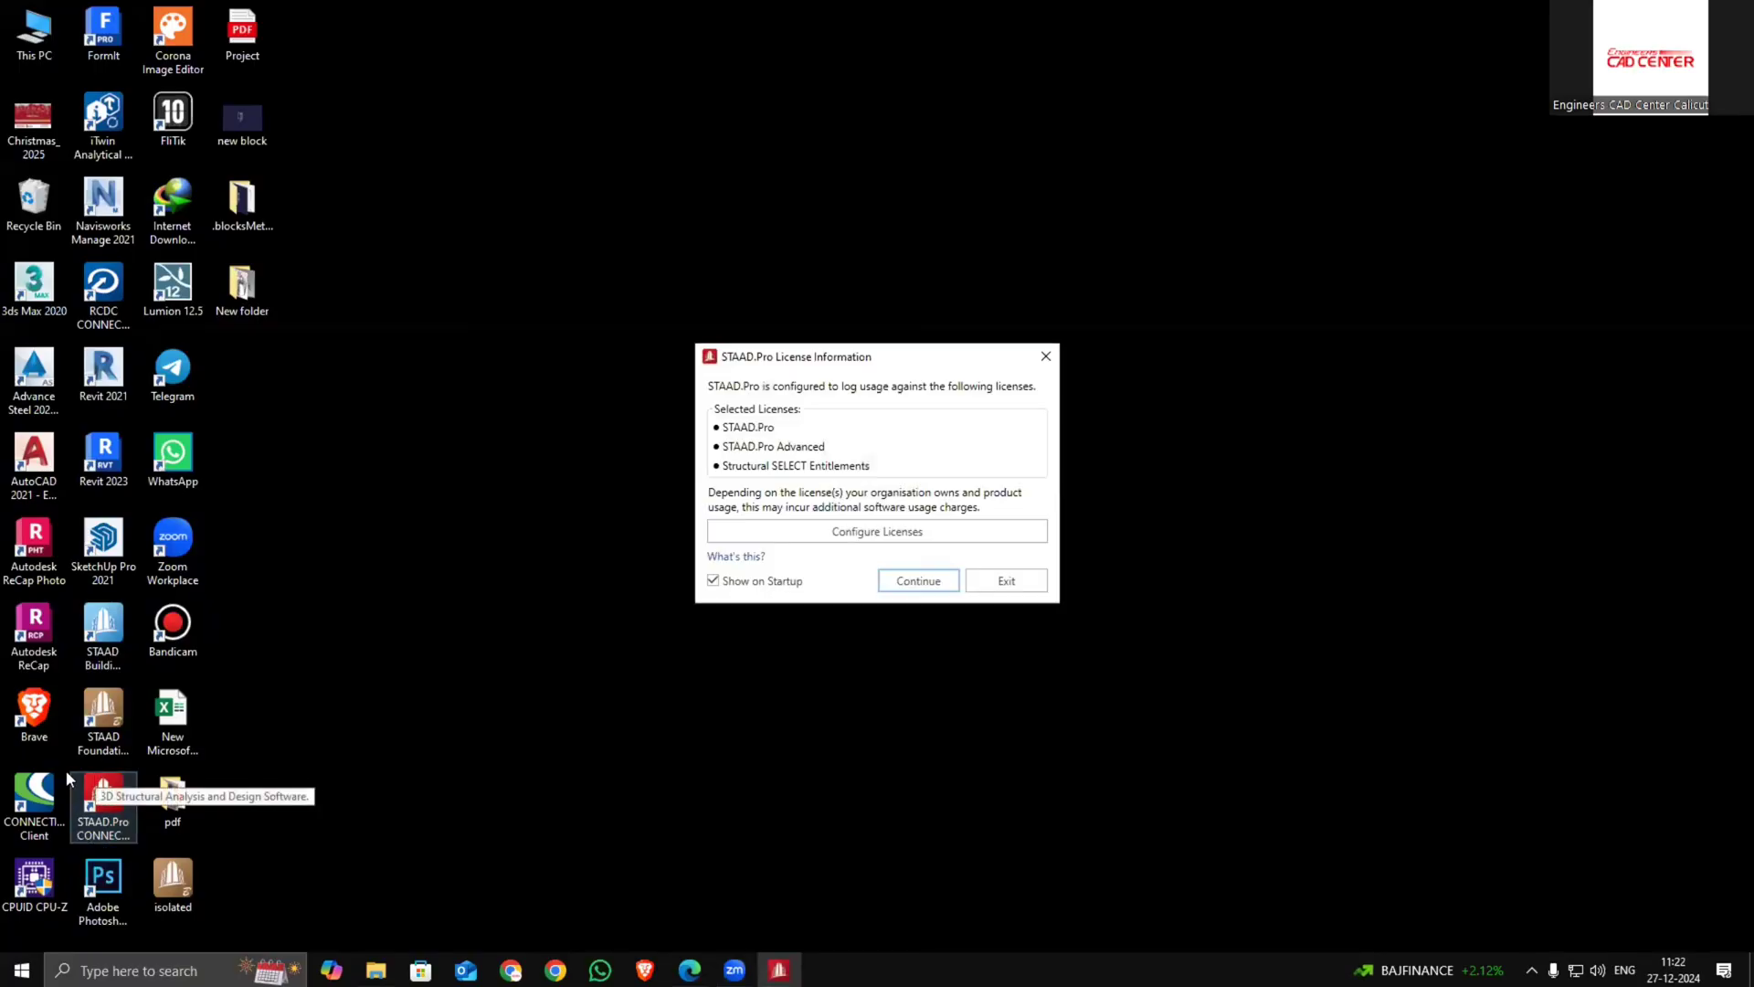
click(941, 576)
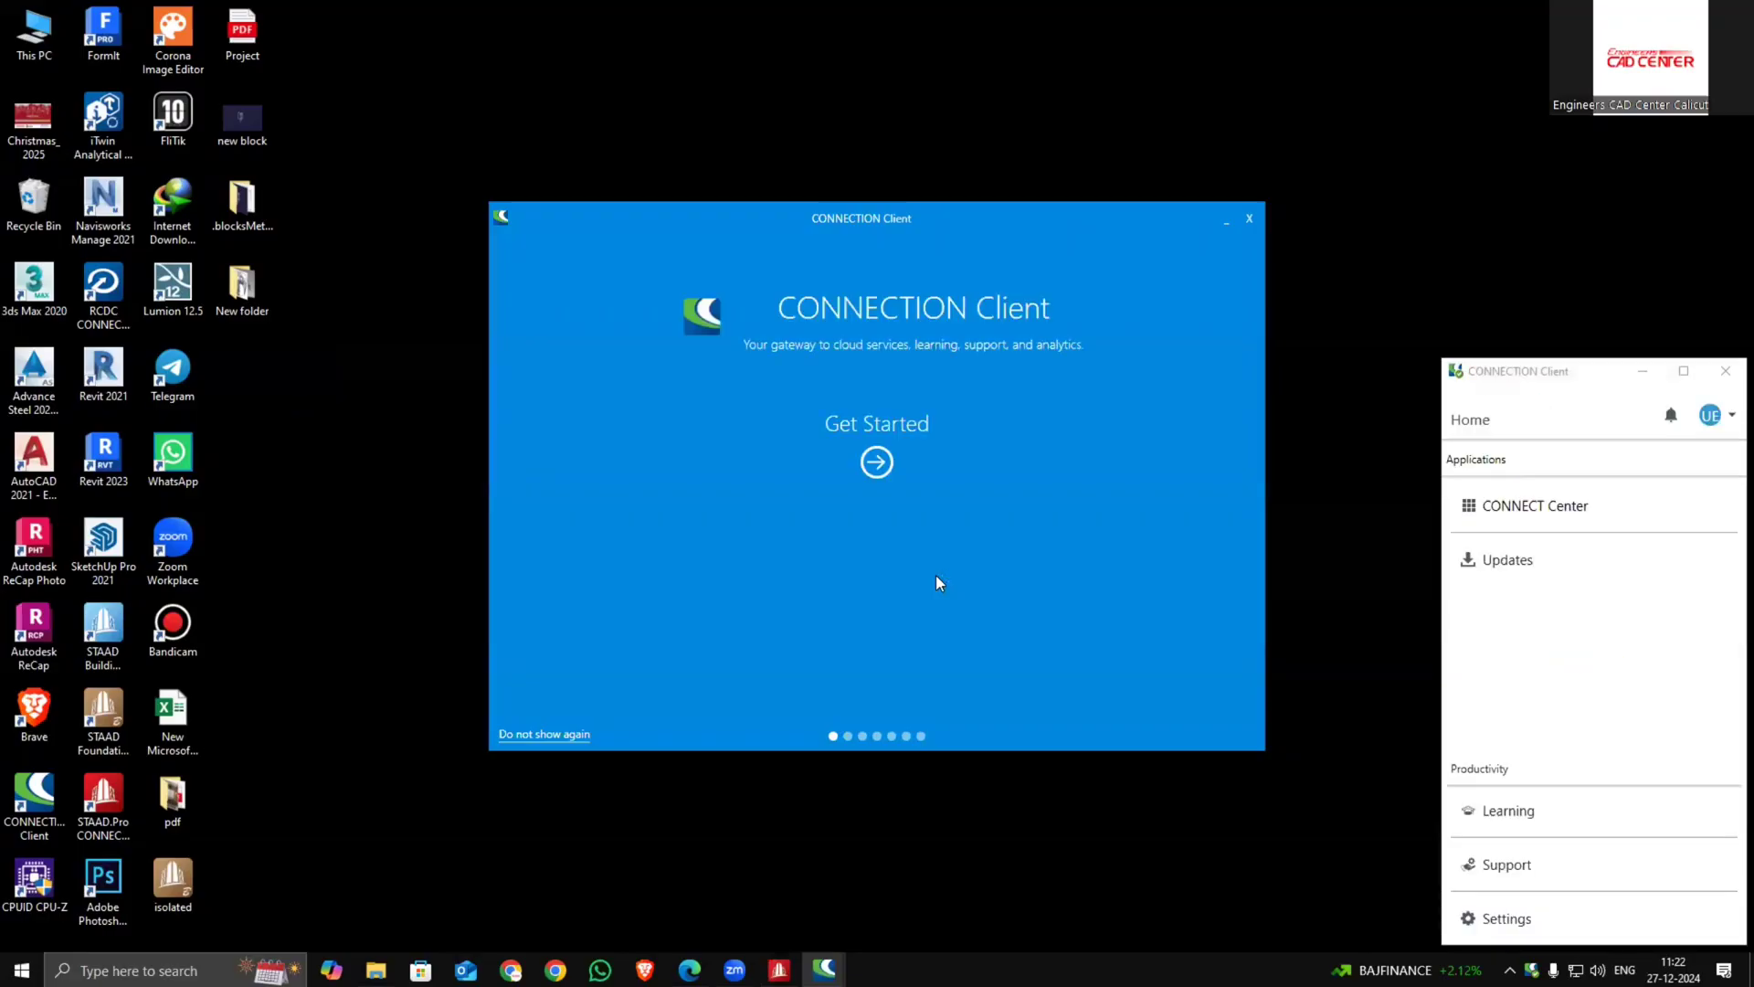
click(1251, 218)
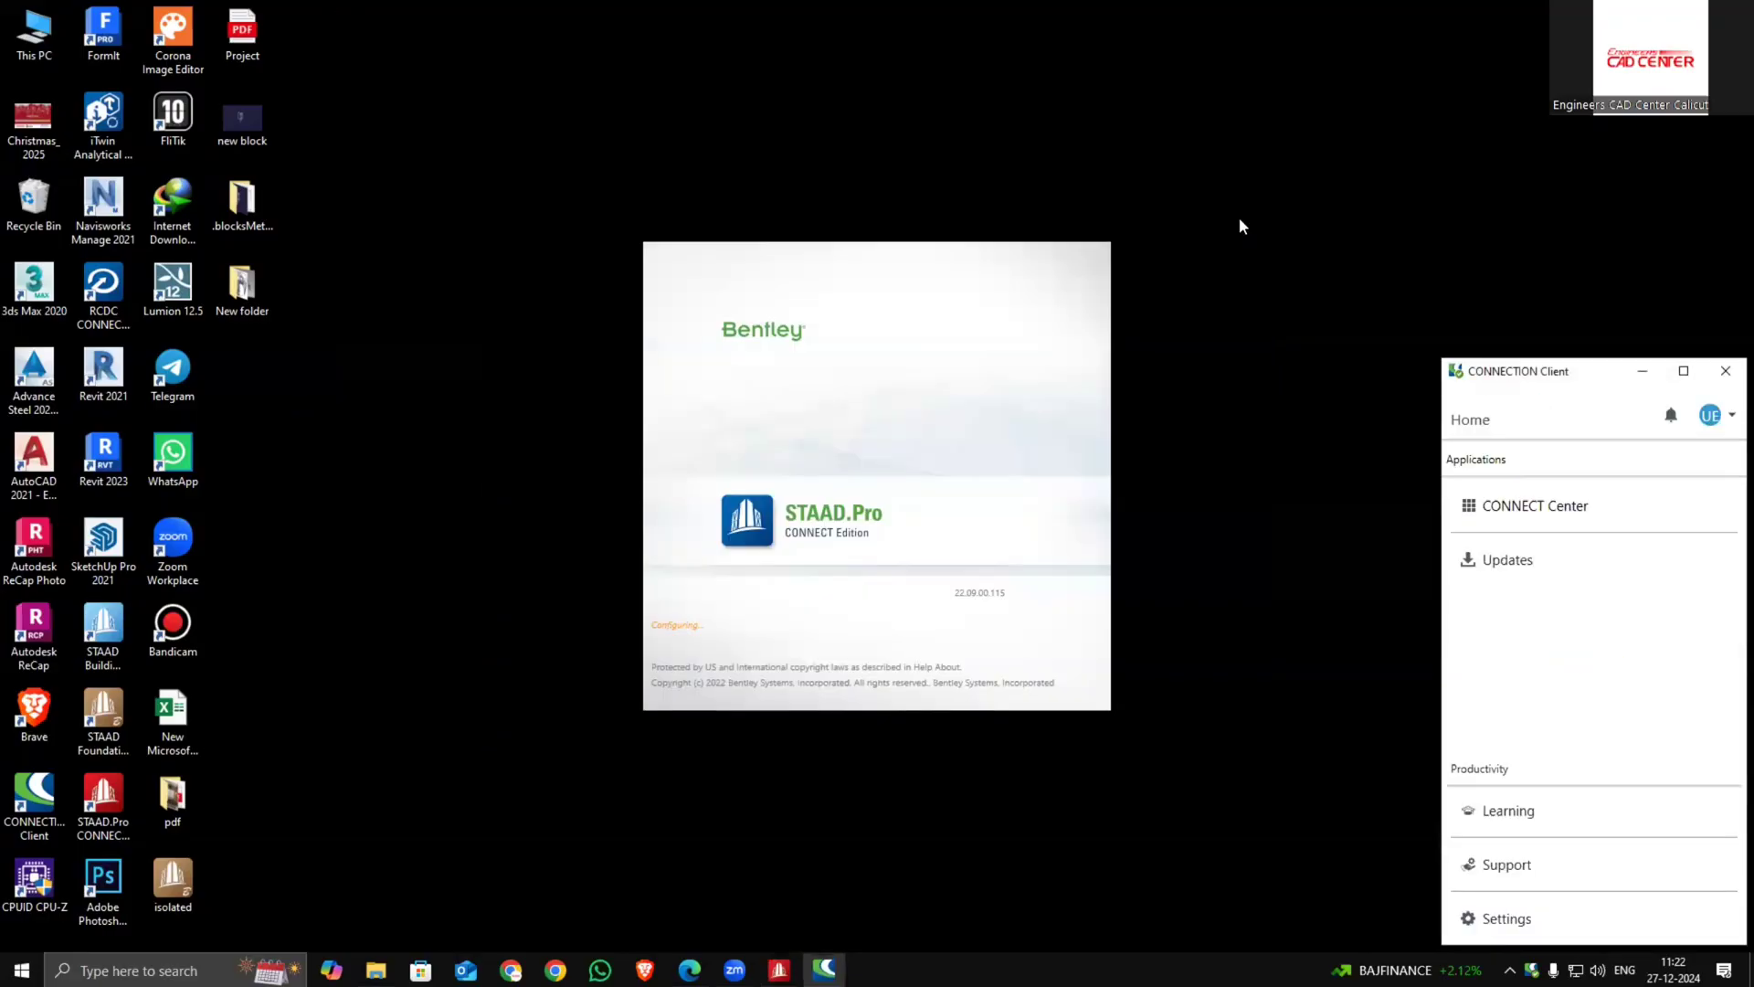
click(1726, 371)
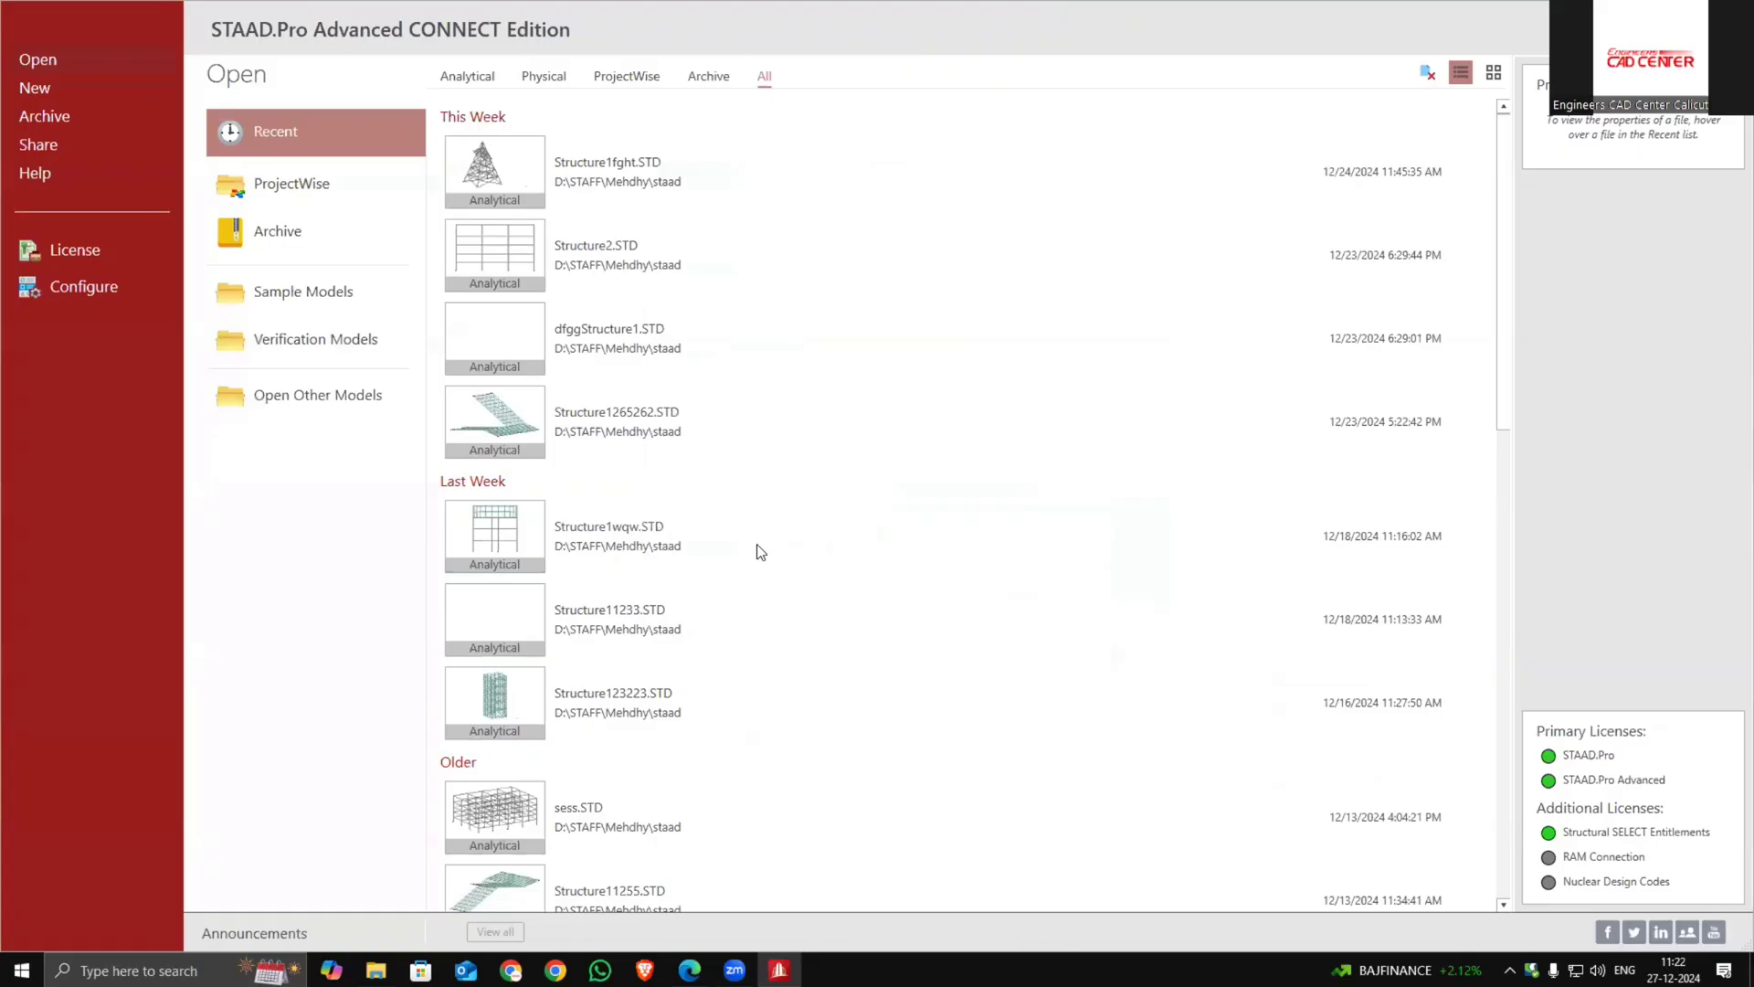
Open the recent model Structure1wqw.STD
scroll(603, 572, down, 1)
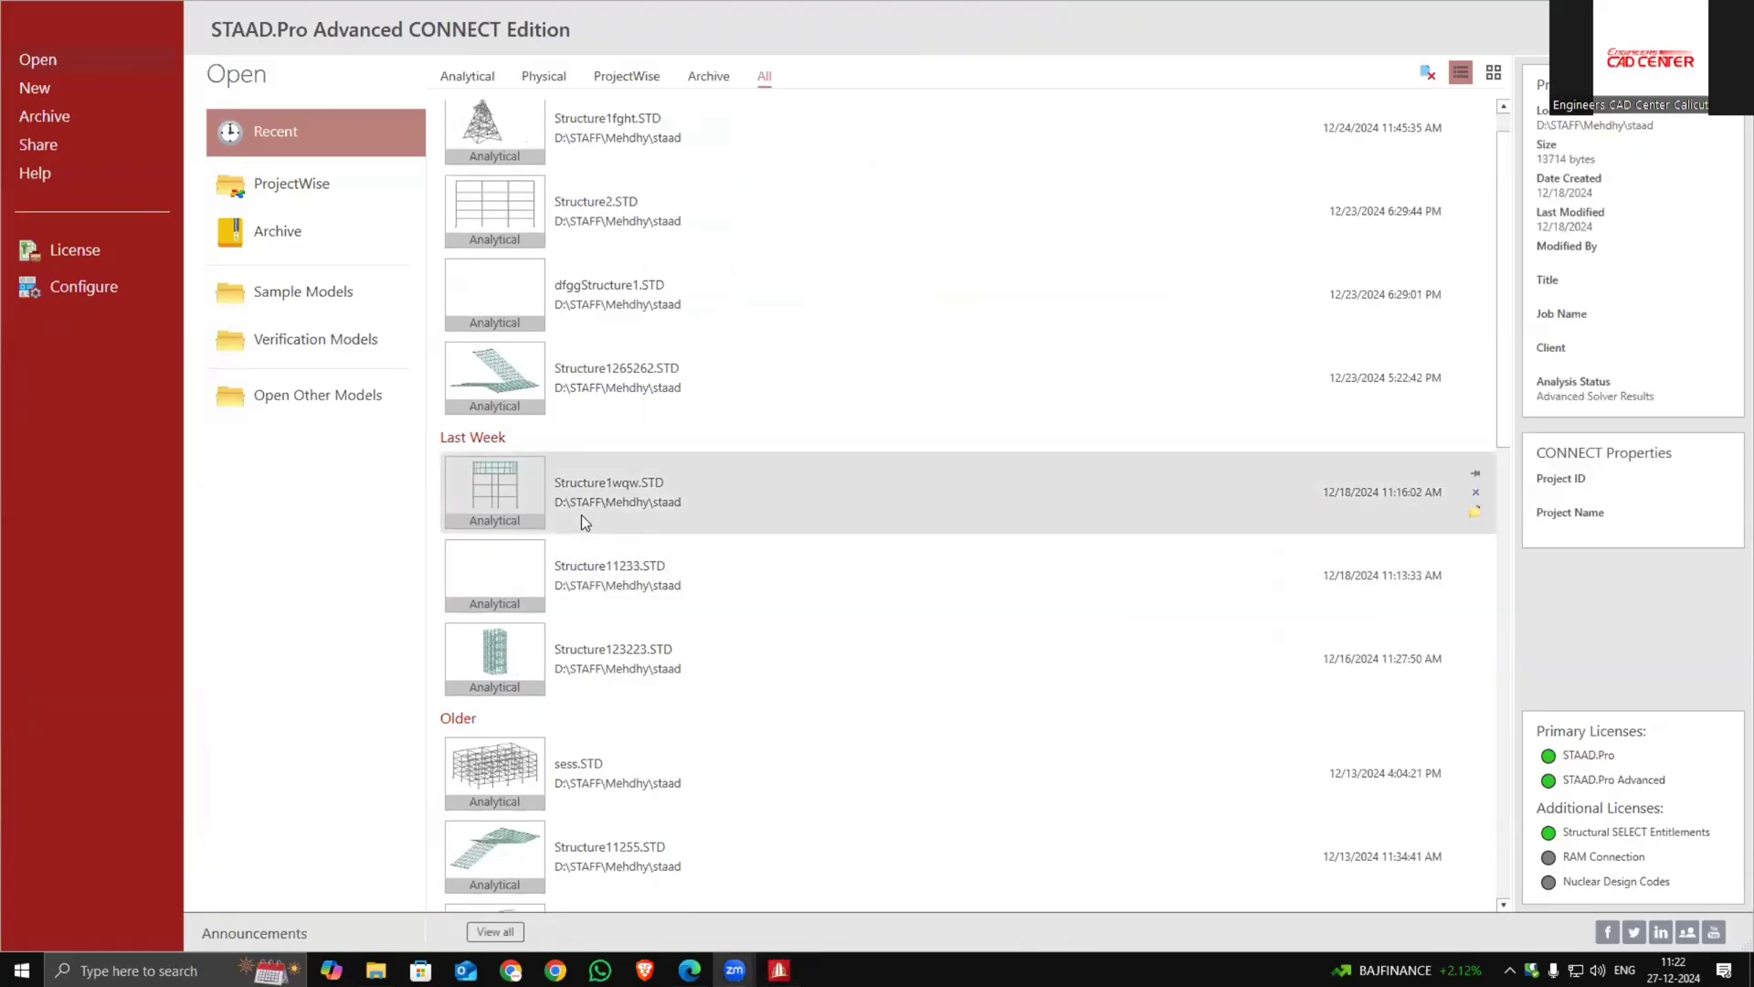
scroll(619, 817, down, 1)
scroll(603, 721, up, 2)
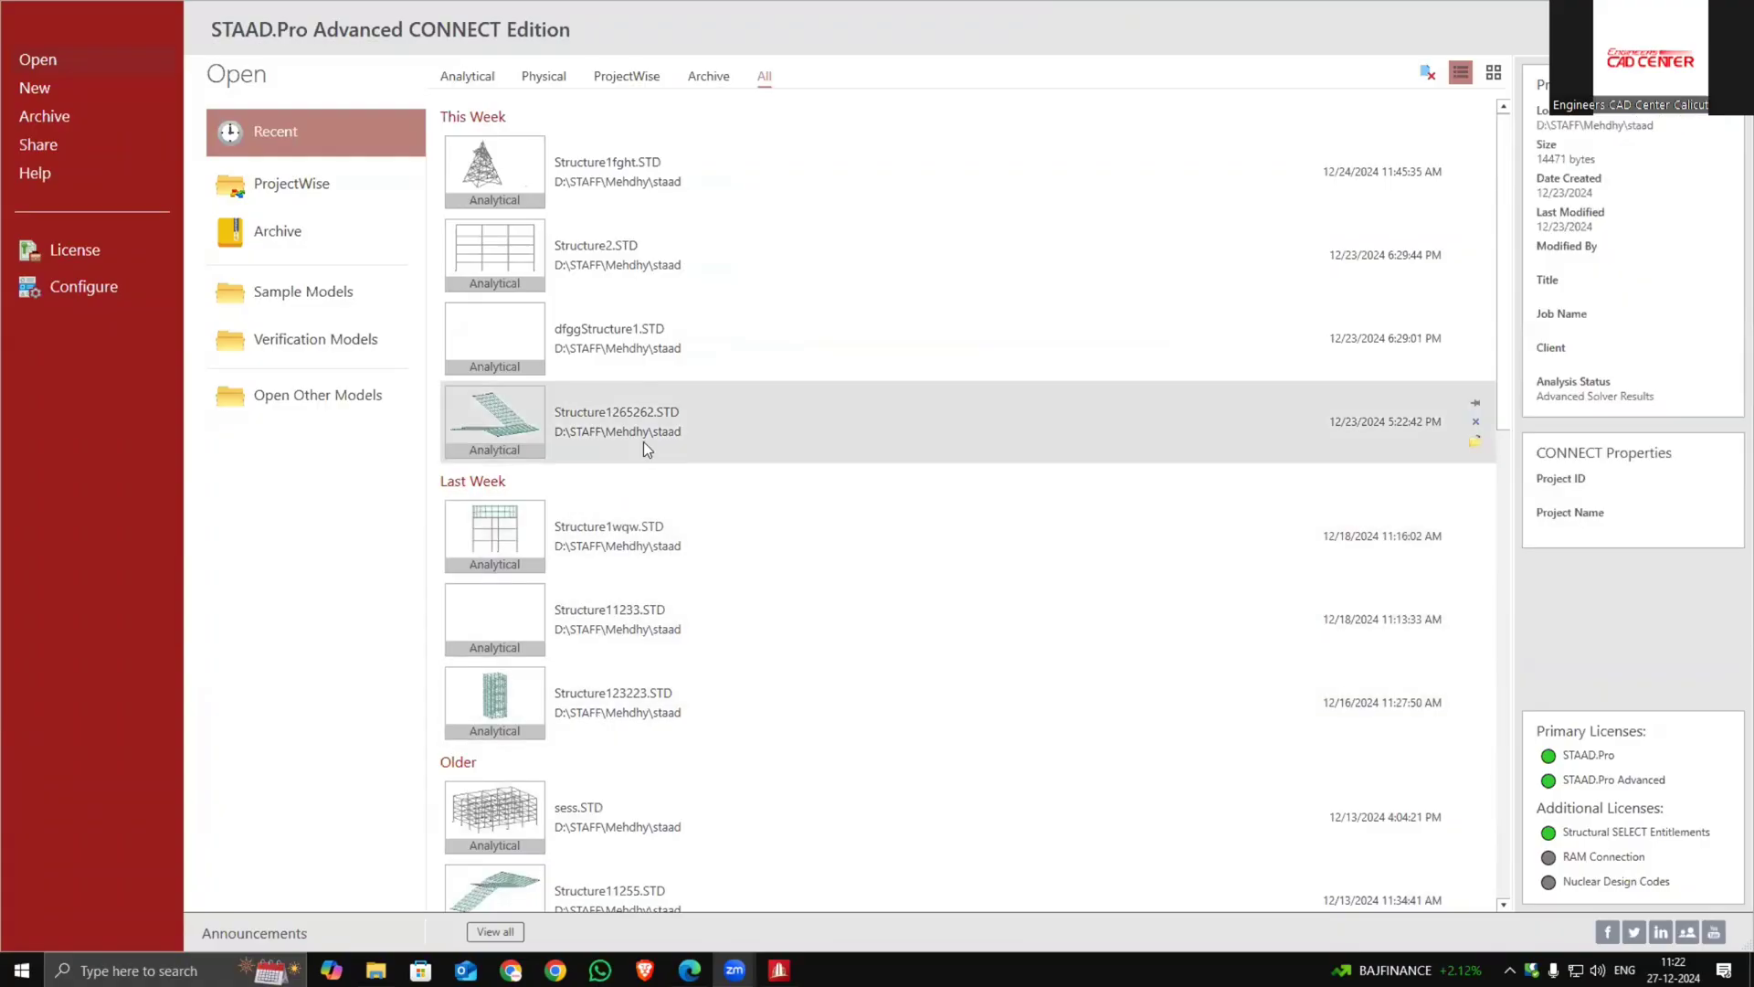
click(630, 496)
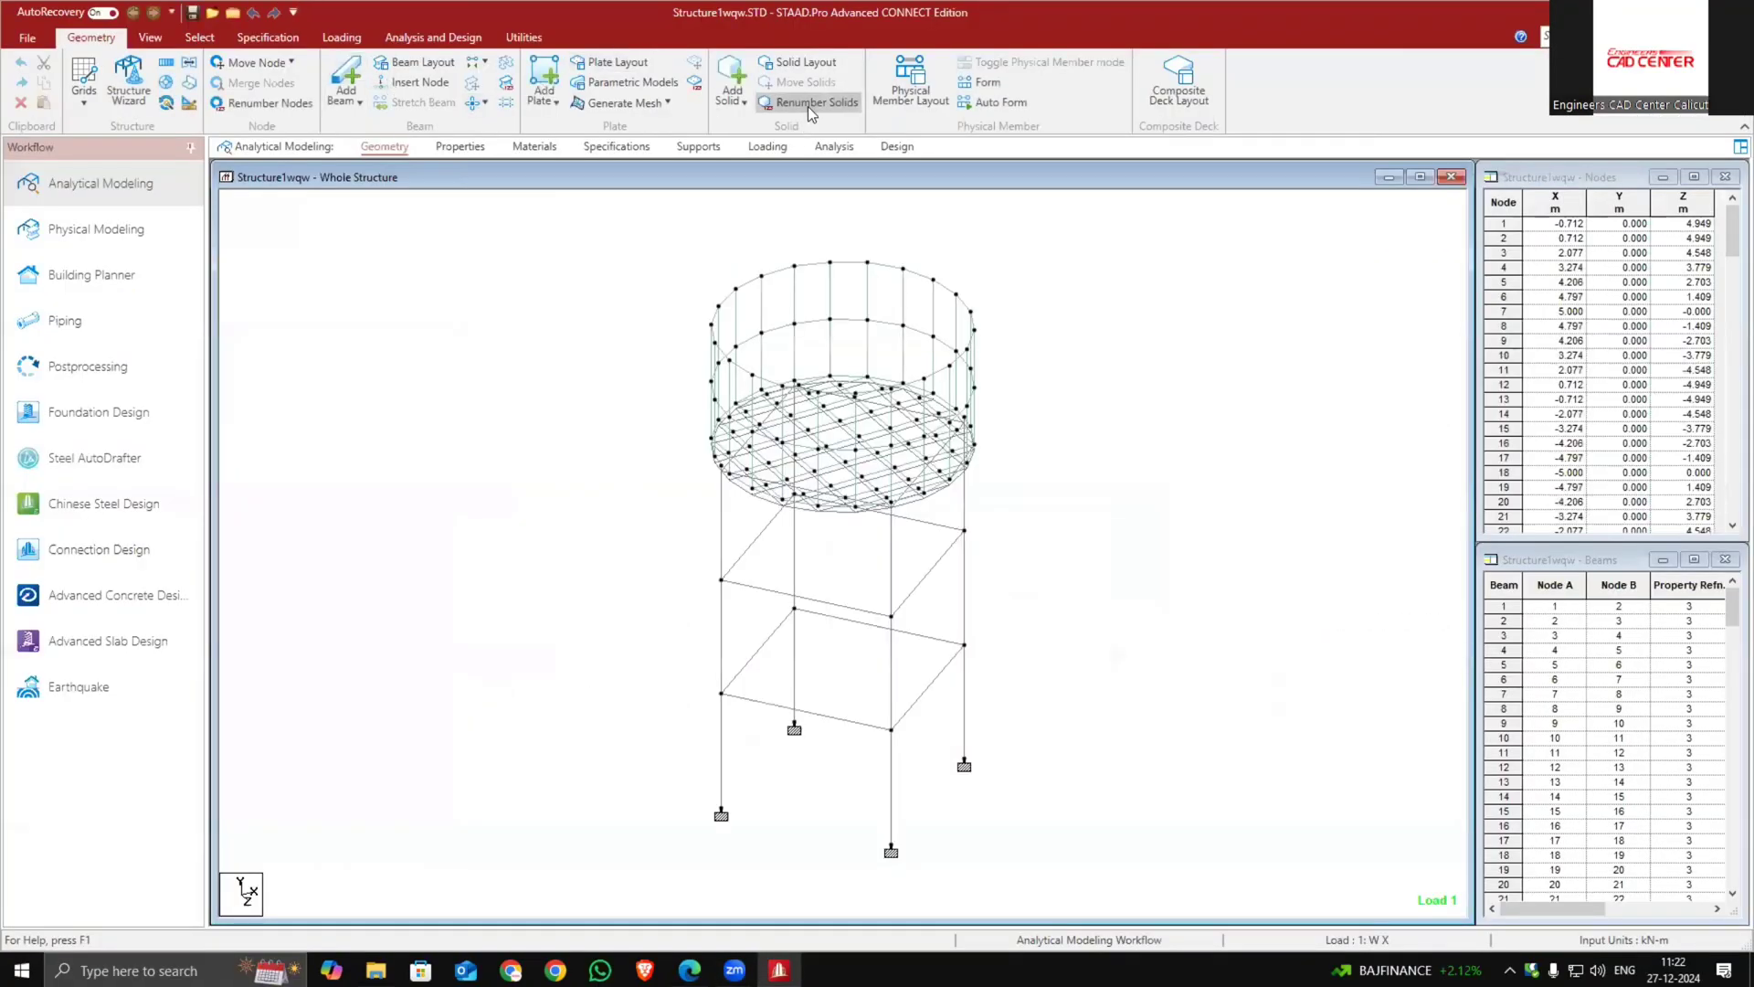
Run the analysis on the model and stay in modeling mode
click(845, 147)
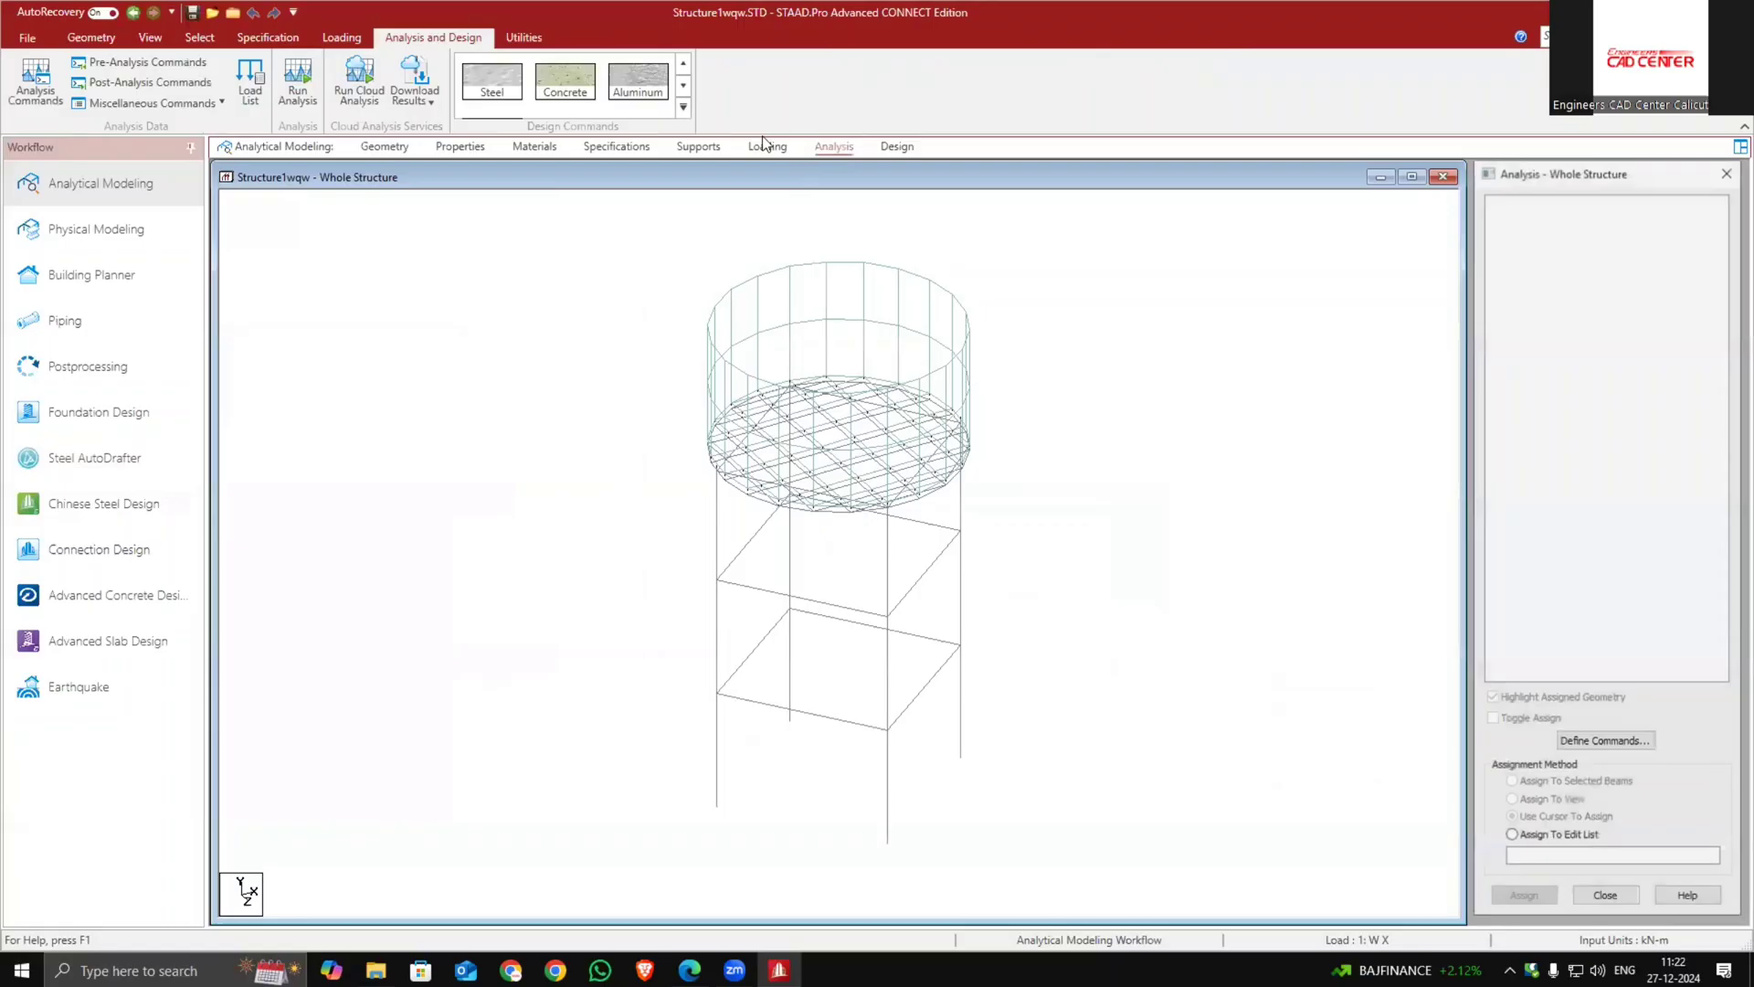
click(298, 82)
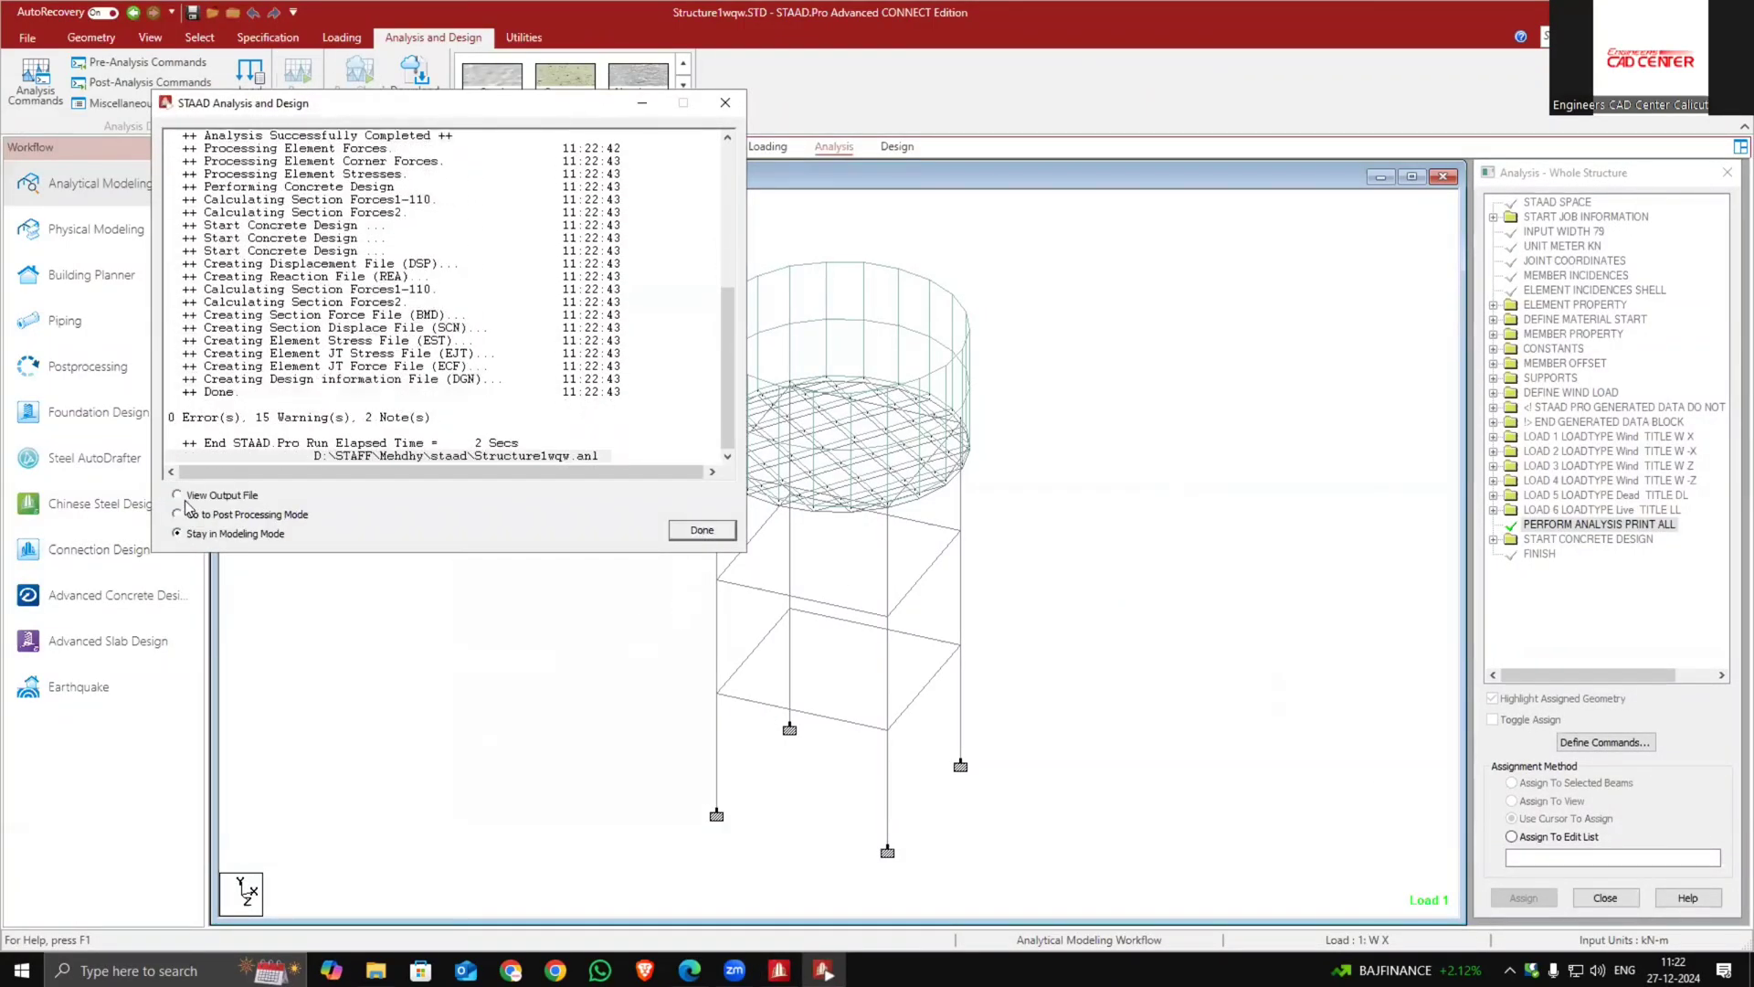
click(702, 531)
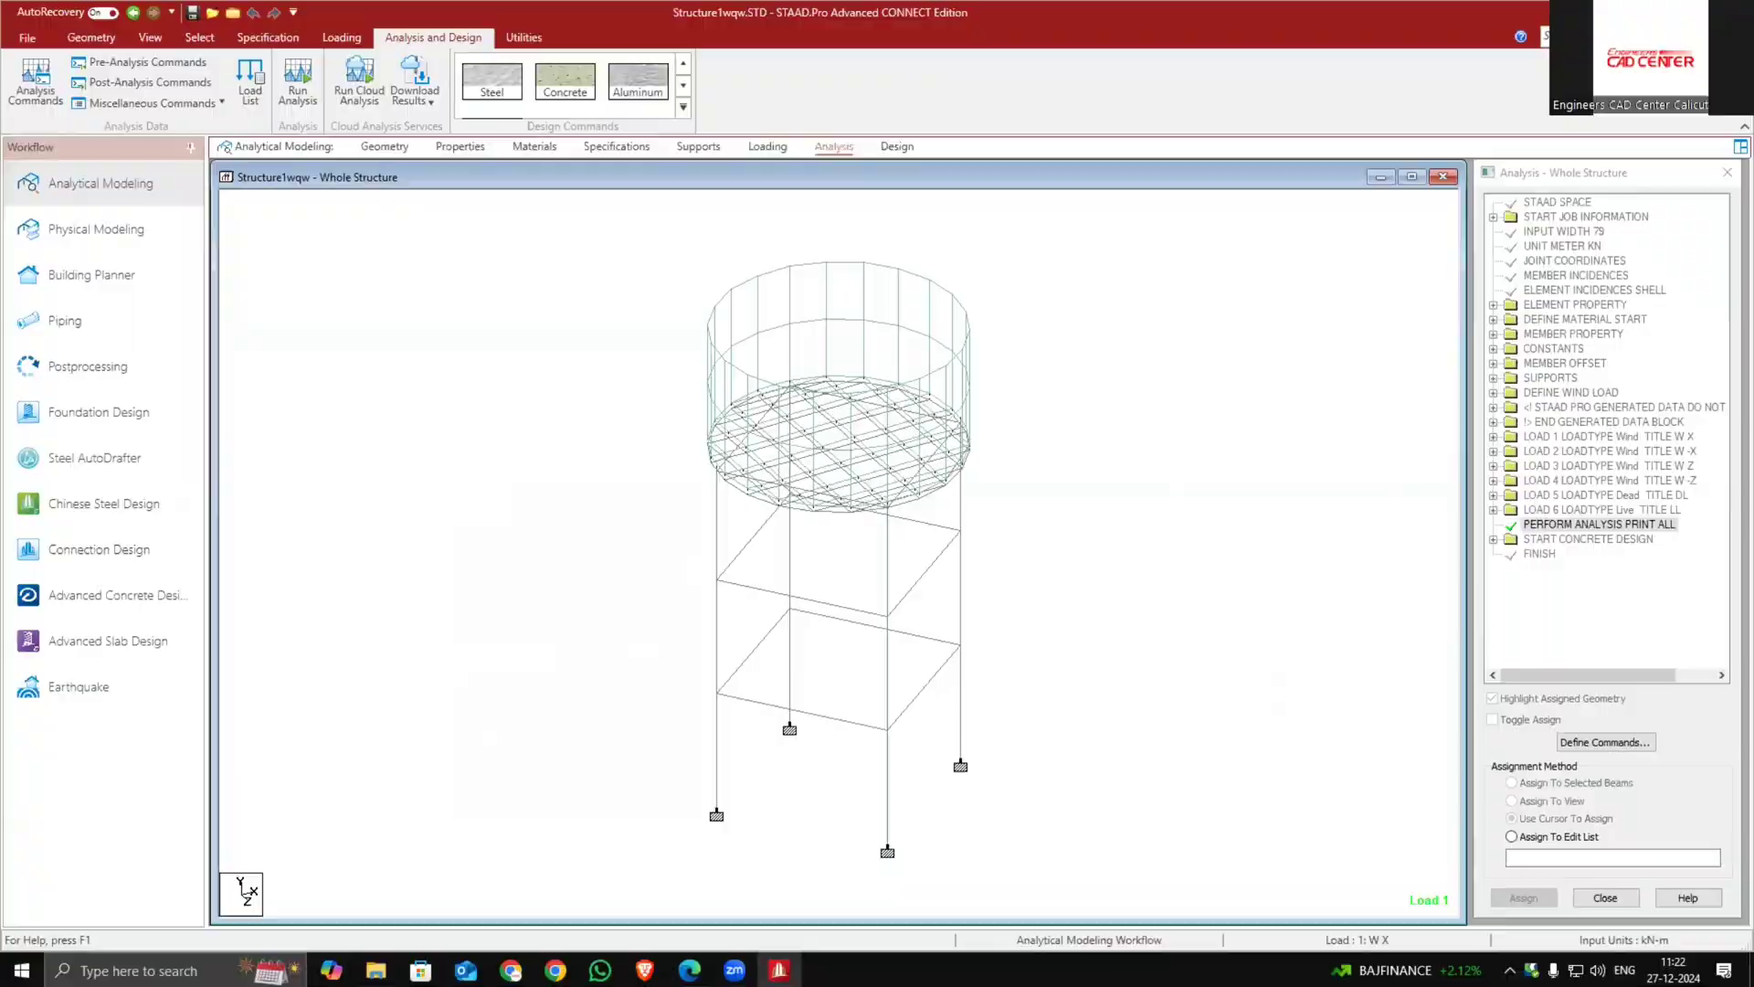
click(1647, 13)
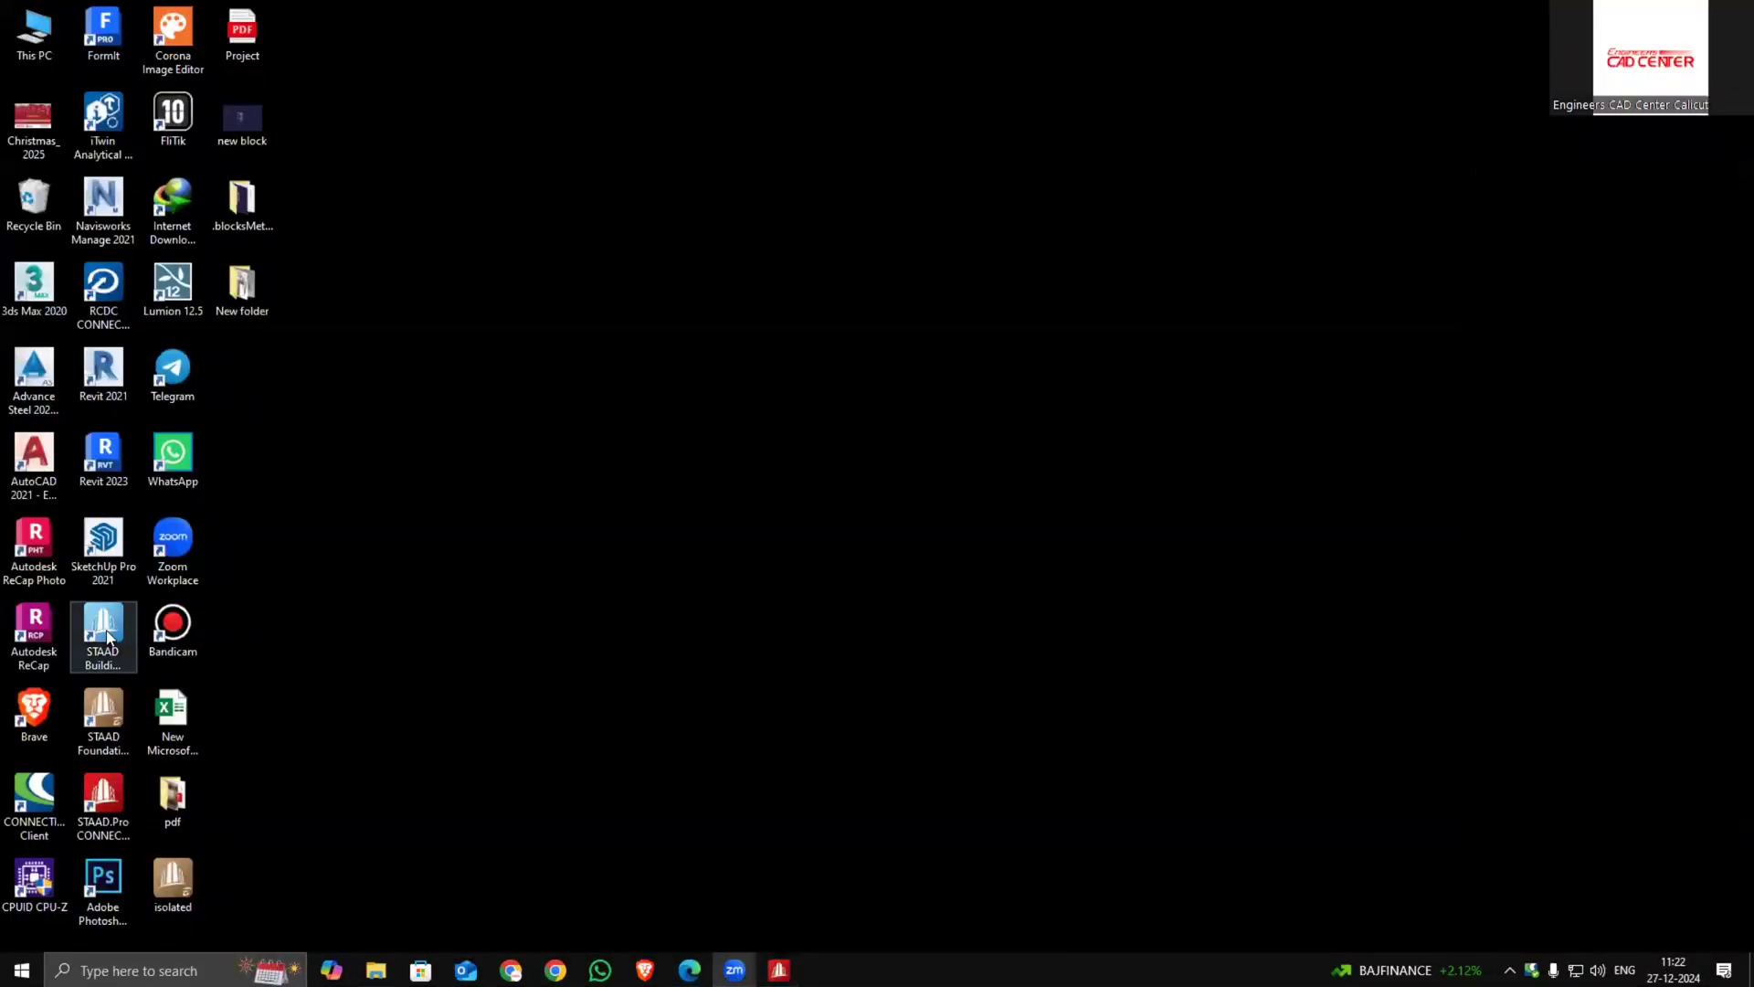
double_click(104, 723)
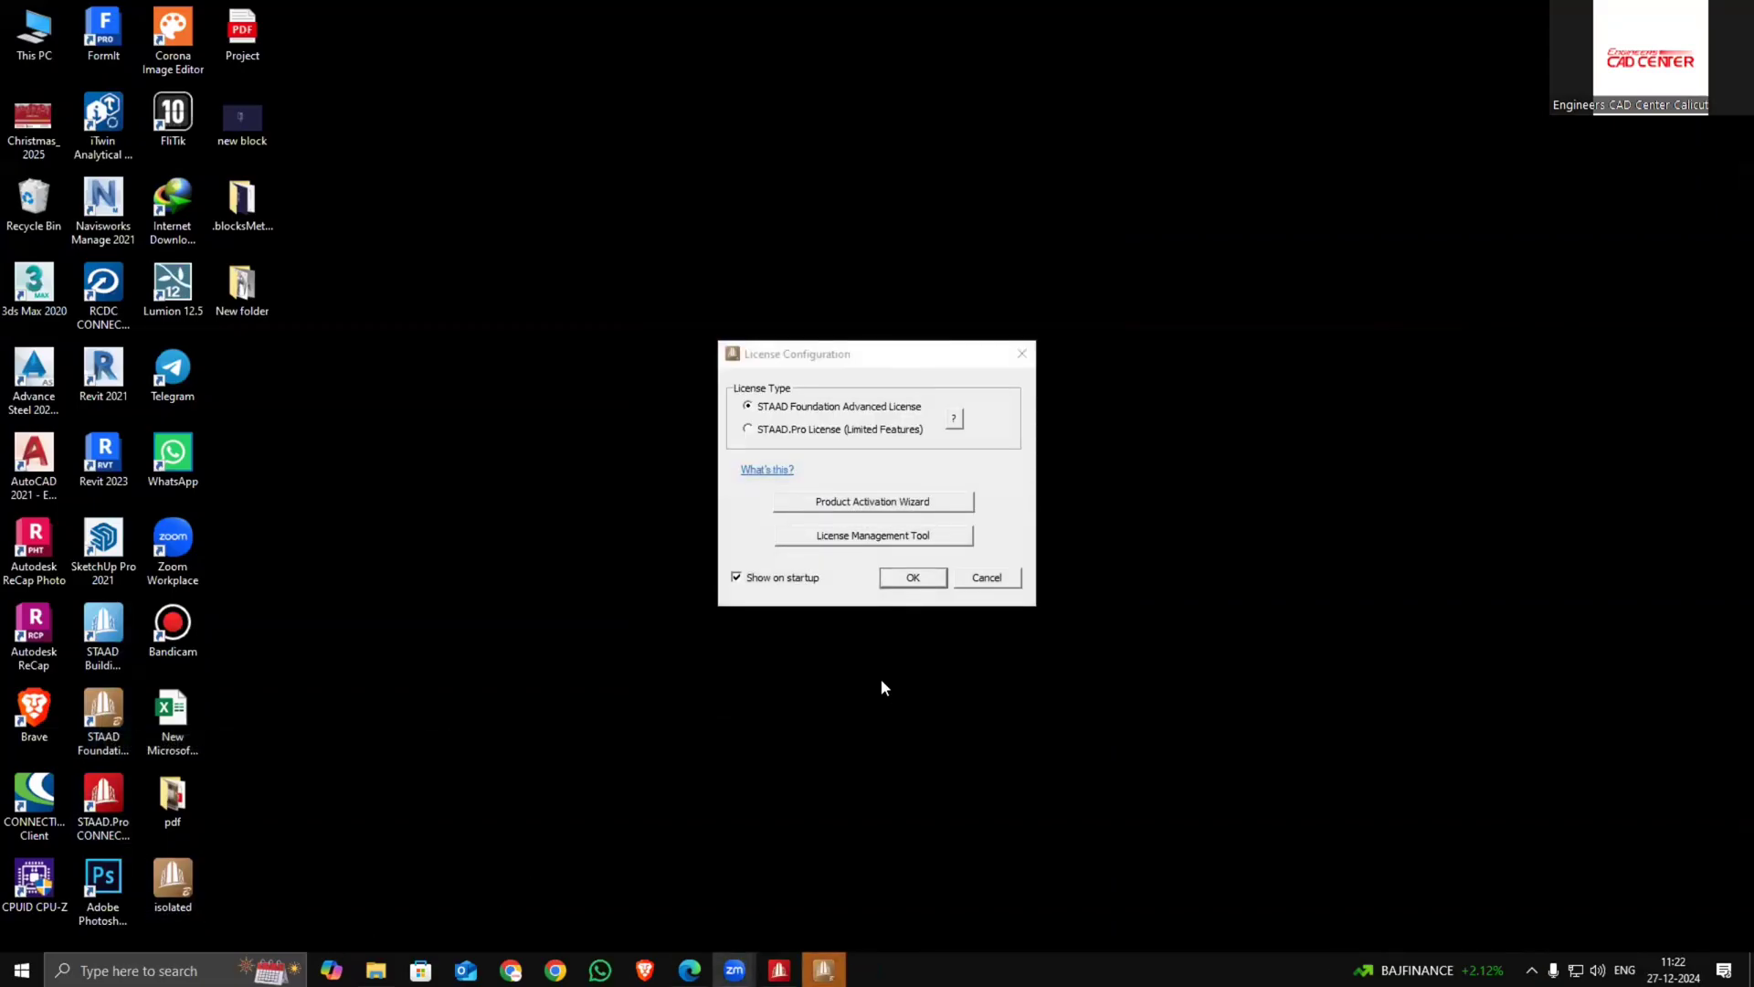
click(915, 577)
click(916, 578)
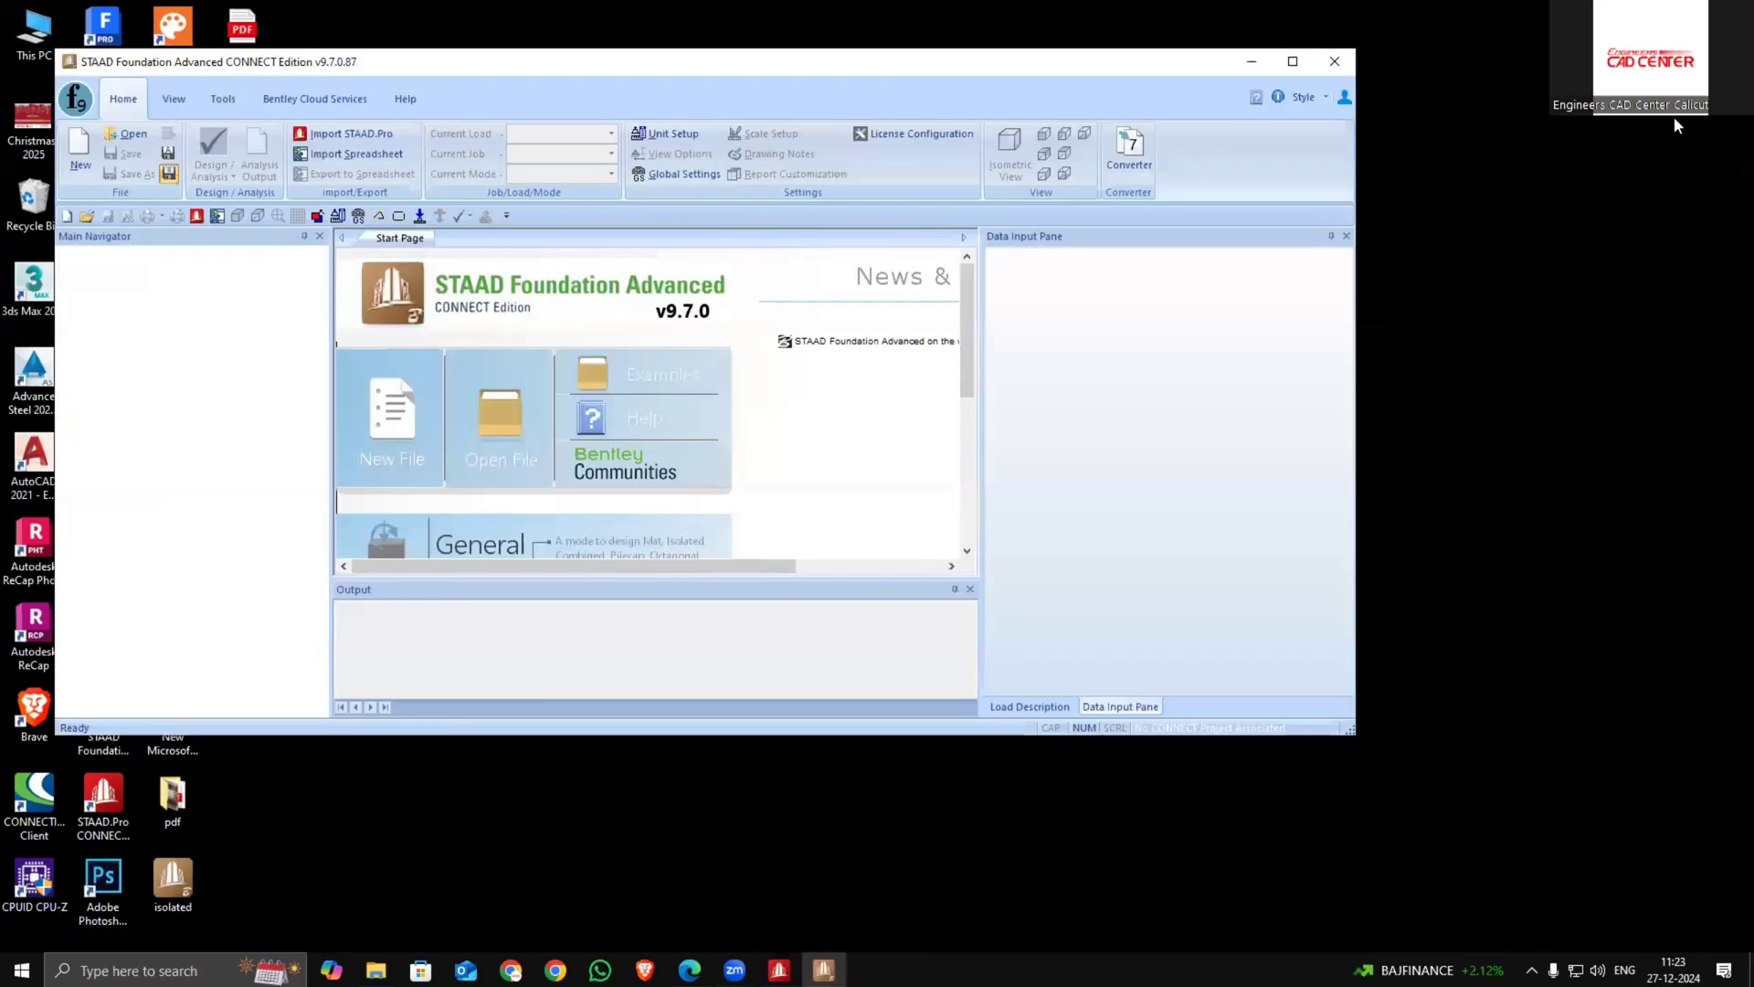
click(359, 134)
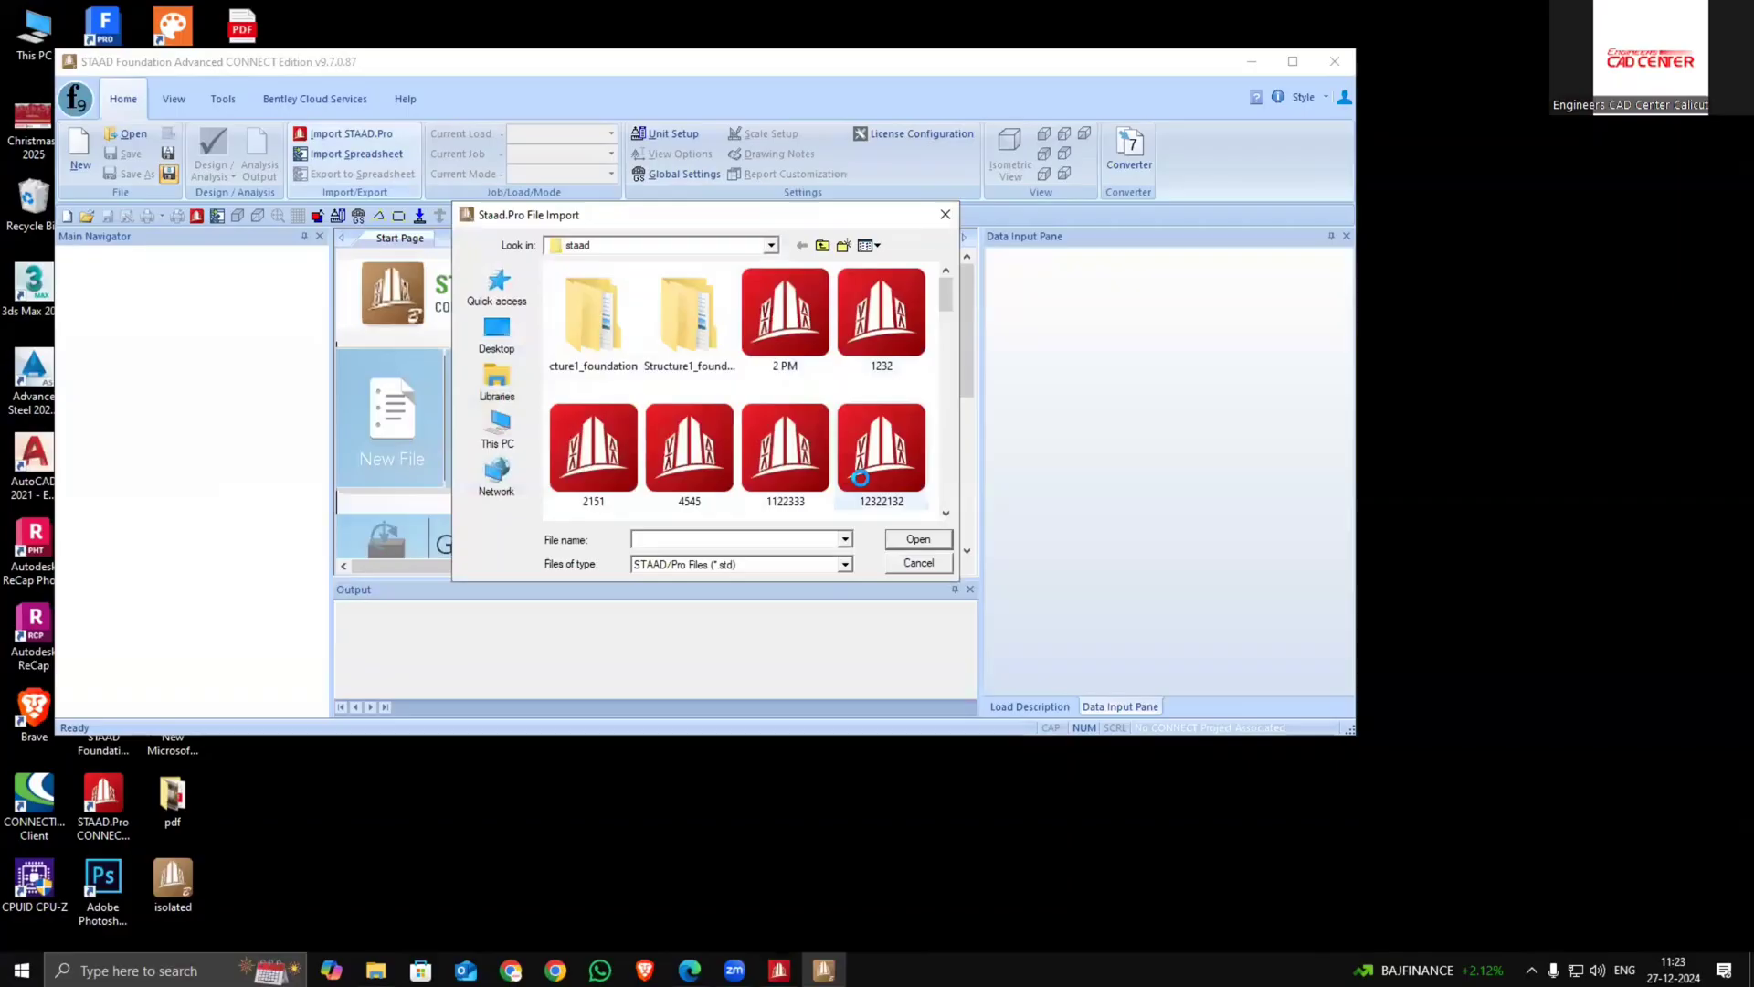
scroll(860, 477, down, 2)
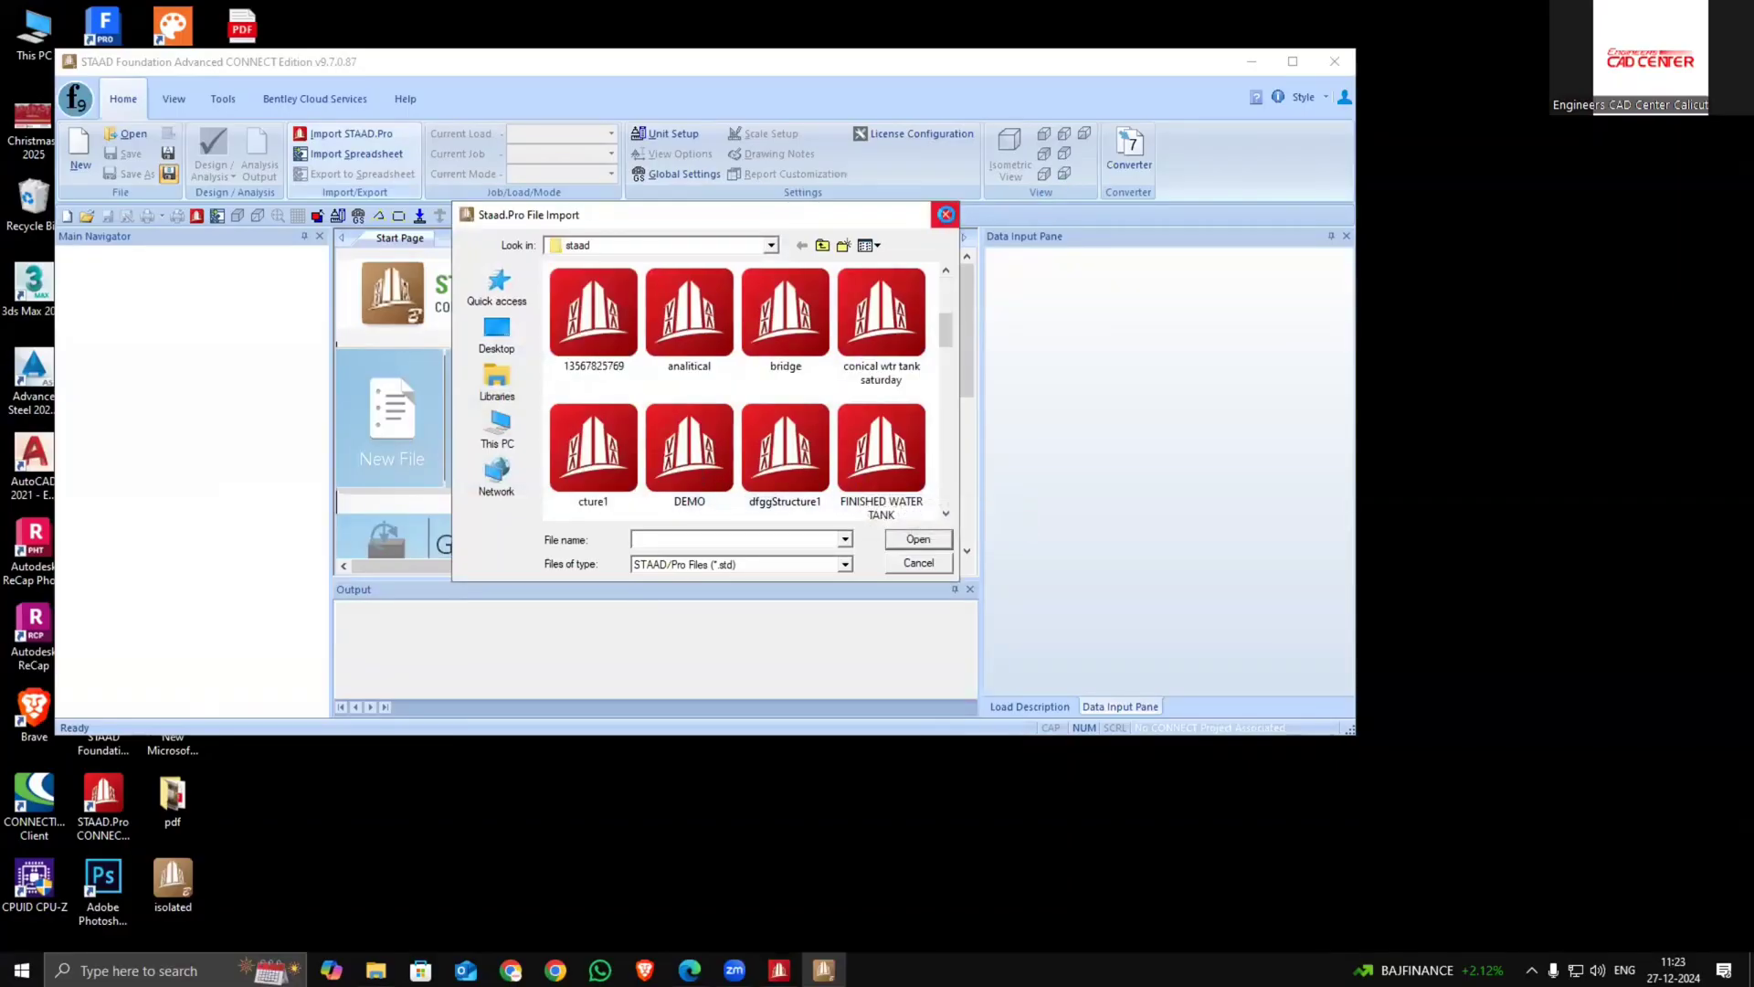
click(946, 213)
click(1335, 61)
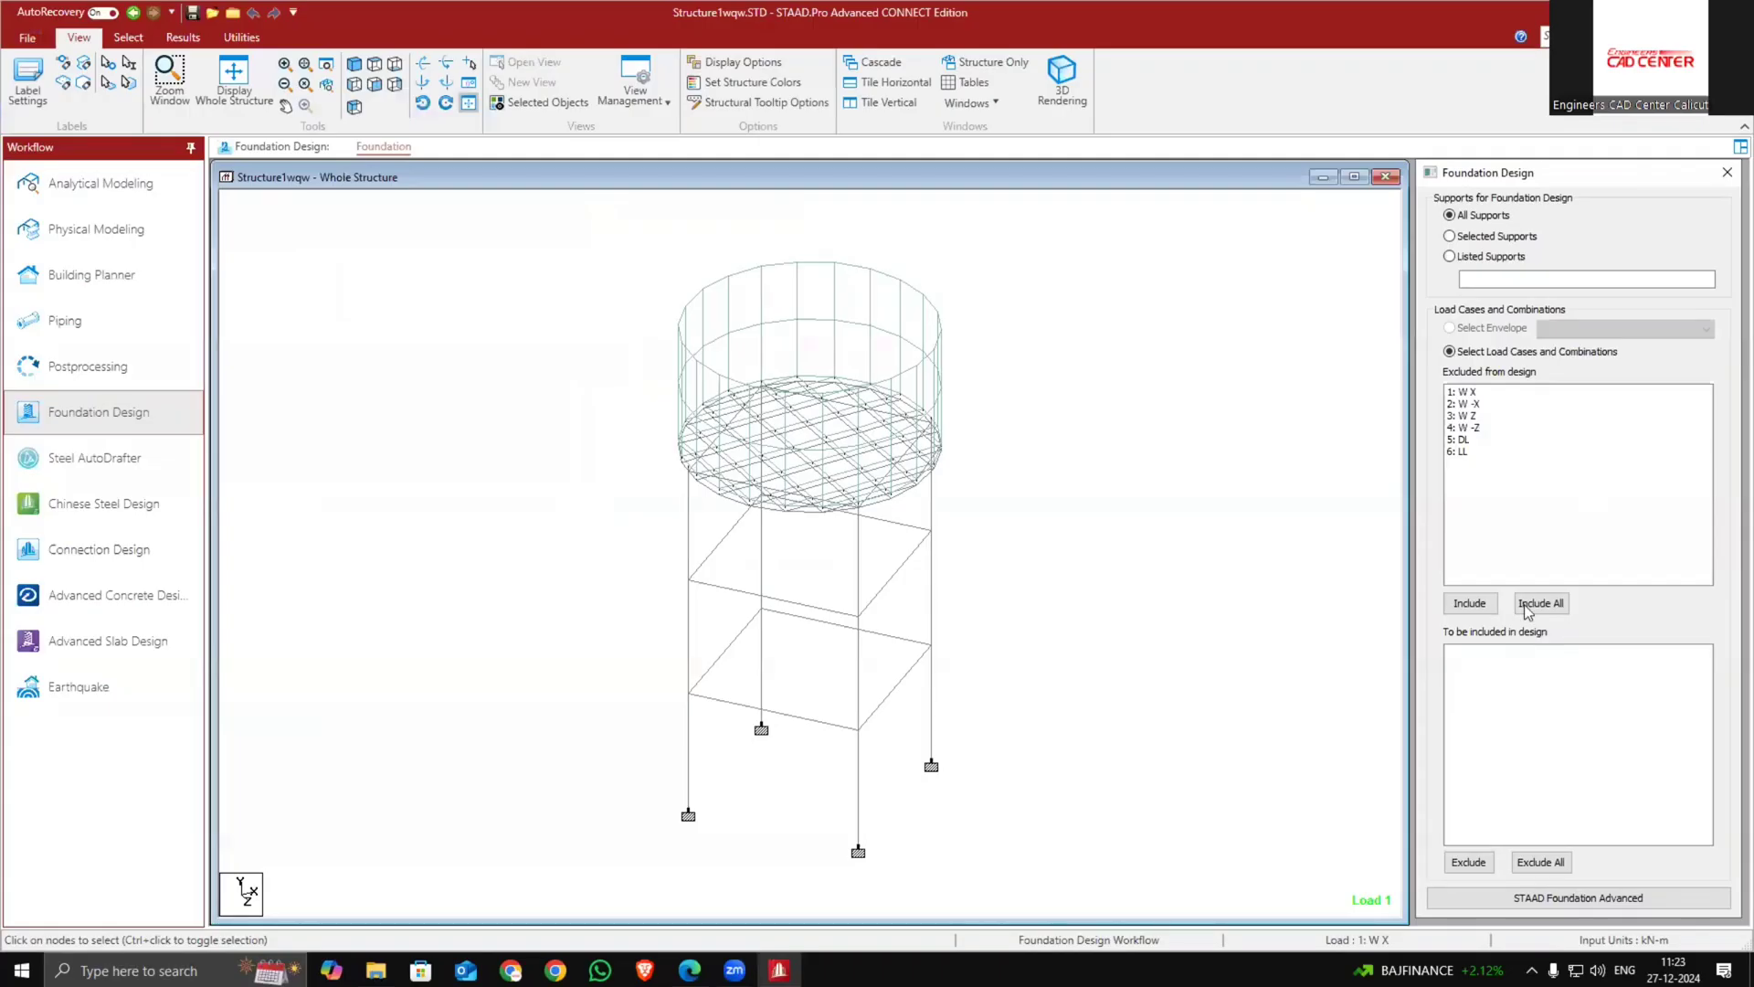
Include all six load cases in the foundation design
click(1542, 601)
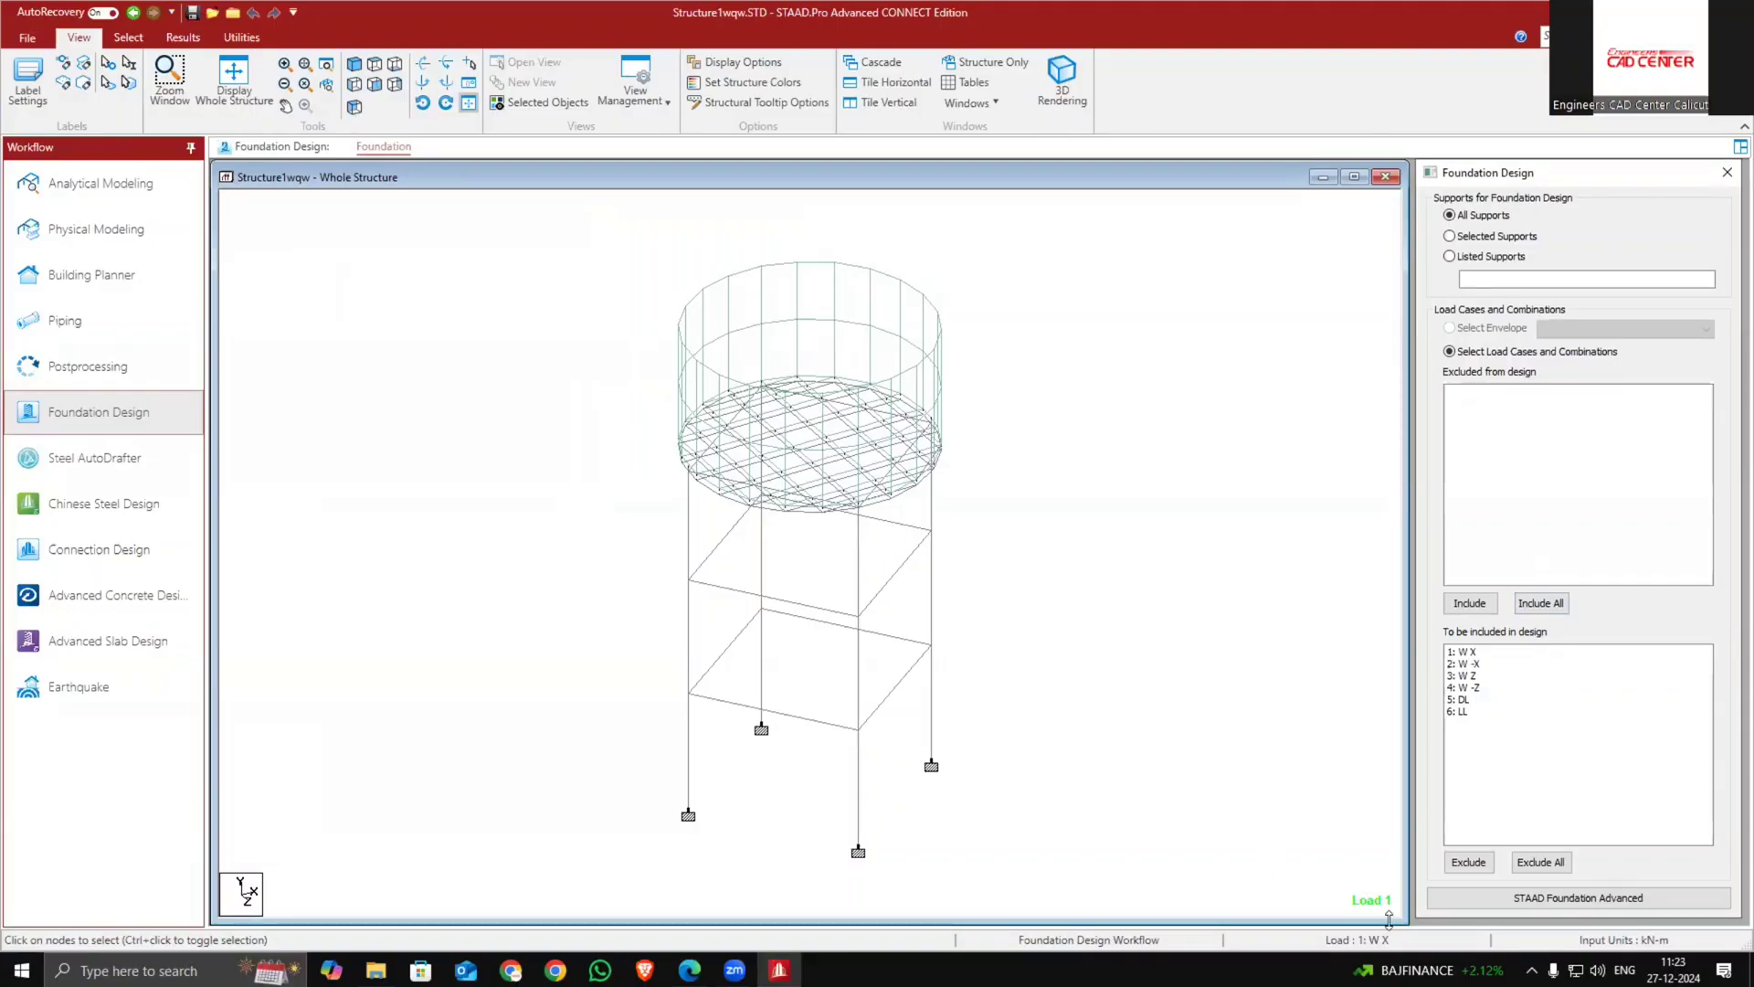
Review the footing design data listed on the workbook's Design of Footing page
click(690, 970)
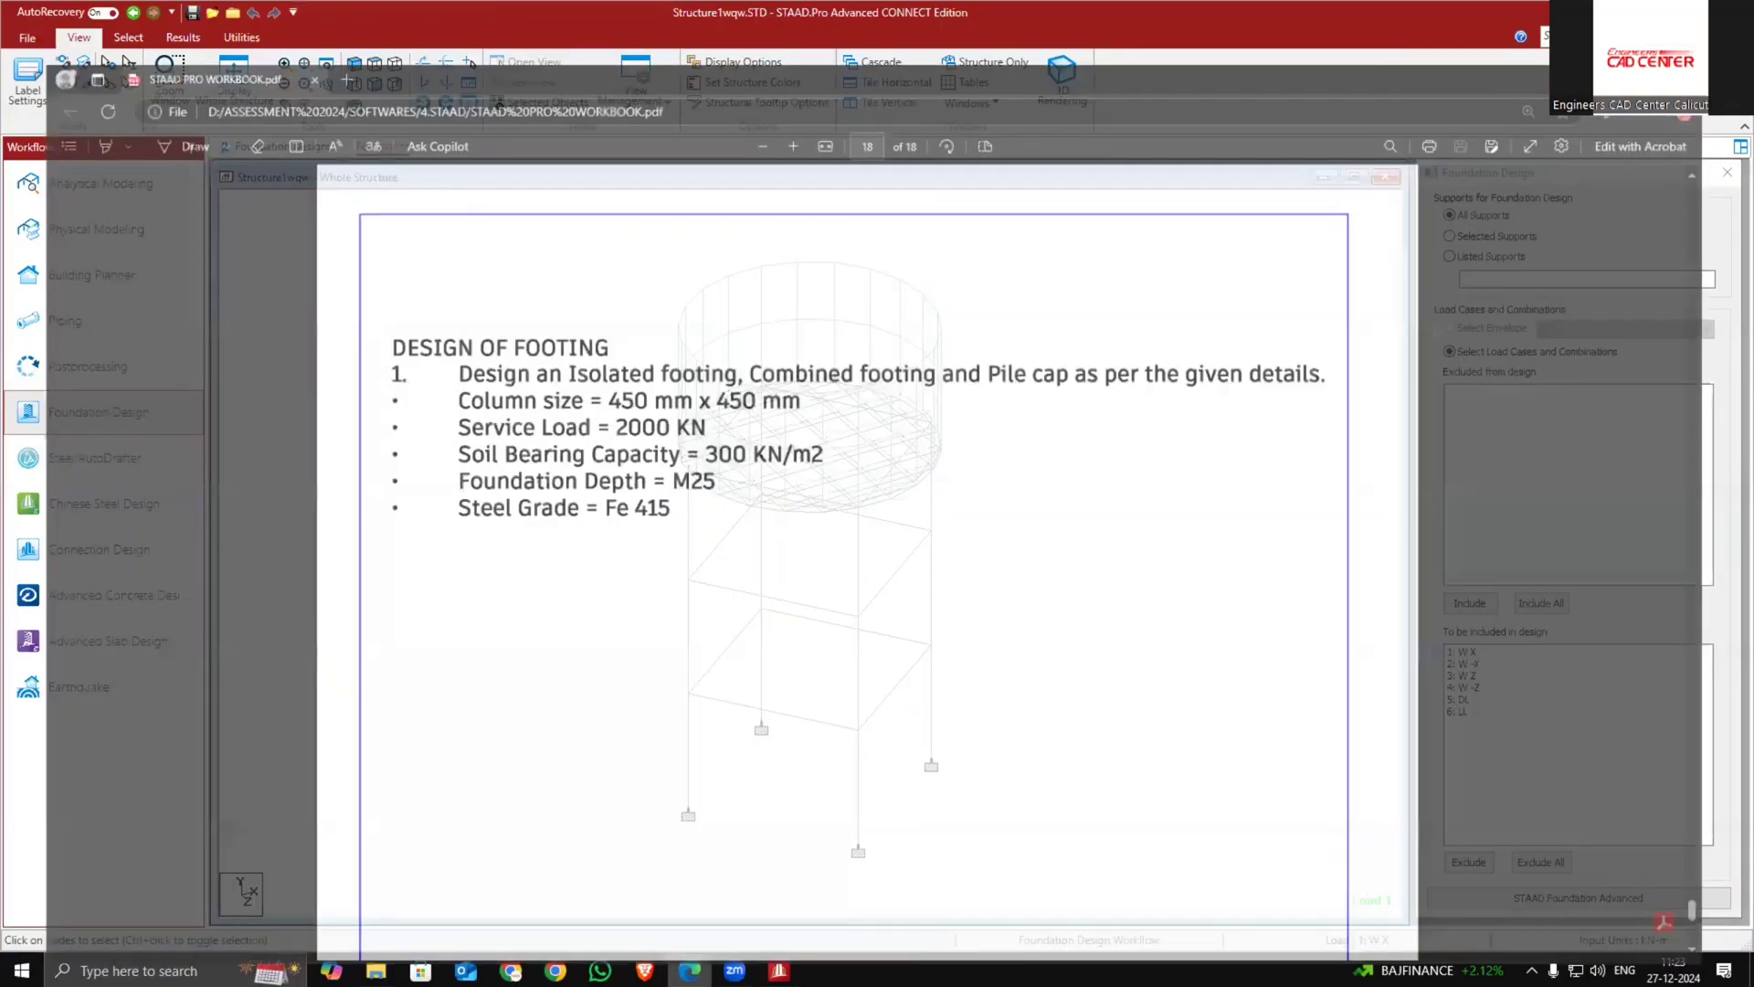
drag(374, 355, 778, 356)
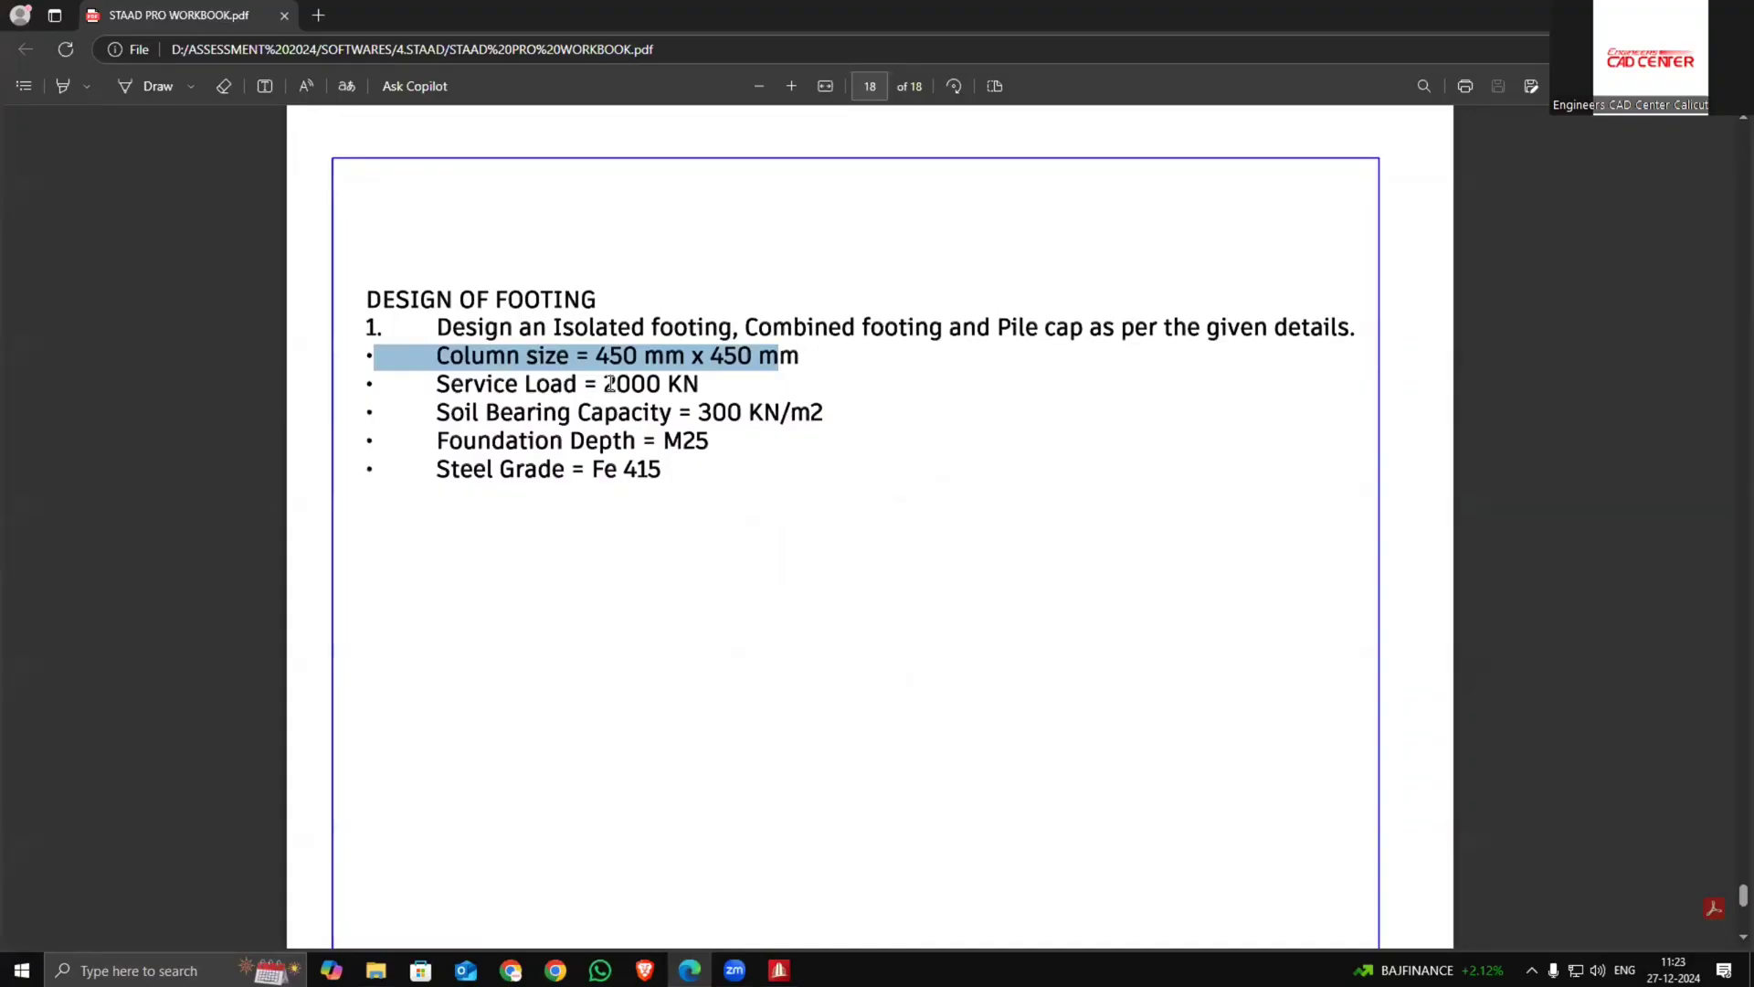
drag(605, 385, 710, 389)
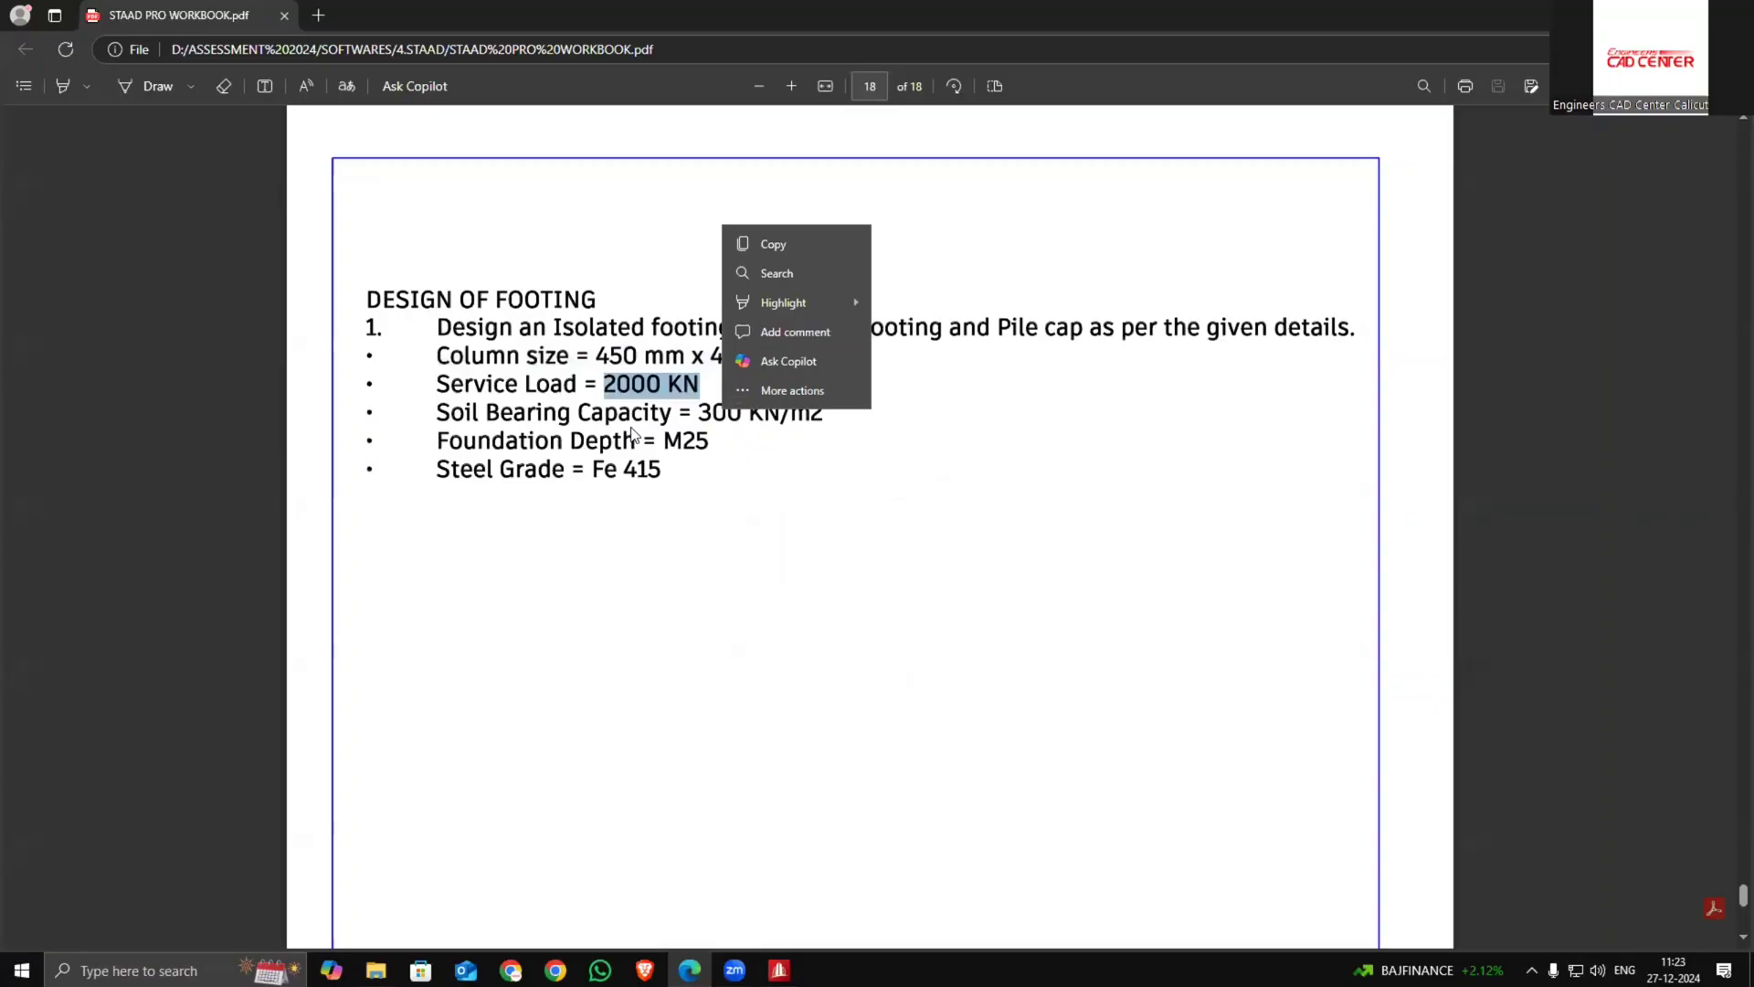
drag(407, 443, 699, 445)
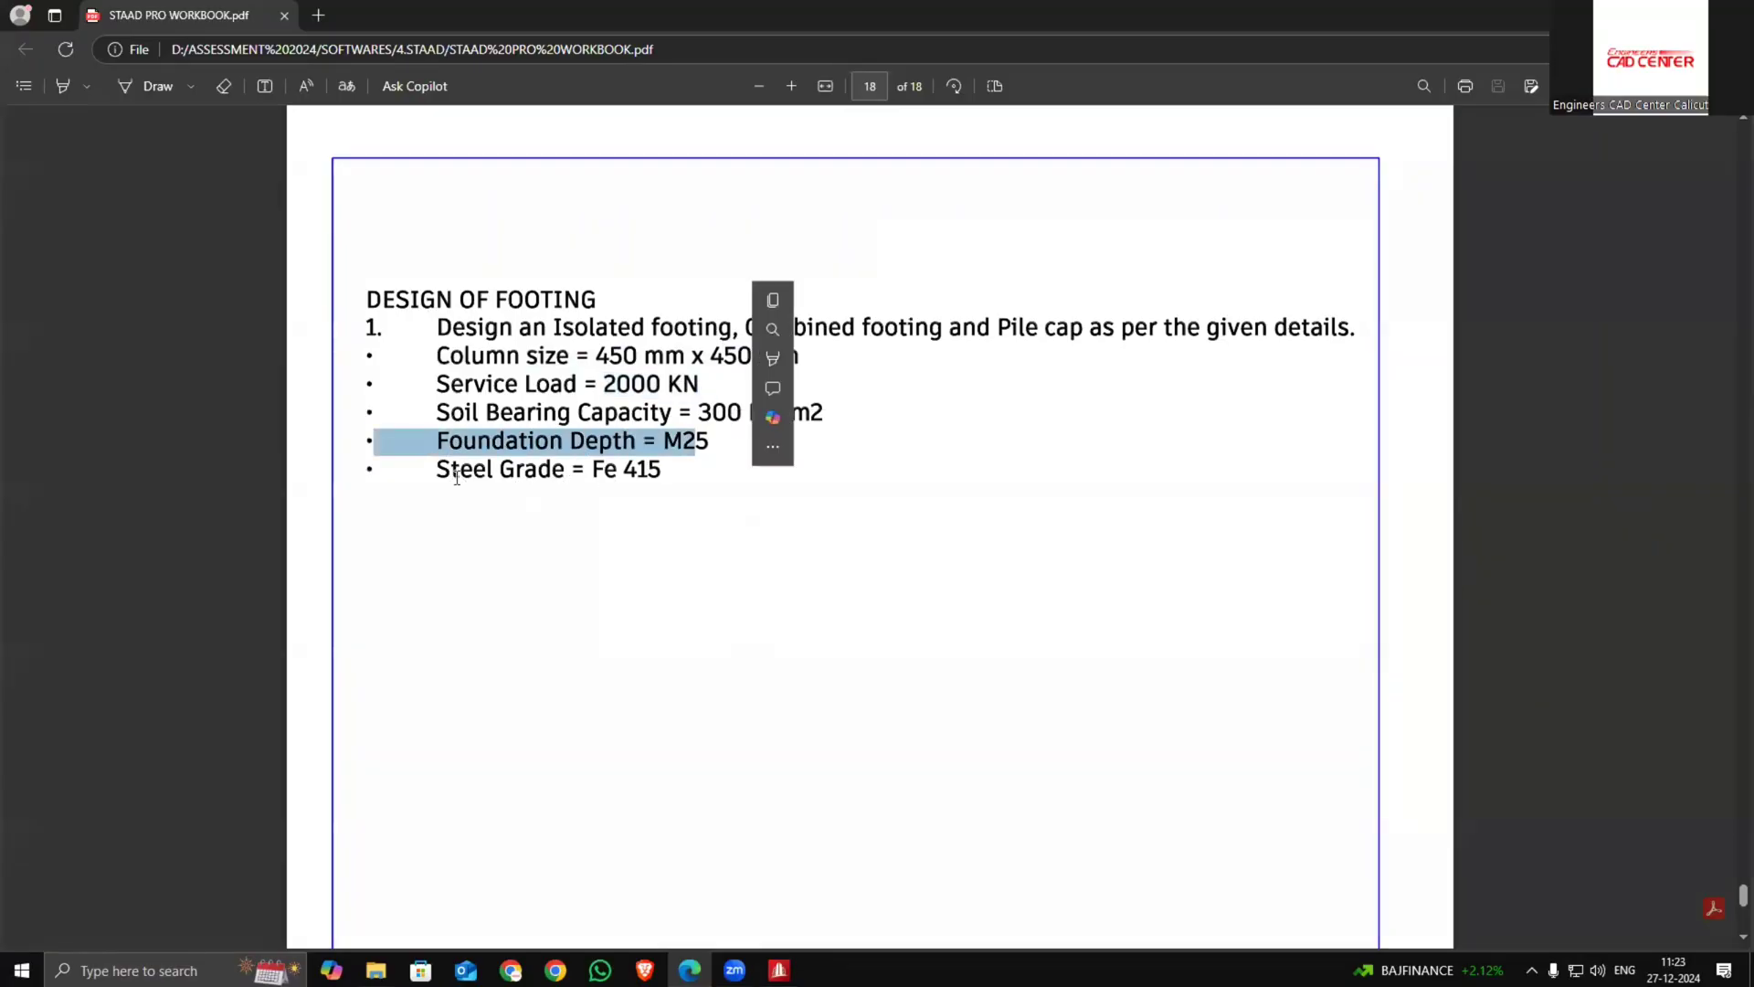
drag(436, 476, 678, 484)
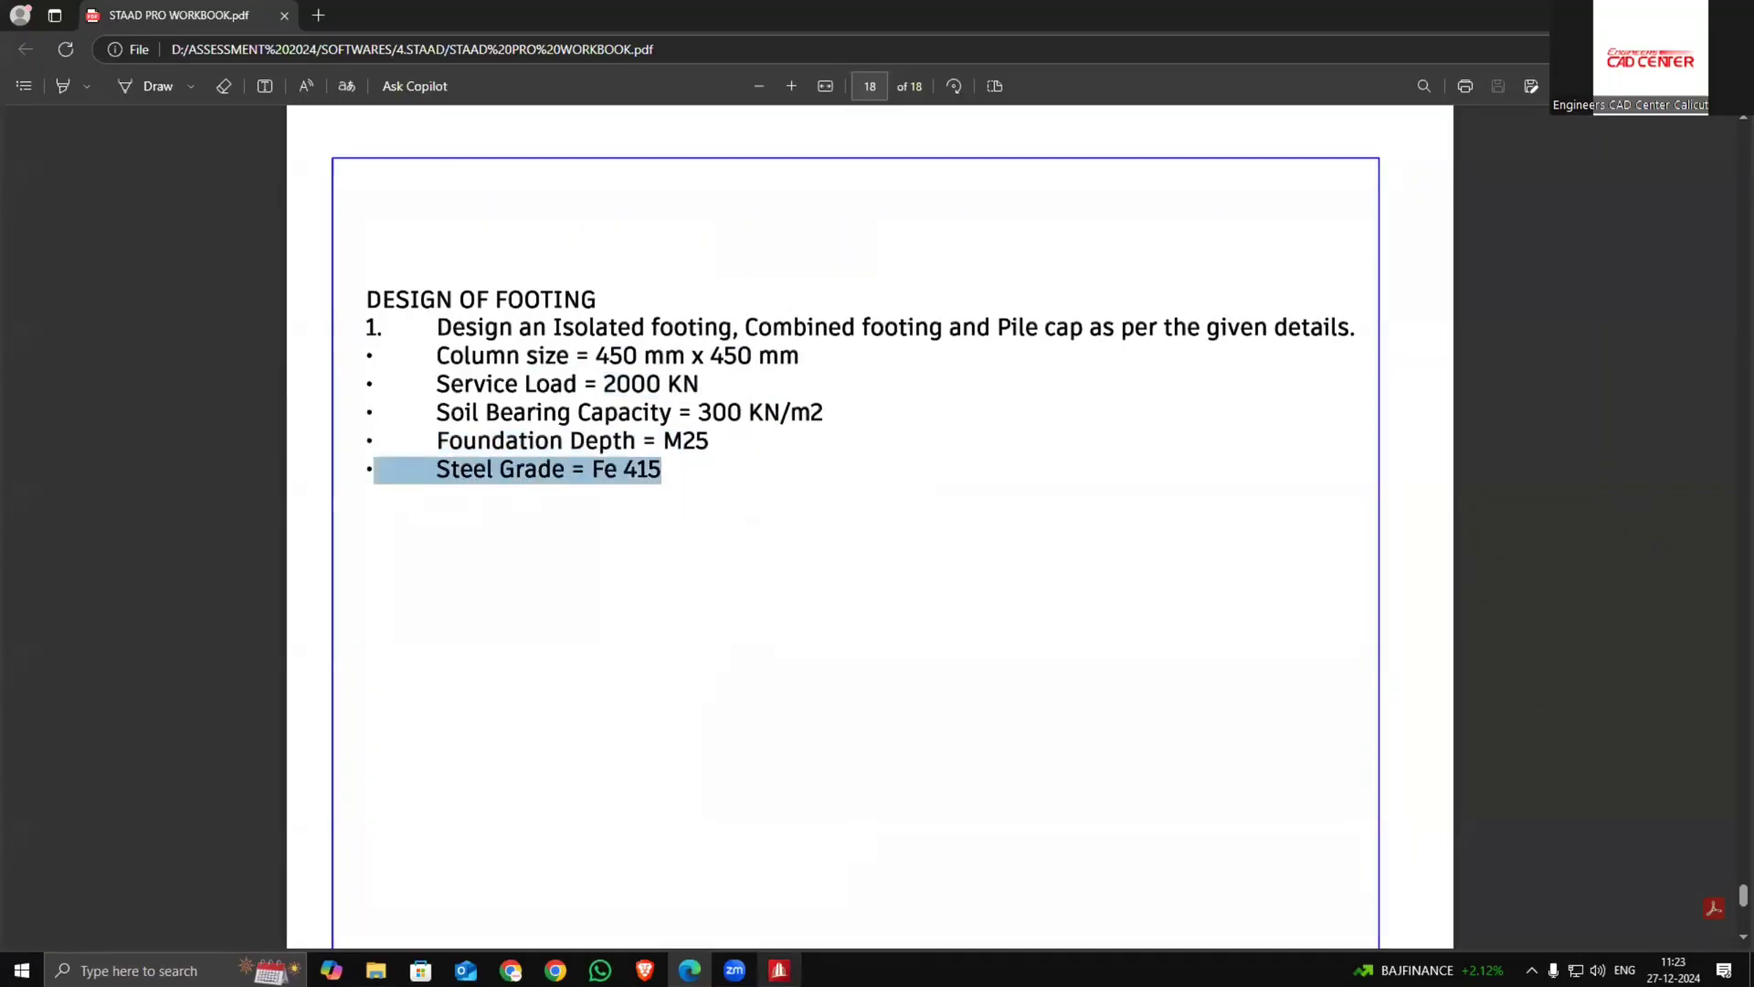
key(alt+Tab)
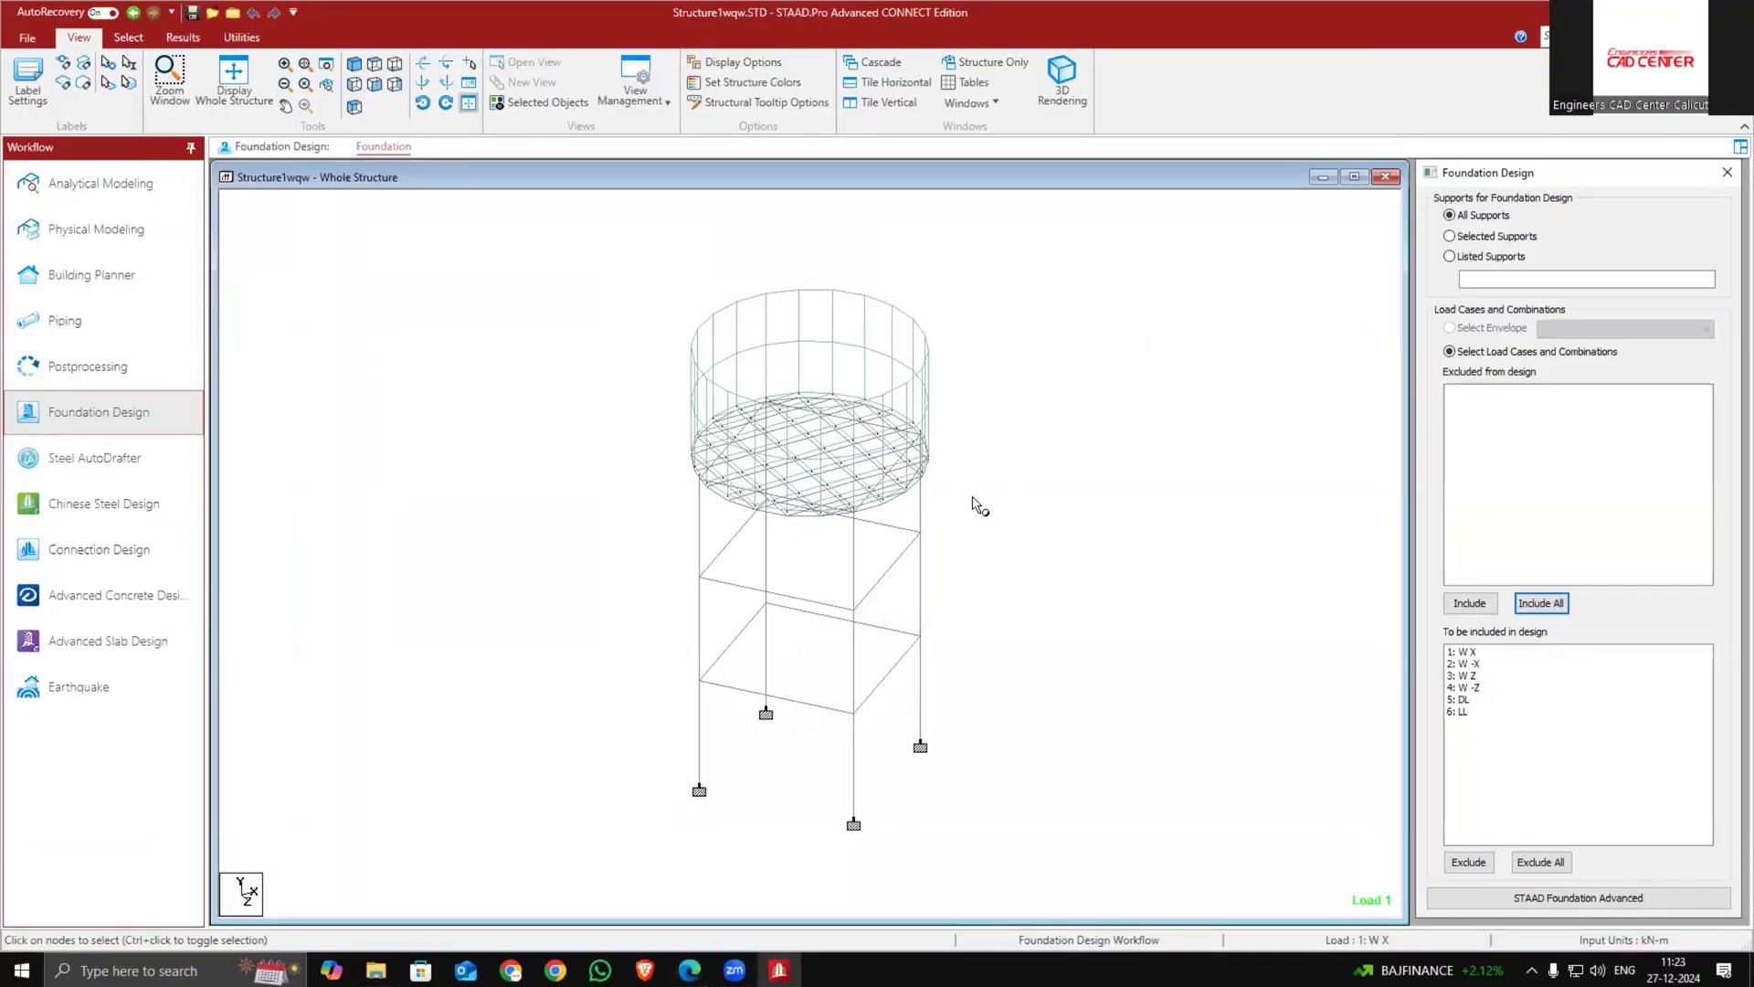
Send all supports and load cases to STAAD Foundation Advanced
click(1542, 900)
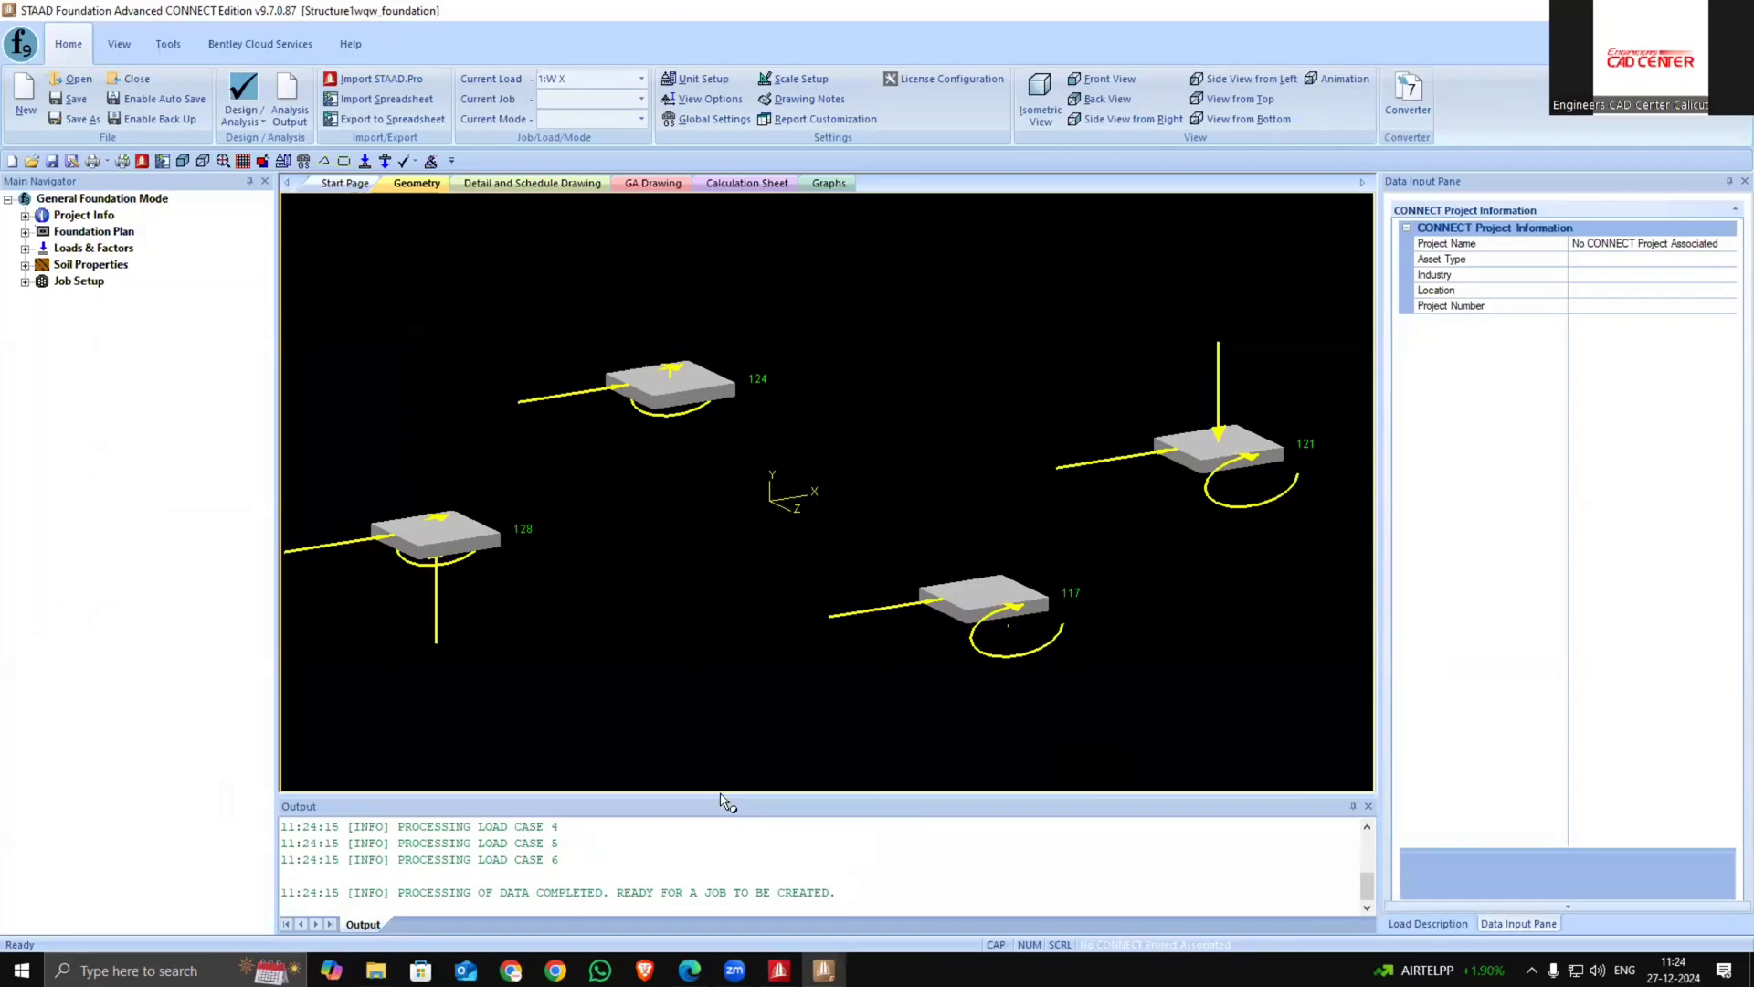
click(778, 970)
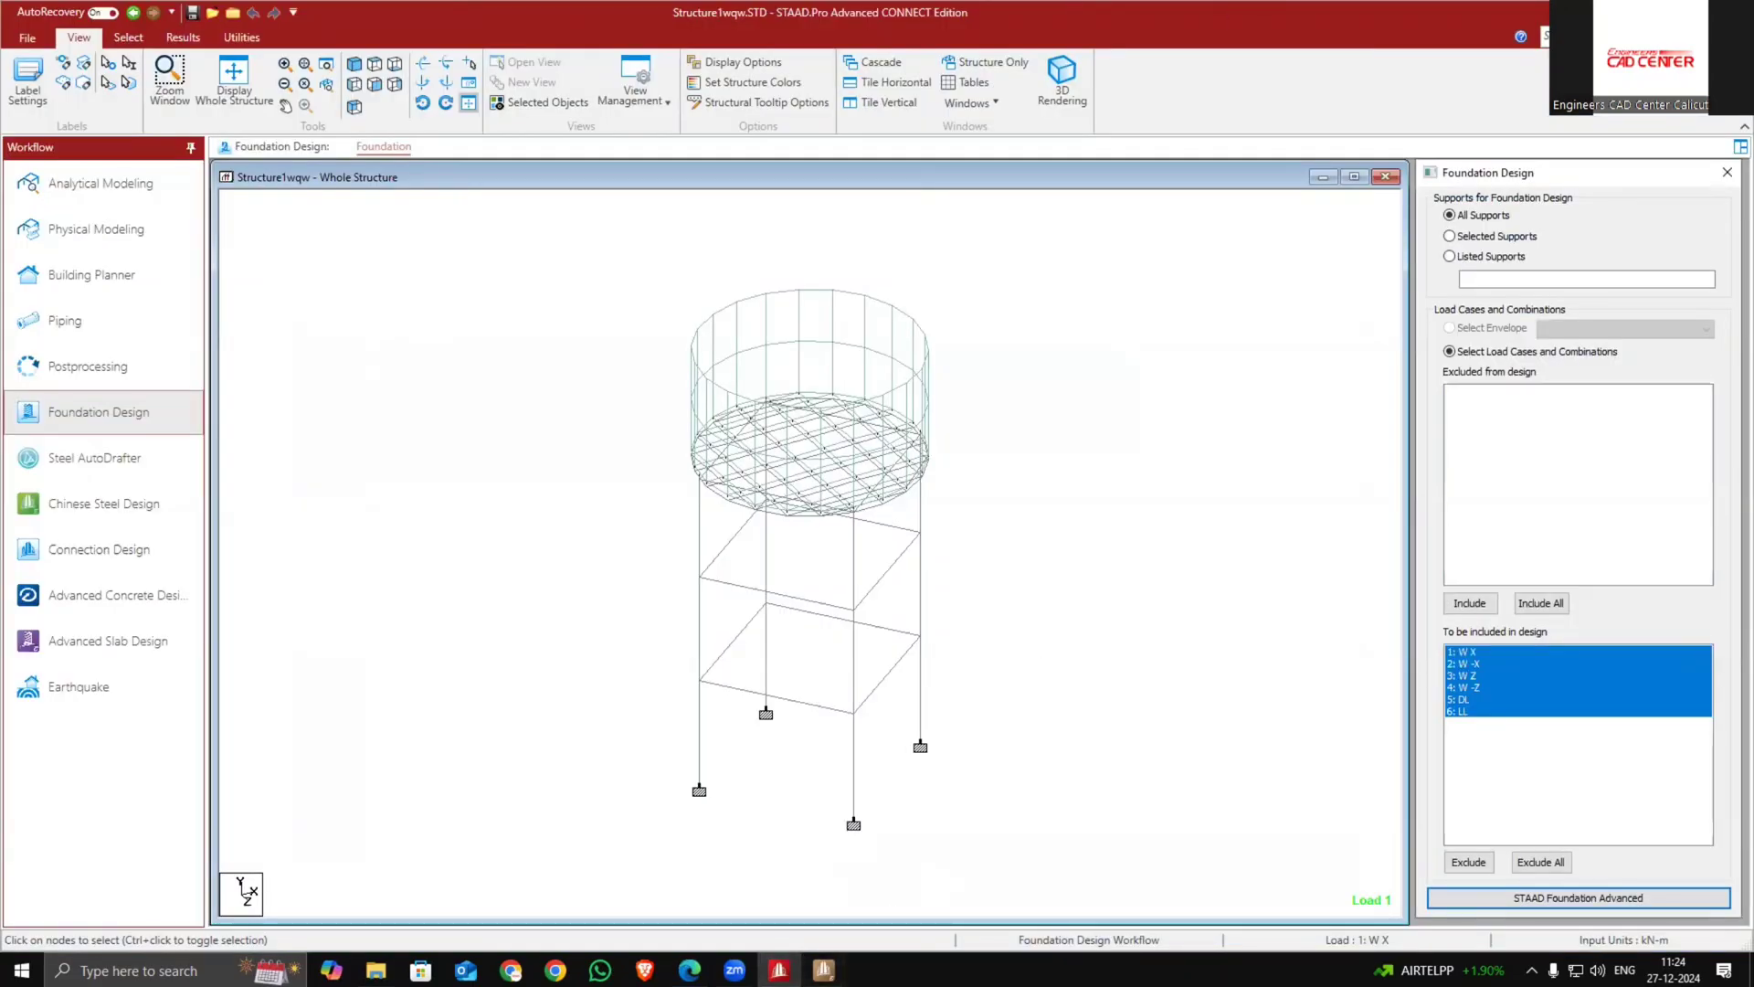
key(alt+Tab)
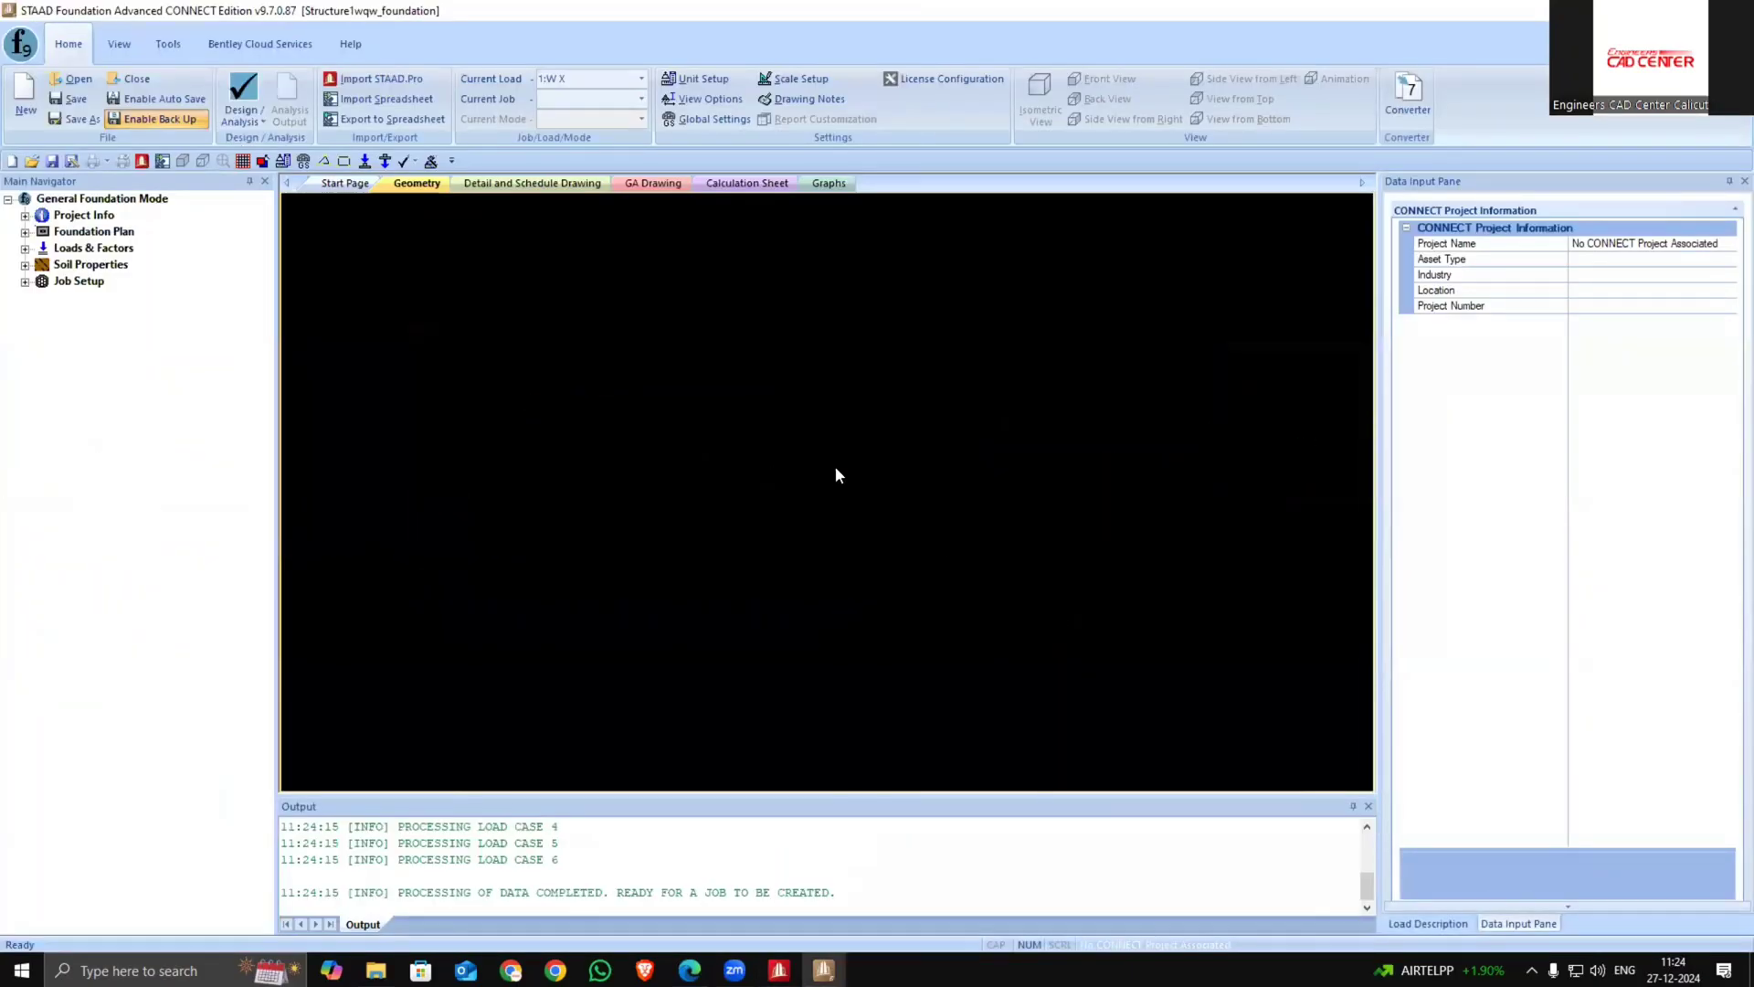
click(493, 183)
click(415, 183)
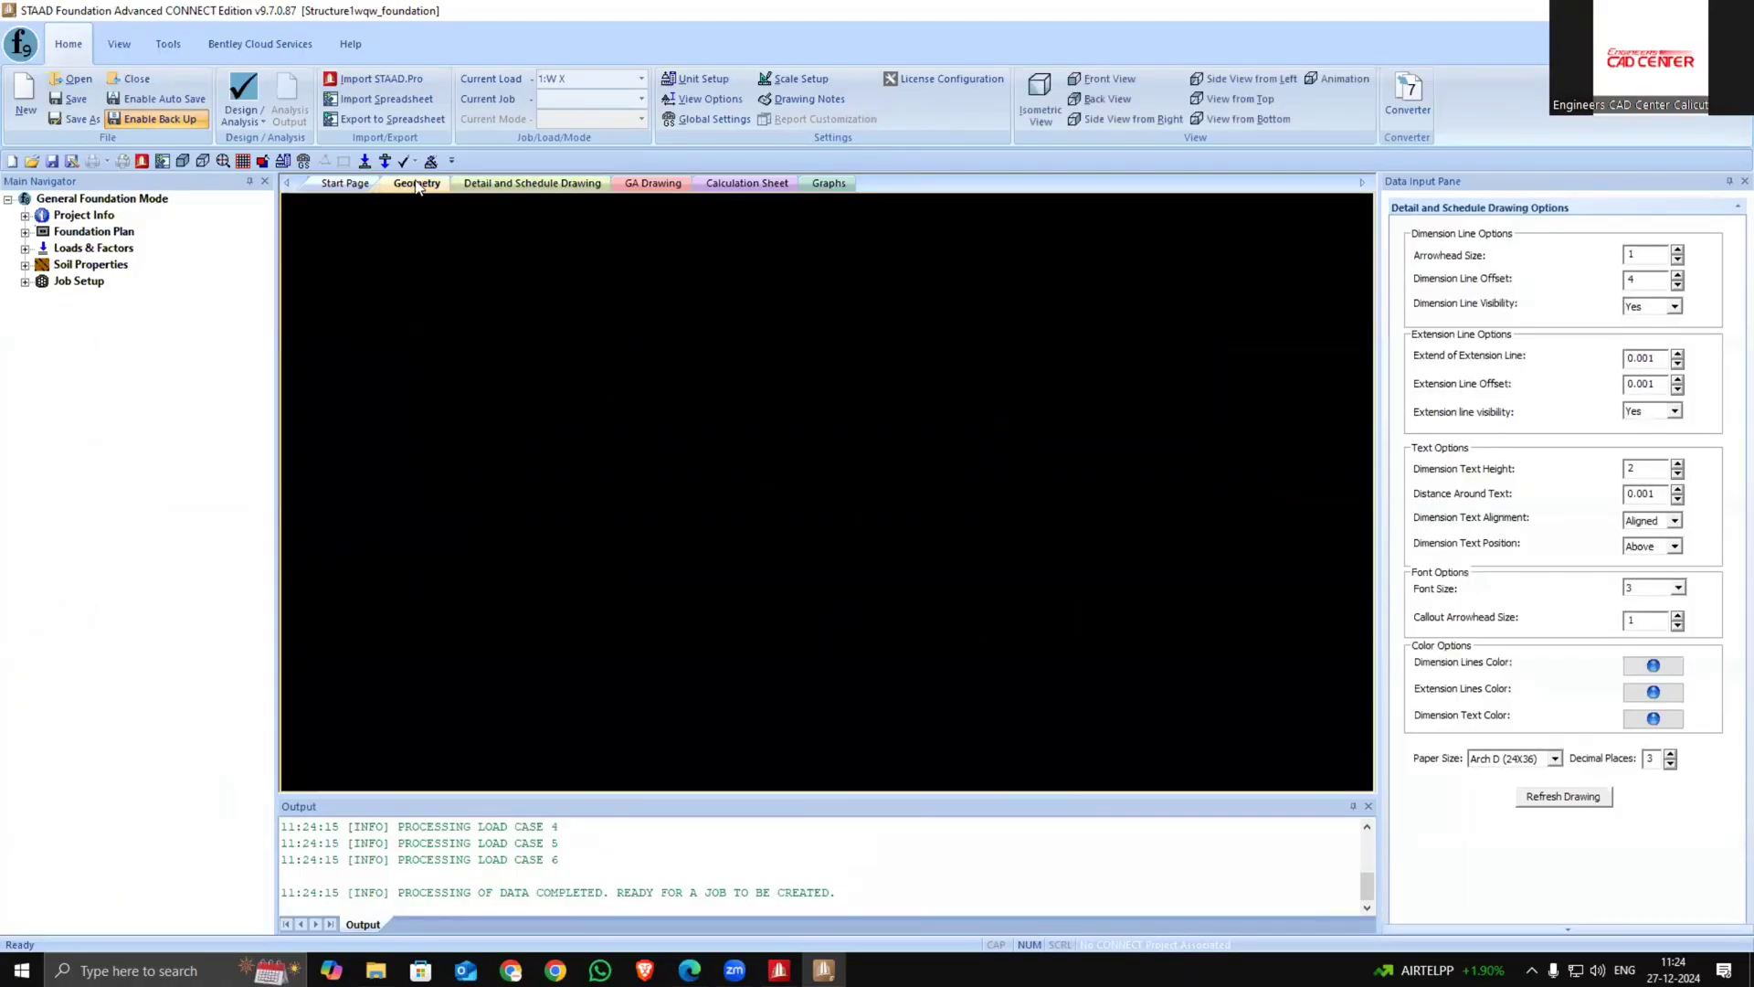
click(338, 185)
click(417, 184)
click(119, 43)
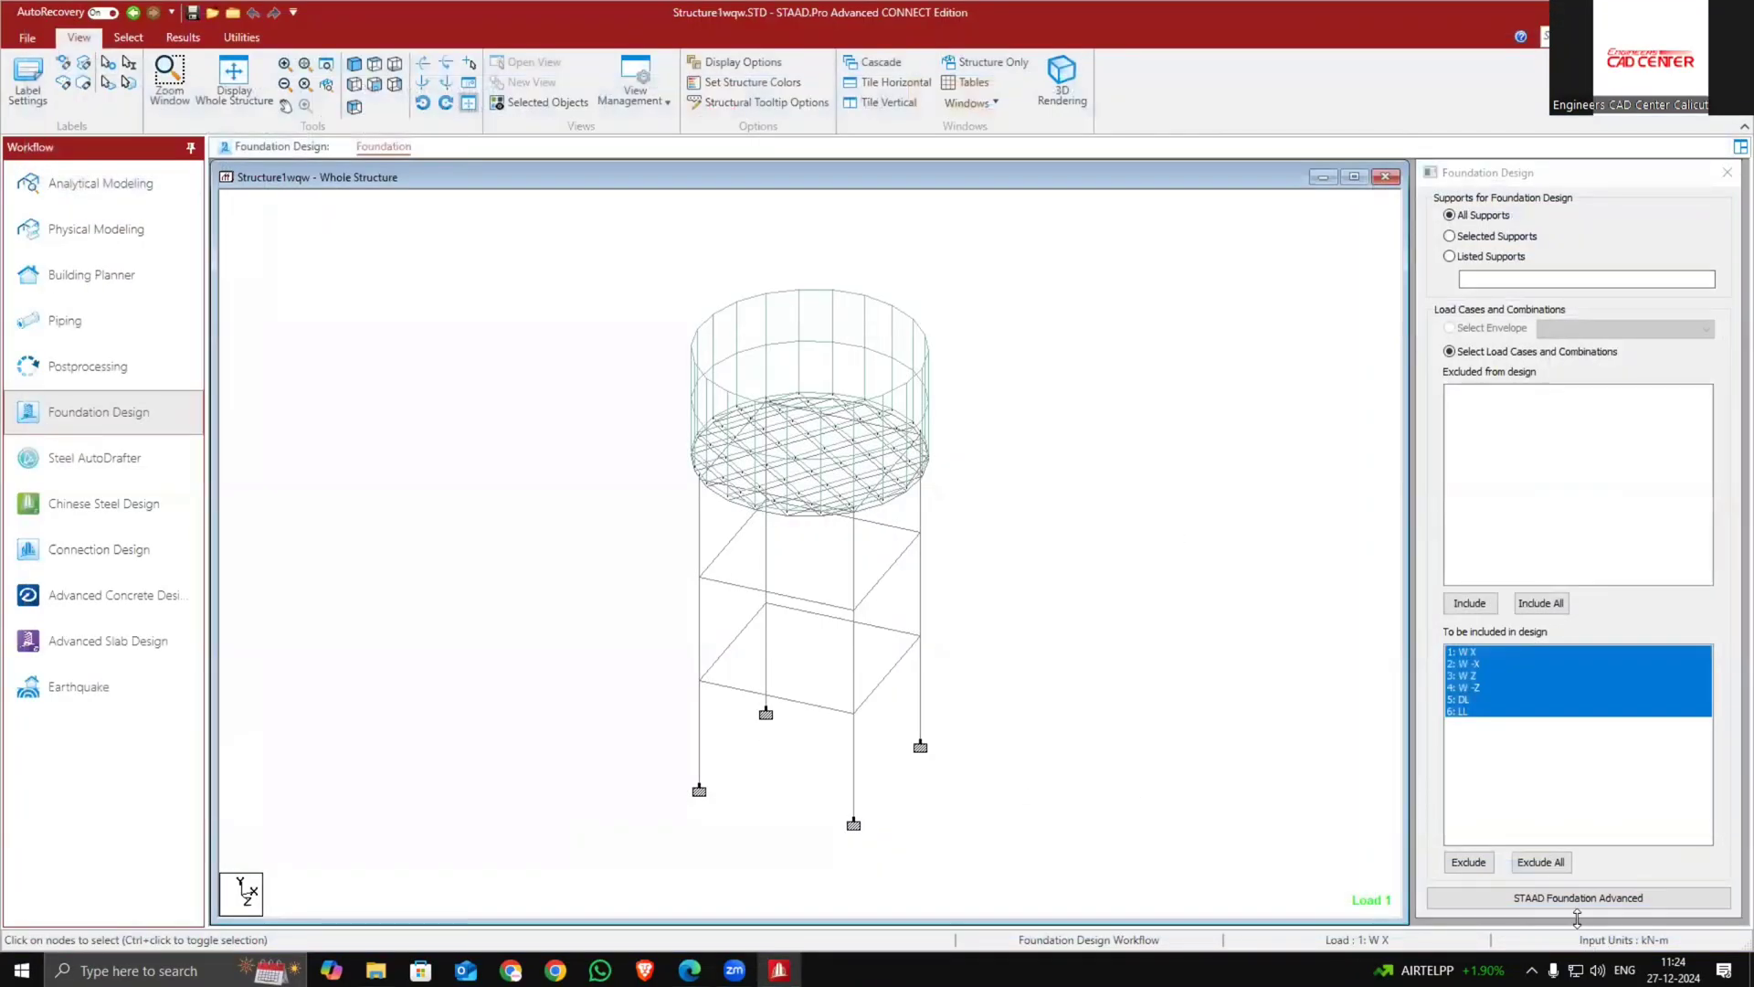
Regenerate the STAAD Foundation Advanced job from the Foundation Design dialog
click(1597, 899)
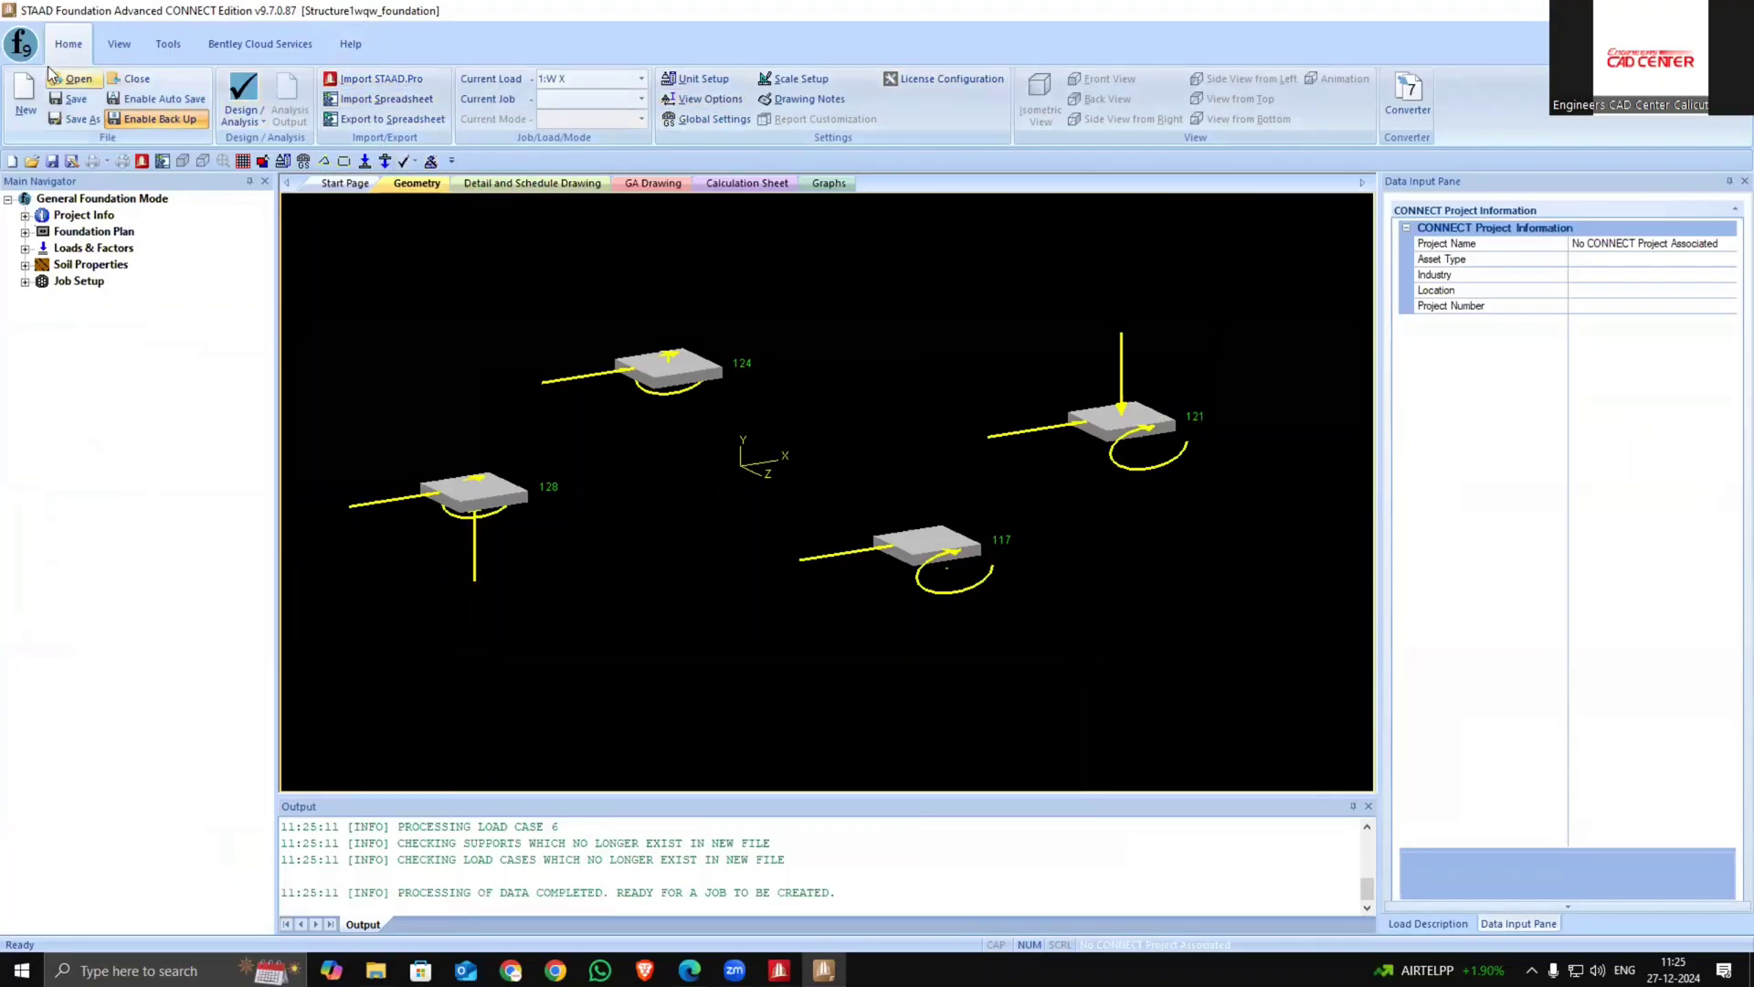
click(119, 44)
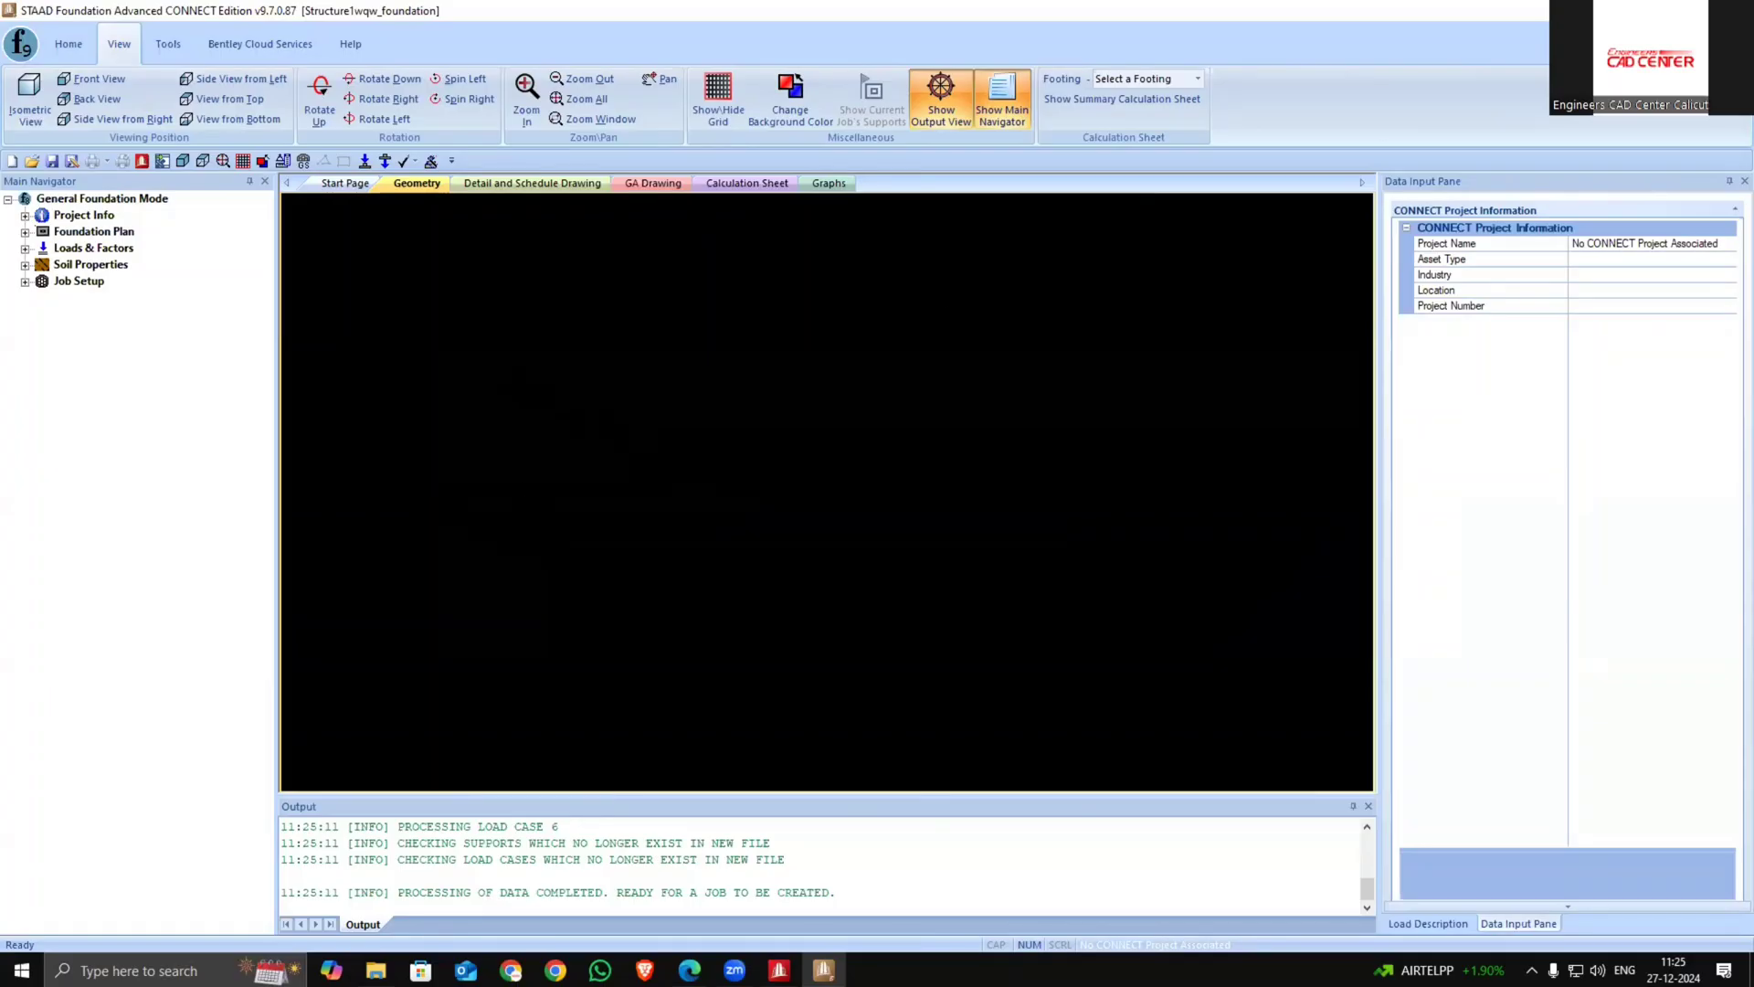
Close STAAD Foundation Advanced and relaunch it from the Foundation Design dialog with the model's supports and loads
click(1733, 10)
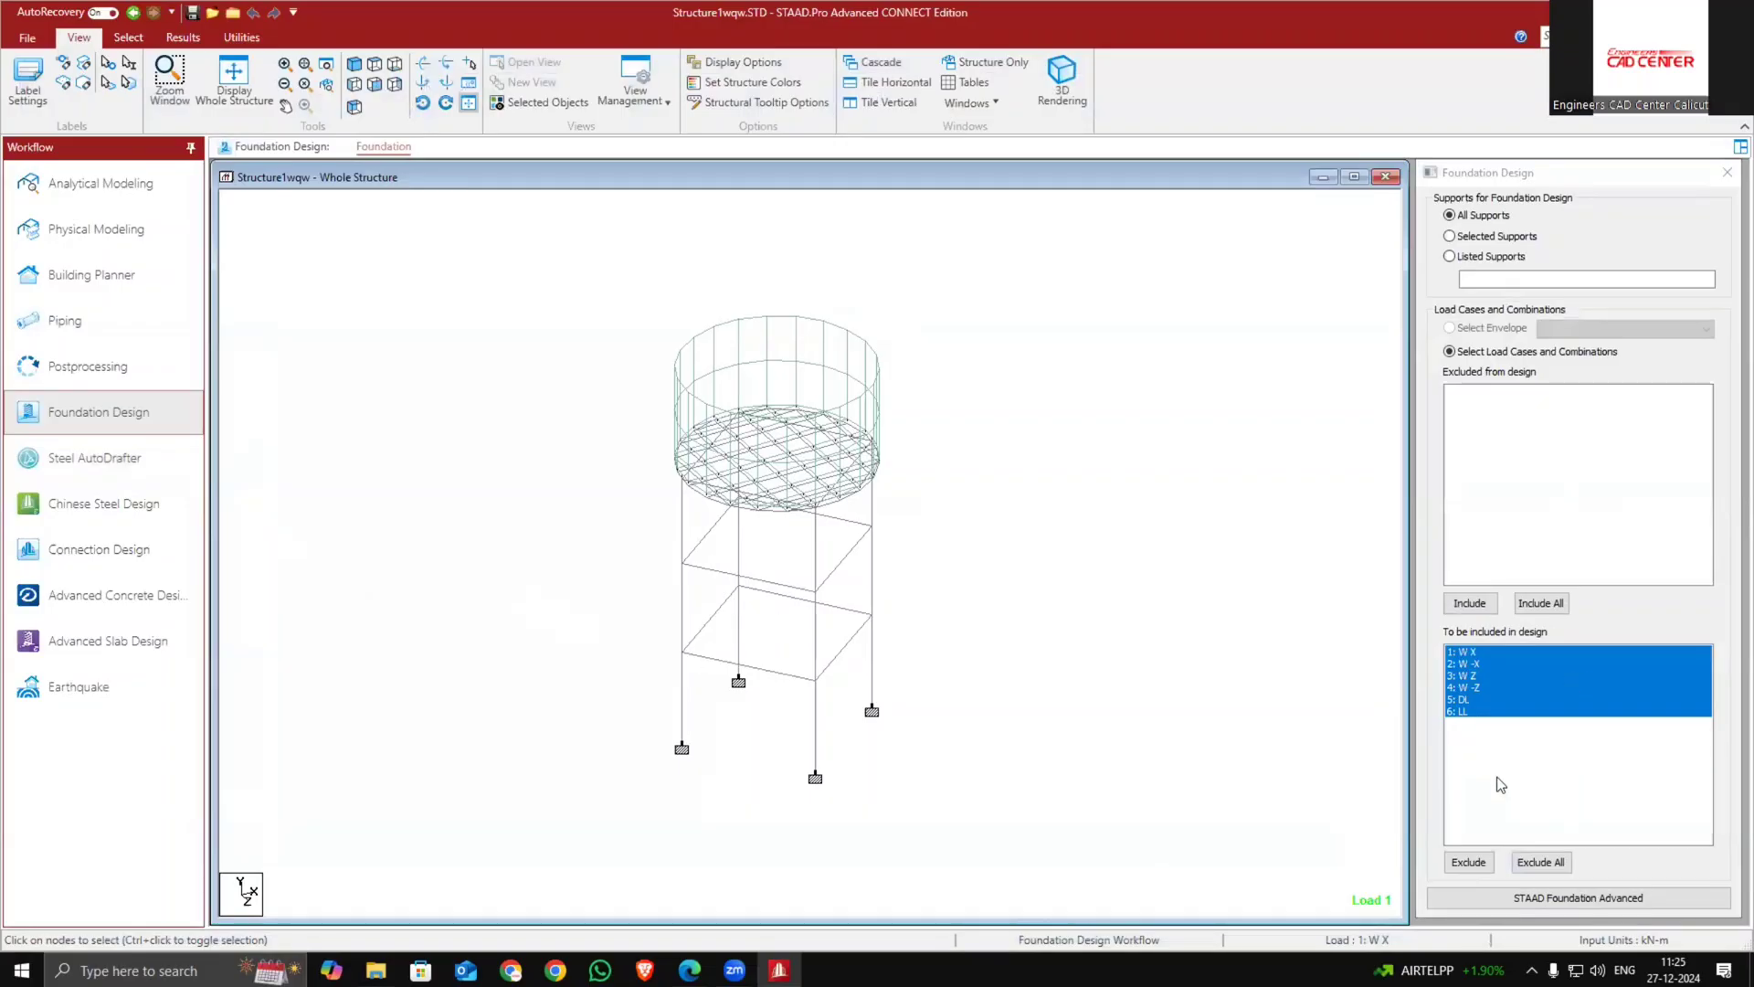
click(1524, 898)
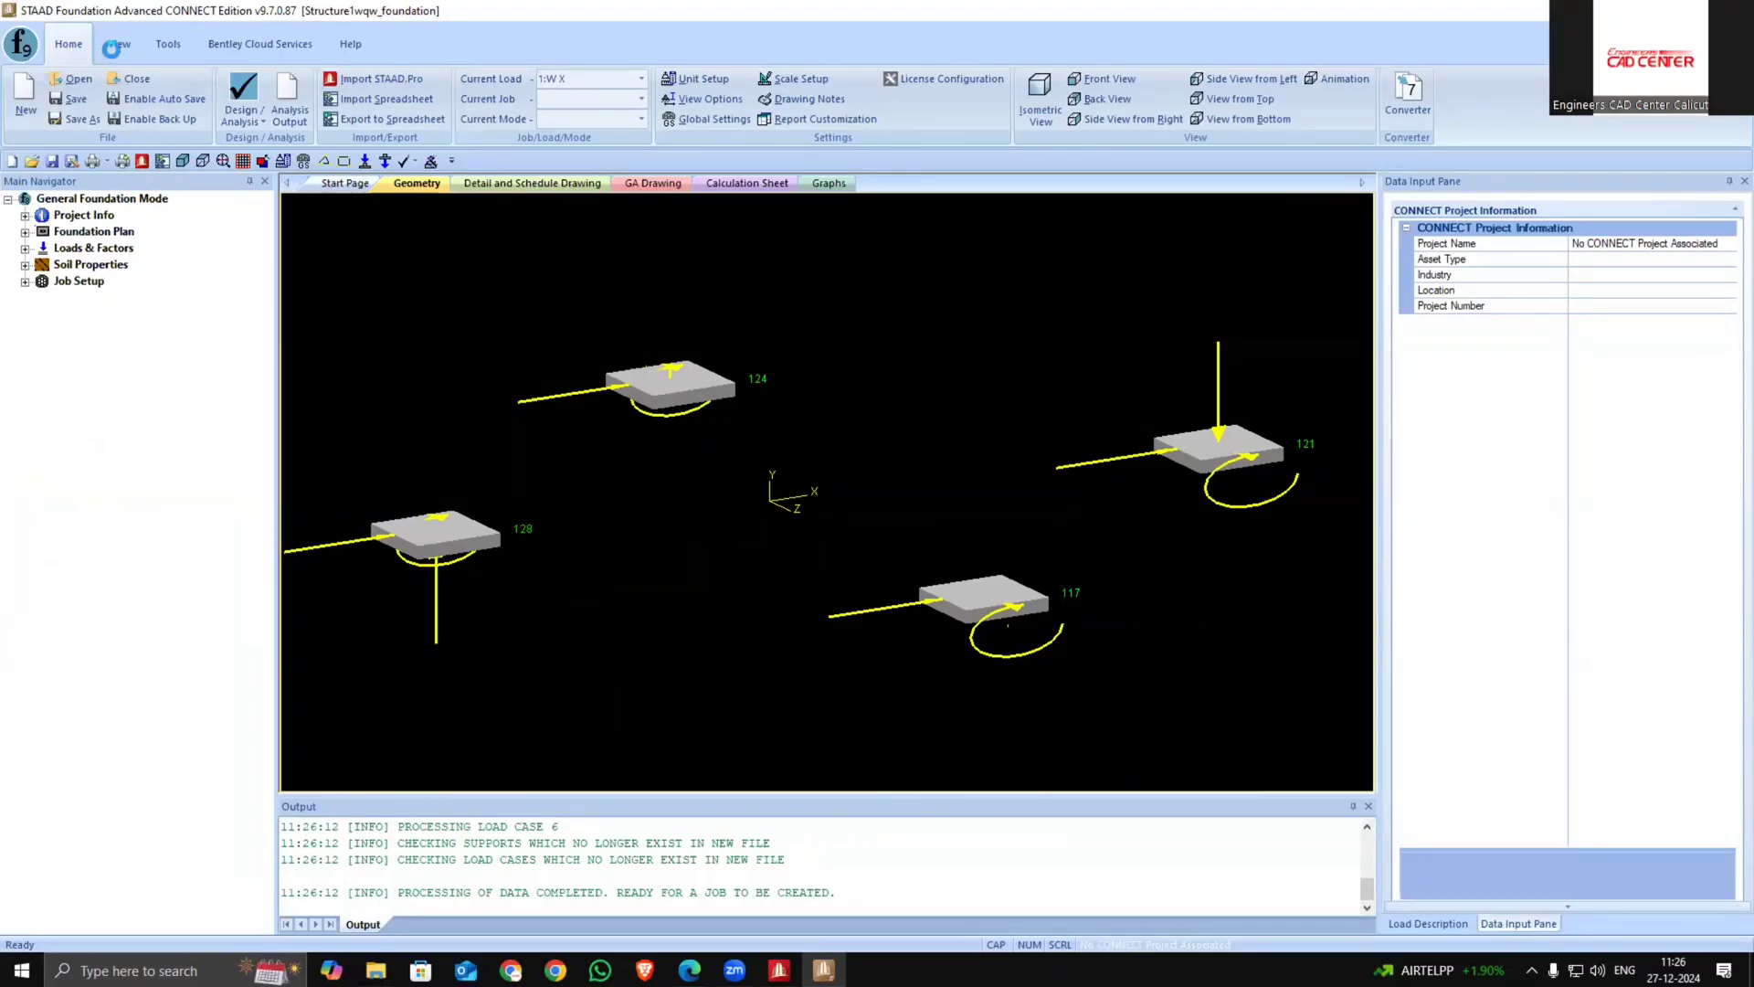
click(114, 44)
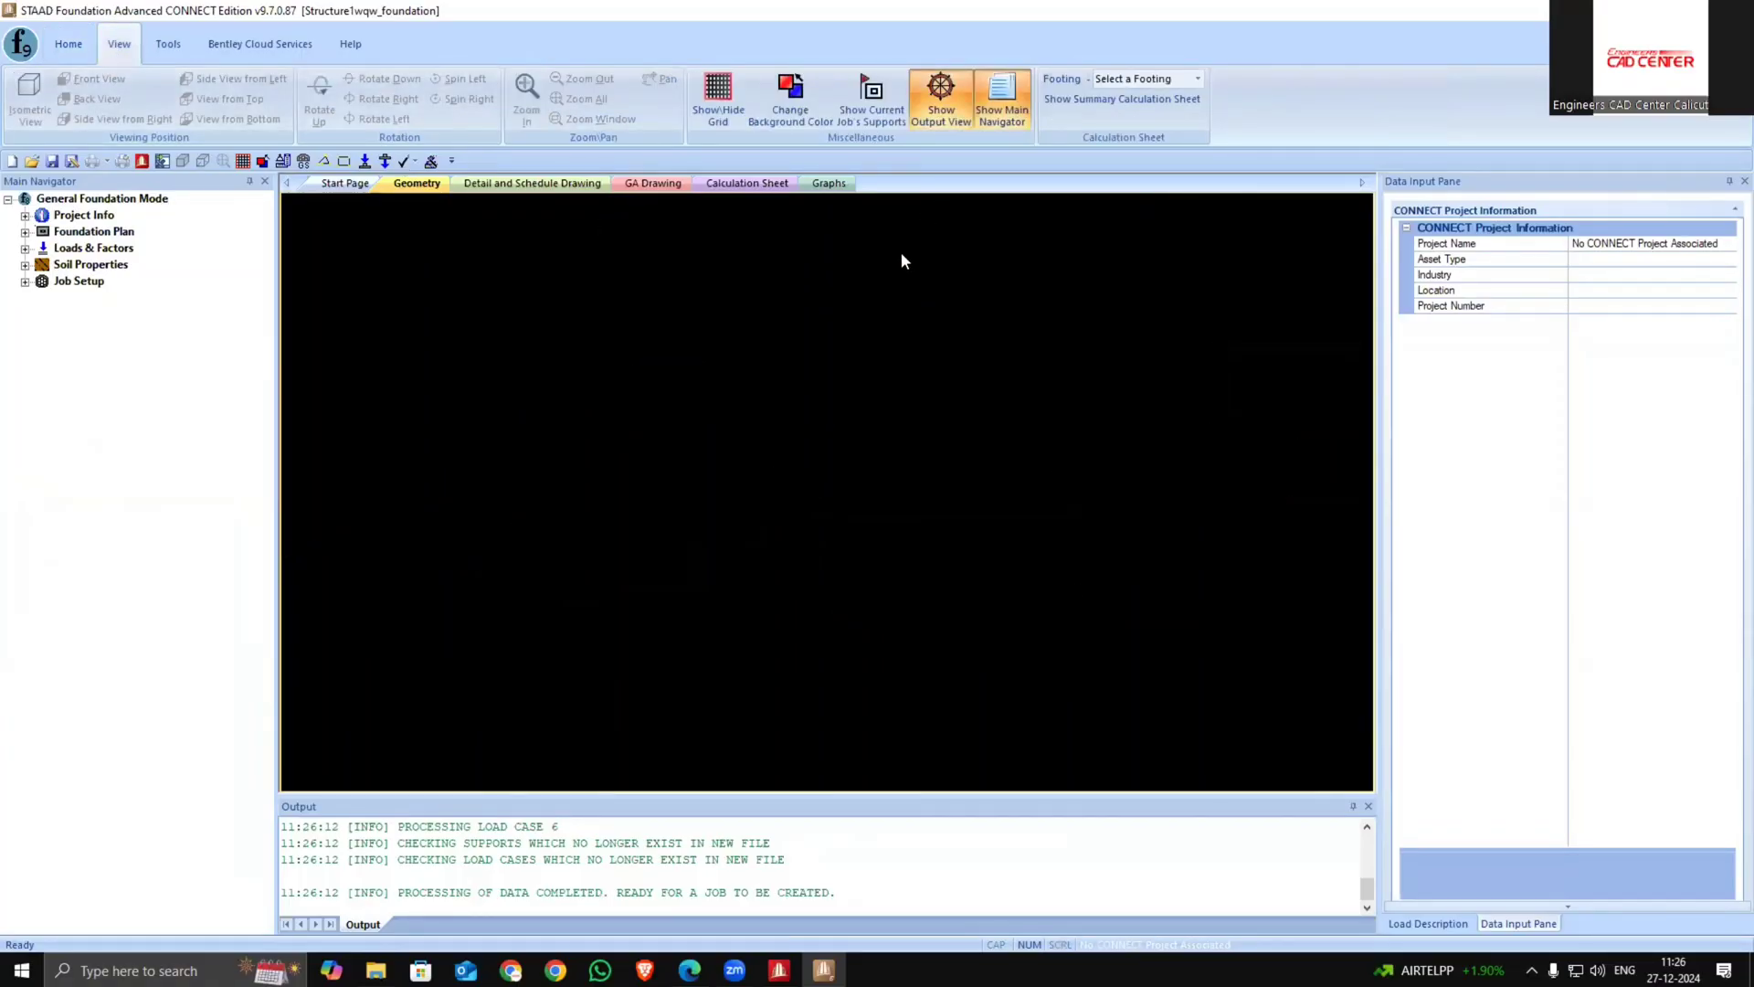
click(950, 106)
click(950, 110)
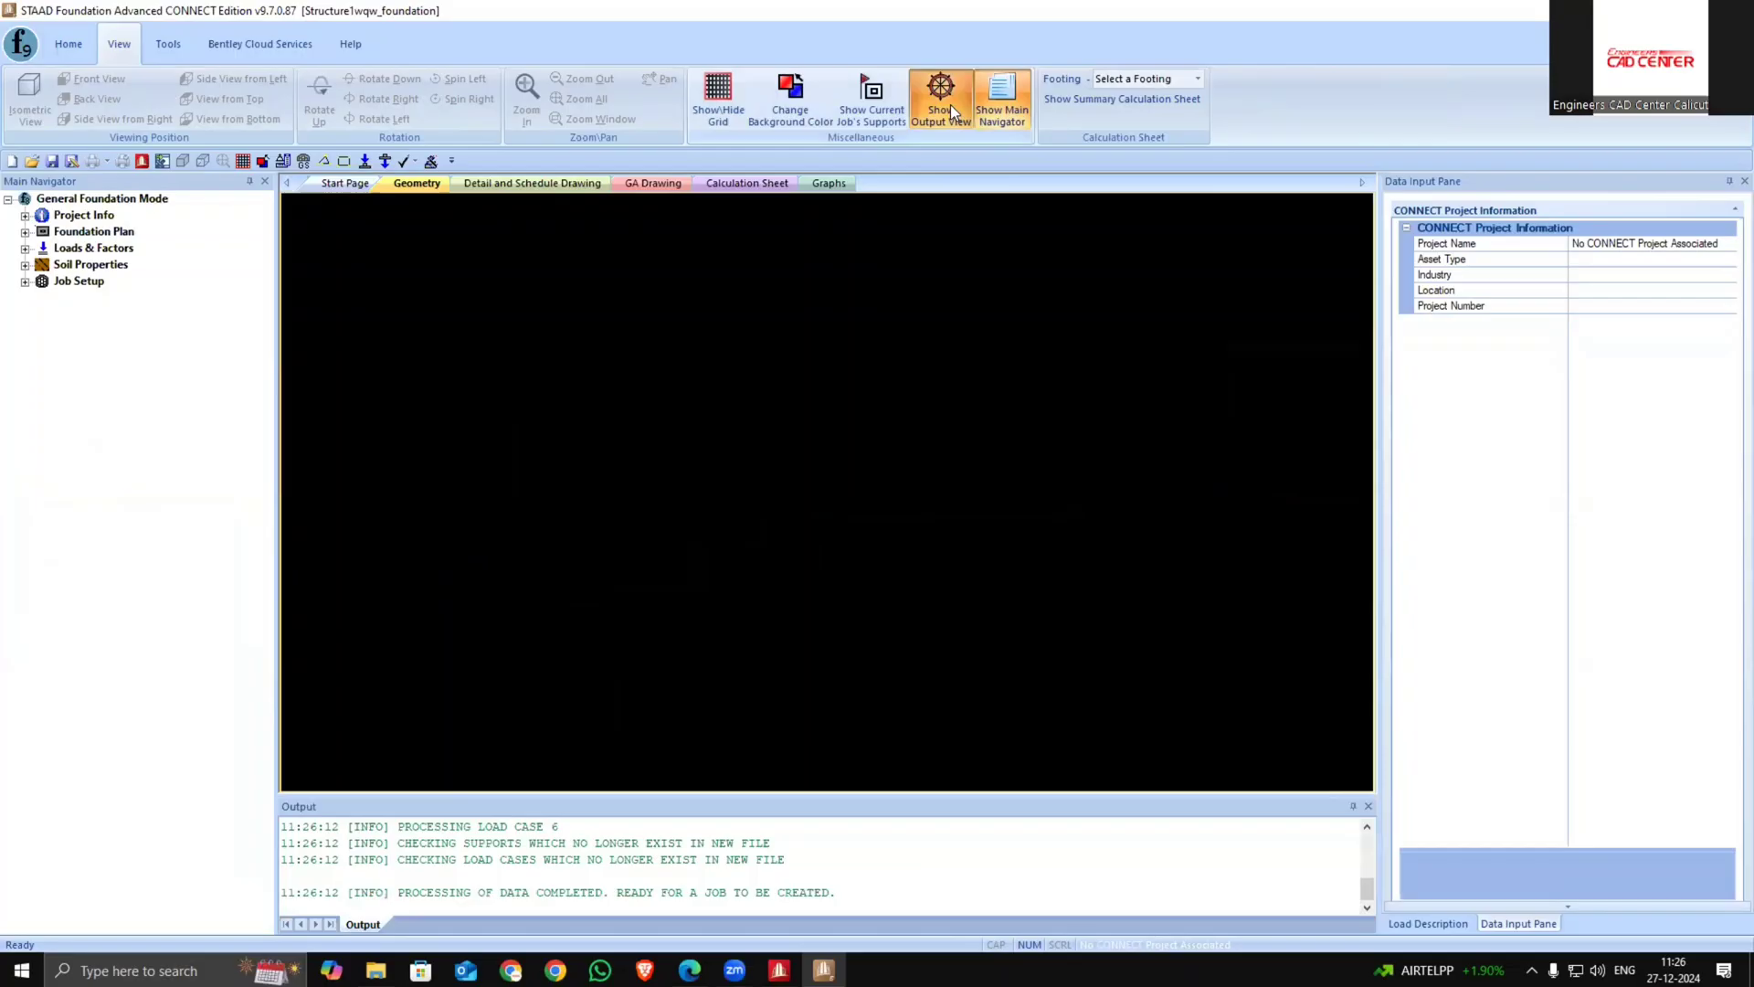
click(988, 95)
click(991, 99)
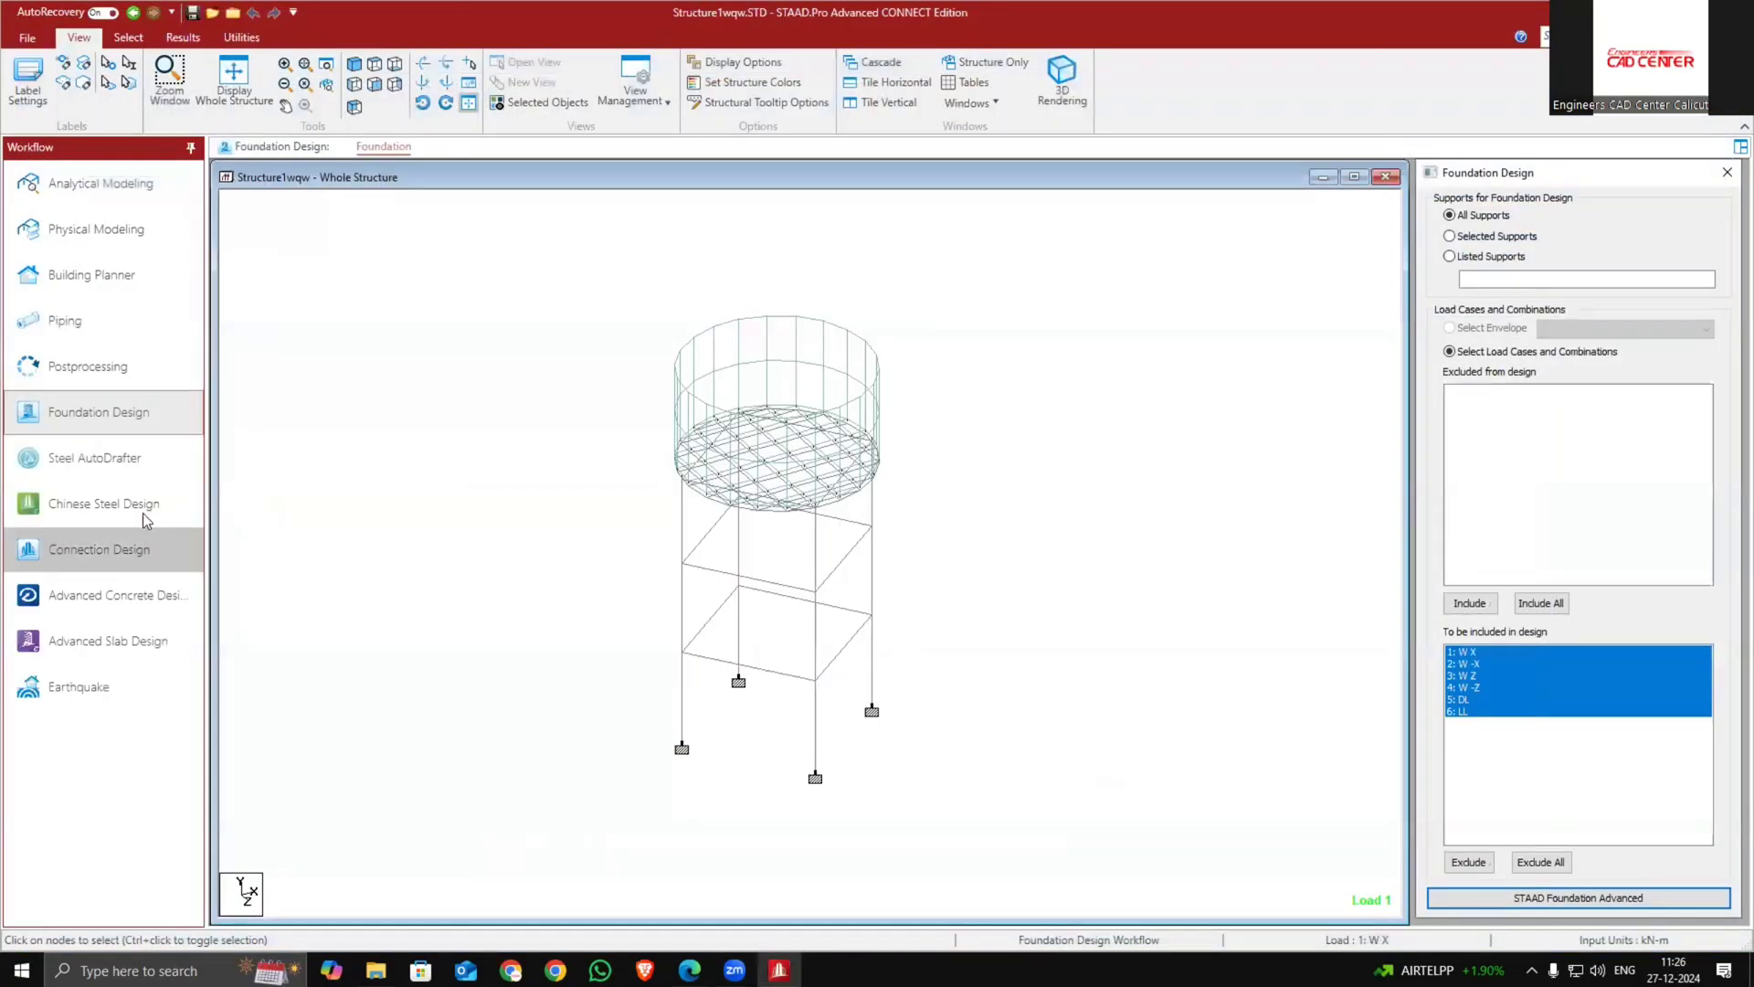
Open the sess.STD model from the recent files without safe recovery
click(134, 185)
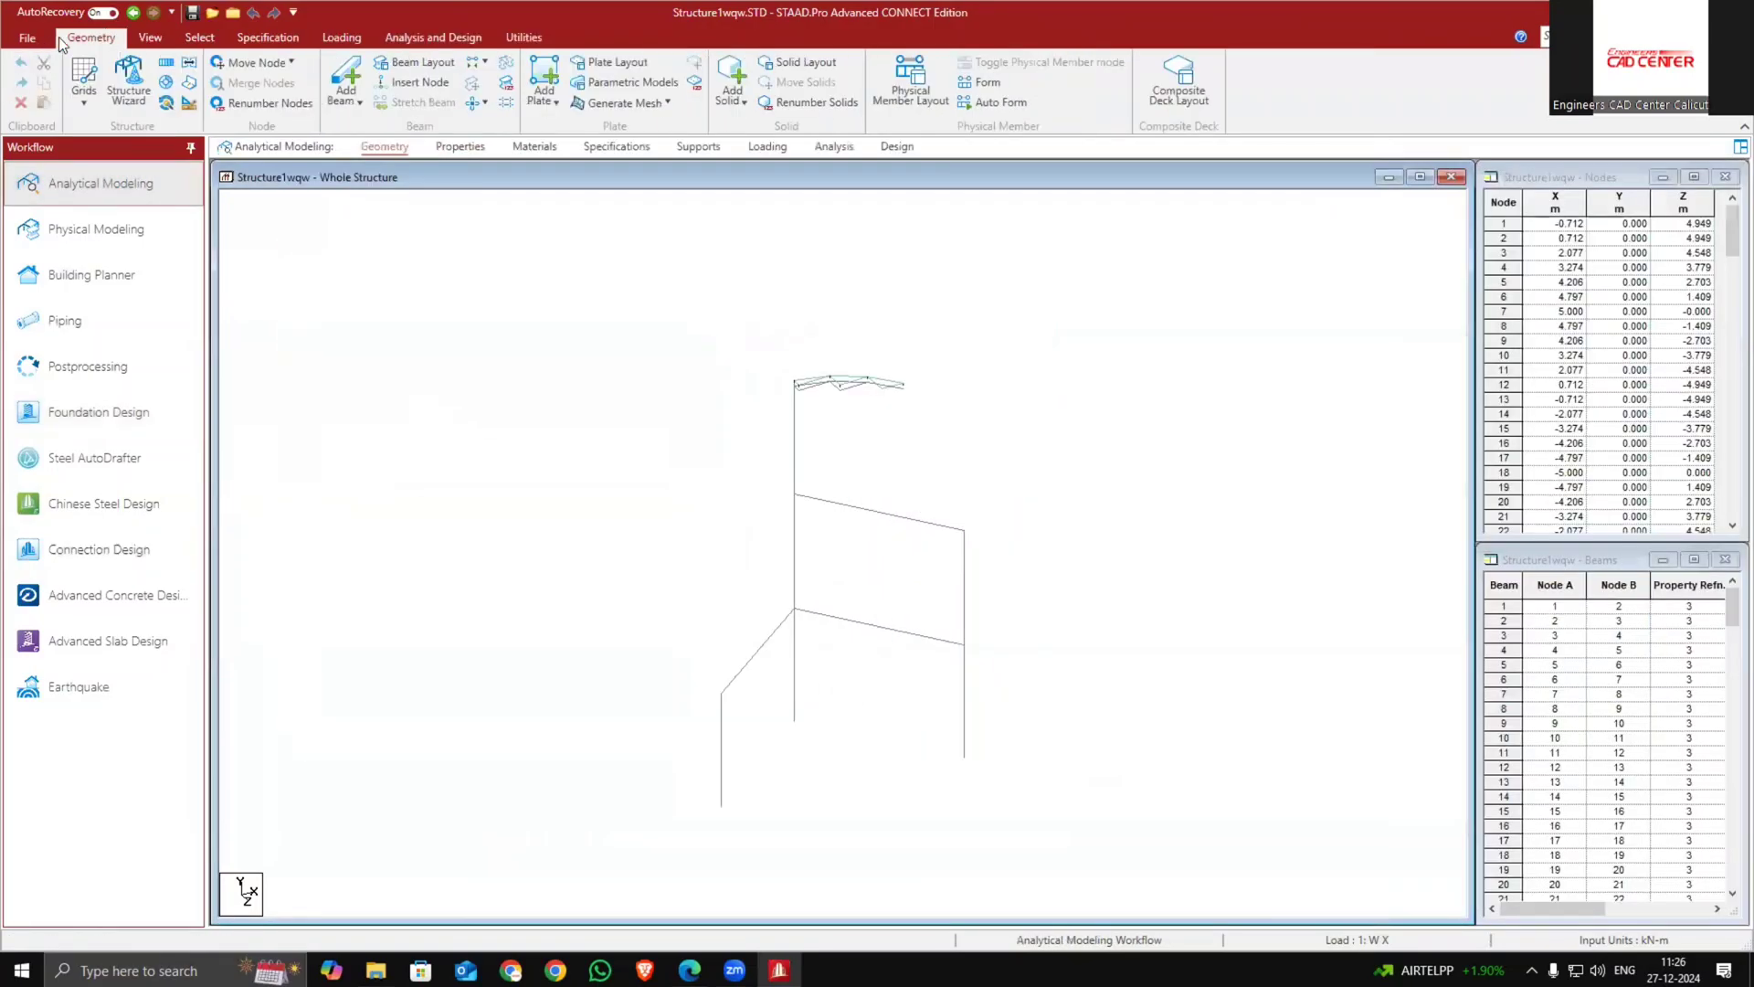
click(27, 37)
click(32, 147)
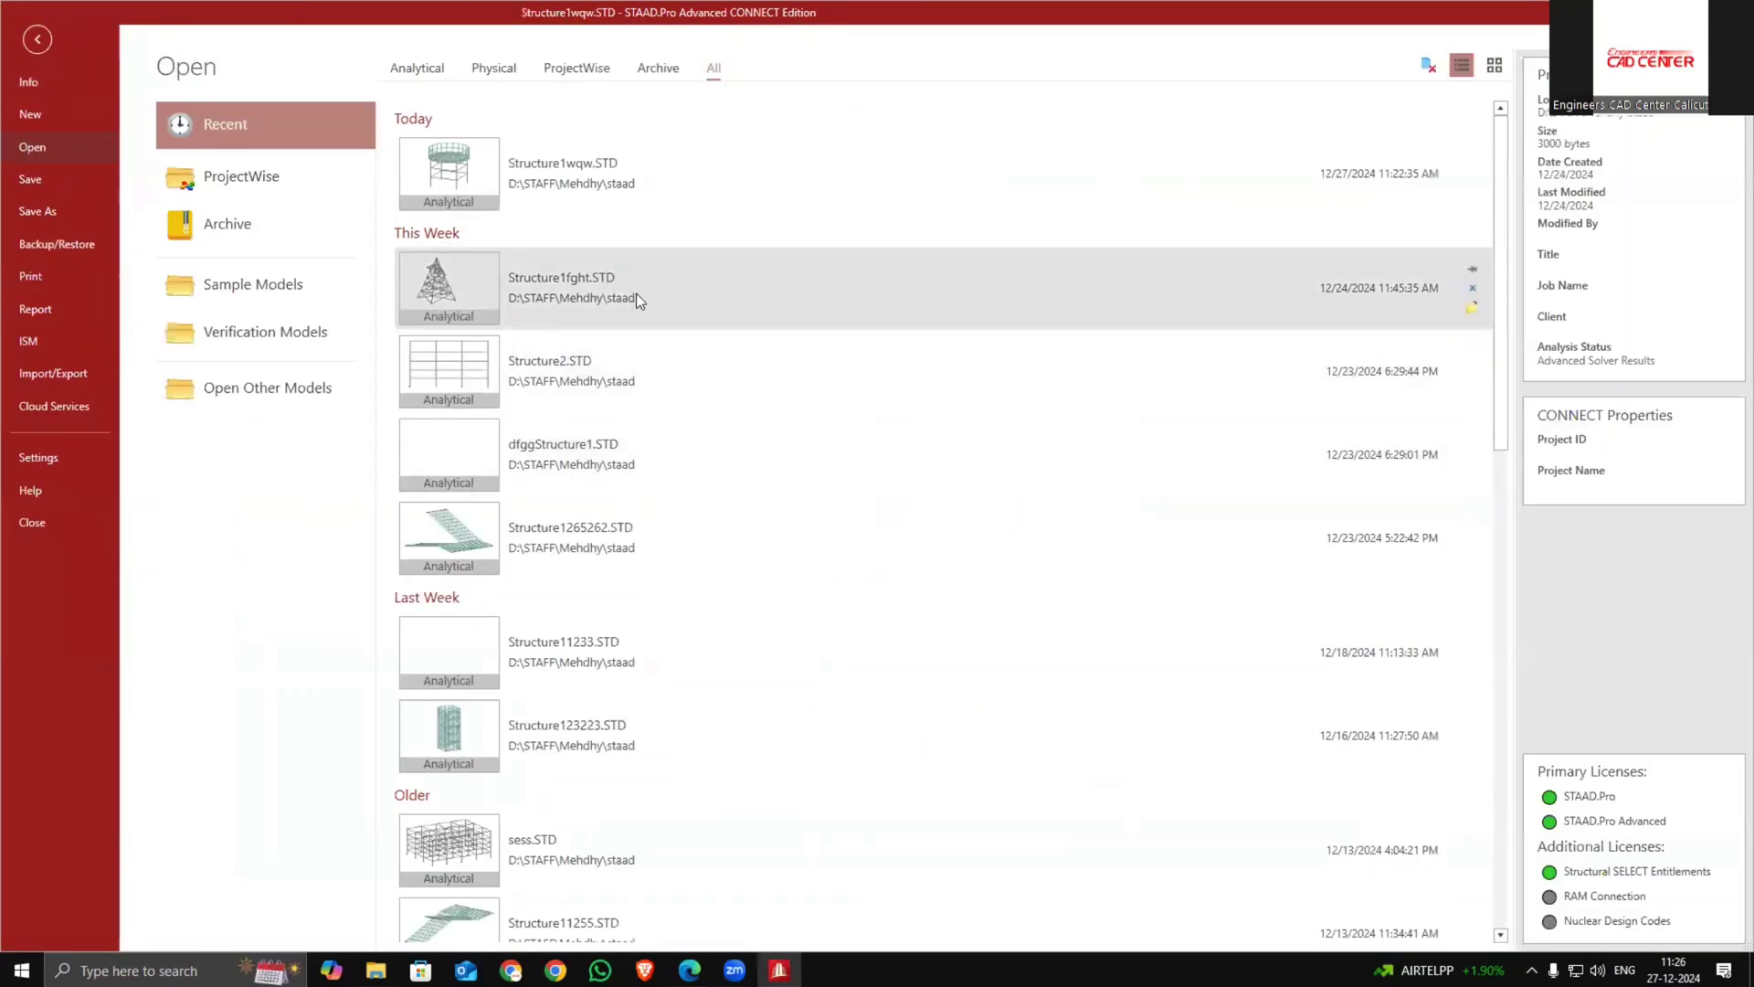
scroll(736, 575, down, 4)
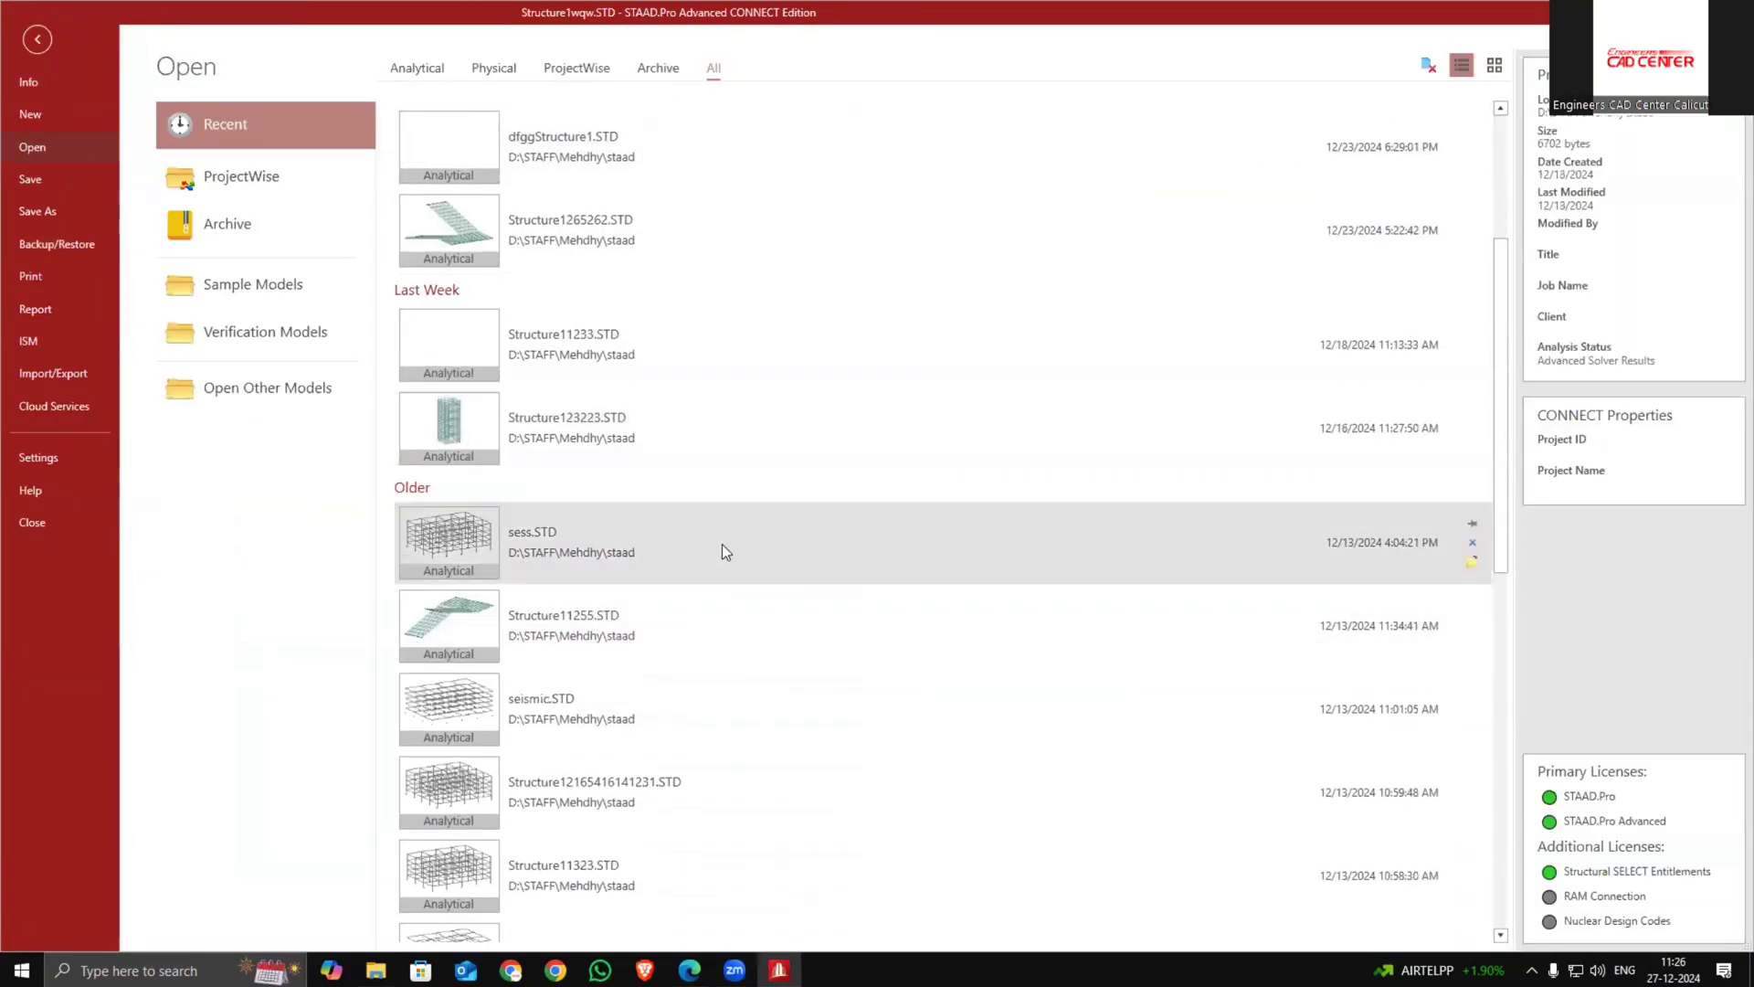
click(723, 545)
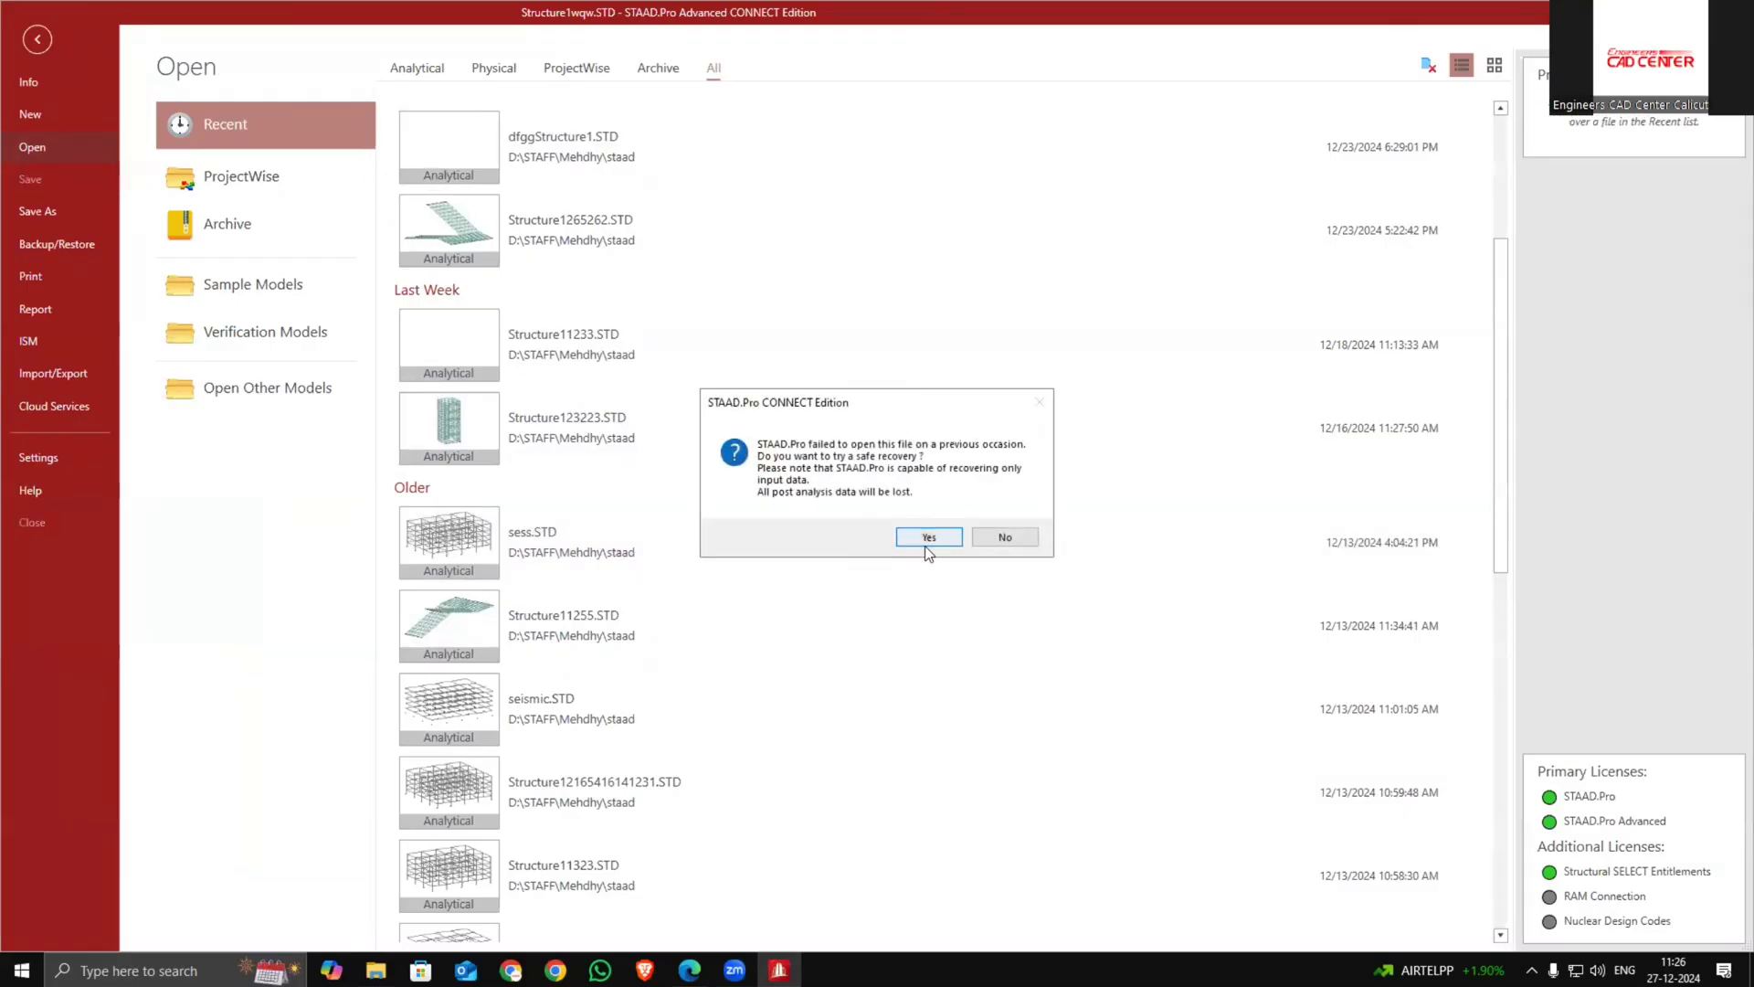
click(1015, 537)
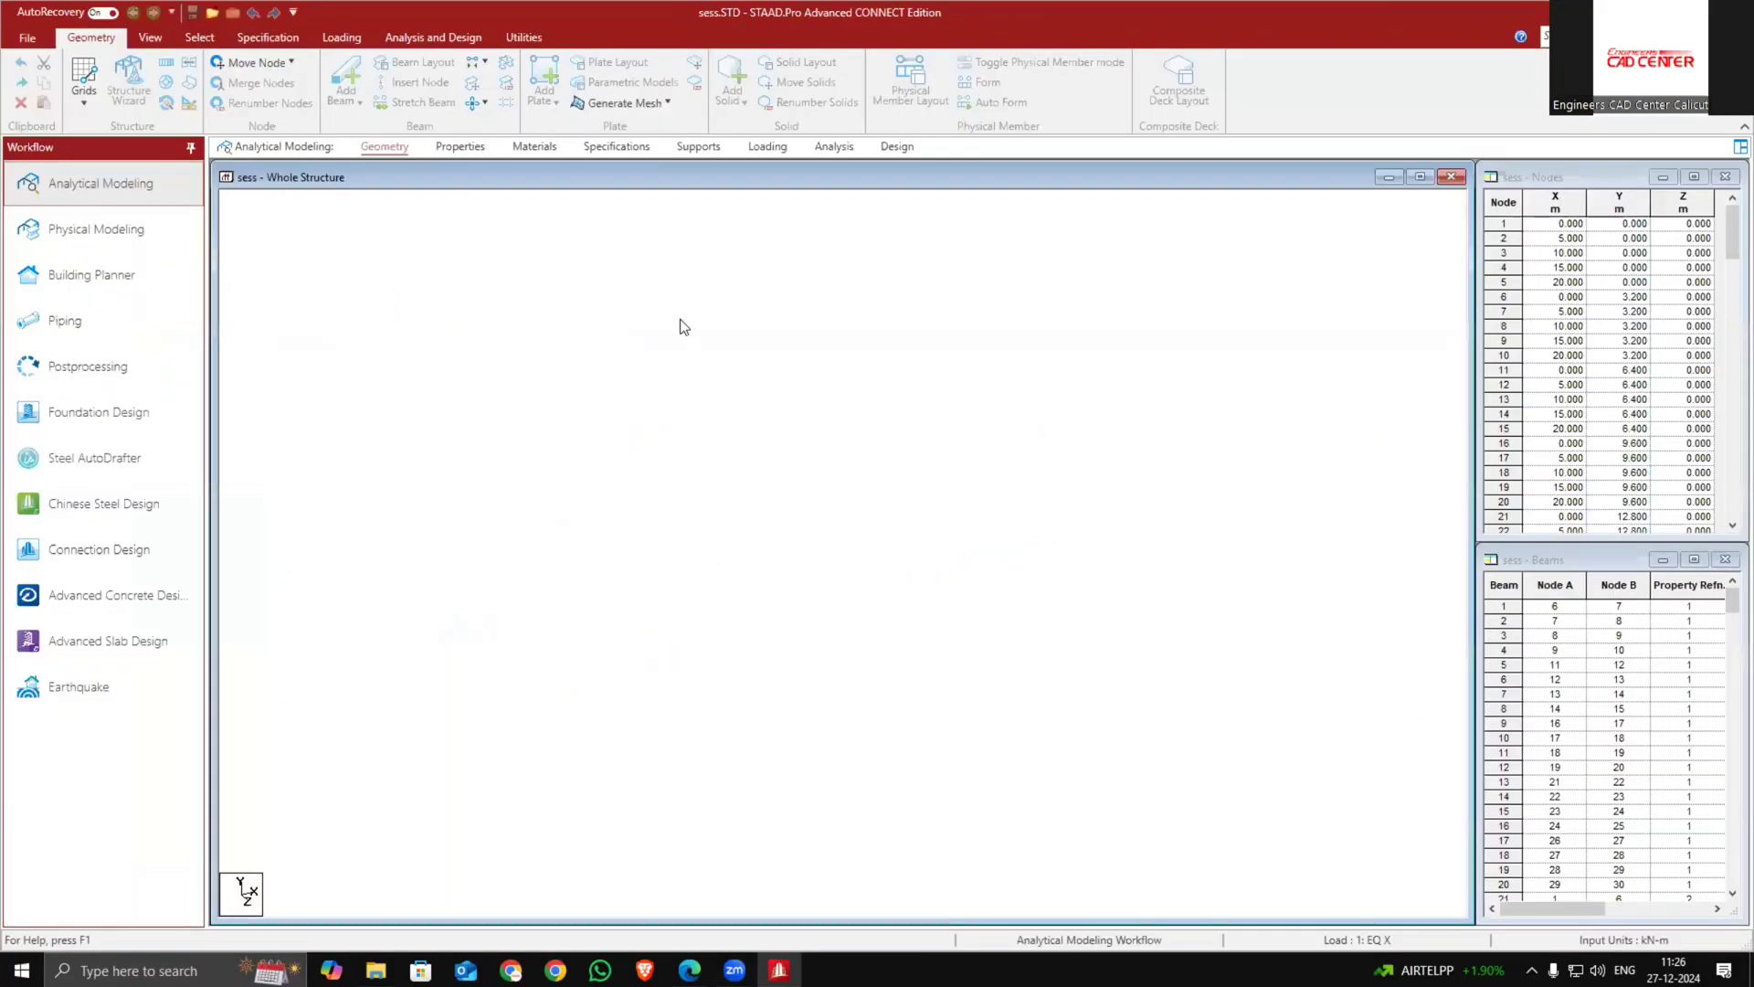
Run the analysis of the sess model and stay in modeling mode
click(834, 146)
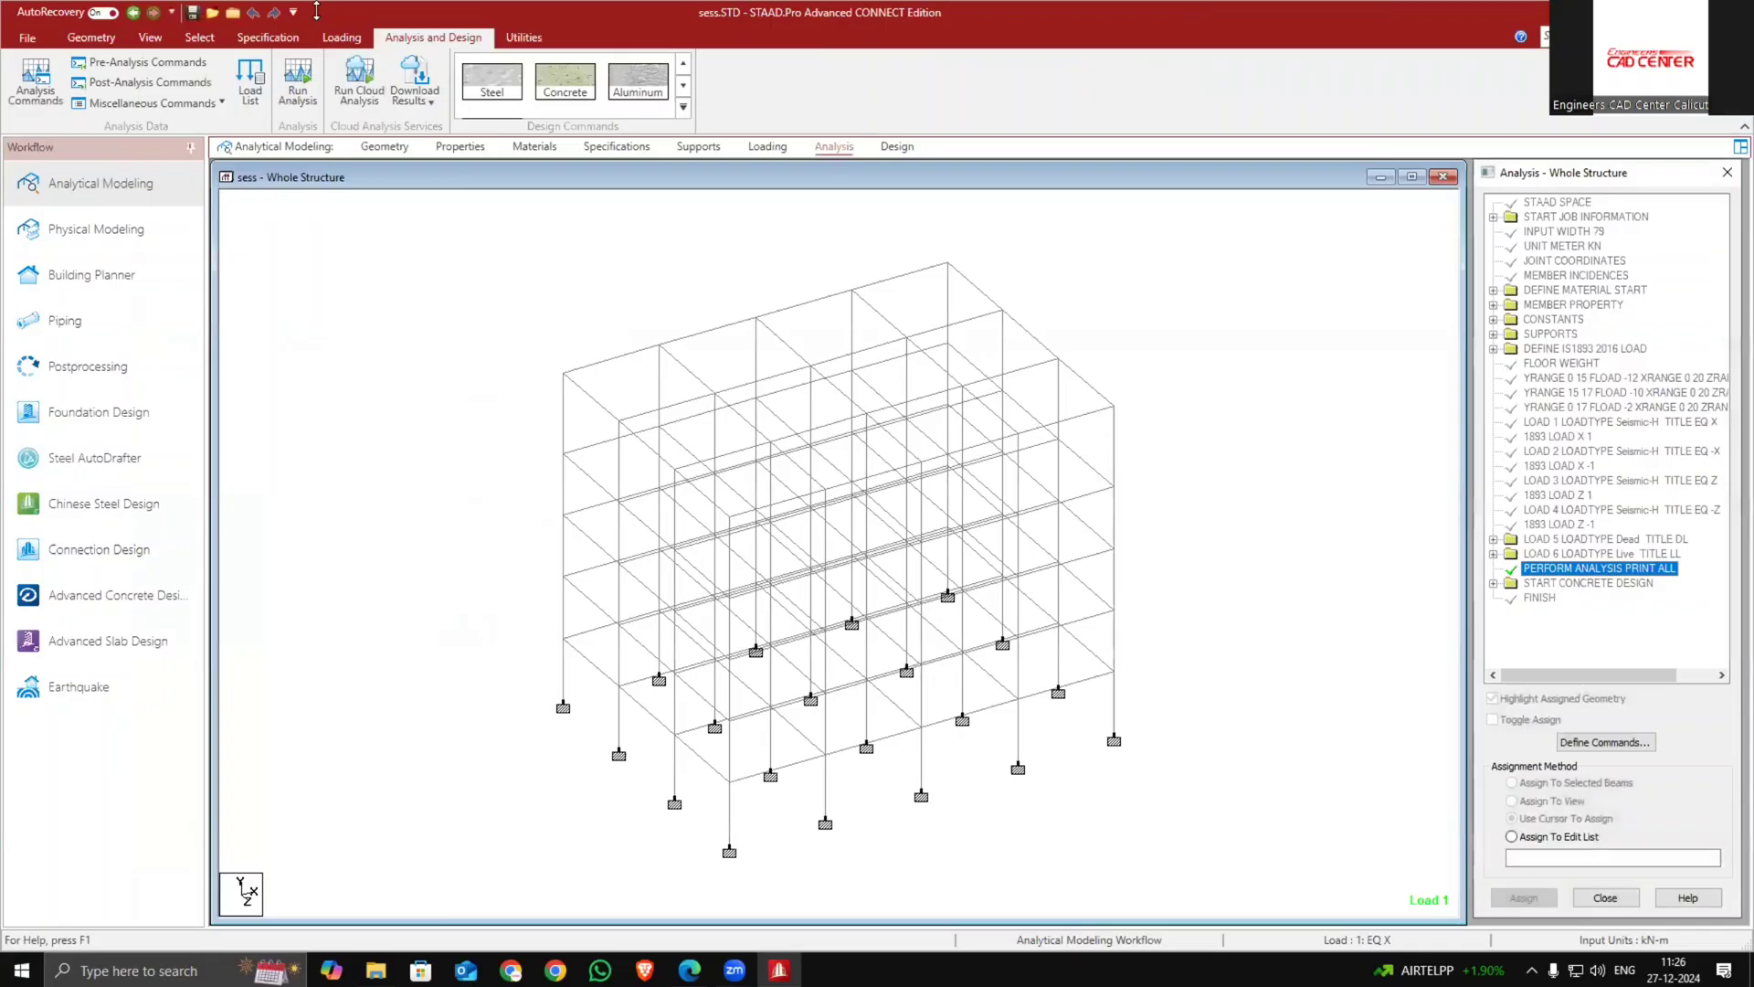
click(297, 75)
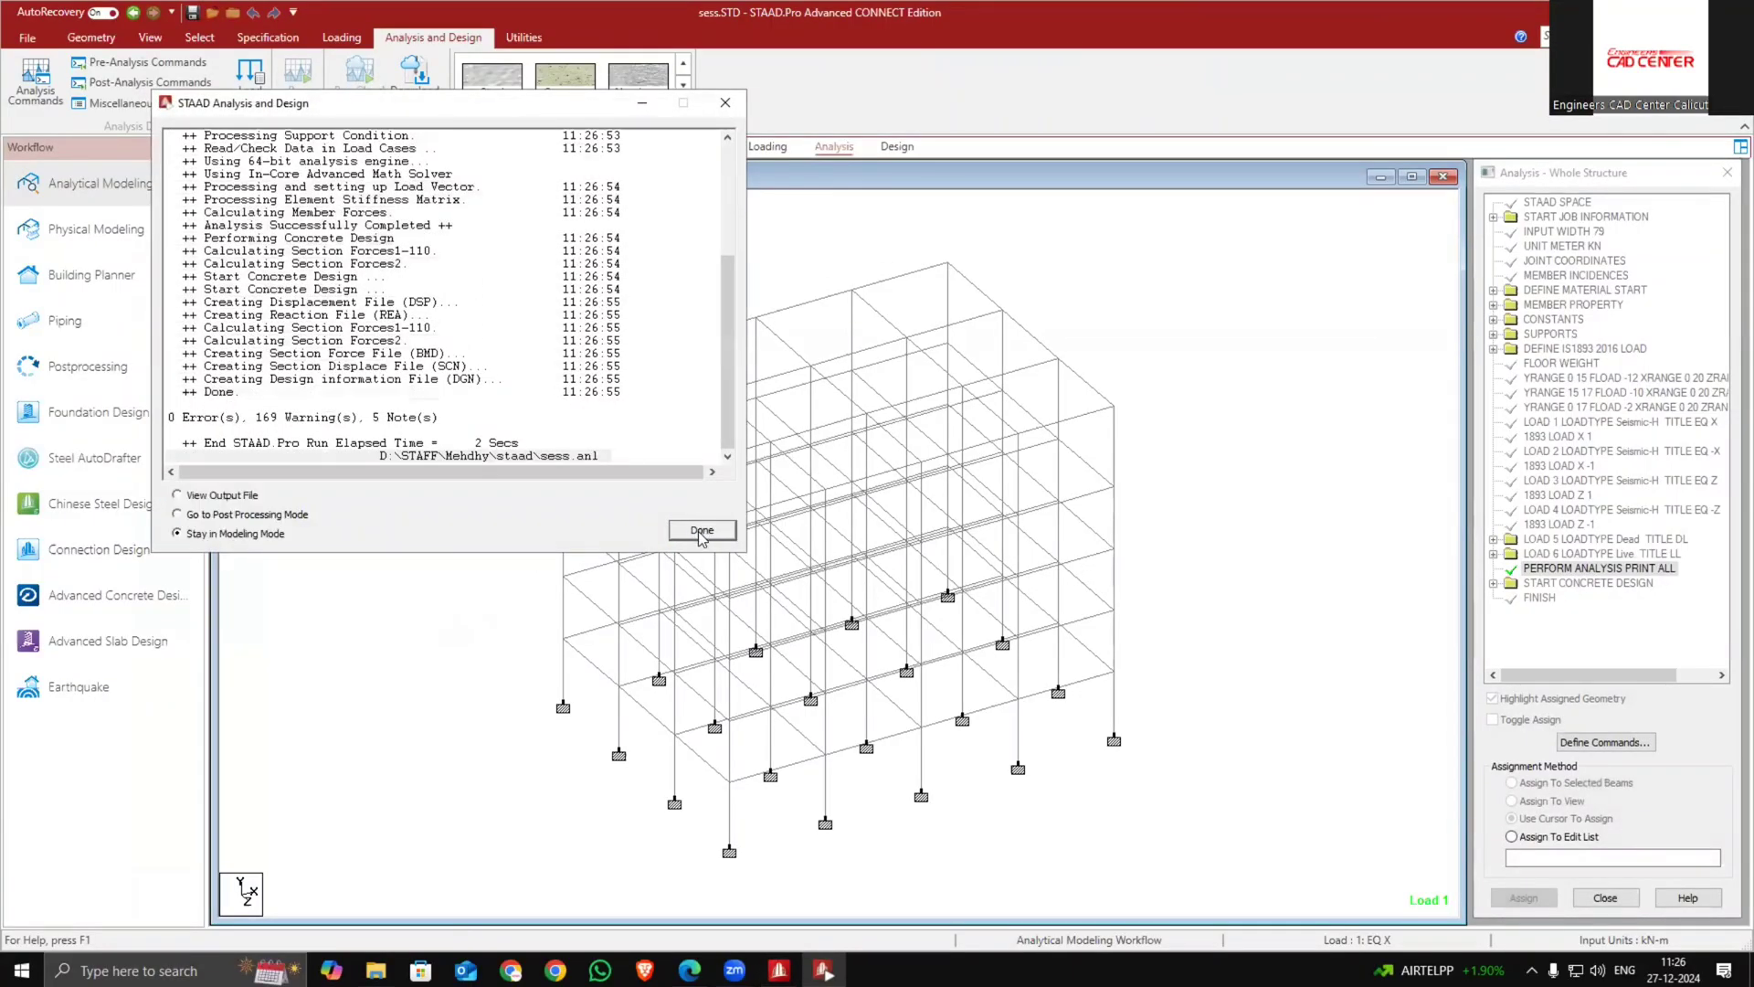
click(702, 529)
Include all load cases for all supports and send them to STAAD Foundation Advanced
click(99, 412)
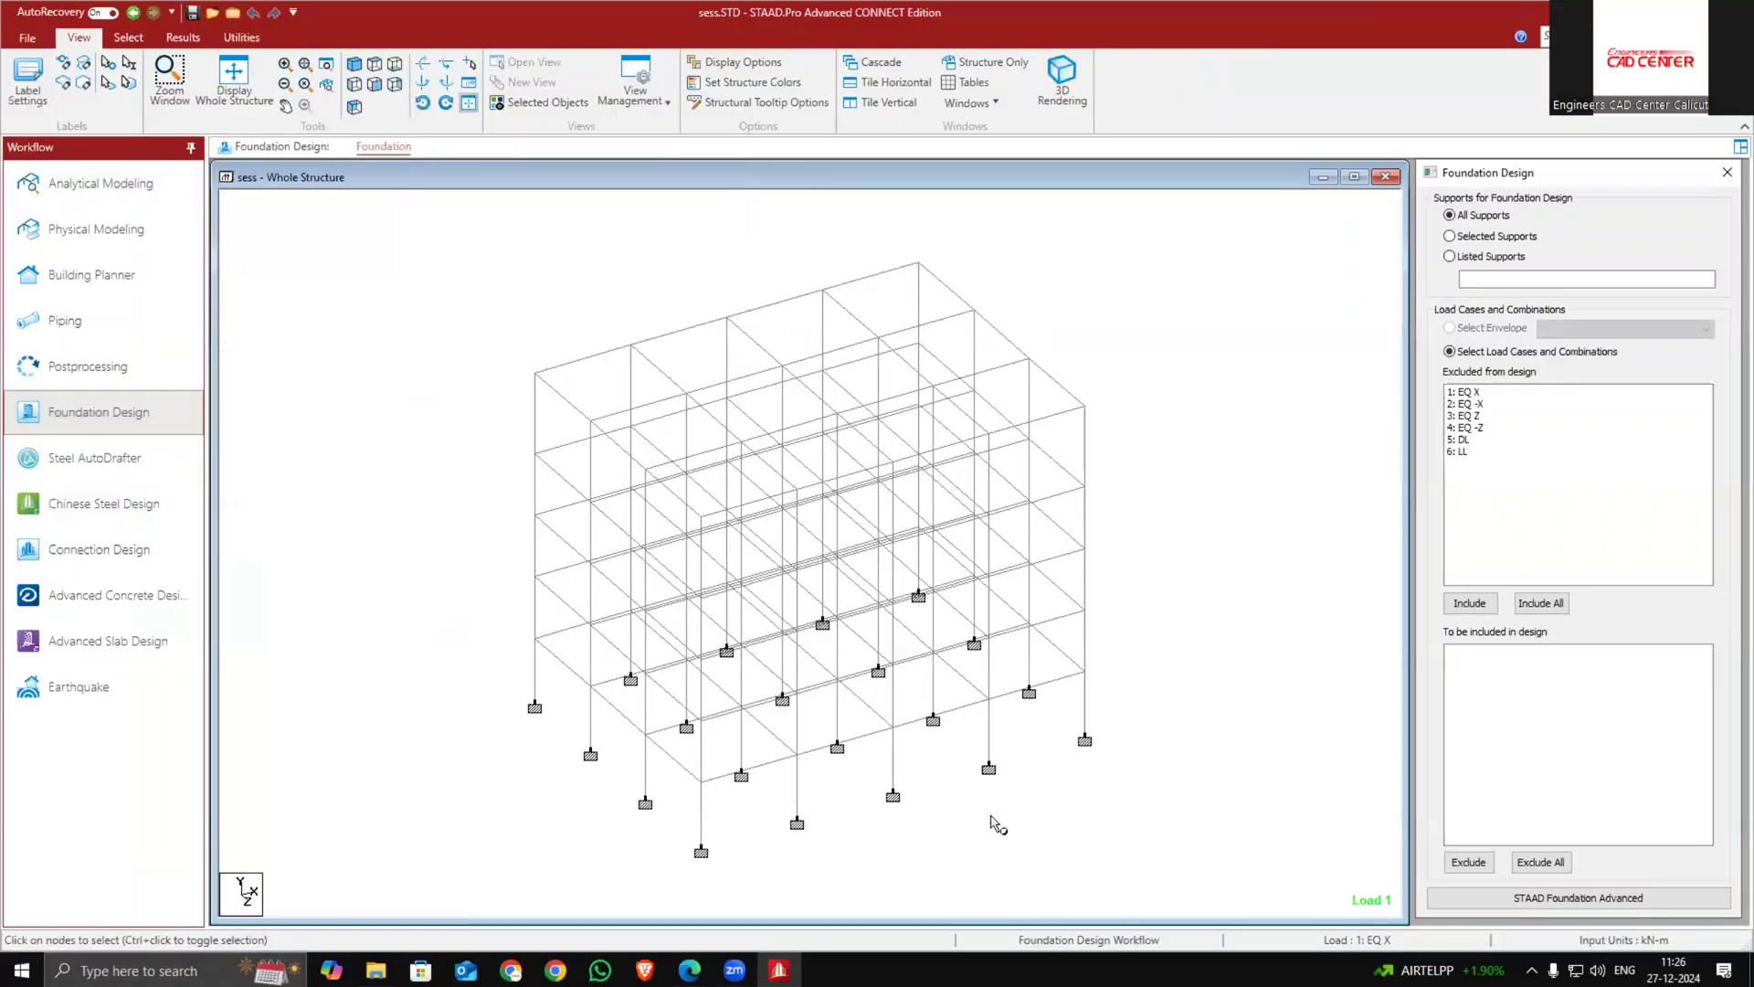
click(1540, 603)
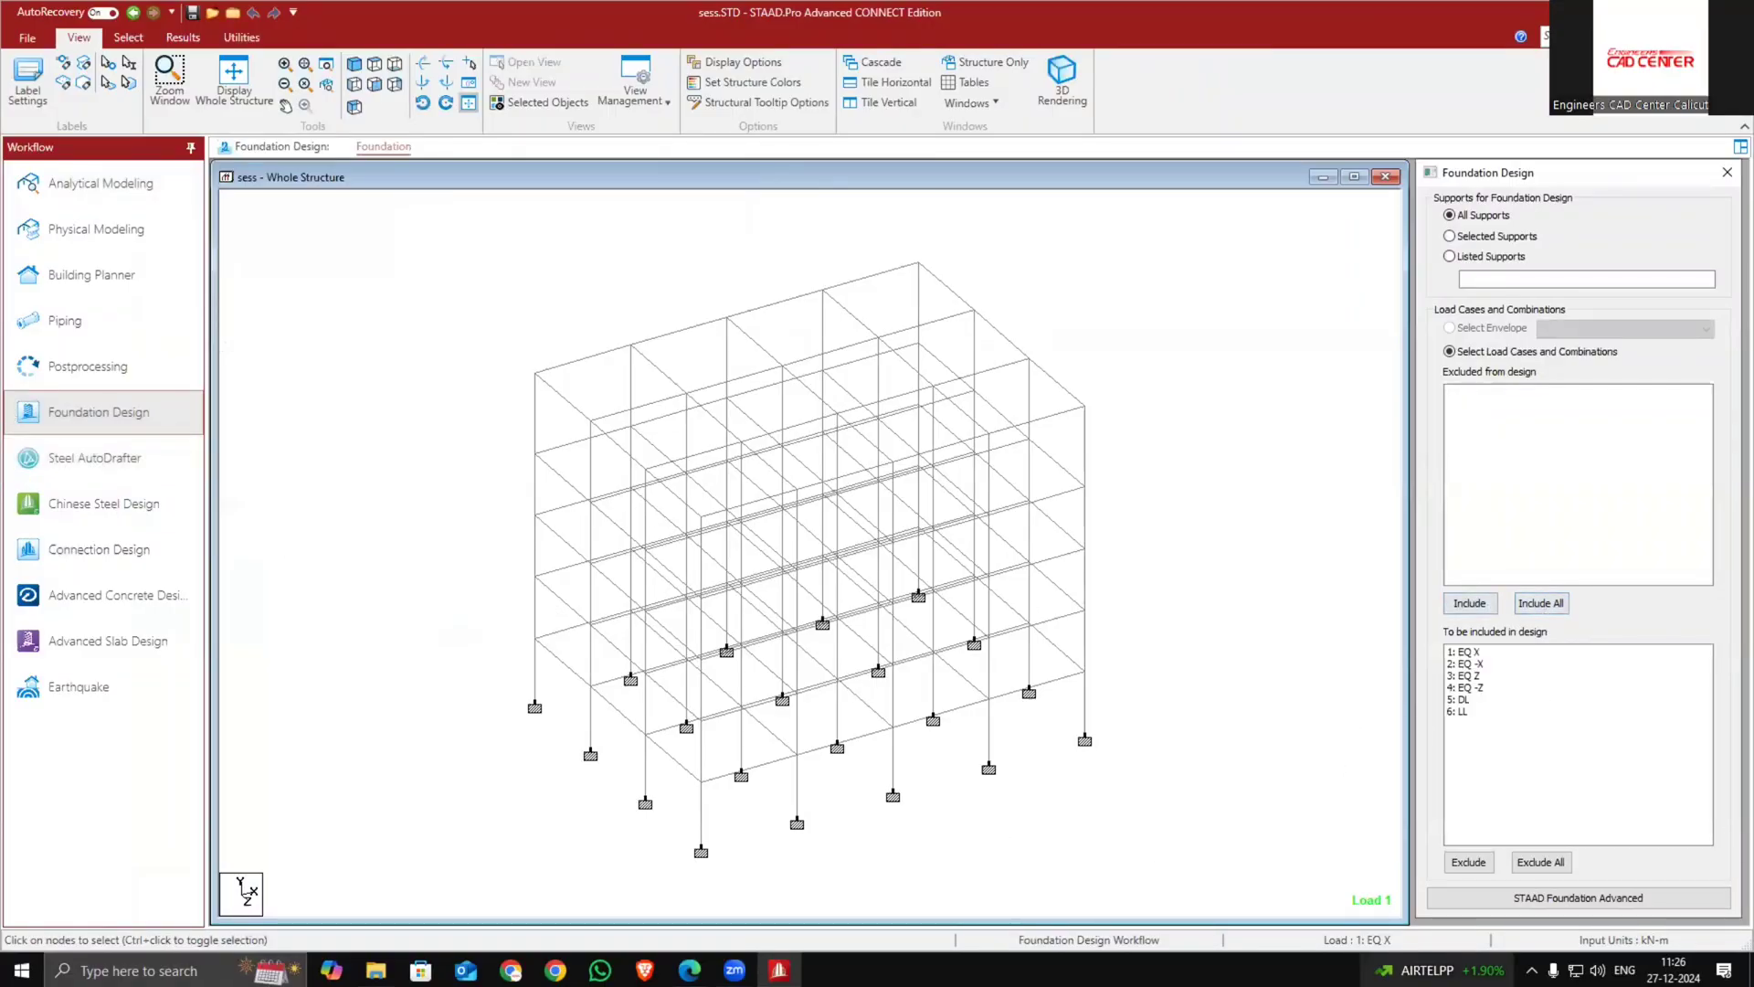
click(1462, 898)
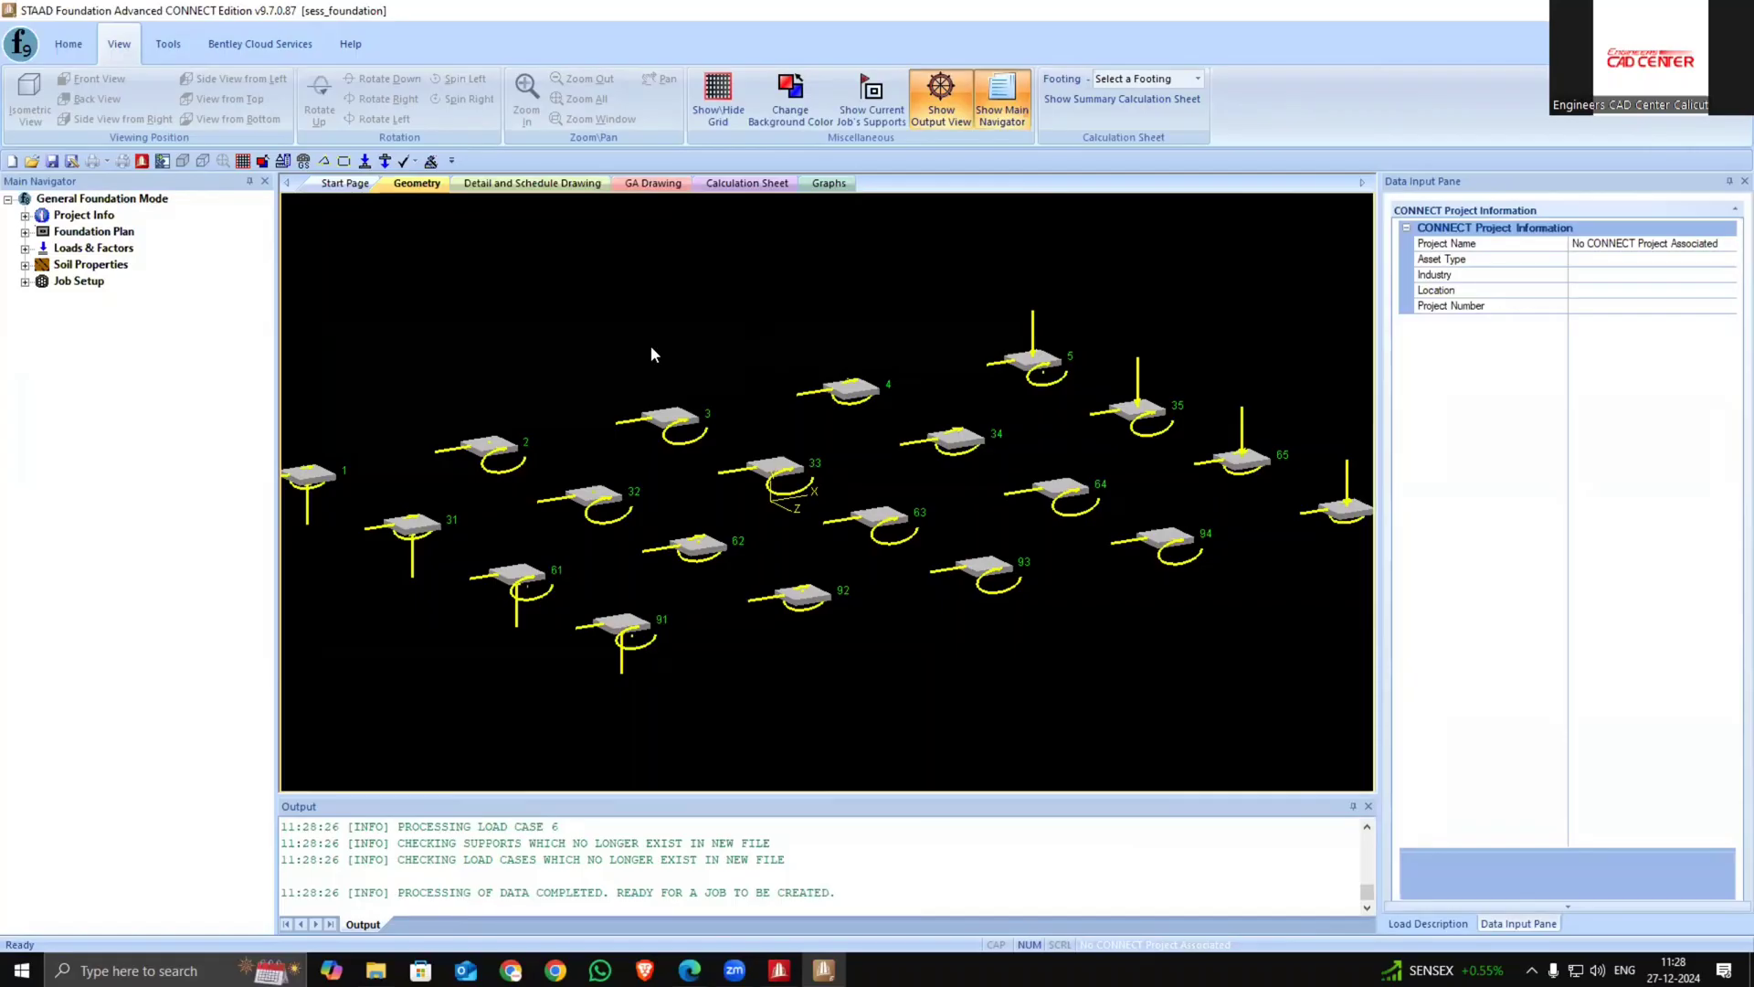
Browse the navigator's soil properties, loads and factors, and foundation plan items
click(25, 215)
click(25, 215)
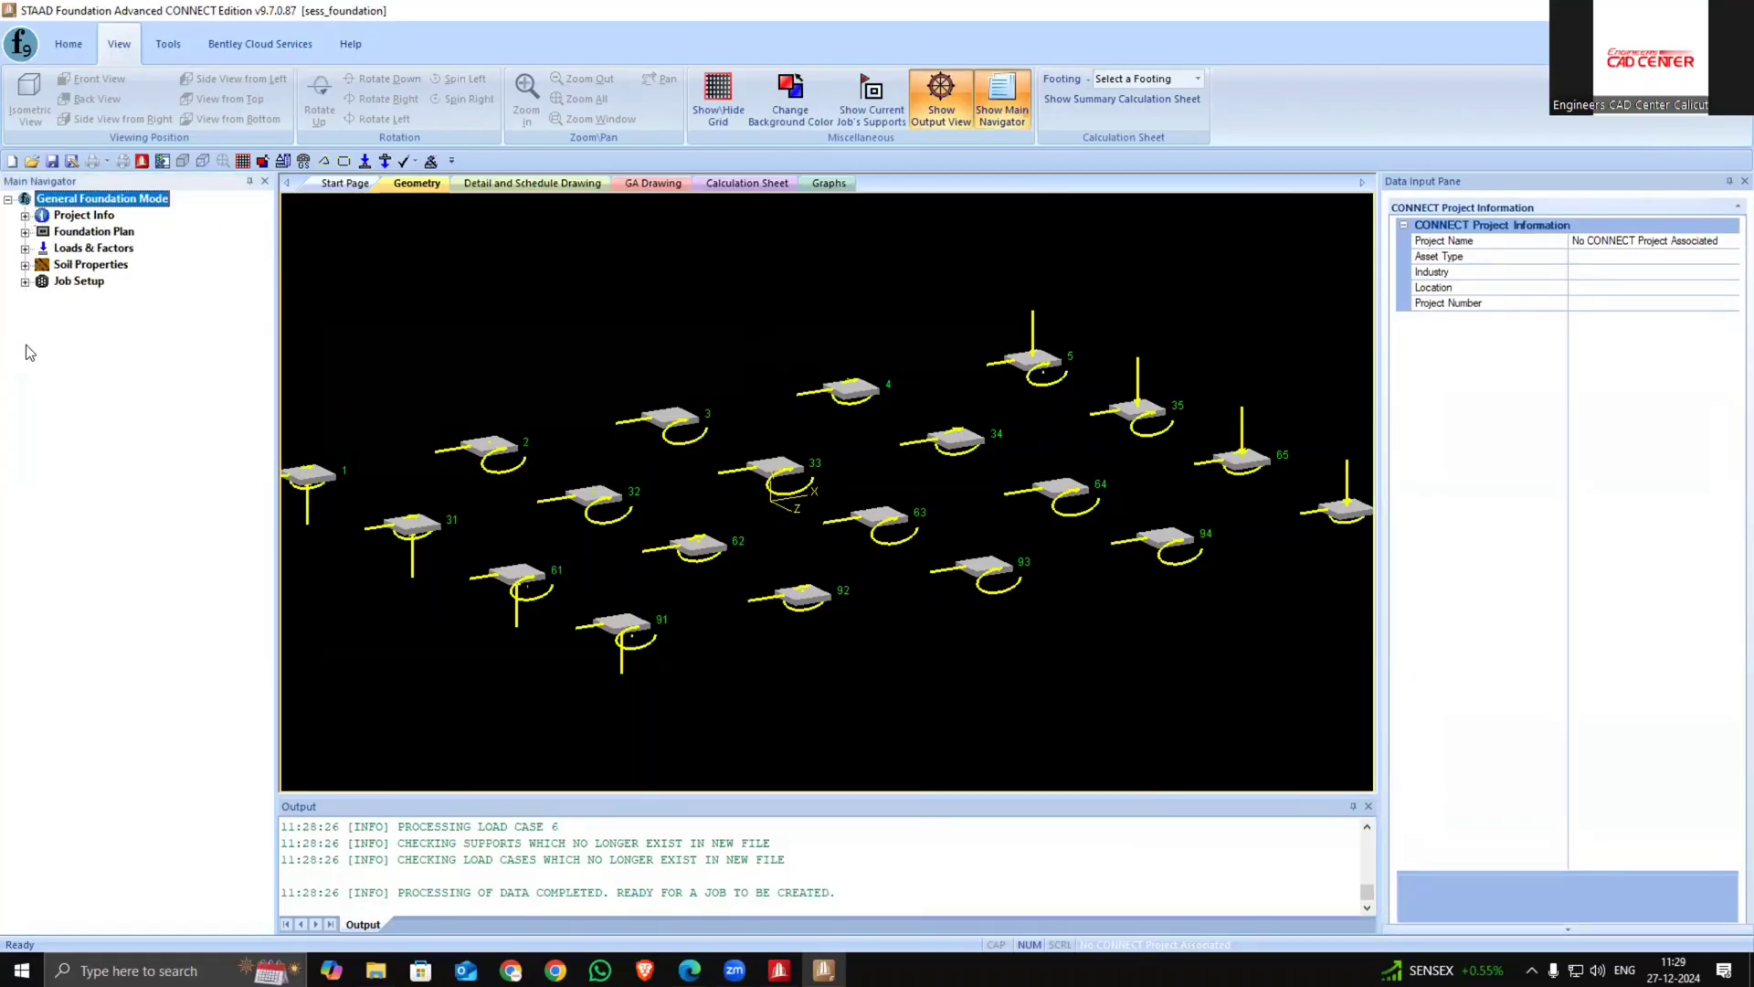
click(24, 282)
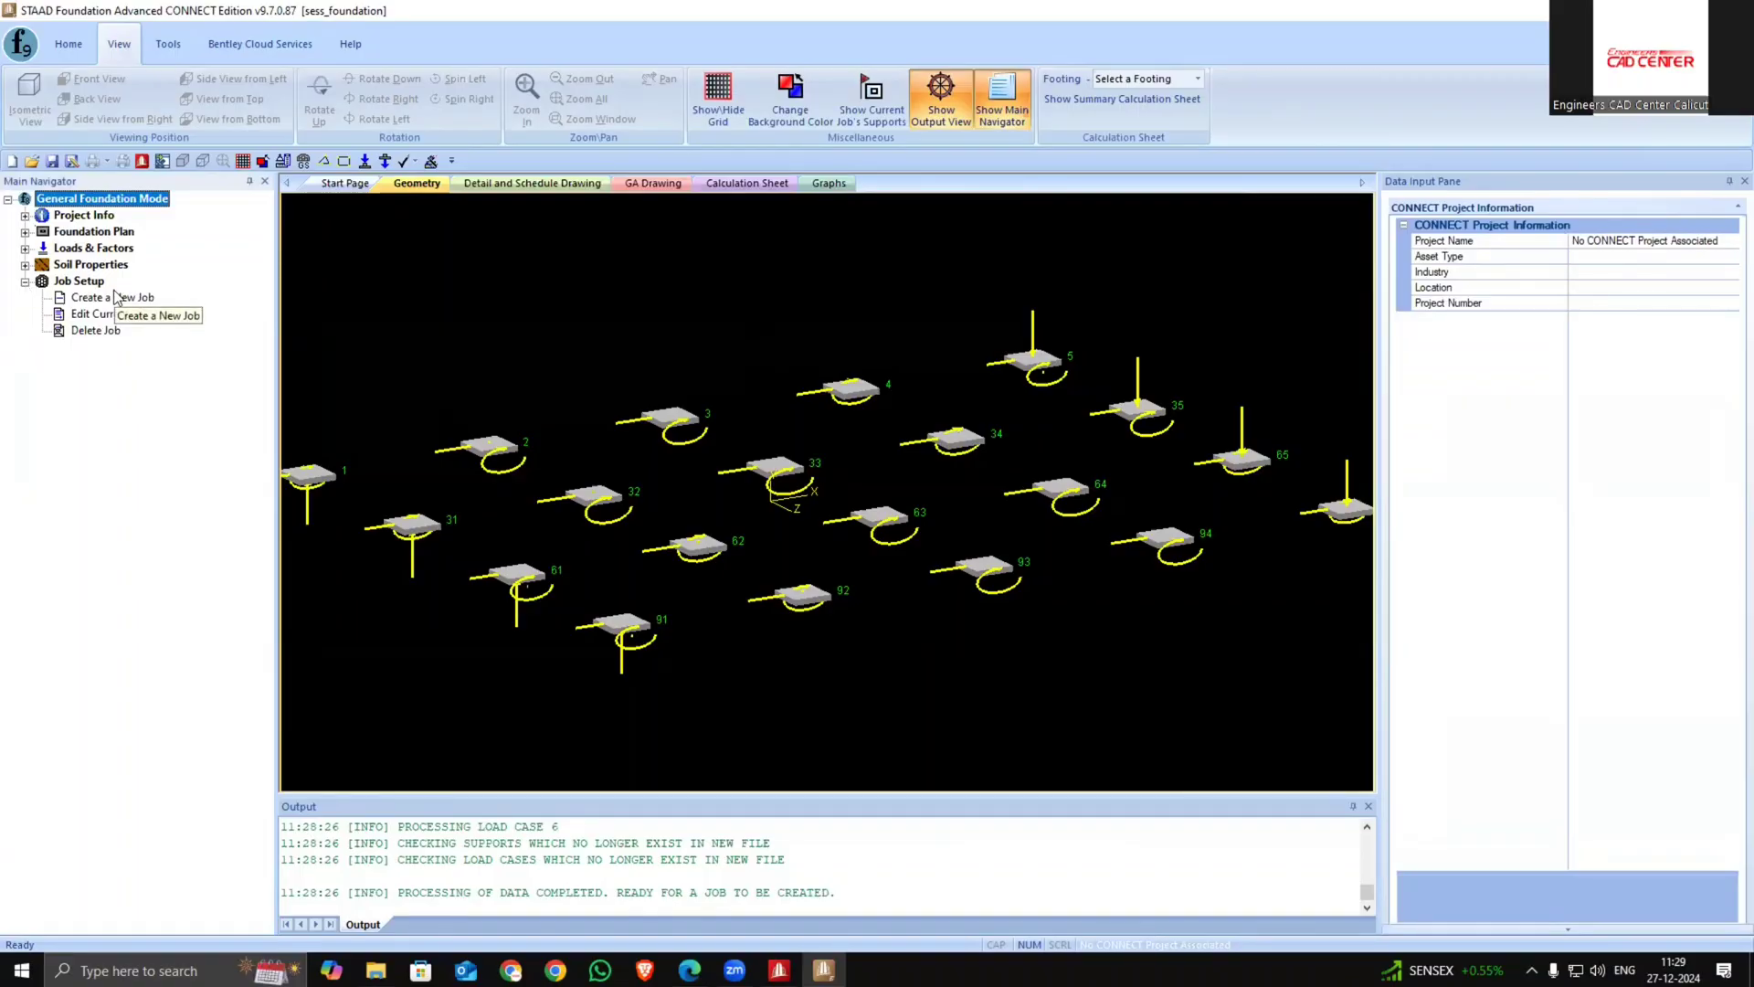
click(25, 265)
click(88, 282)
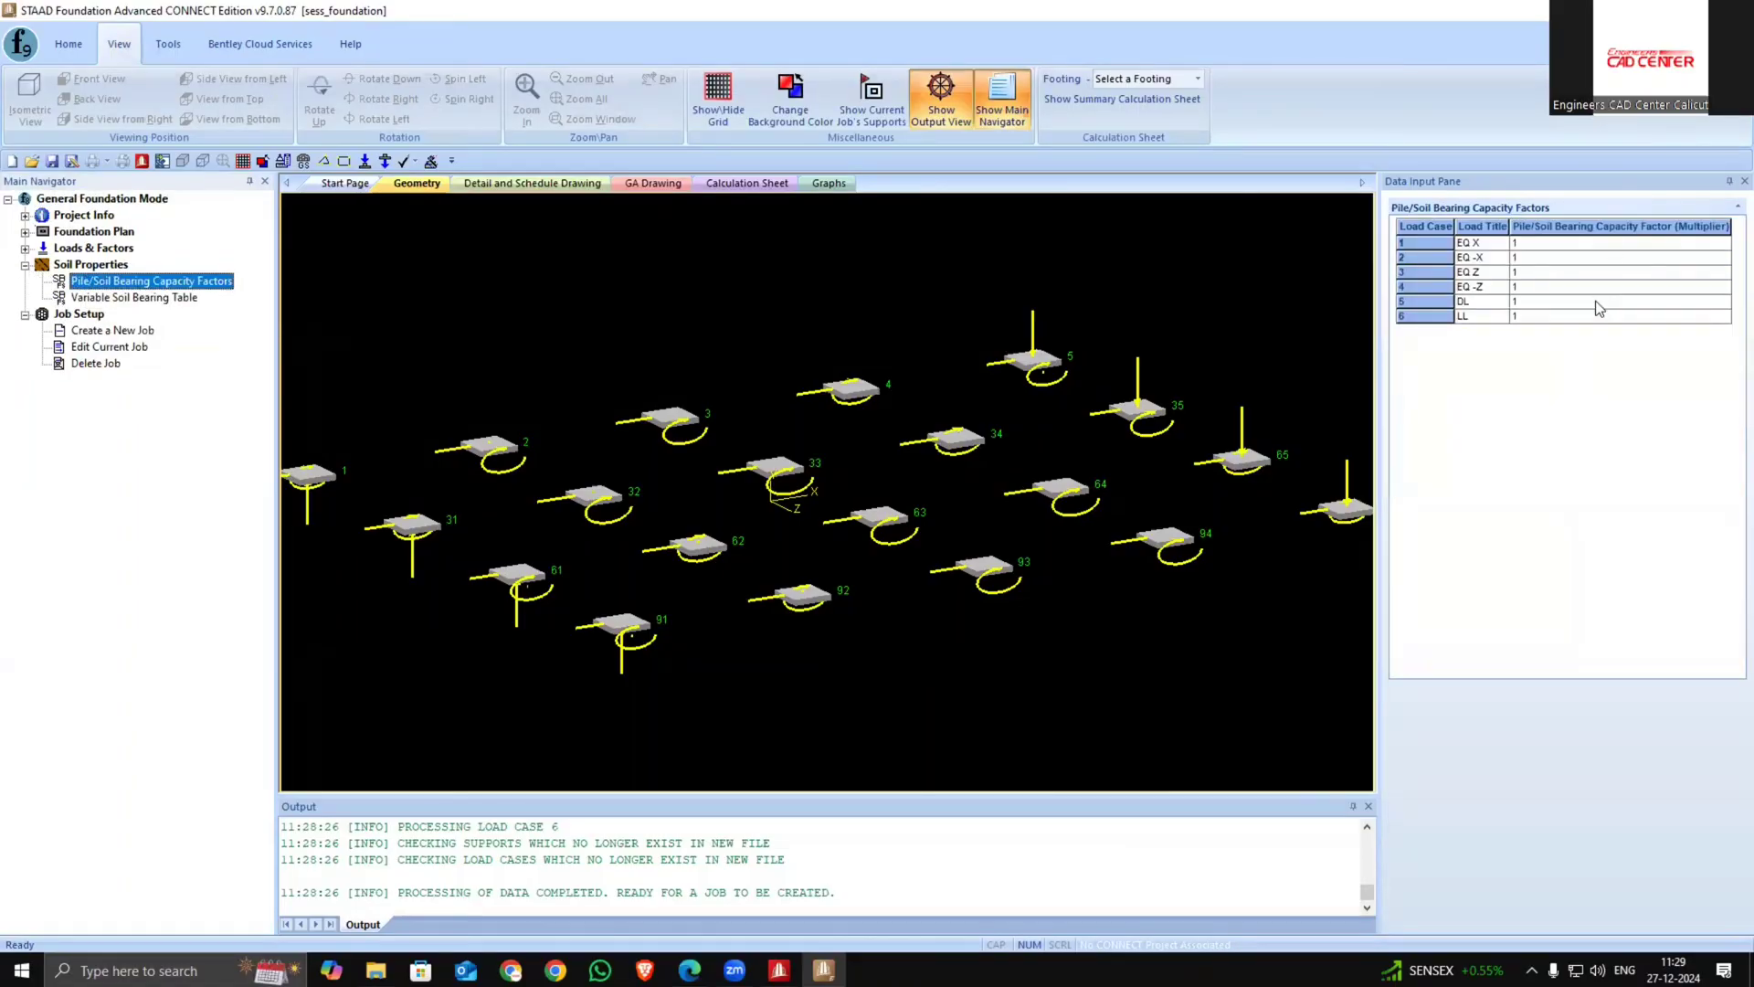
click(123, 299)
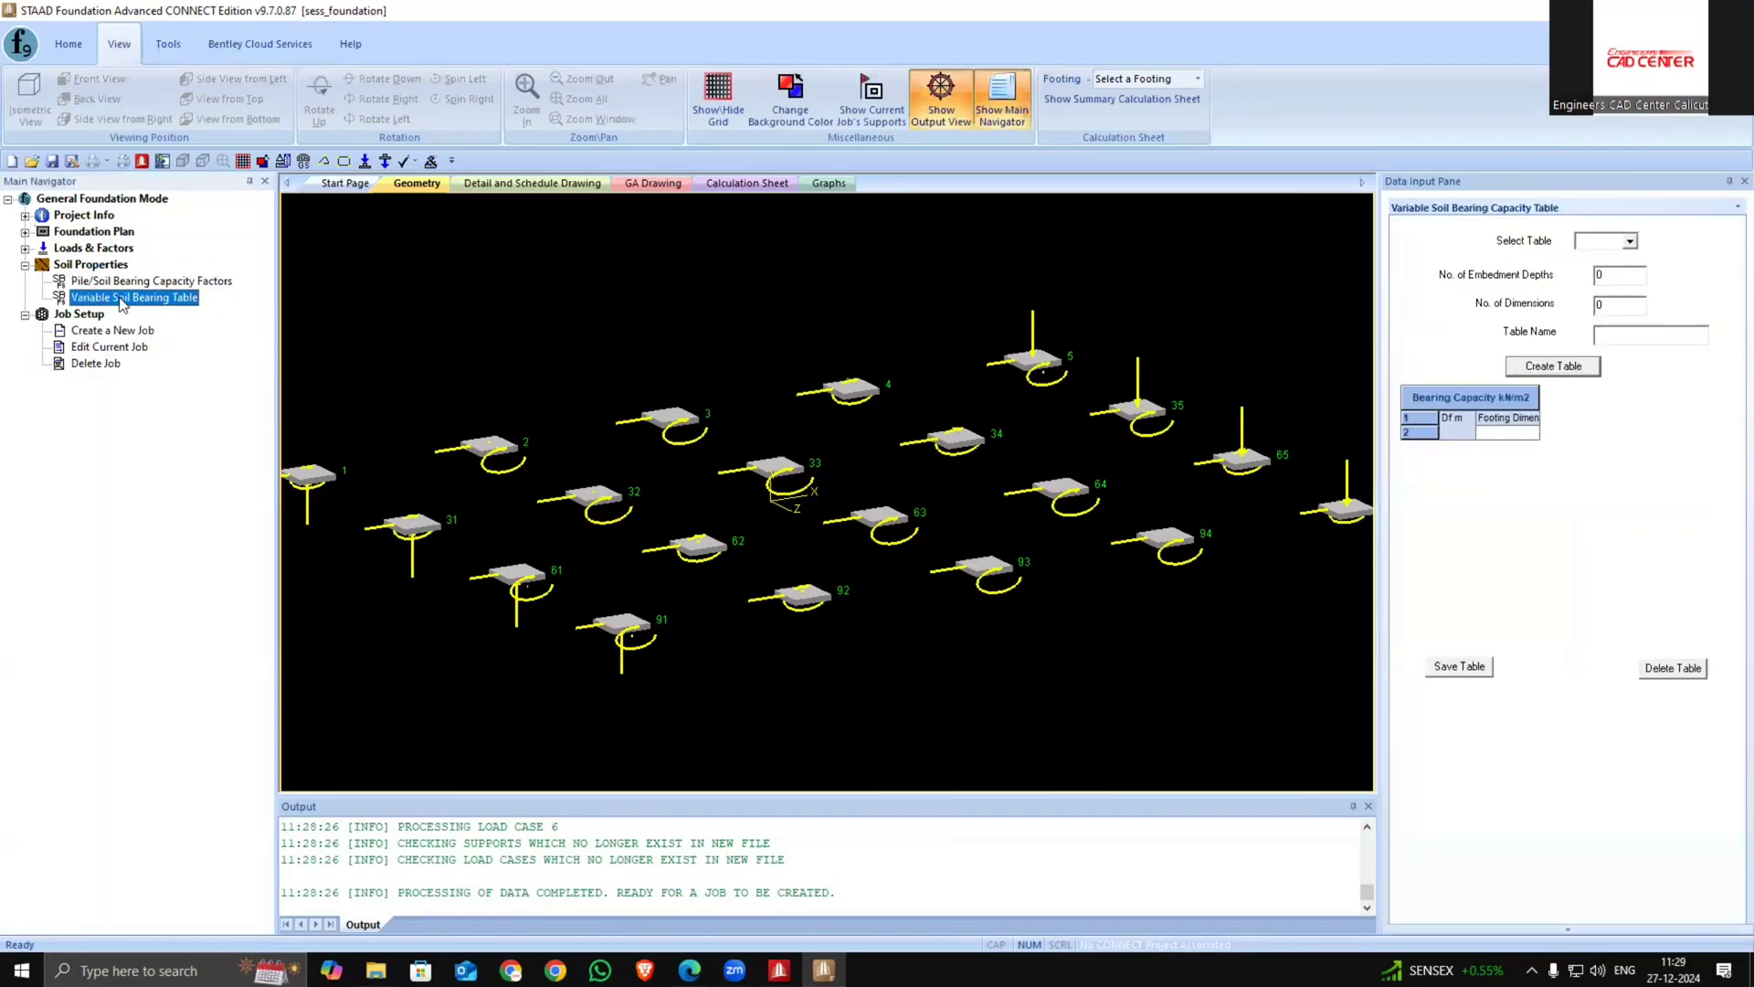
click(25, 248)
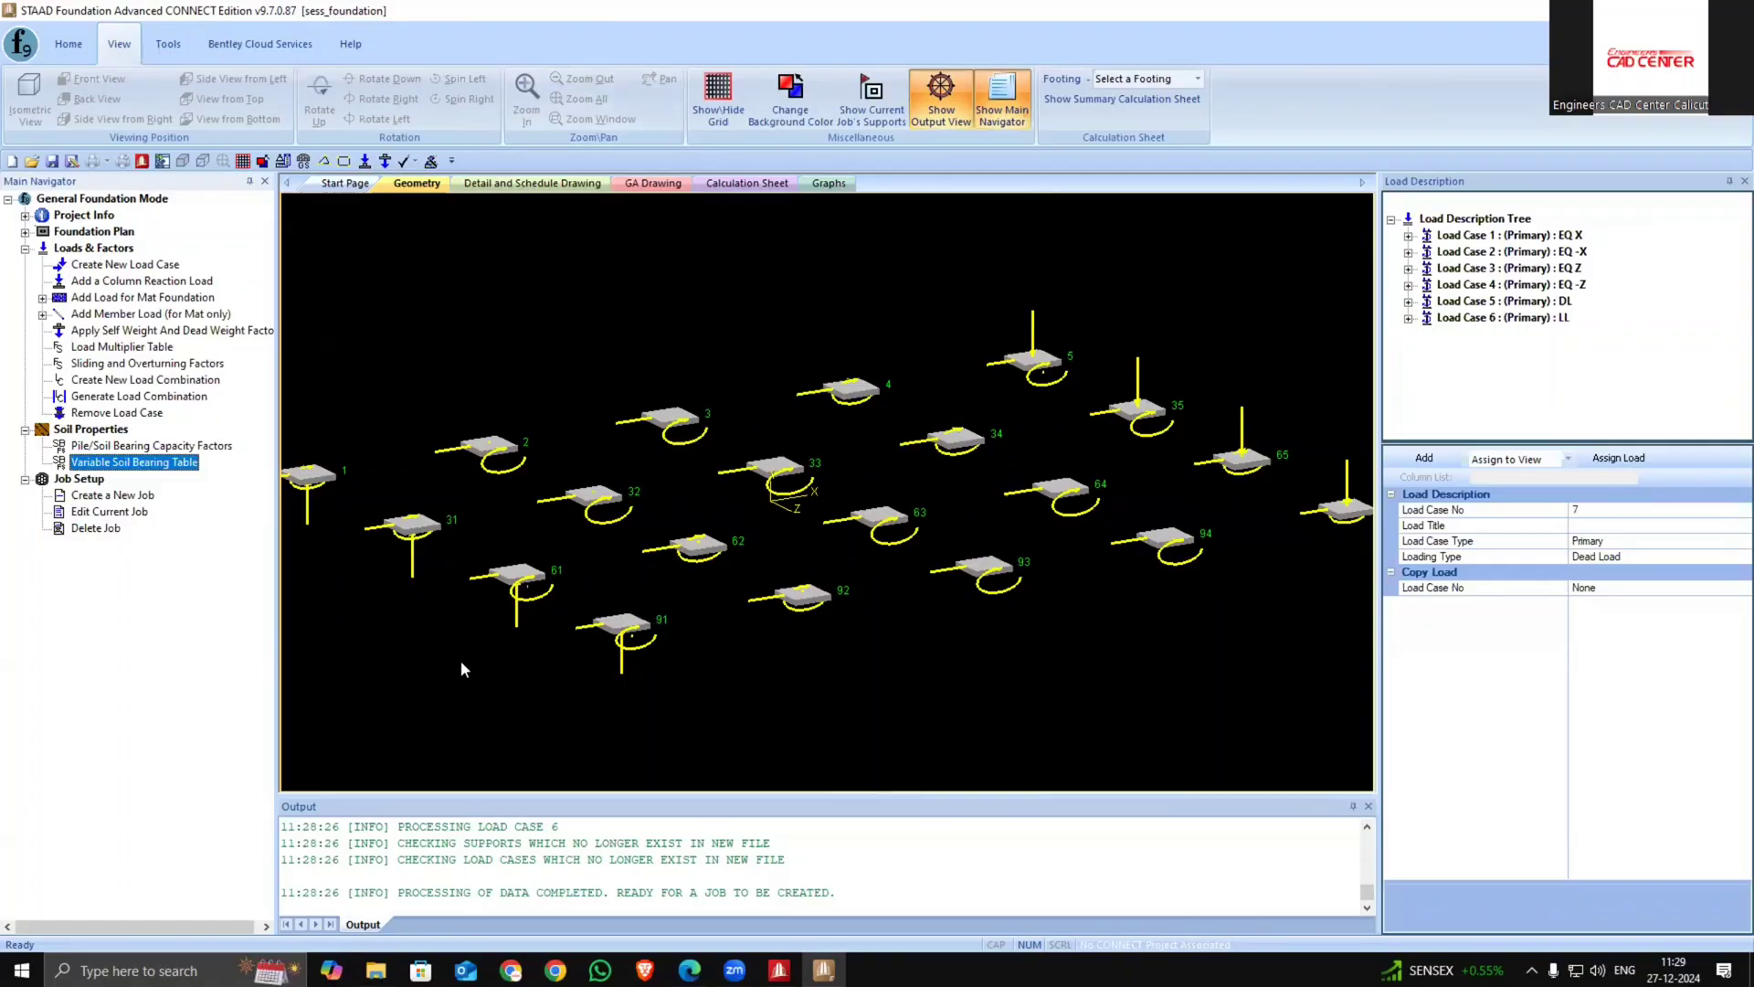
click(26, 233)
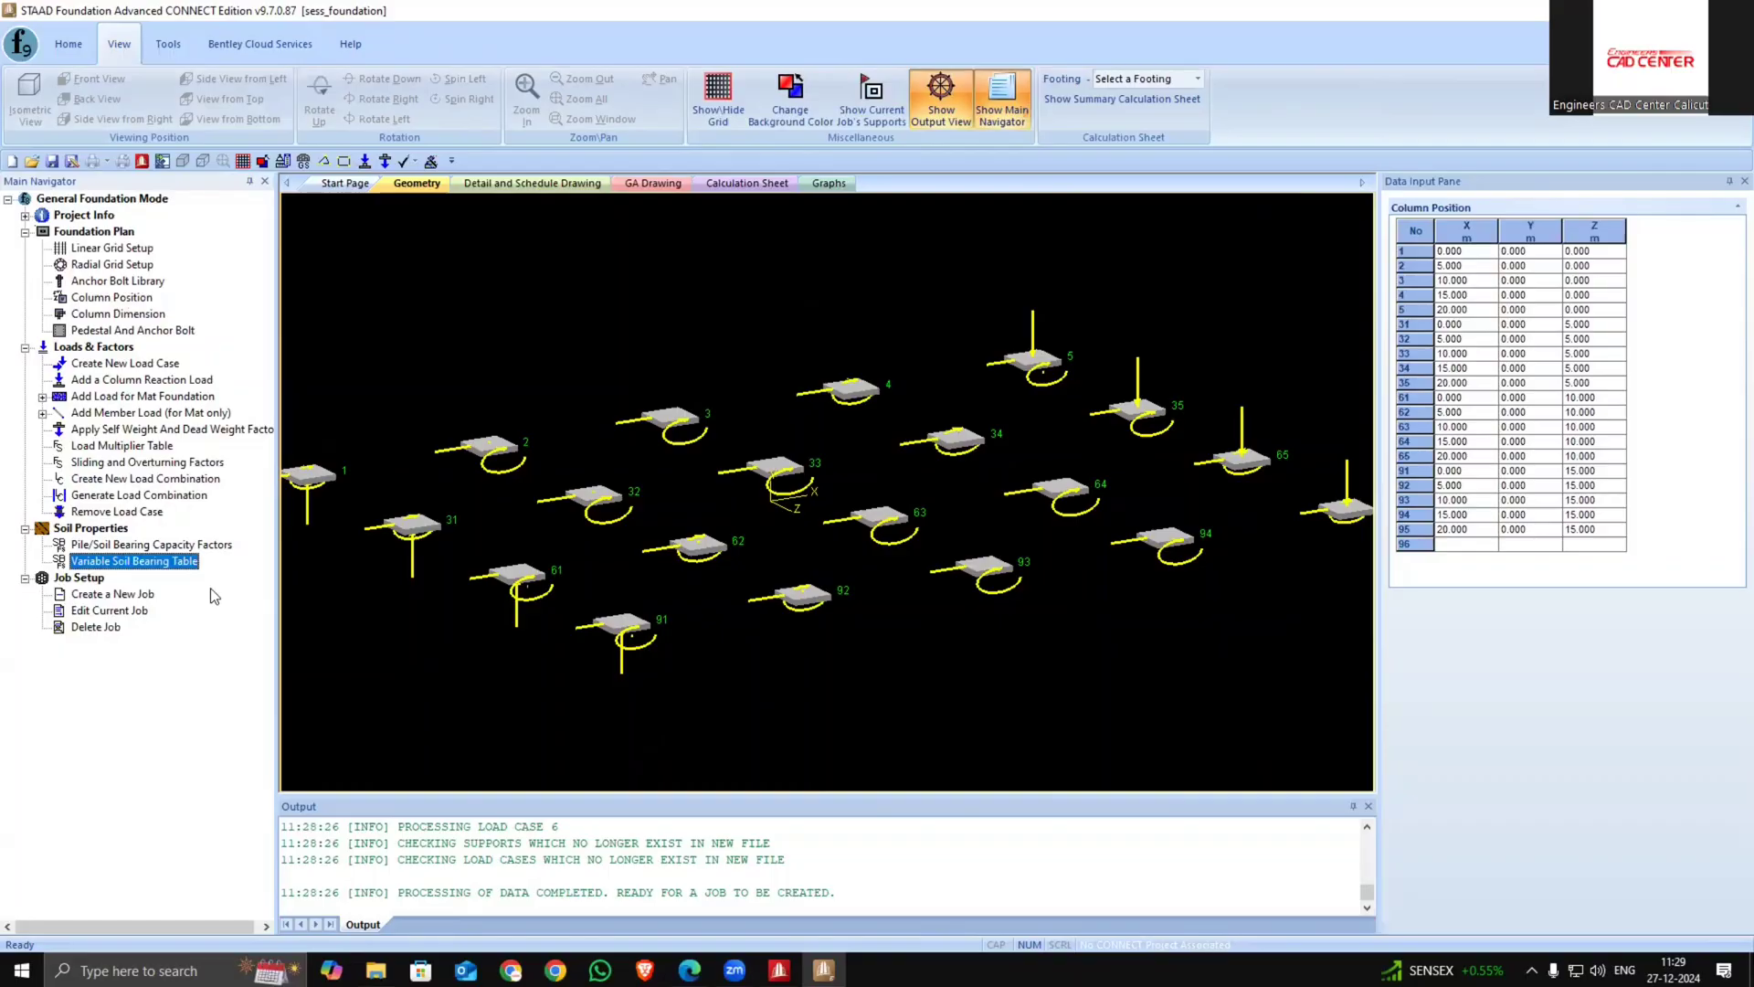
Start a new job named isolated with the job type Isolated
click(78, 596)
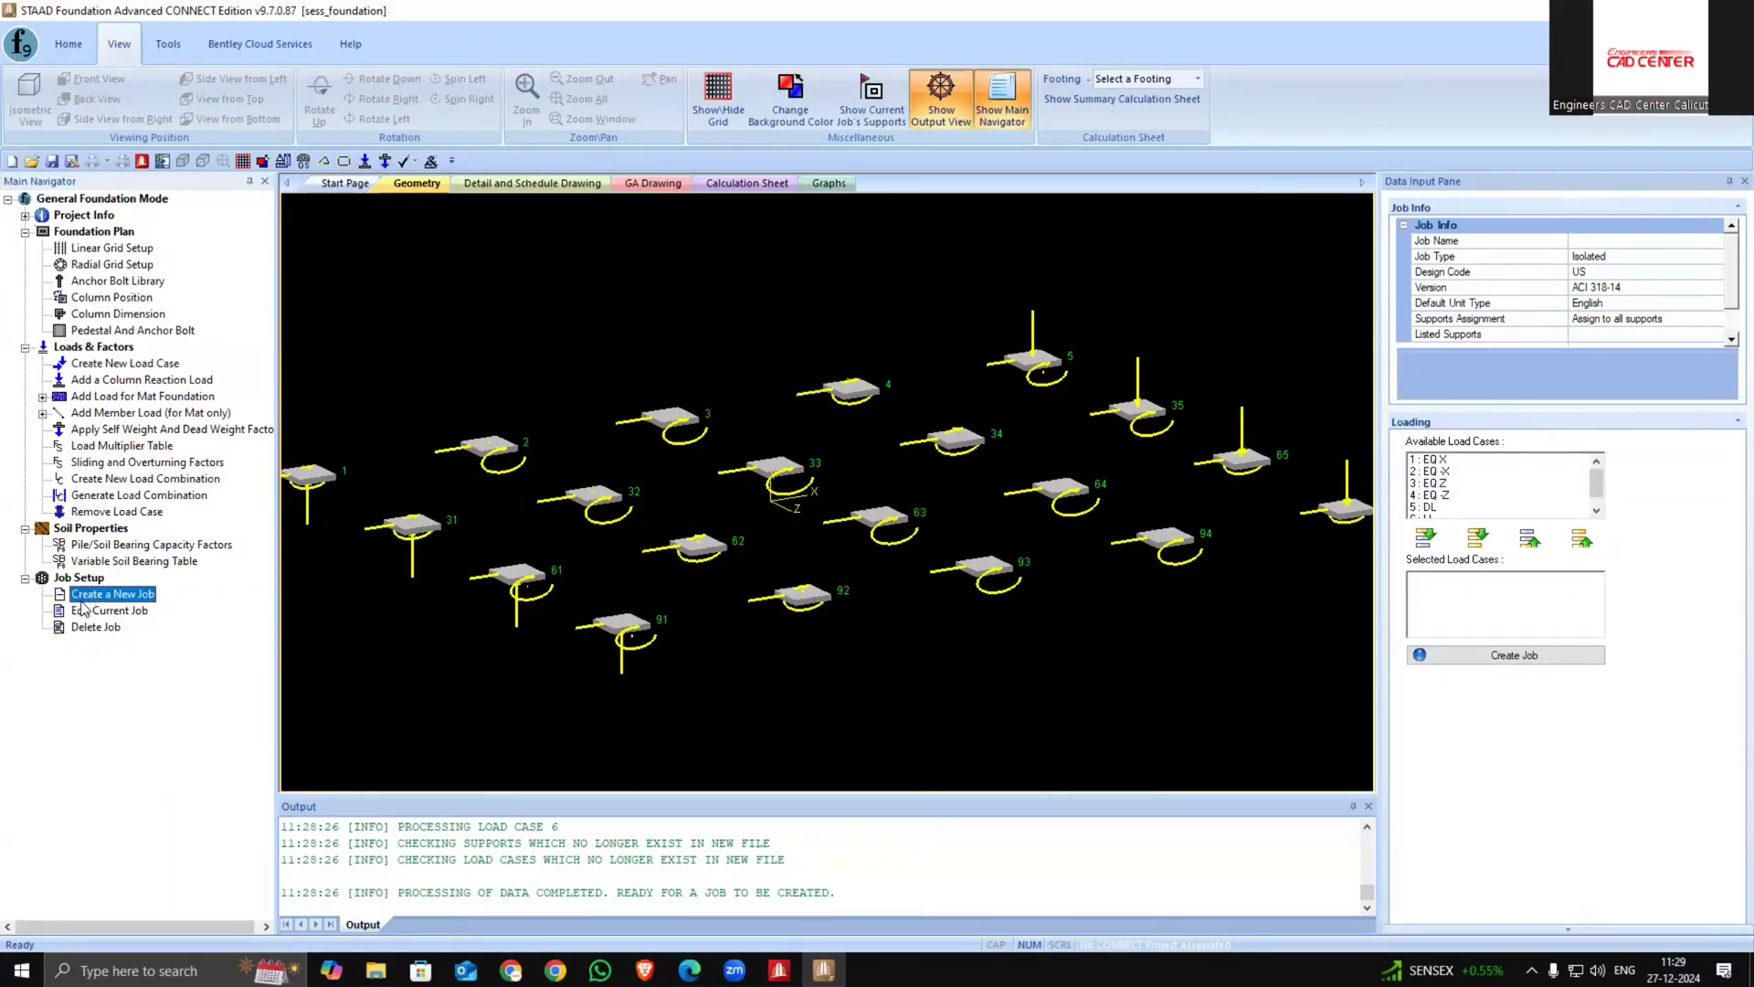
click(1626, 239)
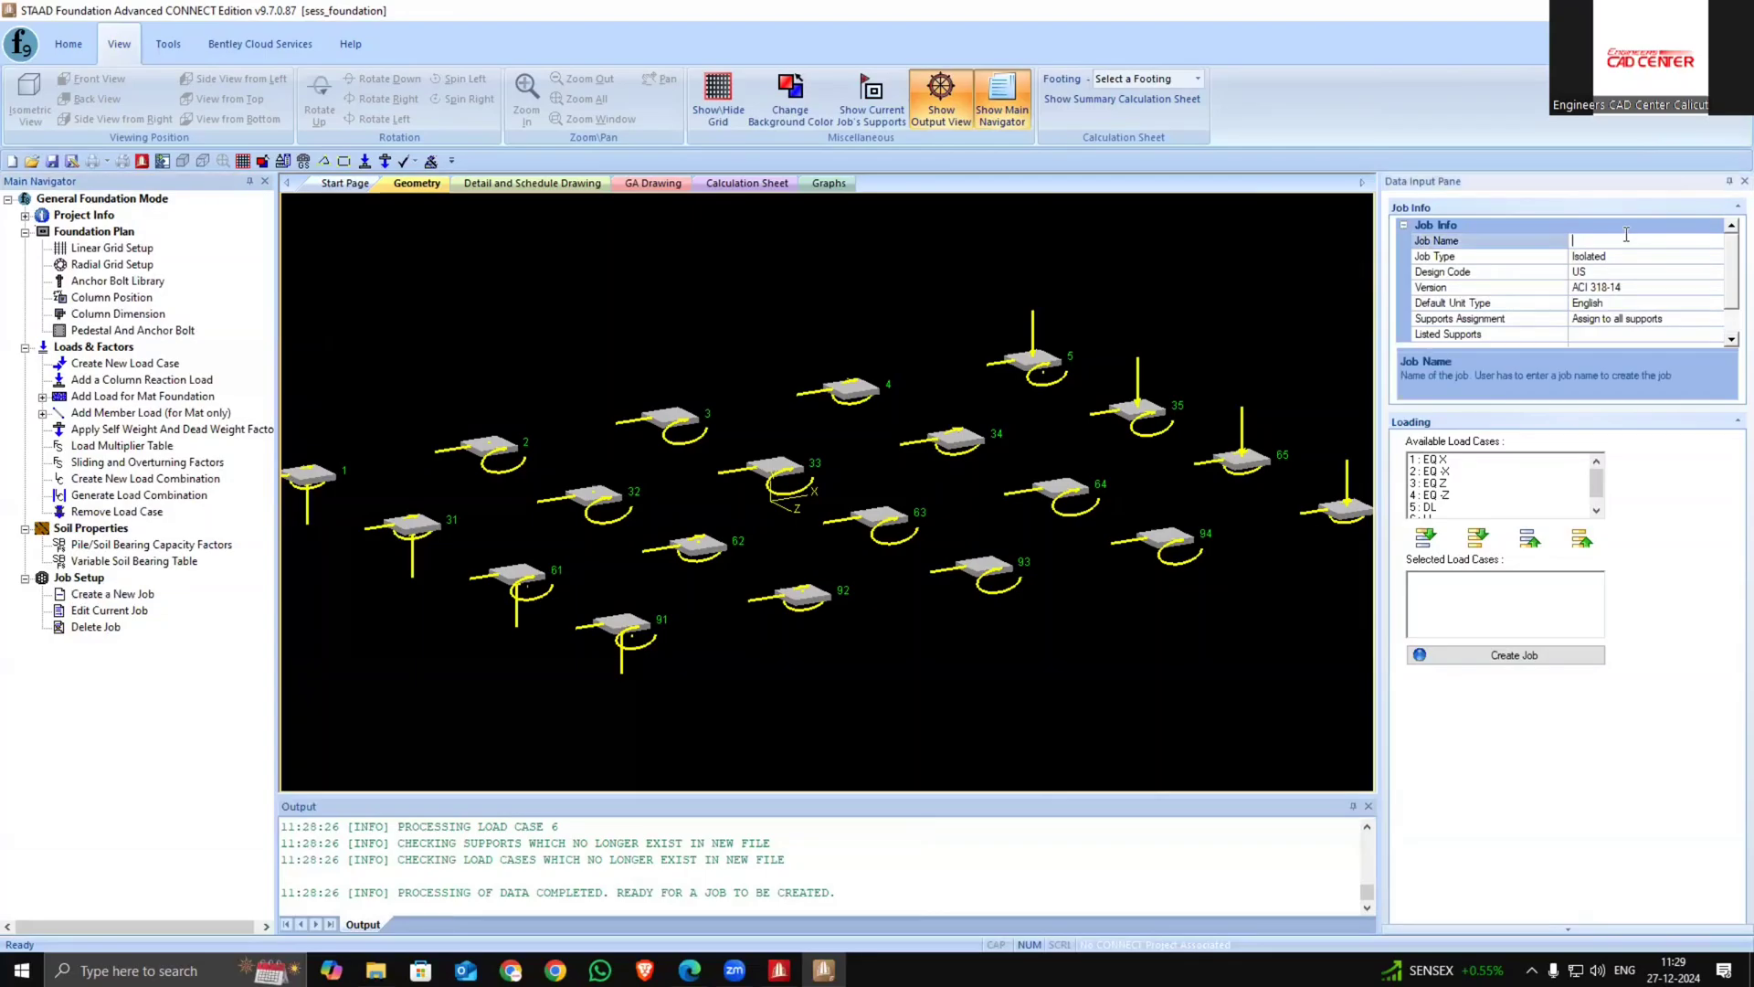
text(isolated)
click(1719, 266)
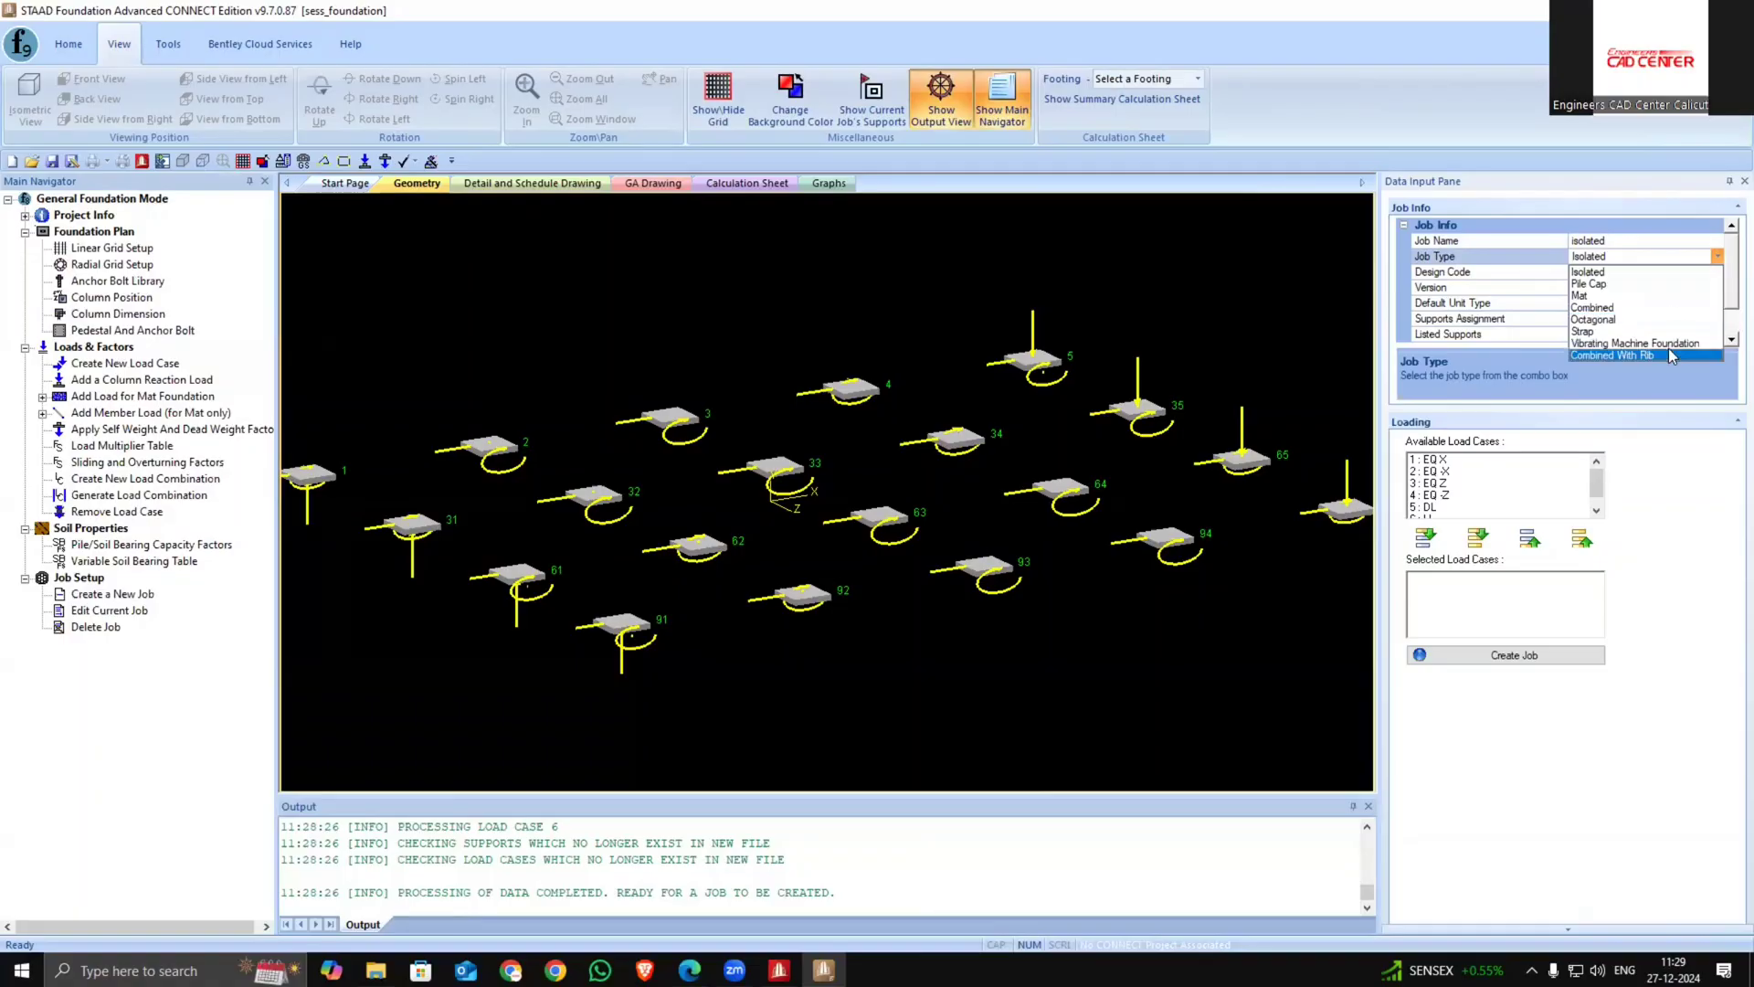
click(1689, 272)
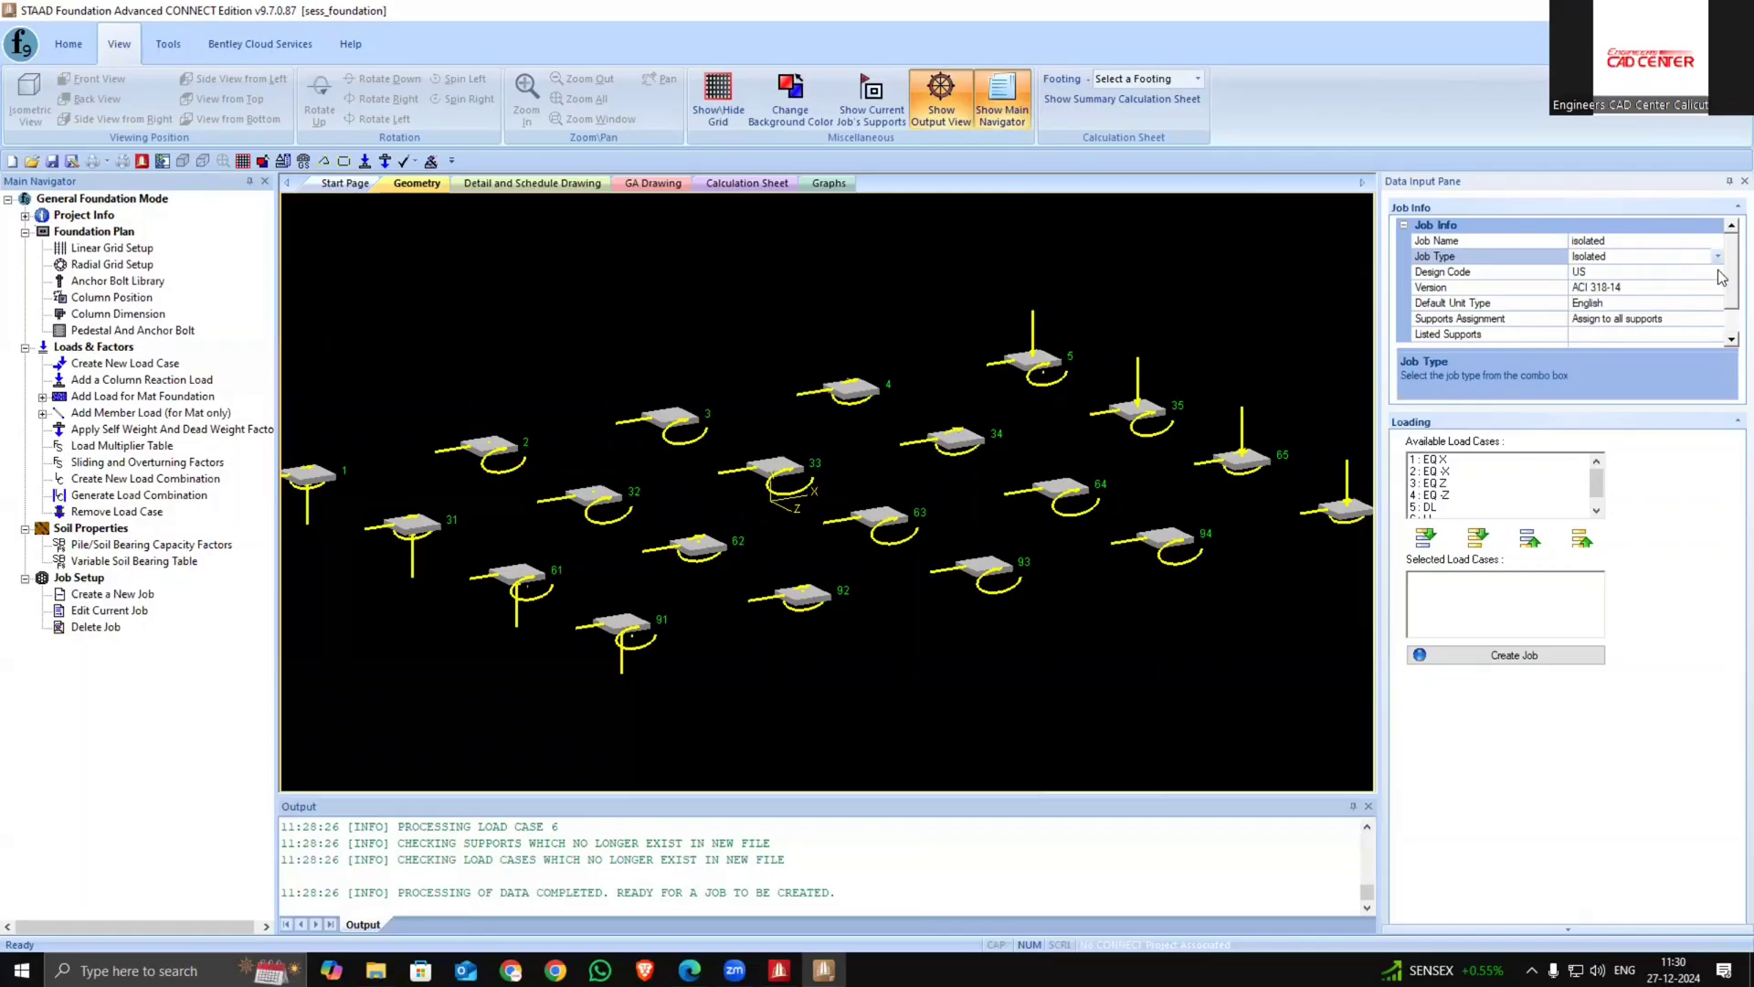
Set the job's design code to Indian, version IS456-2000, with SI default units
click(1717, 272)
click(1672, 305)
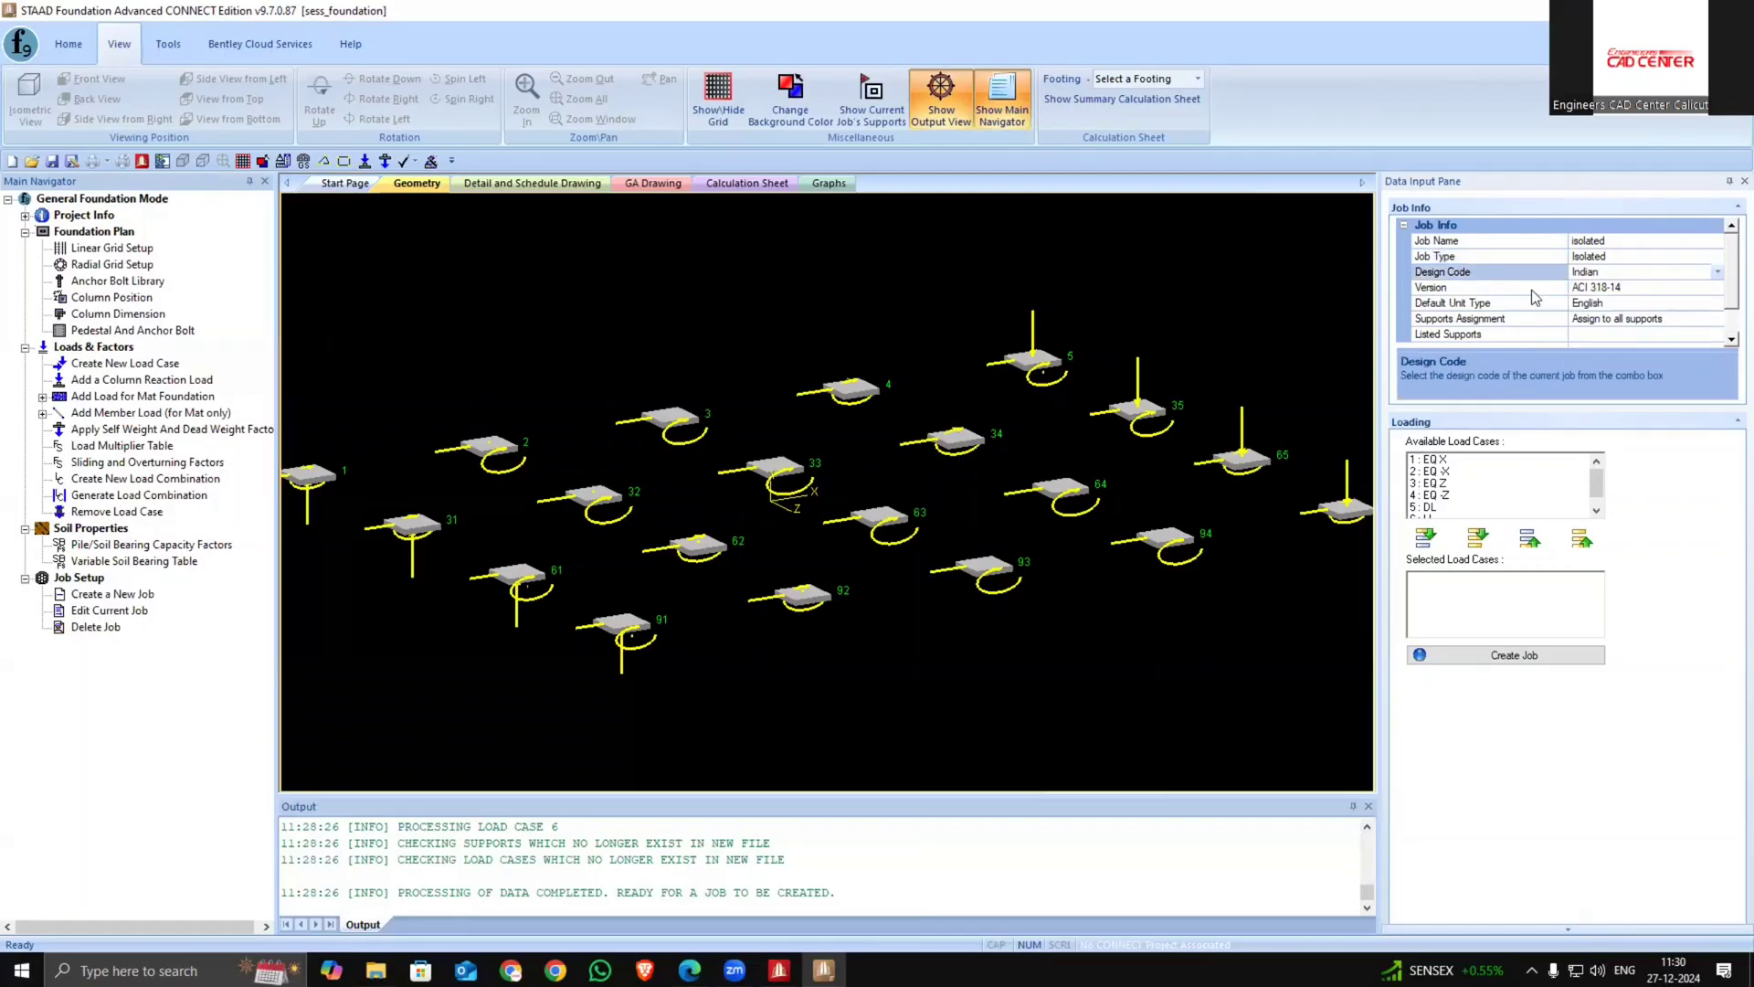
click(1585, 287)
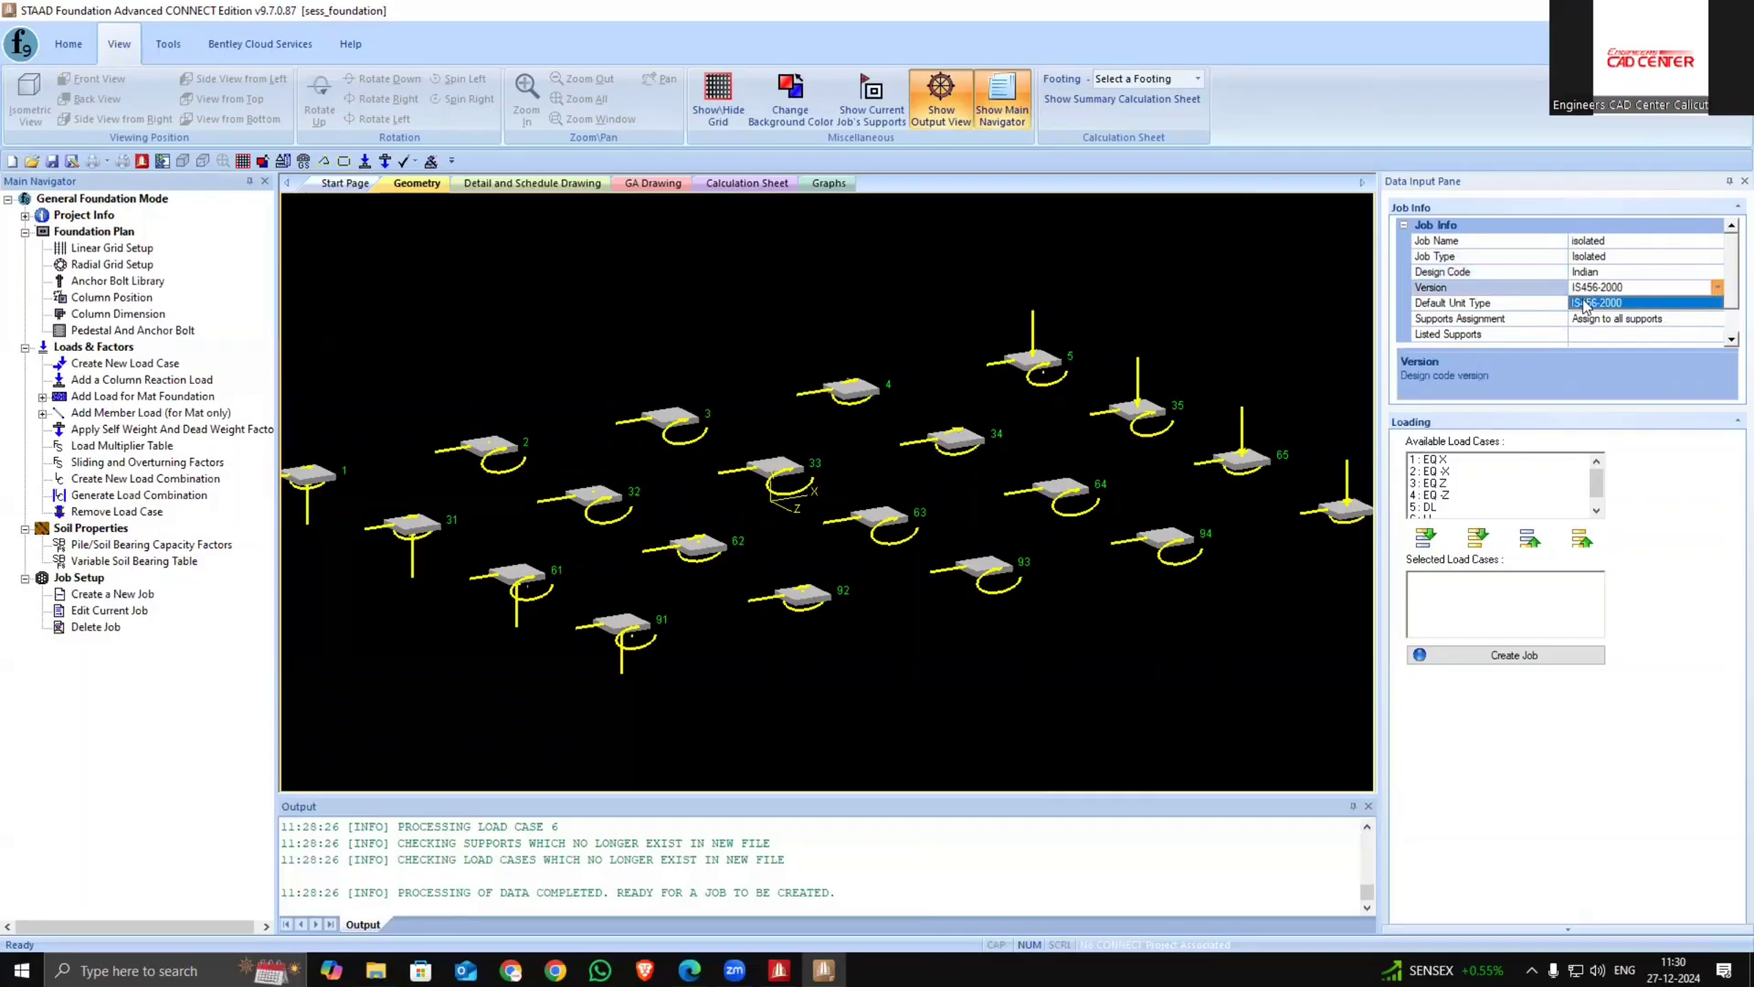
click(1717, 288)
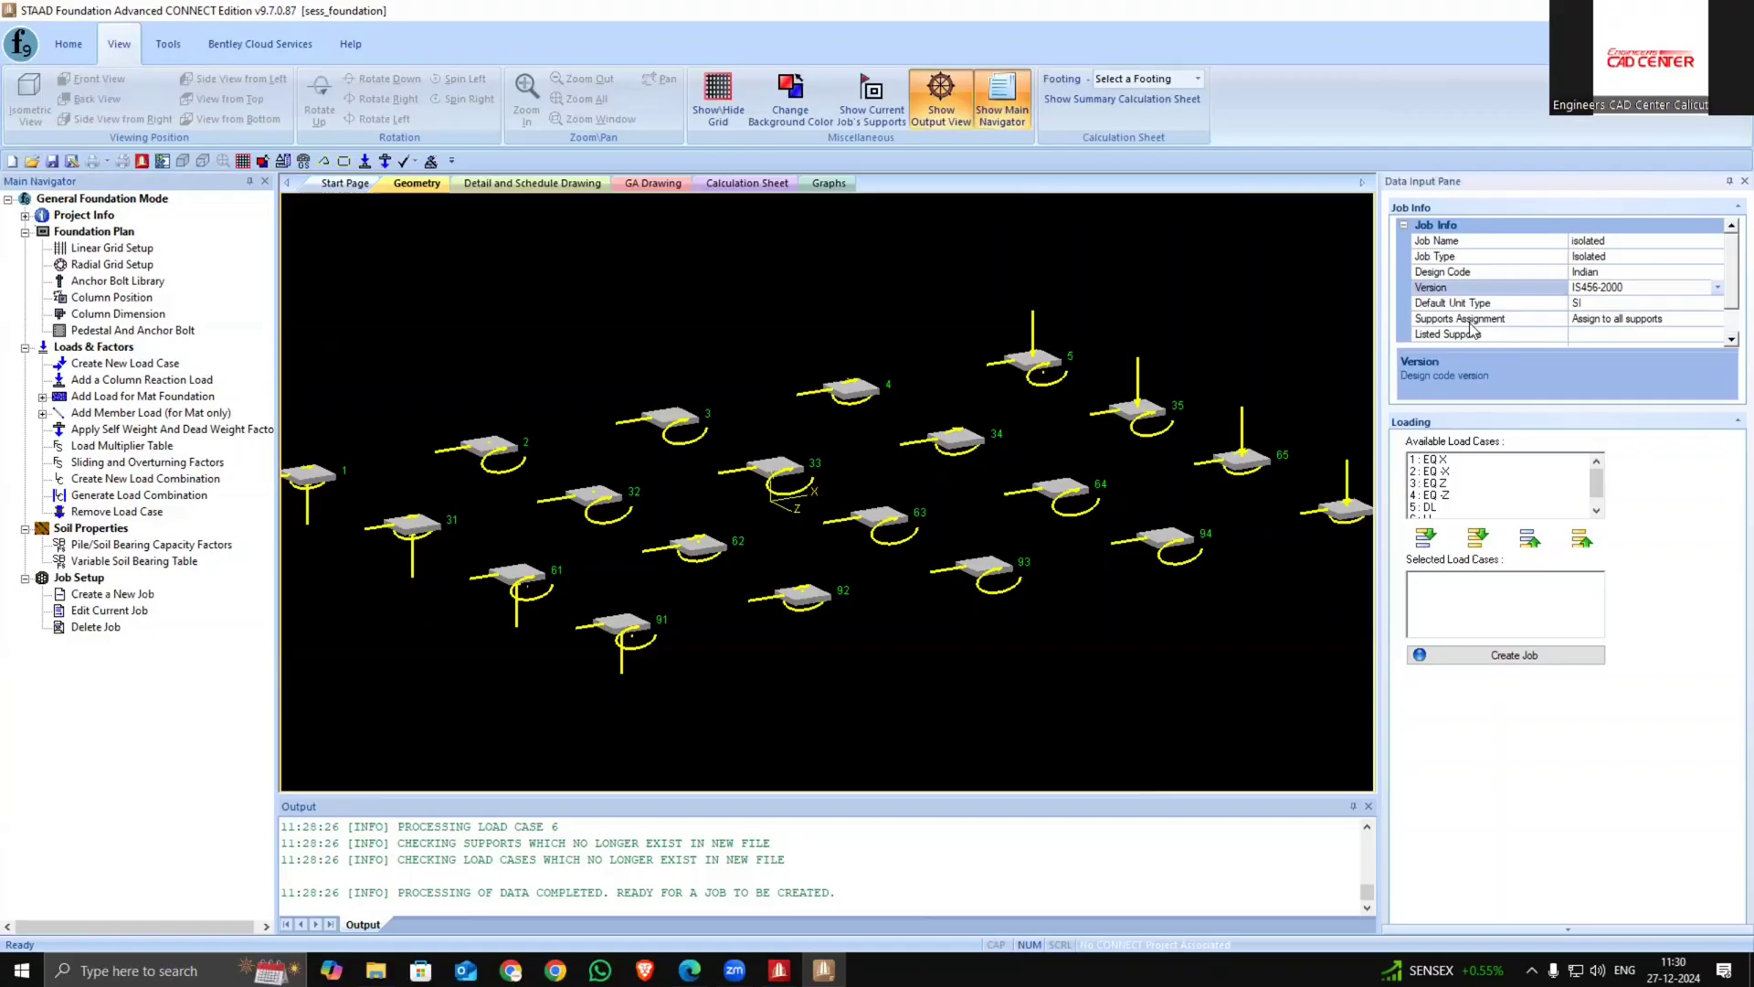
click(1718, 304)
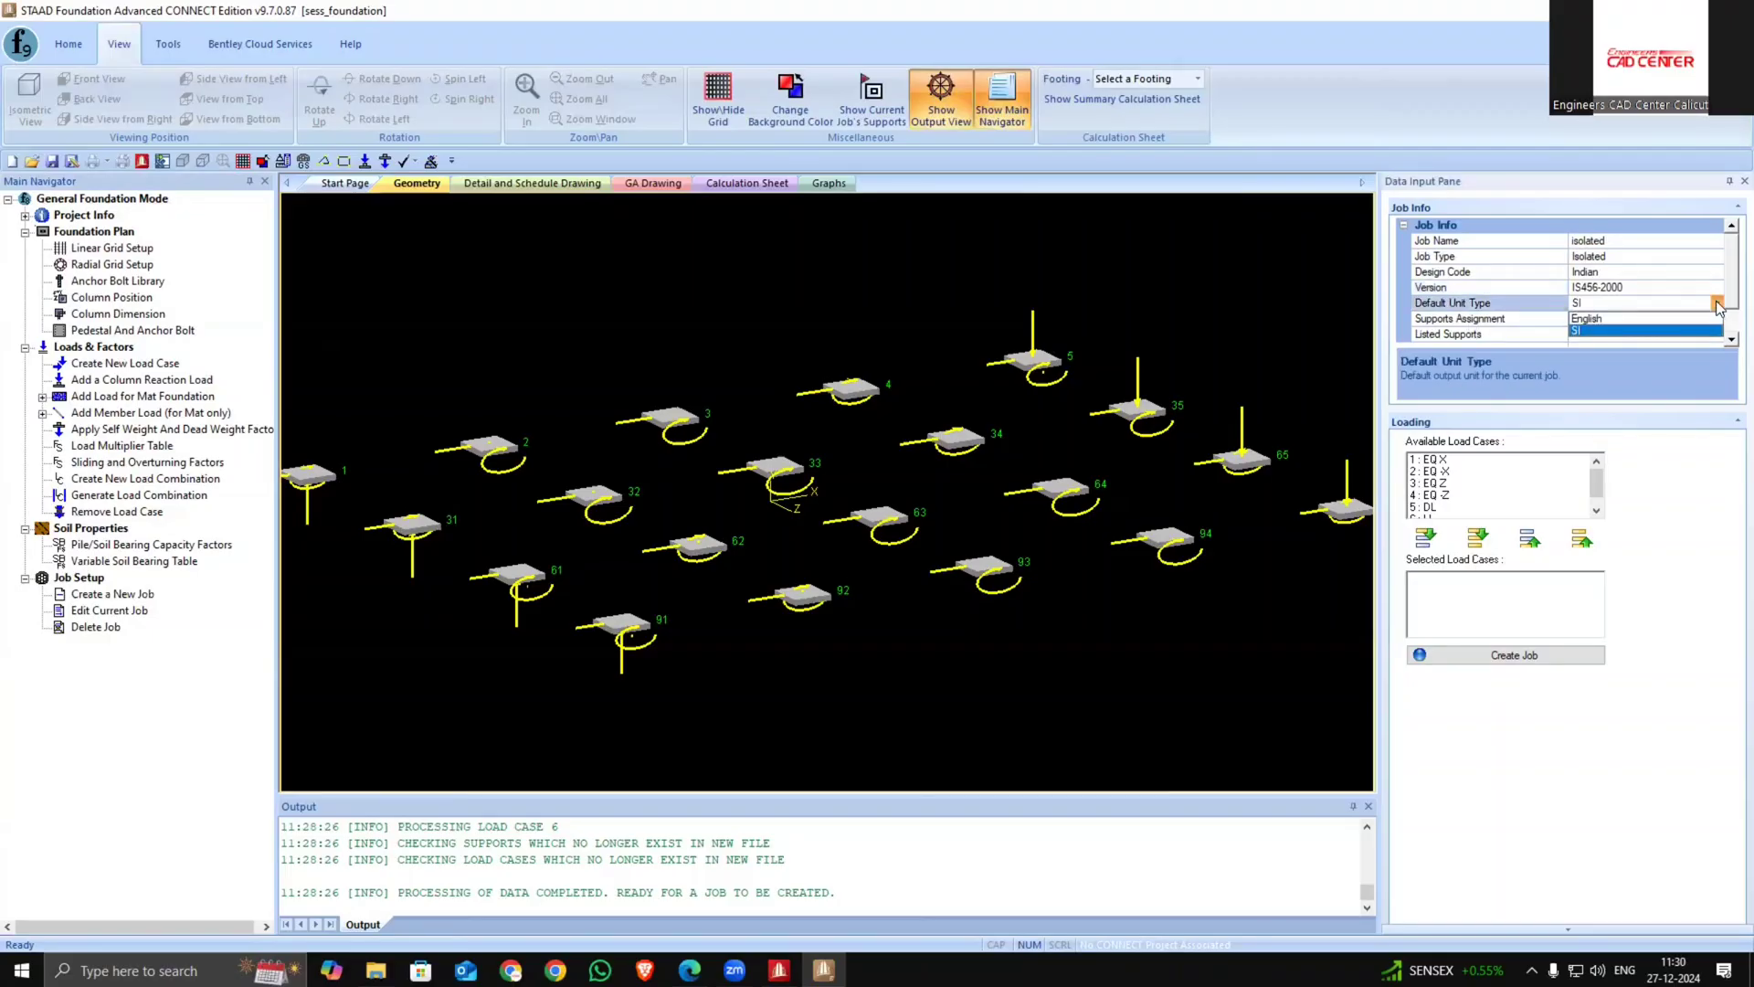
click(1718, 307)
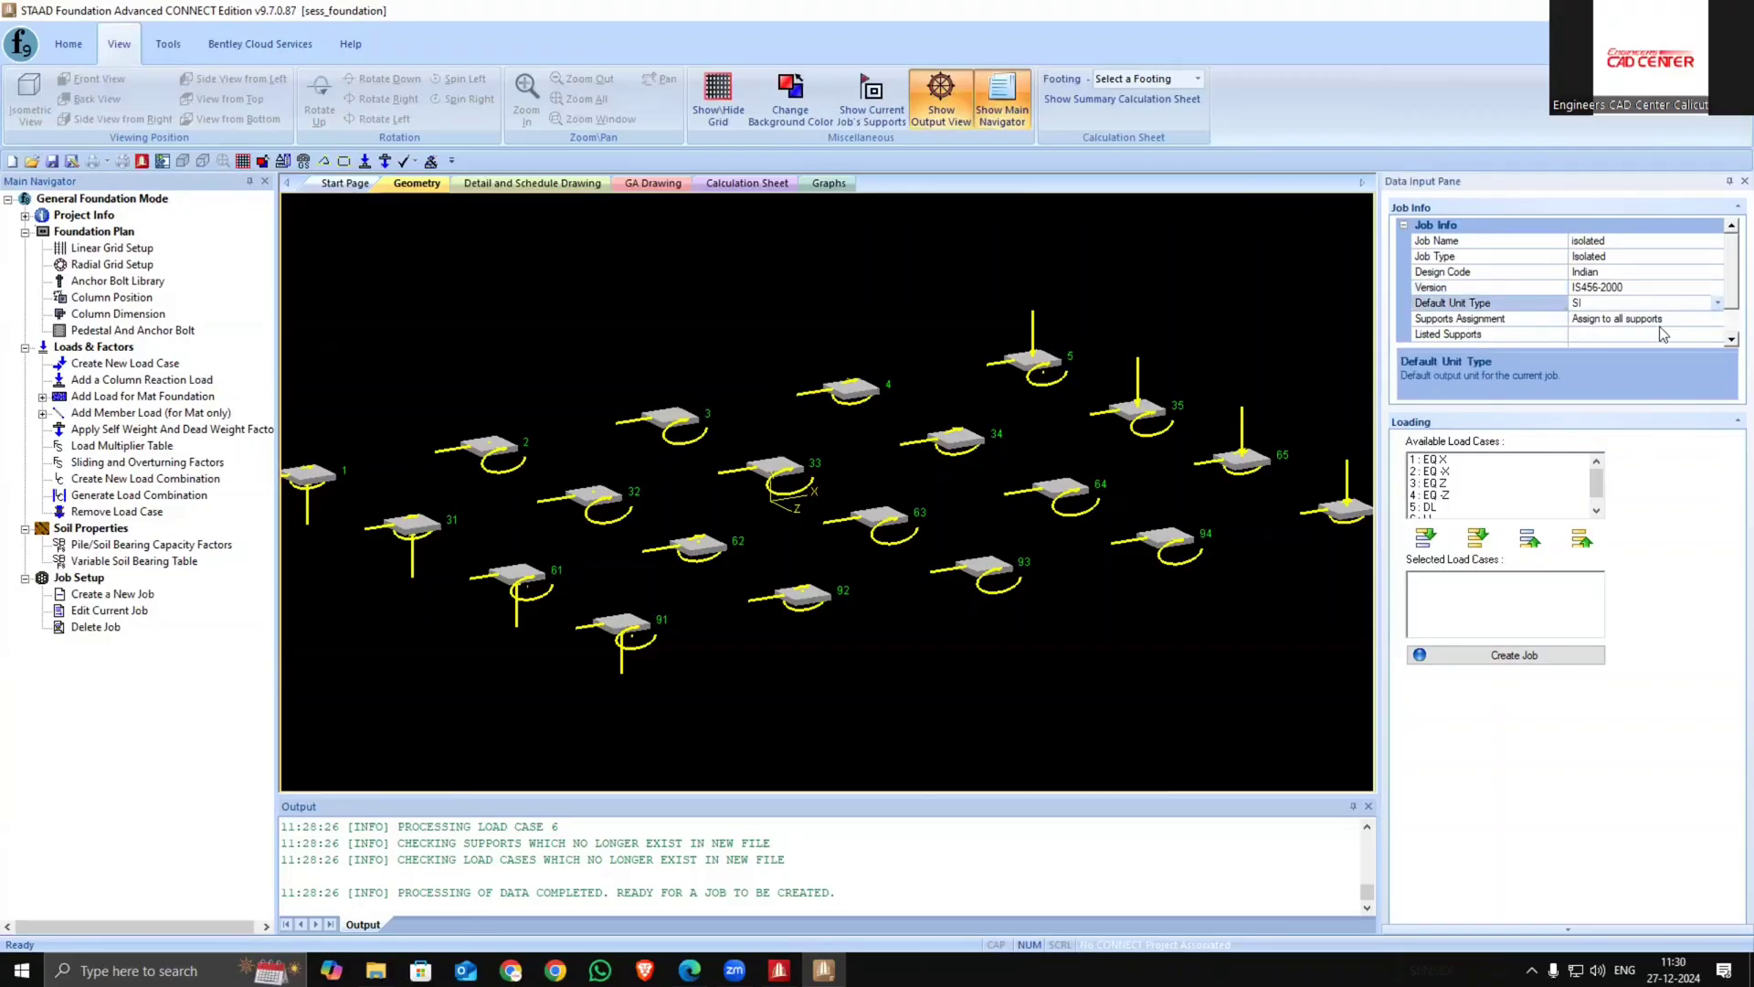
scroll(1598, 363, down, 1)
scroll(1548, 361, up, 1)
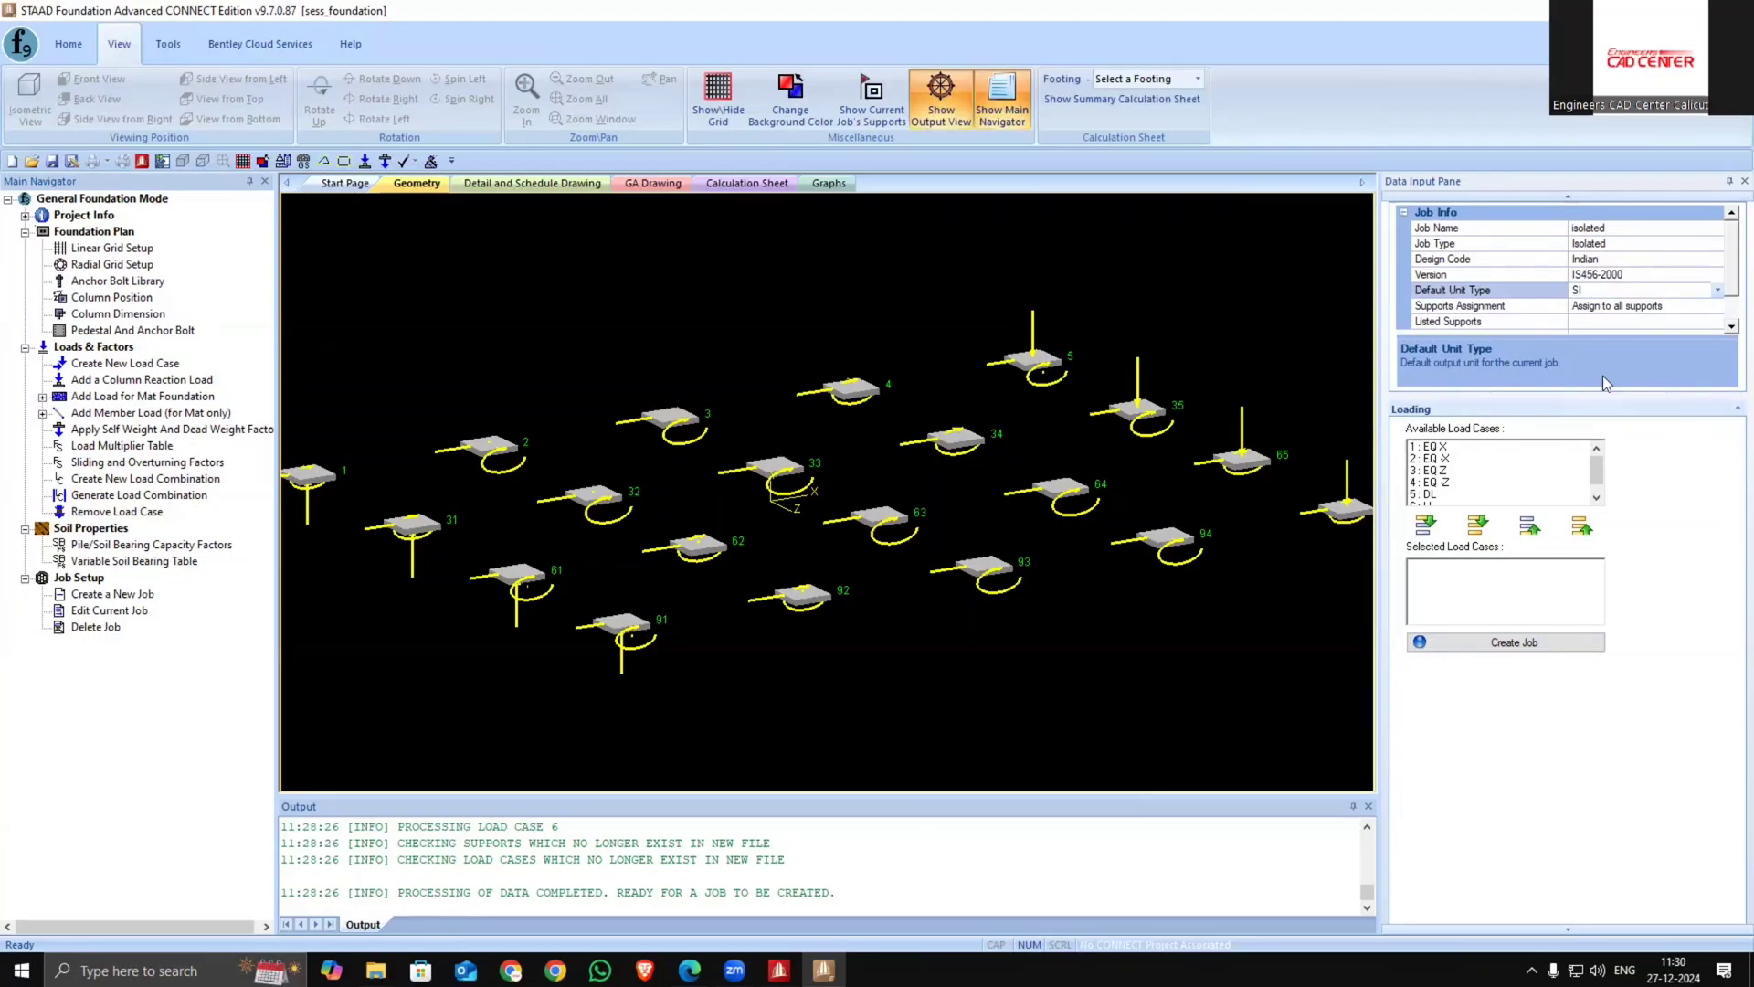
Add all load cases, create the isolated job and expand its design parameters
click(1478, 471)
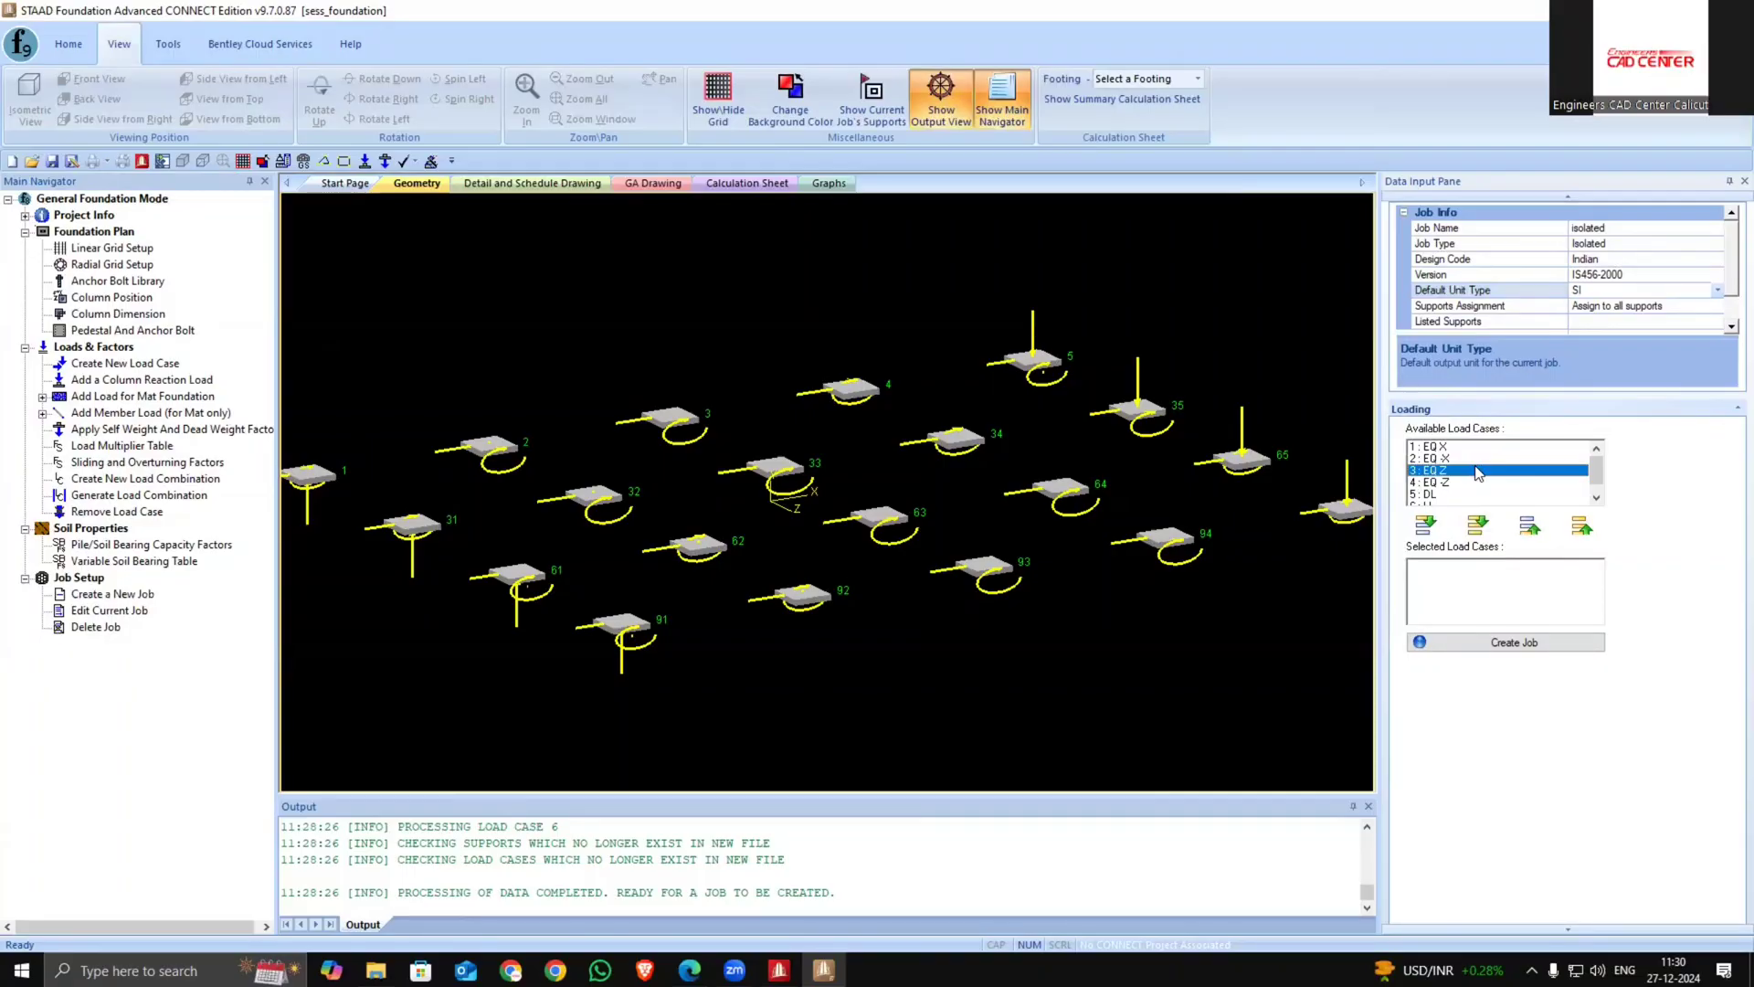
scroll(1461, 475, down, 1)
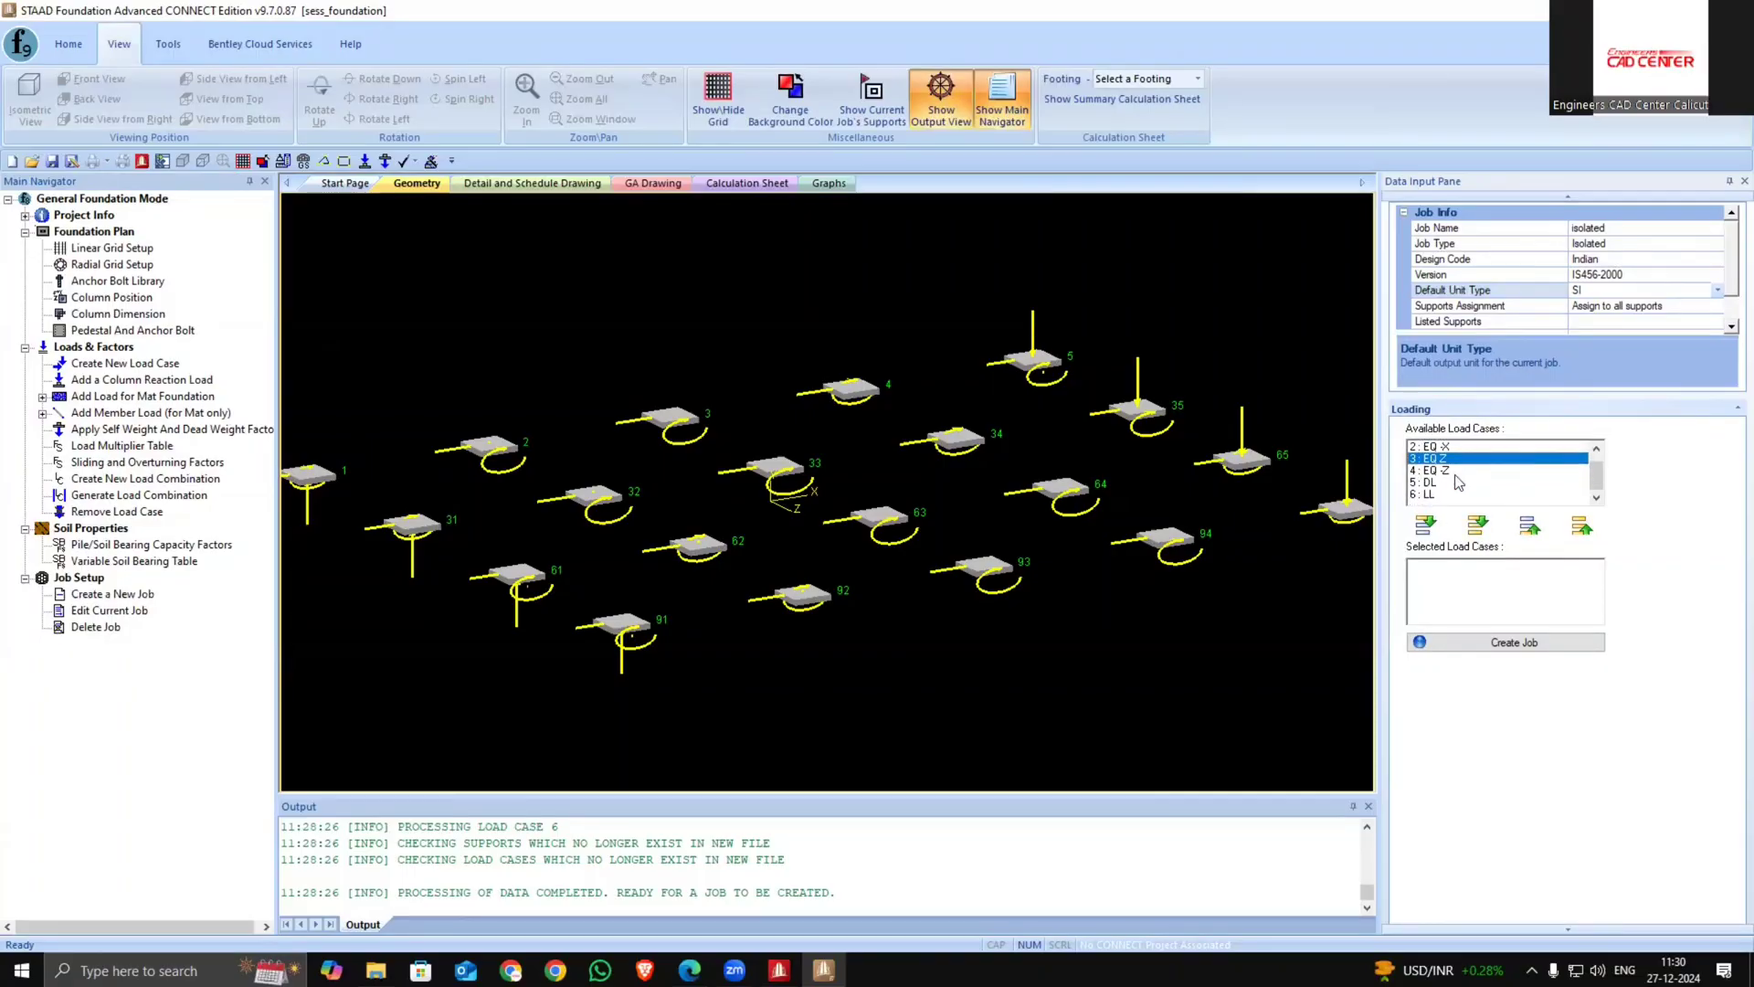
click(1478, 523)
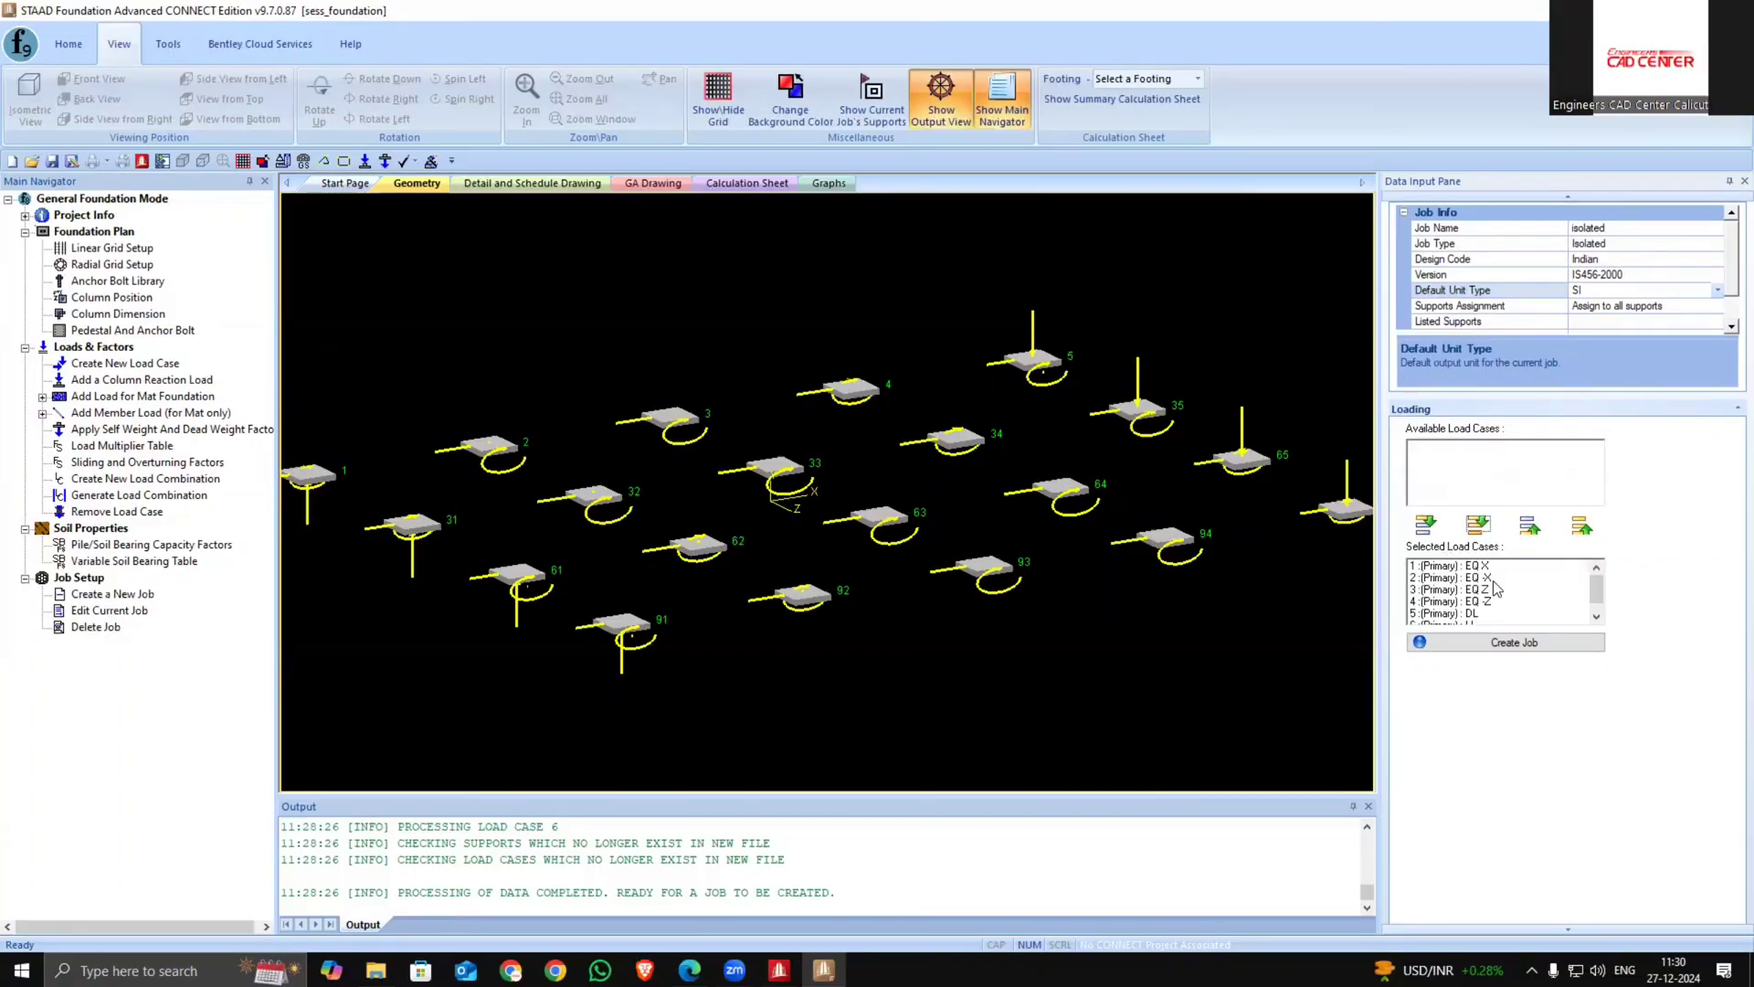
click(1501, 645)
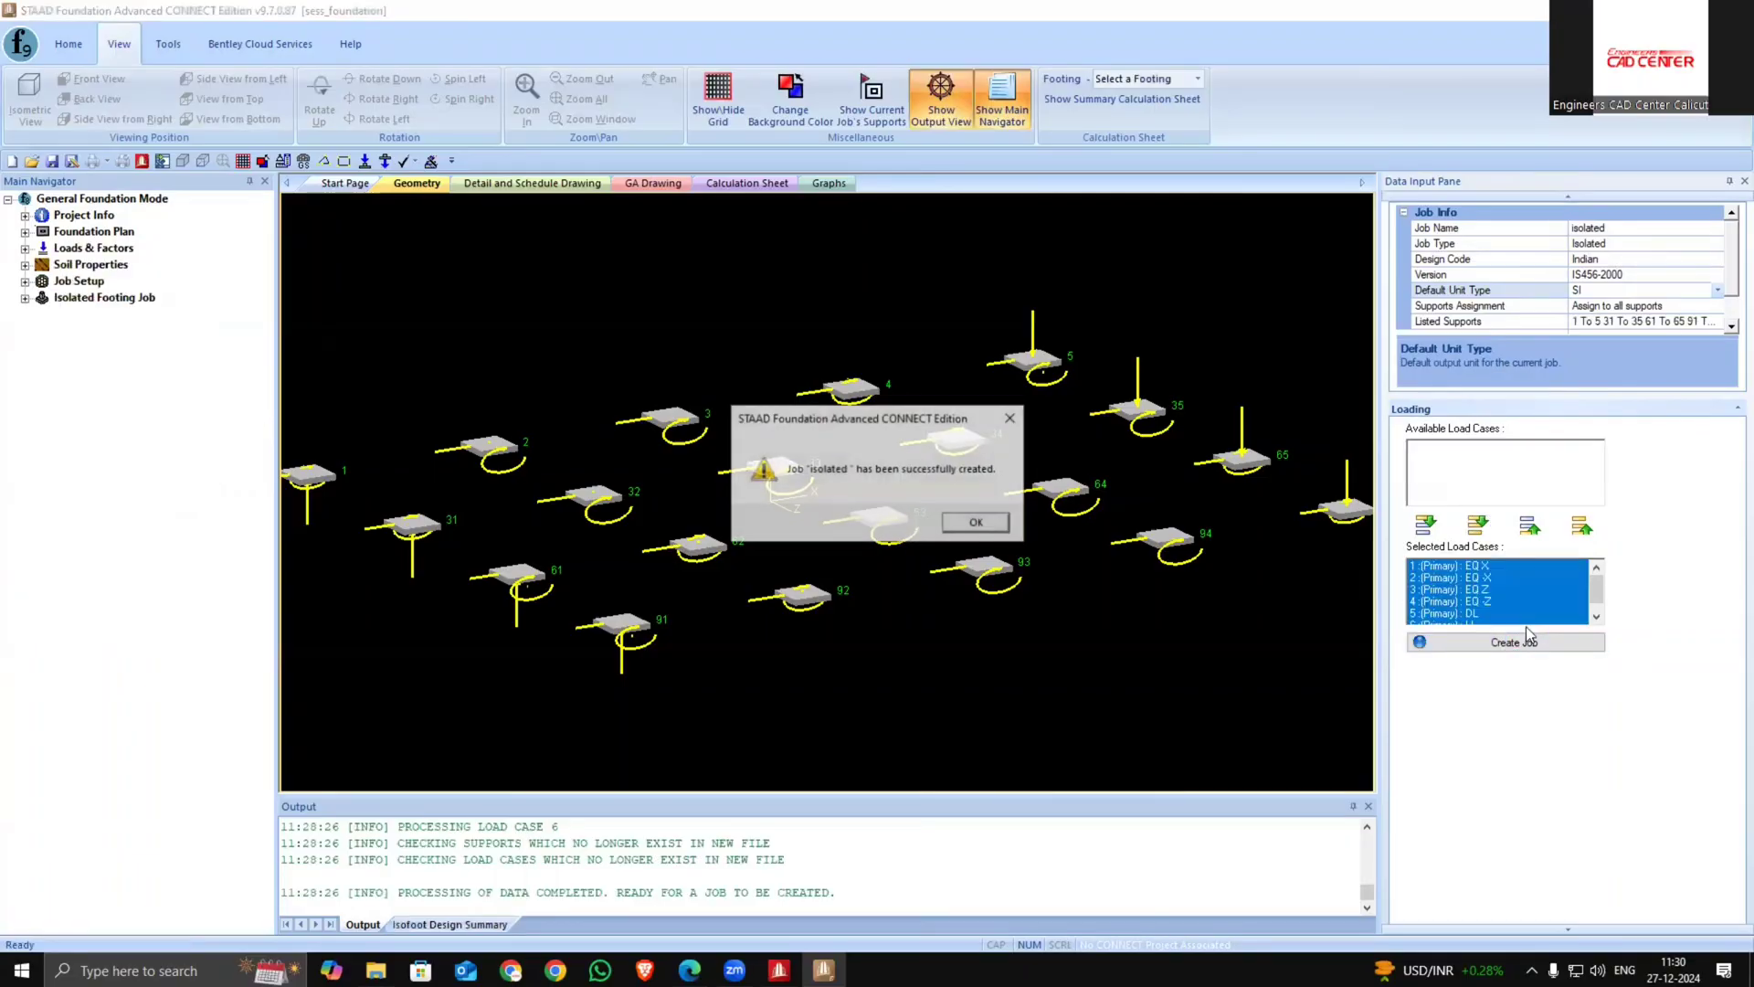
click(969, 522)
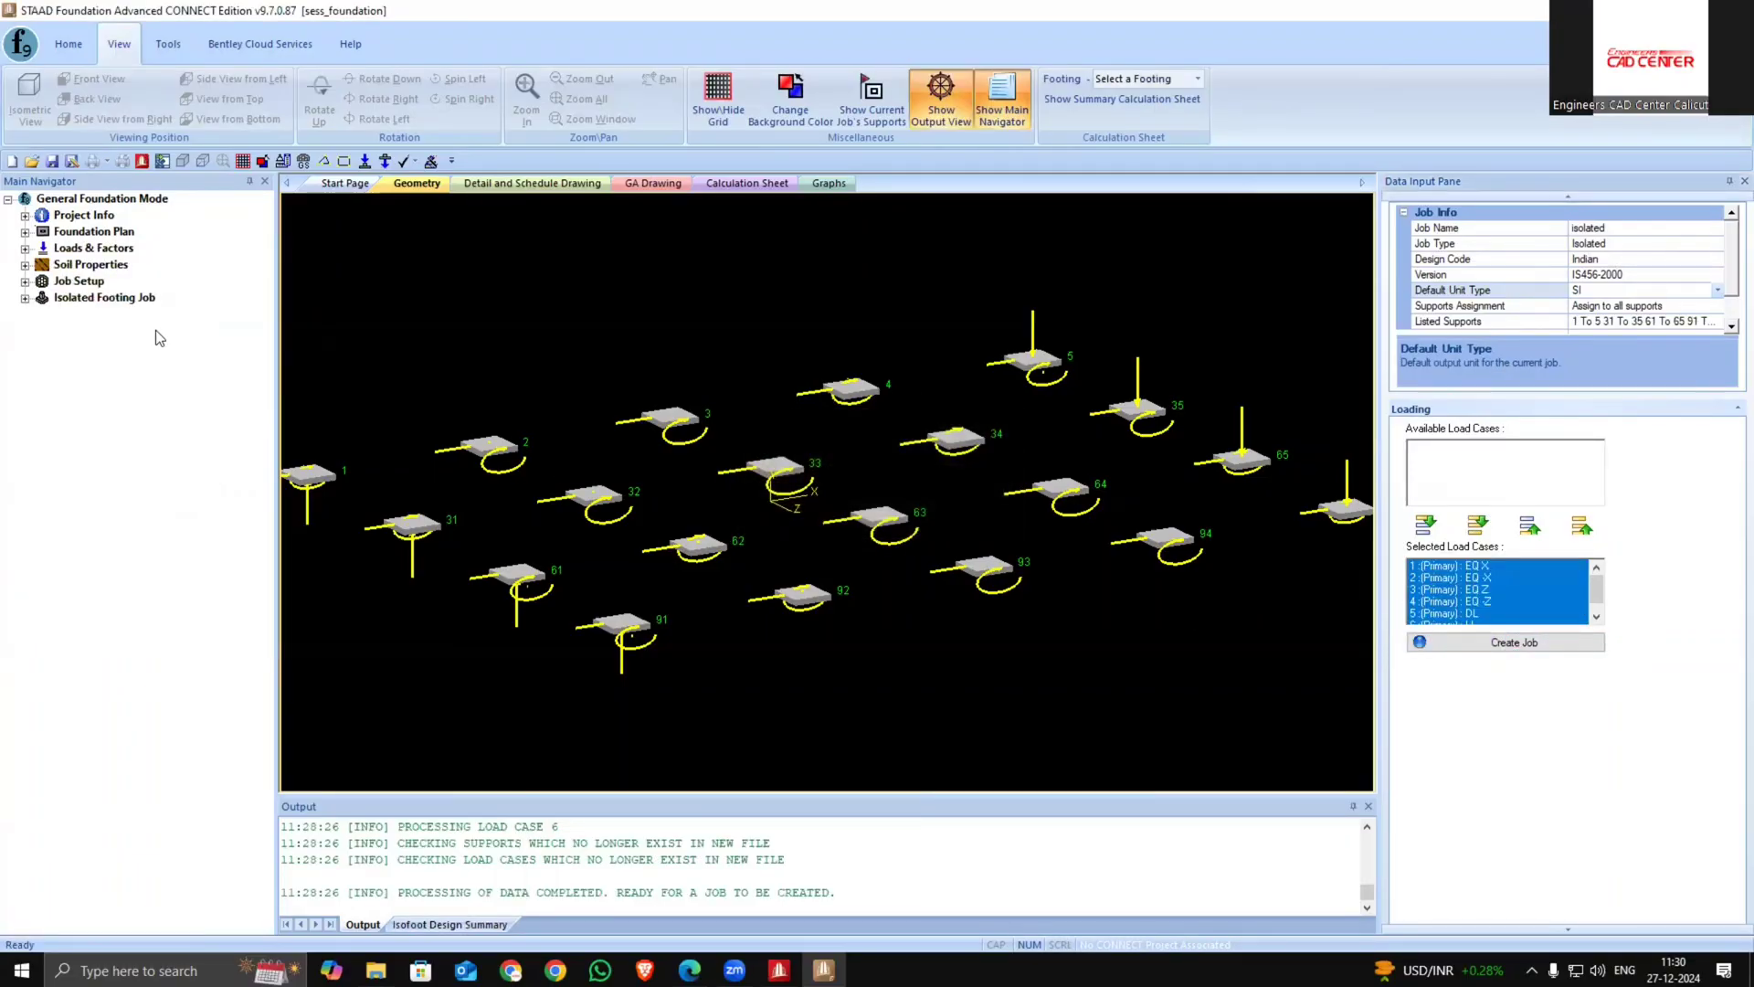
click(25, 299)
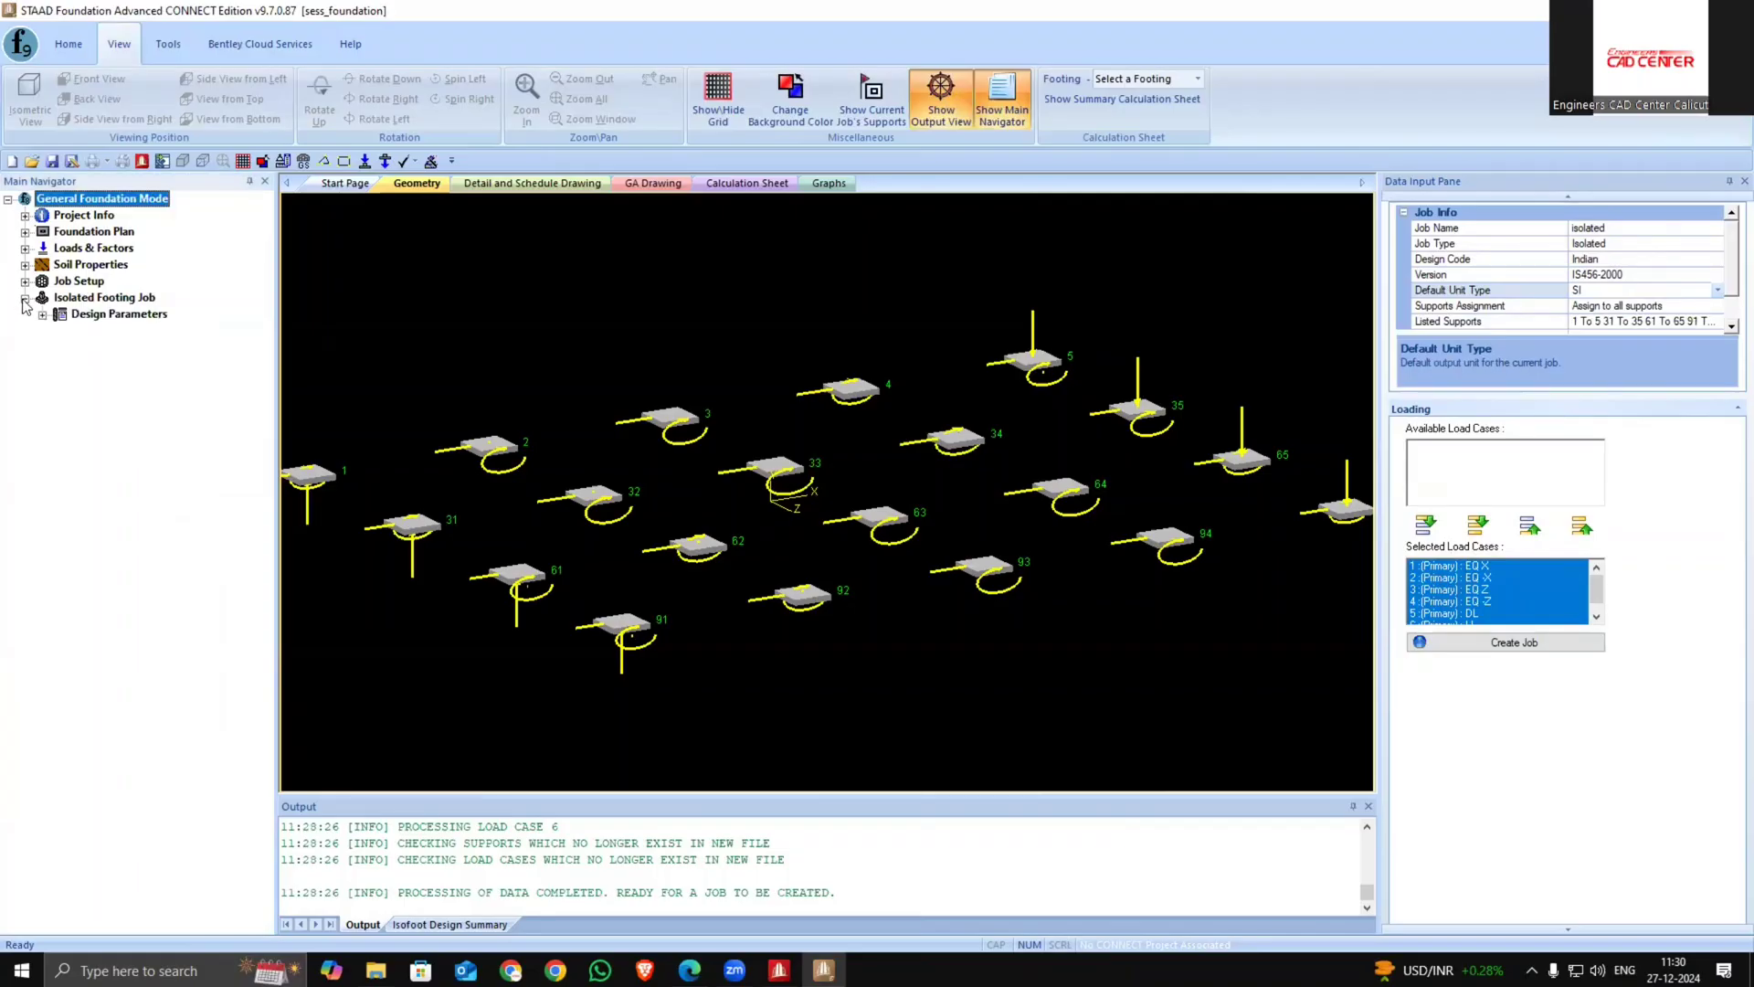
click(42, 315)
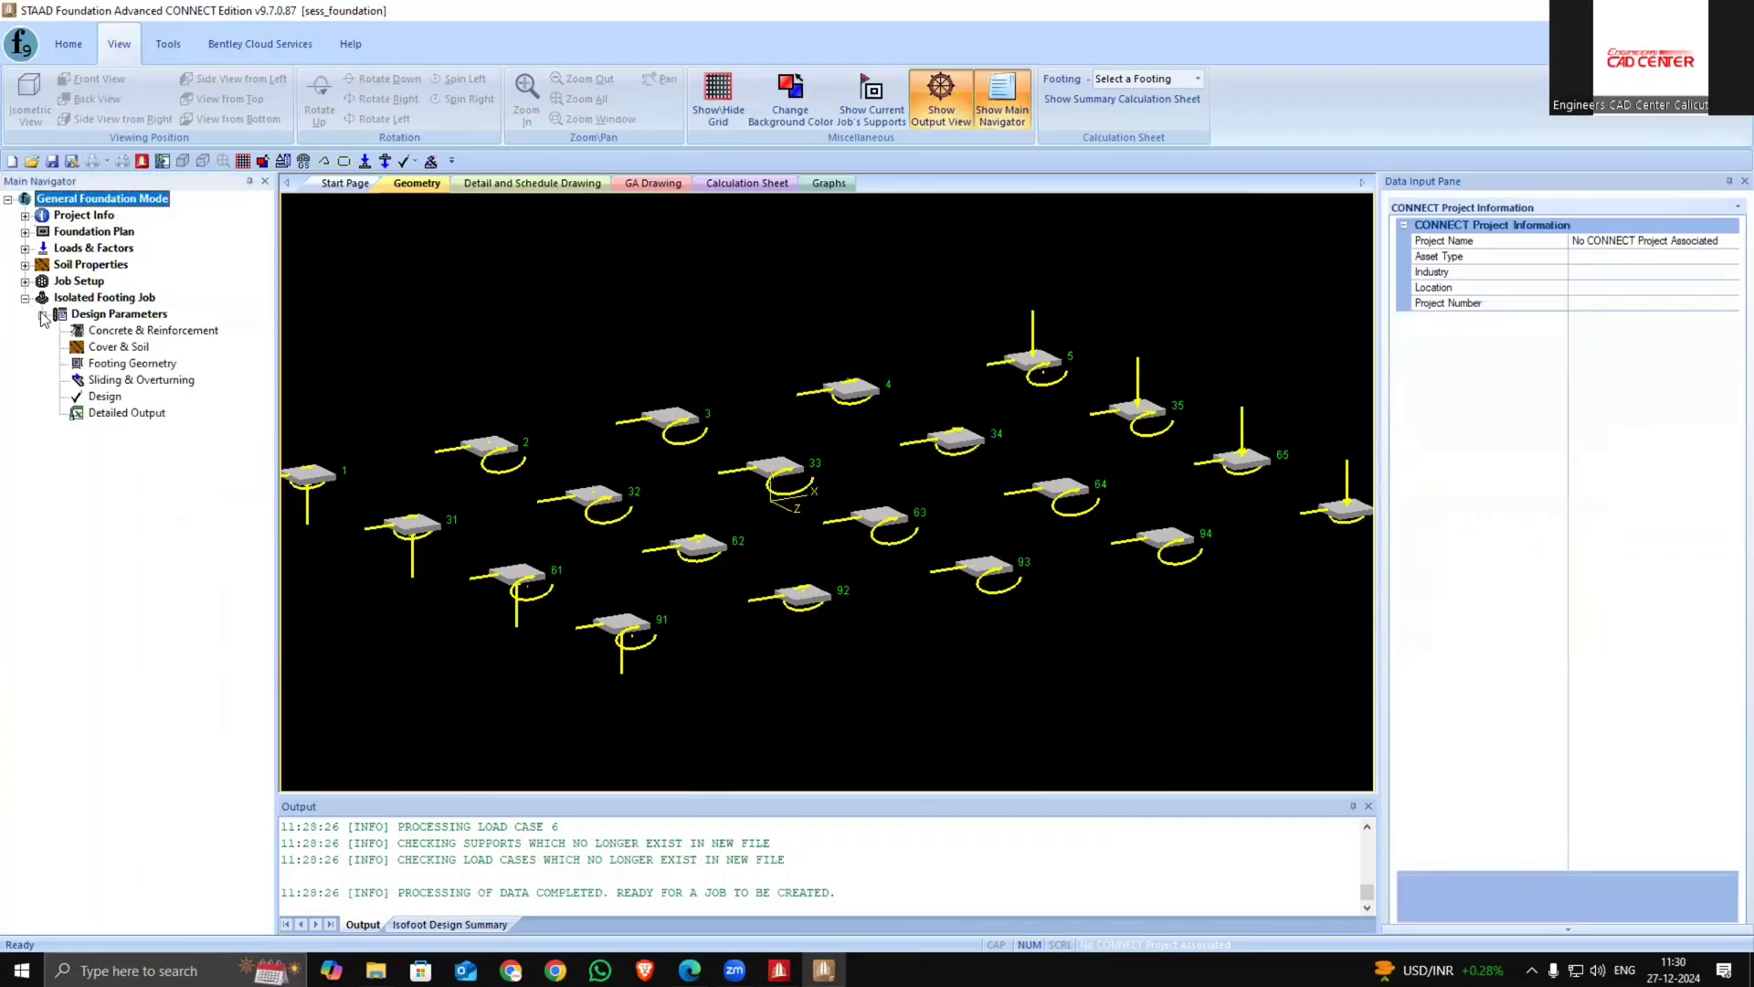
Set the concrete and reinforcement design parameters as default
click(155, 332)
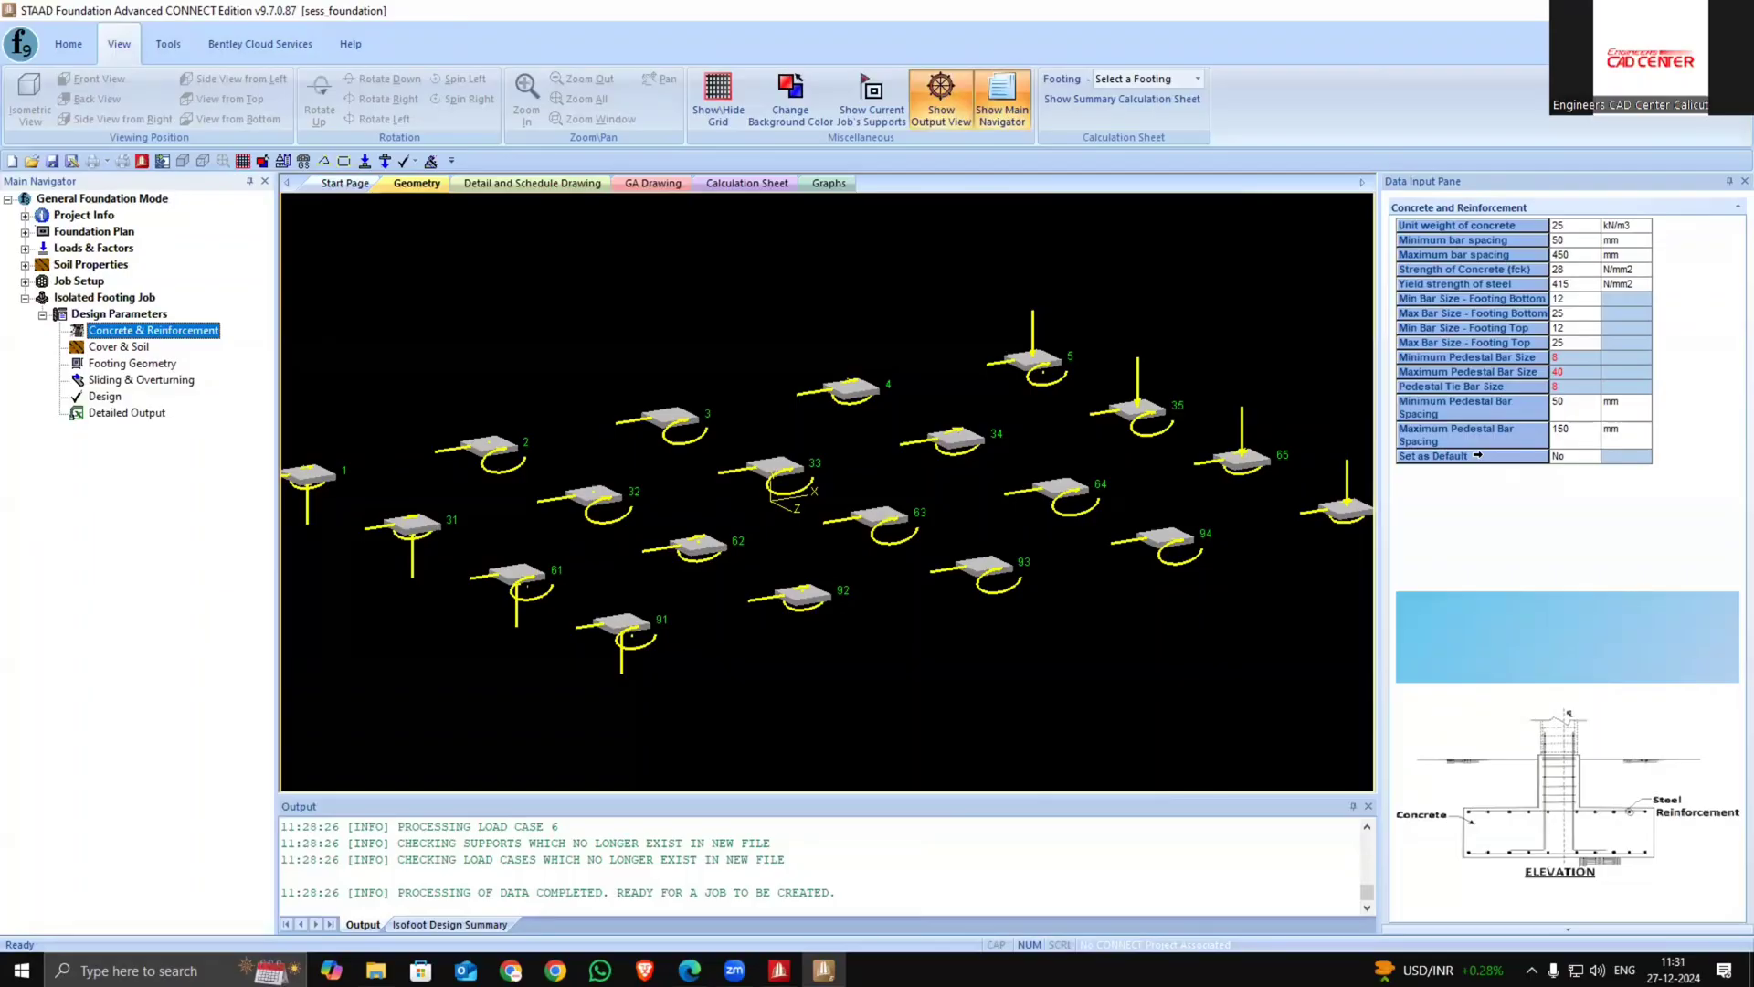
click(1590, 458)
click(1590, 473)
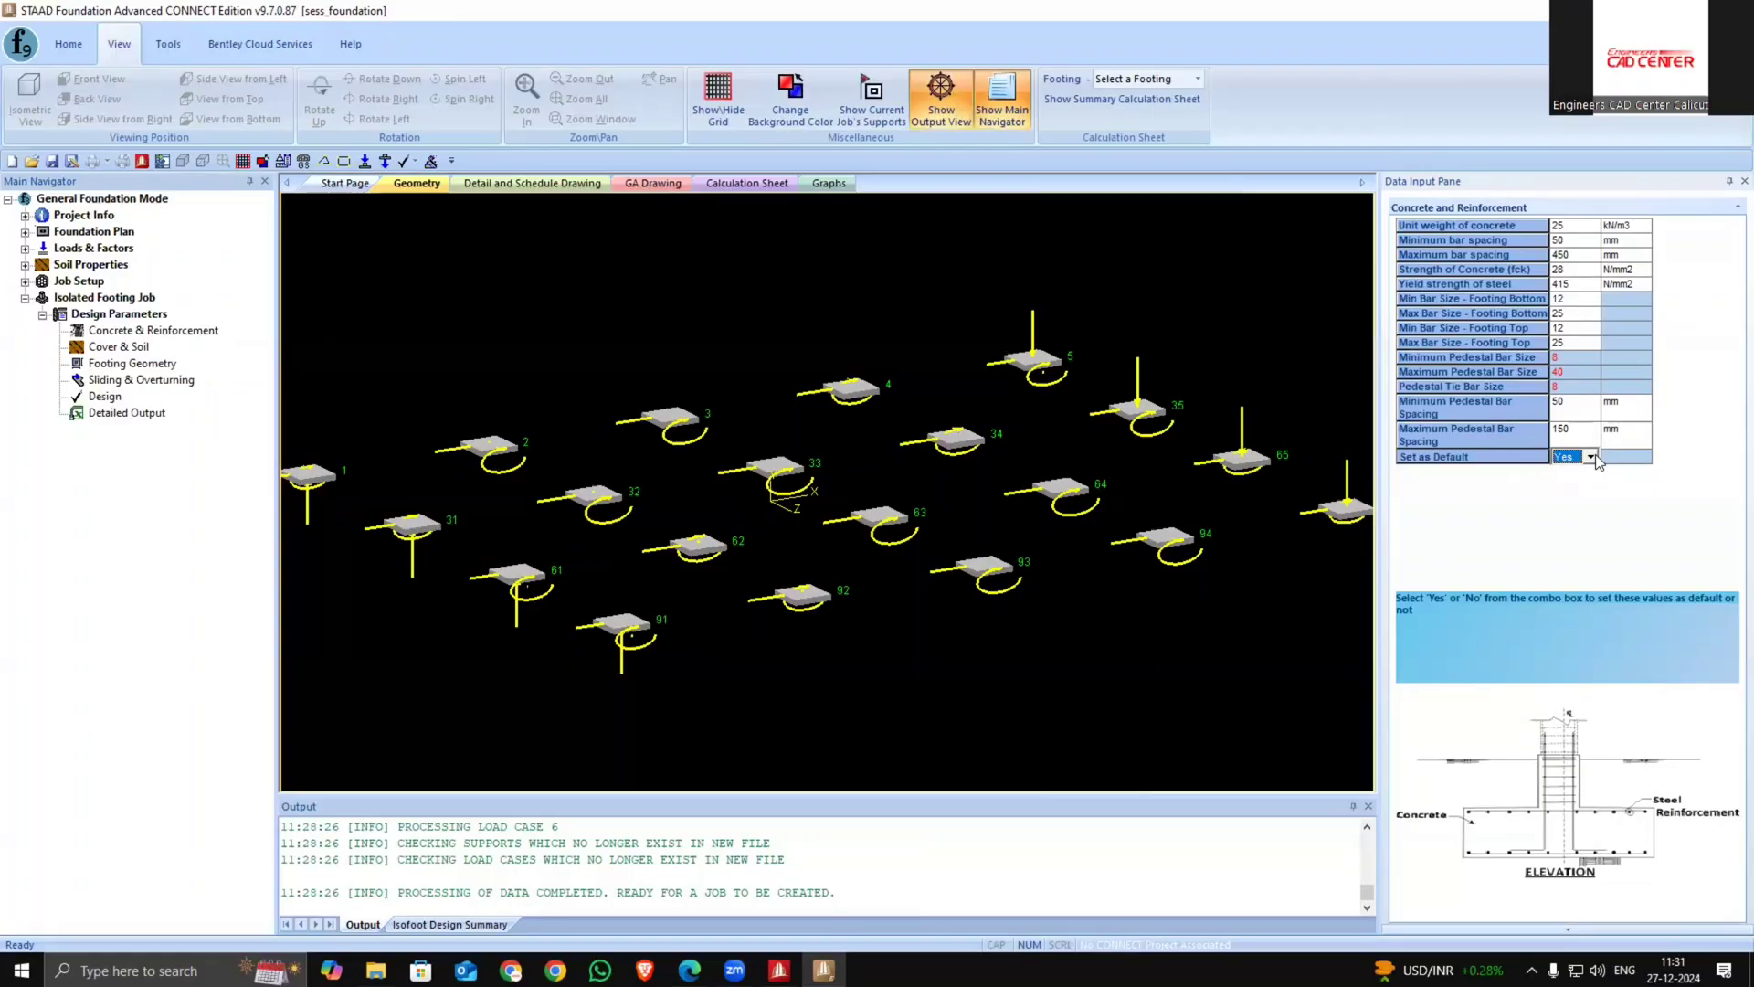
Check the workbook's soil bearing capacity and set the base value of soil bearing capacity to 300 kPa
click(135, 348)
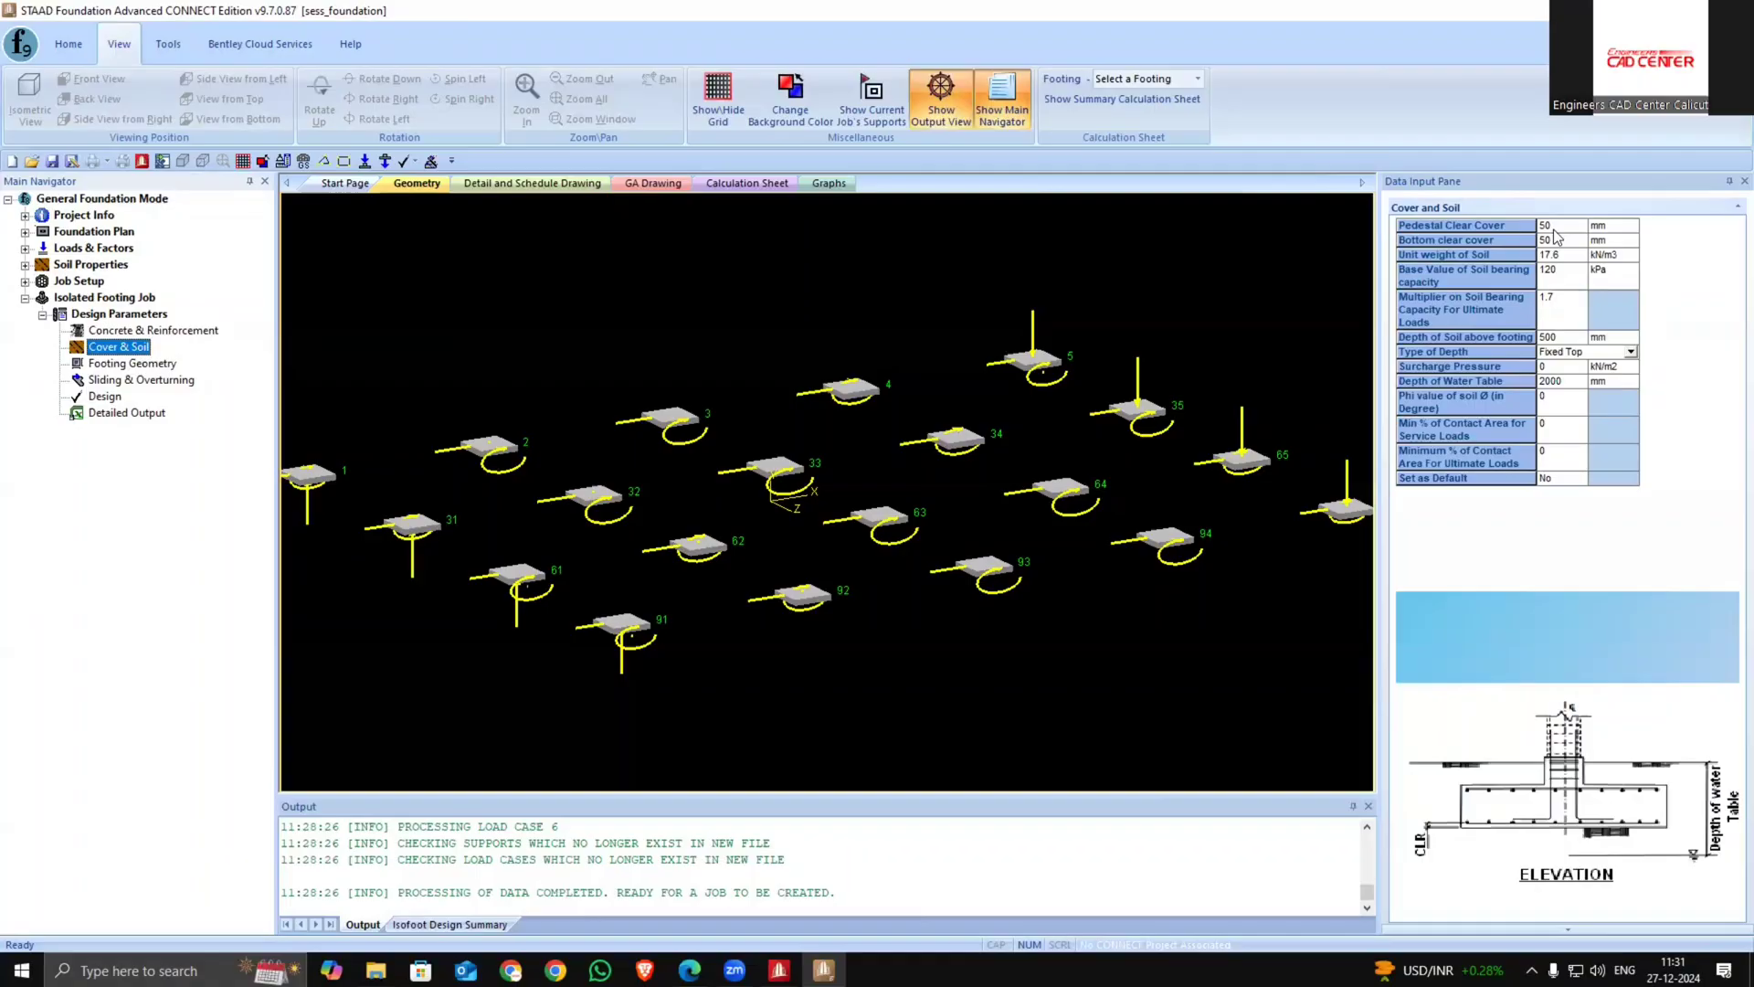
key(alt+Tab)
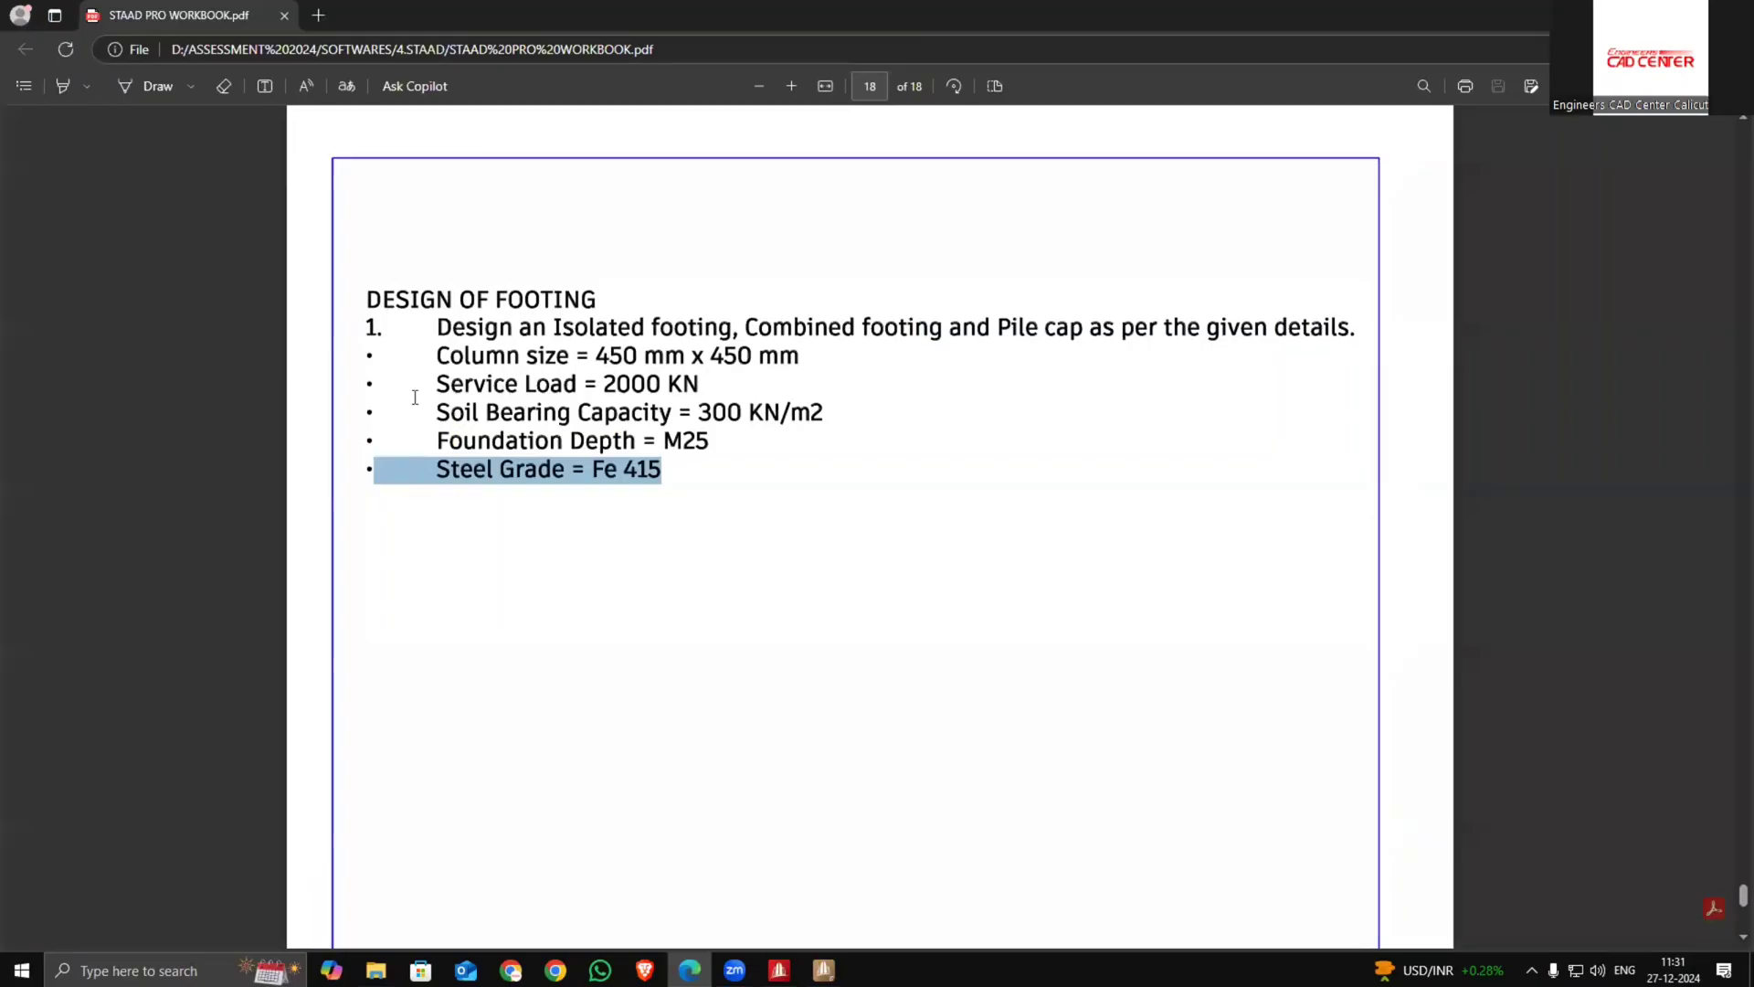
drag(374, 412, 817, 413)
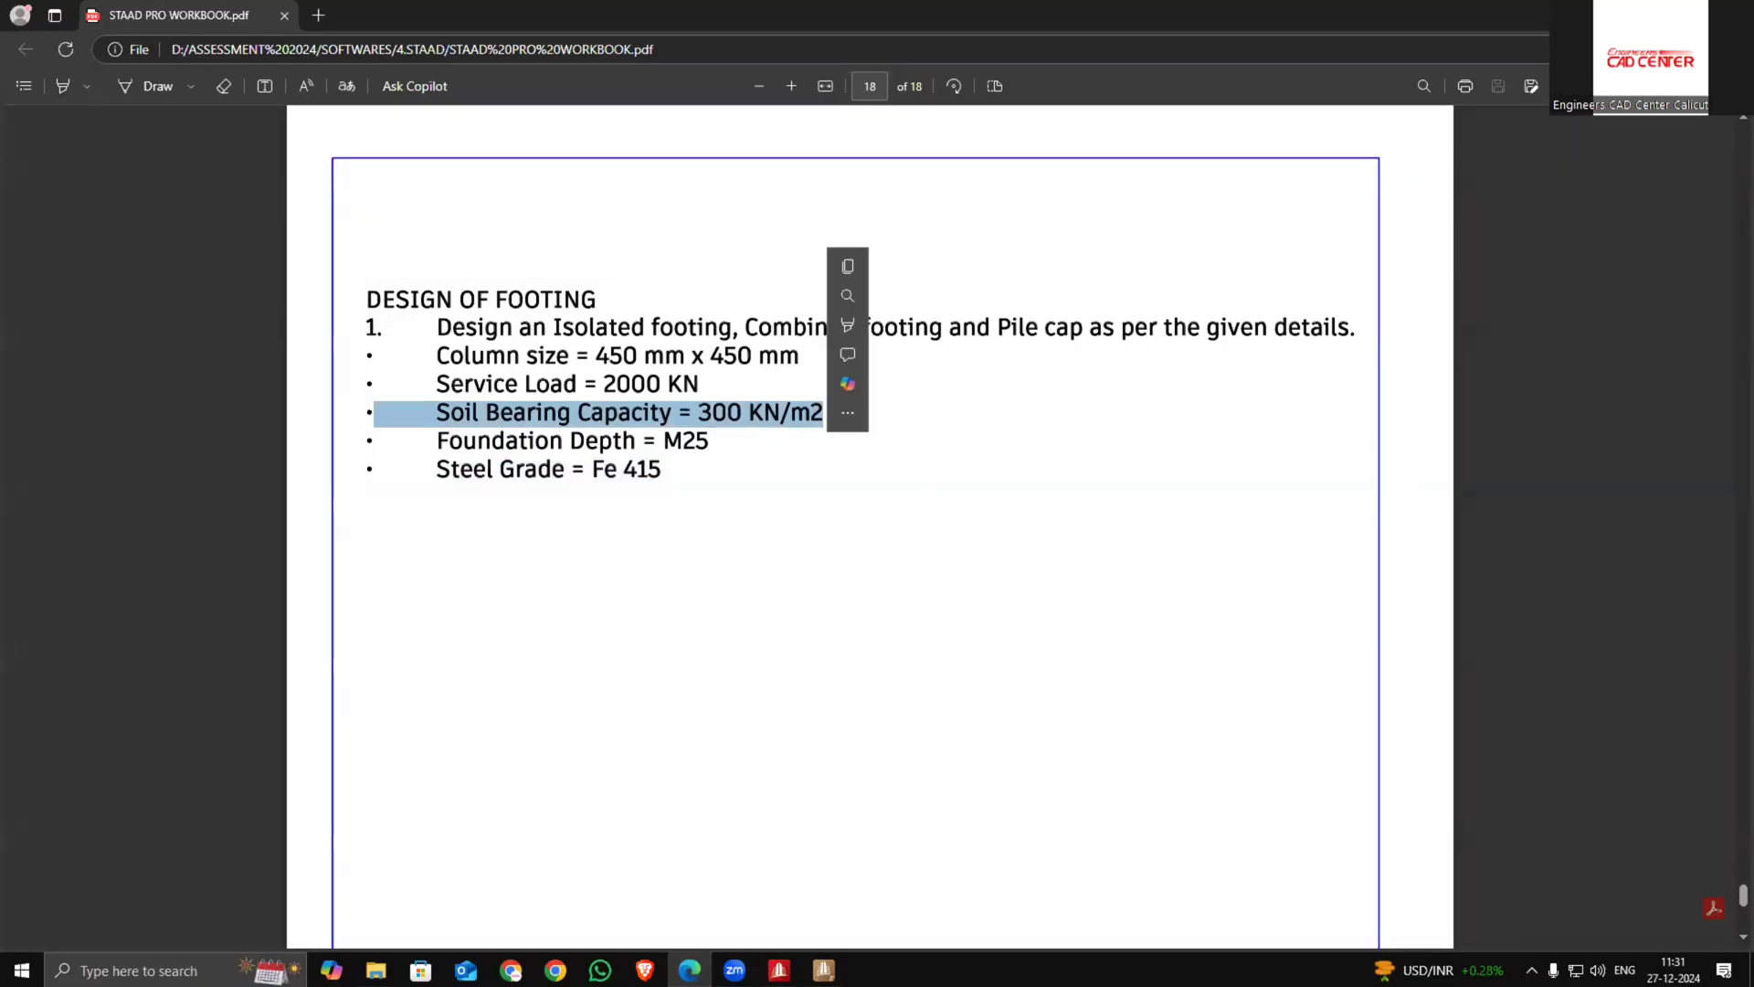
key(alt+Tab)
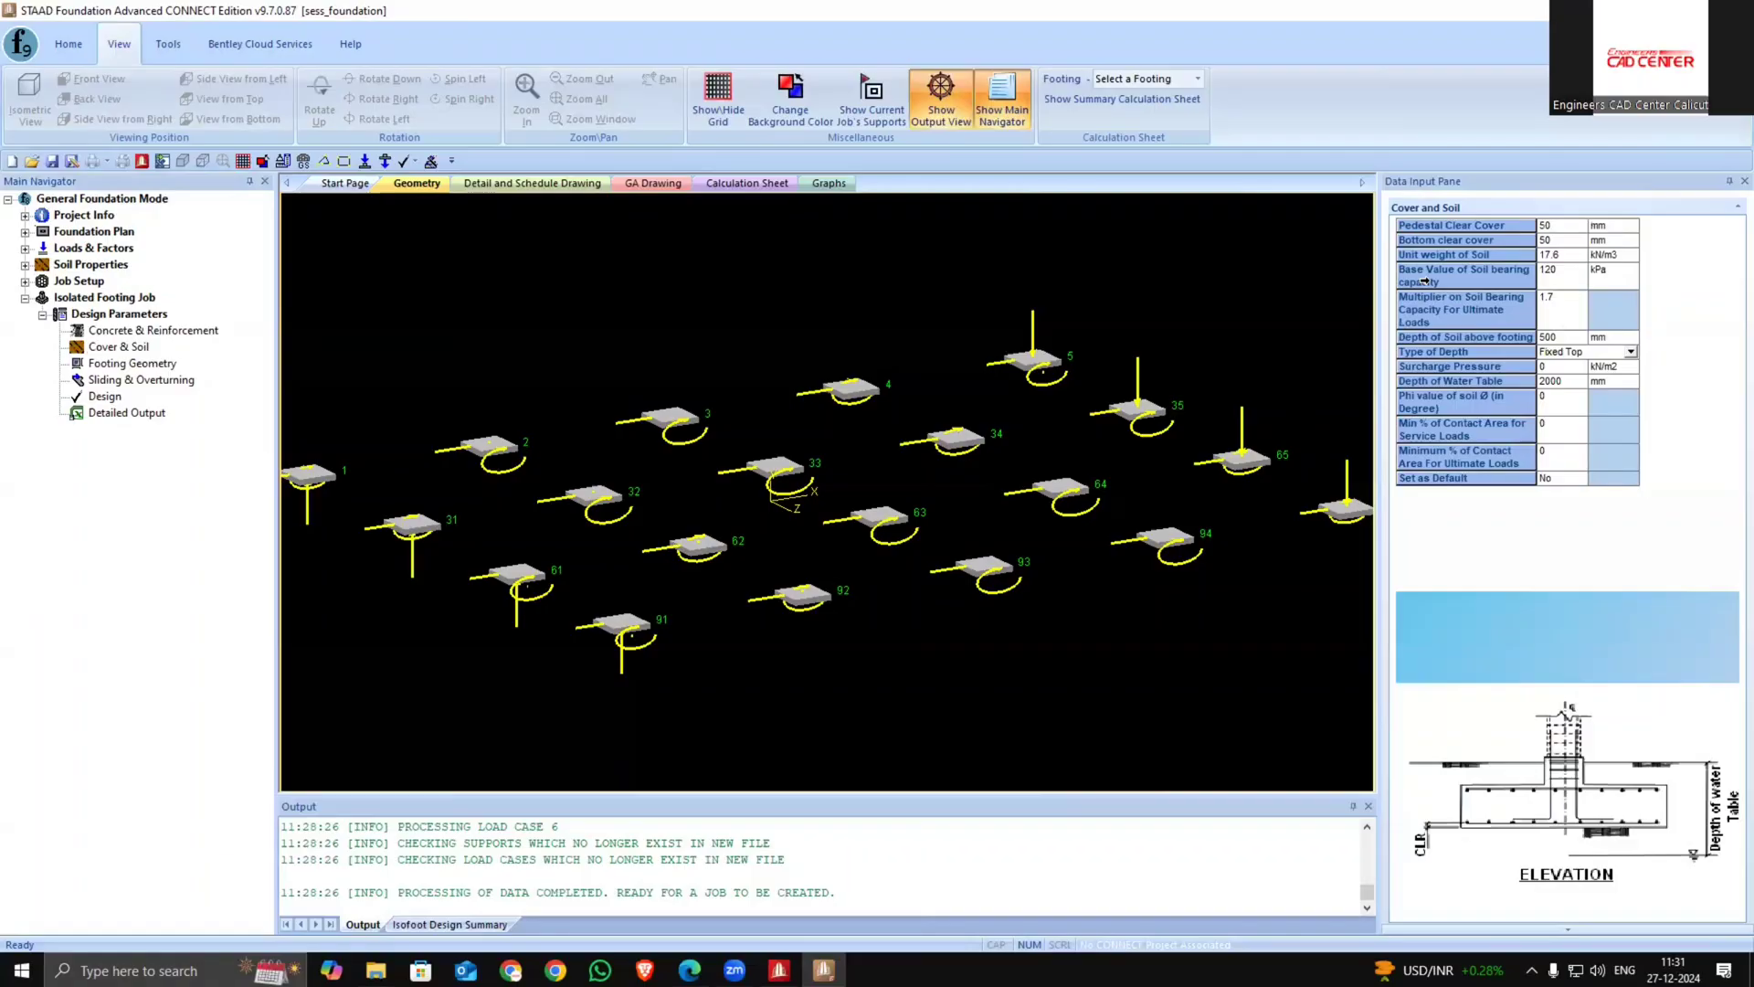
click(1566, 273)
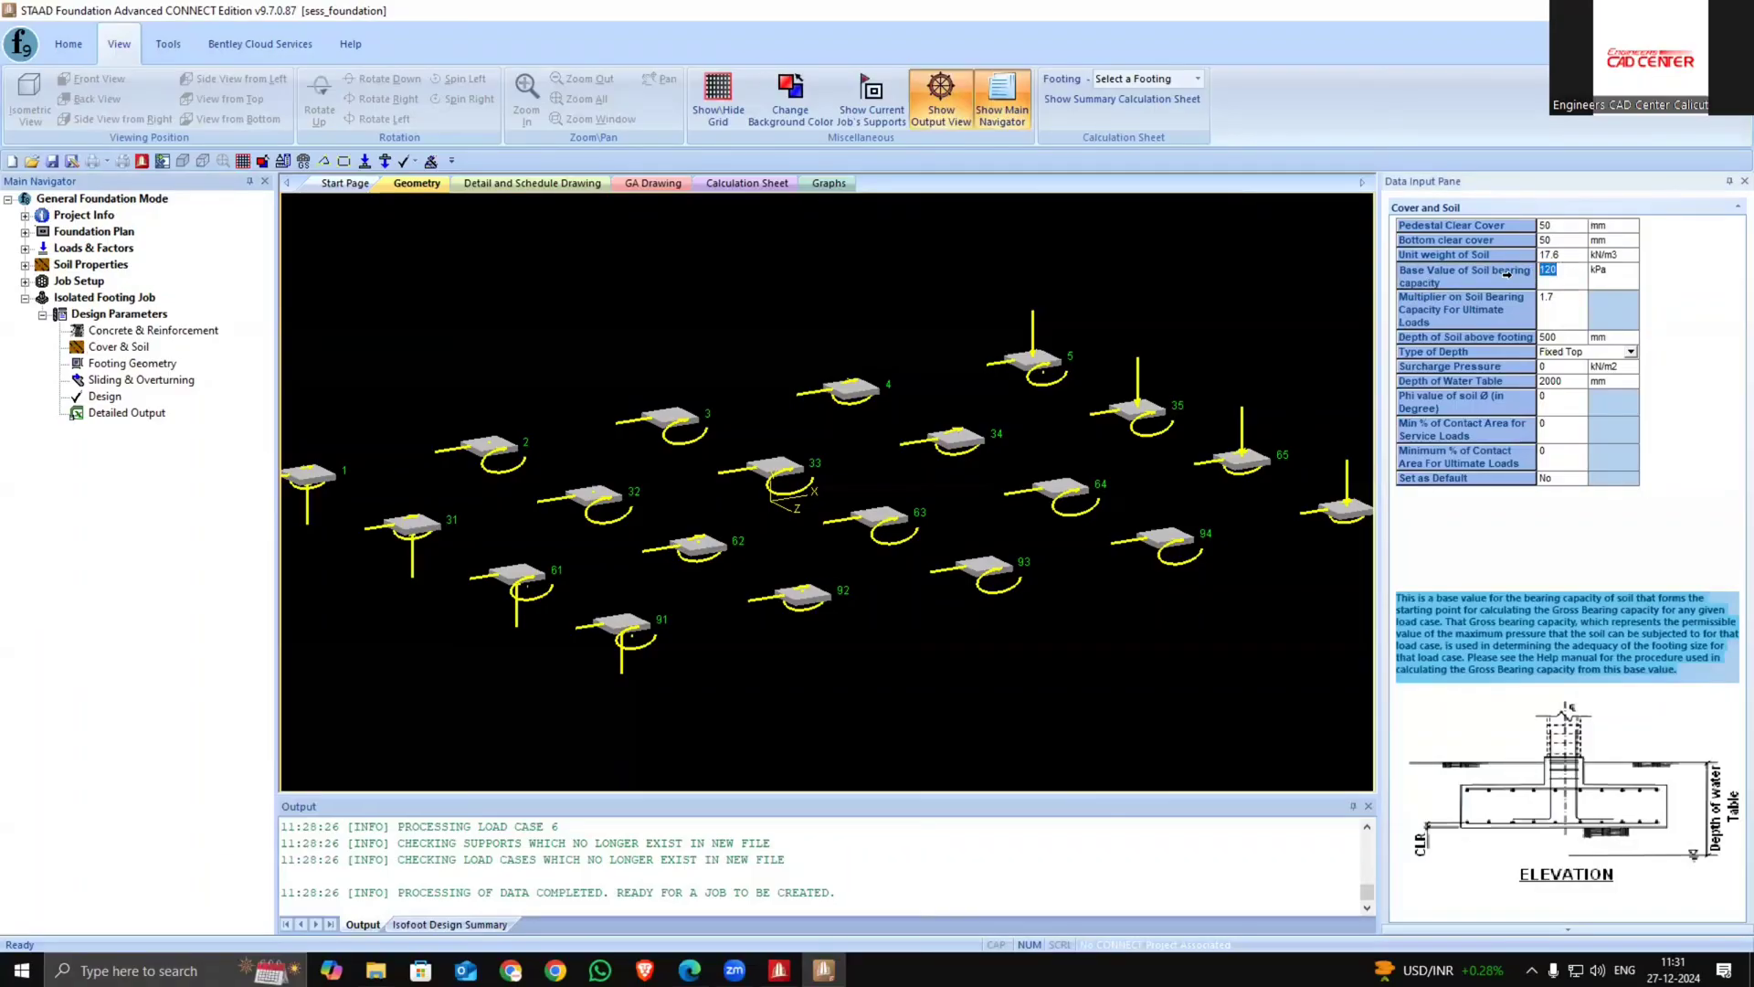
text(300)
click(117, 364)
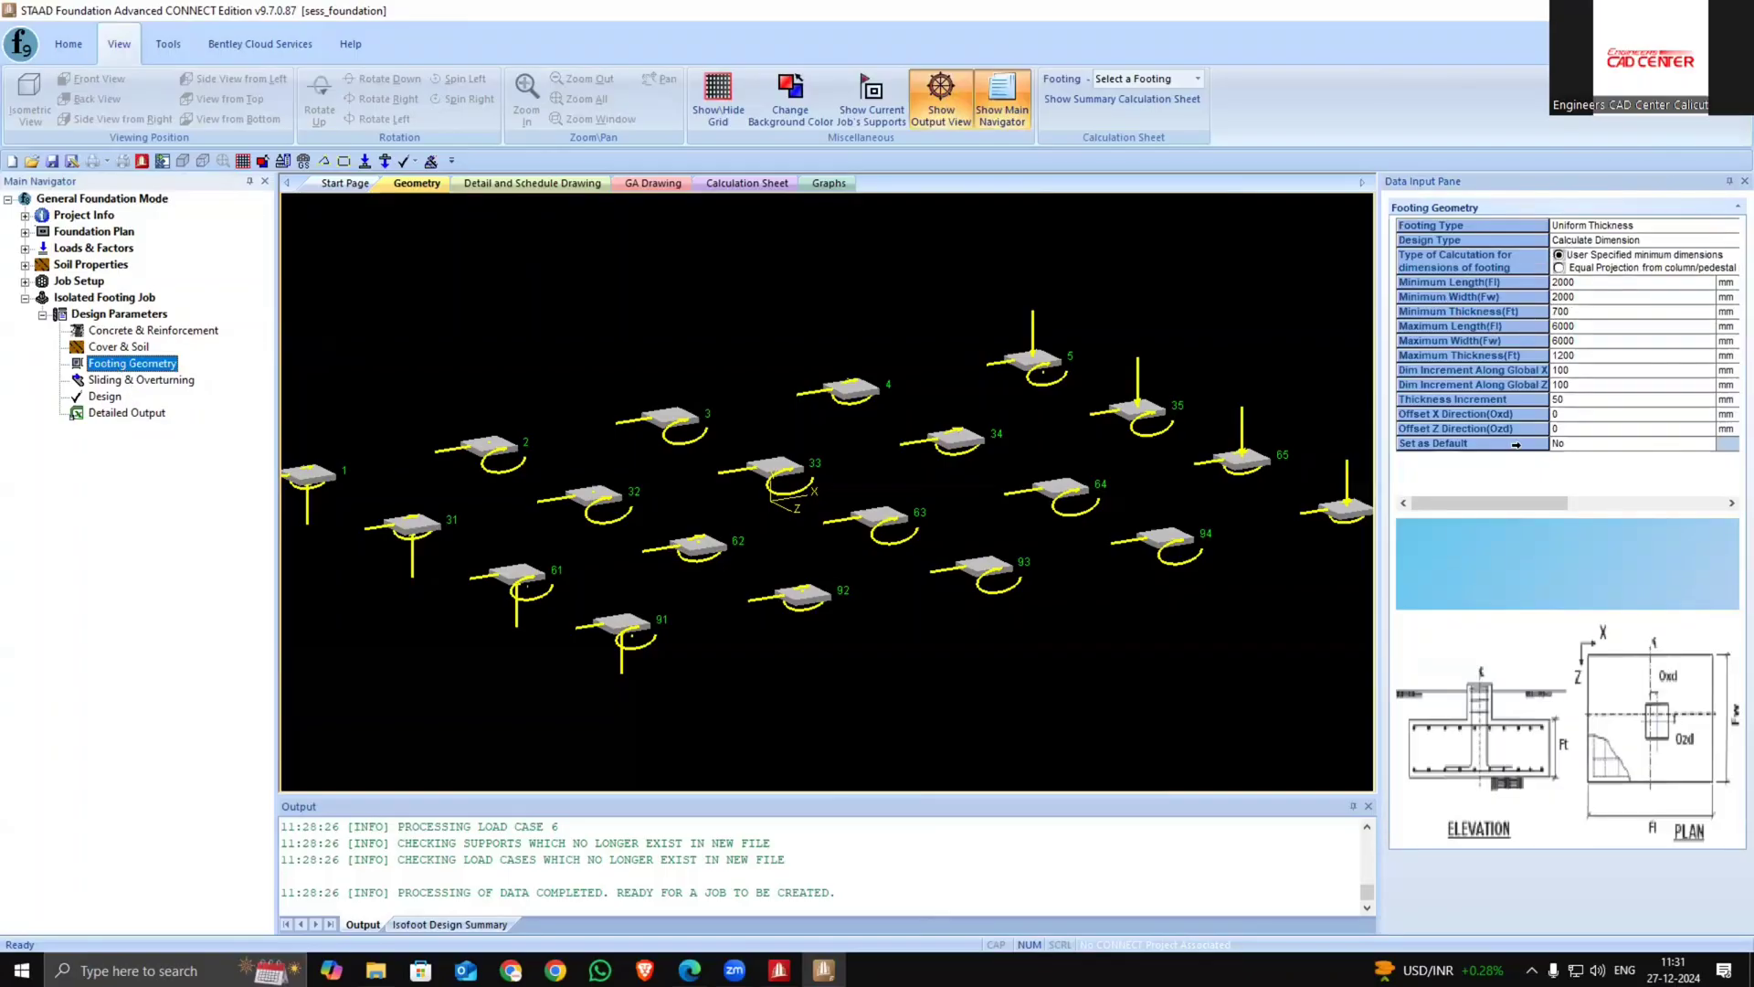
Review the sliding and overturning parameters and set the footing geometry parameters as default
click(126, 380)
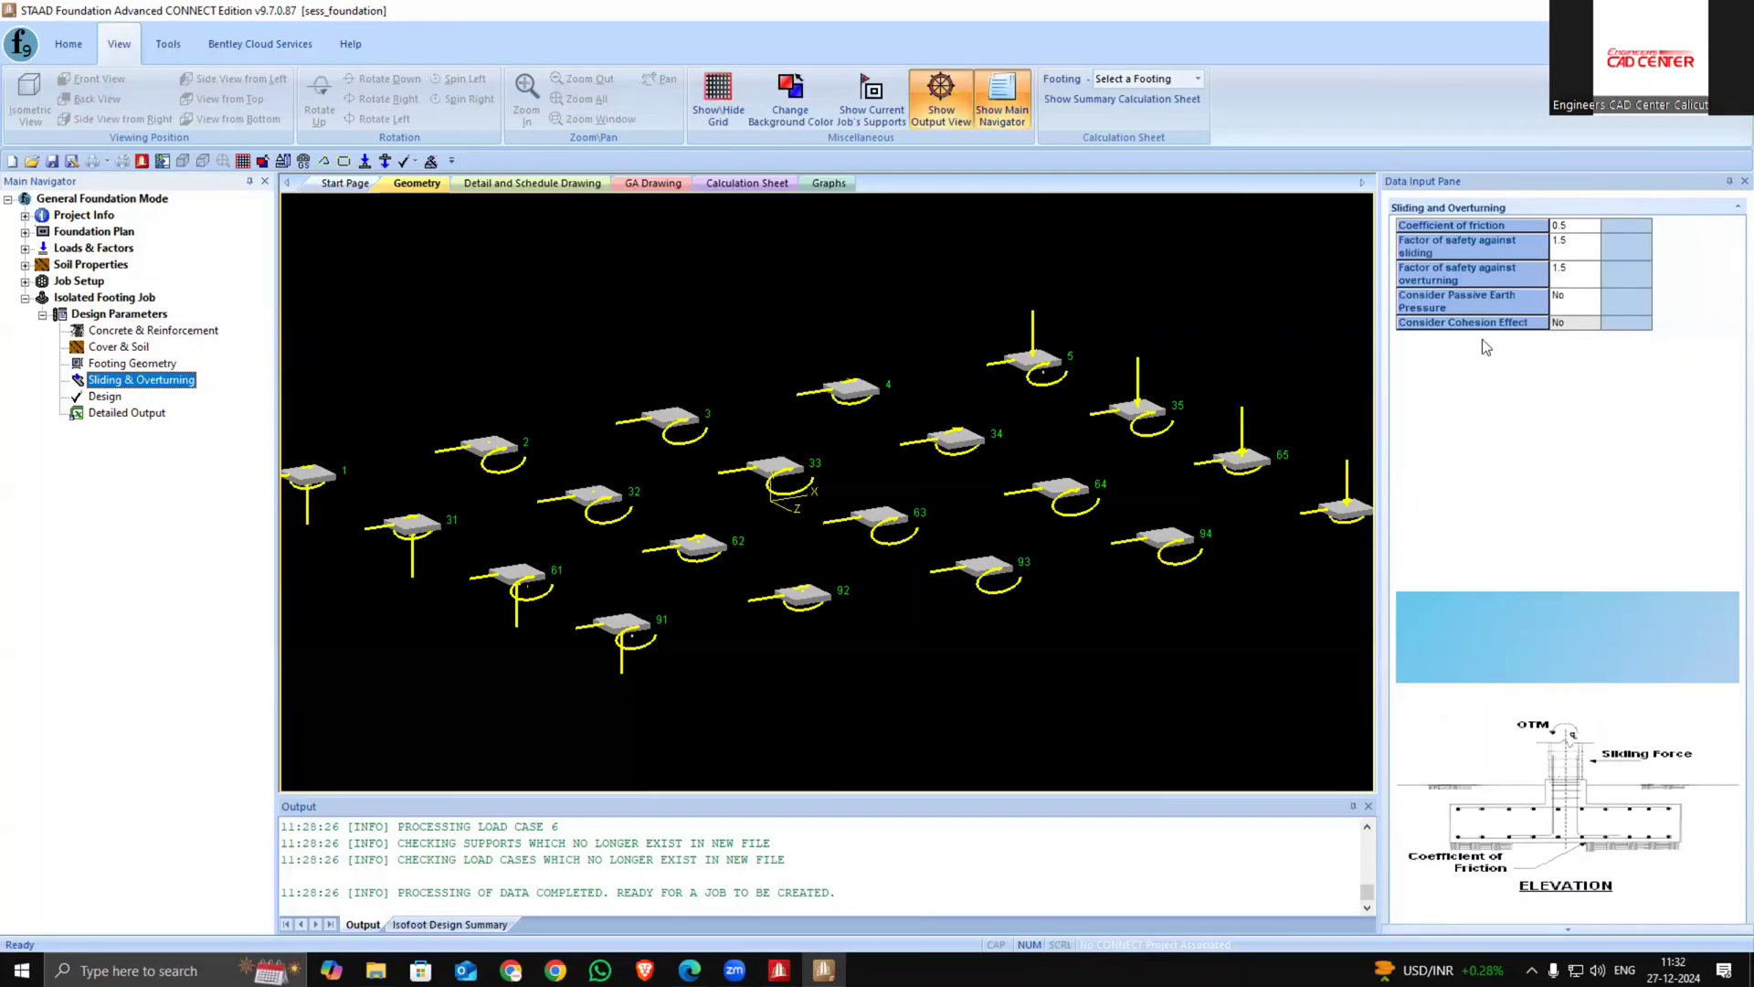
click(1596, 327)
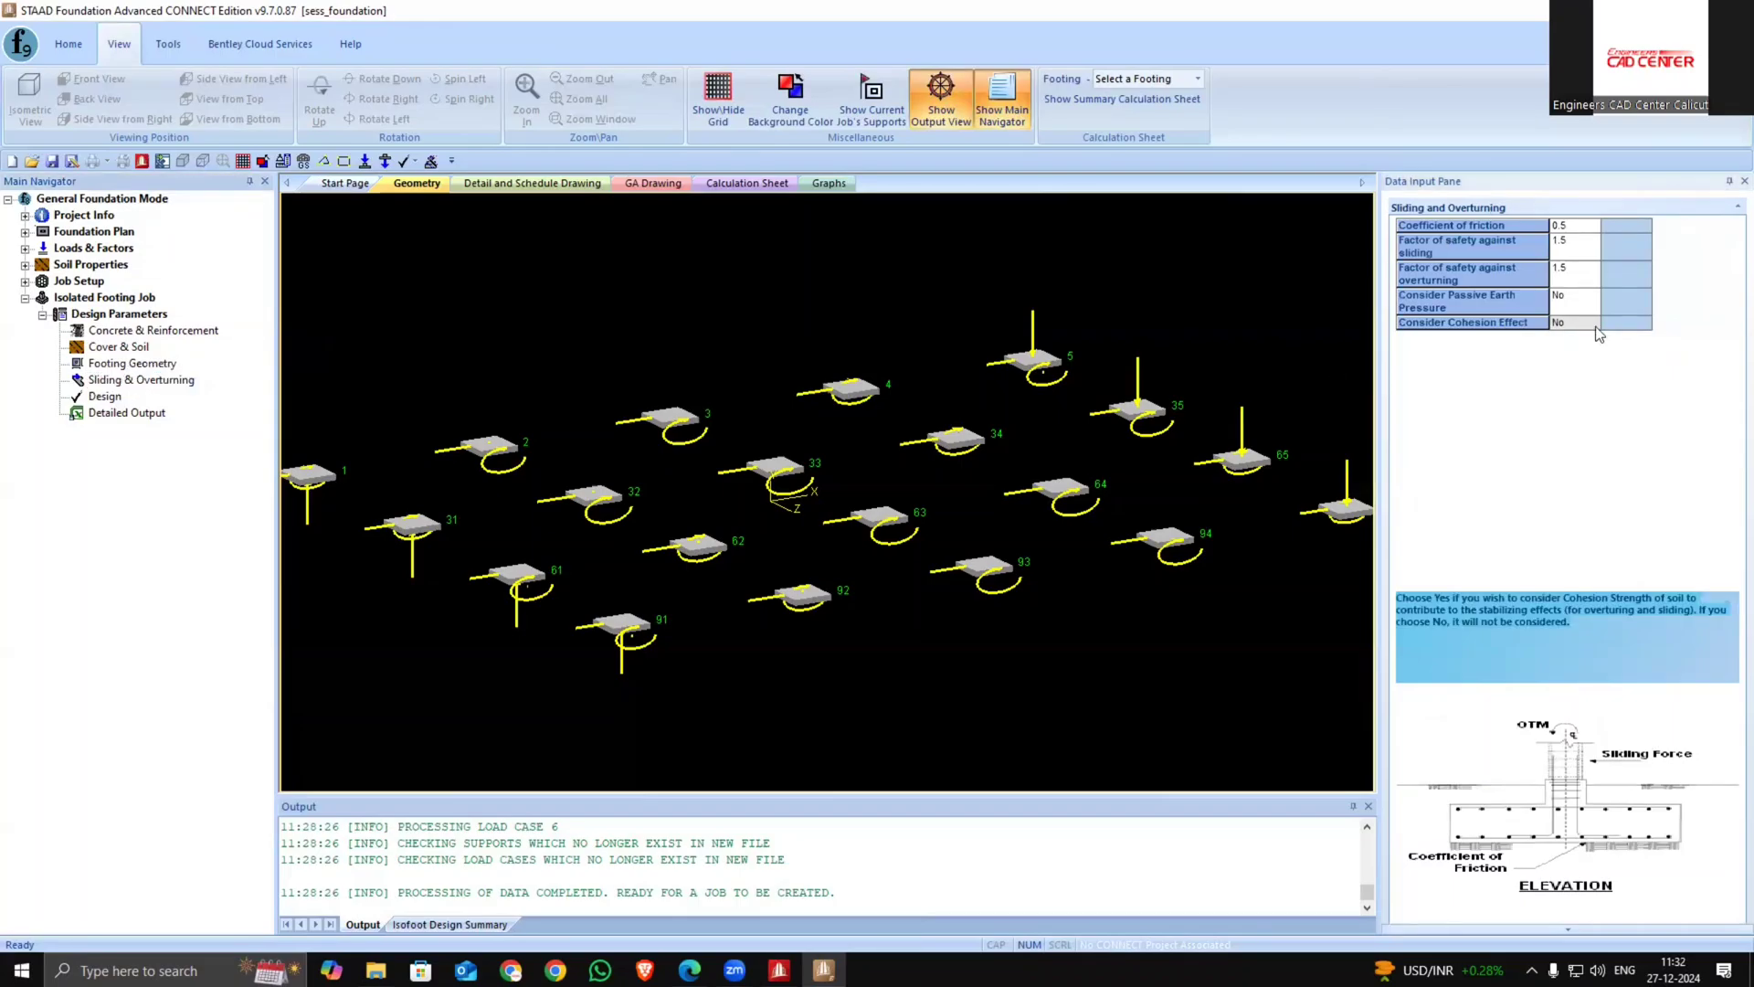
click(133, 366)
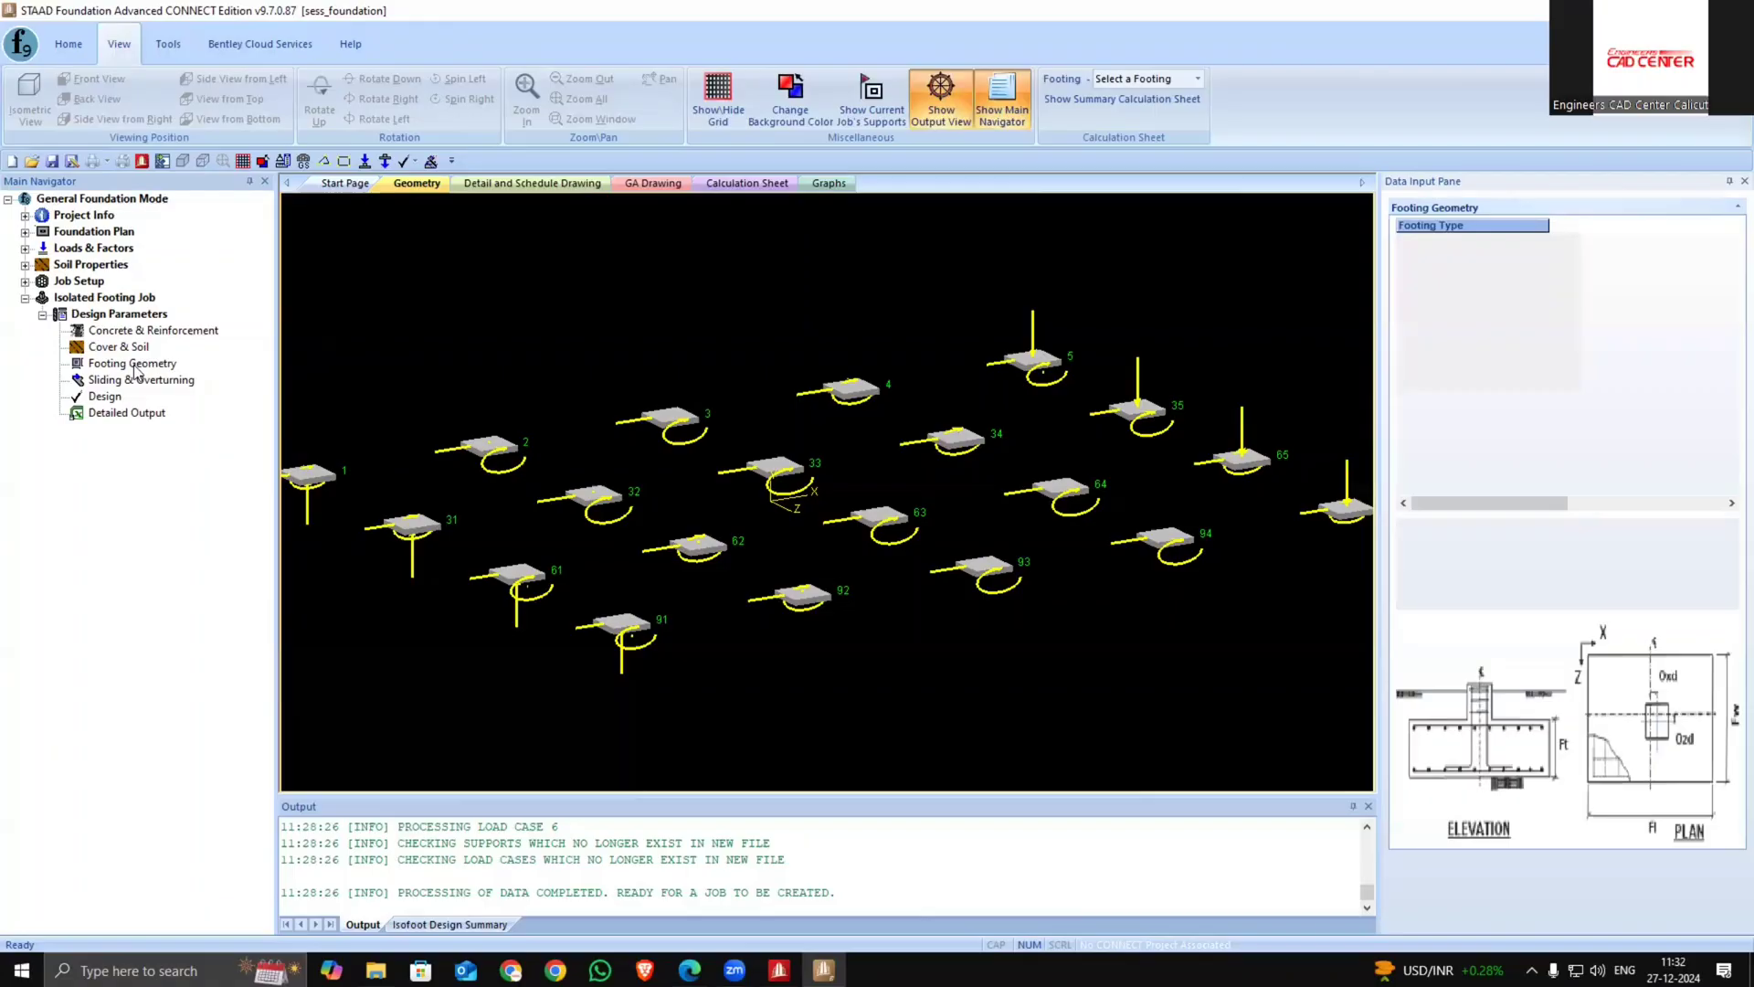
click(1706, 441)
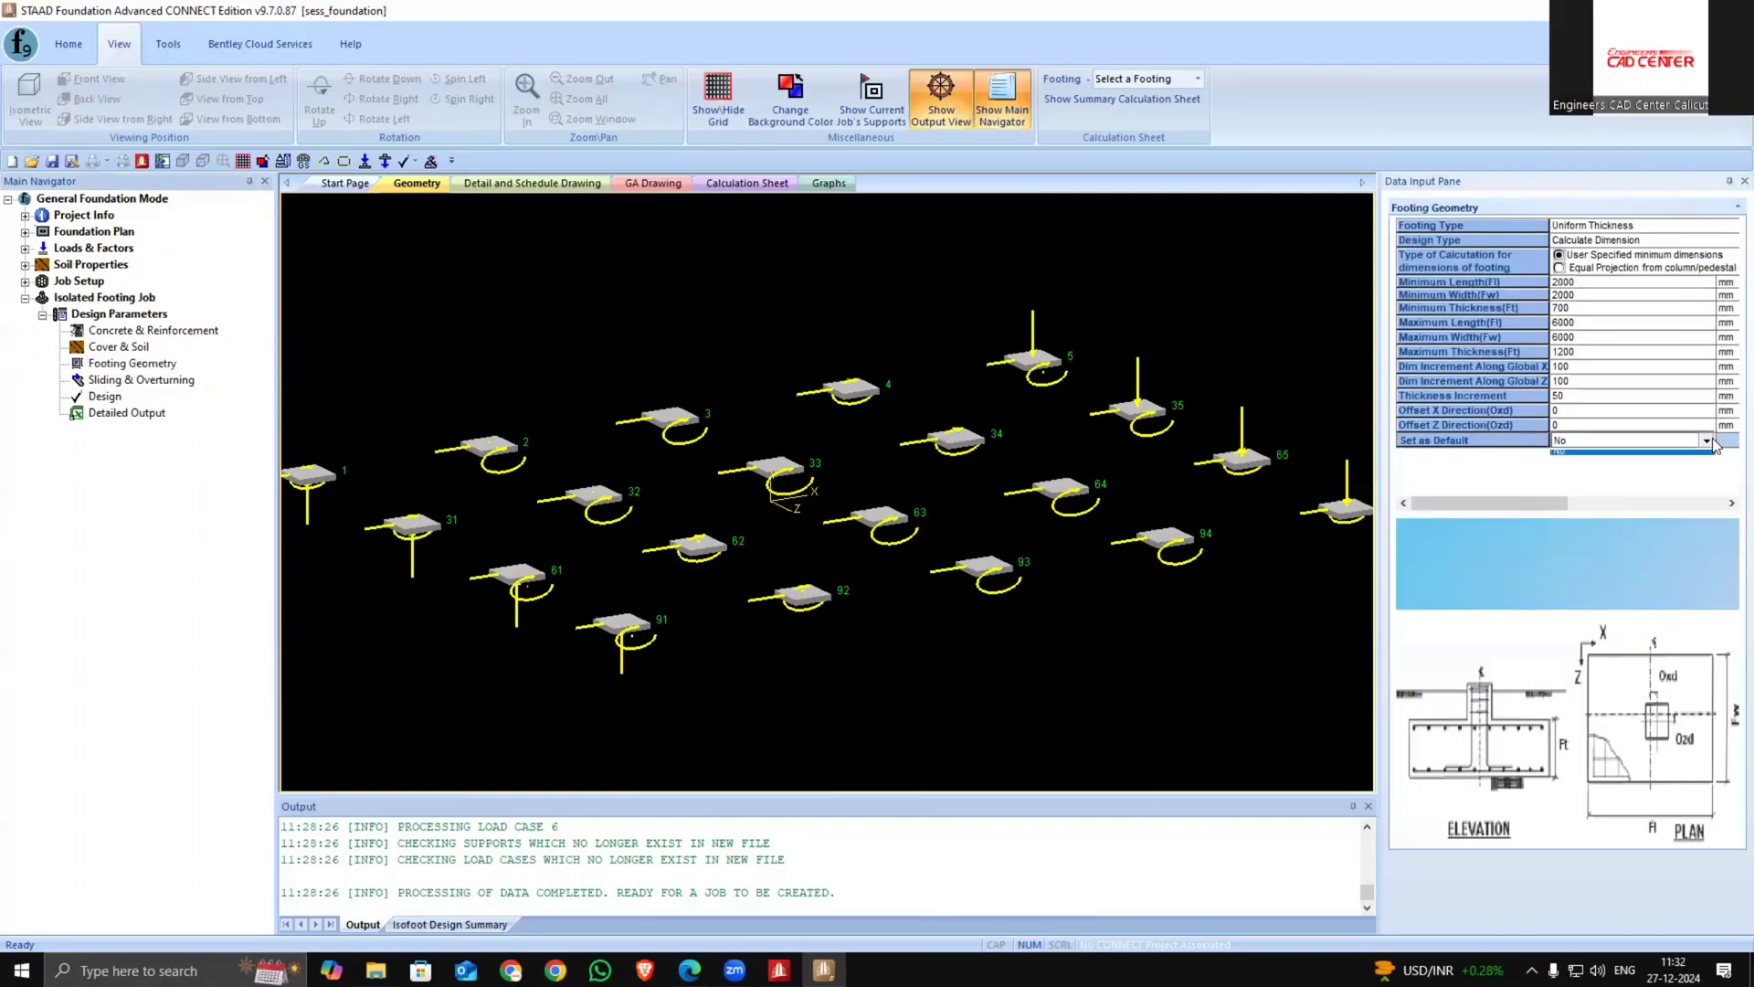
click(1665, 468)
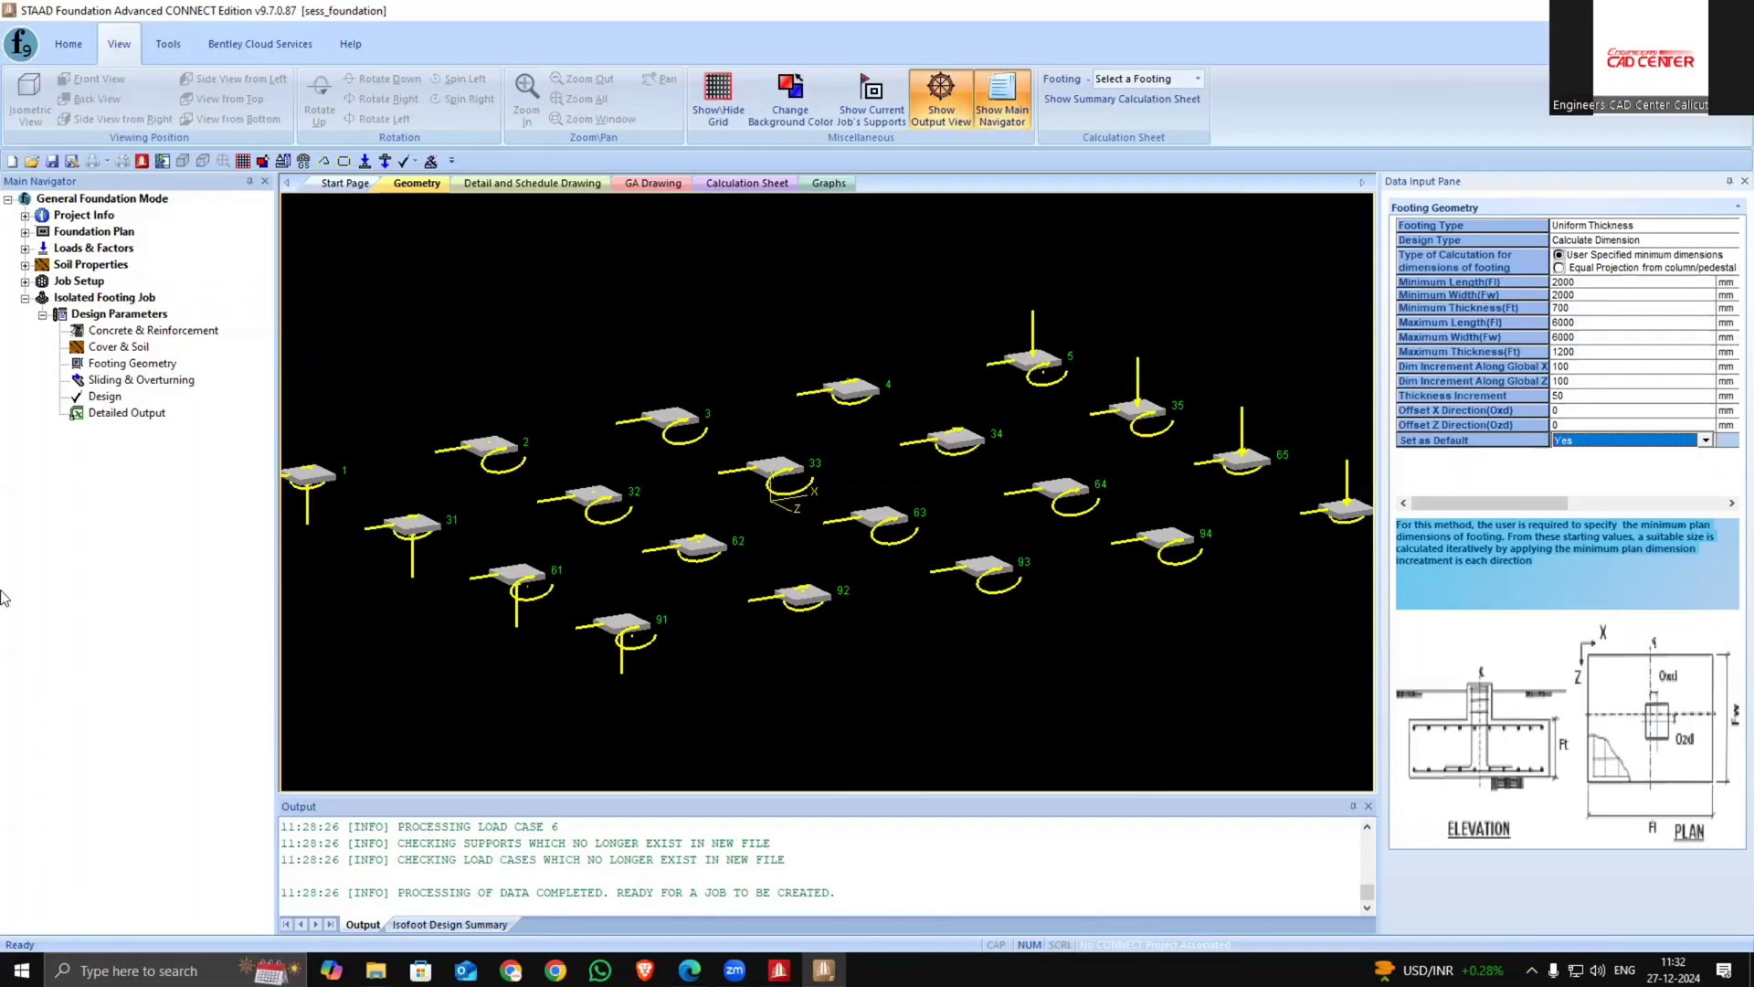
Run the isolated footing design, saving the file as 1123333 when required
double_click(105, 396)
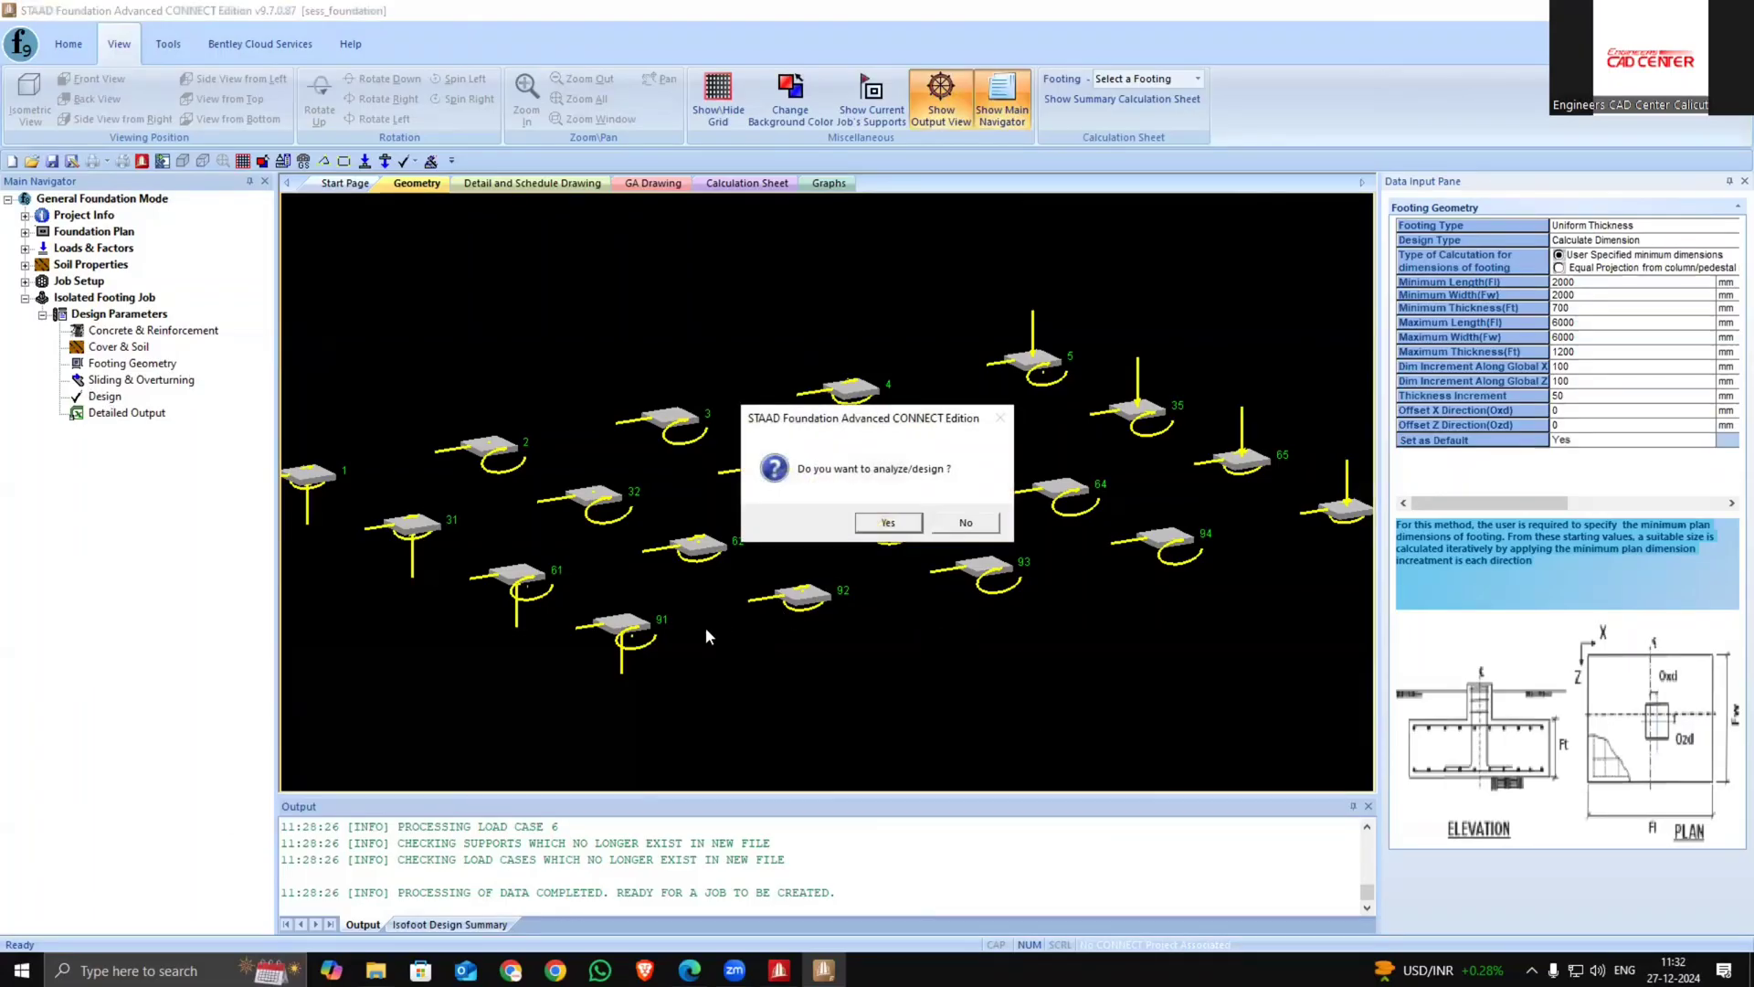
click(881, 521)
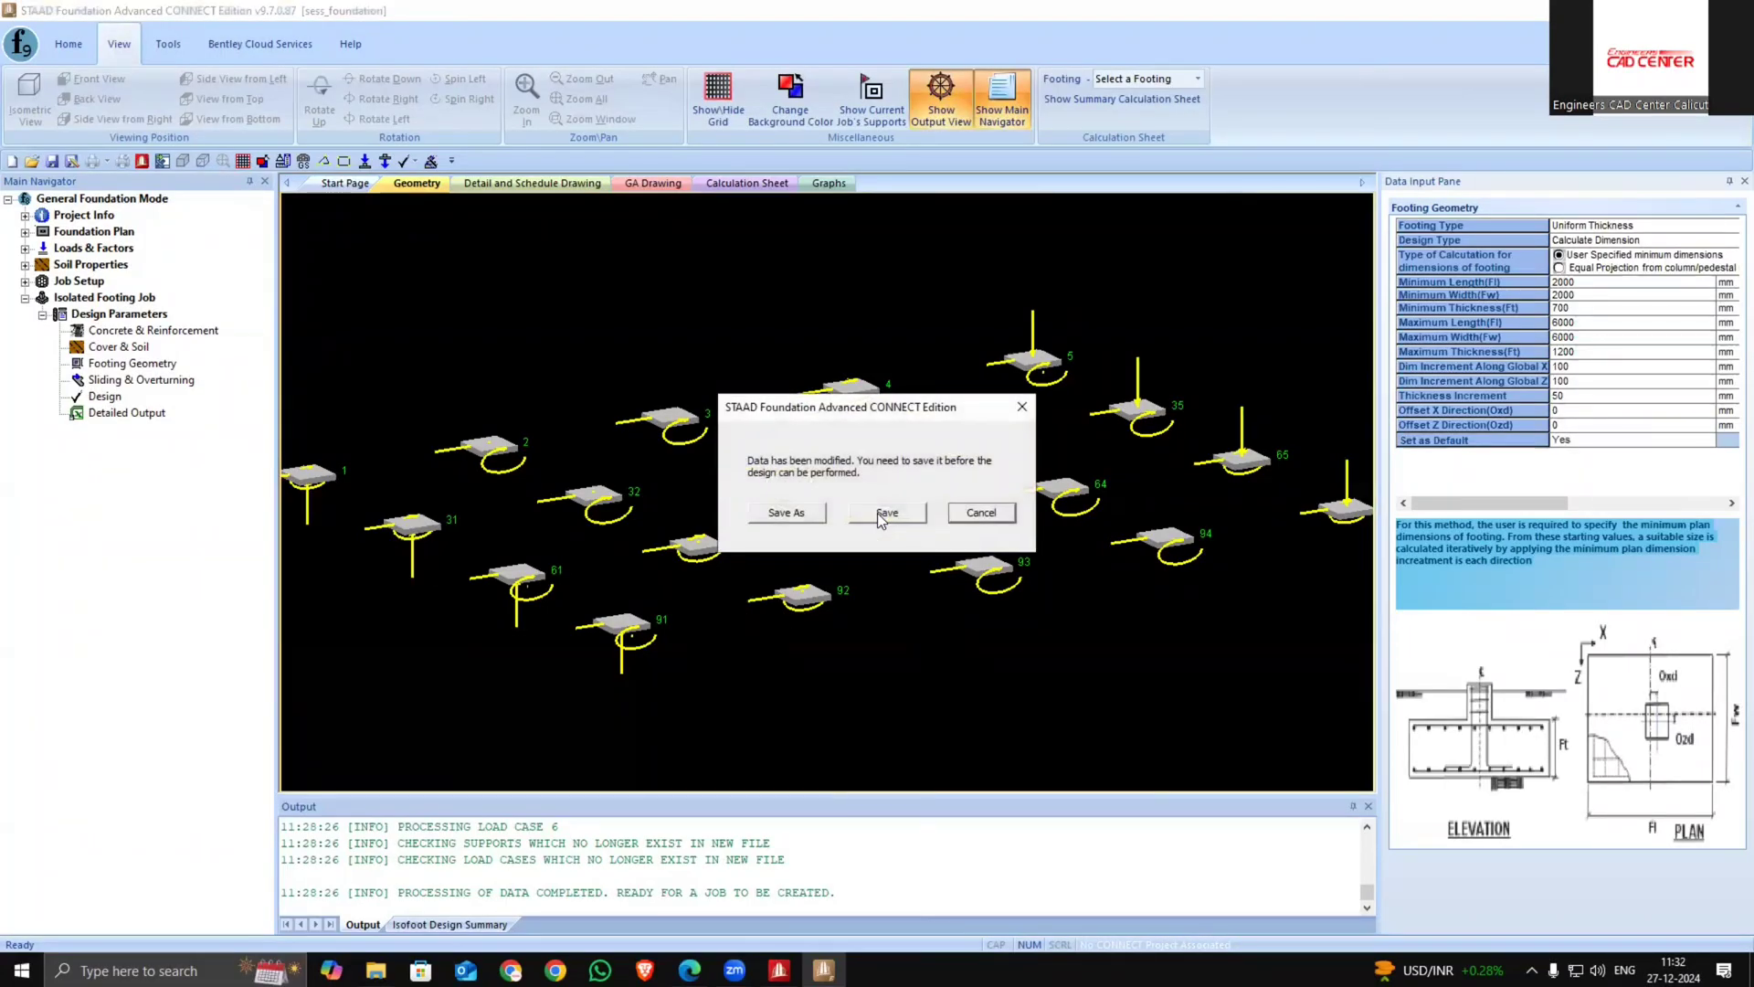
click(786, 512)
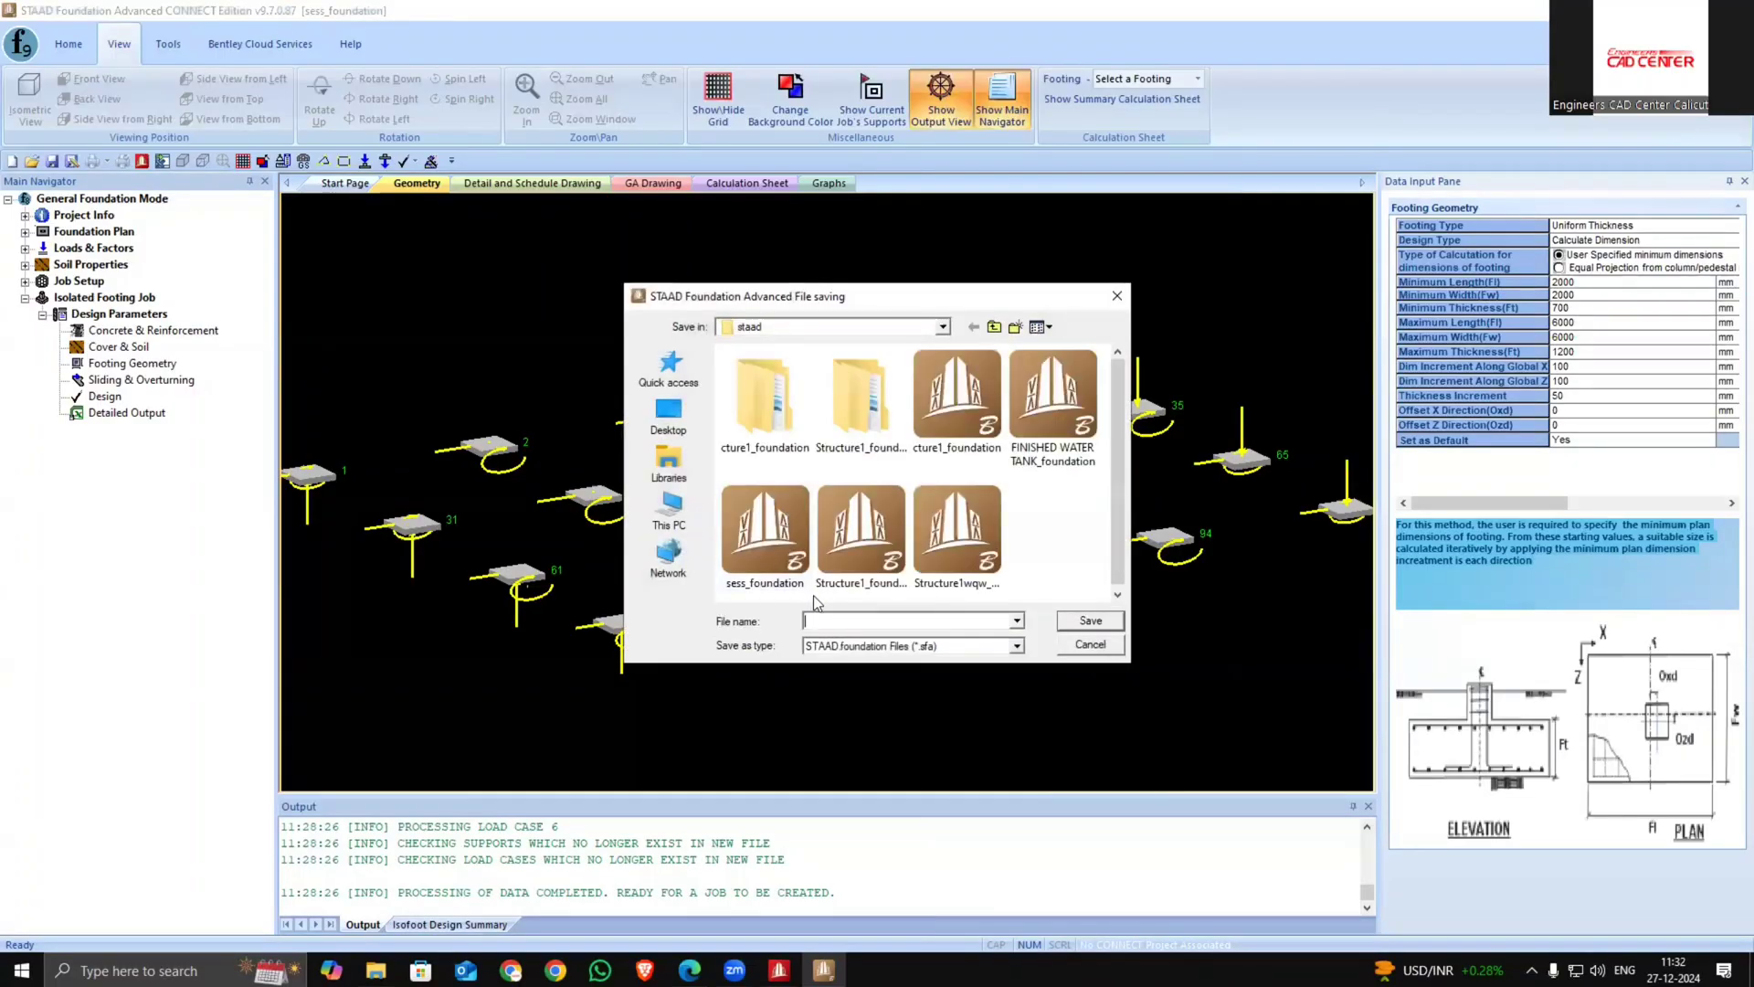
text(1123333)
click(1091, 620)
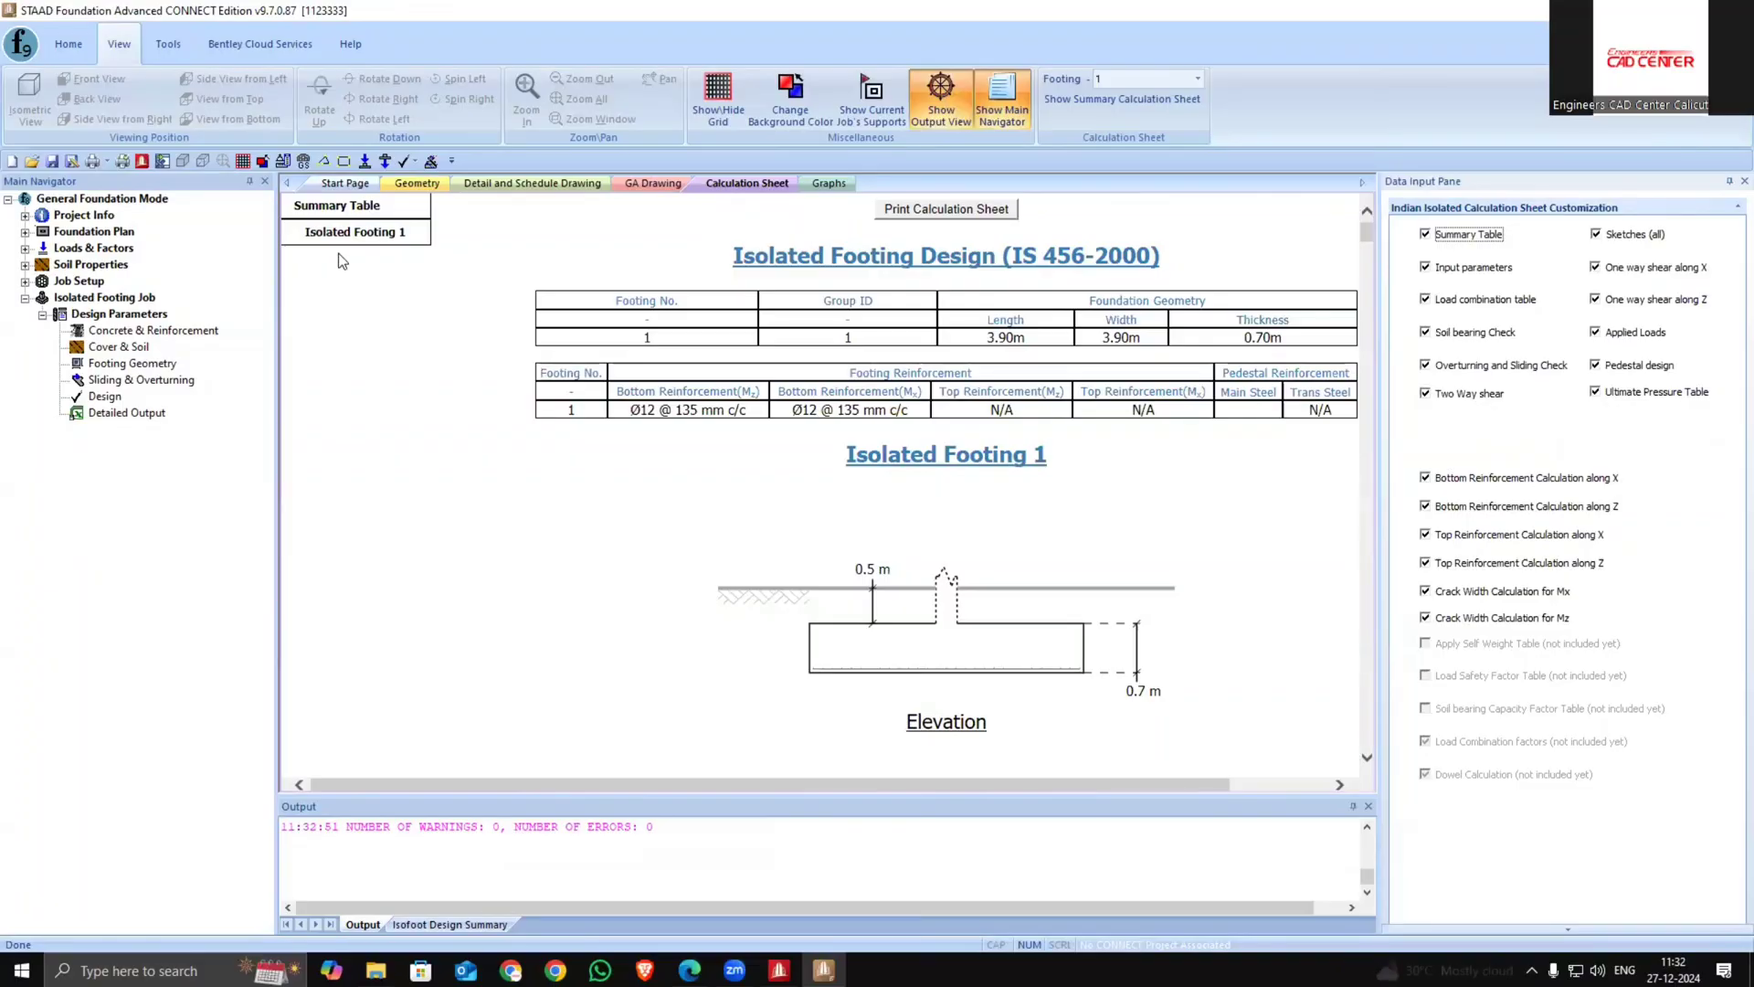
Examine the footing model in the geometry view
click(345, 184)
click(408, 184)
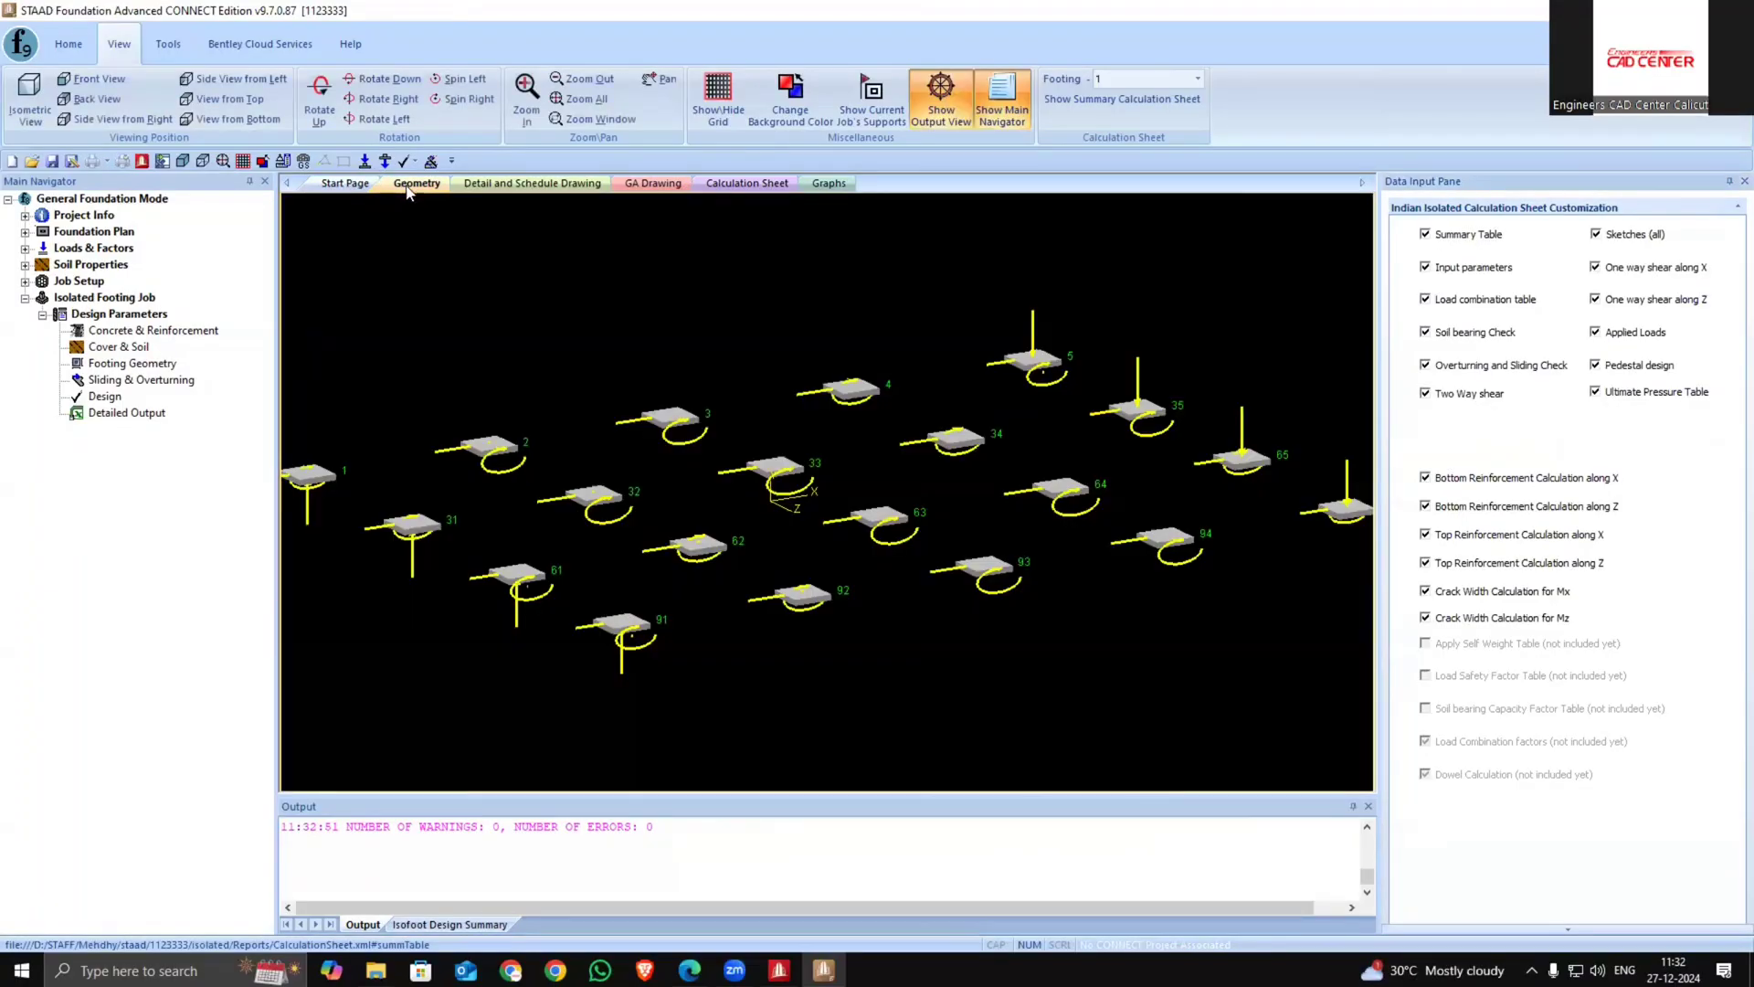
scroll(501, 682, down, 1)
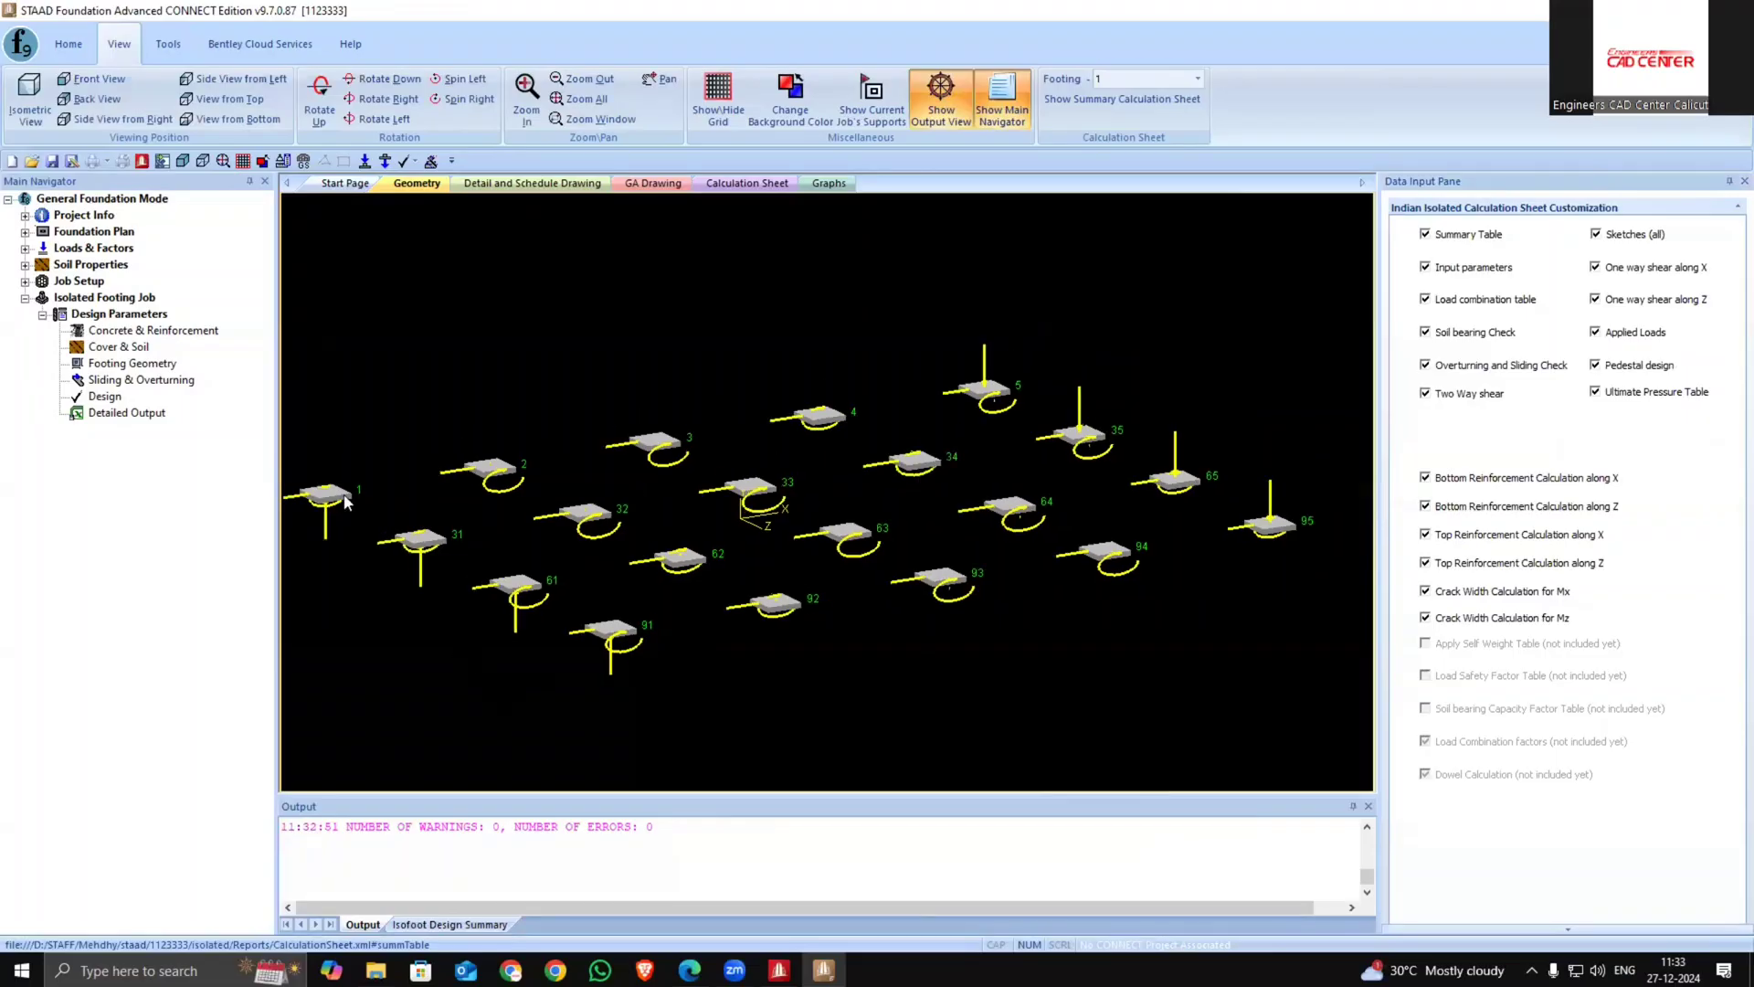
scroll(373, 566, down, 1)
middle_drag(373, 566, 471, 557)
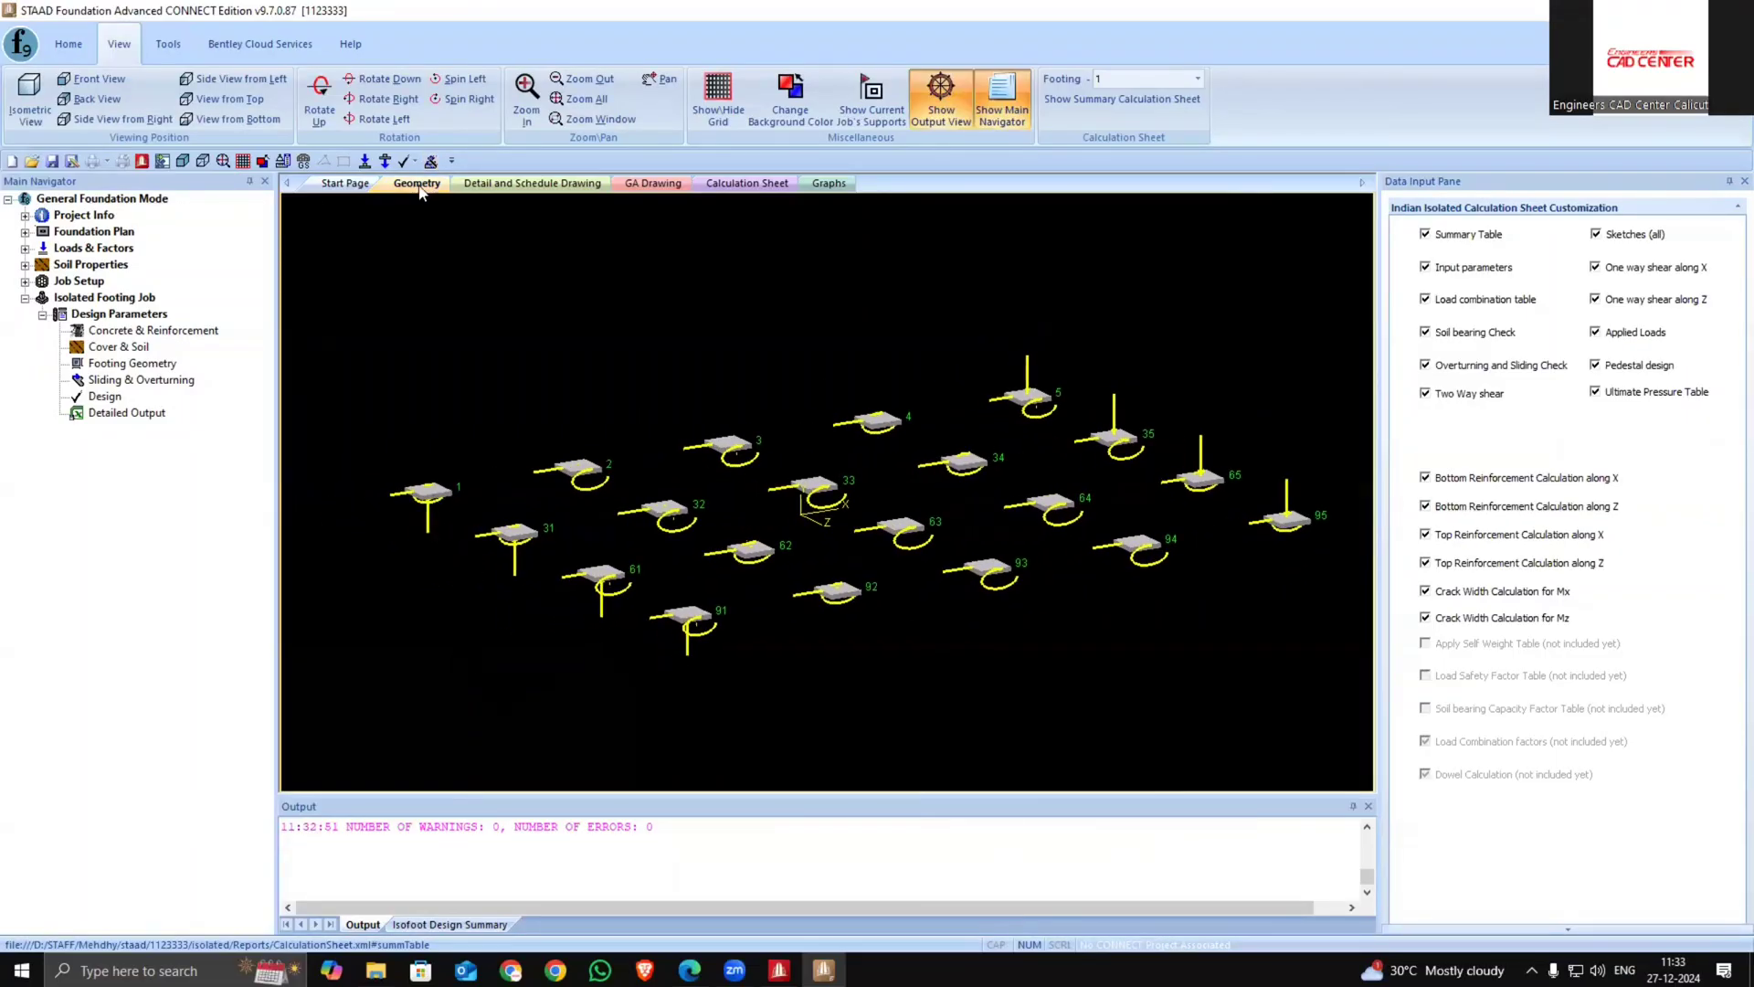
View the detail and schedule drawing and the GA drawing of the footings
click(473, 188)
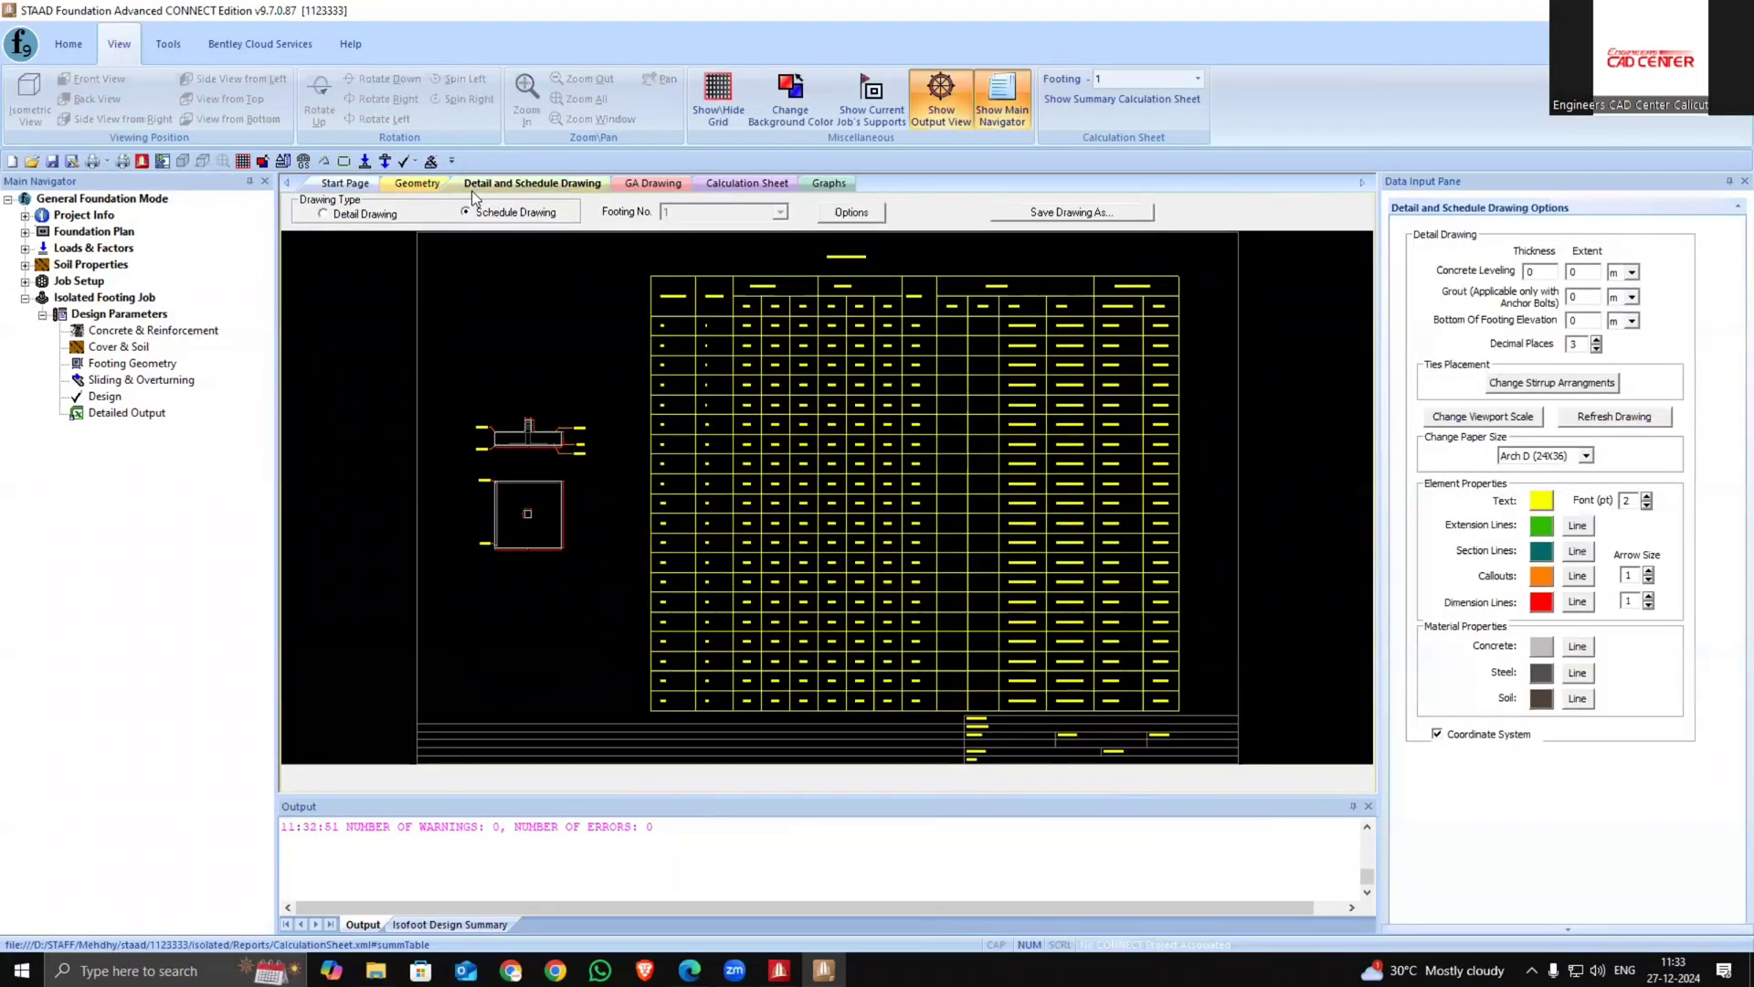
click(403, 180)
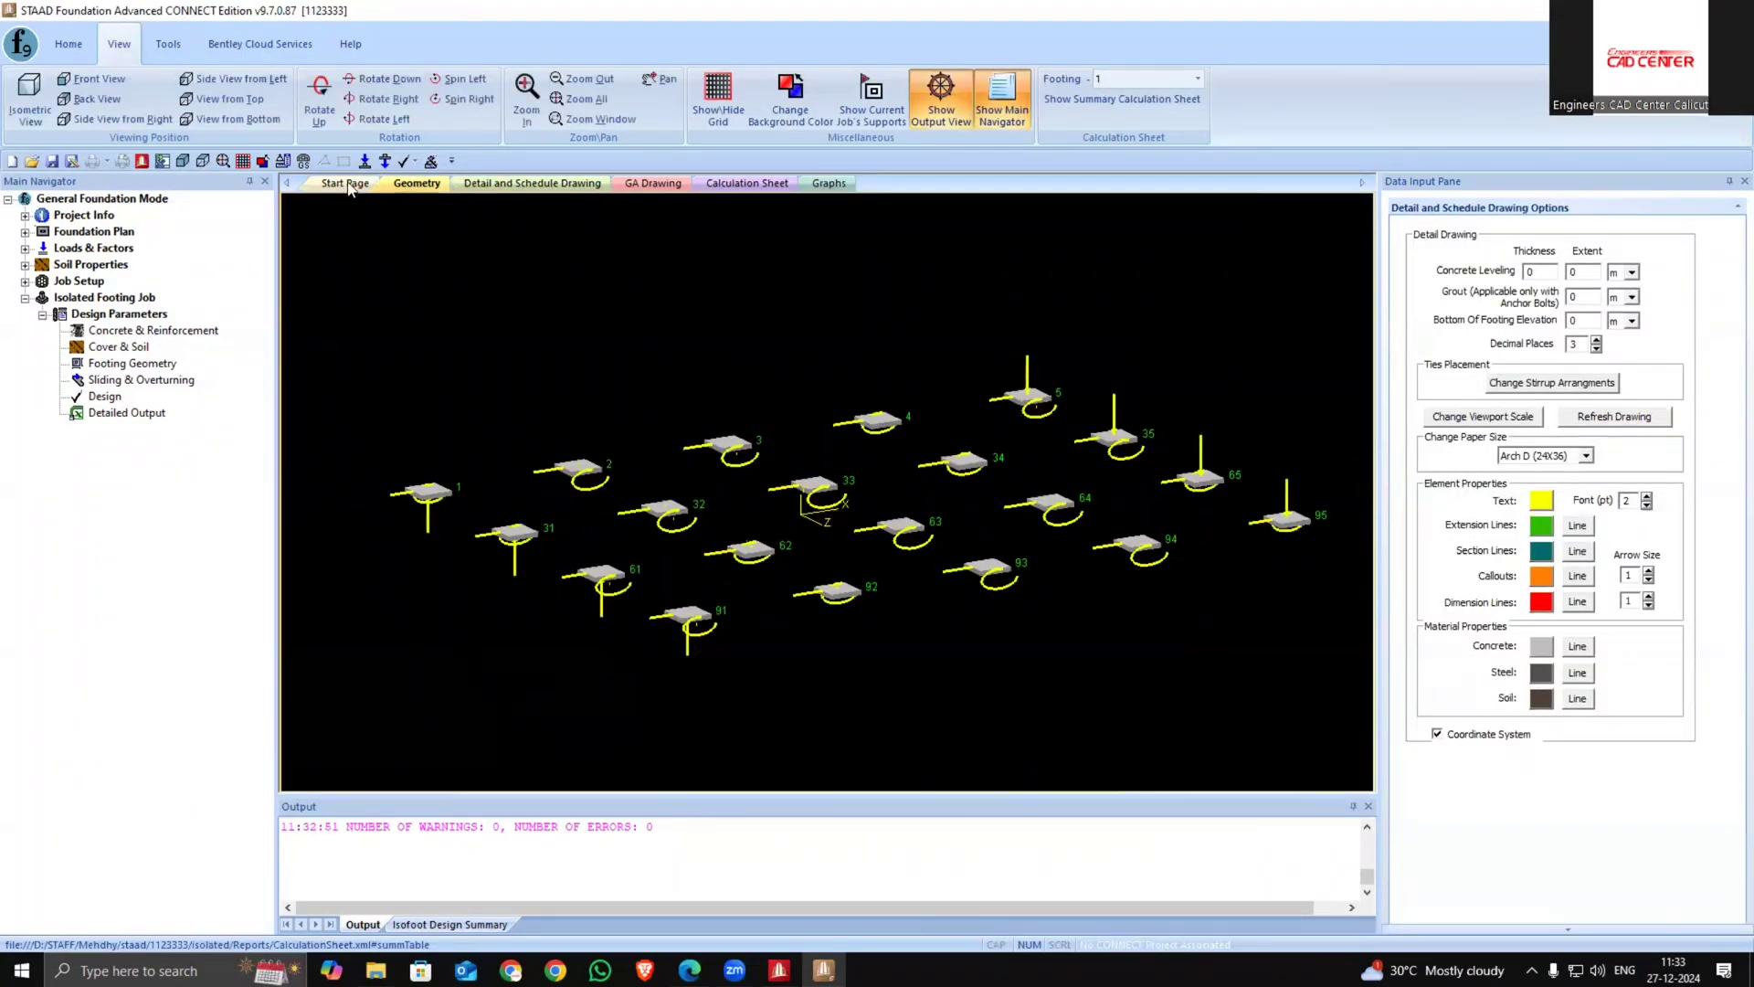
click(547, 184)
click(653, 183)
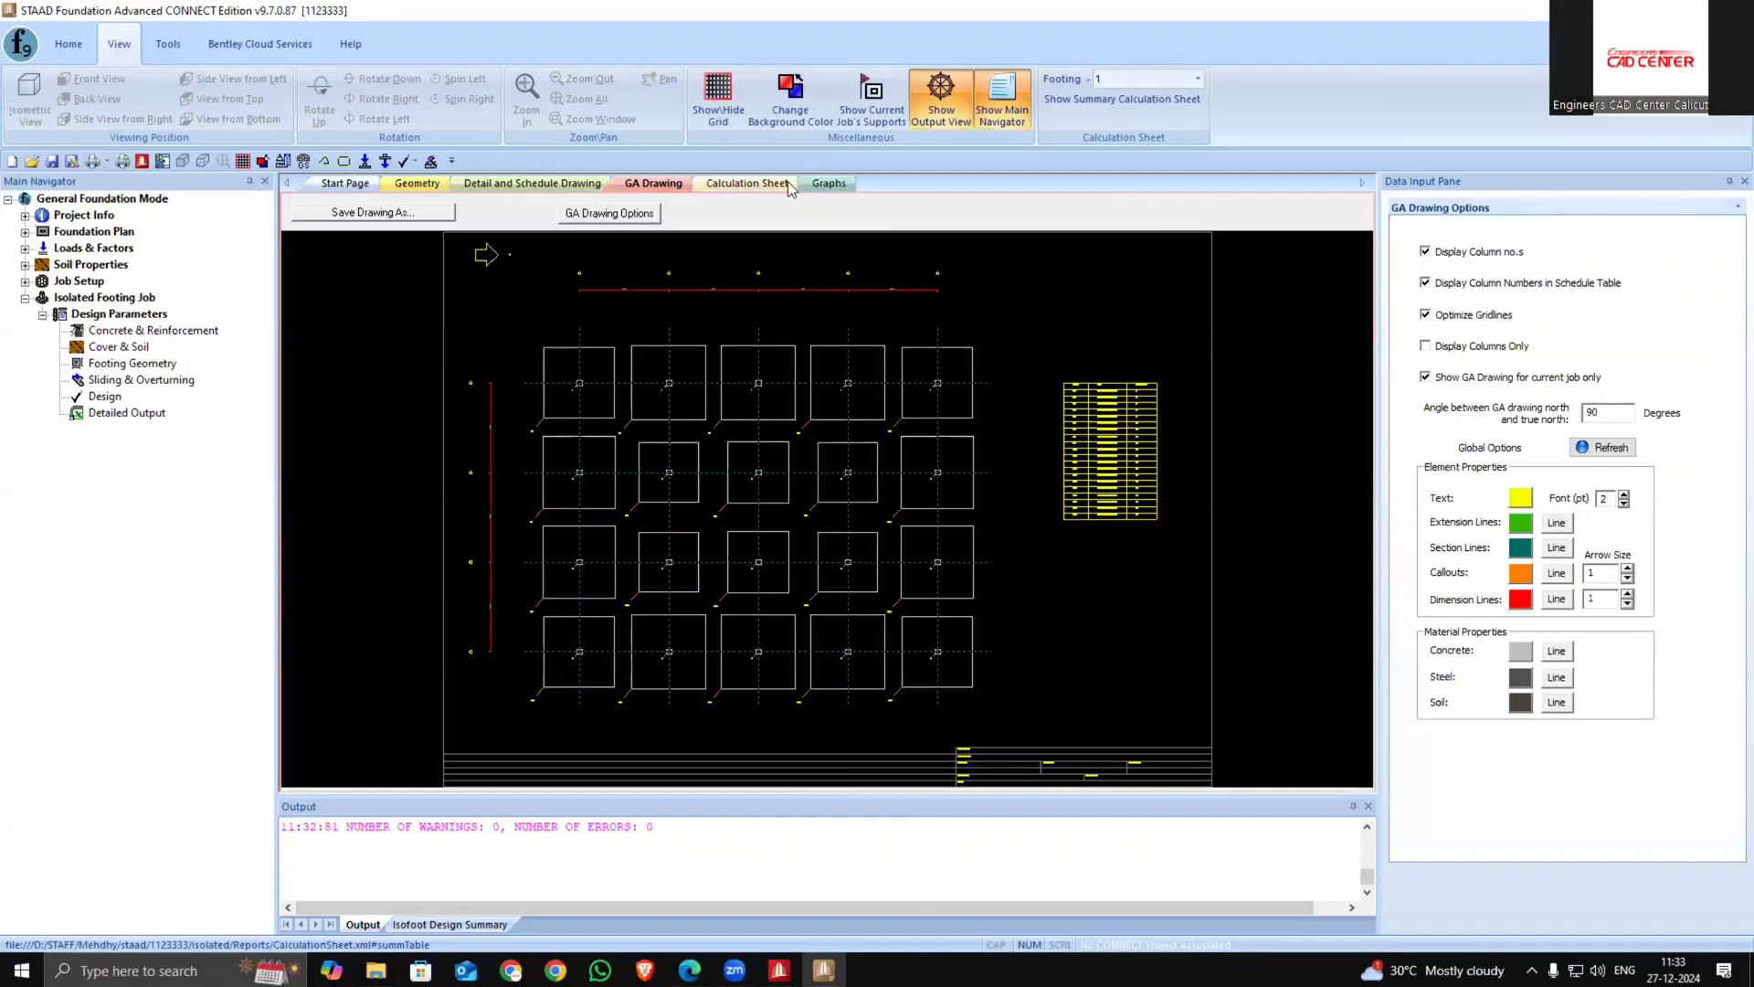
Review the isolated footing calculation sheet's summary, plan, input values and design calculations
click(776, 187)
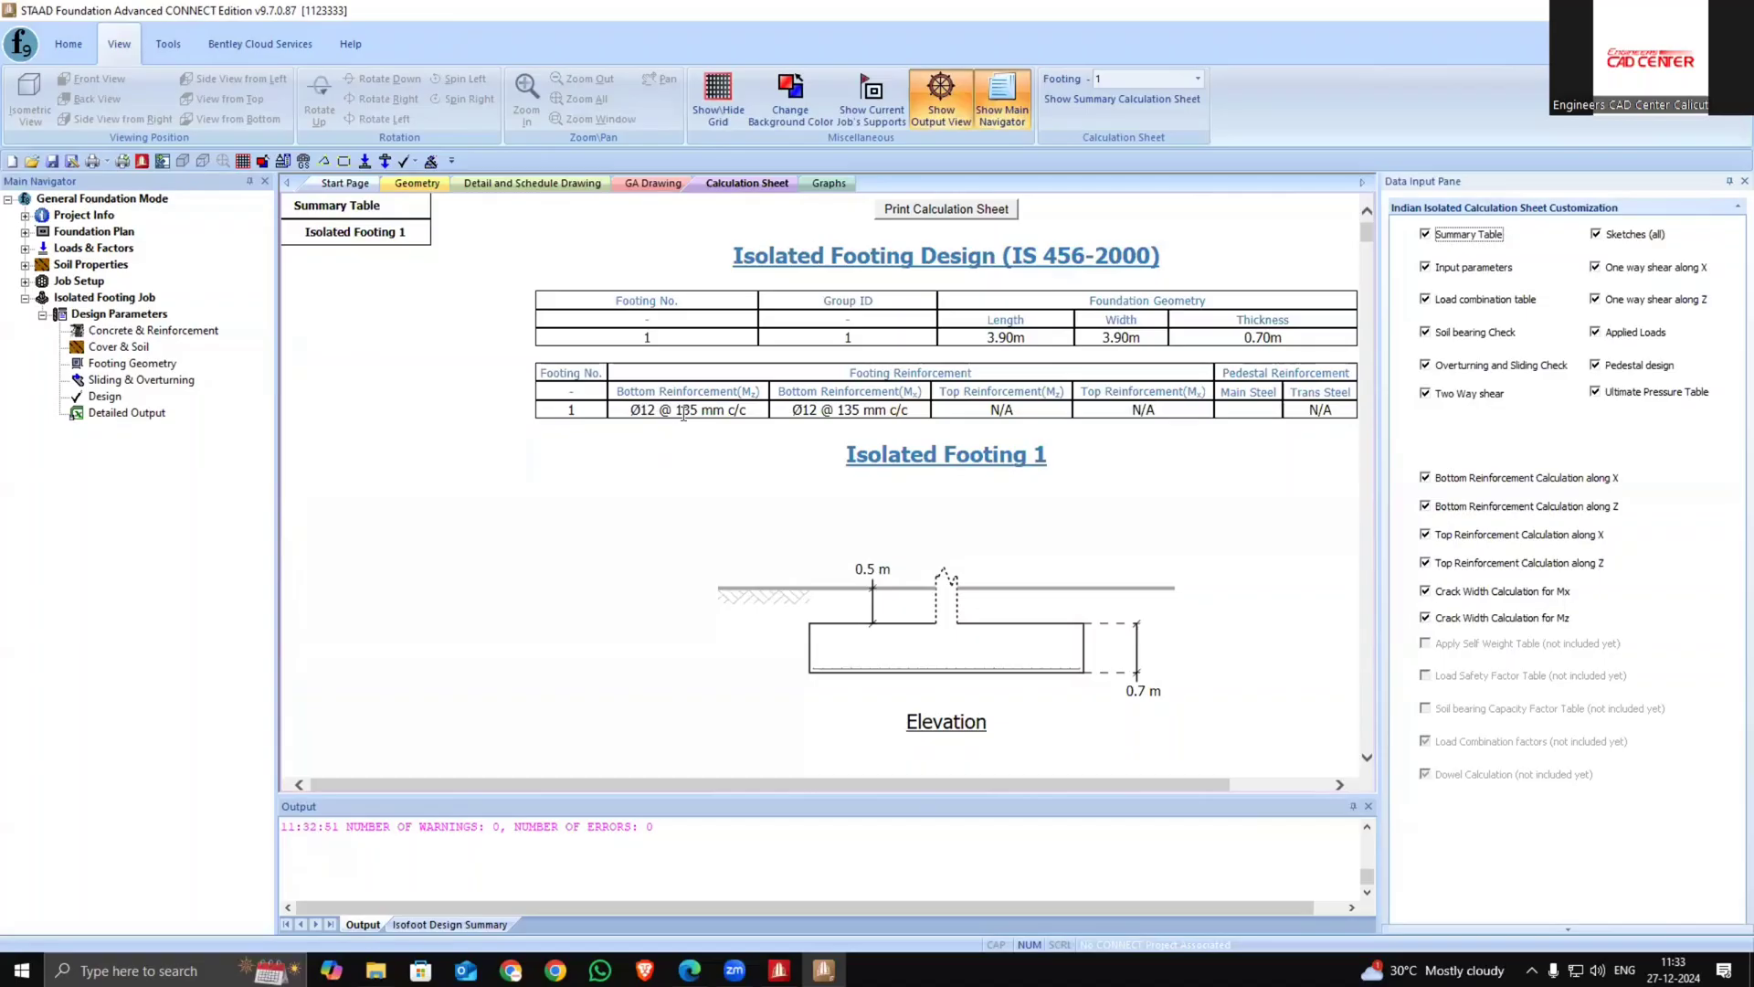
drag(797, 783, 895, 783)
scroll(872, 645, down, 4)
scroll(873, 645, down, 6)
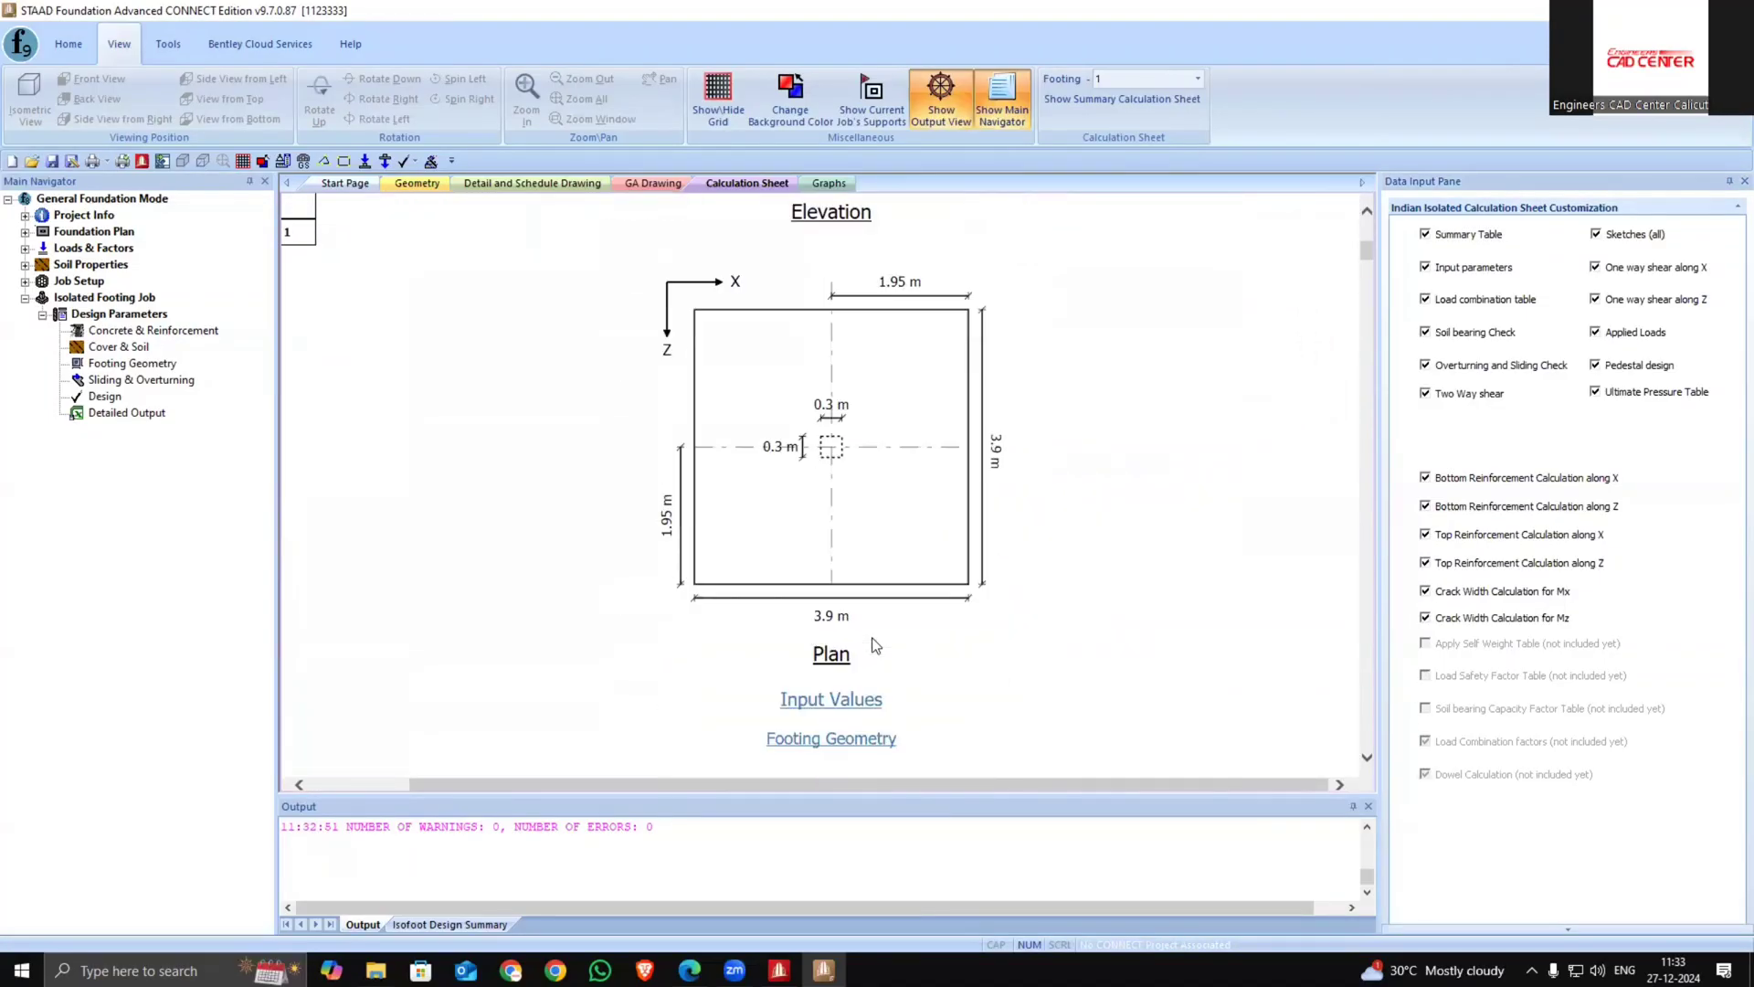
scroll(873, 651, down, 5)
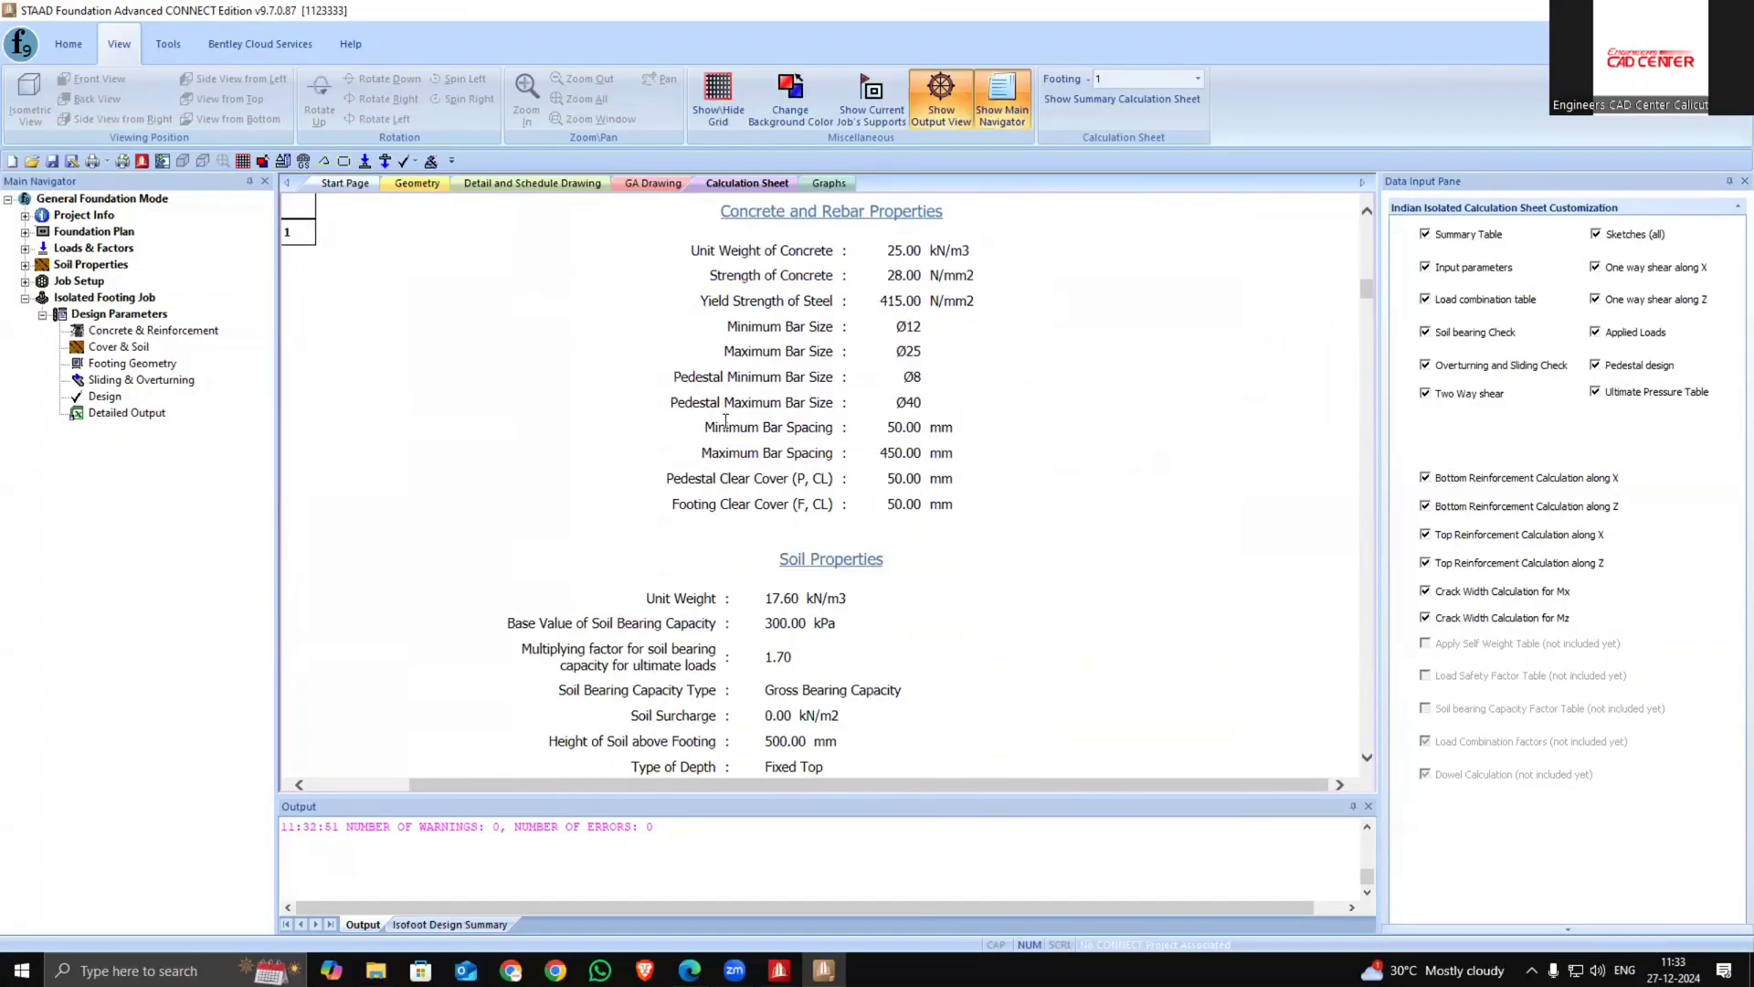
scroll(793, 563, down, 1)
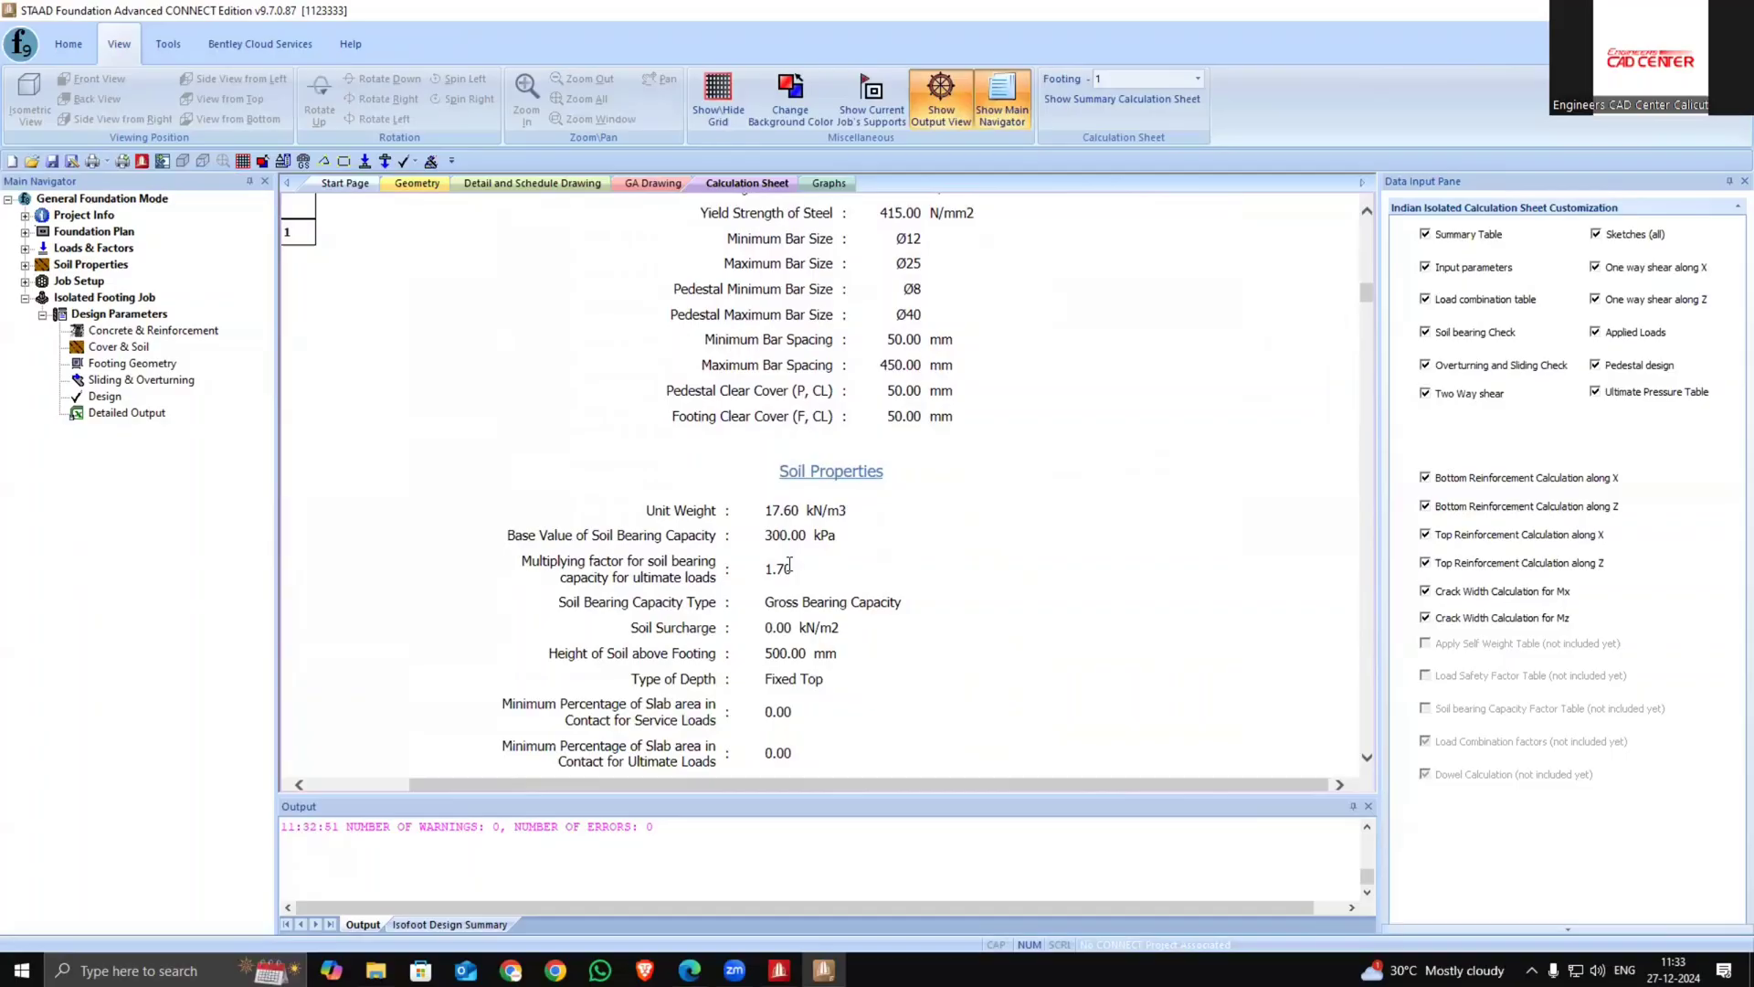
scroll(789, 564, down, 10)
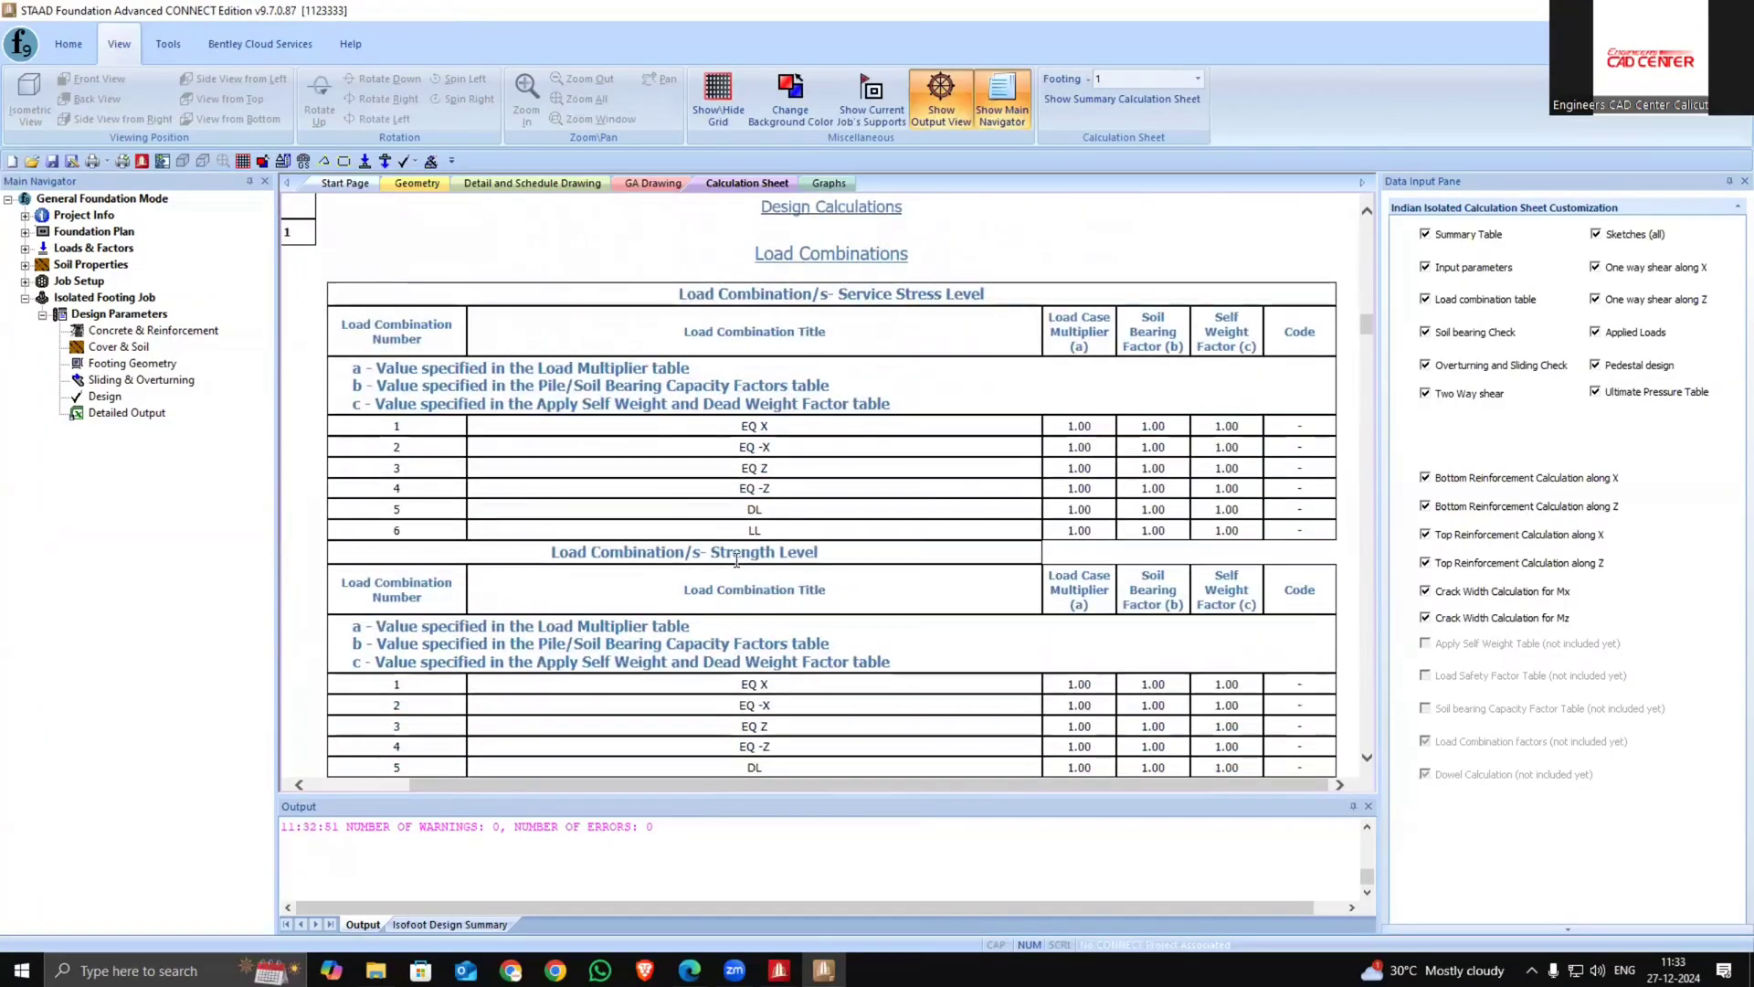
scroll(736, 560, down, 1)
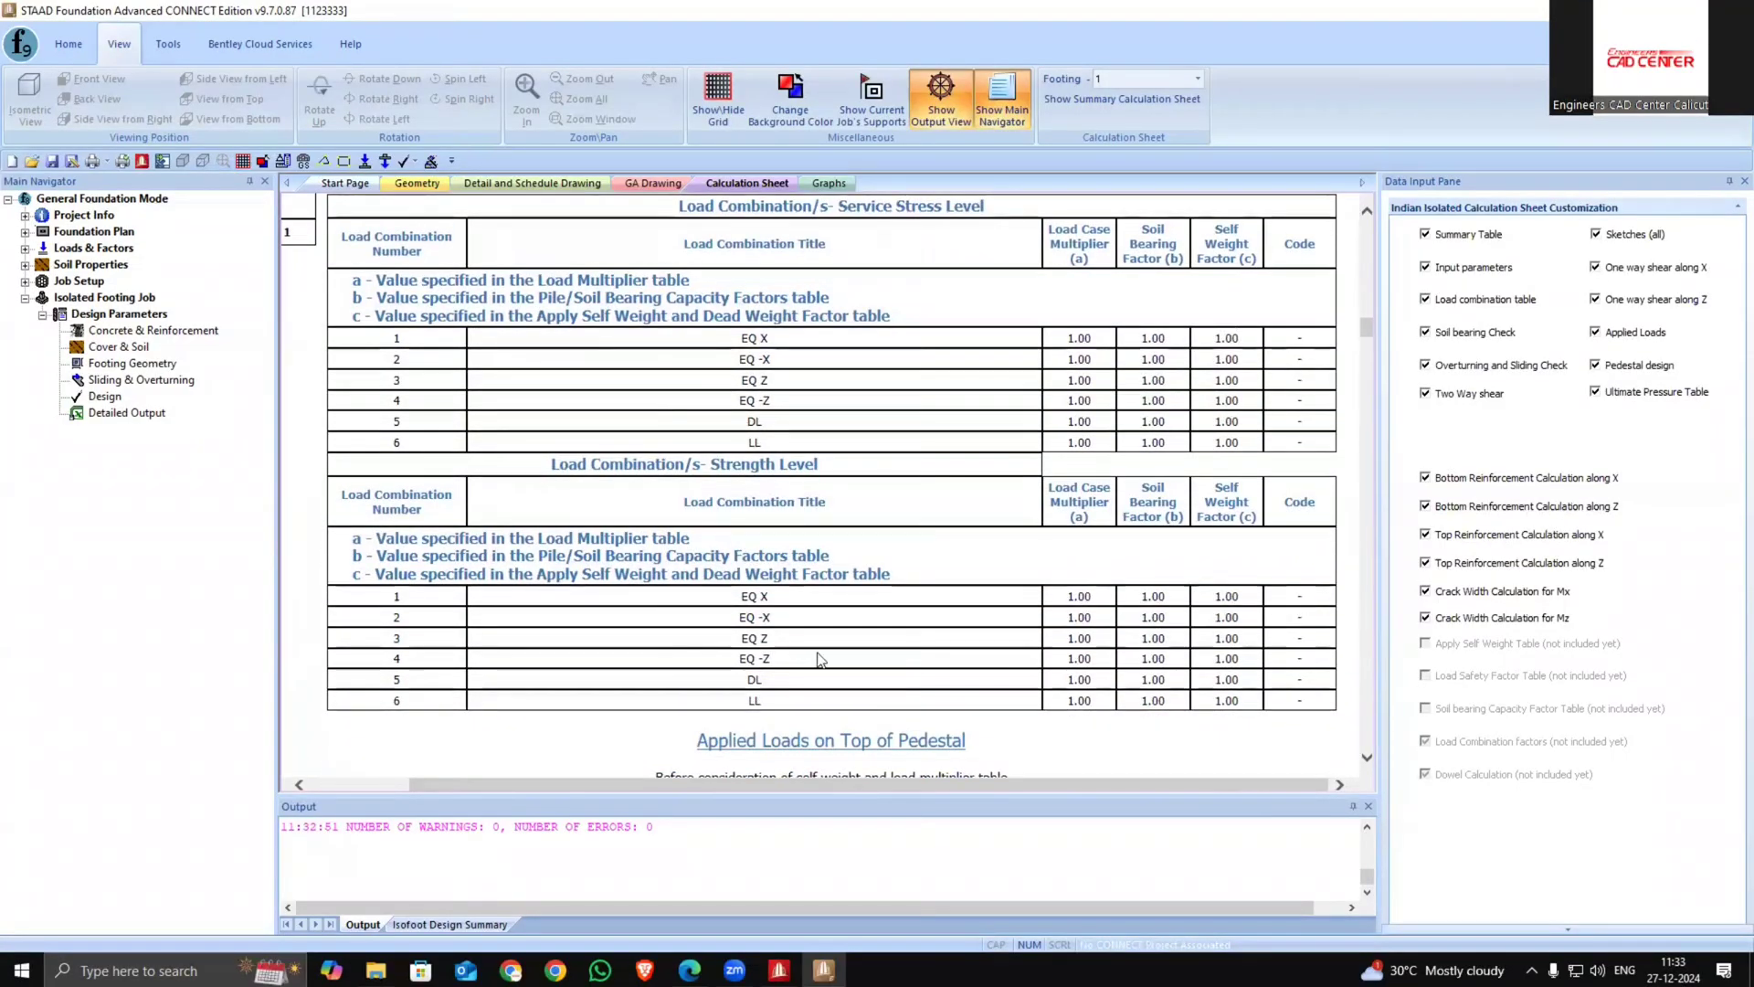
scroll(820, 658, down, 15)
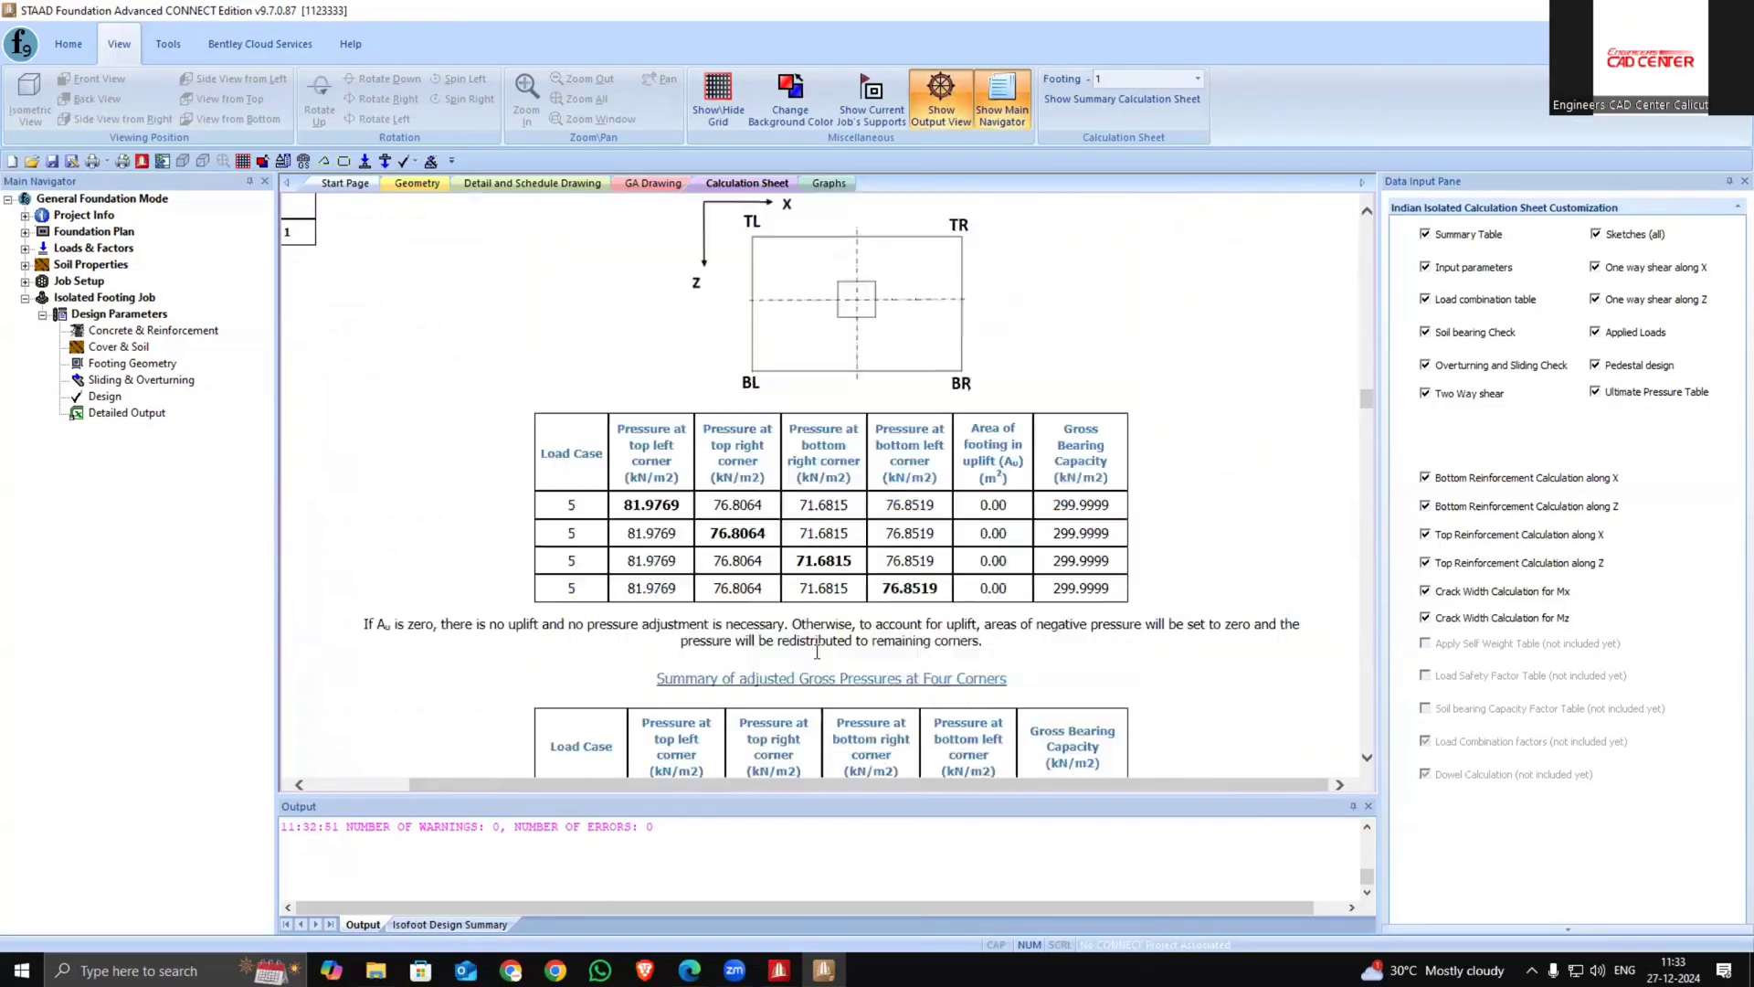
scroll(817, 651, up, 20)
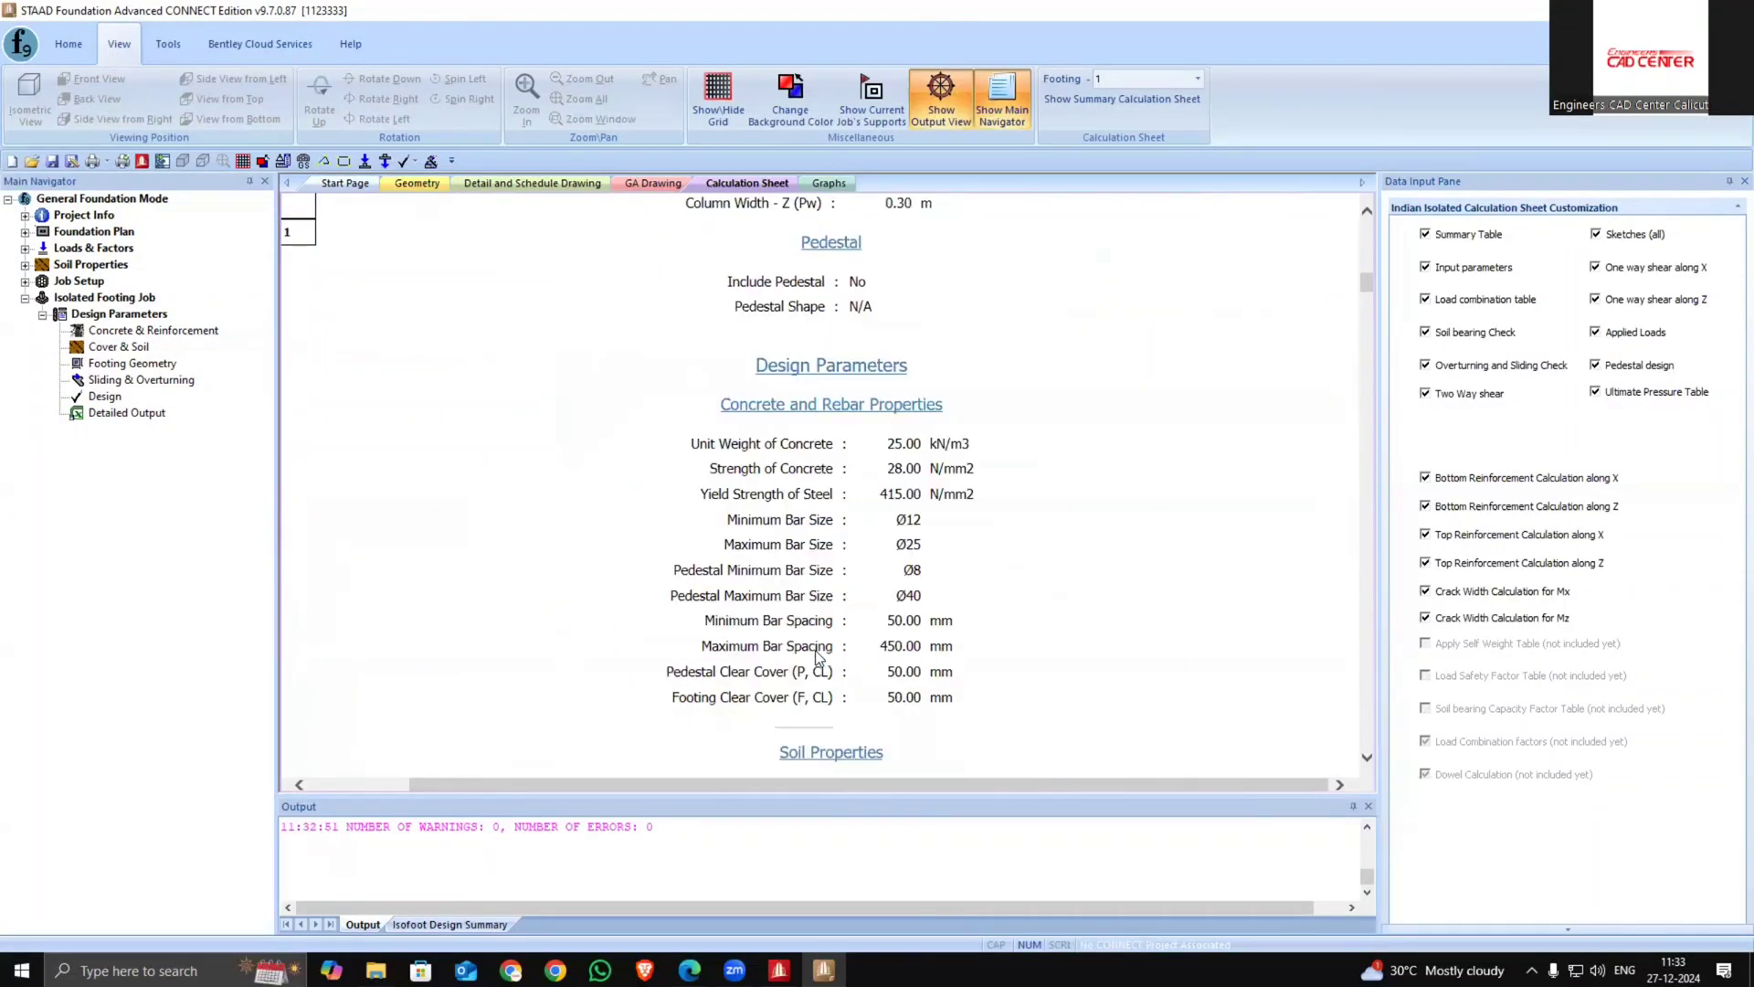
scroll(815, 656, up, 5)
Show the calculation sheet for footing 2
click(417, 183)
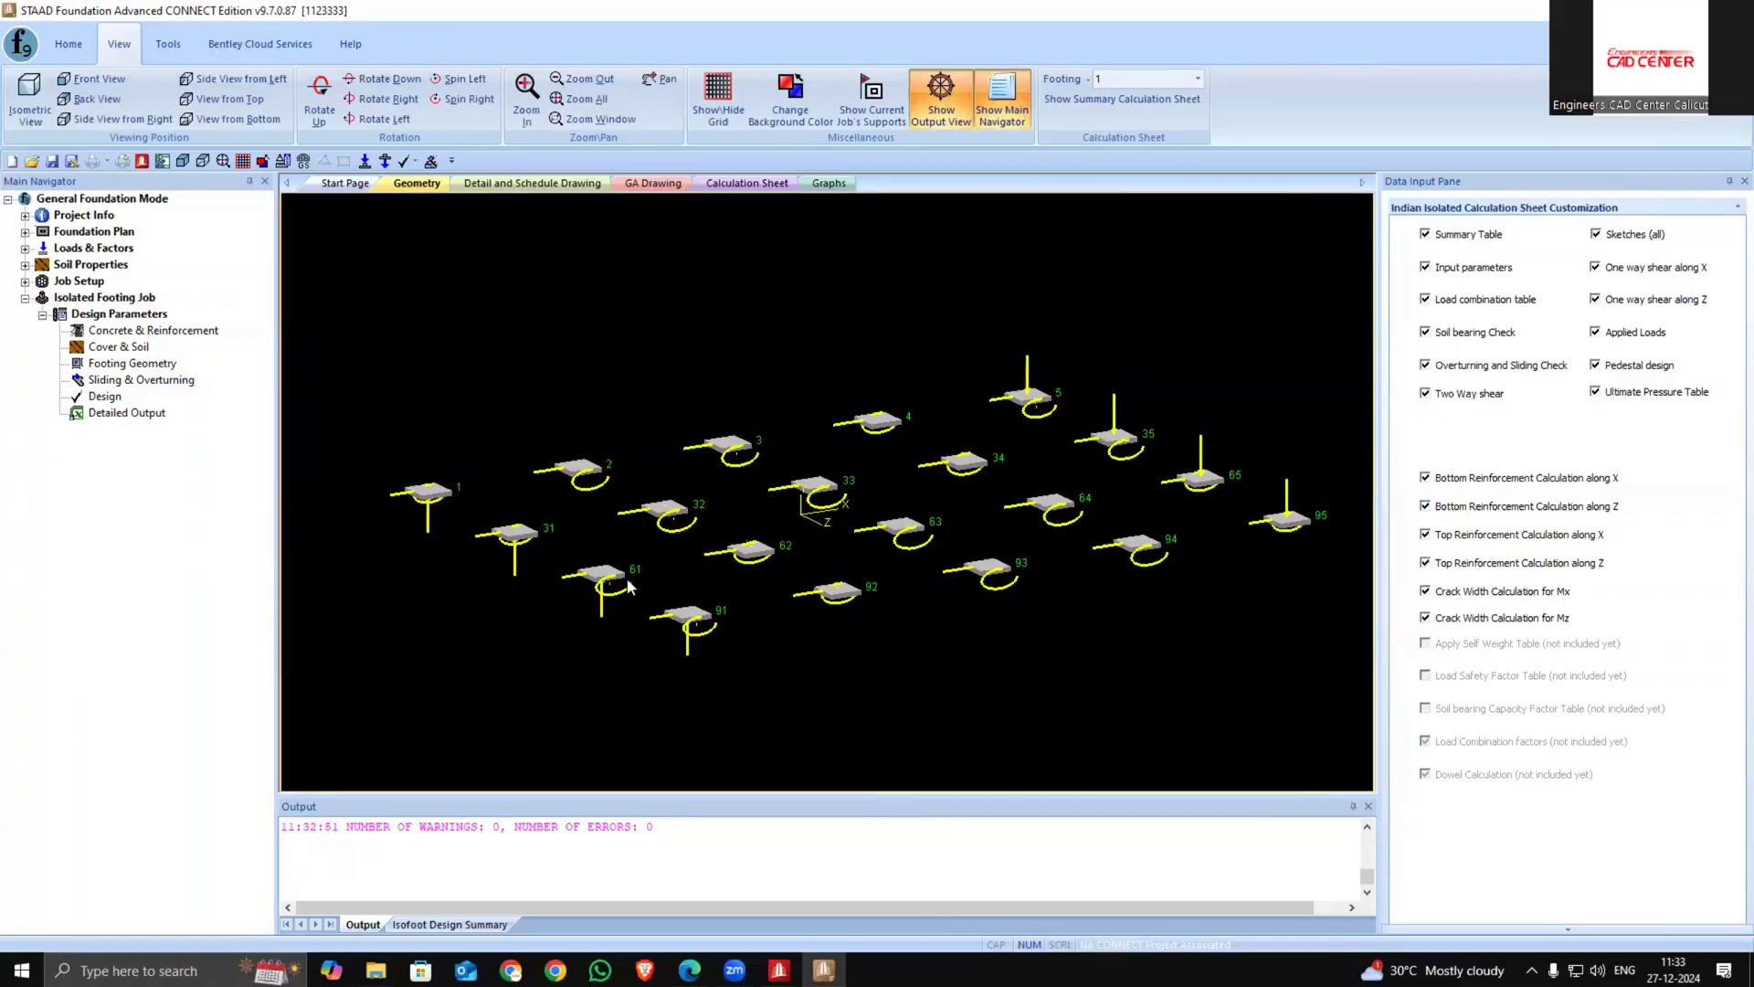
mouse_move(628, 586)
scroll(607, 444, down, 2)
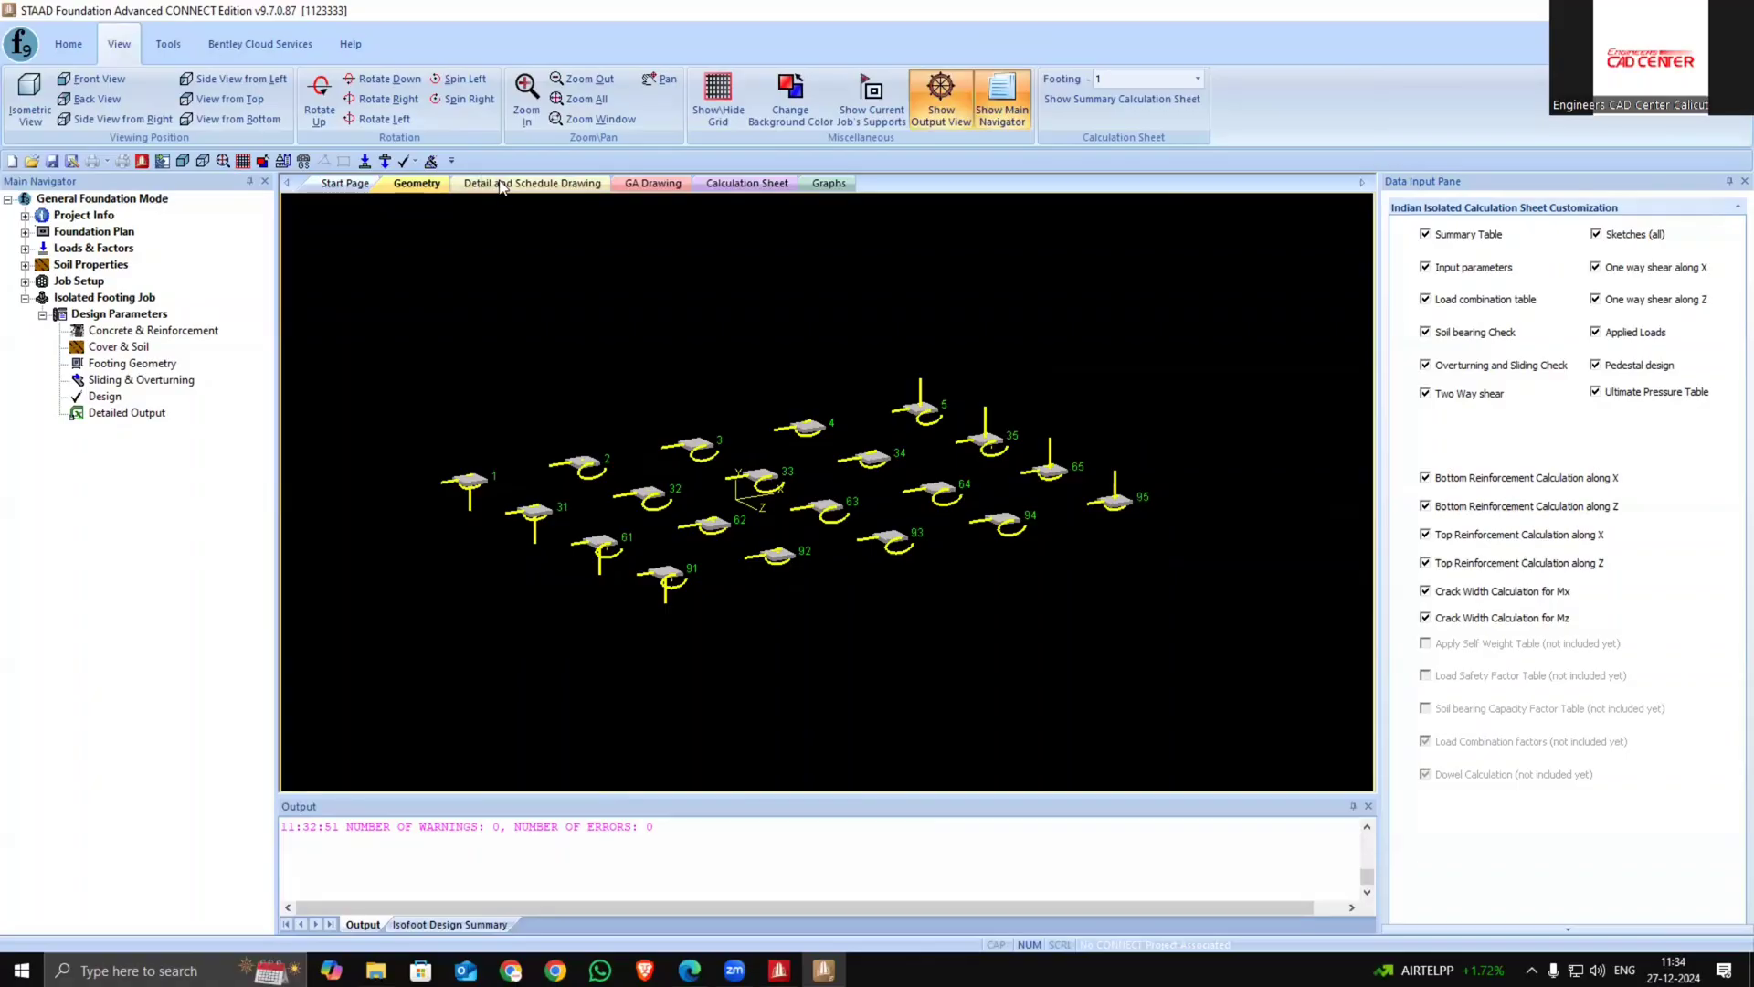
click(774, 184)
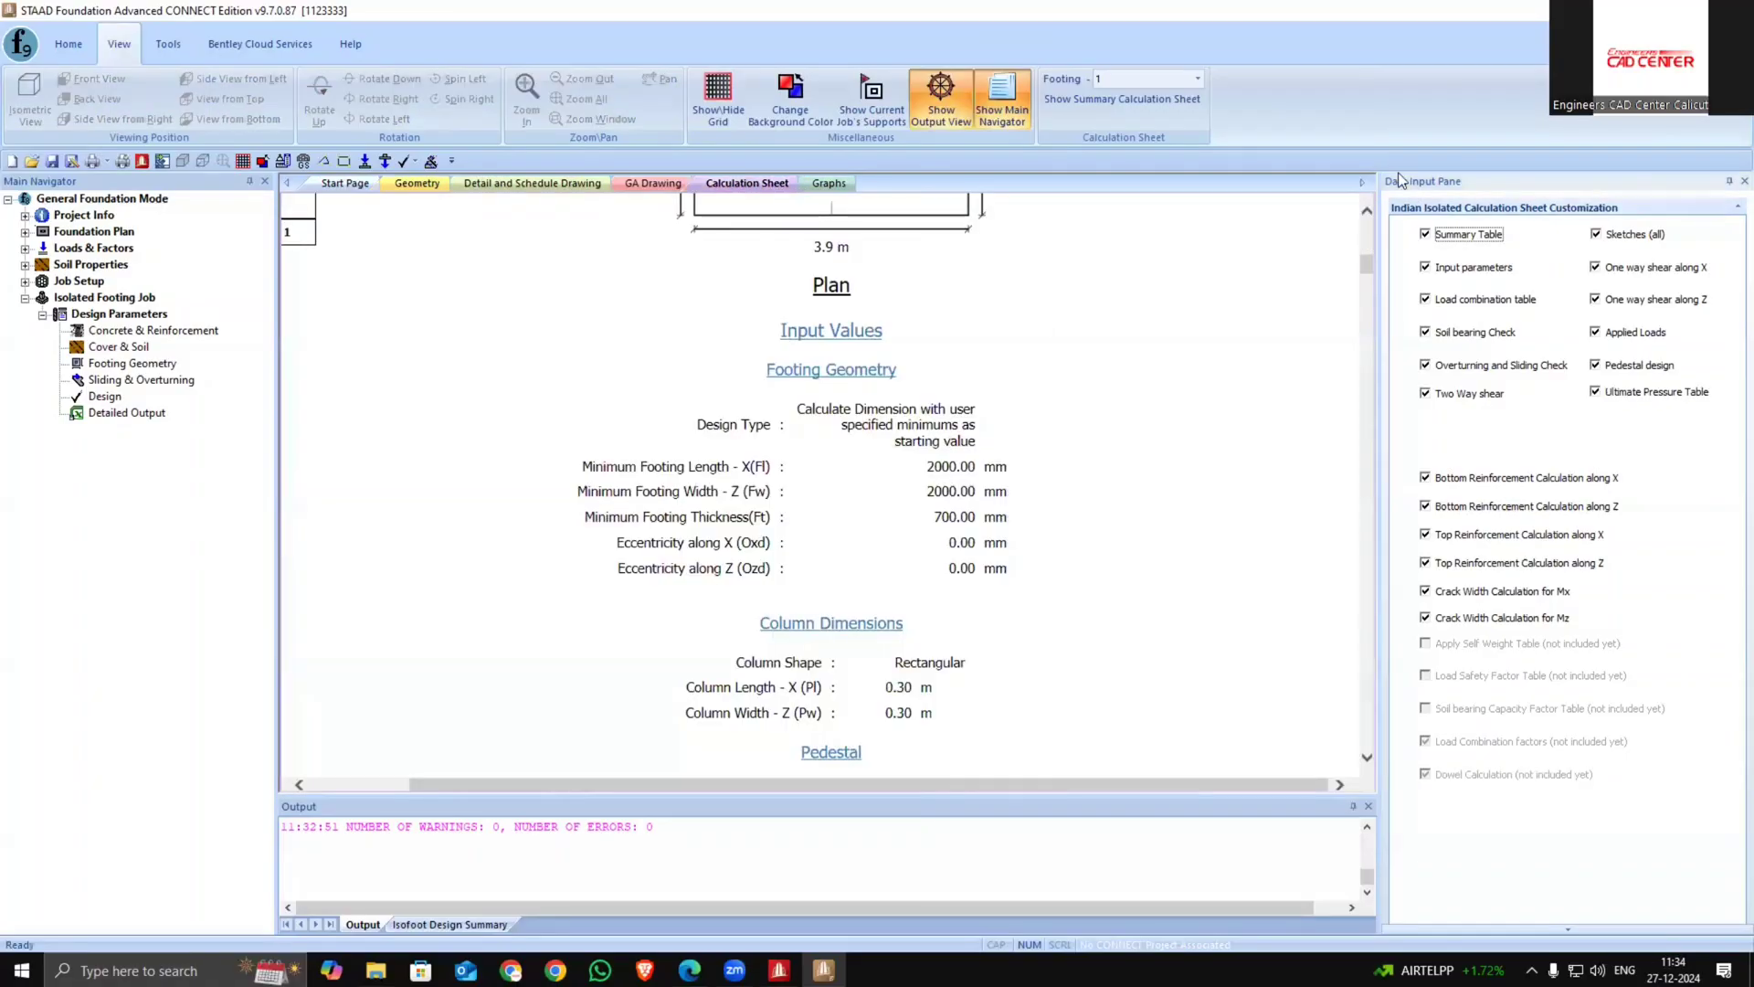
click(1197, 78)
click(1149, 125)
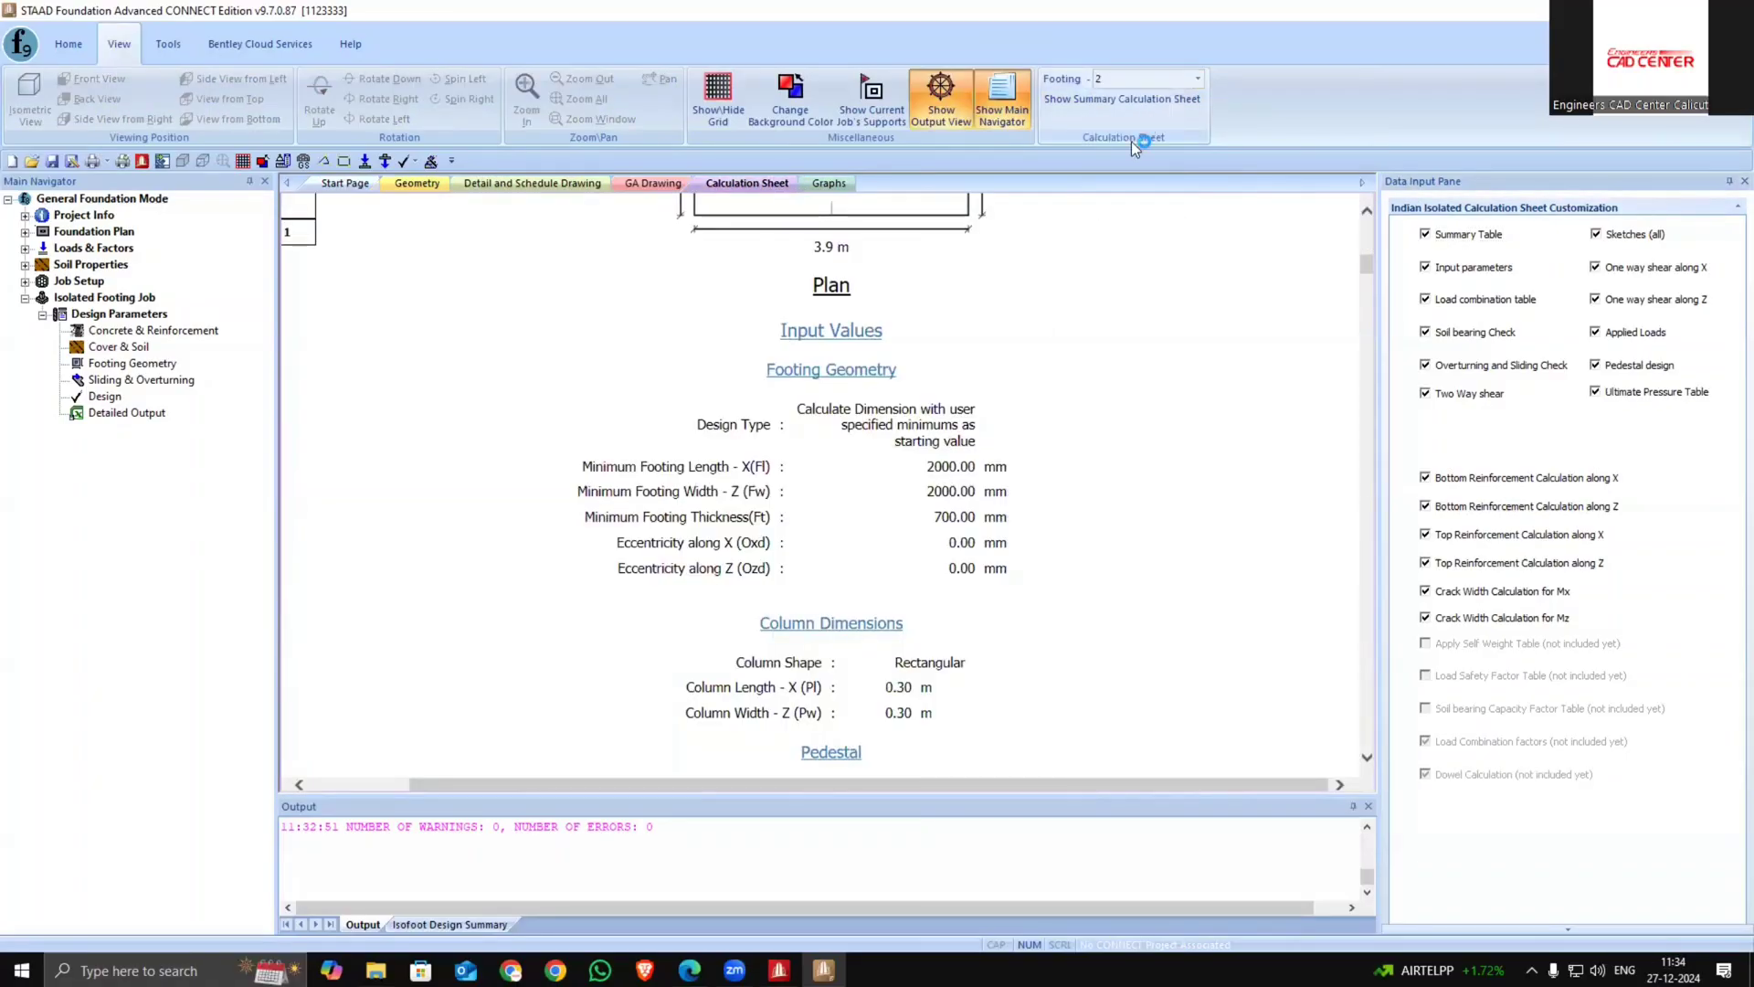
Show the calculation sheet for footing 31
scroll(789, 551, down, 15)
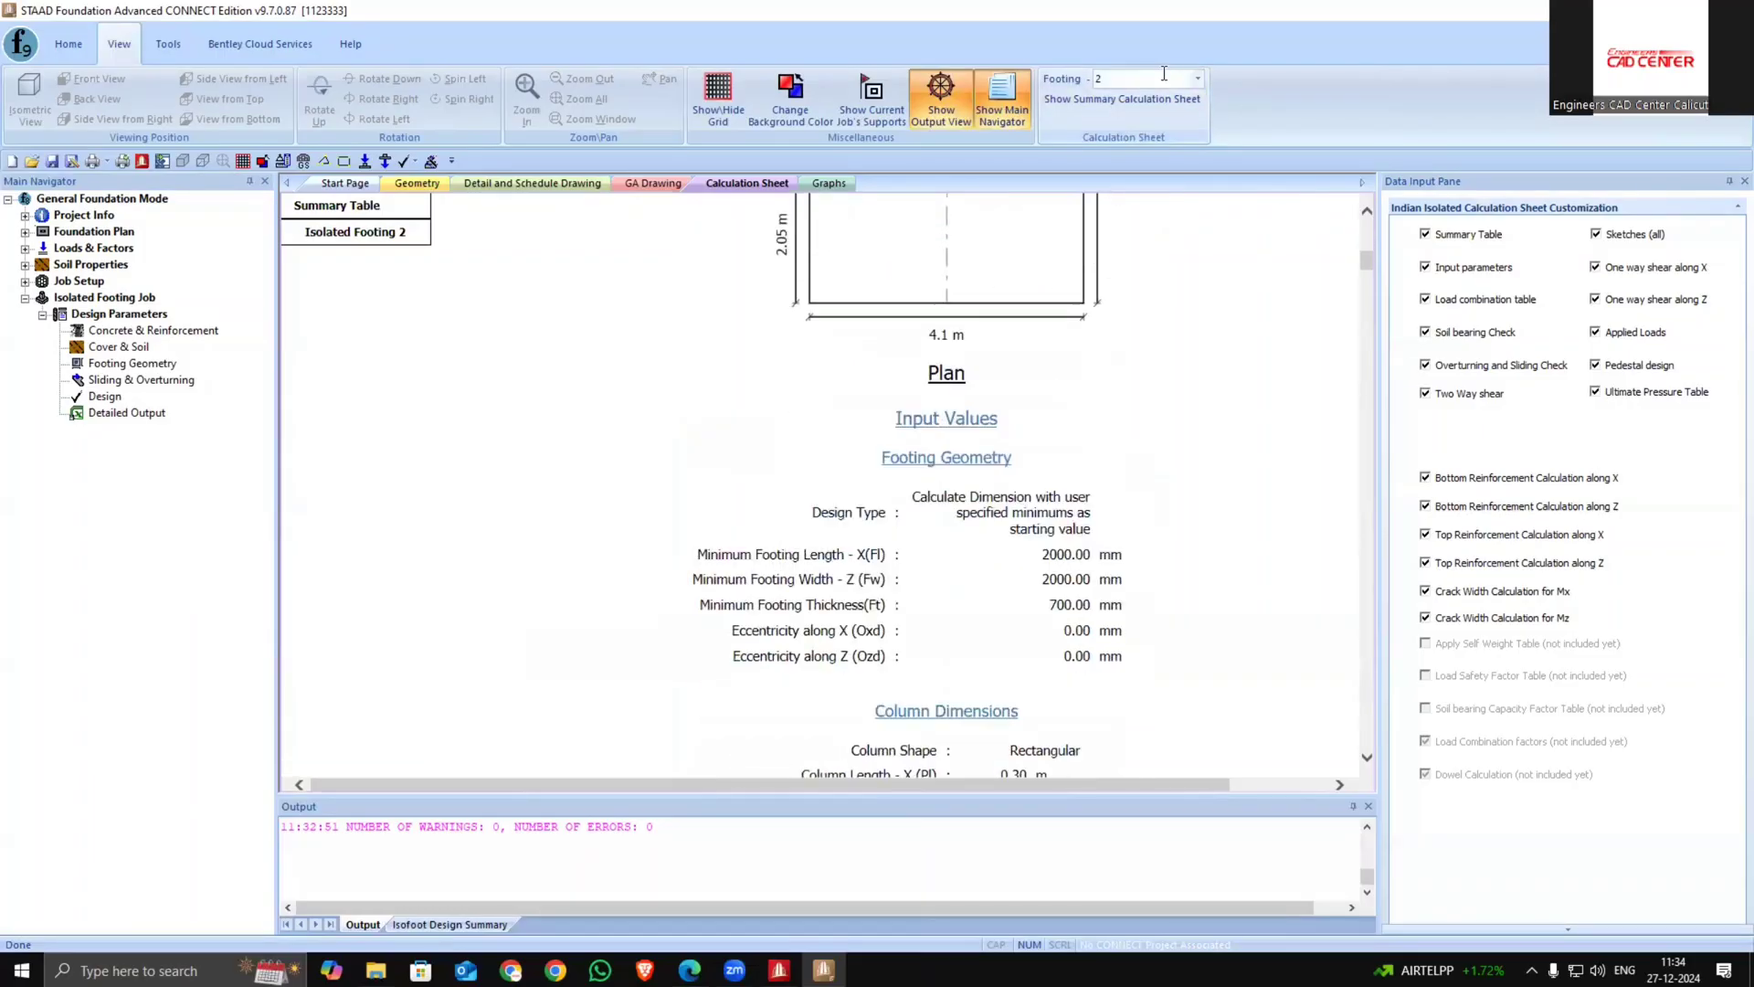
click(1198, 79)
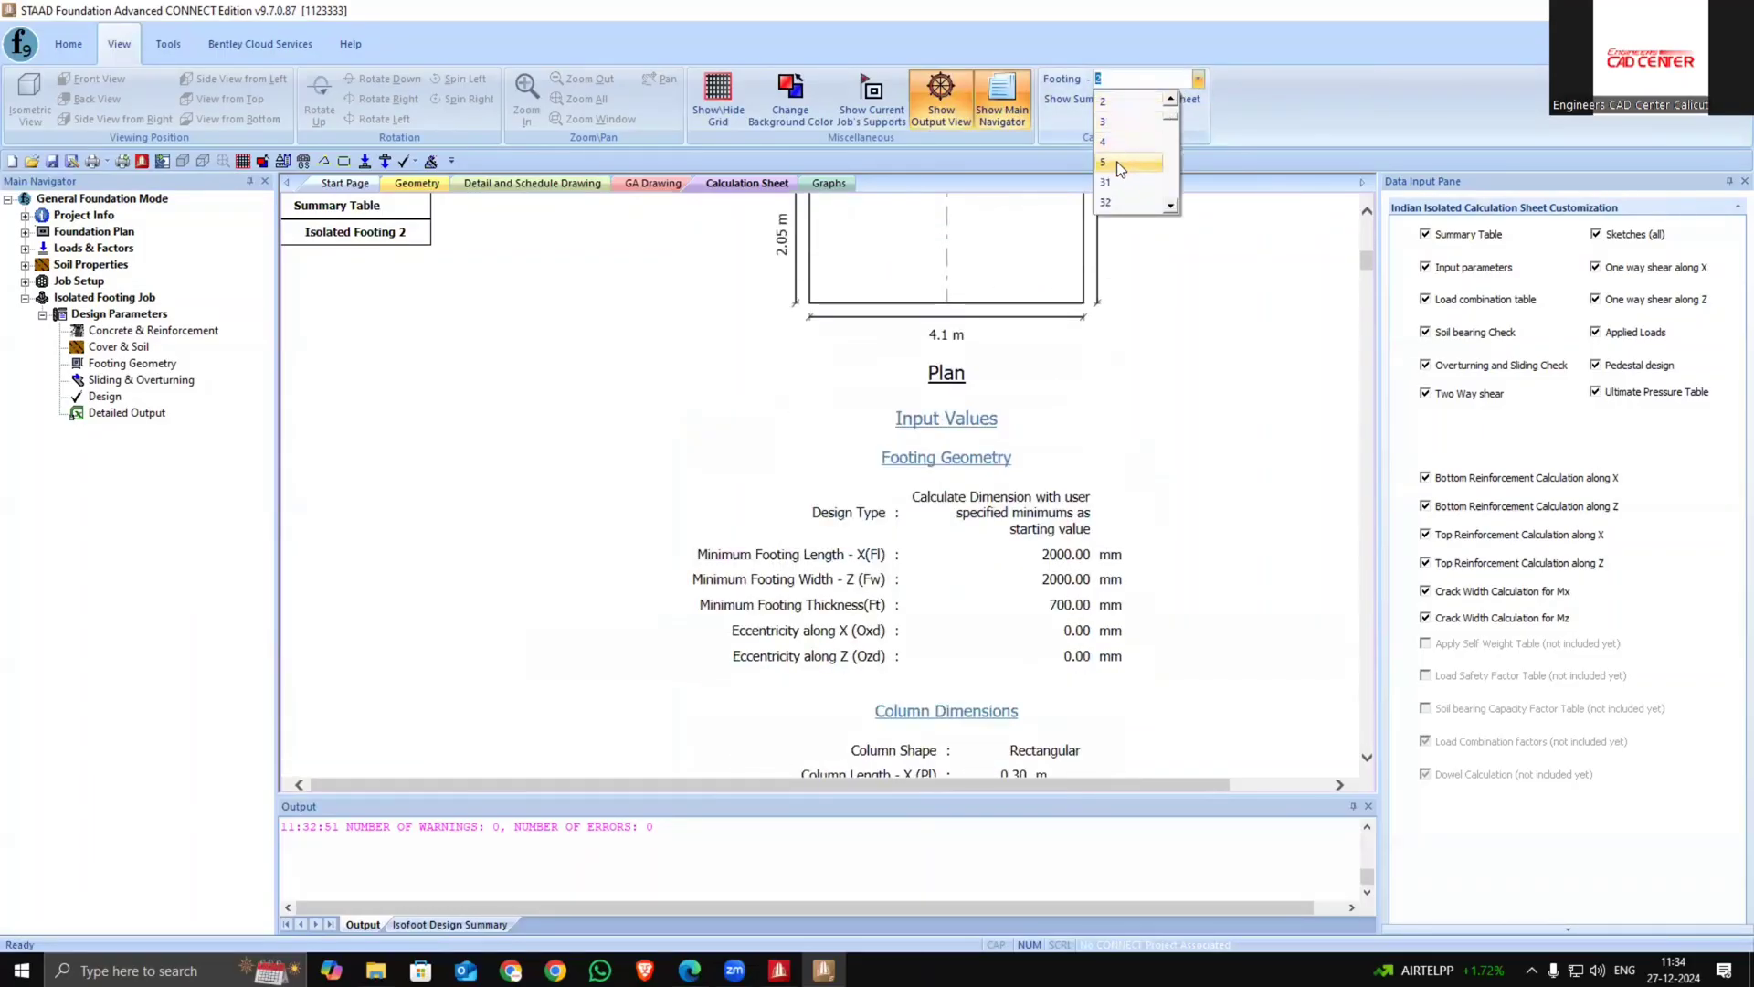
click(1122, 182)
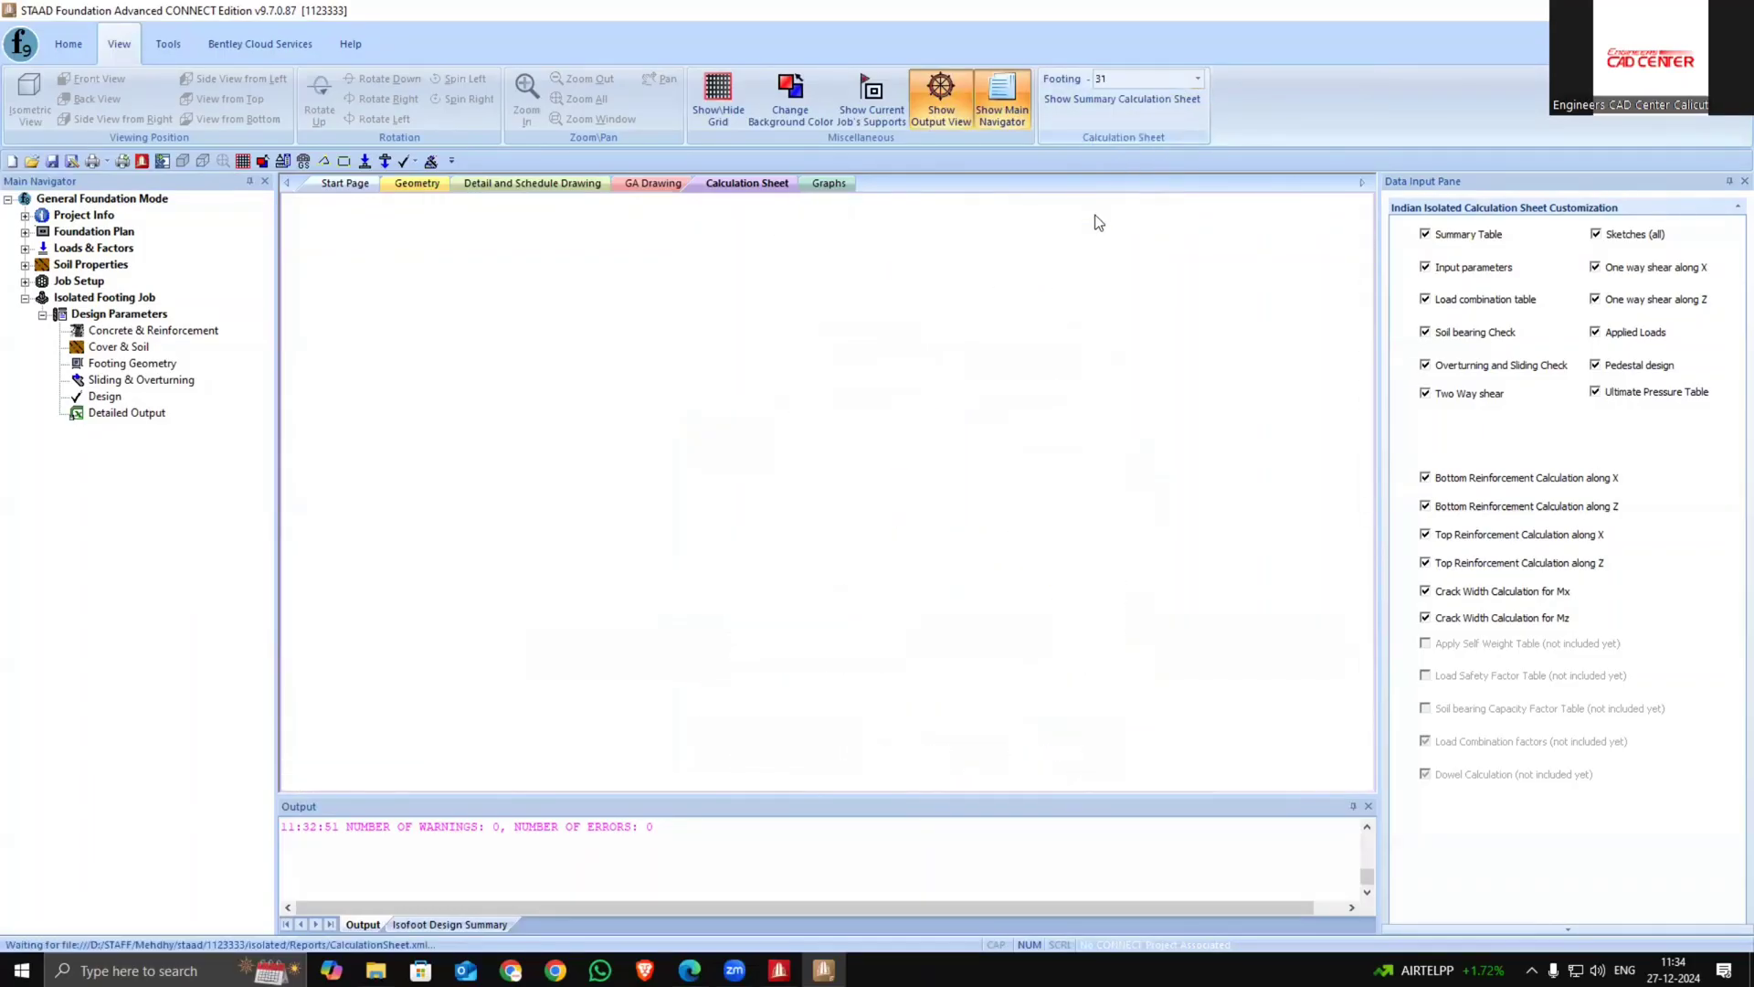
Examine the footing model in the geometry view
click(418, 183)
scroll(614, 573, up, 1)
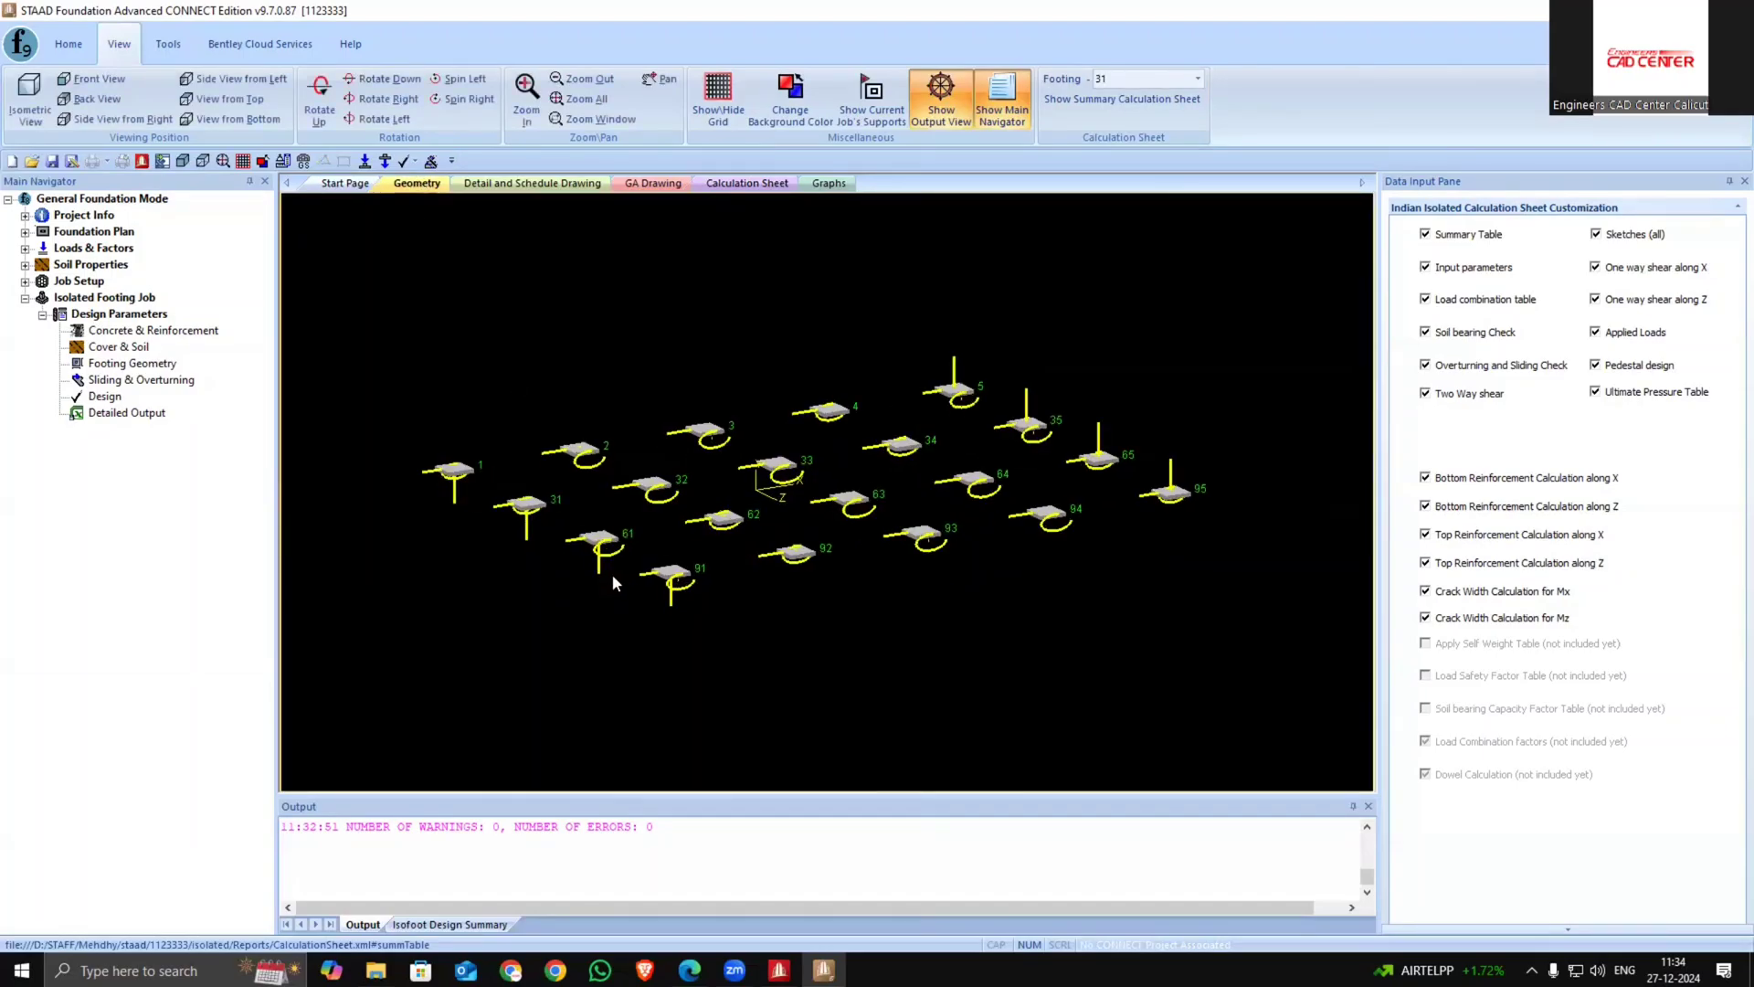
scroll(468, 521, up, 1)
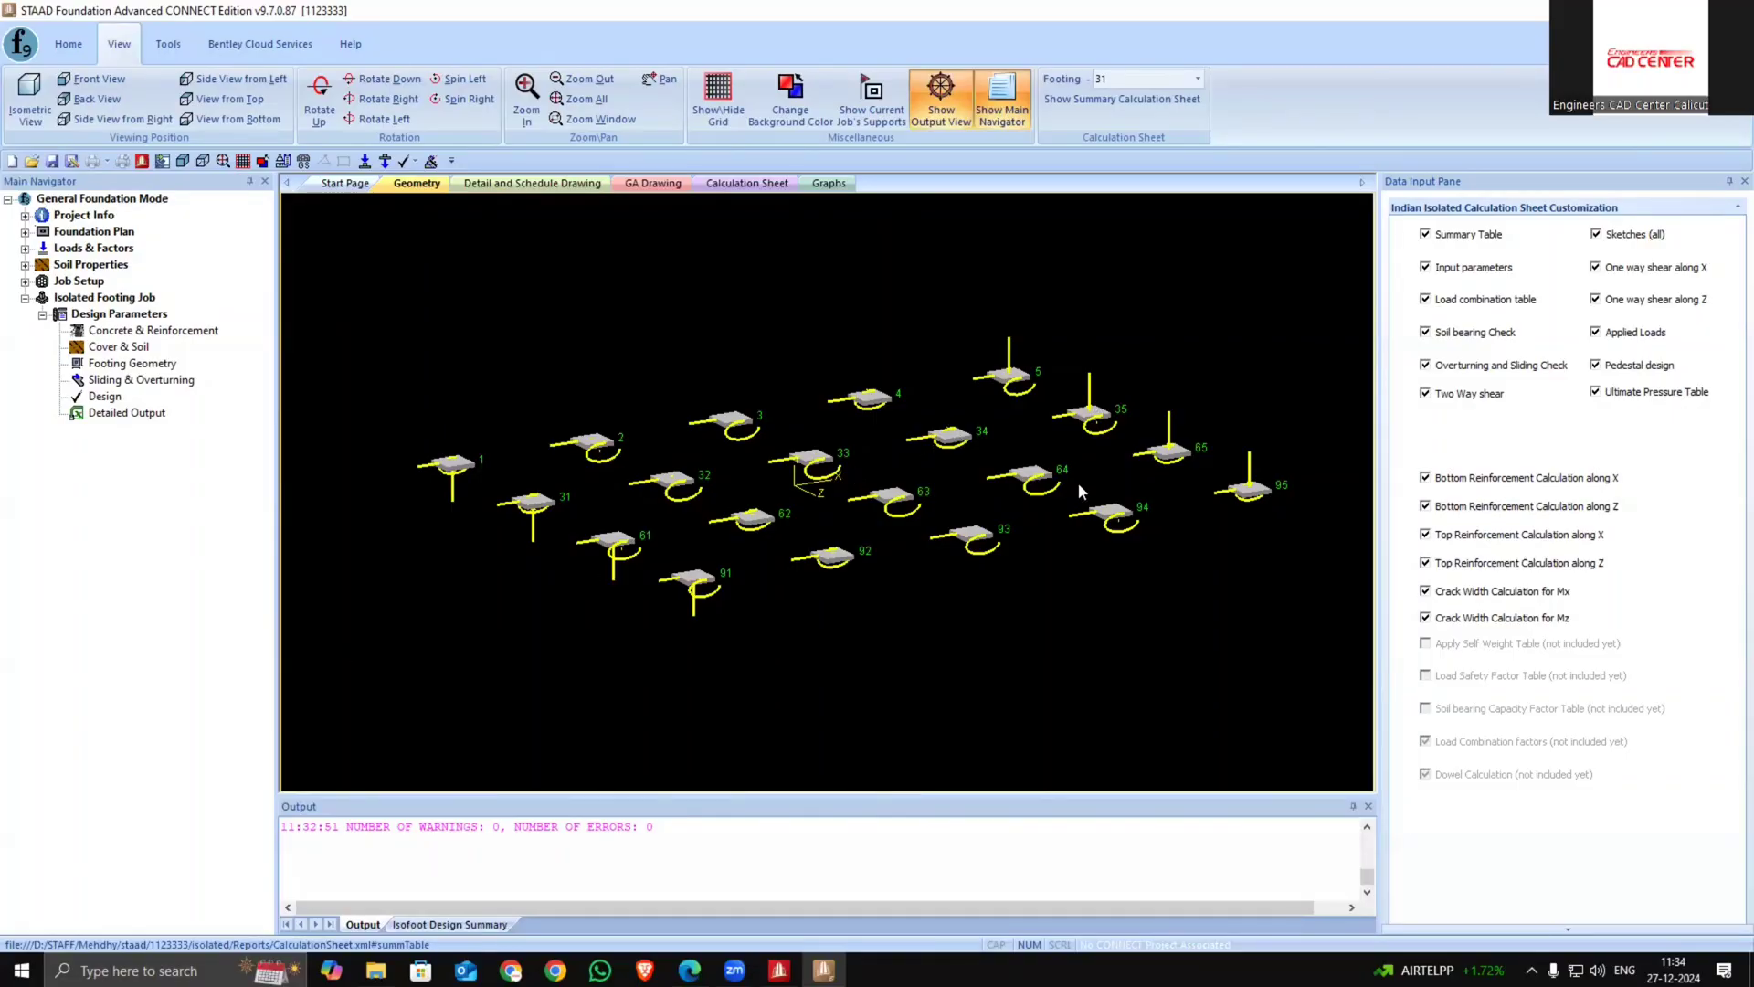
Show the calculation sheet for footing 94
click(747, 182)
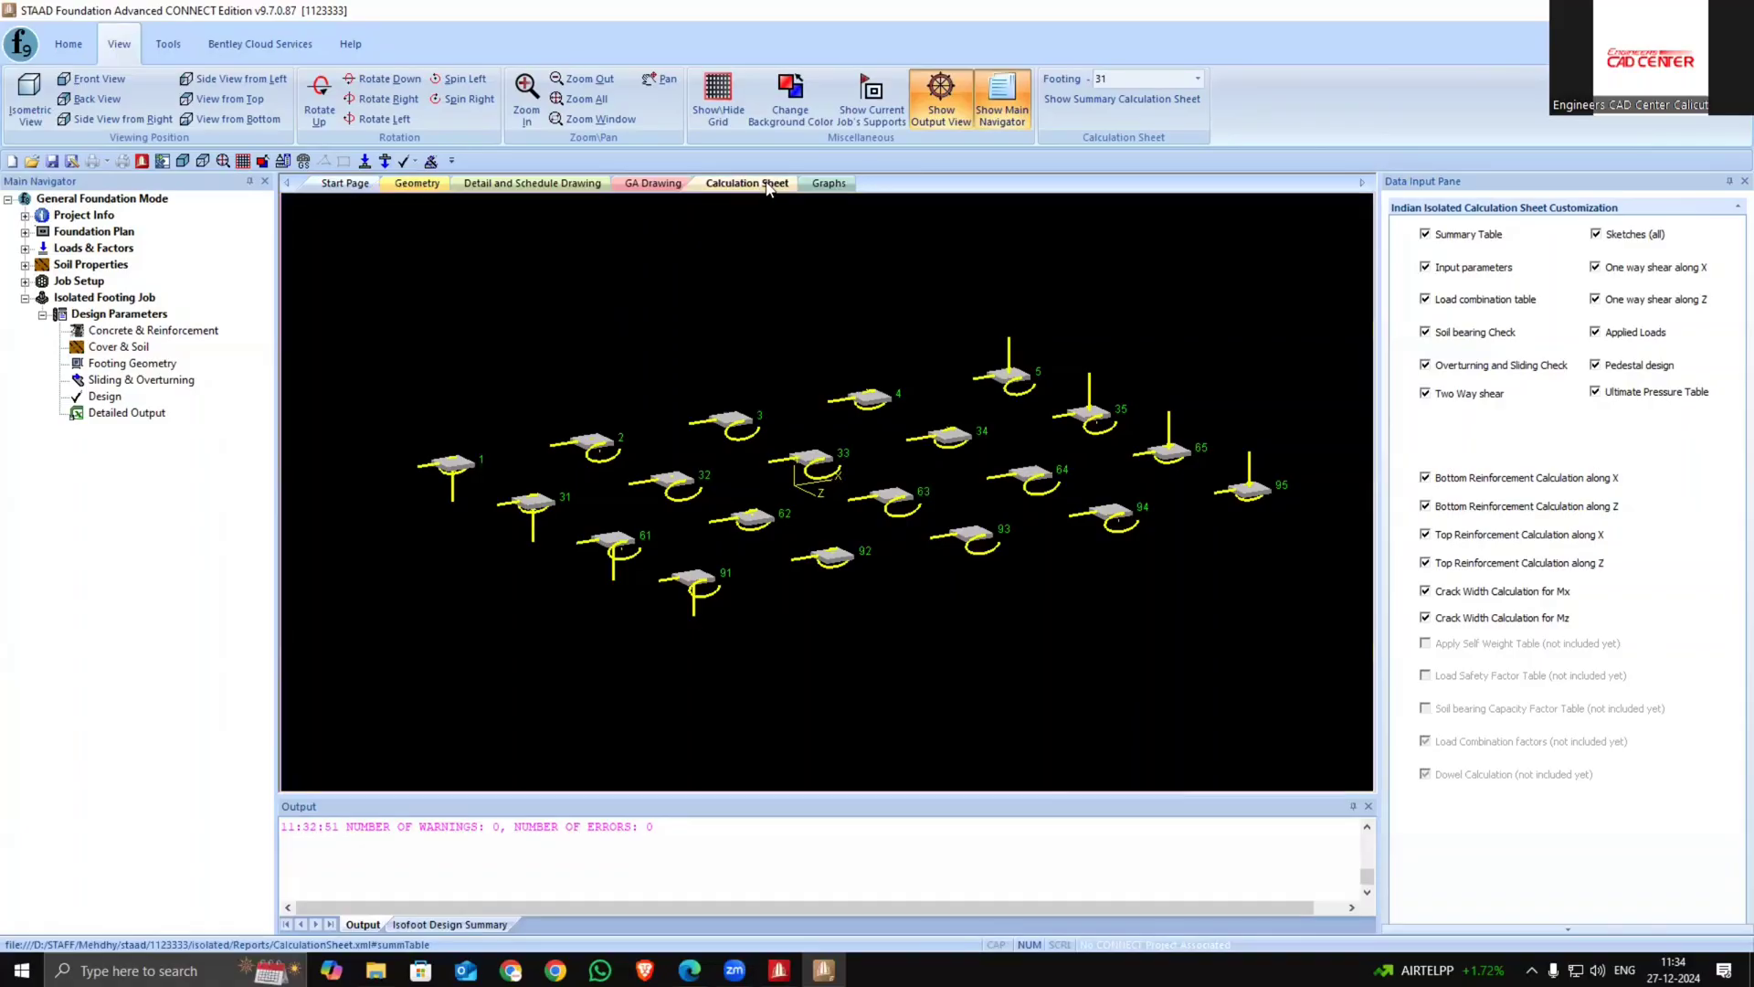
click(1198, 79)
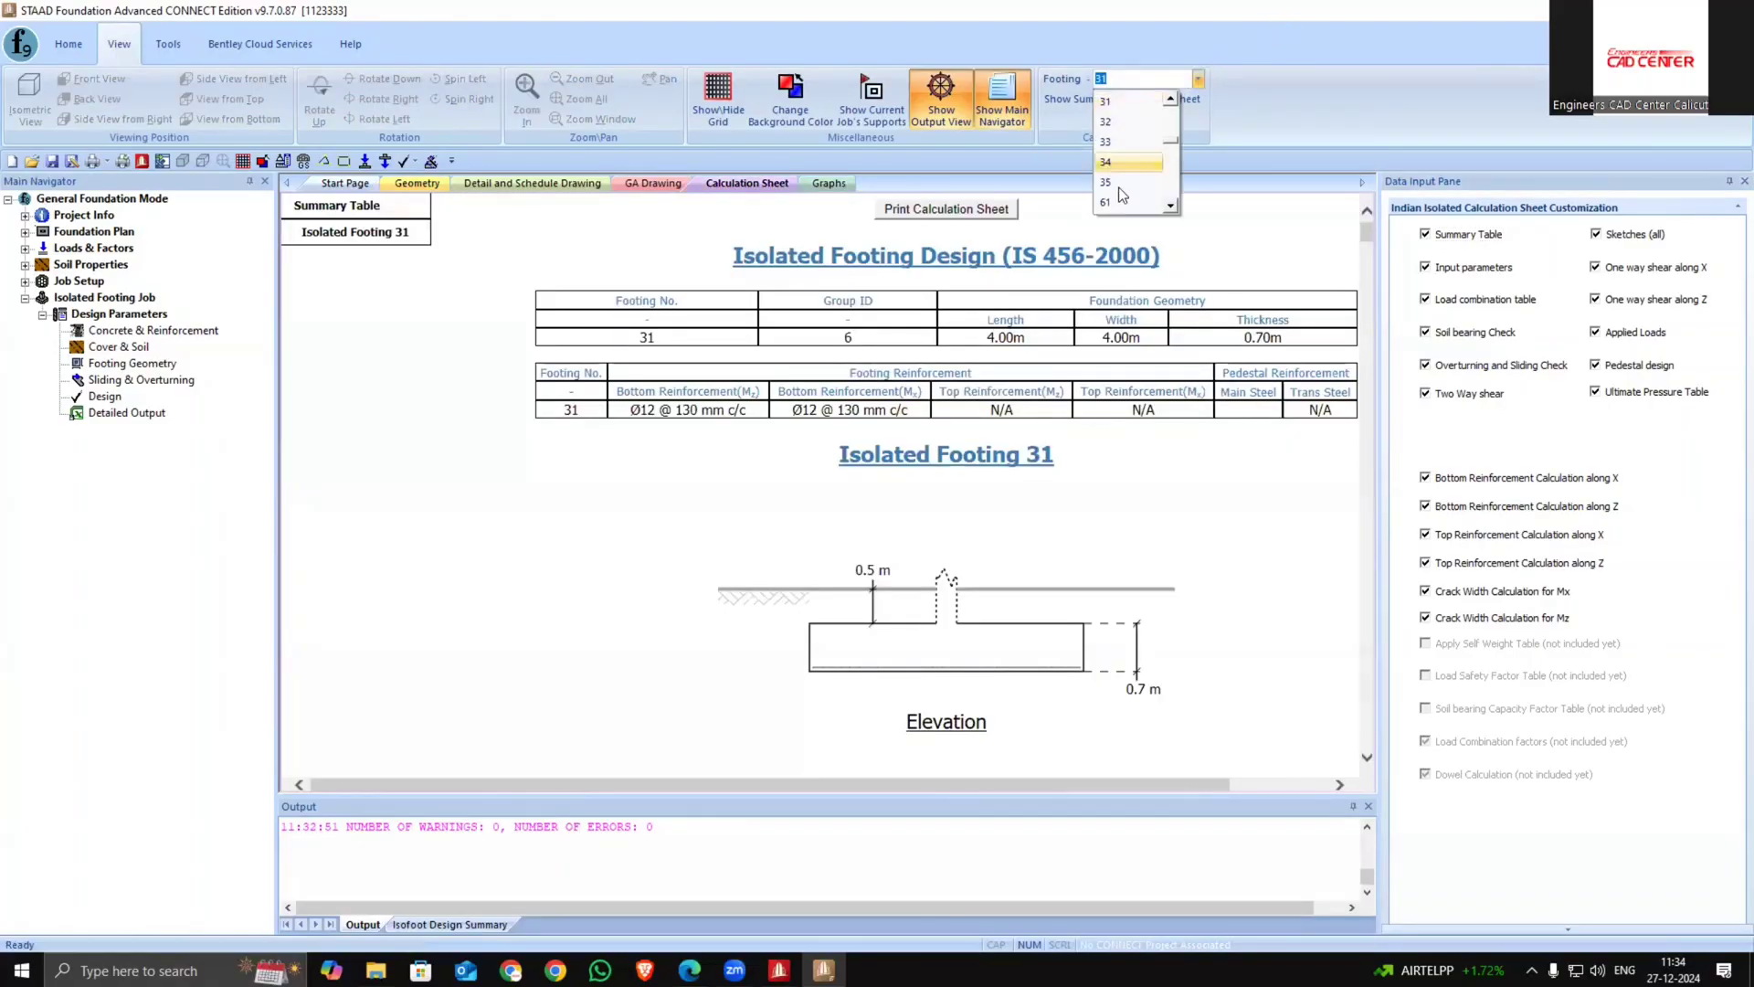
scroll(1107, 200, down, 2)
click(1117, 184)
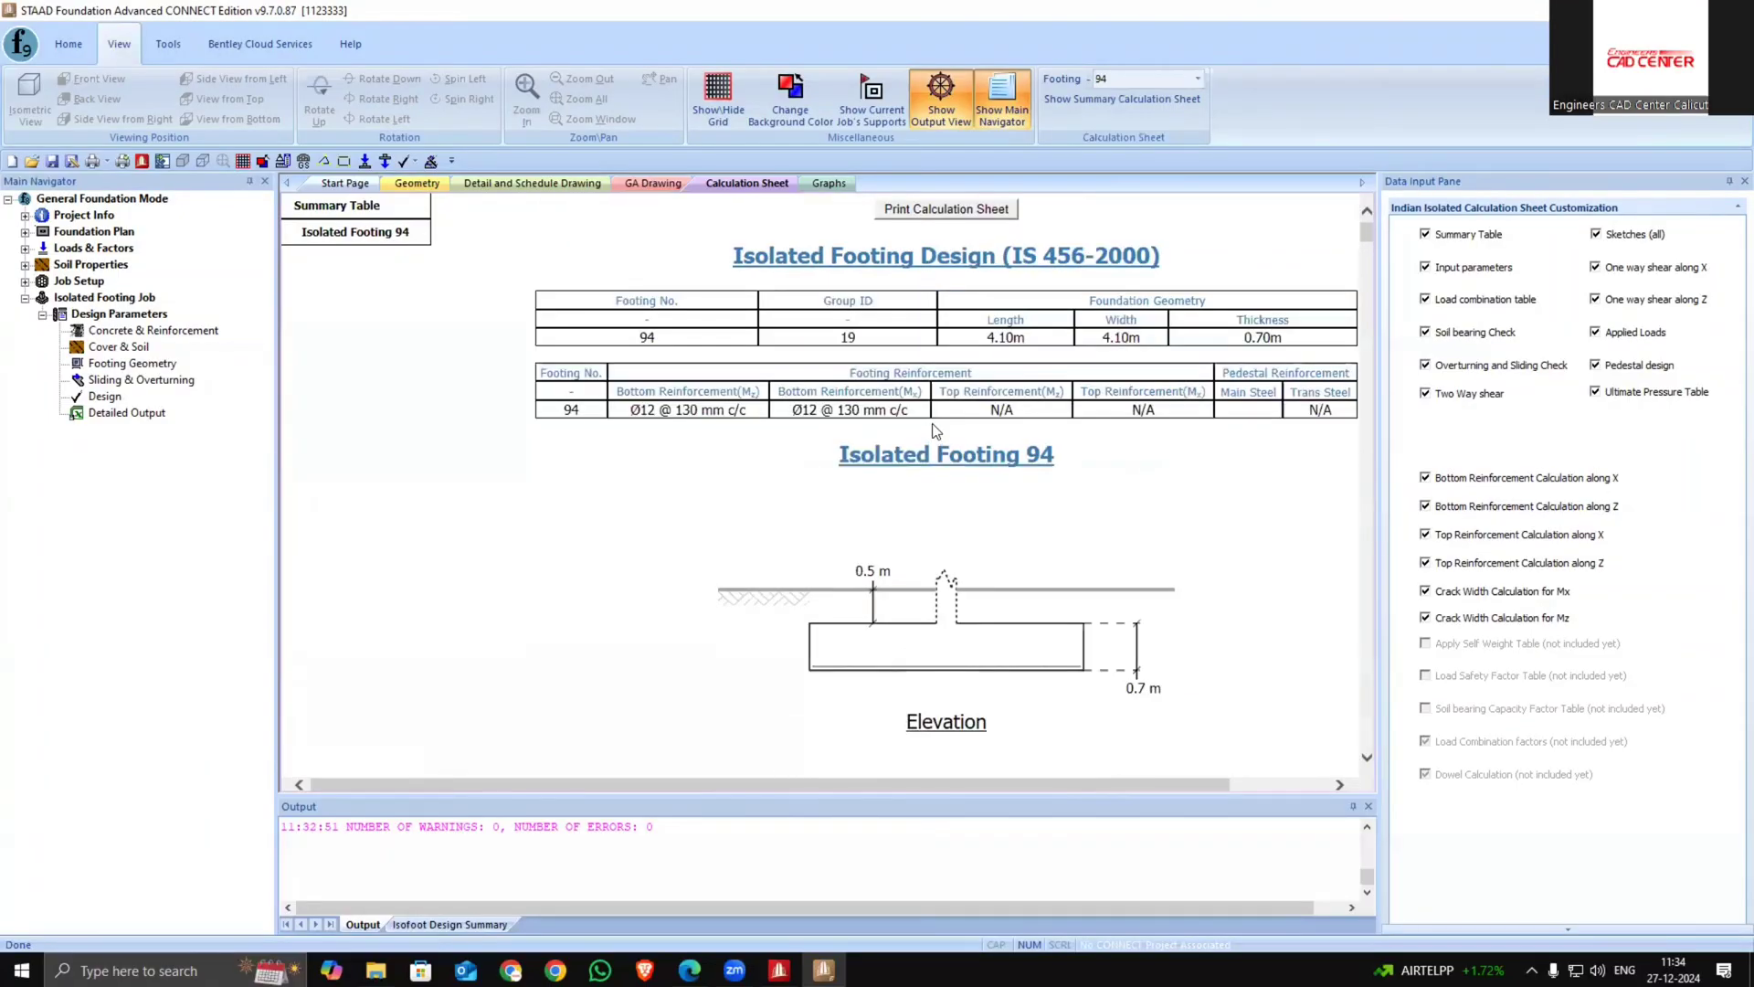
Show the calculation sheet for footing 1 and read through its plan, input values and design checks
ctrl+scroll(808, 448, down, 1)
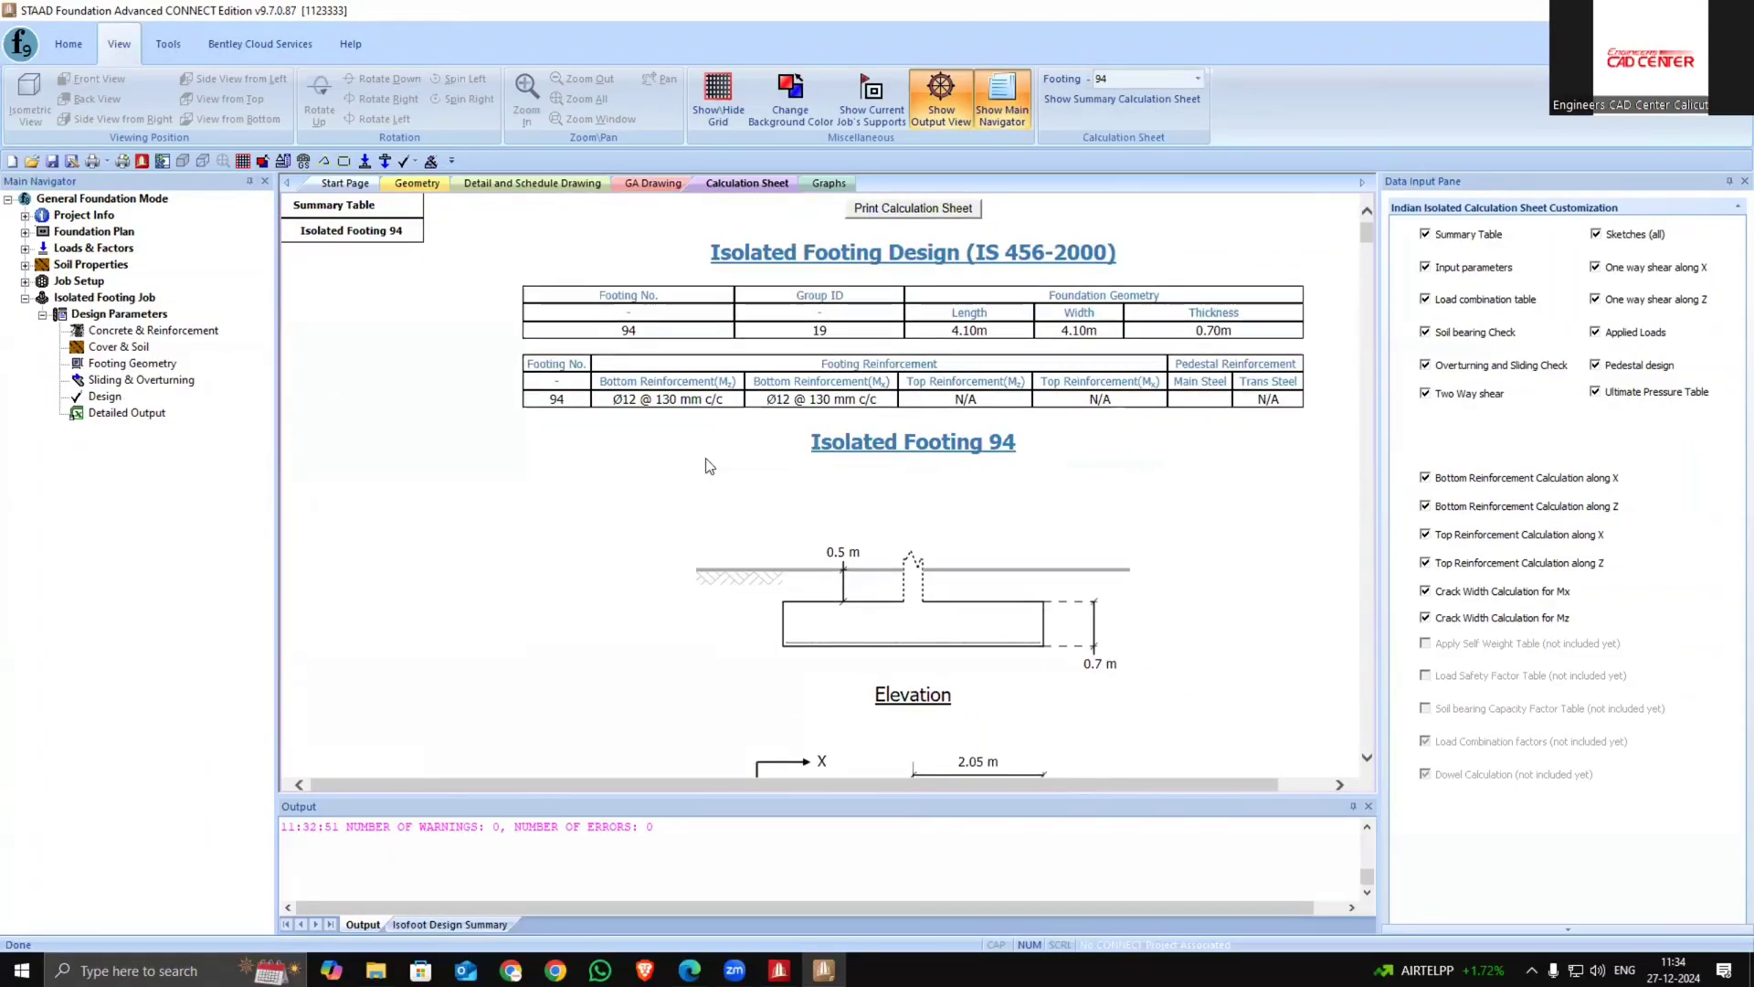
click(1199, 79)
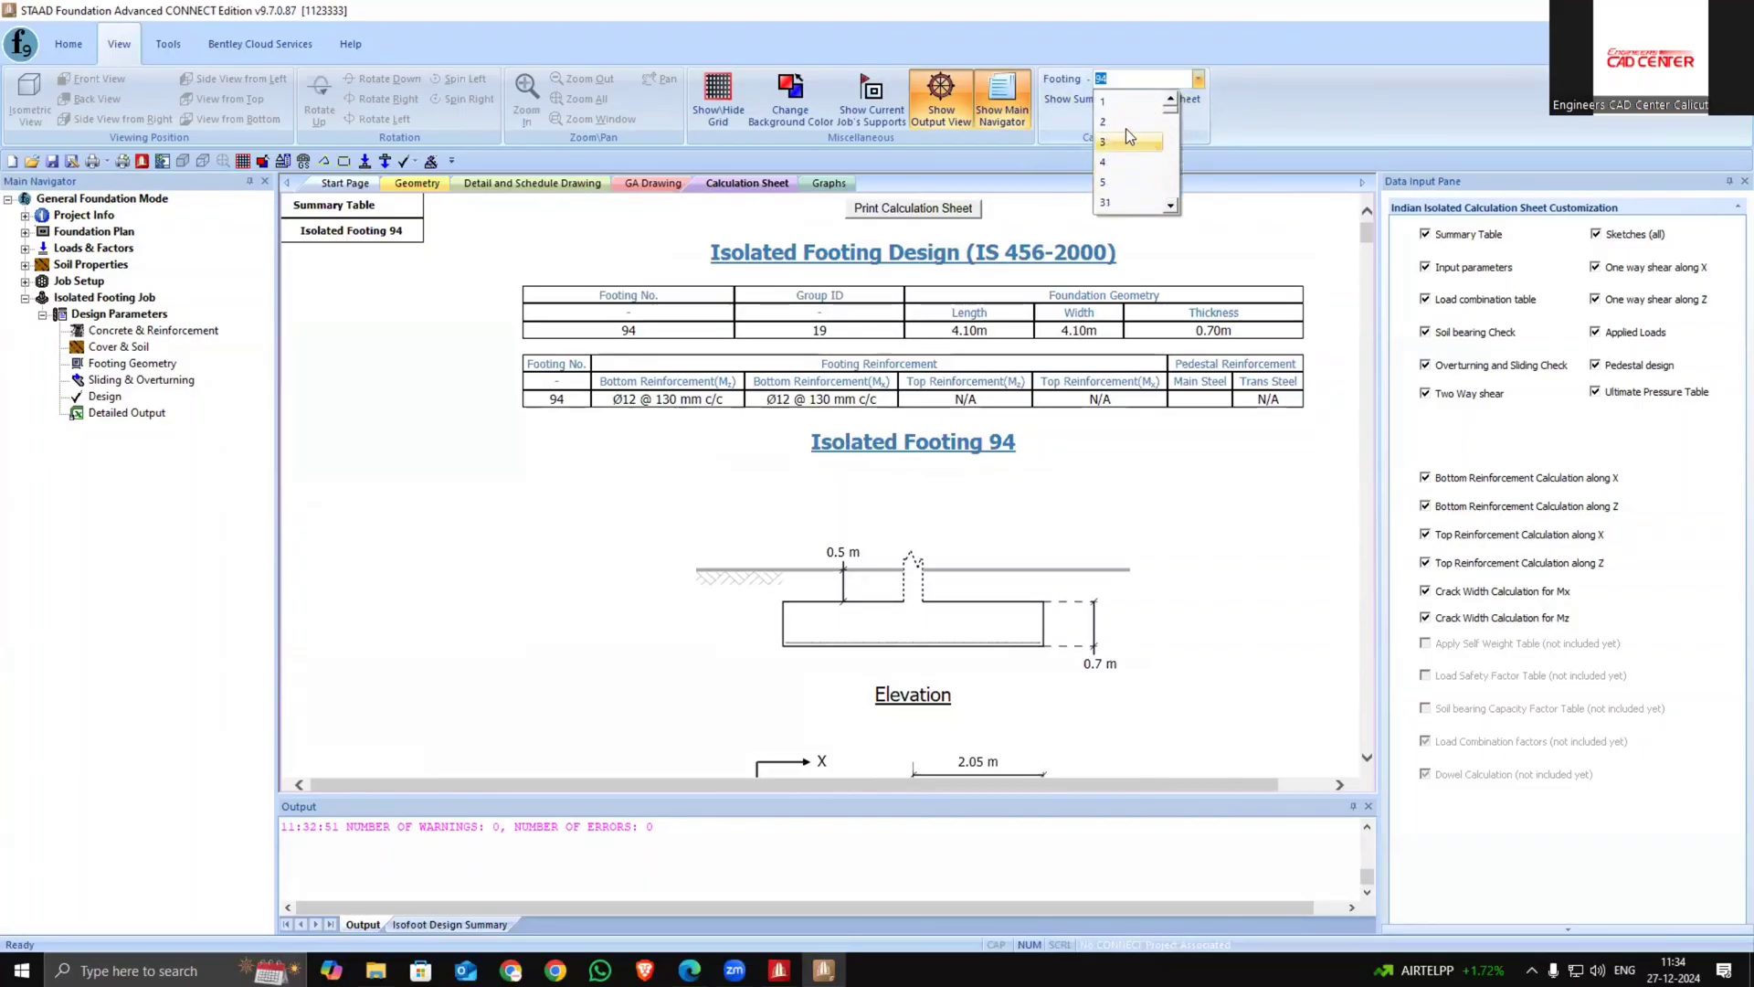
click(1117, 100)
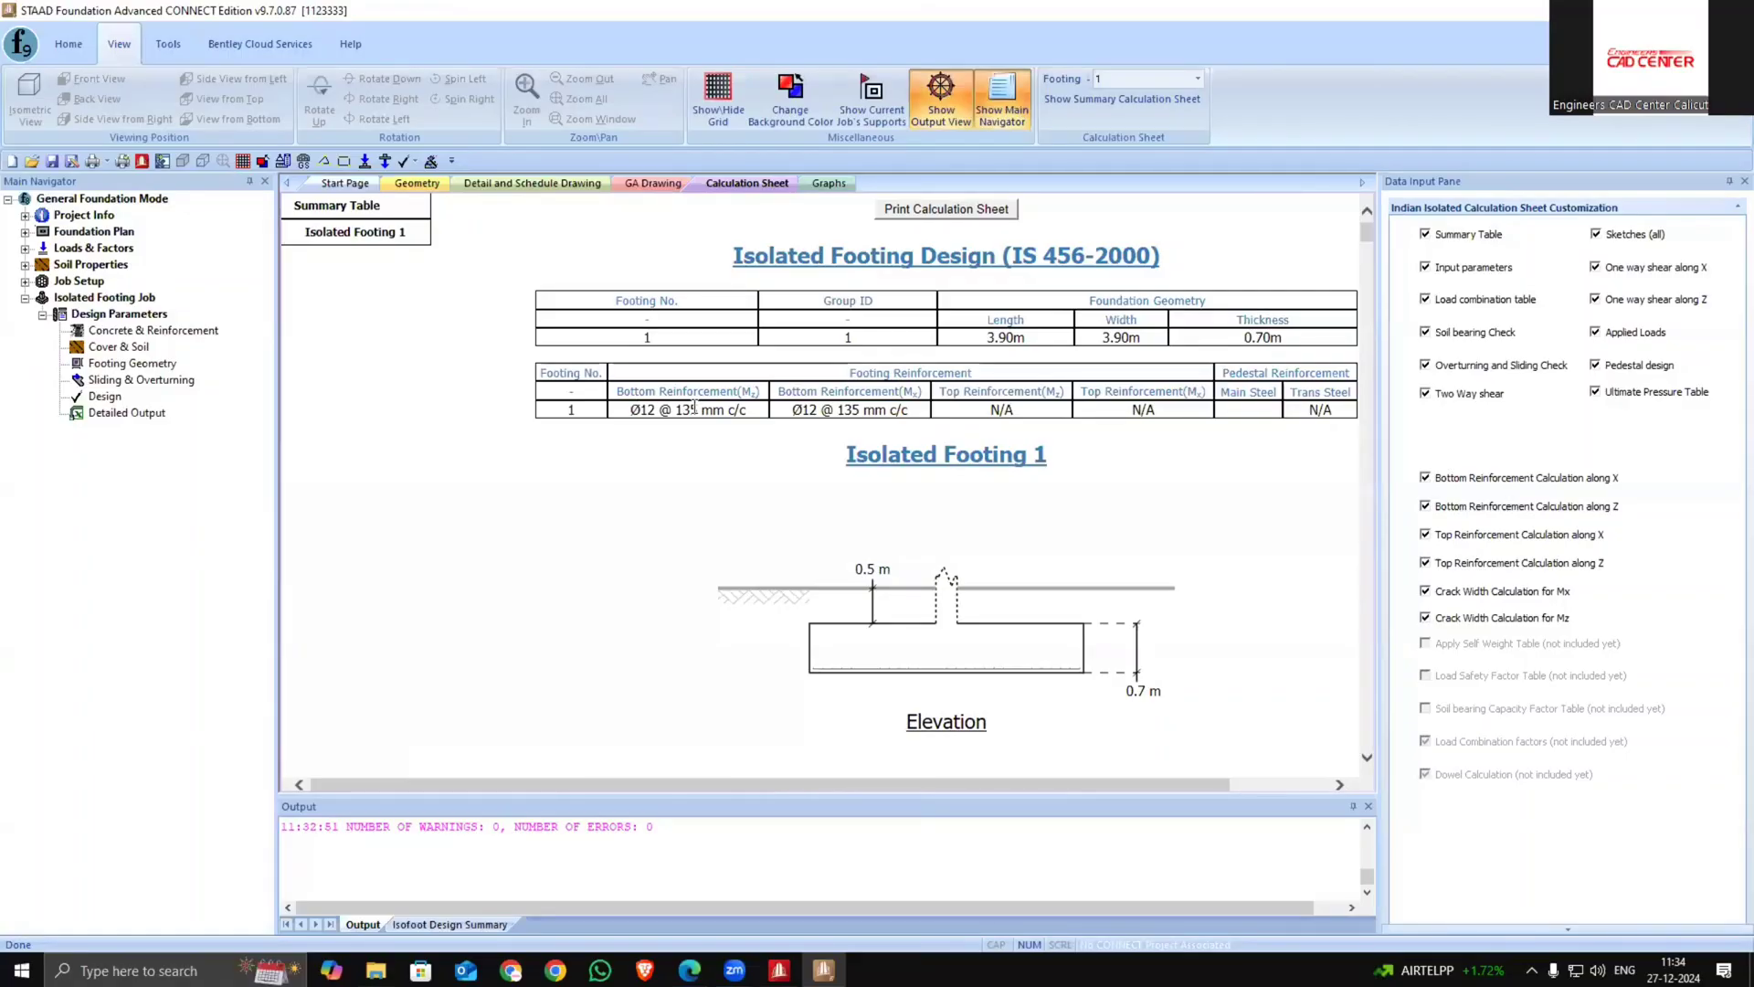
ctrl+scroll(882, 537, down, 1)
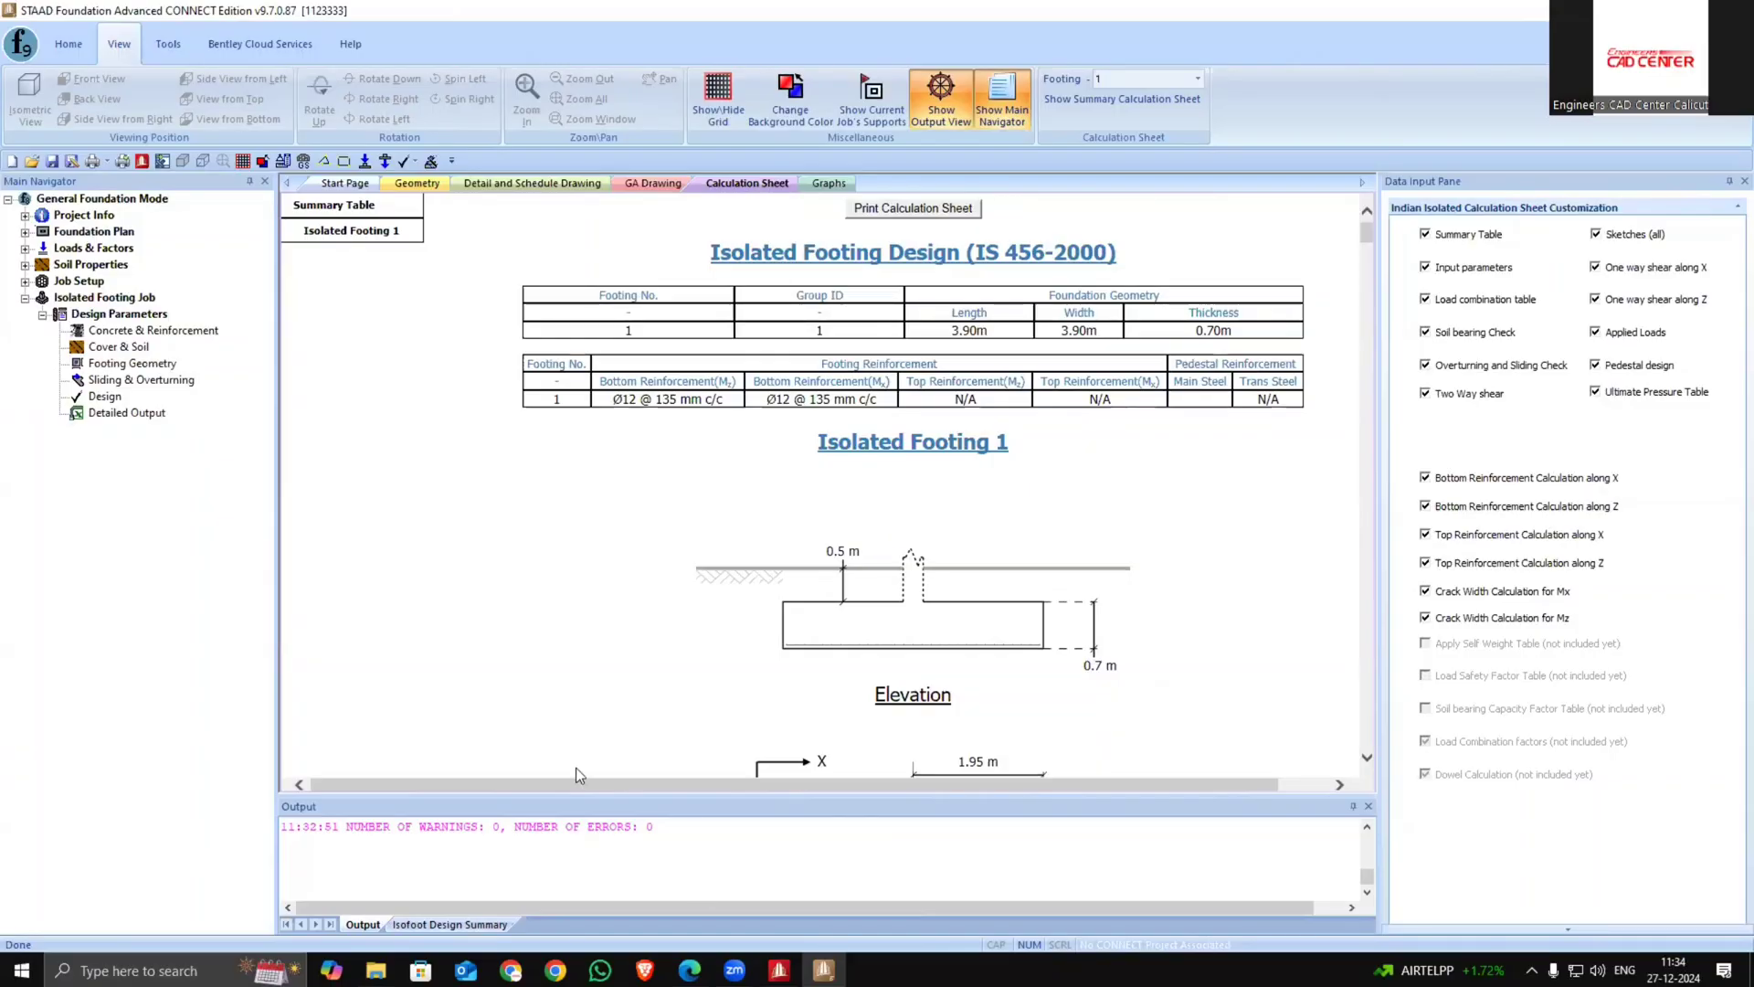
scroll(723, 722, down, 2)
scroll(724, 727, down, 20)
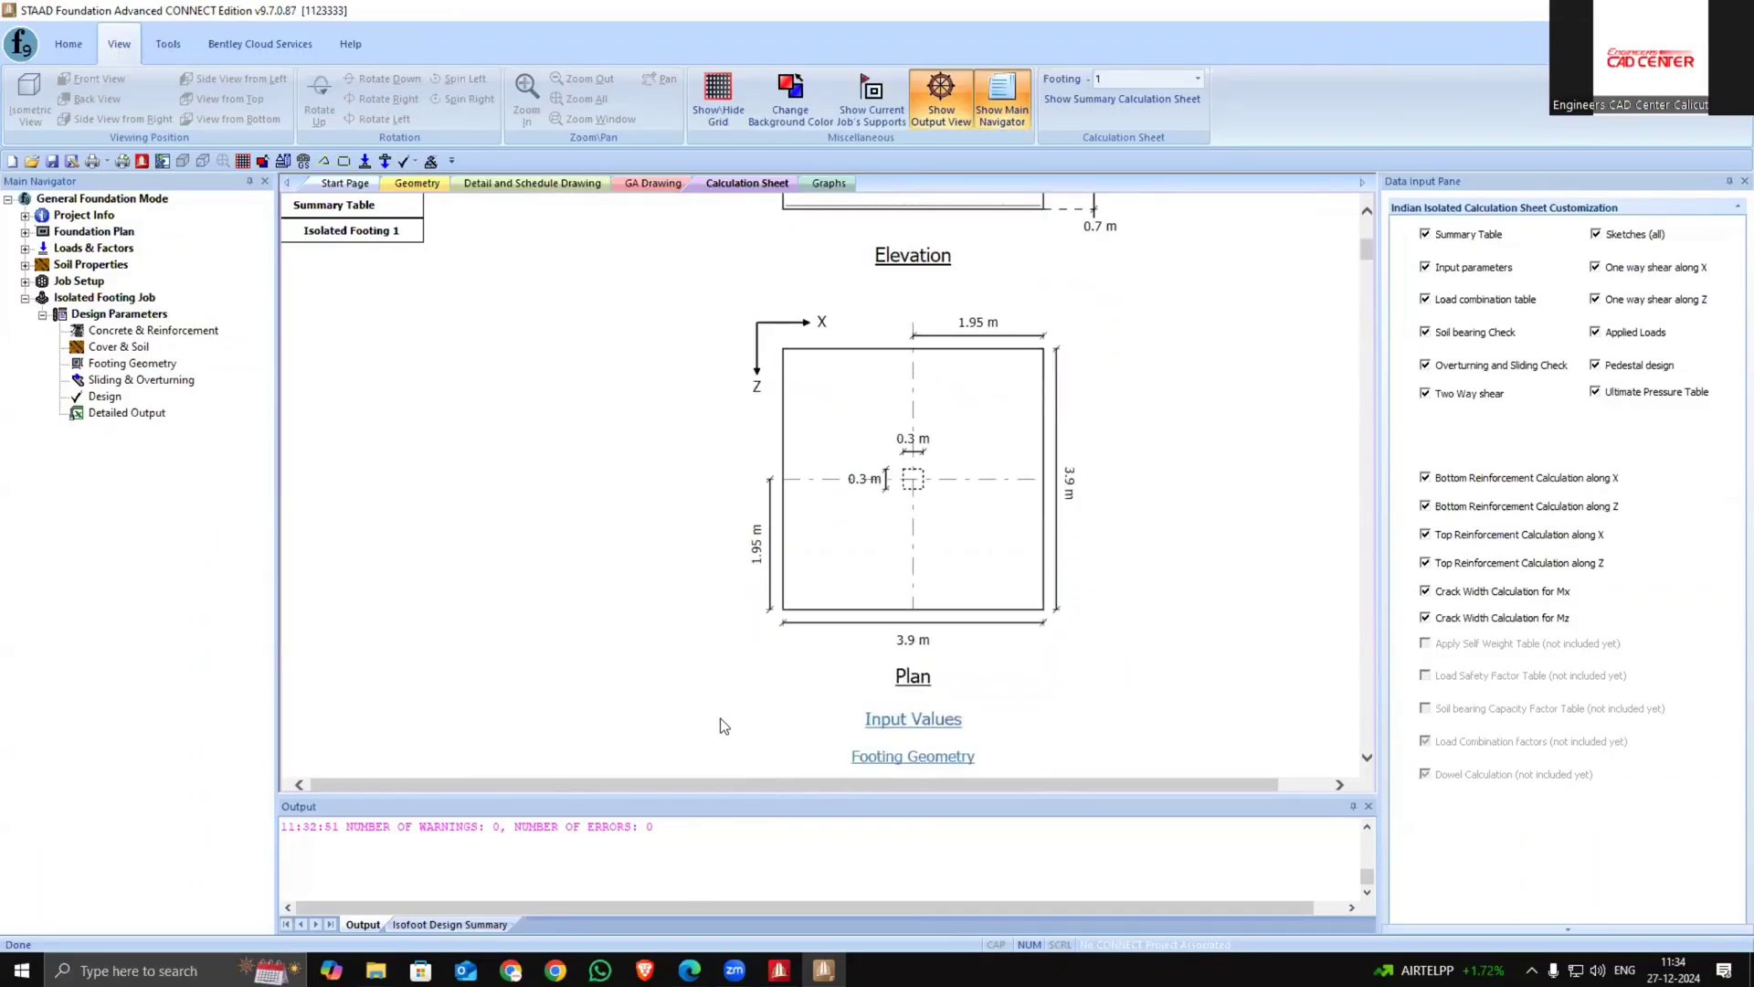
scroll(744, 693, down, 13)
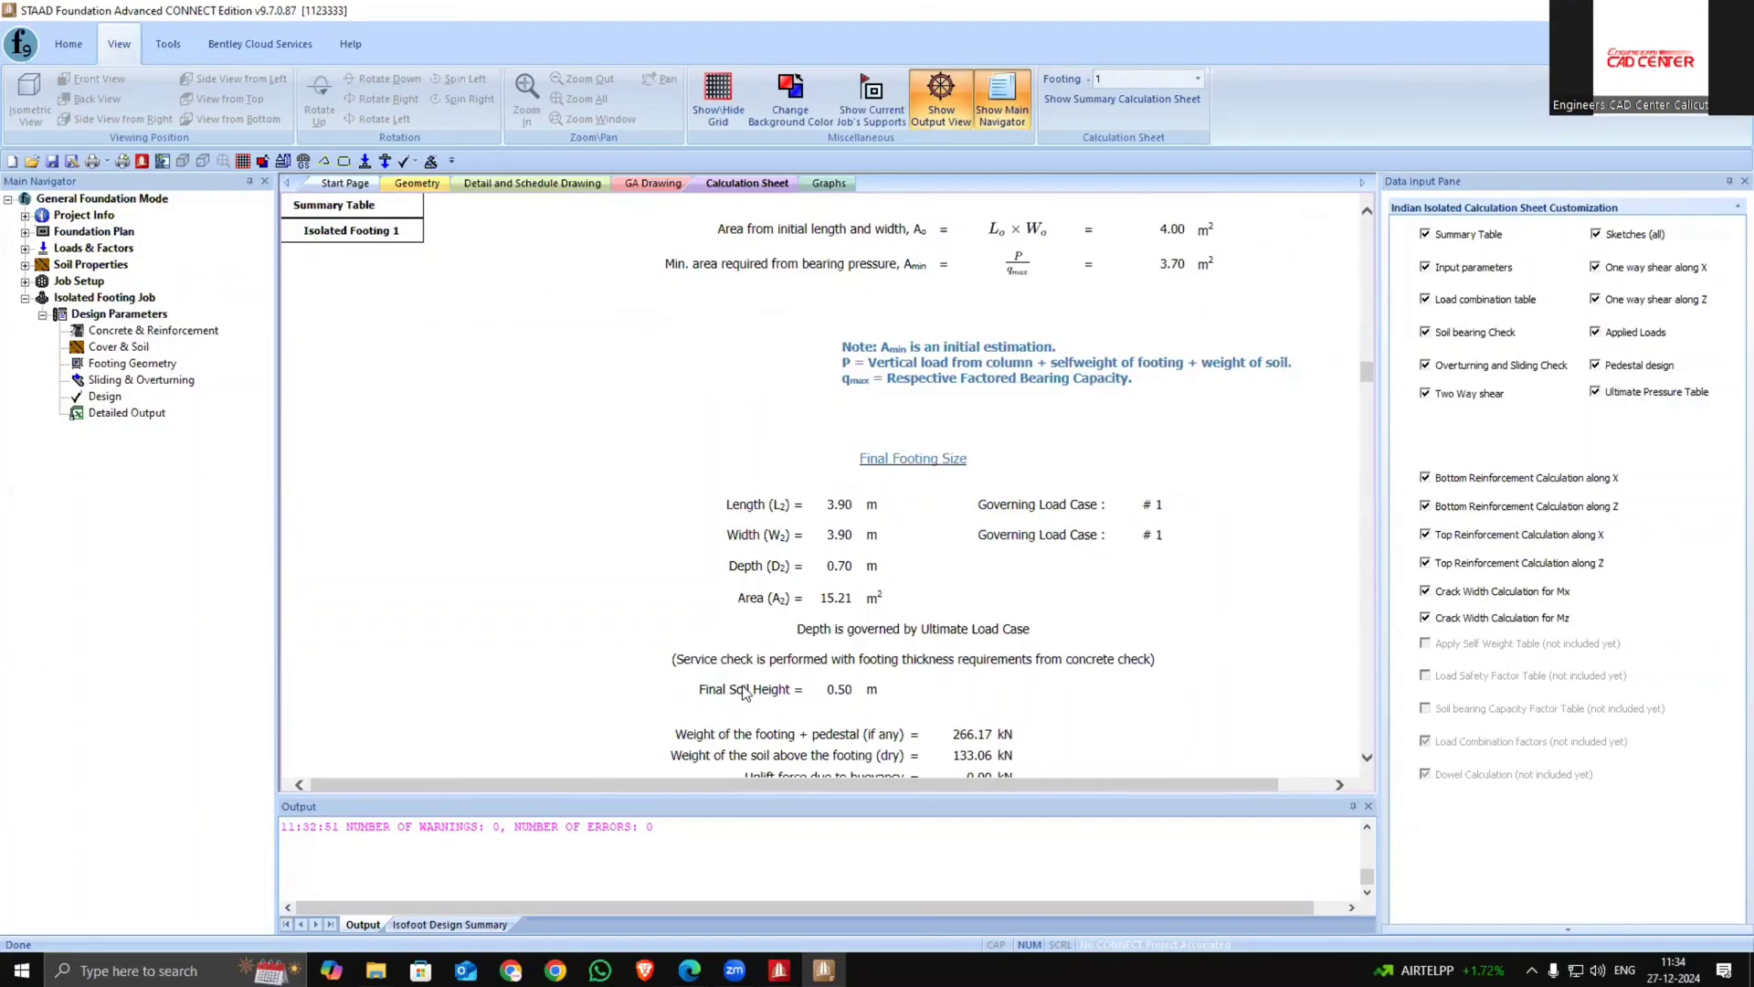
scroll(747, 677, down, 15)
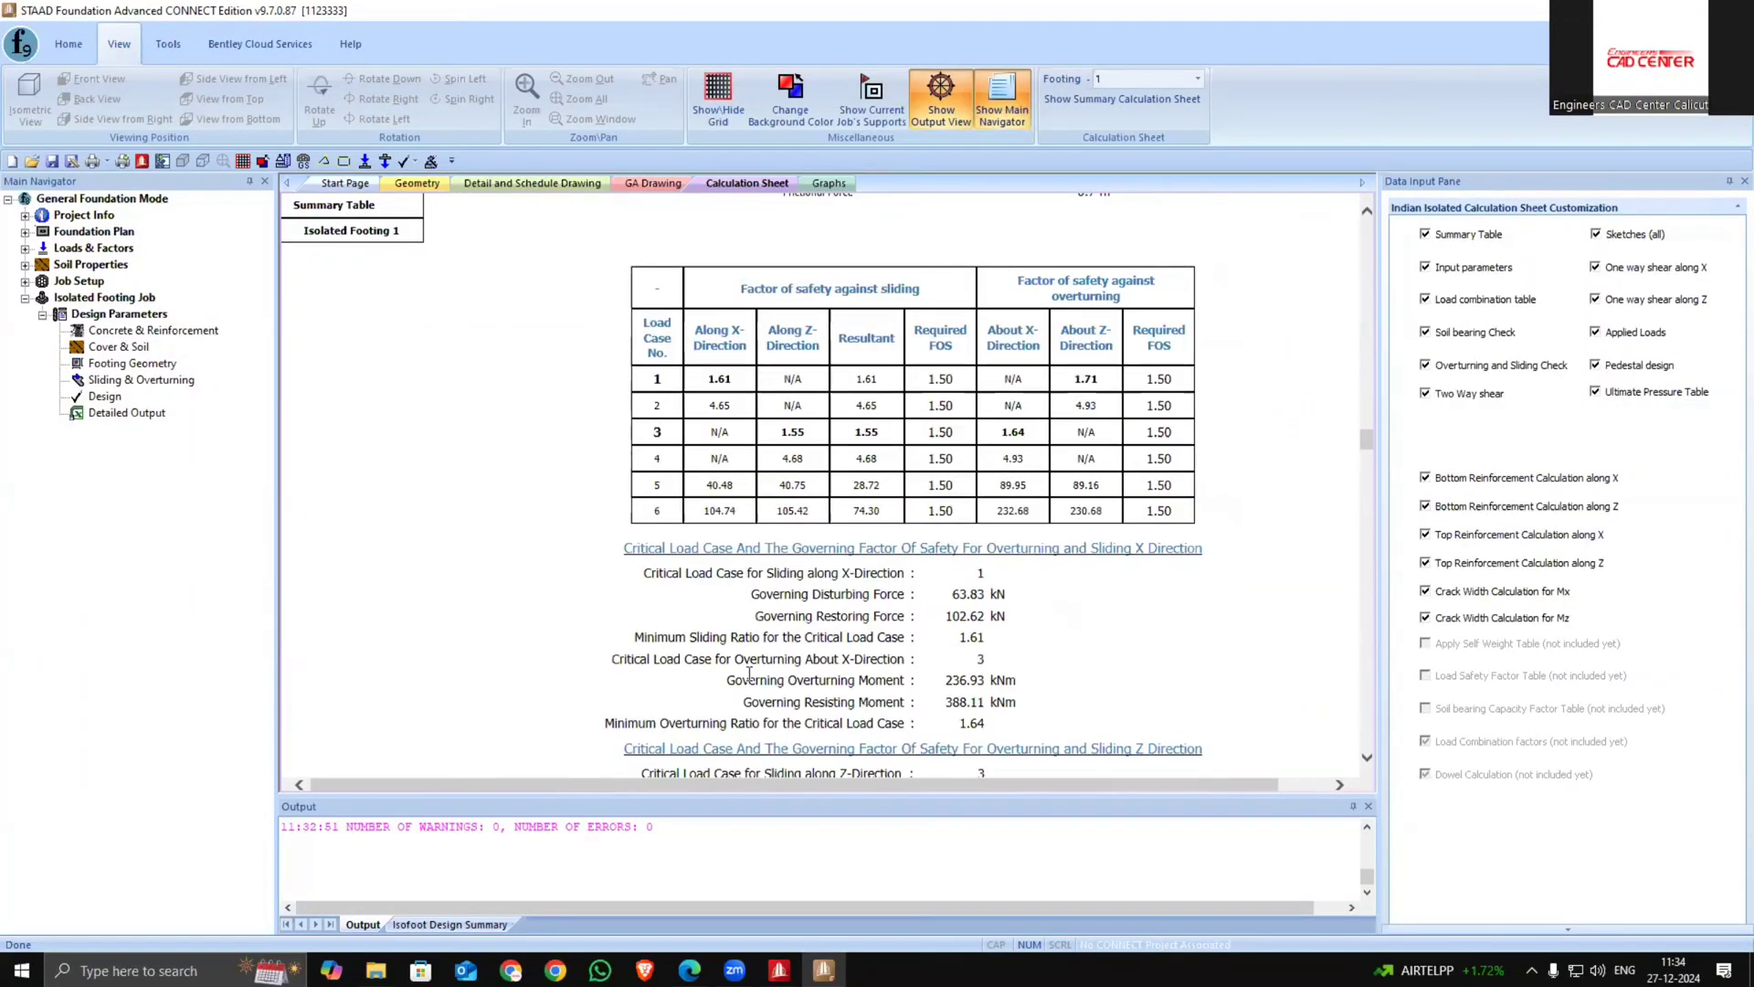
Examine the GA drawing of the footings and its footing size schedule table
click(828, 184)
click(745, 185)
click(671, 186)
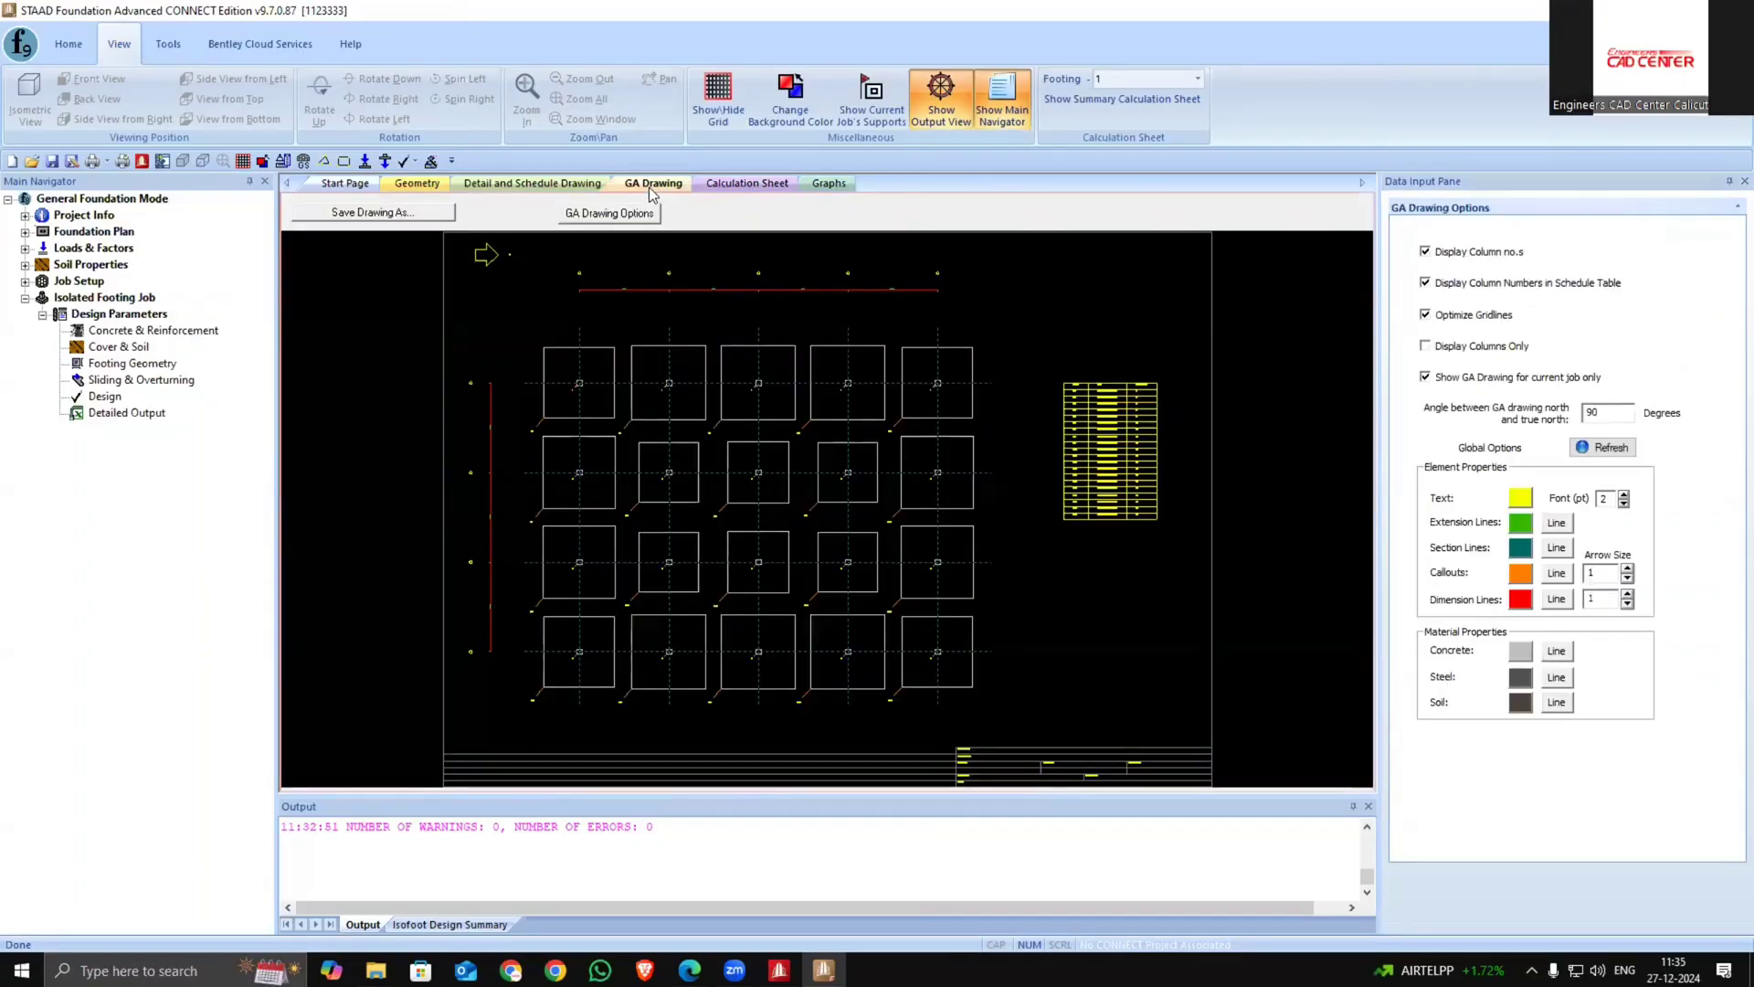
scroll(771, 431, up, 3)
scroll(857, 425, up, 2)
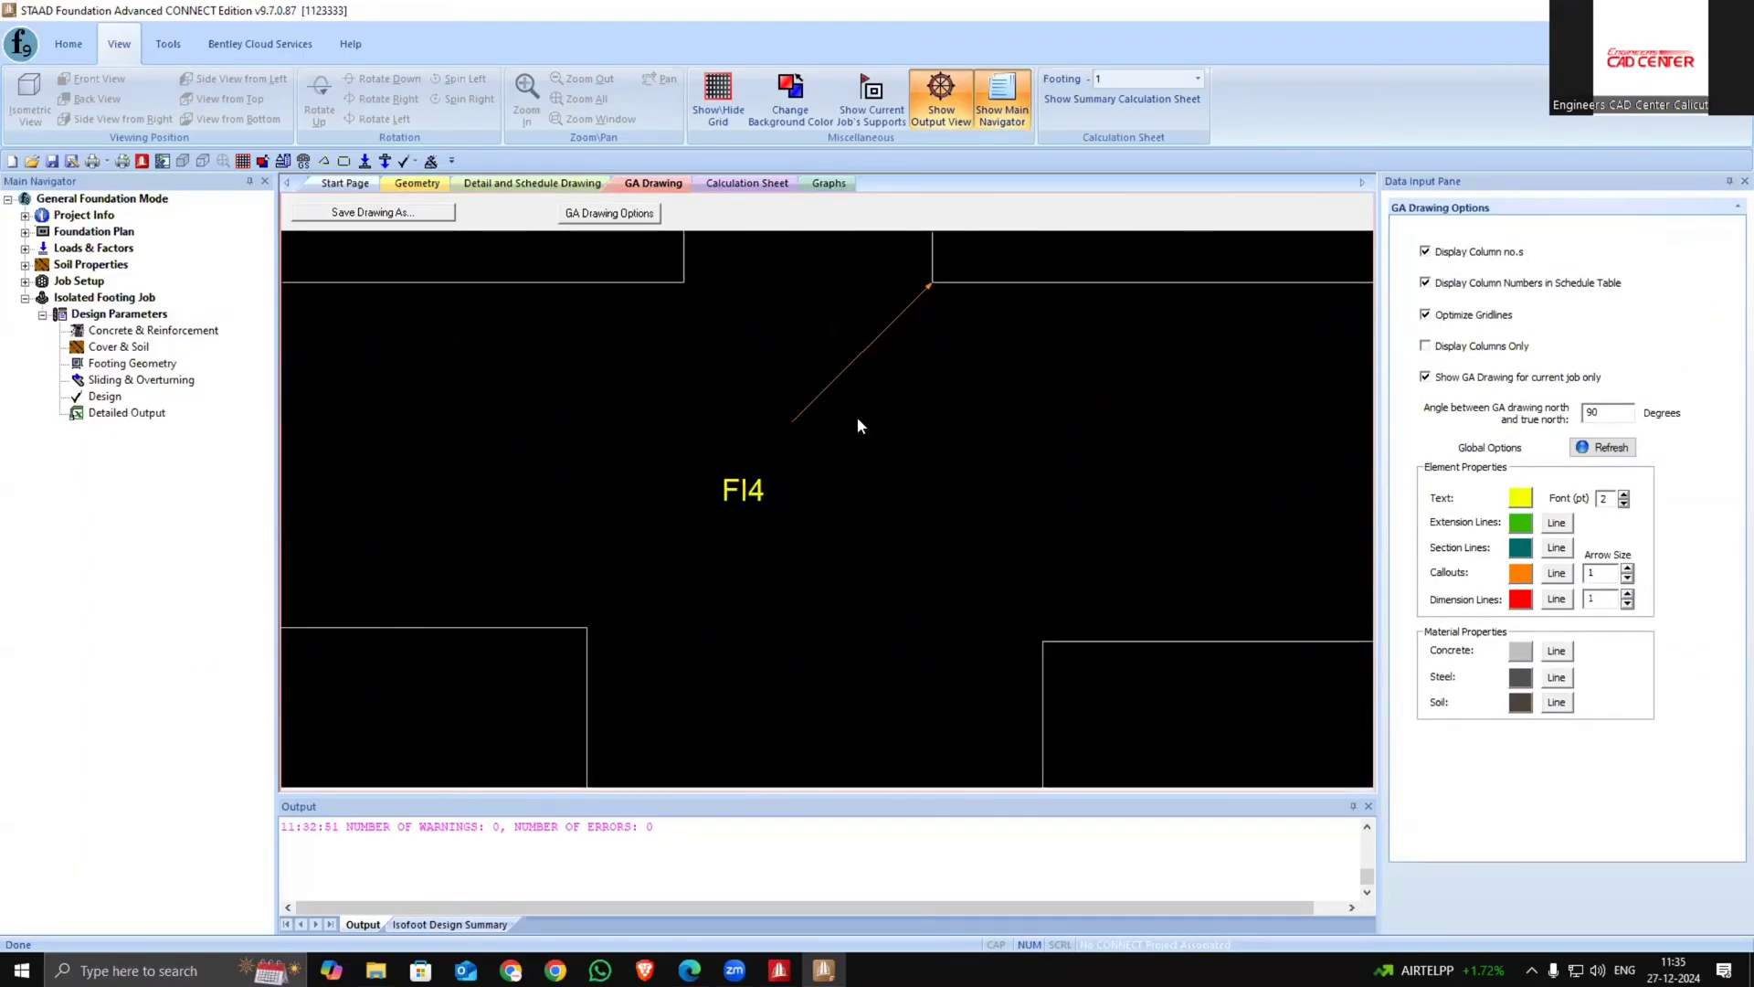
scroll(857, 425, down, 7)
scroll(1071, 432, up, 6)
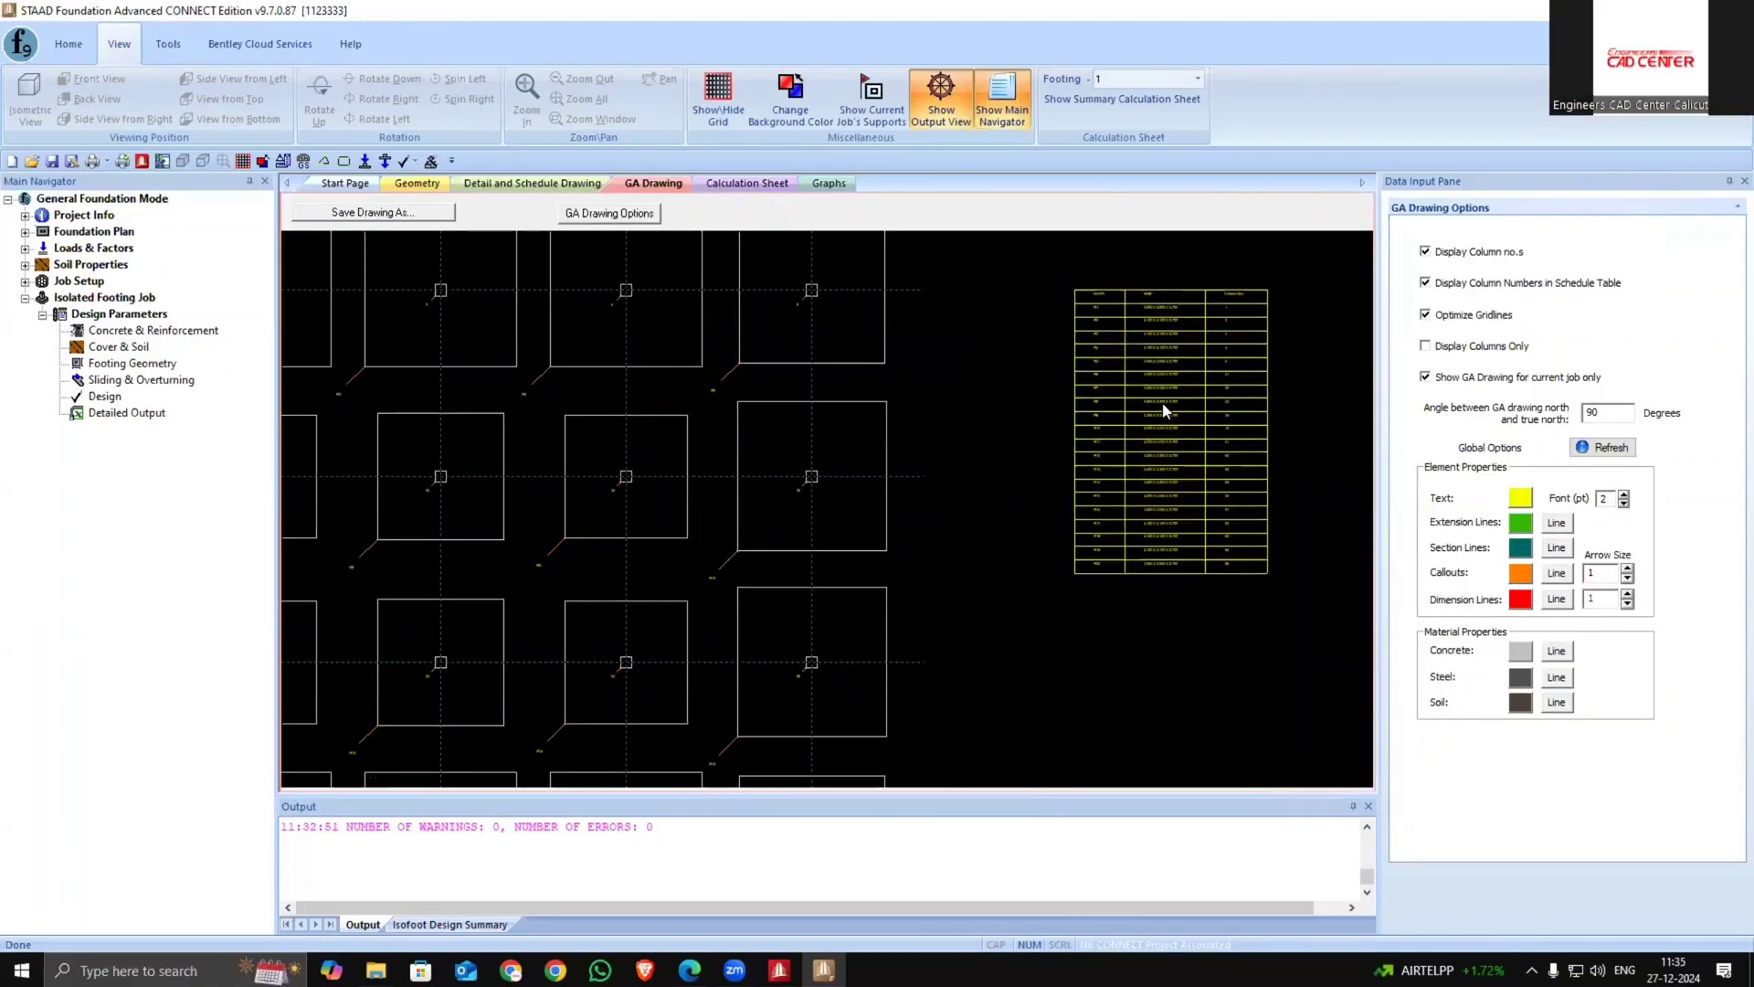
scroll(1065, 387, down, 5)
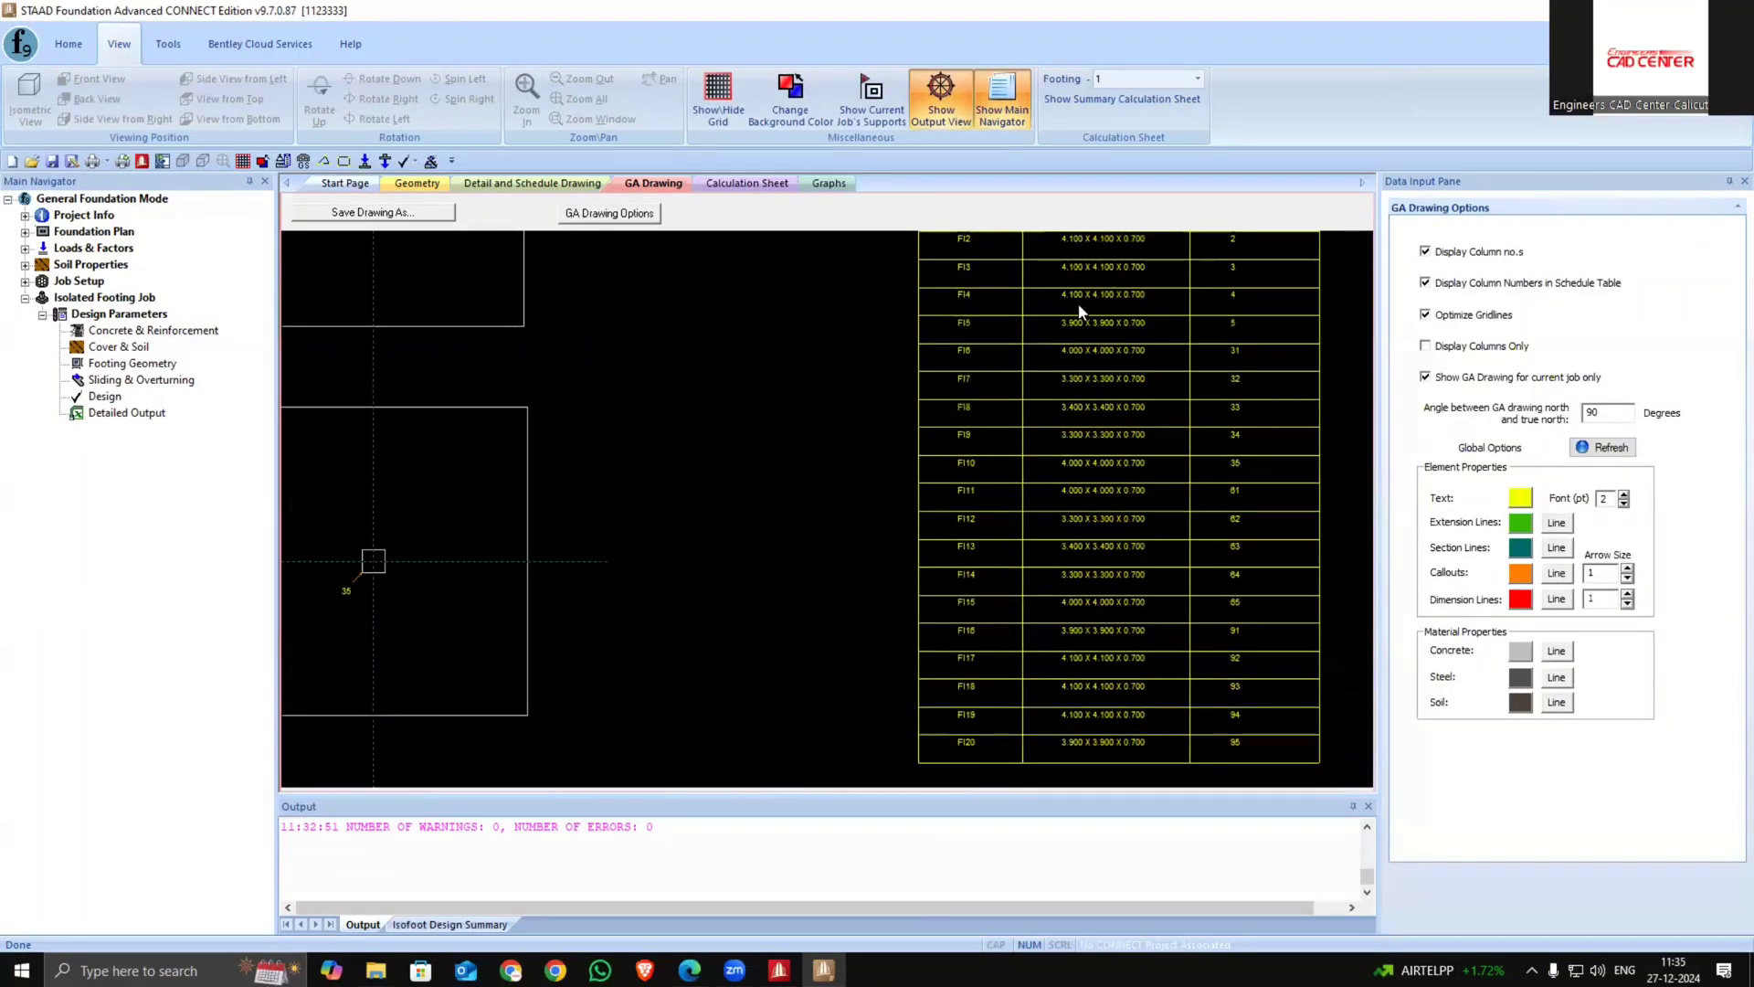
scroll(862, 442, down, 4)
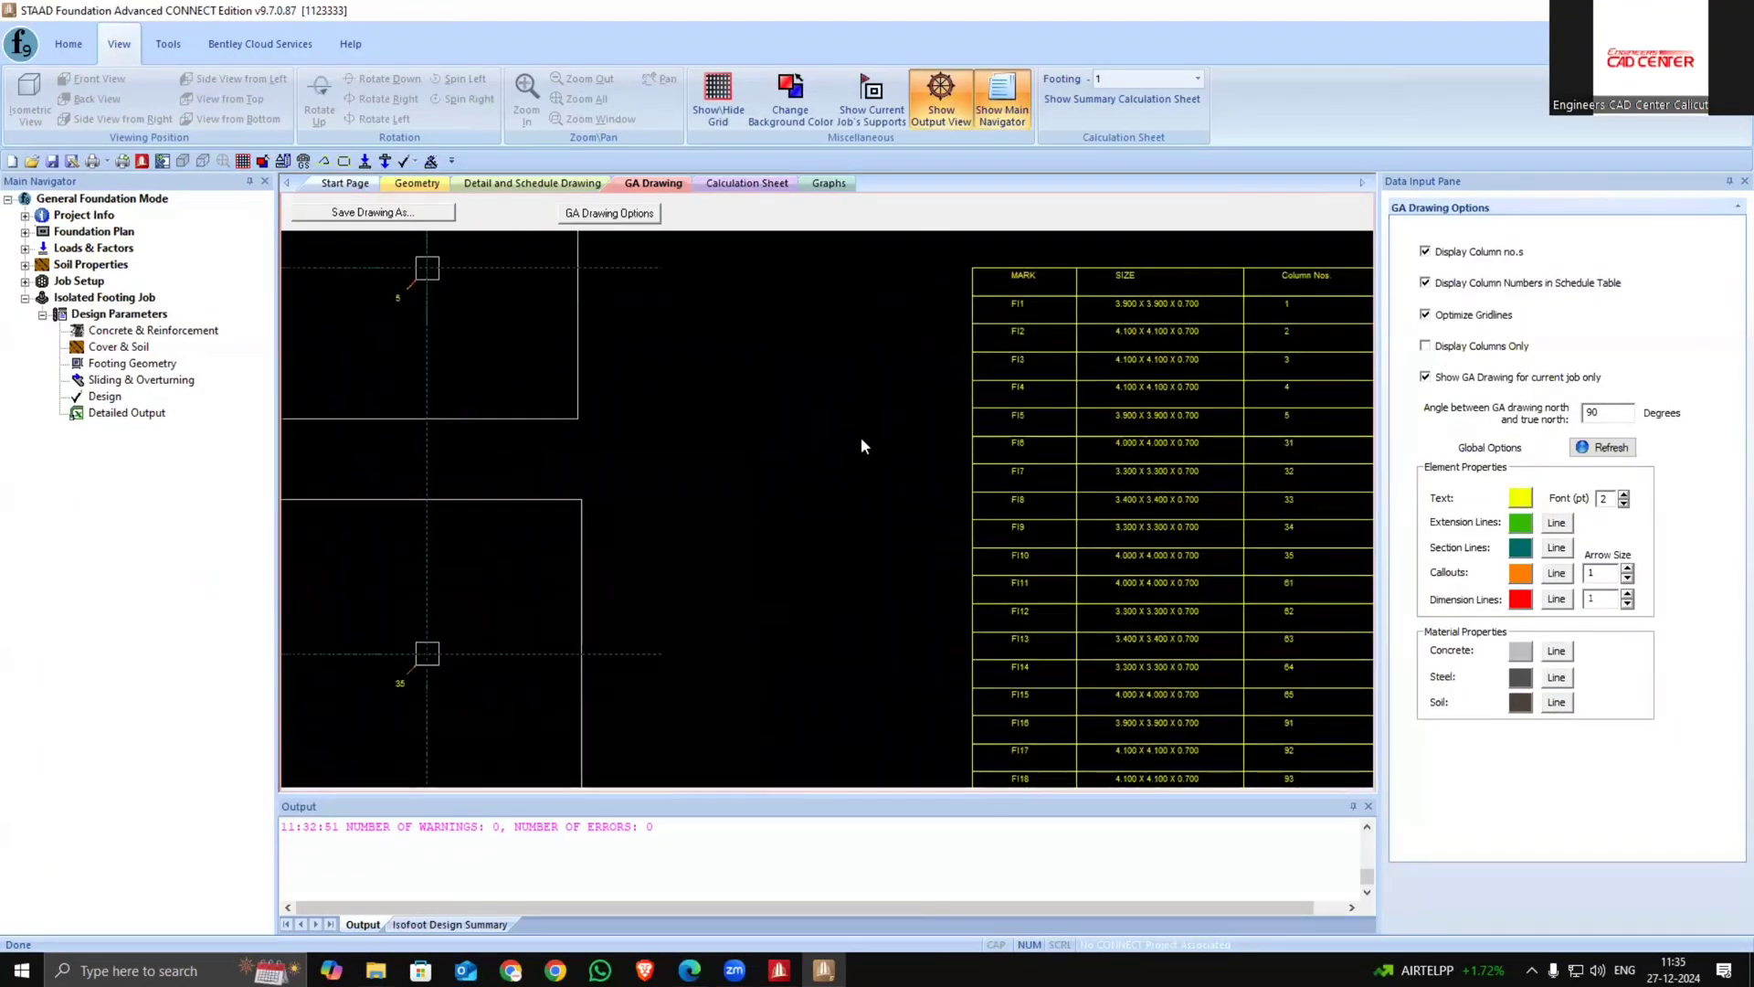
scroll(892, 450, up, 5)
scroll(948, 671, up, 6)
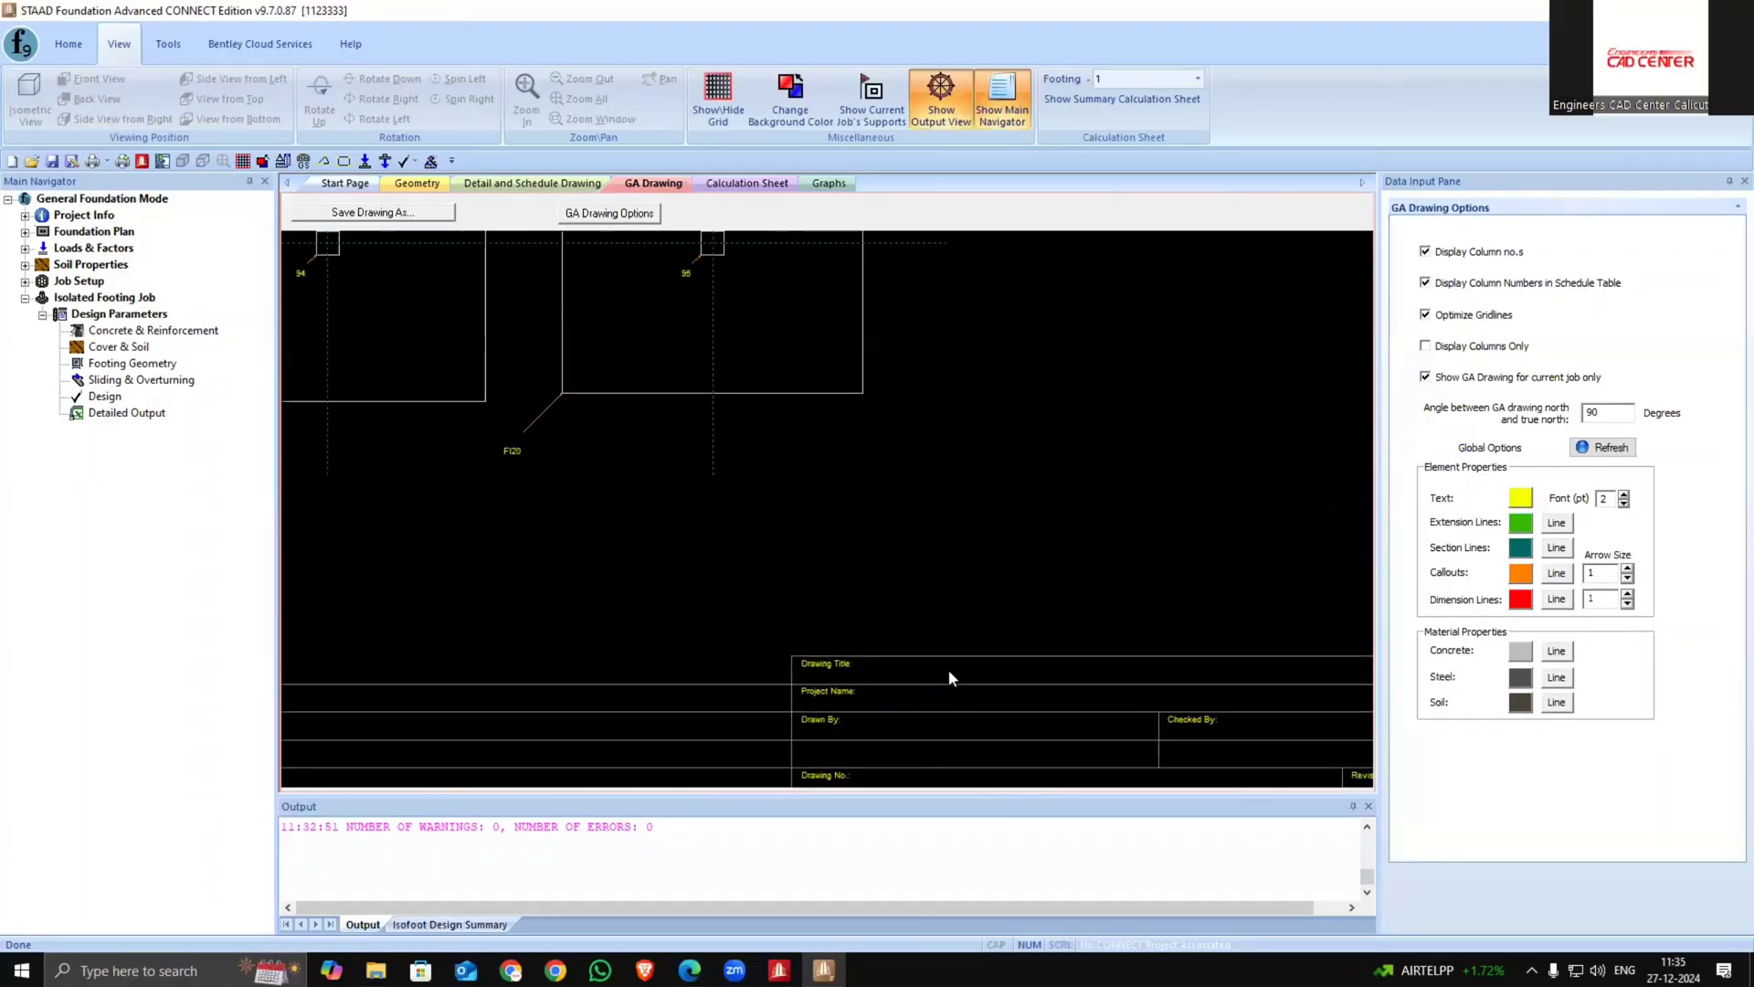
scroll(931, 517, down, 3)
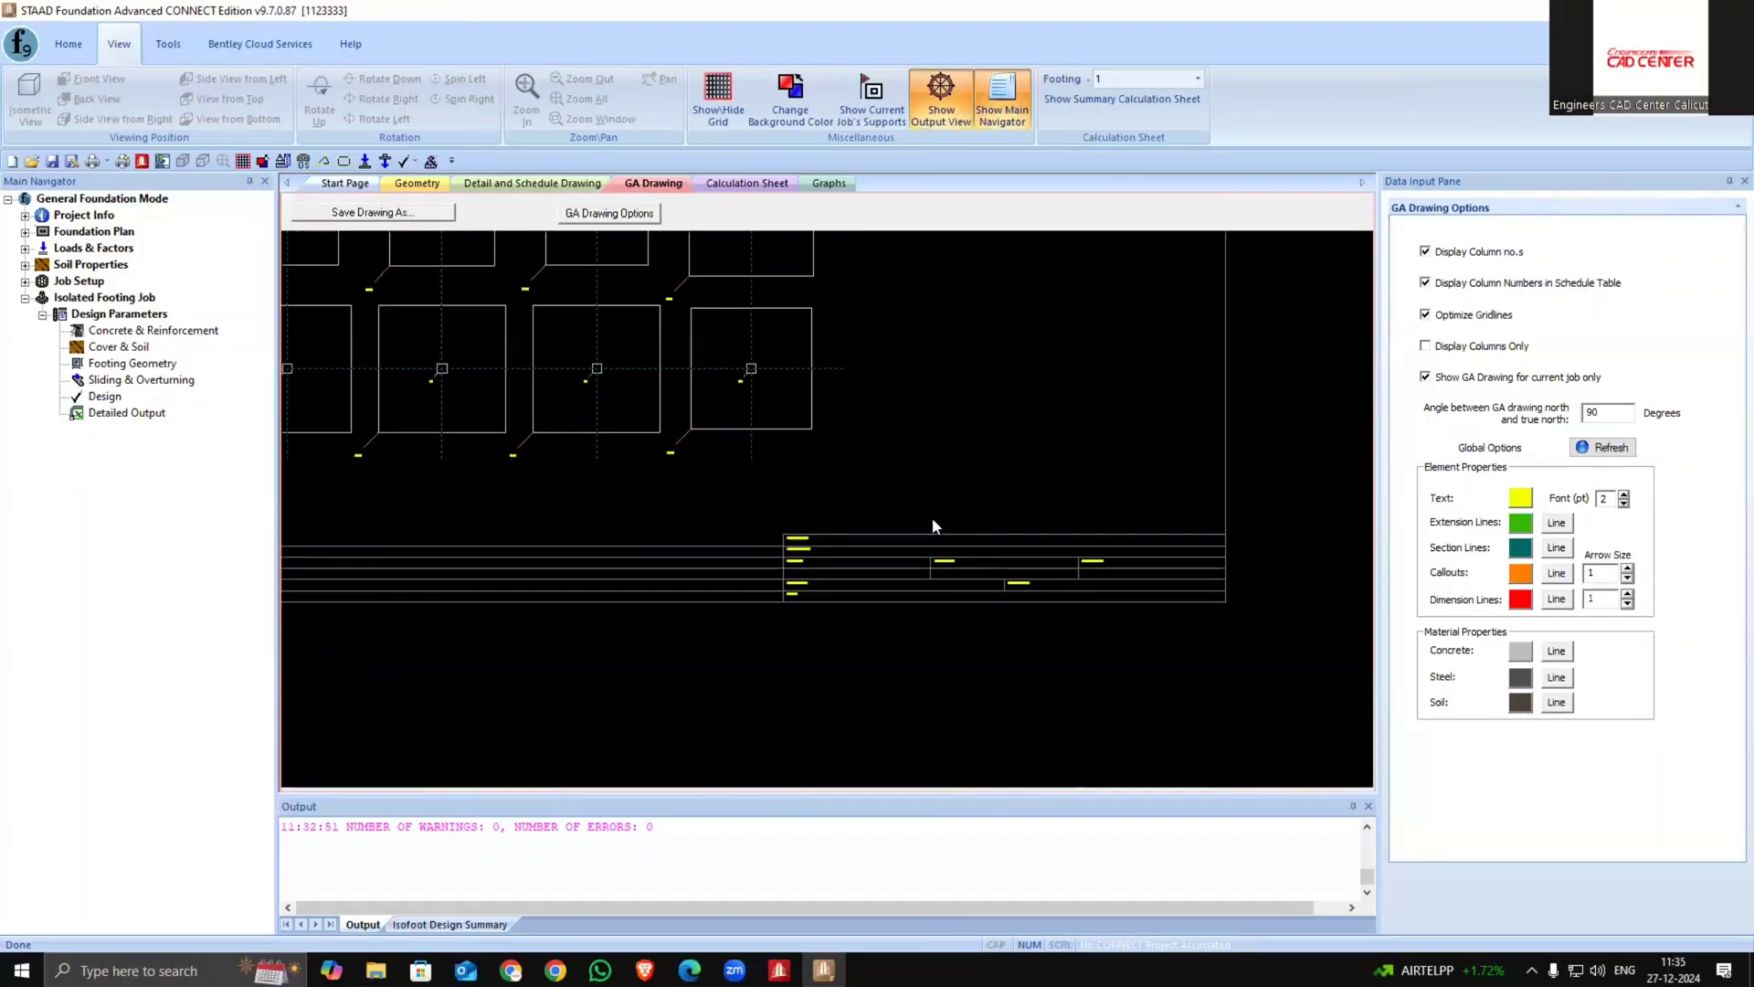
scroll(959, 712, up, 6)
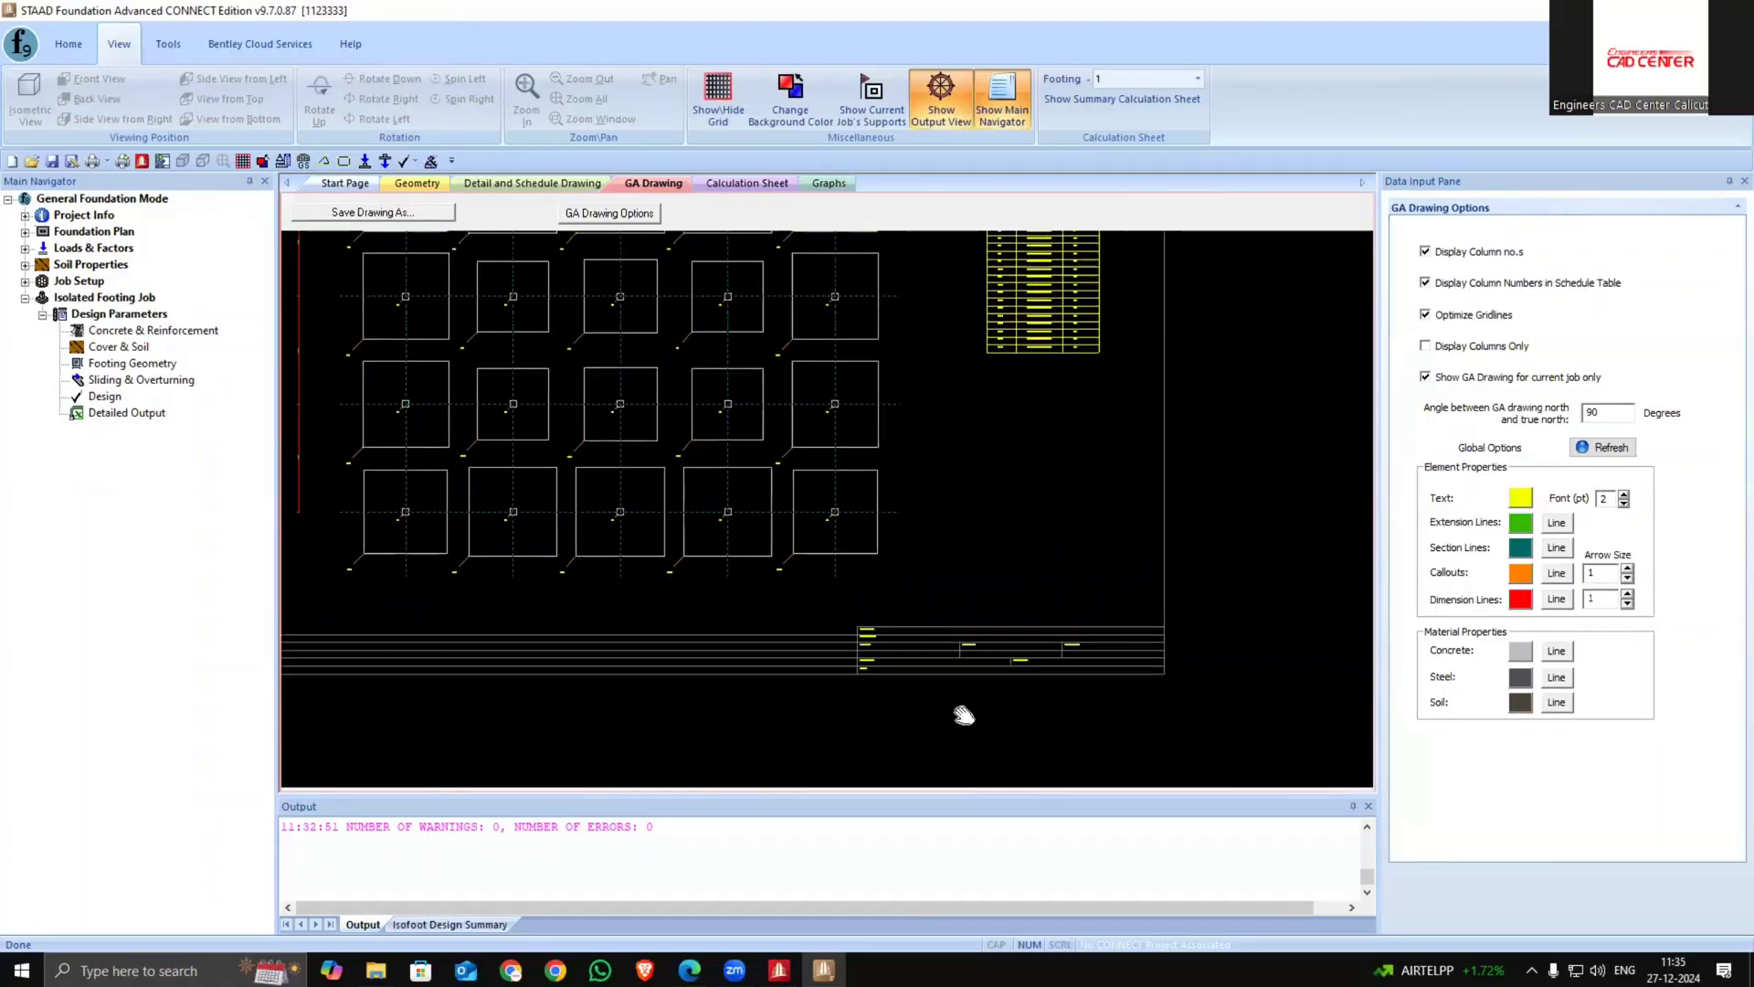
Examine the schedule drawing's footing dimensions and reinforcement columns
click(514, 185)
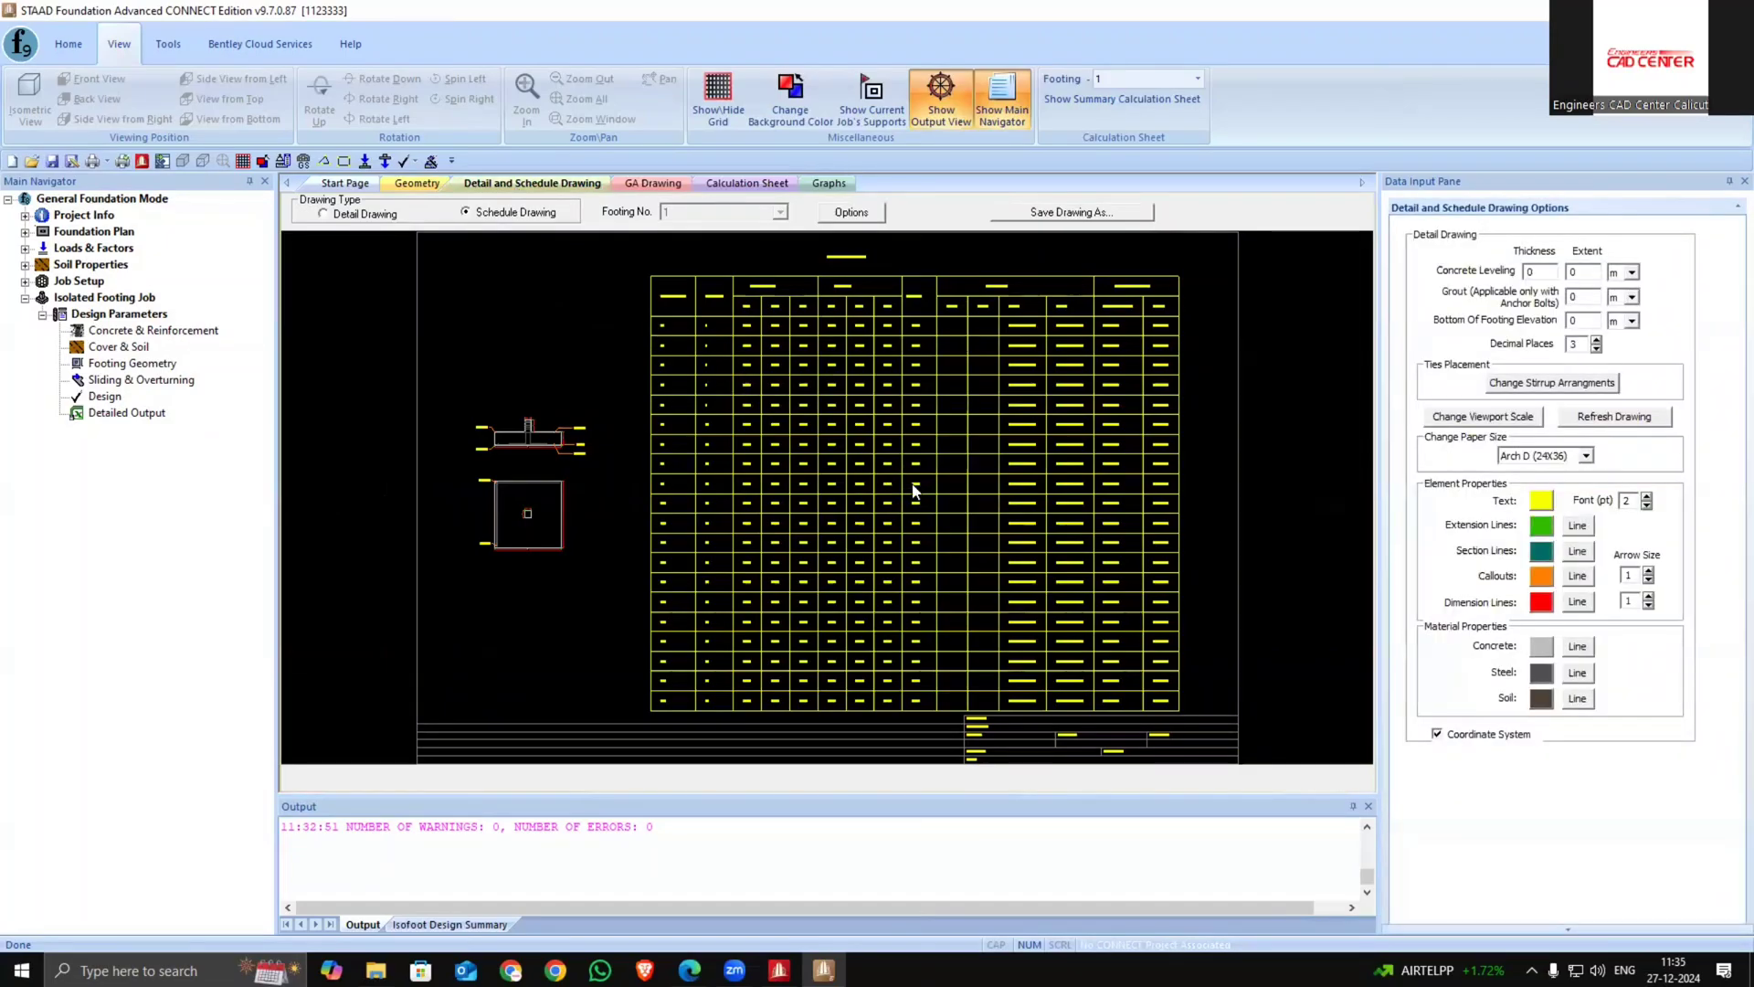
scroll(798, 473, up, 7)
scroll(799, 473, down, 5)
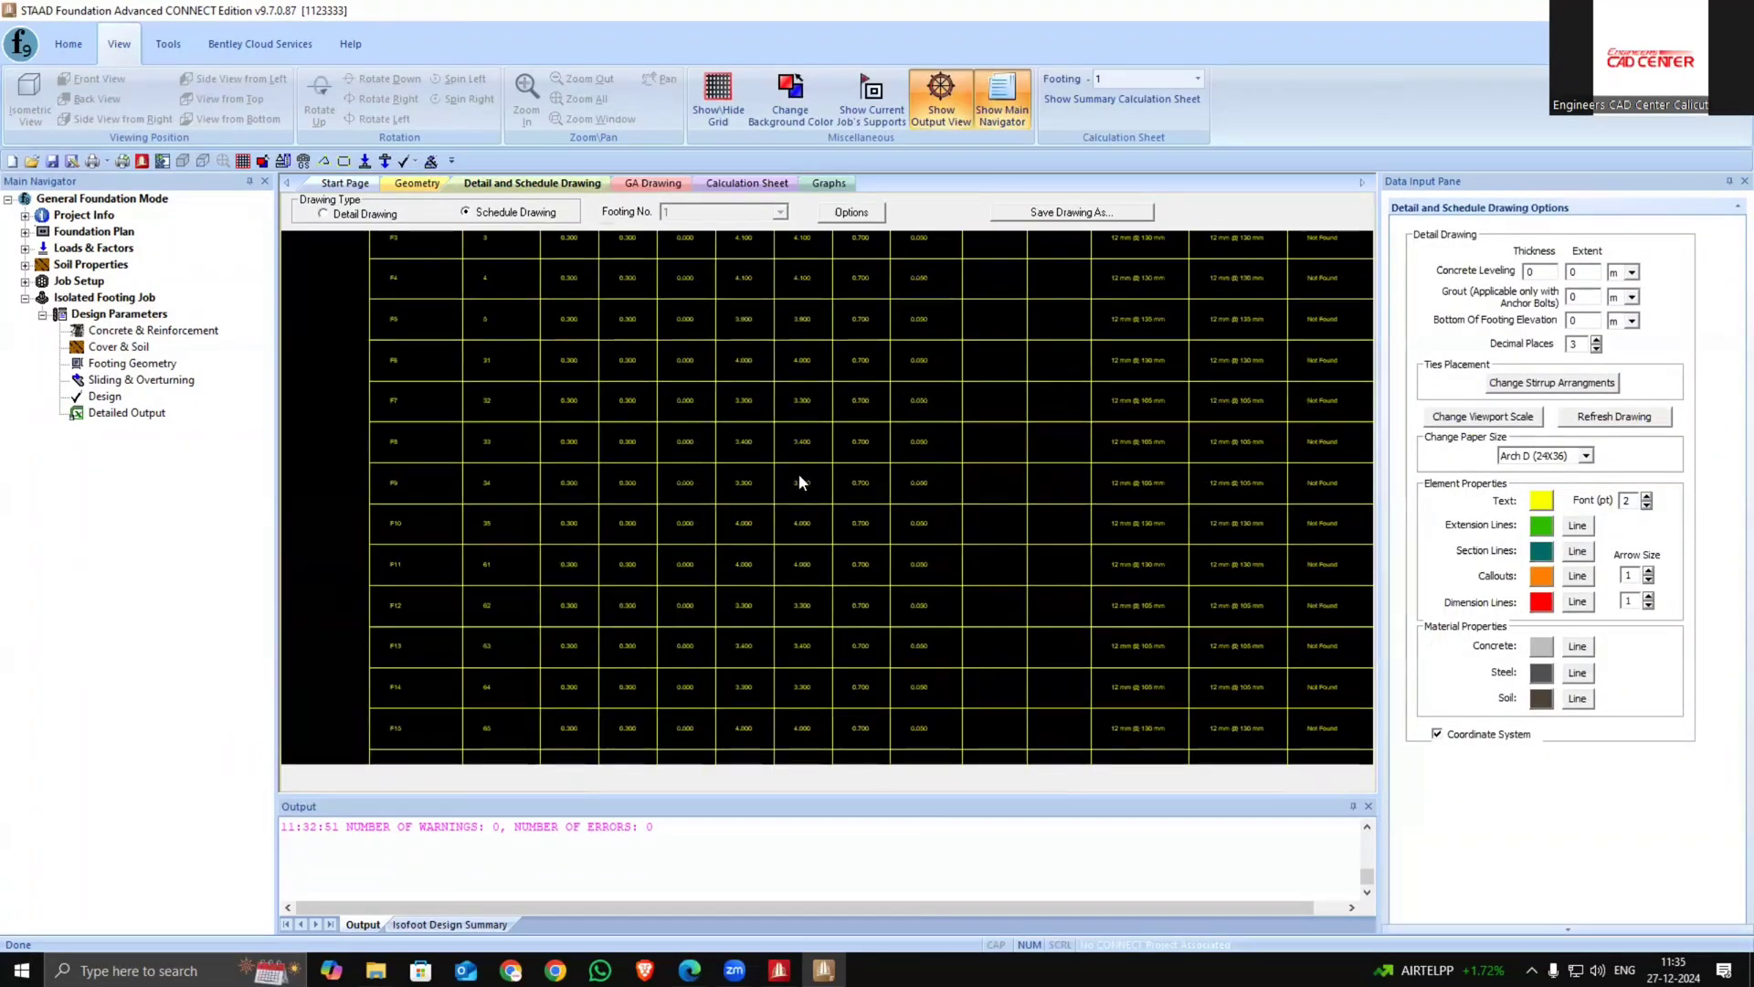
scroll(610, 395, up, 4)
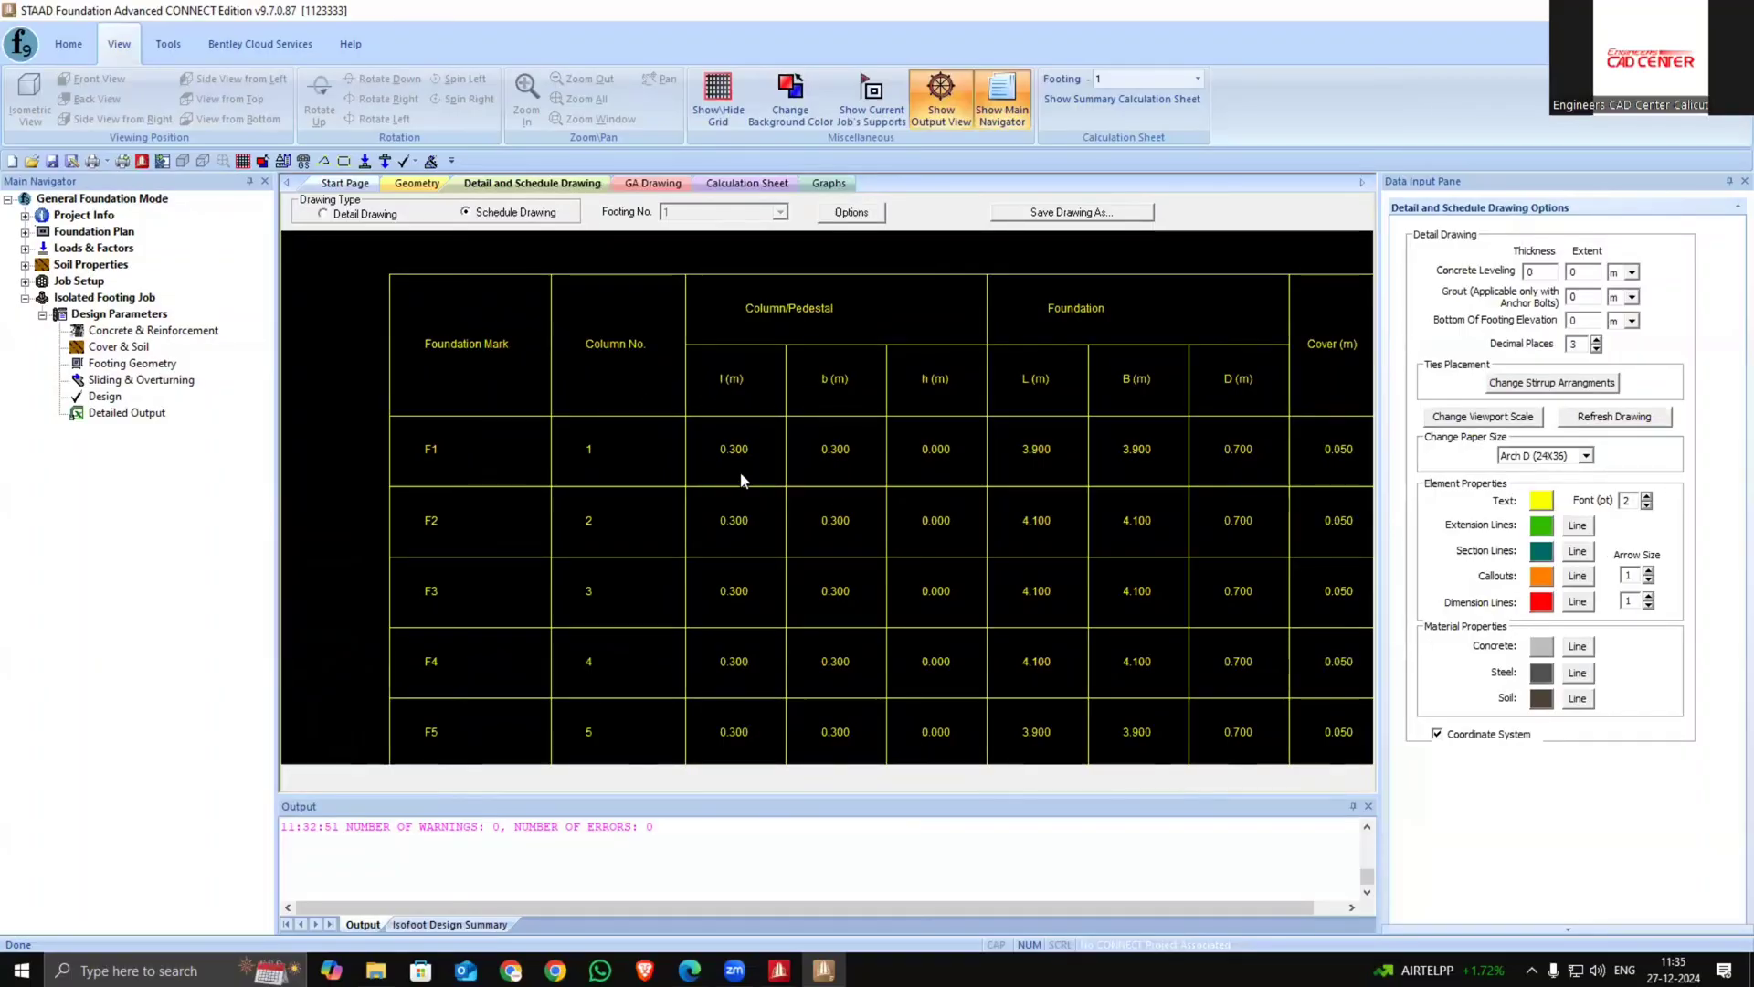
scroll(762, 493, down, 4)
scroll(765, 513, up, 5)
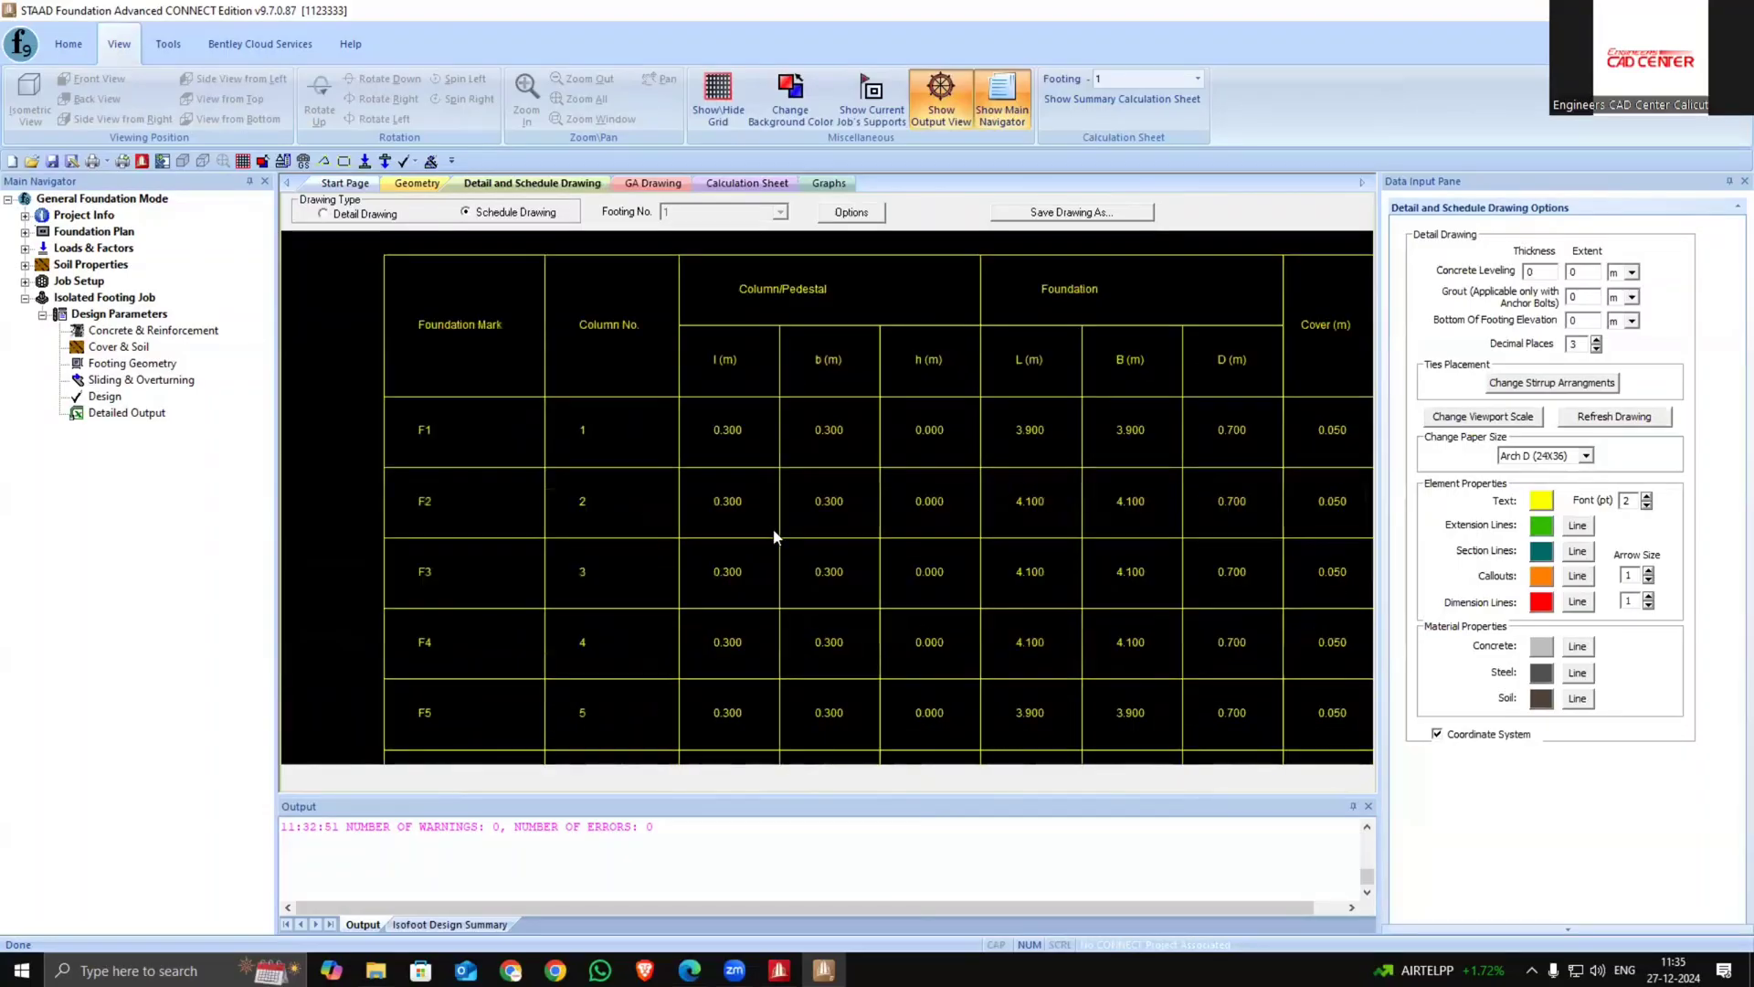
scroll(966, 577, down, 3)
scroll(966, 577, down, 1)
scroll(1213, 565, down, 4)
middle_drag(1213, 565, 895, 403)
scroll(1136, 488, up, 4)
scroll(1043, 433, up, 2)
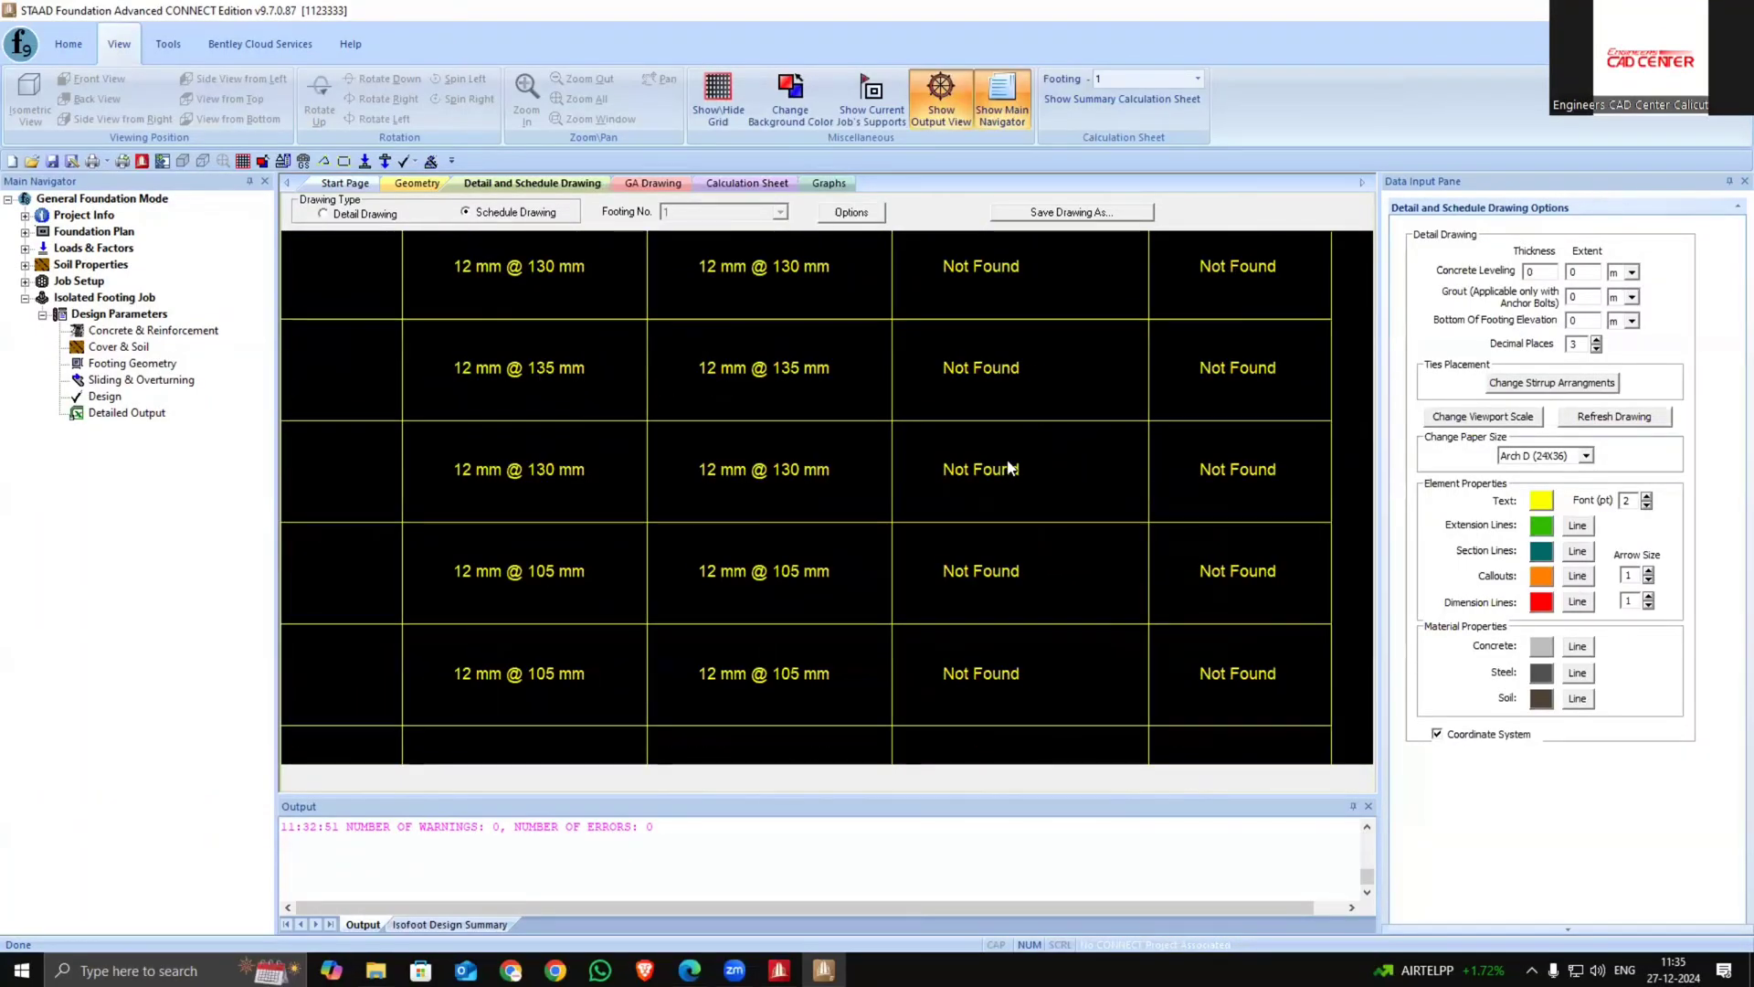
scroll(1045, 484, down, 5)
middle_drag(1045, 484, 1087, 348)
scroll(932, 537, up, 5)
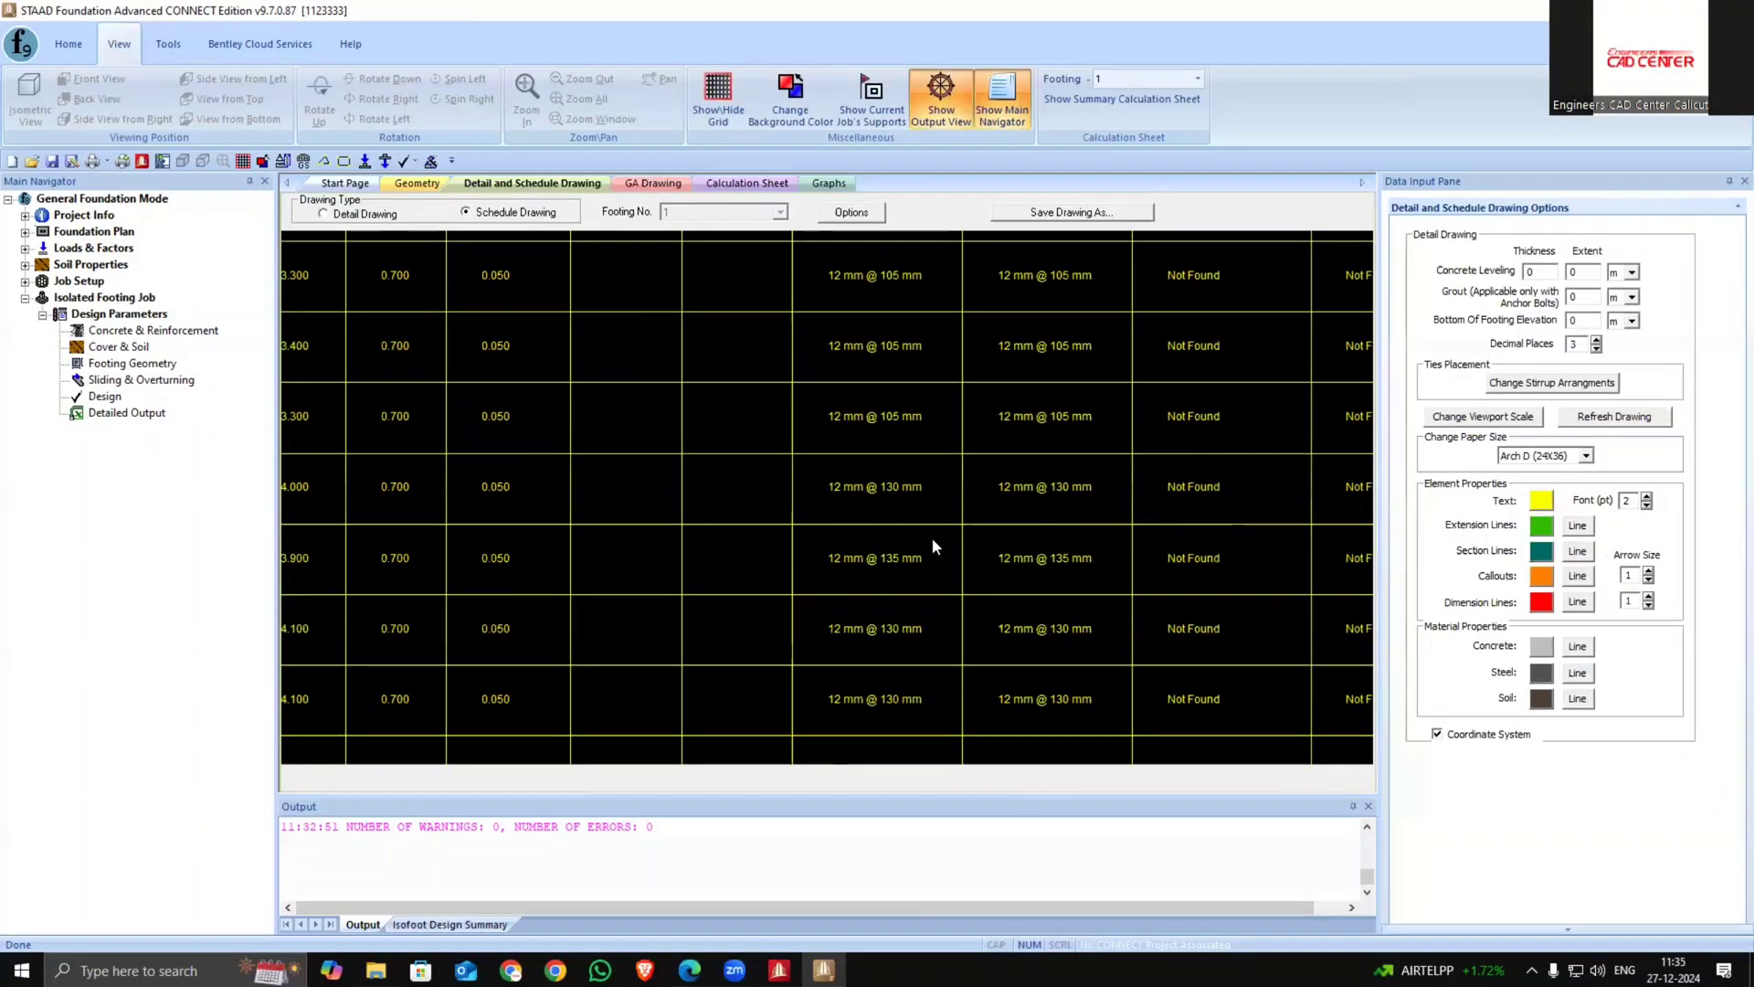
scroll(857, 570, up, 2)
scroll(896, 625, down, 1)
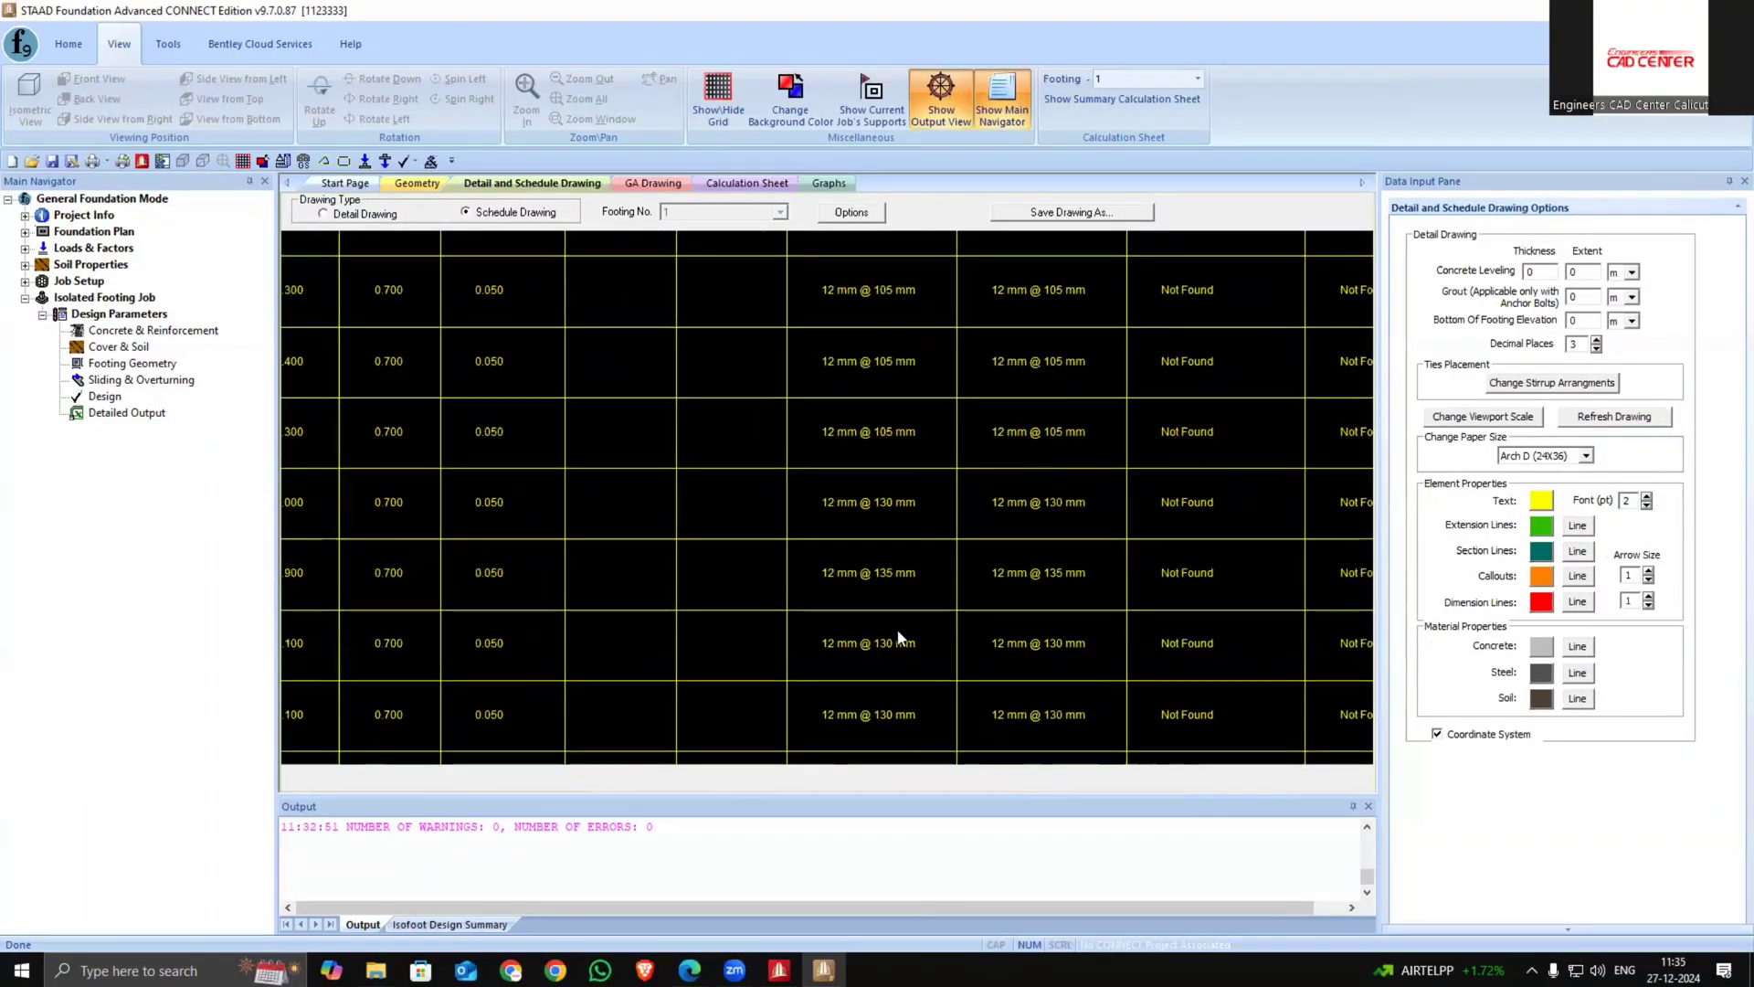
middle_drag(896, 632, 912, 518)
scroll(919, 589, up, 1)
scroll(929, 493, down, 1)
middle_drag(919, 587, 885, 573)
scroll(887, 567, up, 1)
middle_drag(891, 548, 884, 581)
scroll(874, 614, down, 1)
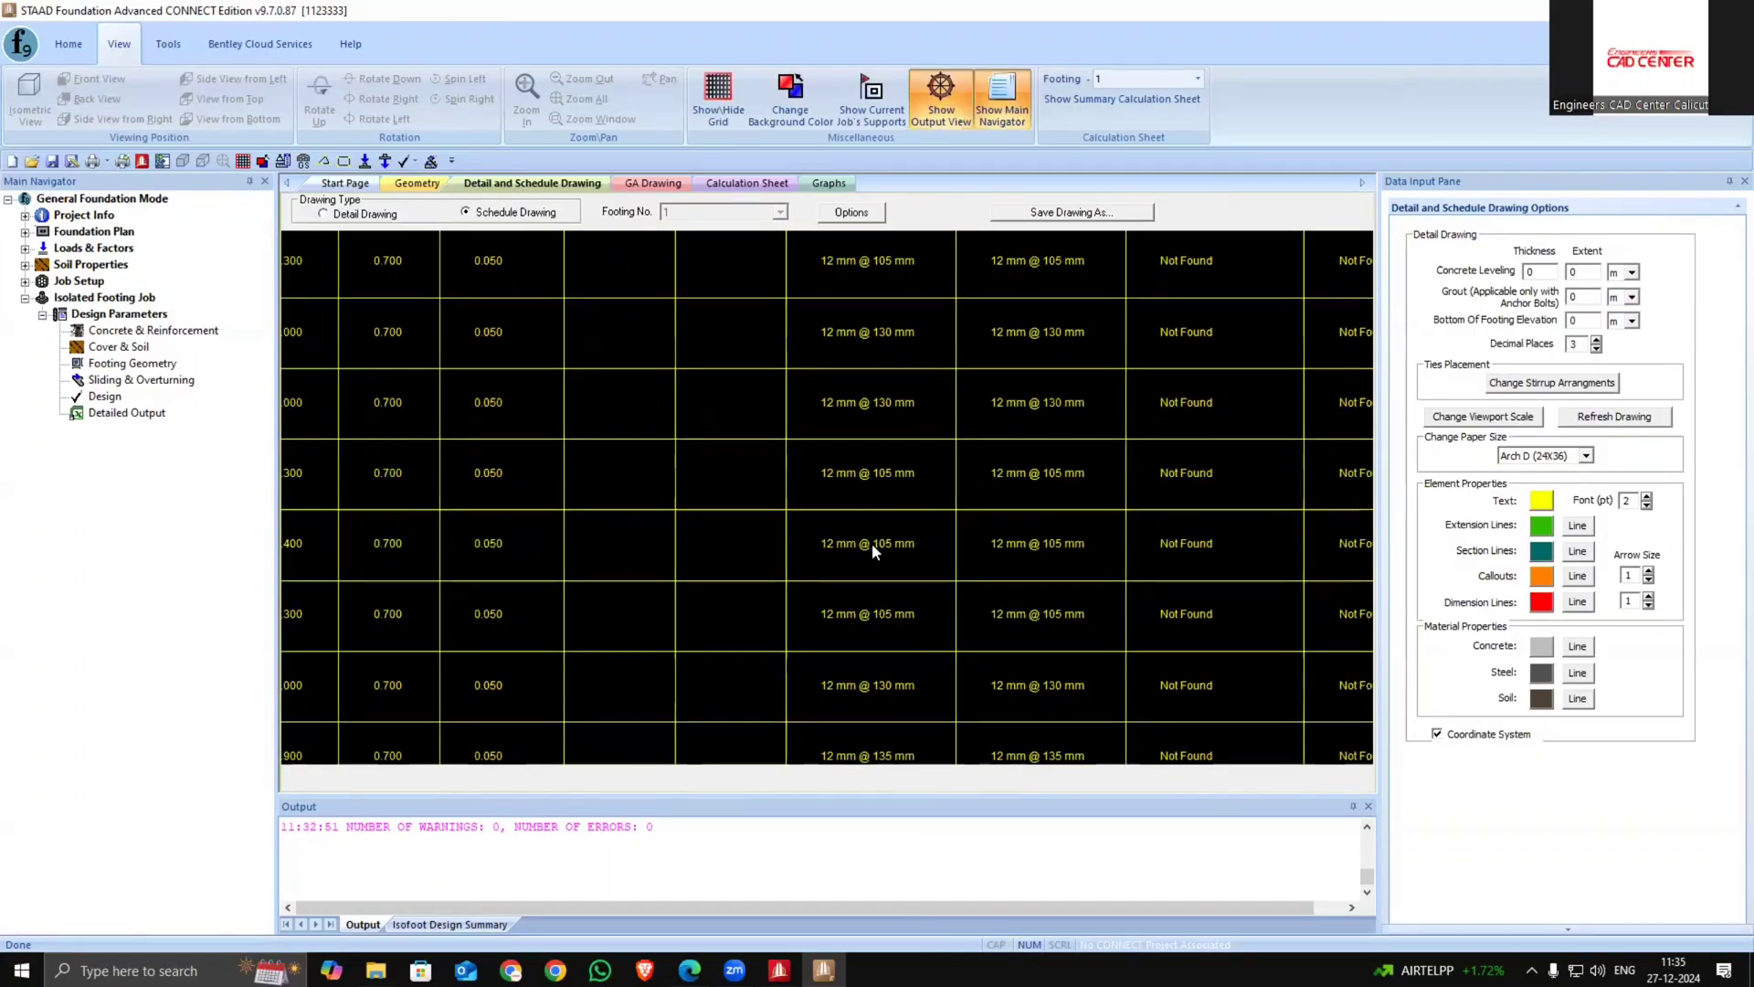
scroll(866, 377, down, 1)
middle_drag(866, 377, 1049, 441)
scroll(999, 472, down, 1)
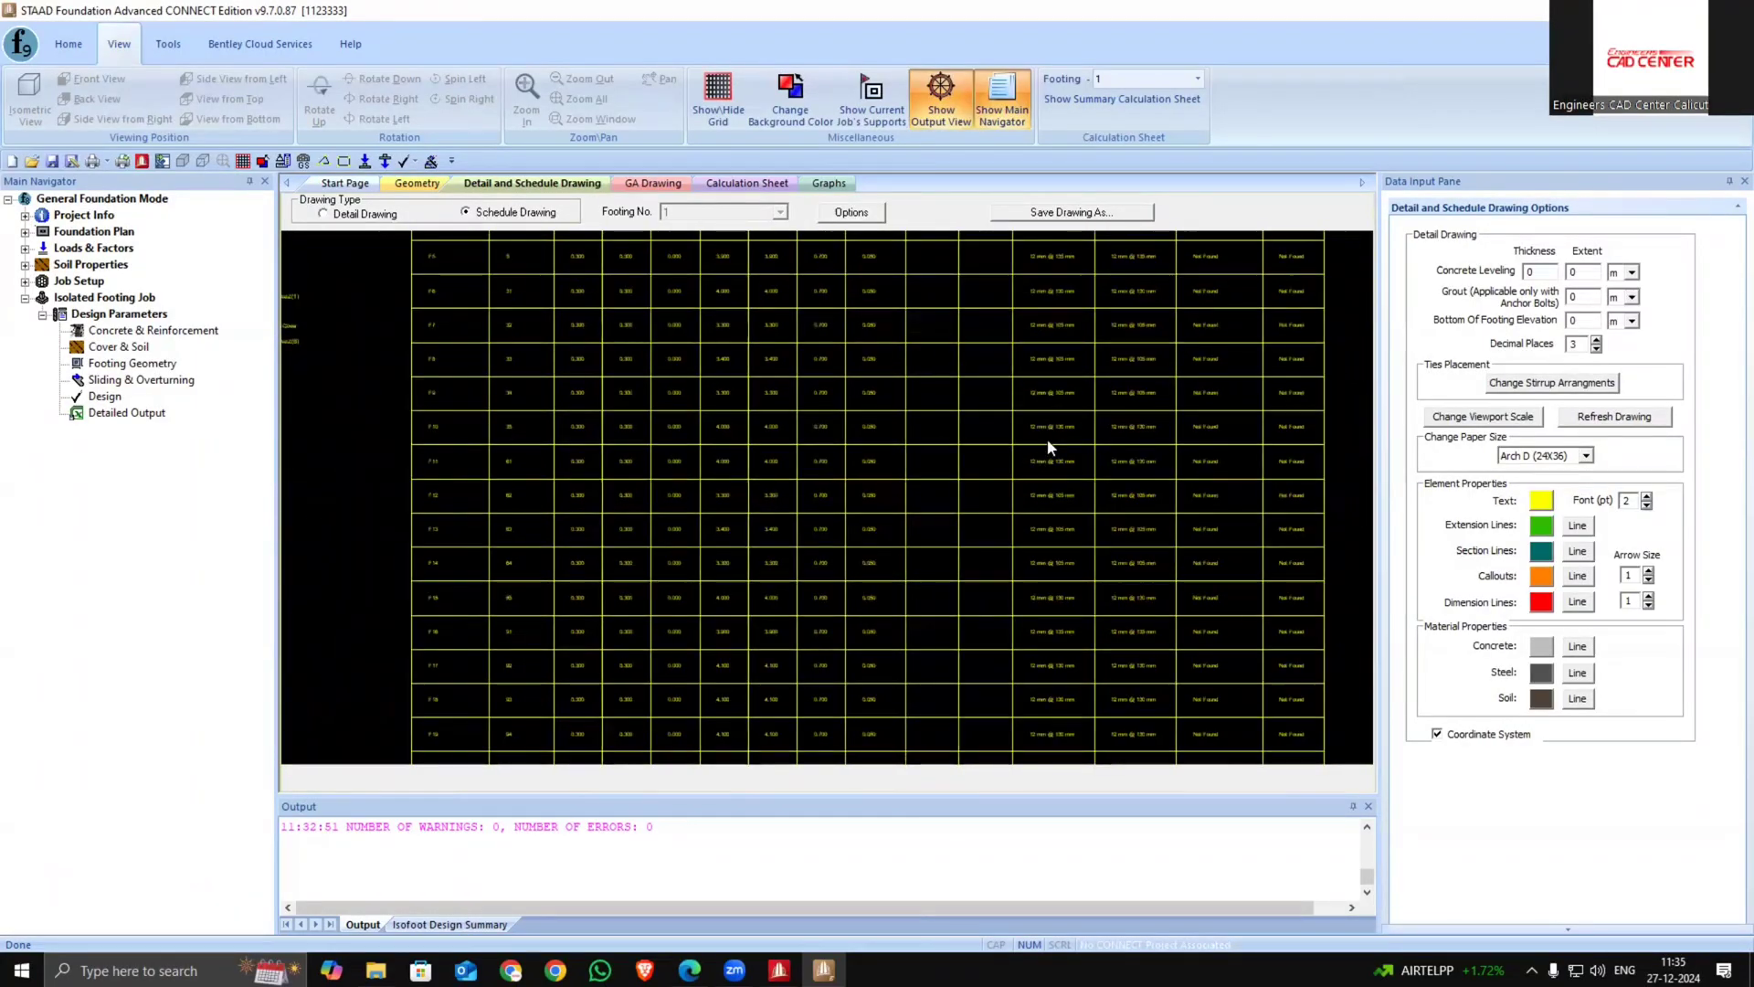
Switch to the geometry view and back to the detail and schedule drawing
click(407, 183)
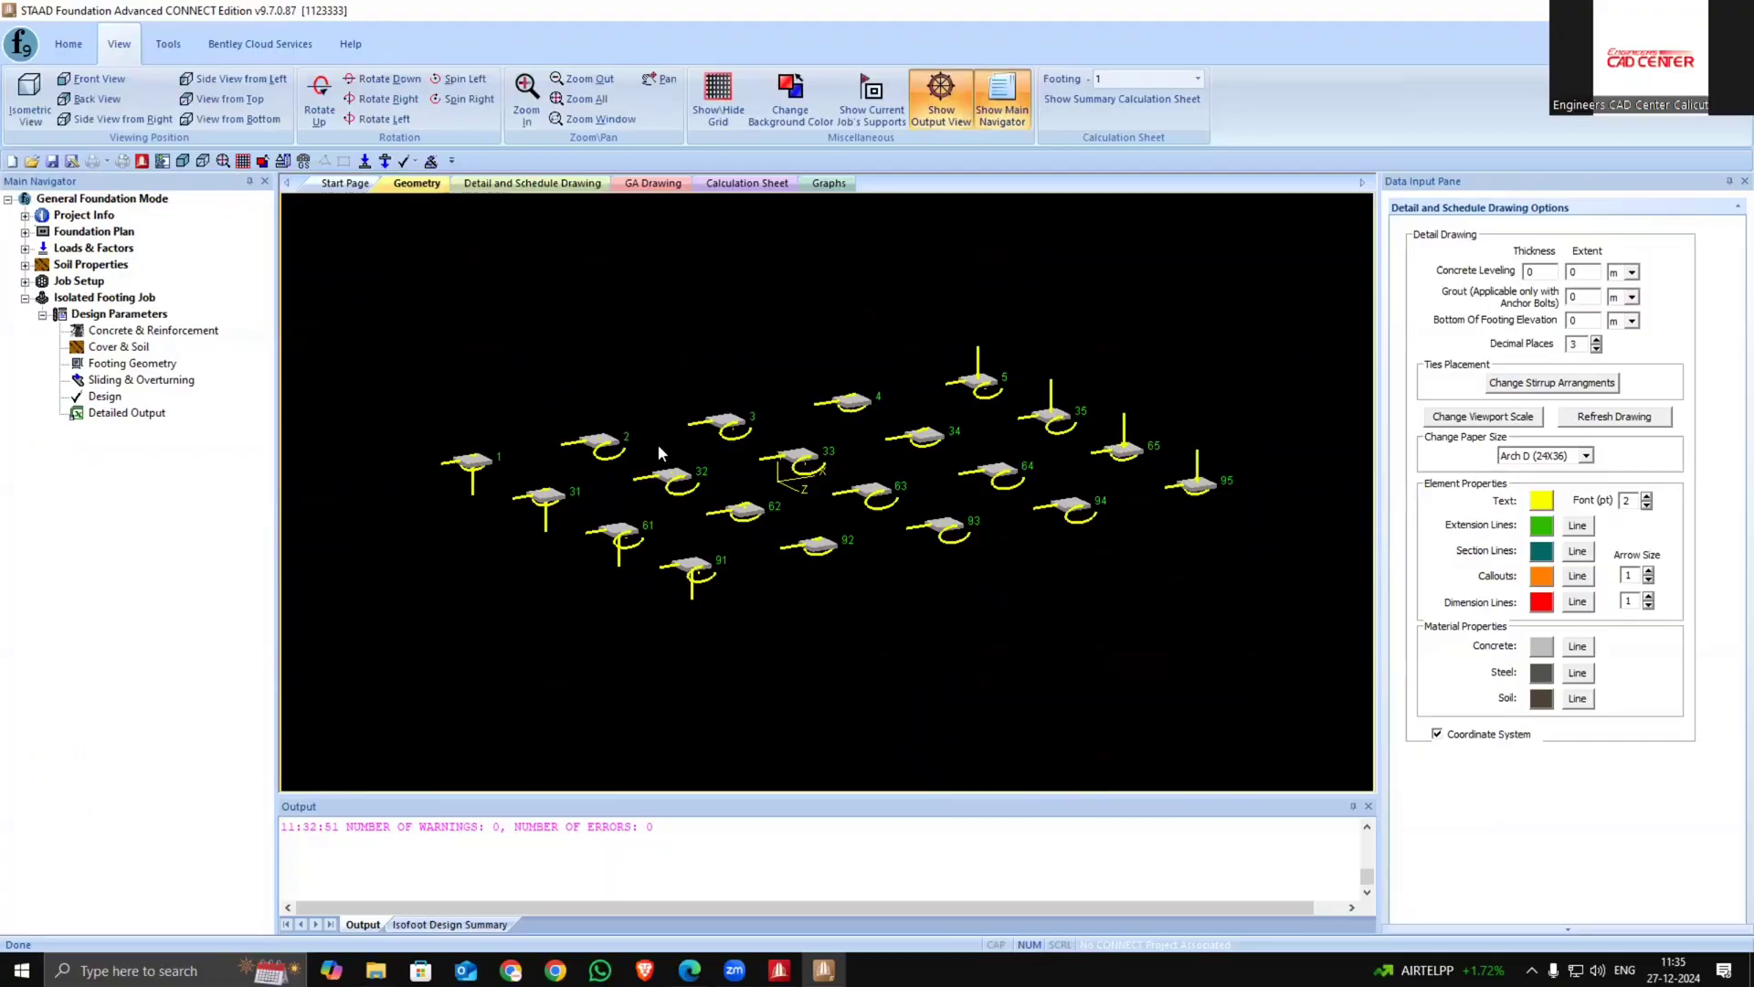
click(533, 183)
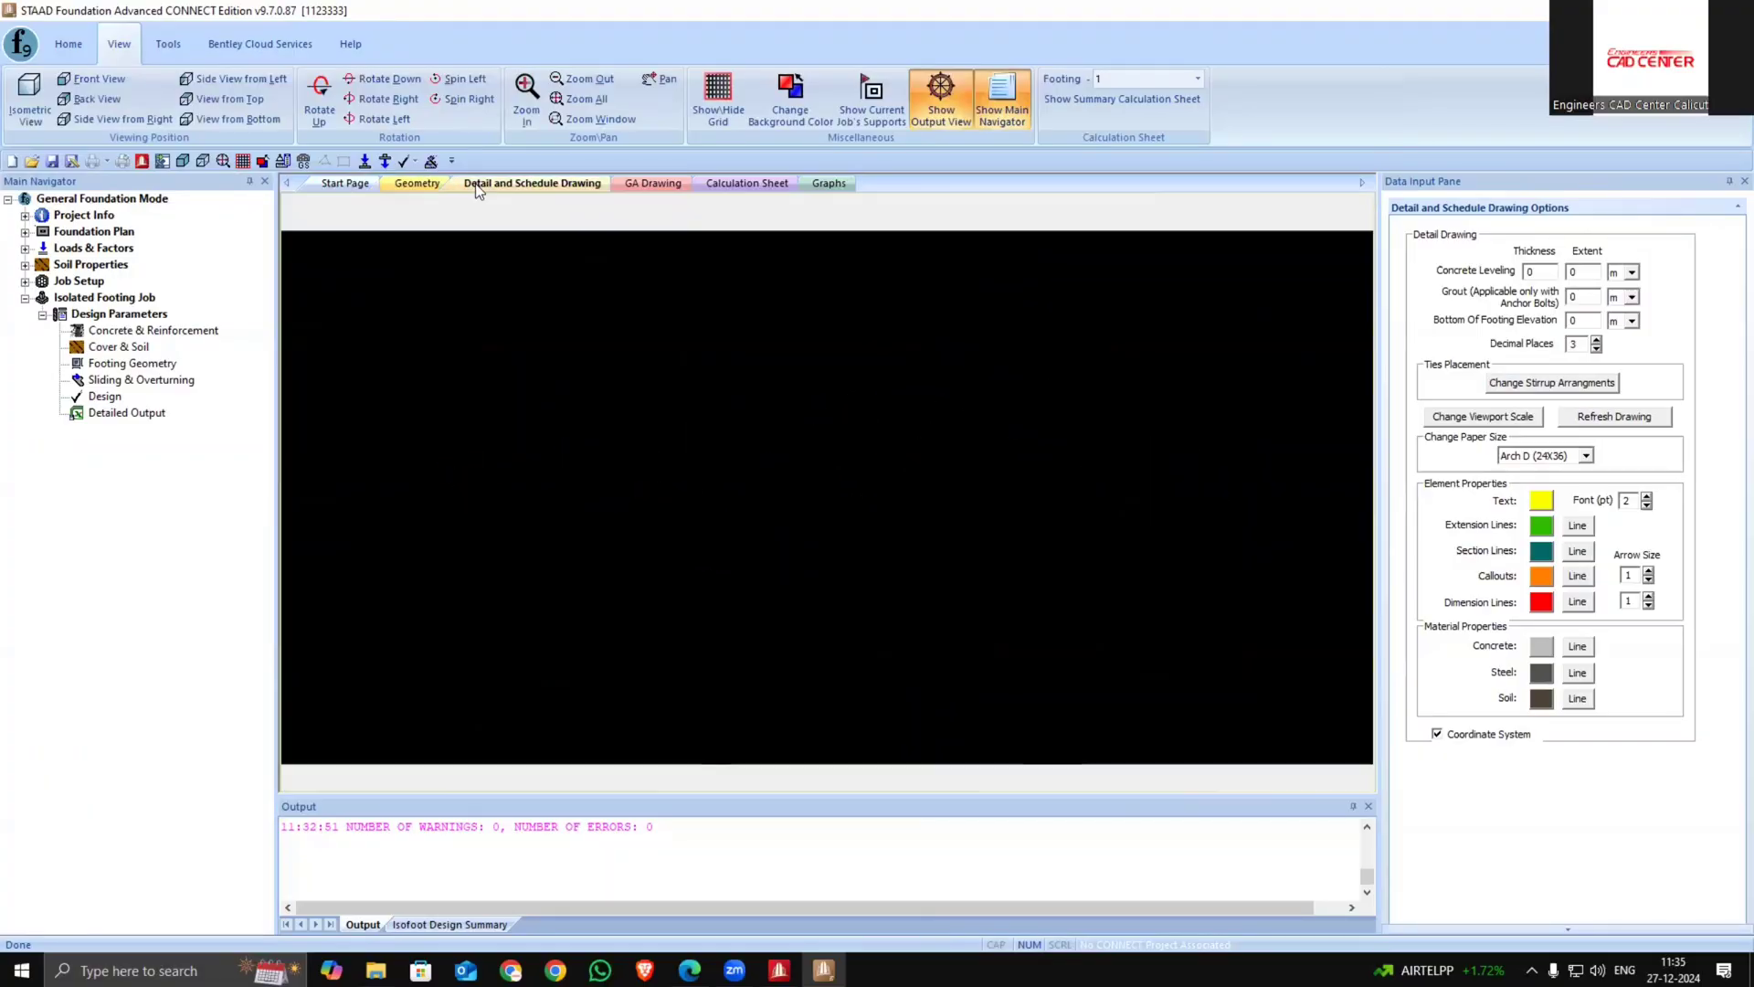
middle_drag(737, 440, 733, 468)
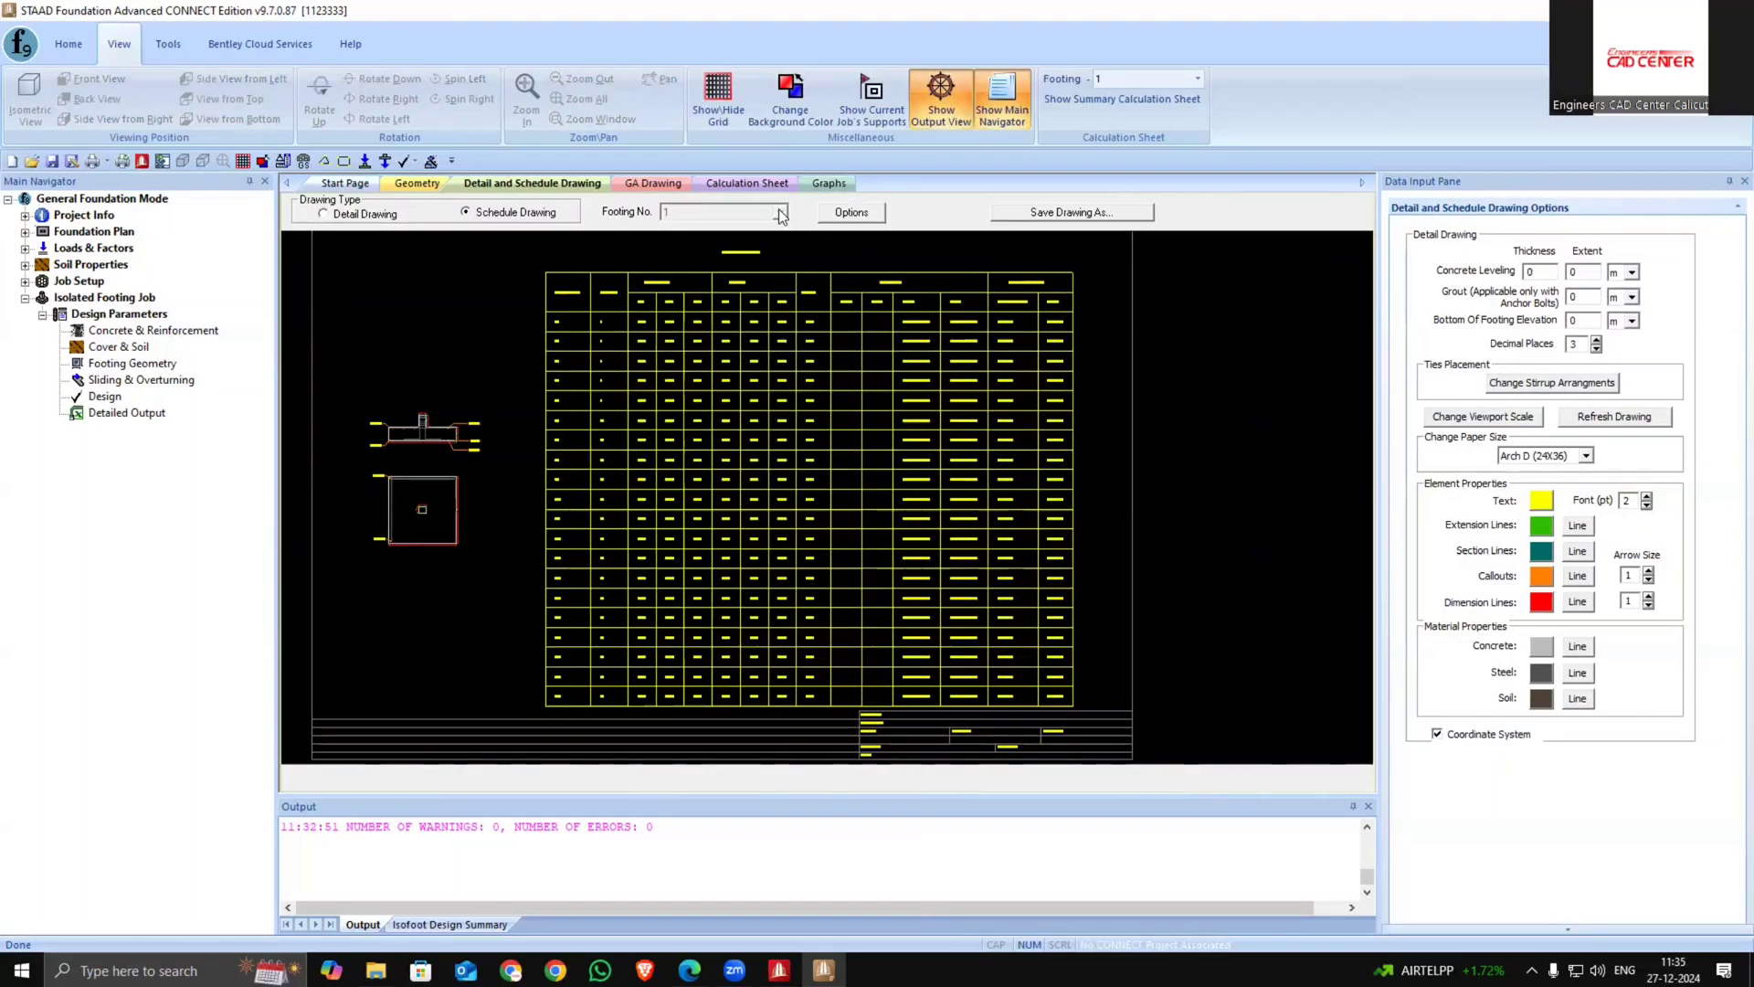
Show the detail drawing for footing 1 and examine its plan and elevation dimensions
click(323, 214)
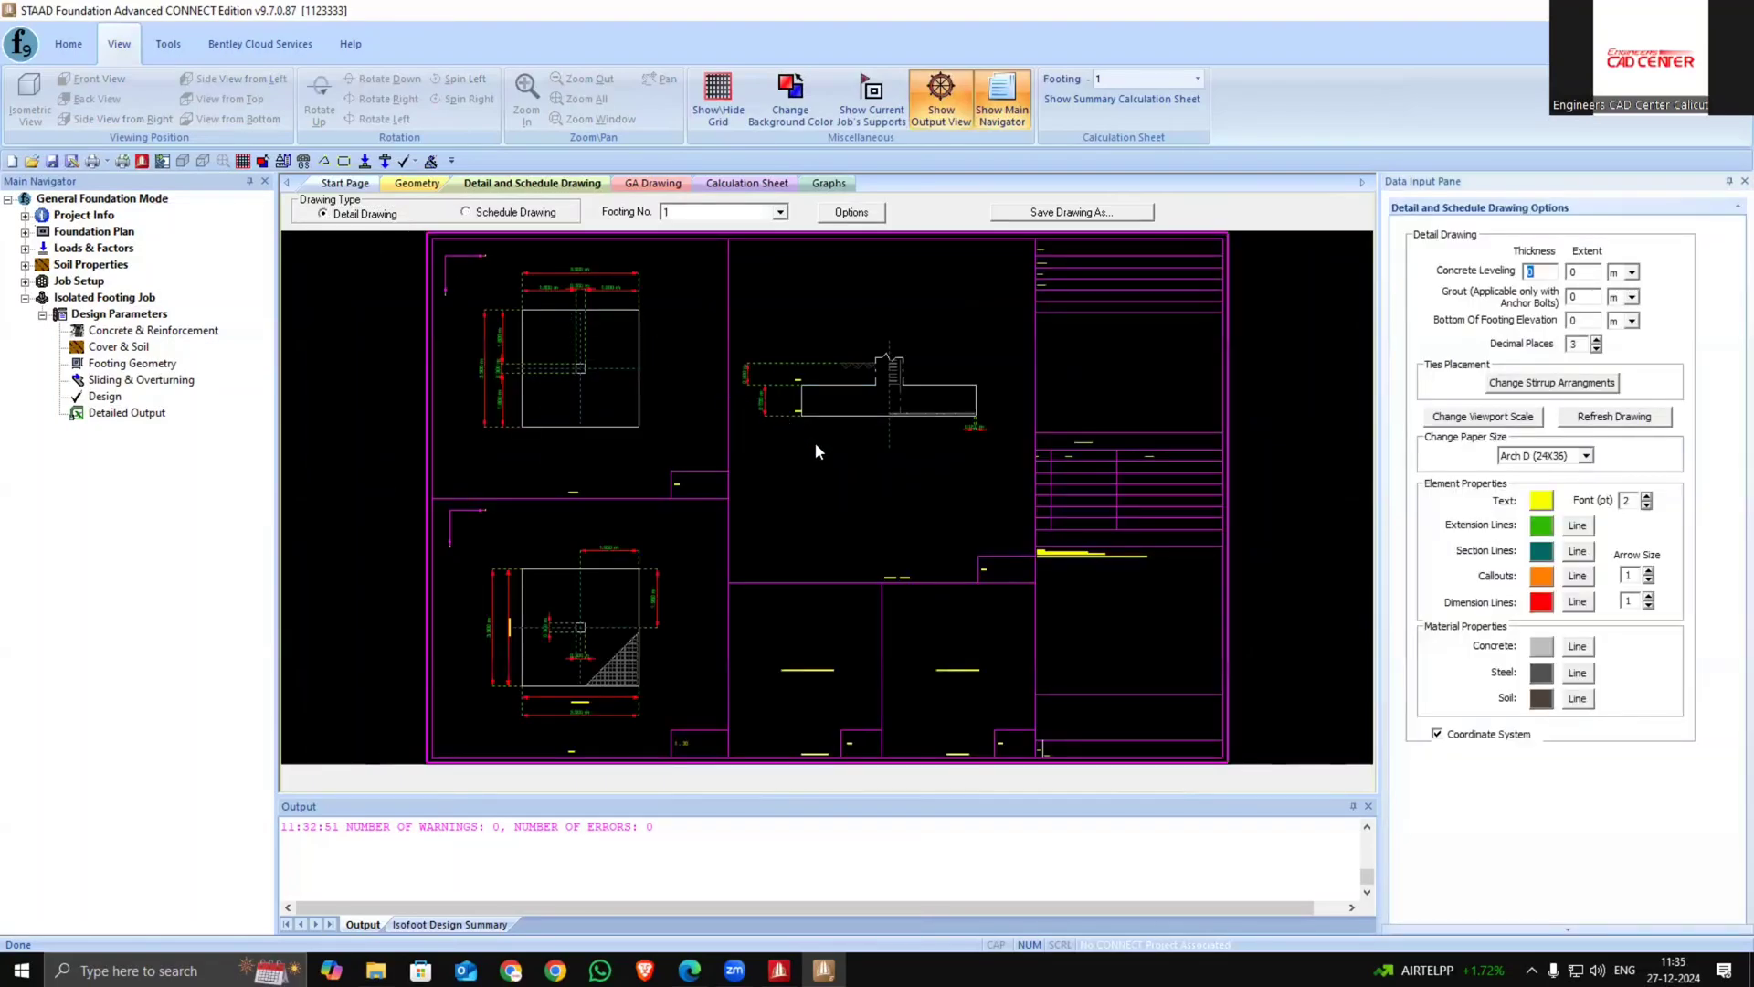
scroll(851, 478, down, 2)
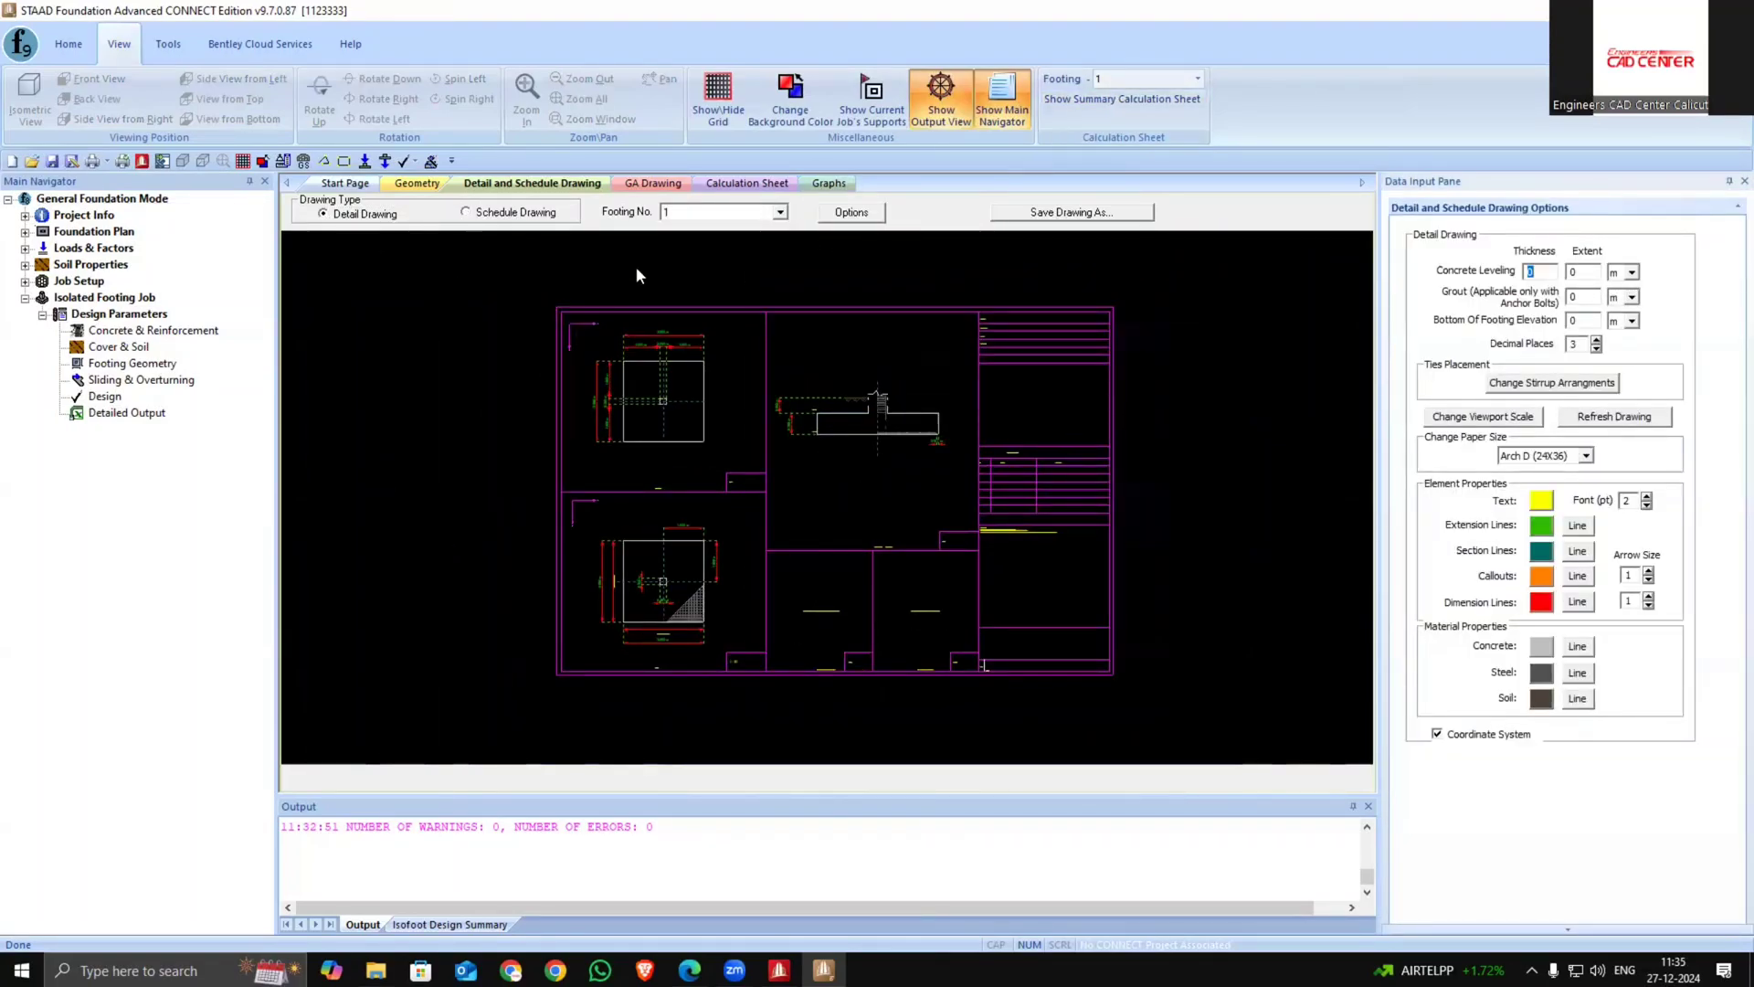
scroll(812, 494, up, 5)
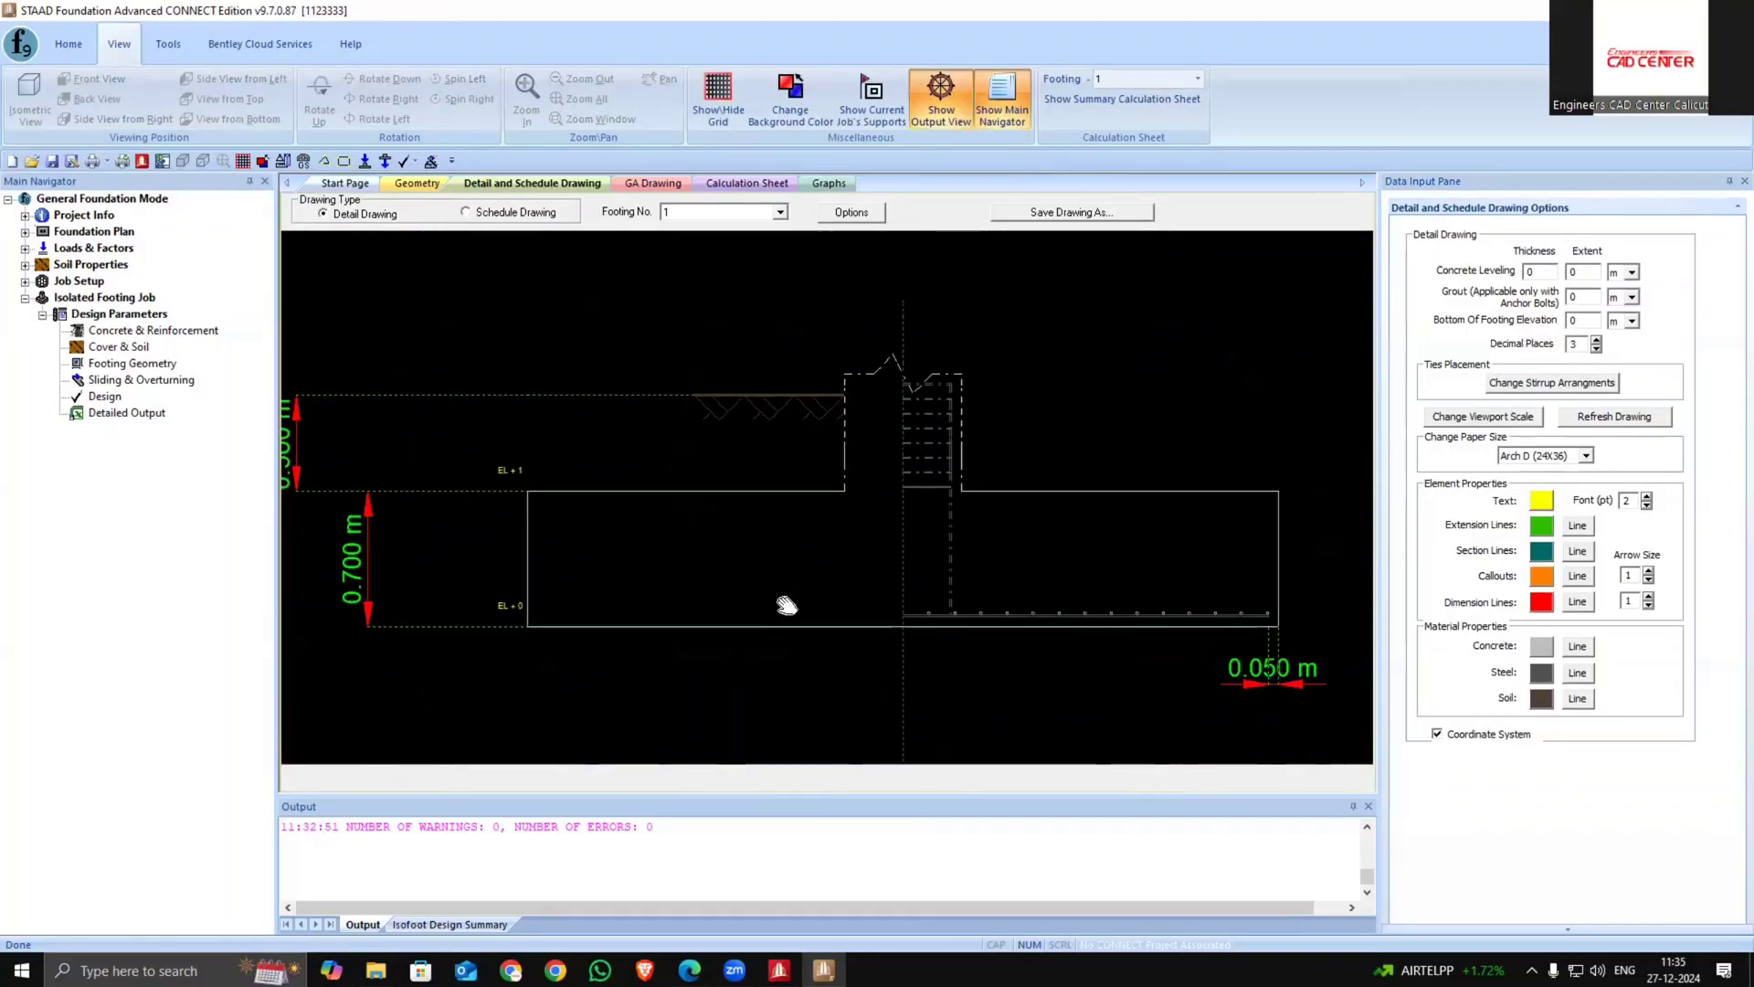
scroll(775, 617, down, 3)
scroll(694, 513, up, 4)
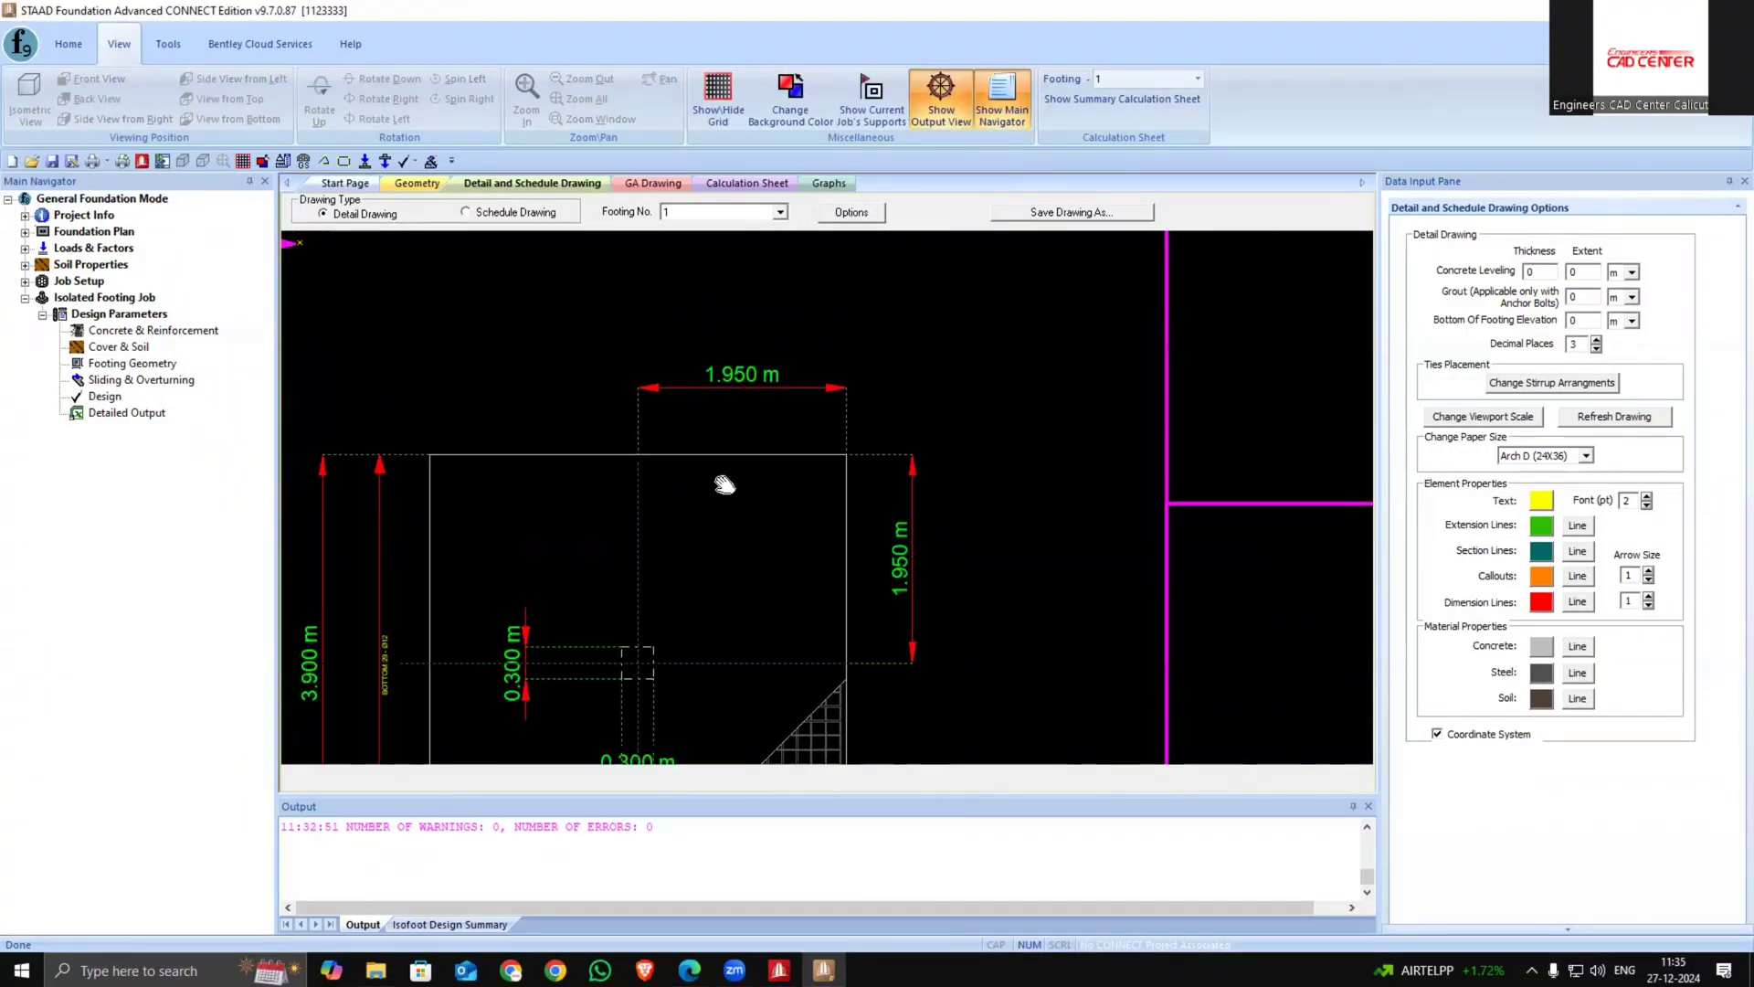
scroll(685, 528, down, 4)
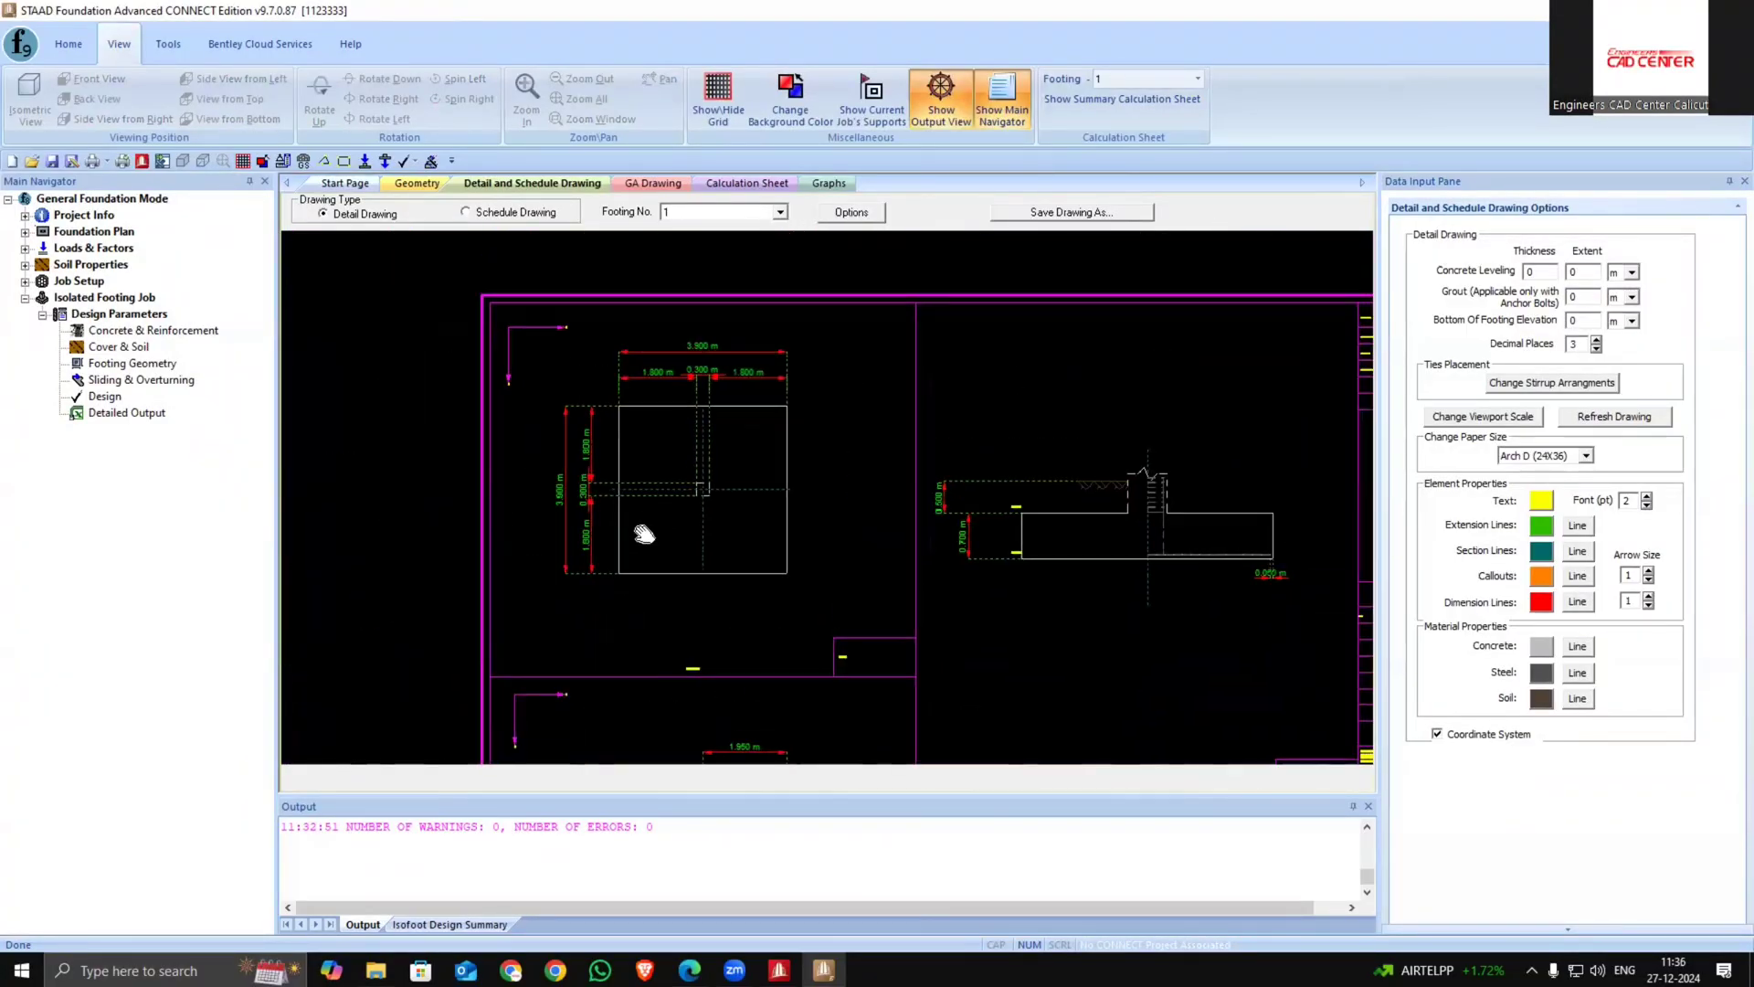
scroll(785, 548, down, 3)
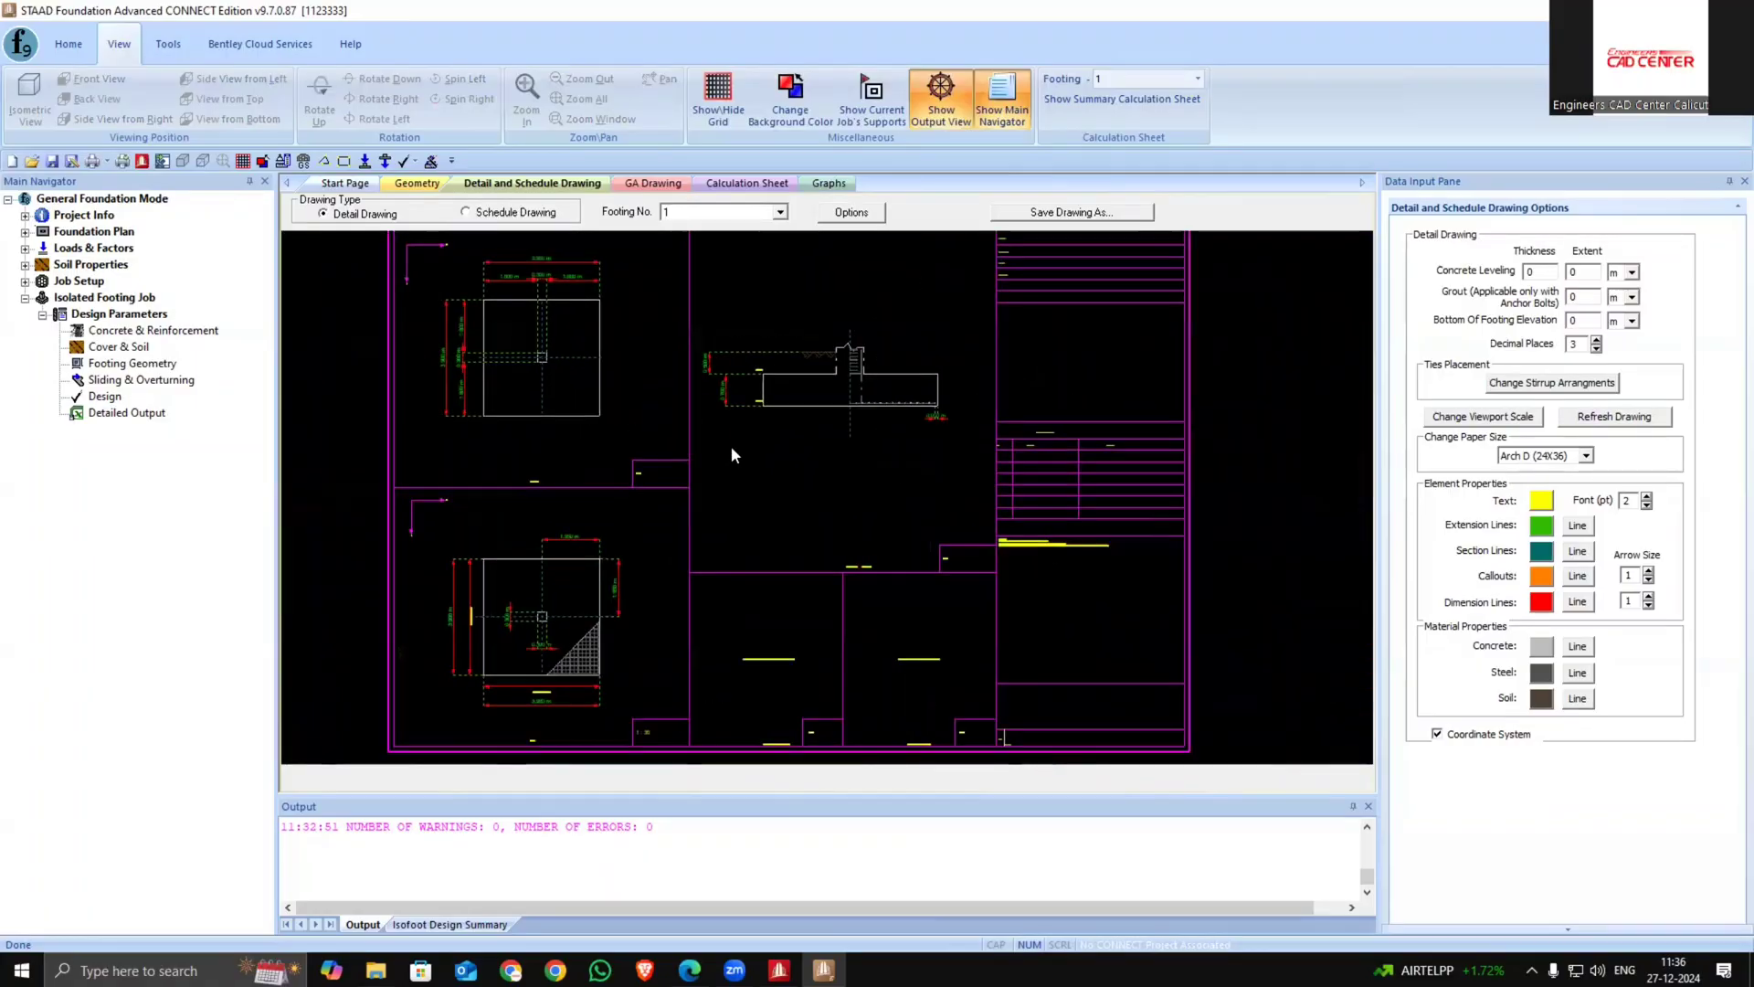
Open the save dialog for the detail drawing and review its export file formats without saving
click(1048, 212)
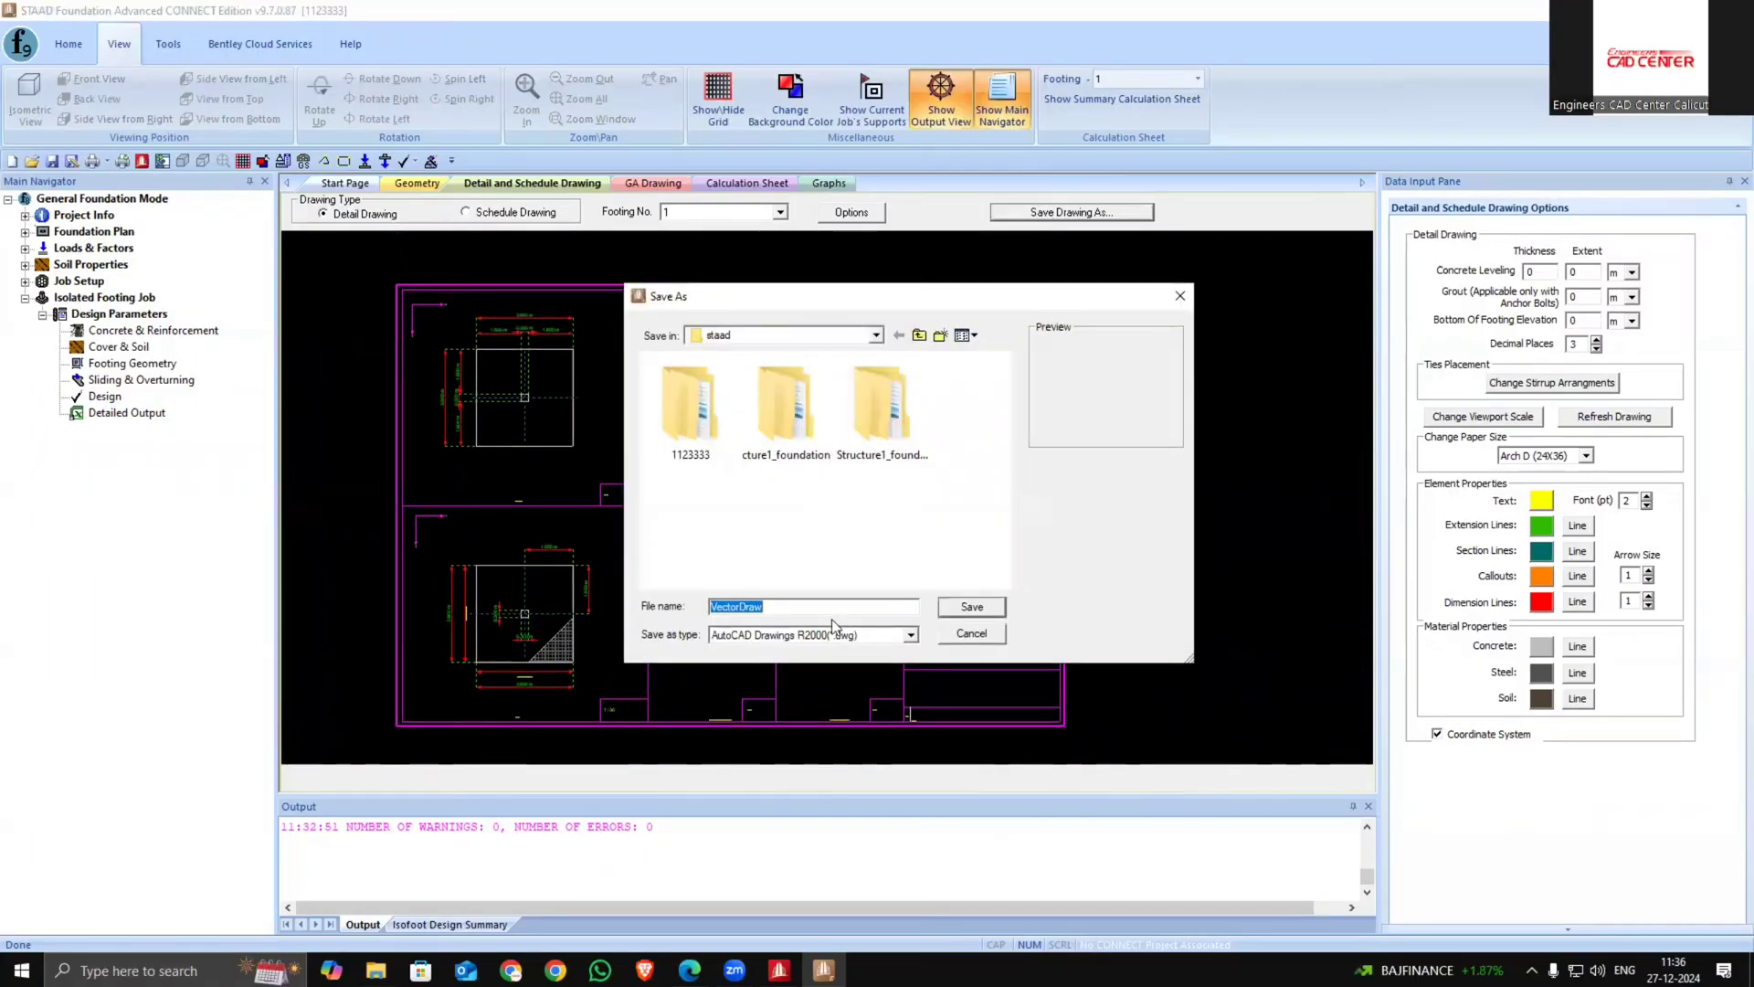
click(910, 638)
click(910, 637)
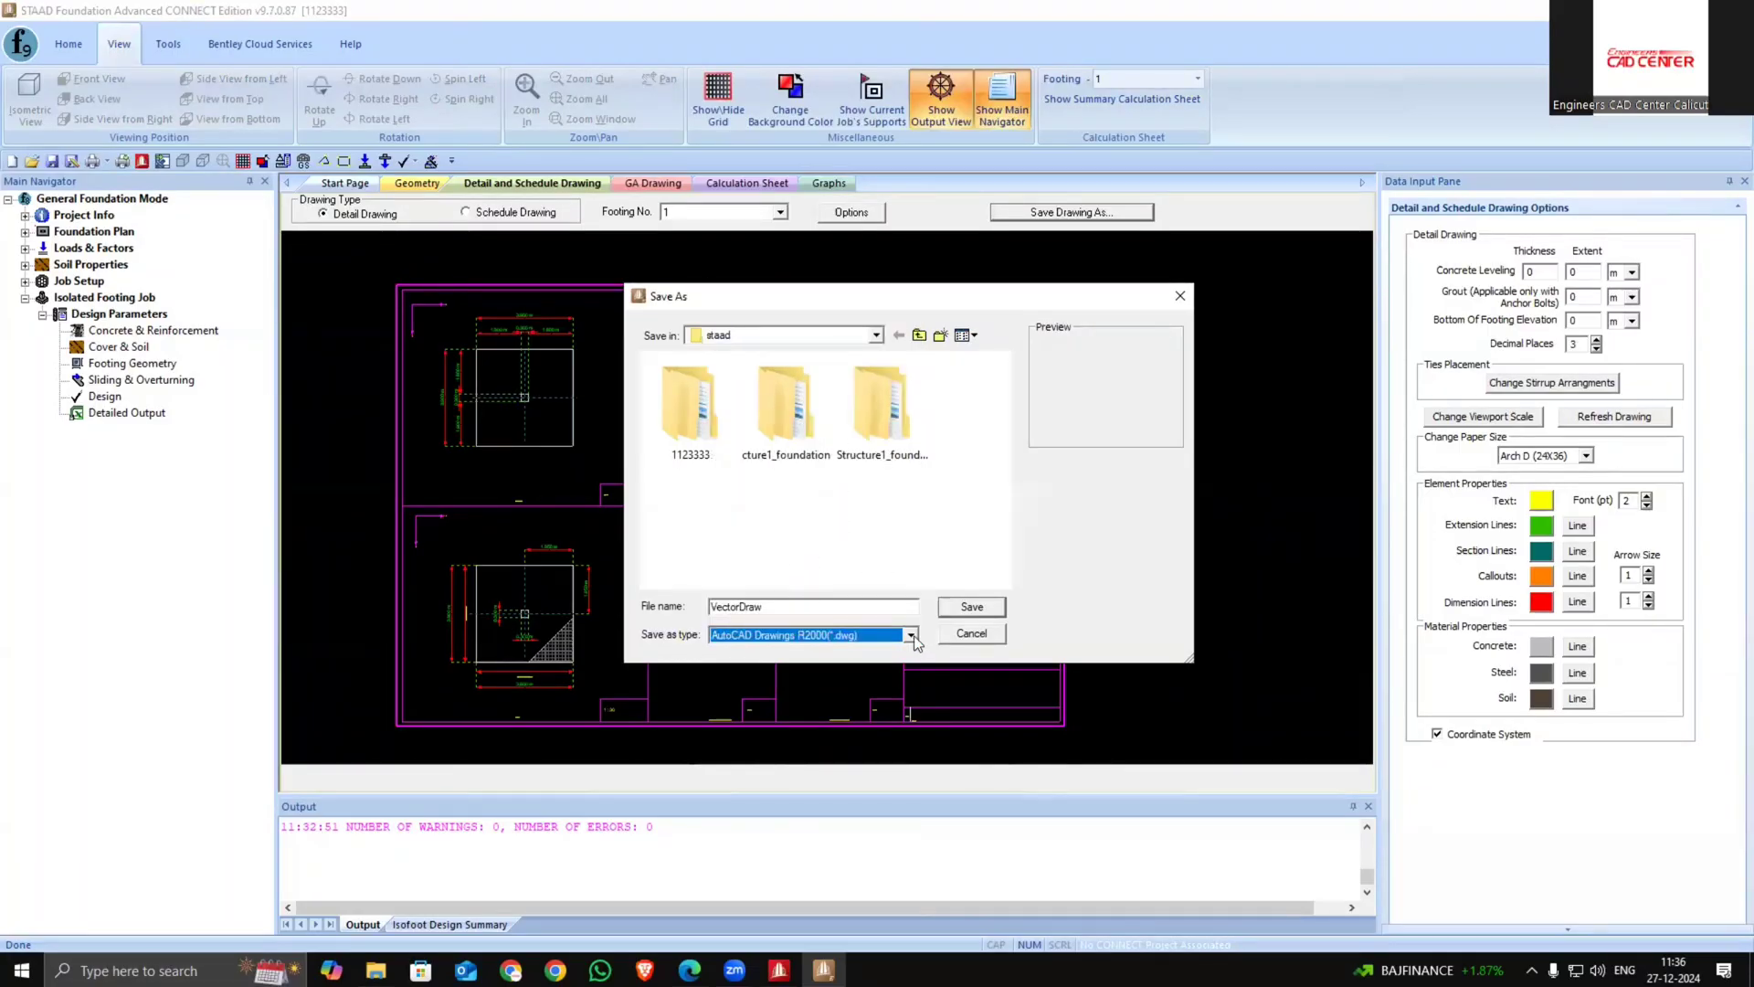
click(891, 634)
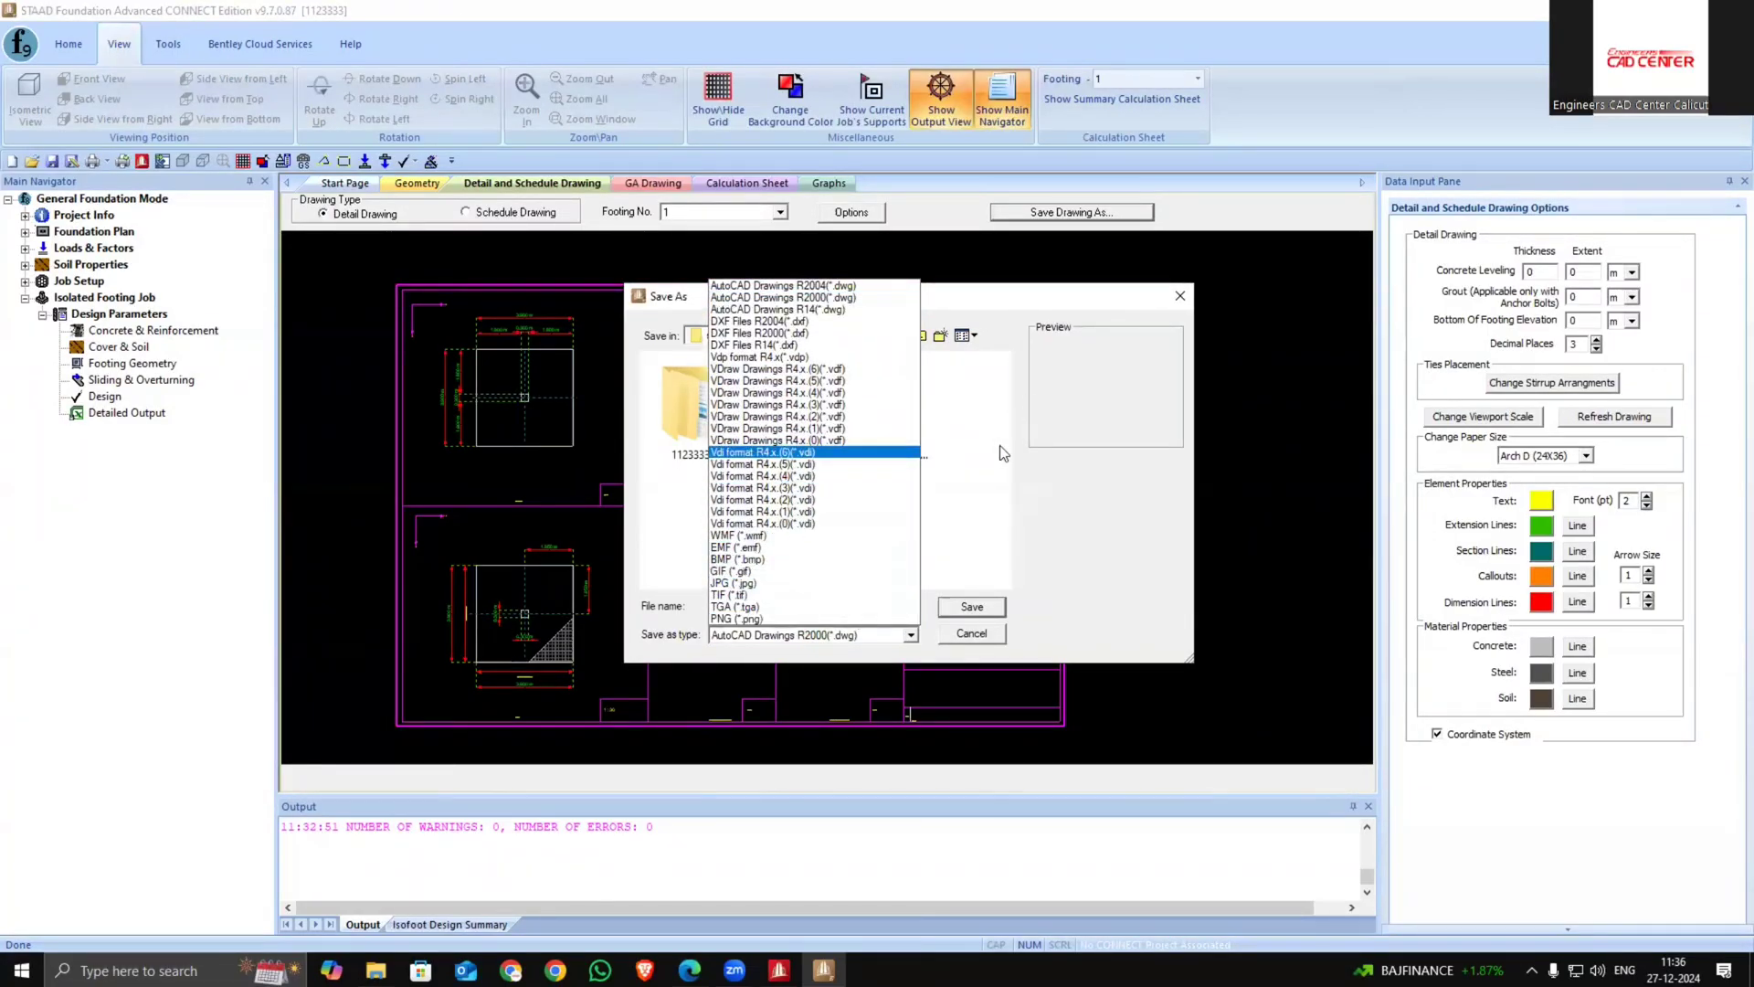
click(1077, 446)
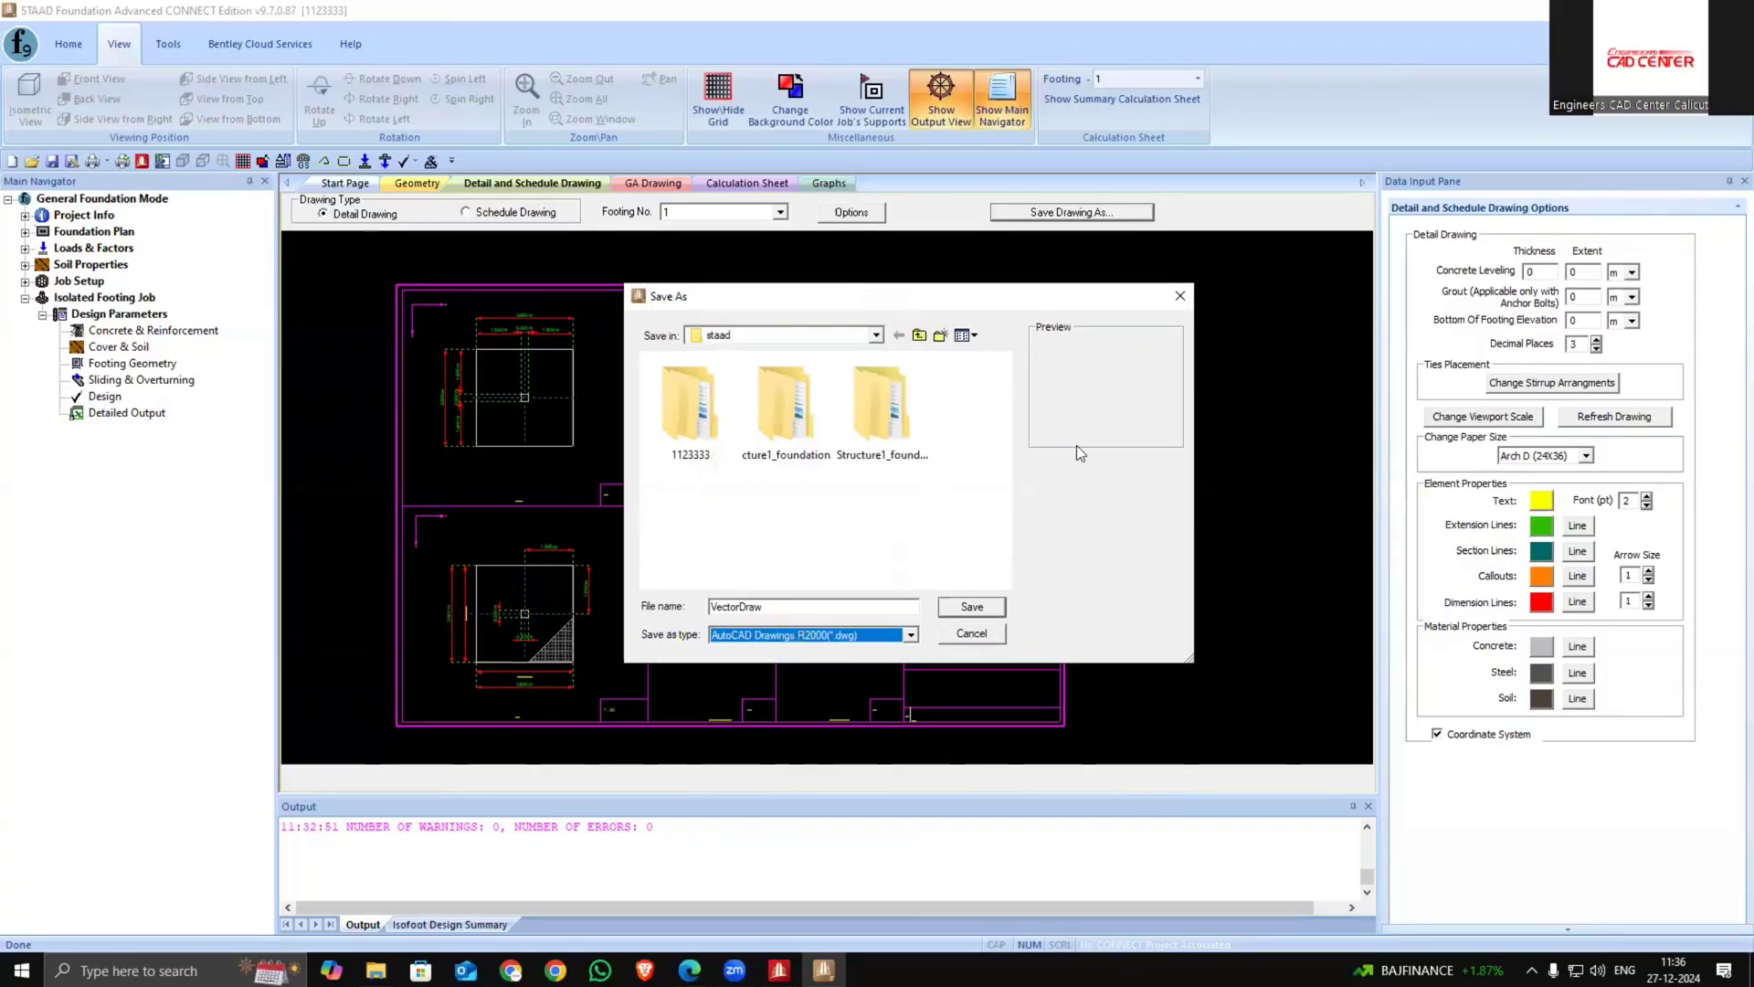
click(1179, 296)
Switch the displayed footing to footing 94 and view its detail drawing
click(1198, 78)
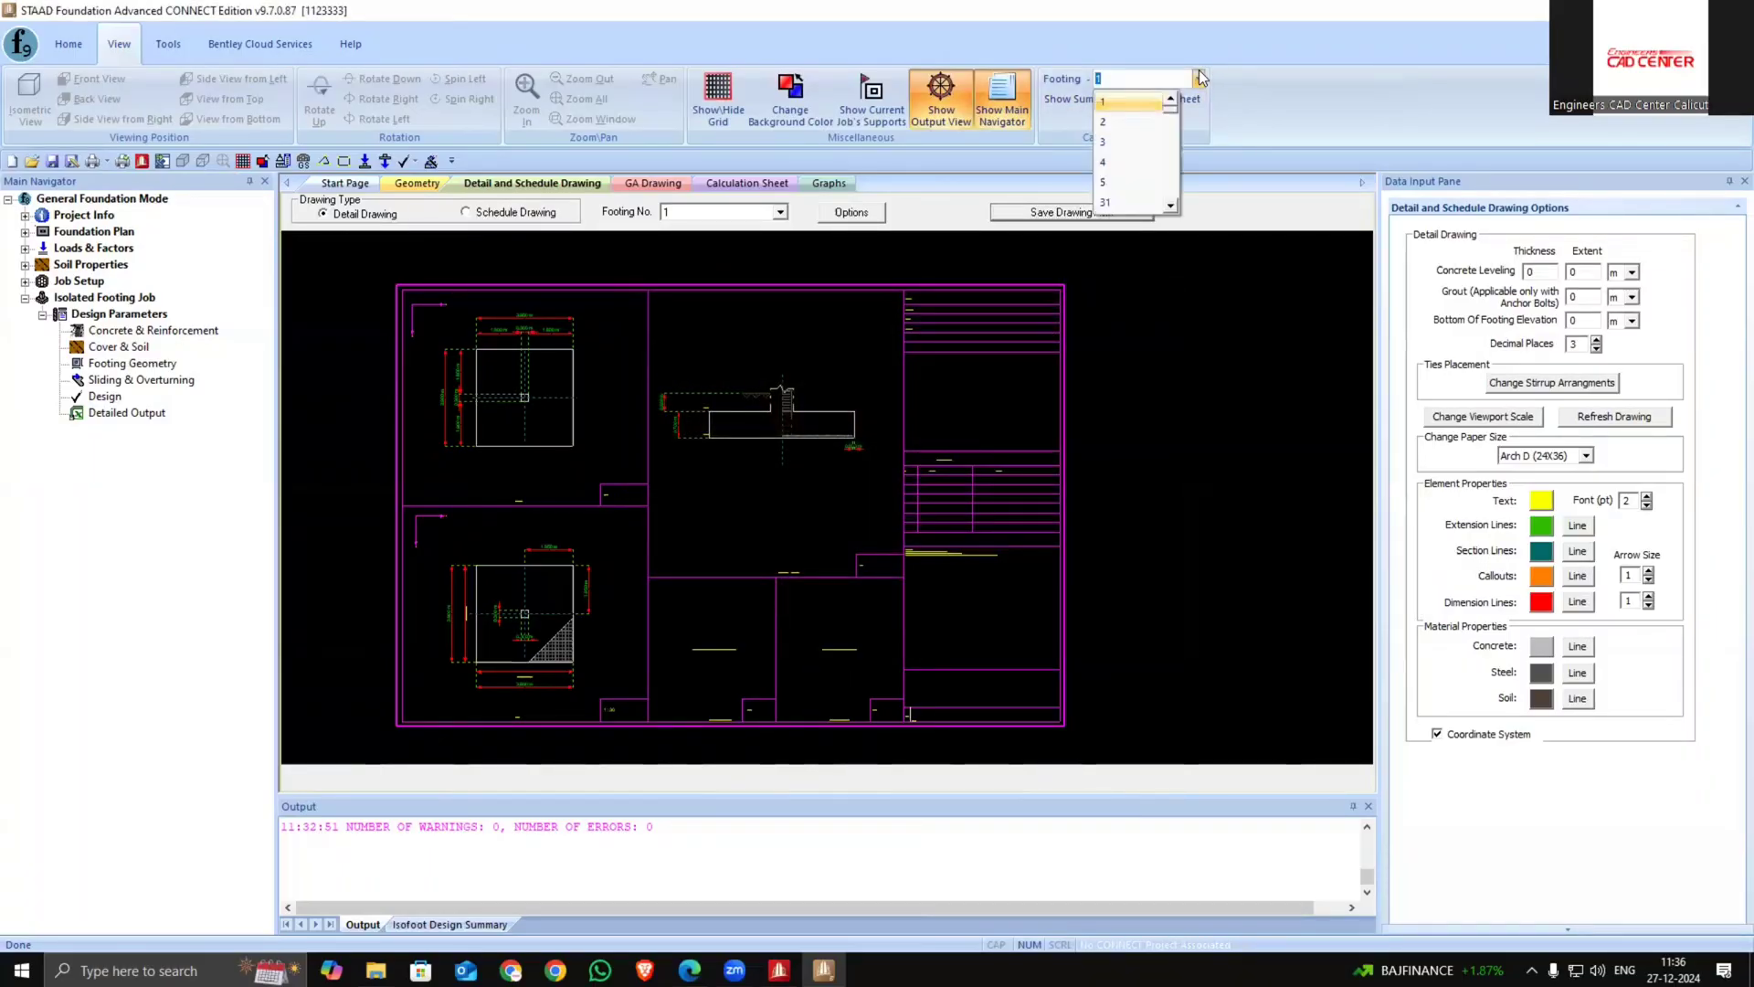
scroll(1109, 169, down, 2)
click(1109, 168)
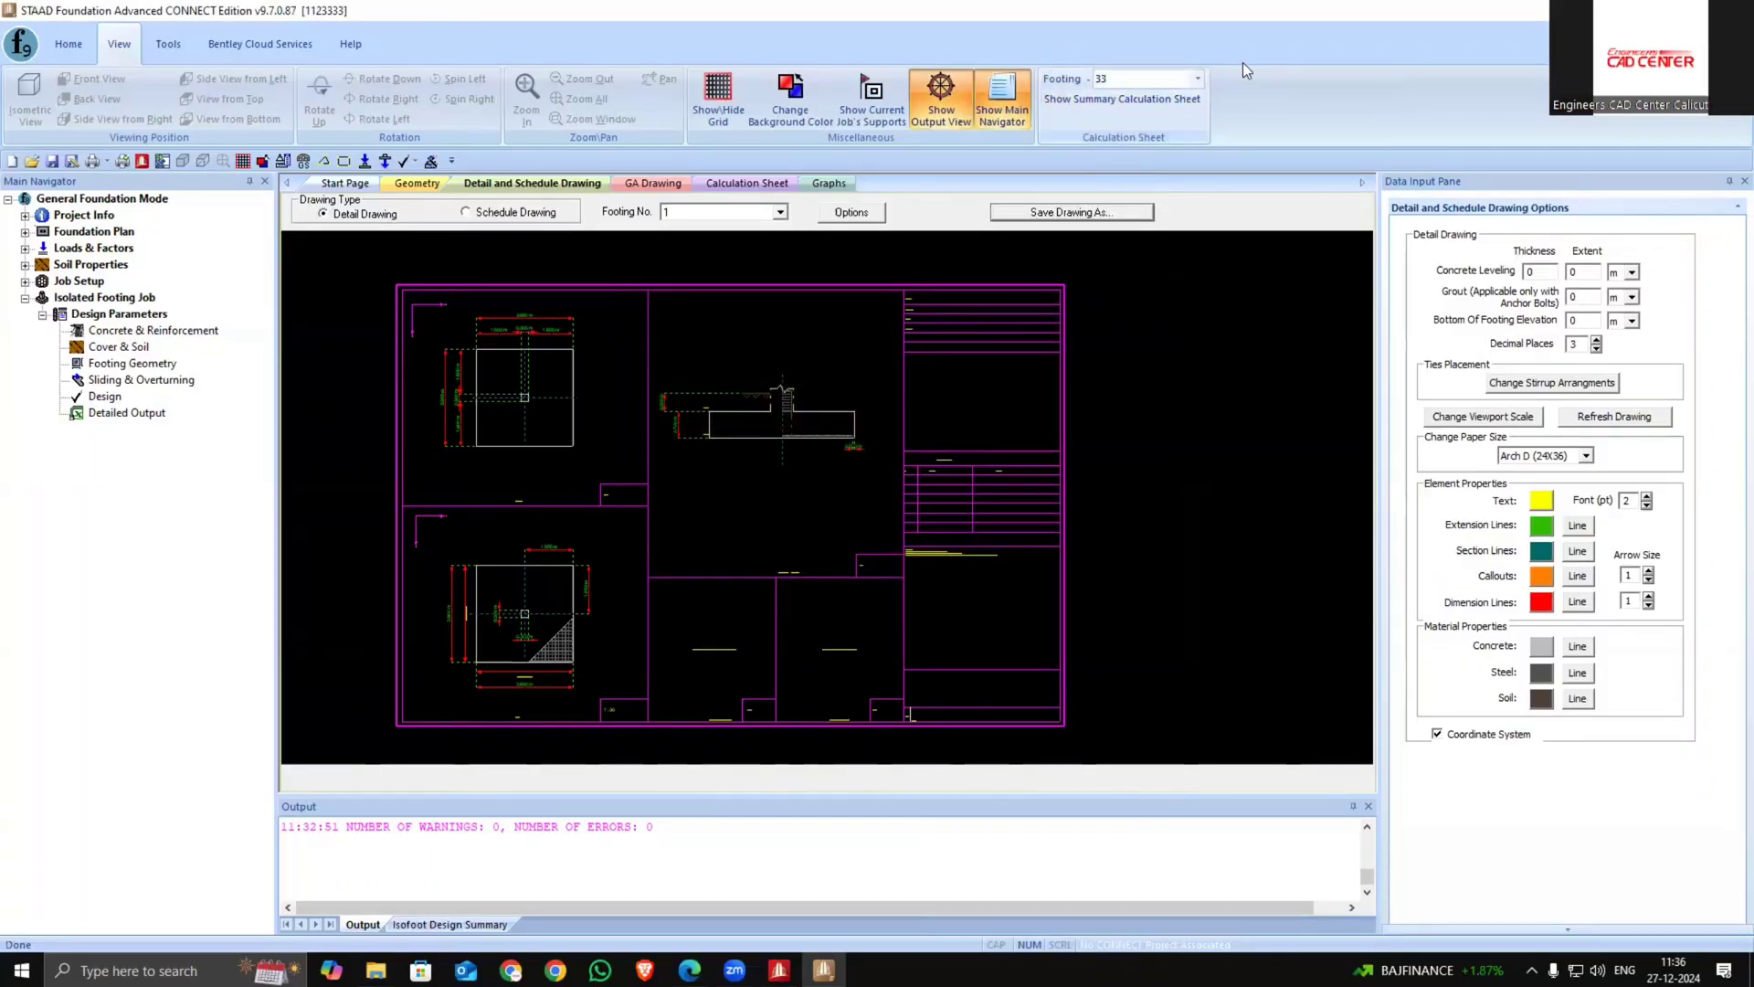
click(1195, 81)
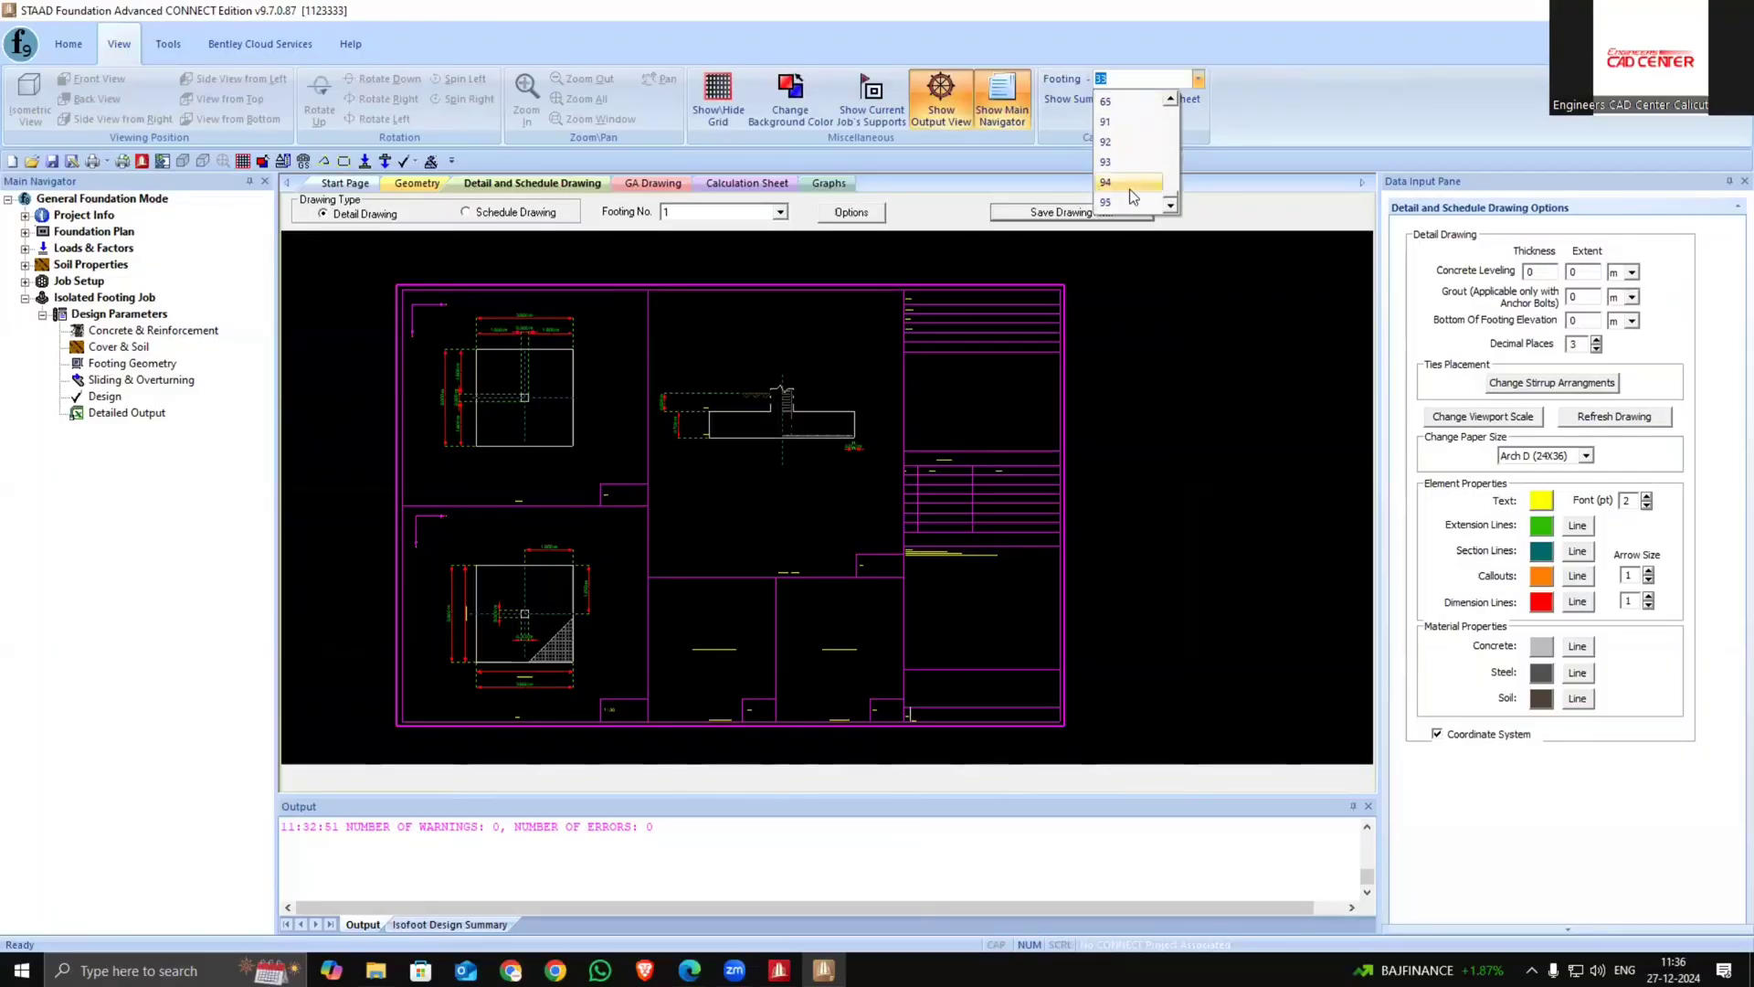
click(1129, 189)
scroll(744, 445, up, 4)
scroll(584, 407, down, 6)
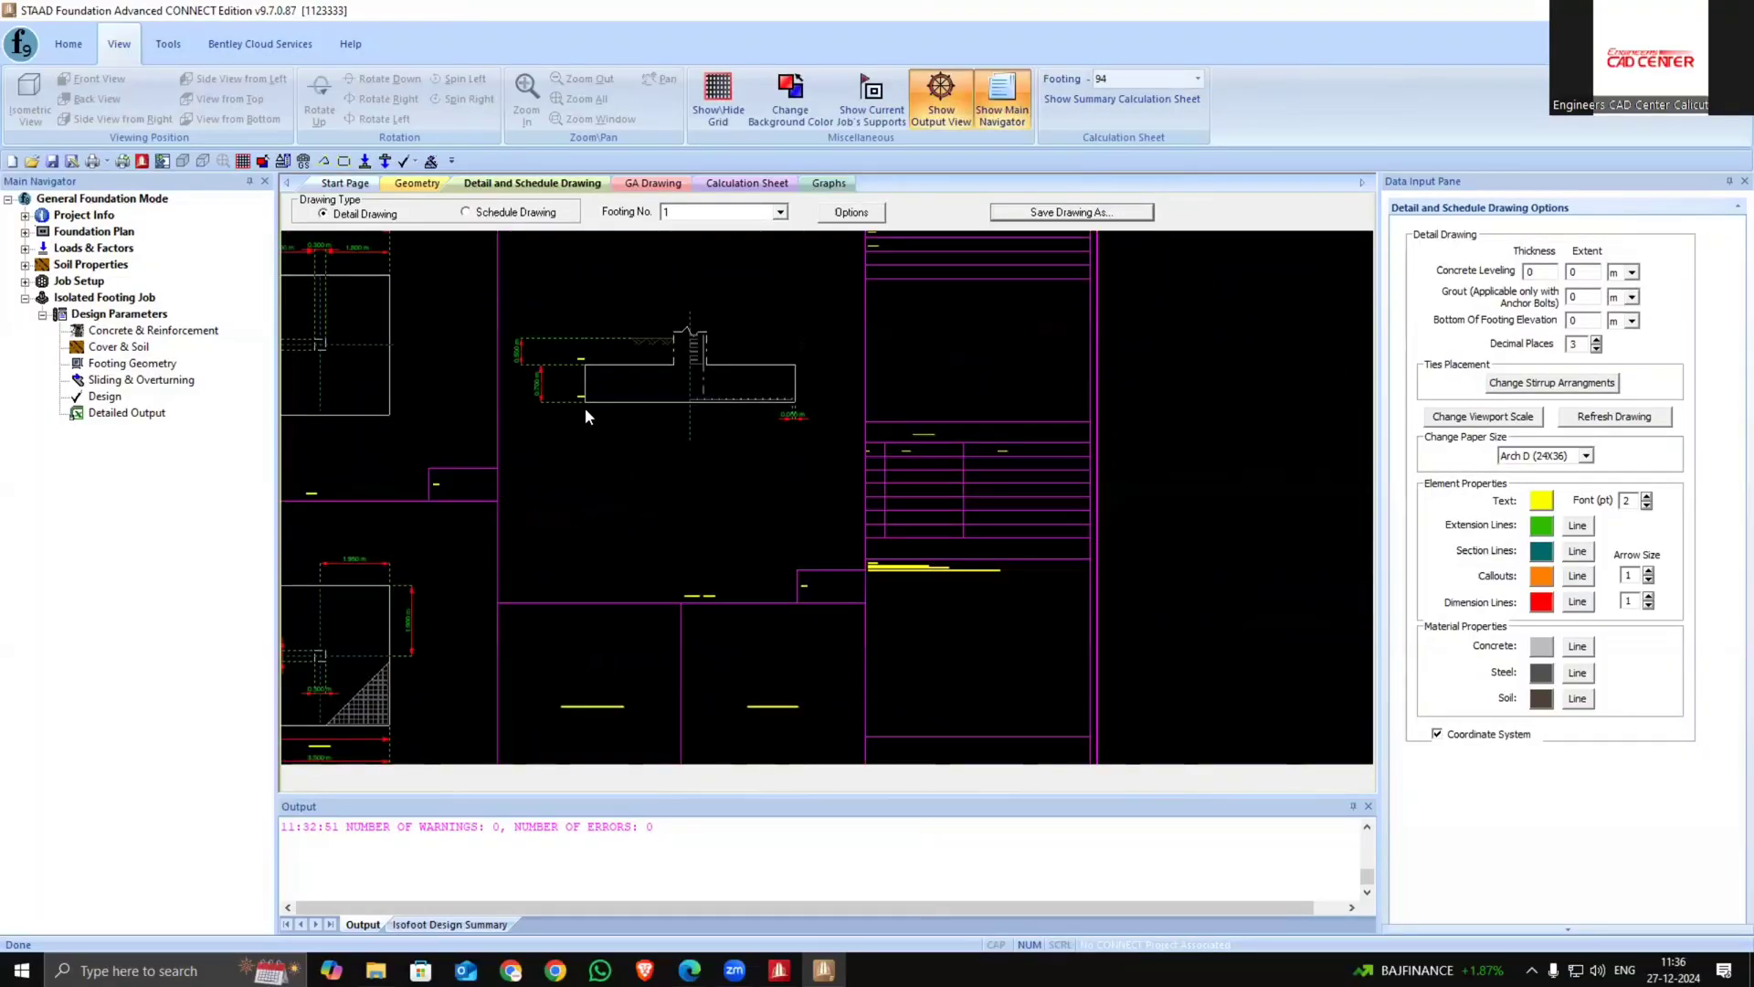
middle_drag(634, 322, 734, 409)
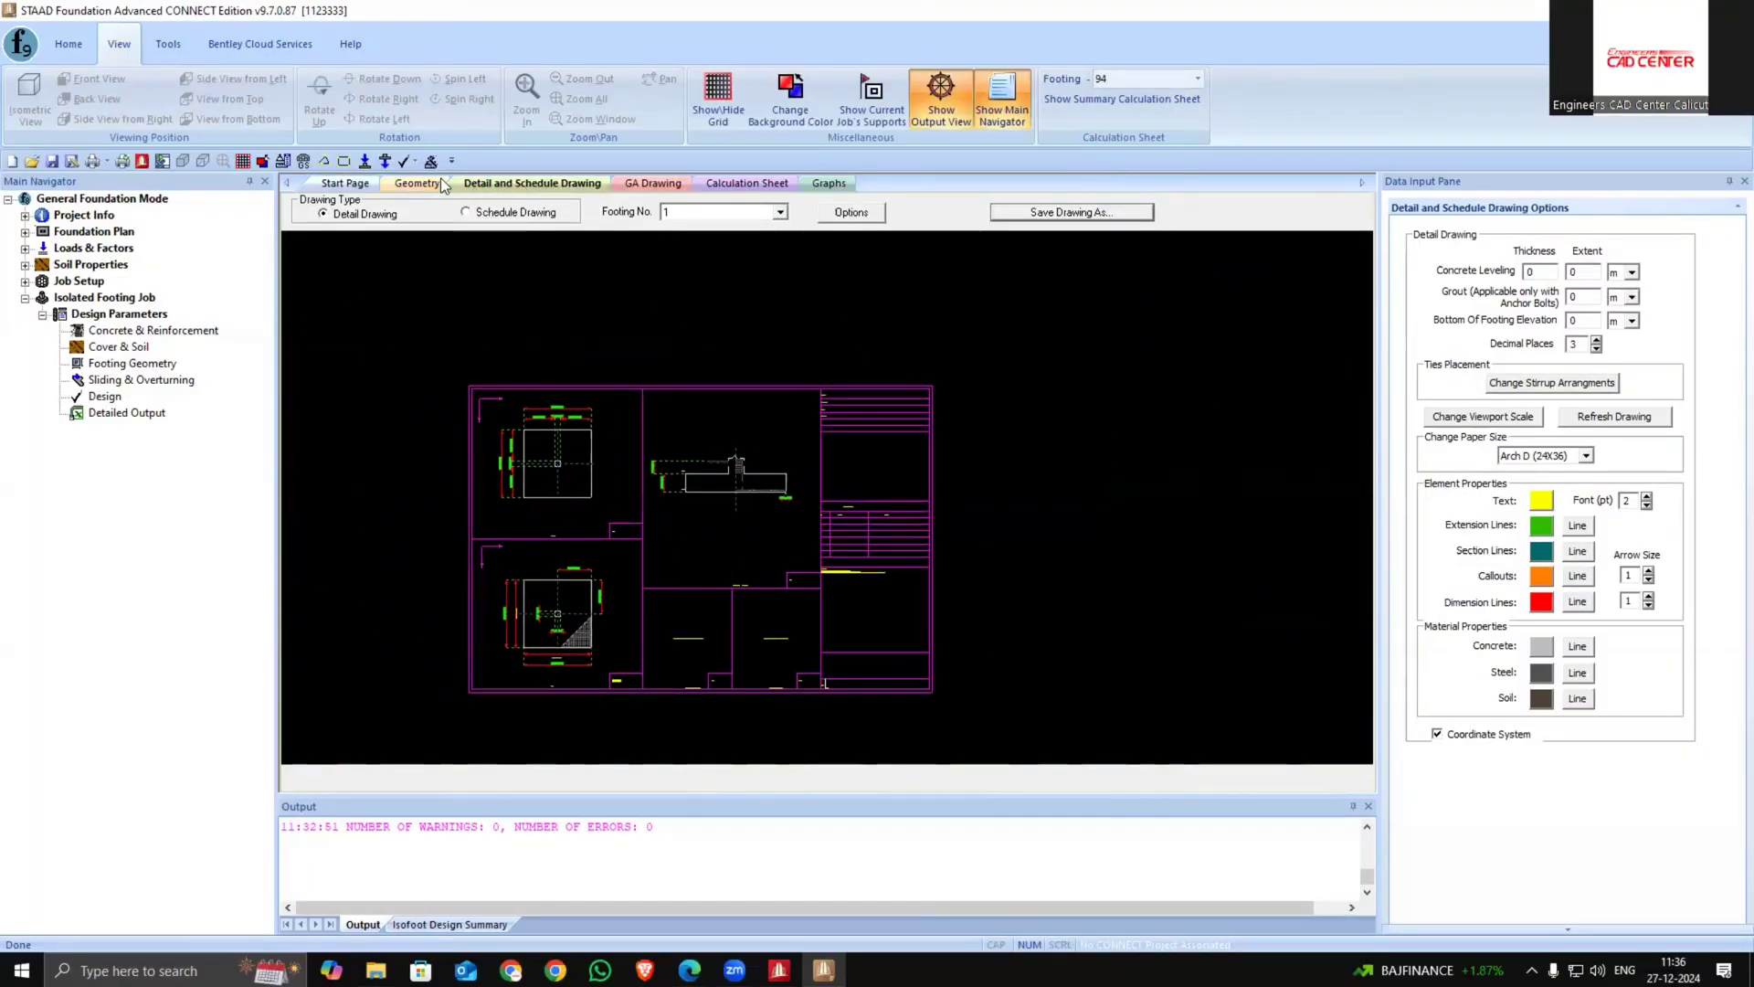
Show the GA drawing and open its save dialog without saving
click(630, 182)
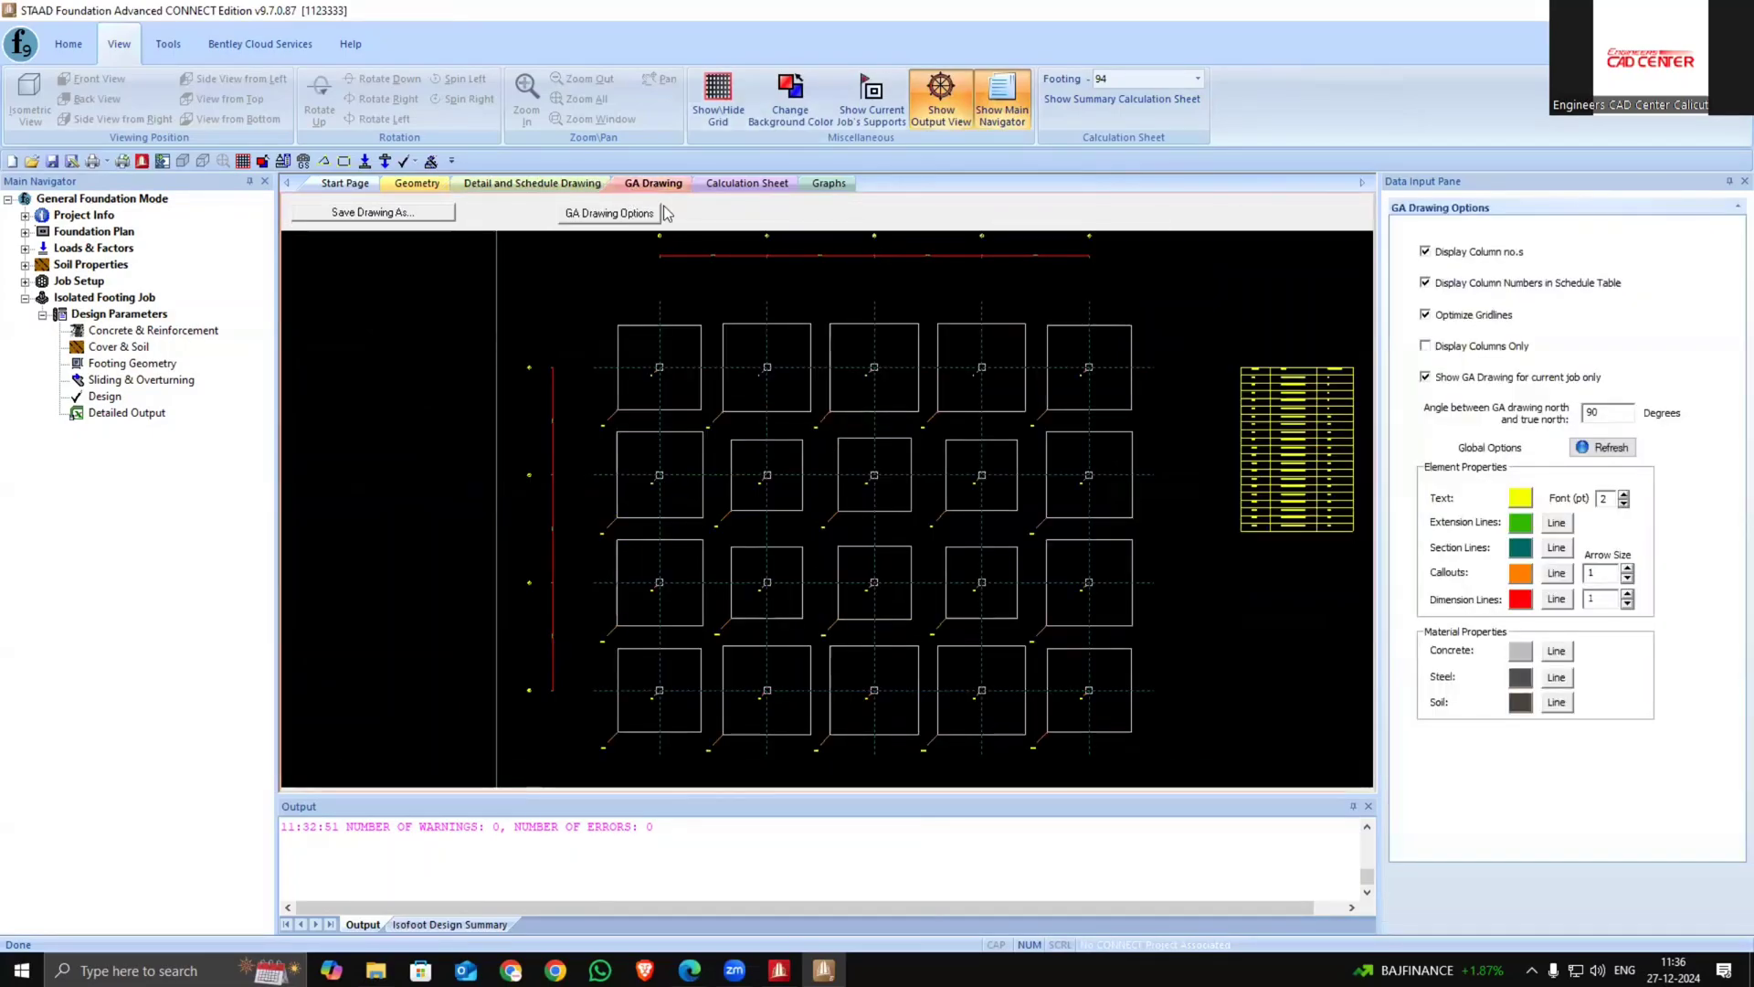
scroll(528, 336, down, 1)
click(400, 213)
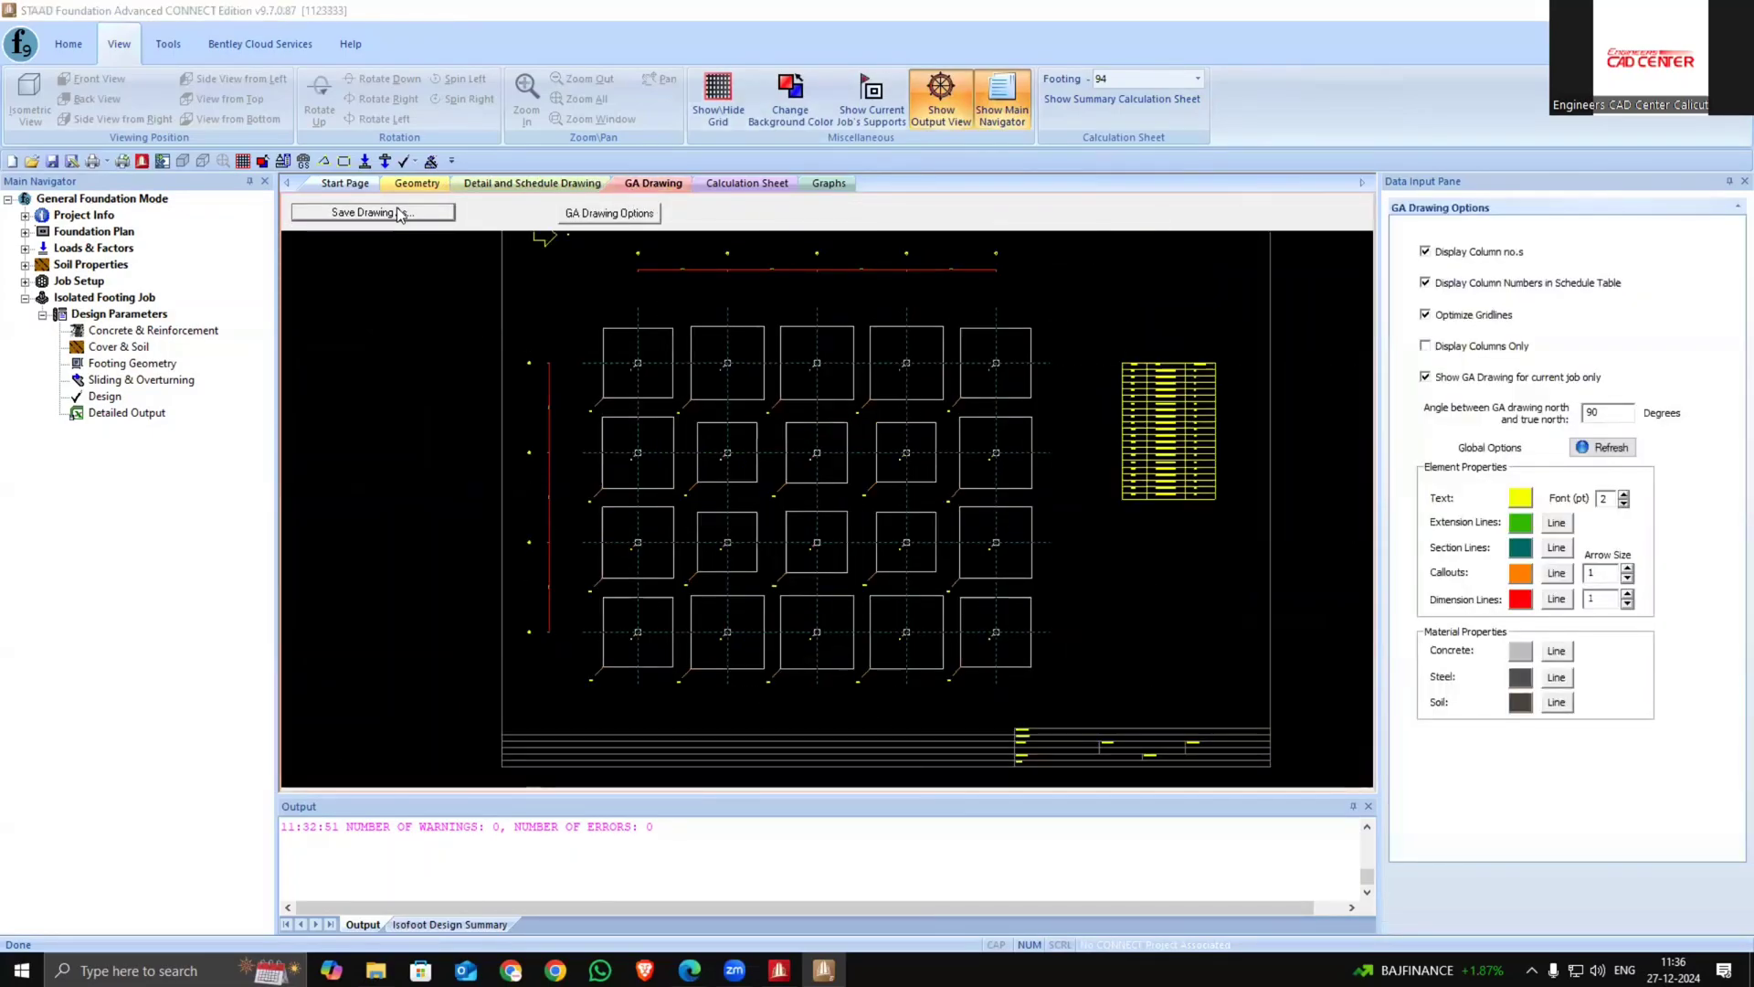
click(1183, 297)
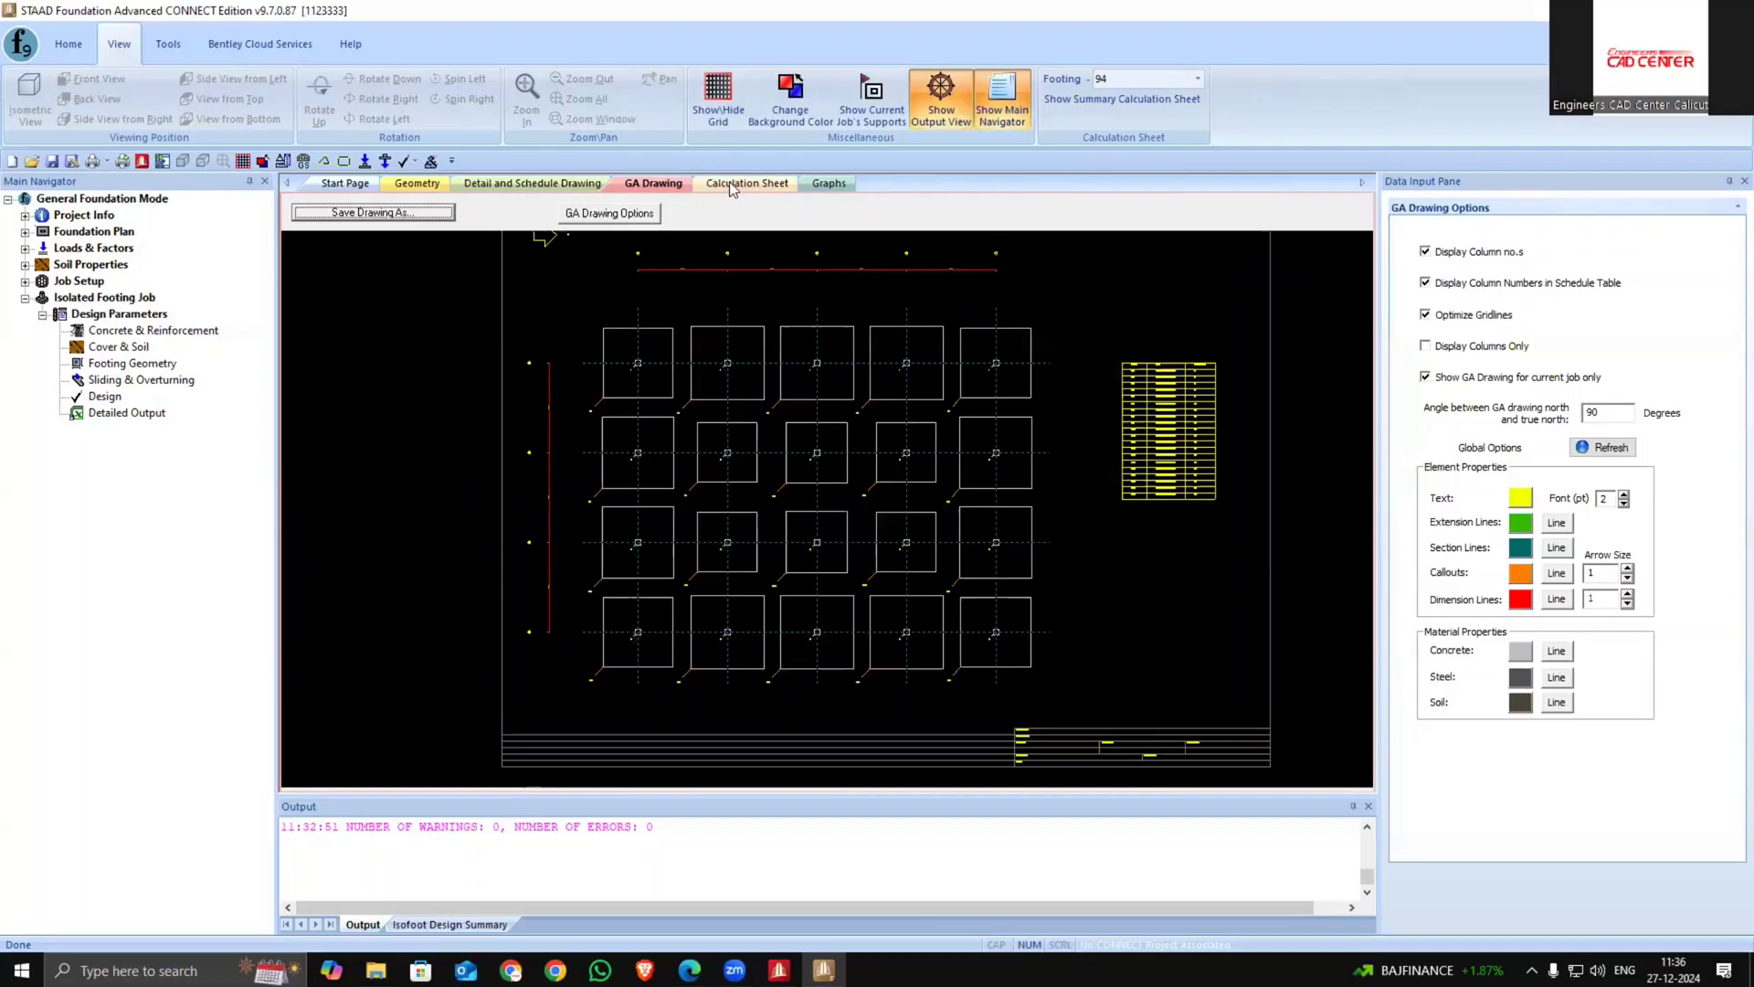
Show footing 94's calculation sheet, open its print dialog without printing, and read the input values
click(730, 185)
scroll(955, 288, down, 5)
scroll(954, 288, up, 5)
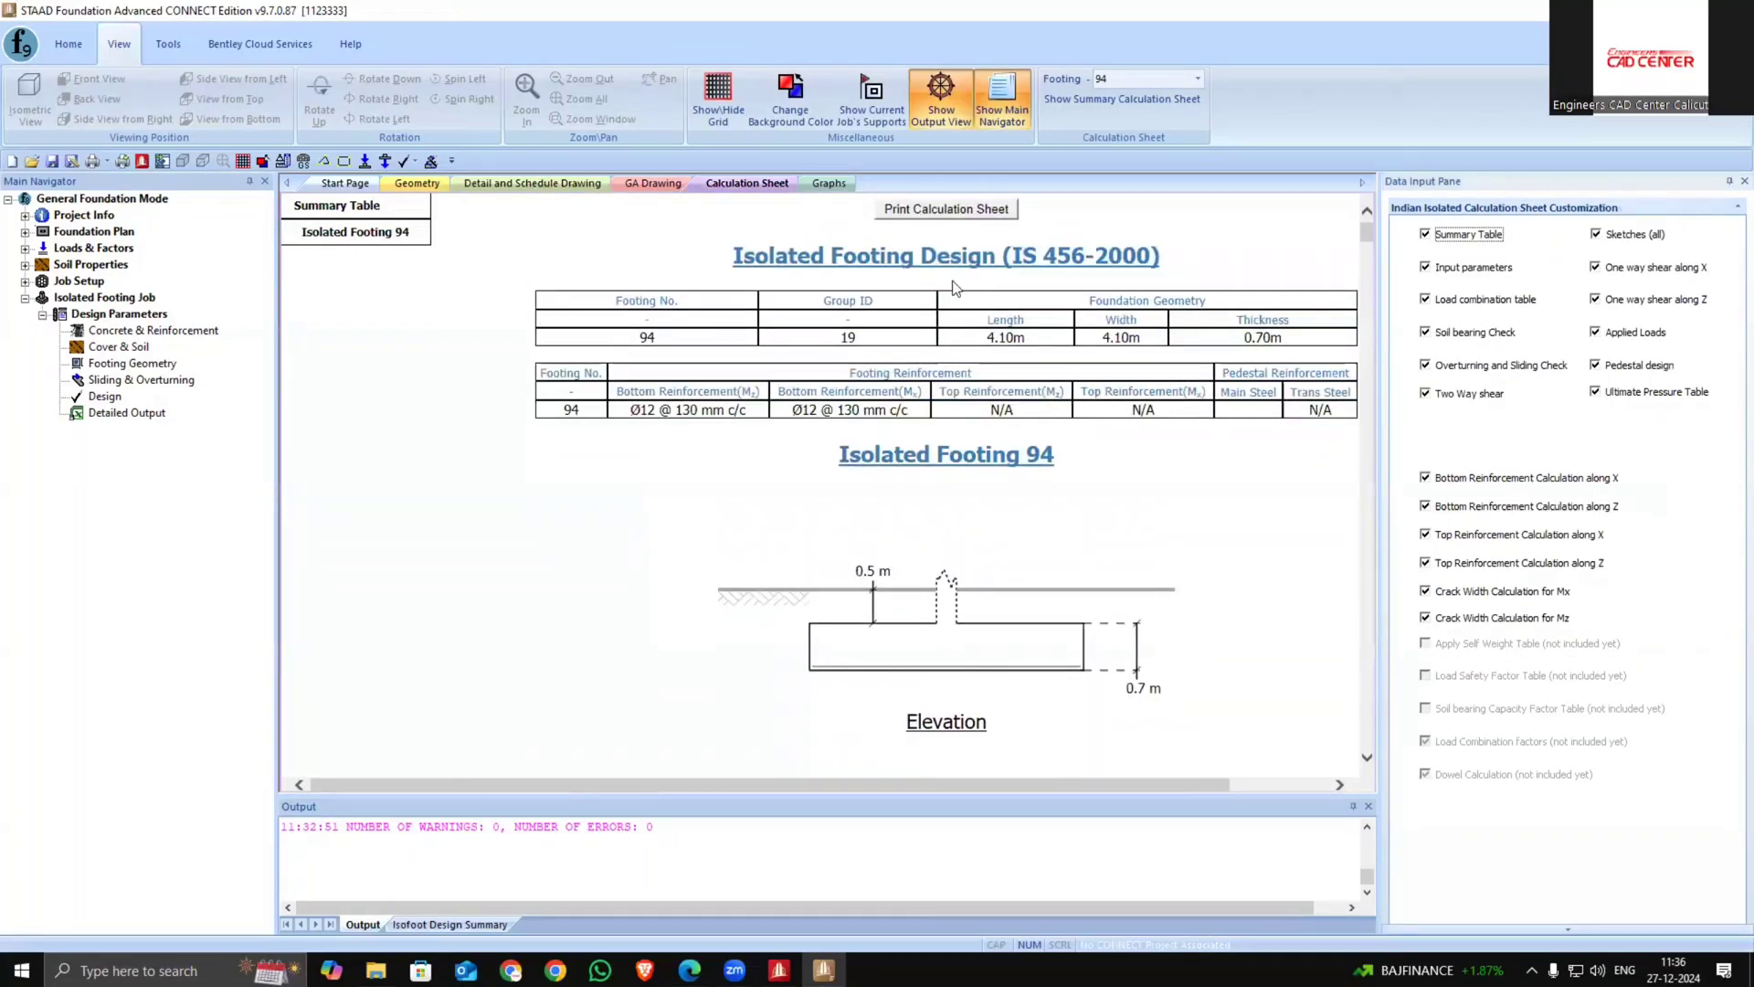
click(972, 211)
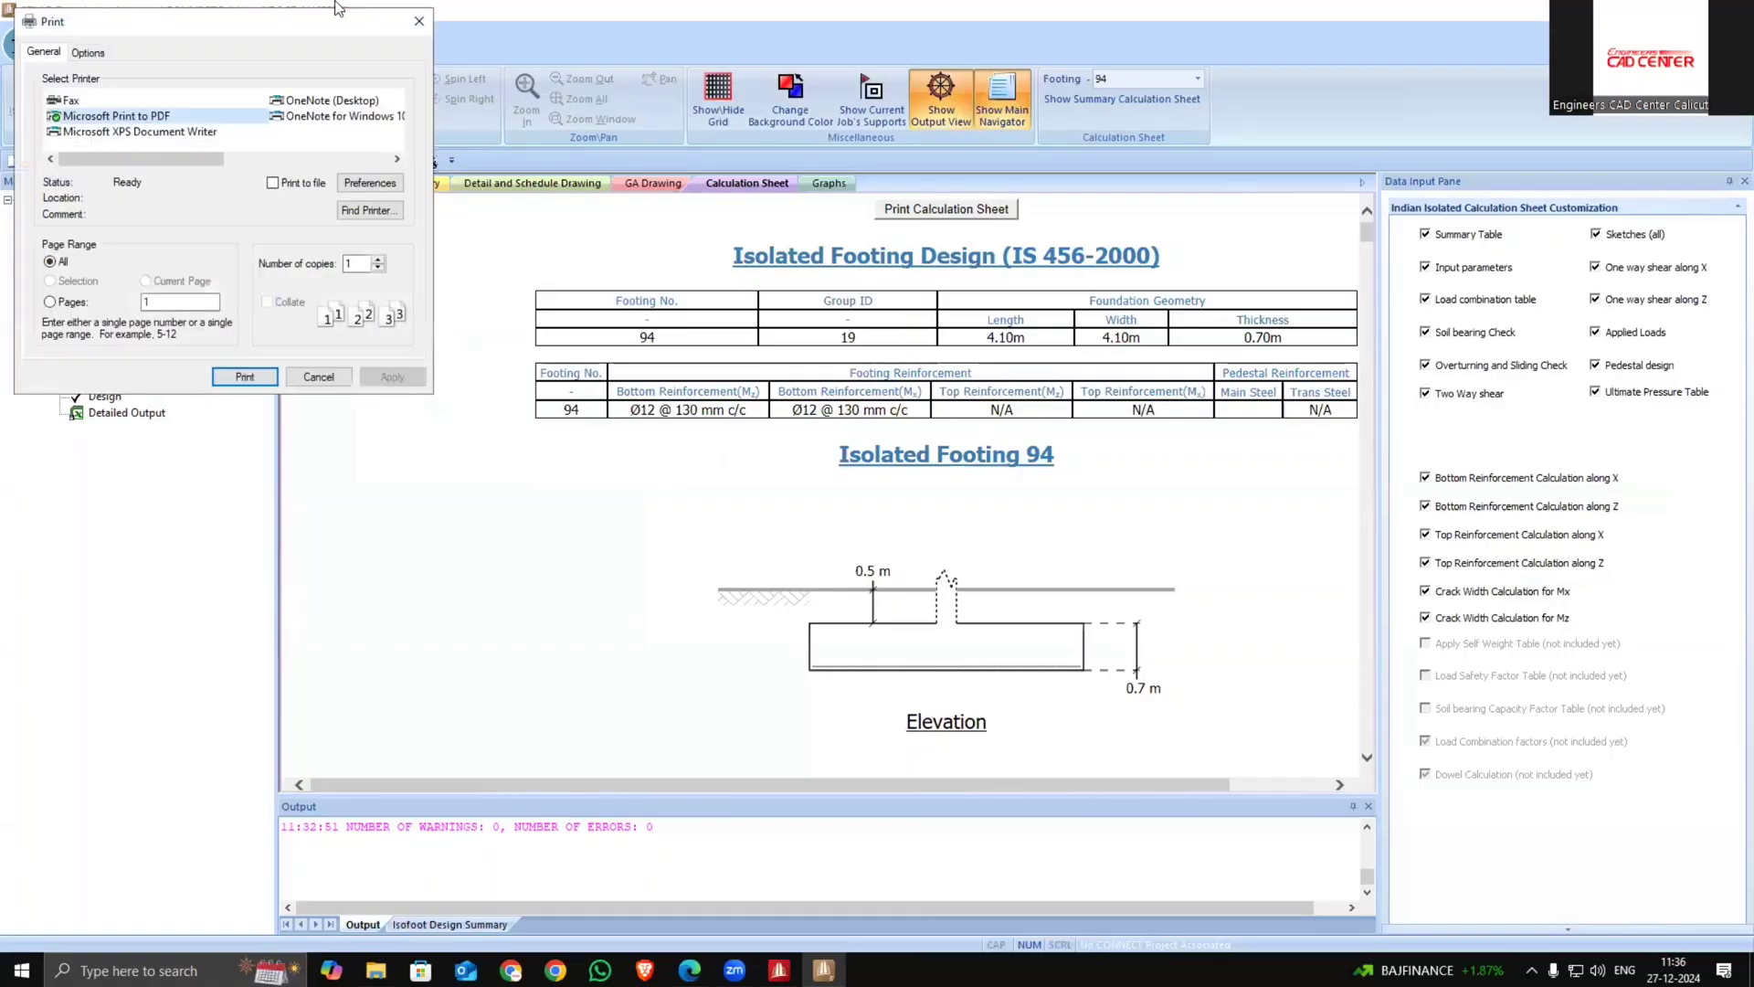
click(416, 23)
scroll(813, 530, down, 5)
scroll(811, 524, down, 5)
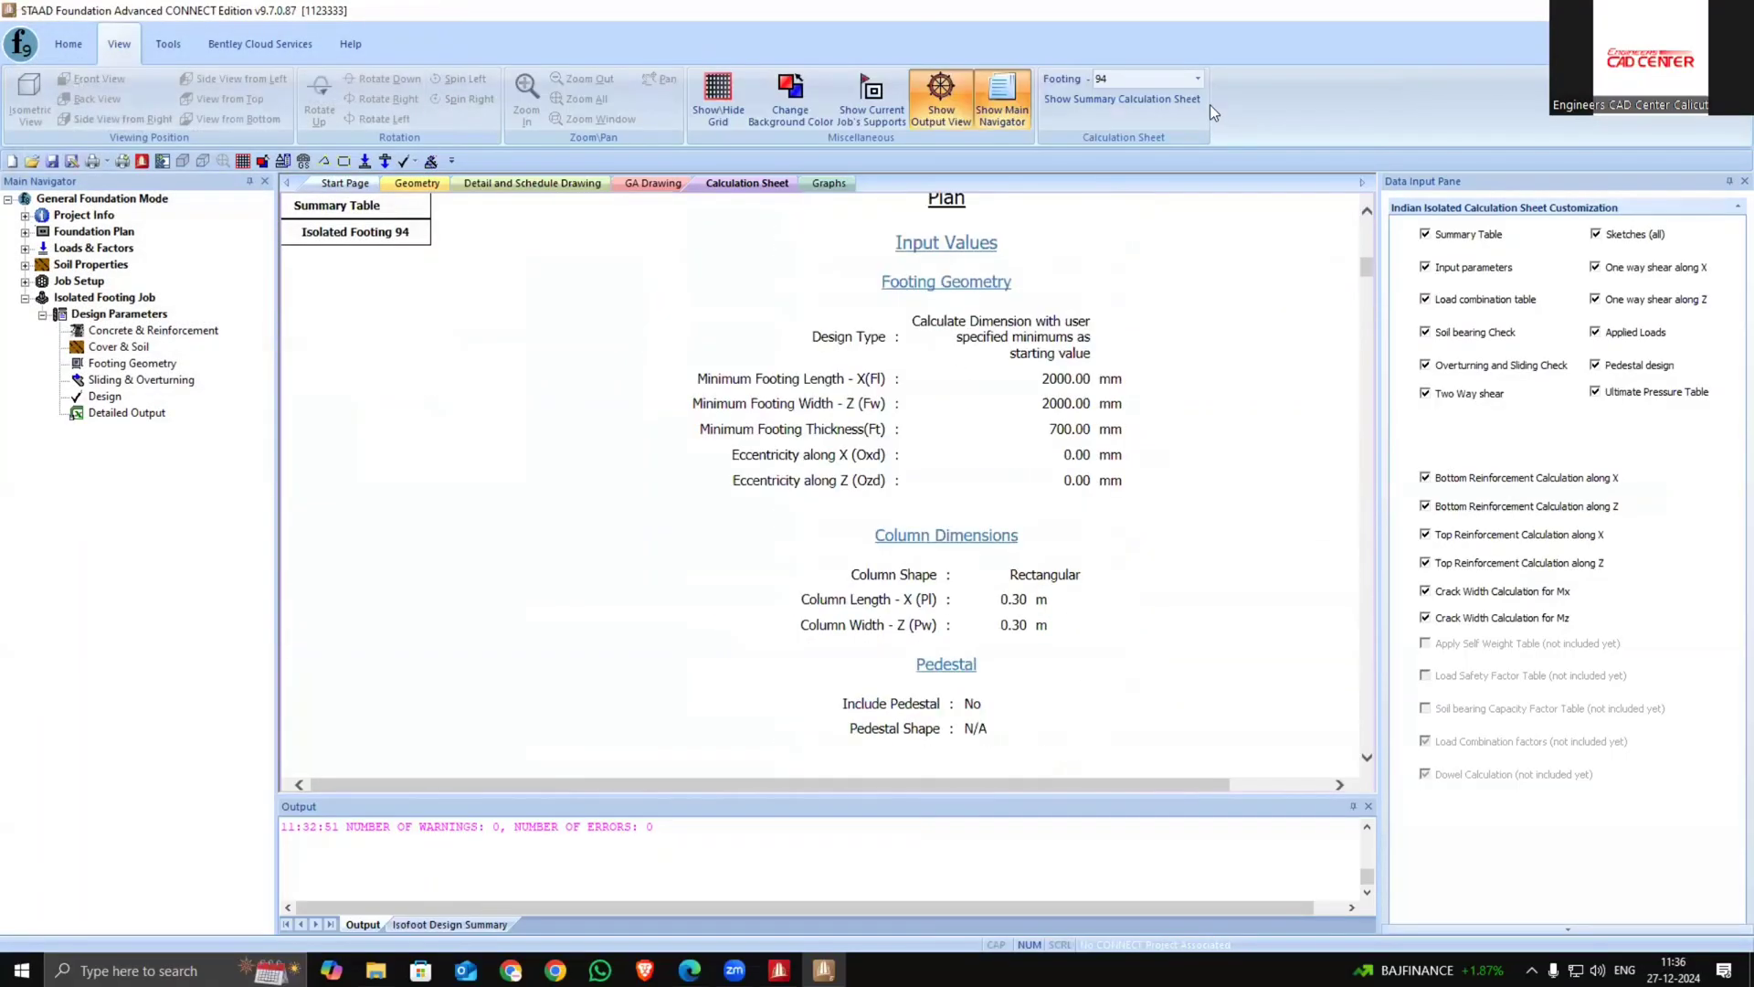
click(1198, 79)
click(870, 343)
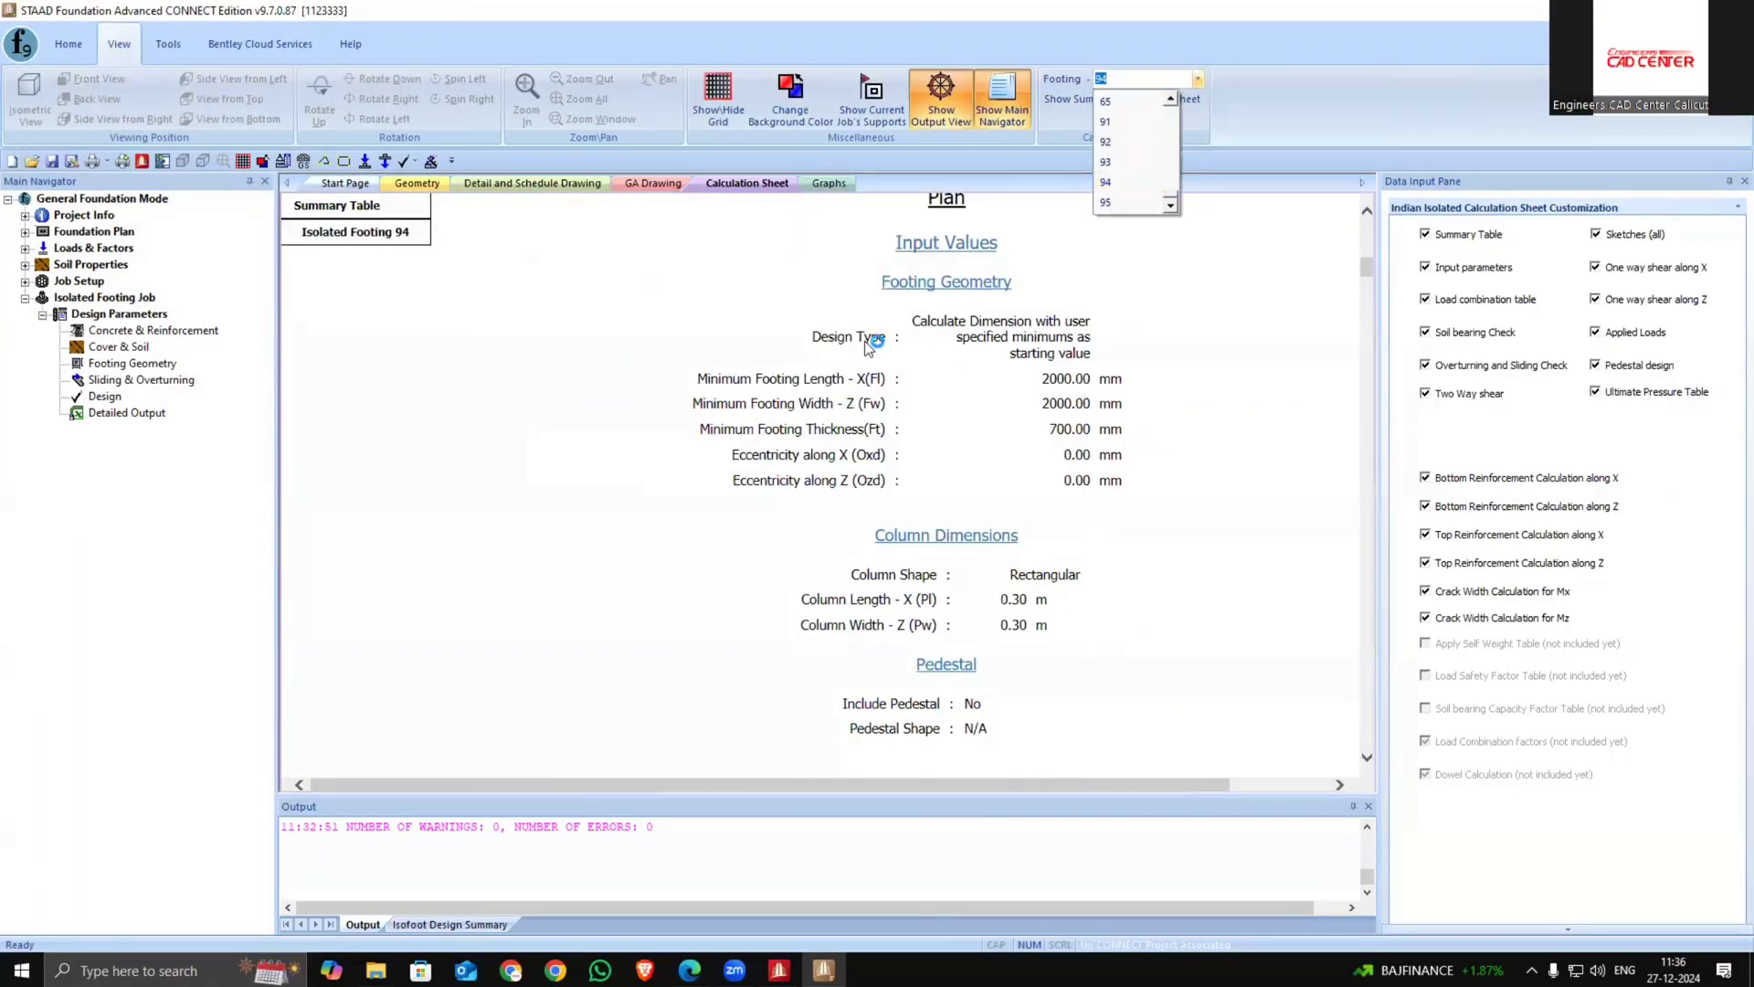
click(1197, 79)
scroll(1113, 146, up, 4)
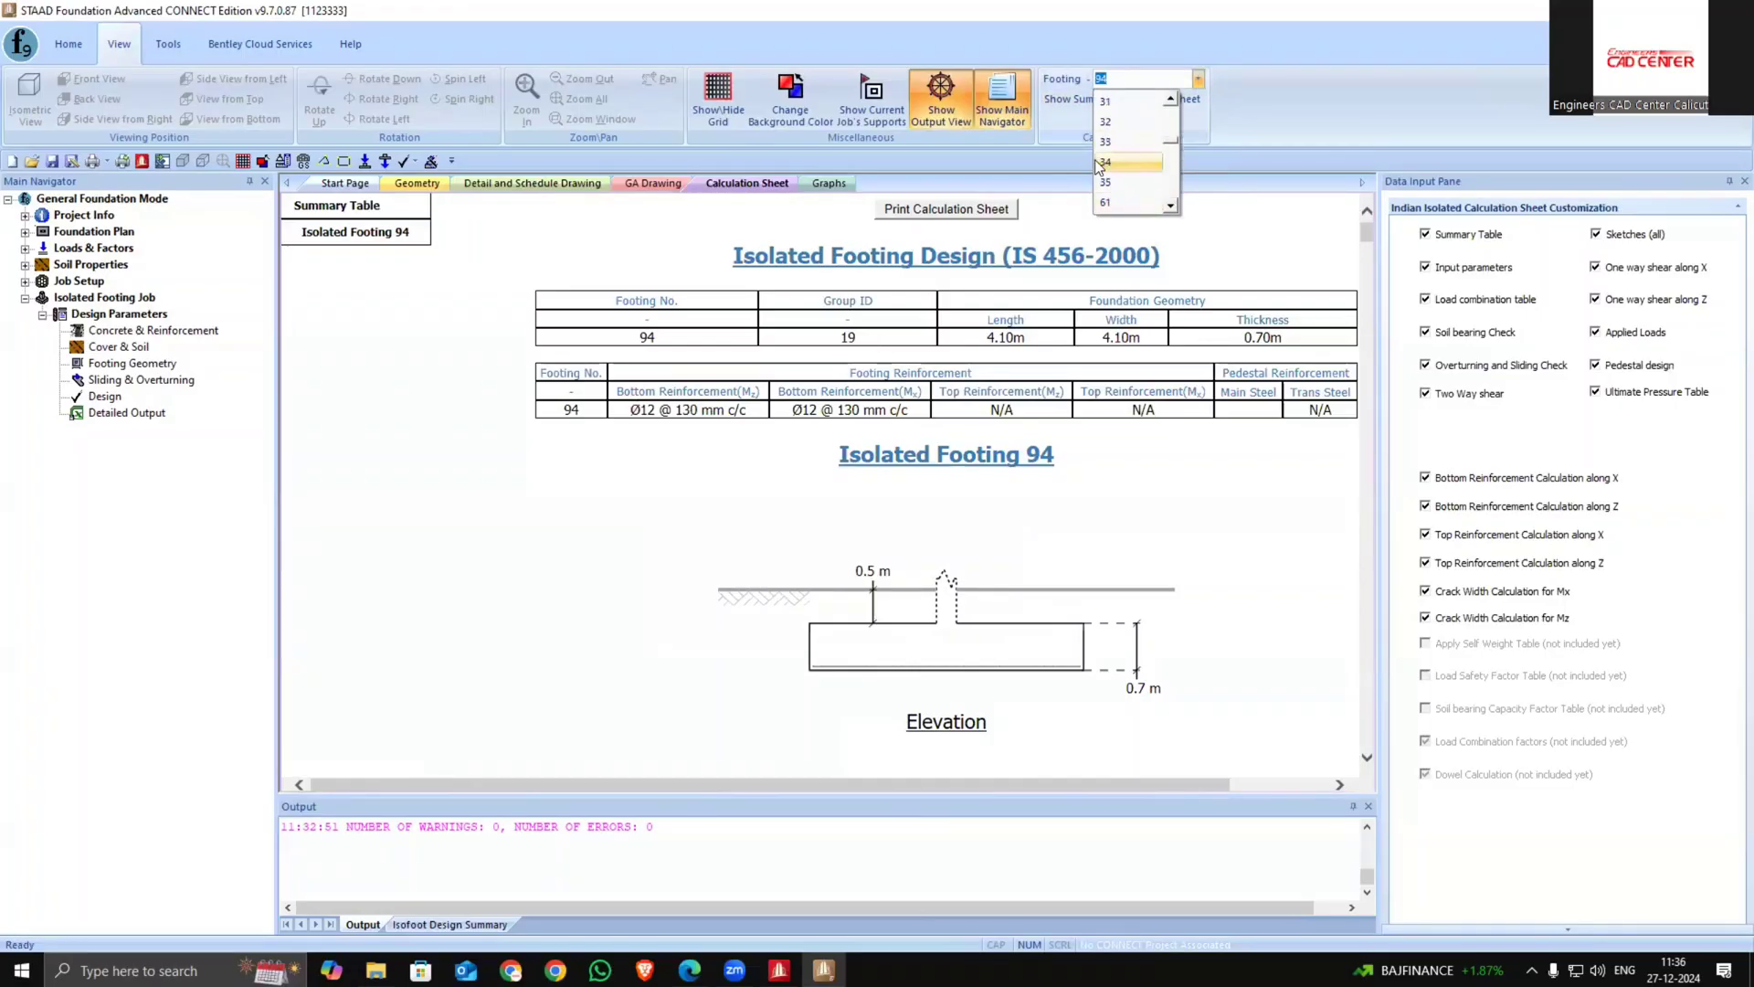
scroll(715, 590, down, 2)
click(615, 359)
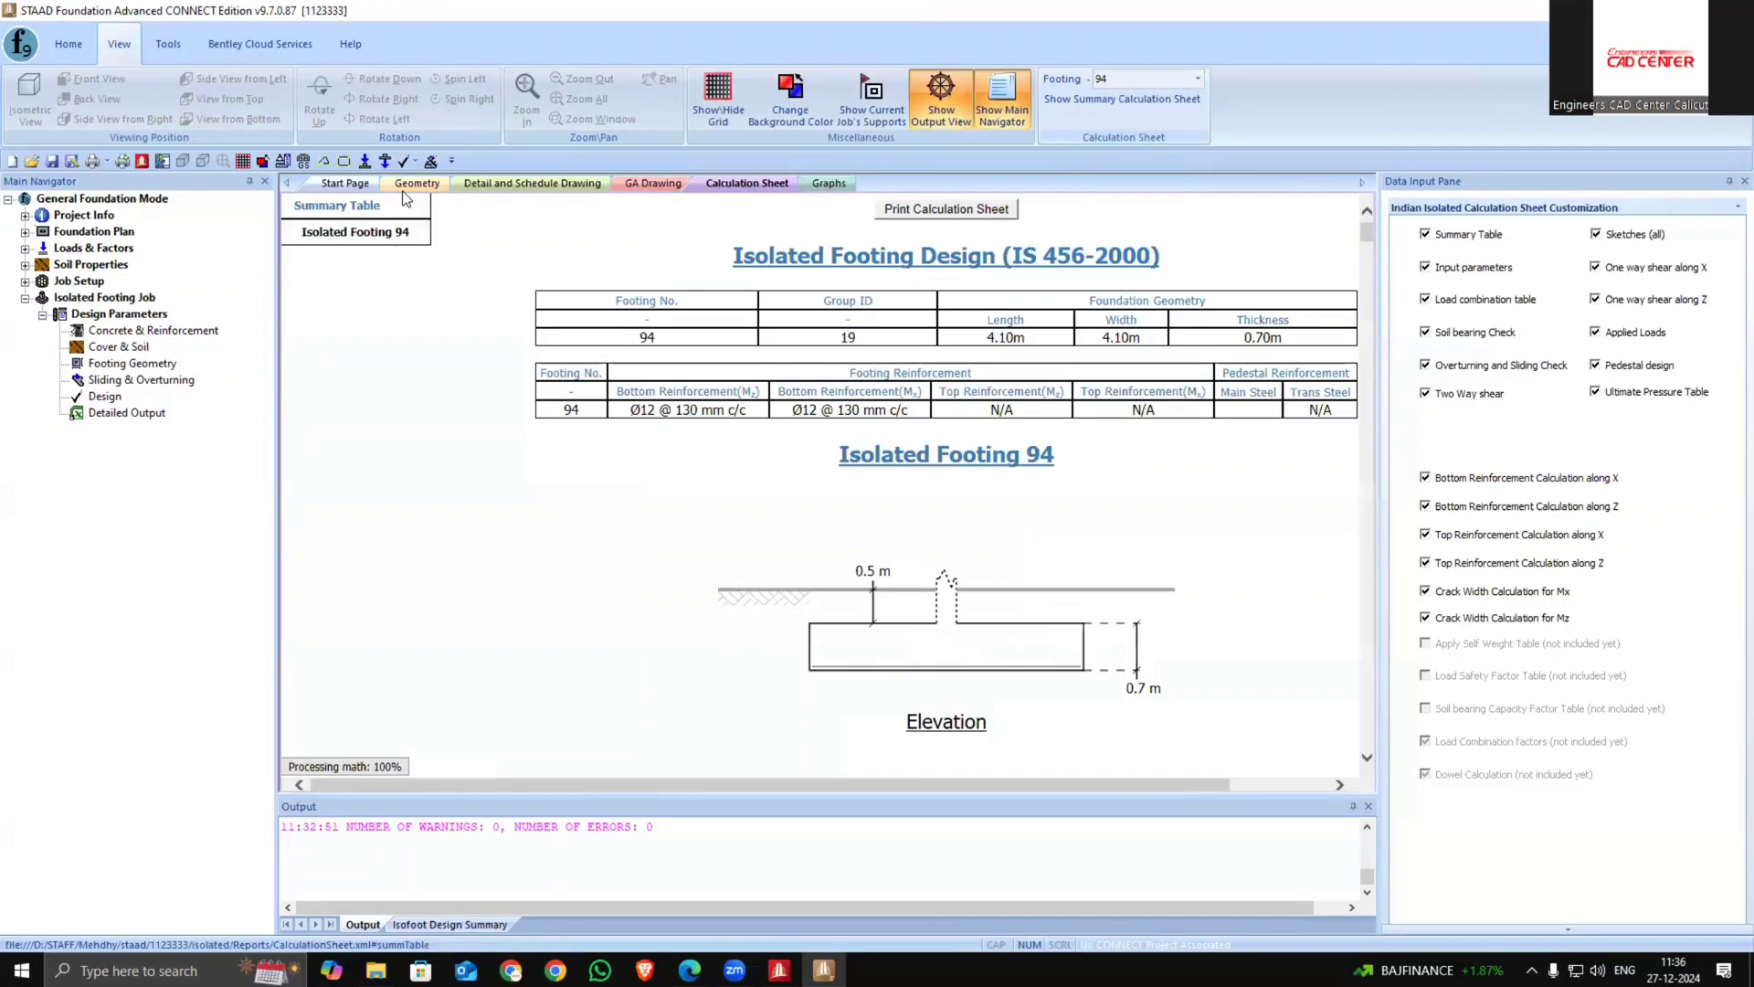
Review the isolated footing design parameters for sliding, footing geometry, cover and soil, and concrete and reinforcement
click(414, 184)
click(114, 380)
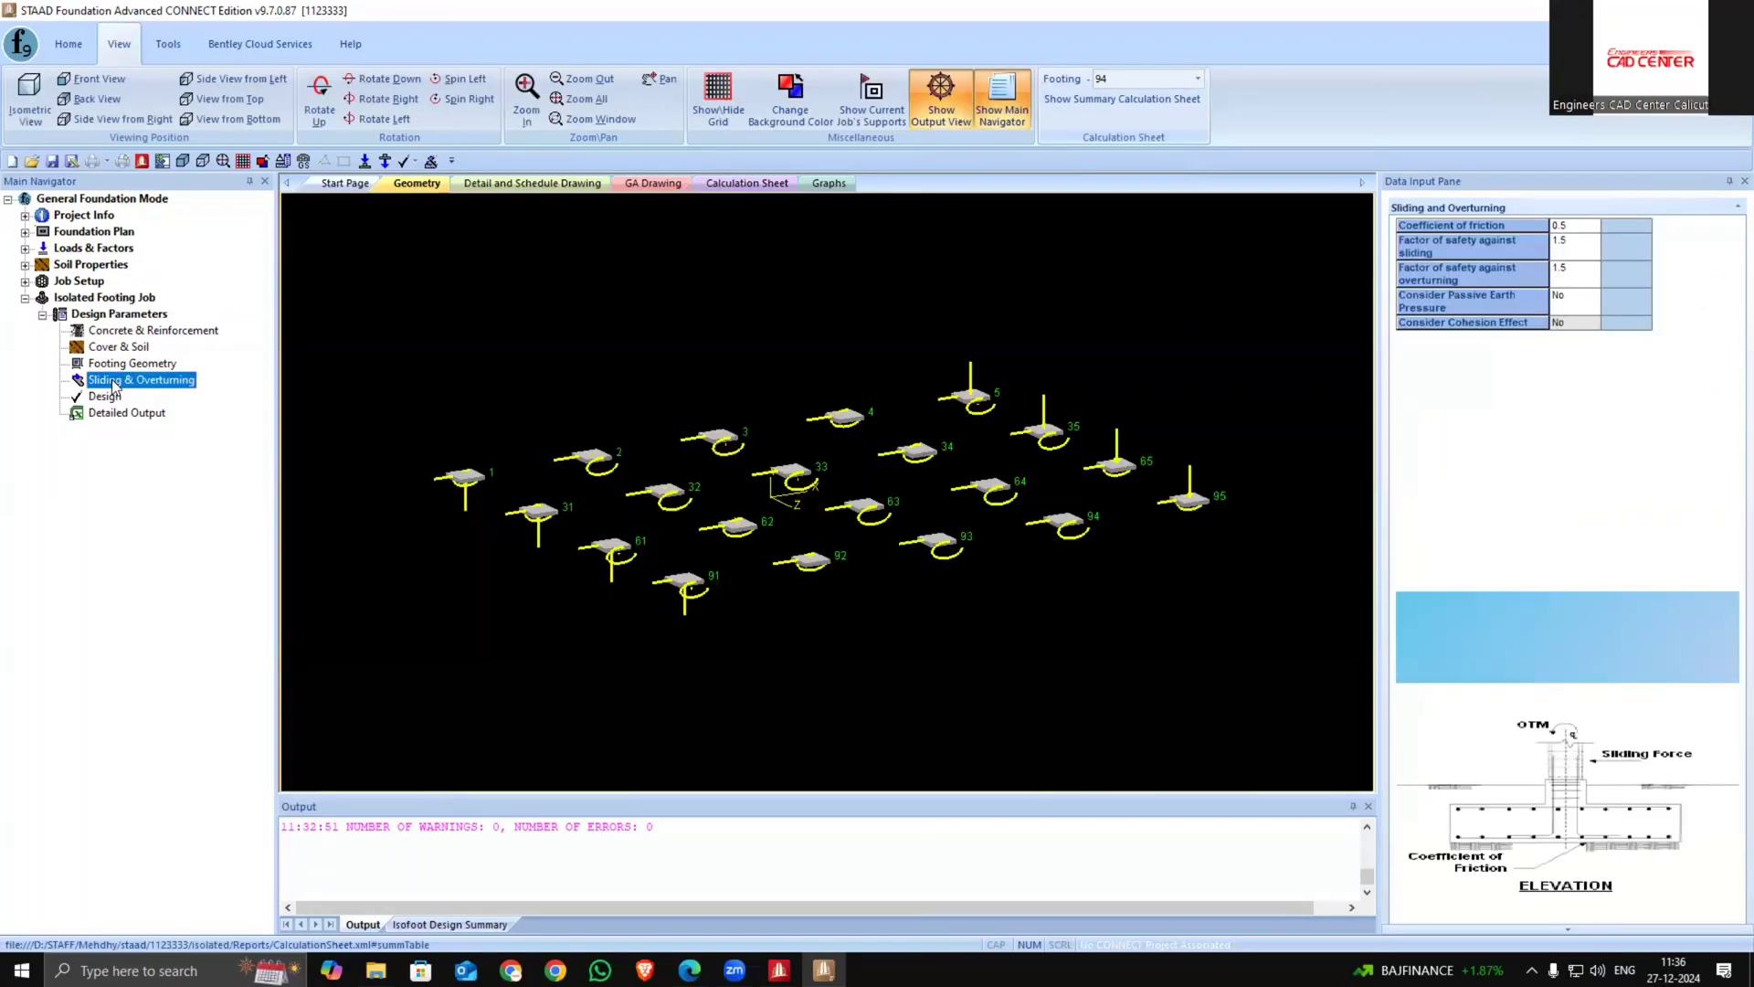
click(128, 364)
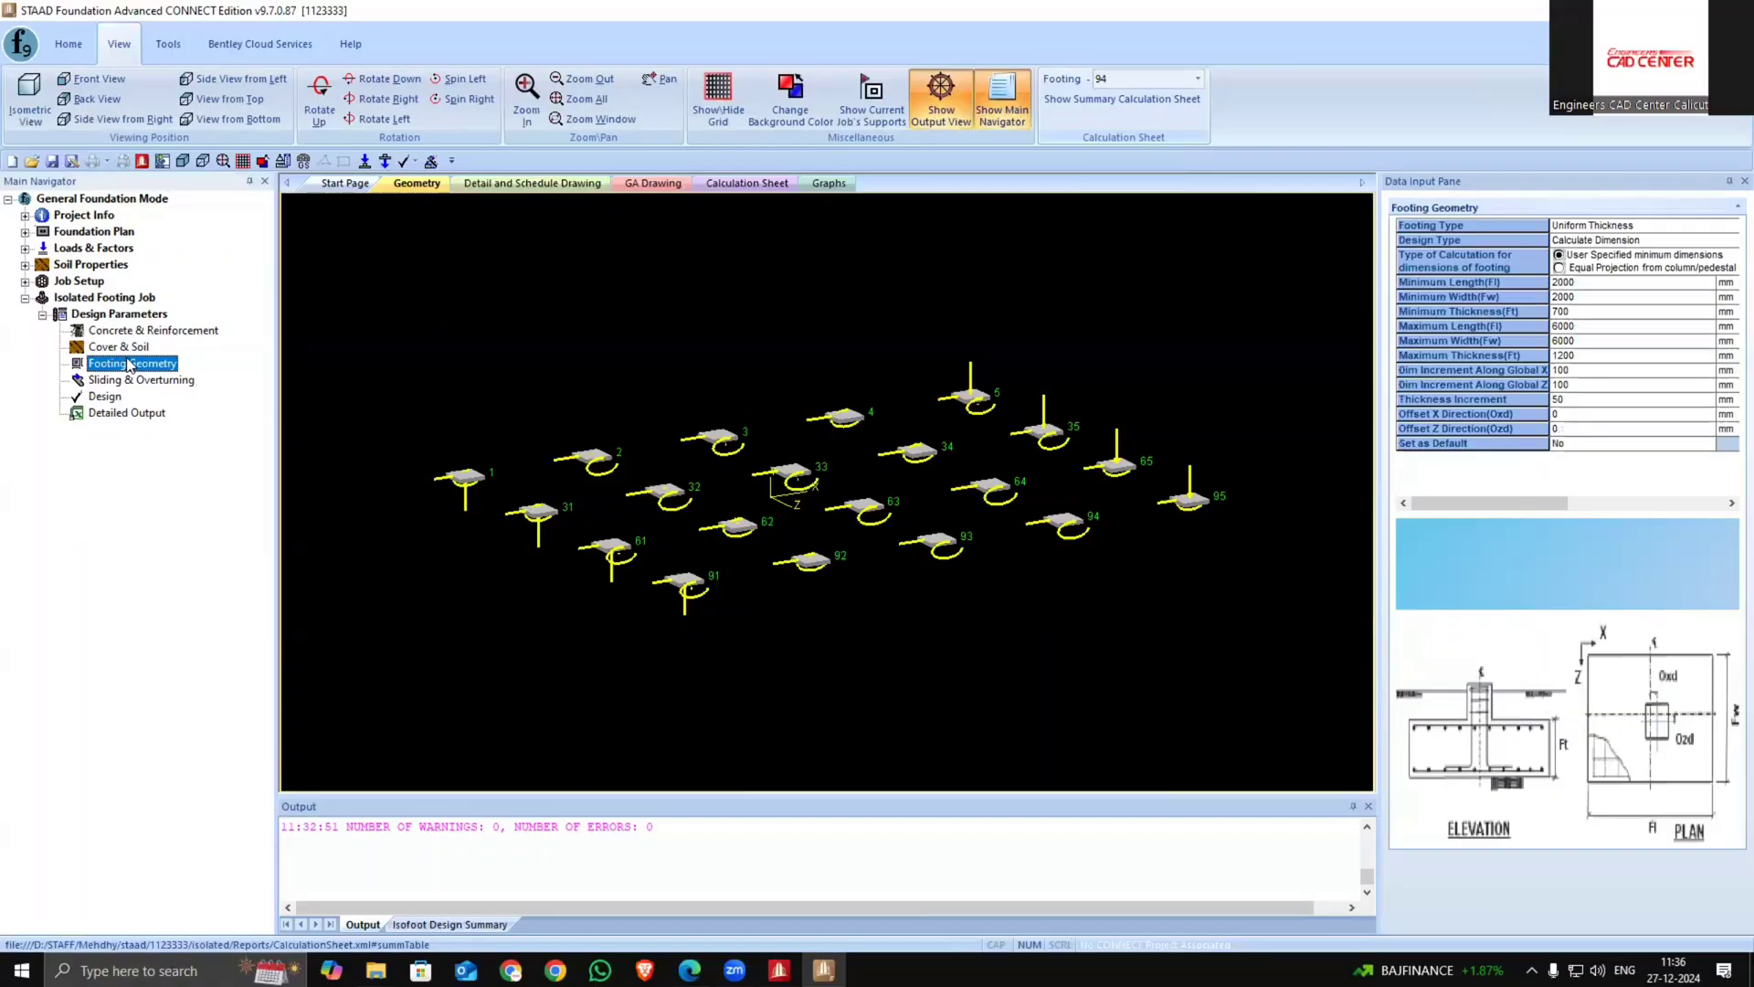
click(125, 348)
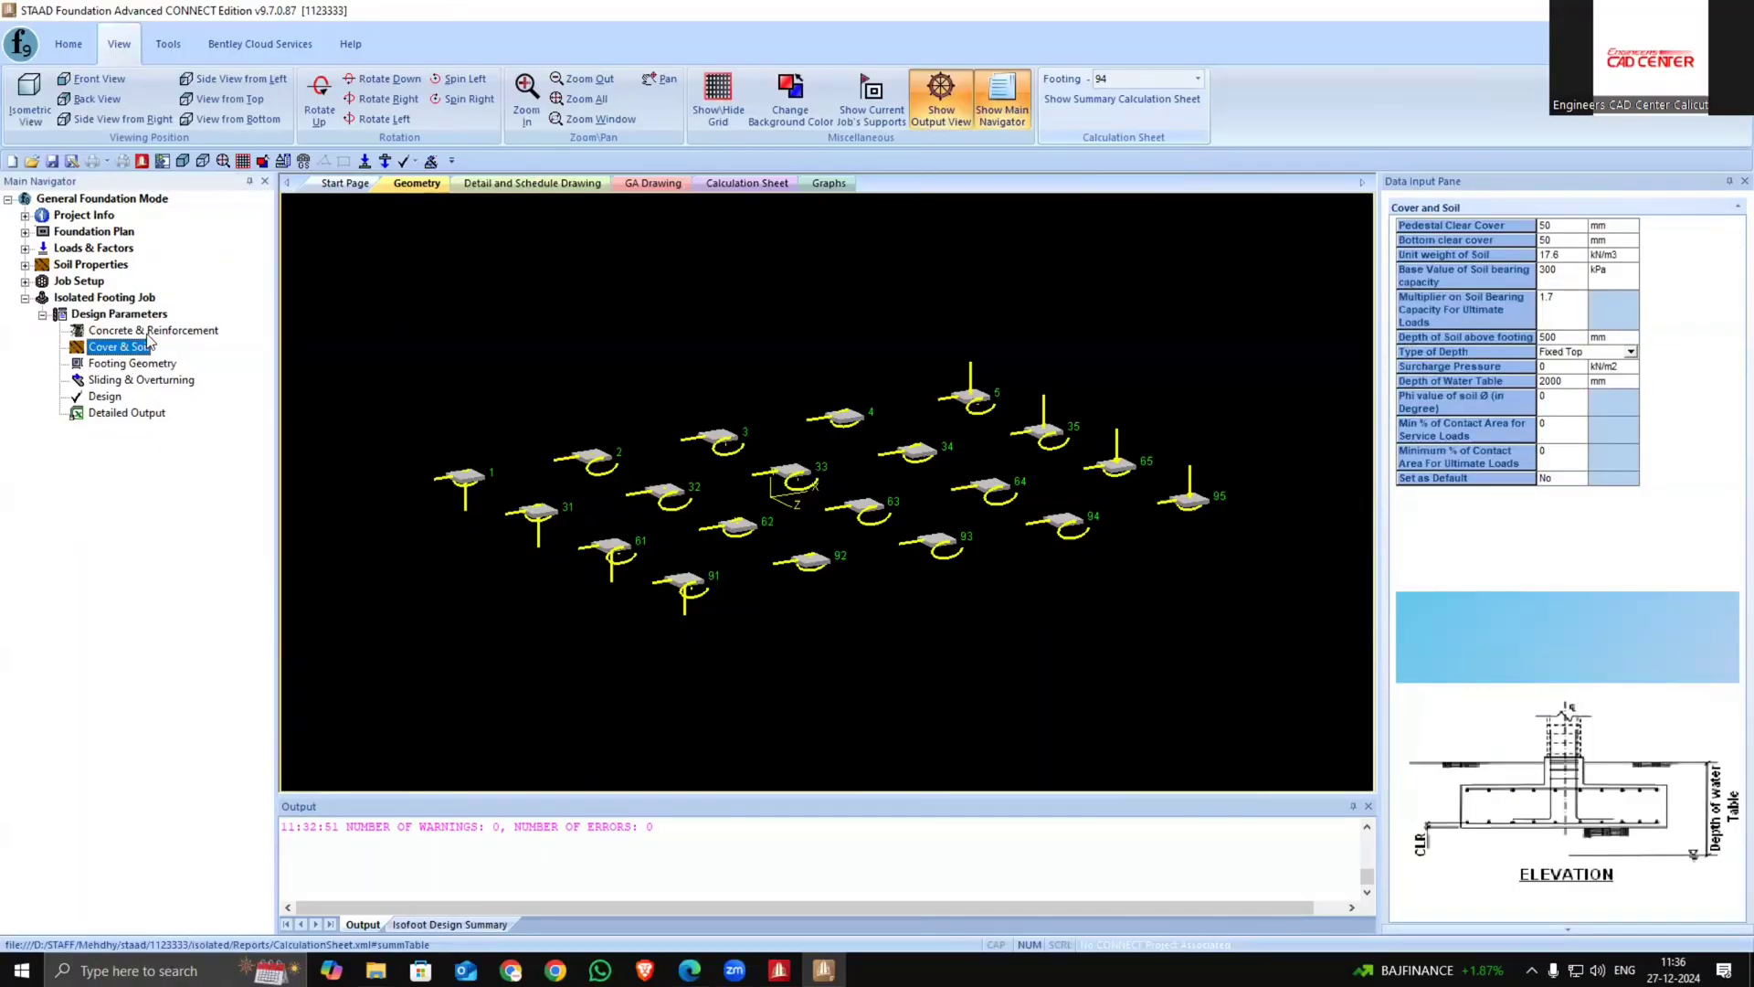
click(146, 332)
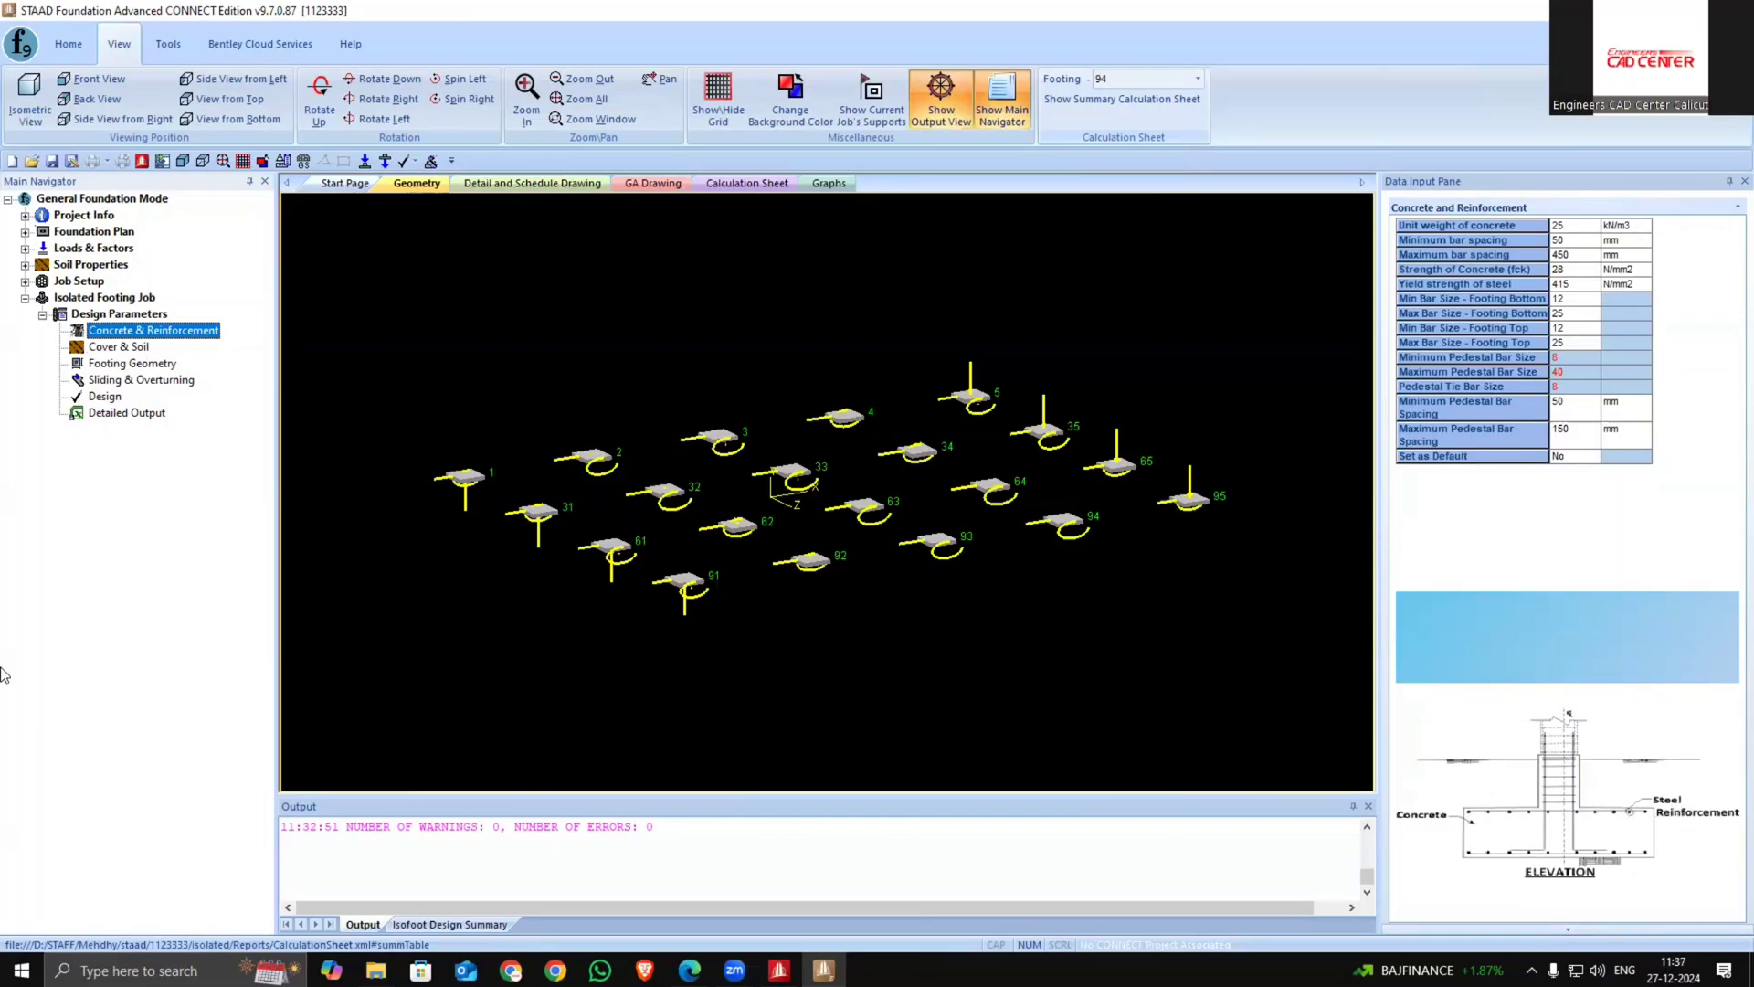
click(140, 348)
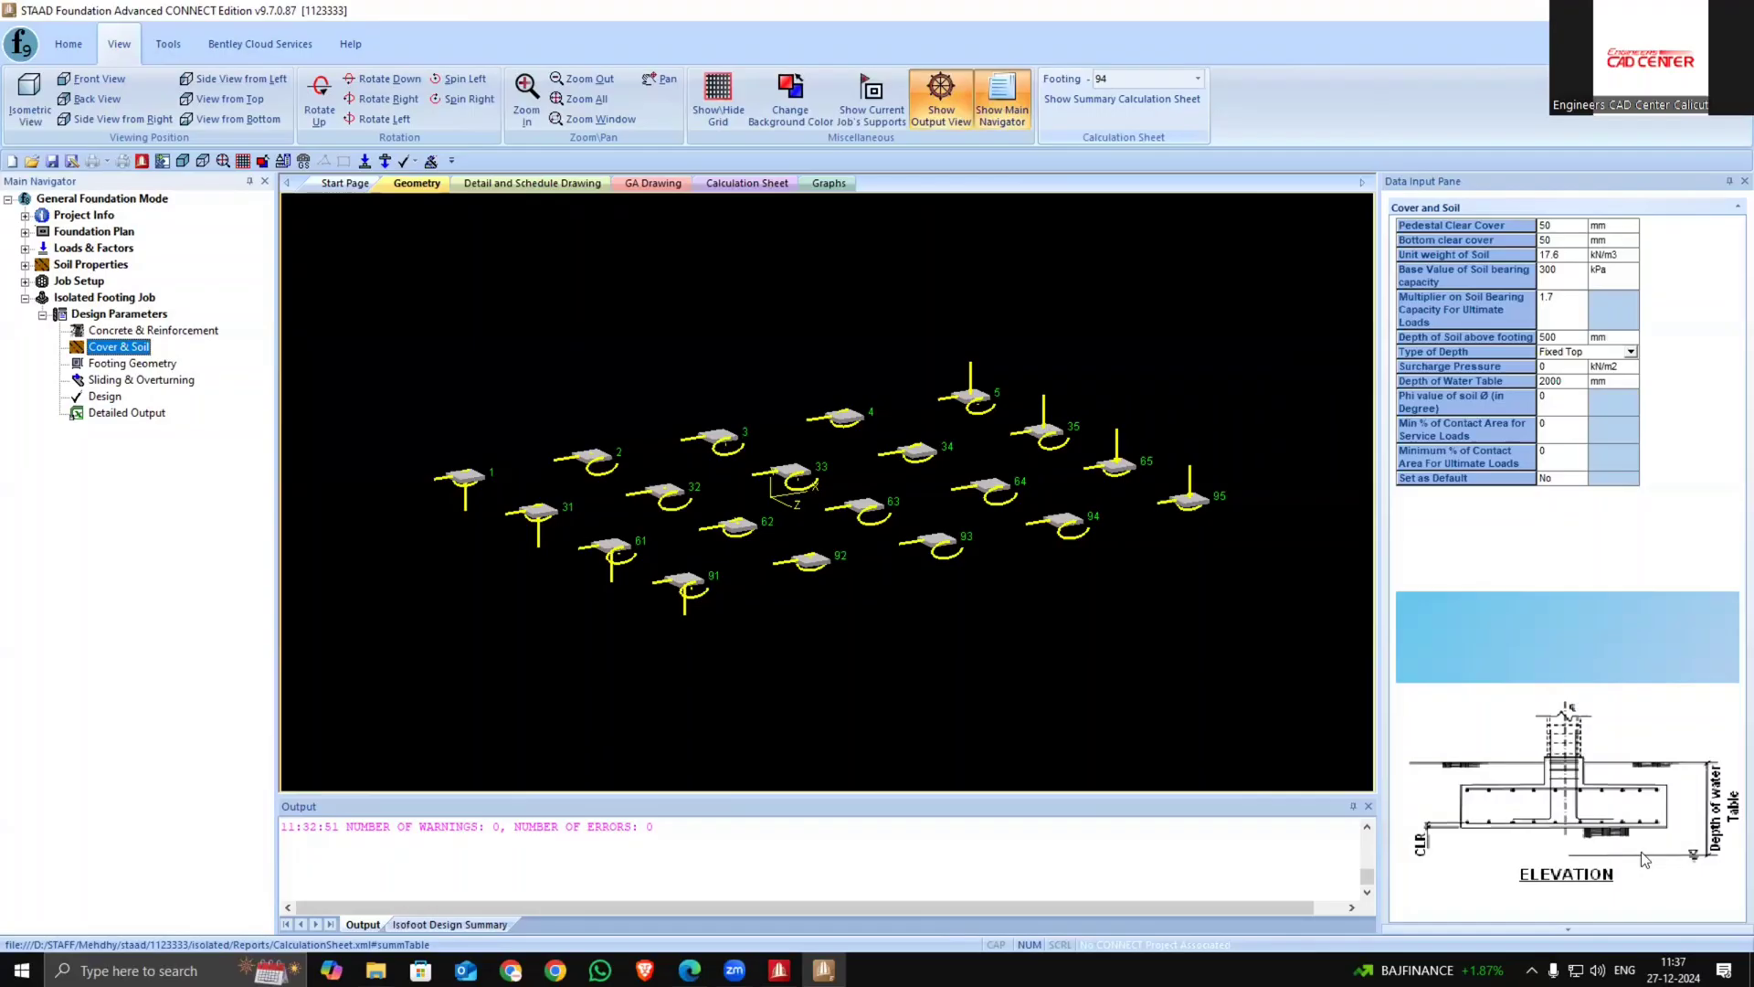
click(137, 366)
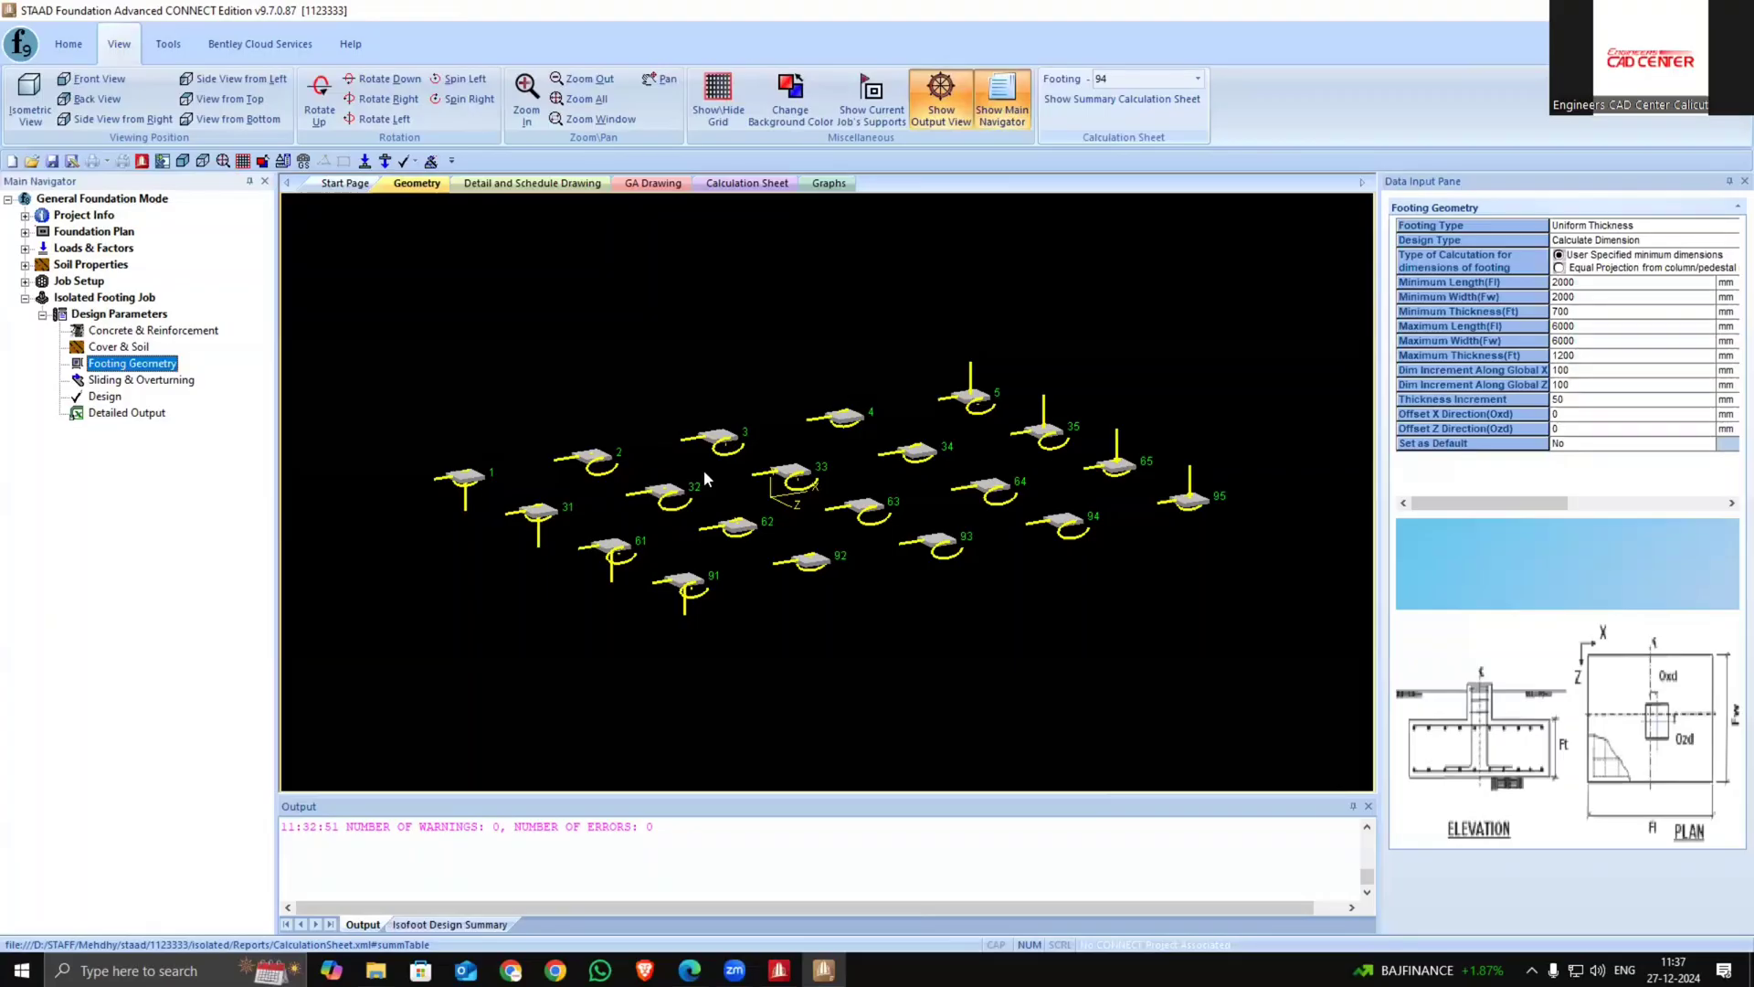
scroll(700, 461, down, 2)
scroll(700, 461, down, 2)
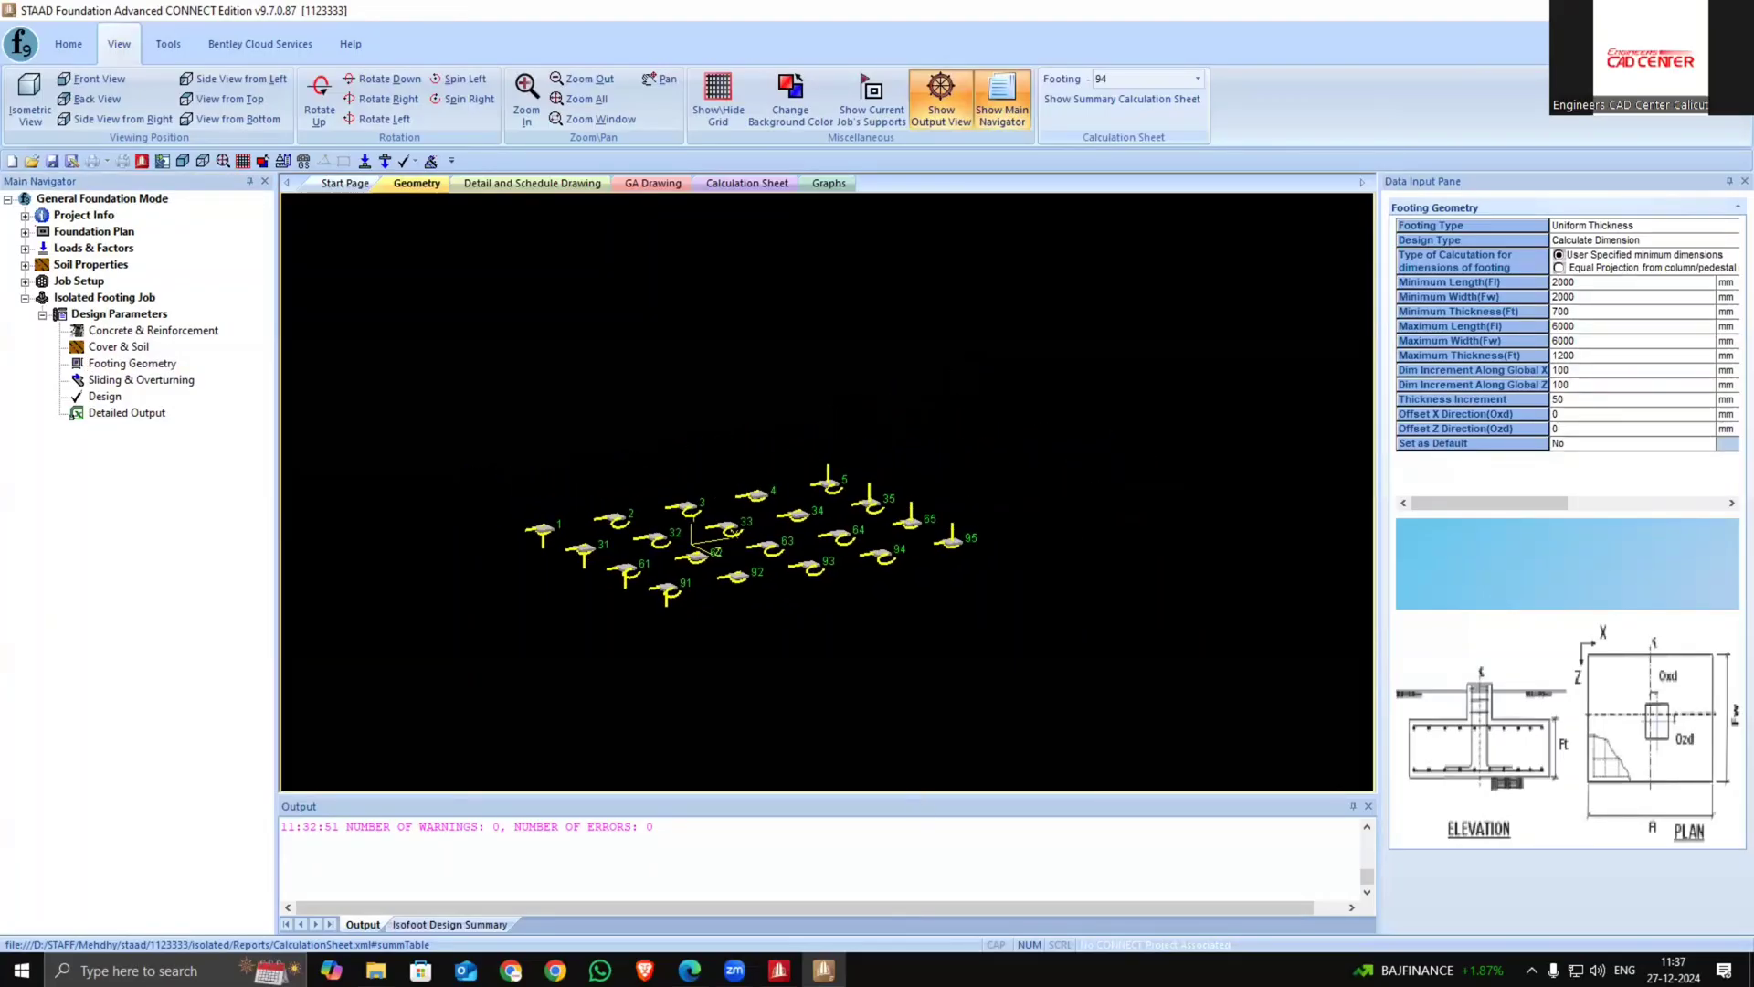
Check the workbook's footing design data and relaunch STAAD Foundation Advanced from STAAD.Pro's foundation design panel
click(1733, 10)
click(932, 523)
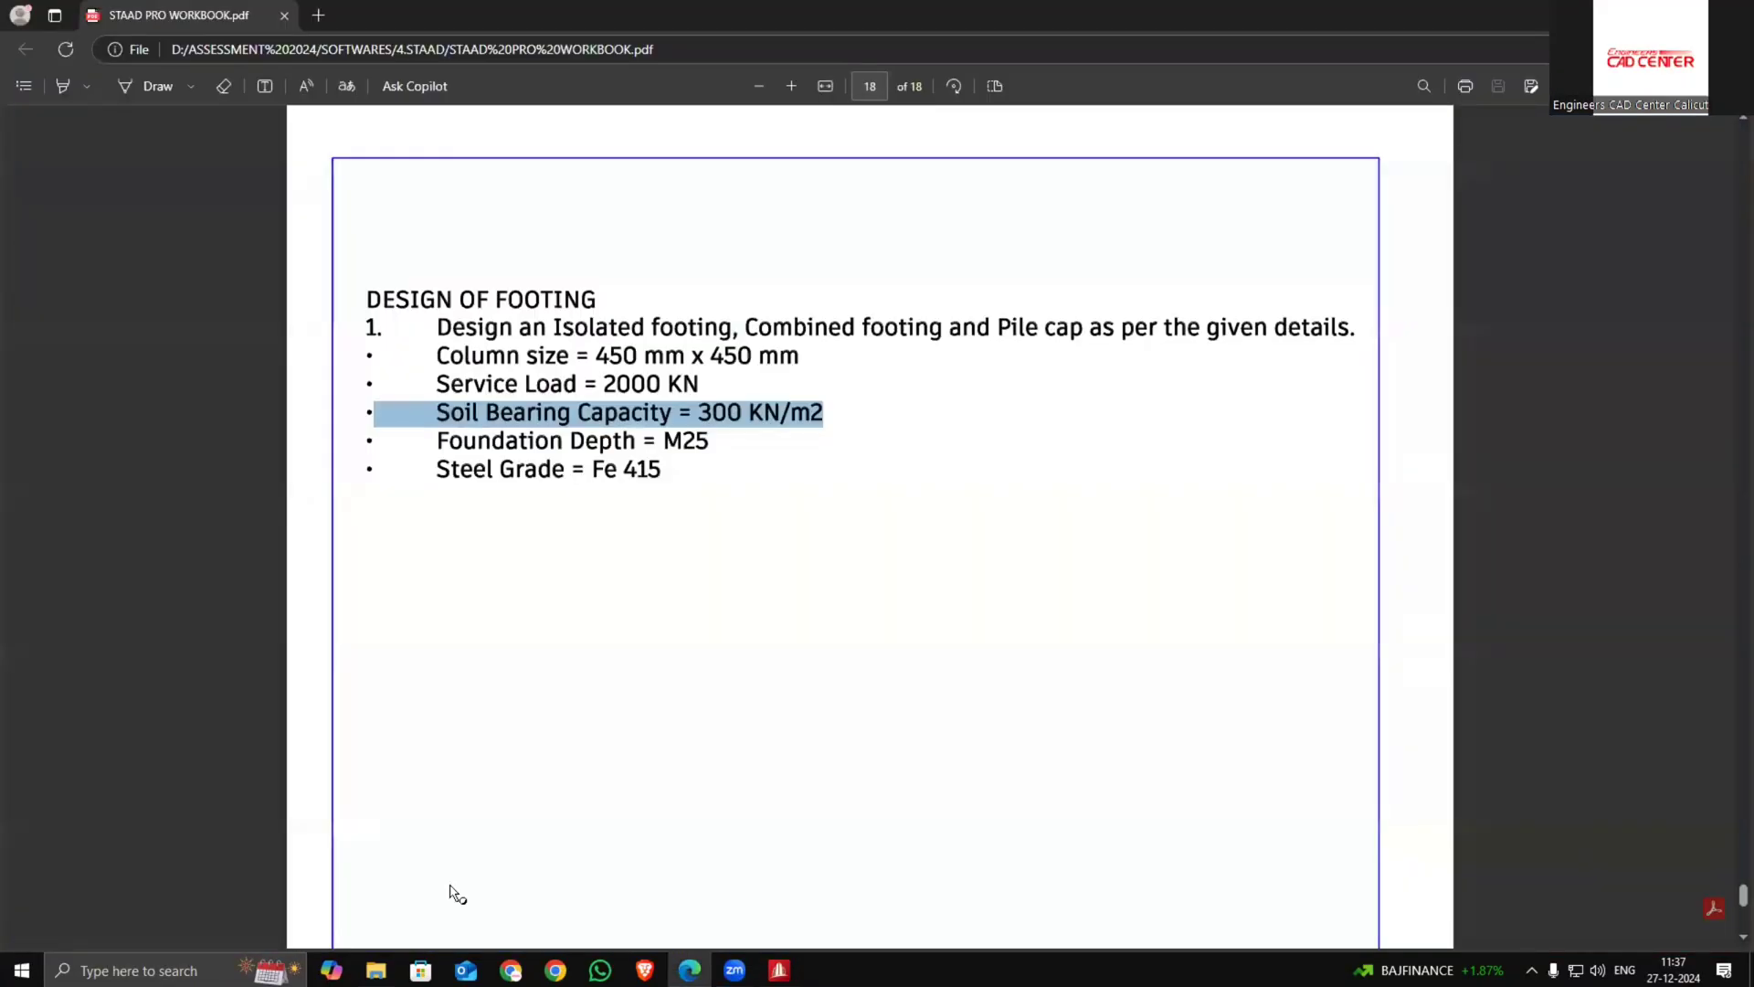
click(778, 970)
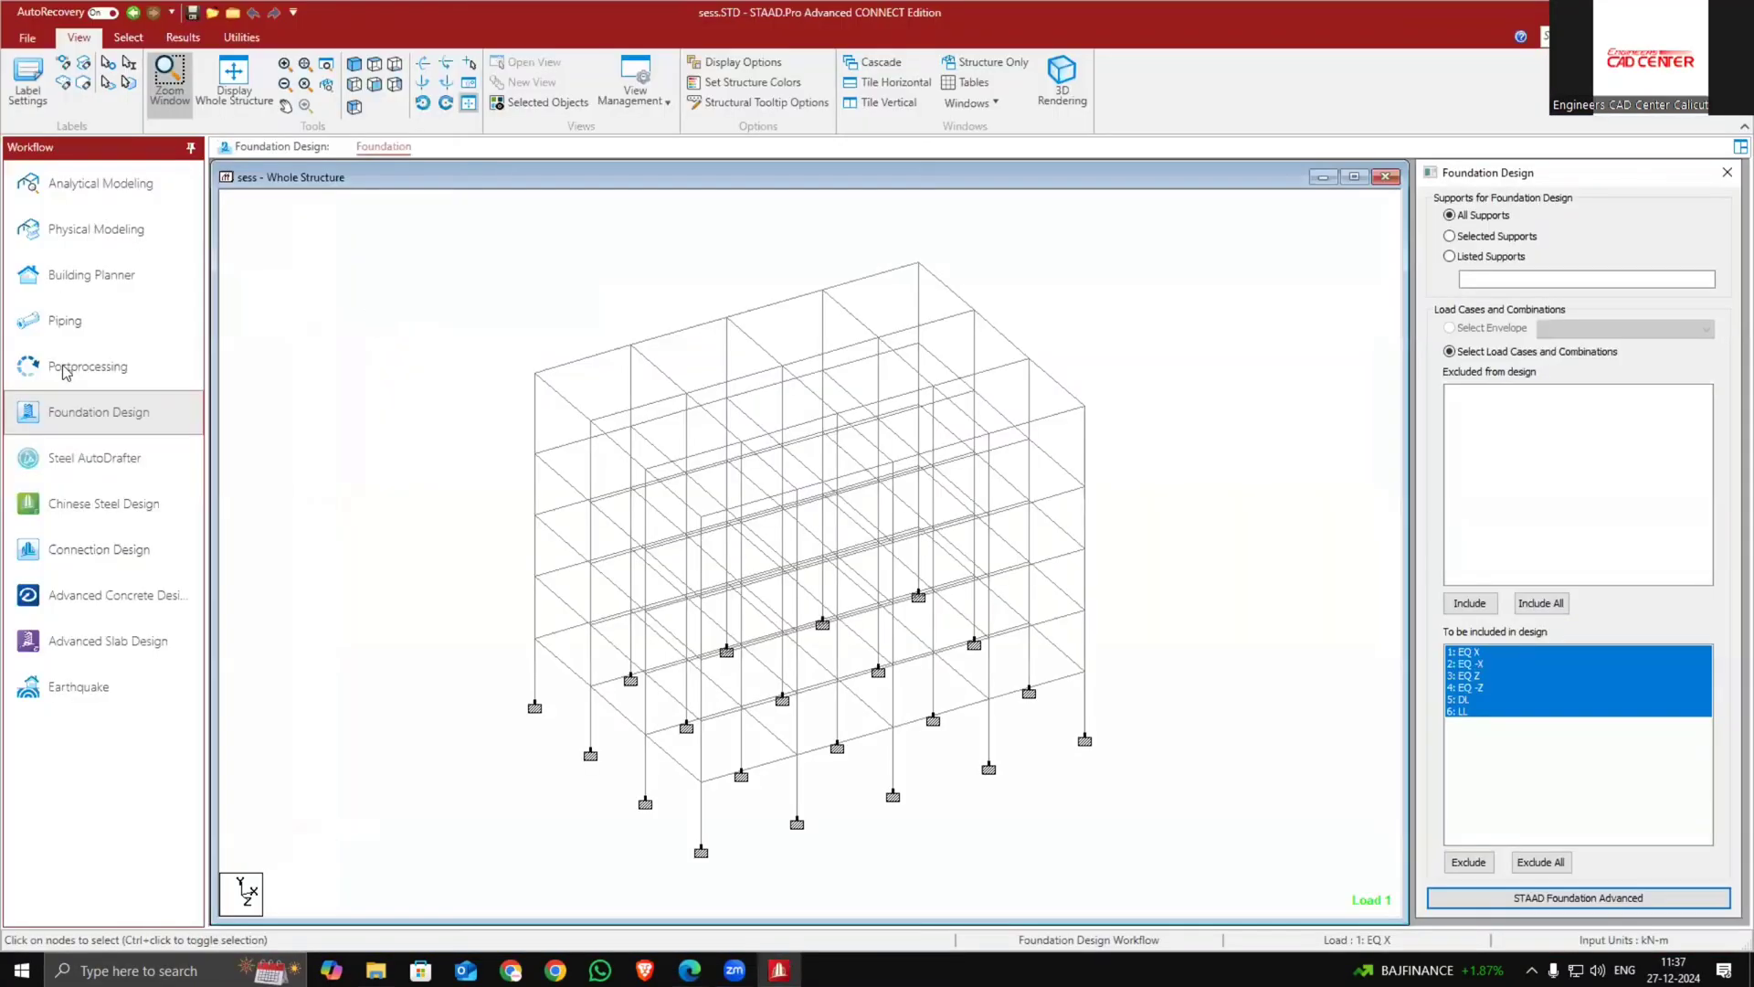
click(1553, 897)
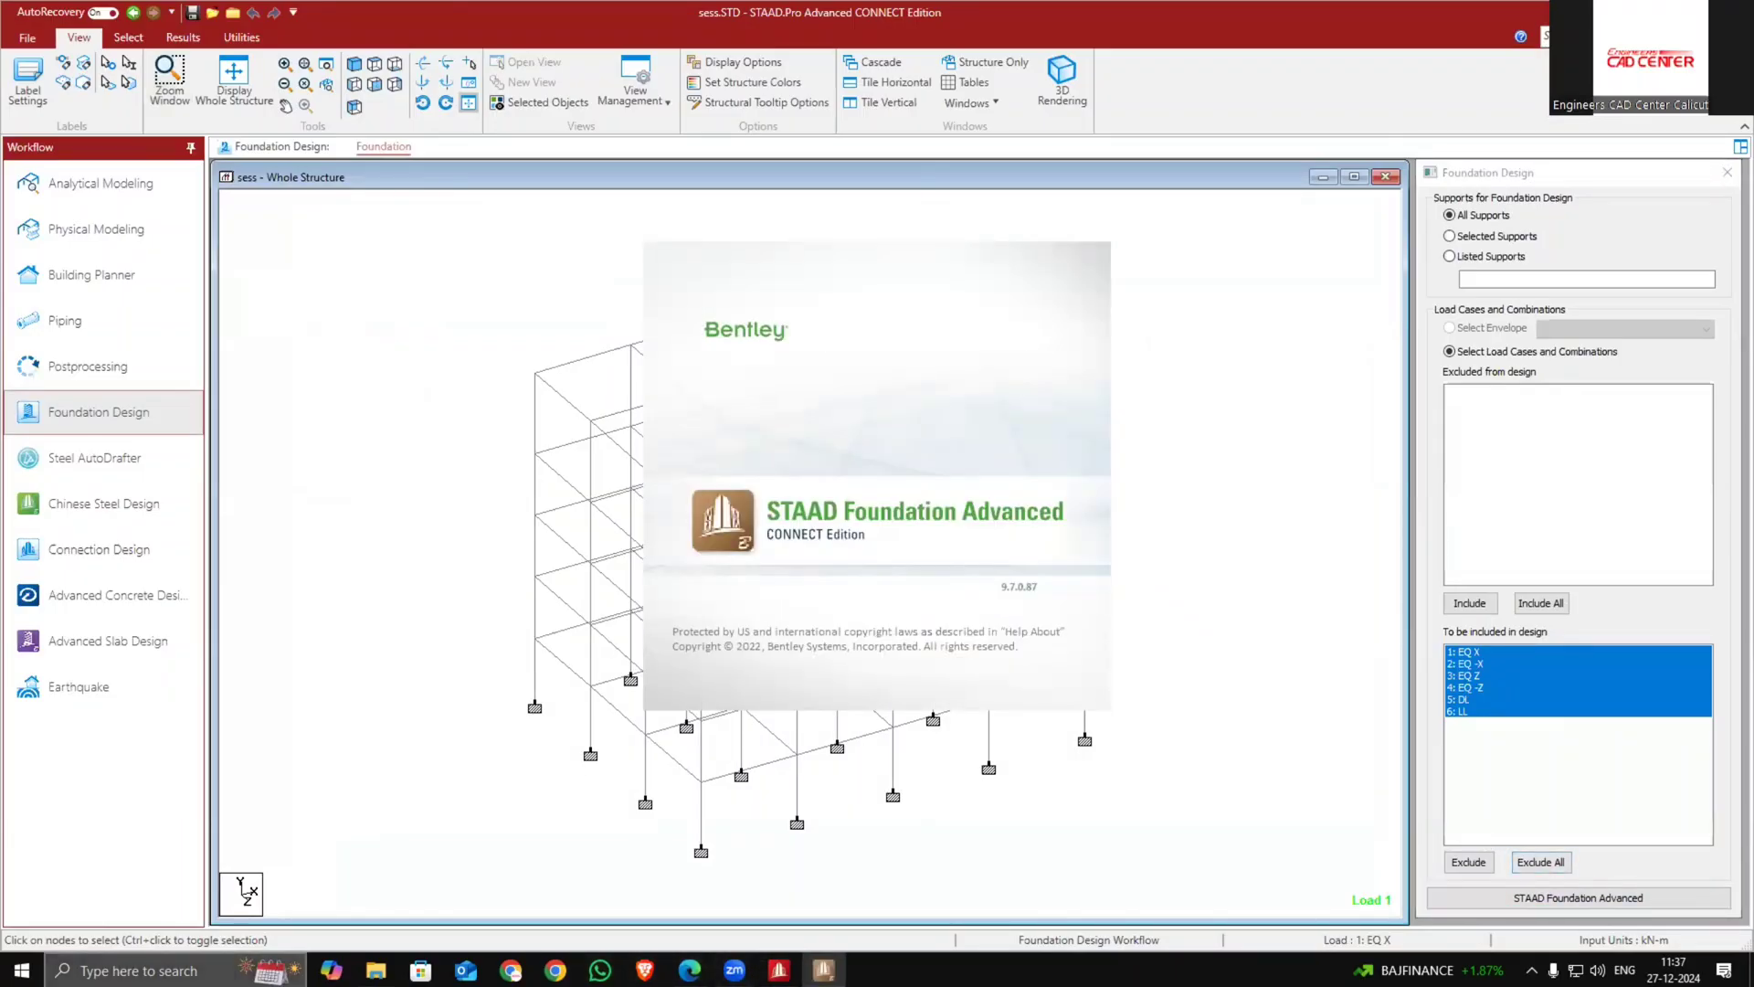
Open Google Chrome with a user profile and search Google for isolated footing
key(super)
text(chr)
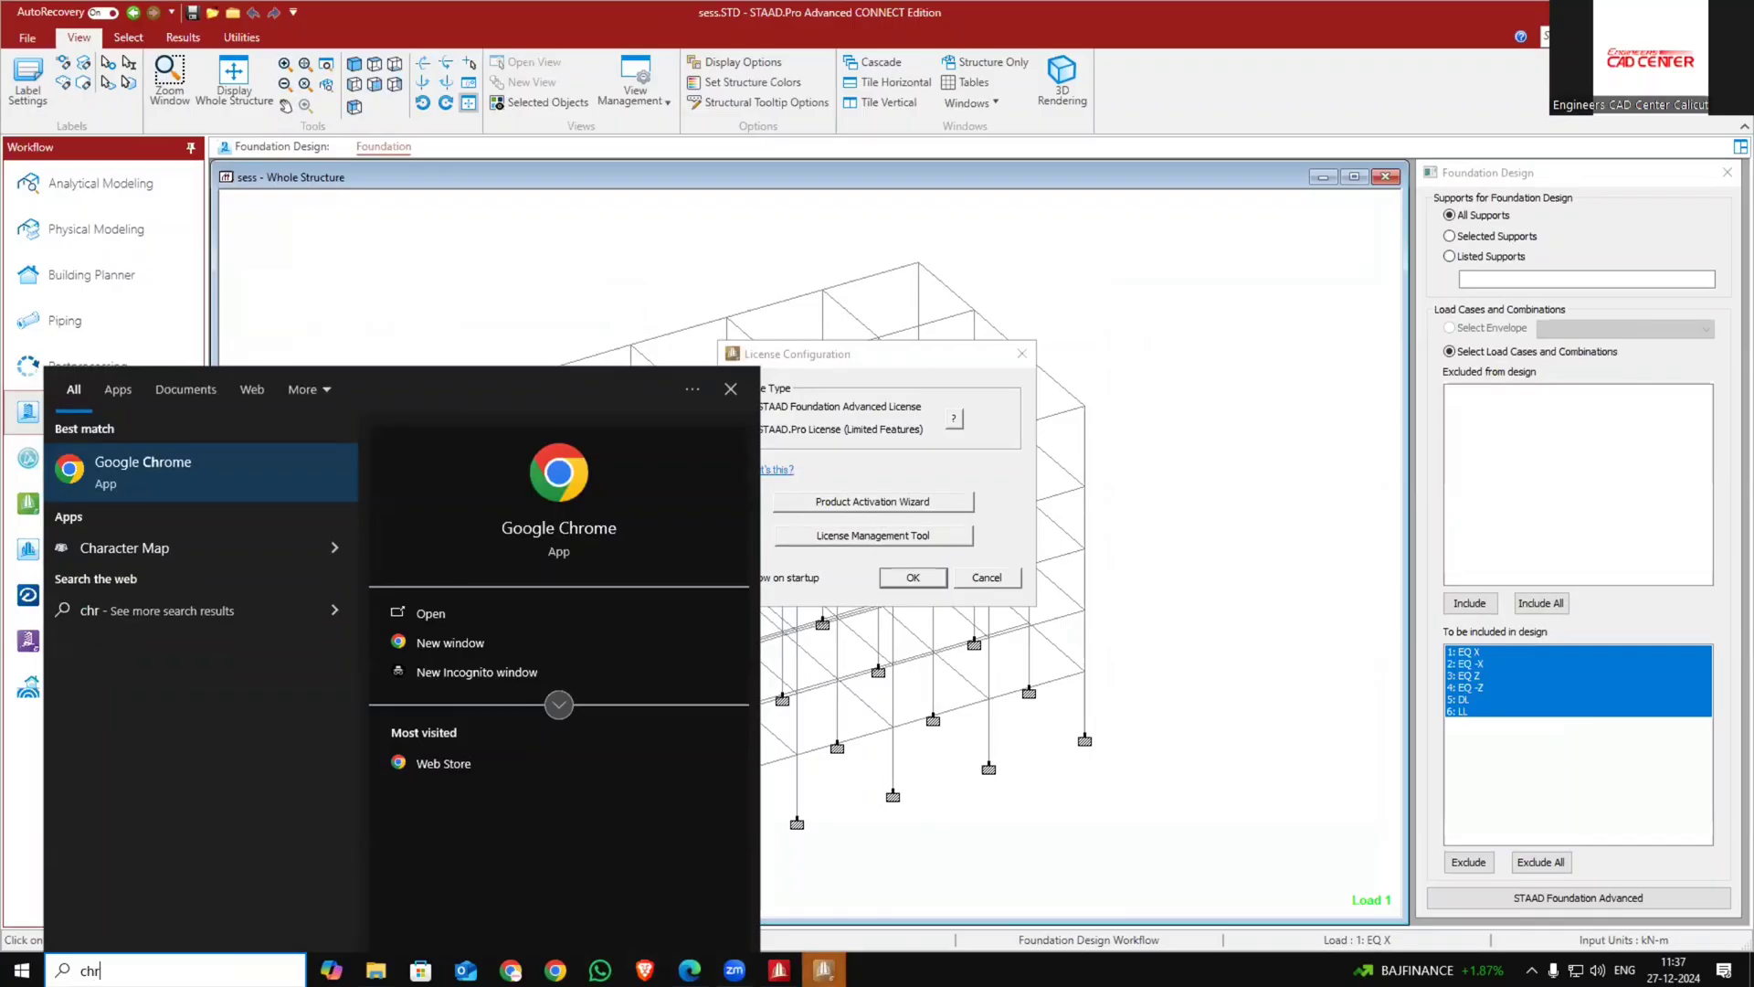
key(Return)
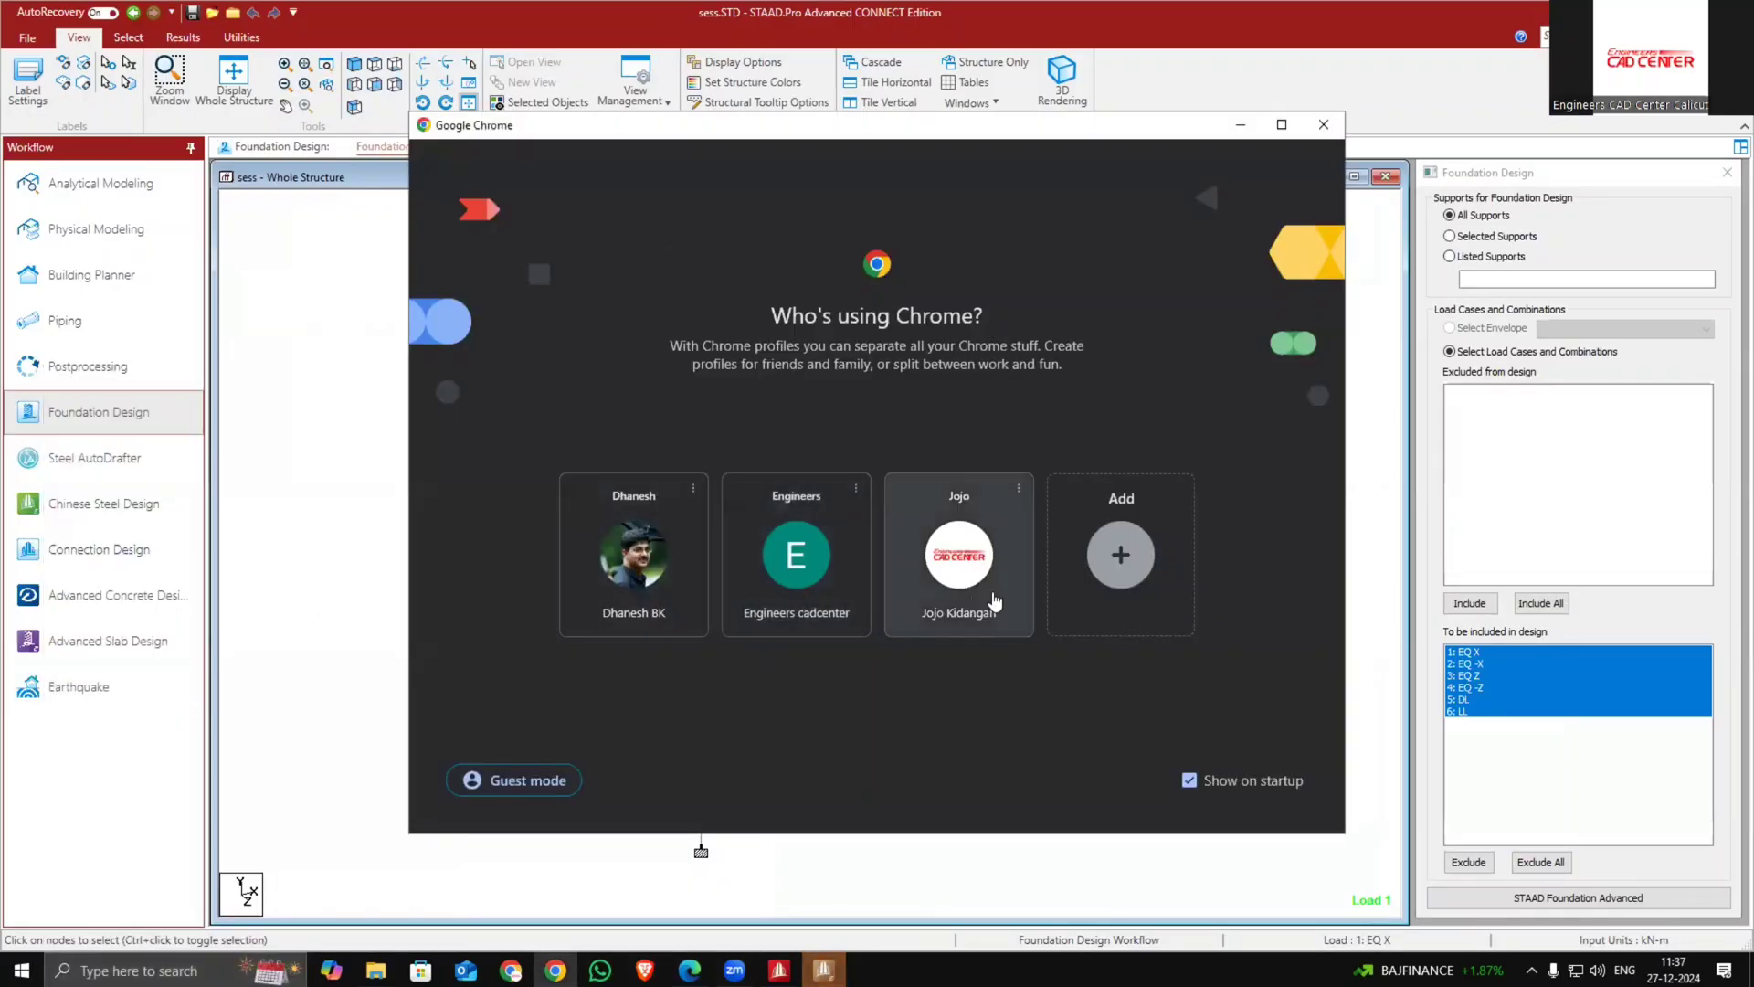
click(989, 594)
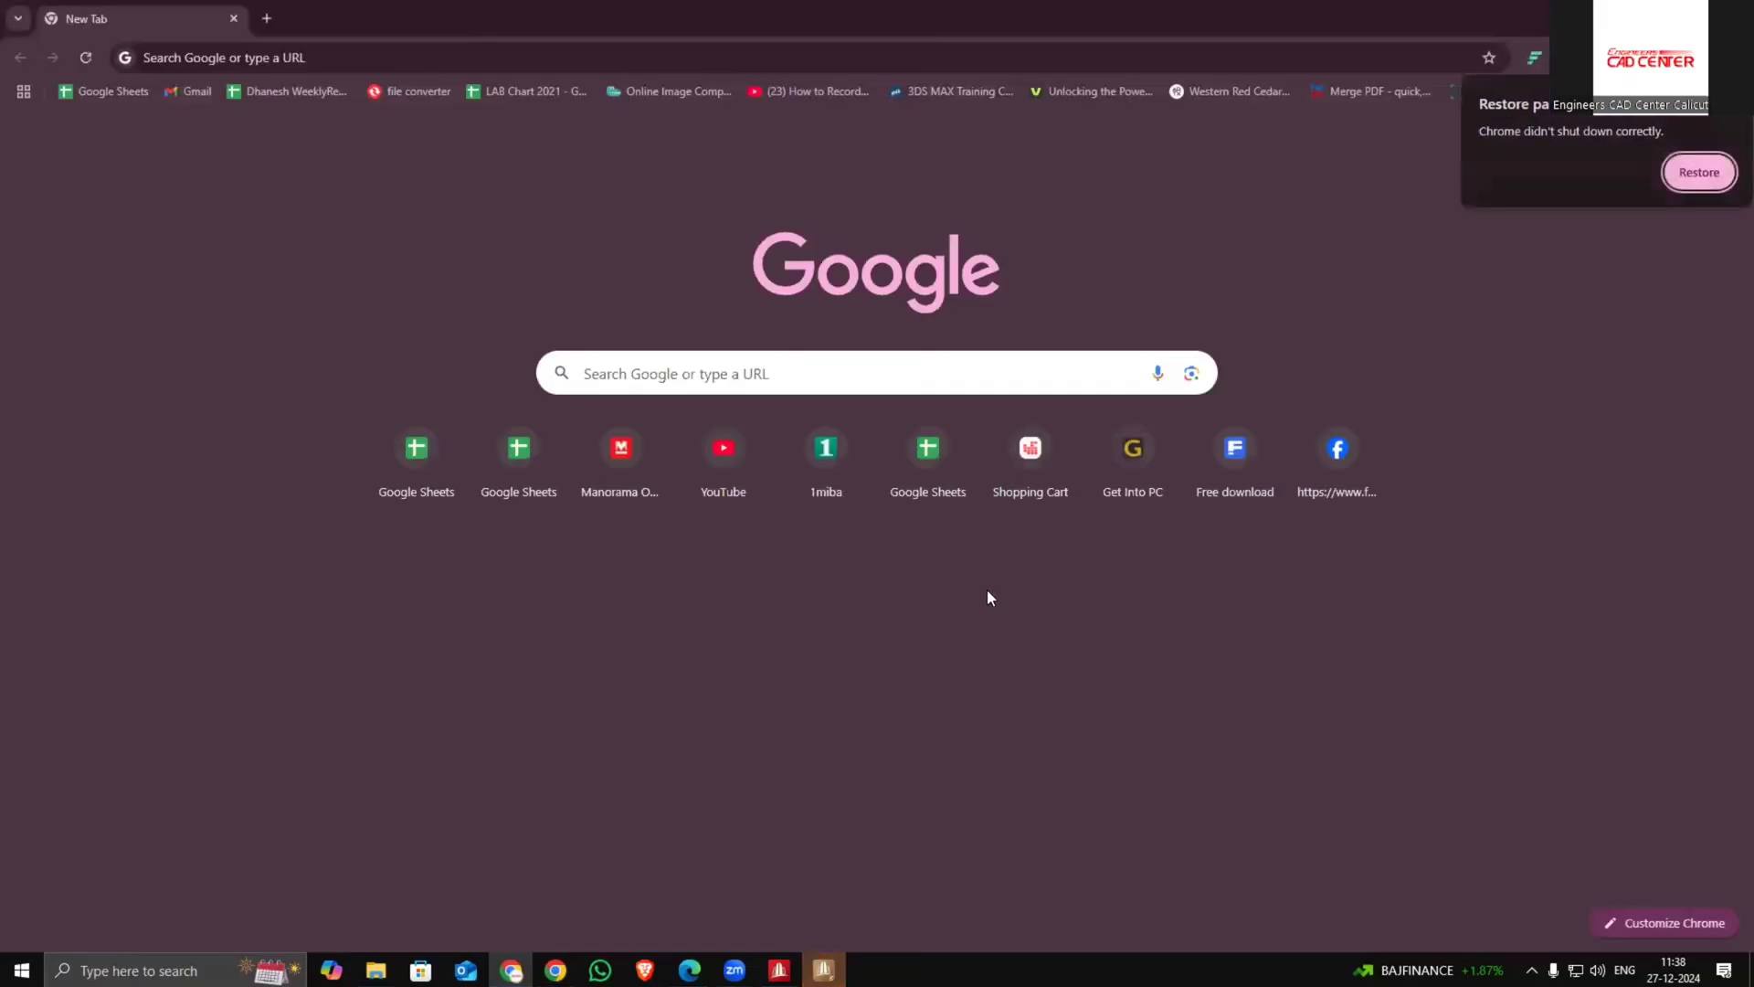
click(819, 366)
text(iso)
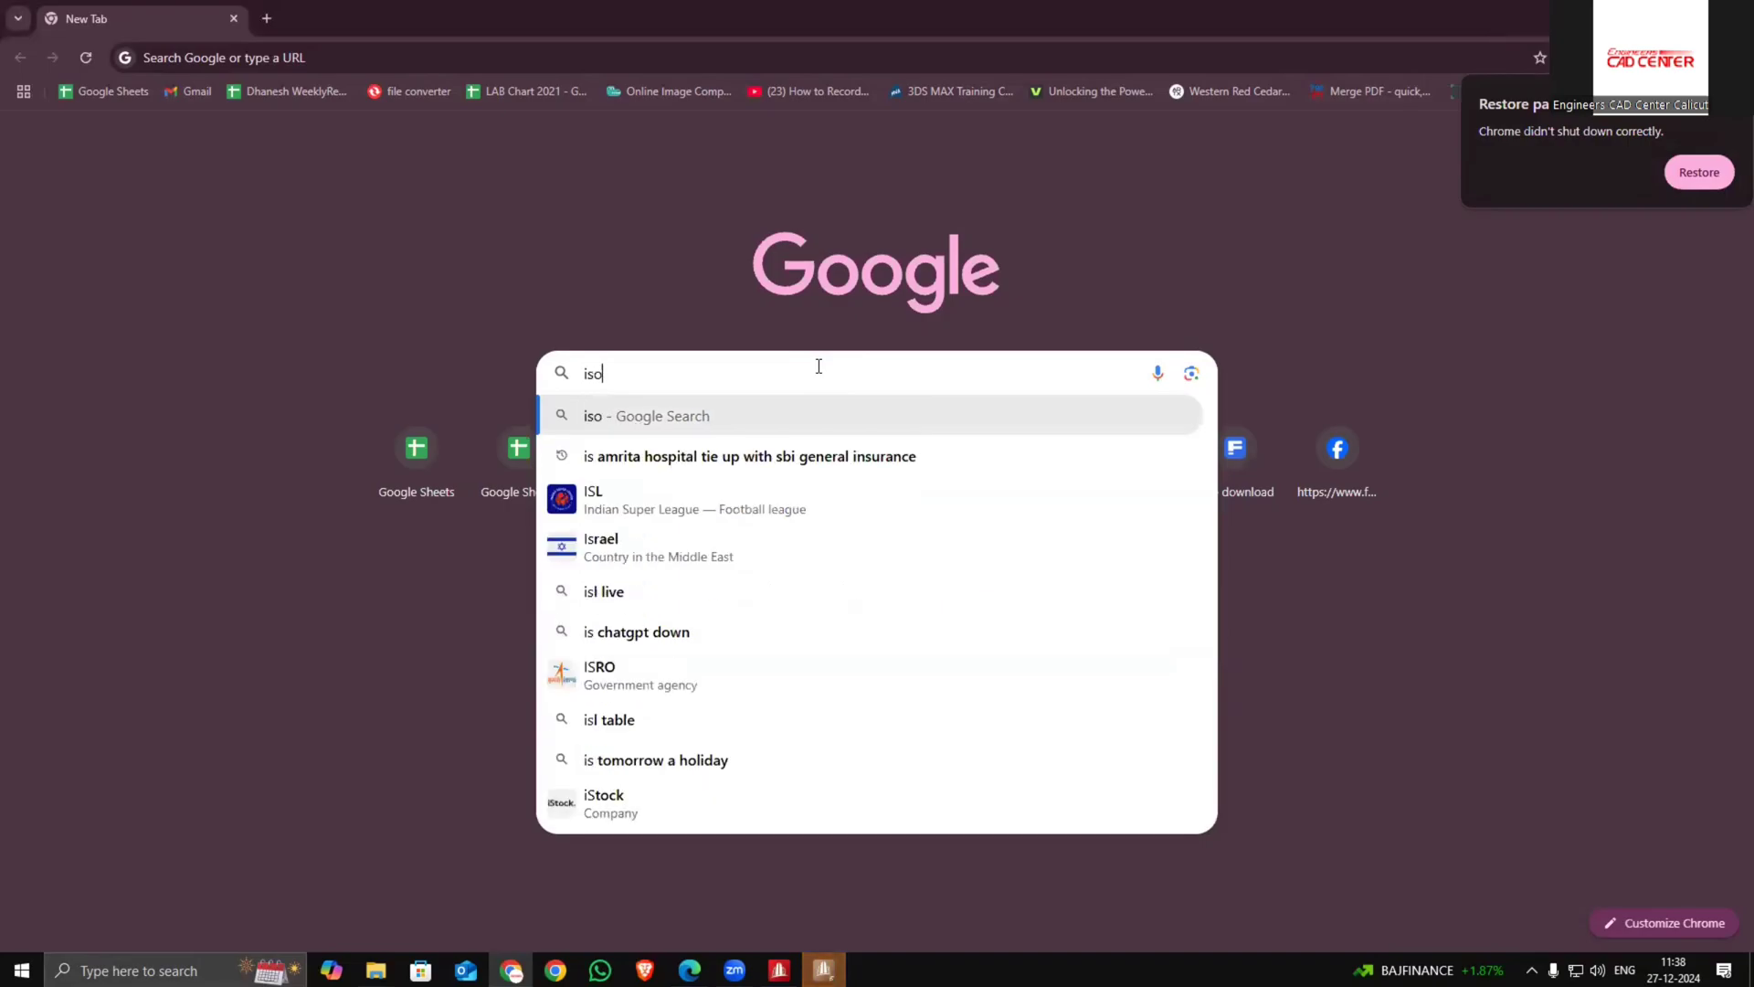
text(lated)
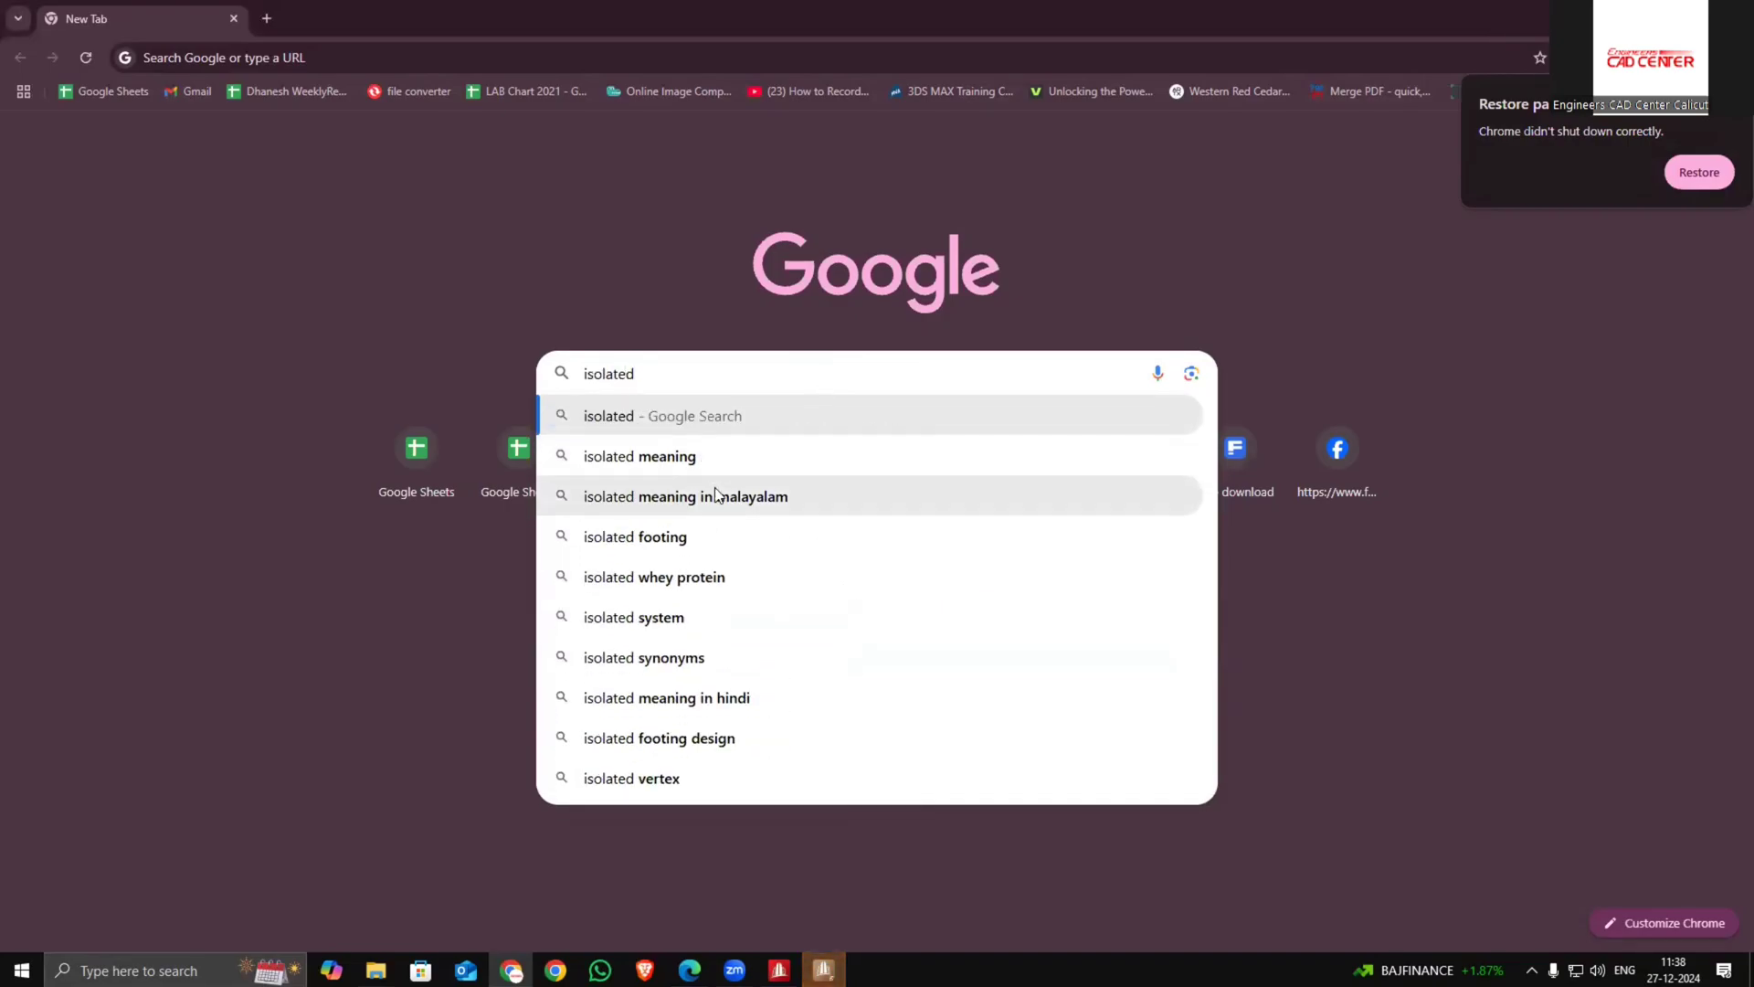
click(698, 541)
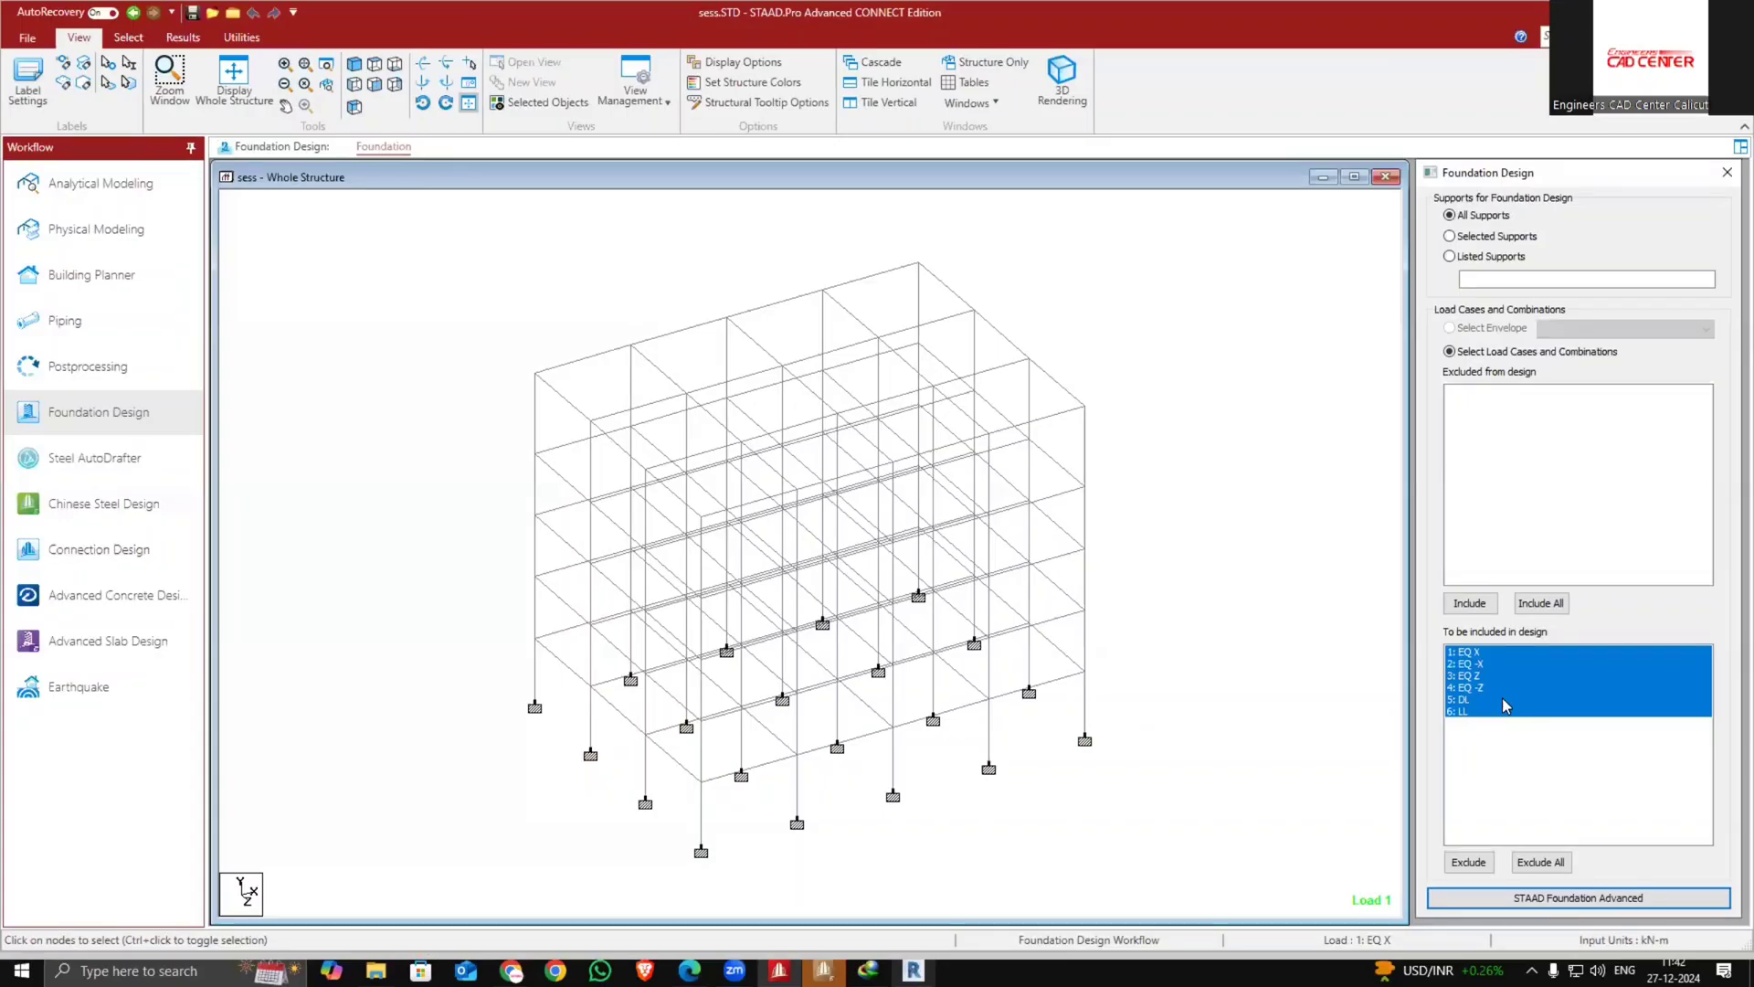
Switch back to STAAD Foundation Advanced and view the imported support layout
click(1544, 897)
click(823, 970)
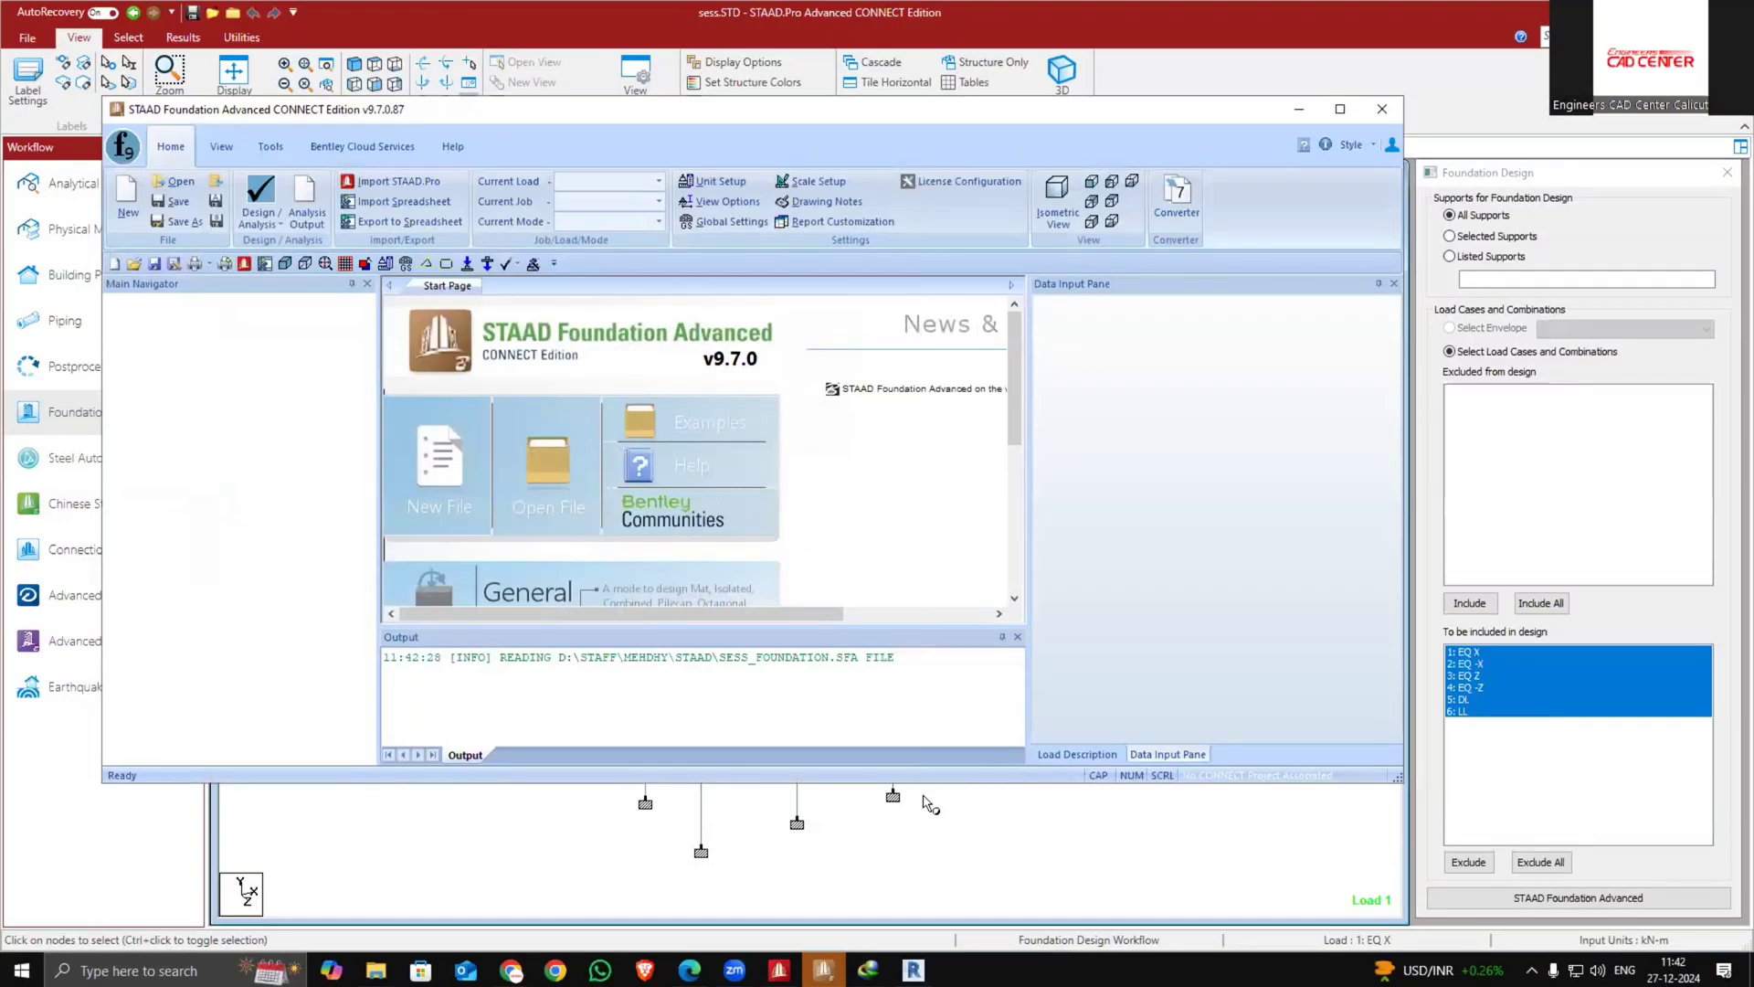
mouse_move(824, 970)
click(830, 861)
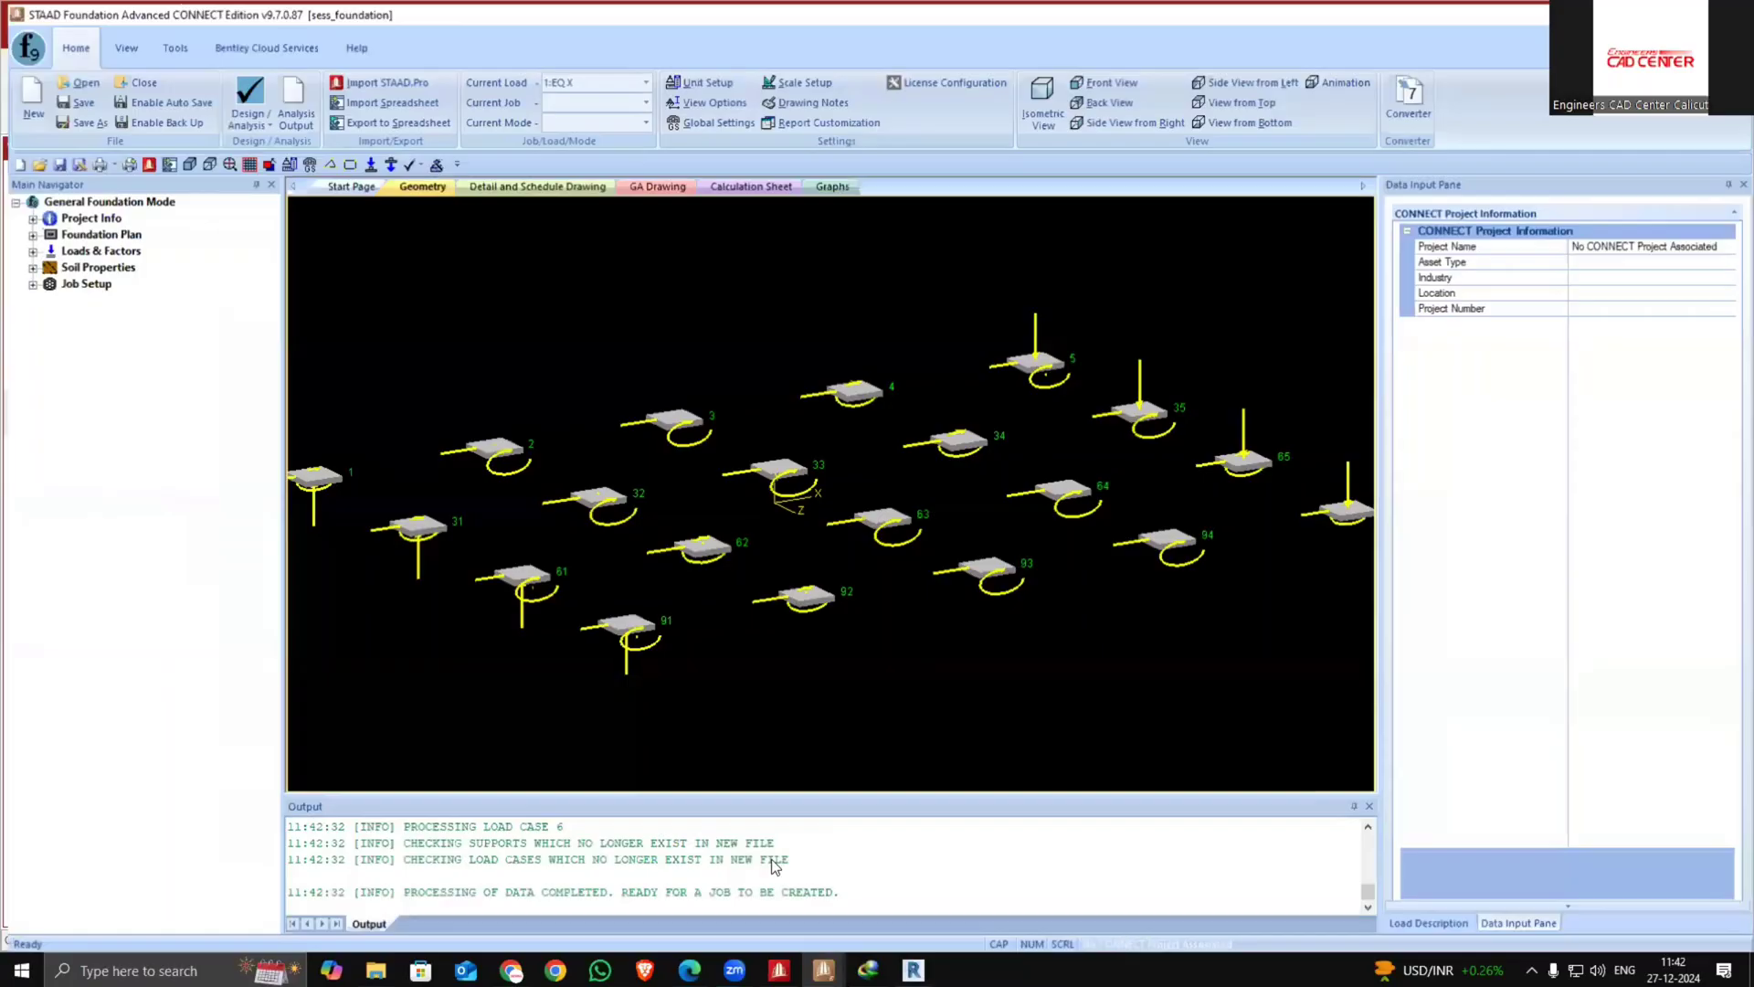
click(814, 897)
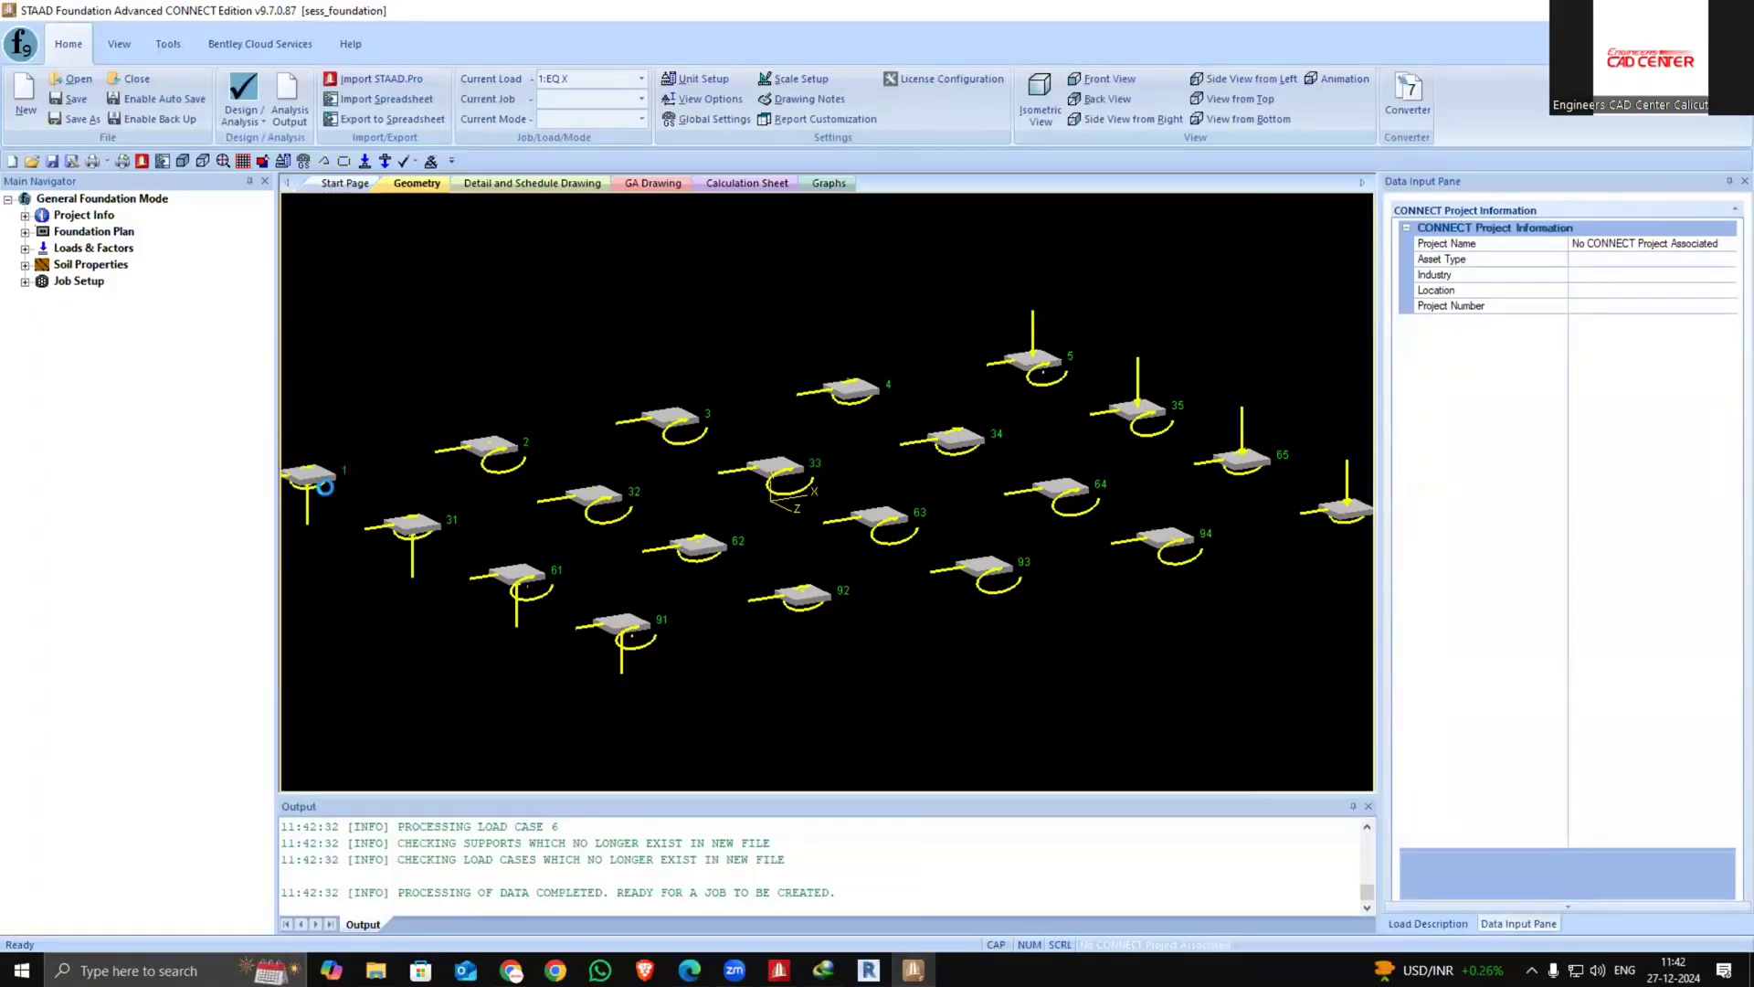
scroll(527, 614, down, 1)
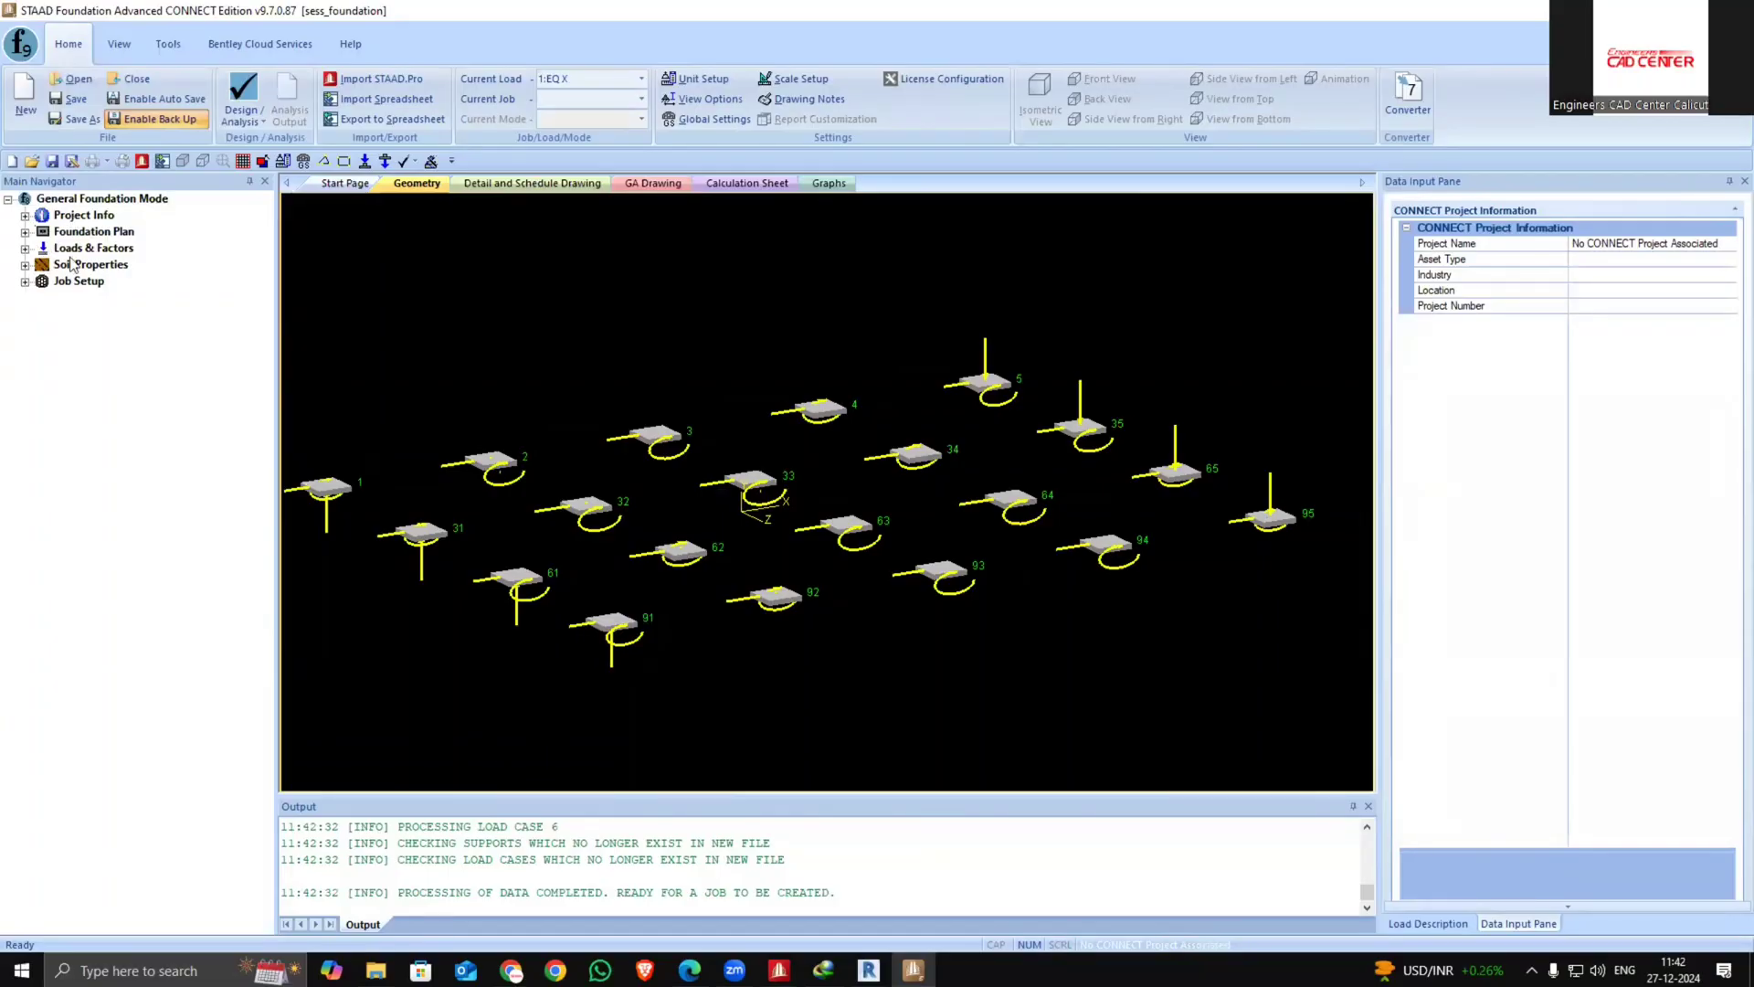
Start a new job named combined and set its job type to Combined
click(25, 280)
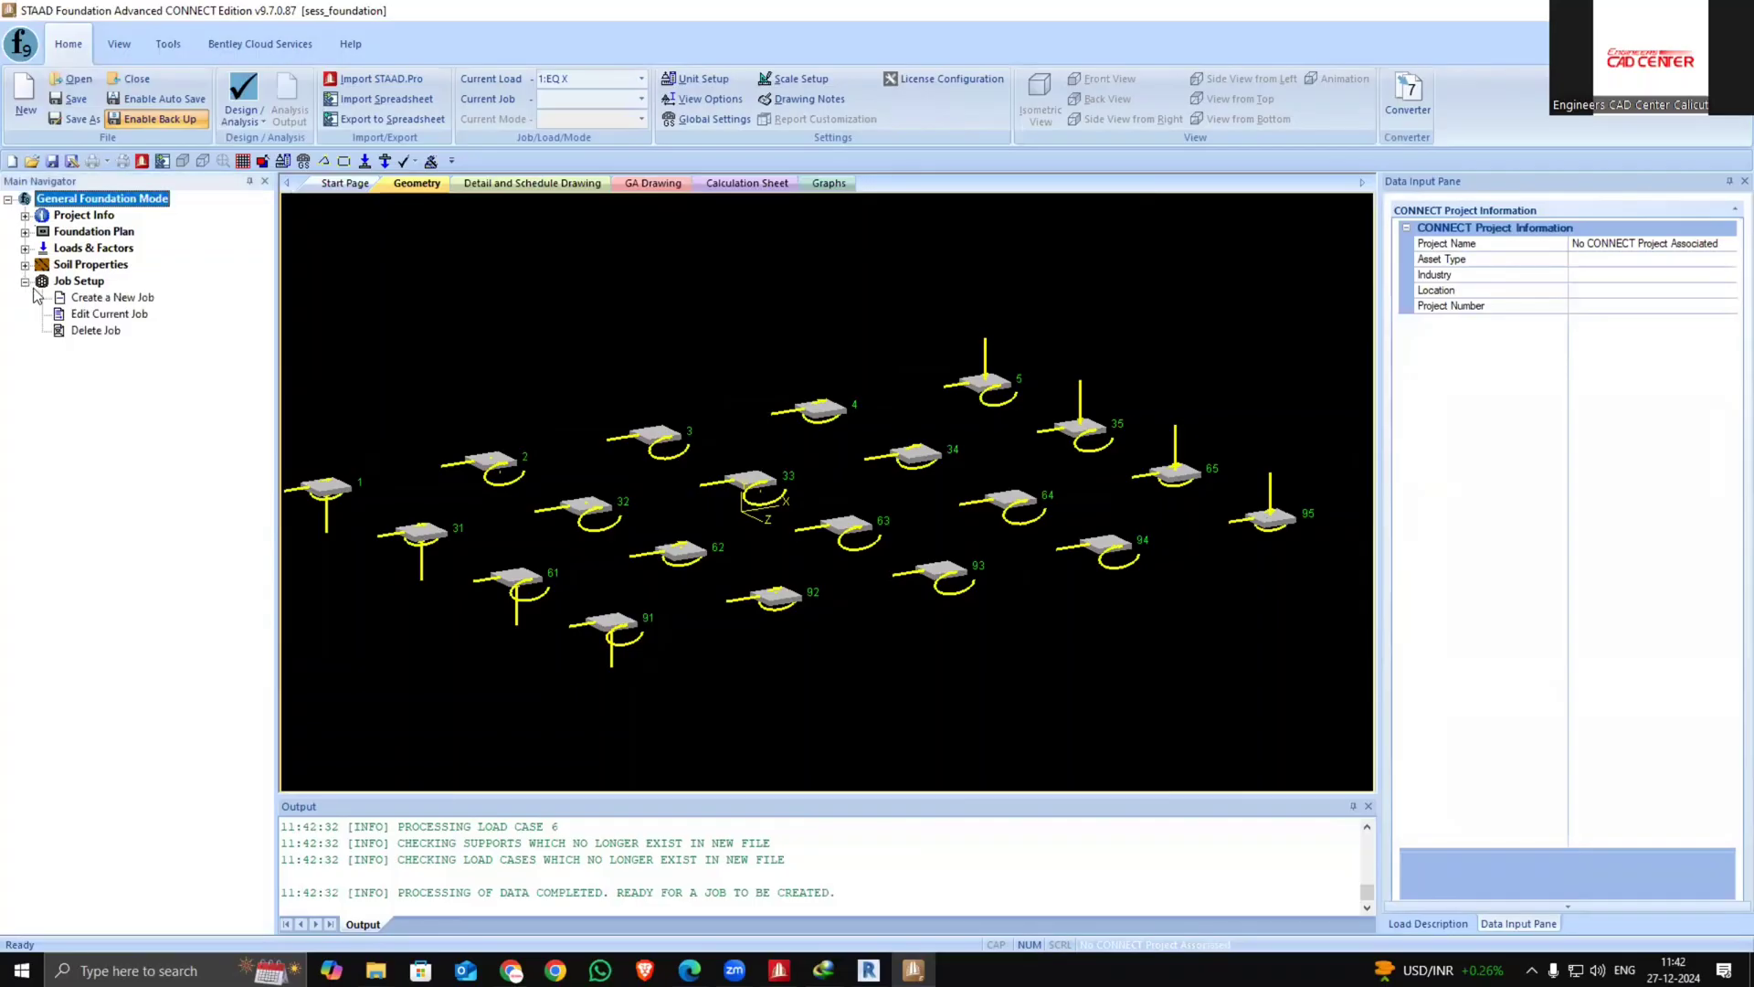
click(91, 298)
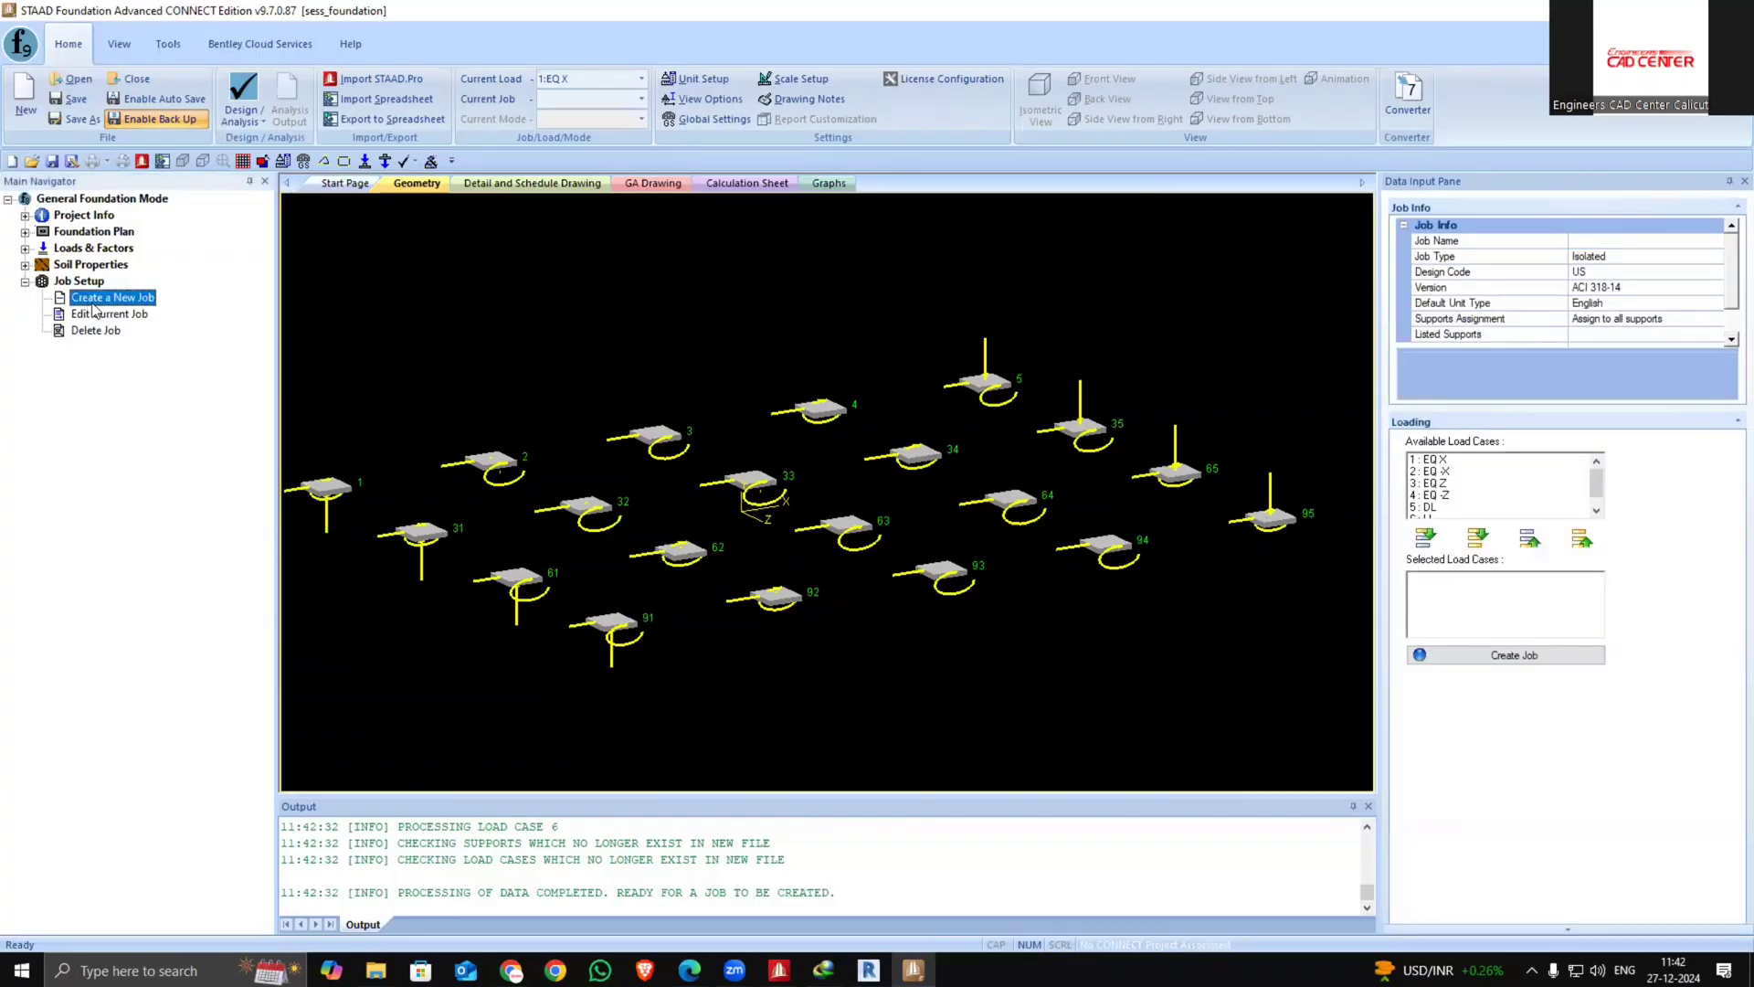
click(1590, 241)
text(combined)
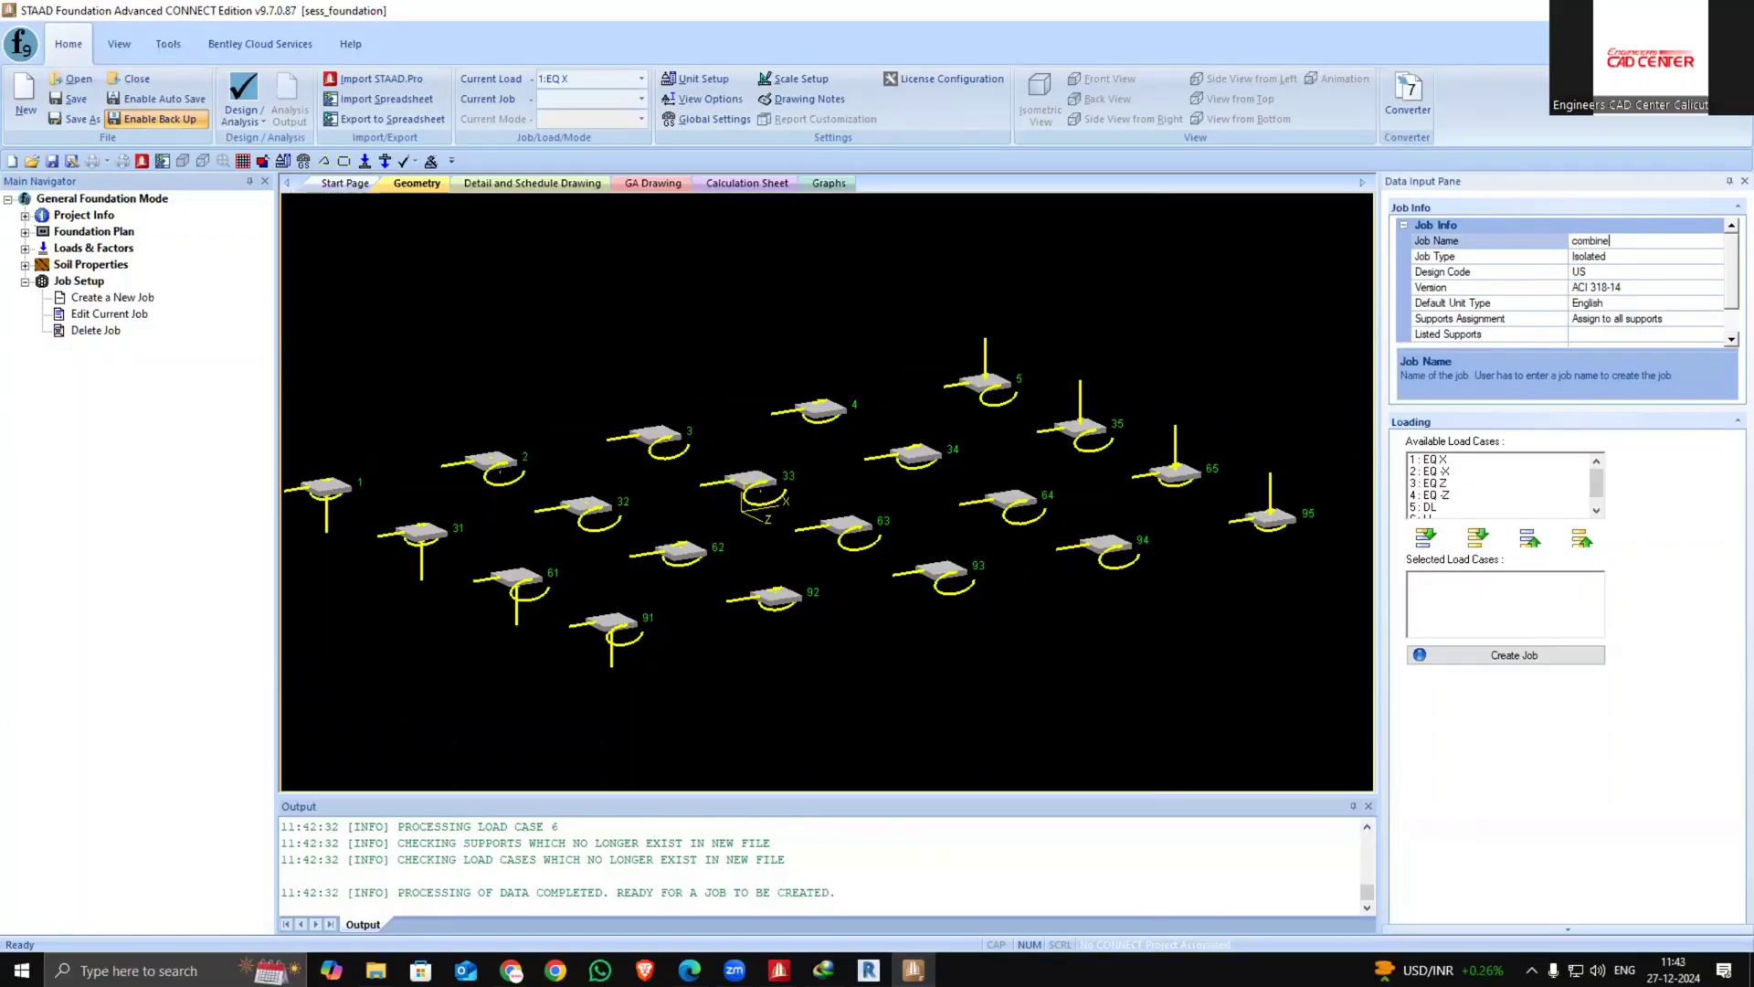
click(1719, 260)
click(1649, 307)
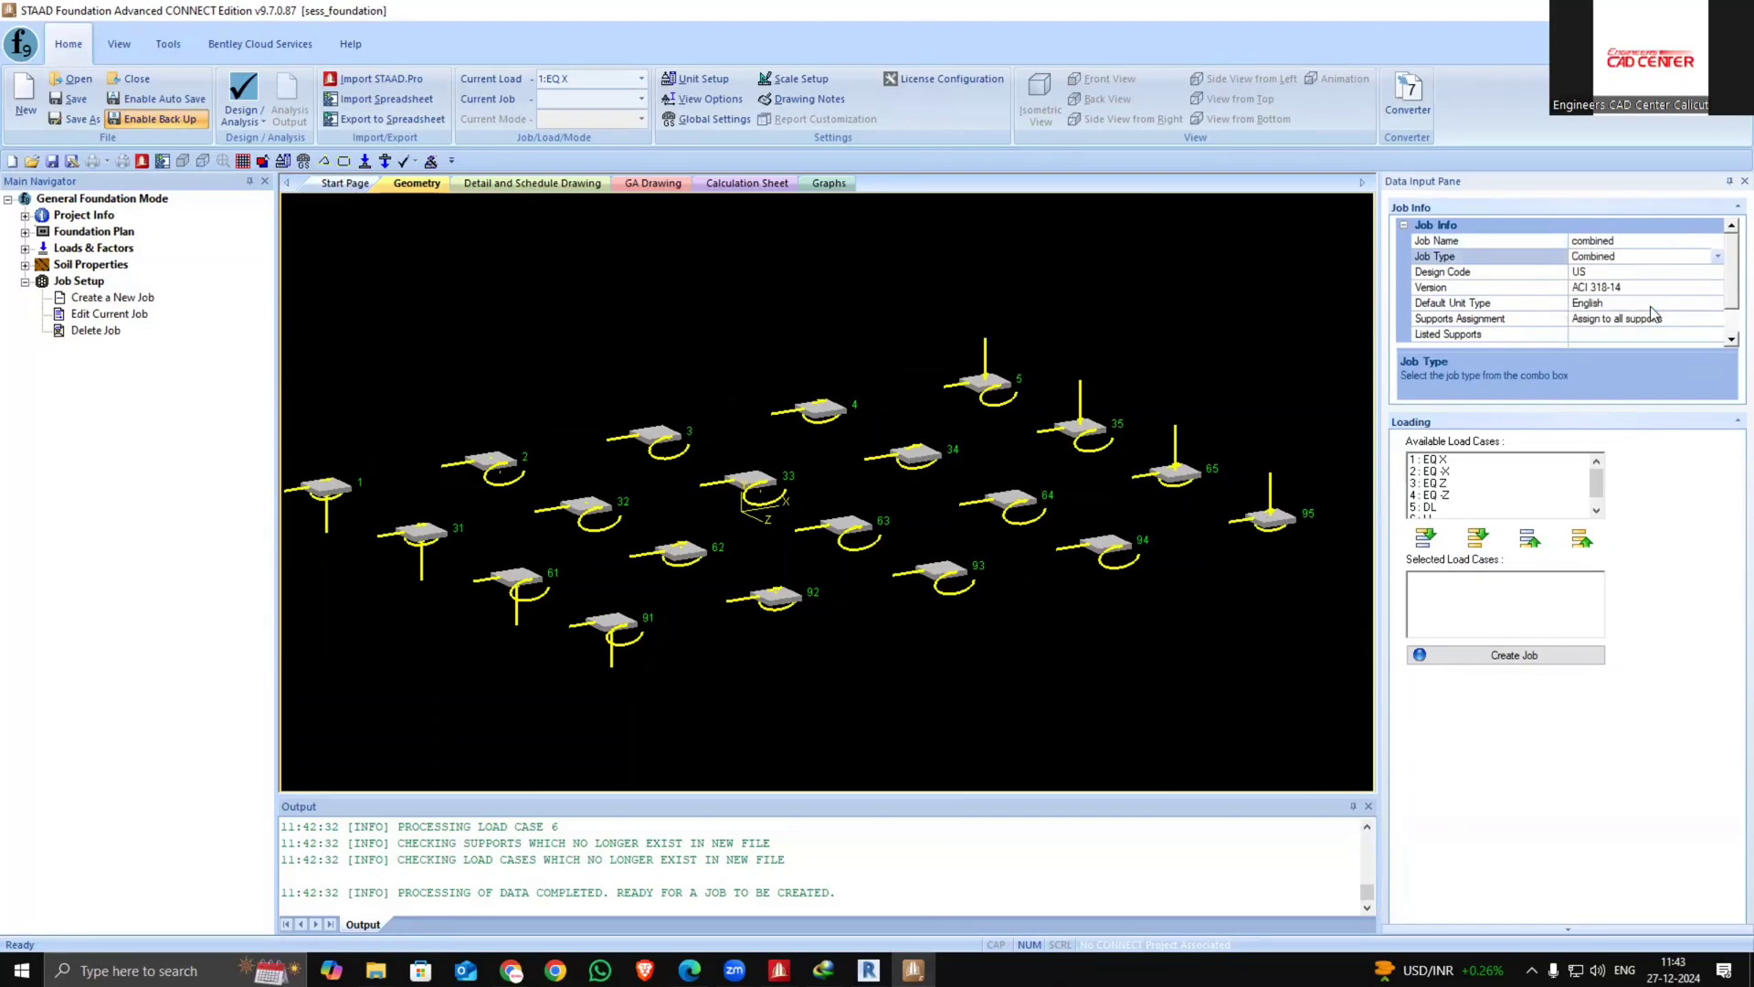
Set the job's design code to Indian with version IS456-2000
click(1718, 271)
click(1694, 315)
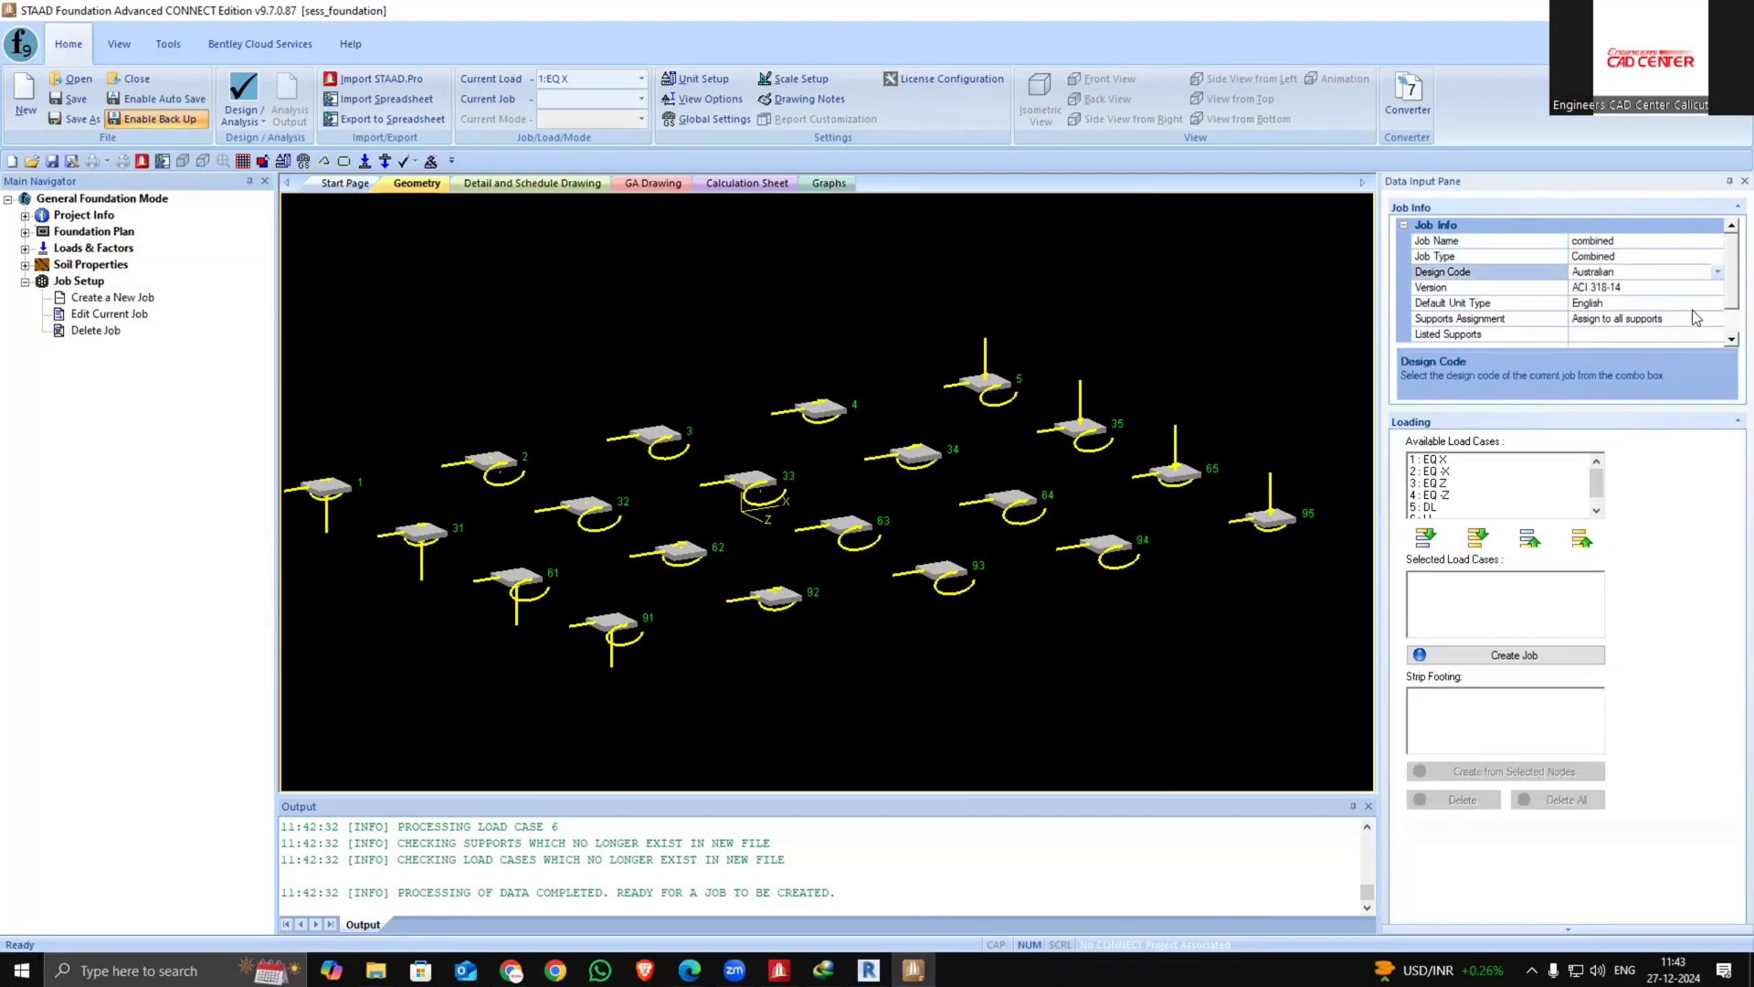
click(1716, 288)
click(1716, 290)
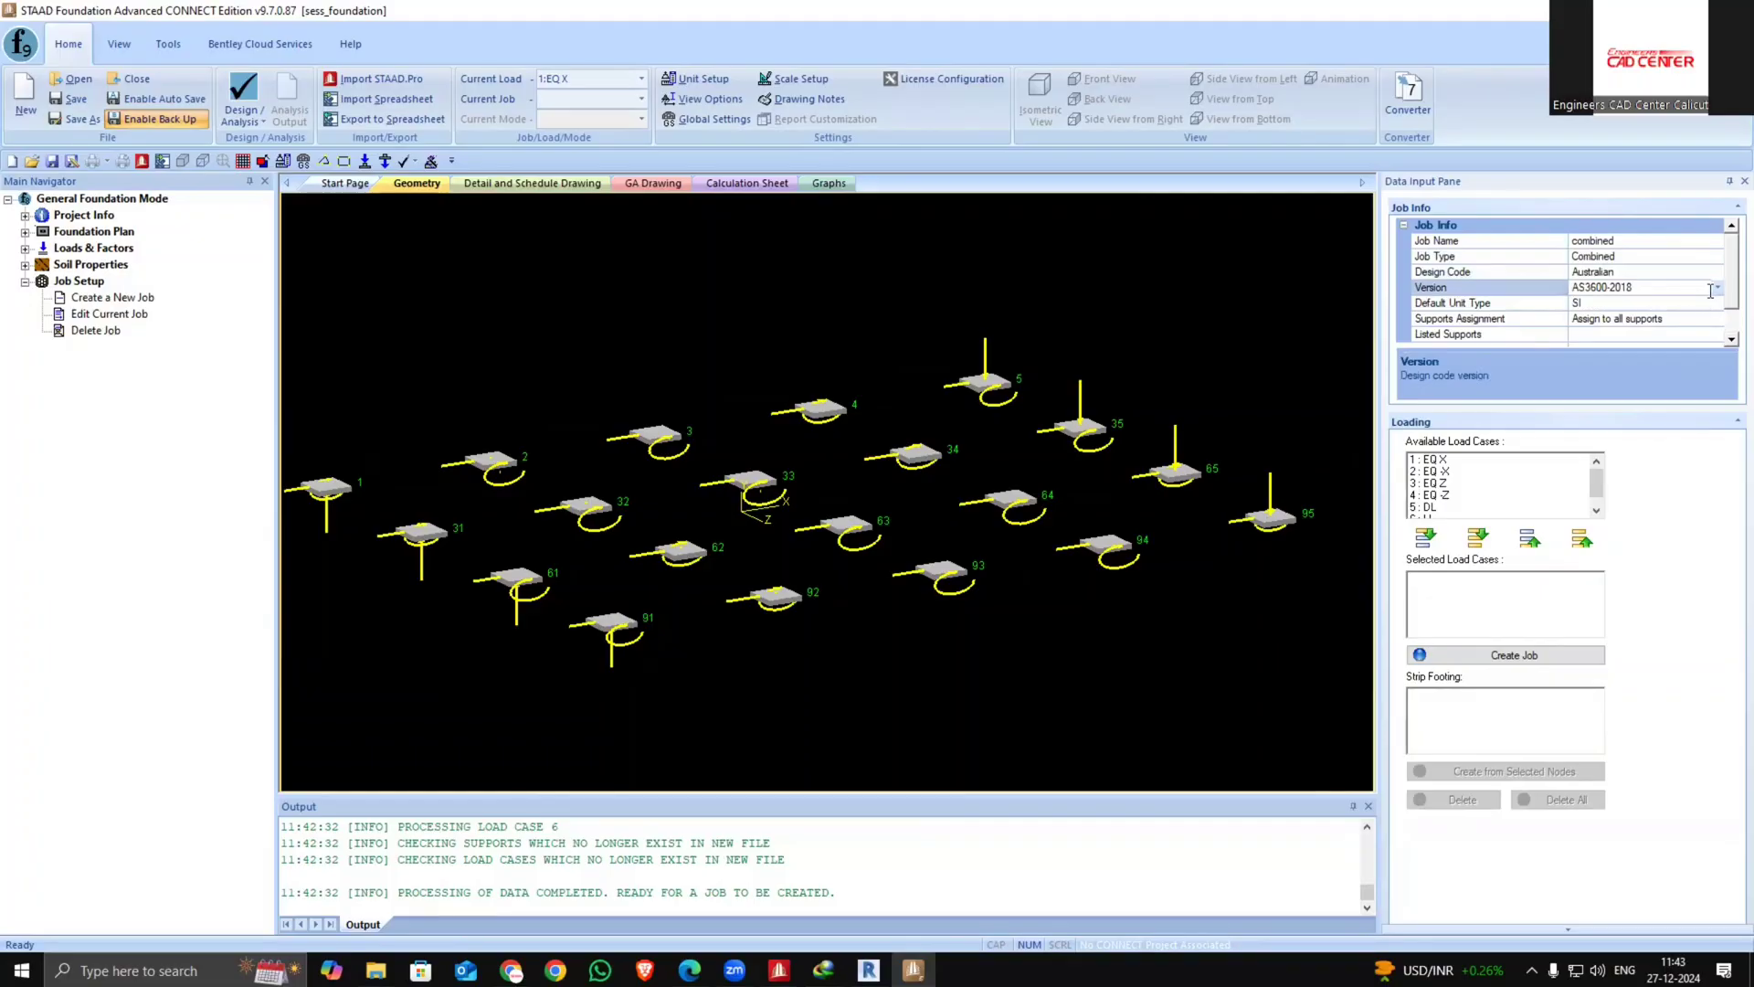
click(1717, 272)
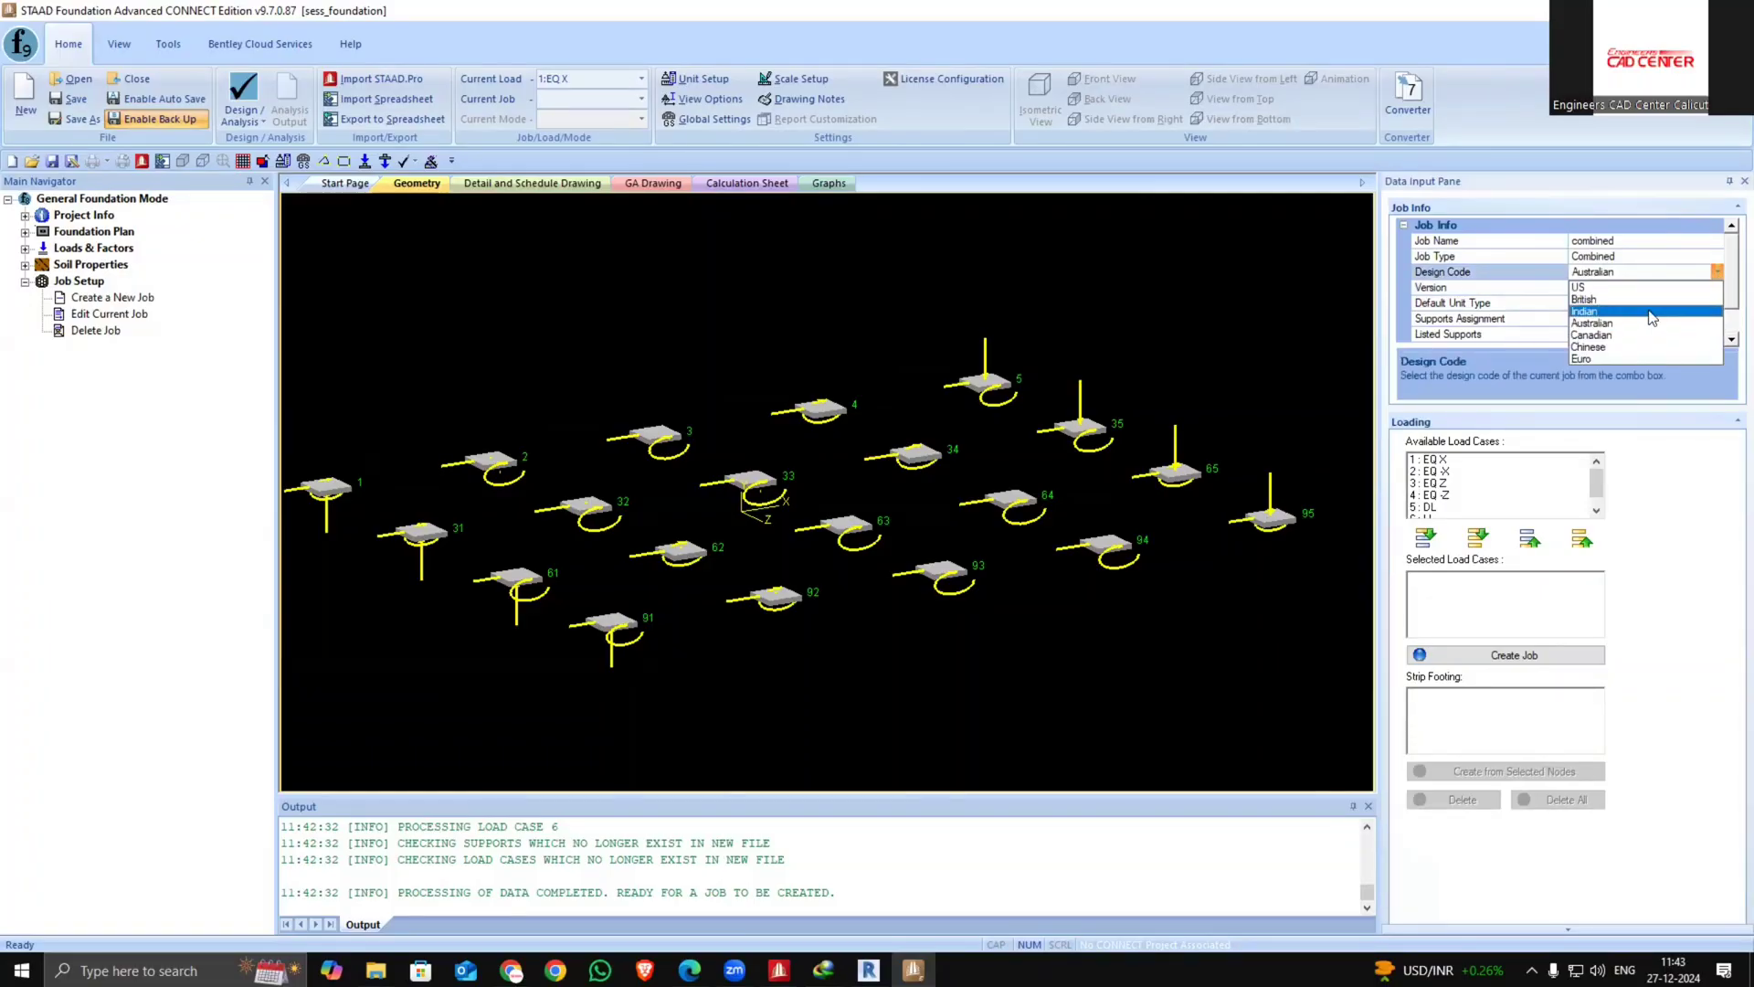
click(1668, 311)
click(1712, 285)
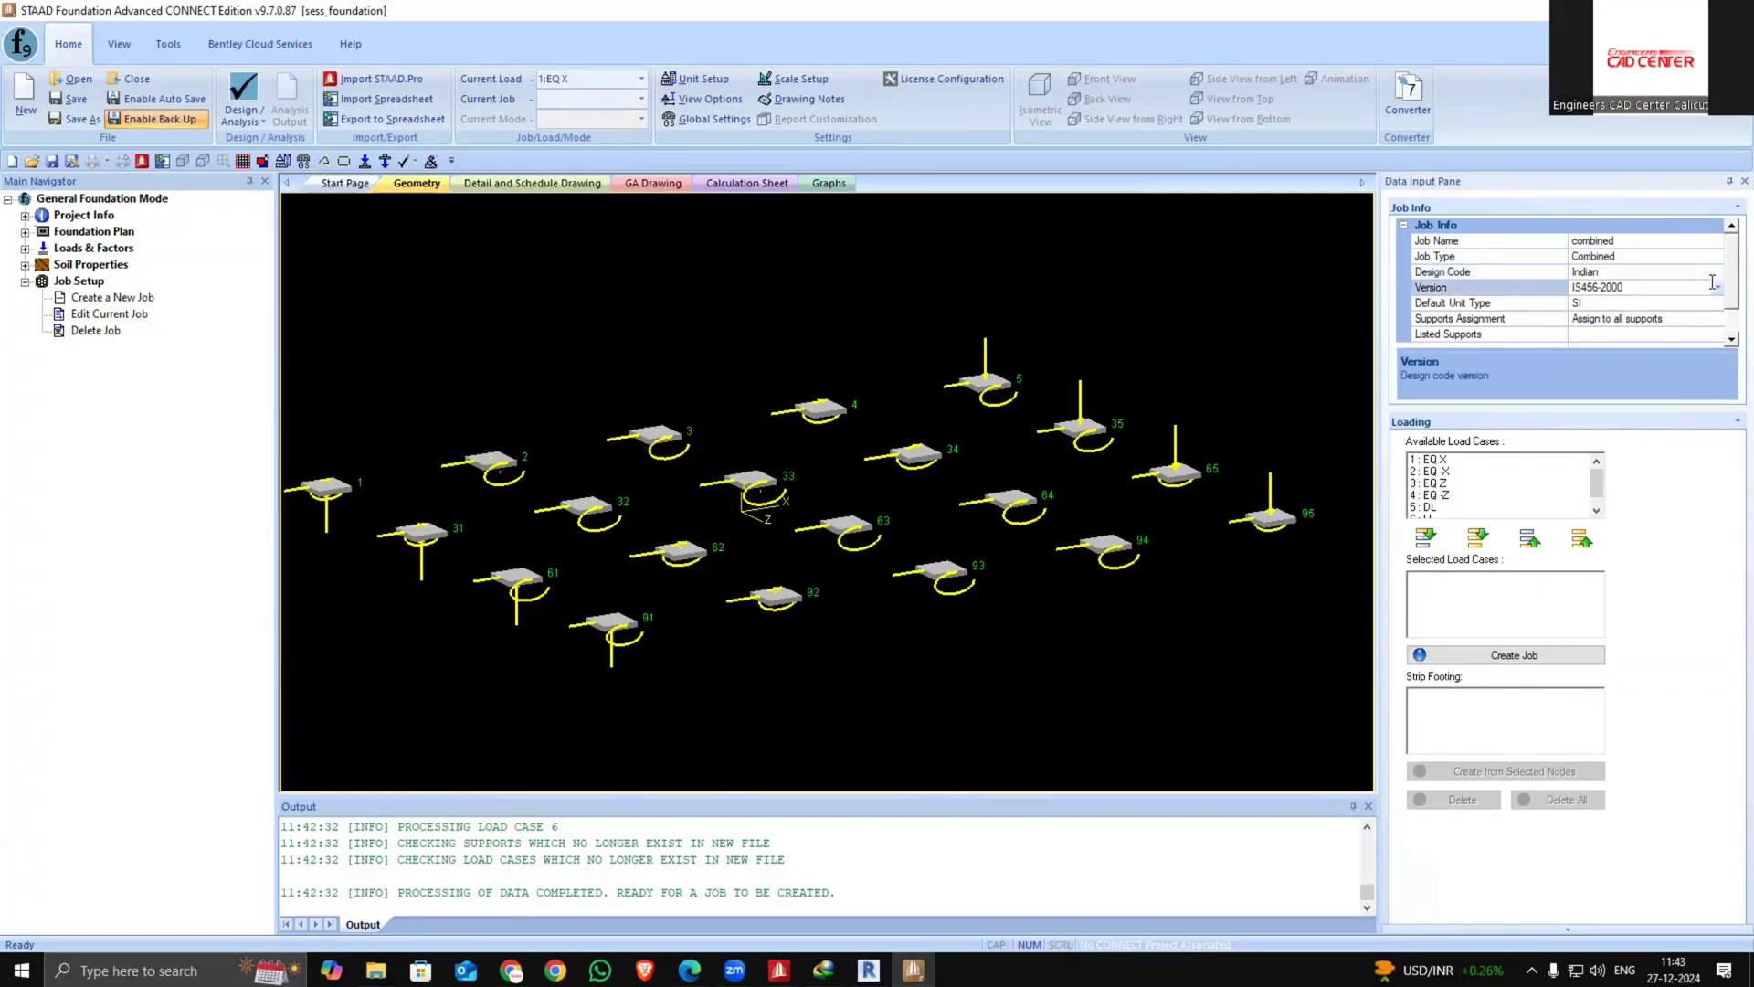
Add all available load cases to the job and create it
click(1478, 538)
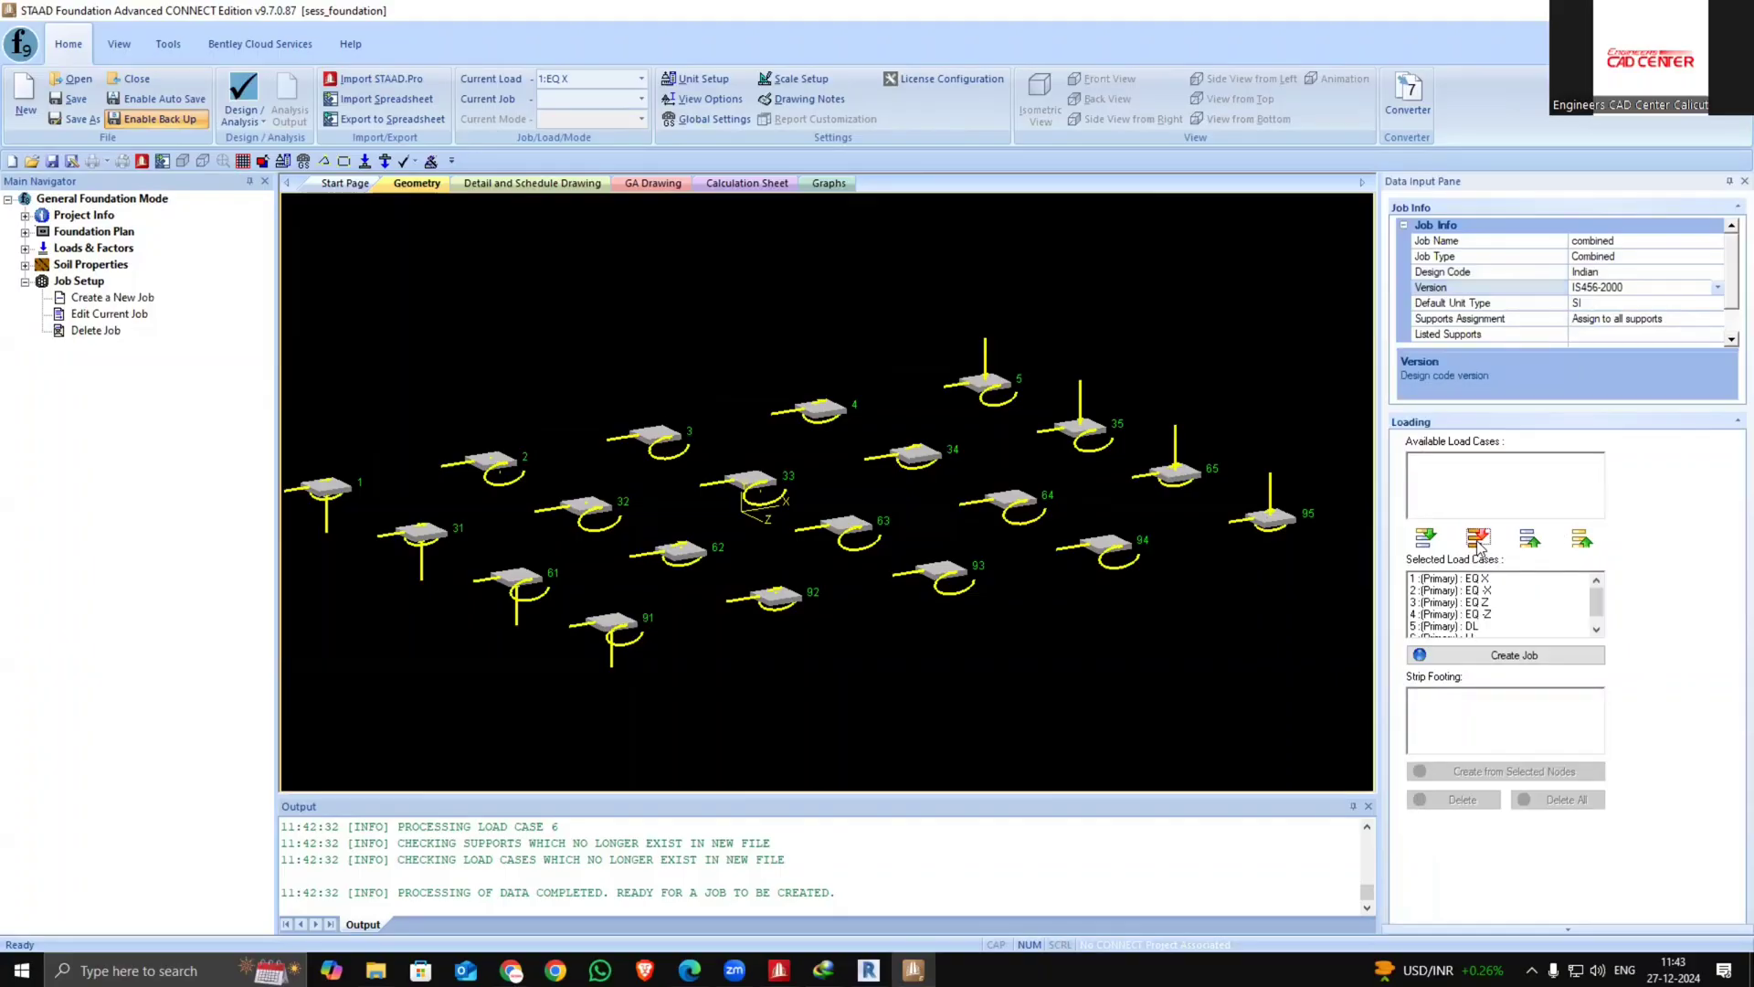
click(1532, 659)
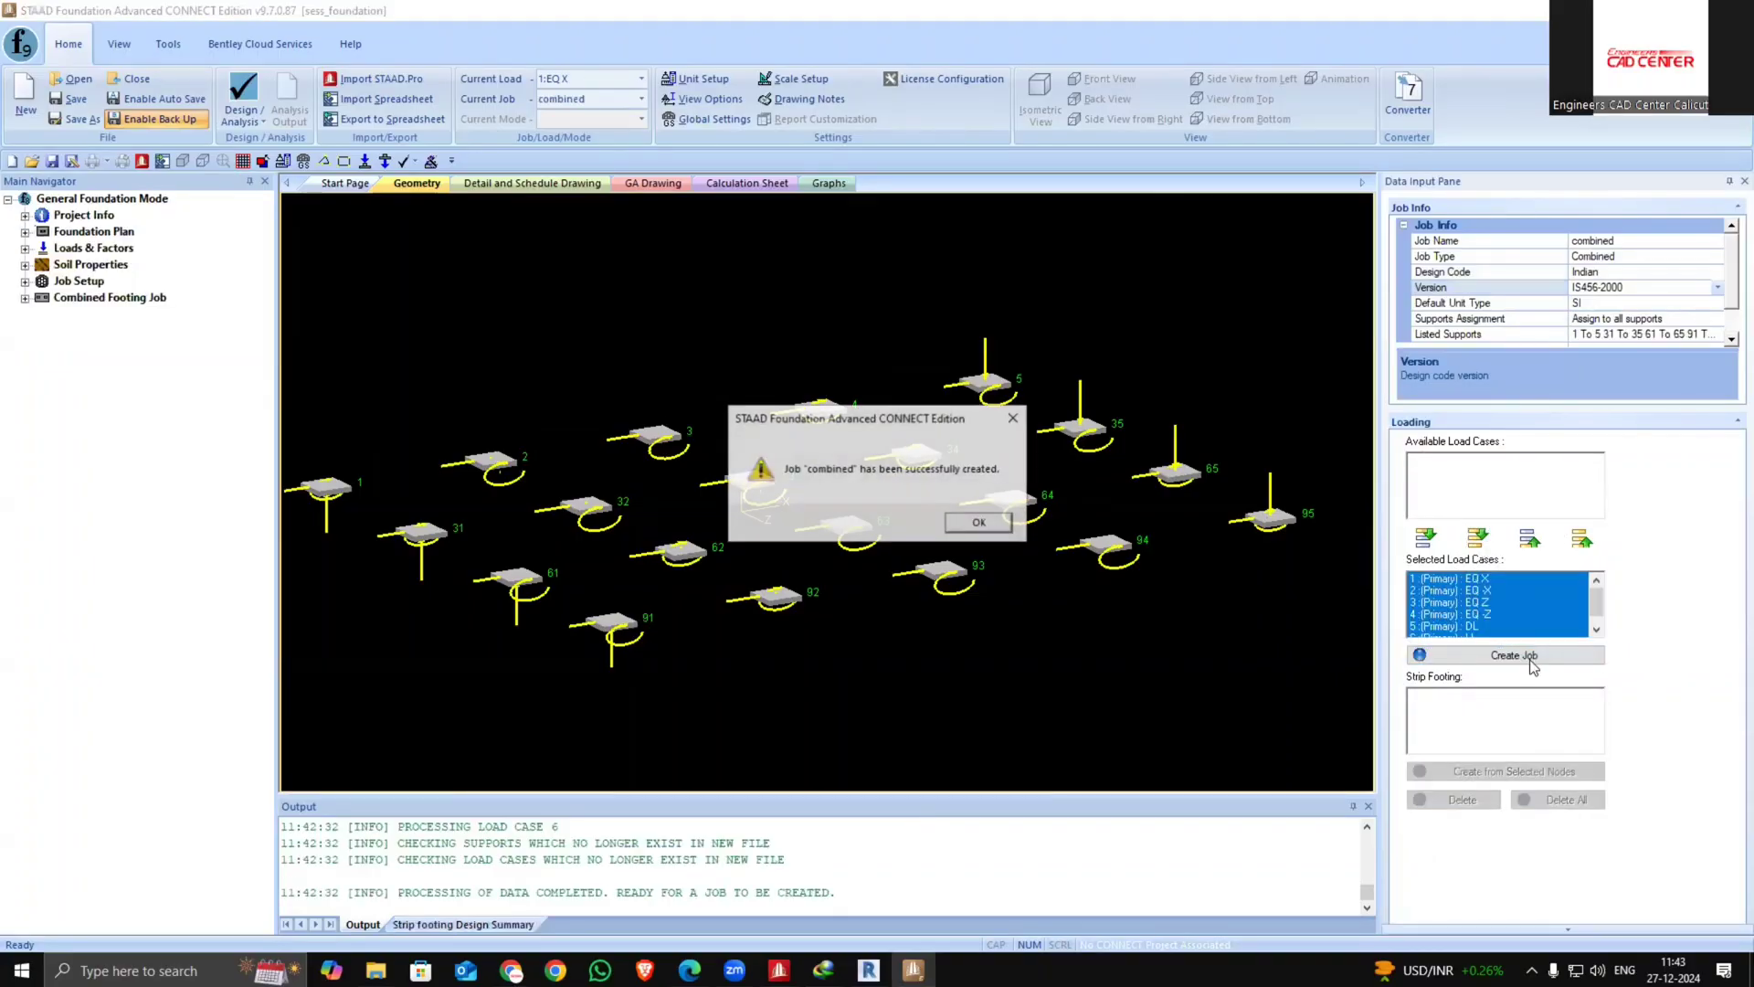
click(977, 525)
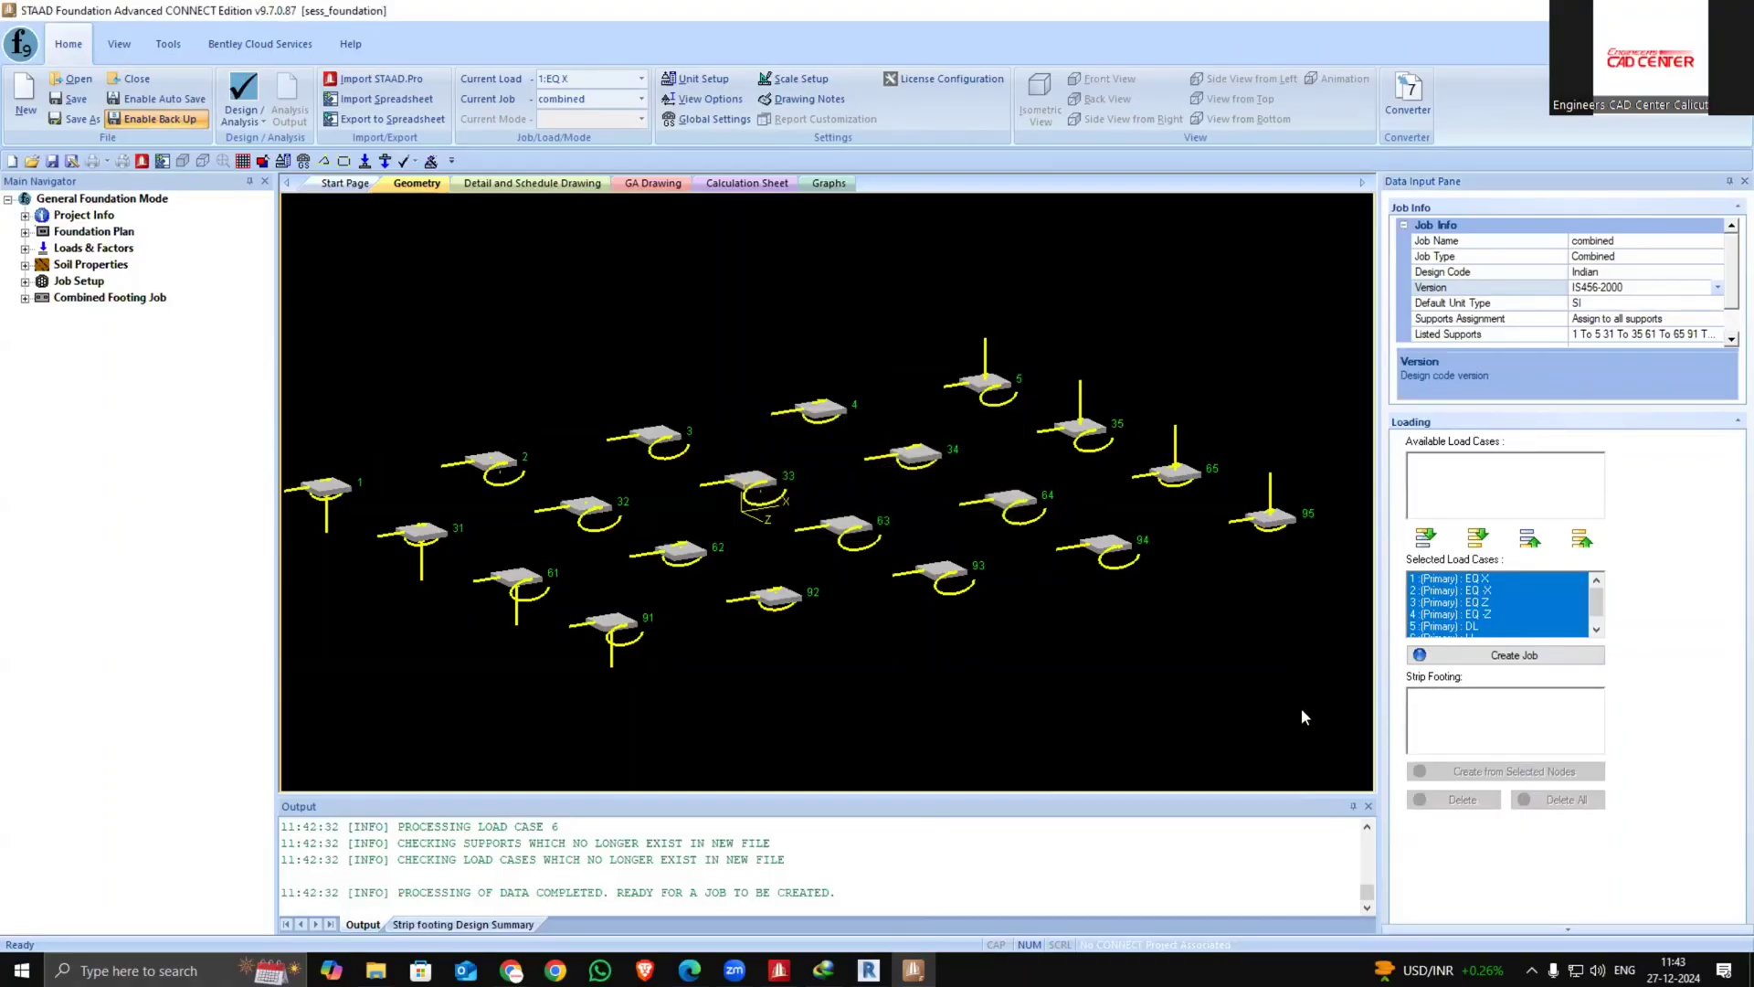
Expand the combined footing job's design parameters and review the concrete and reinforcement settings
click(24, 298)
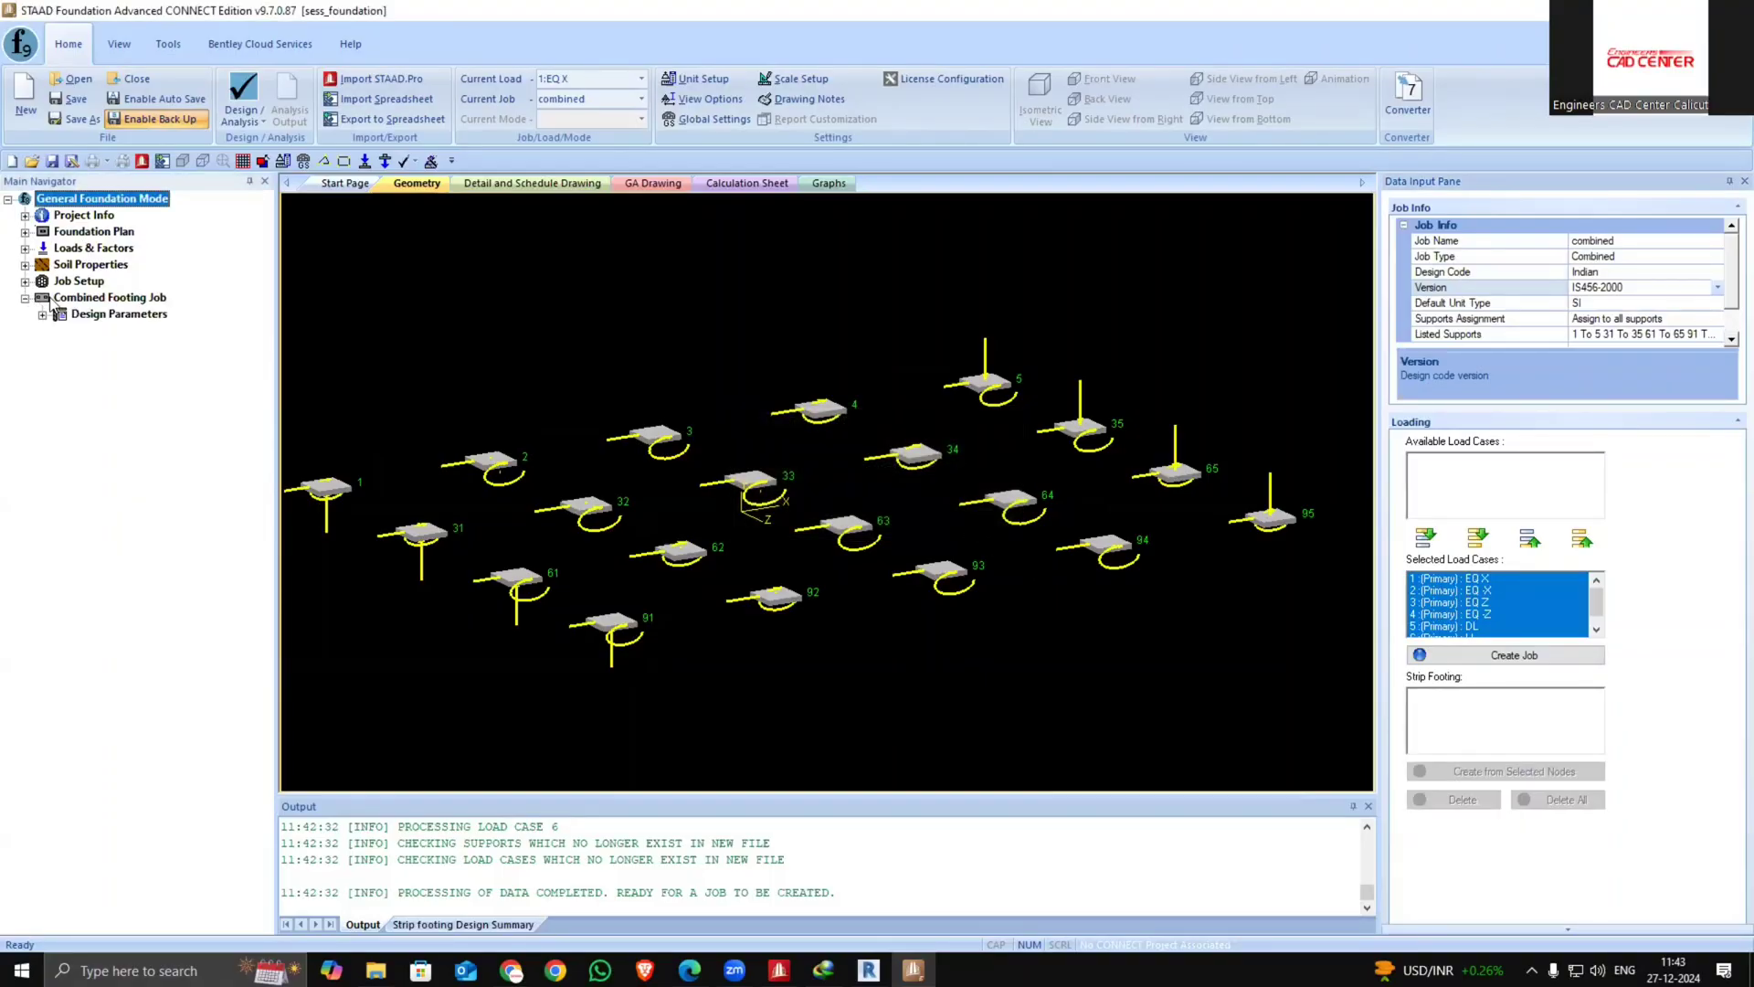
click(43, 314)
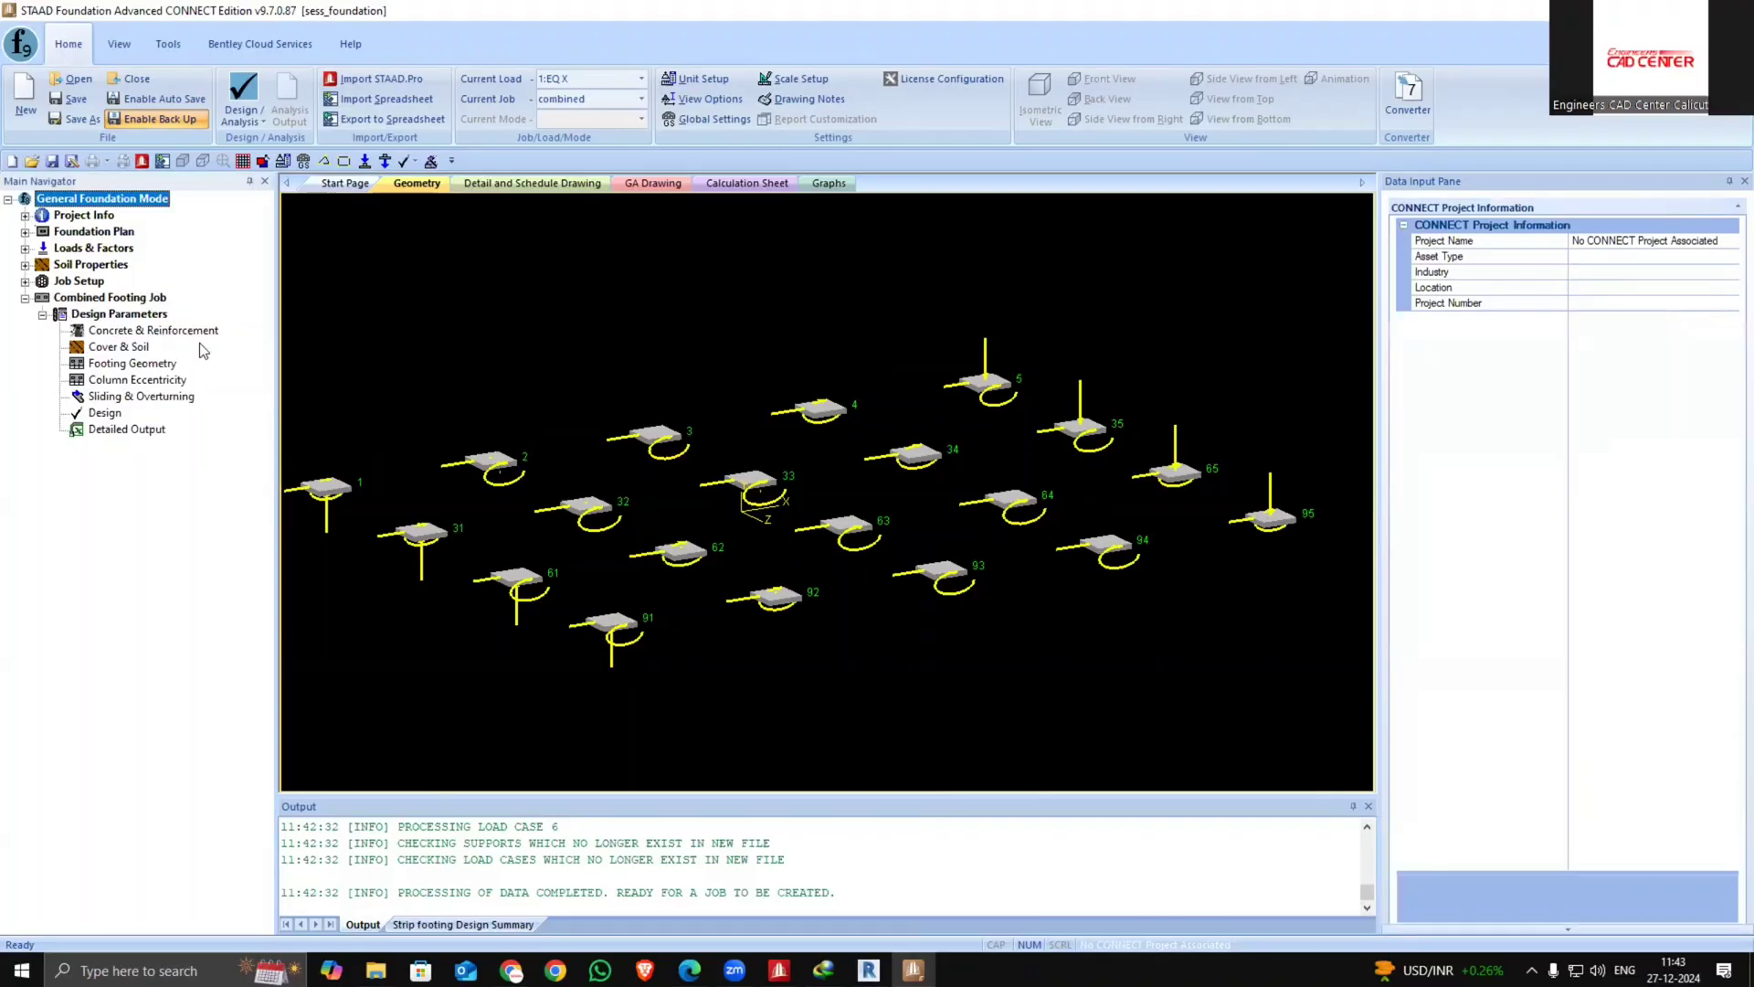
click(148, 333)
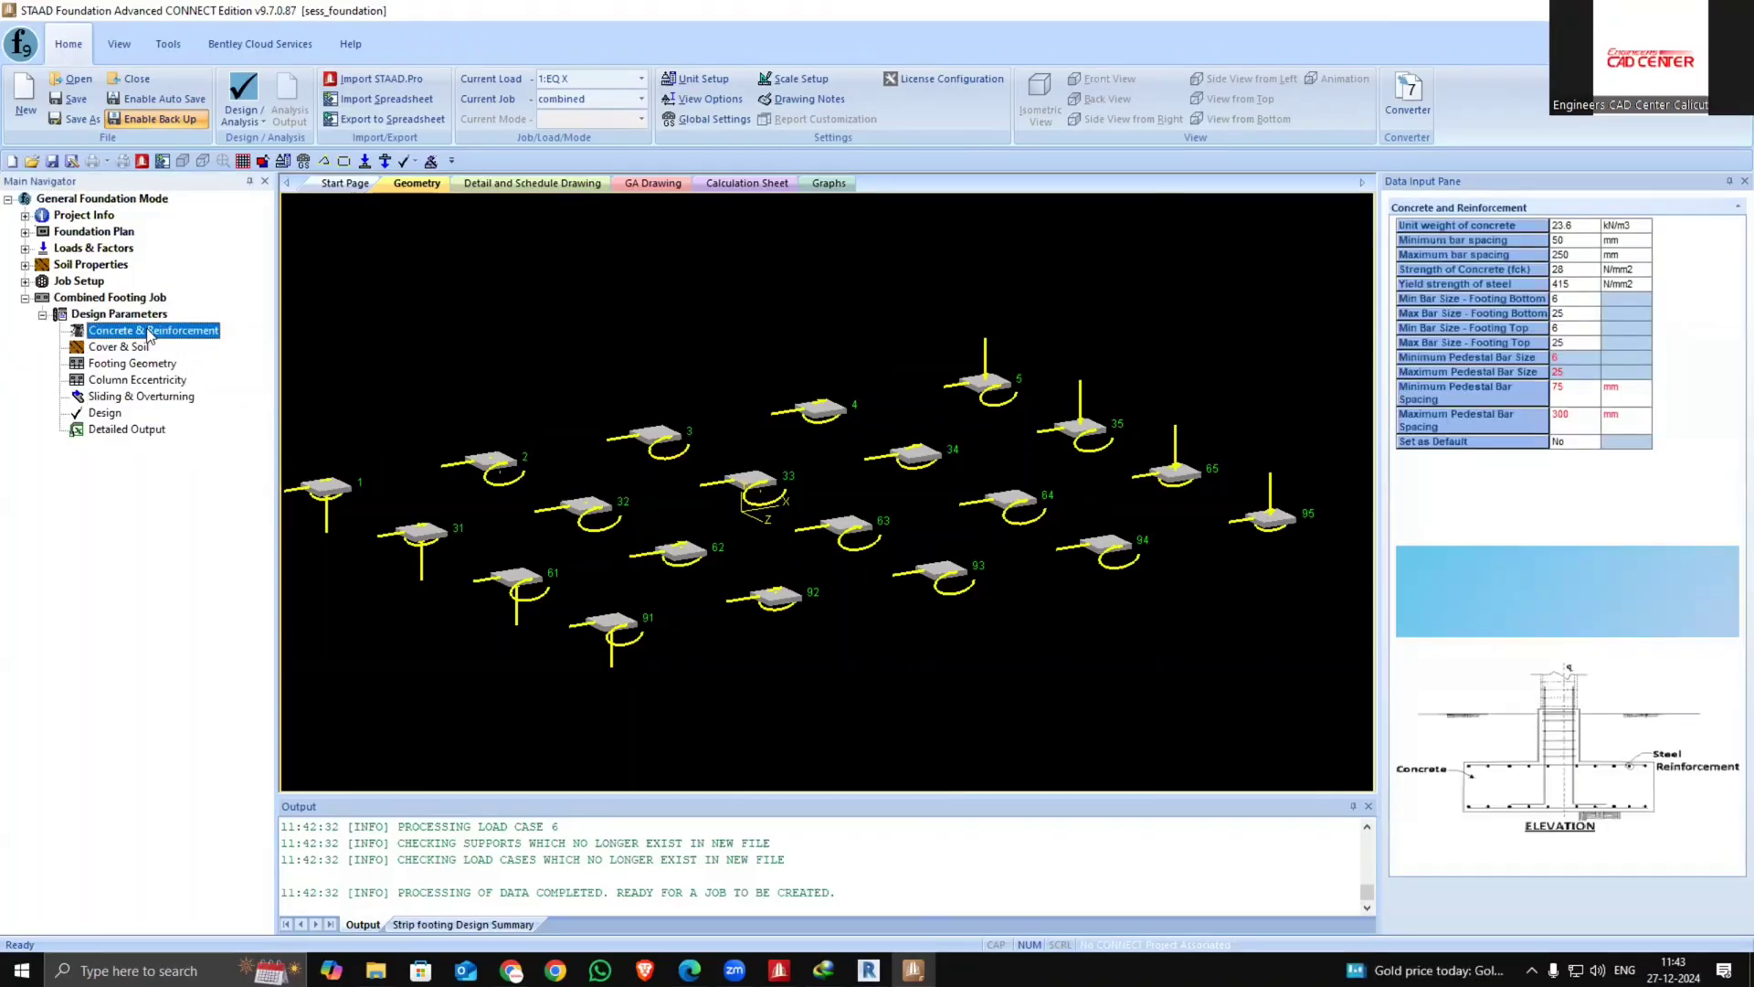
click(80, 299)
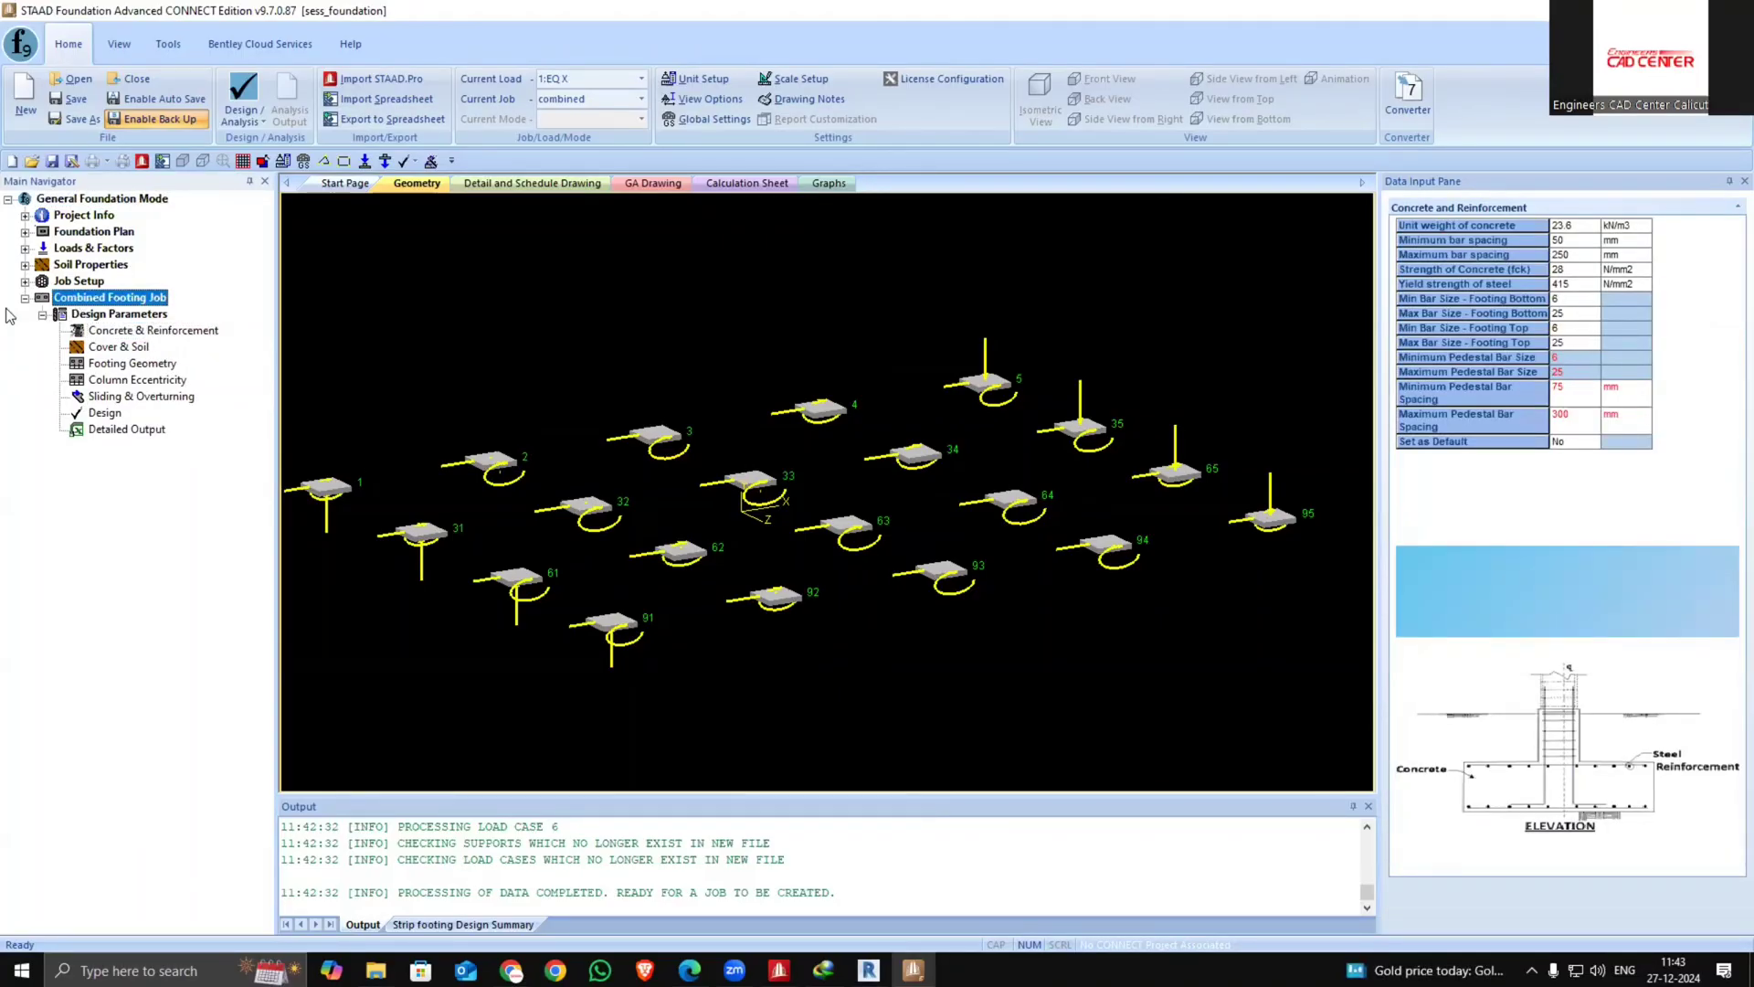
scroll(1123, 626, down, 2)
middle_drag(550, 522, 545, 543)
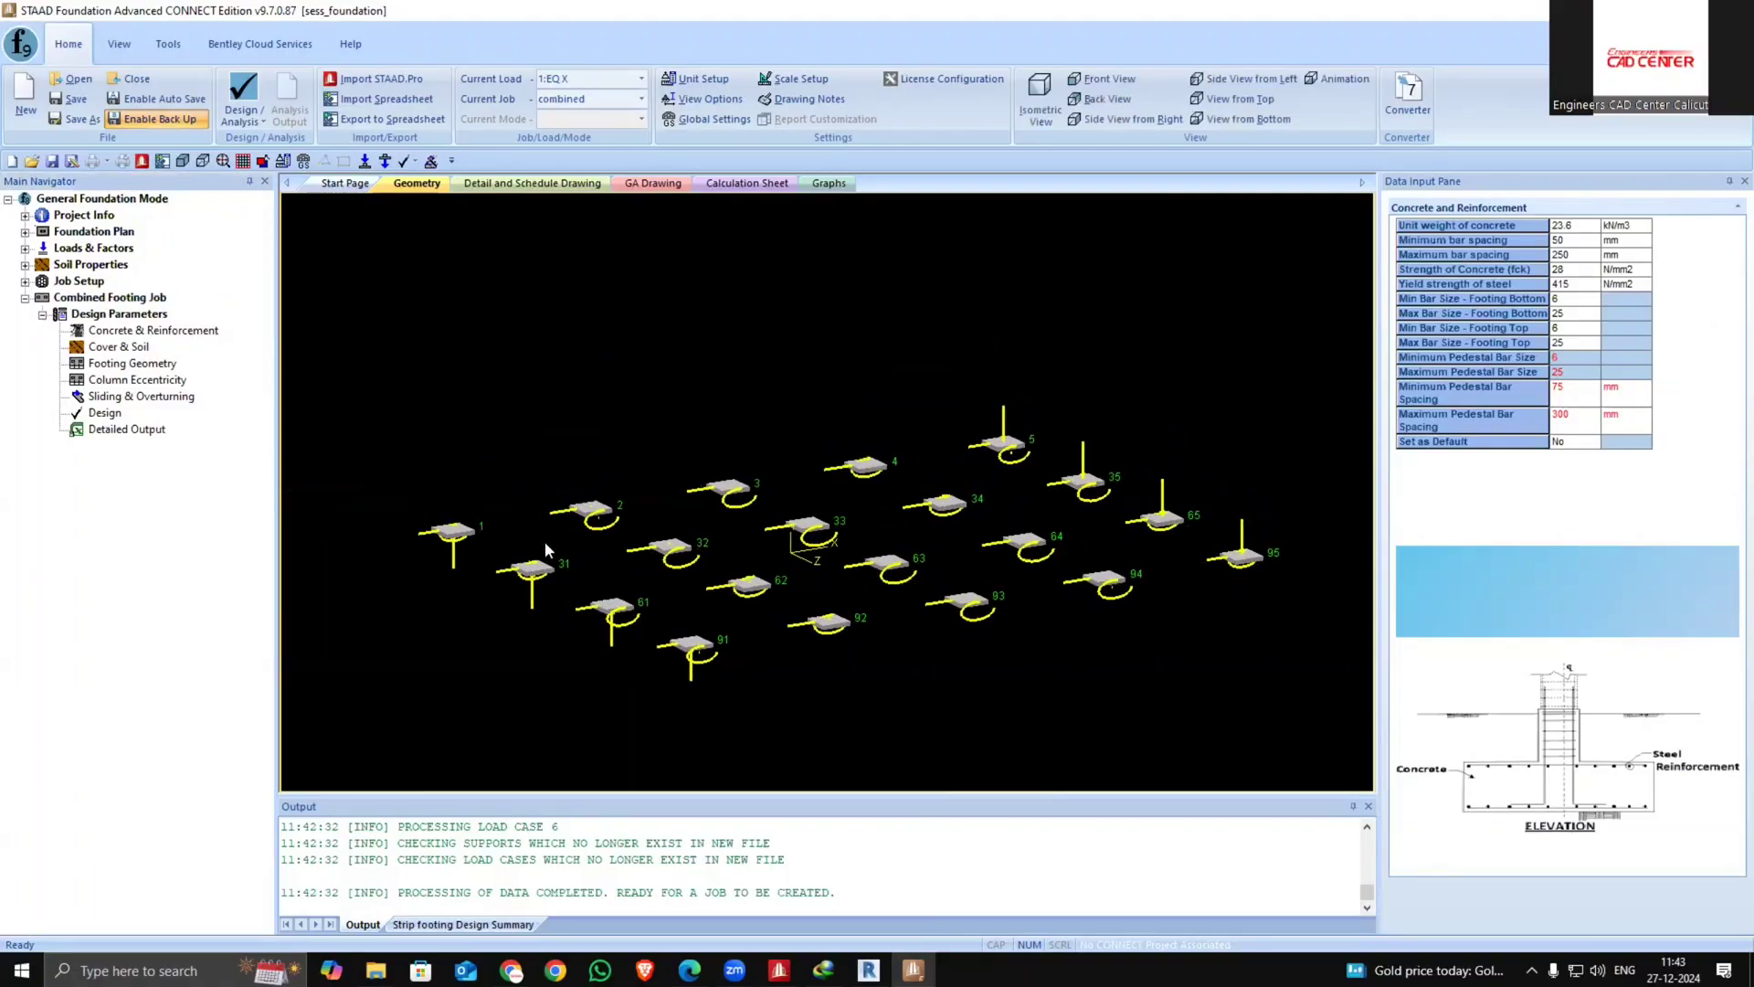
scroll(618, 652, up, 2)
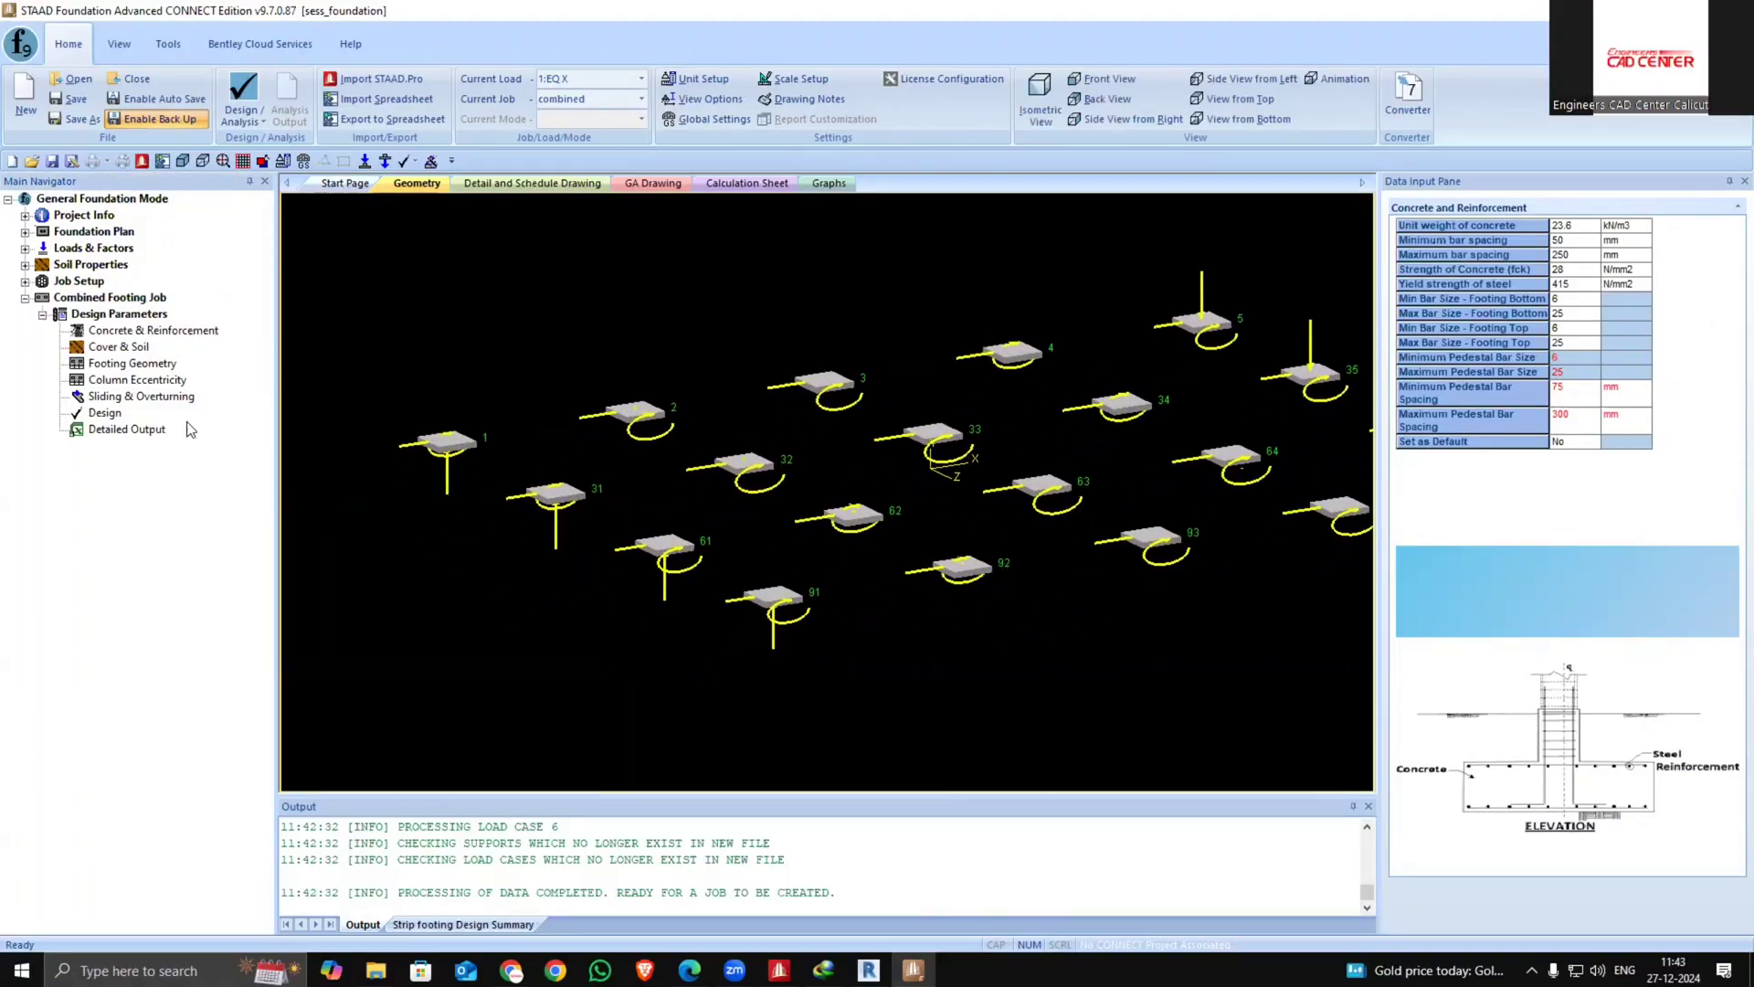
click(103, 300)
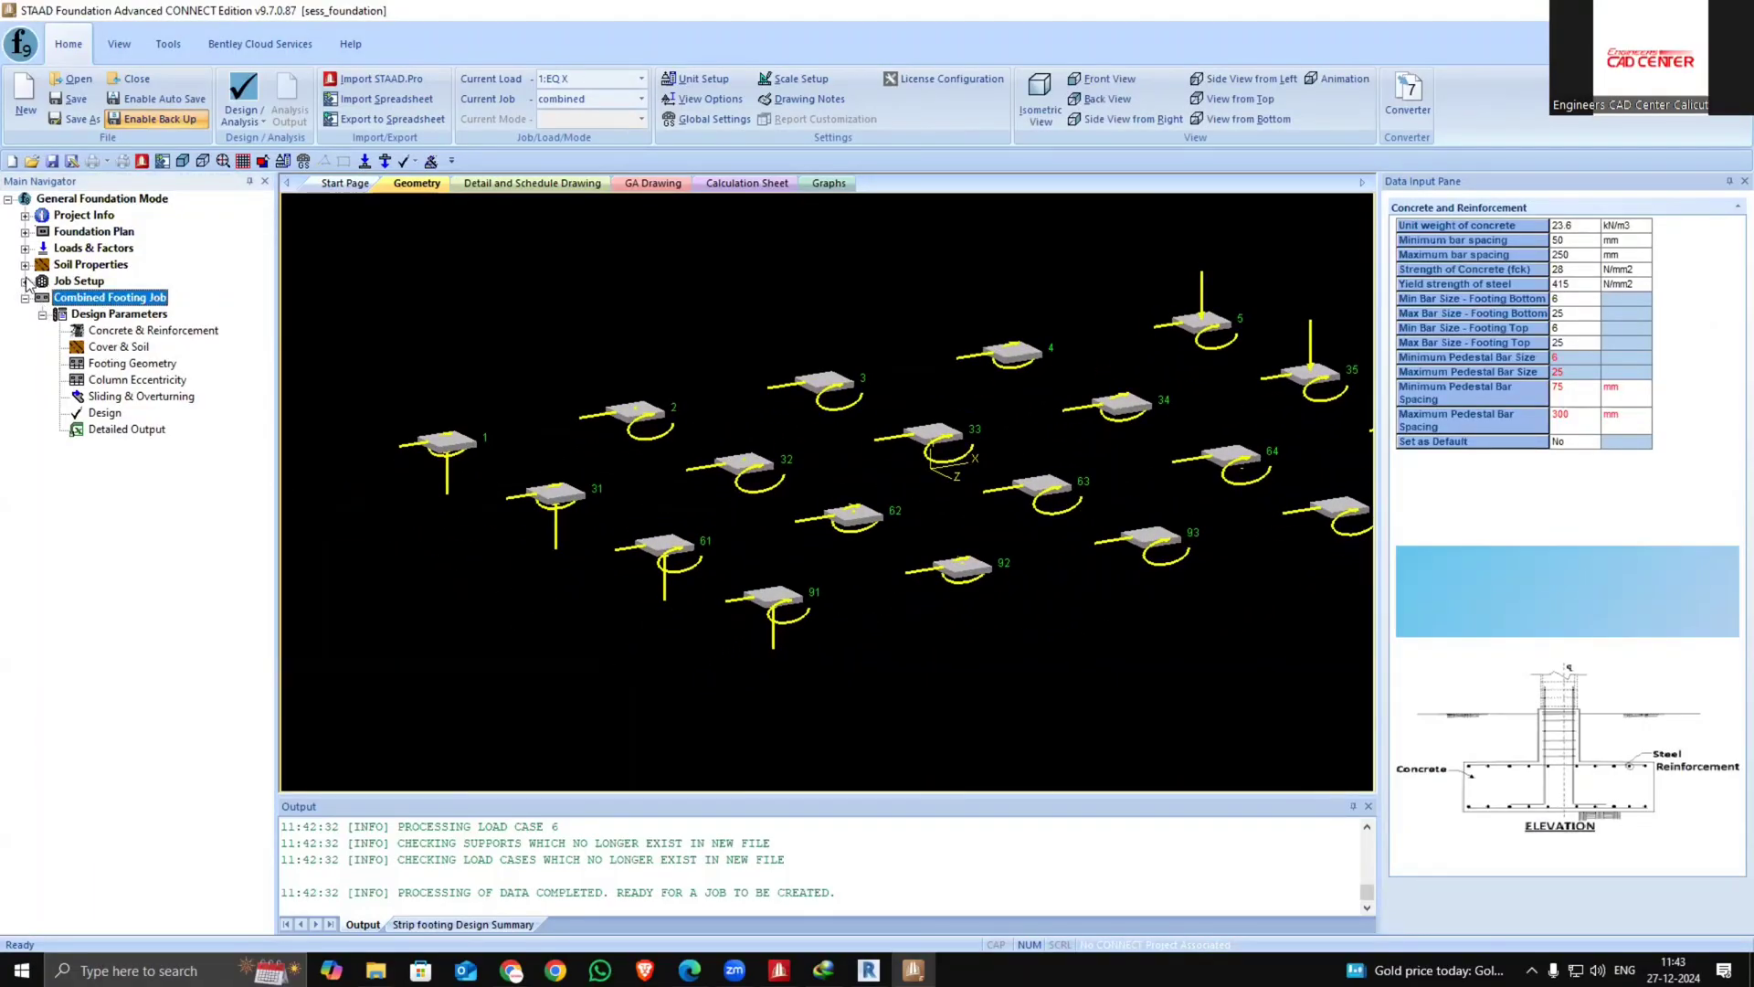
Delete the job named combined
click(25, 281)
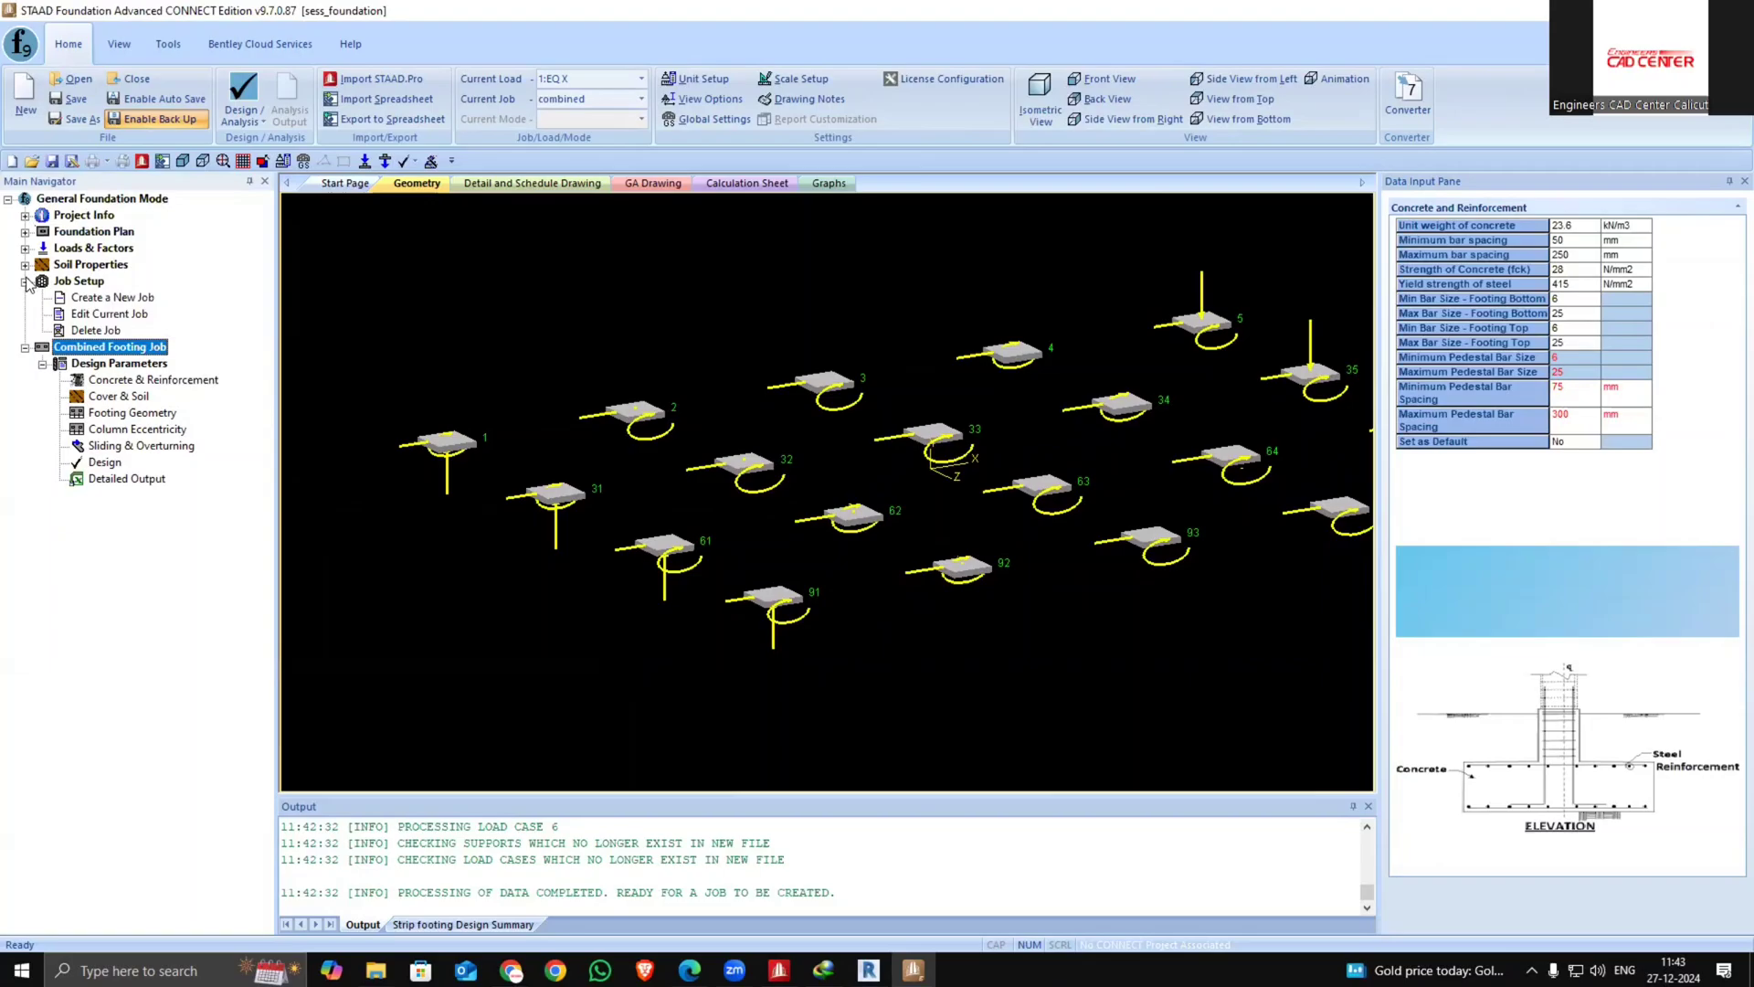
click(96, 330)
click(1509, 498)
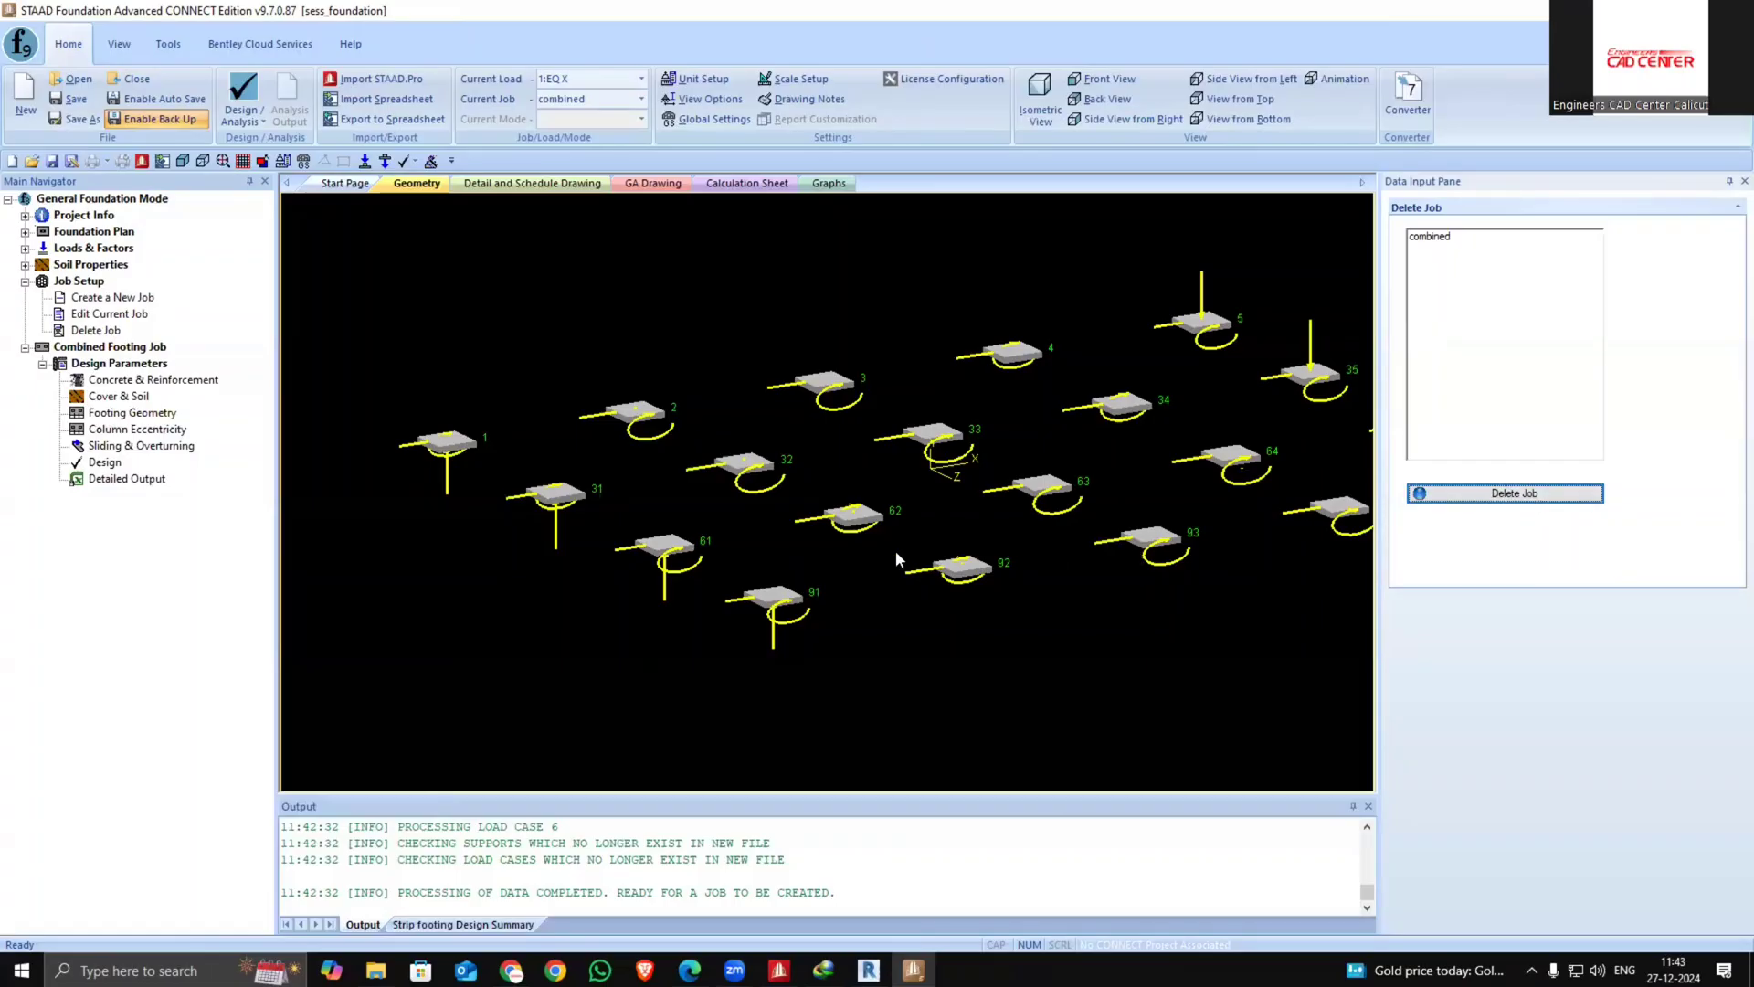
scroll(895, 549, down, 3)
middle_drag(877, 546, 814, 512)
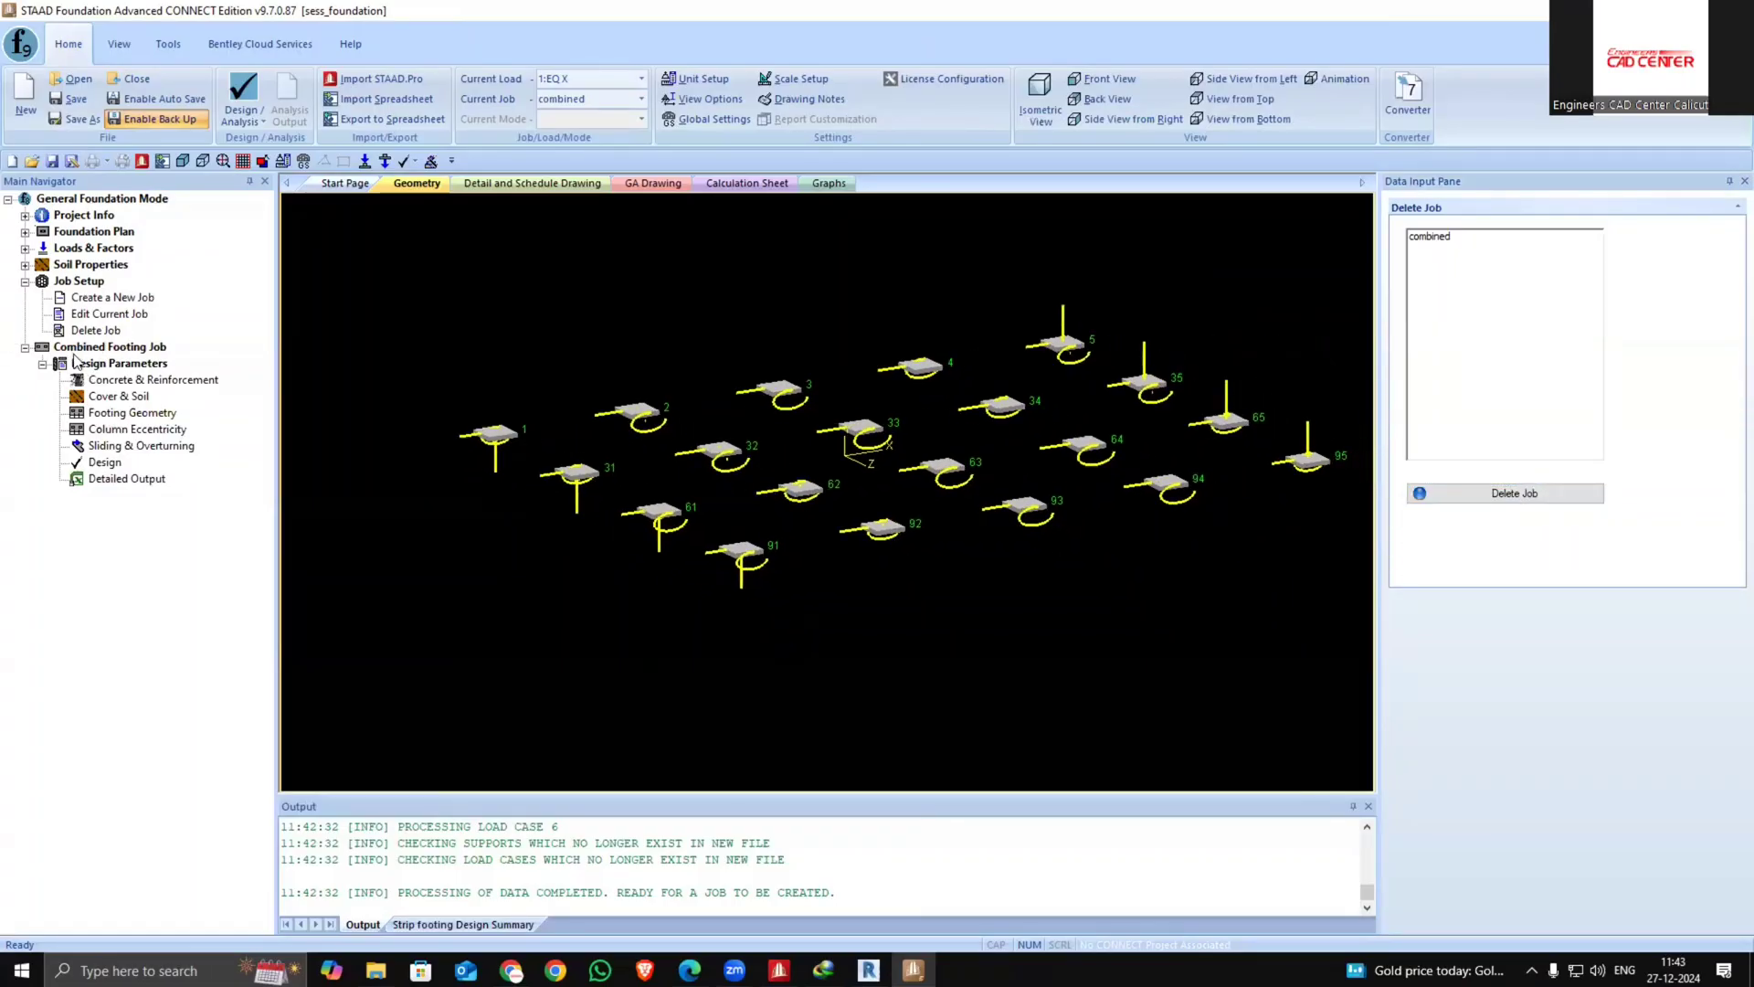
click(1462, 237)
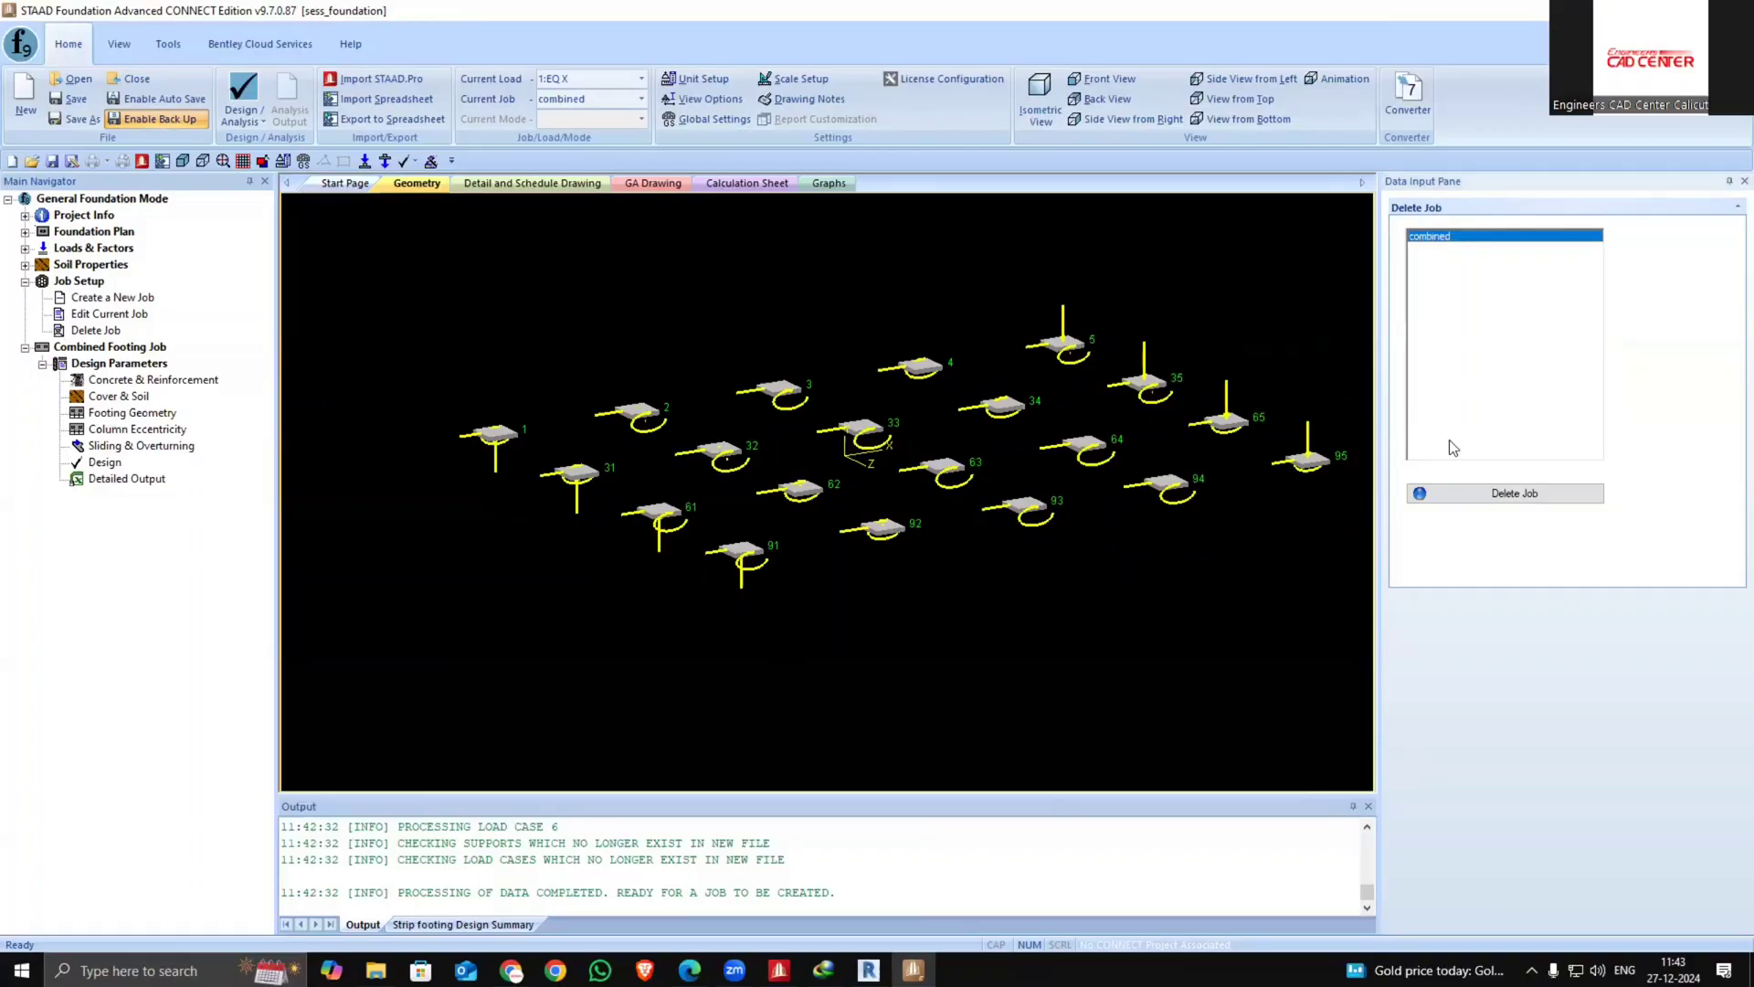
click(1470, 492)
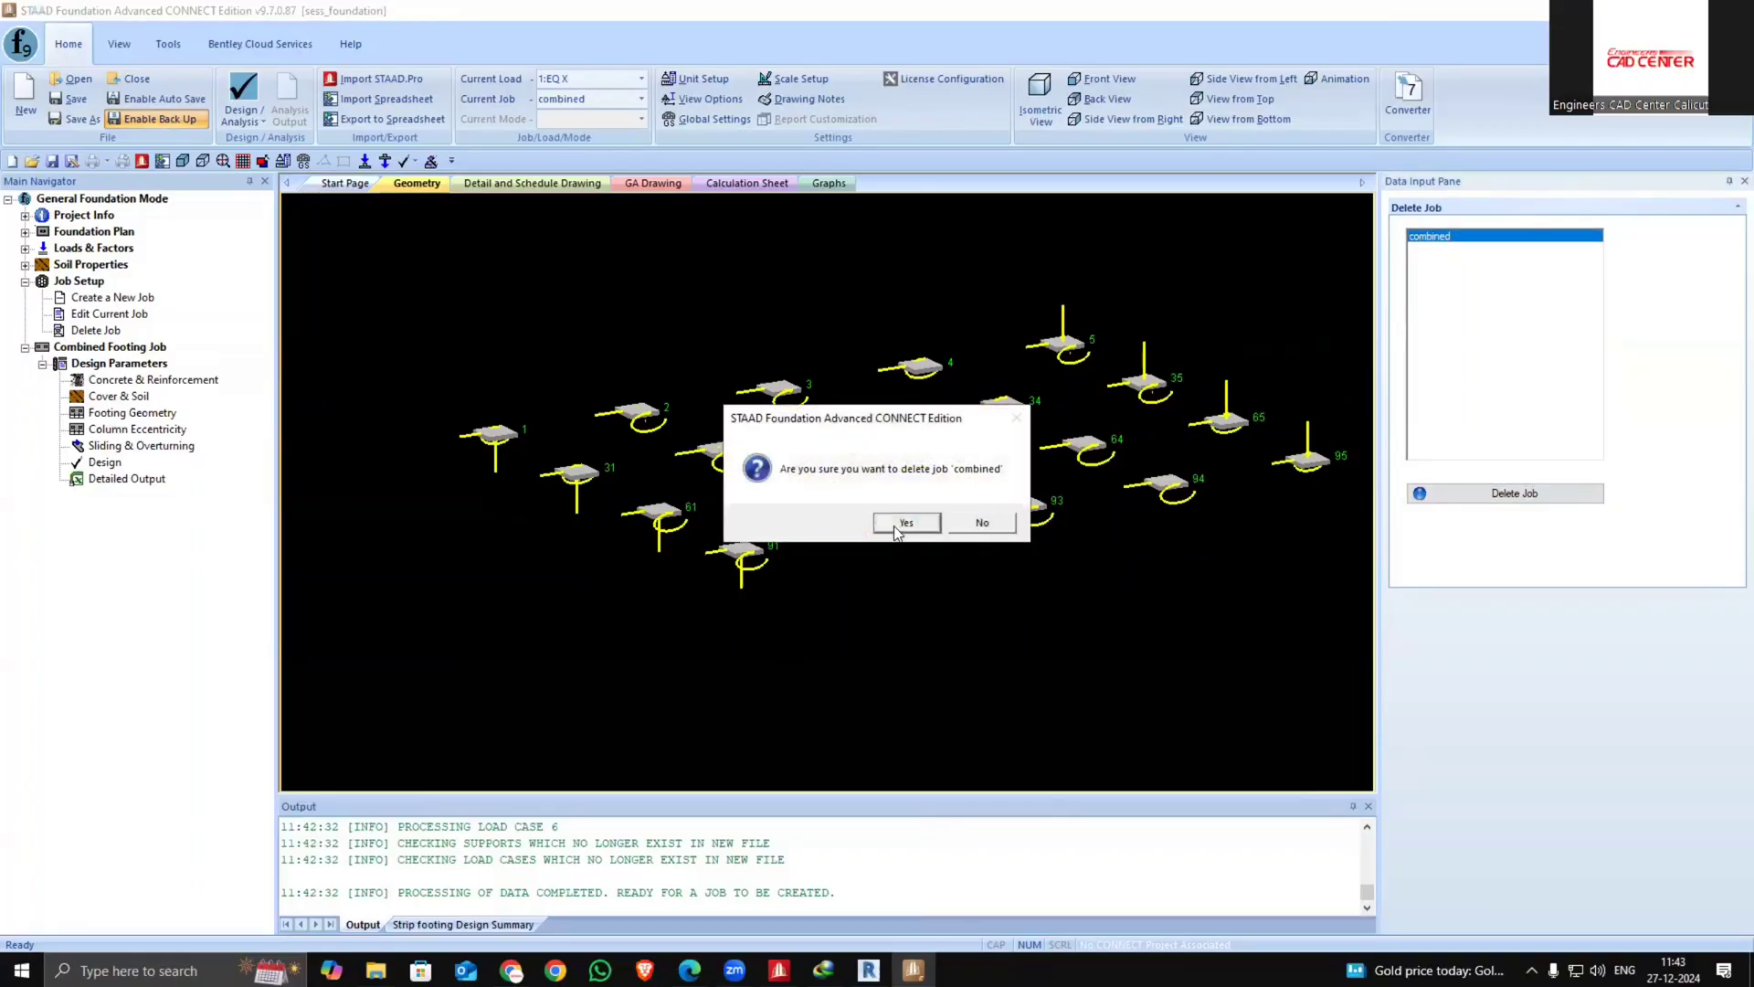
click(896, 530)
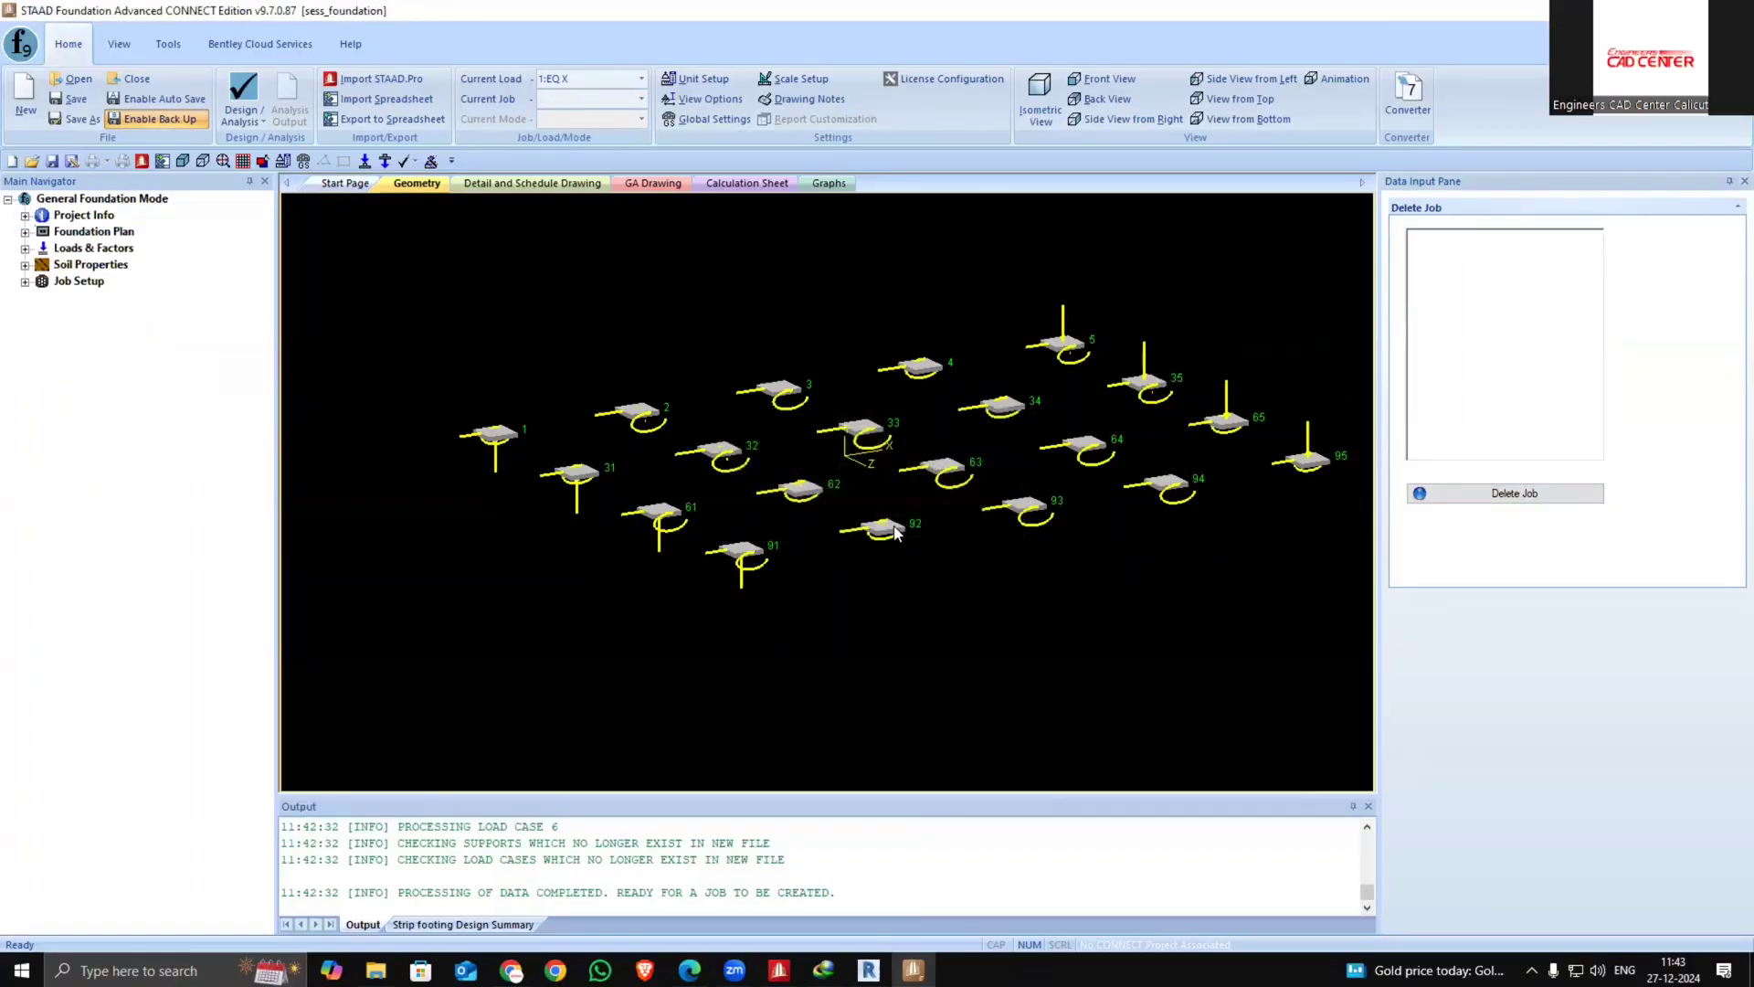
Start a new job of type Combined and name it qwq
click(25, 281)
click(86, 298)
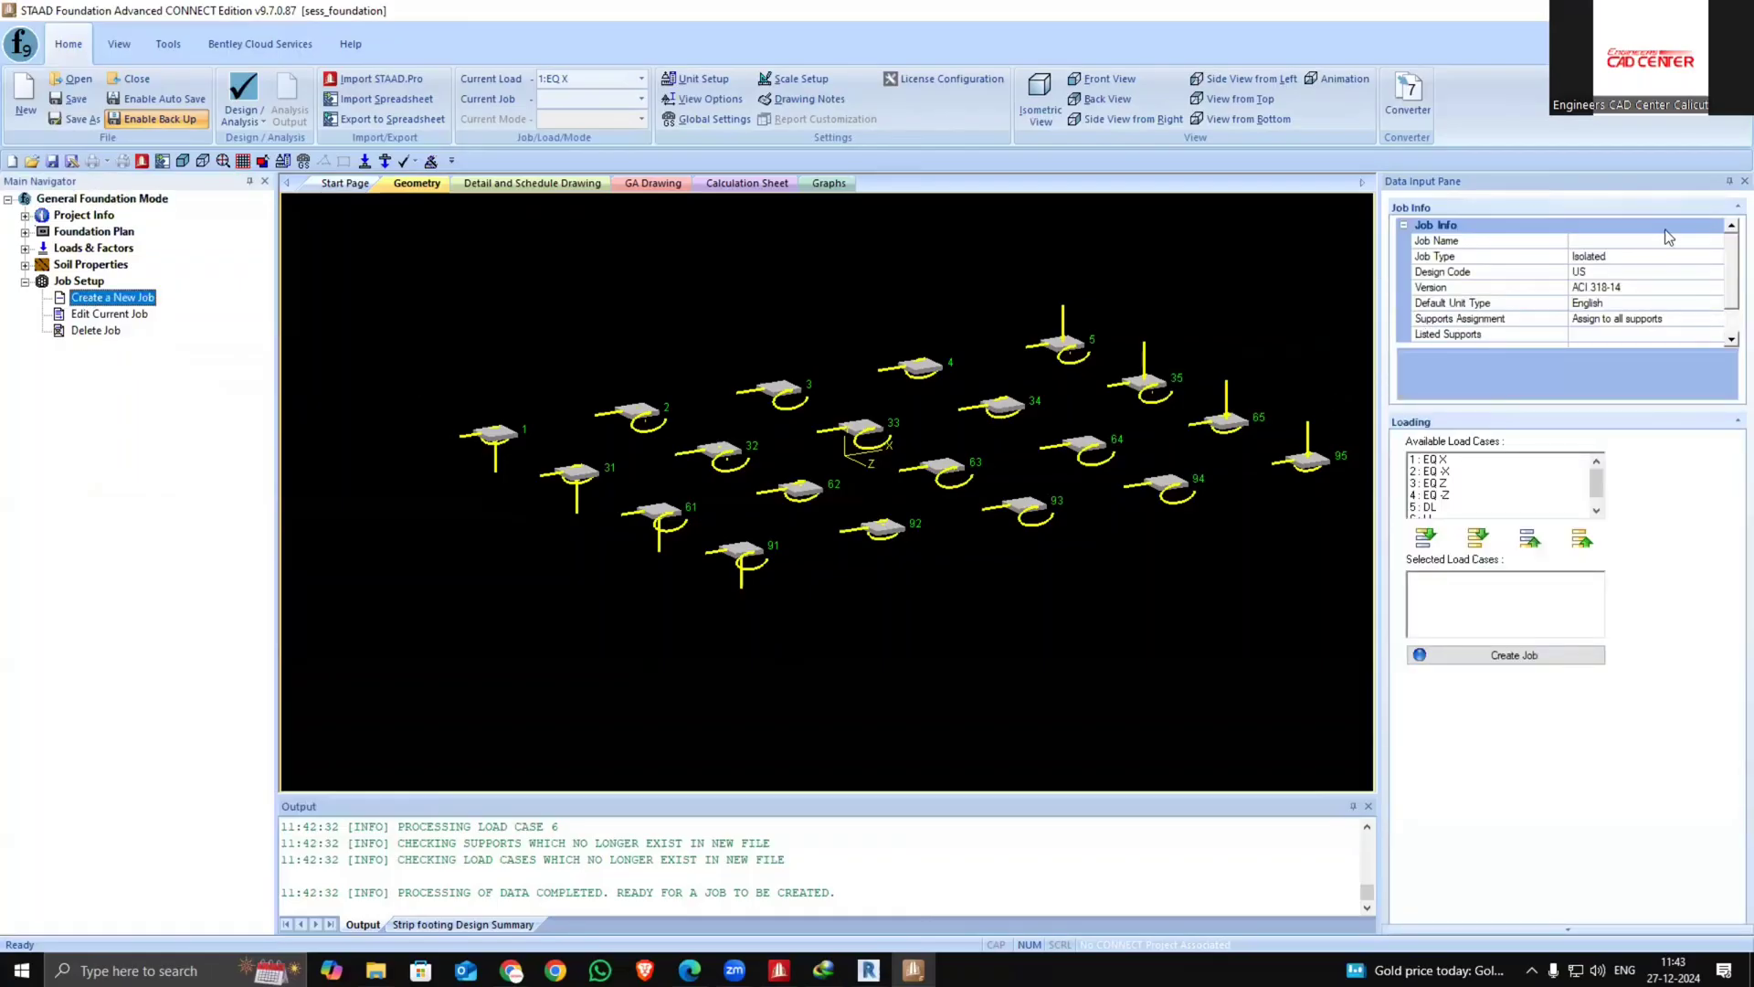
click(1717, 259)
click(1717, 259)
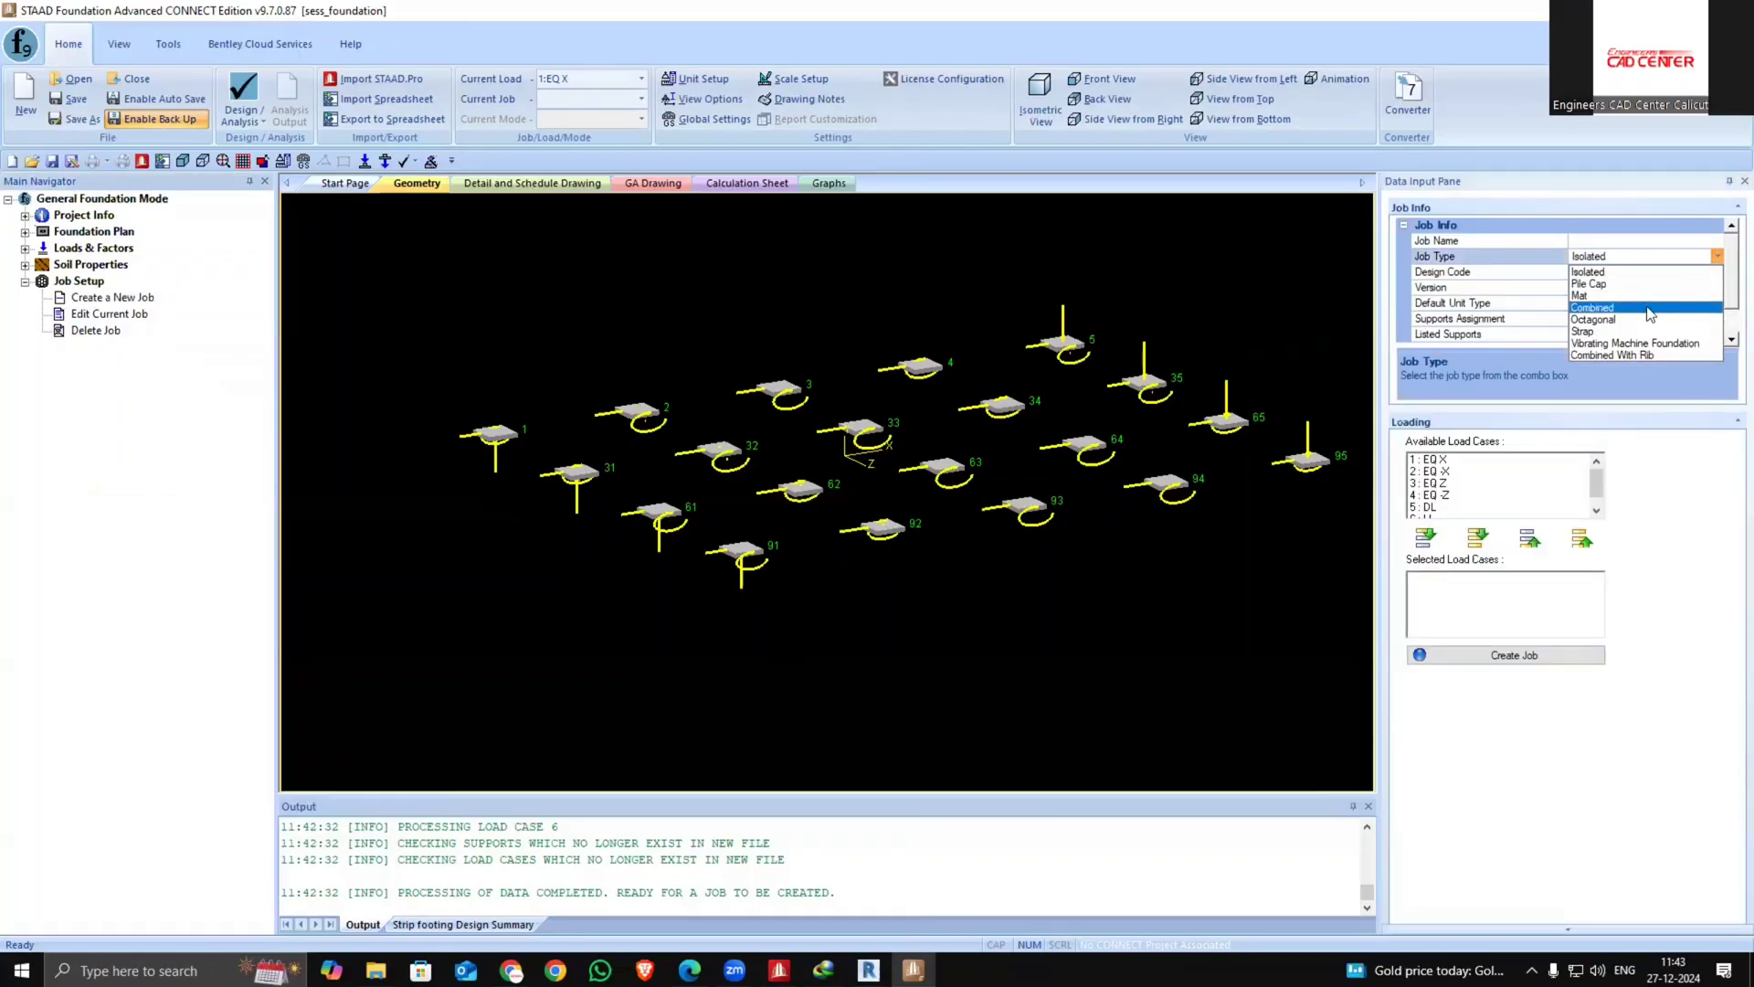
click(1608, 284)
click(1656, 239)
text(qwq)
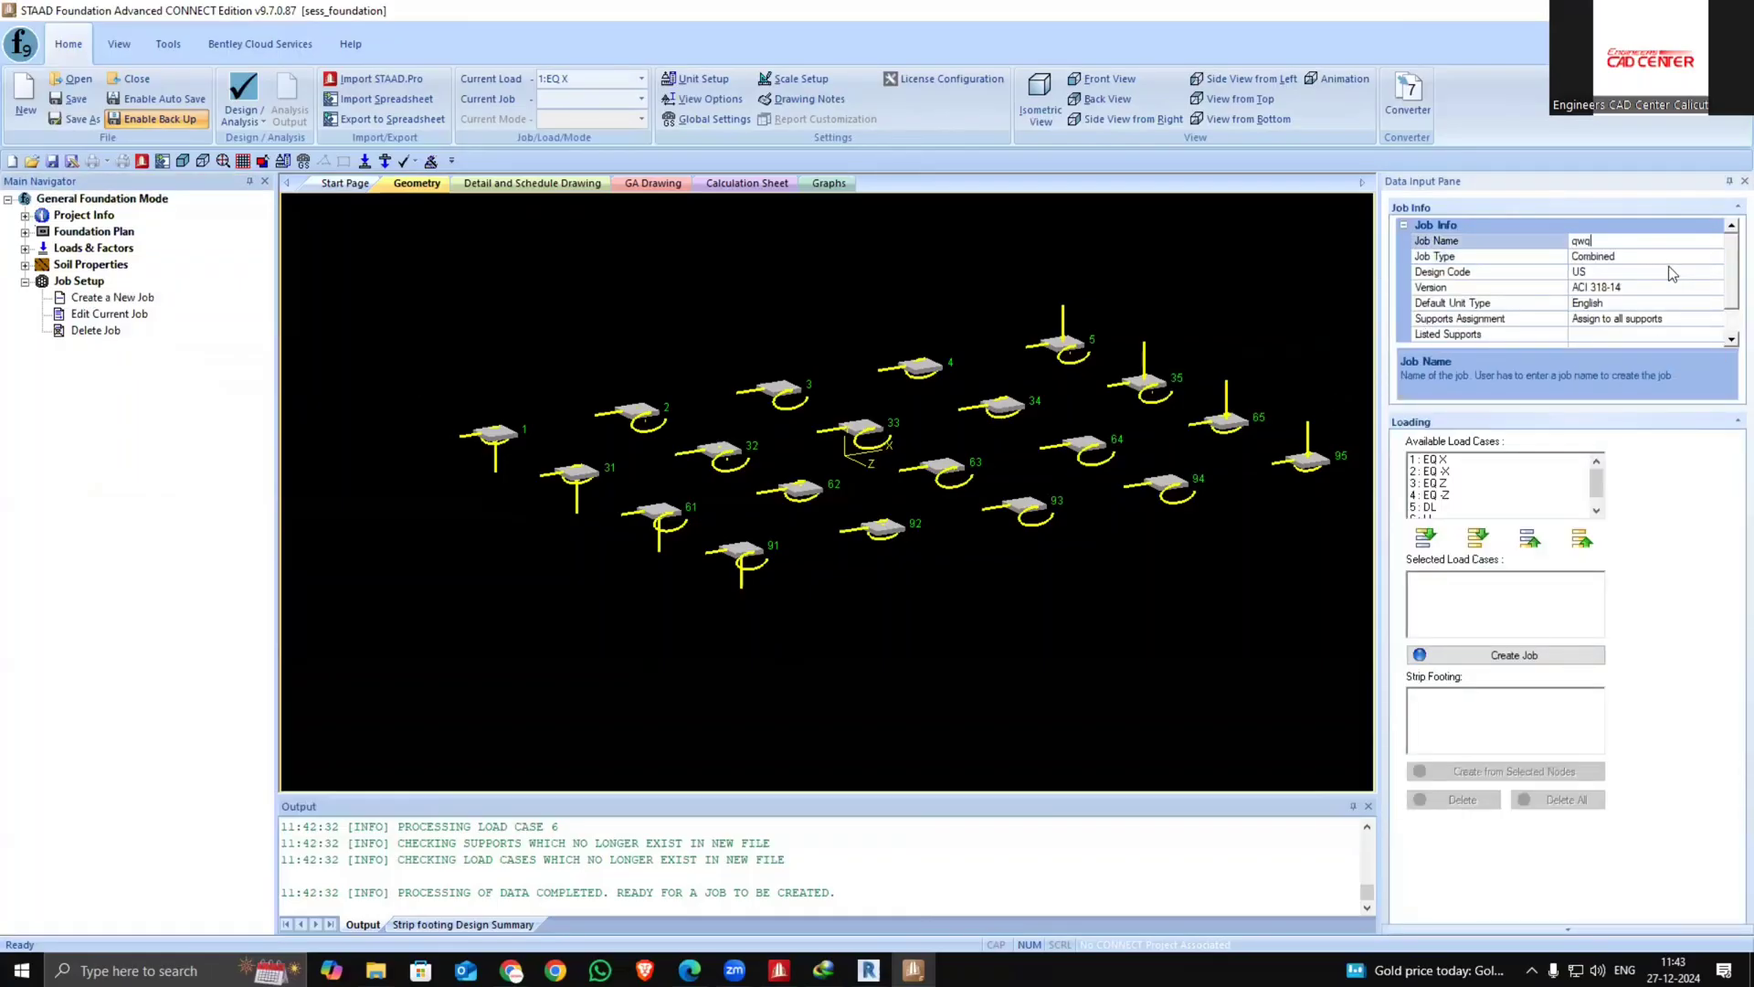
Set the job's design code to Indian with version IS456-2000 and add all load cases
click(1661, 273)
click(1664, 272)
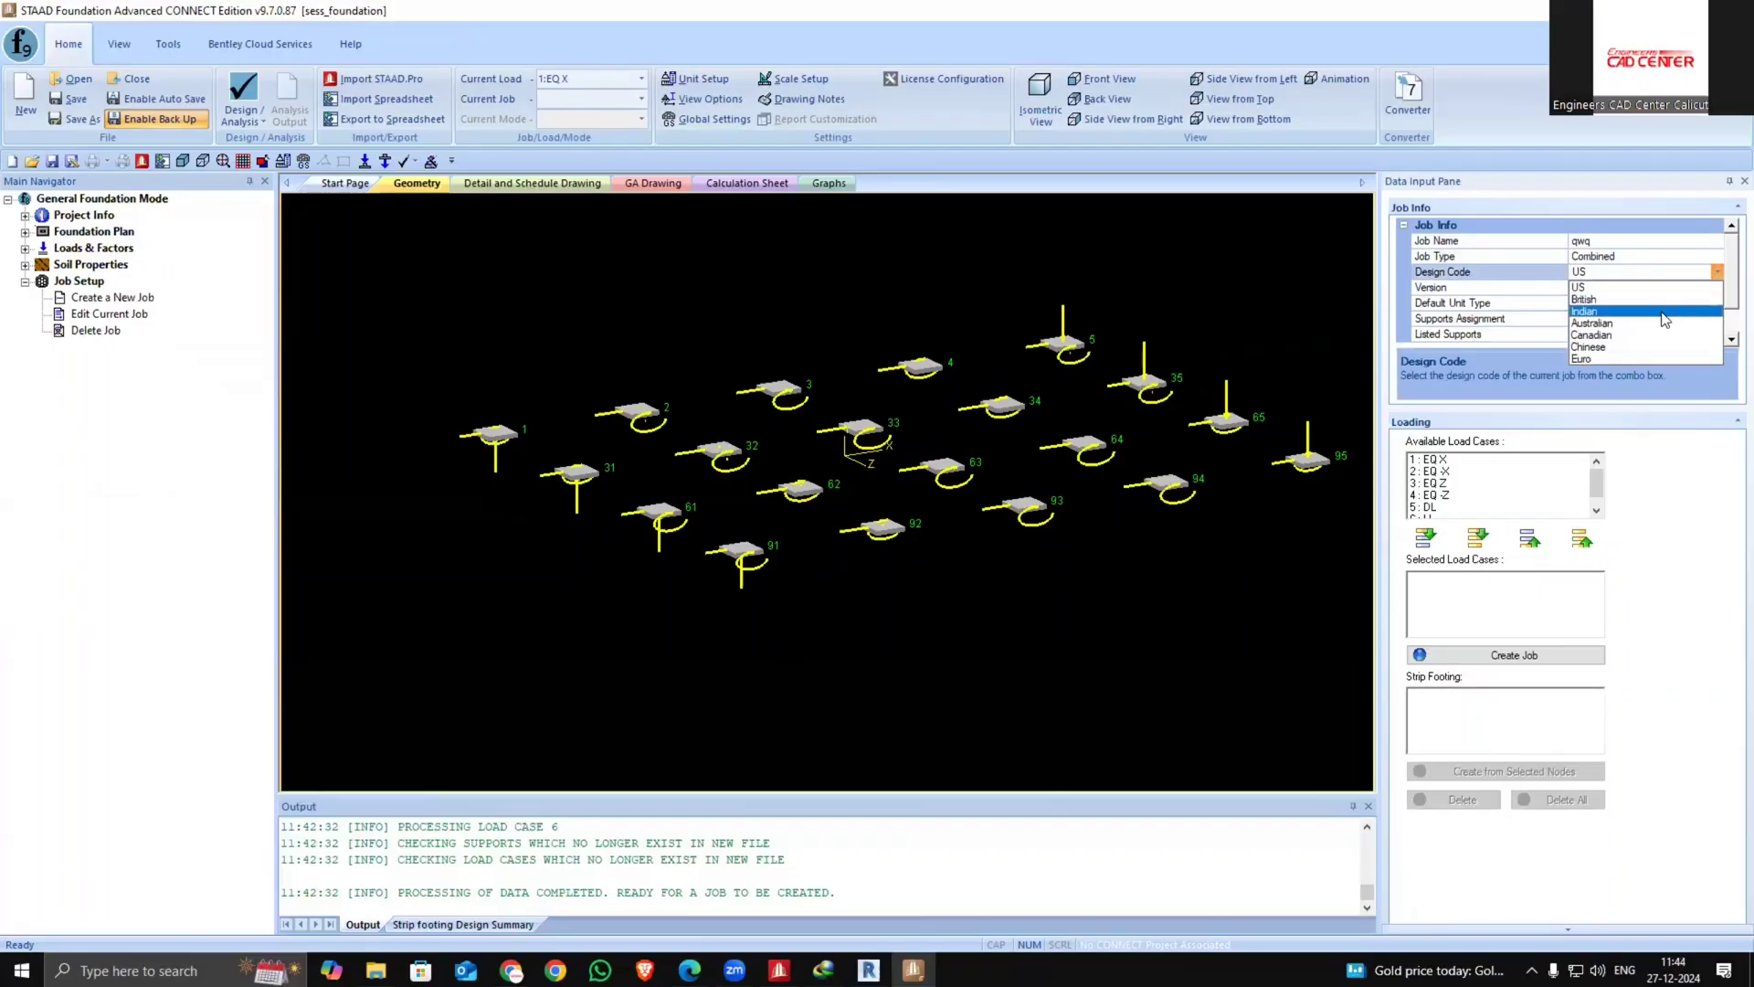
click(1664, 311)
click(1715, 288)
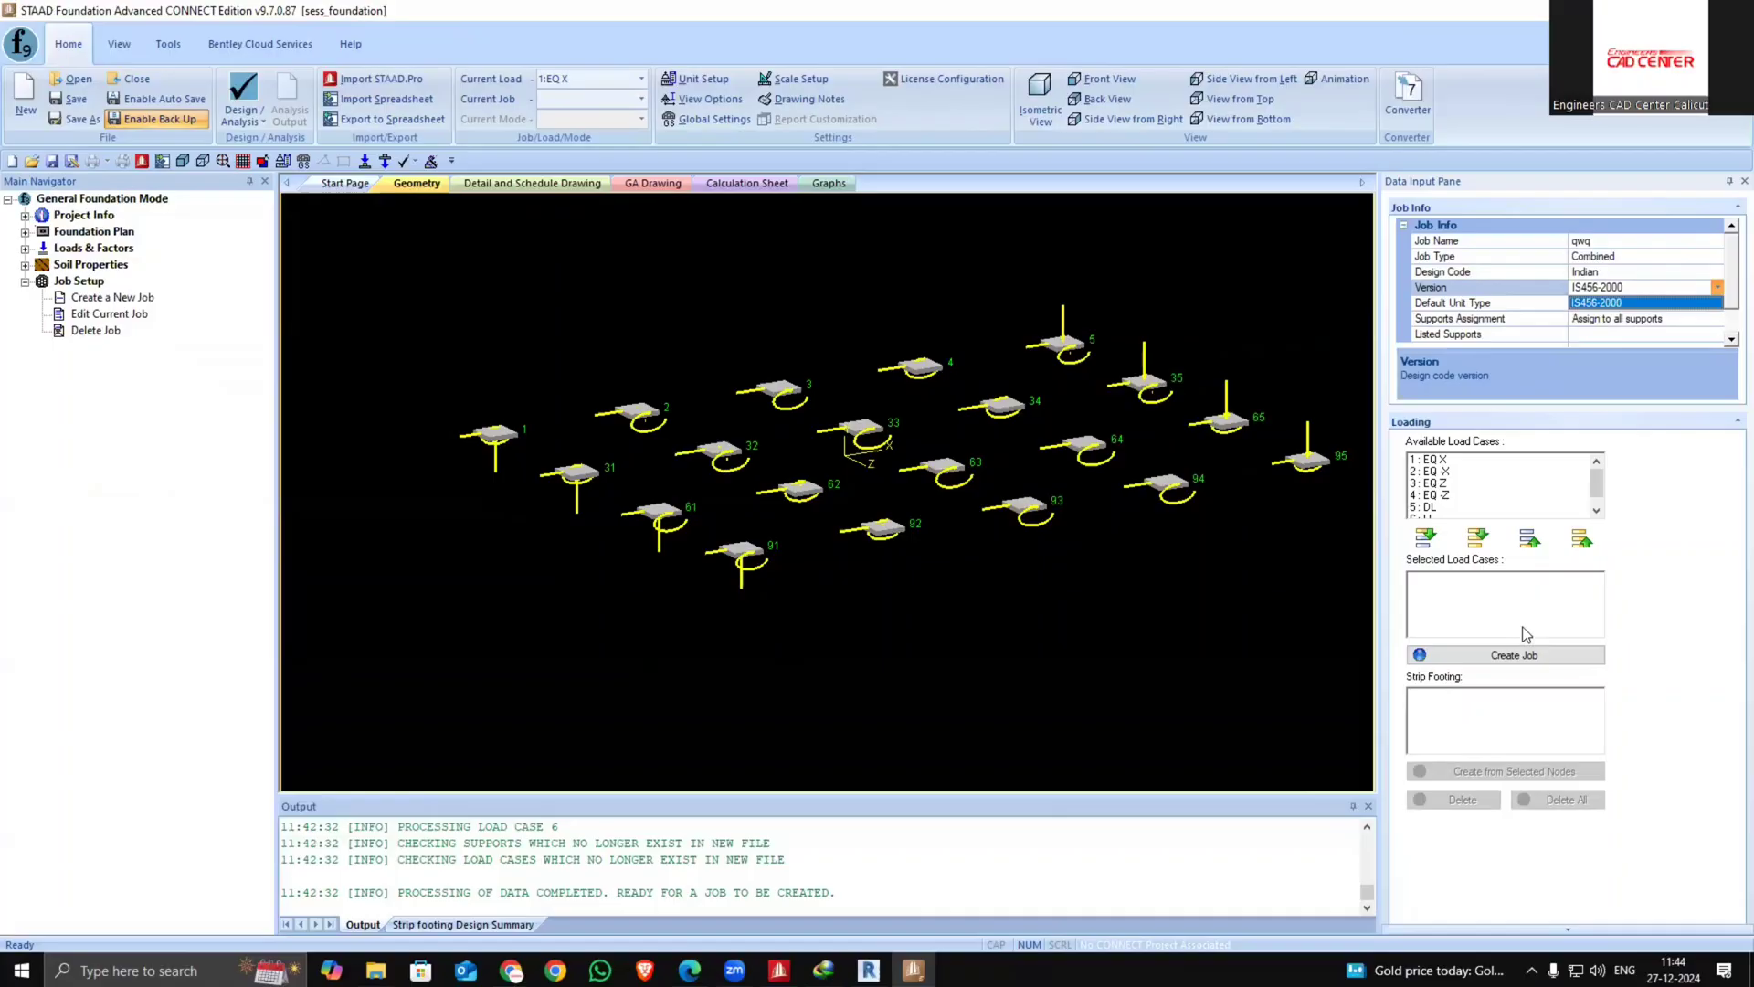
click(1662, 600)
click(1478, 537)
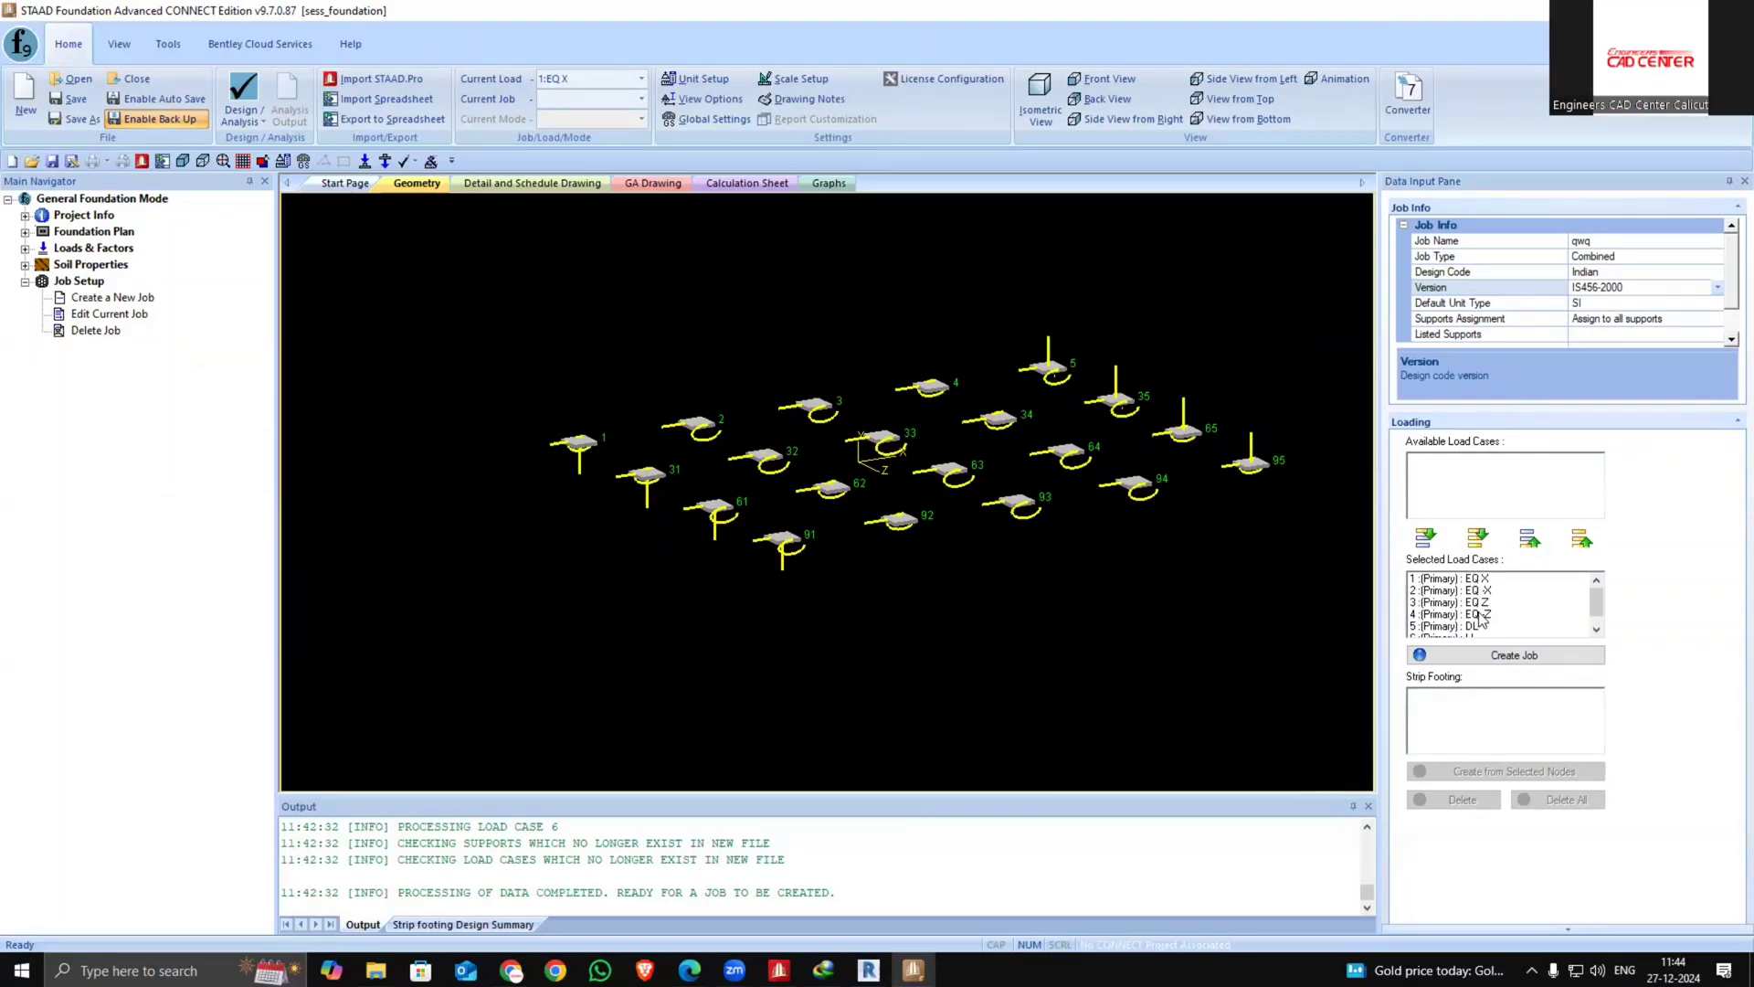
Select supports 1, 31, 61 and 91 and create the combined footing job for them
click(120, 44)
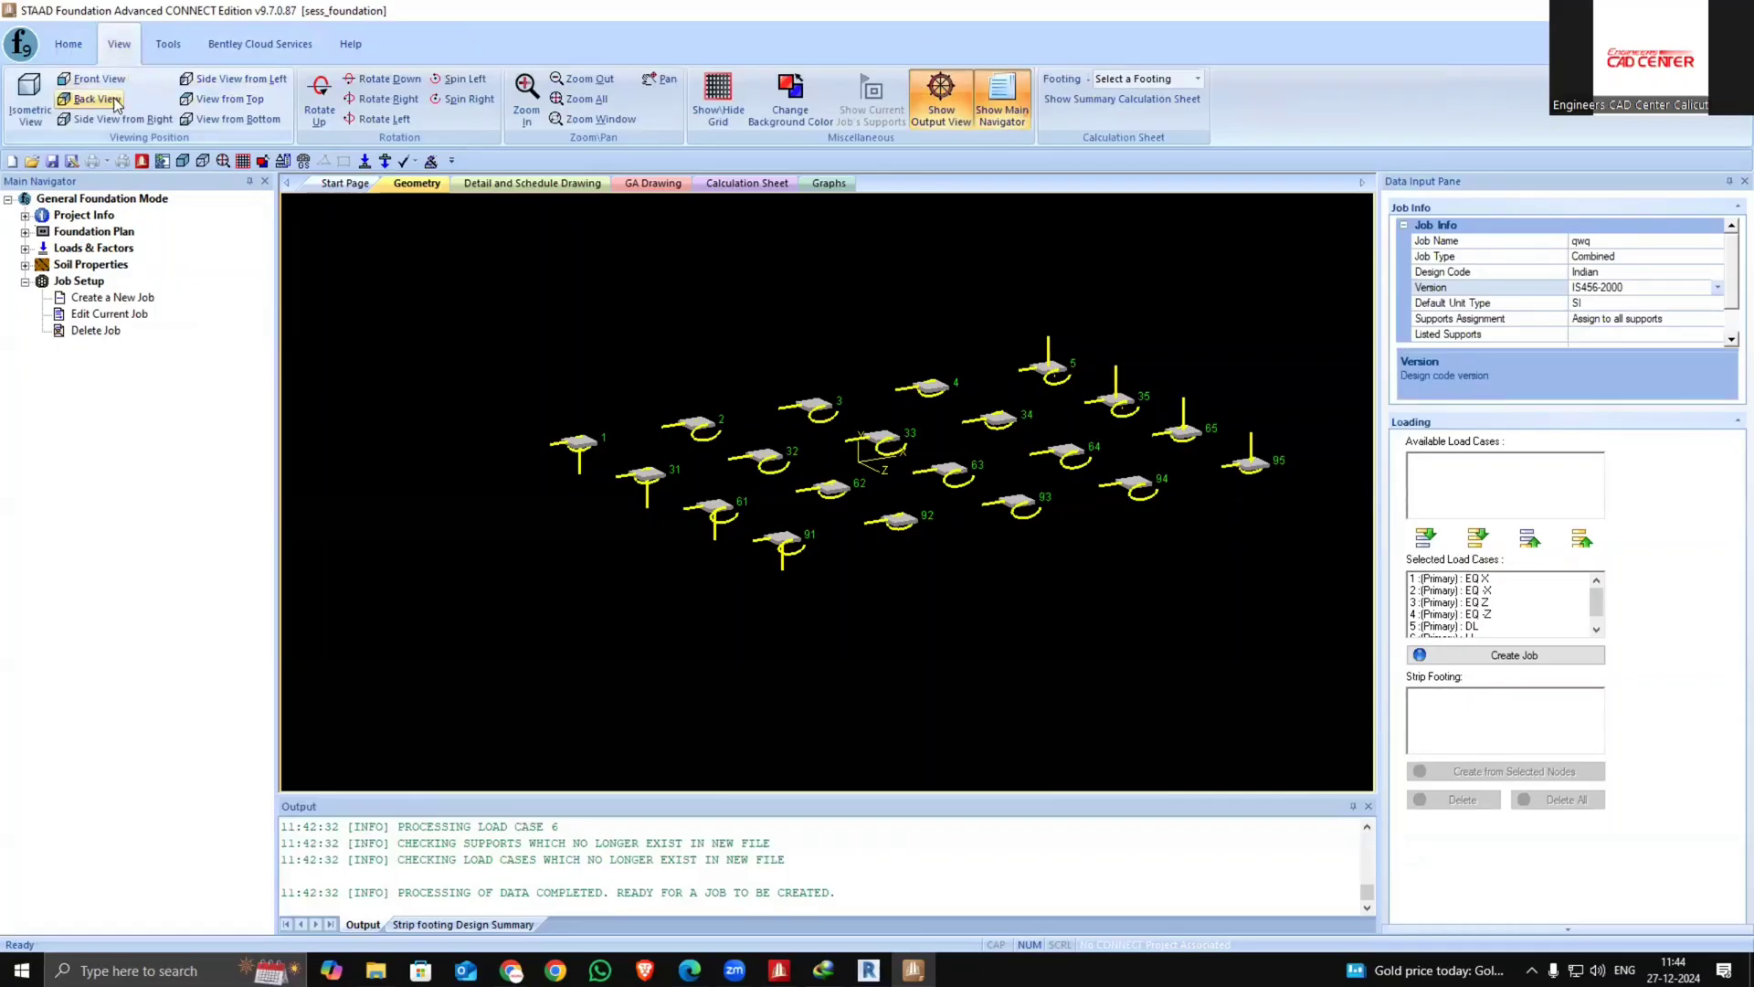
click(208, 100)
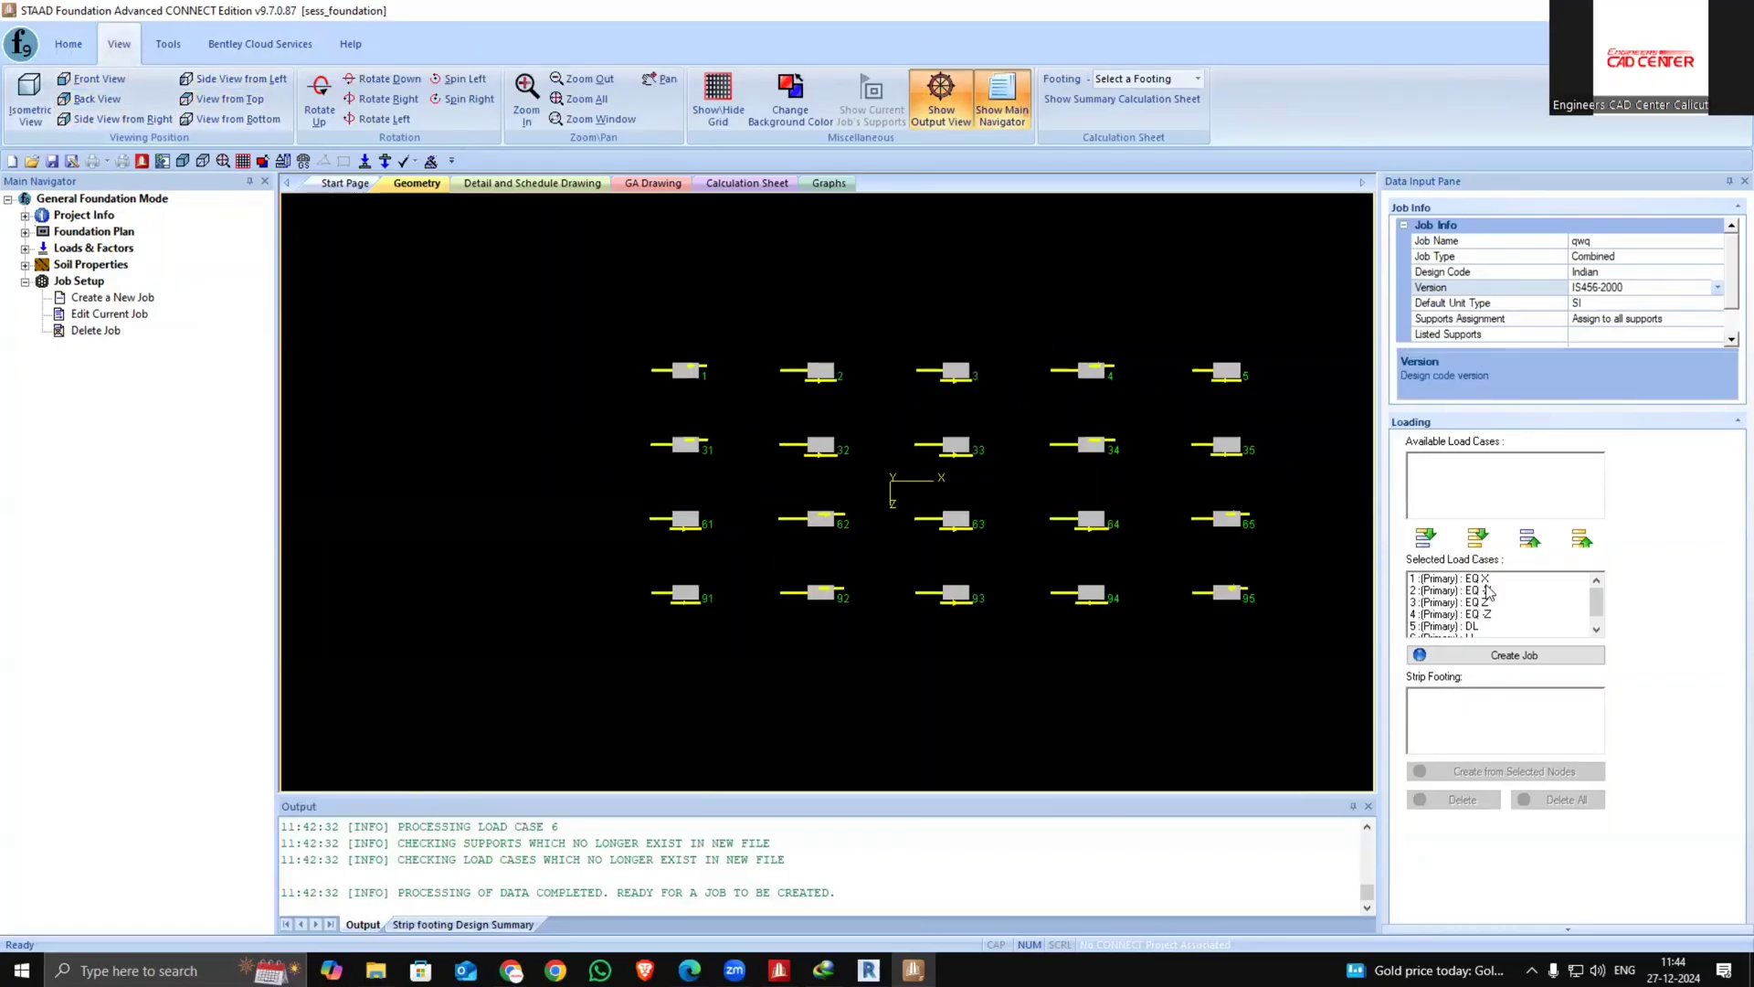
drag(601, 318, 722, 645)
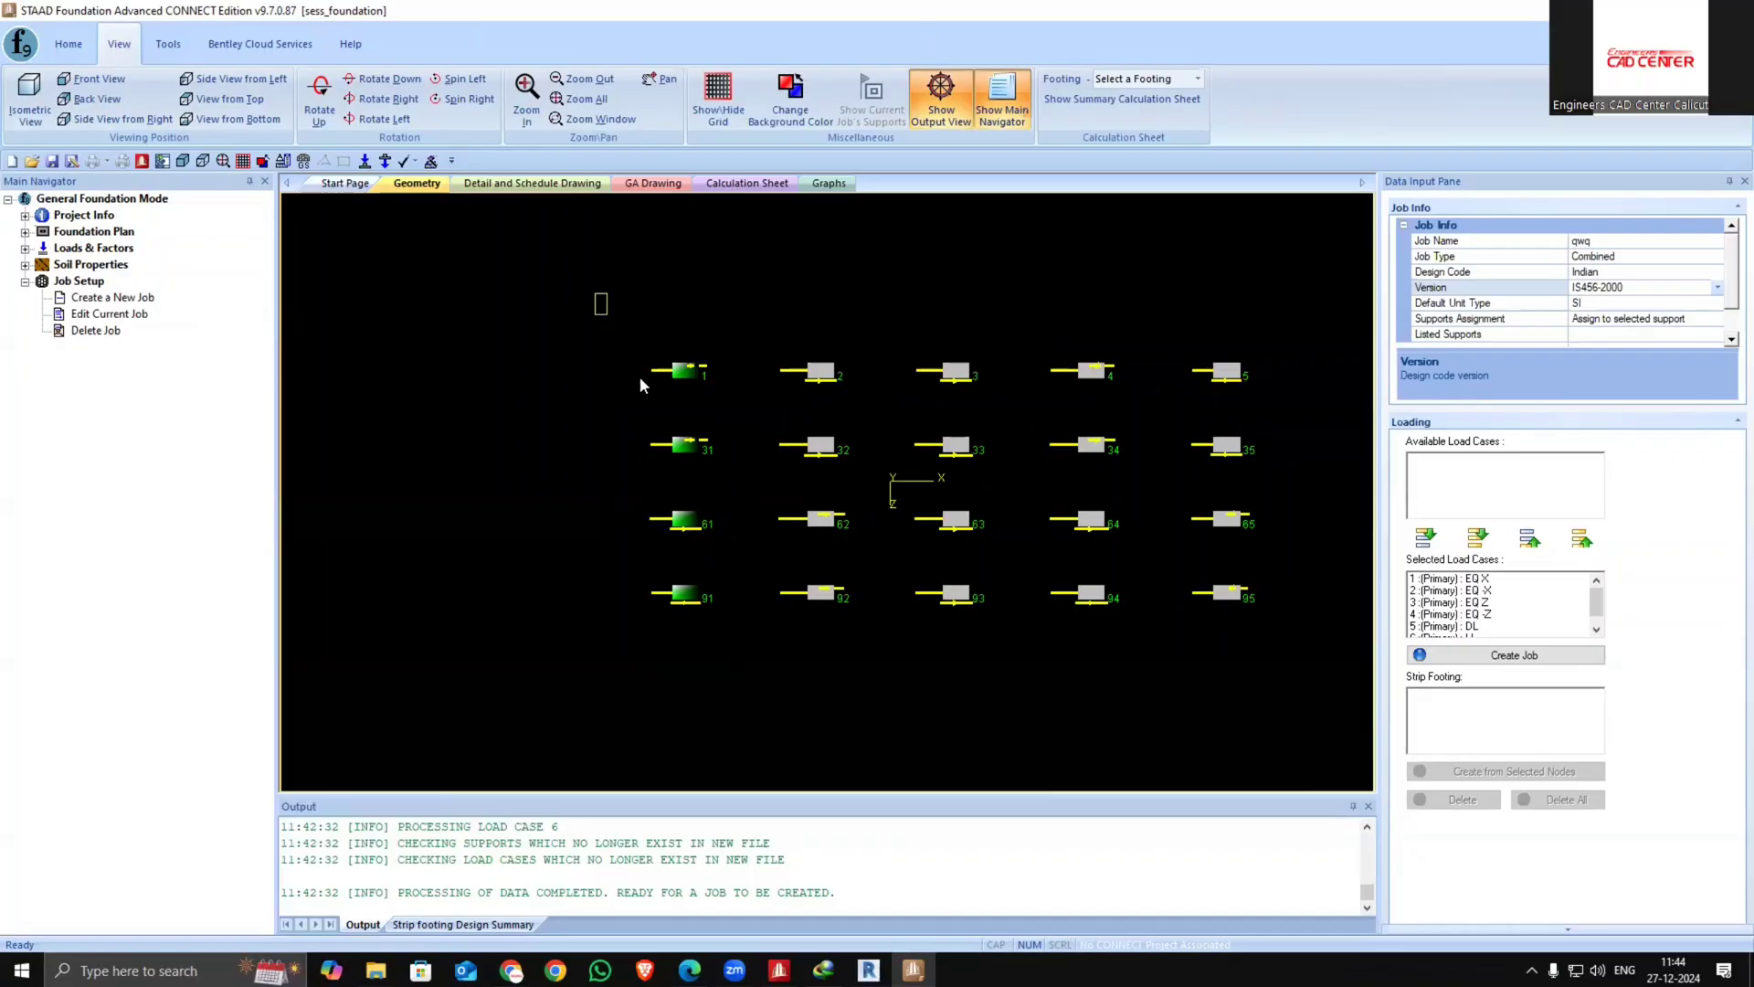
drag(639, 384, 714, 632)
click(1573, 656)
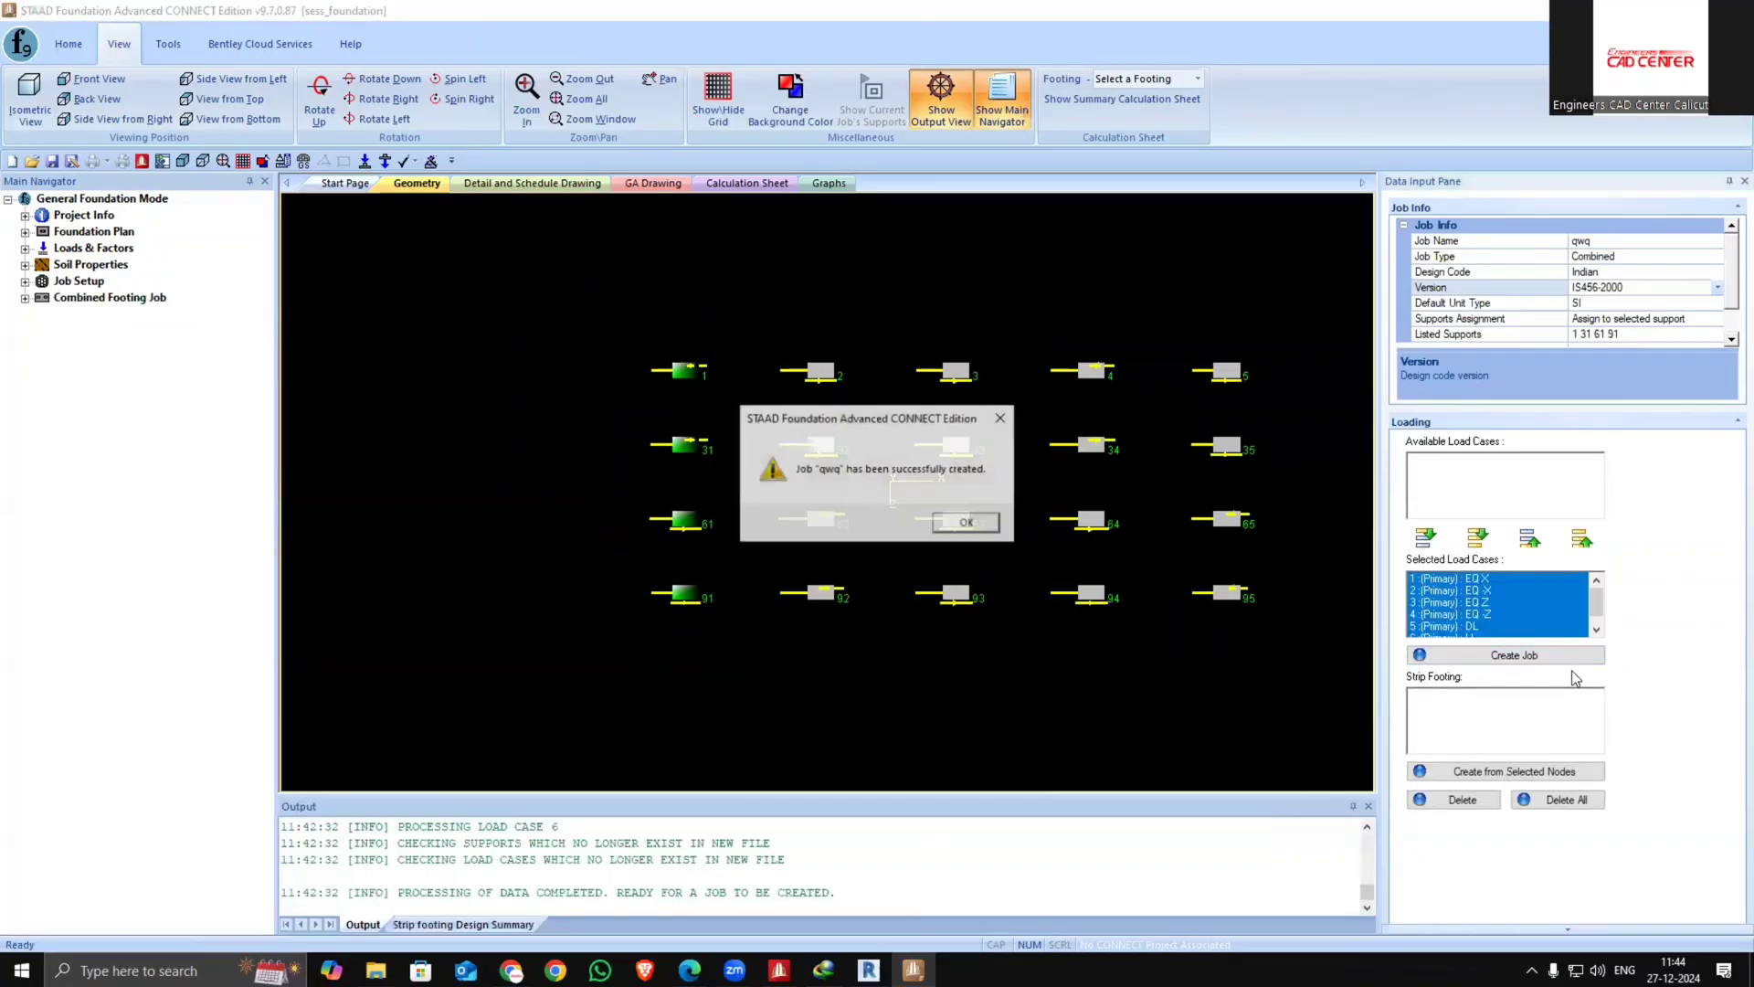
click(955, 522)
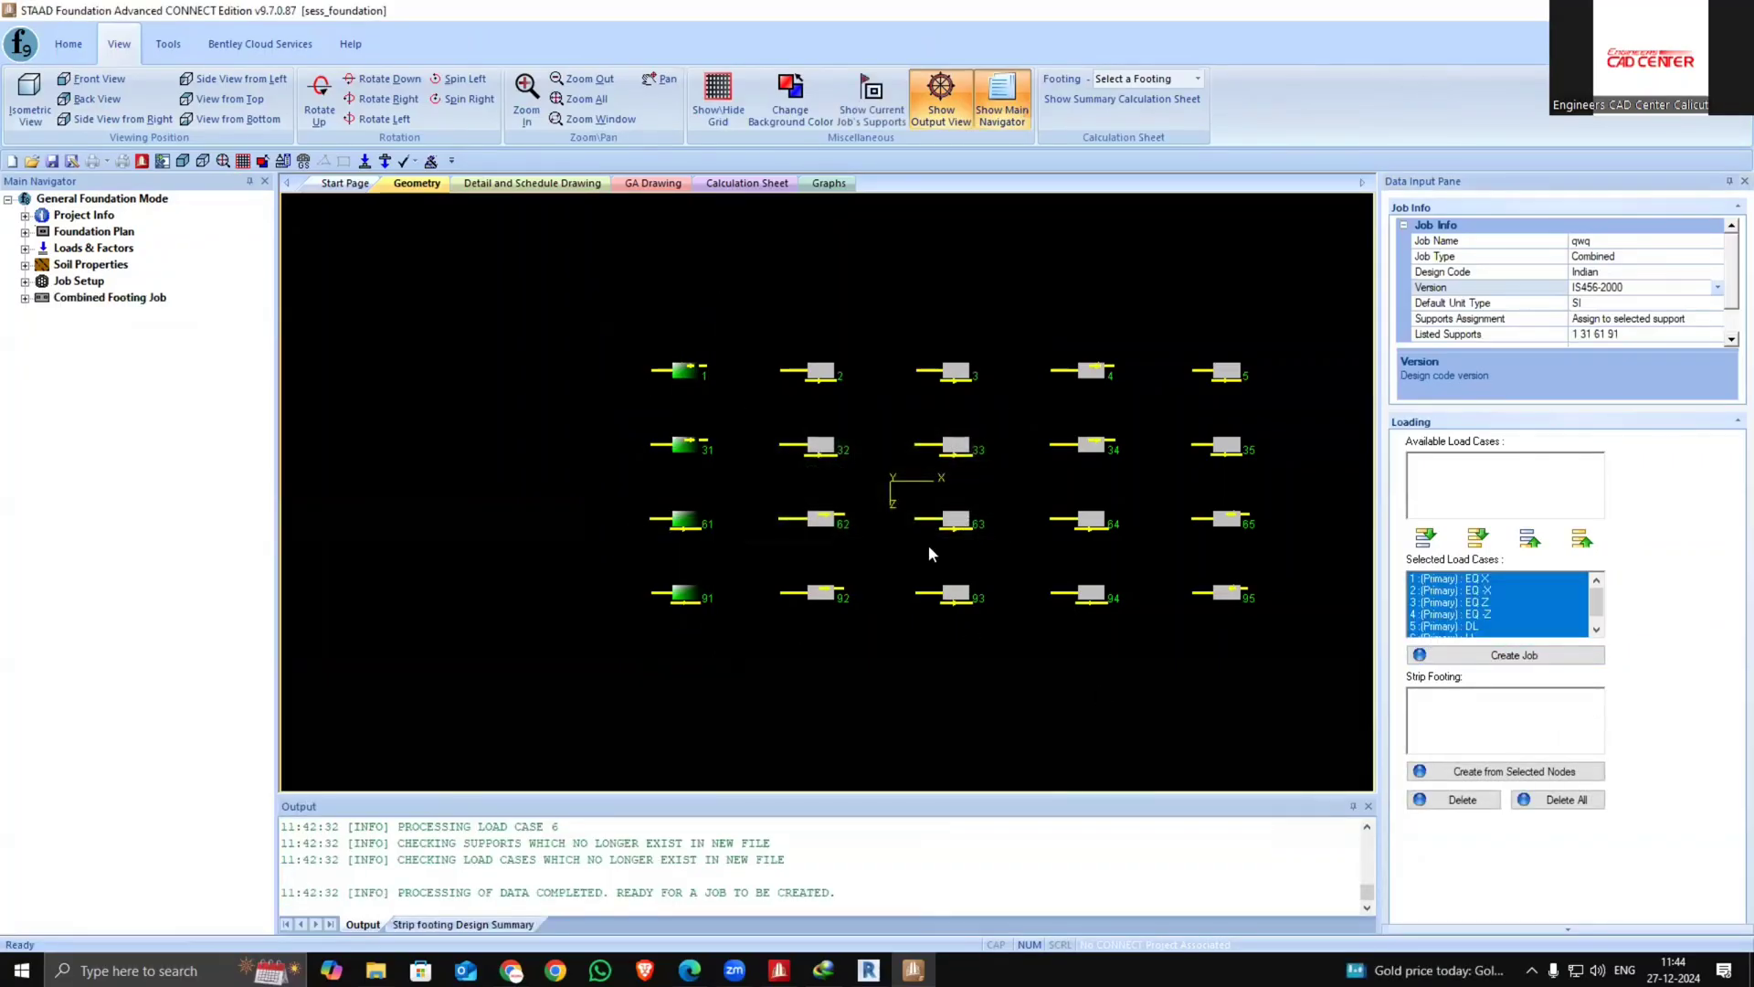
Create a strip footing from supports 1, 31, 61 and 91
drag(518, 277, 712, 646)
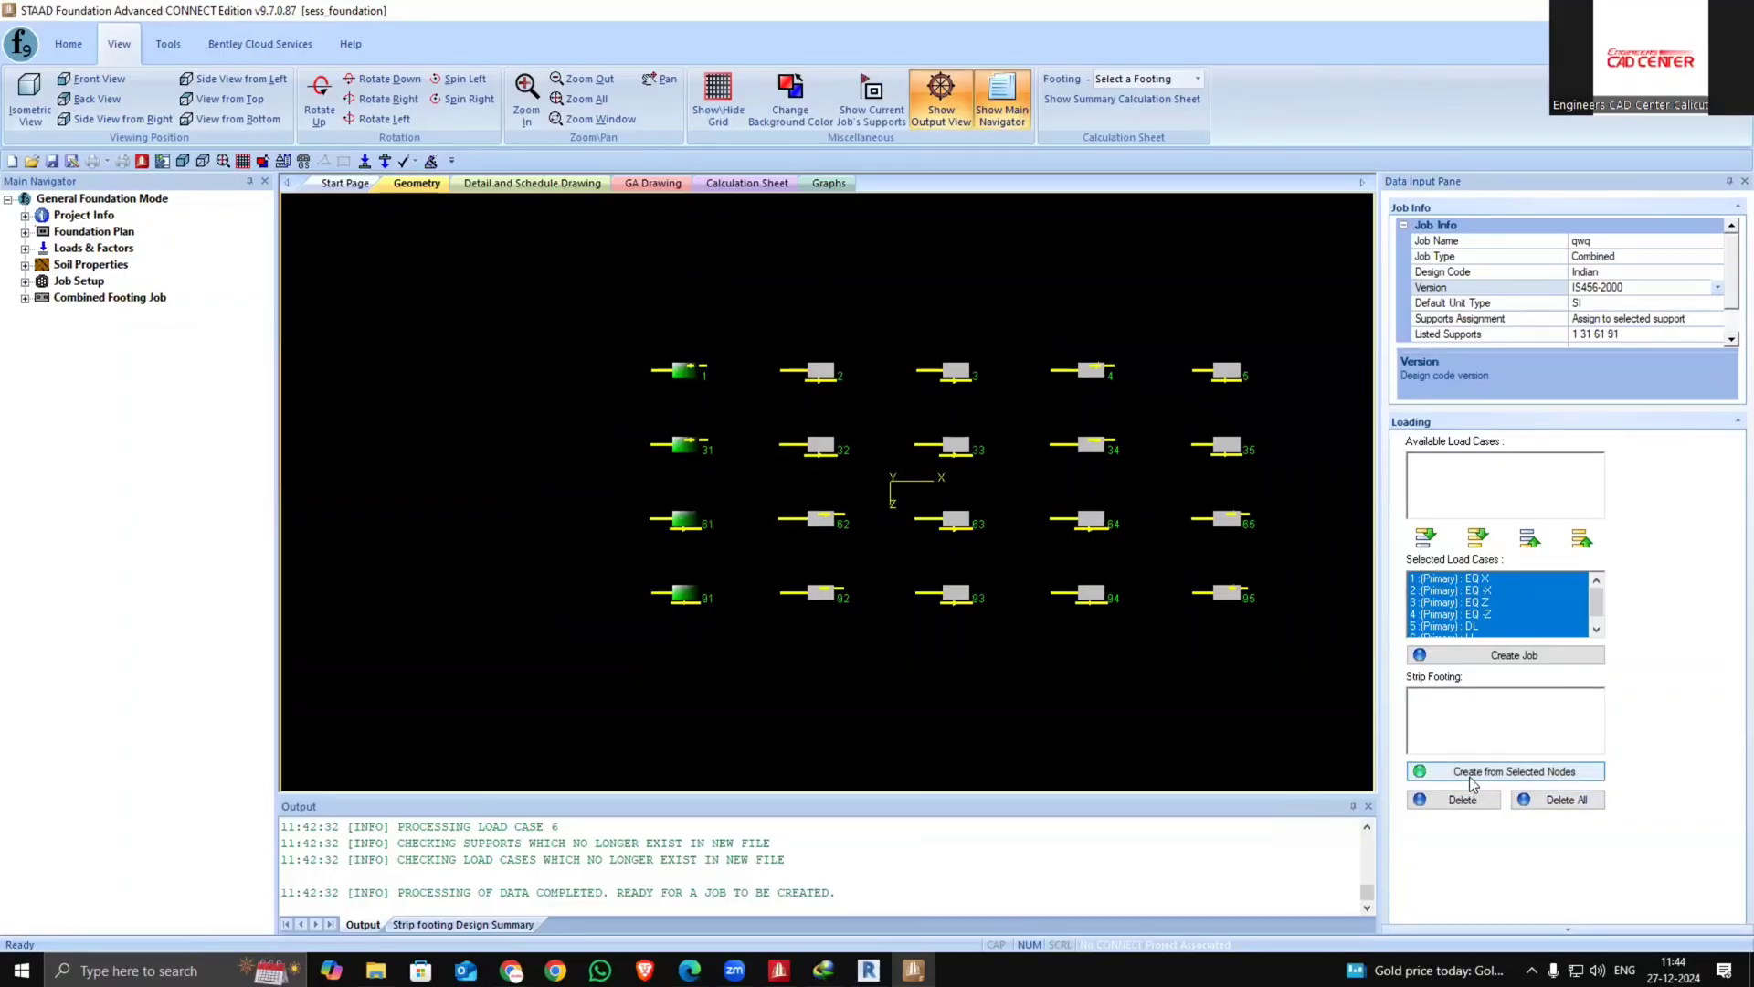
click(1464, 773)
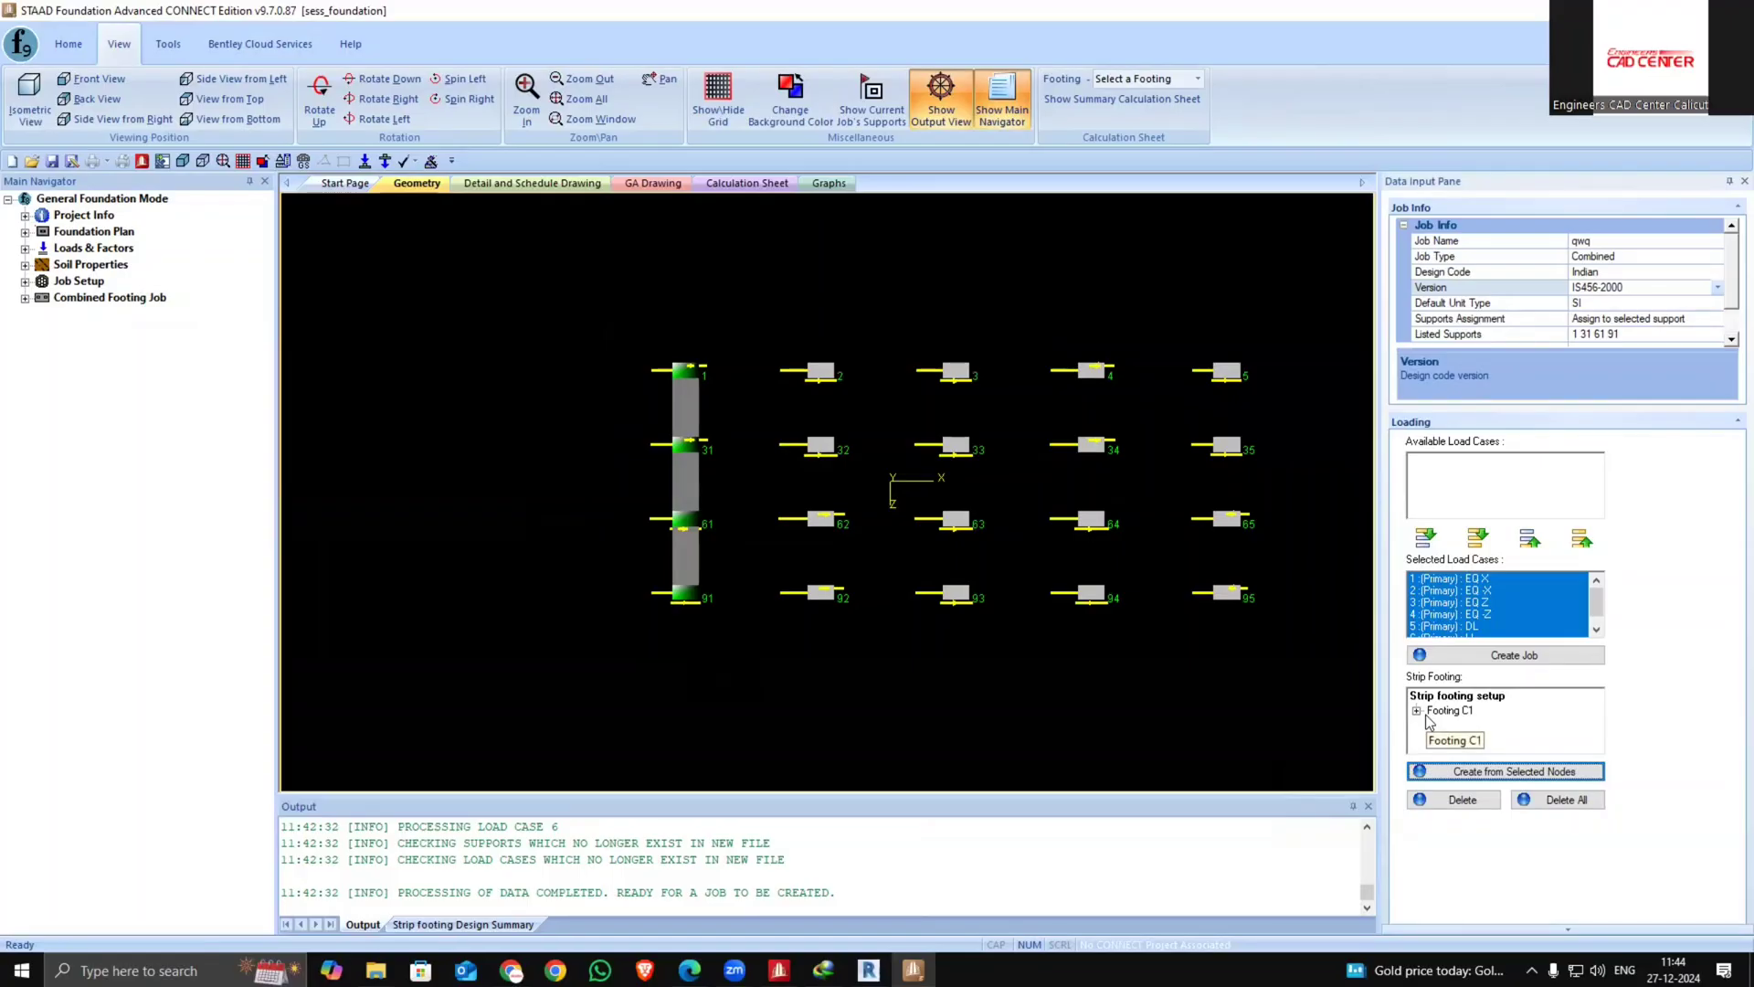
Create a strip footing from supports 2, 3, 4 and 5 in the first row
scroll(1248, 541, down, 3)
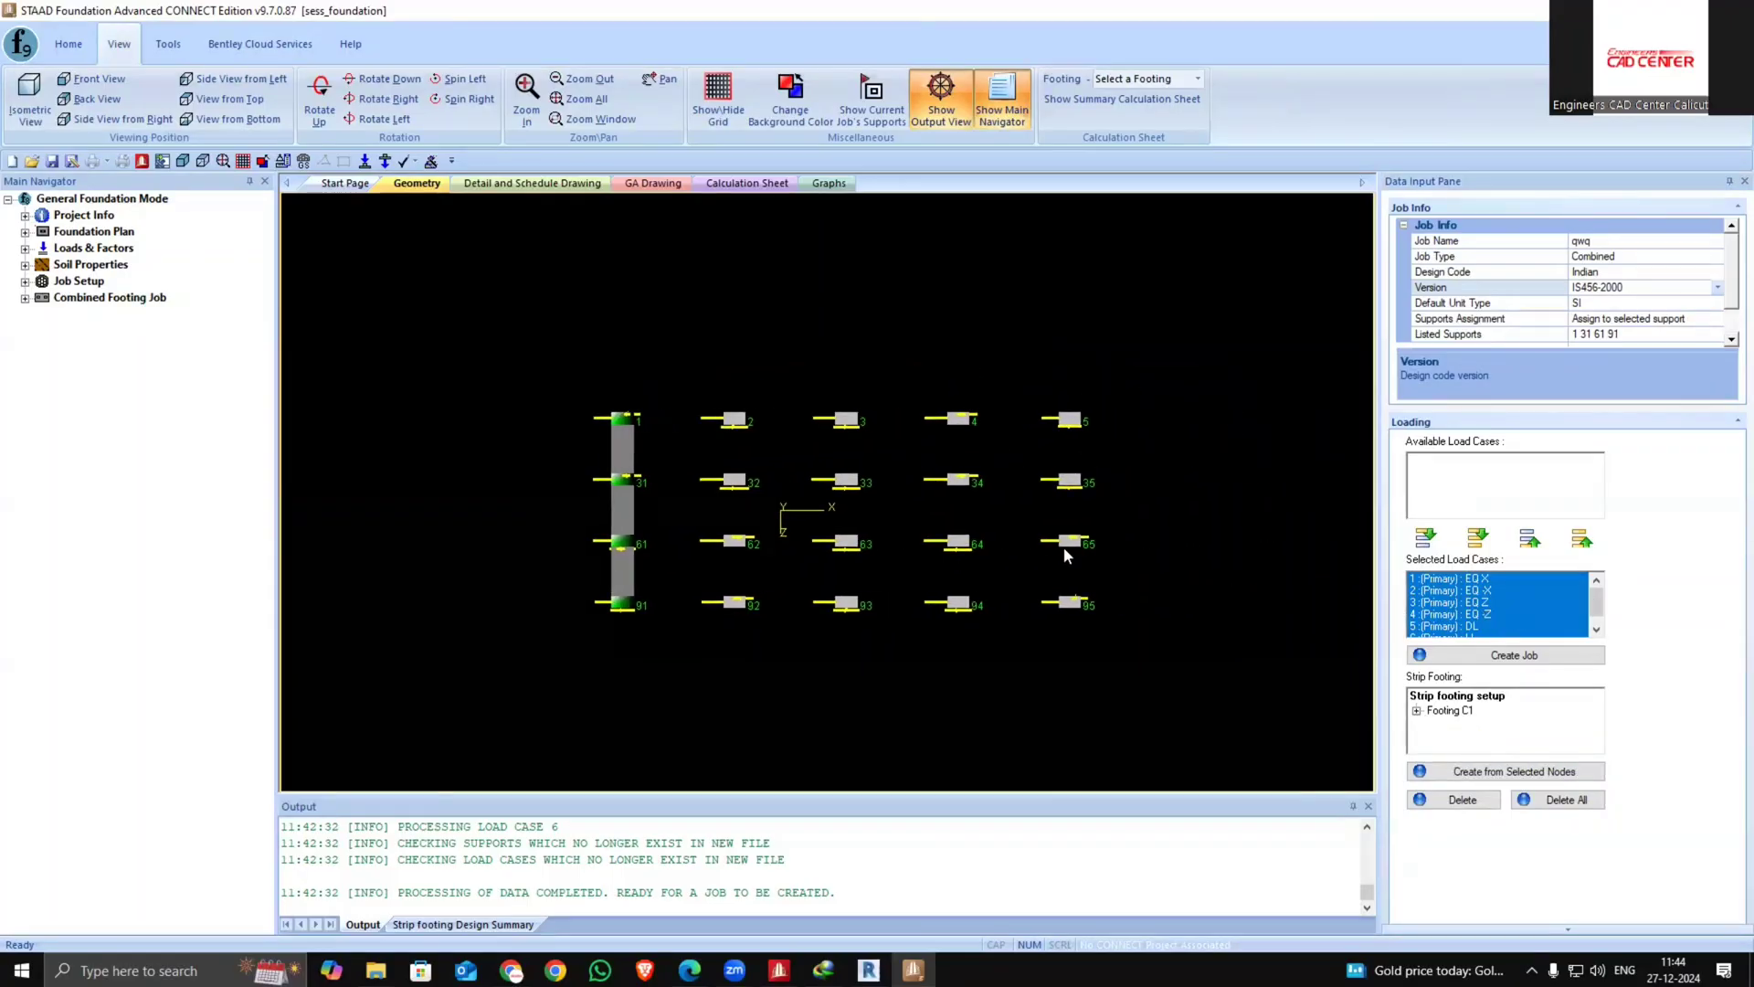
click(1202, 436)
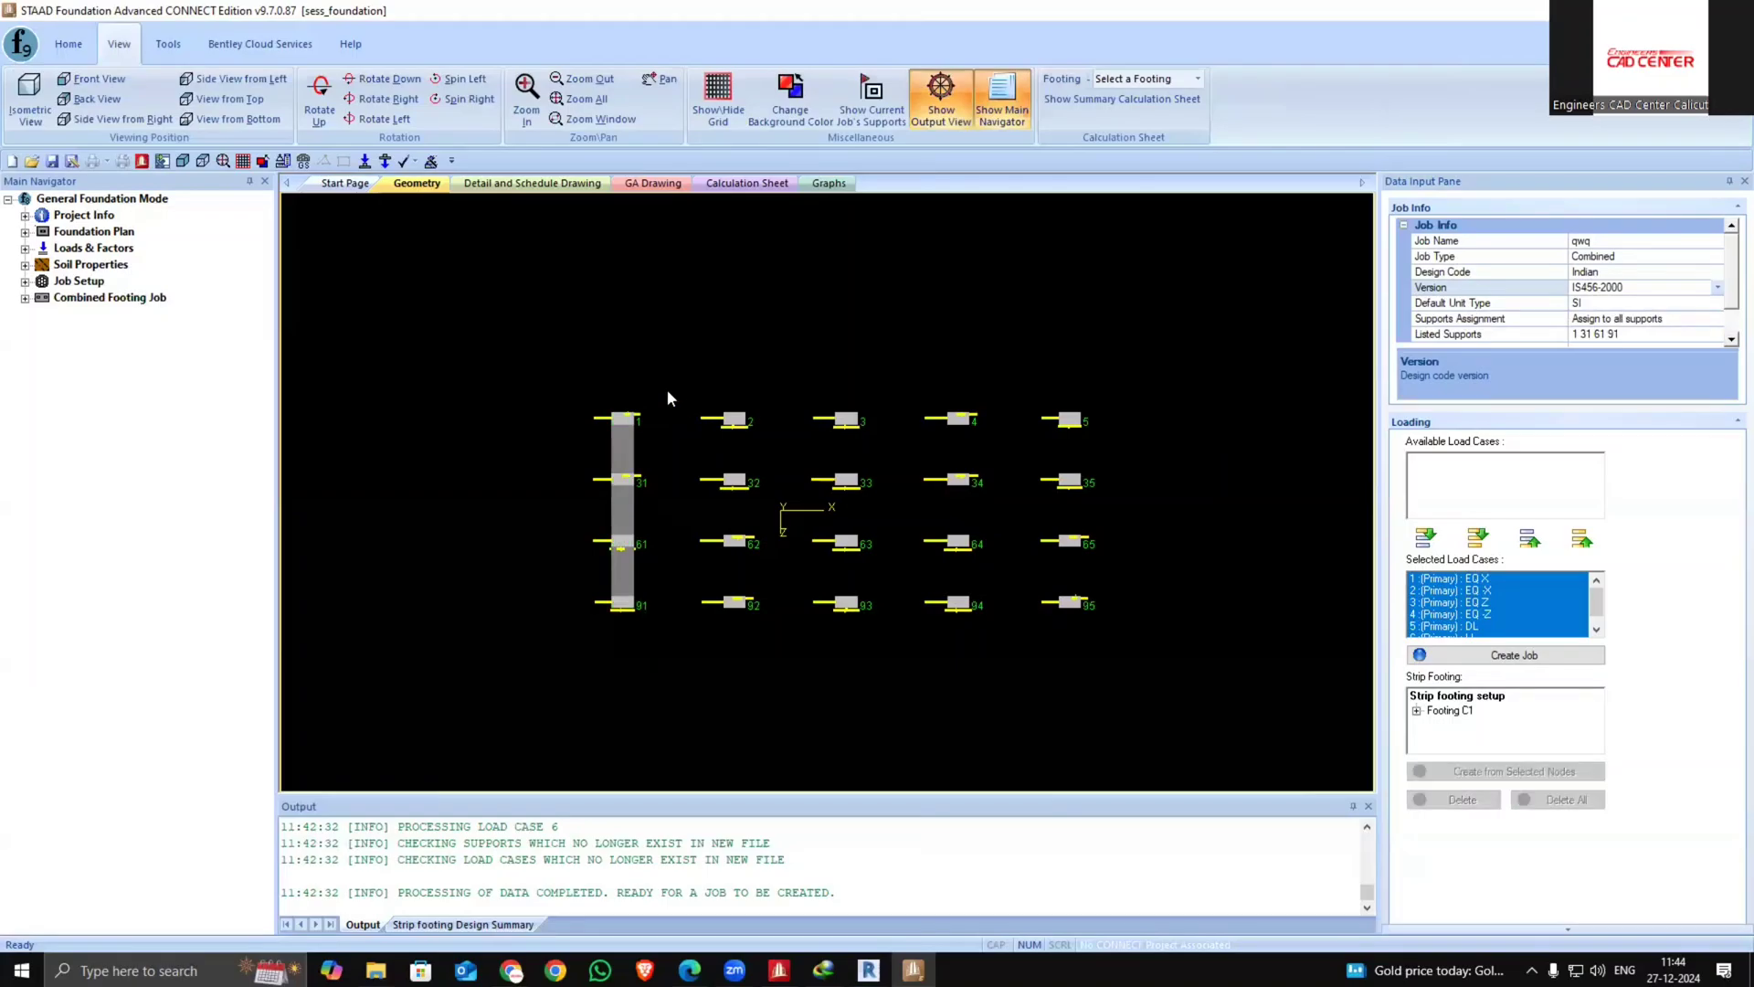
drag(1086, 447, 1094, 448)
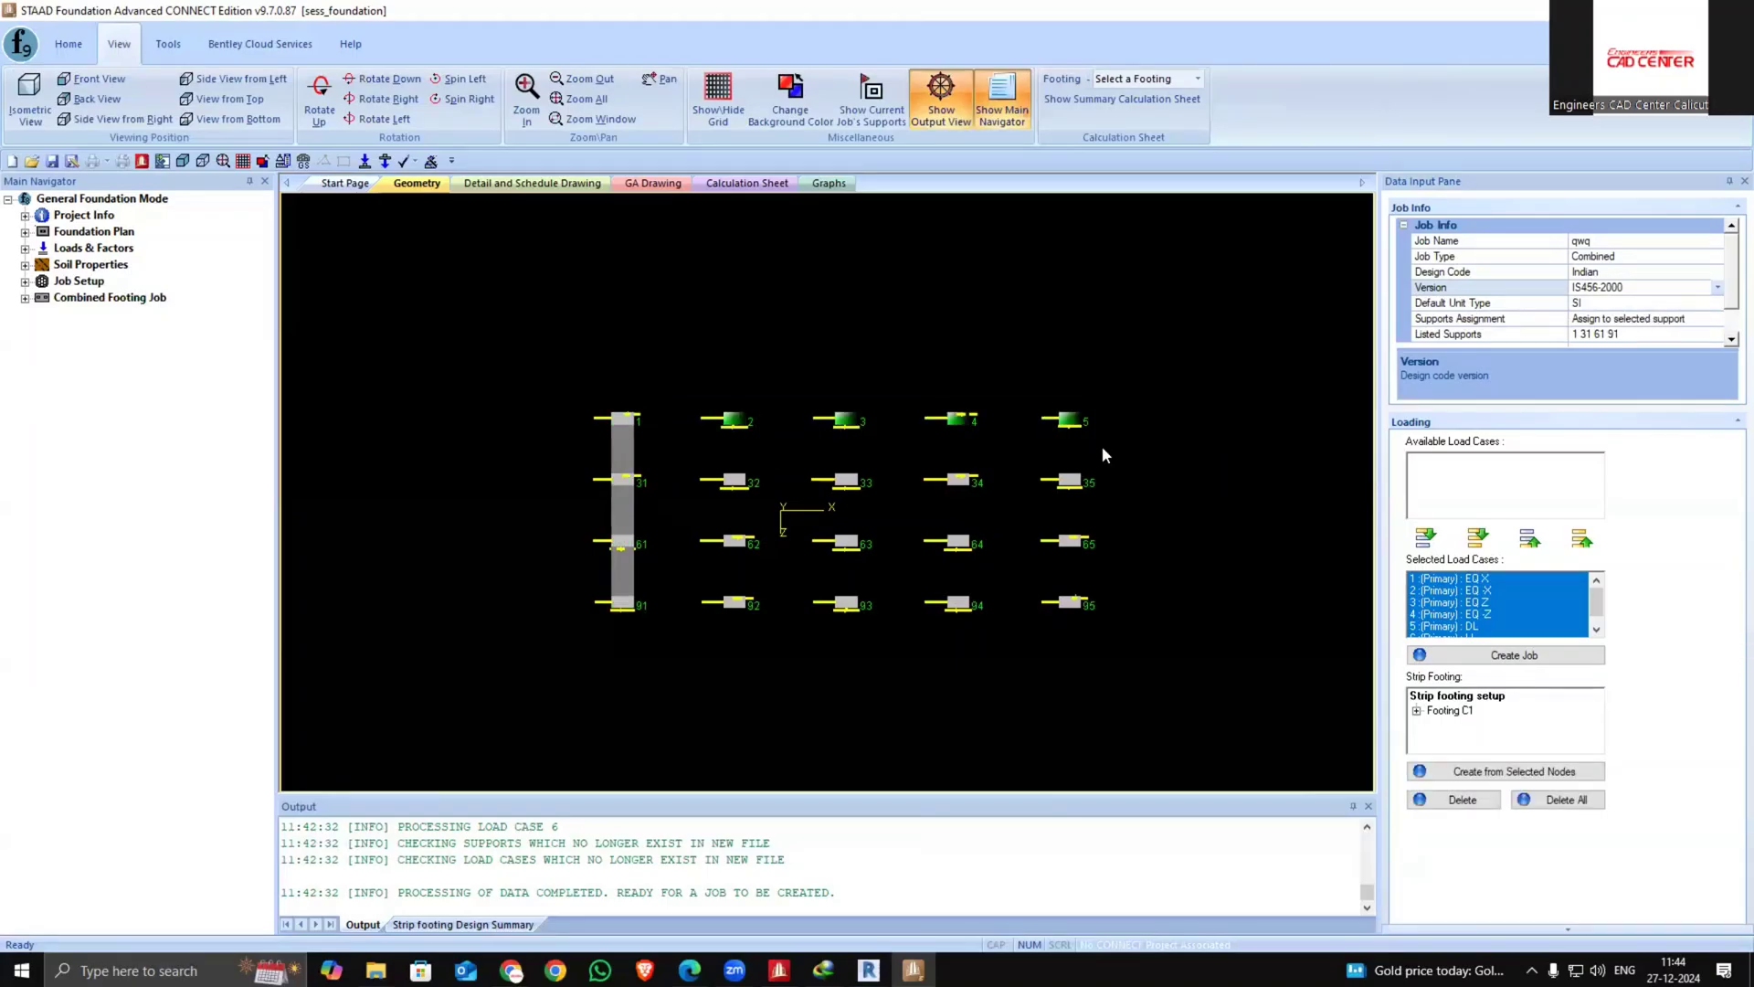
click(1531, 775)
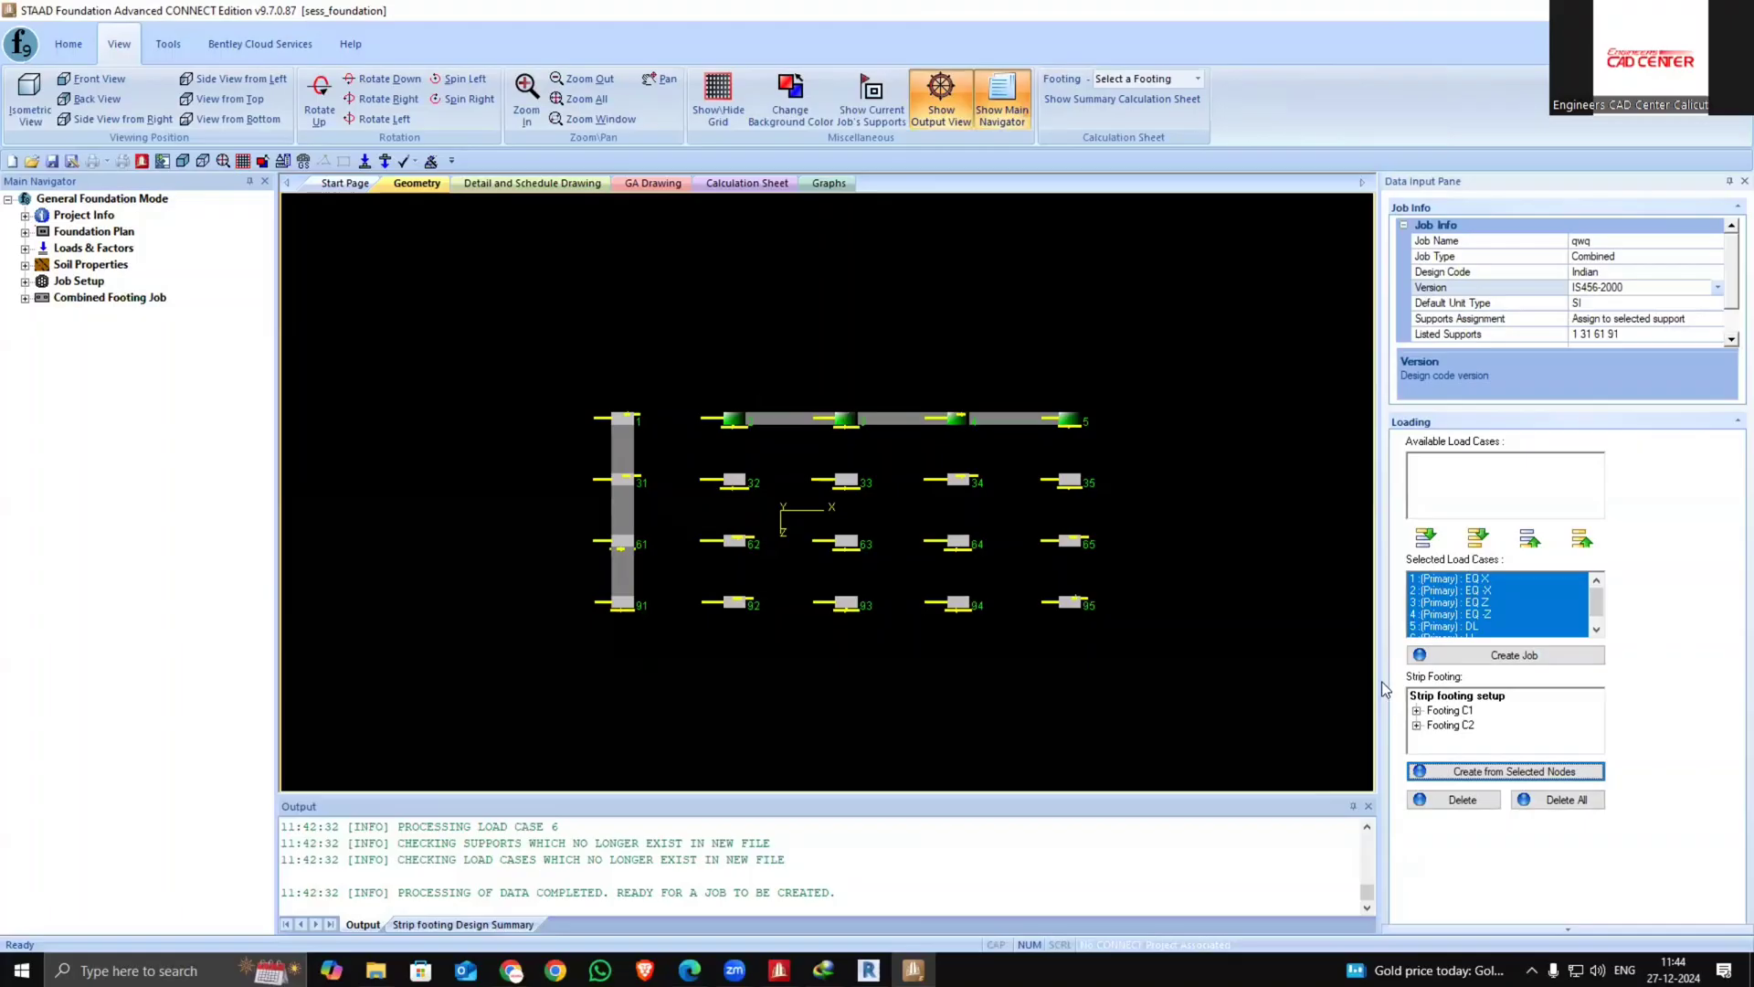
Create a strip footing from supports 32, 33, 34 and 35 in the second row
click(884, 337)
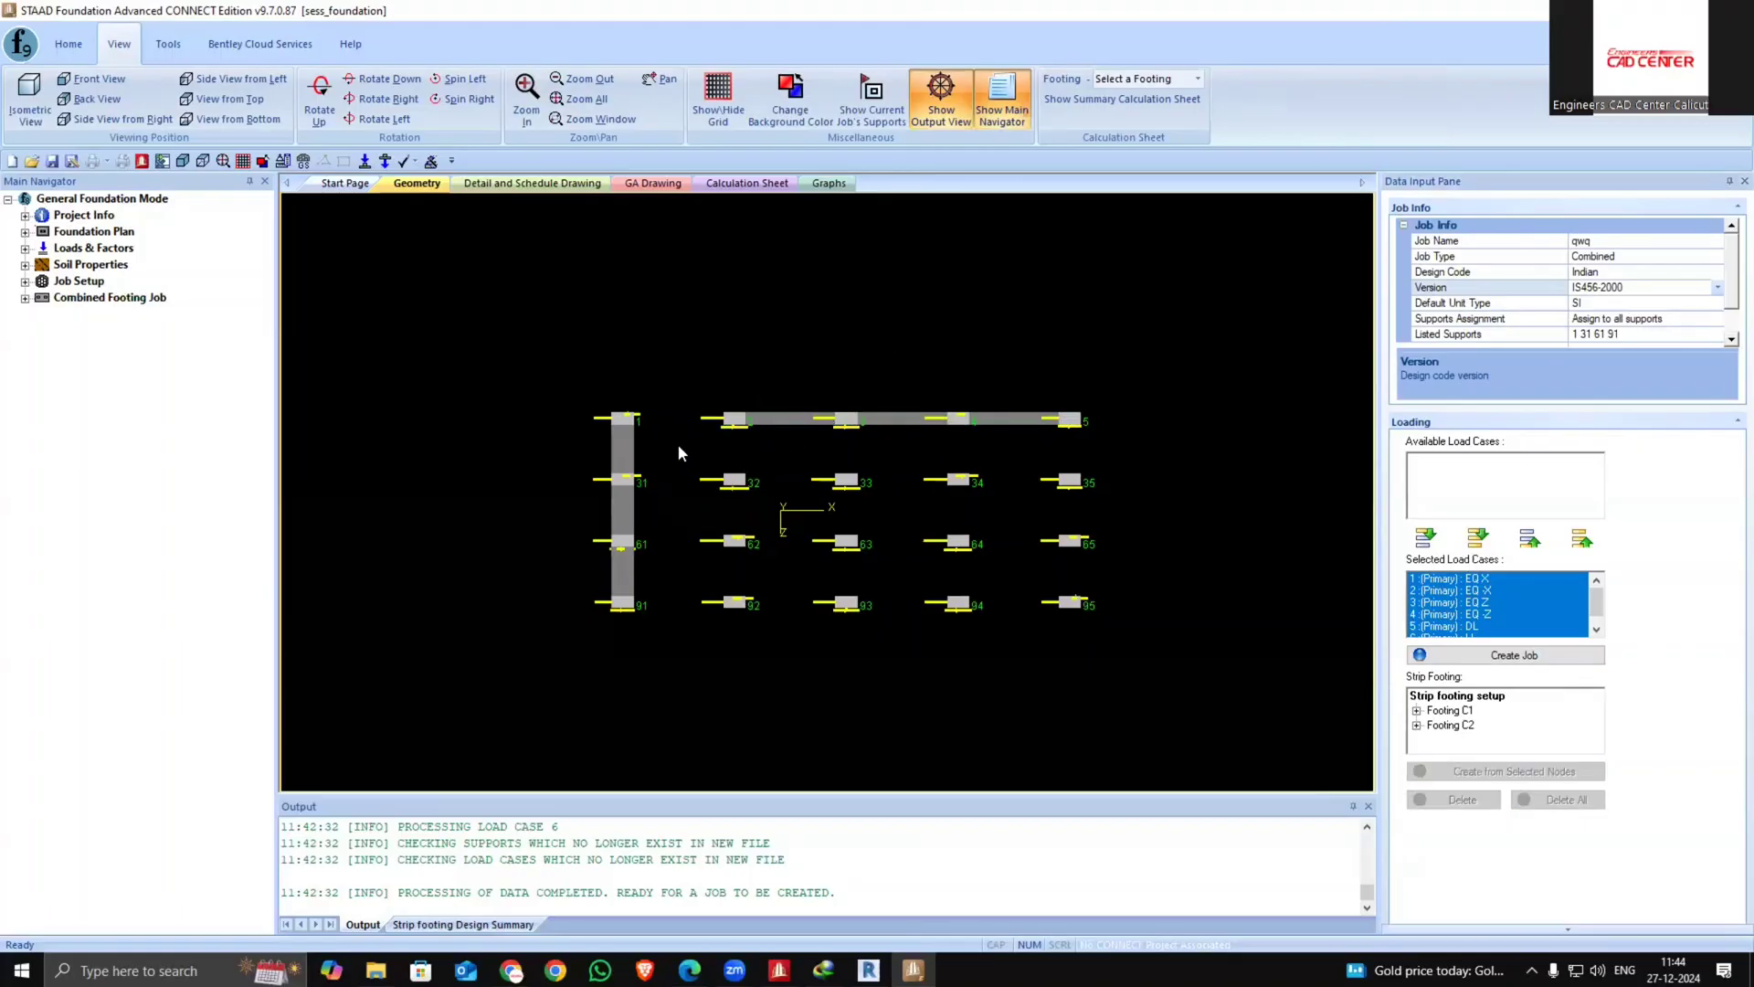
drag(678, 444, 1131, 504)
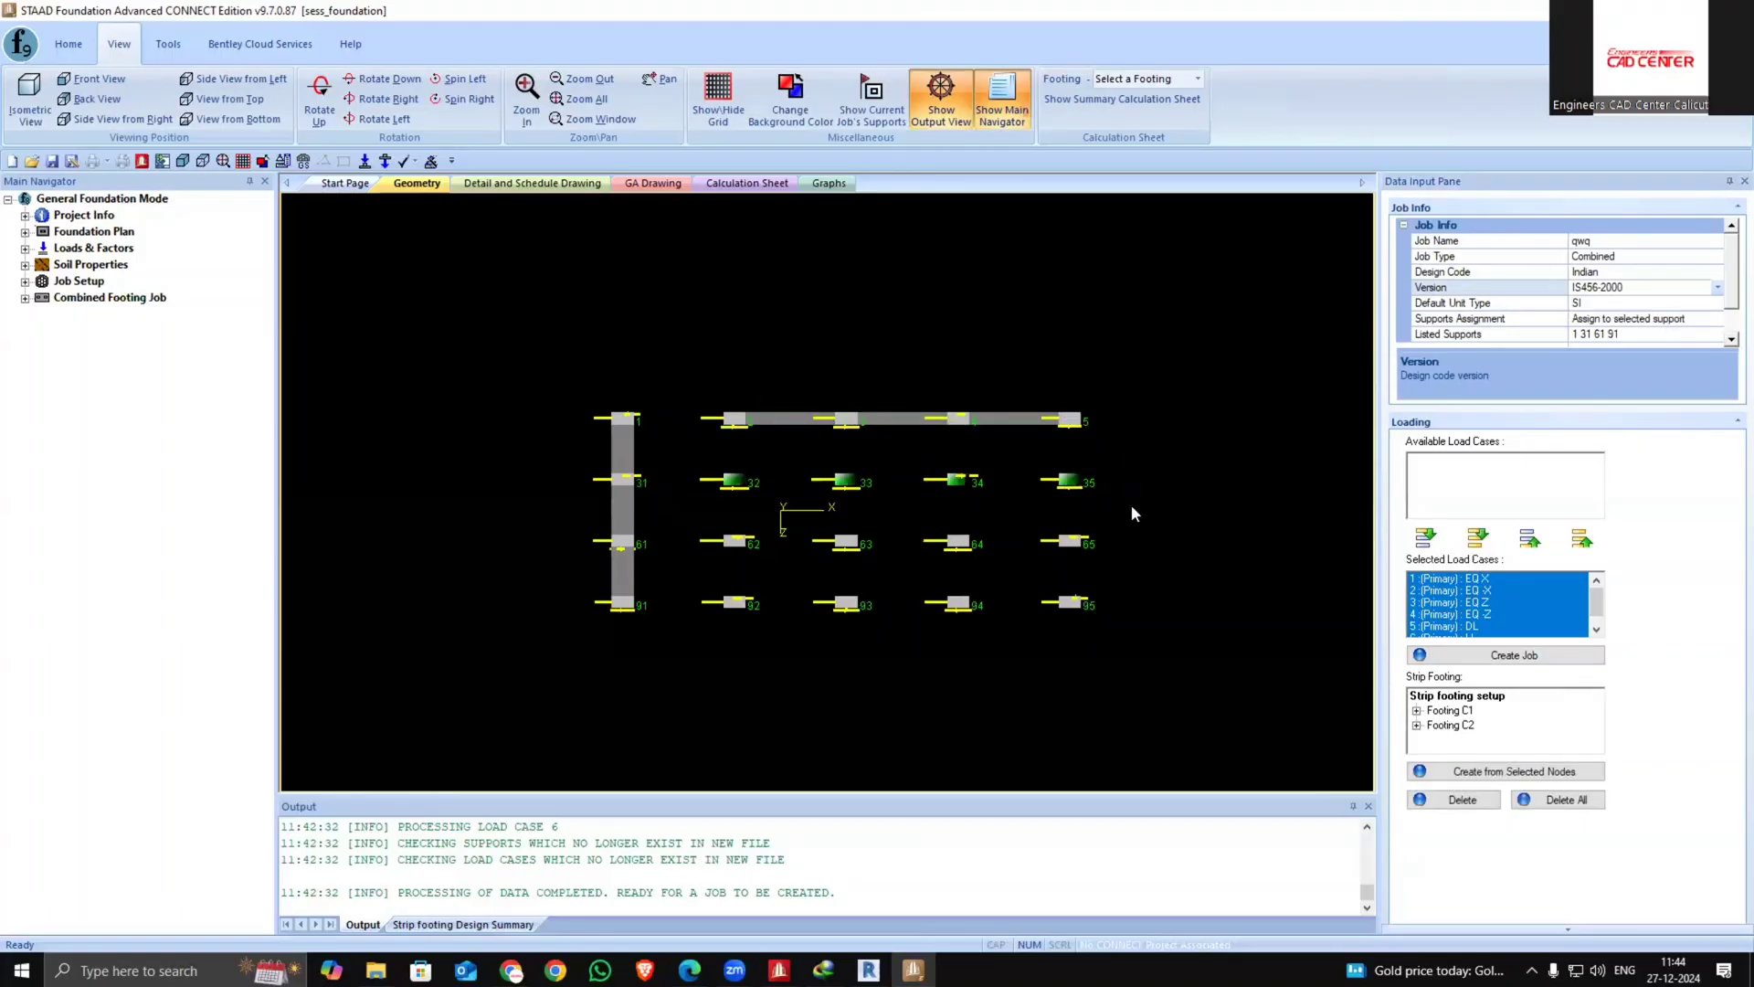
click(1464, 770)
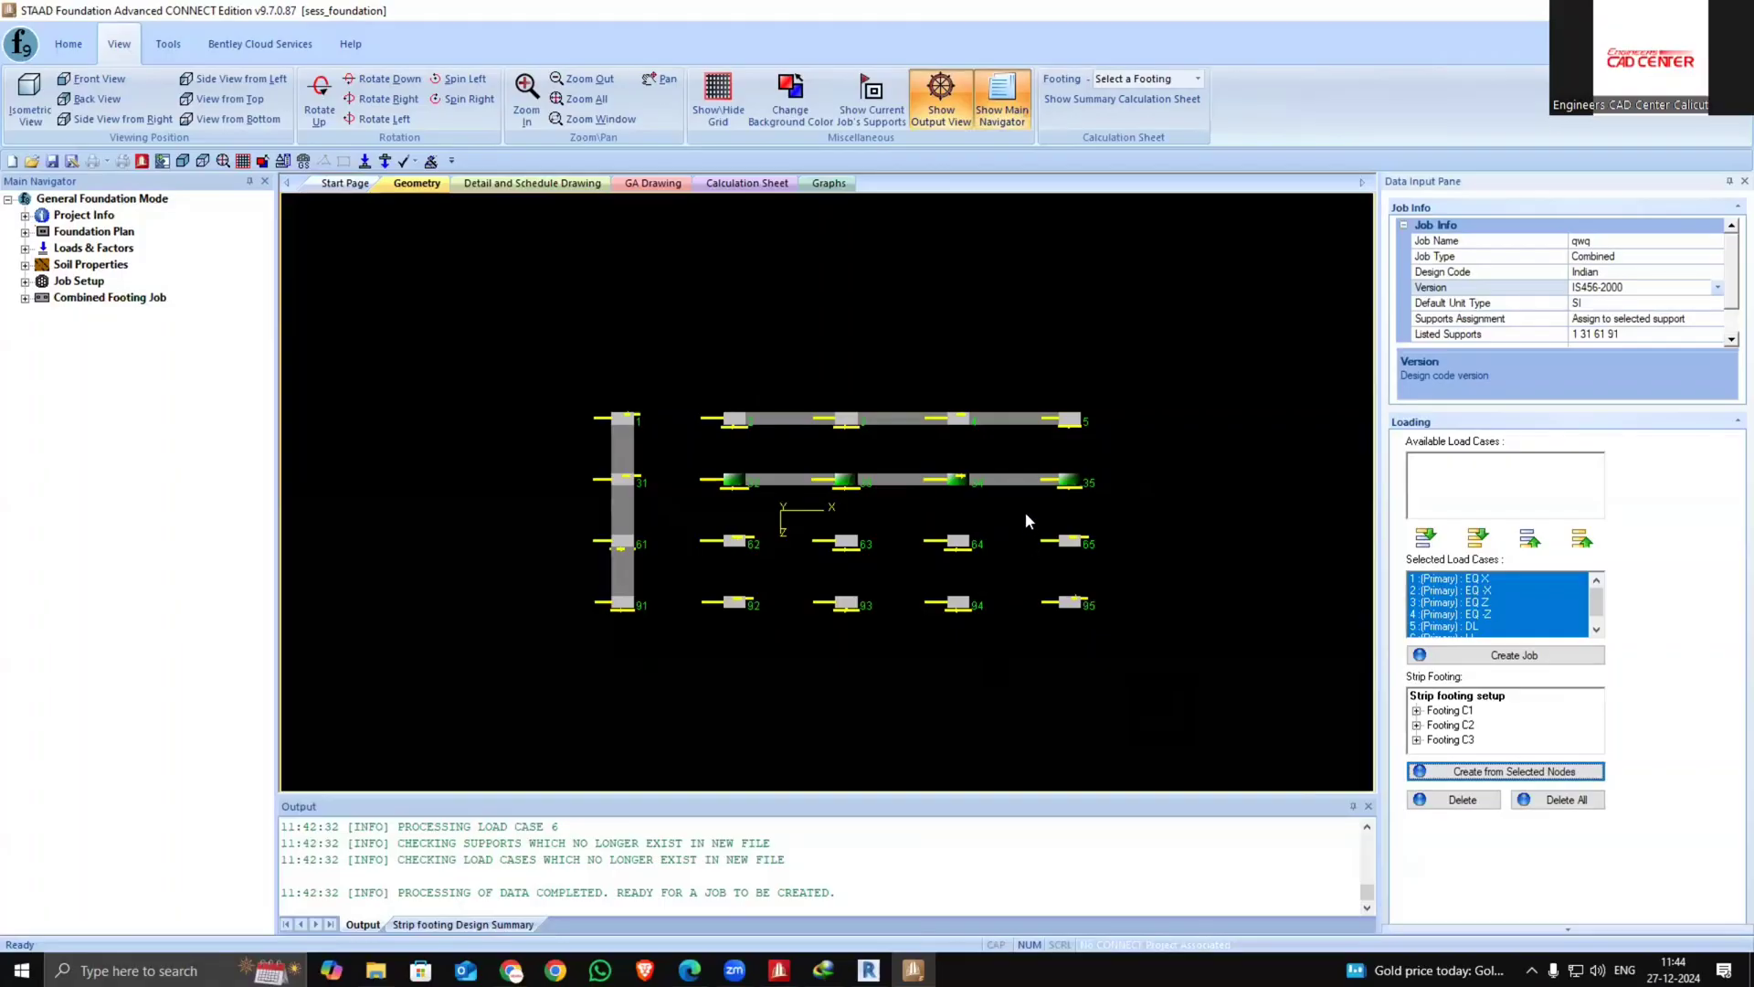
Try to create a combined footing from supports 62, 63, 92 and 93 together
drag(1025, 512, 1102, 655)
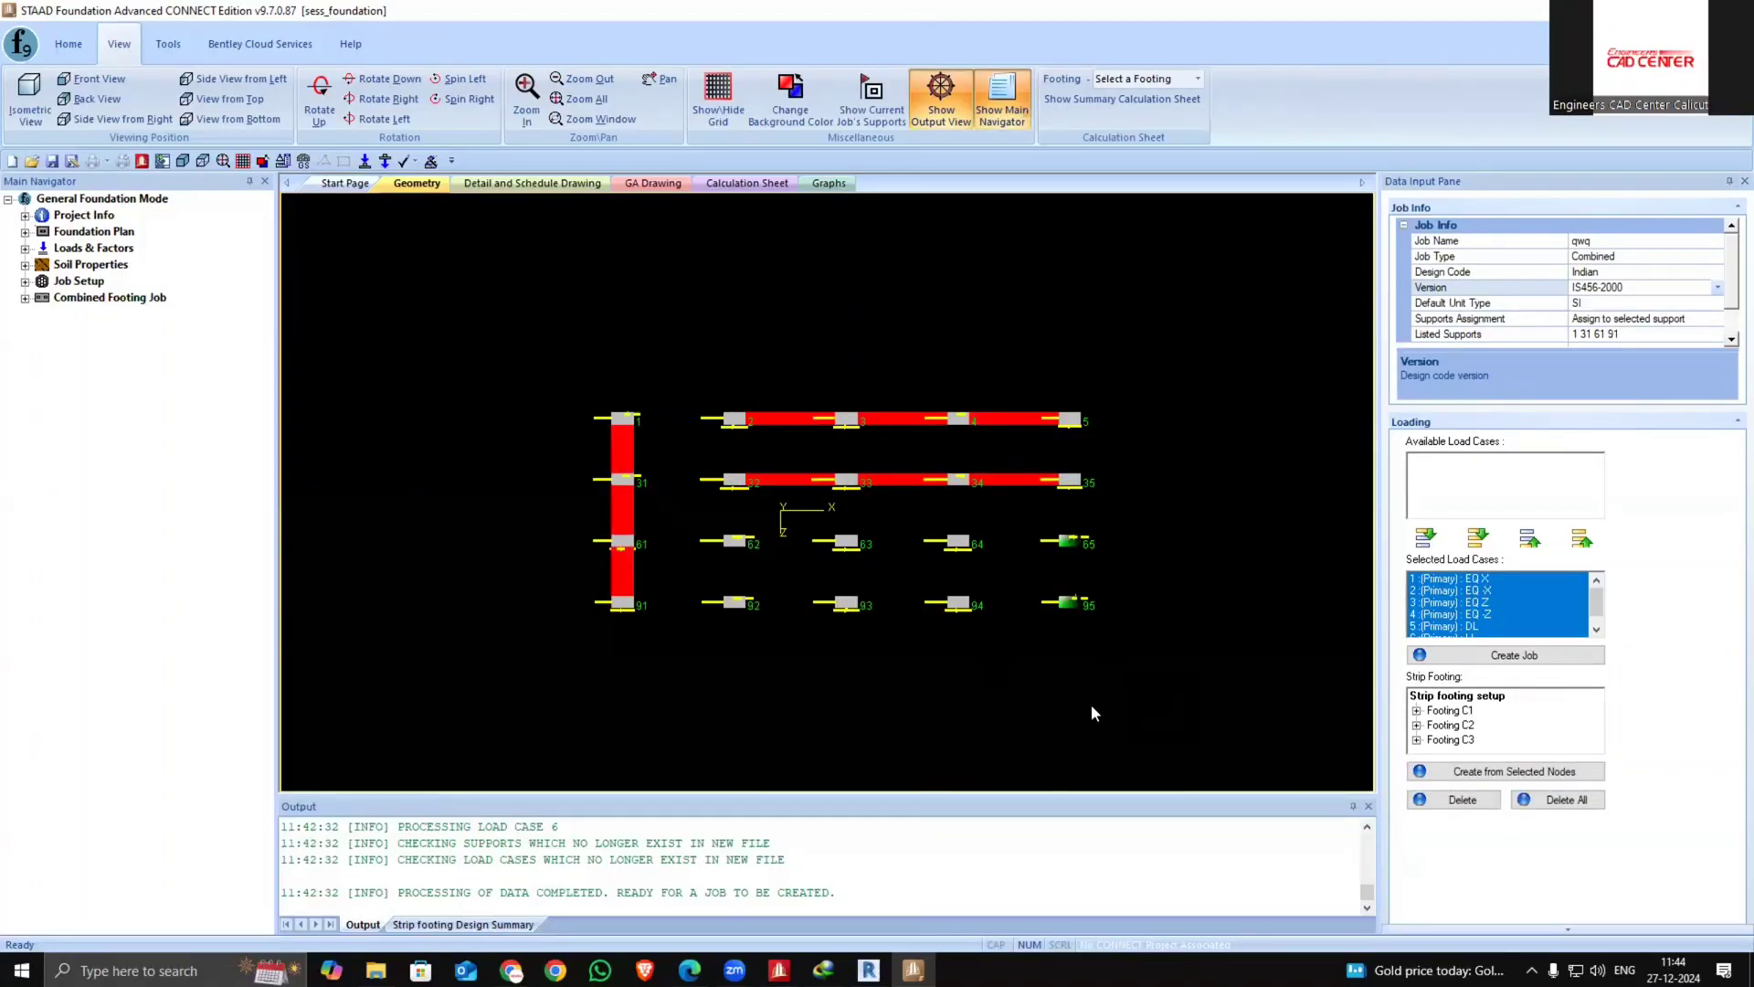
click(1022, 674)
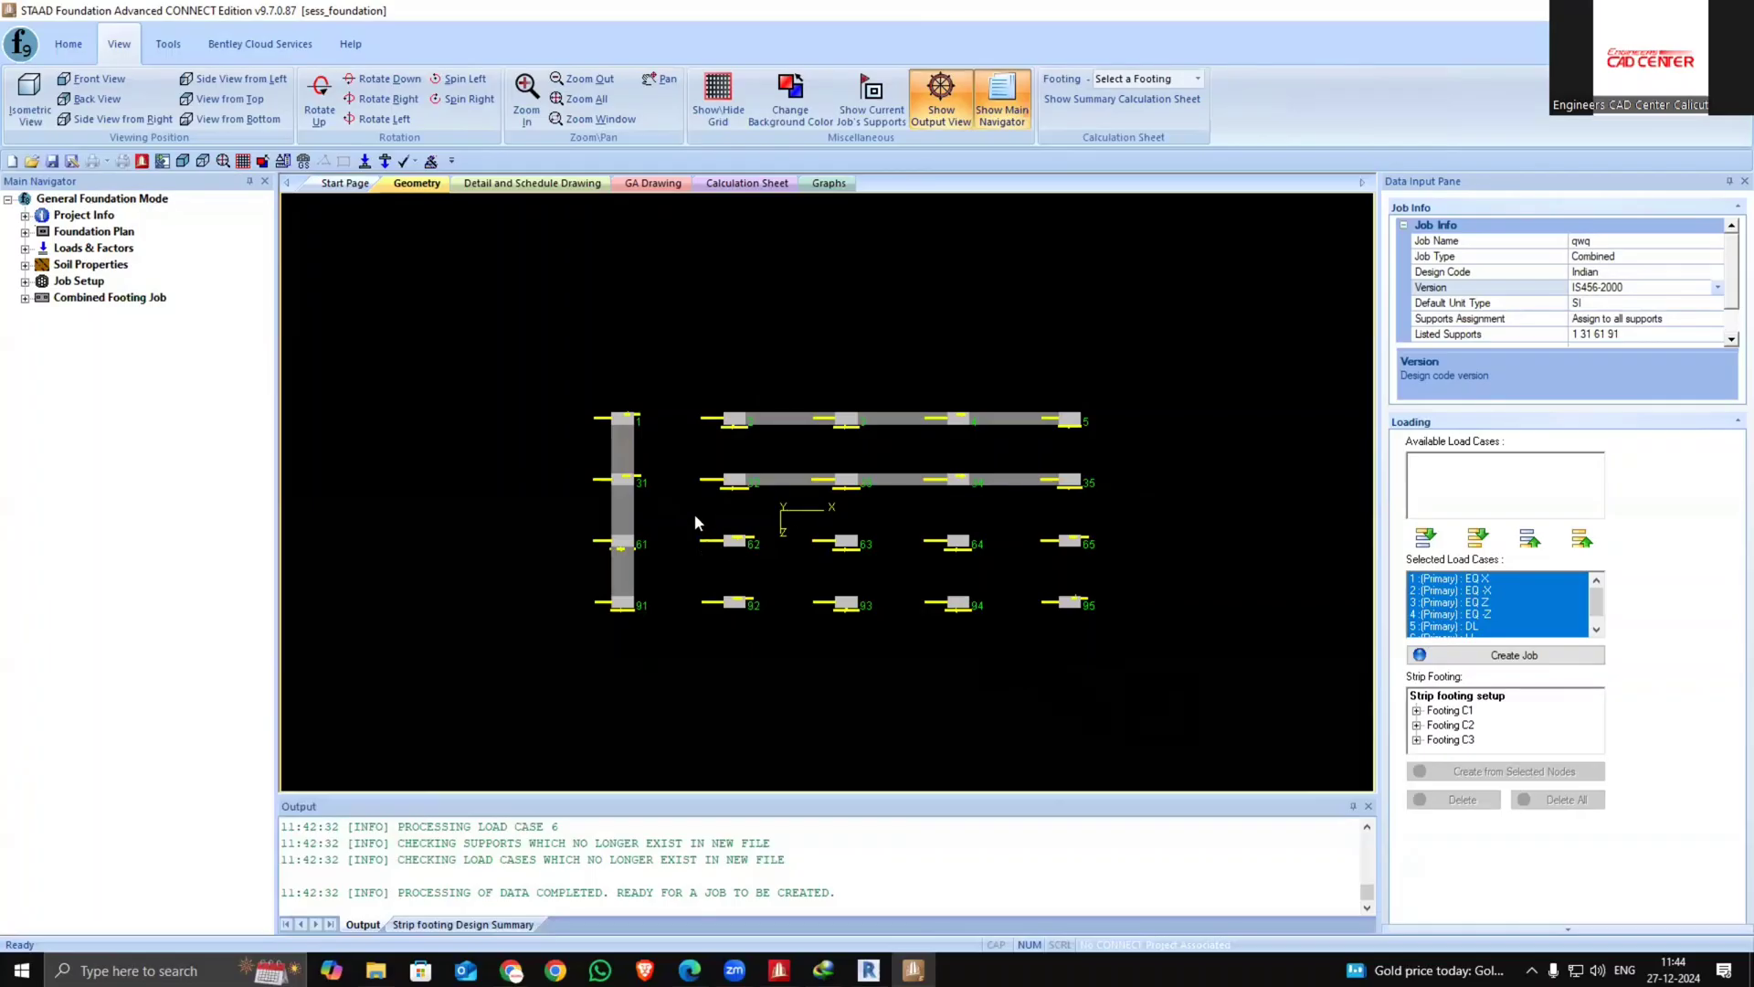
drag(694, 513, 921, 659)
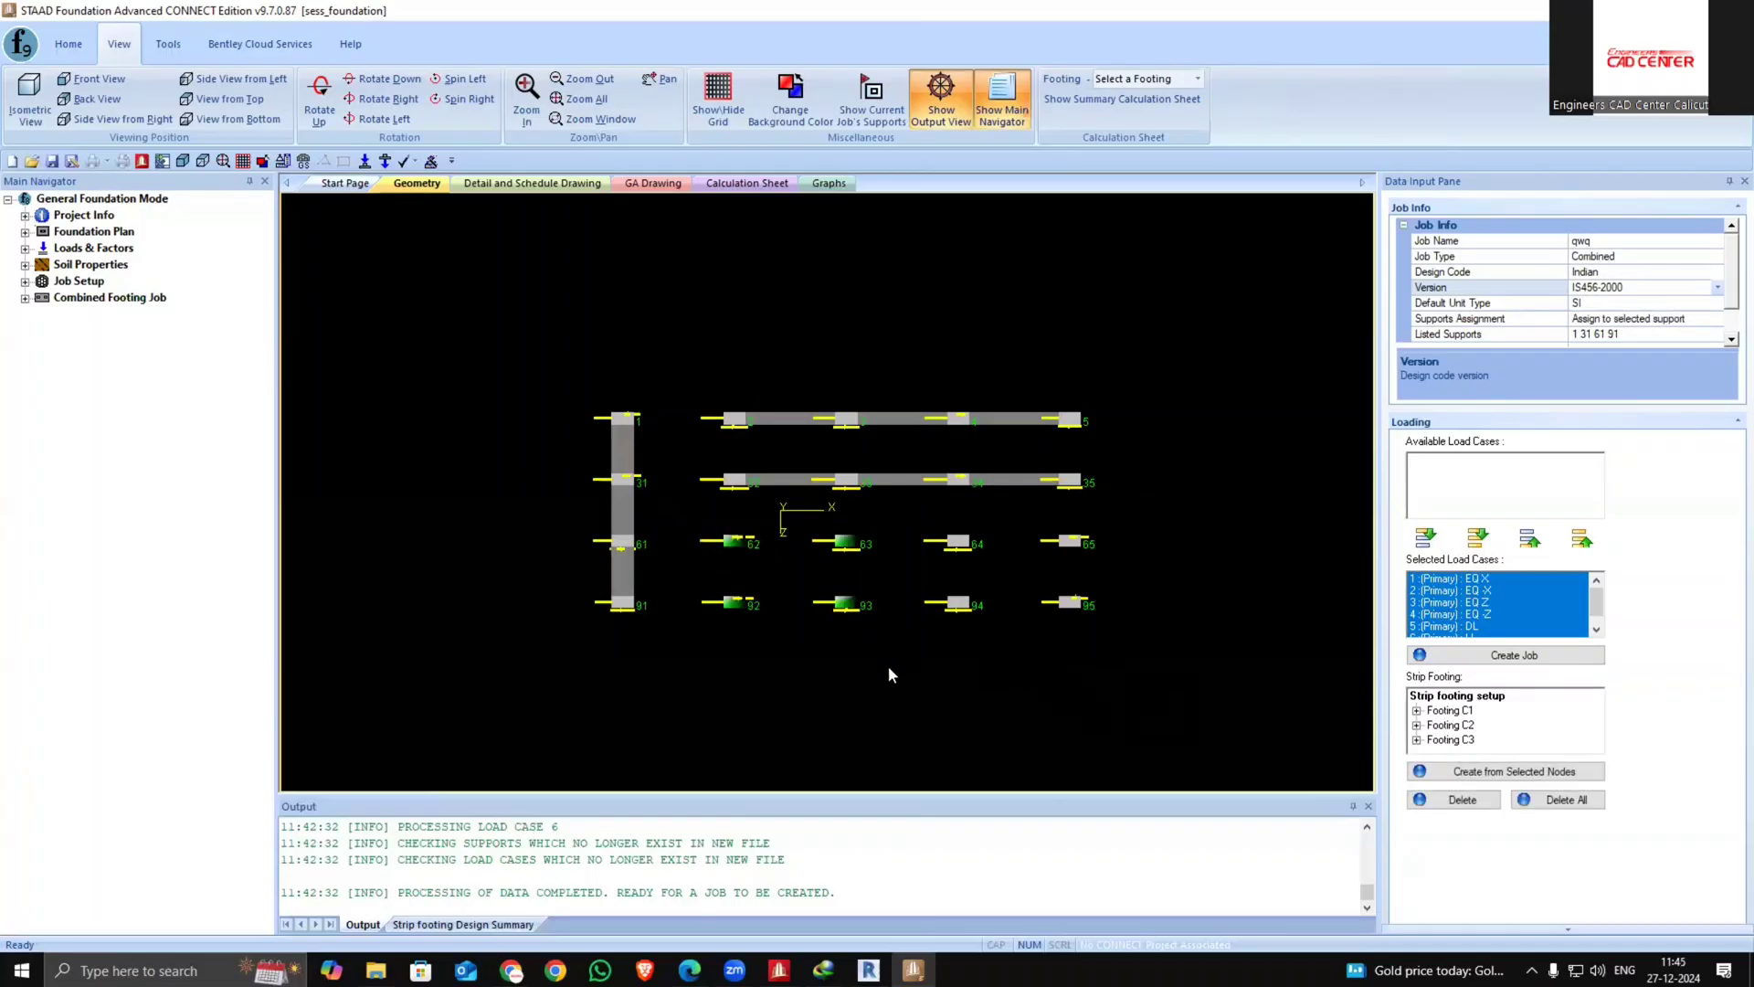
click(1503, 772)
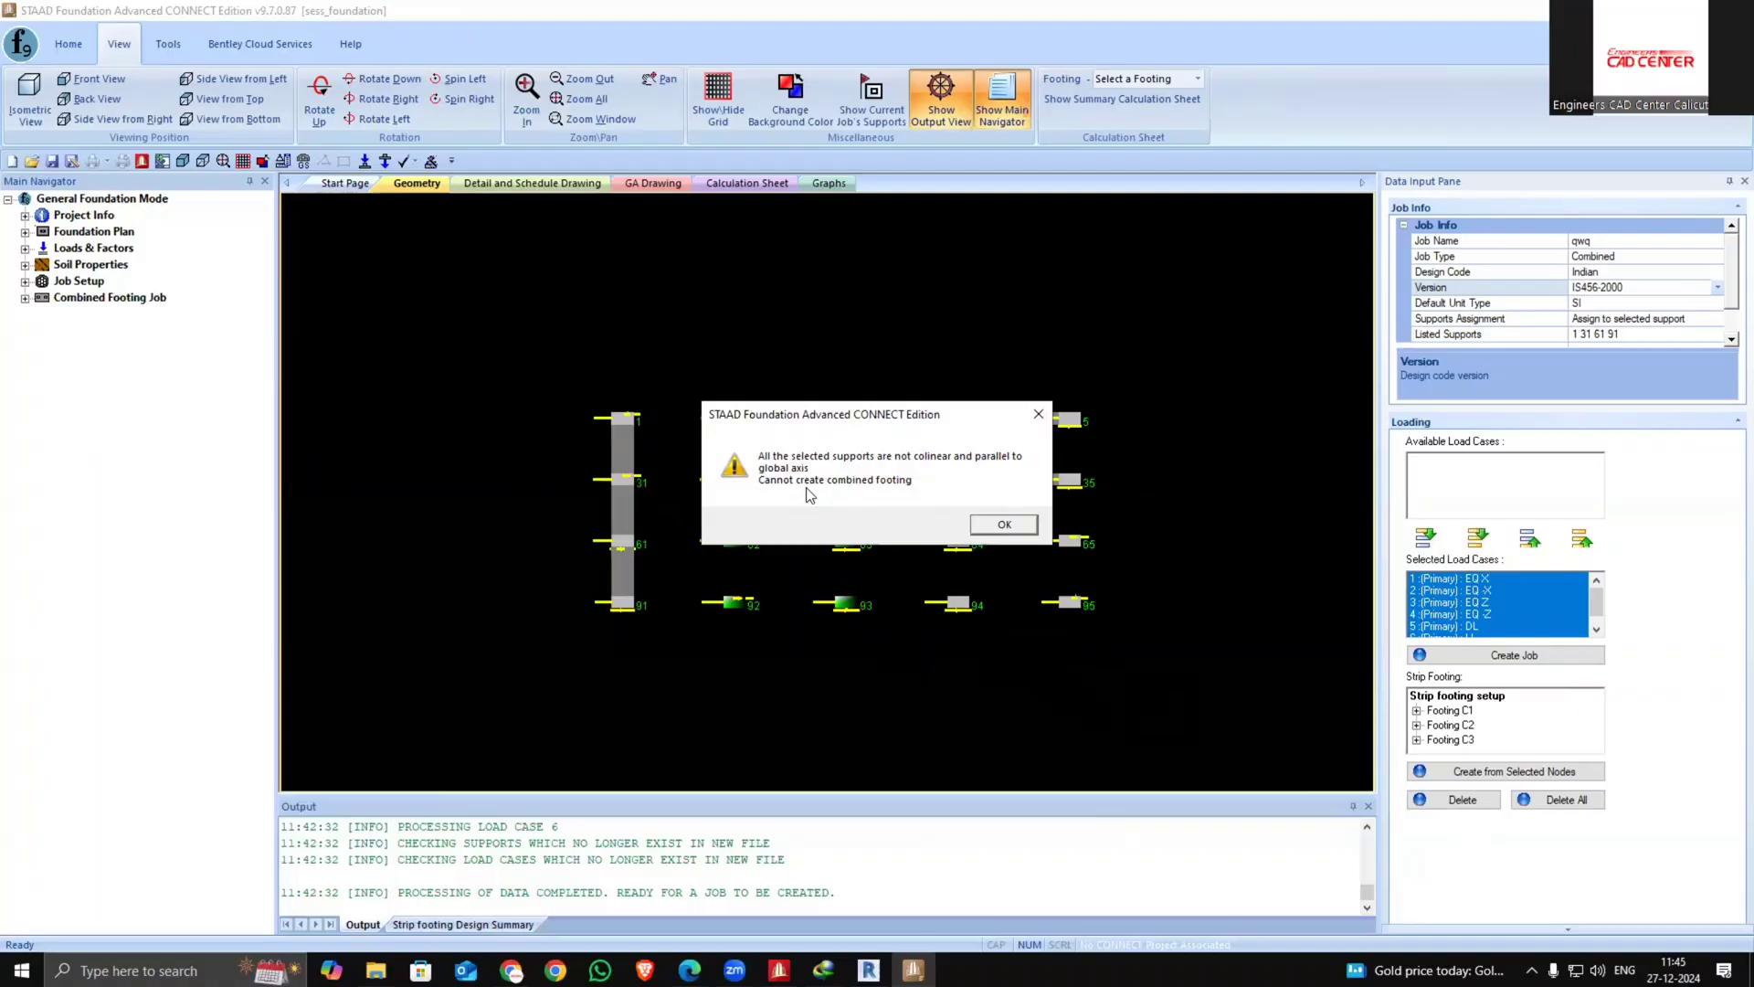
click(1038, 413)
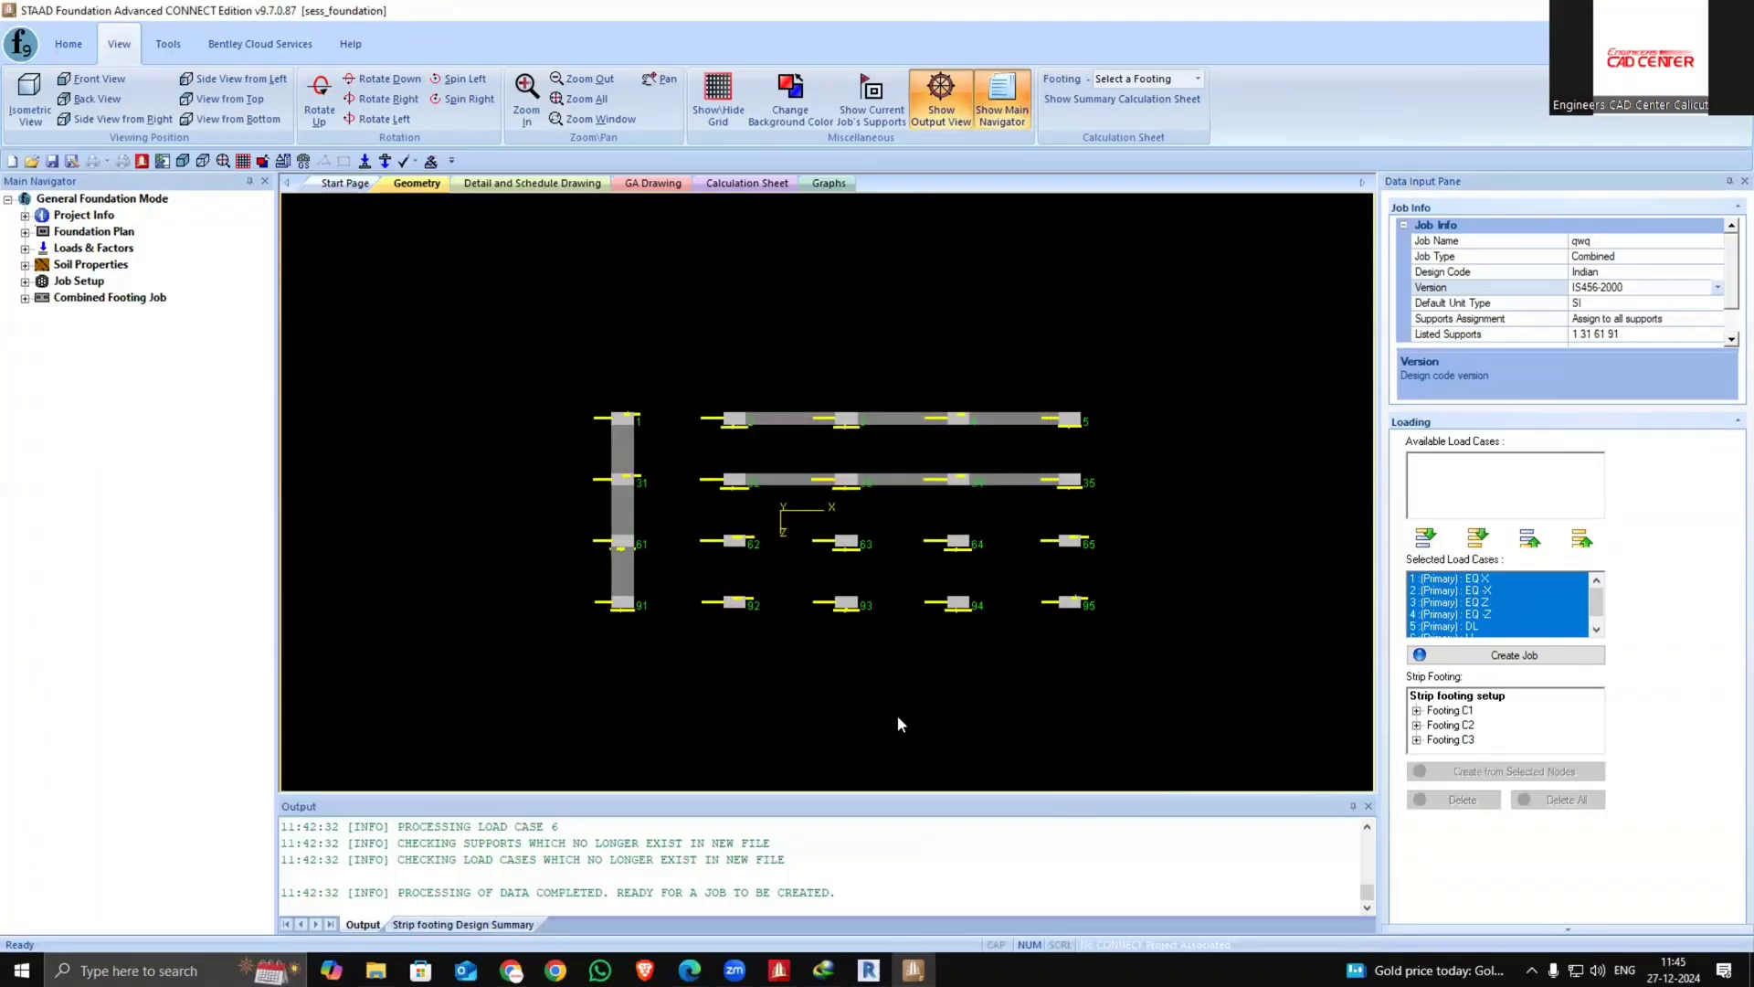
drag(689, 507, 877, 630)
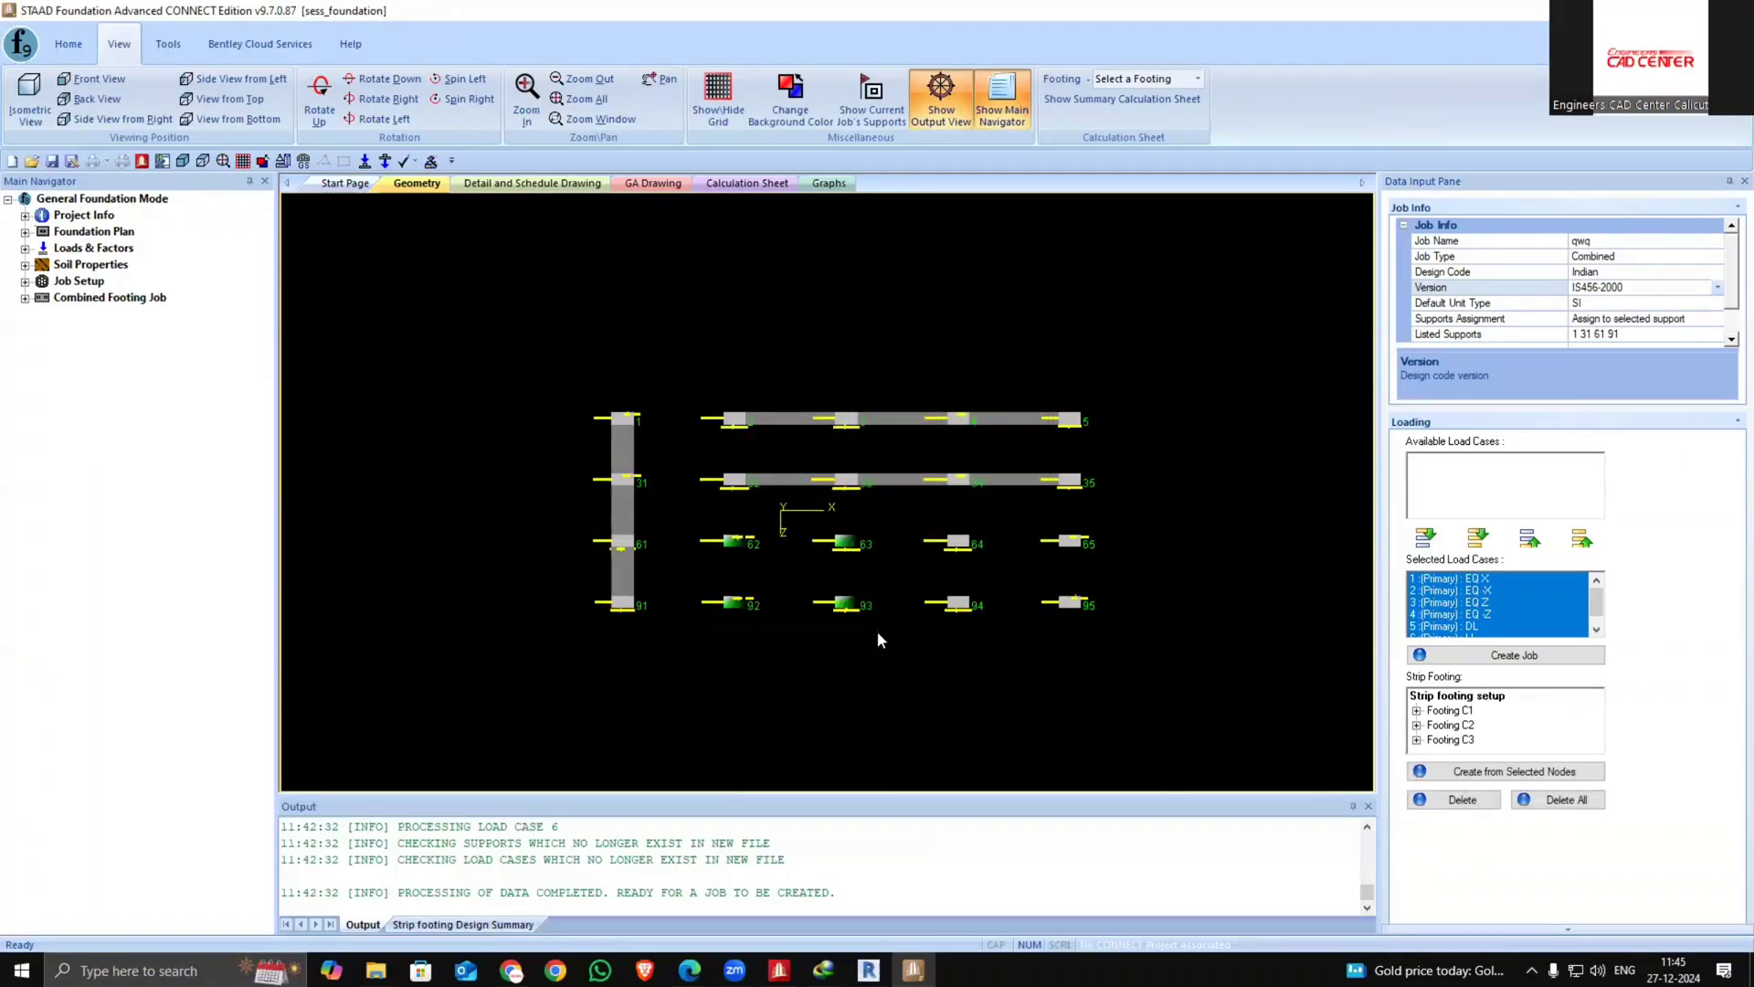
click(1476, 773)
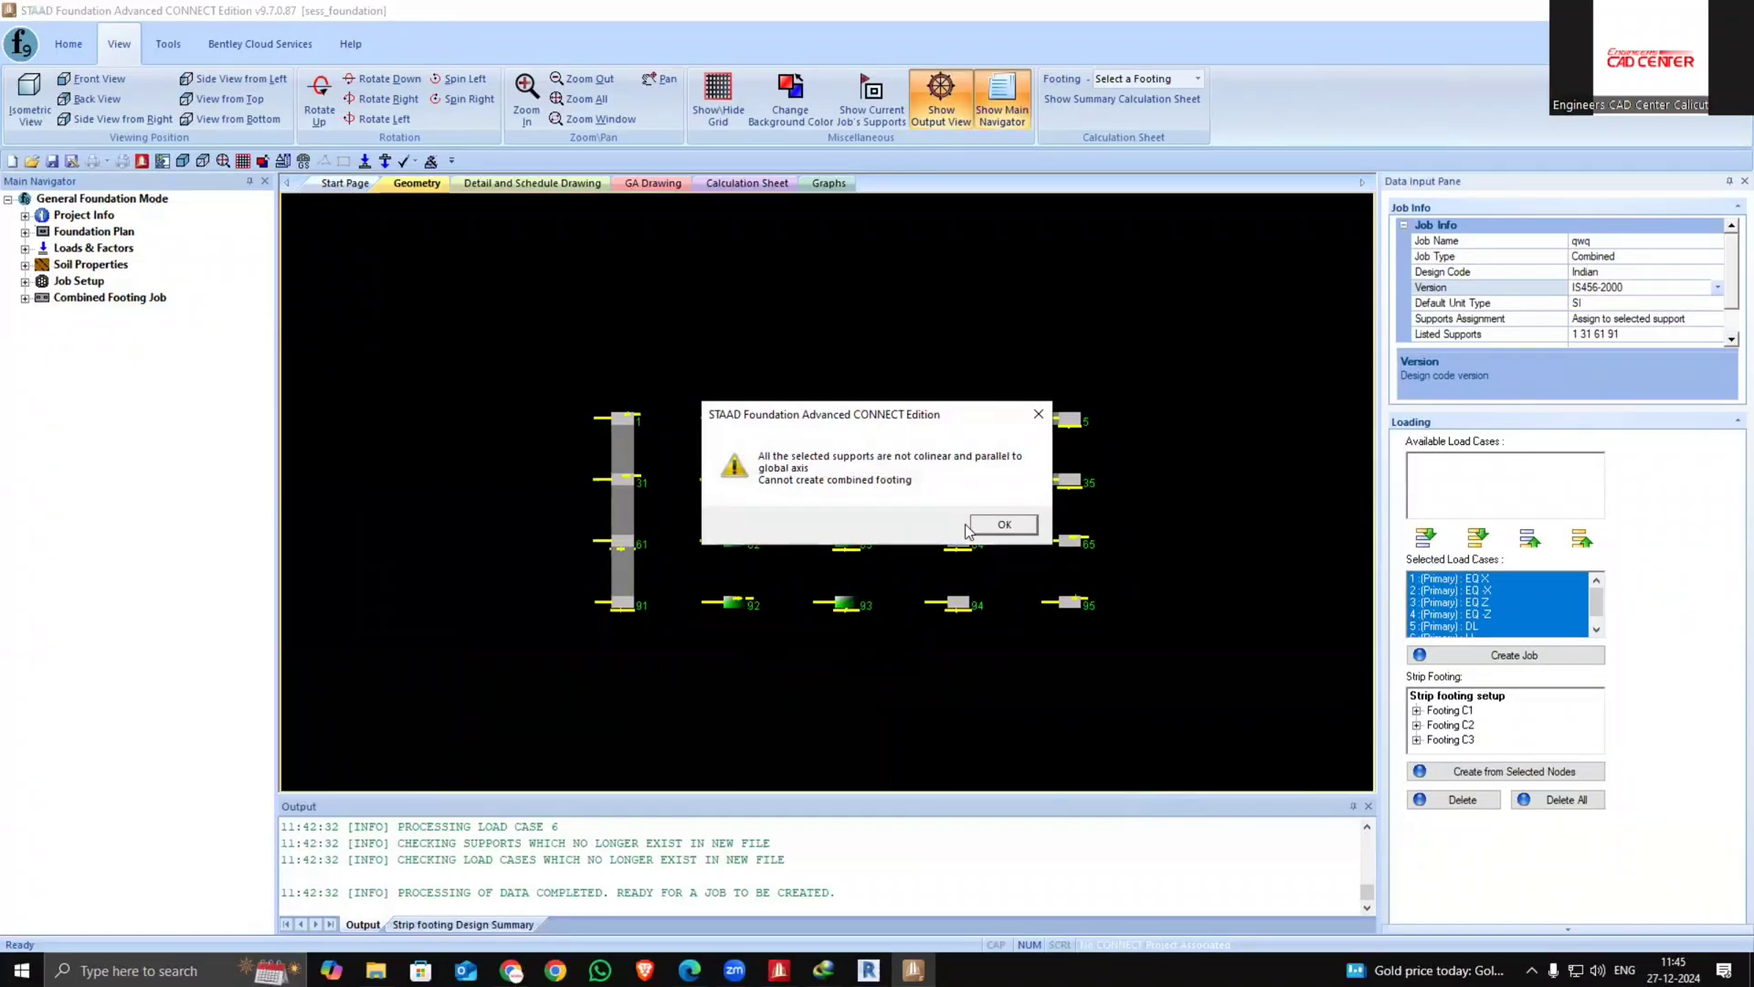
click(998, 526)
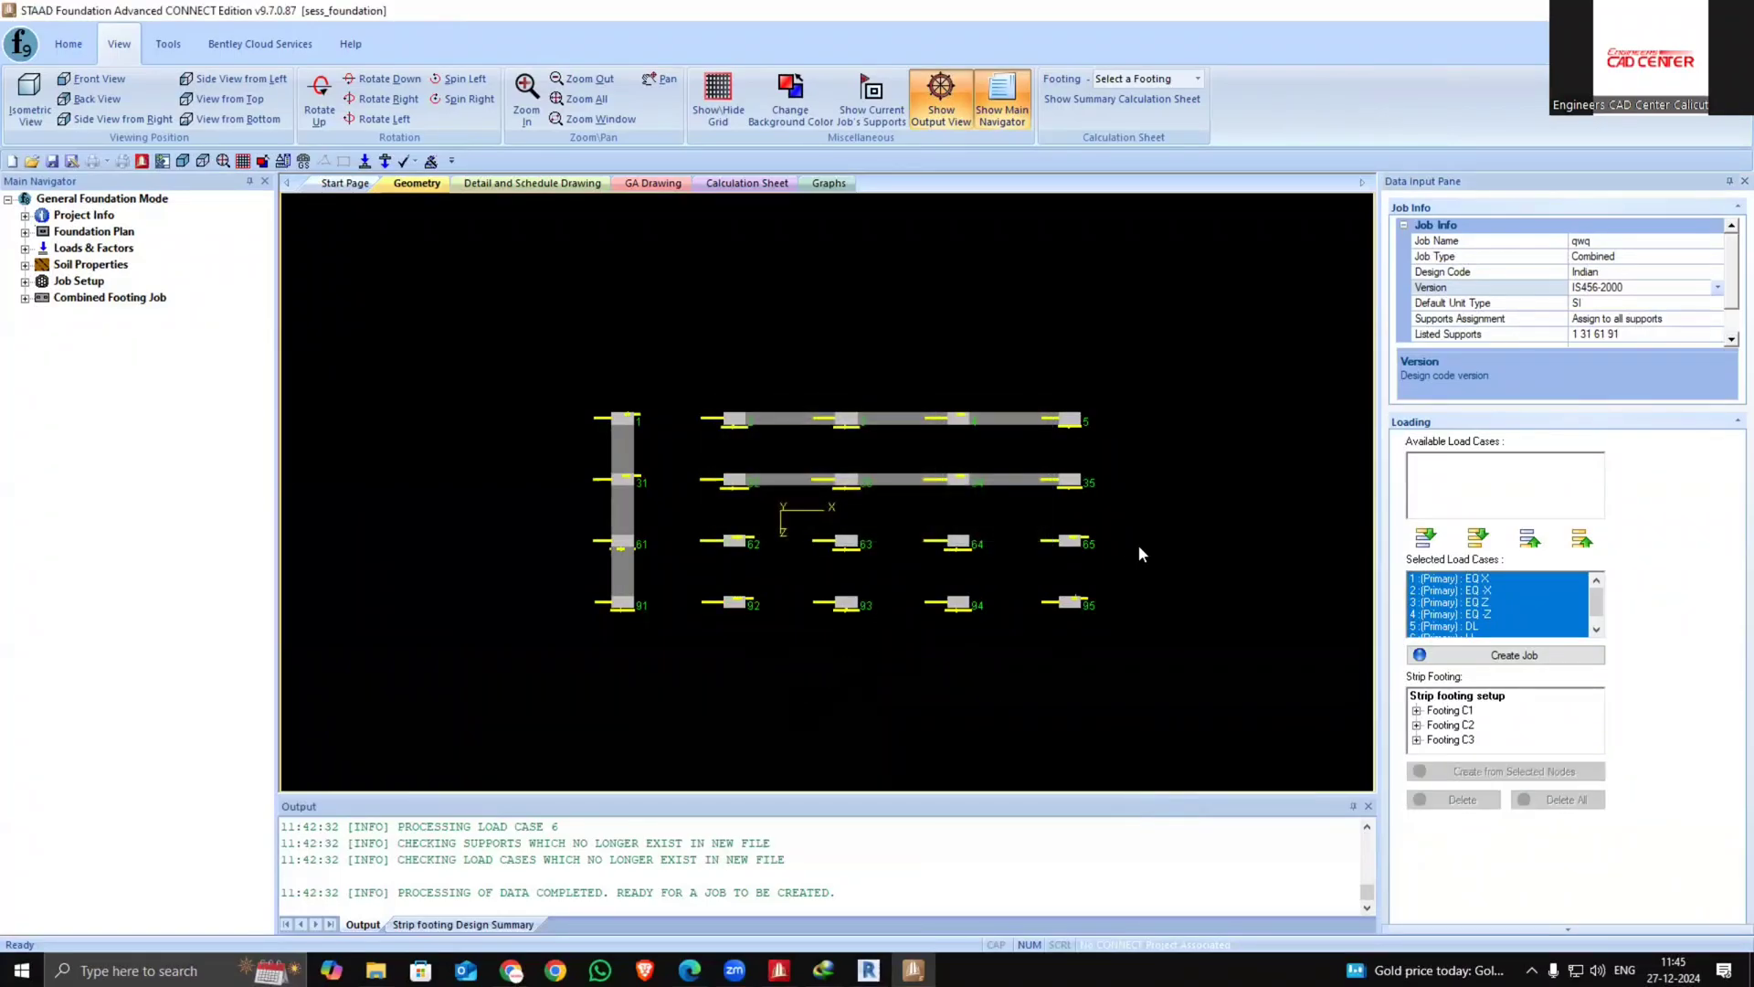
Create a strip footing from supports 65 and 95
drag(1070, 580, 1033, 642)
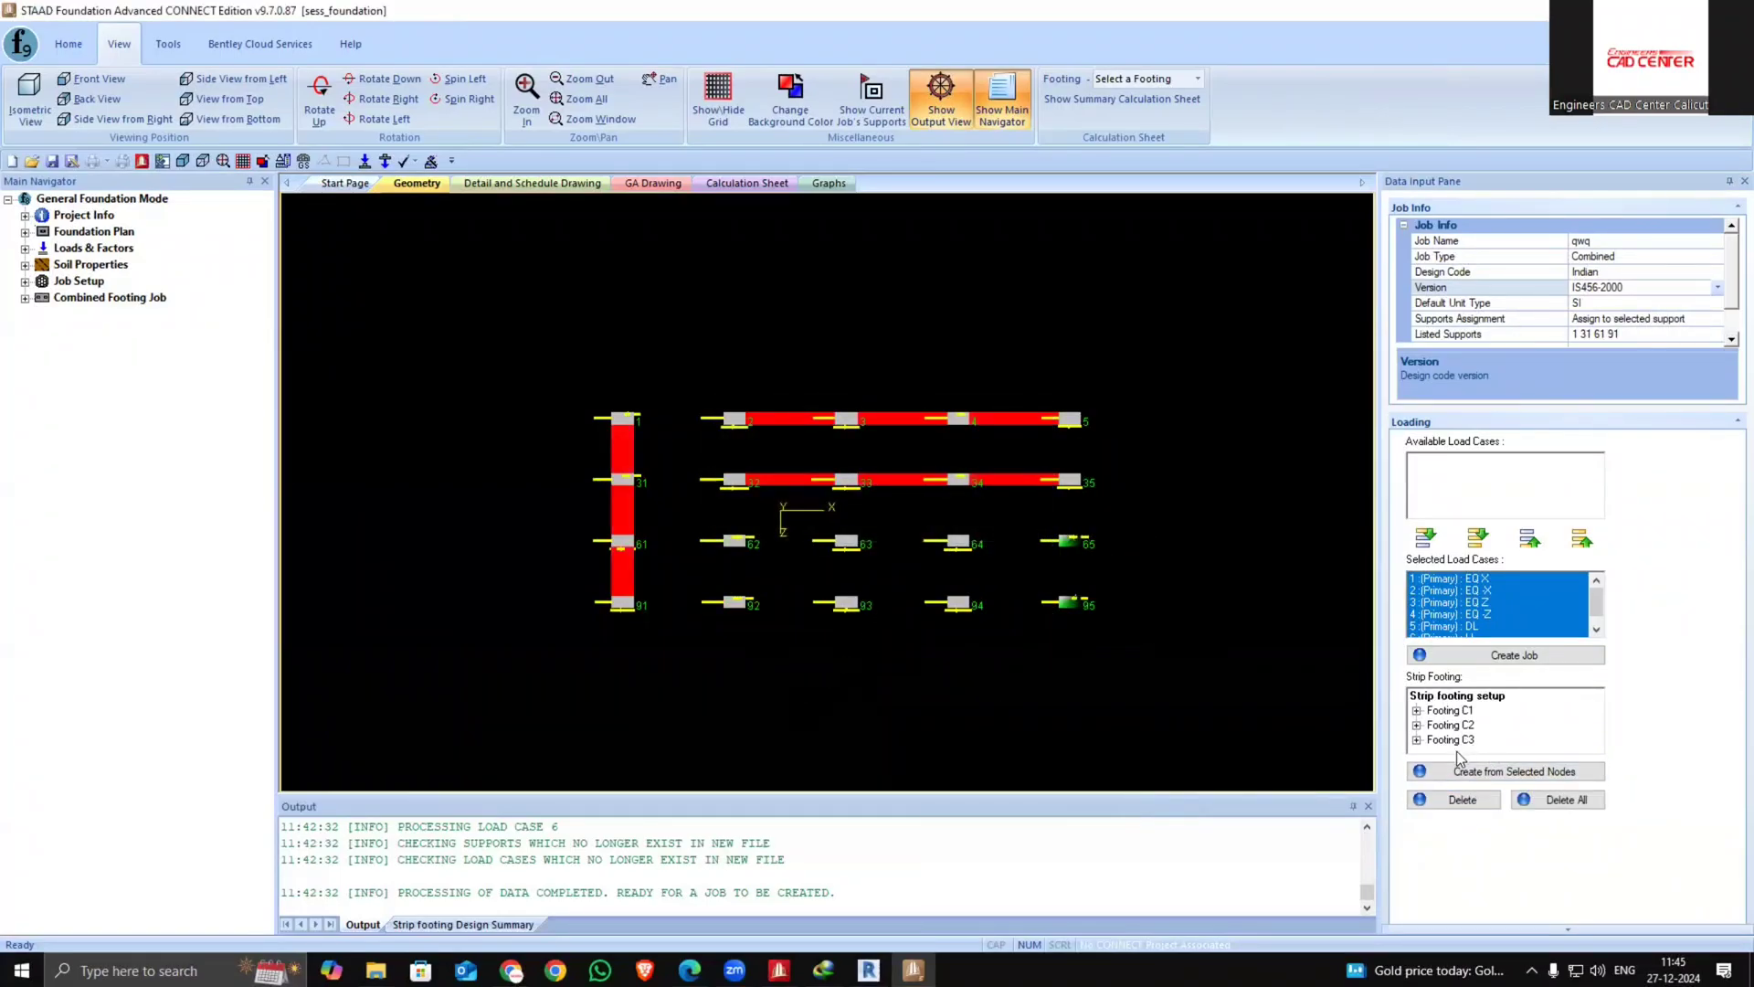
click(1462, 770)
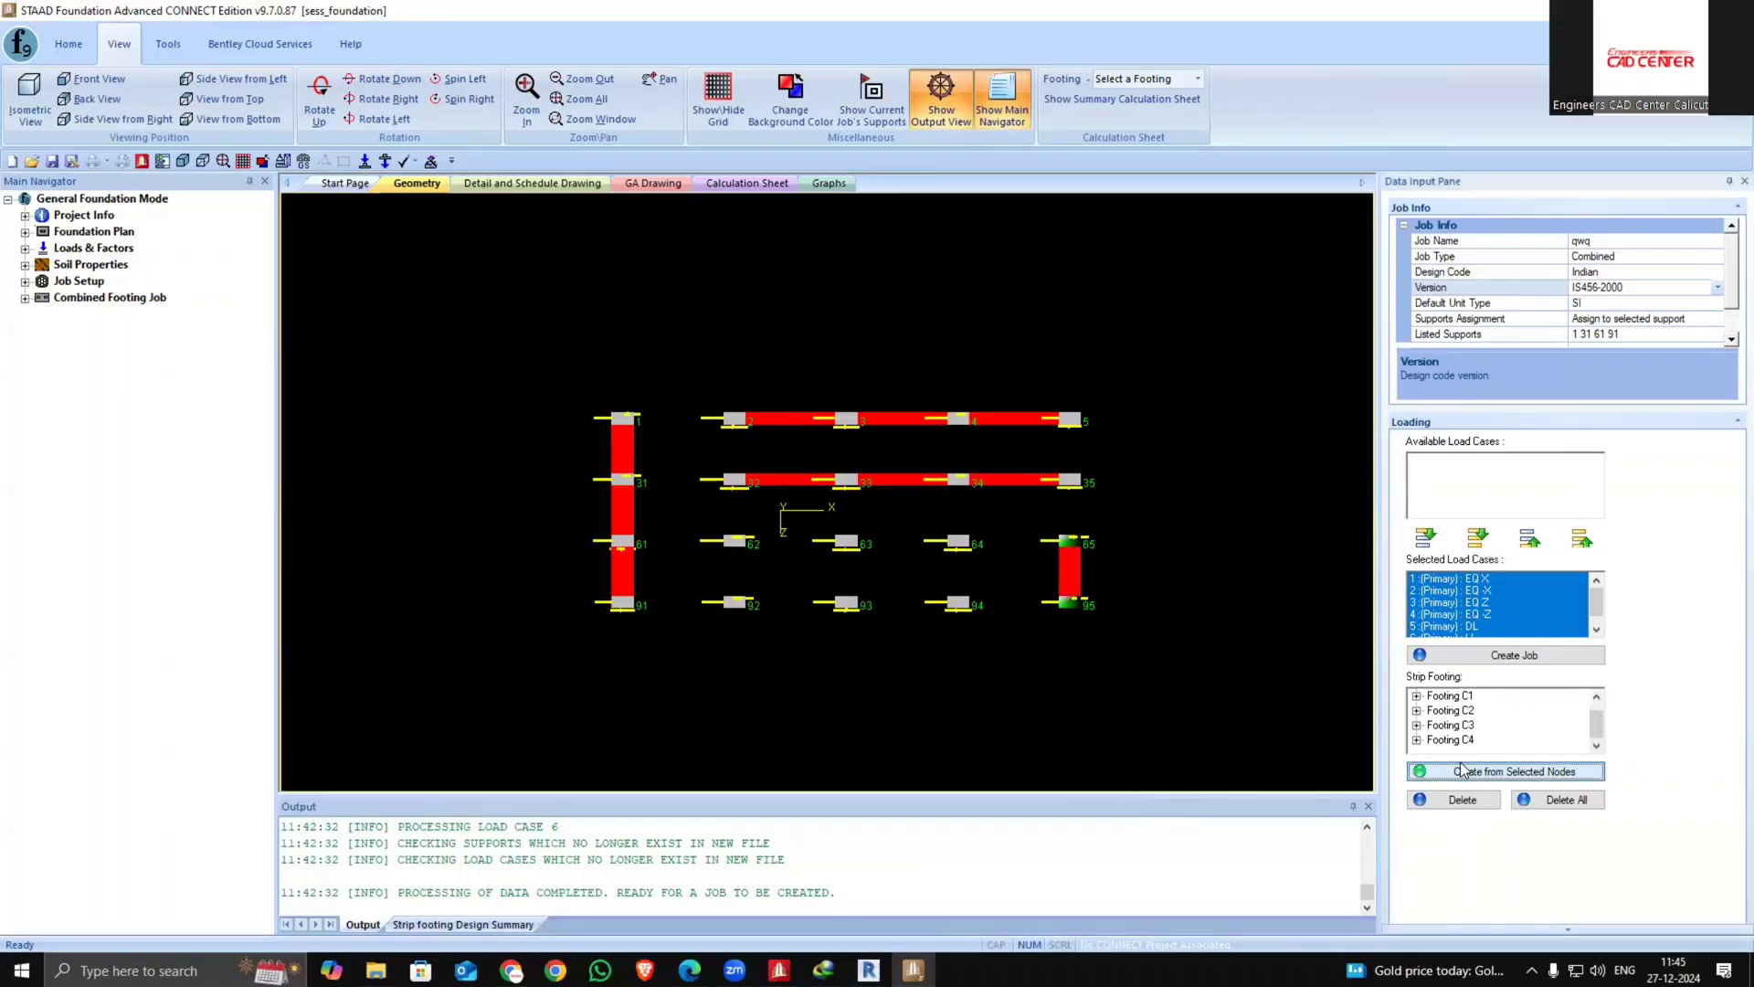
Create a strip footing from supports 64 and 94
click(1076, 674)
drag(940, 574, 1065, 676)
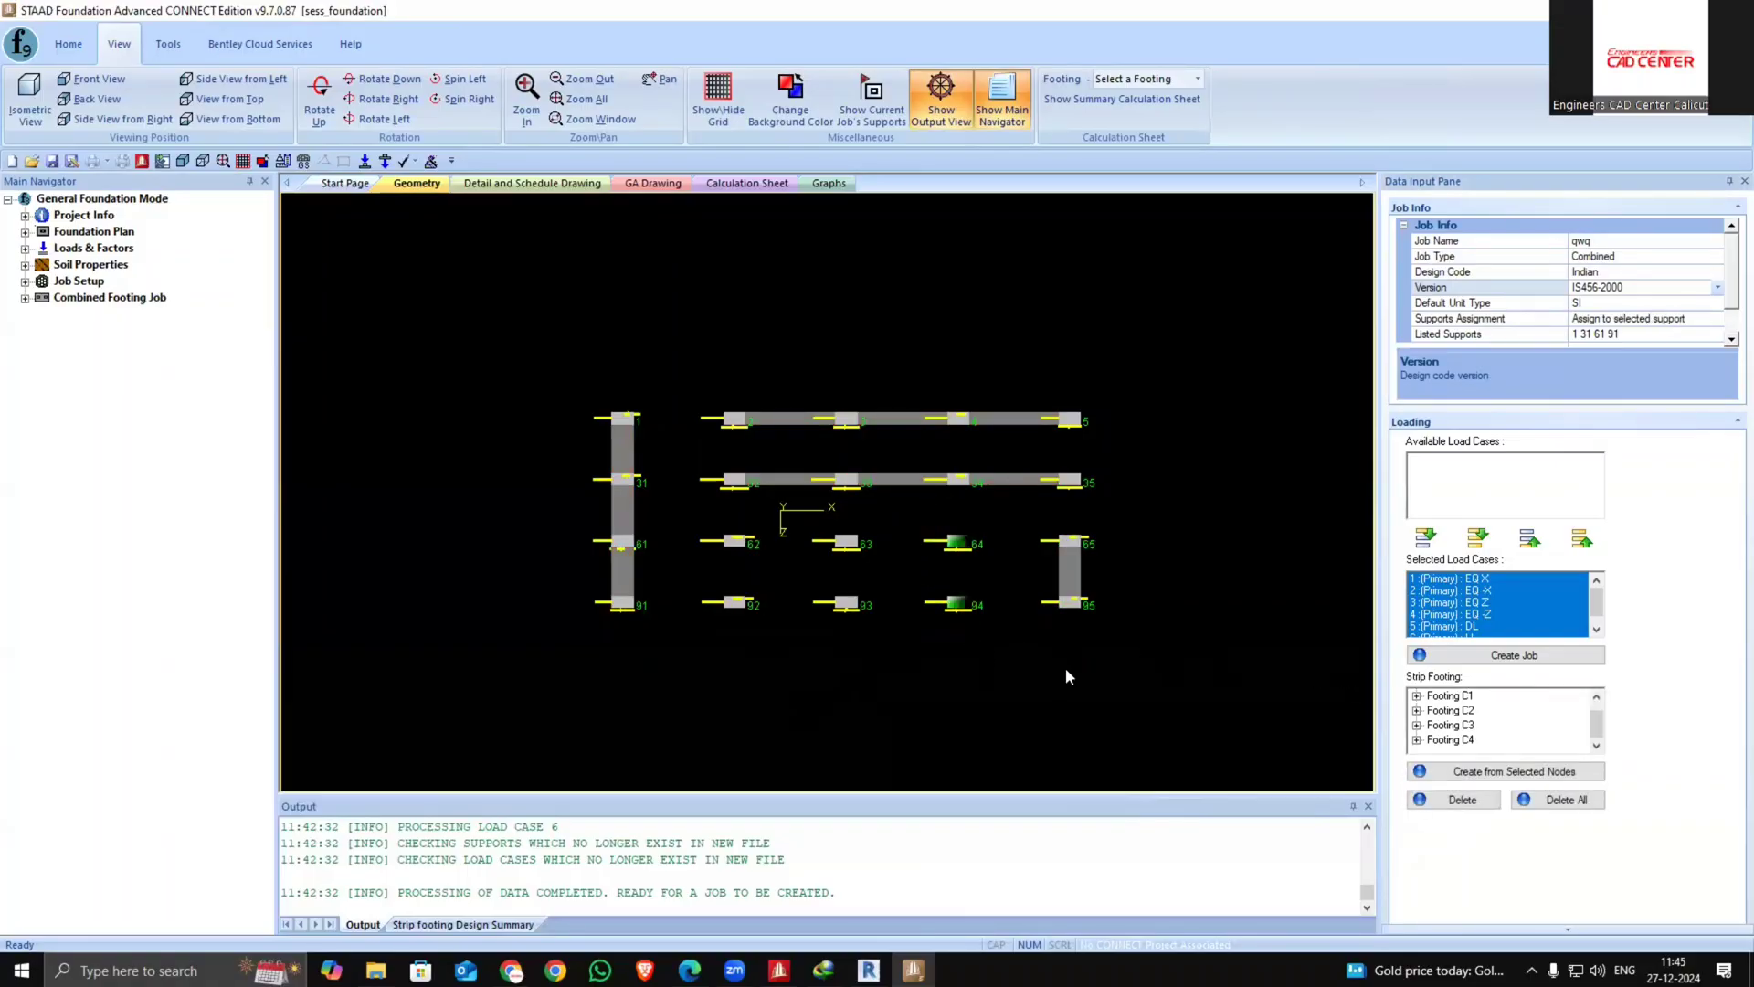
click(1511, 770)
Create a strip footing from supports 92 and 93
click(1025, 704)
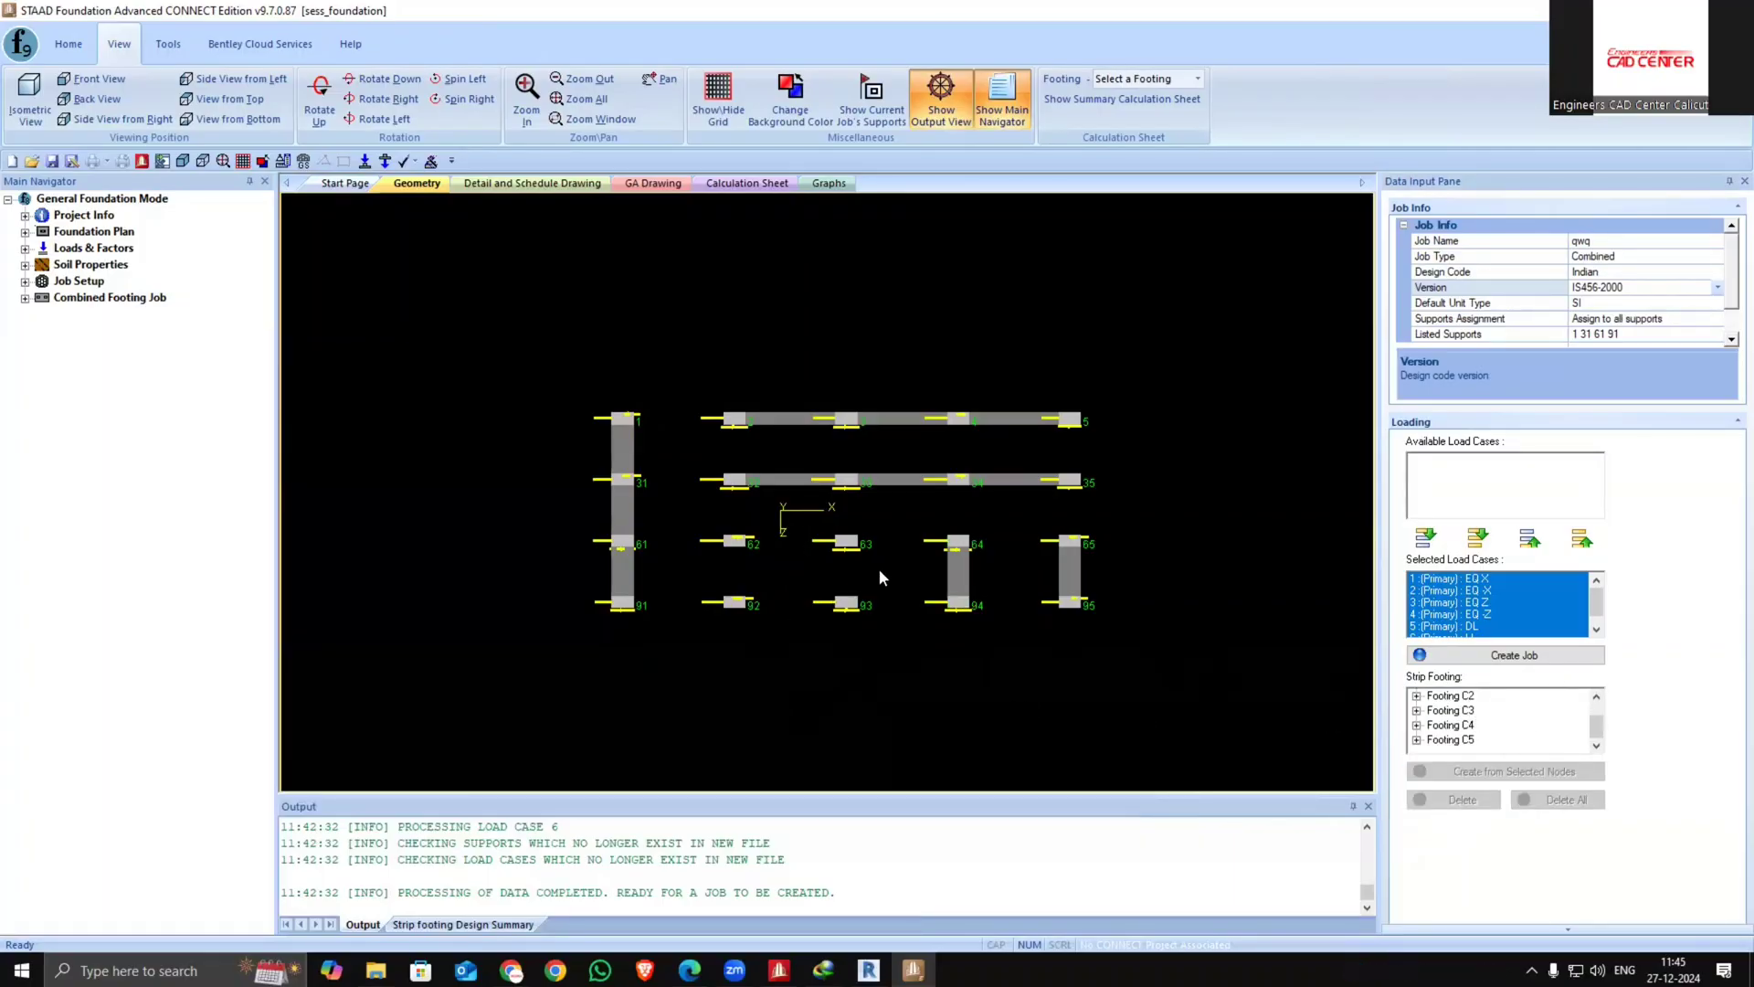
drag(878, 568, 716, 631)
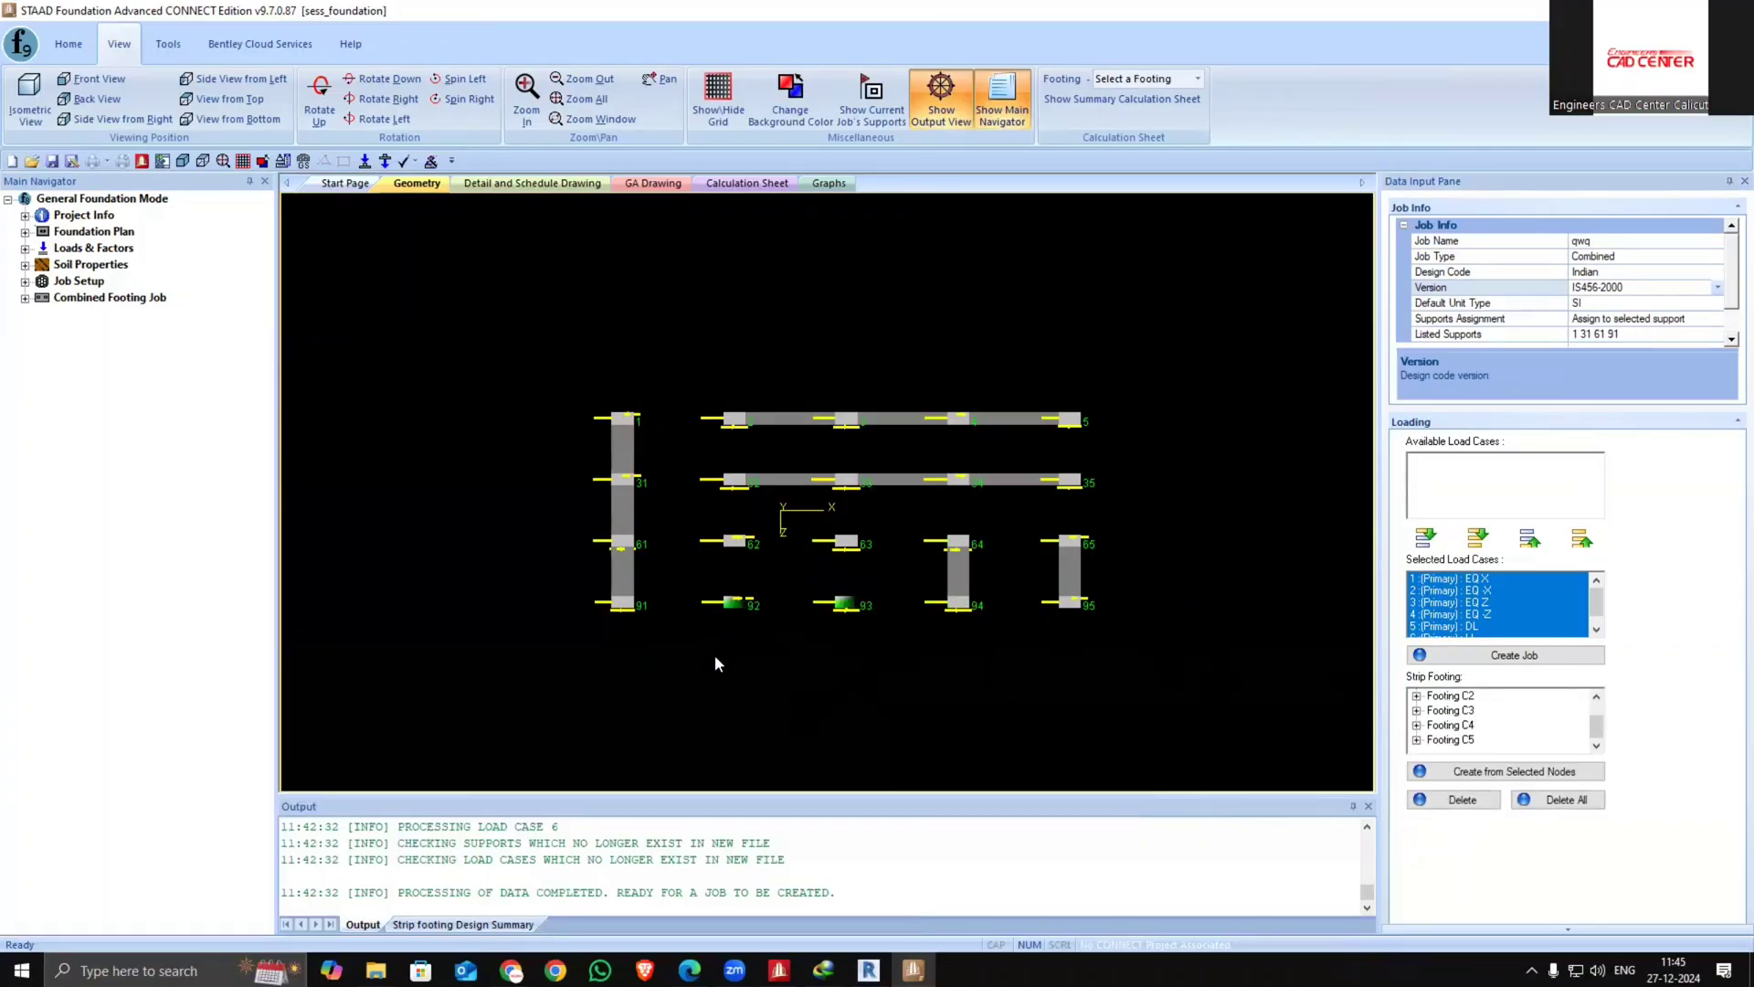
click(1550, 772)
Create a strip footing from supports 62 and 63
drag(876, 515, 690, 552)
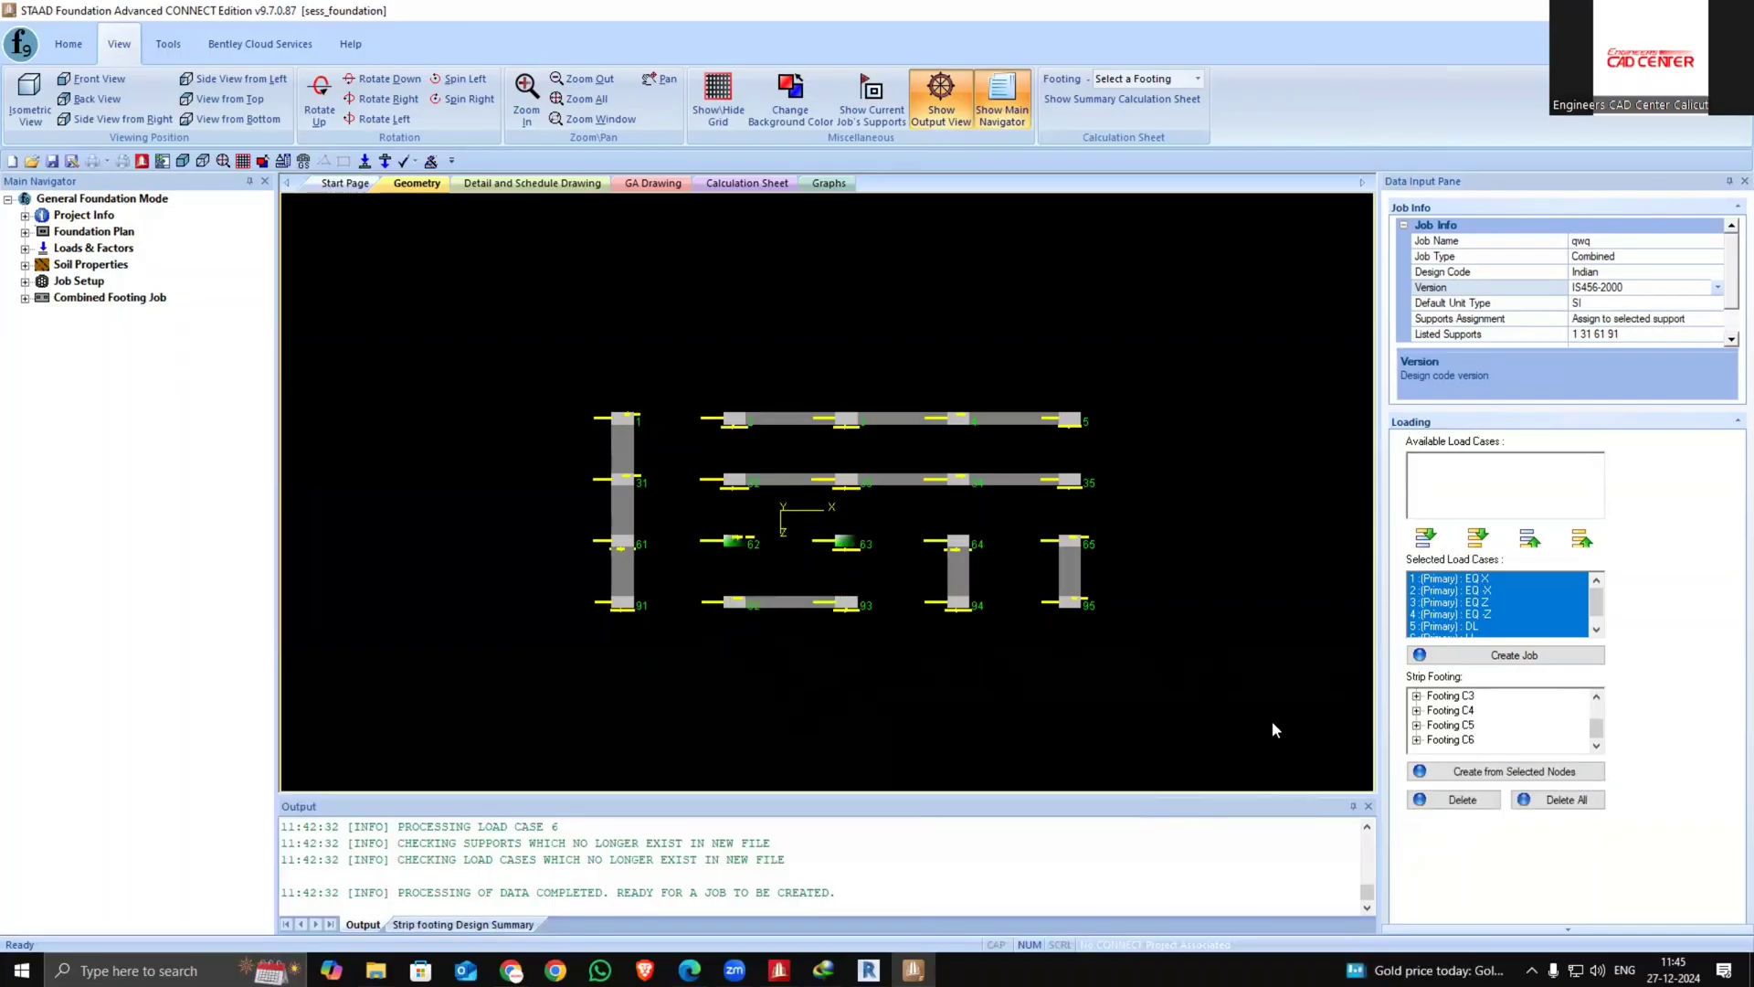
click(1471, 770)
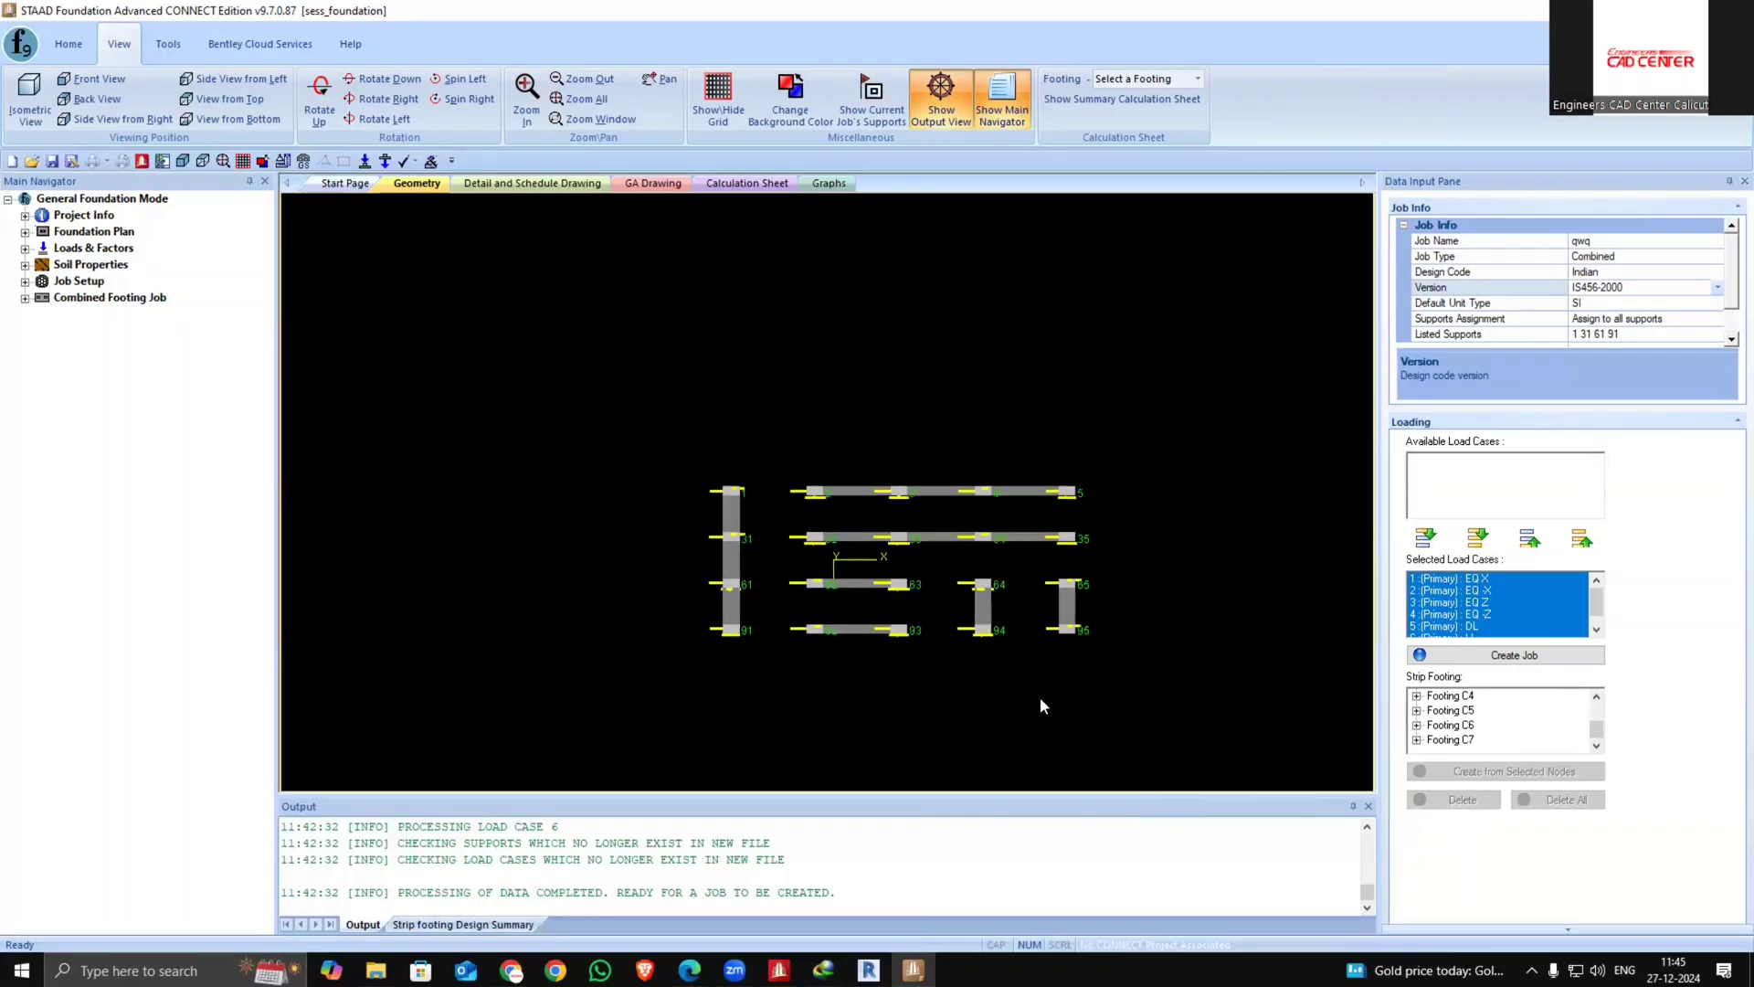
Create the combined footing job with the job name 11111
middle_drag(1040, 700, 1050, 618)
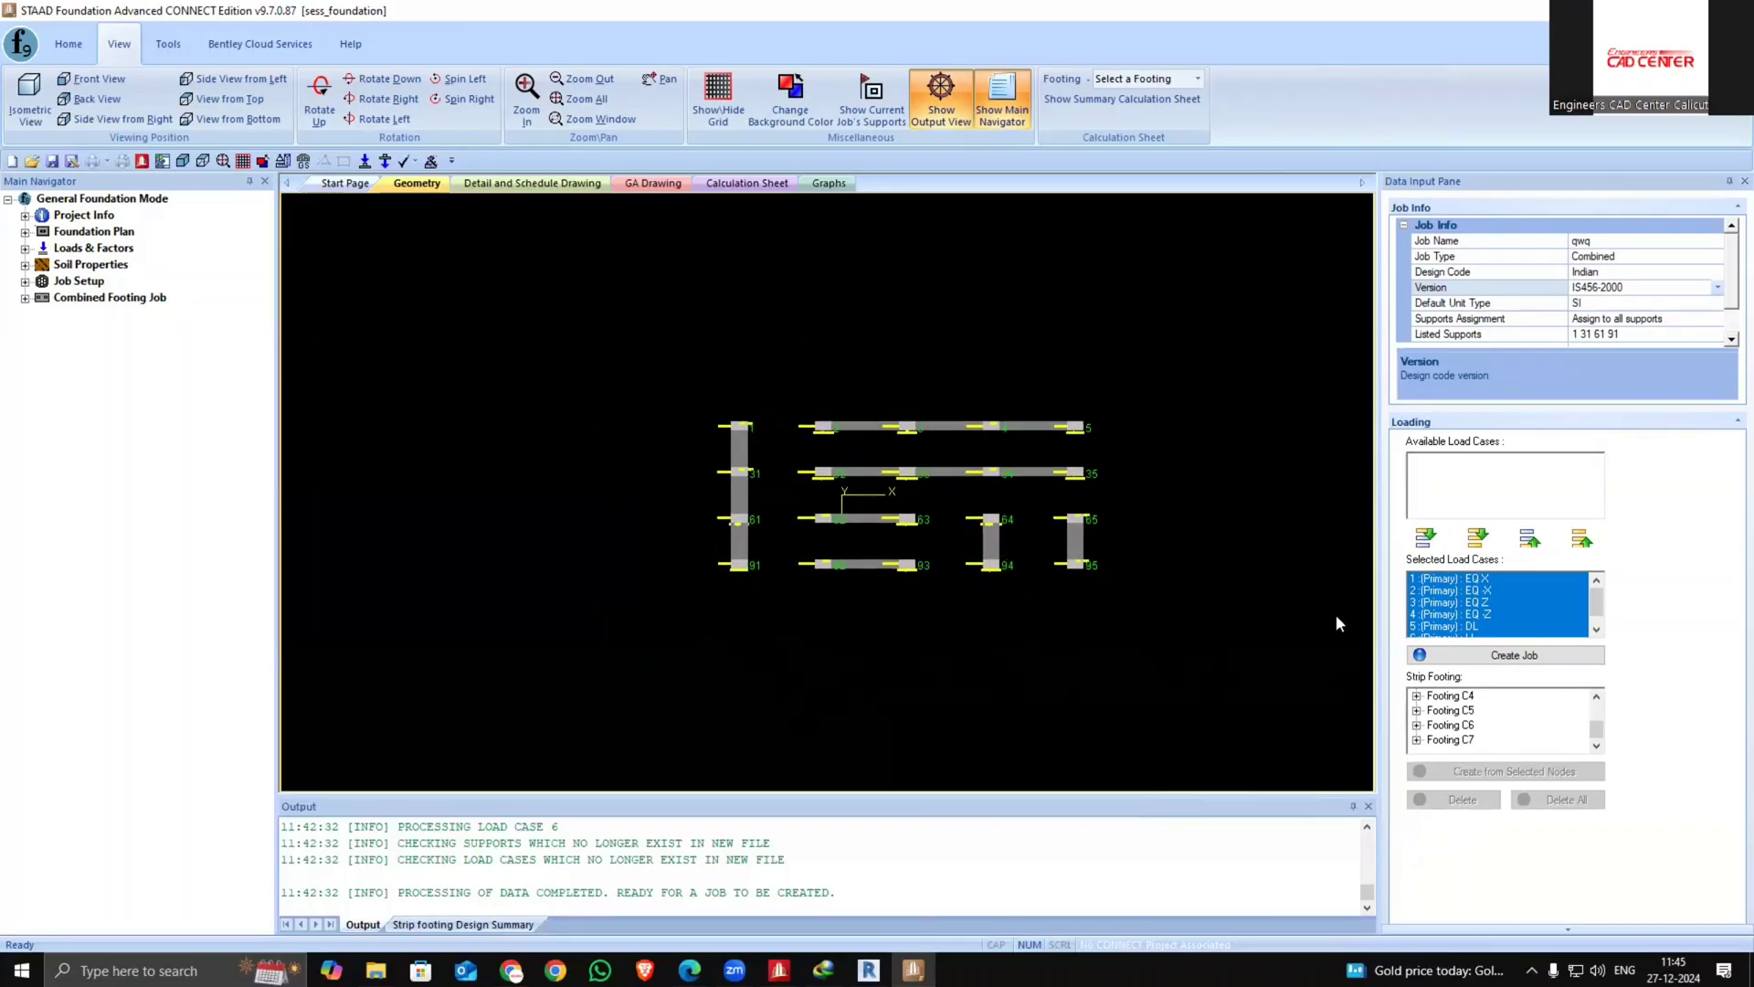
click(1513, 654)
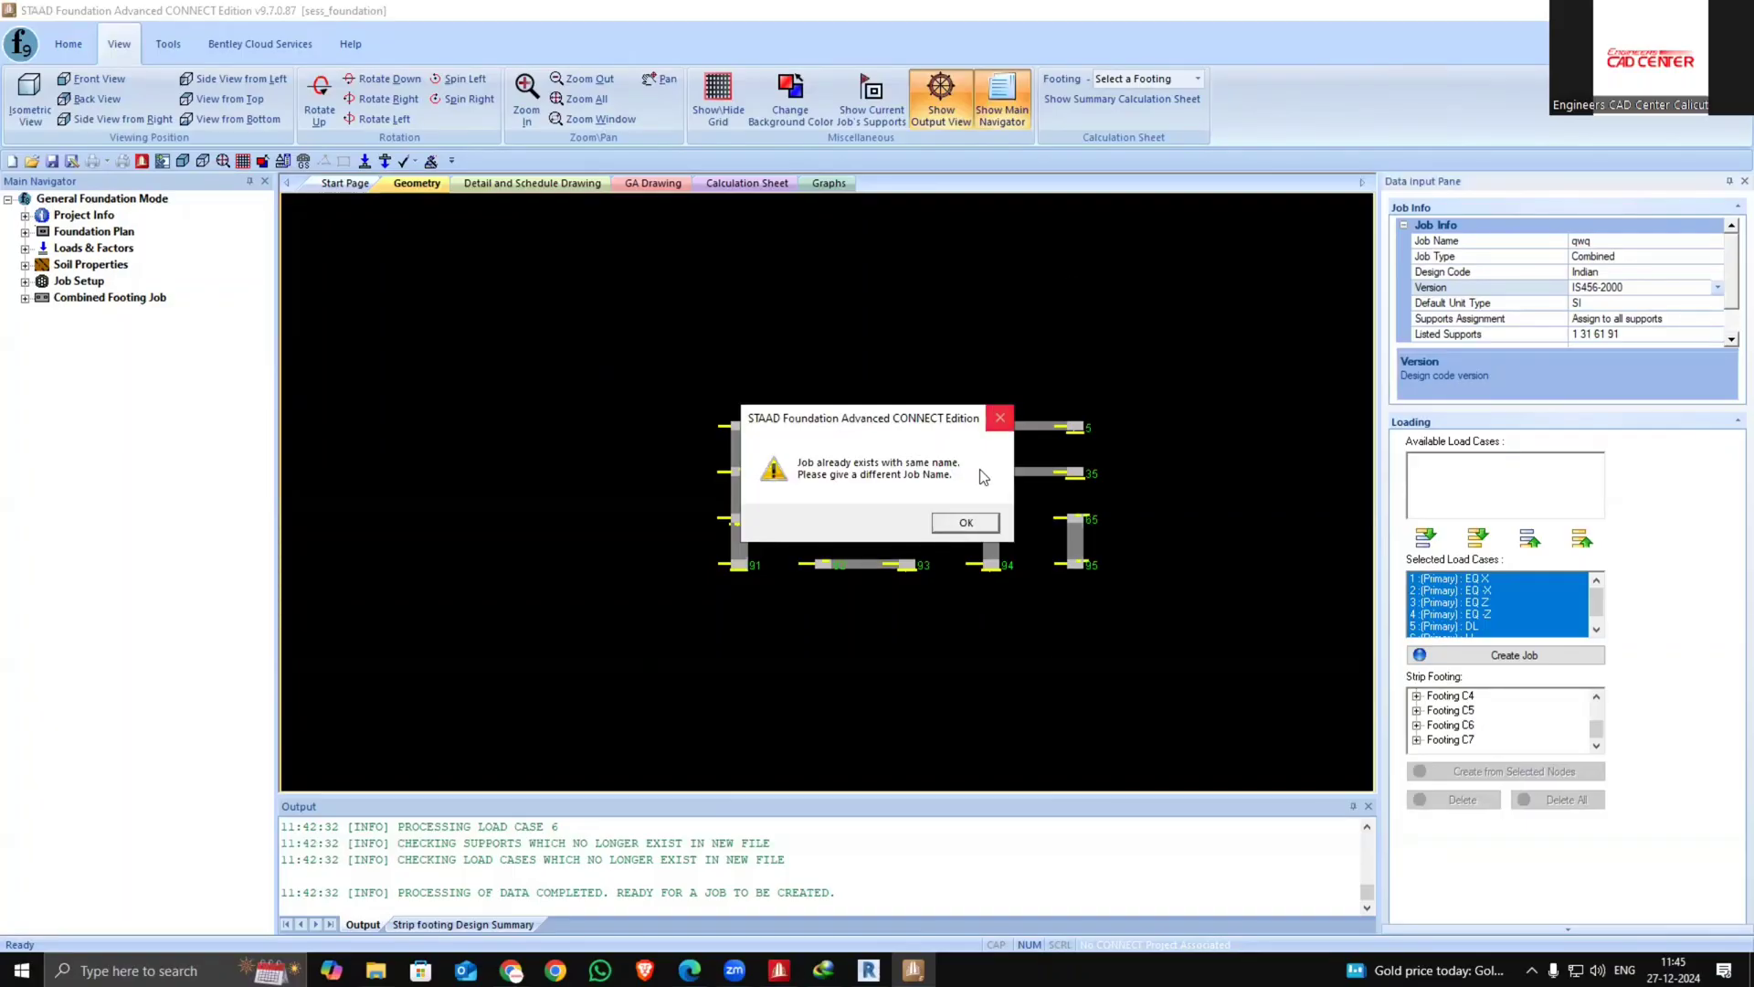
click(976, 522)
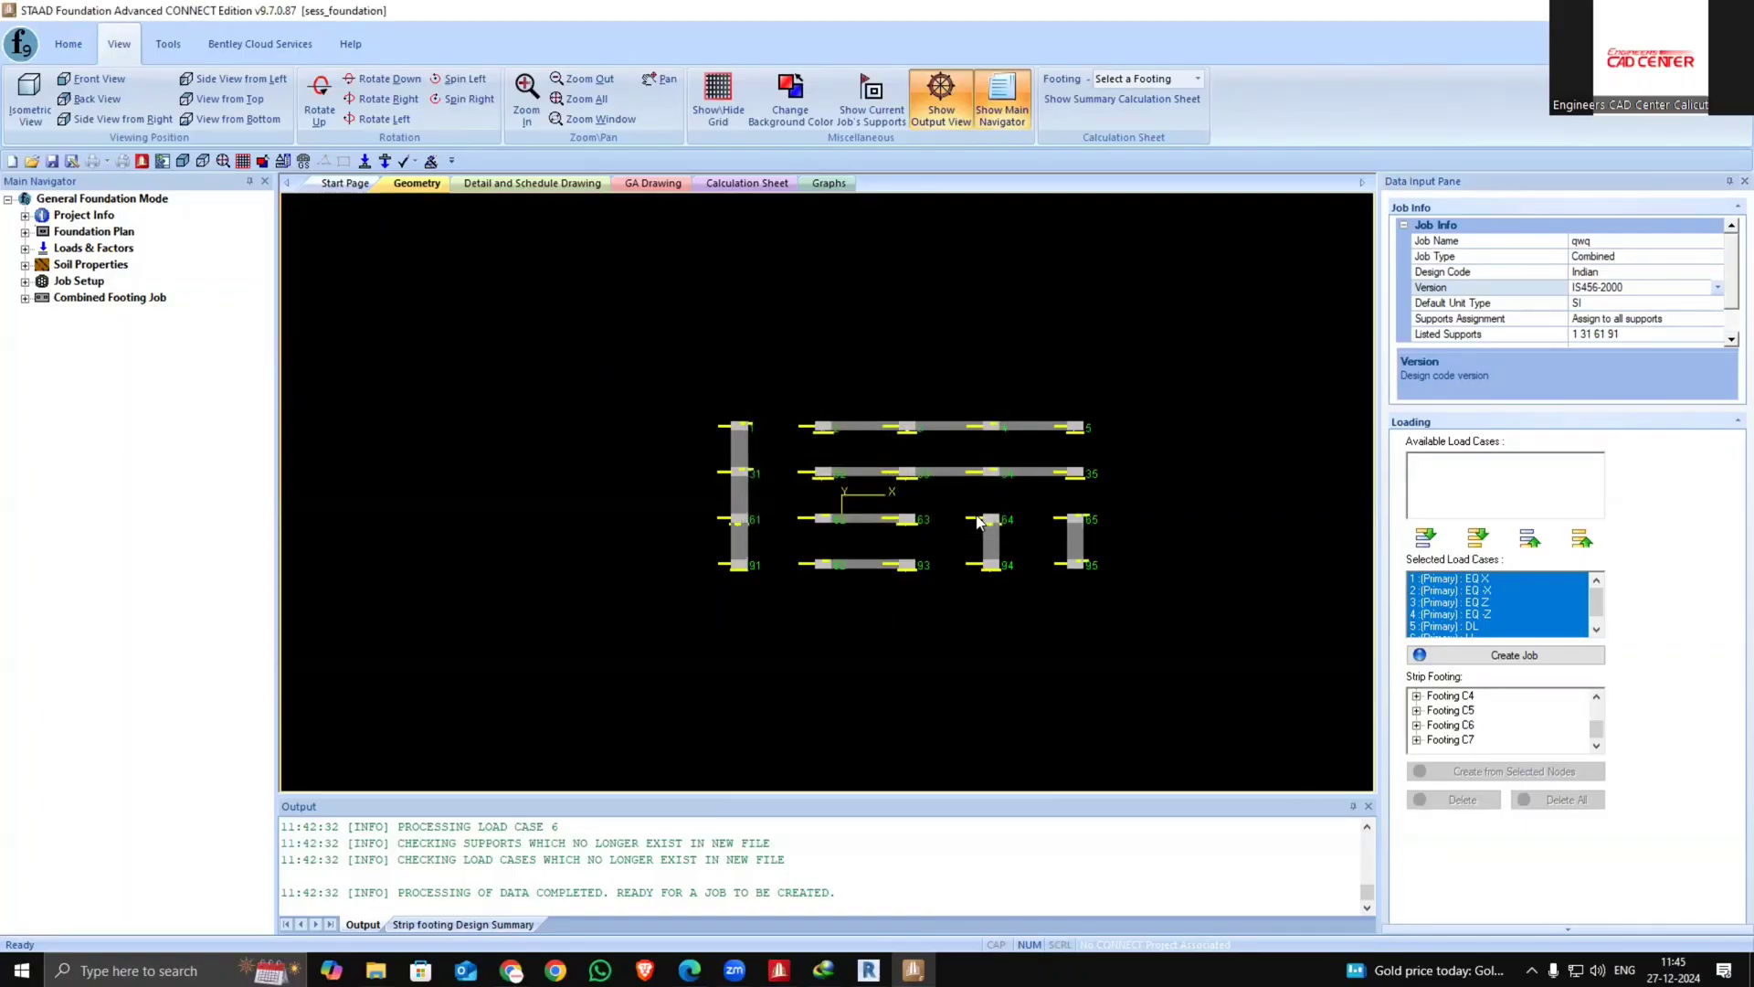
click(1604, 242)
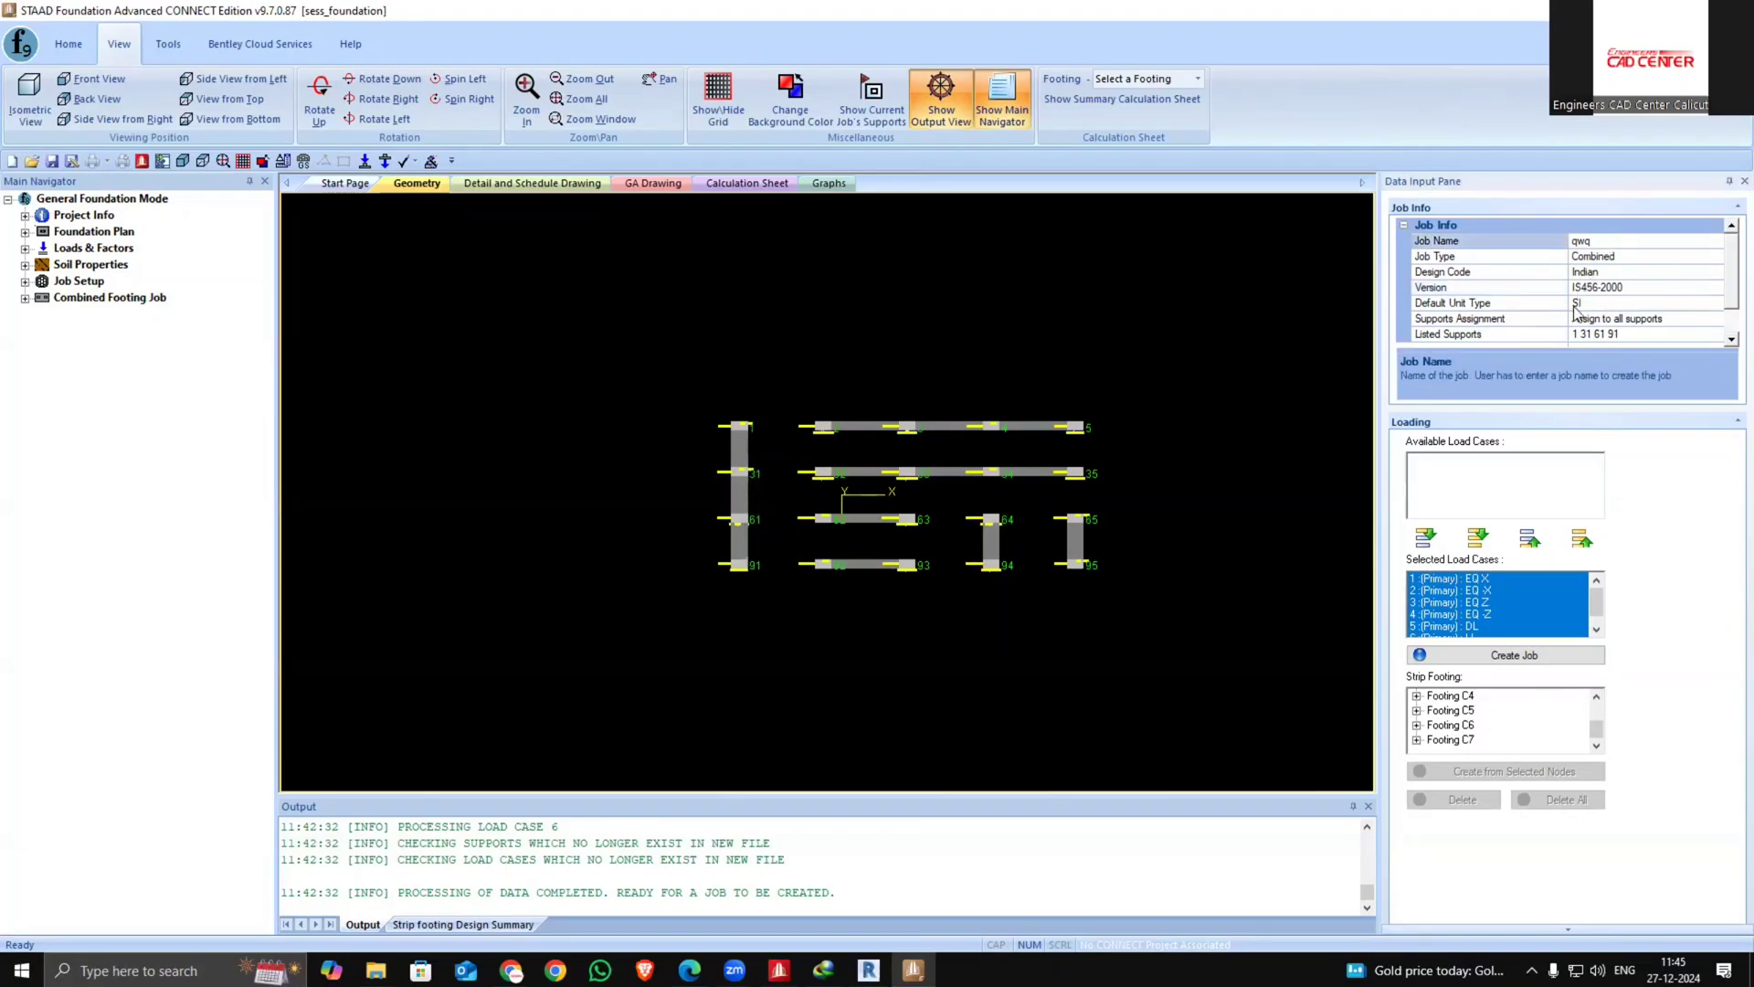
text(11111)
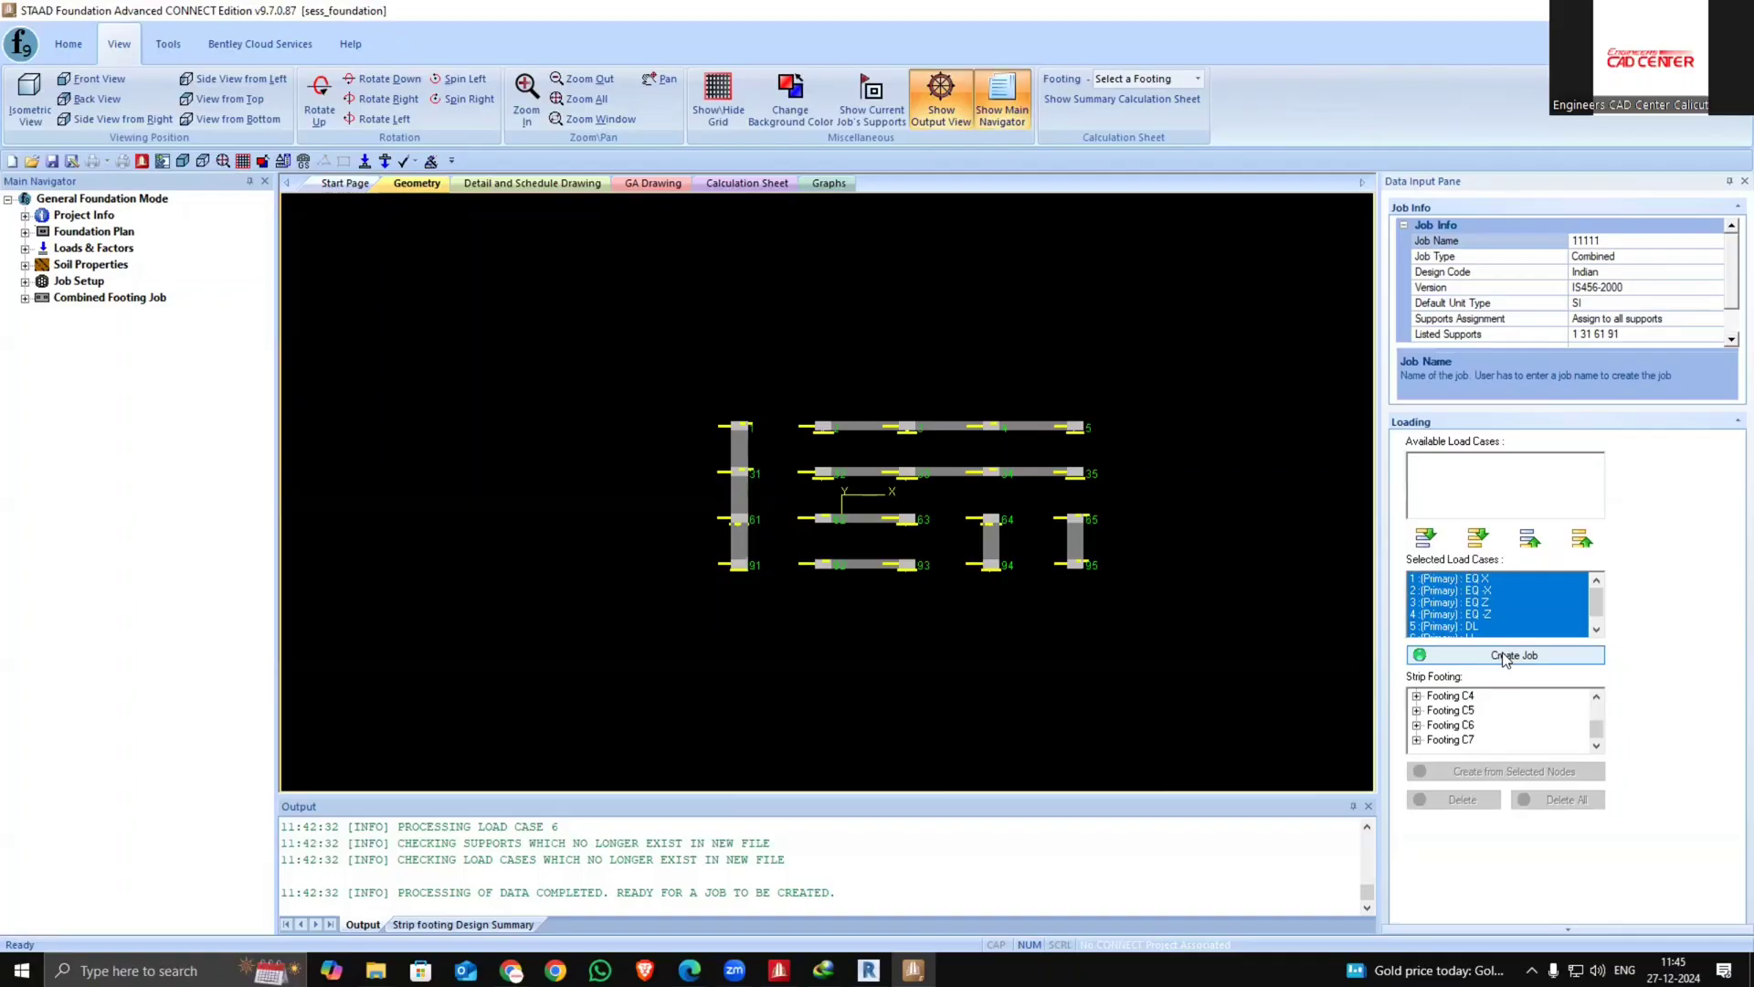
click(1505, 655)
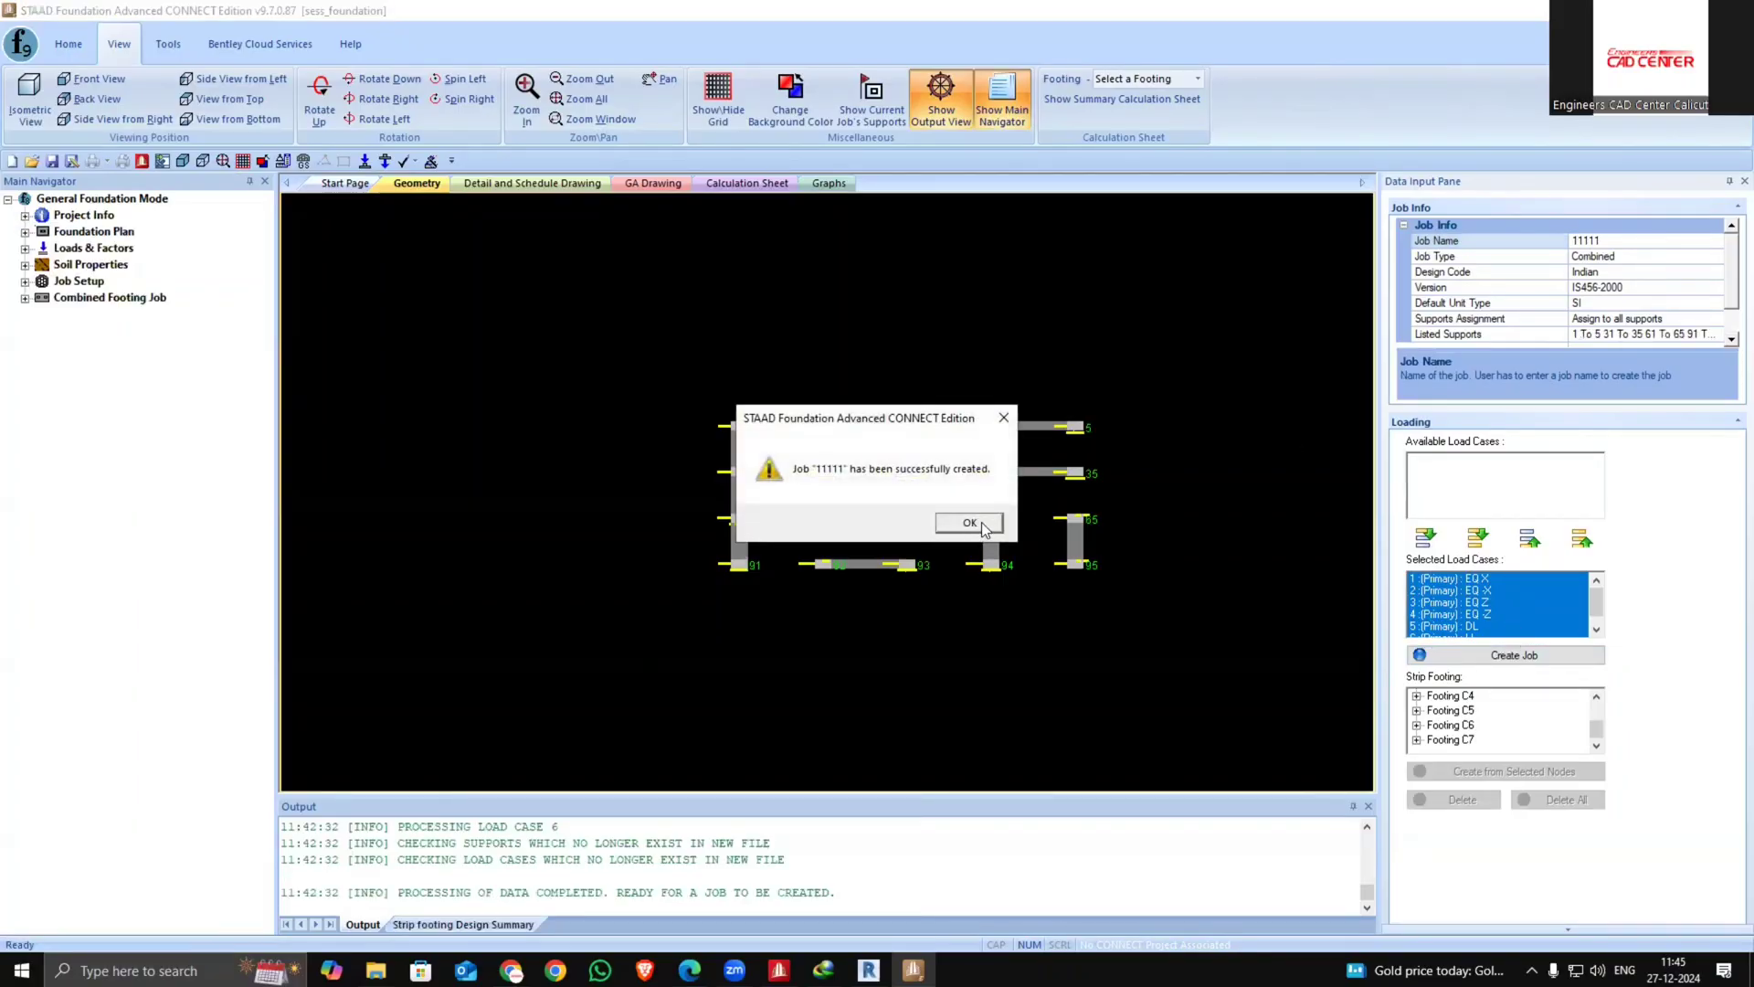
click(983, 524)
Open the combined footing job's design parameters and set the footing geometry values as default
scroll(1431, 574, down, 2)
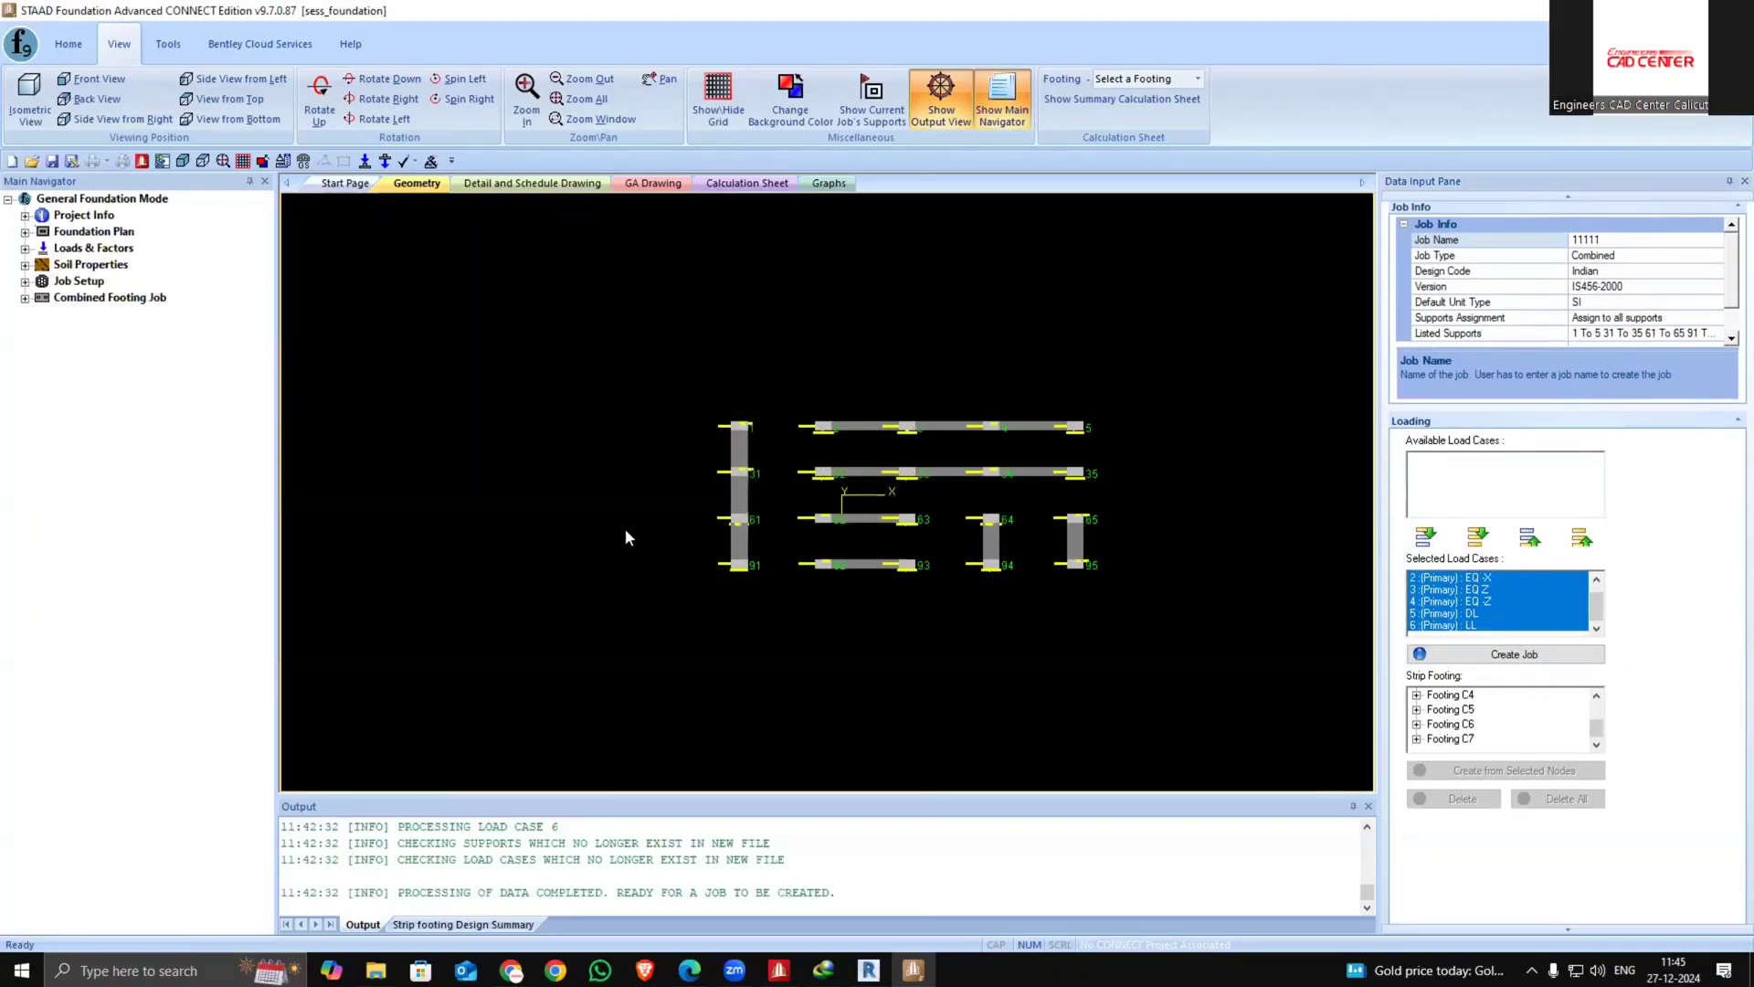
click(25, 297)
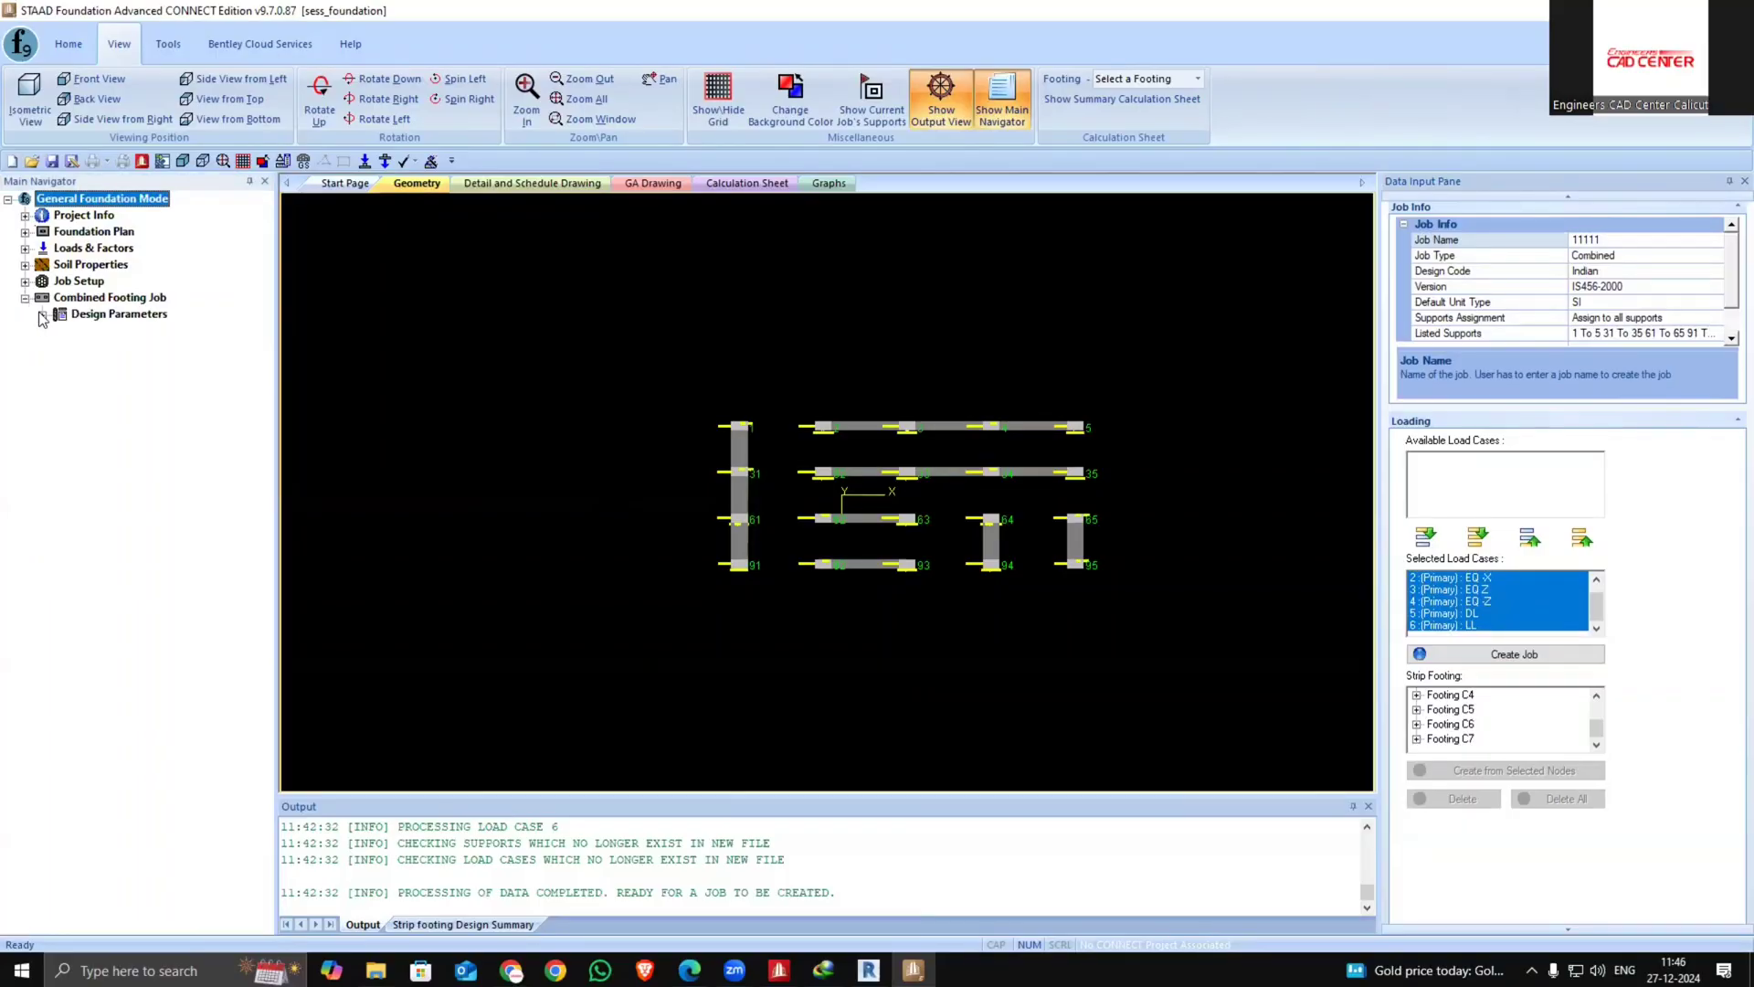
click(41, 314)
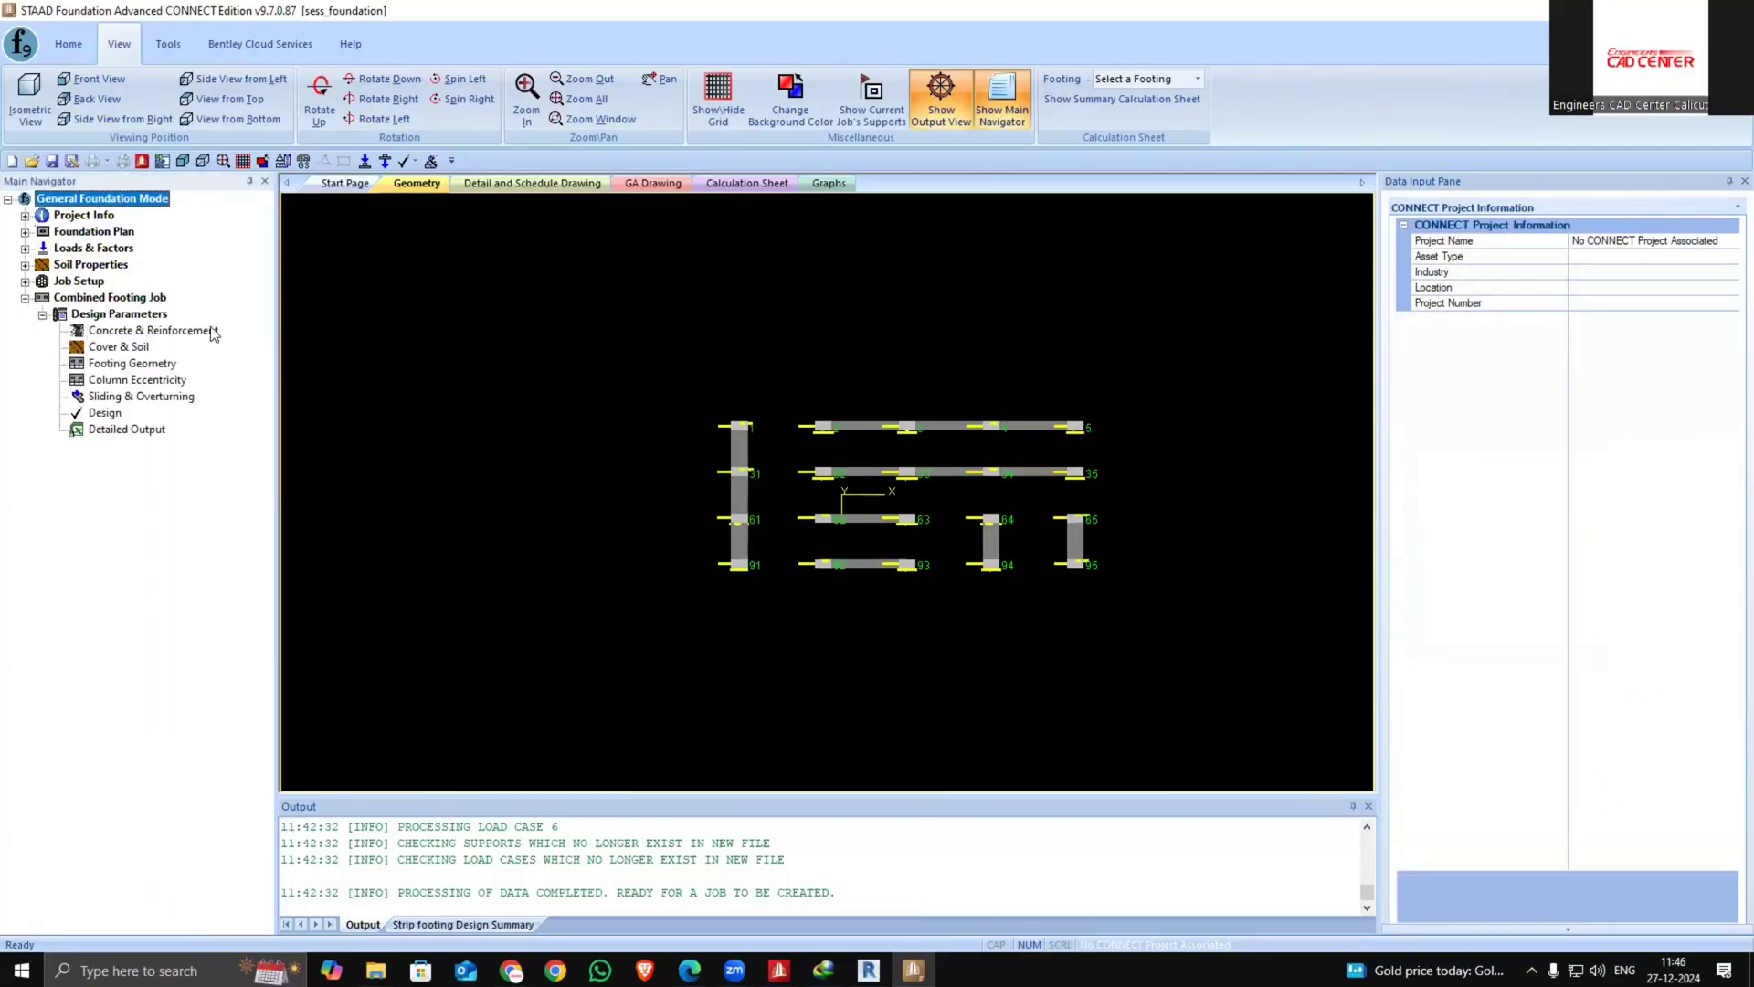
click(135, 399)
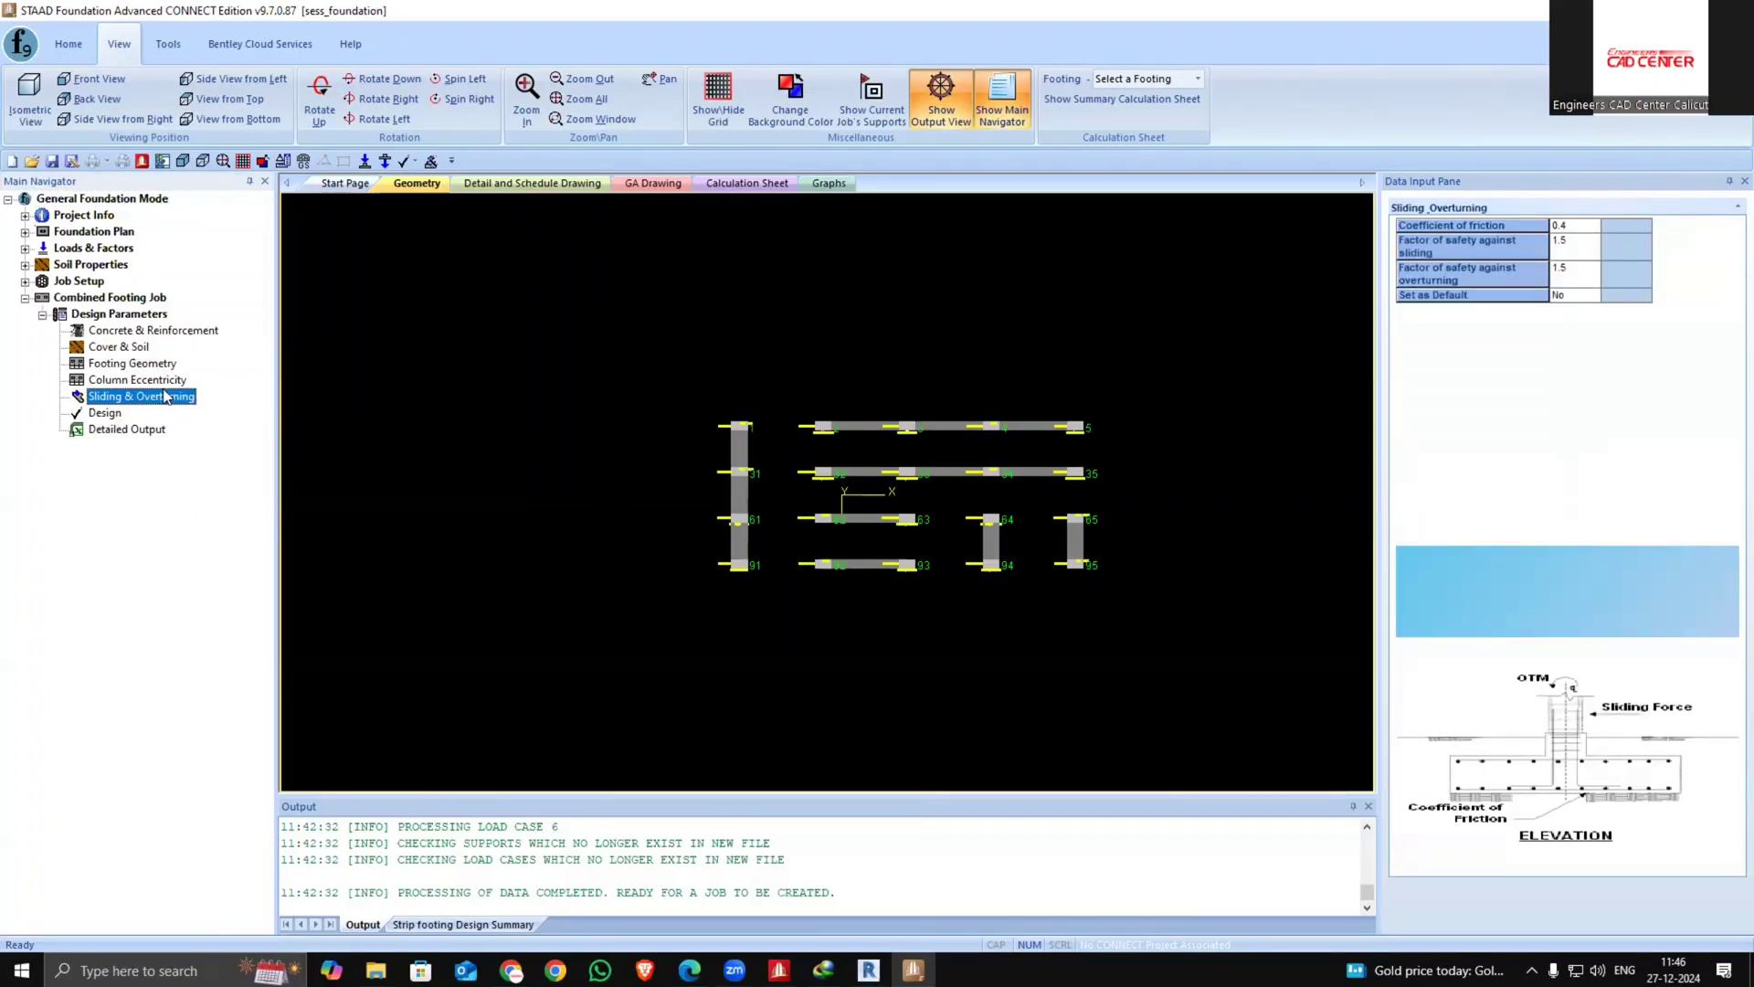
click(131, 352)
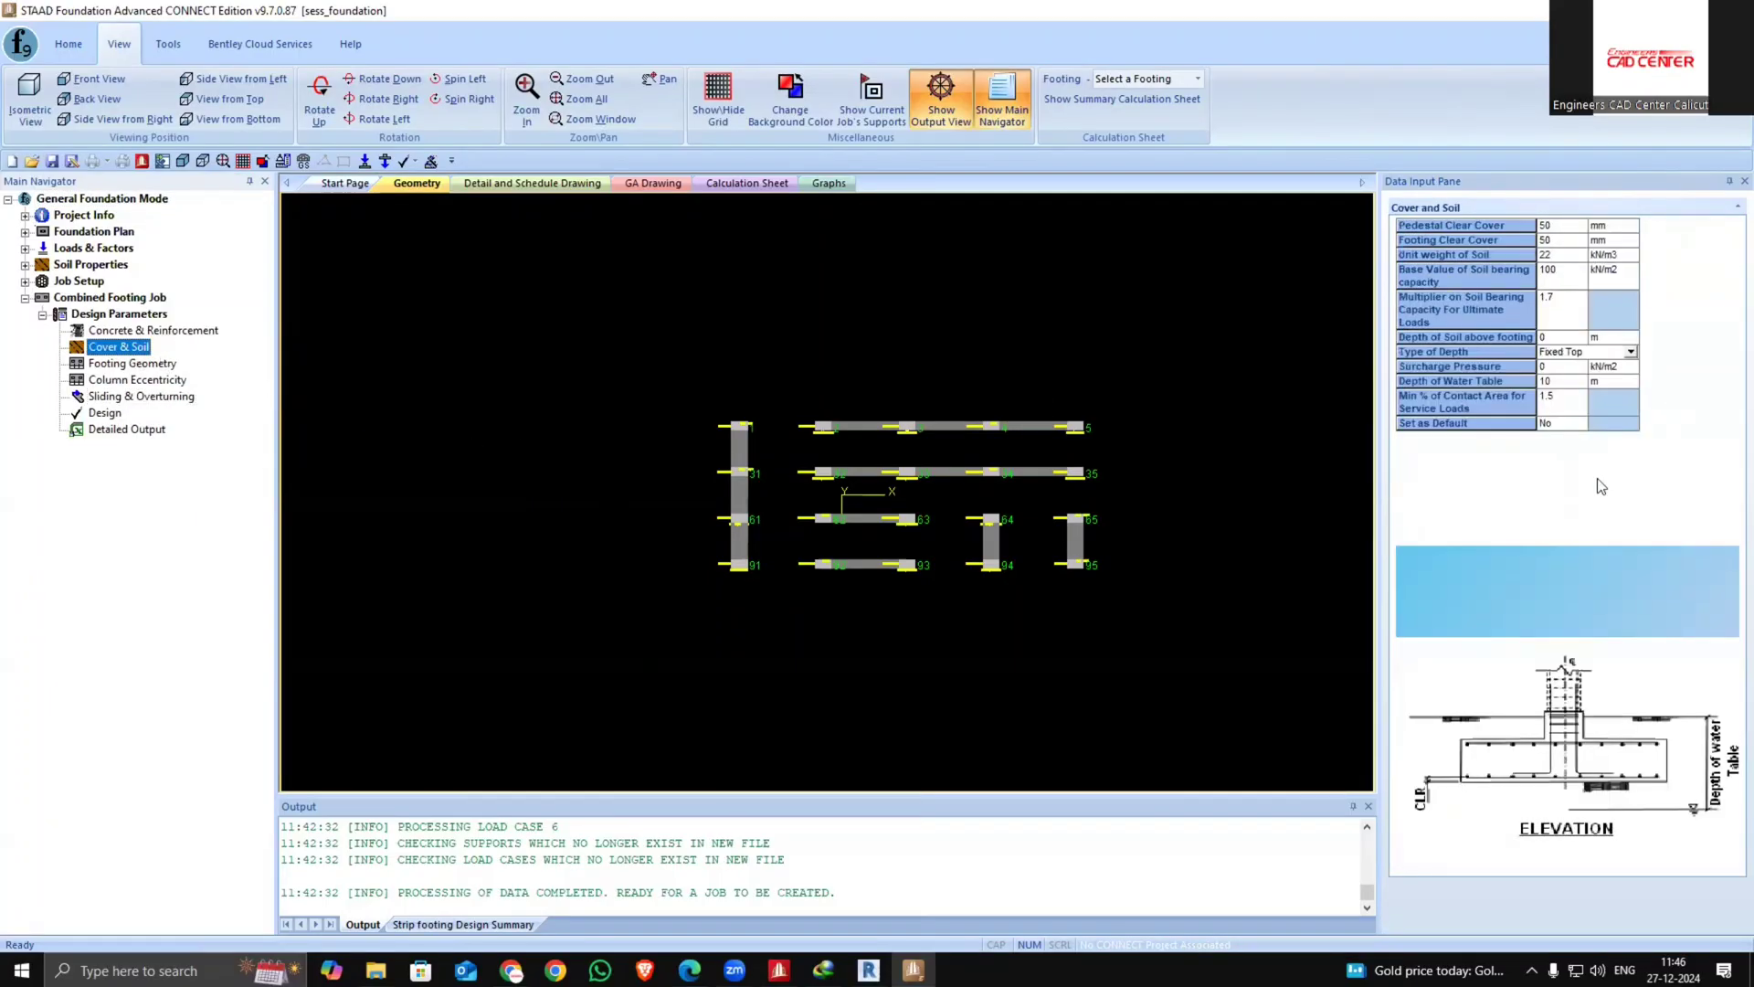
key(Down)
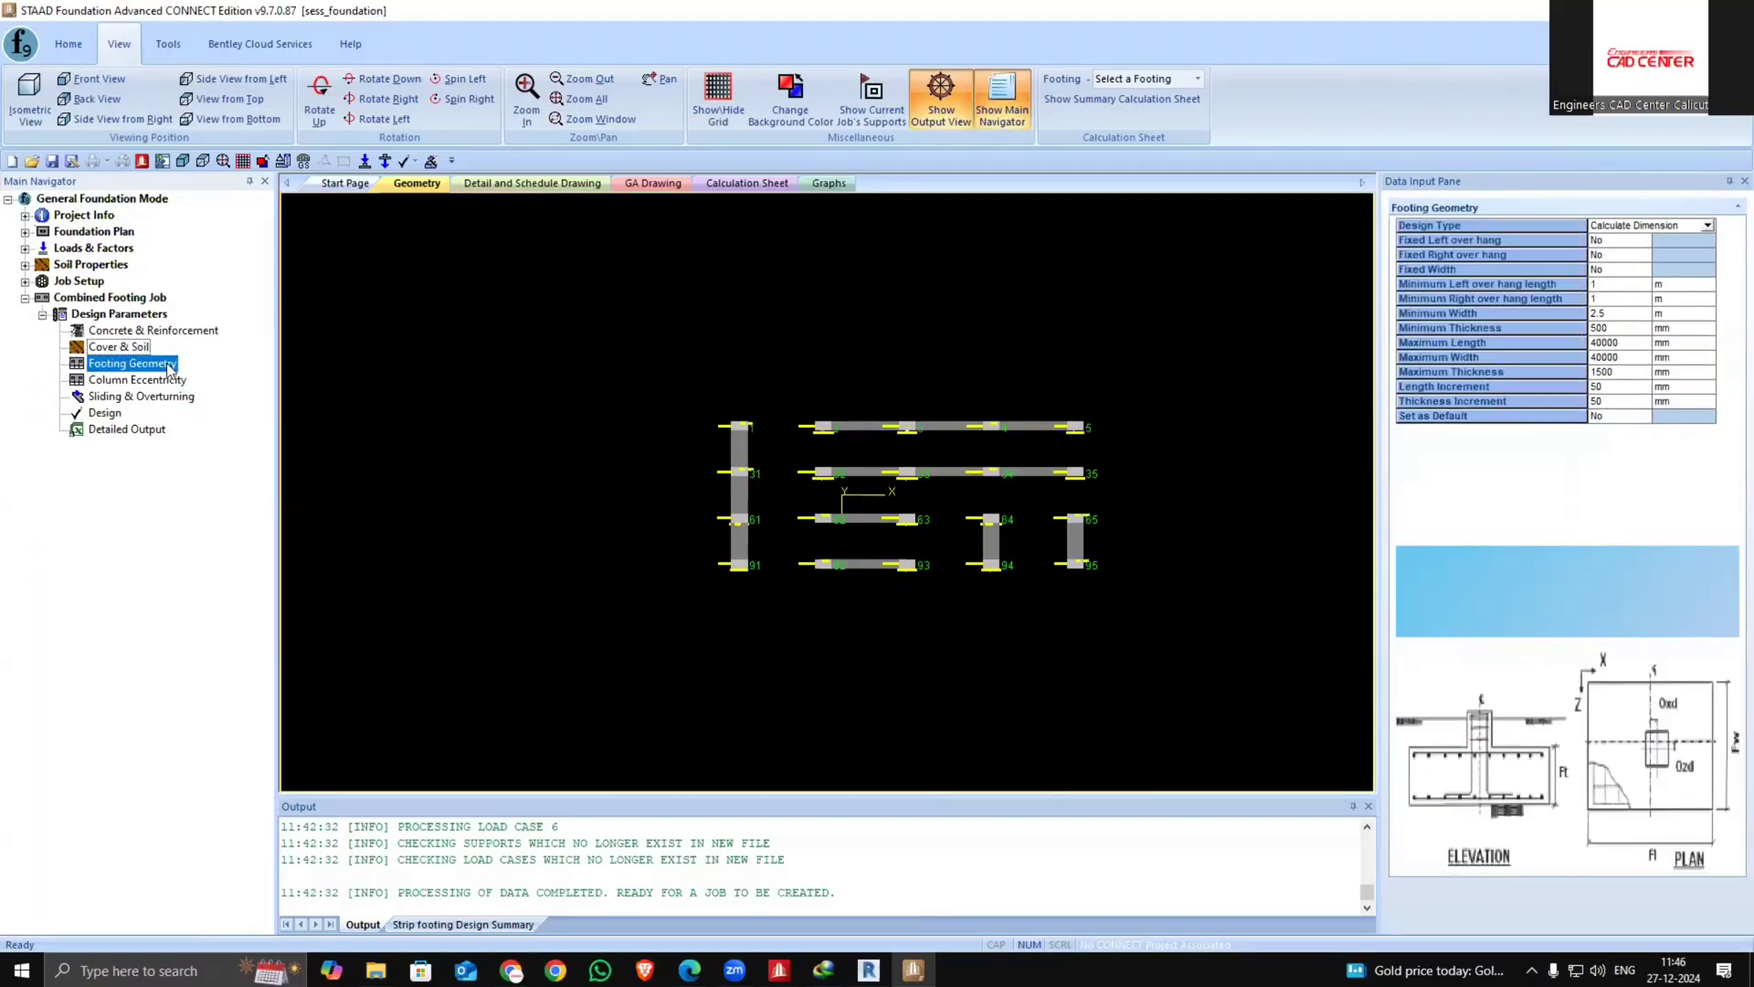
click(1647, 418)
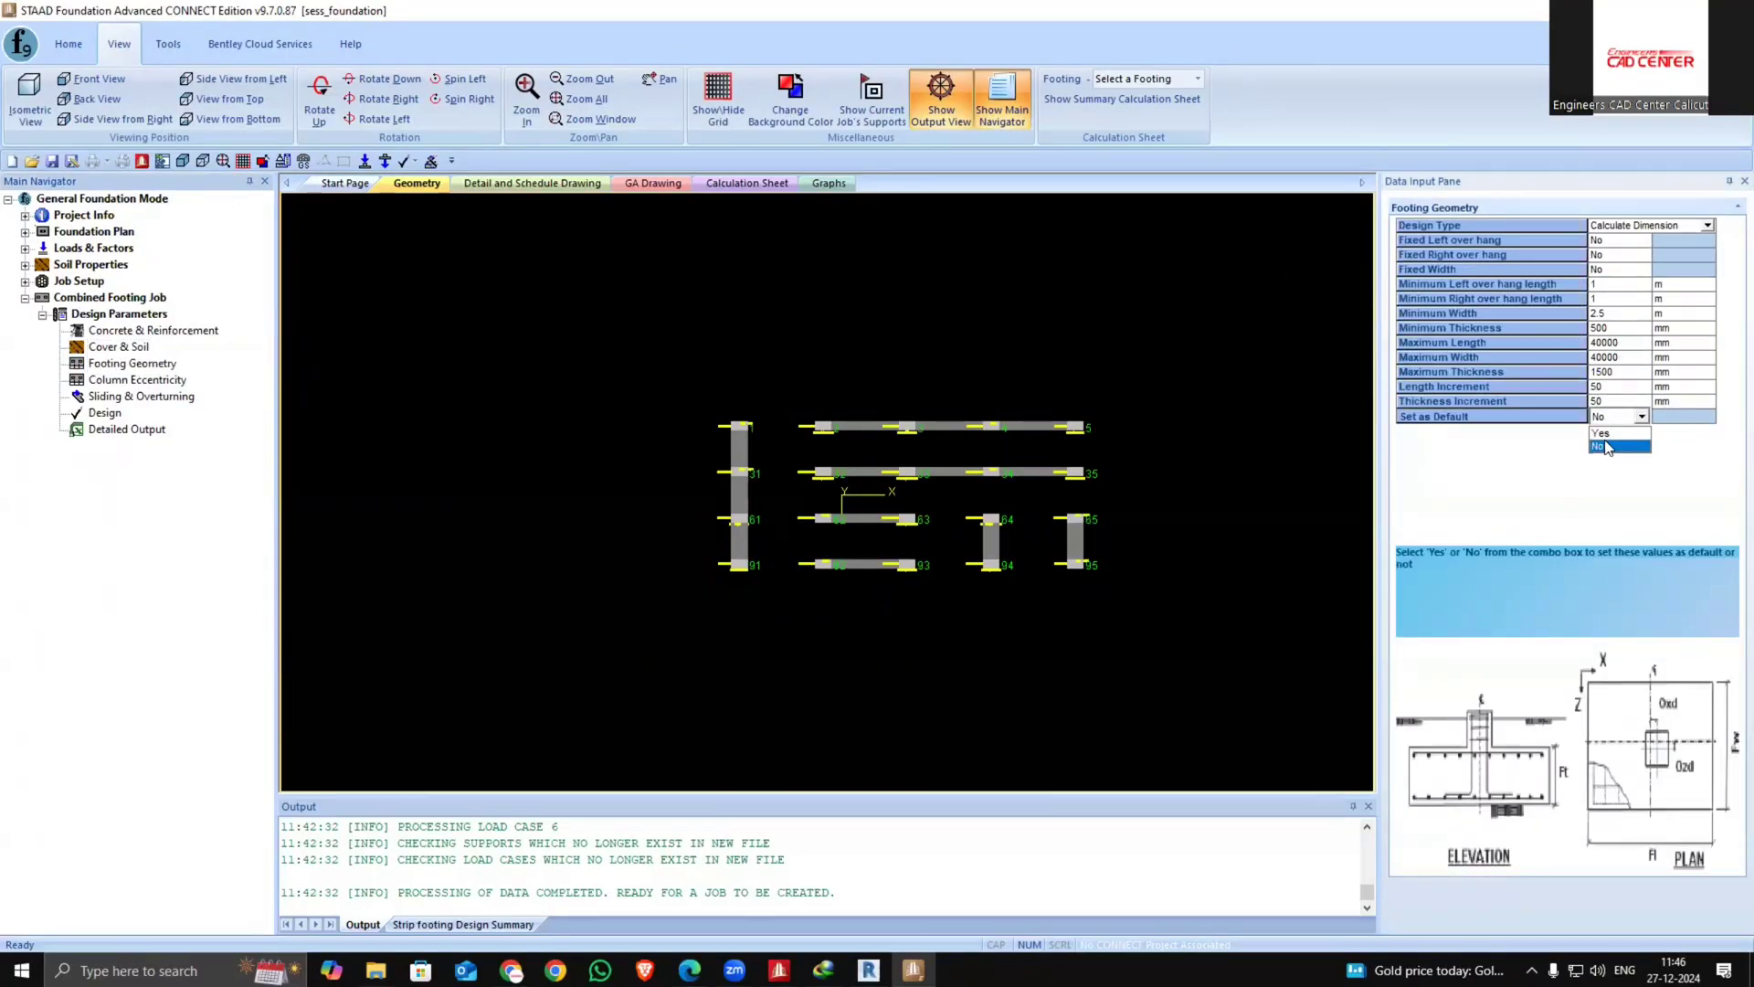
click(1612, 432)
Set the sliding and overturning parameters as default
click(181, 380)
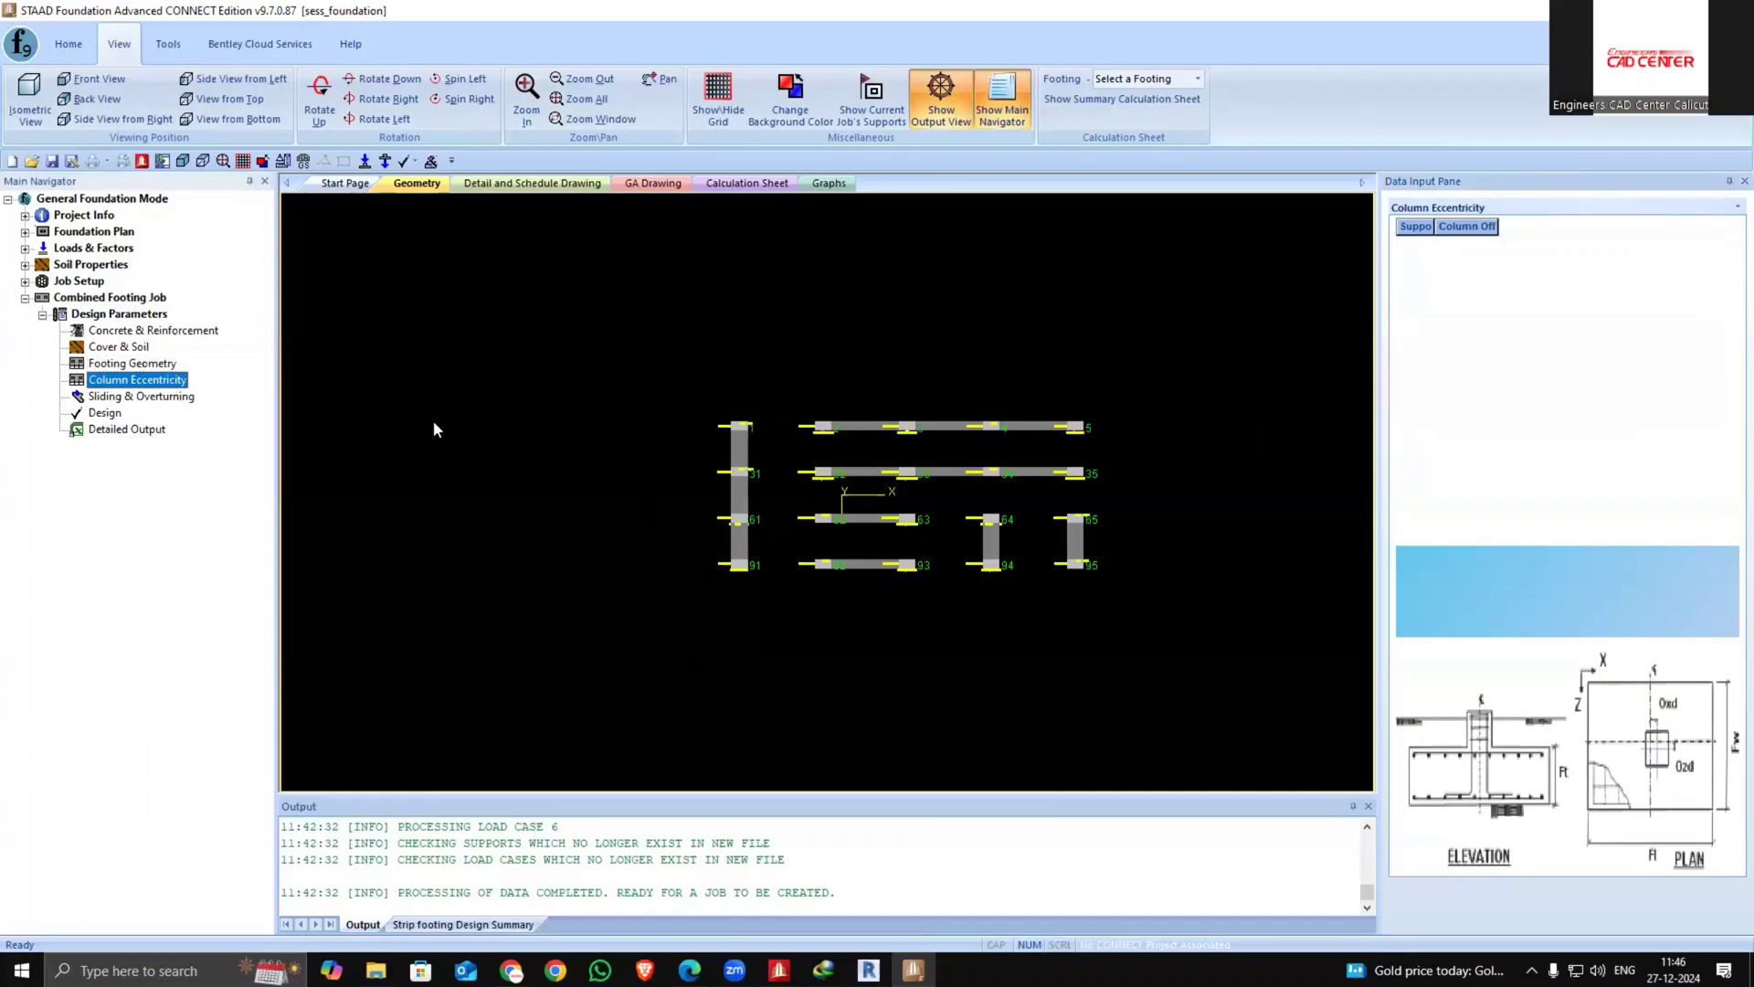
click(137, 396)
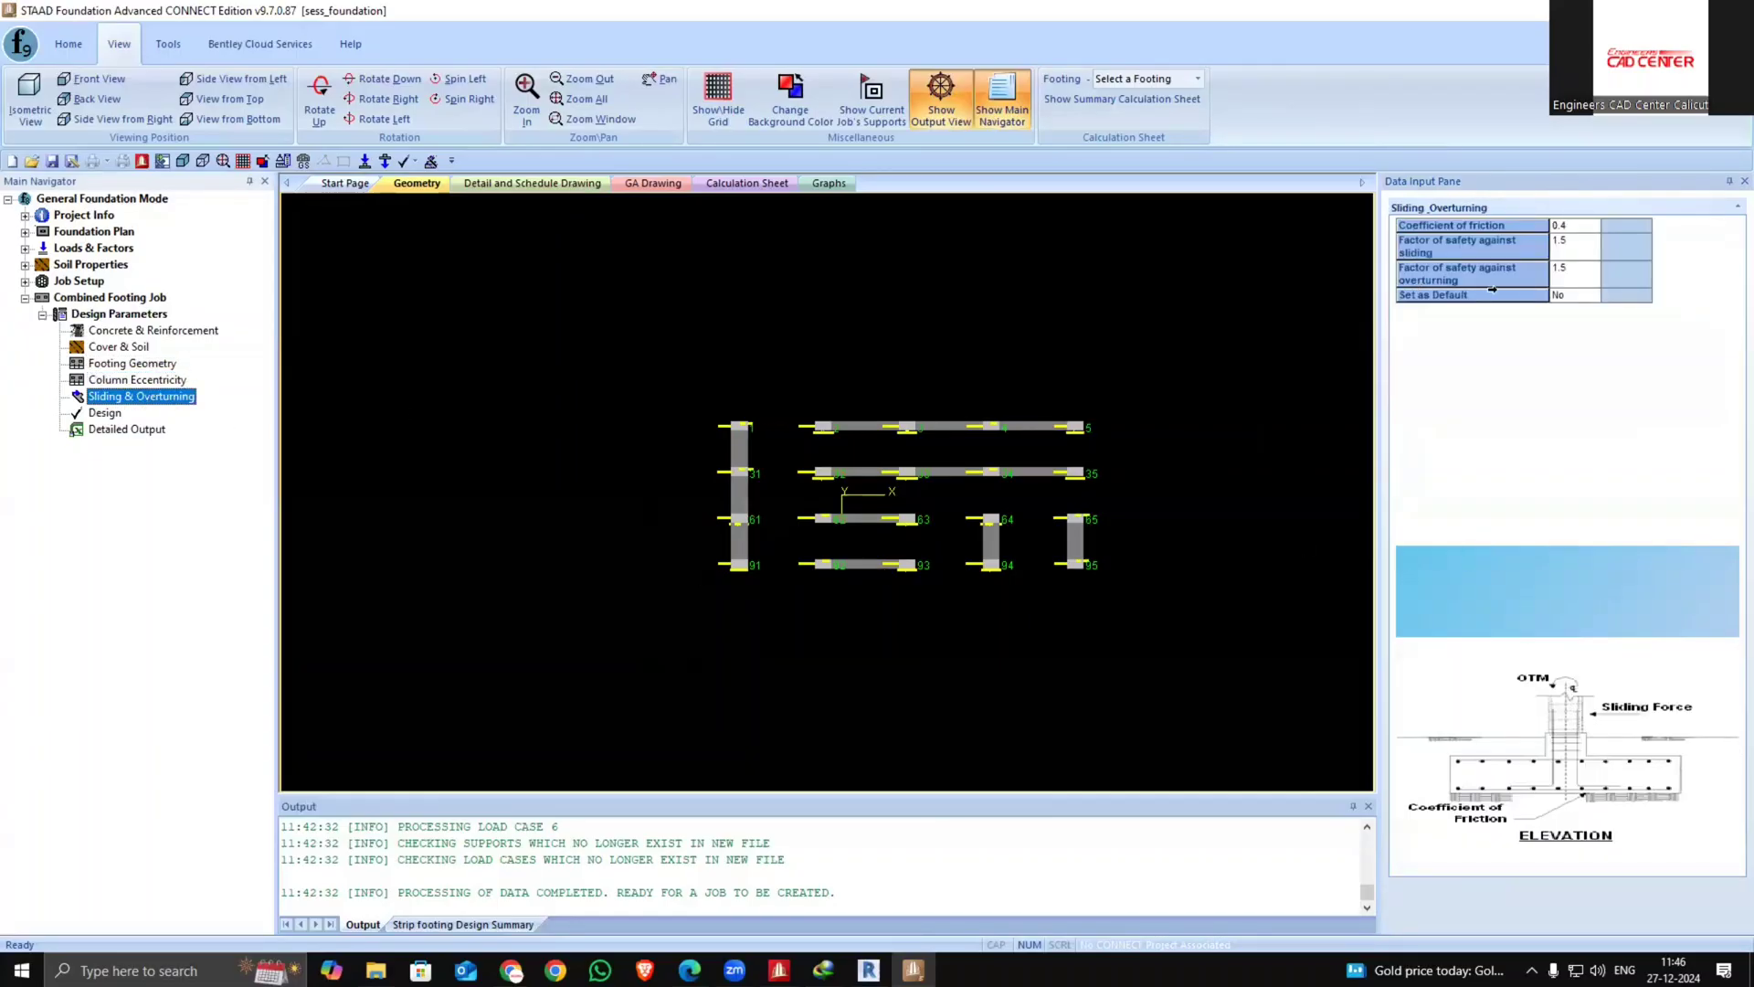
click(1577, 295)
click(1590, 295)
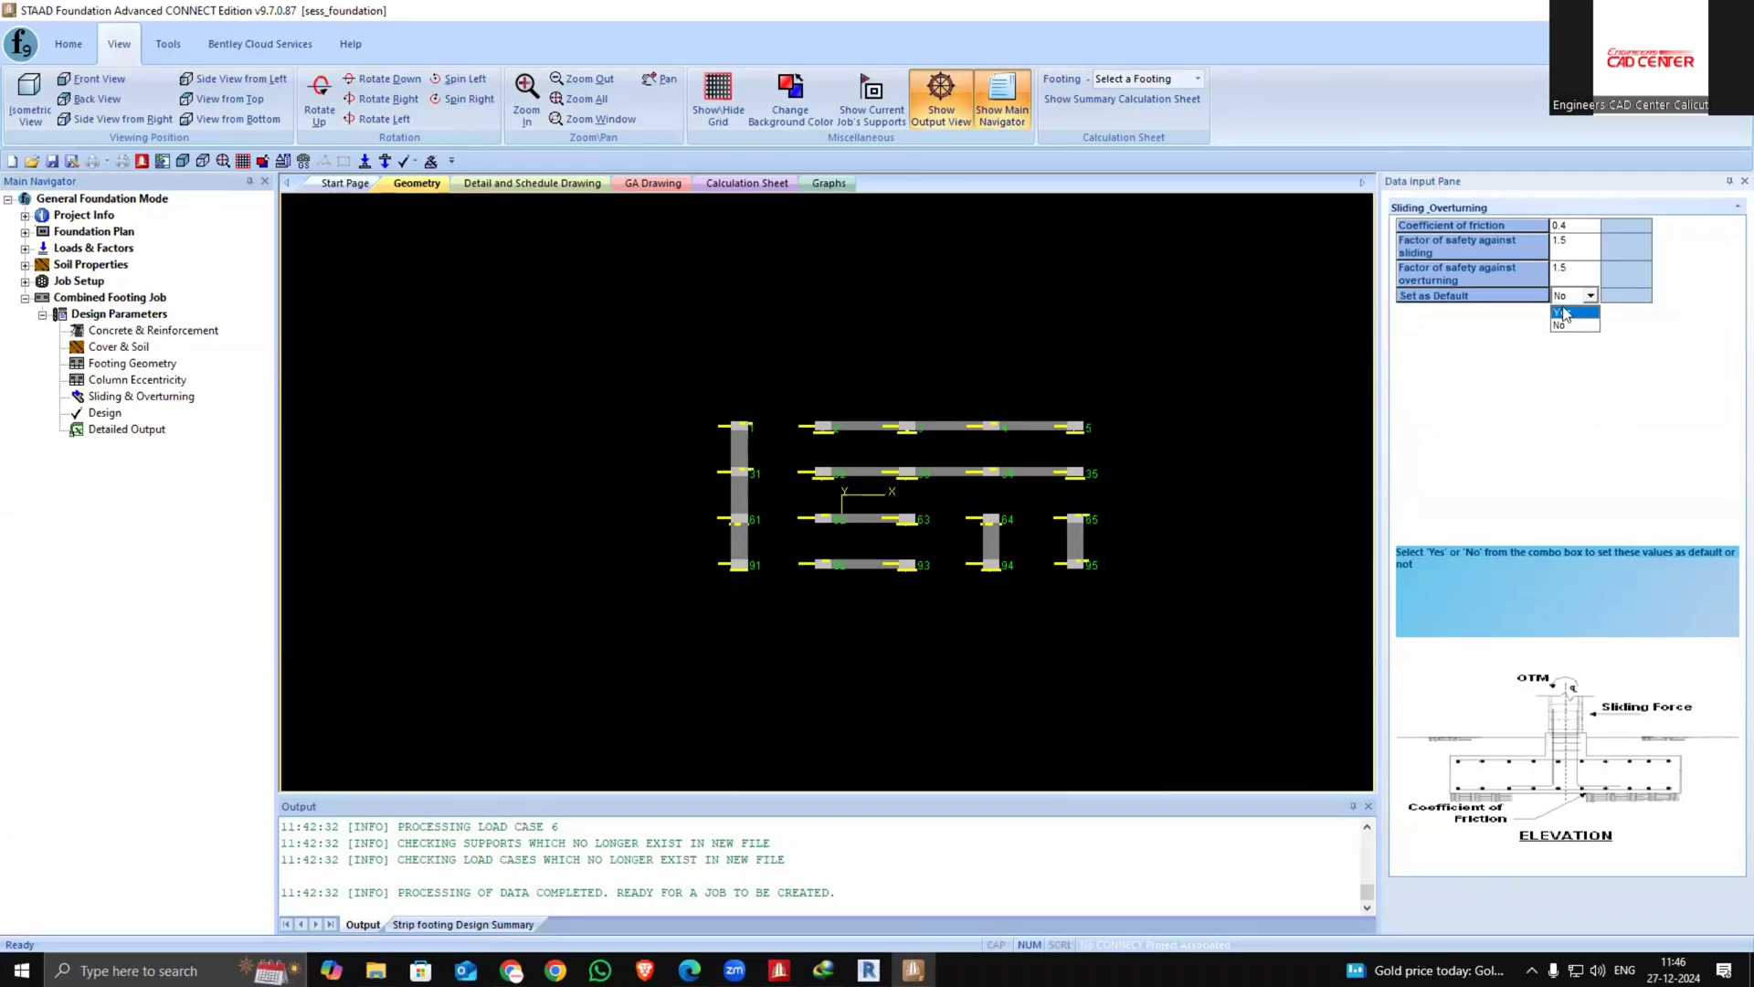
click(1555, 316)
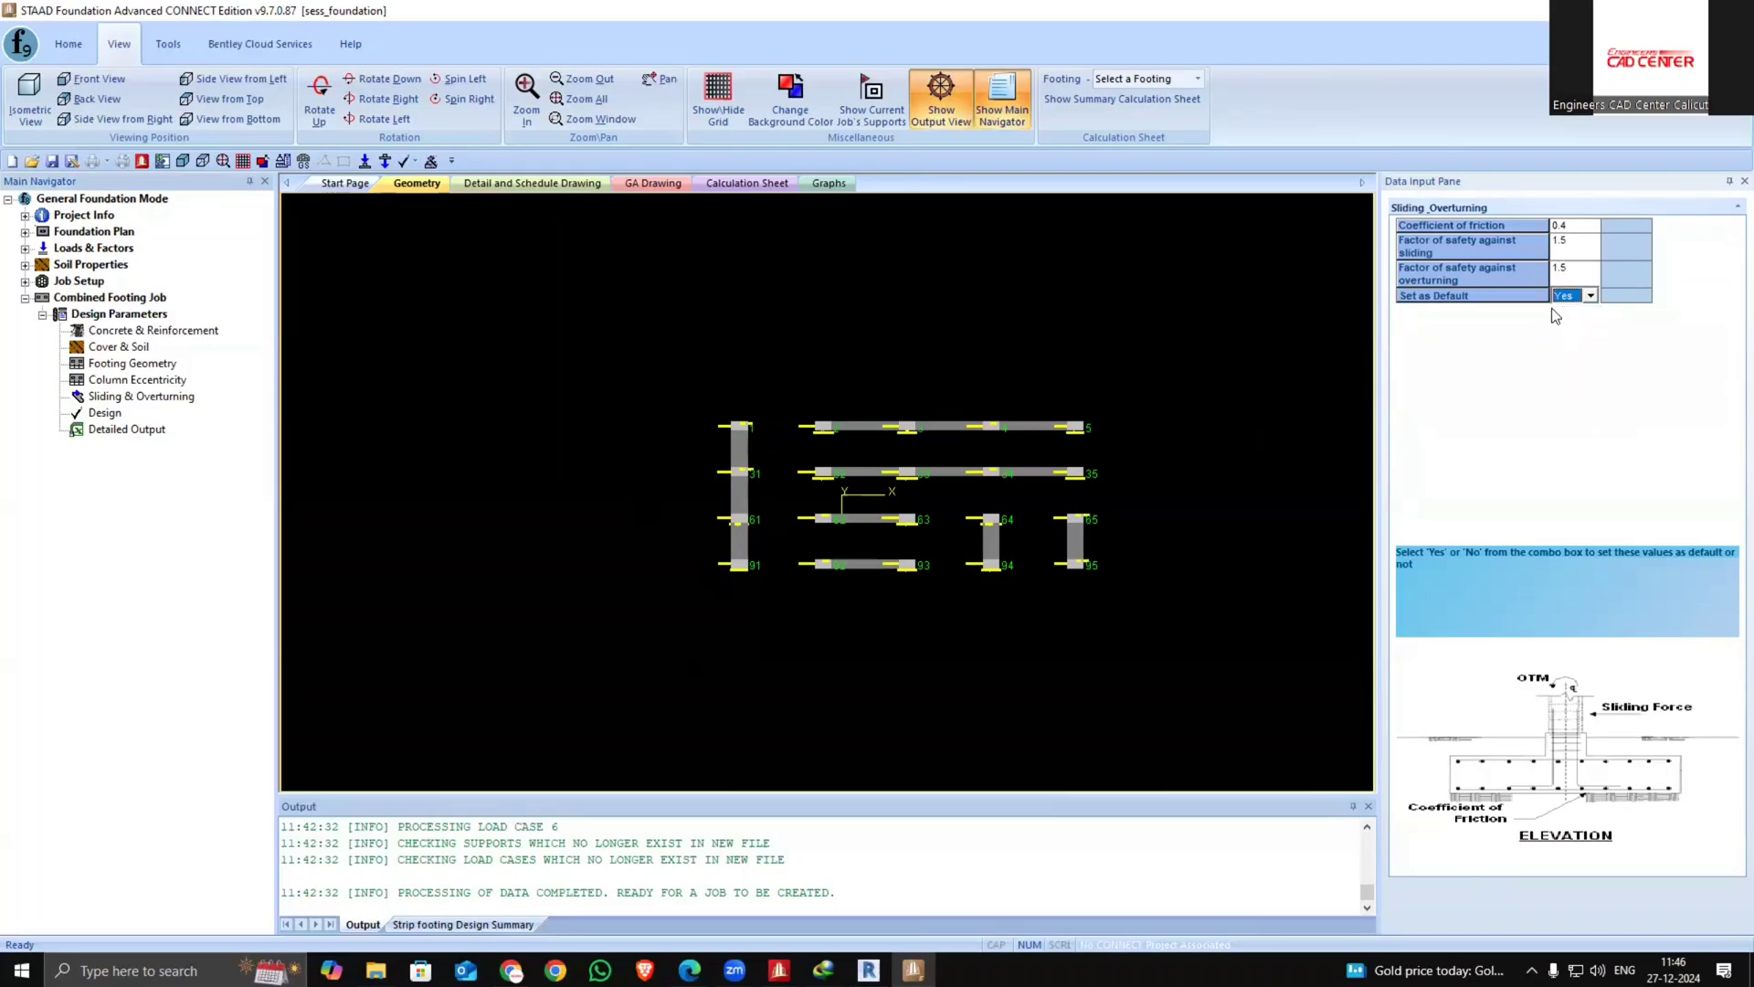
Run the combined footing design, saving the modified file as 1223 first
click(102, 413)
click(887, 522)
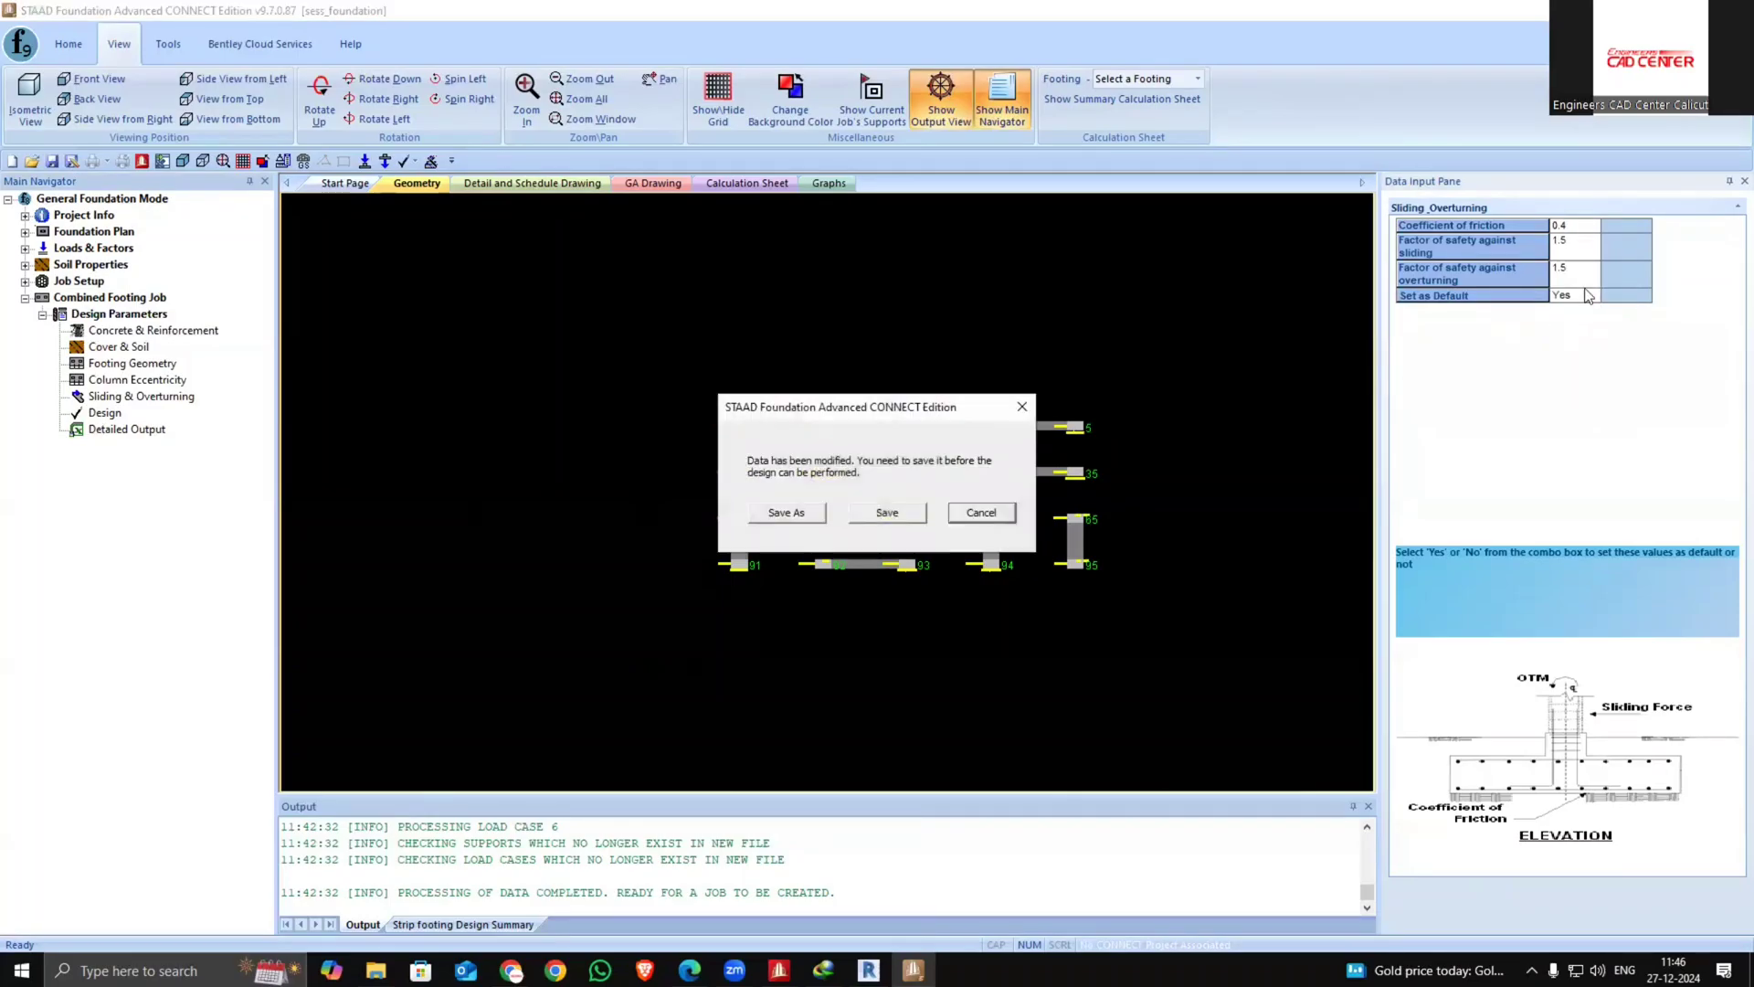
click(788, 512)
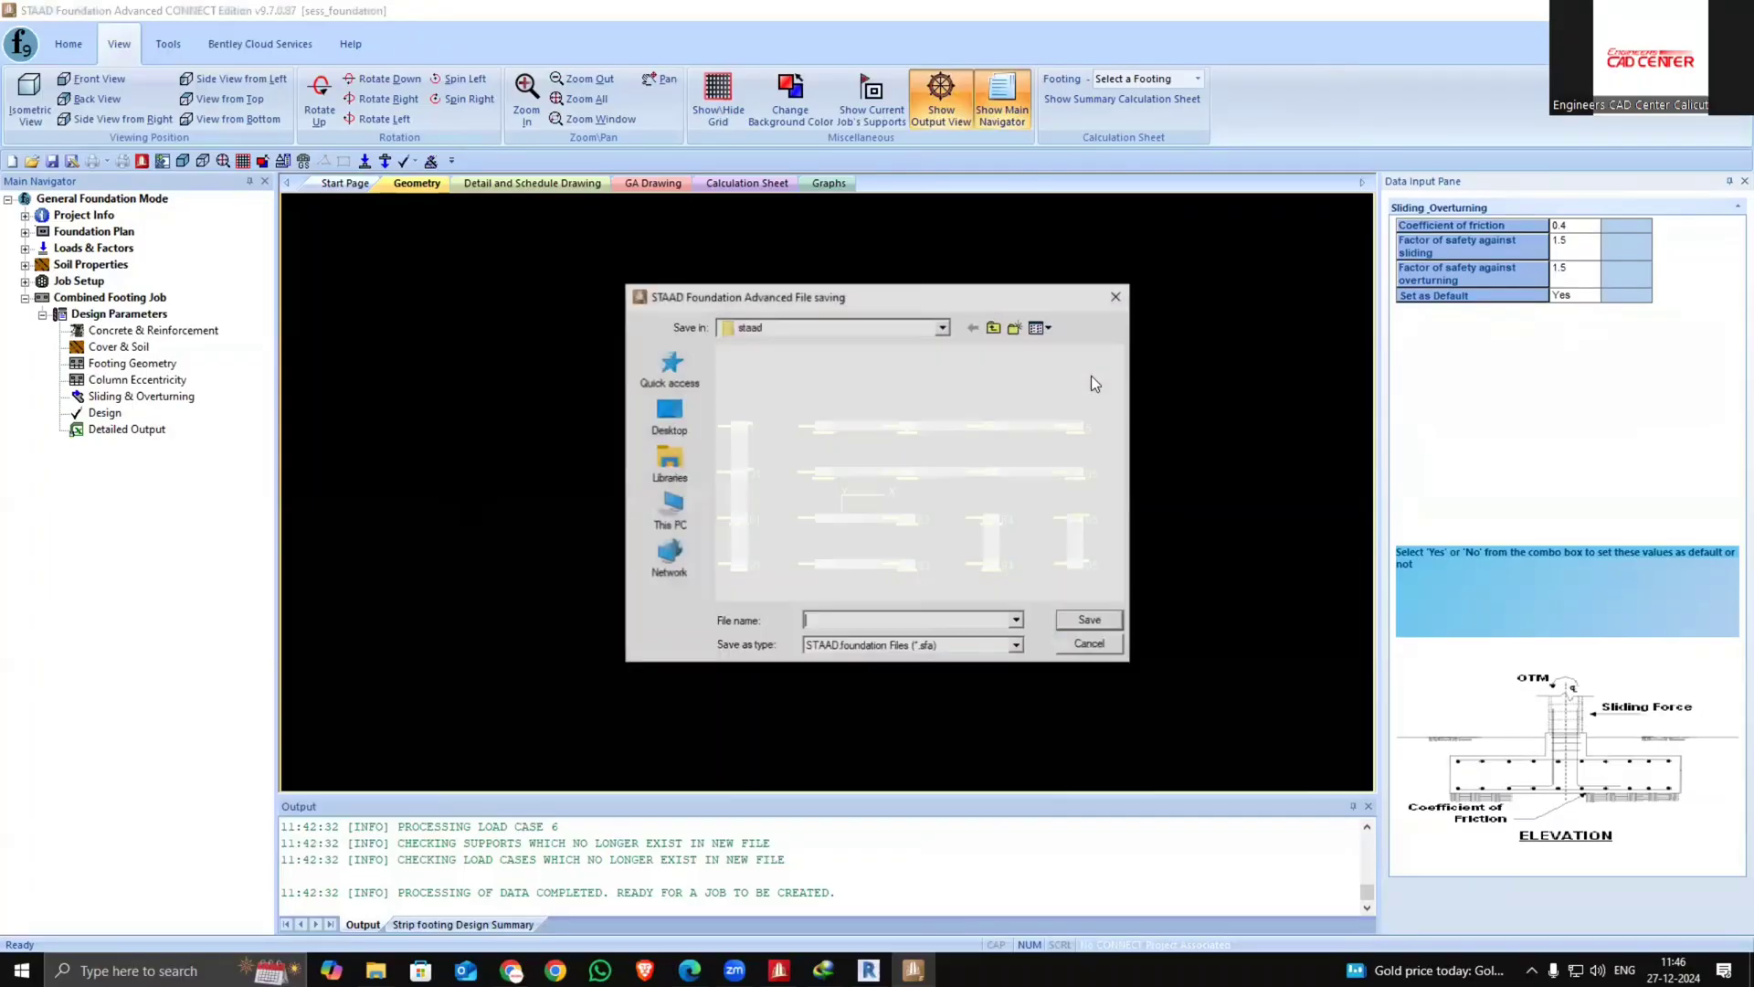
text(1)
click(1059, 425)
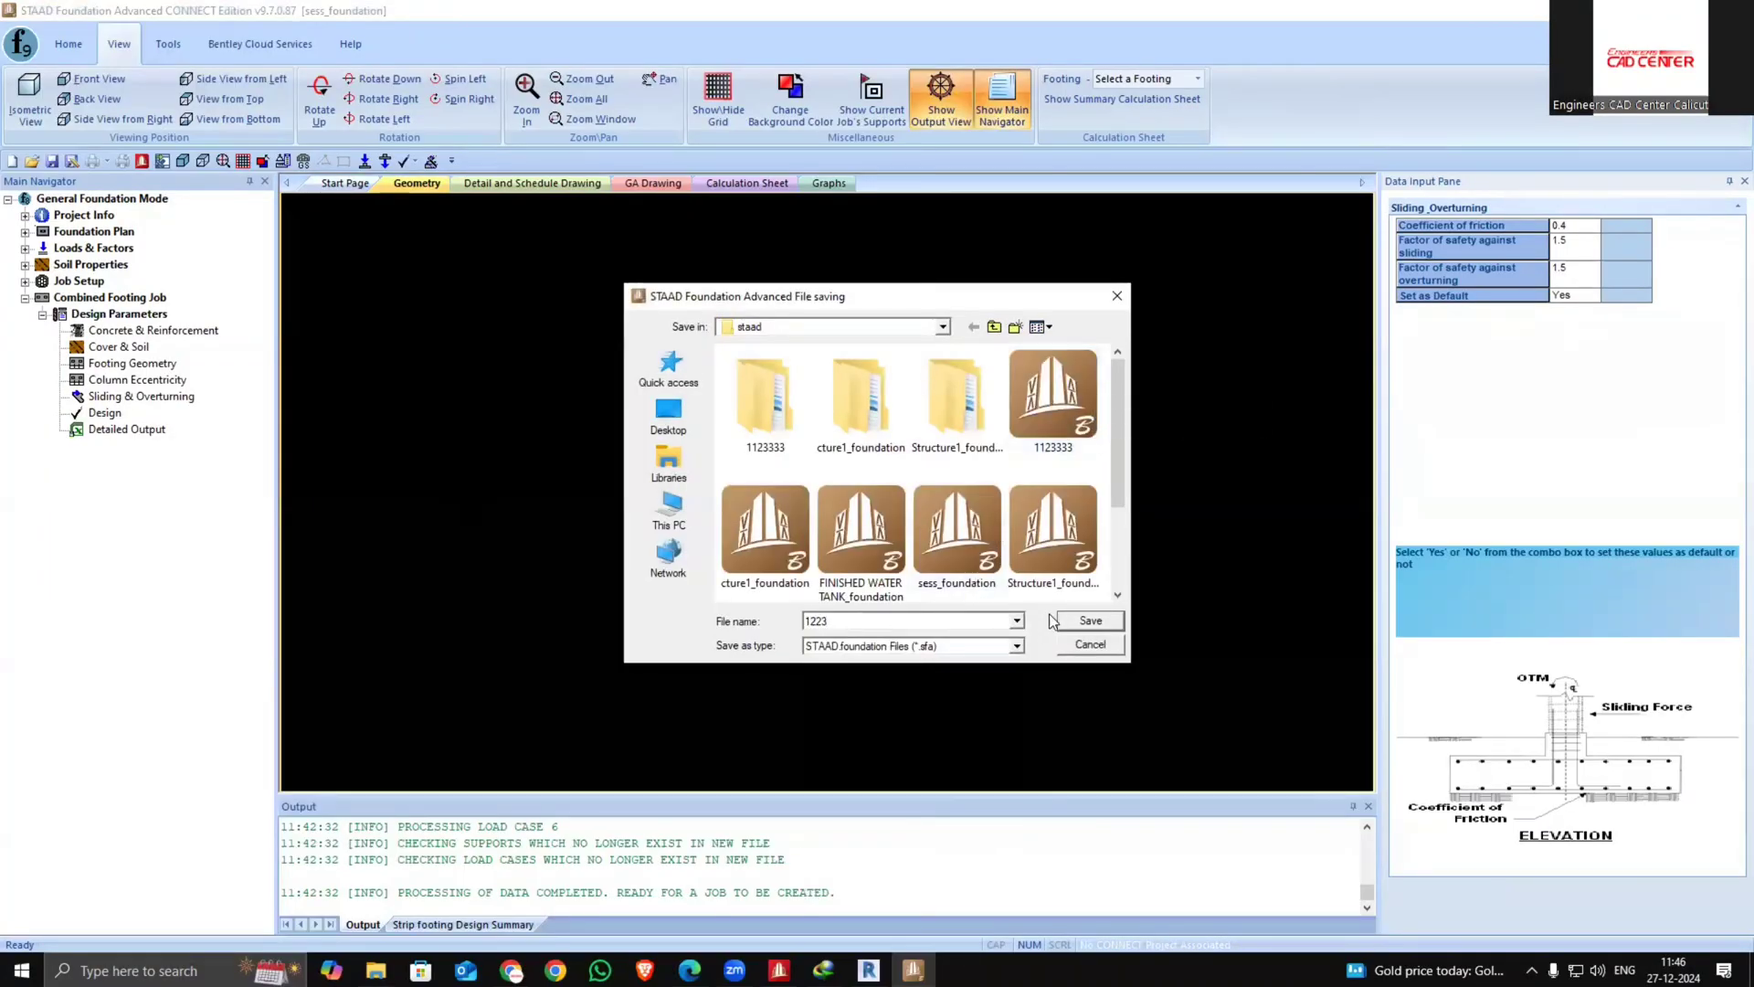
key(Return)
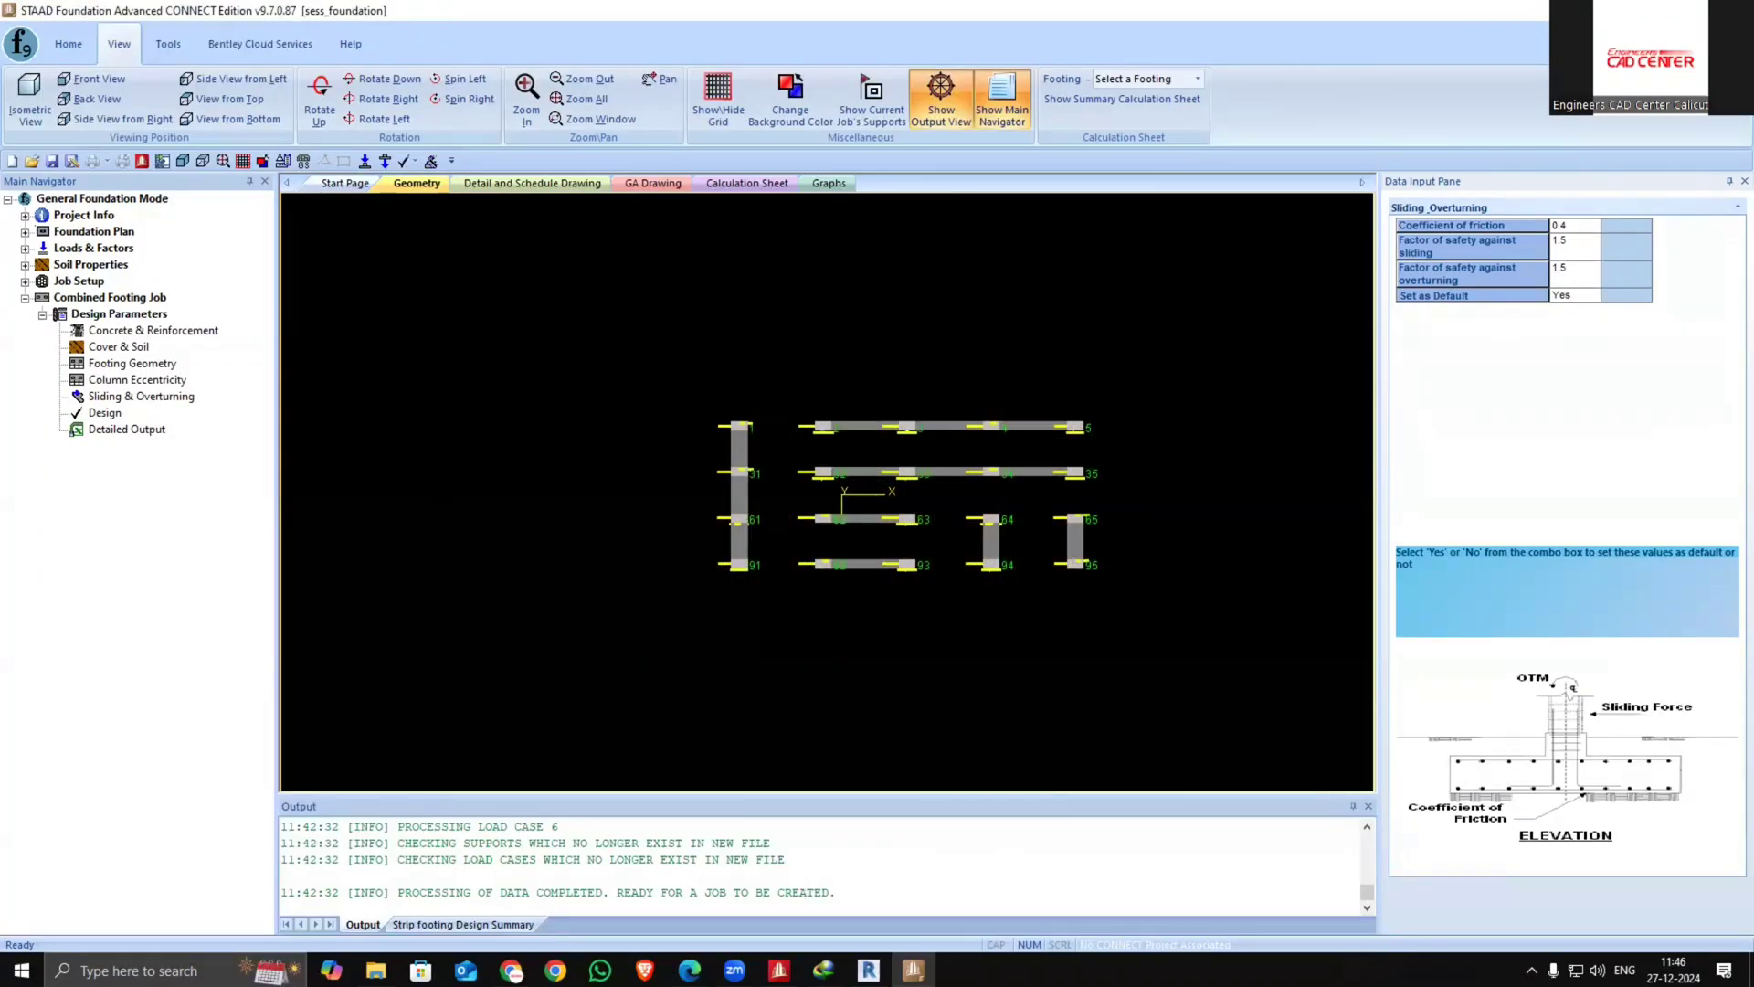
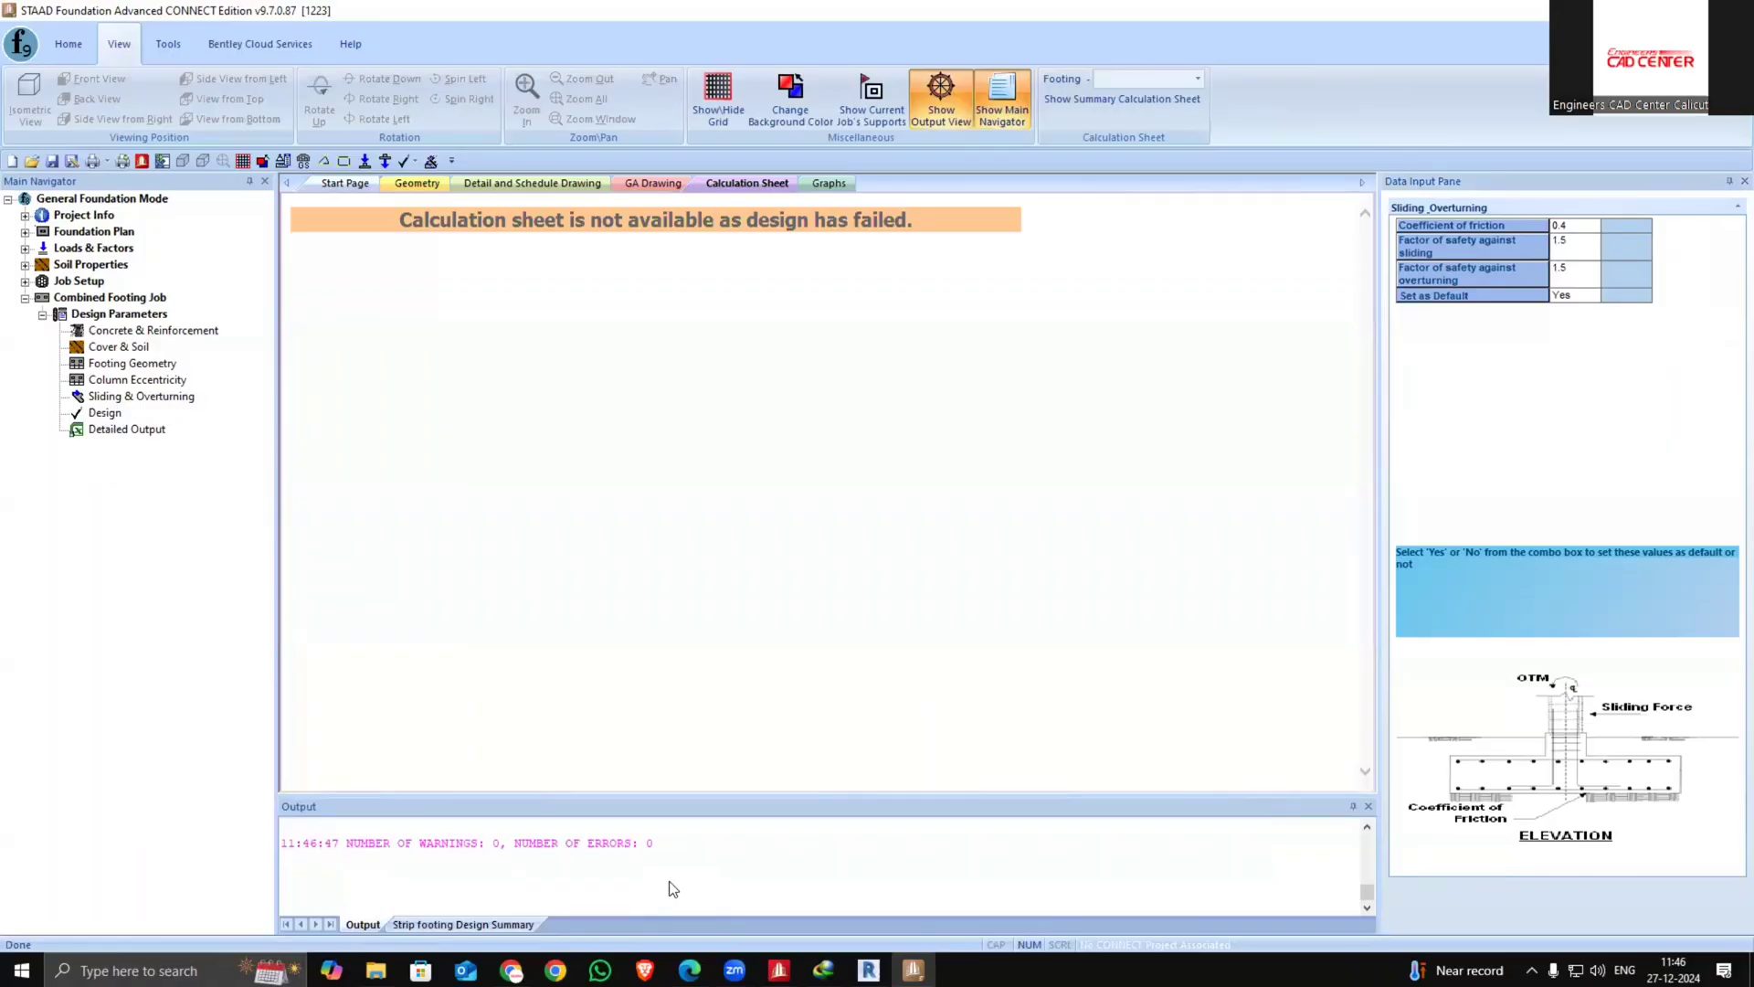
Check the geometry, drawing and calculation sheet tabs for the combined footing design output
click(409, 184)
click(584, 184)
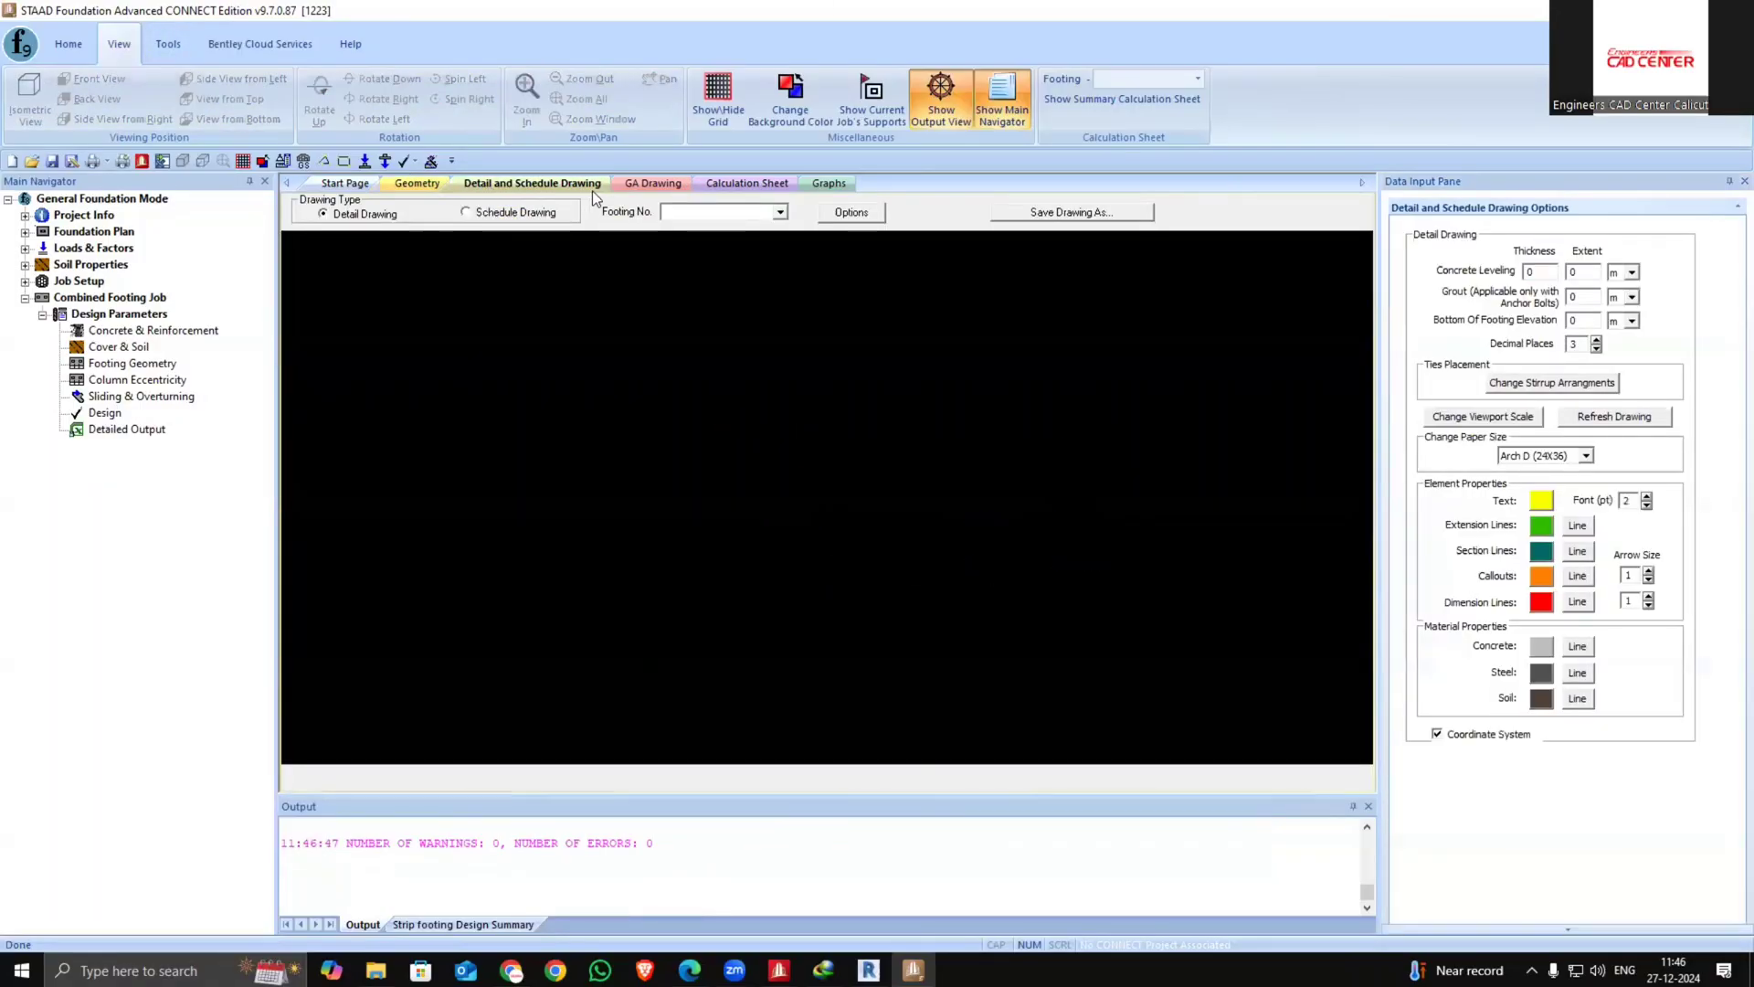
click(653, 184)
click(747, 184)
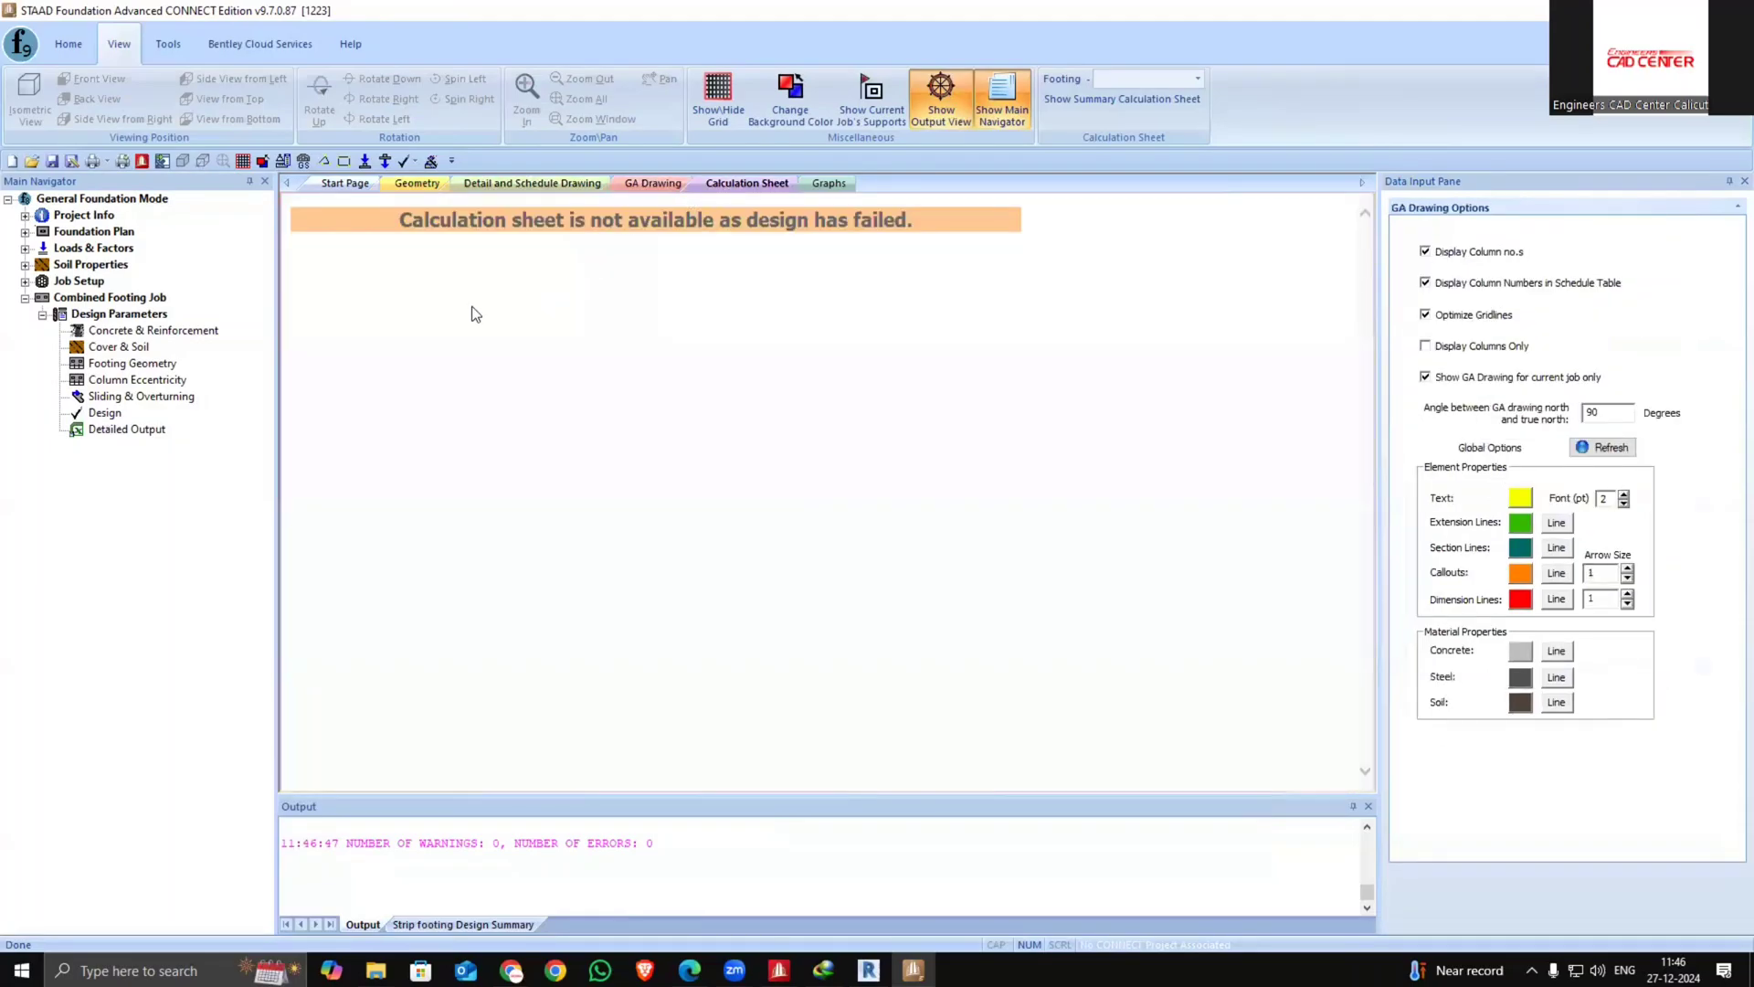
Delete the job qwq from the job setup
click(102, 299)
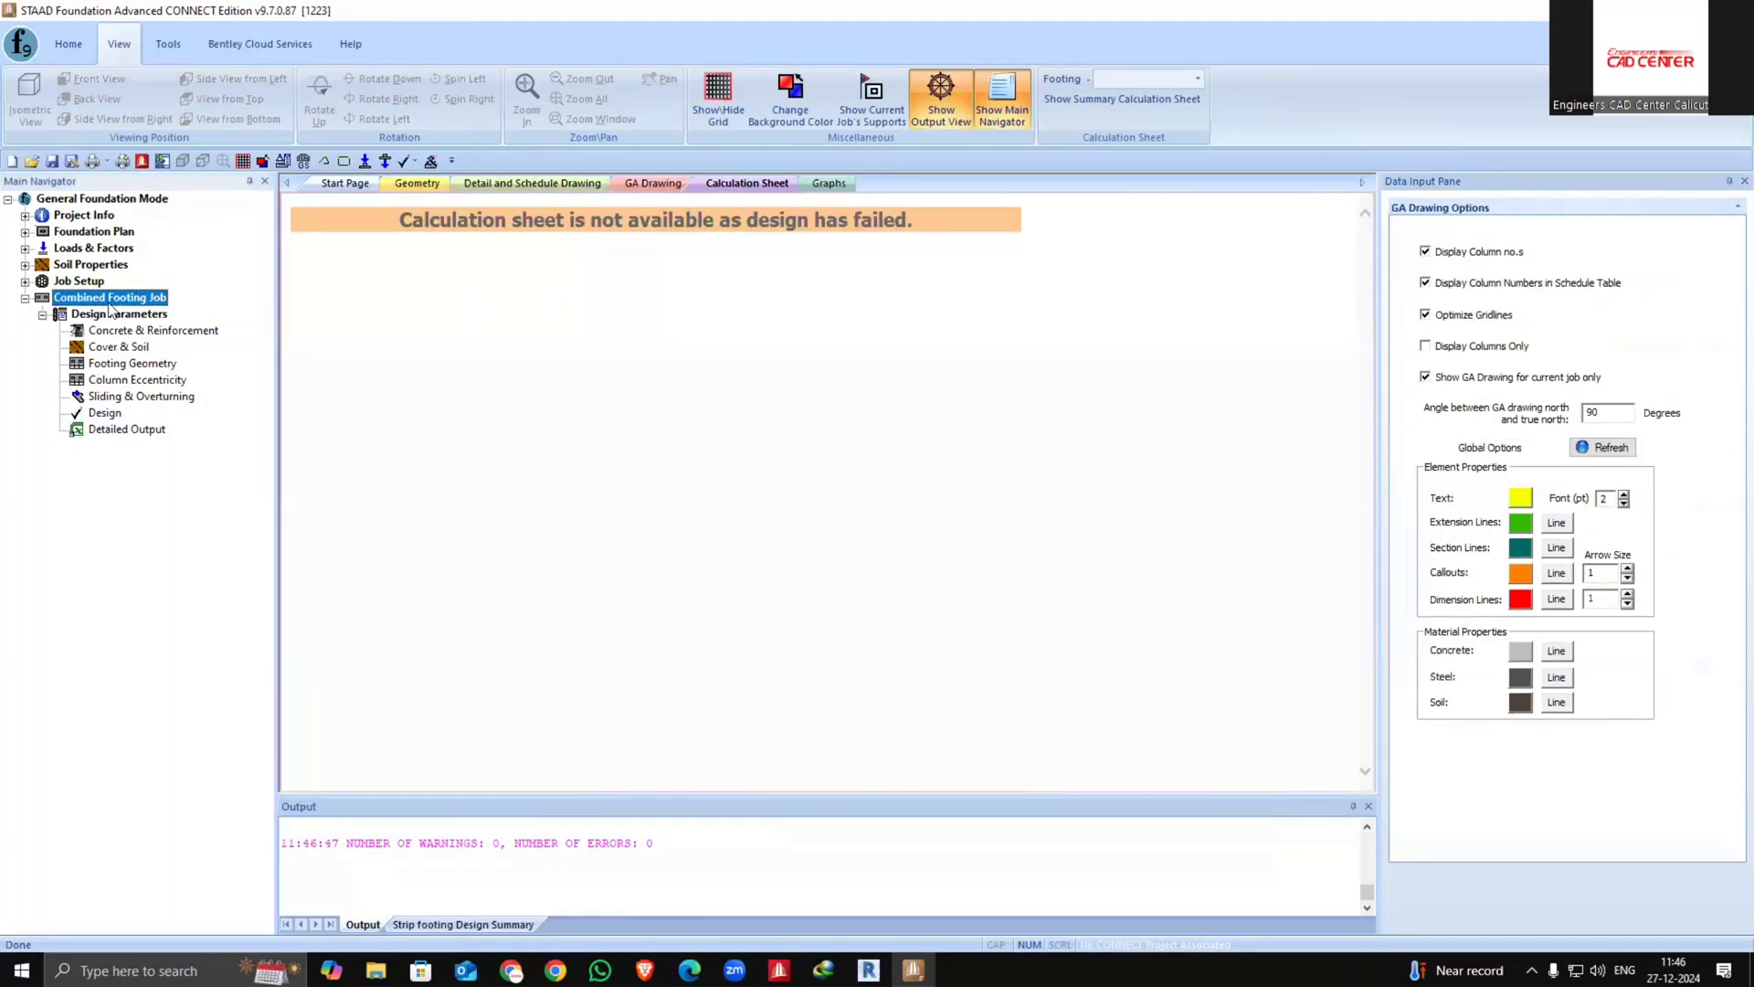
click(25, 281)
click(95, 331)
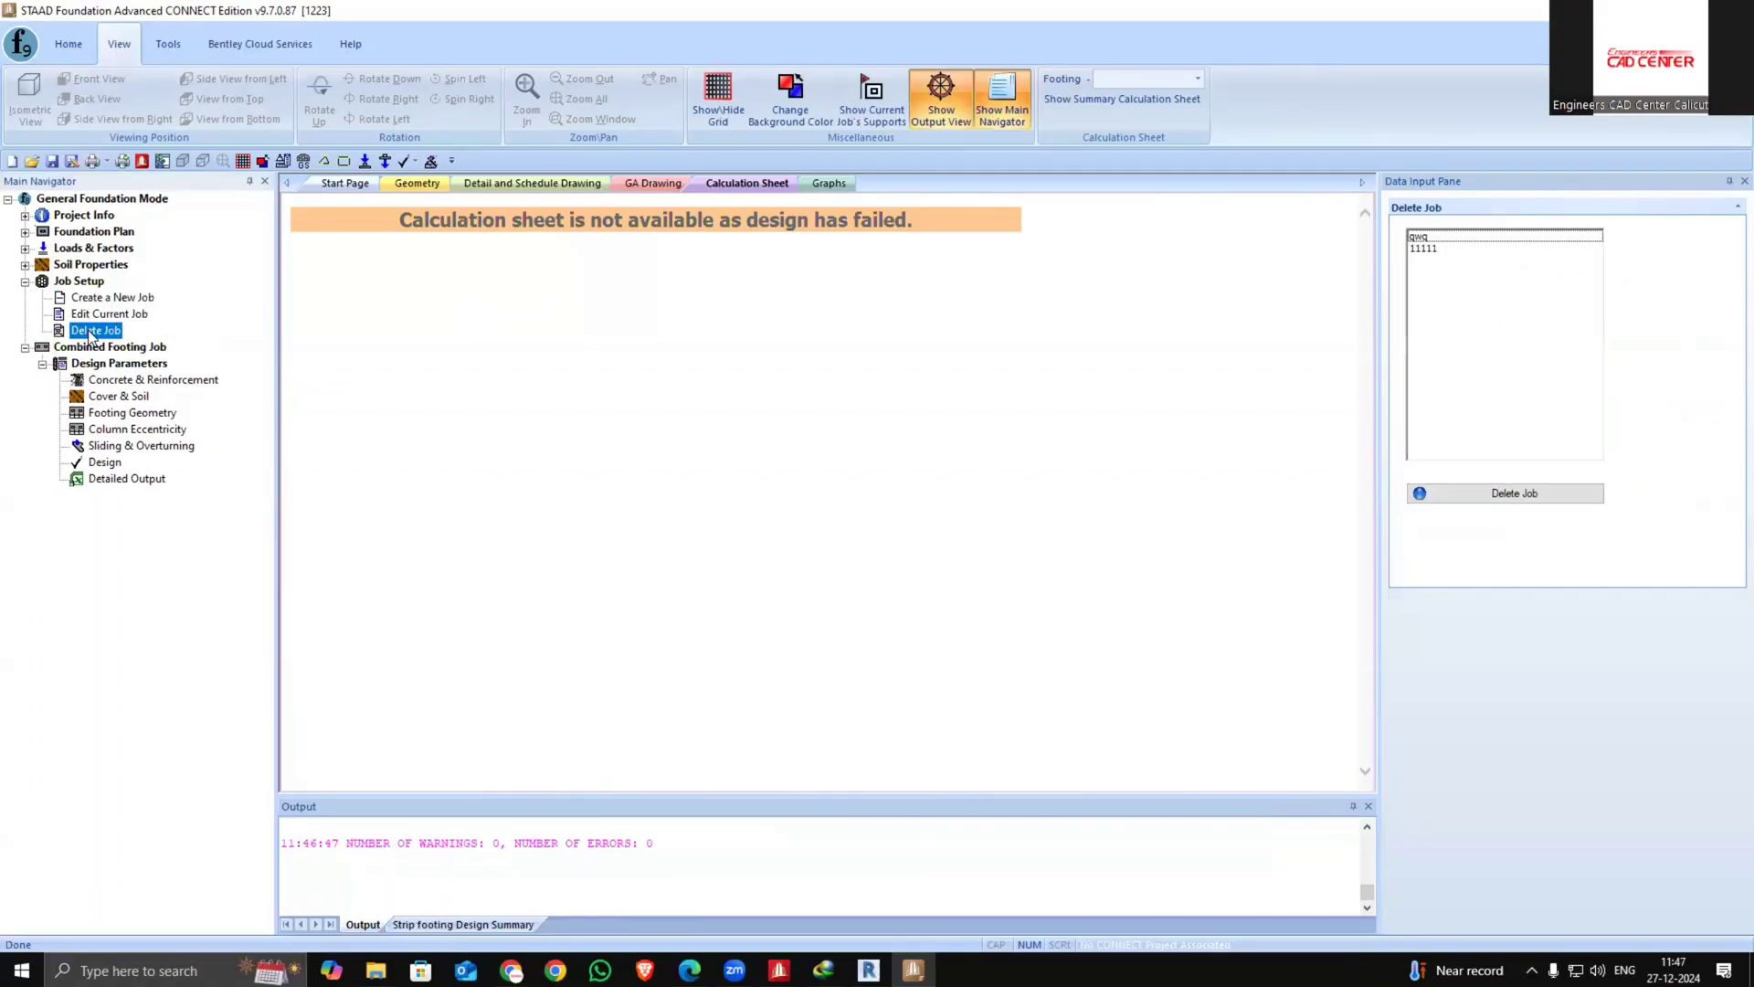
click(1451, 240)
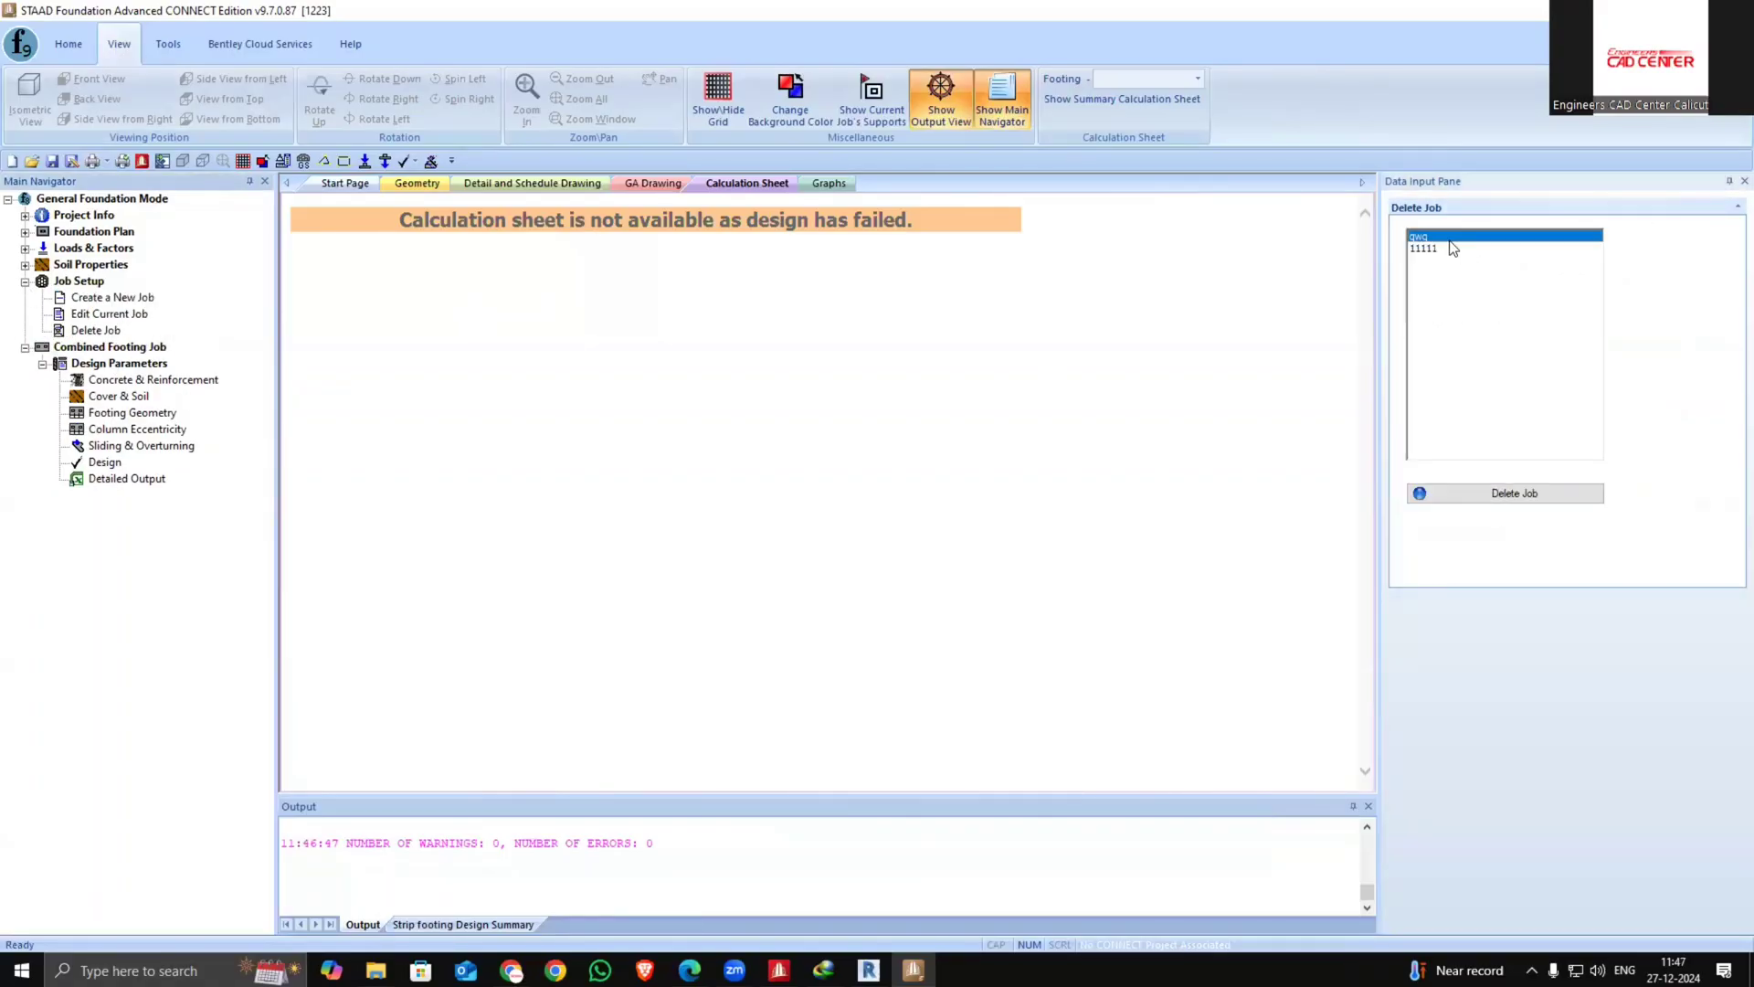
click(1485, 494)
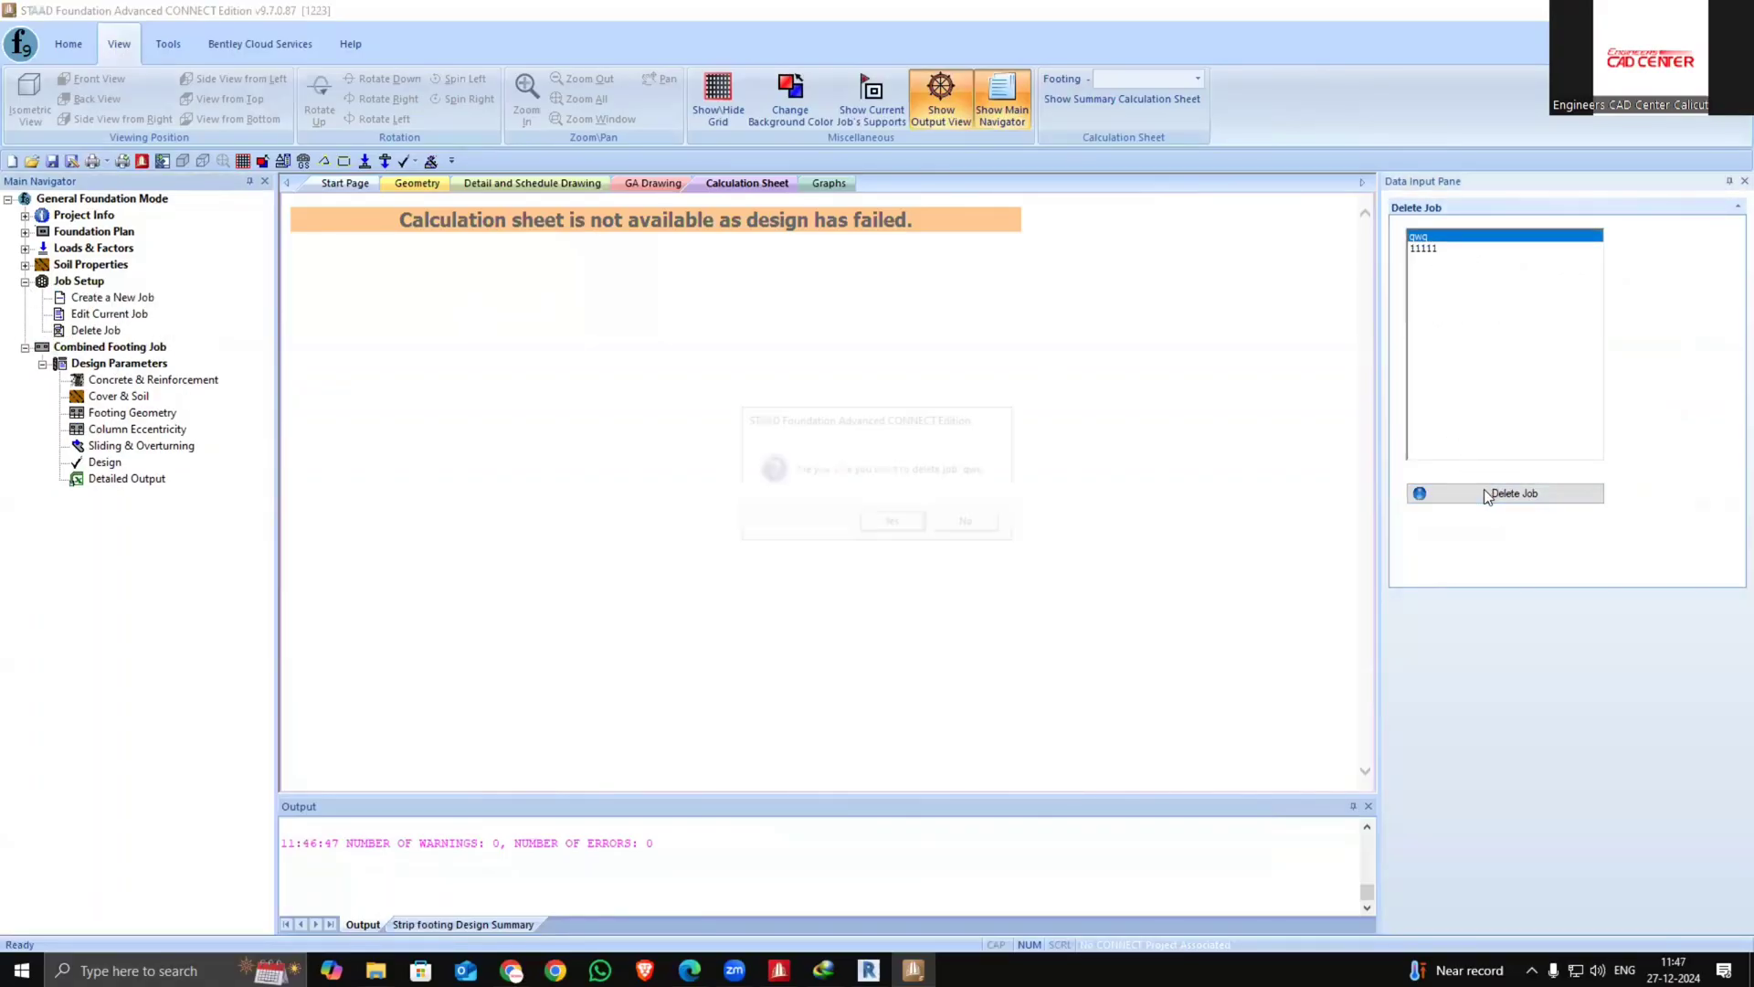
click(890, 521)
Rerun the combined footing design, saving the modified file as 122 first
click(1466, 252)
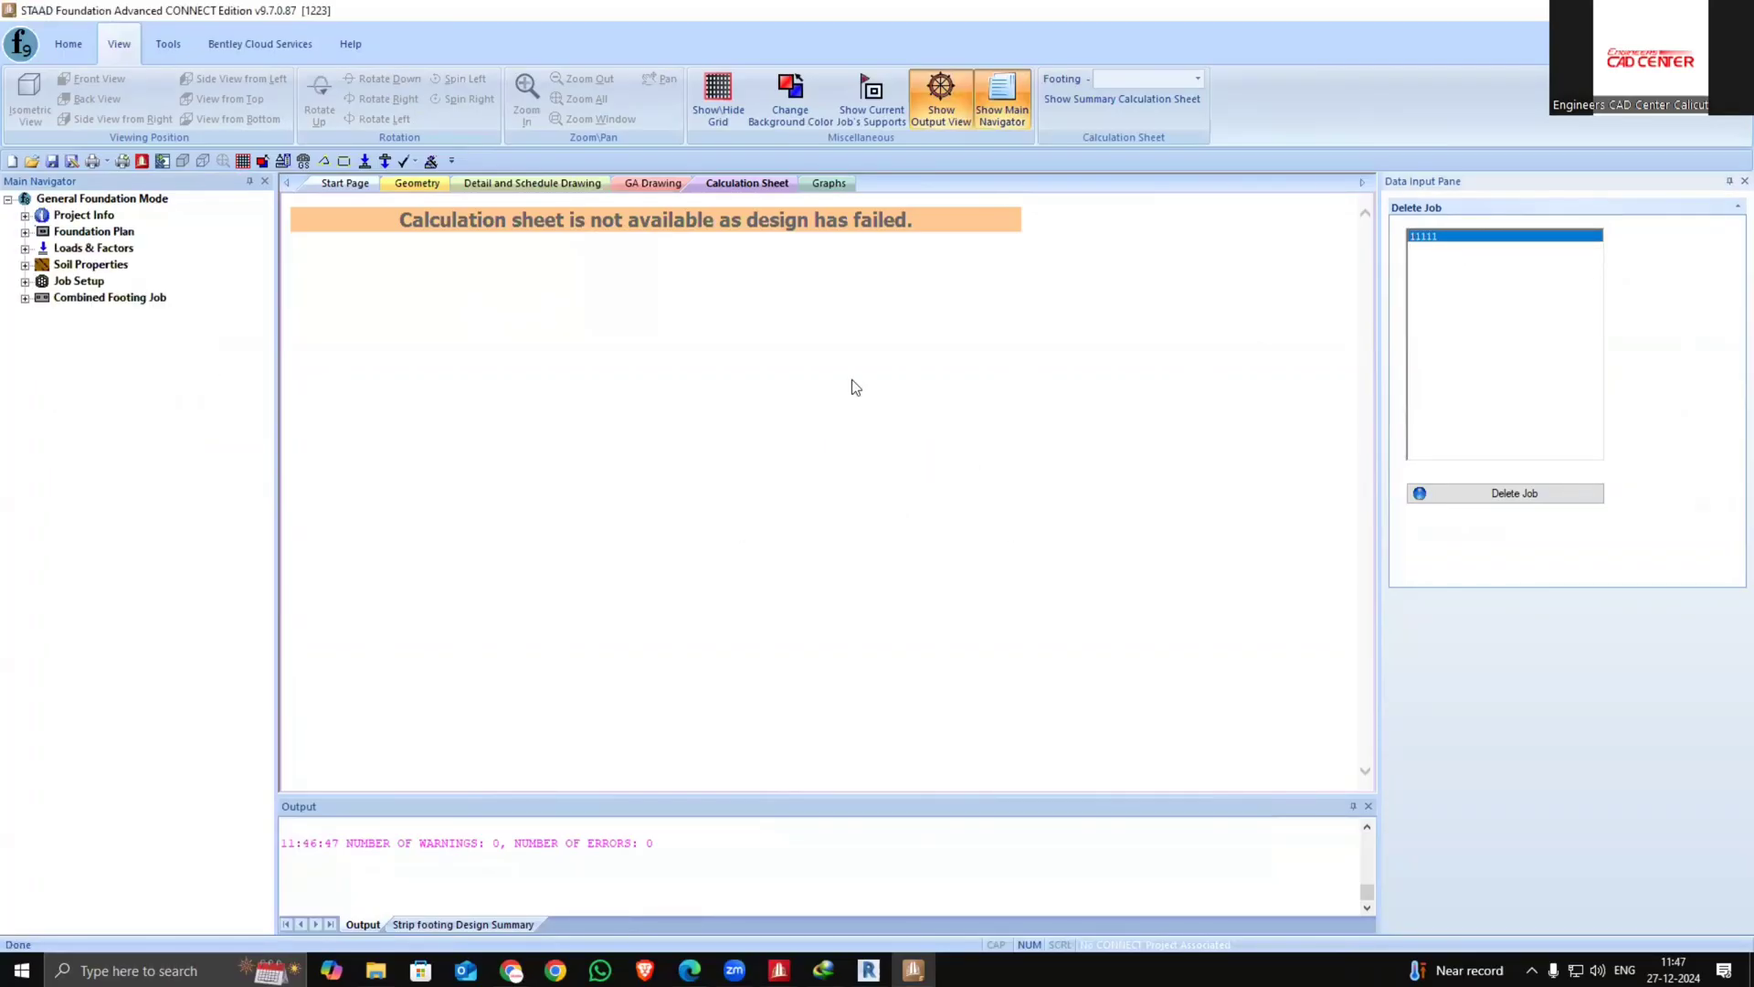
click(25, 281)
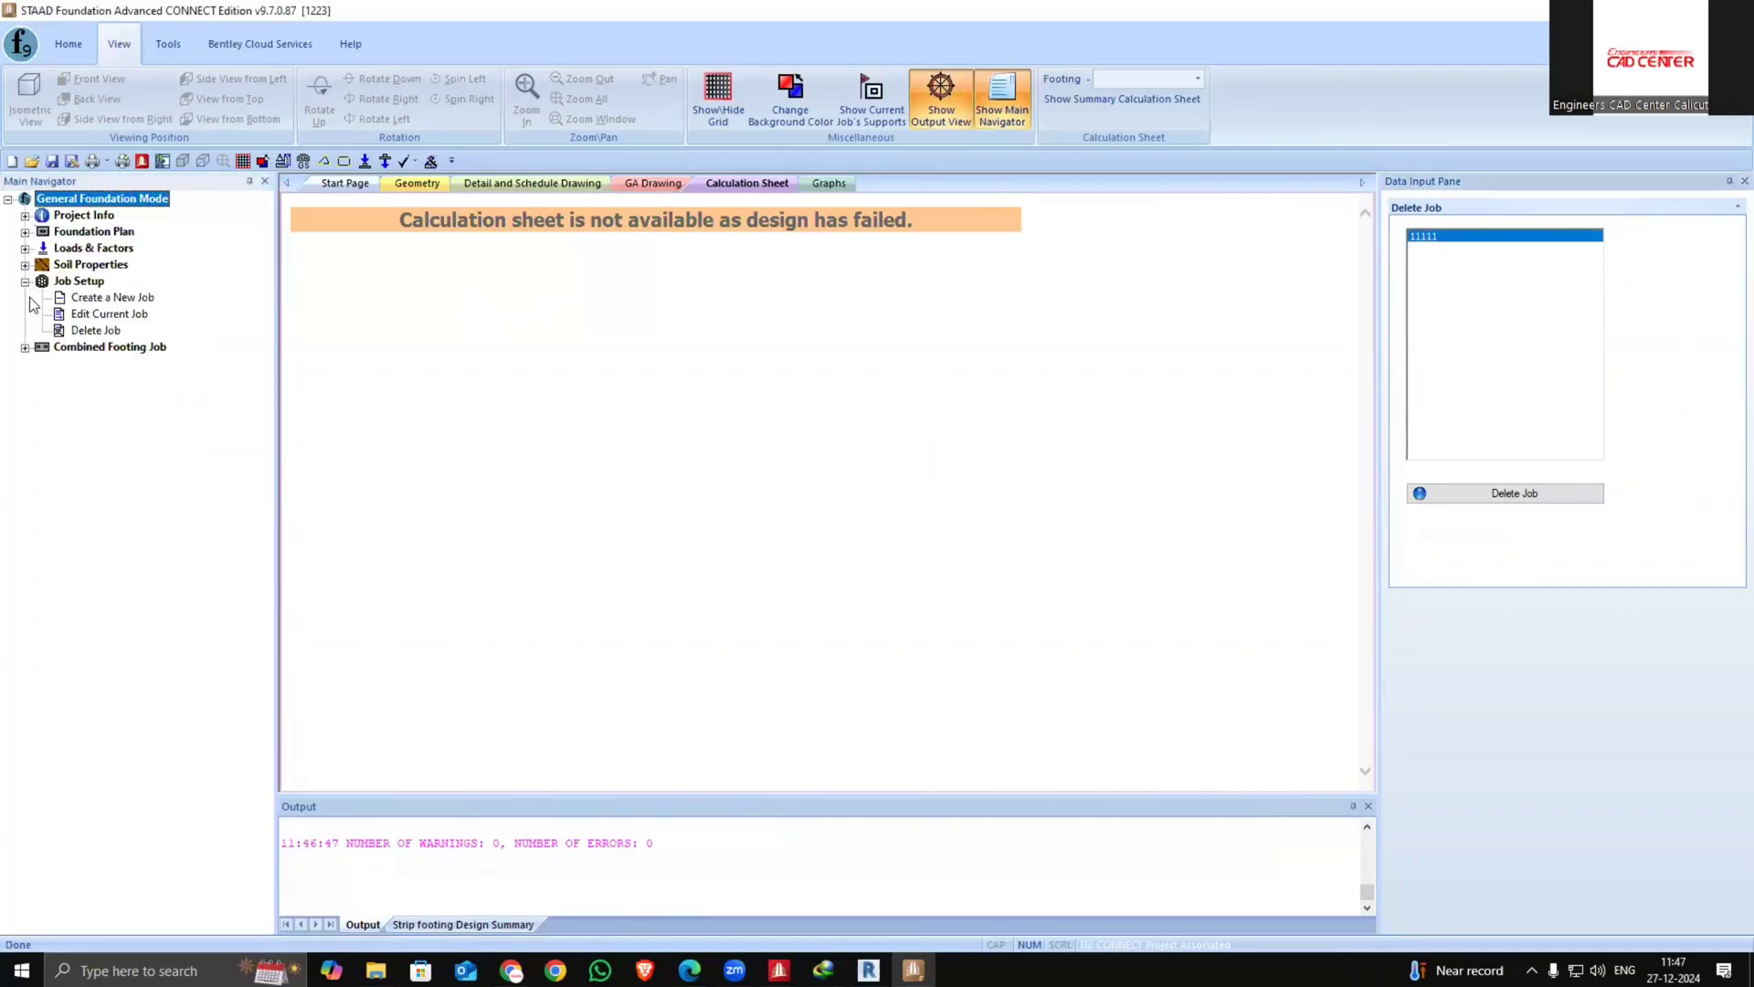
click(25, 347)
click(42, 364)
click(135, 380)
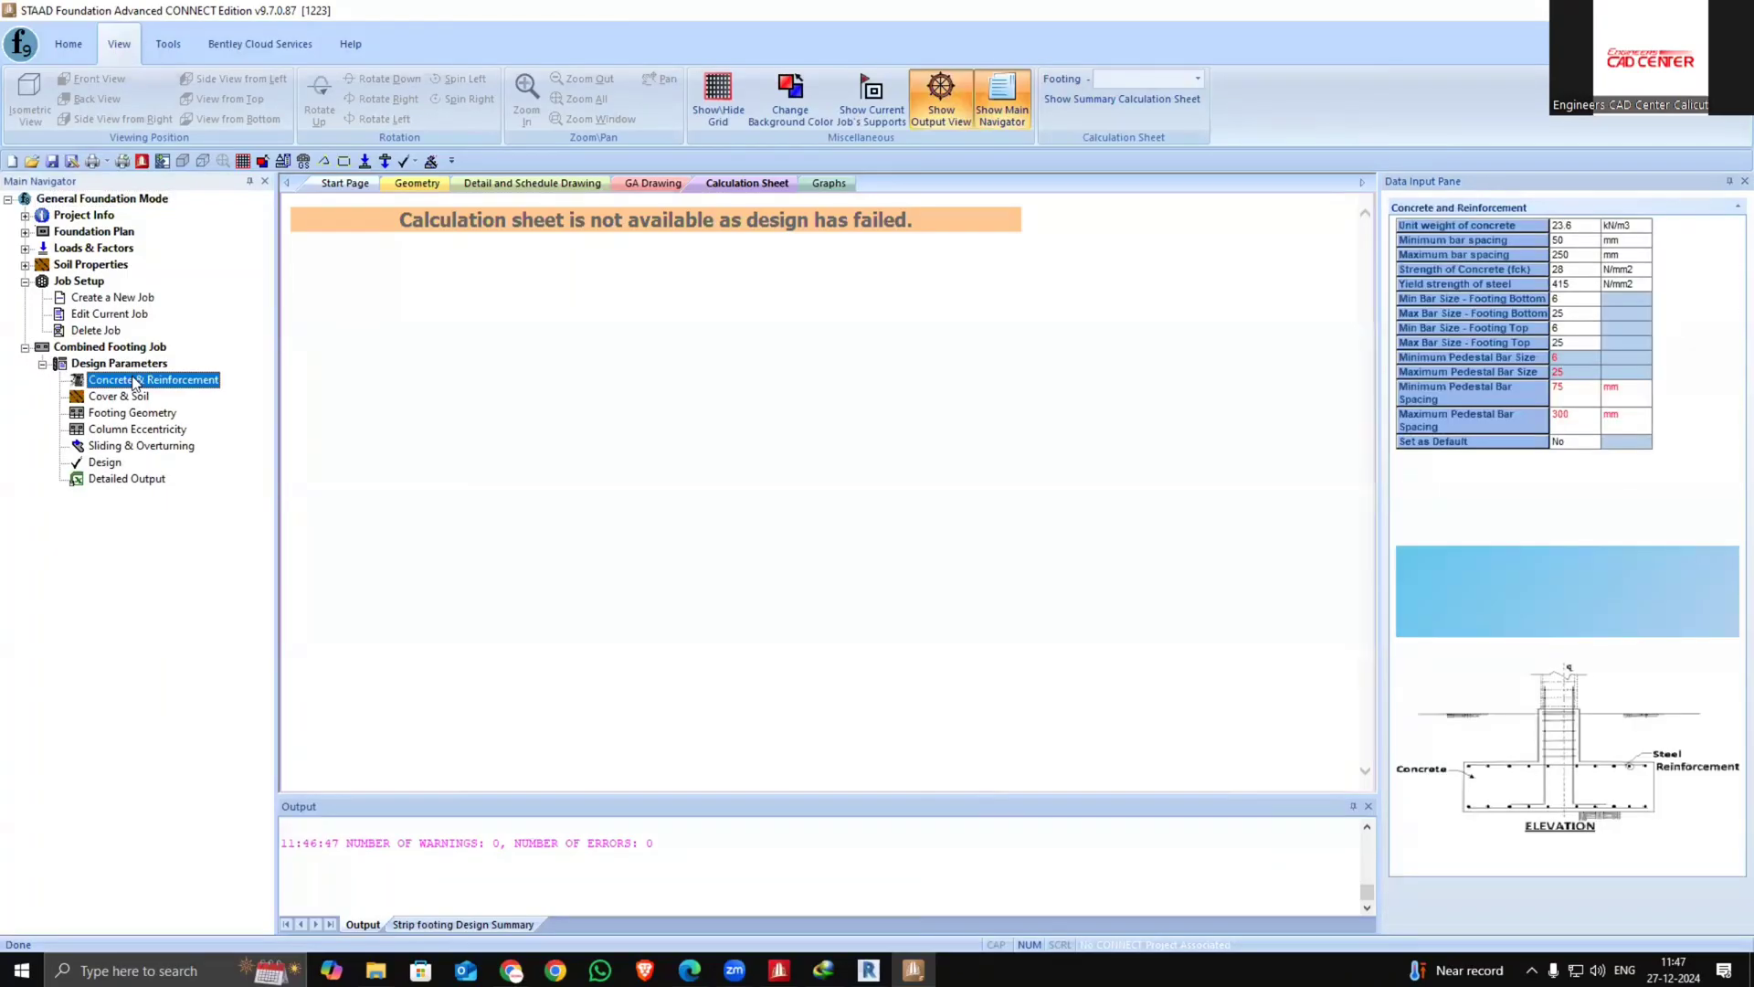
click(123, 397)
click(103, 462)
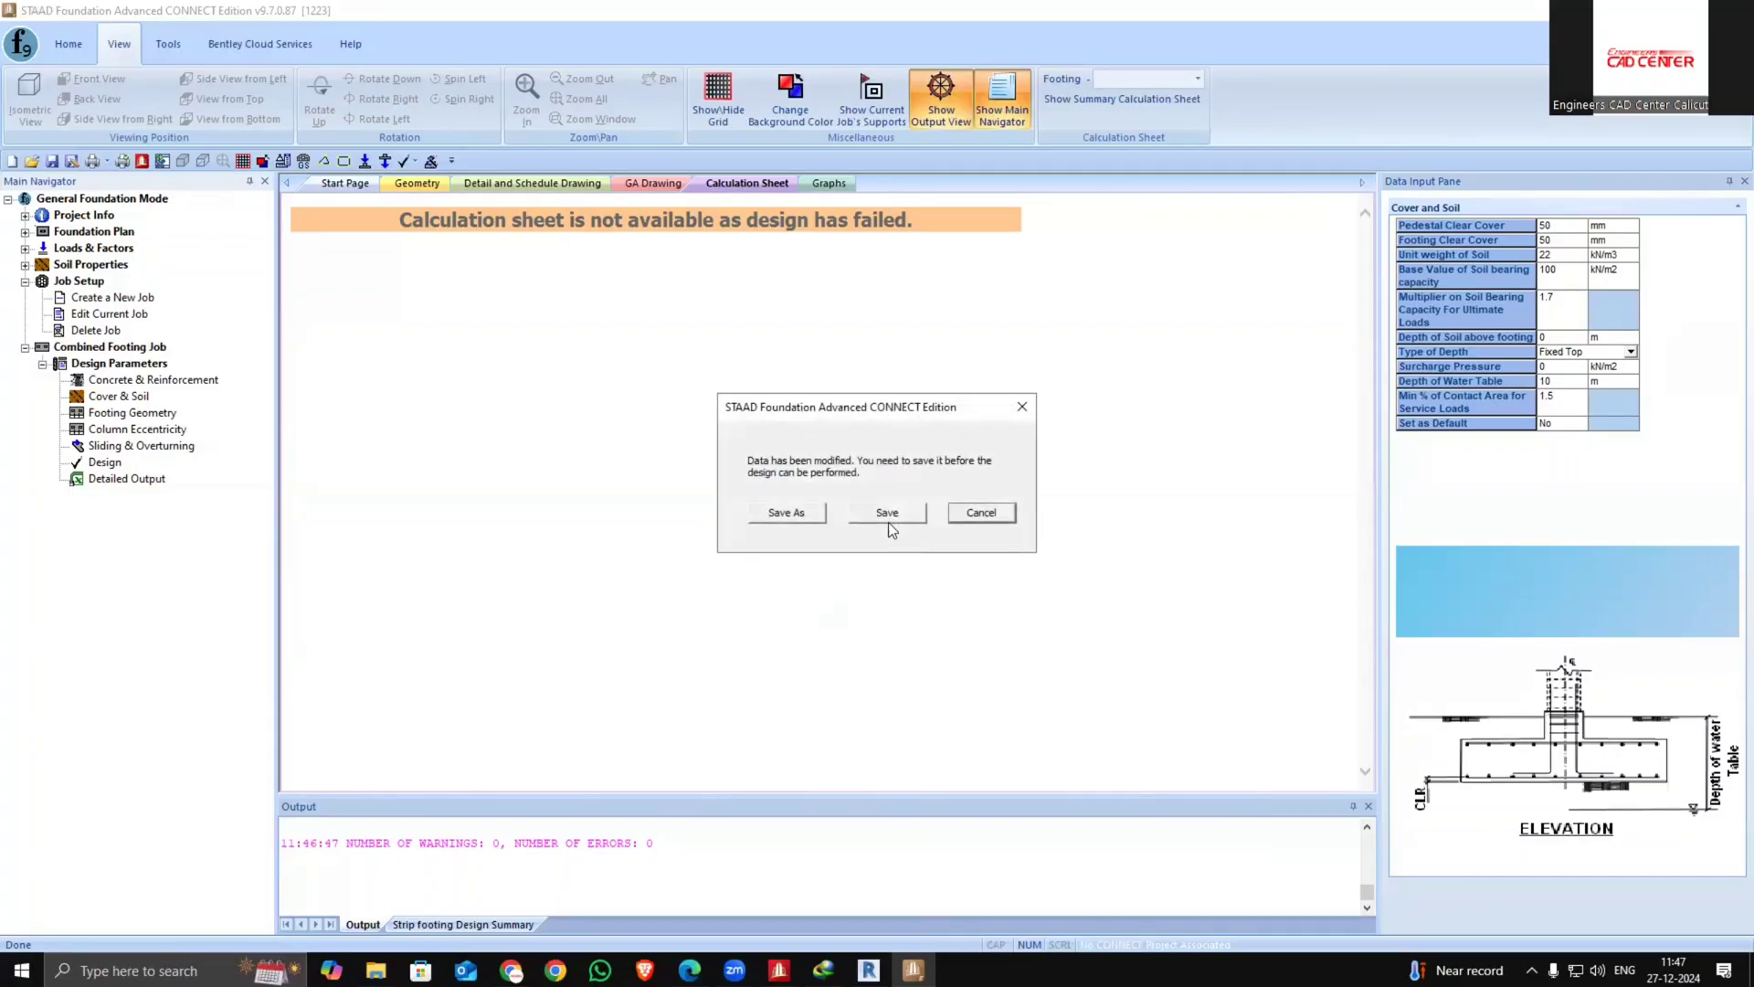
click(791, 512)
text(122)
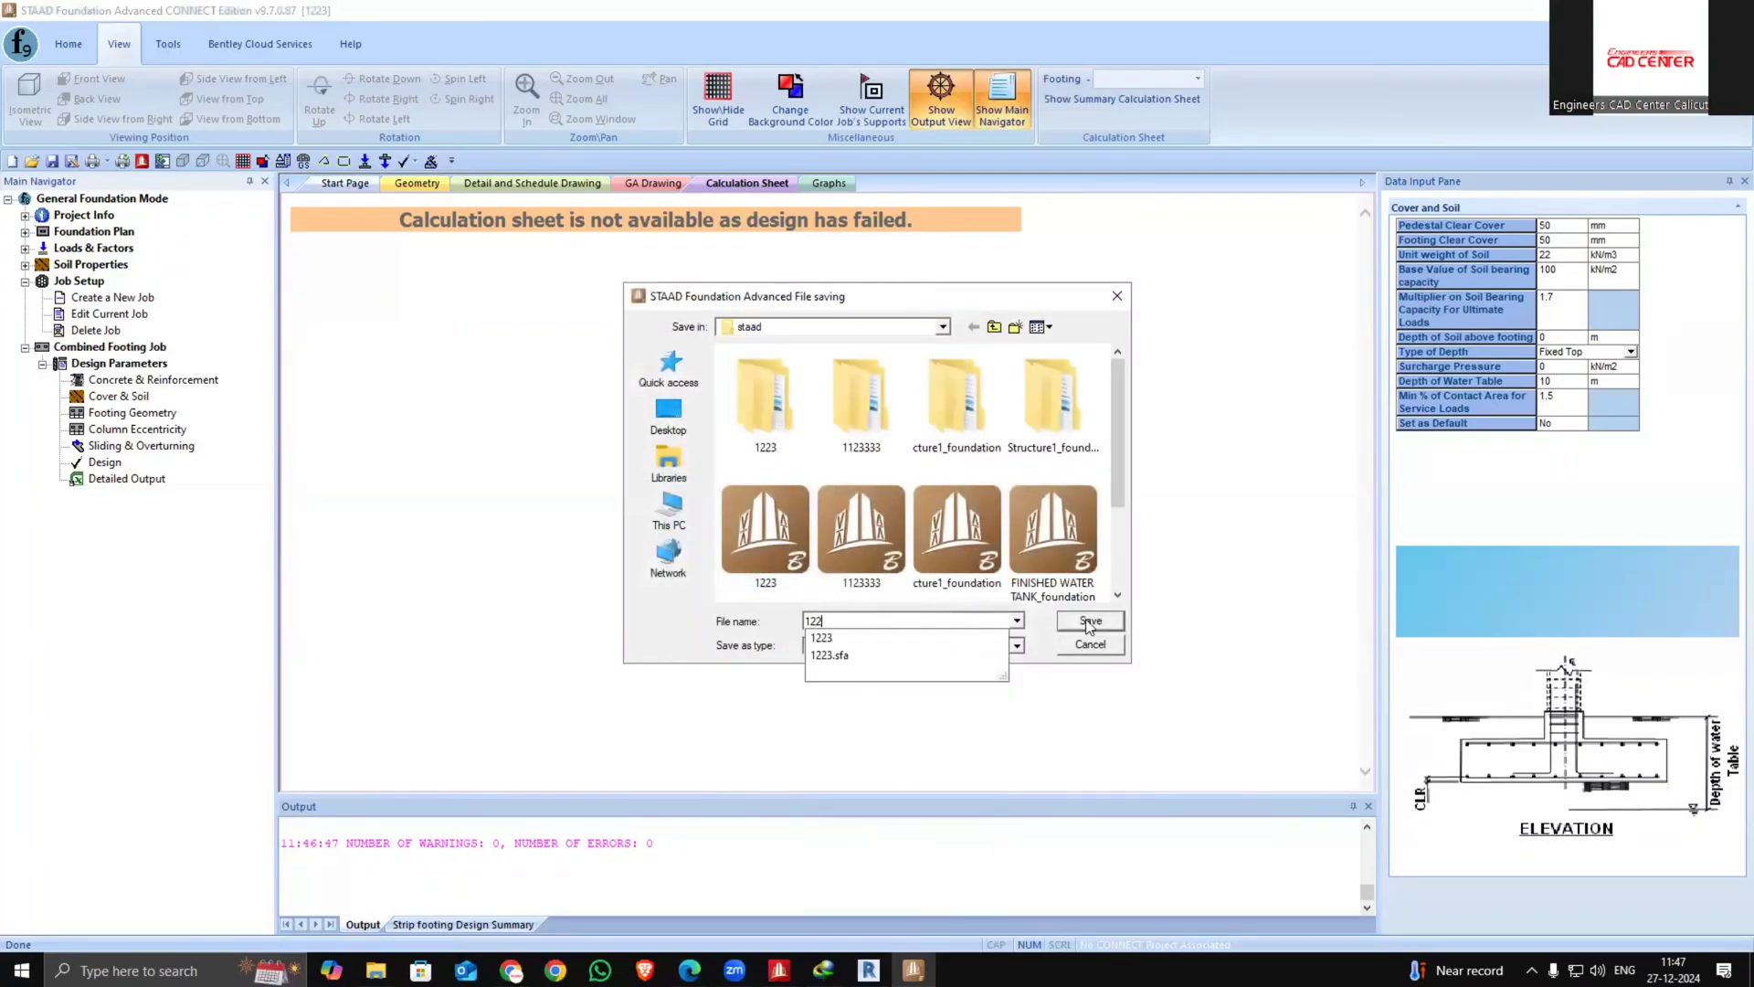
click(1081, 623)
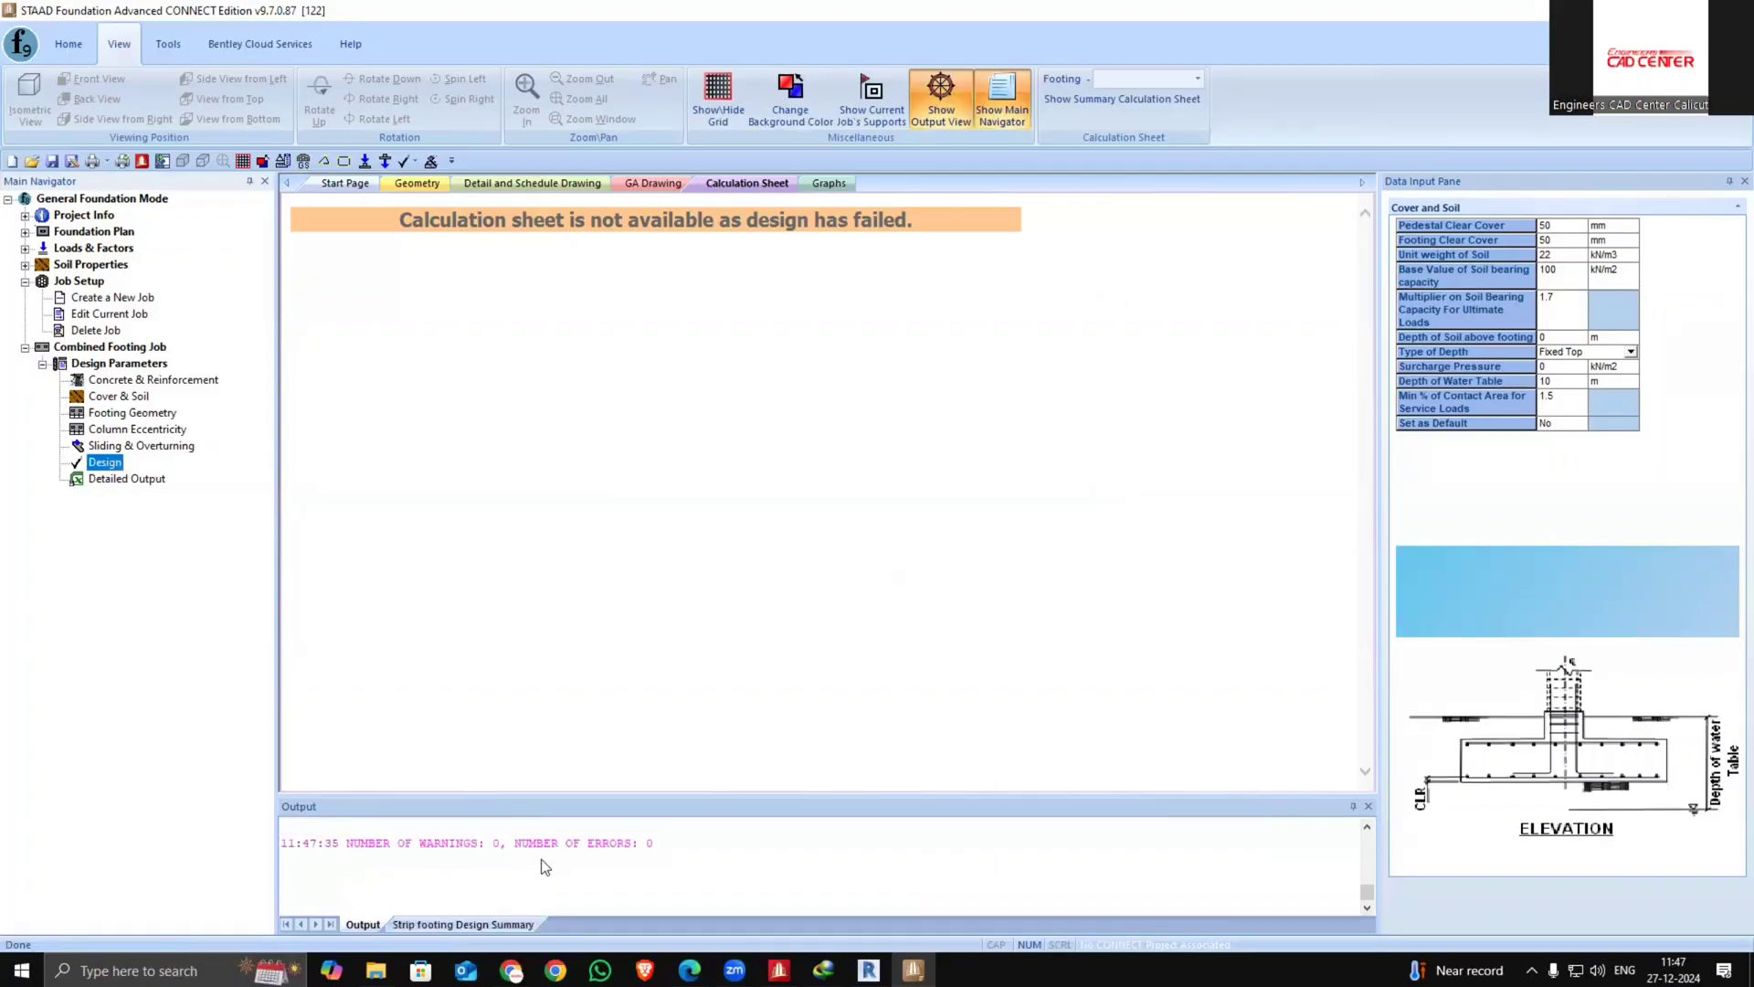
Inspect the drawing and geometry tabs and the support layout for the design results
click(656, 878)
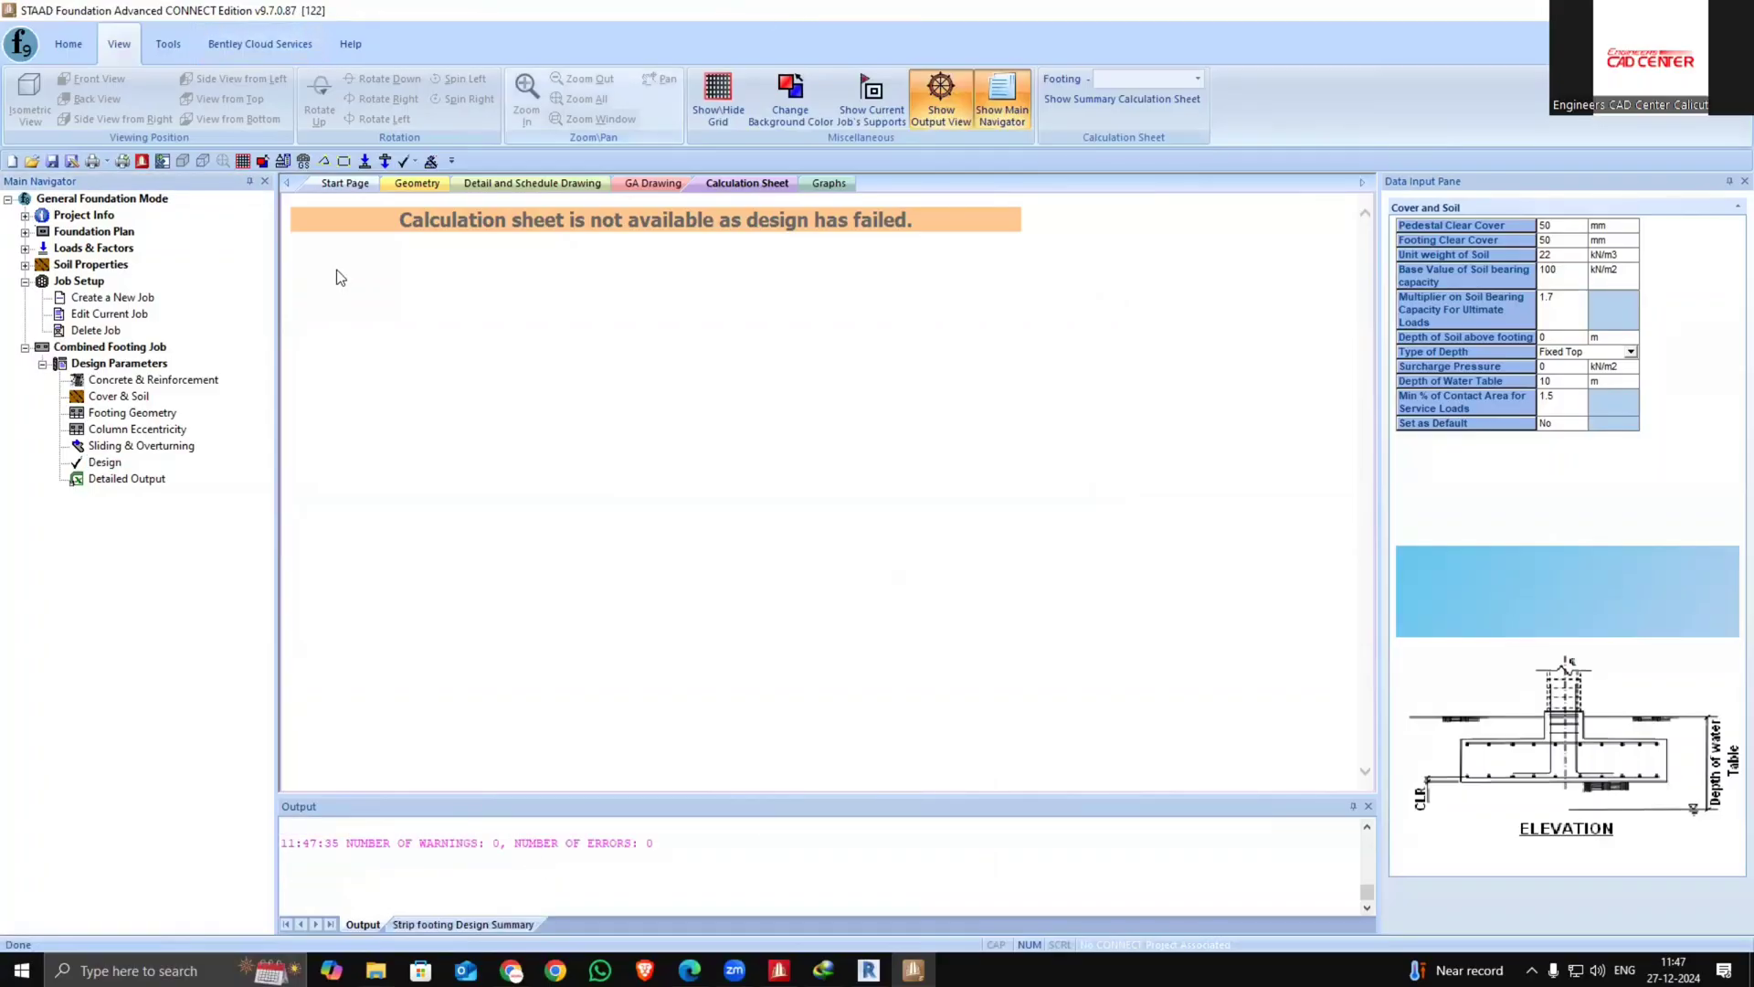
click(654, 184)
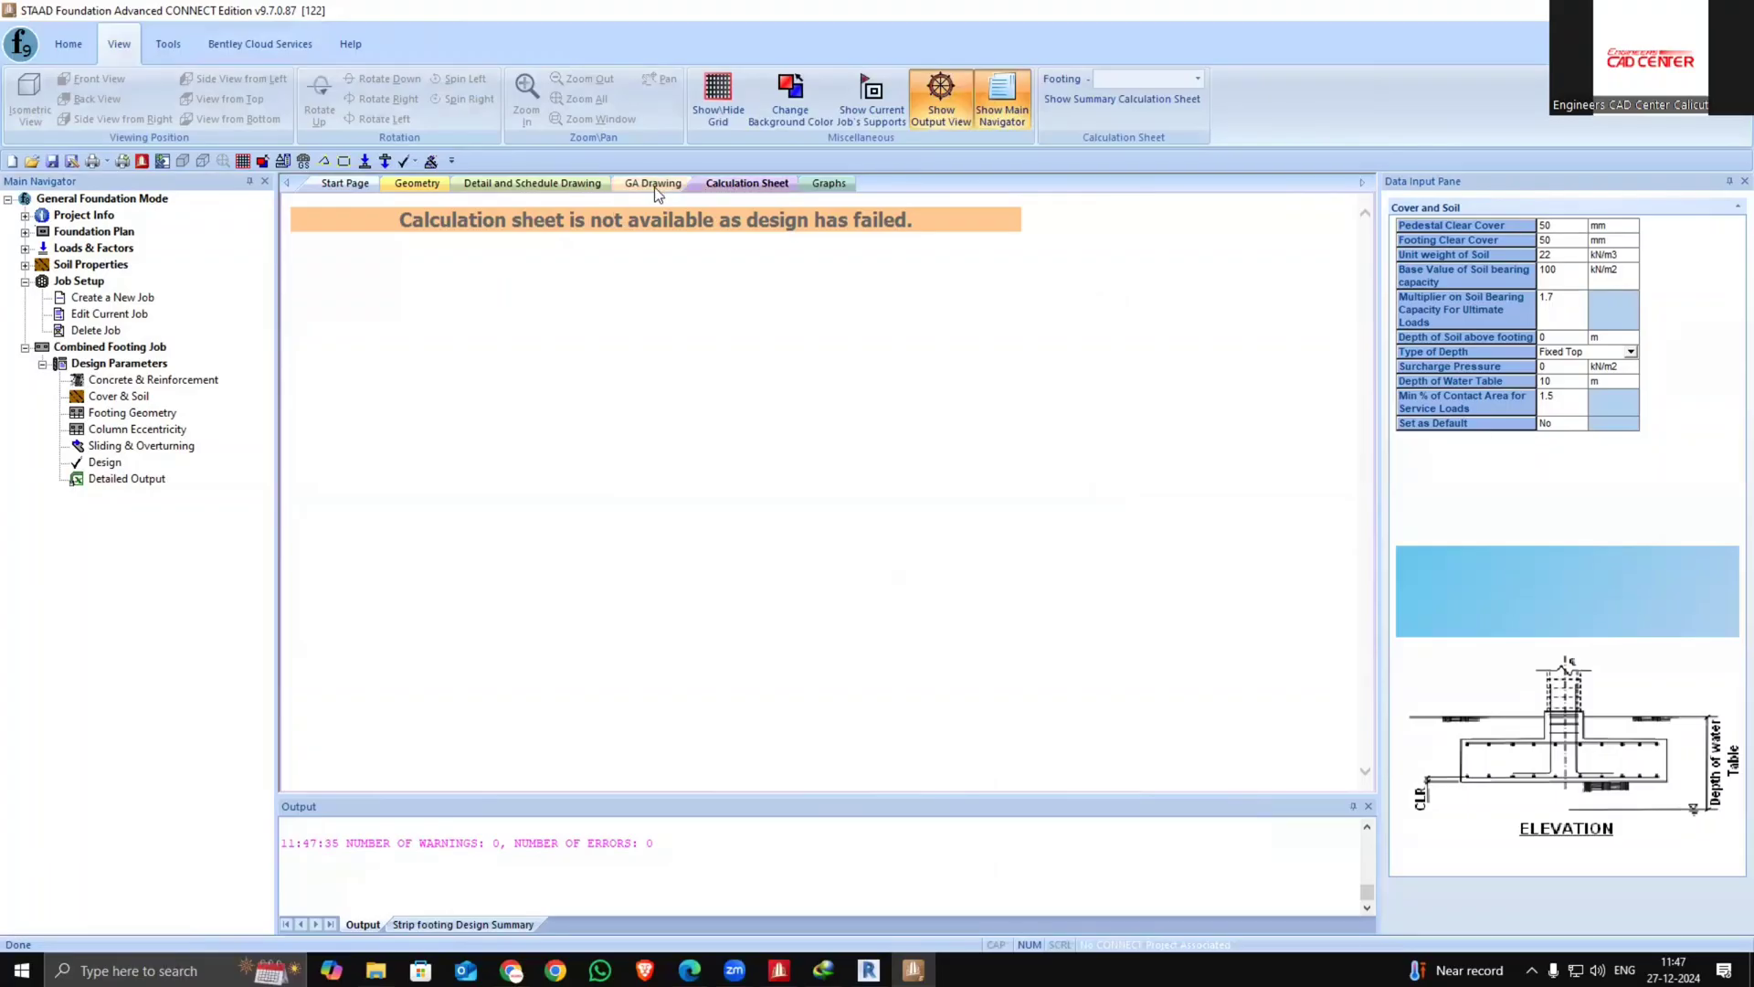
click(504, 185)
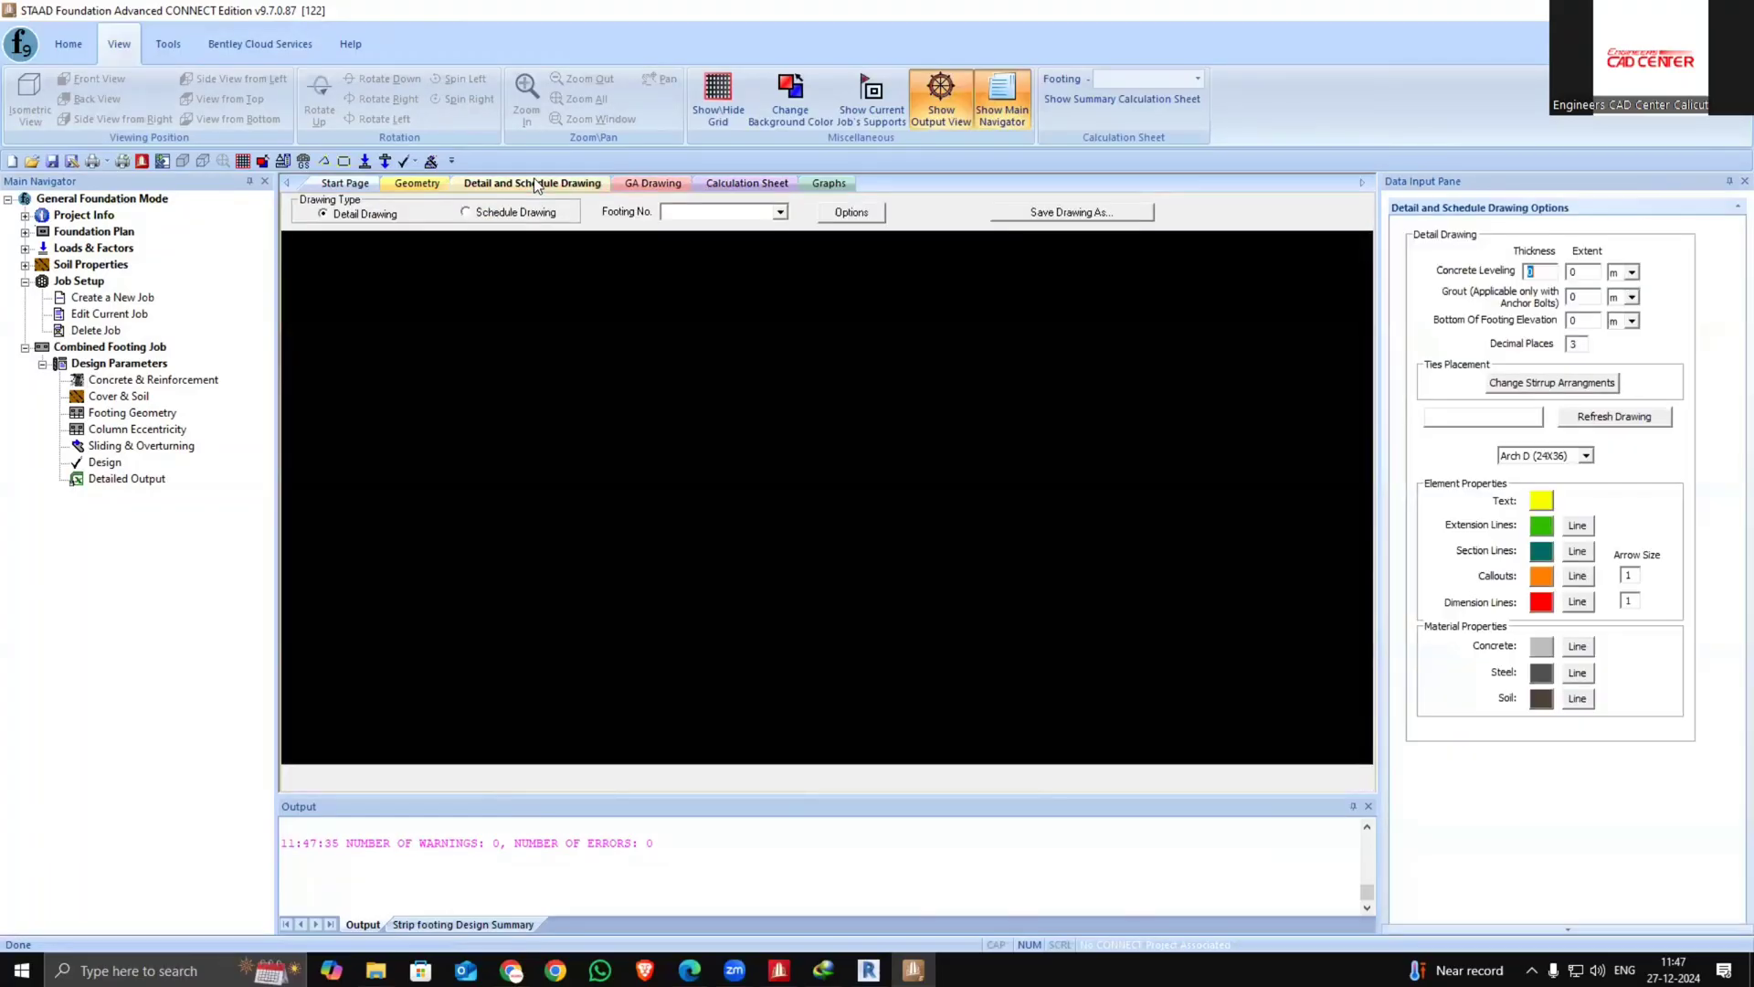
click(405, 184)
scroll(1019, 517, down, 1)
middle_drag(879, 517, 806, 519)
scroll(806, 518, up, 2)
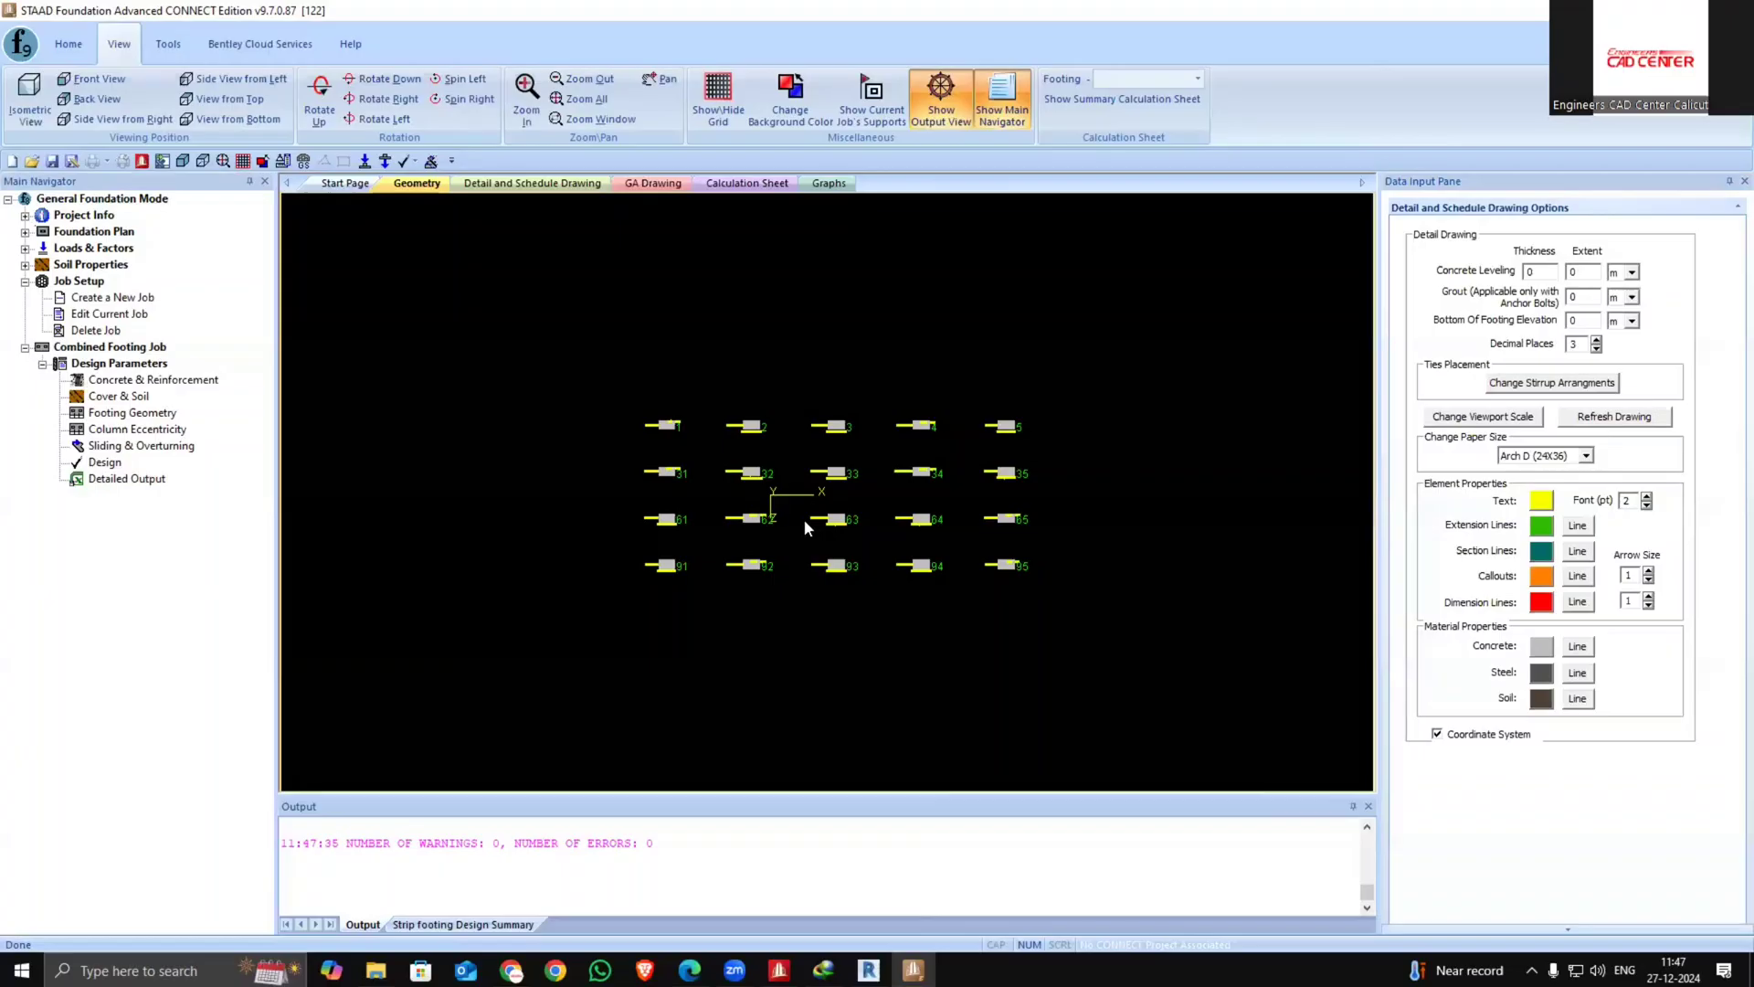
Delete the combined footing job 11111
click(171, 381)
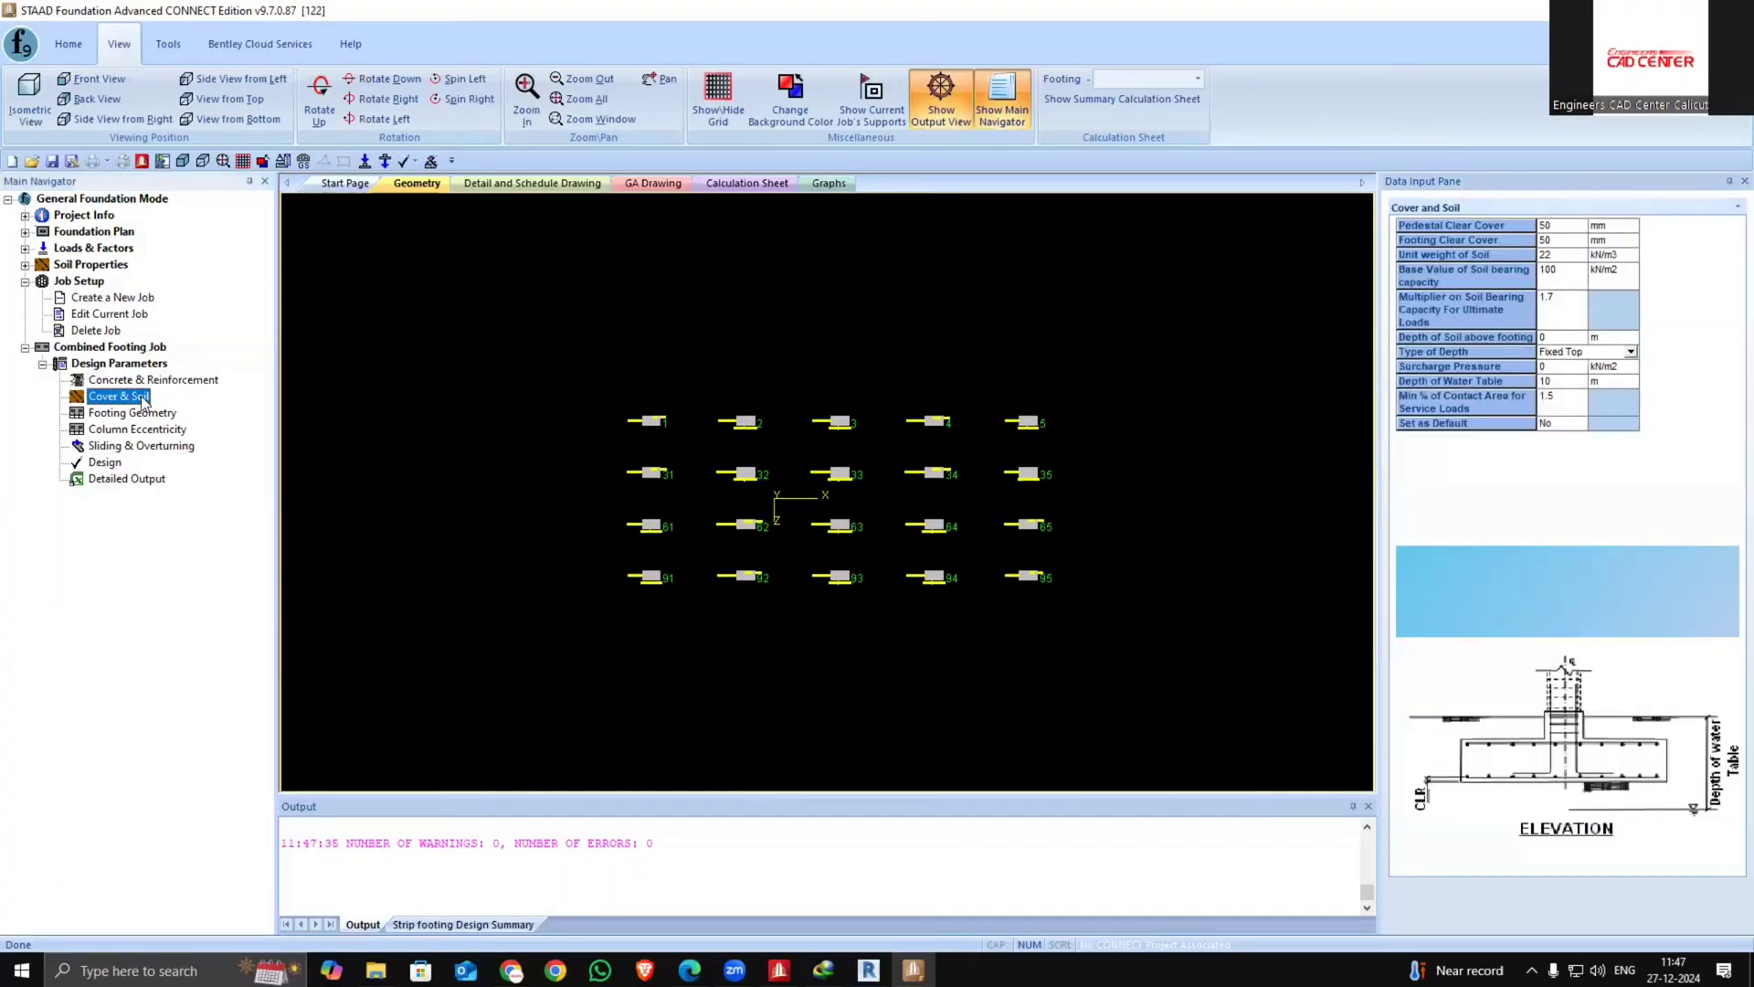
click(141, 365)
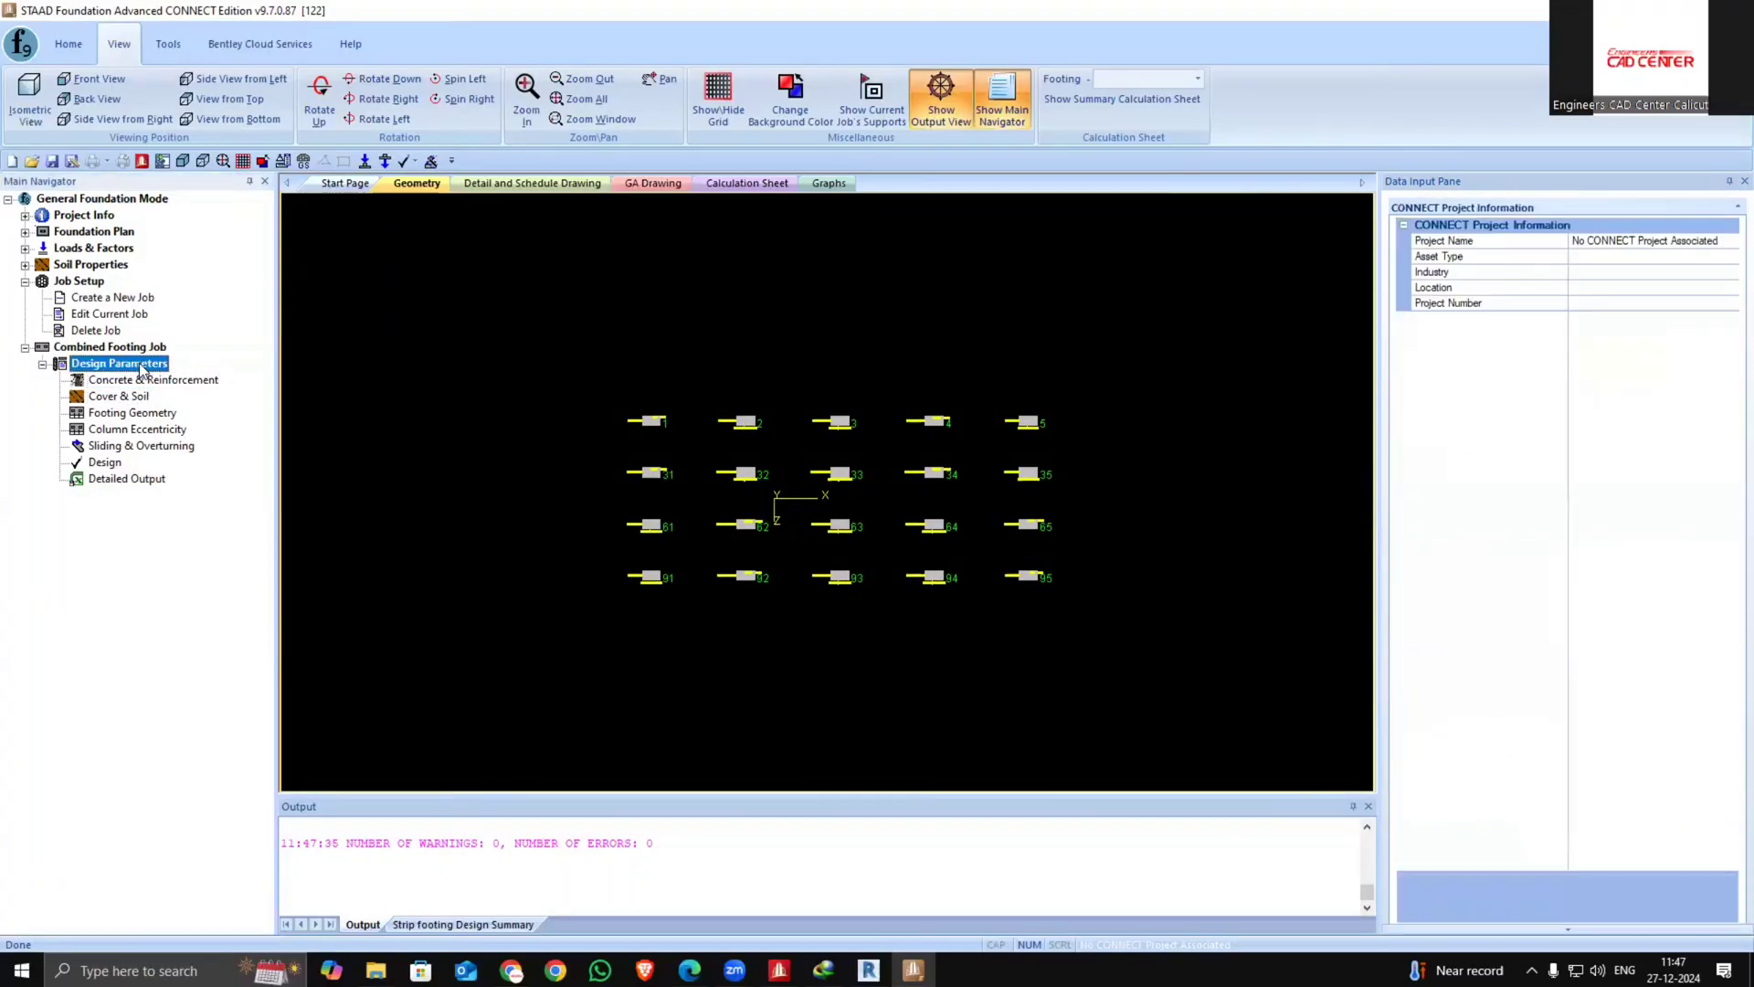
click(114, 348)
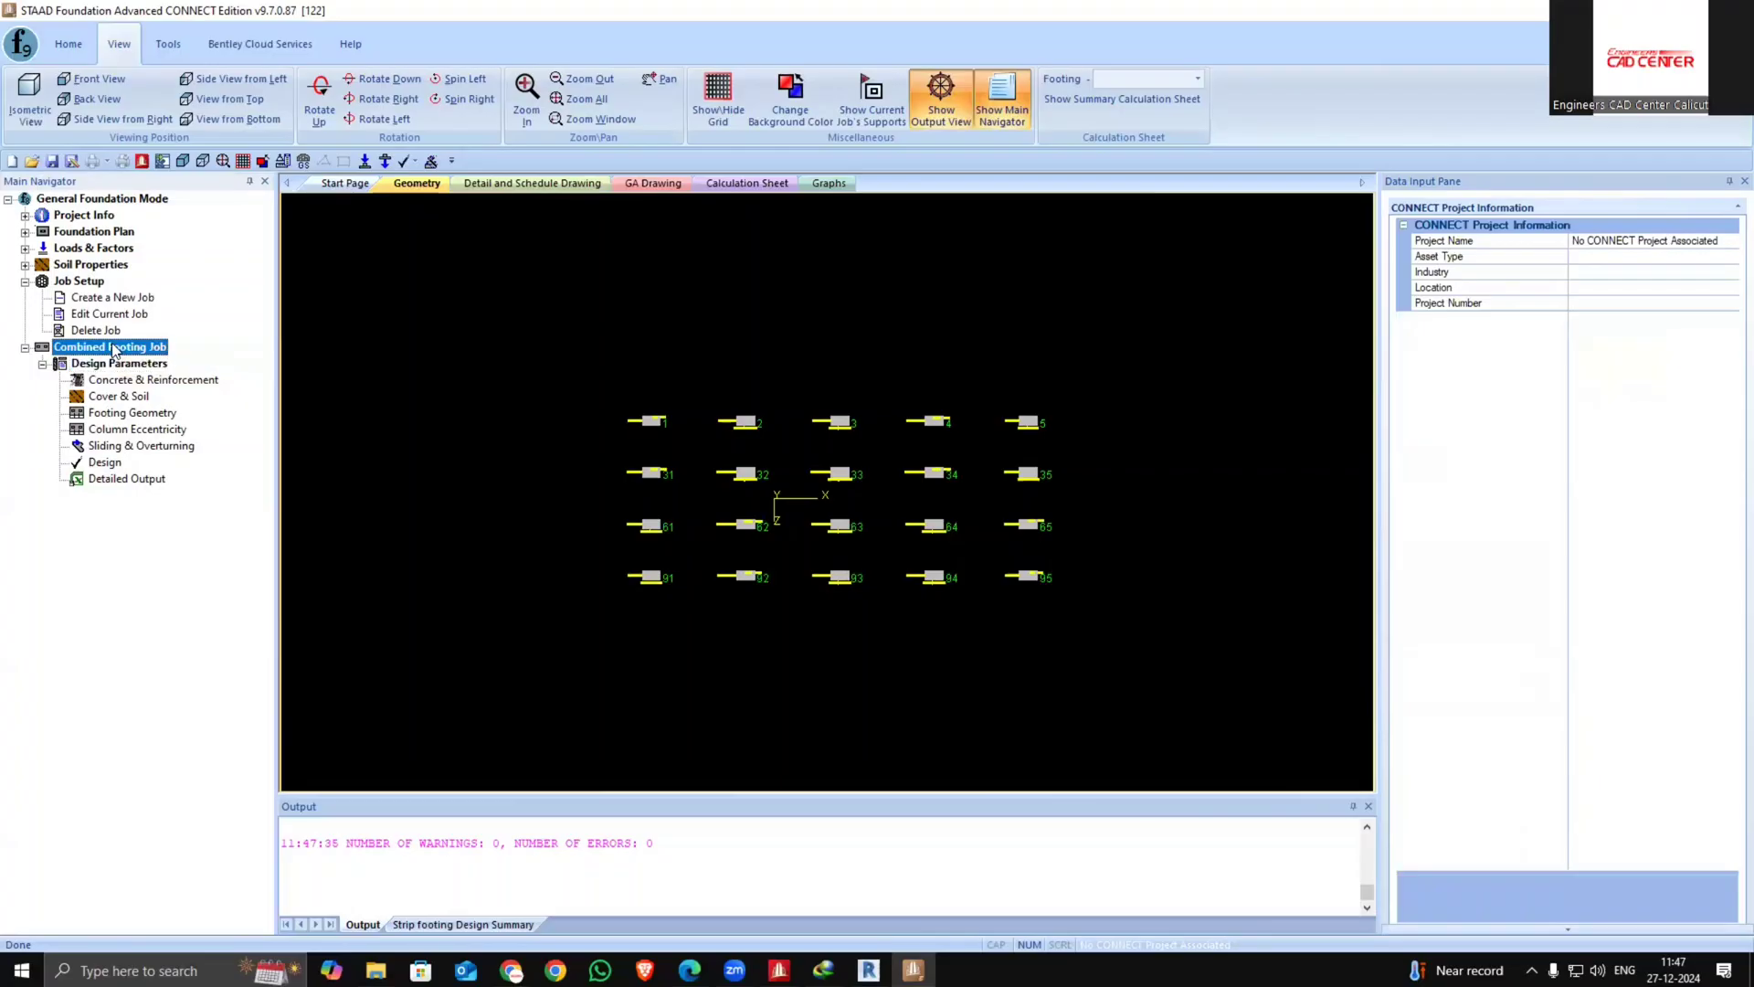
click(94, 331)
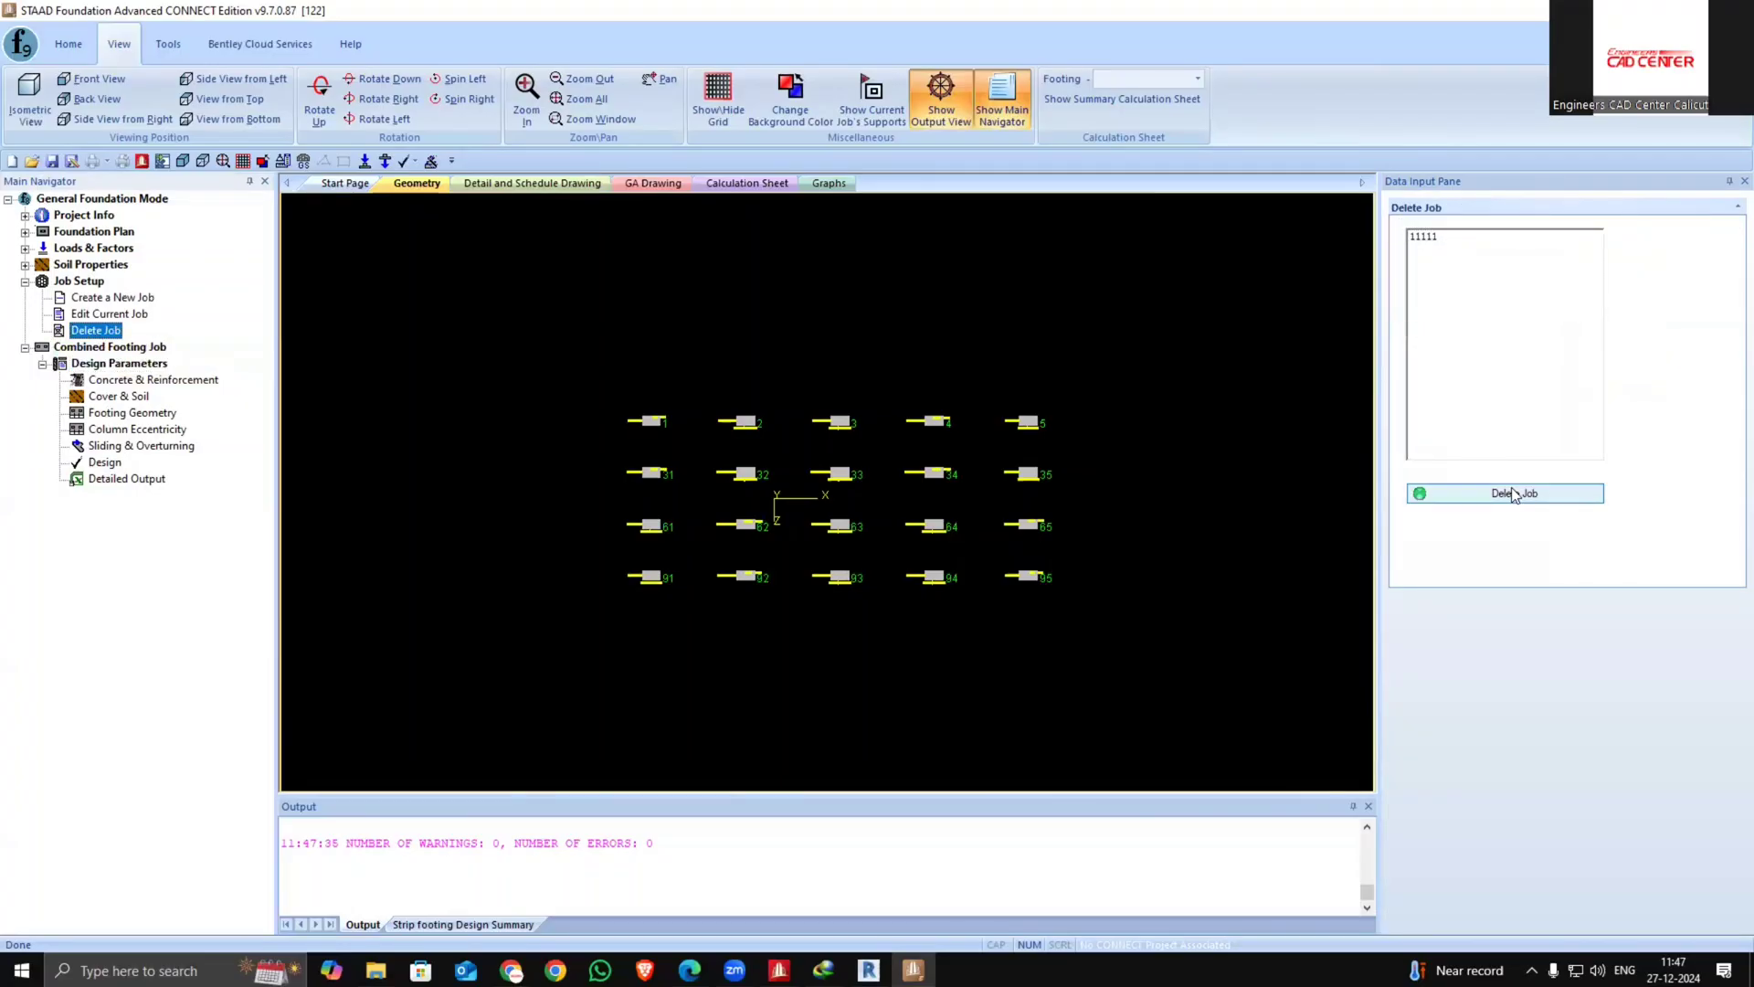
click(1448, 236)
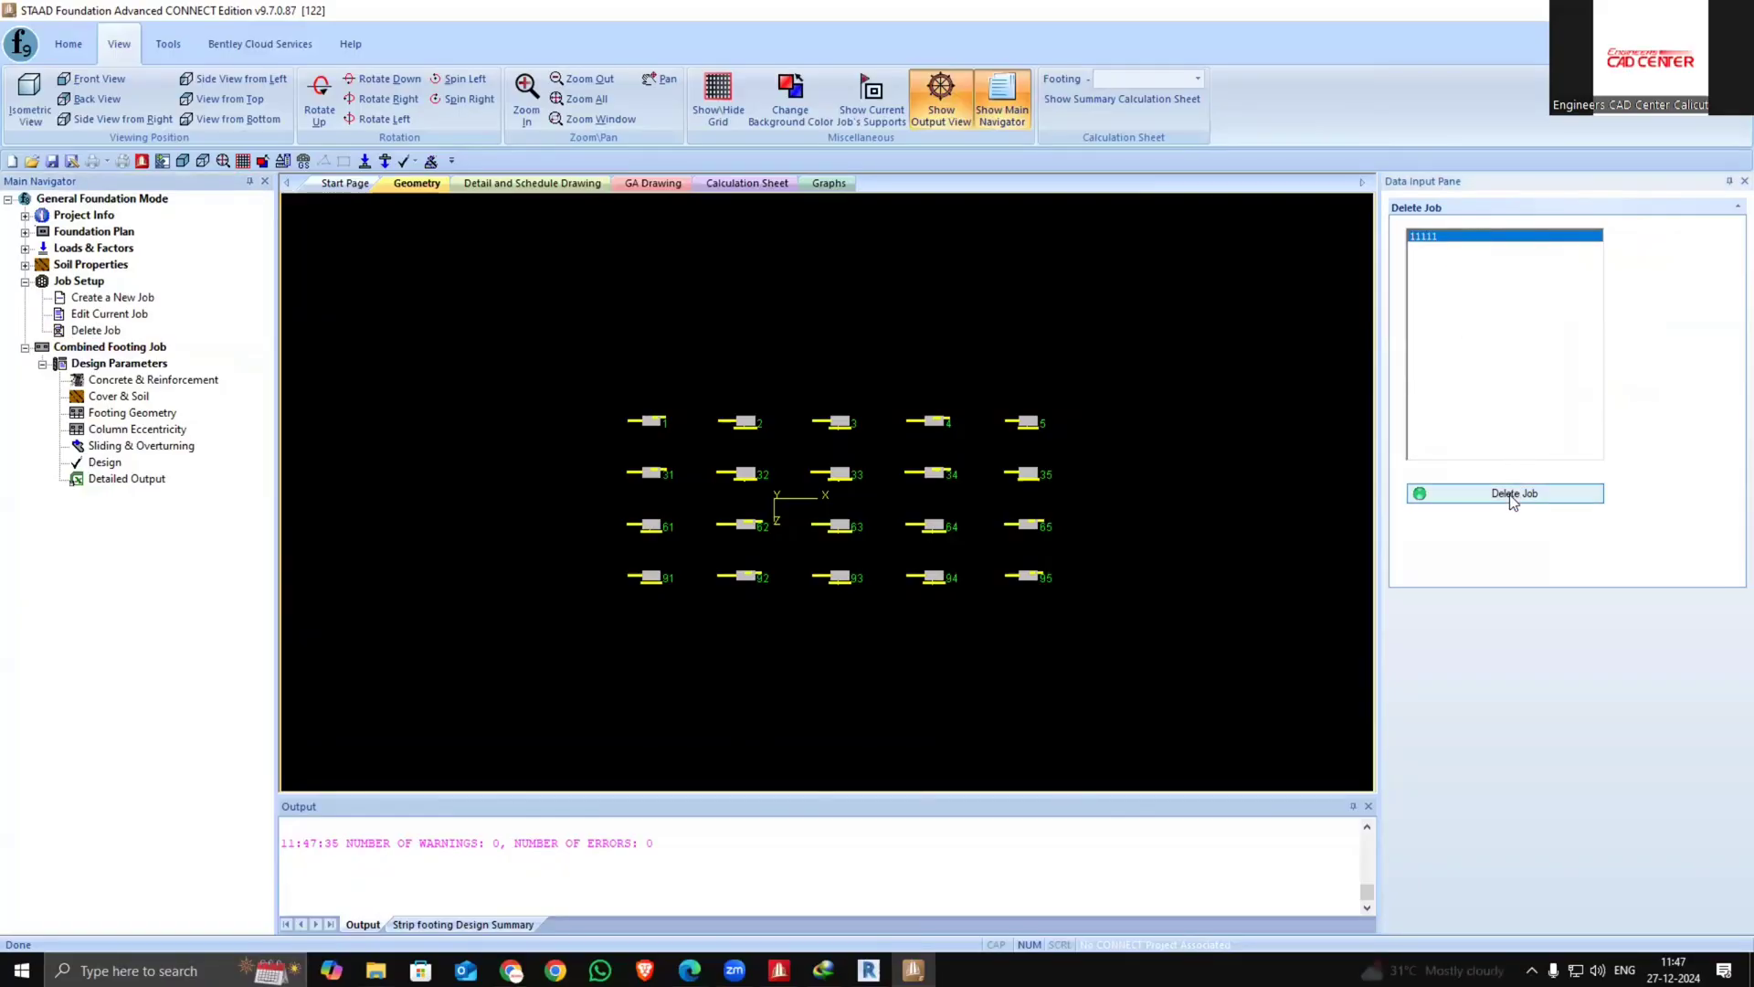
click(1512, 494)
click(894, 522)
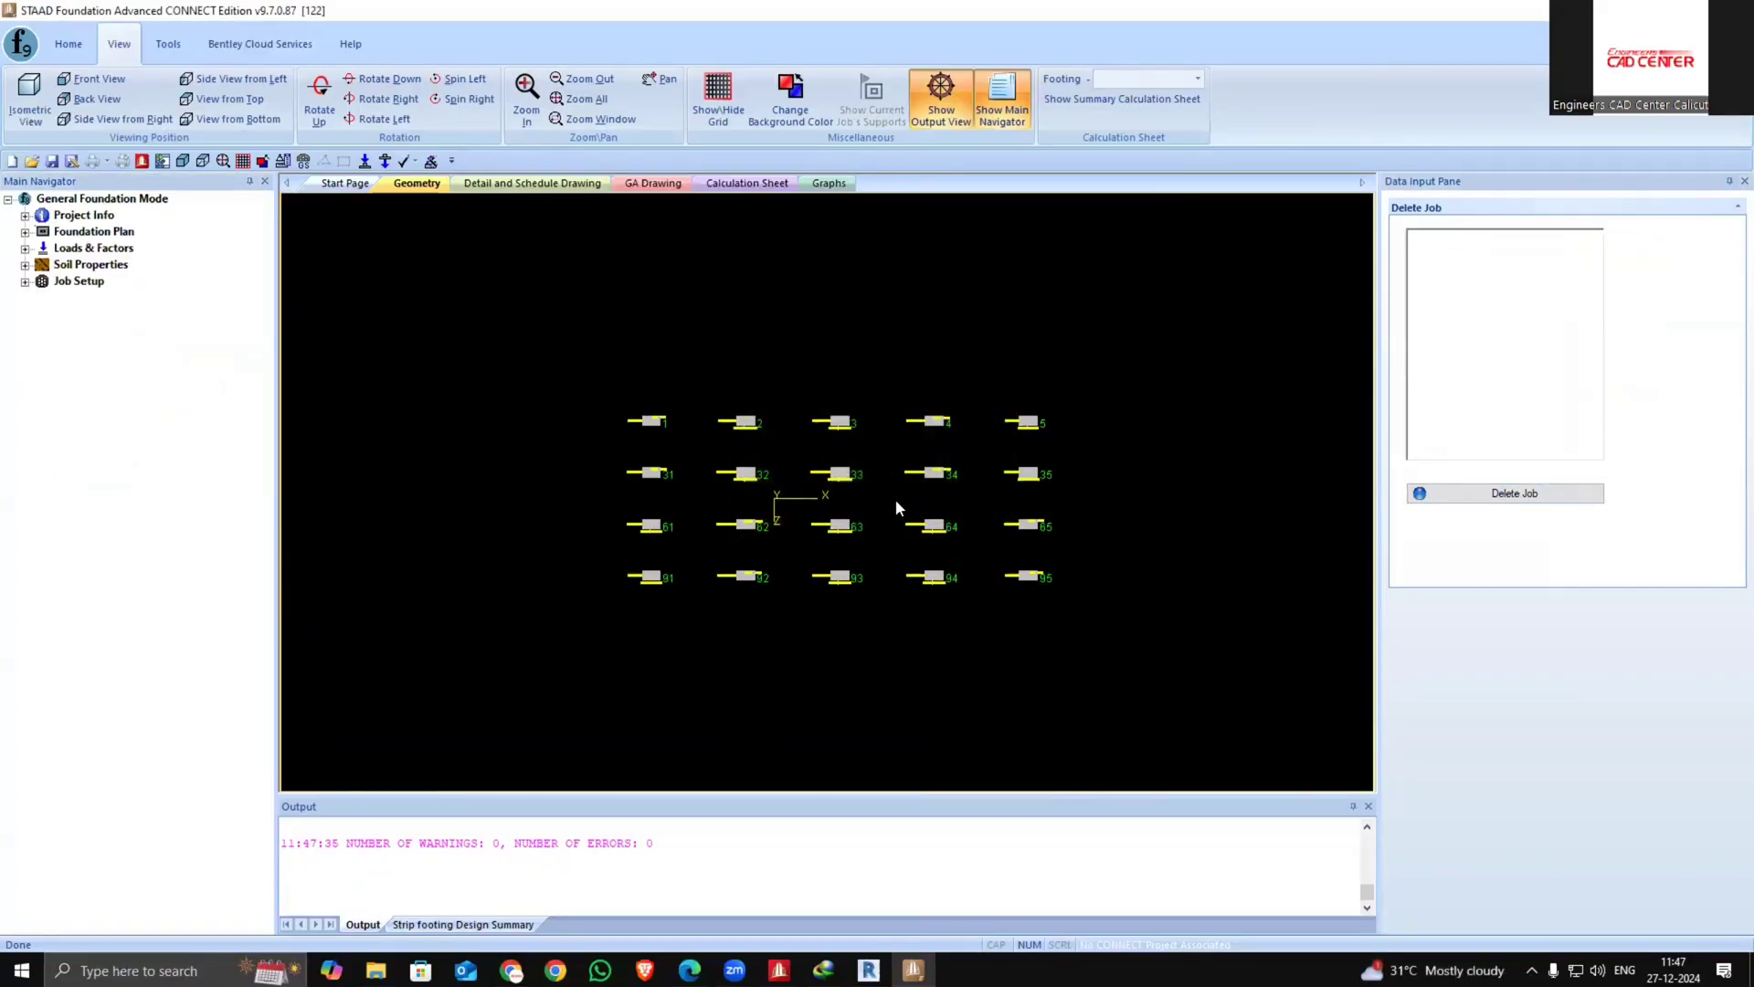
Start a new combined job named as, using the Indian design code IS456-2000
click(25, 282)
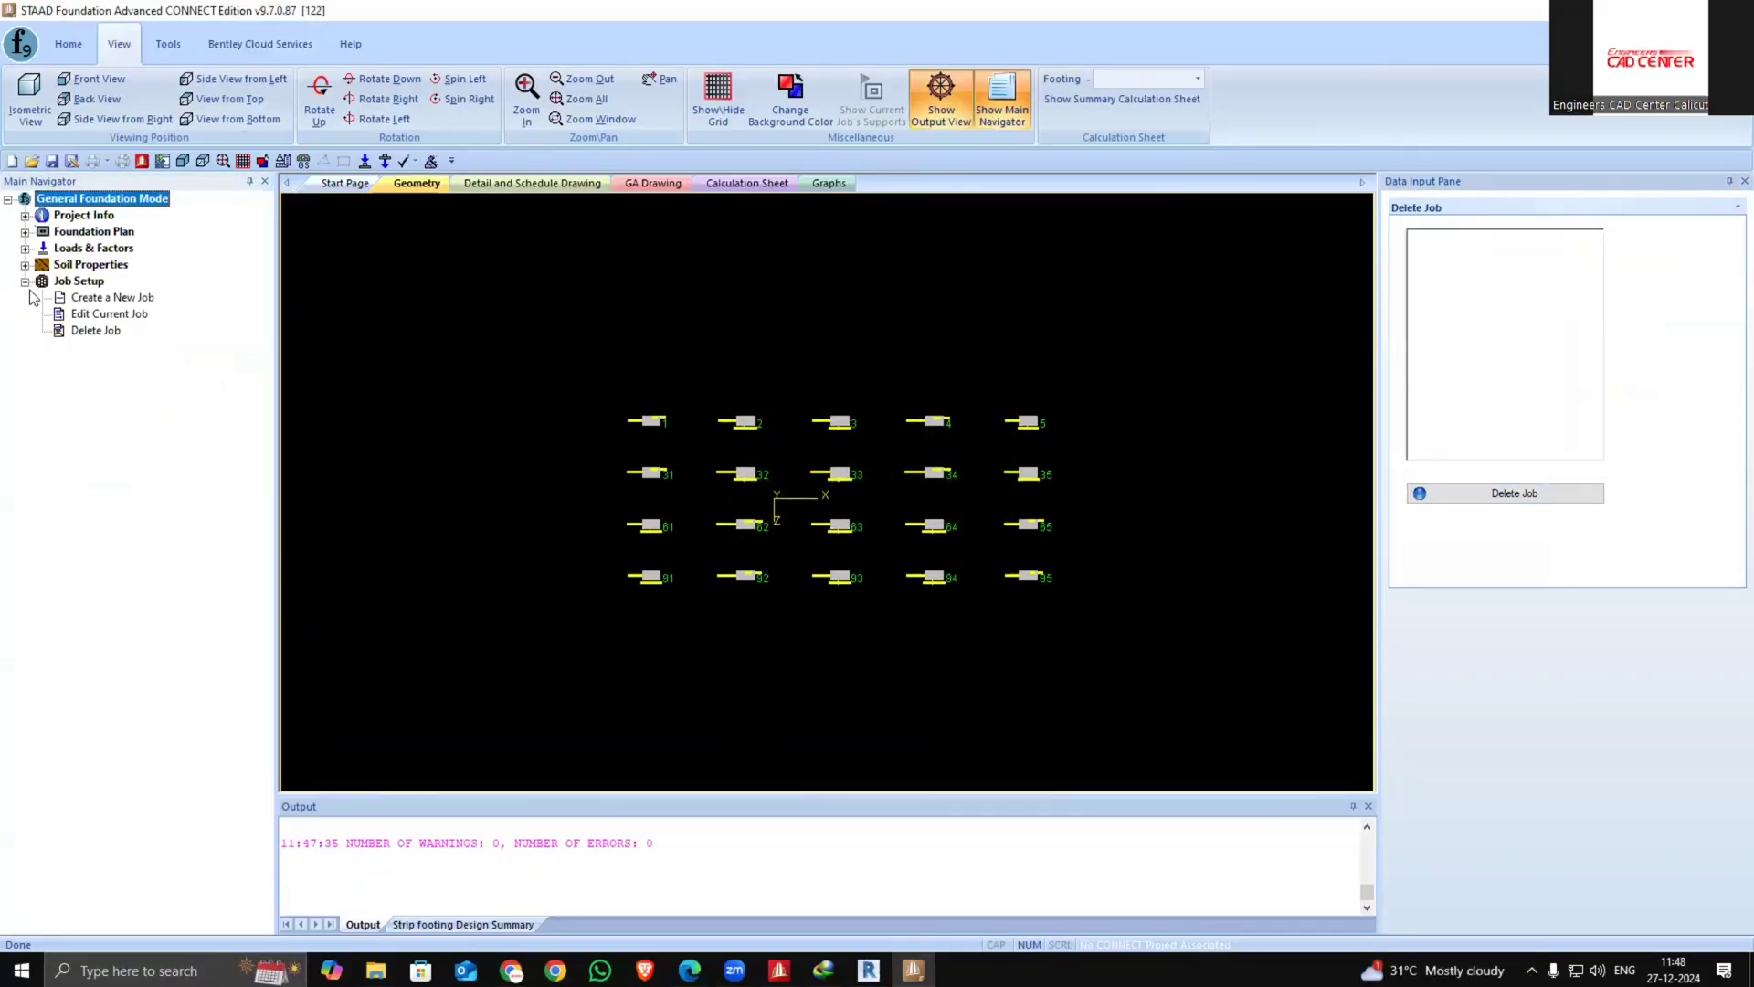
click(82, 298)
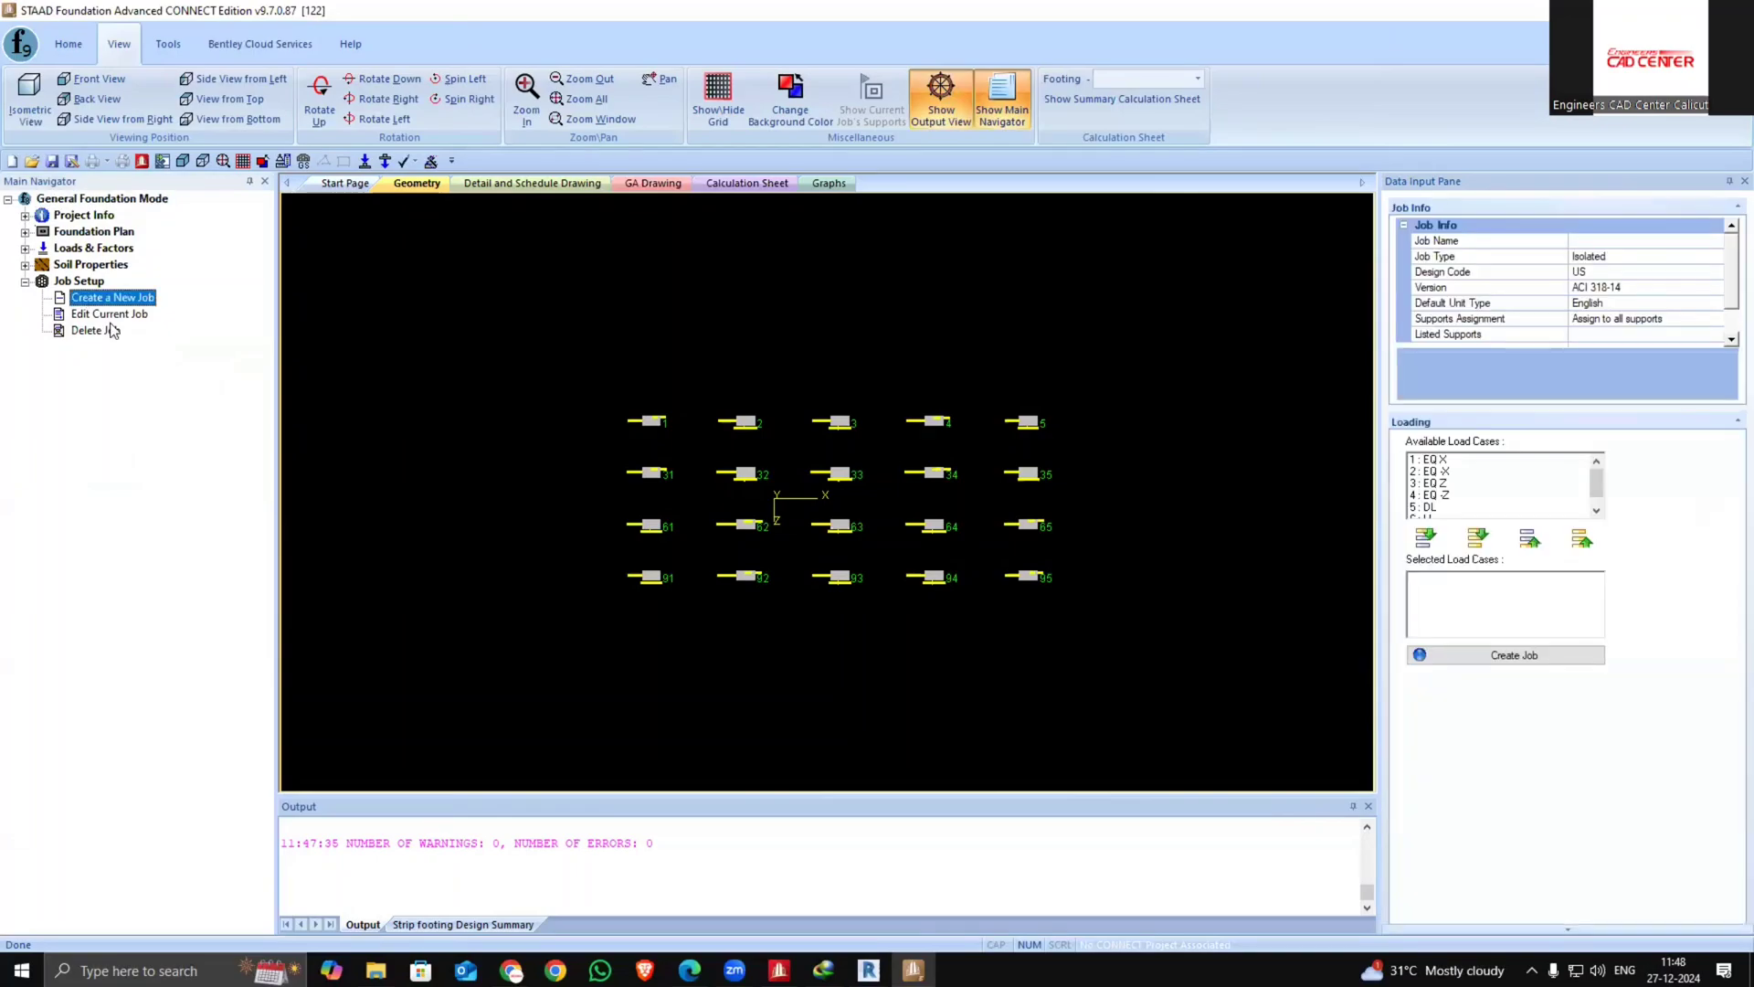
click(1717, 257)
click(1643, 308)
click(1626, 243)
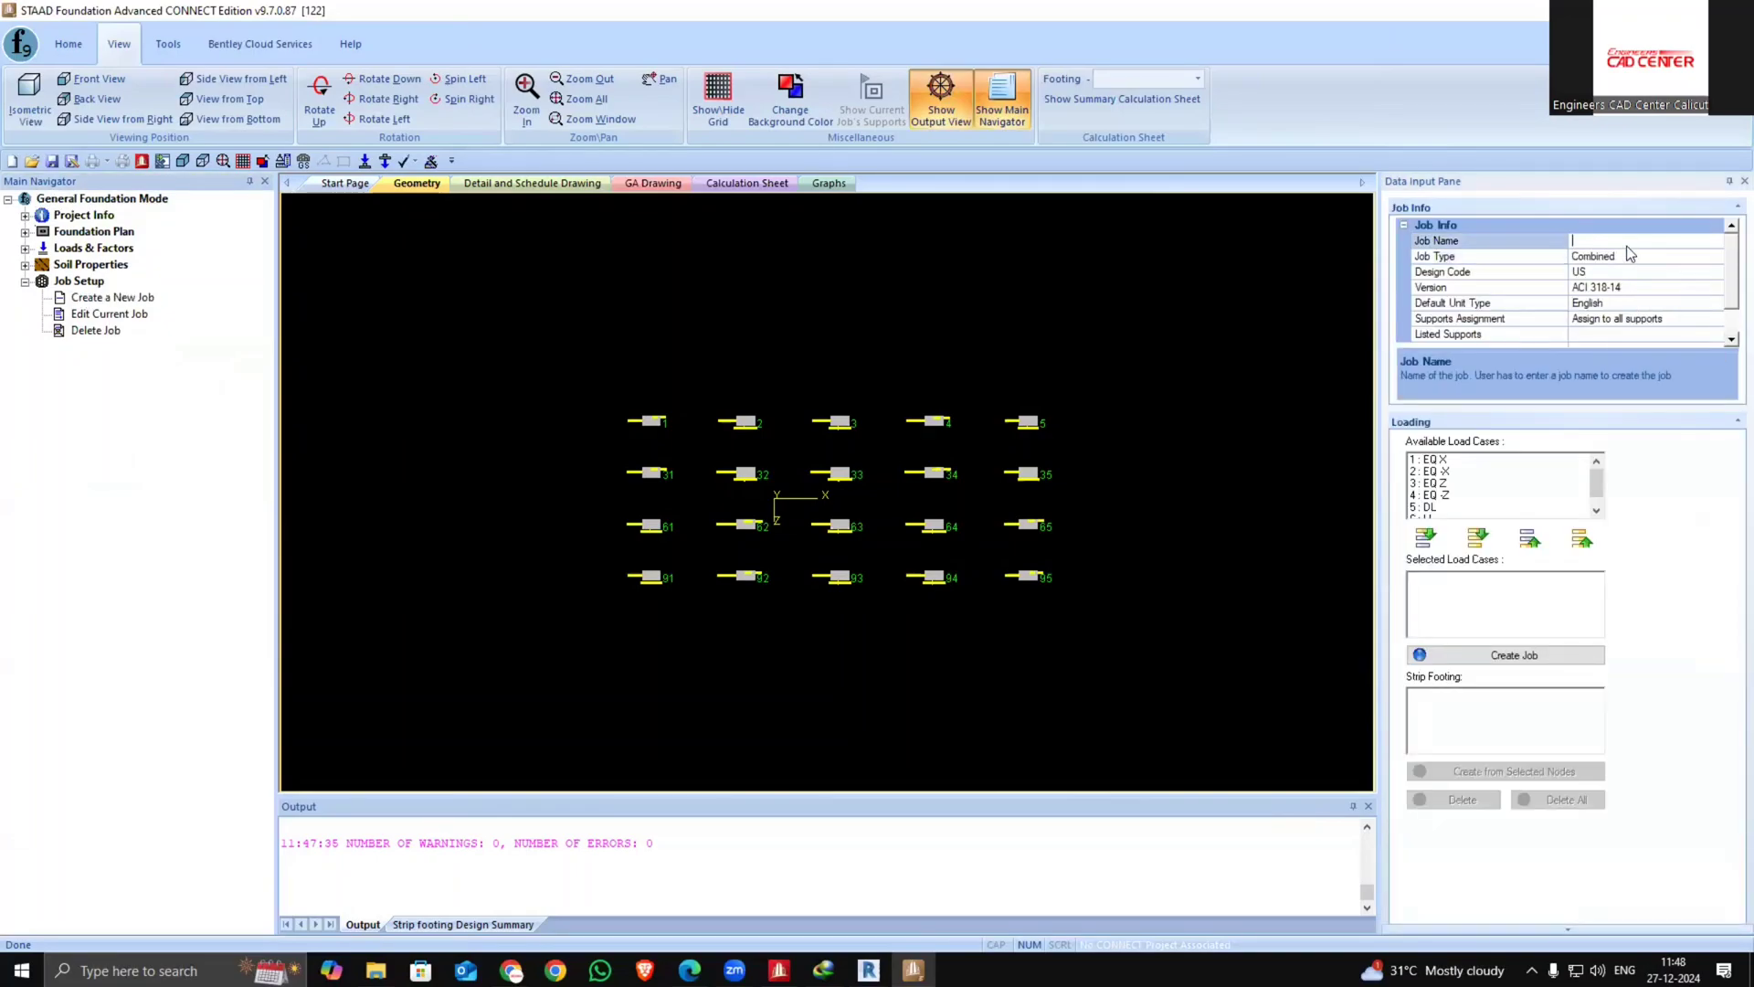
text(as)
click(1670, 272)
click(1718, 272)
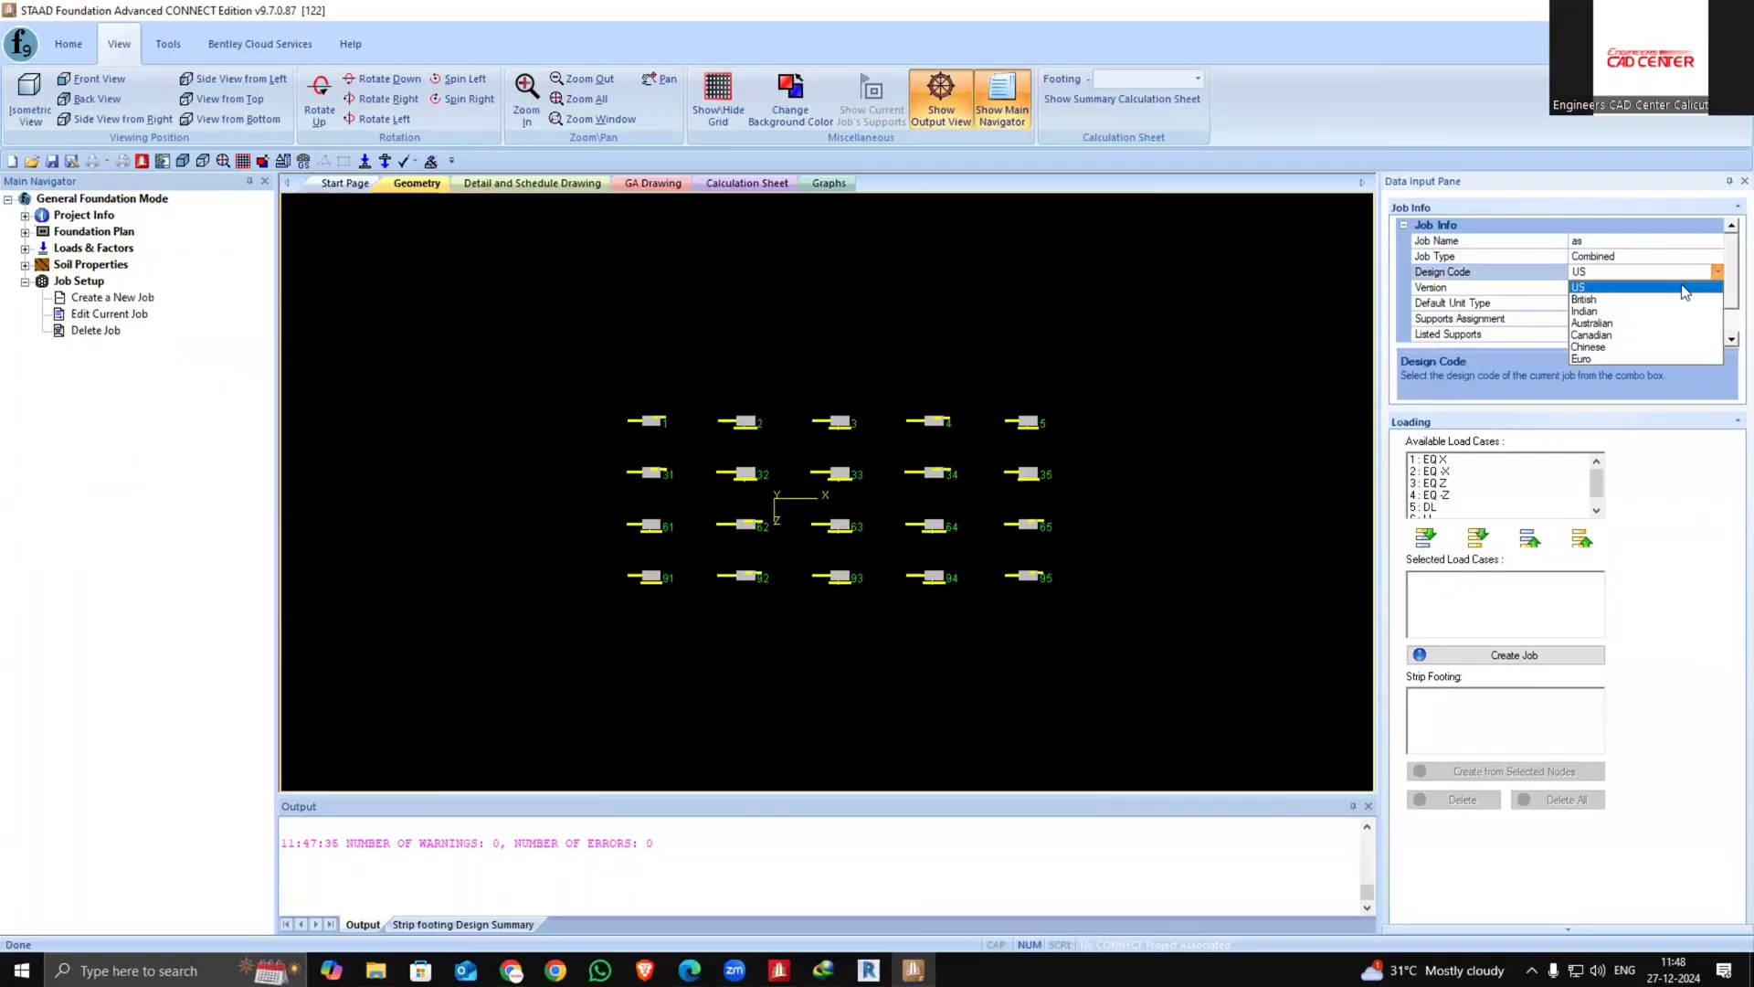
click(1647, 305)
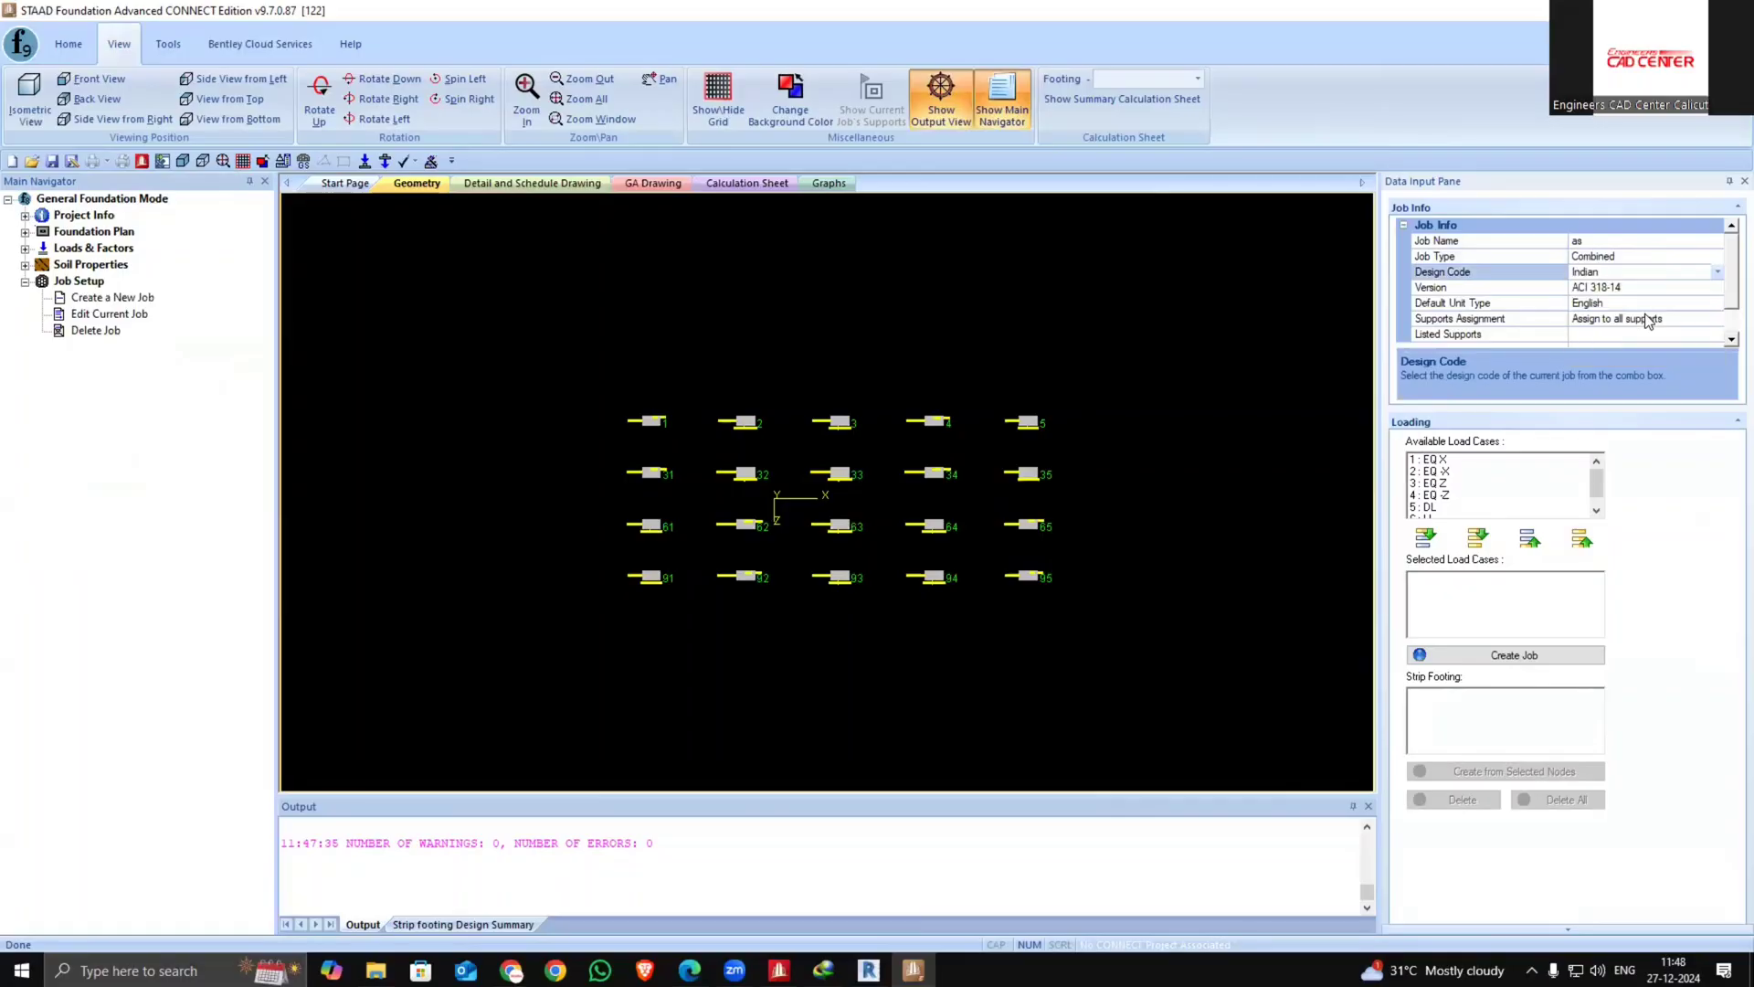
click(1712, 288)
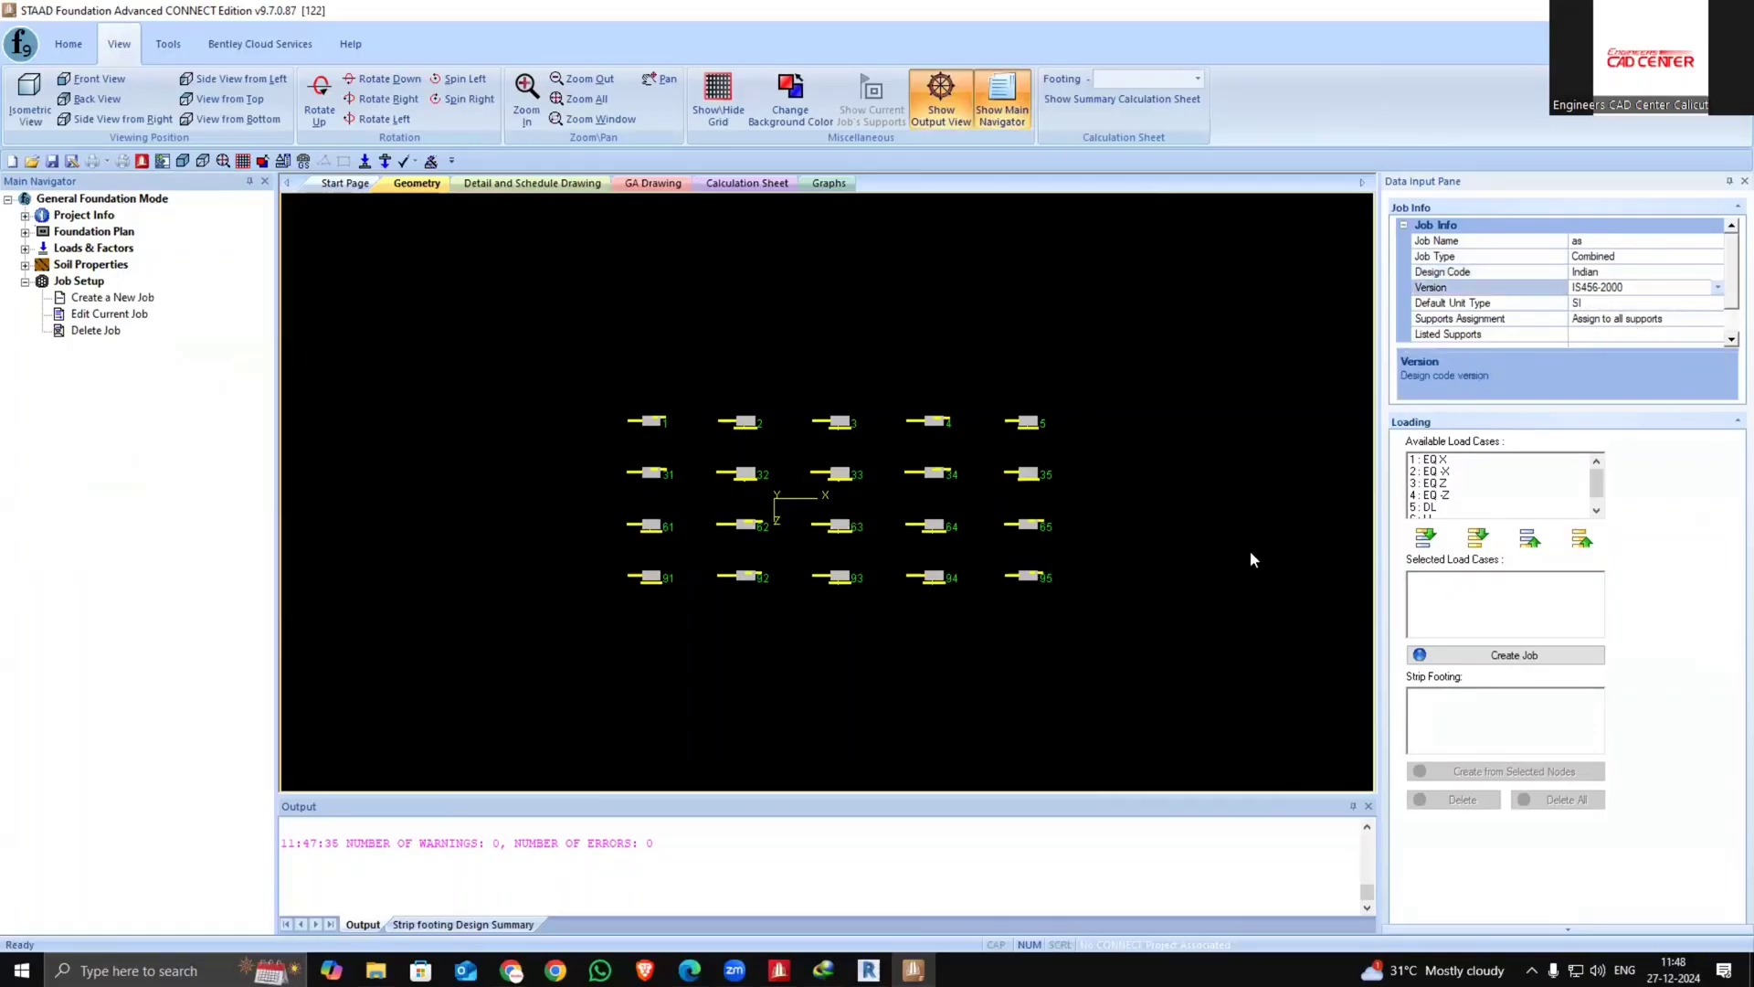
Add all load cases and create the job for all supports
click(1478, 538)
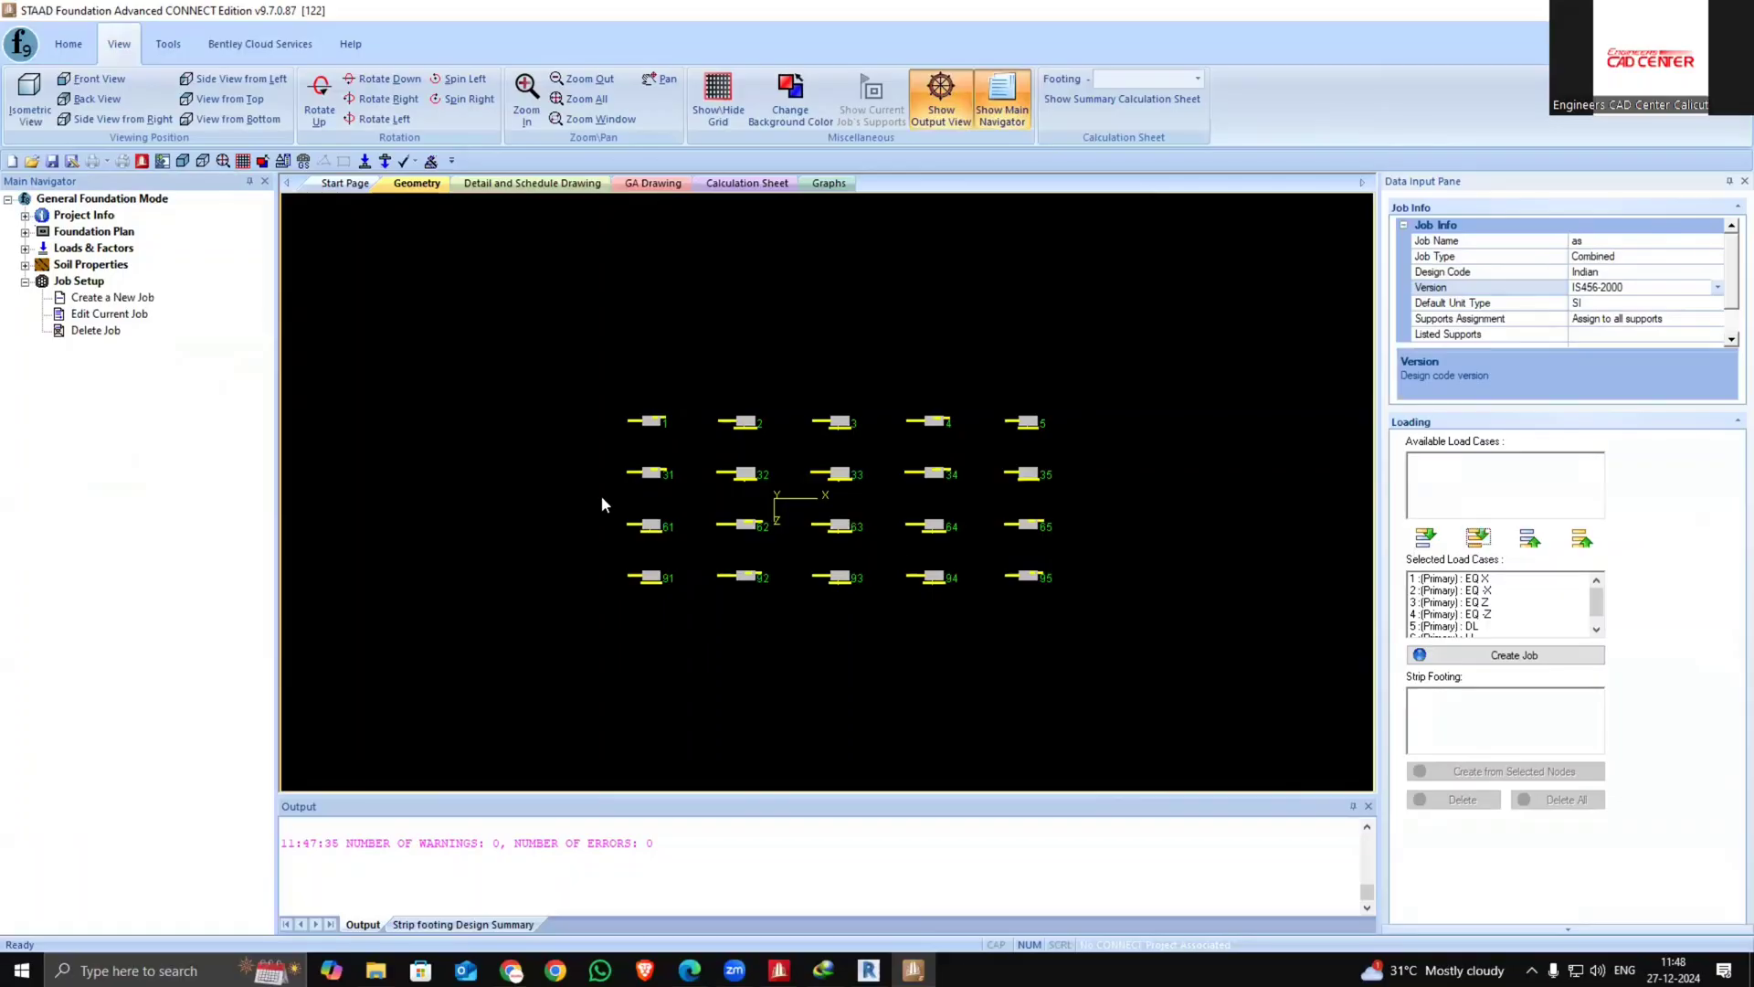
drag(592, 359, 676, 596)
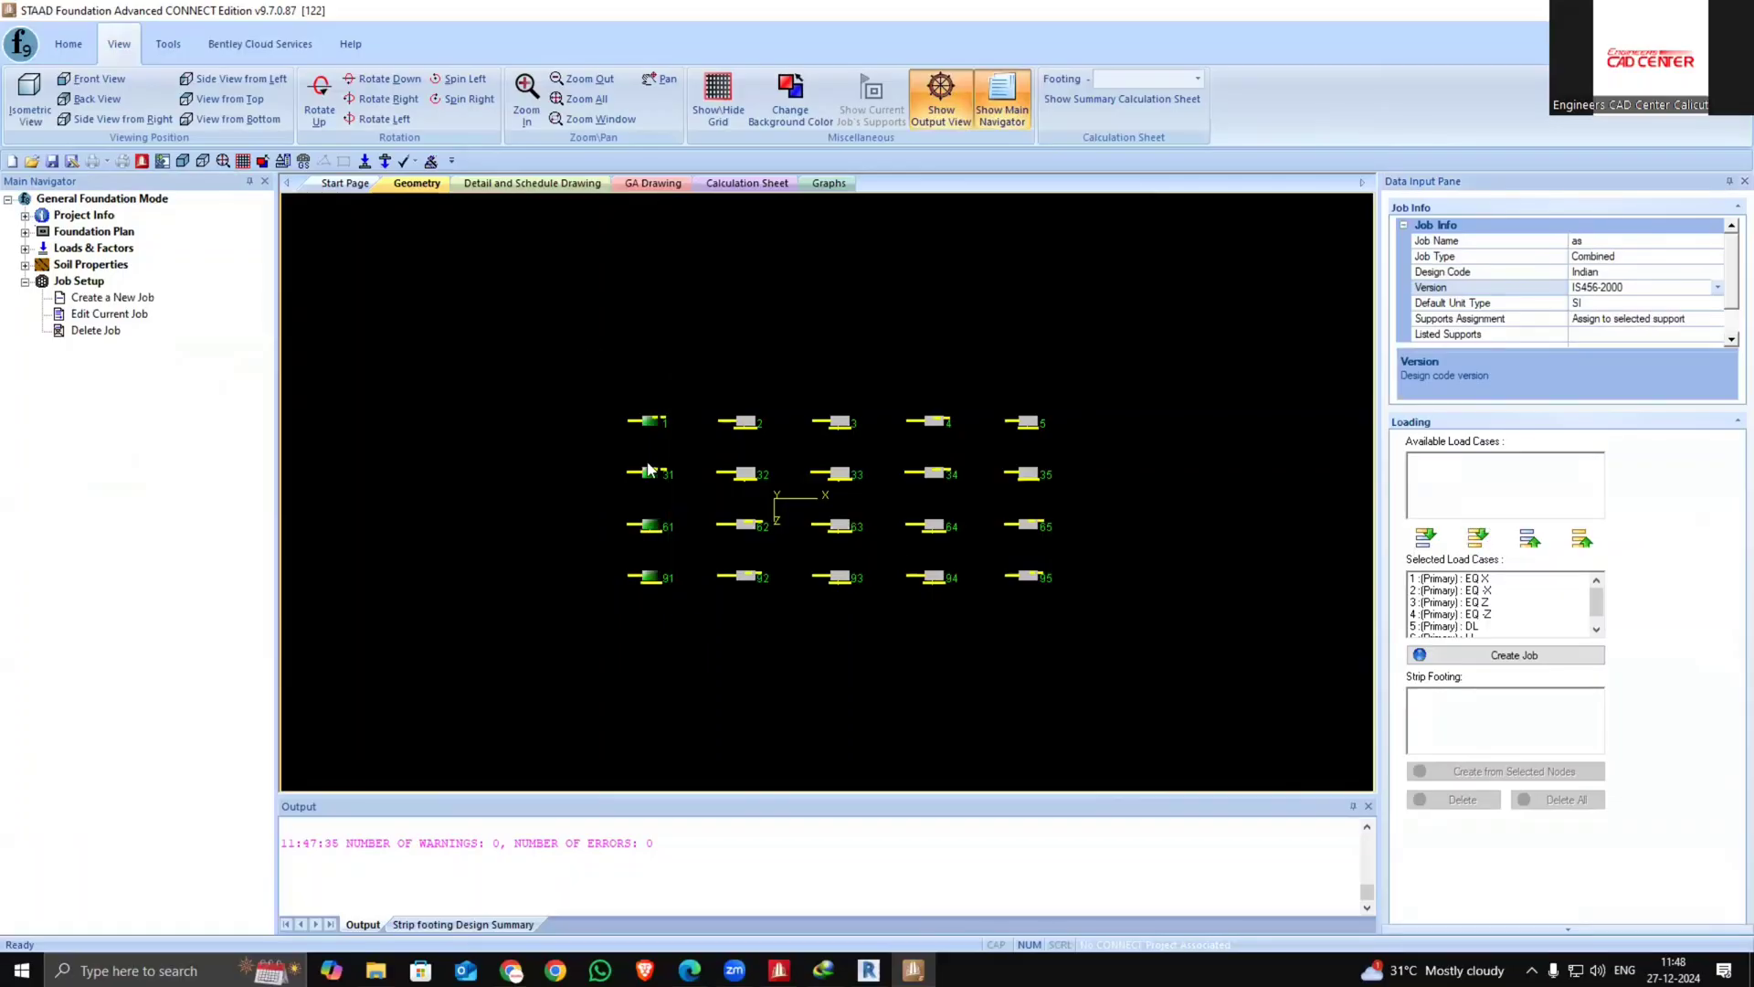
click(1197, 726)
scroll(1142, 708, down, 2)
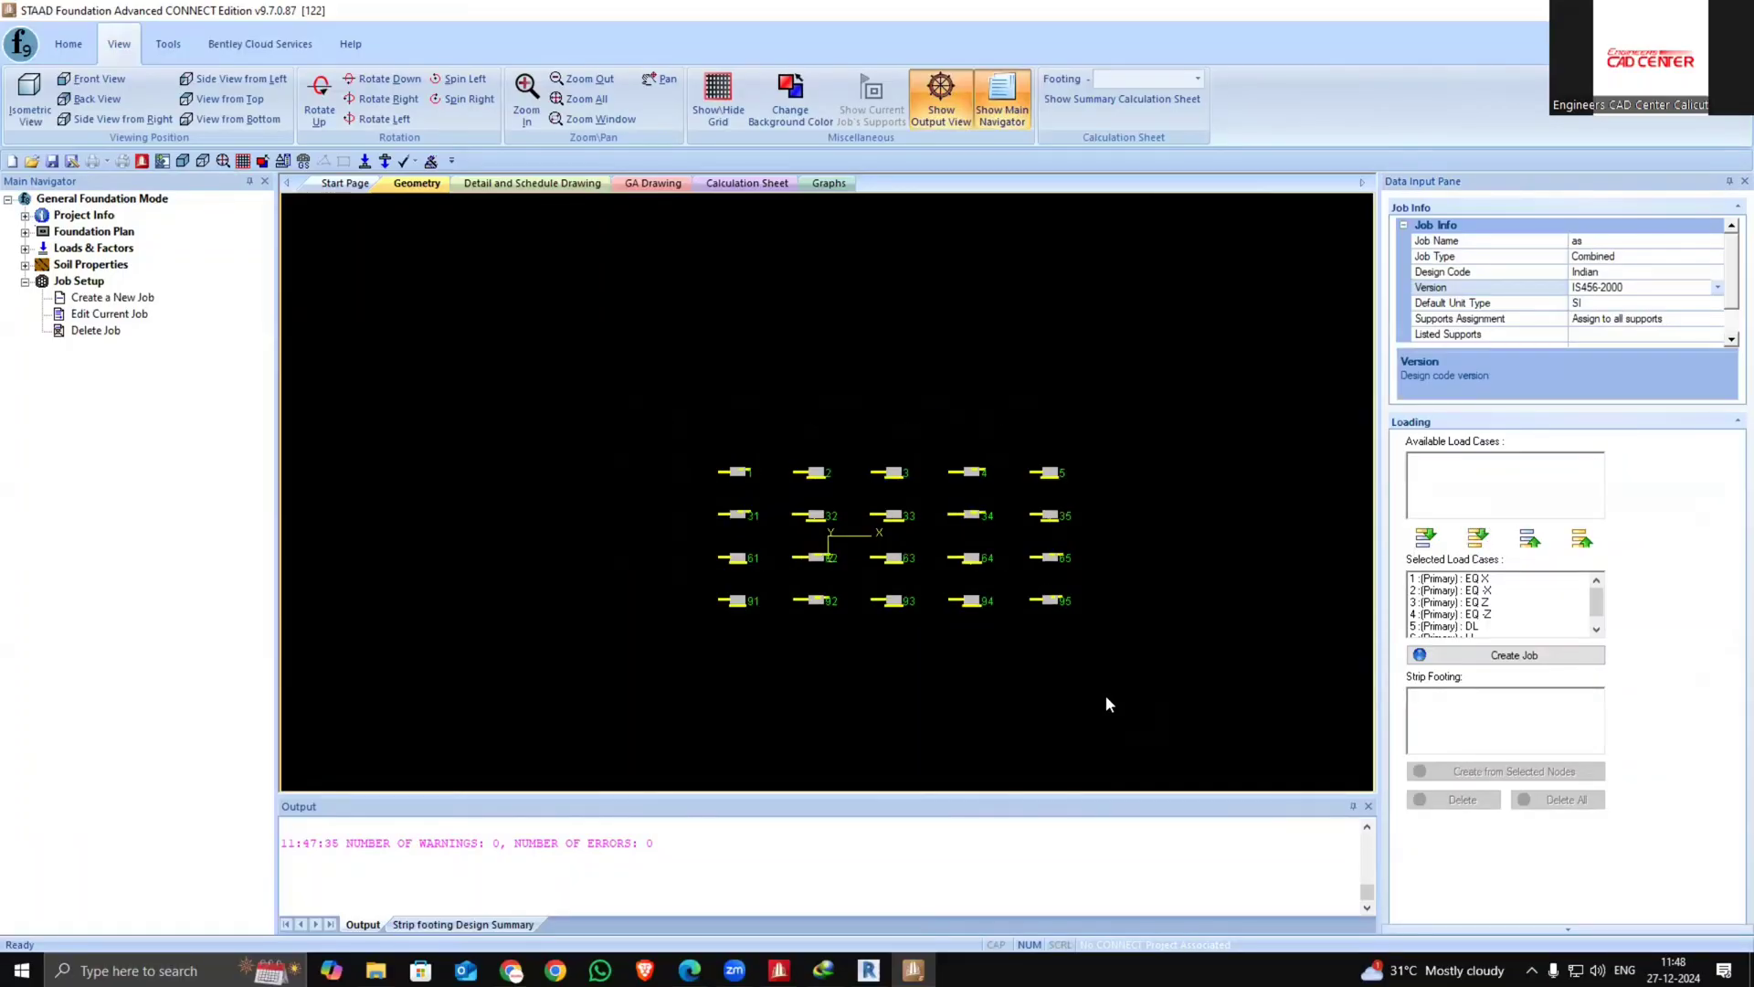
middle_drag(1105, 695, 994, 640)
click(1538, 658)
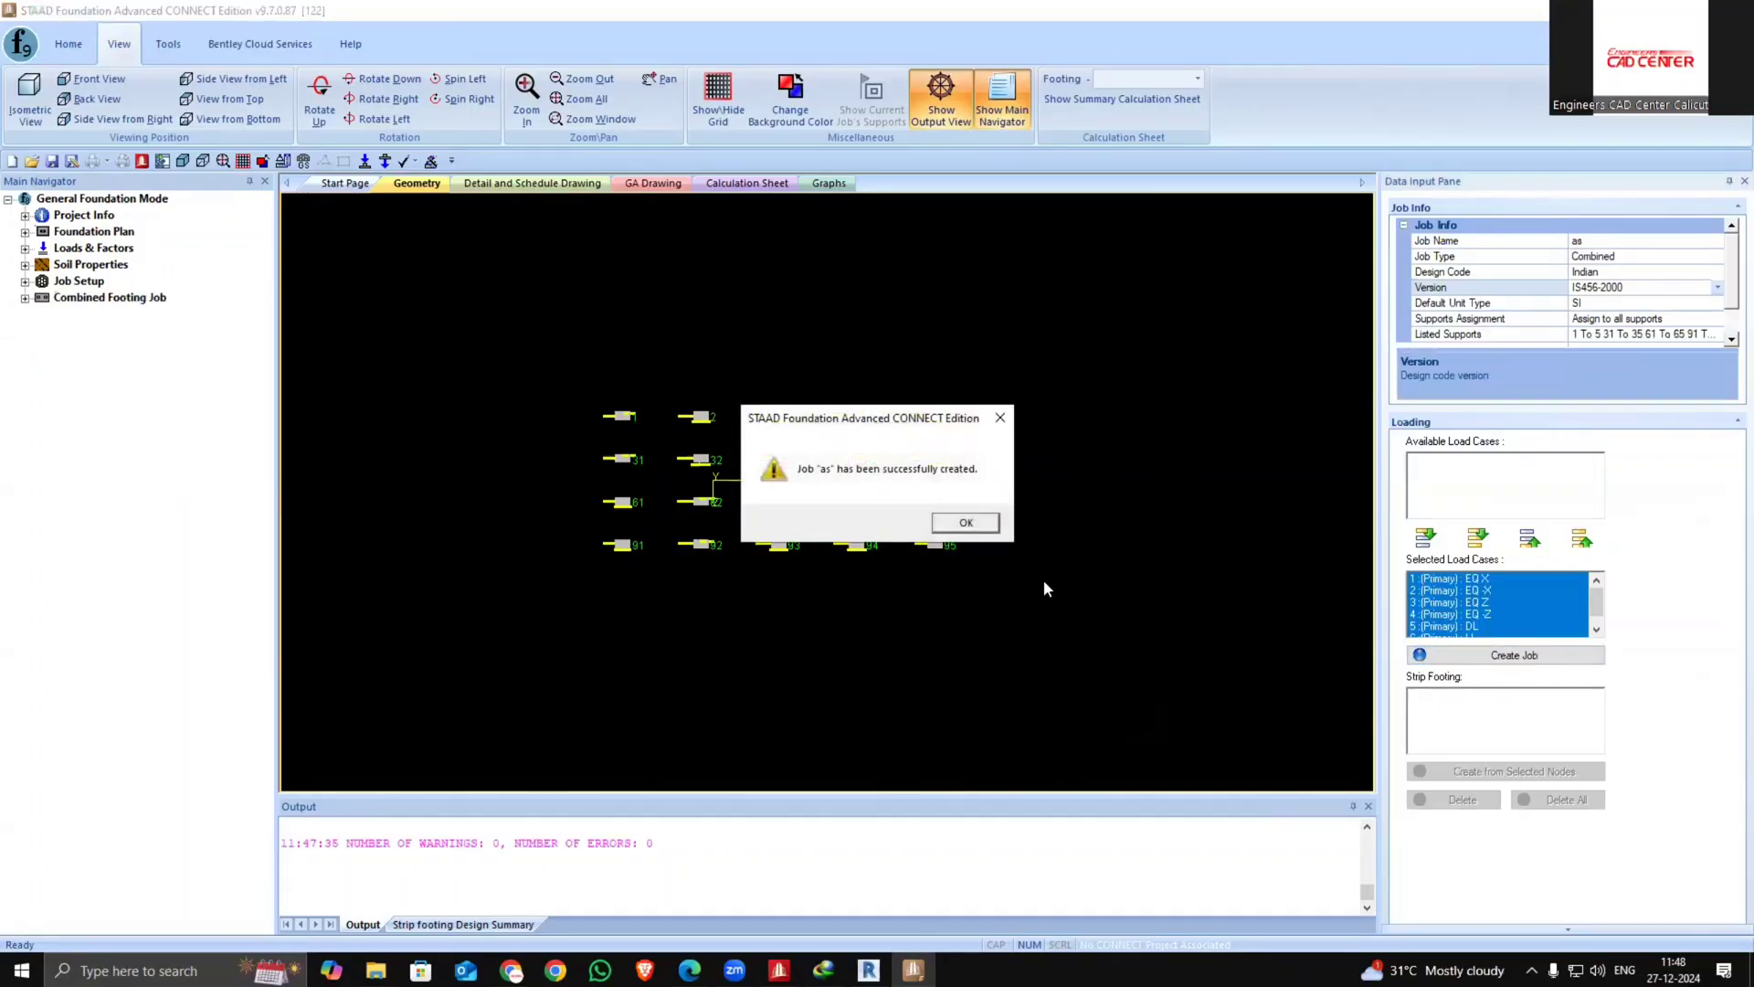
click(965, 524)
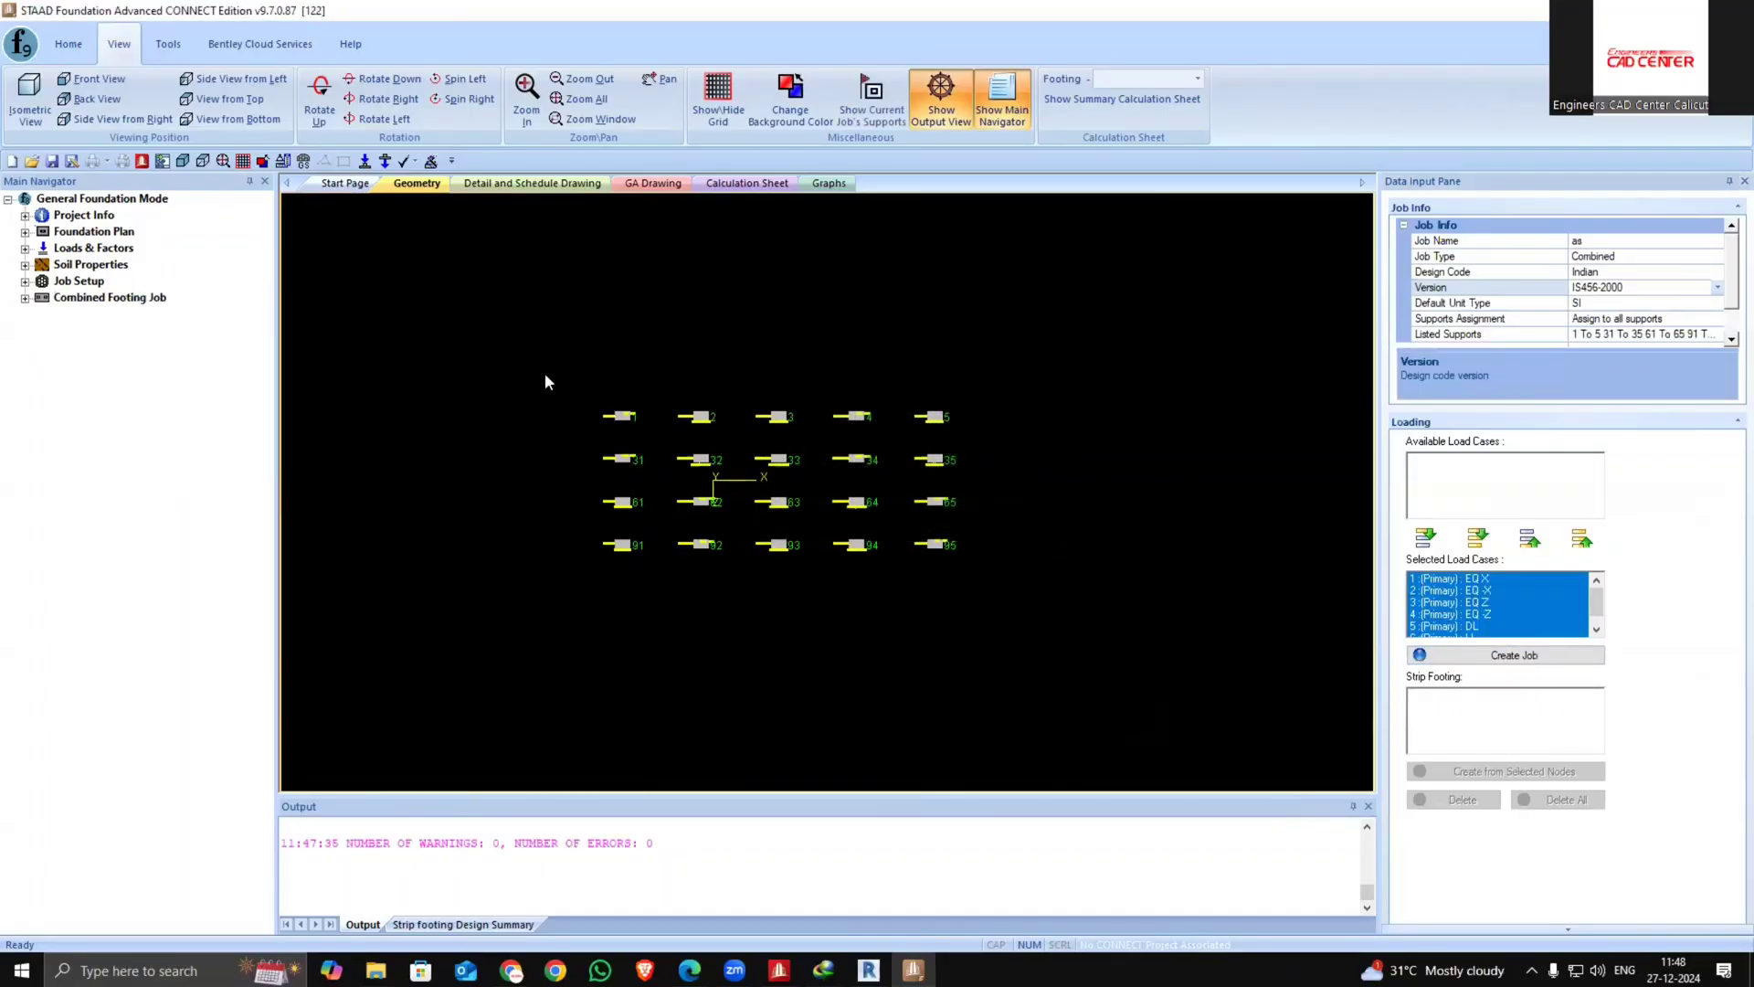
Create a strip footing from the four supports in the first column
drag(545, 372, 652, 595)
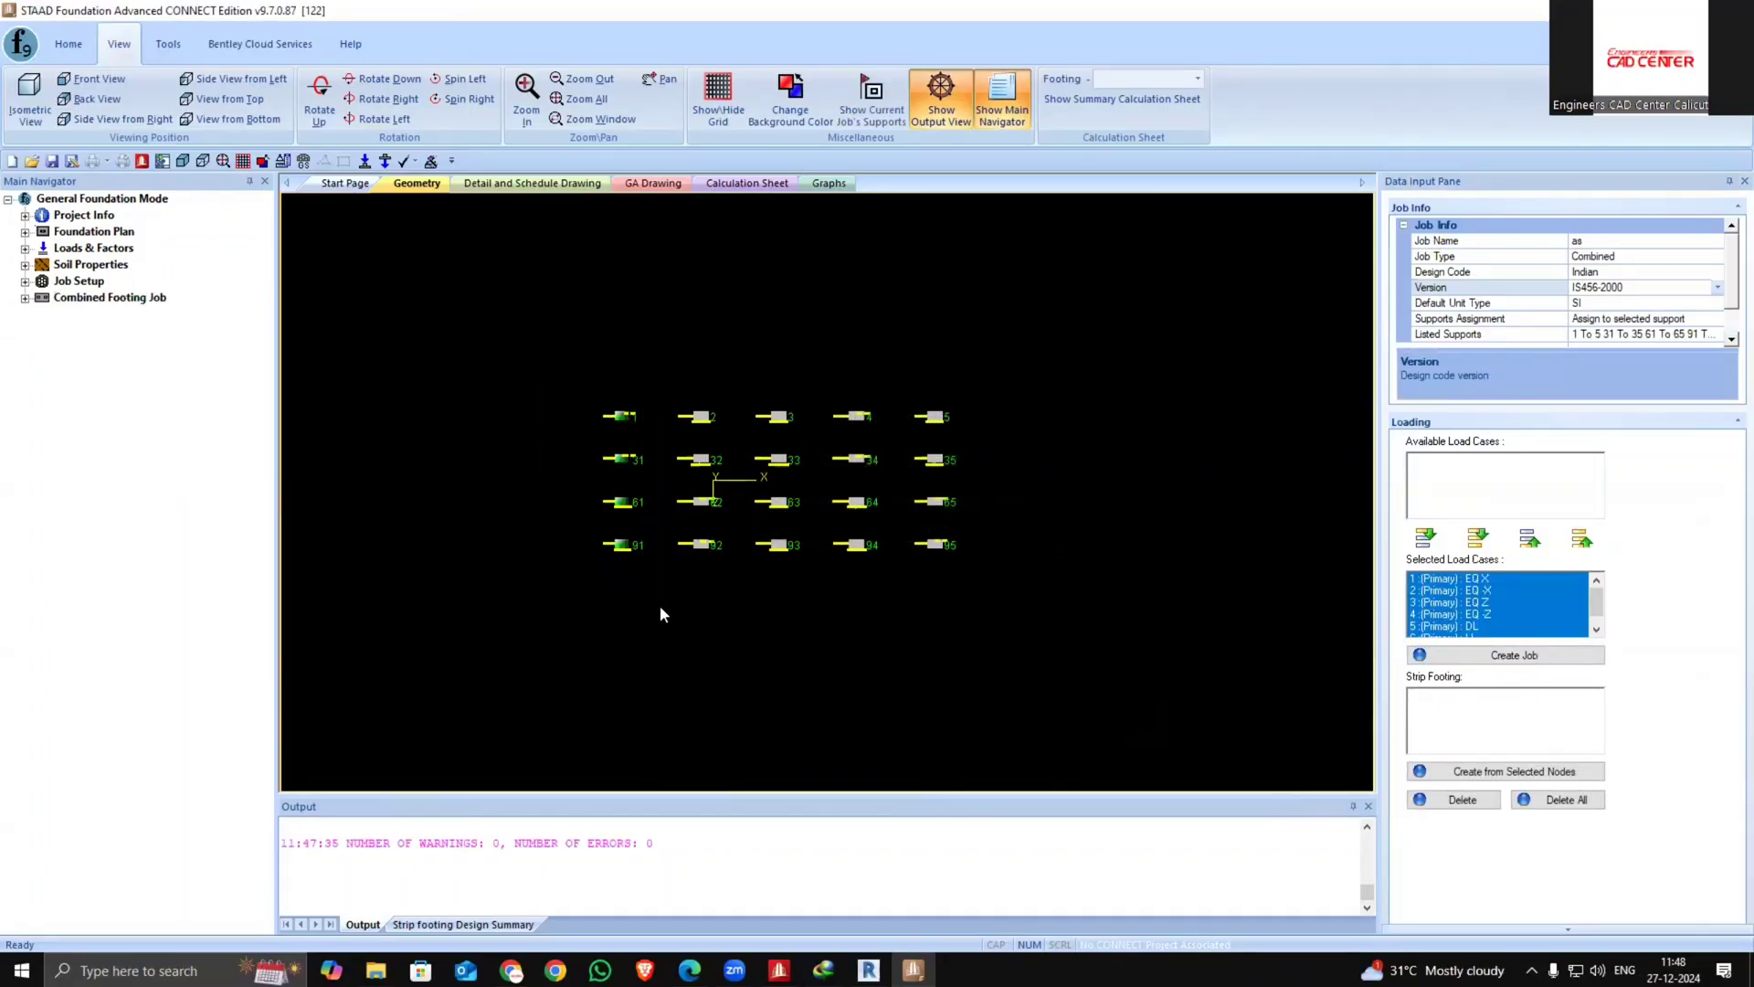
click(1522, 772)
Create a strip footing from each of the five columns of four supports
drag(662, 382, 718, 575)
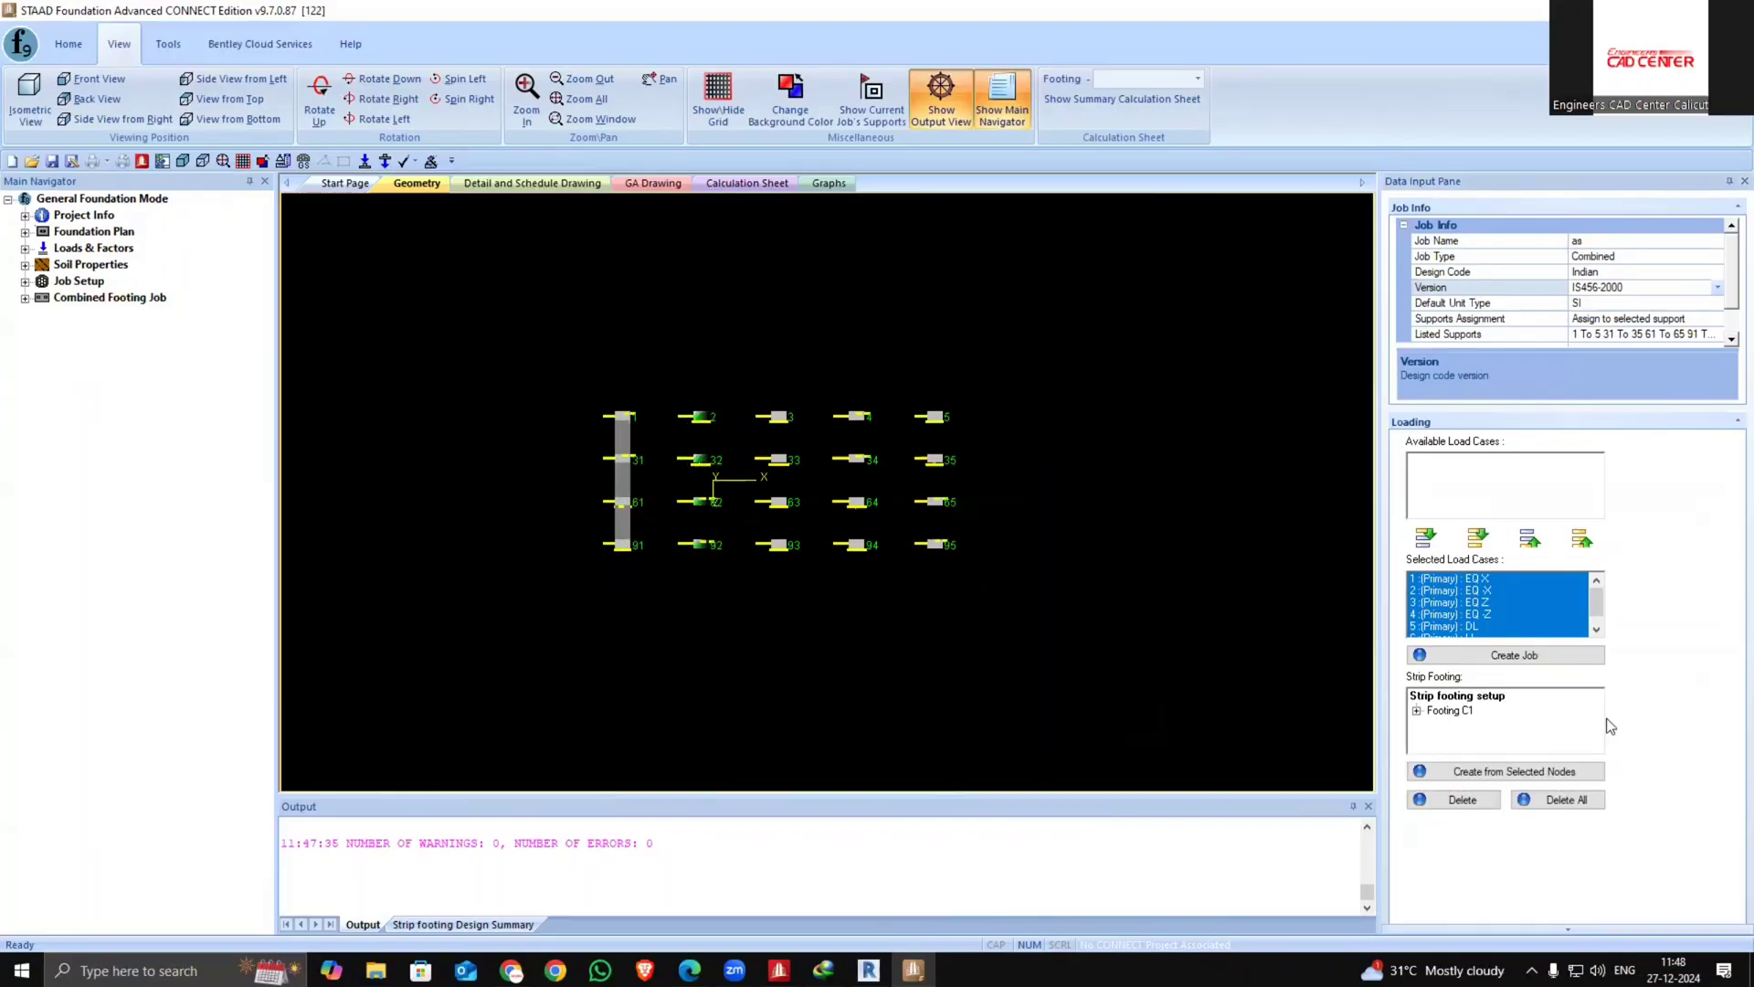
click(1559, 770)
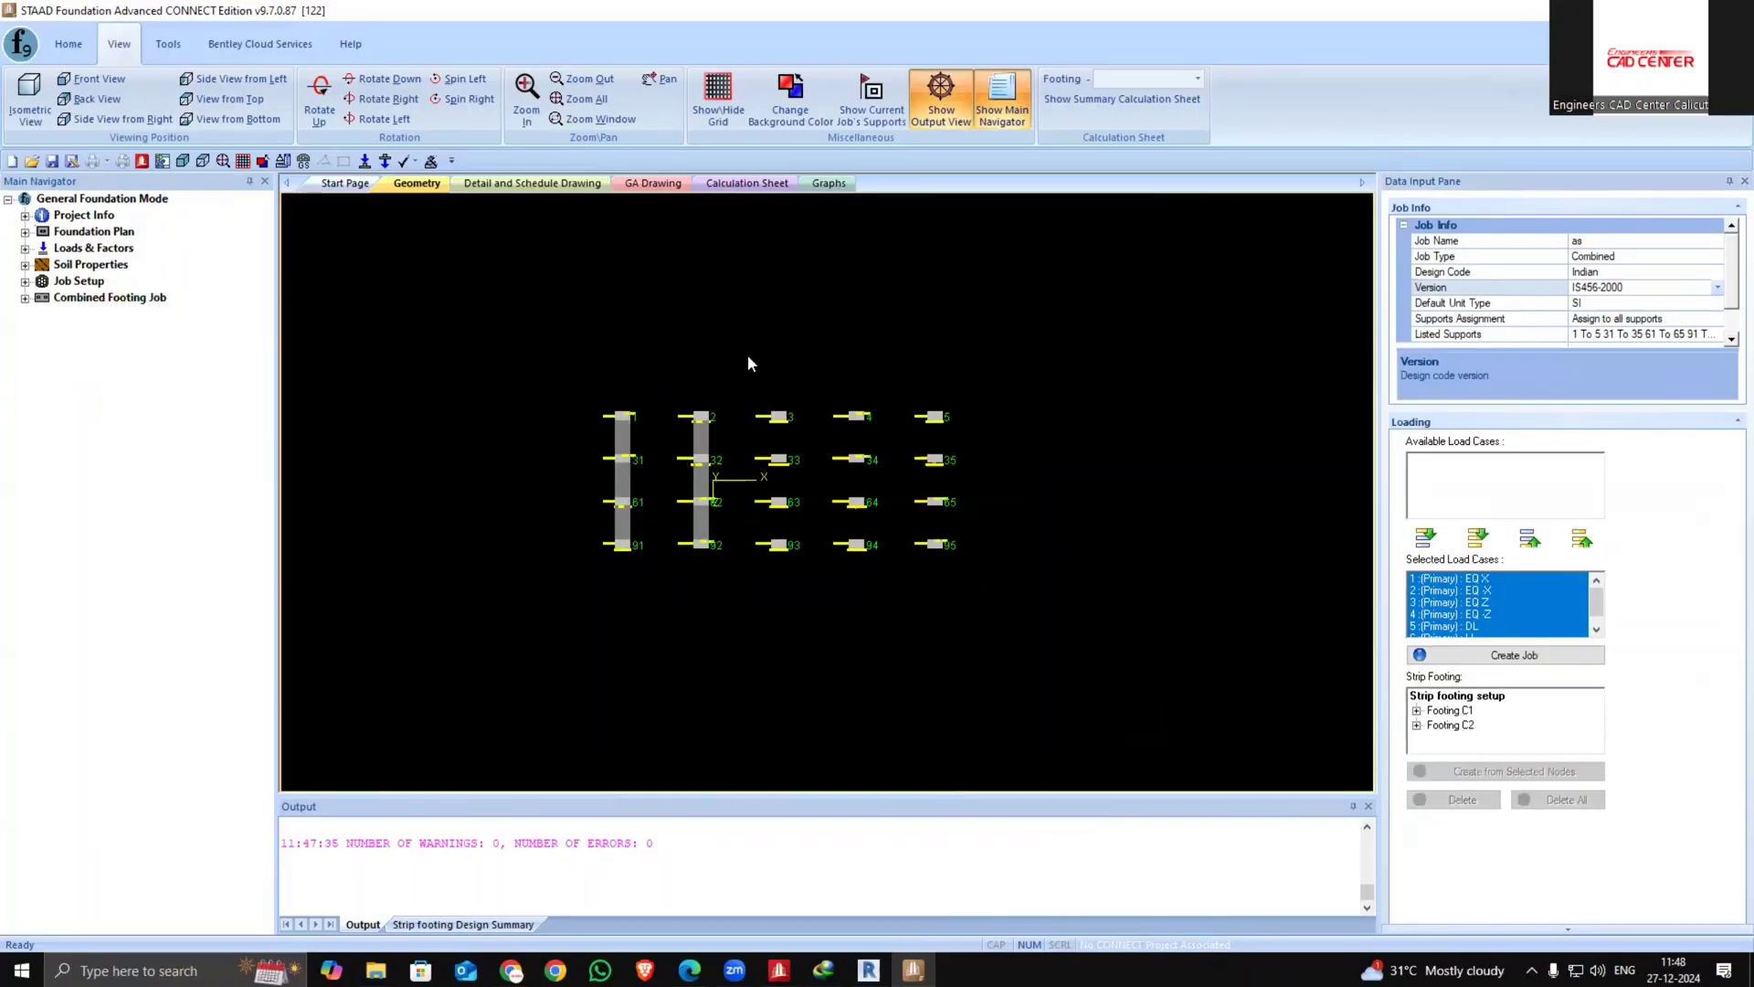
drag(748, 363, 812, 598)
click(1540, 771)
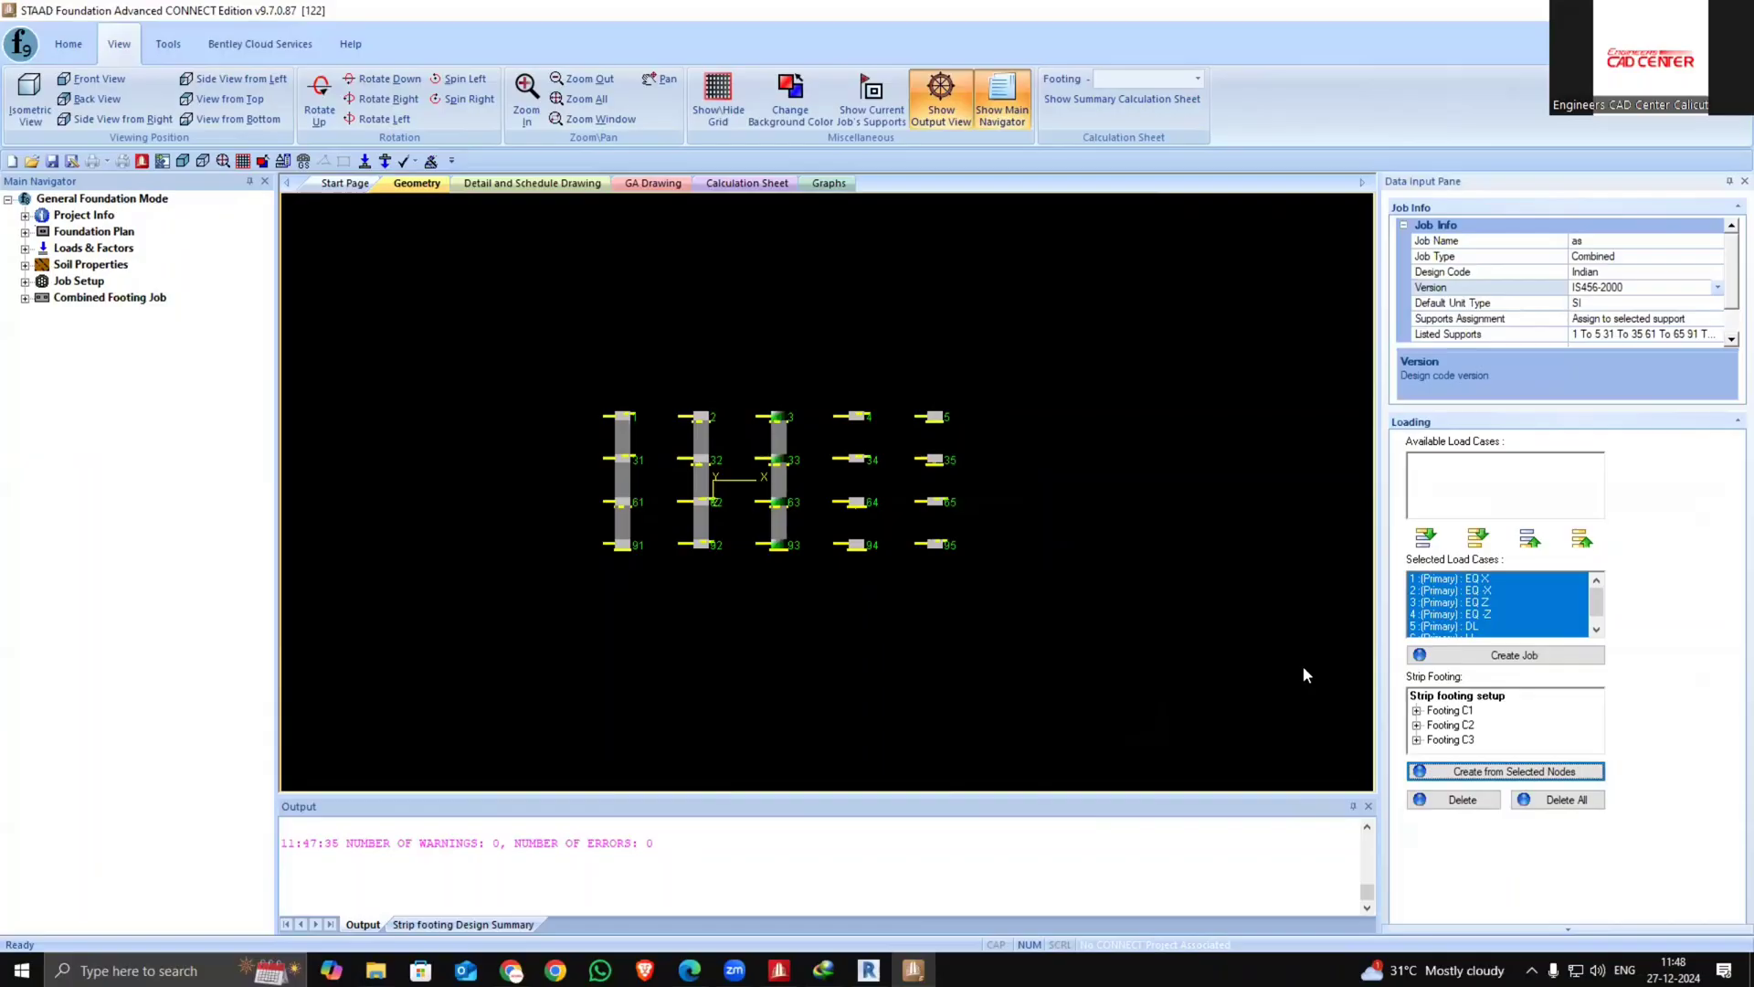
drag(816, 316, 902, 597)
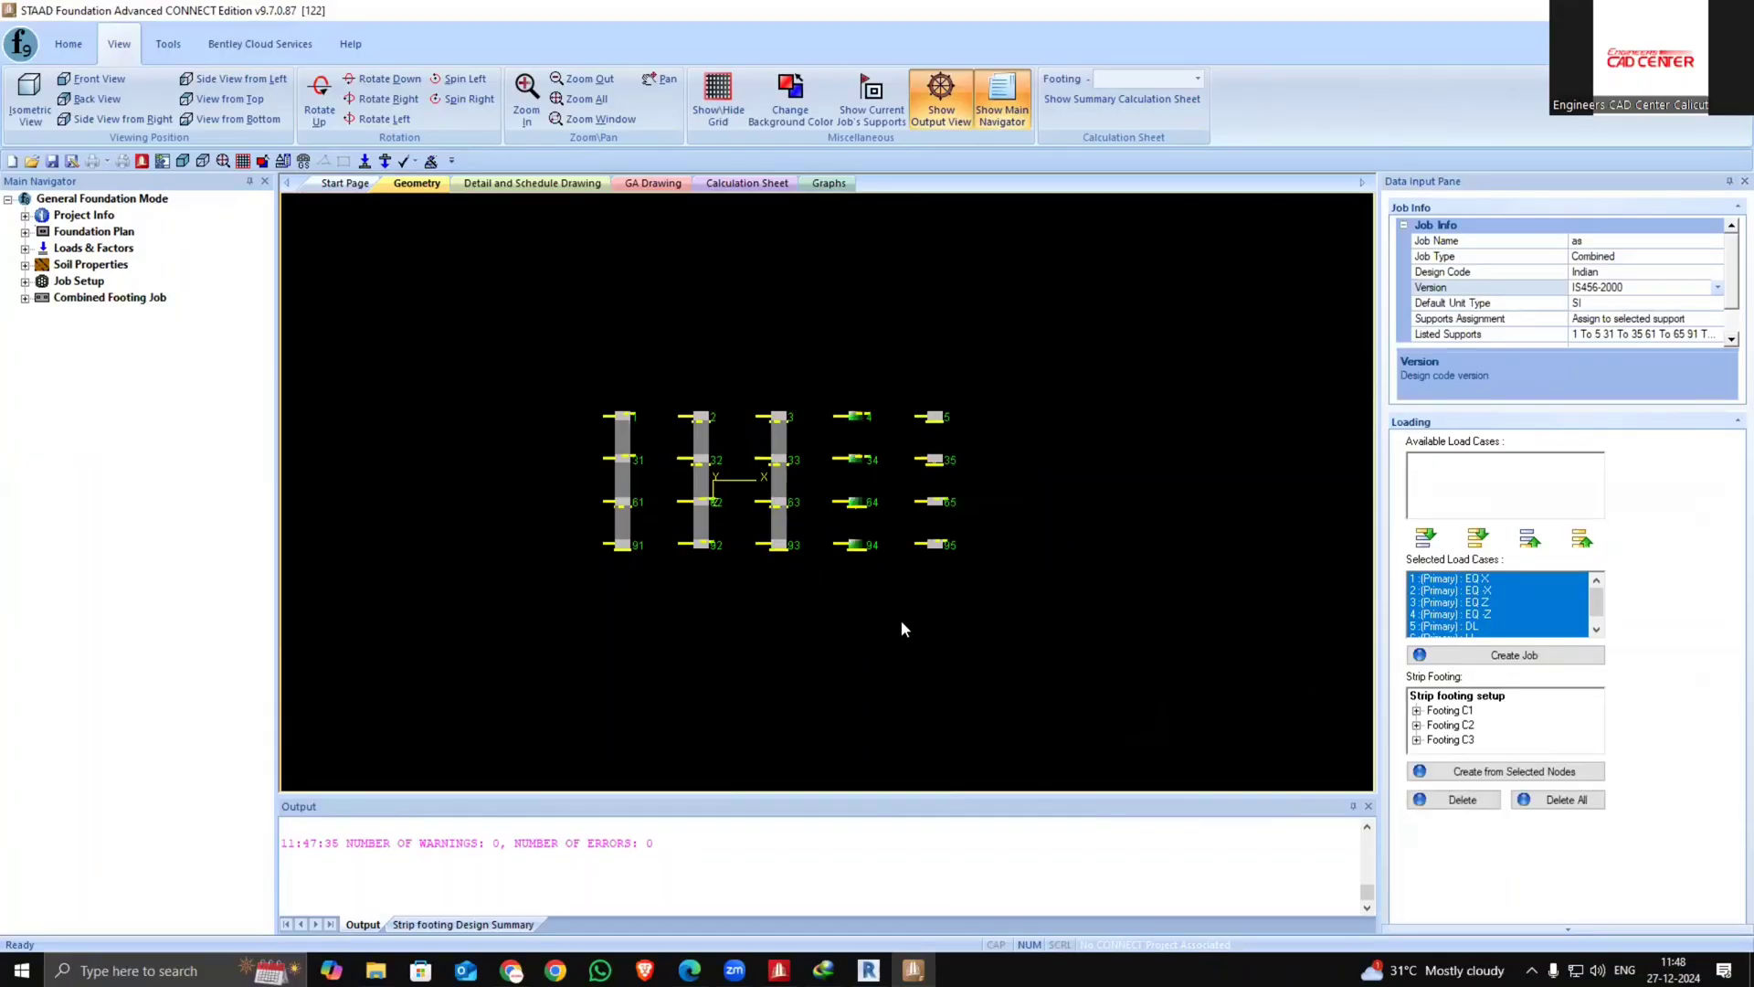
click(1553, 771)
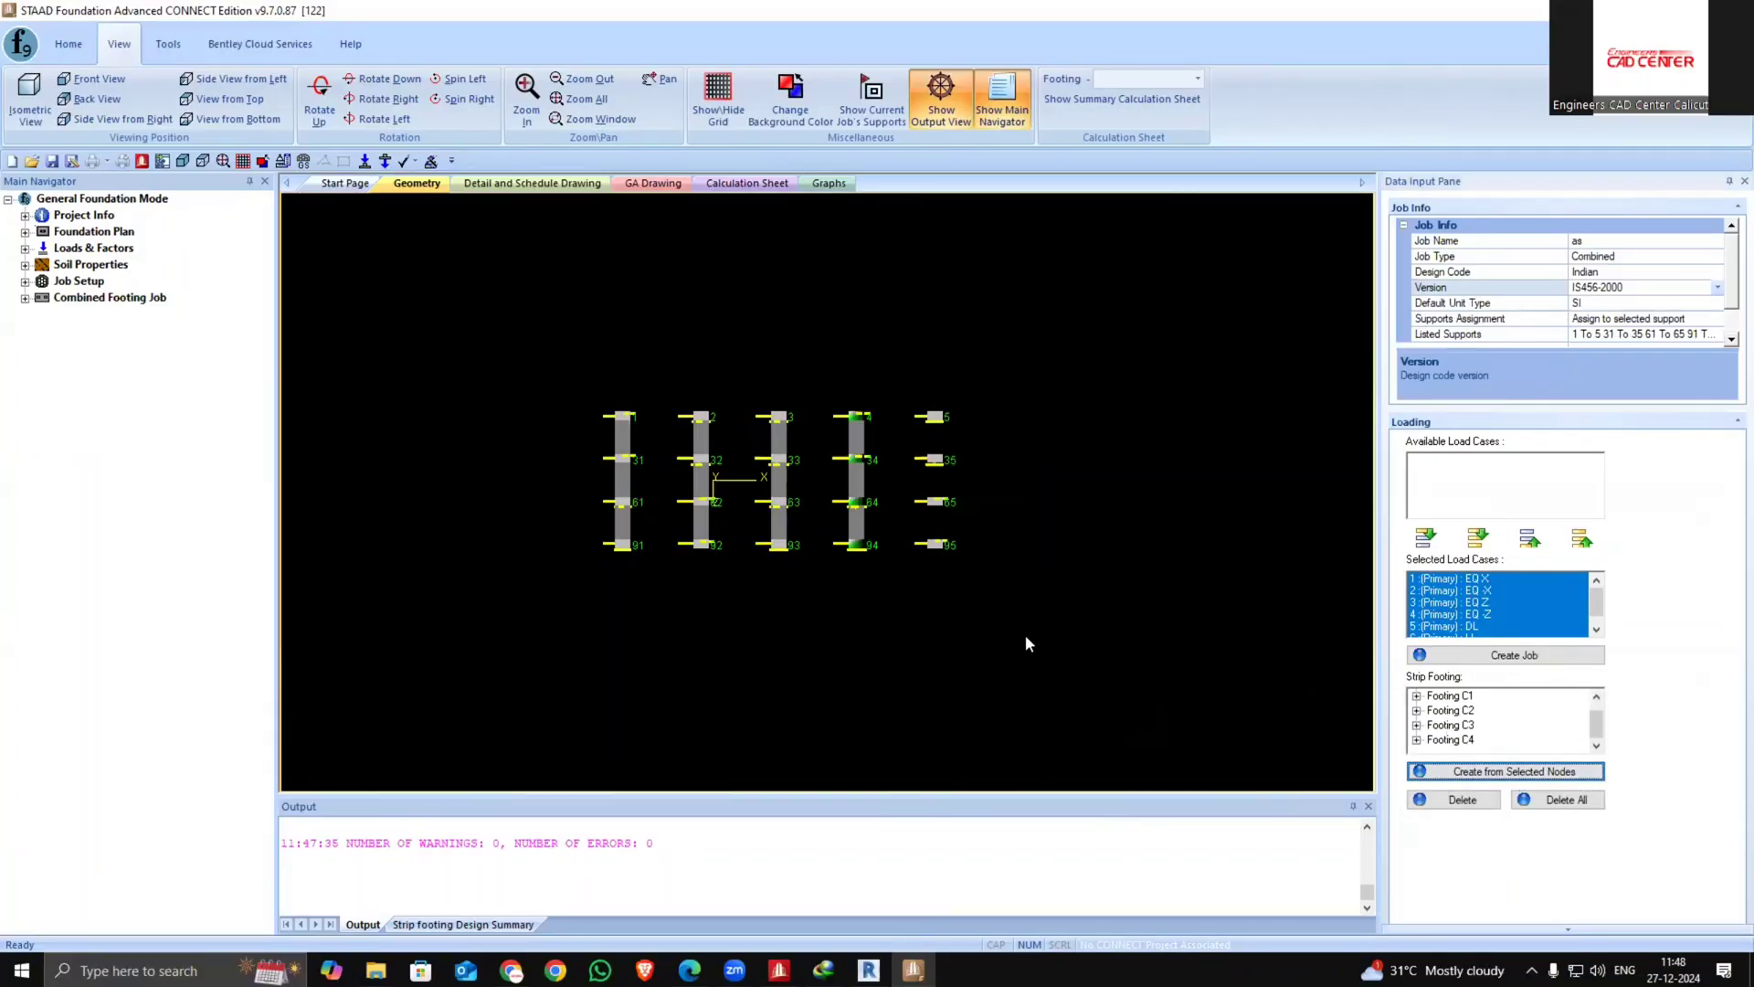
drag(896, 348, 978, 584)
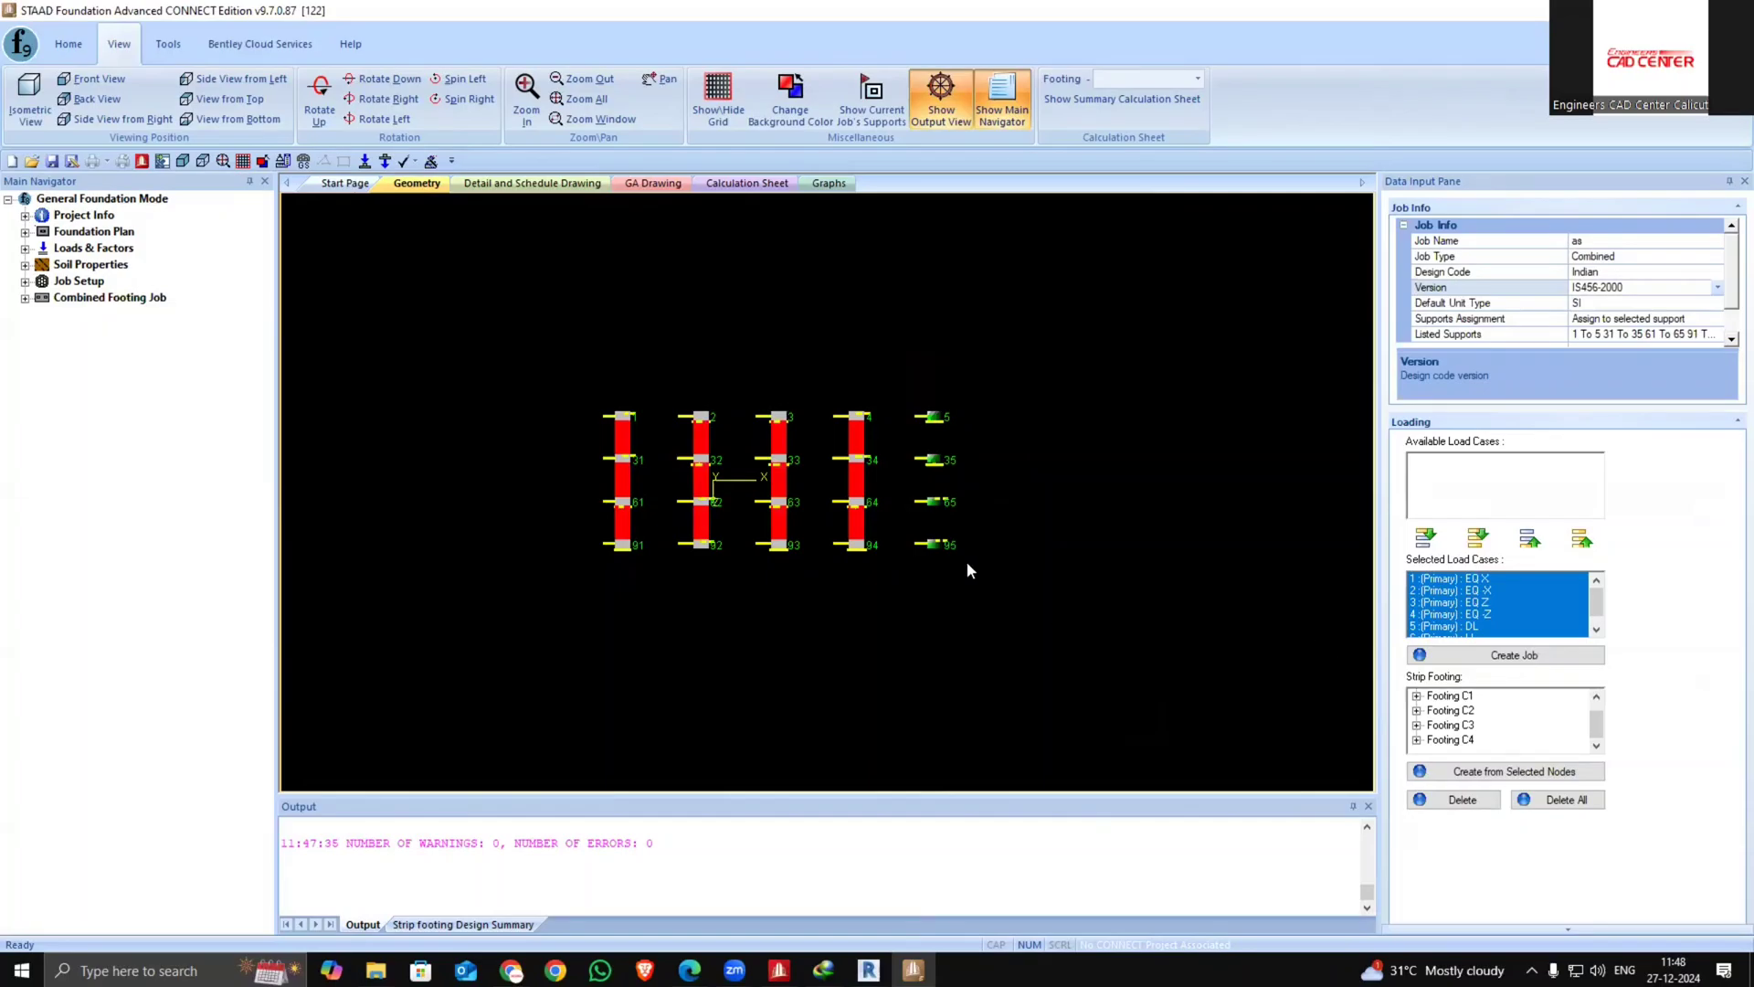
click(1553, 771)
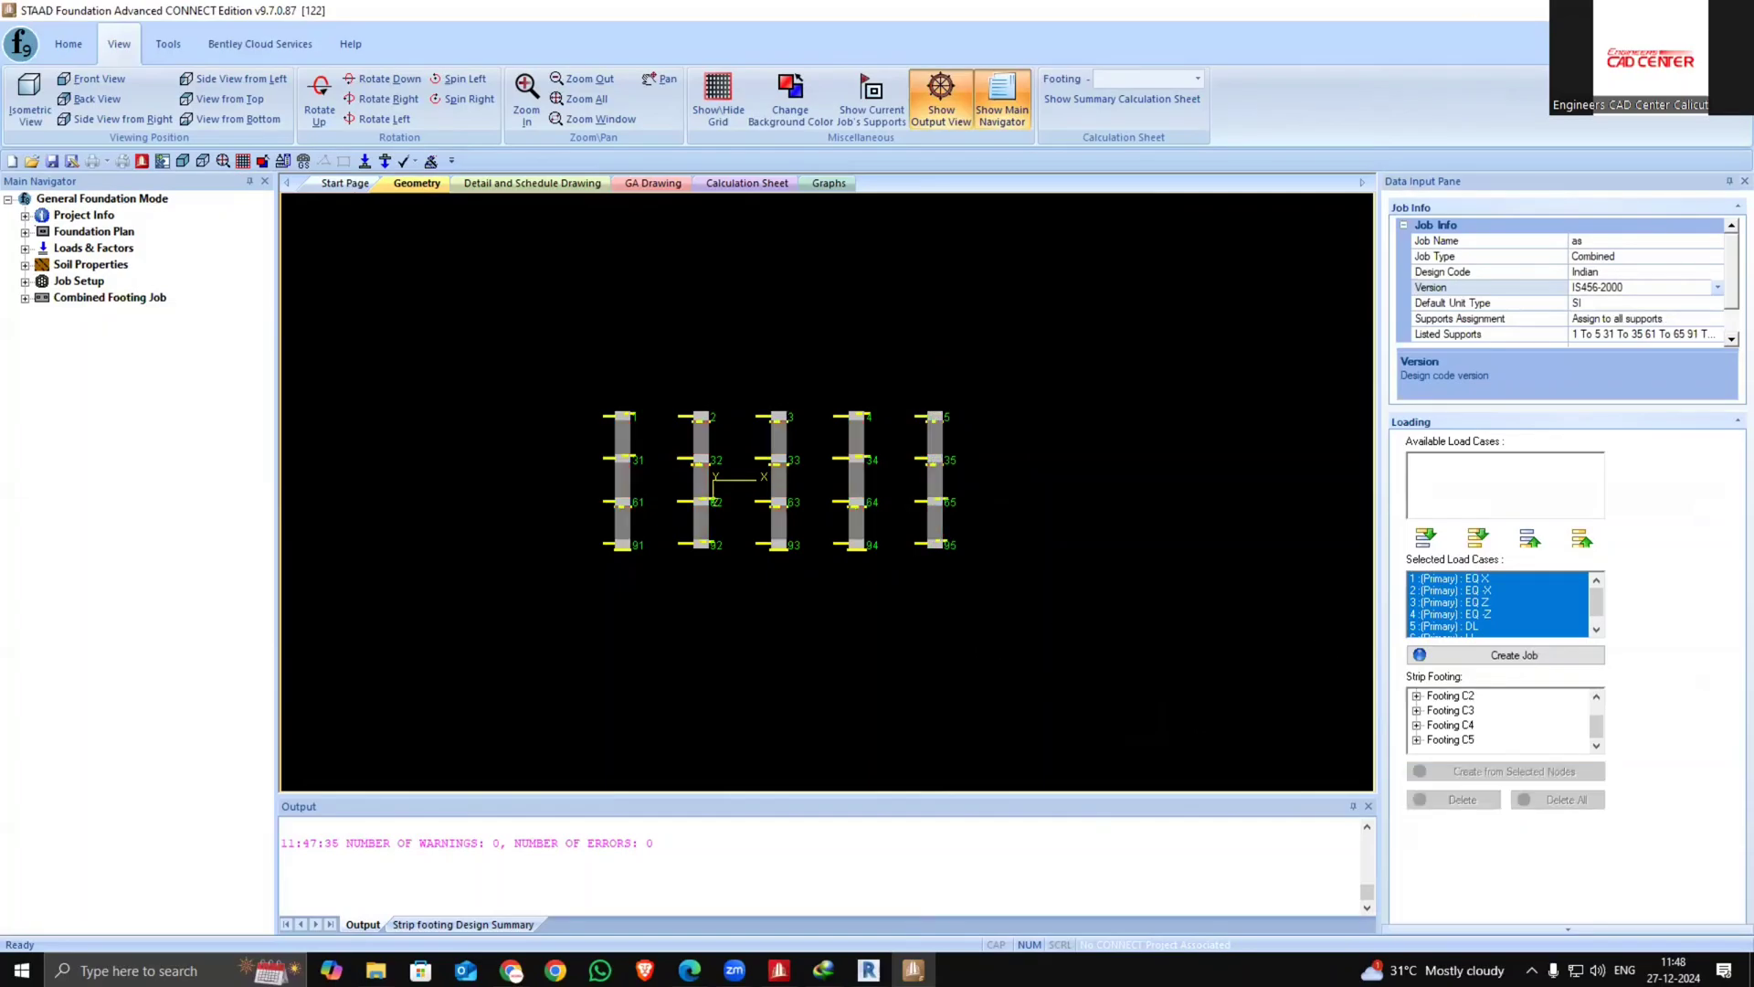
Run the combined footing design, saving the file as 112 when asked
click(25, 296)
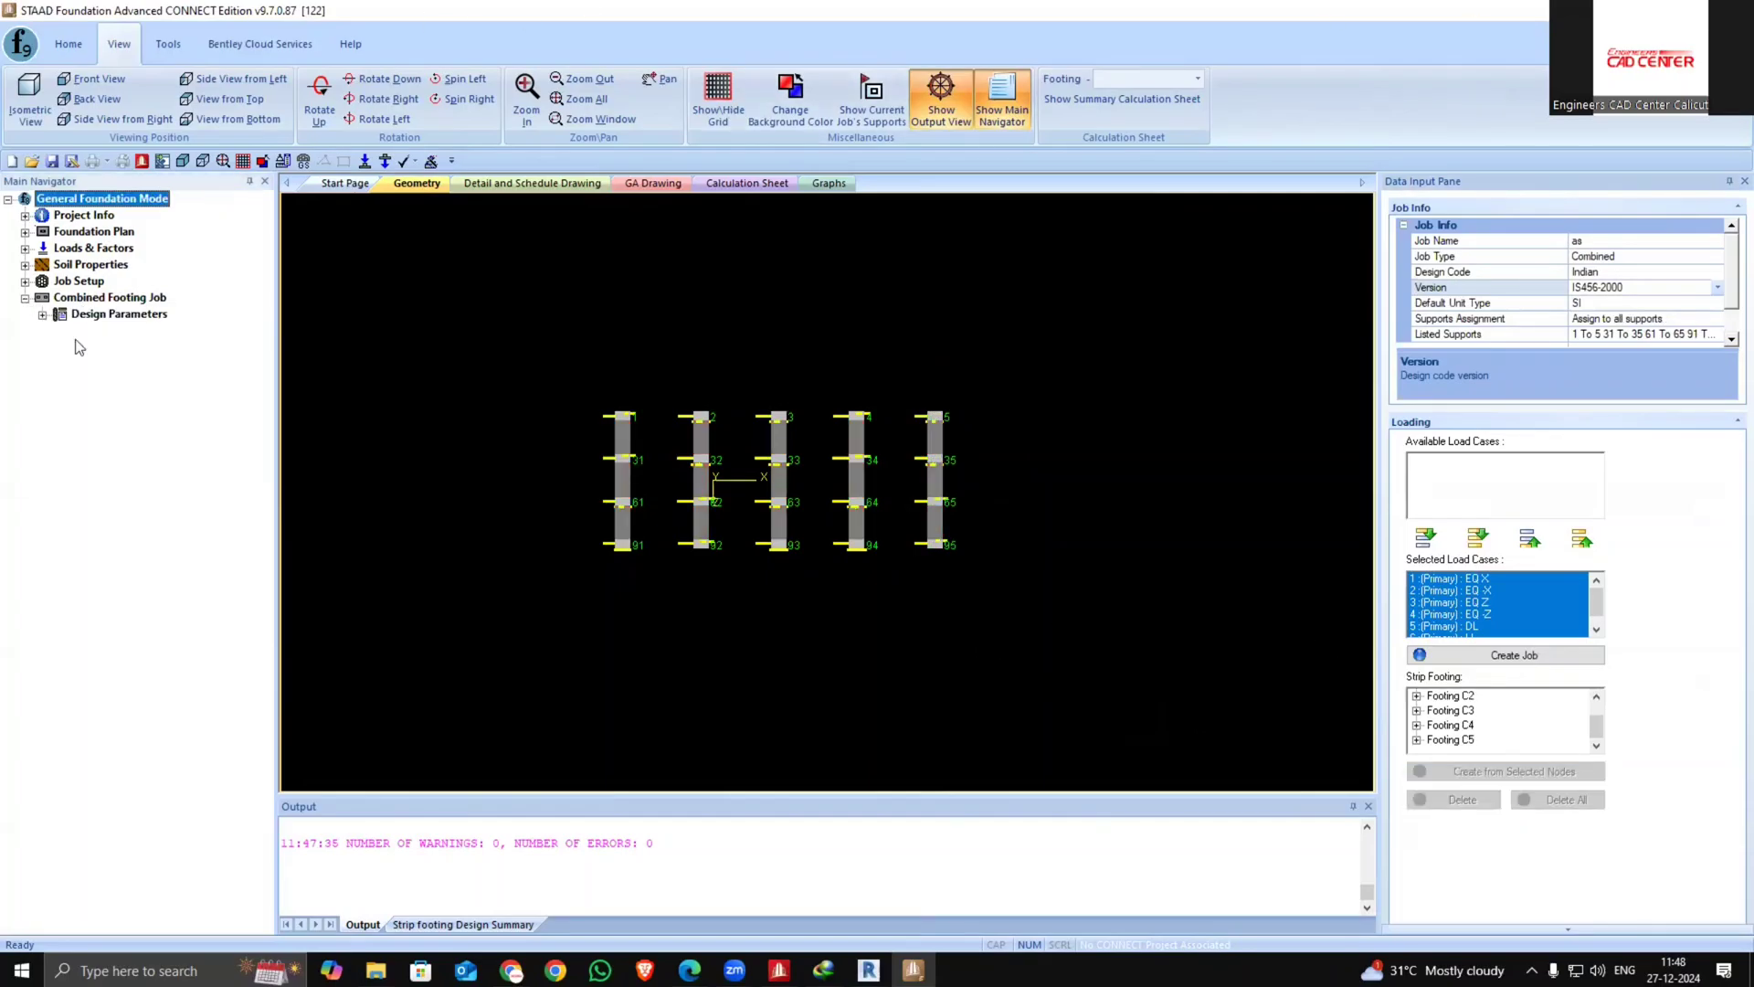
click(42, 314)
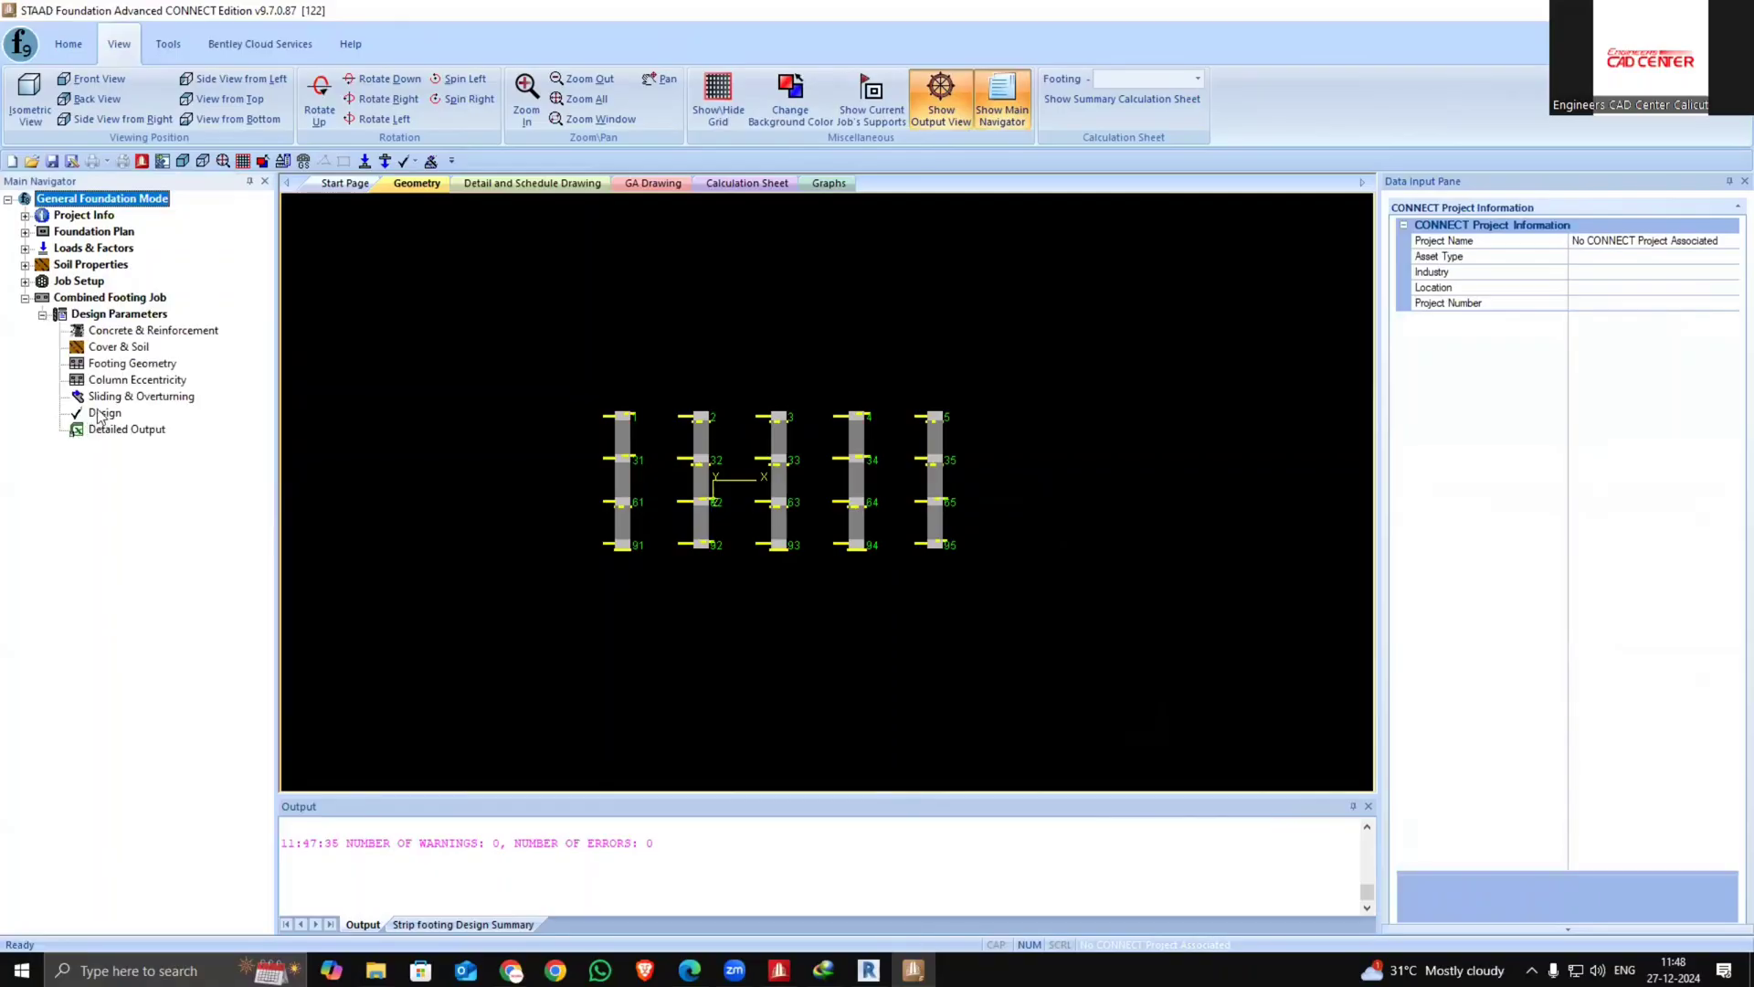
click(103, 413)
click(895, 522)
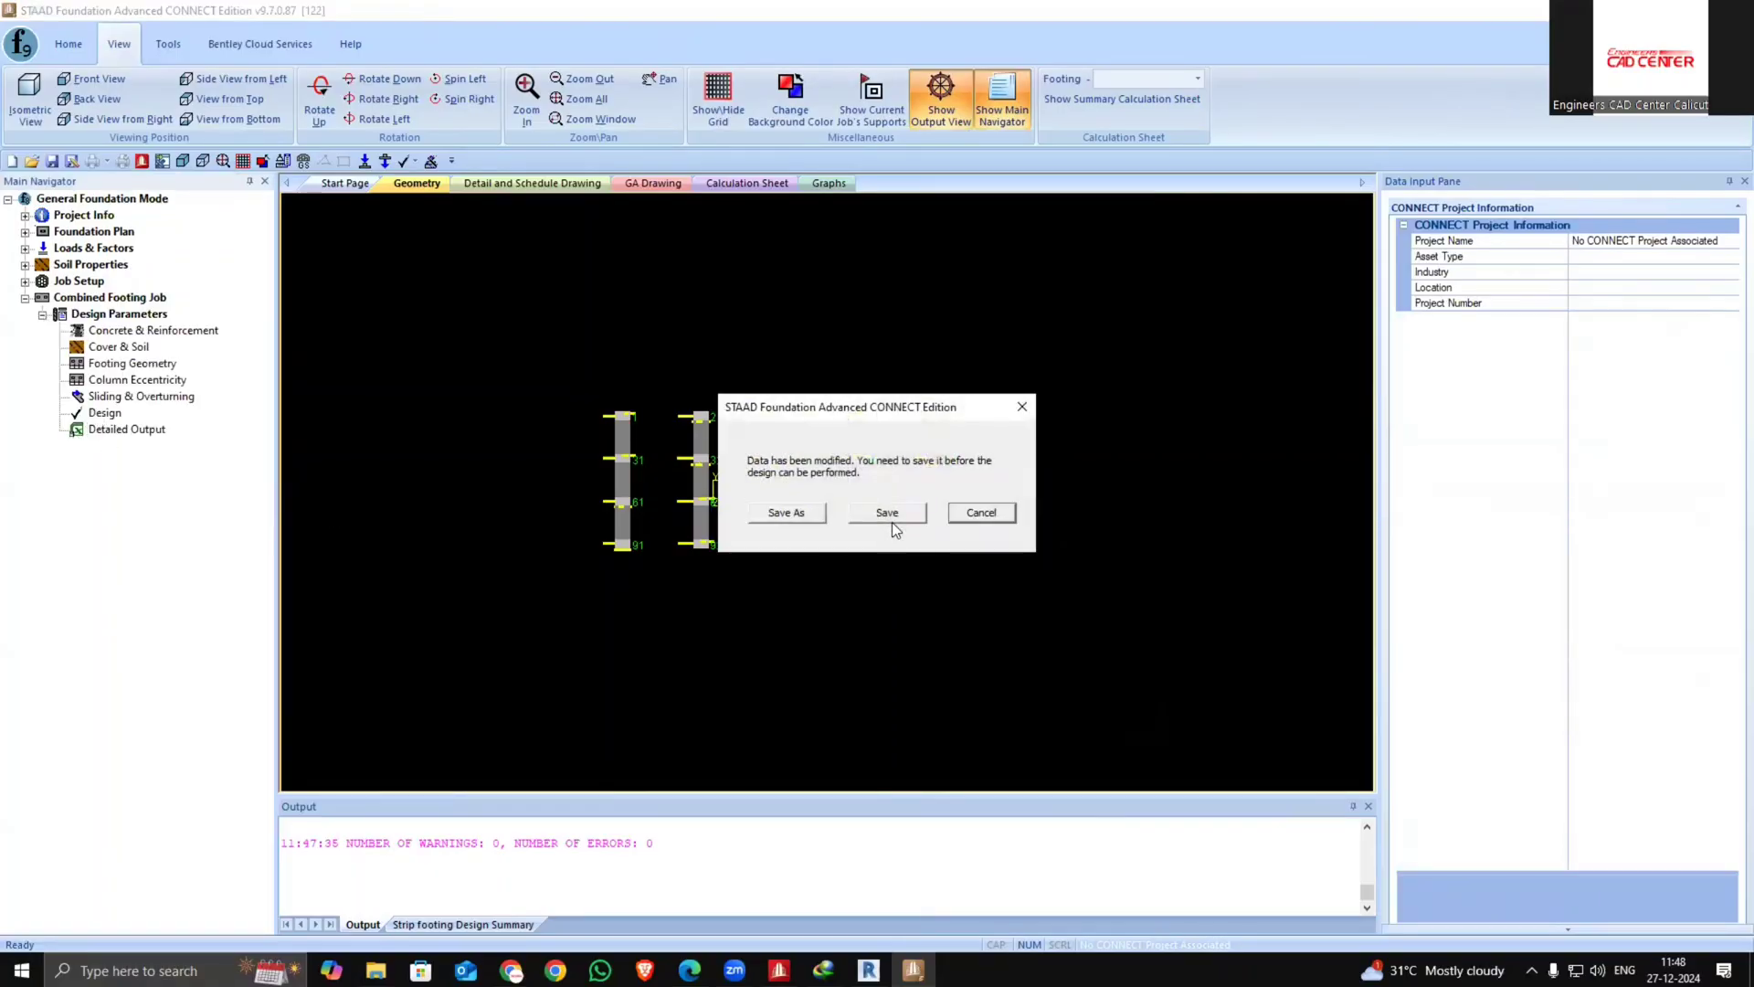
click(793, 513)
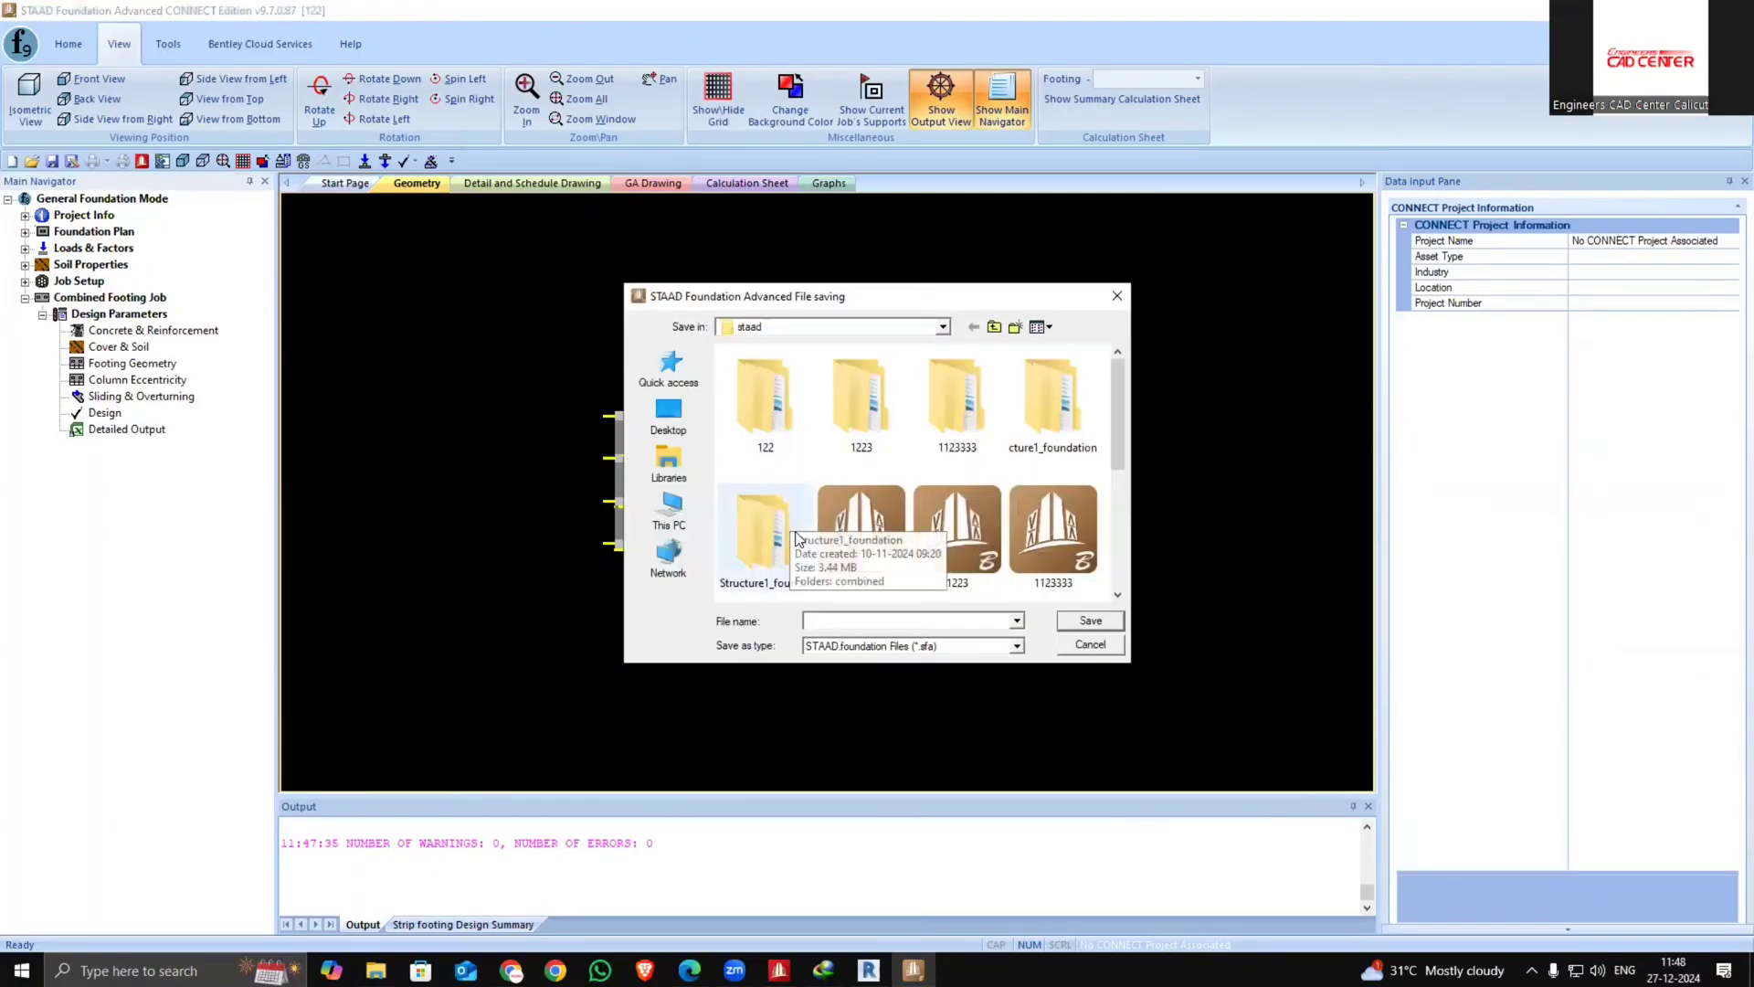
text(112)
click(1091, 621)
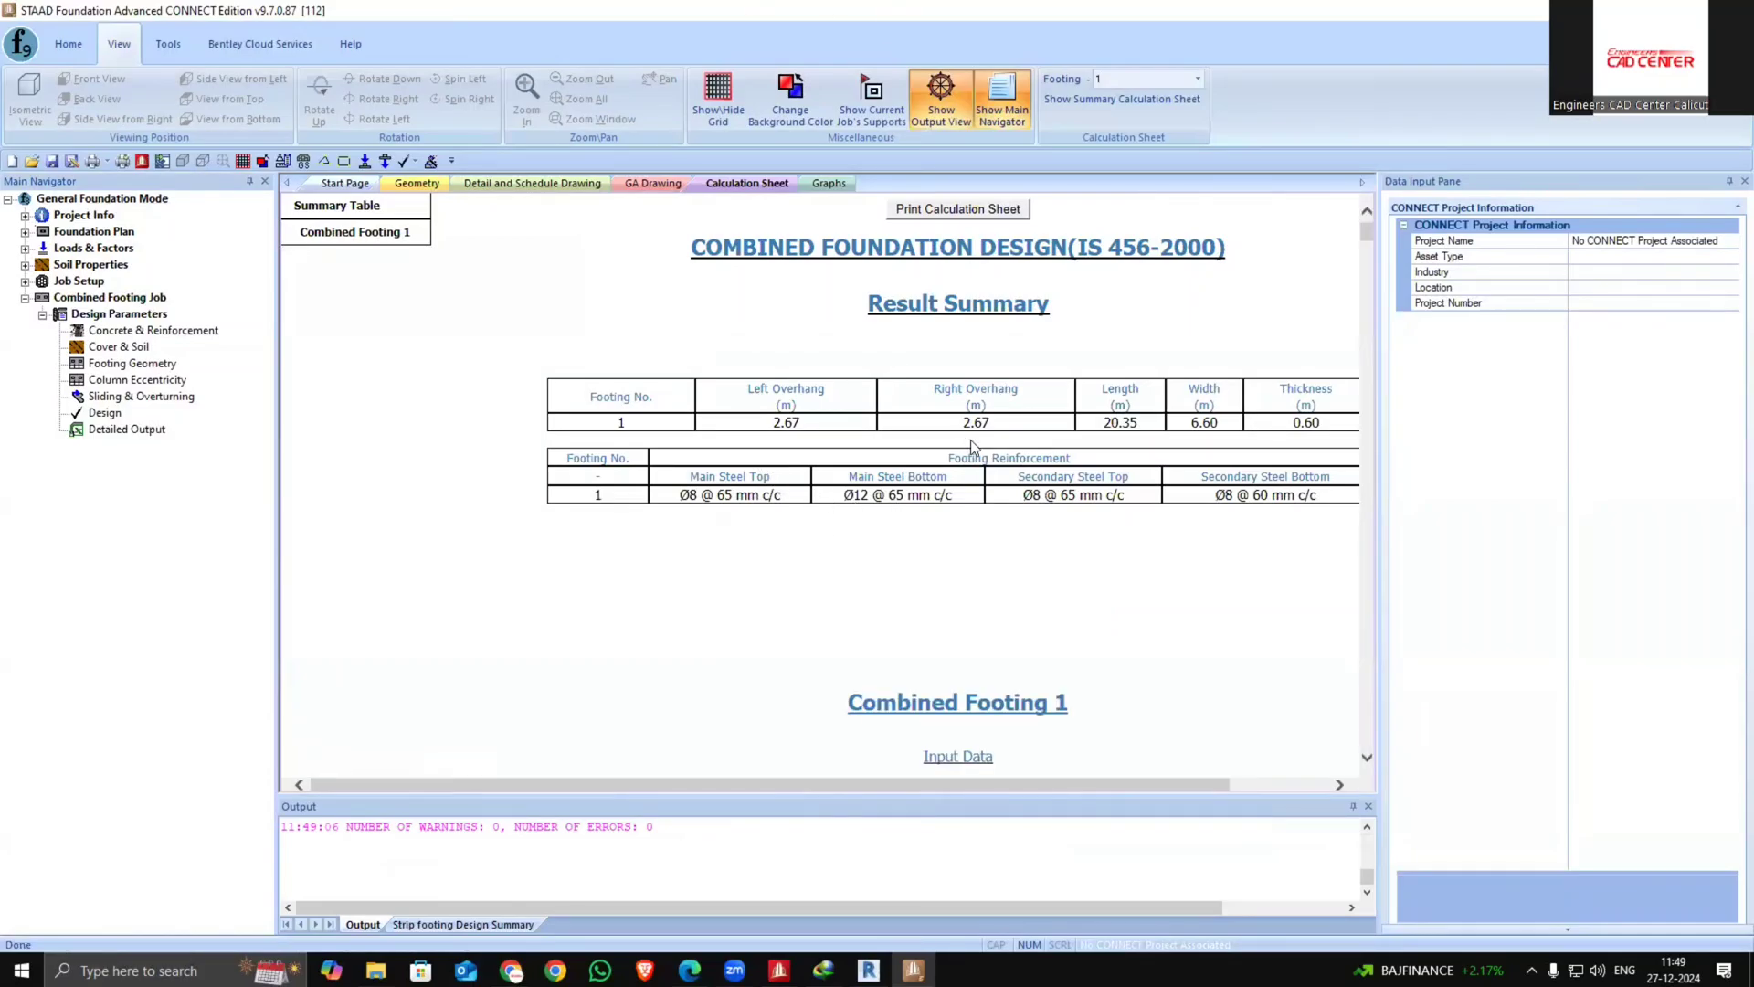
Review the first combined footing's result summary, the footing geometry view and its detail drawing
drag(824, 784, 870, 784)
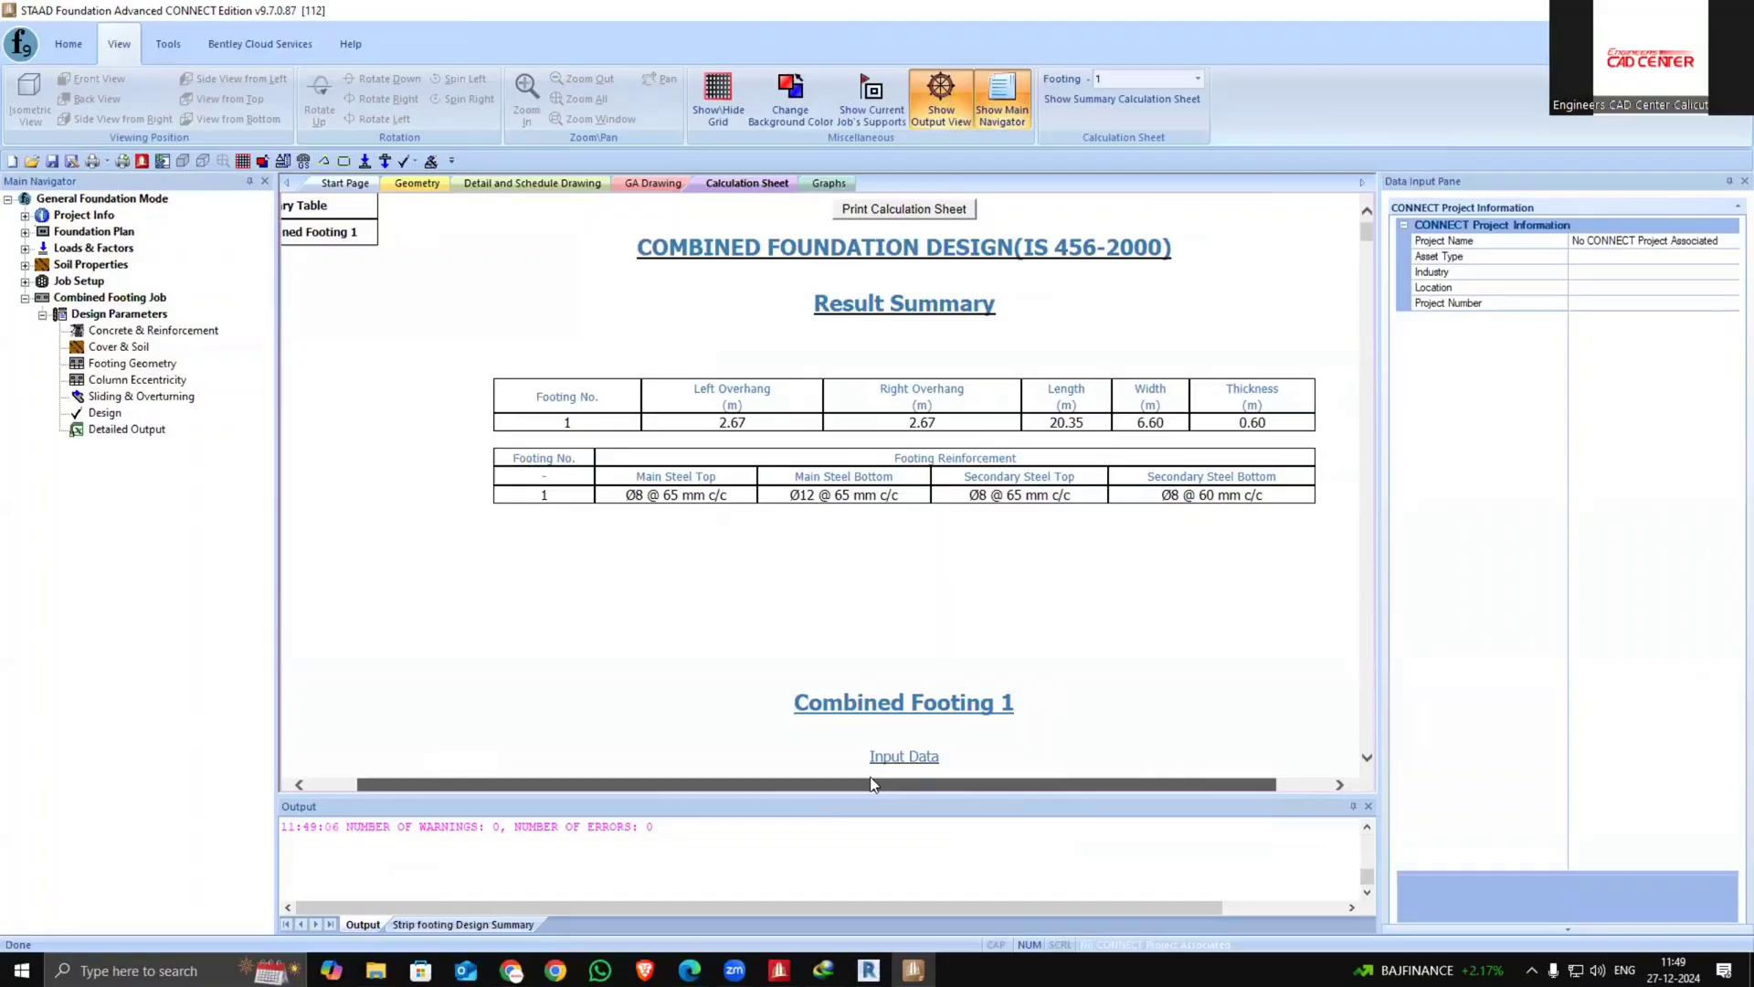
click(407, 183)
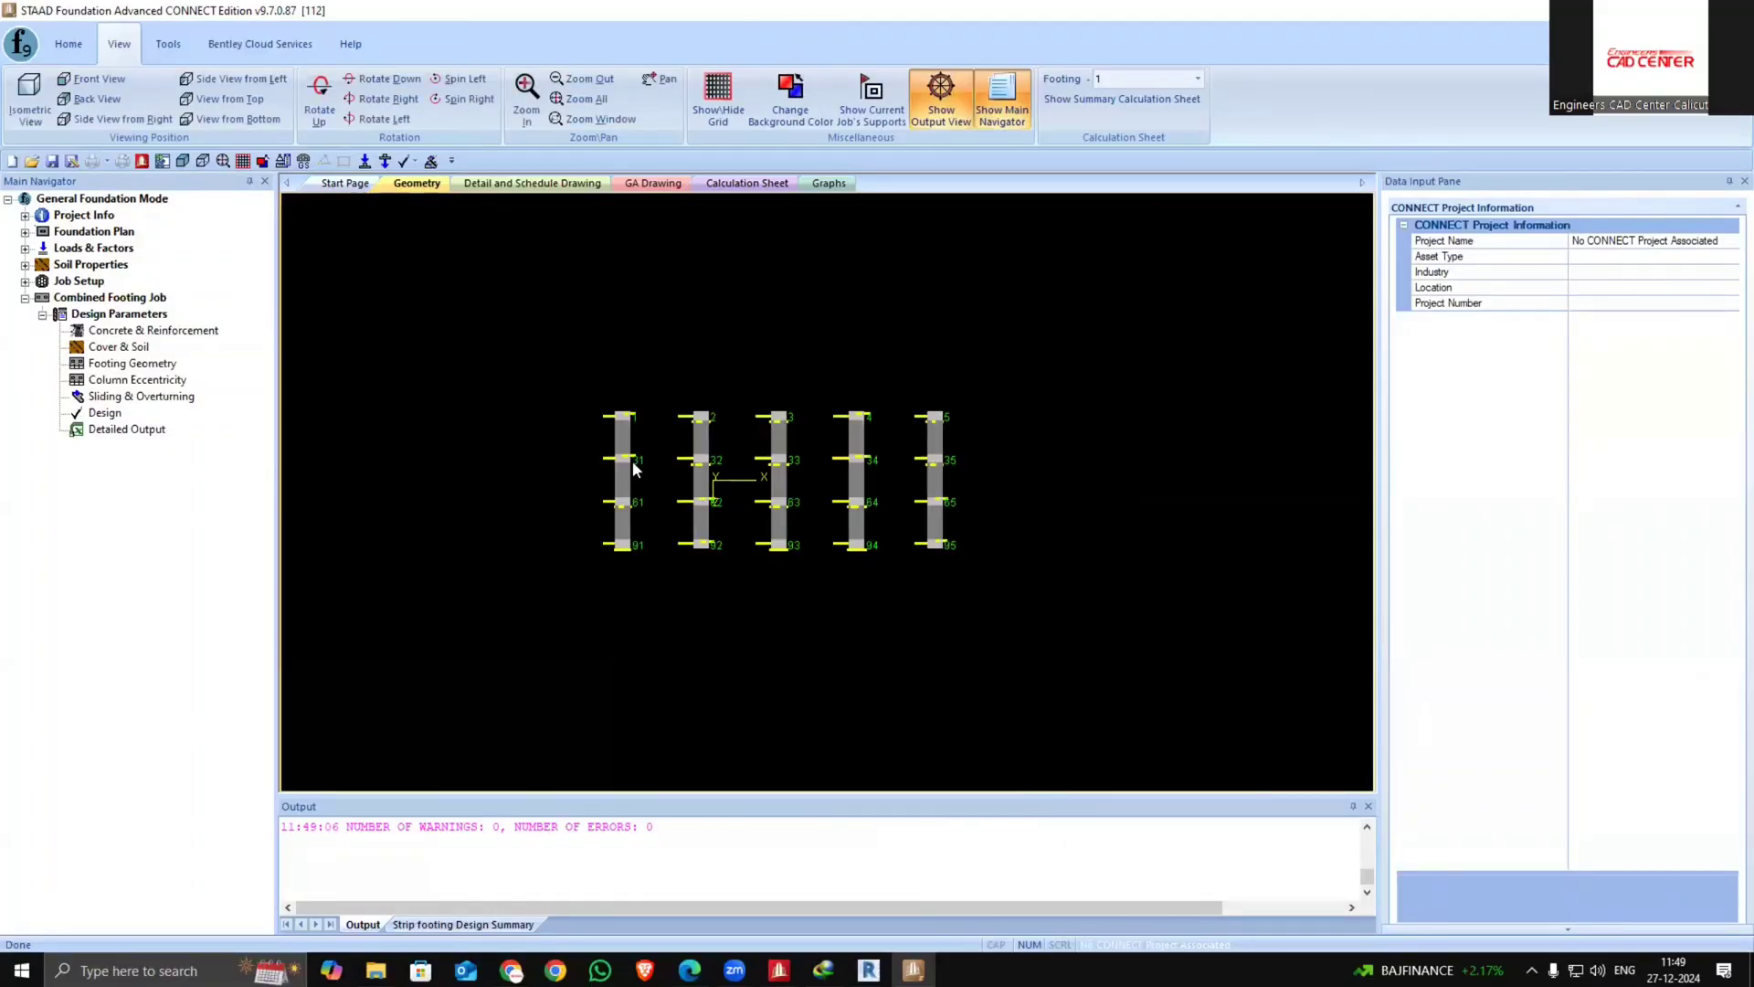
scroll(632, 461, up, 2)
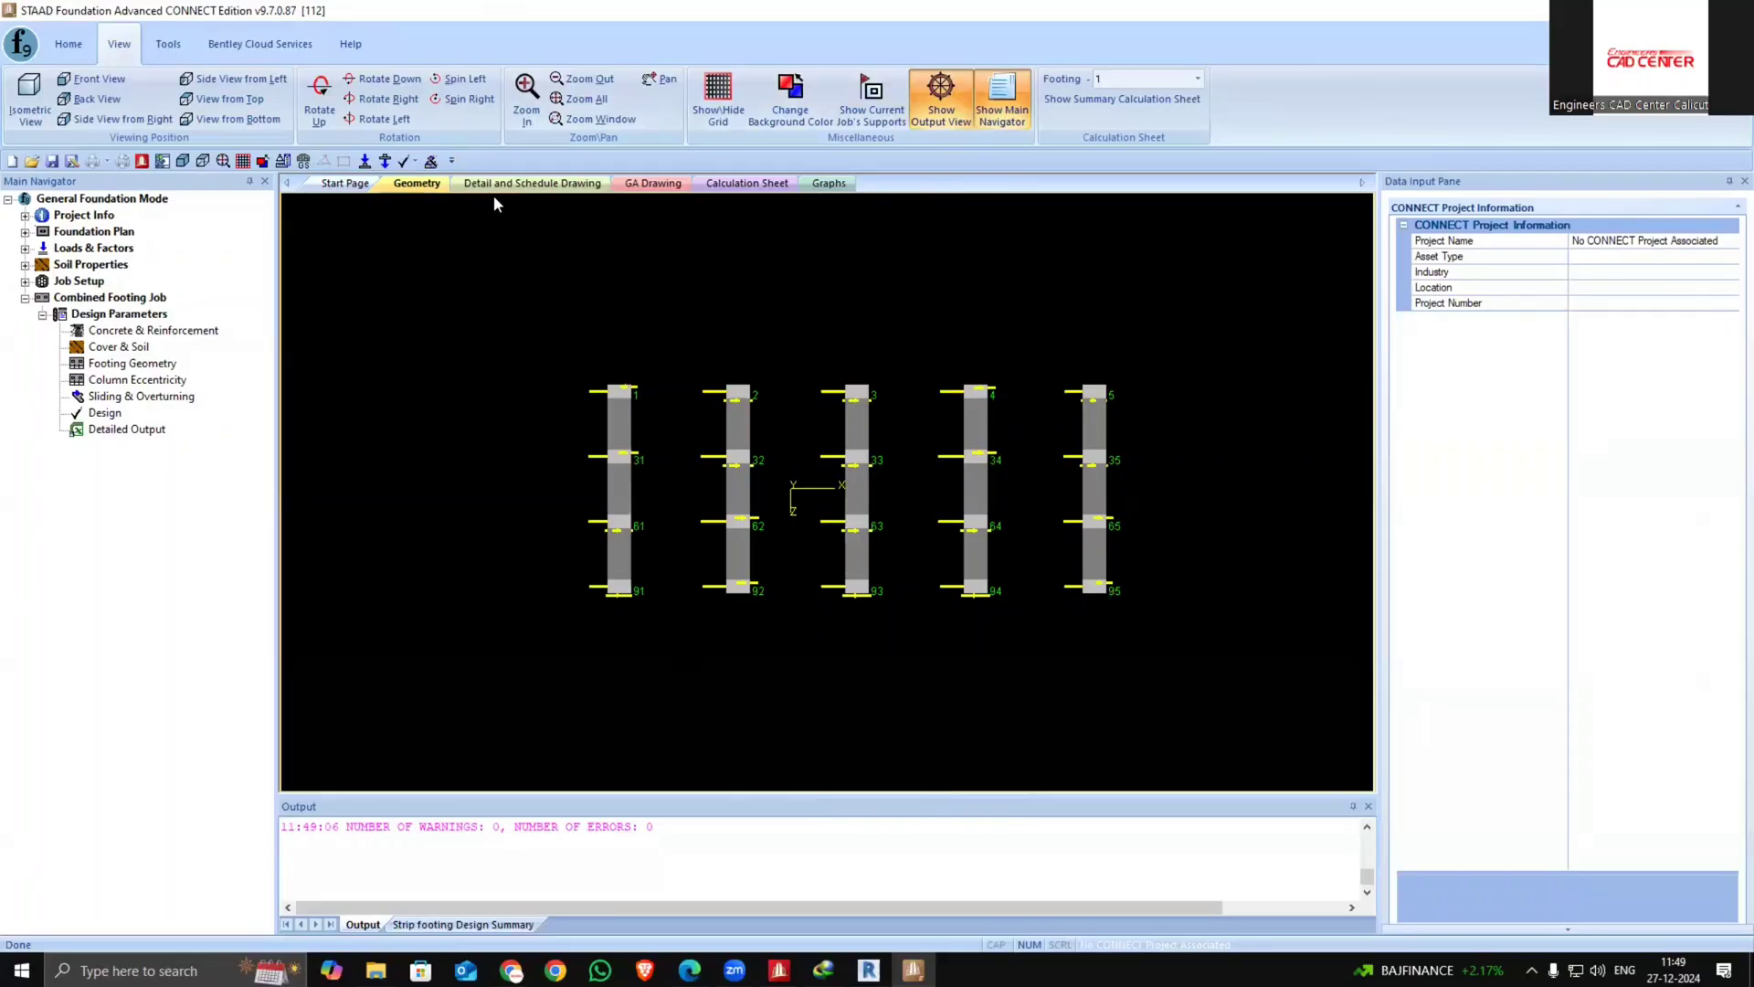
click(534, 184)
scroll(754, 469, up, 3)
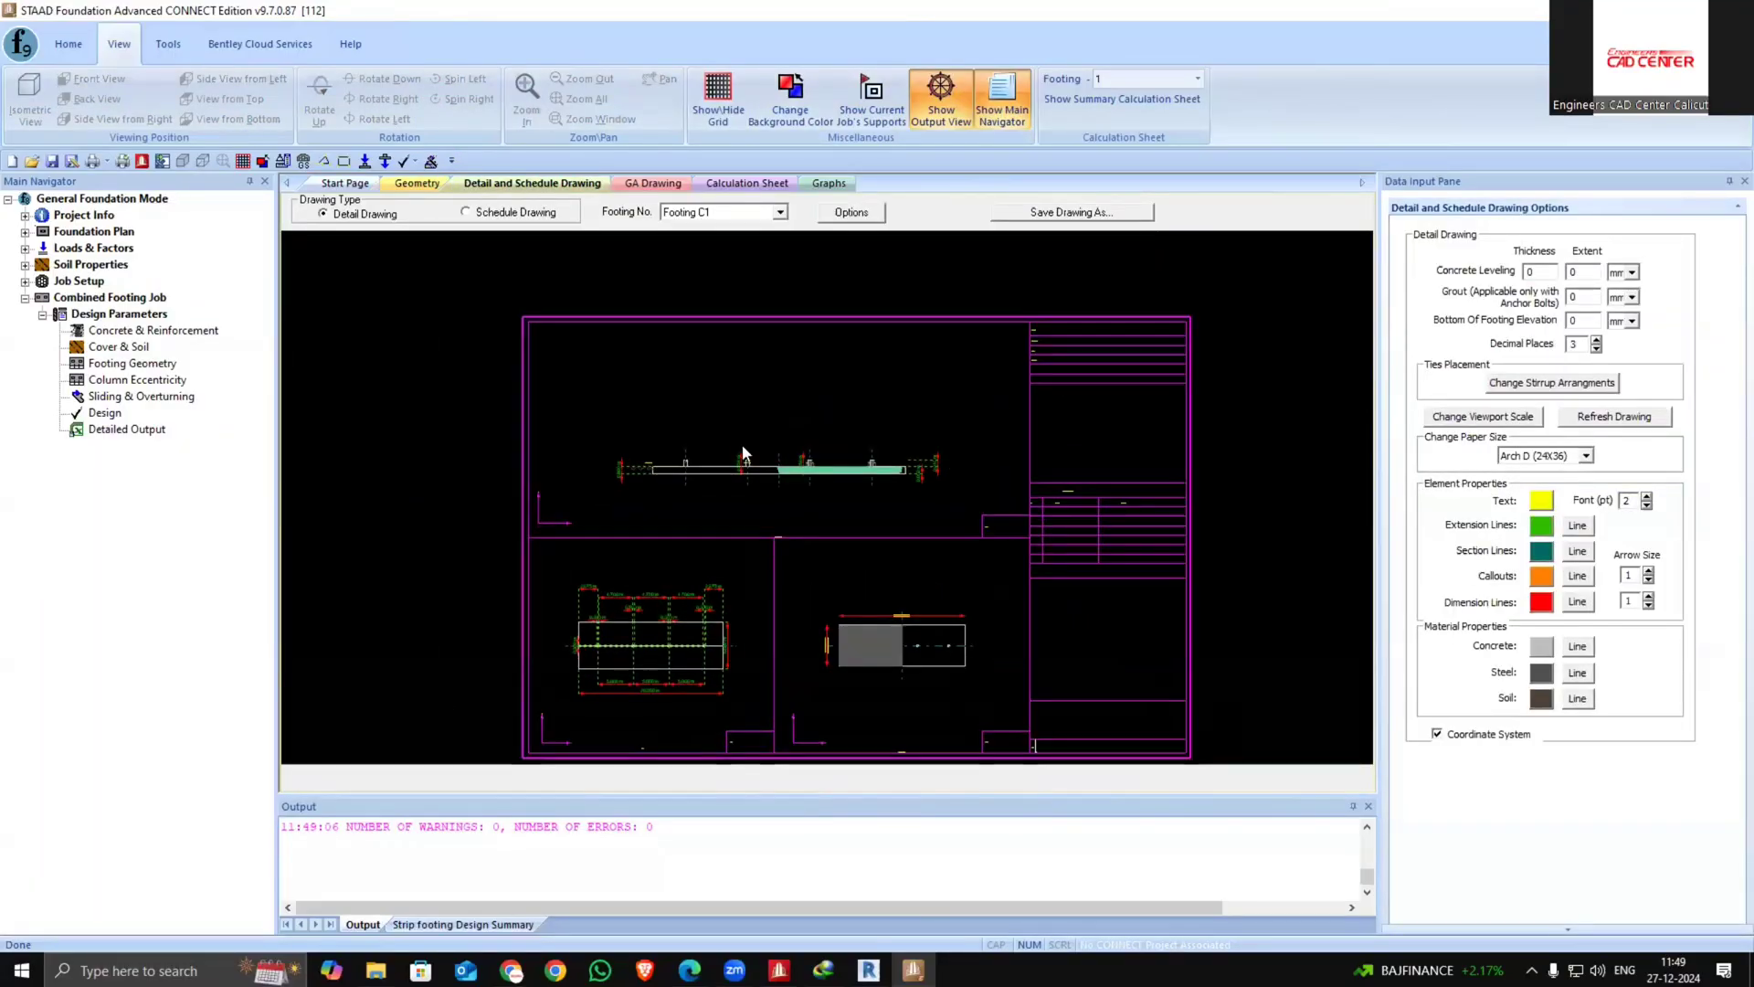
scroll(906, 610, down, 4)
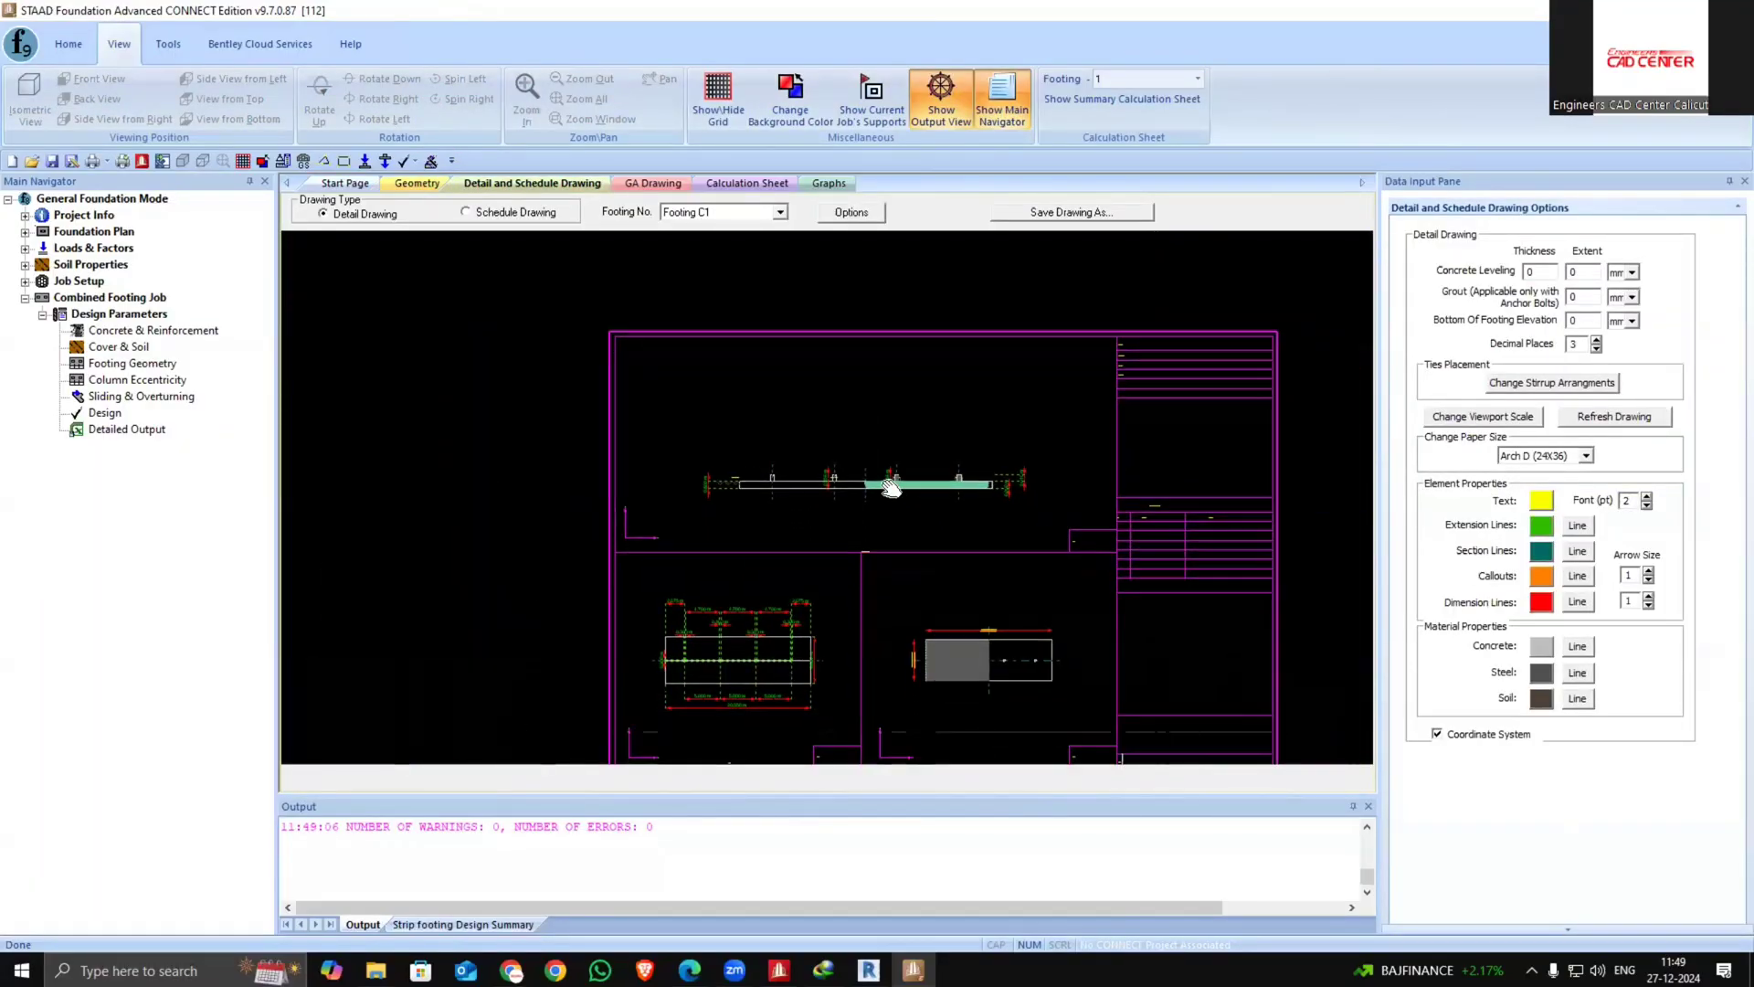
Scroll through the first combined footing's calculation sheet input data and column details
click(747, 182)
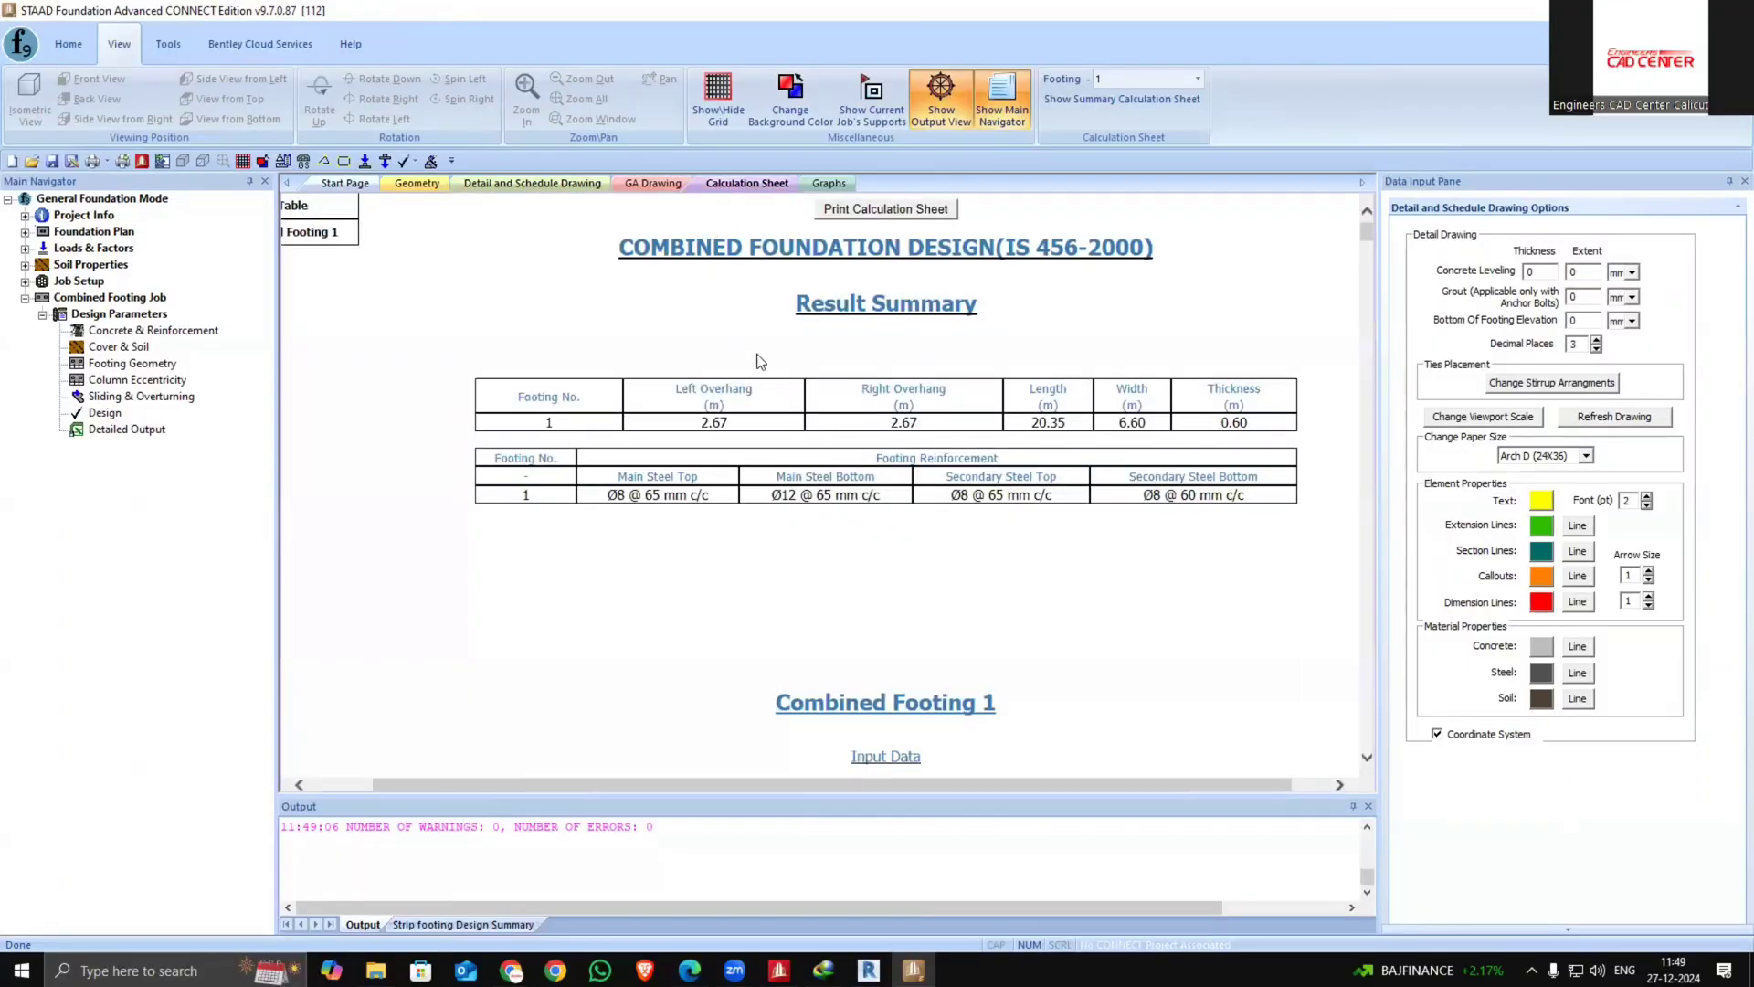
scroll(806, 482, down, 1)
scroll(740, 393, down, 3)
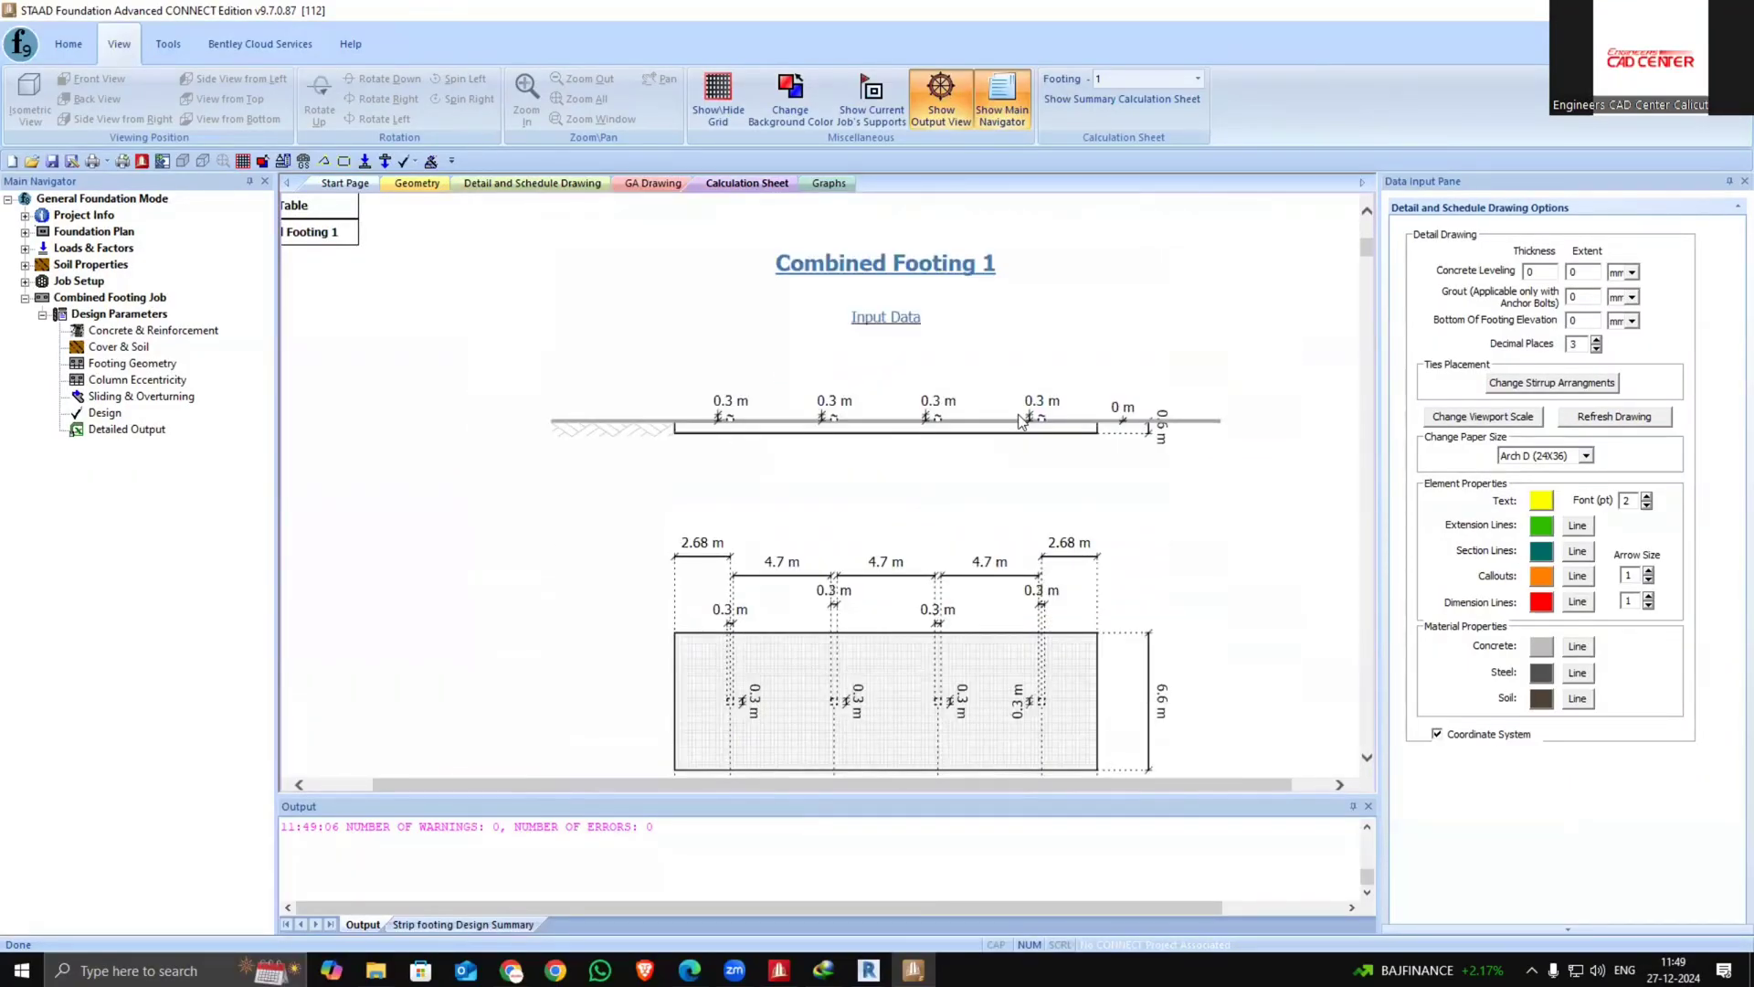
scroll(800, 414, down, 7)
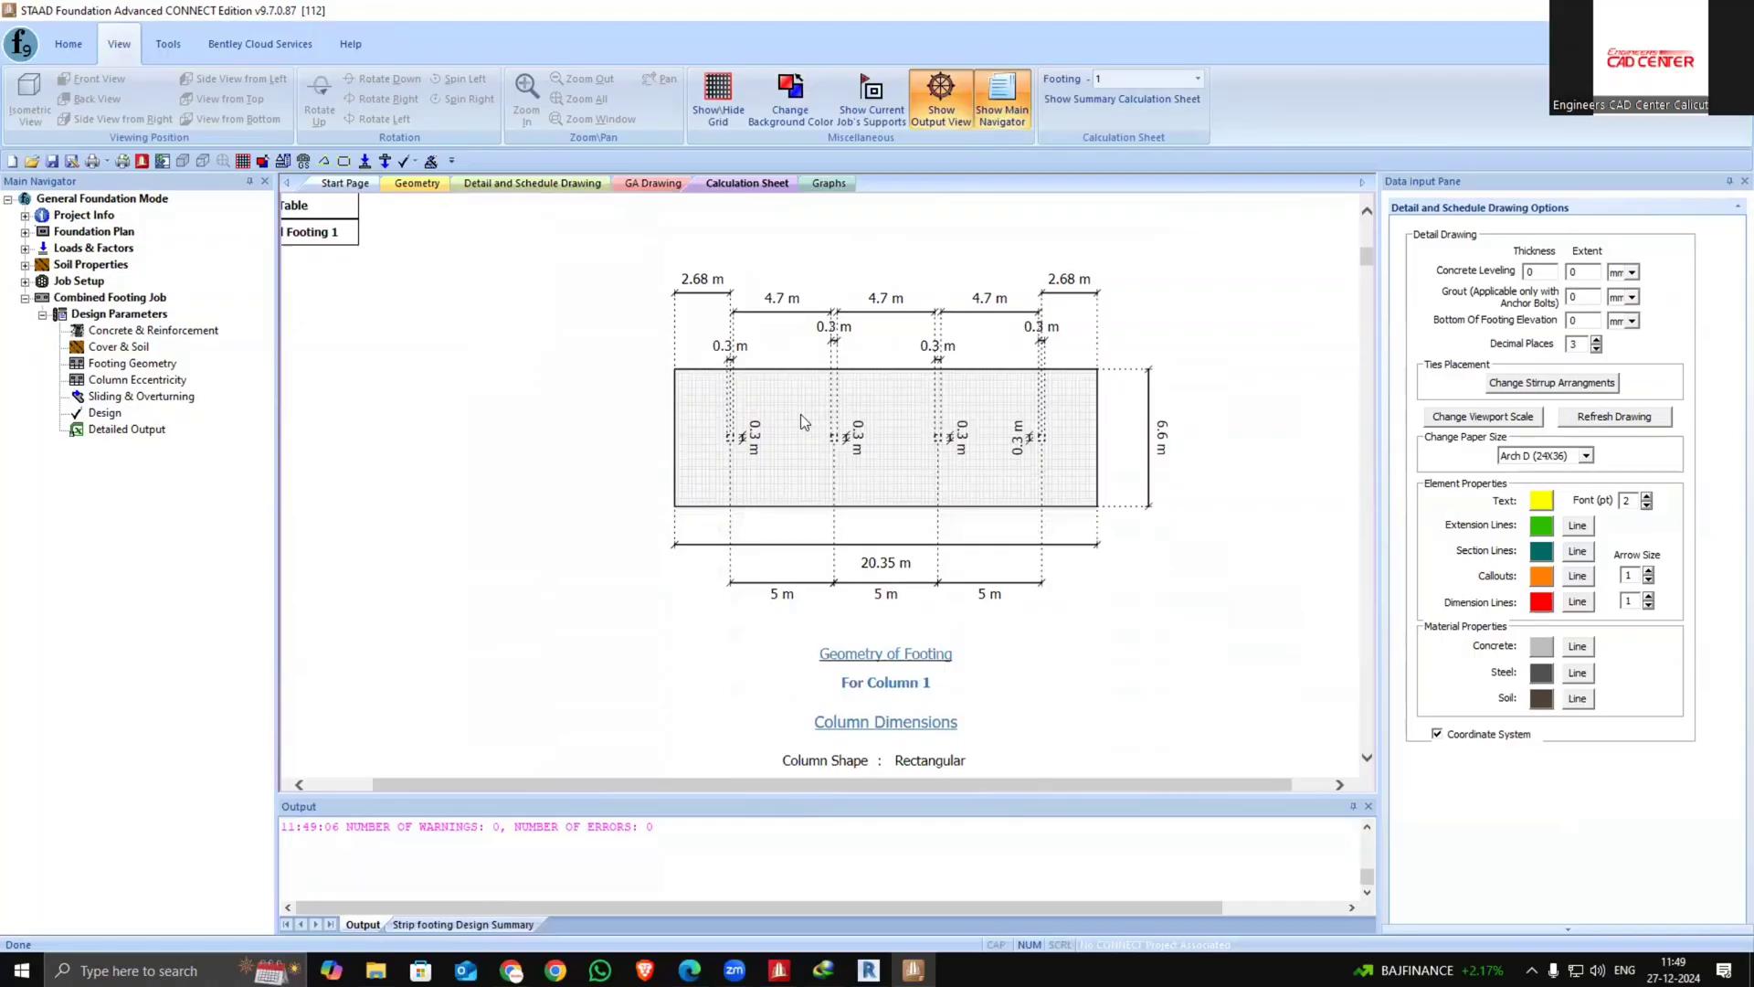
scroll(969, 502, down, 3)
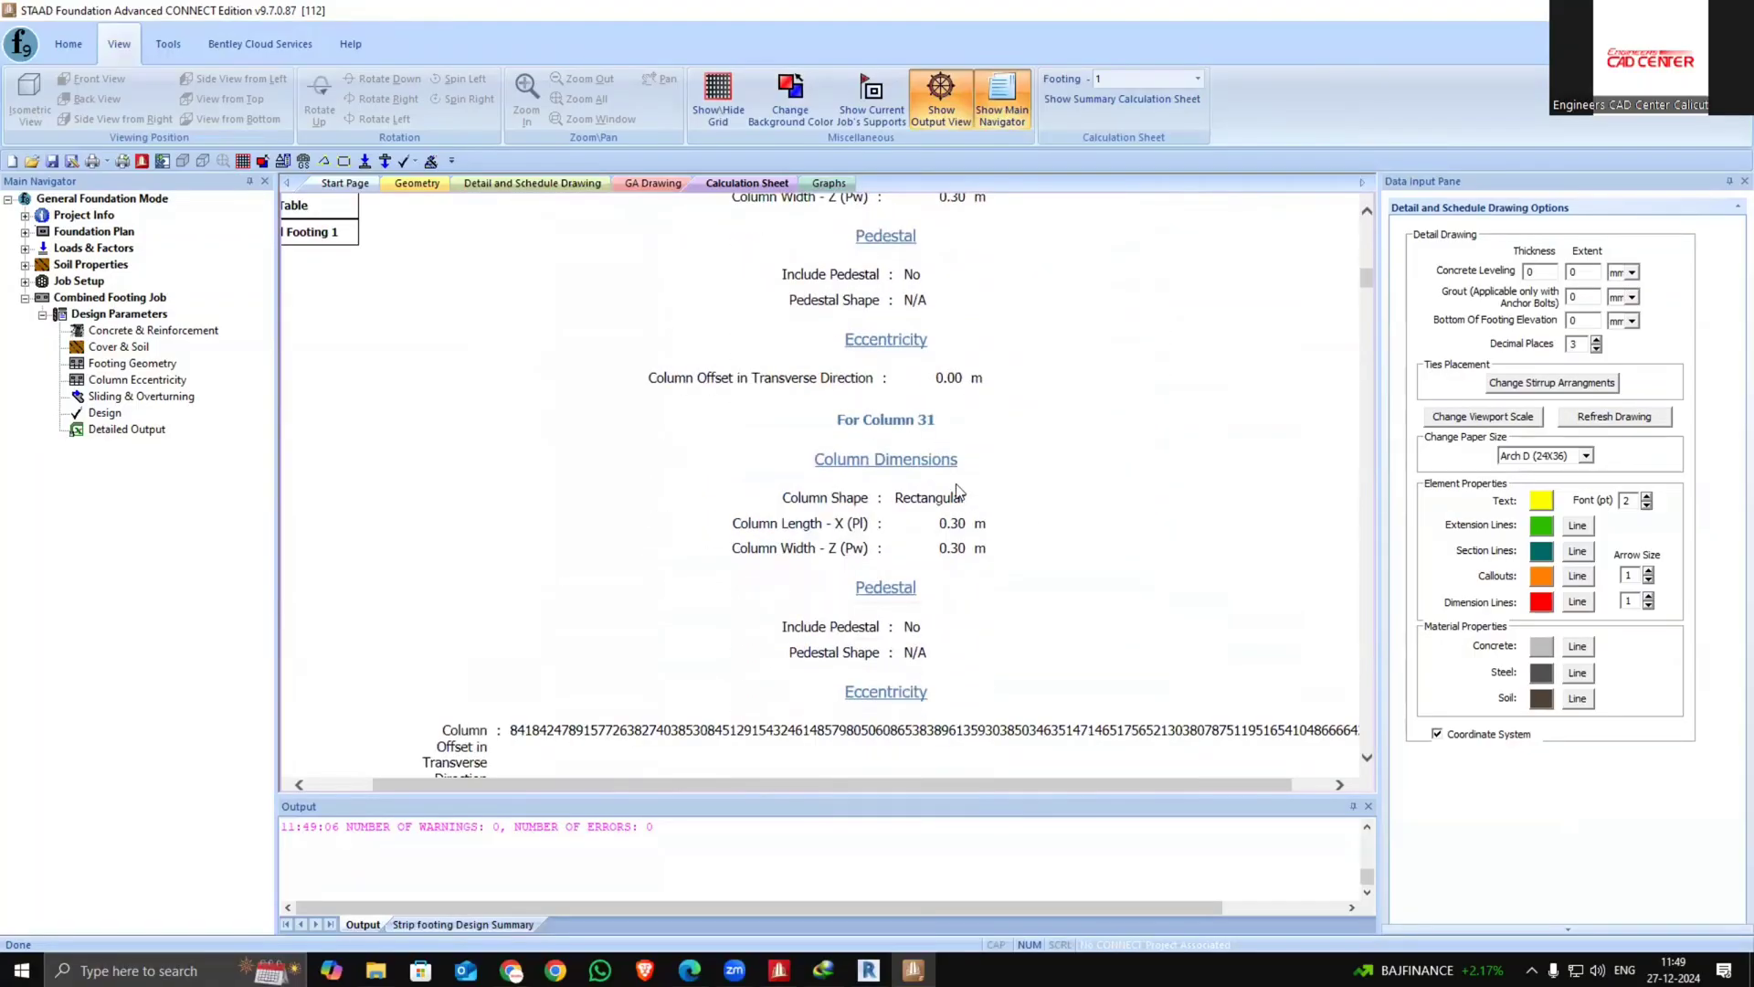
scroll(959, 489, down, 2)
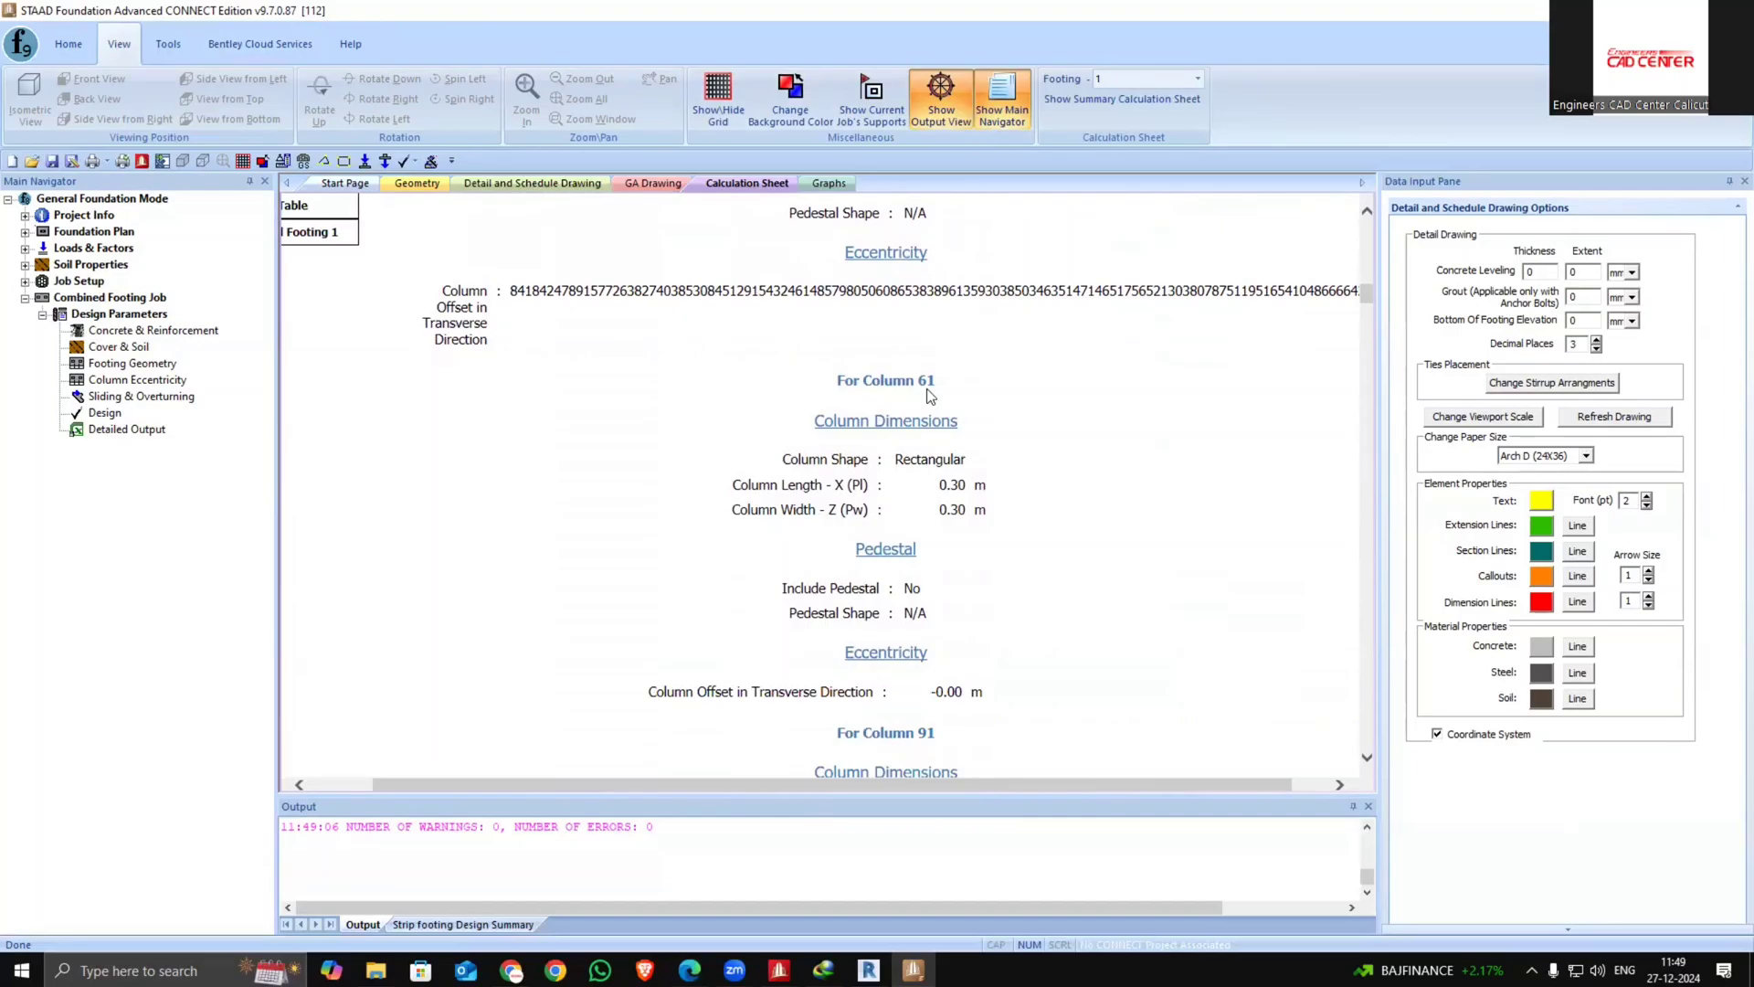
Review the calculation sheet's load combinations, applied loads, soil pressures and flexure design for the first footing
click(417, 182)
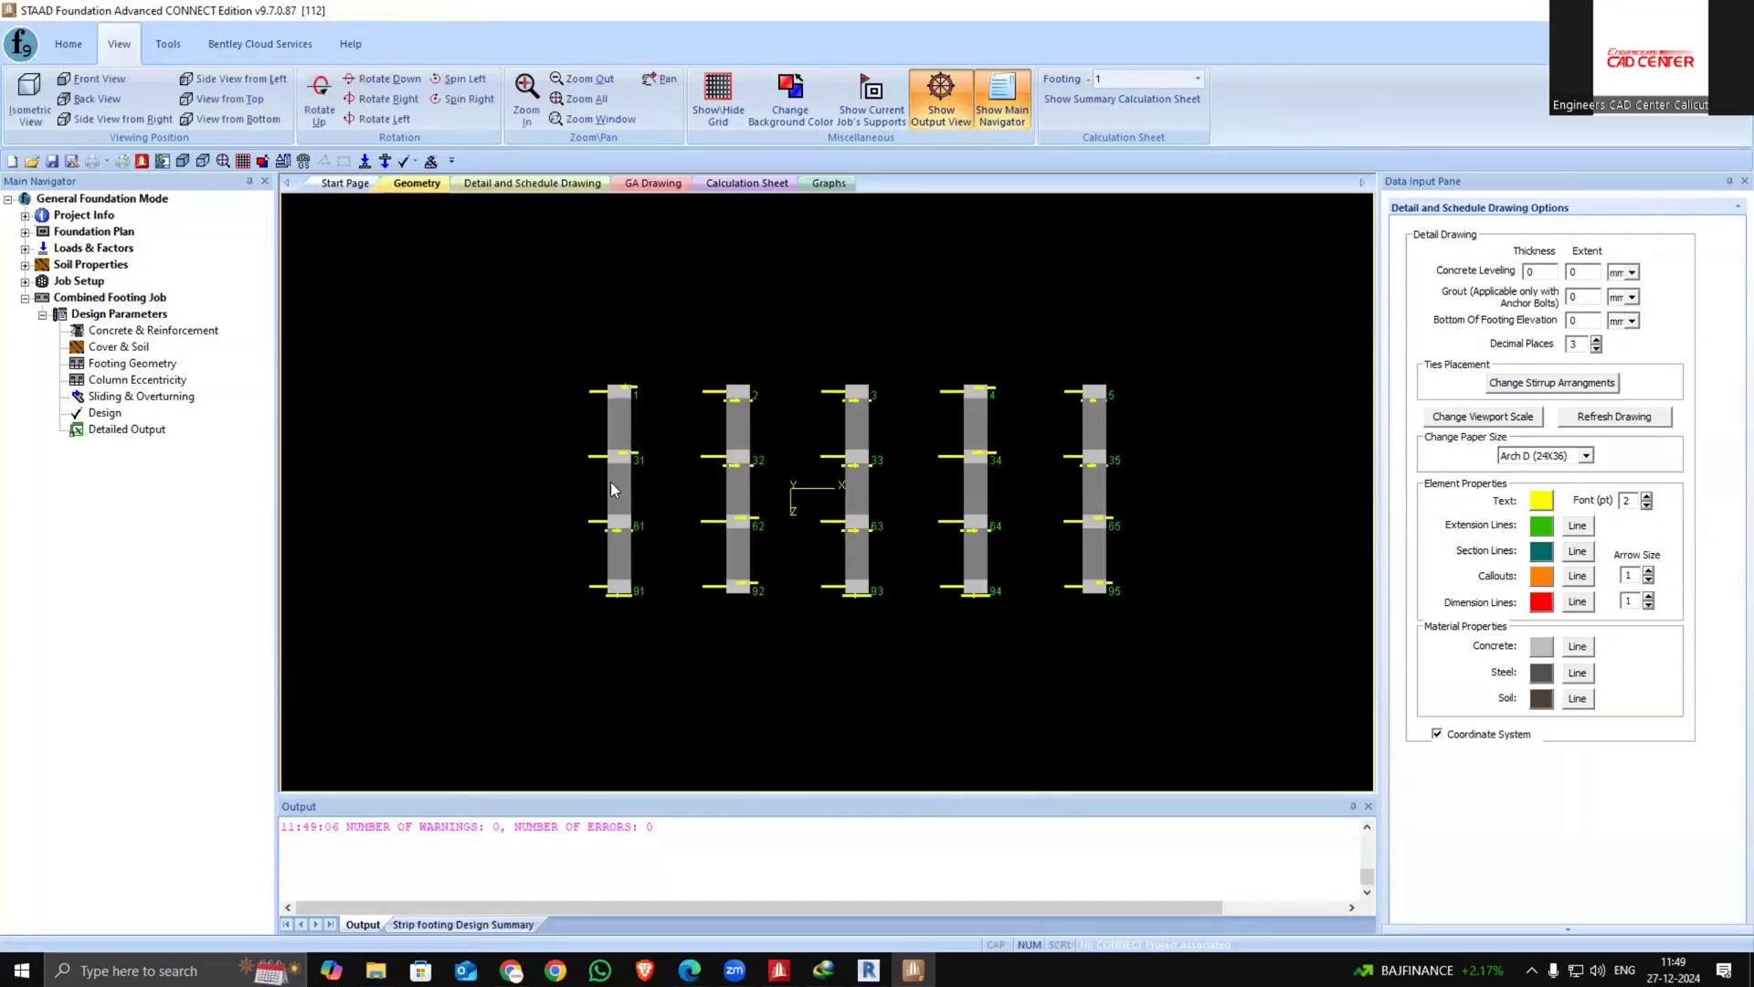
scroll(611, 490, up, 1)
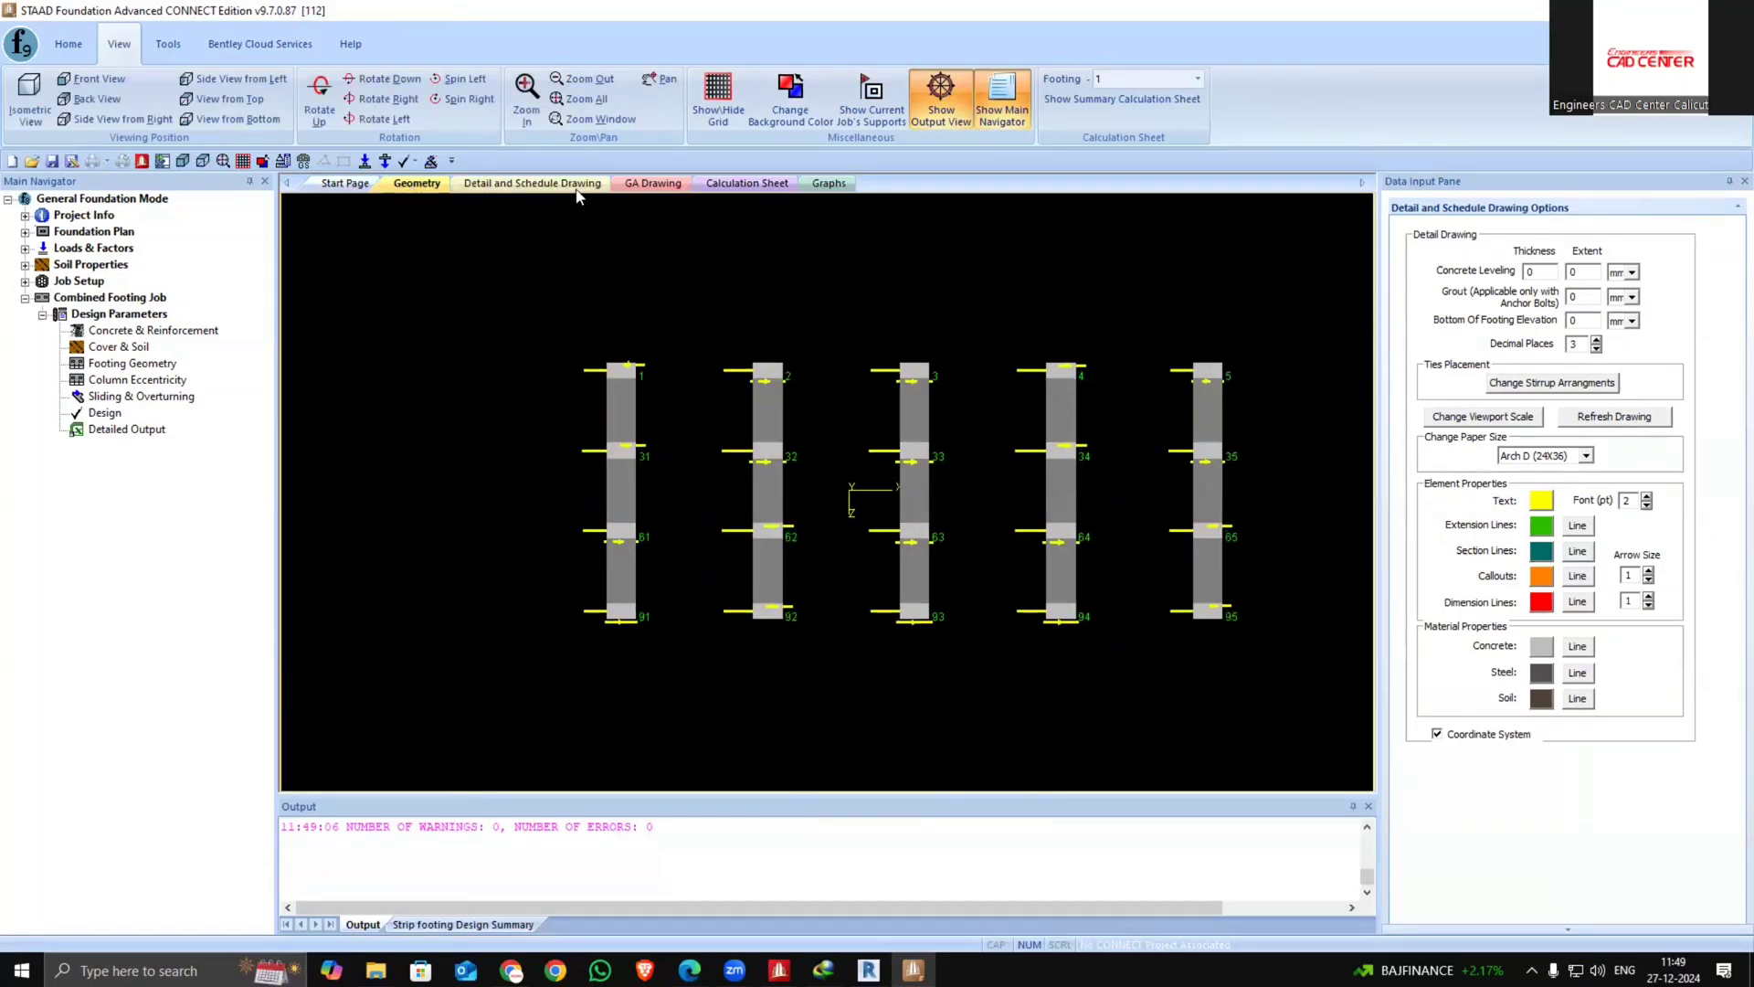
click(747, 182)
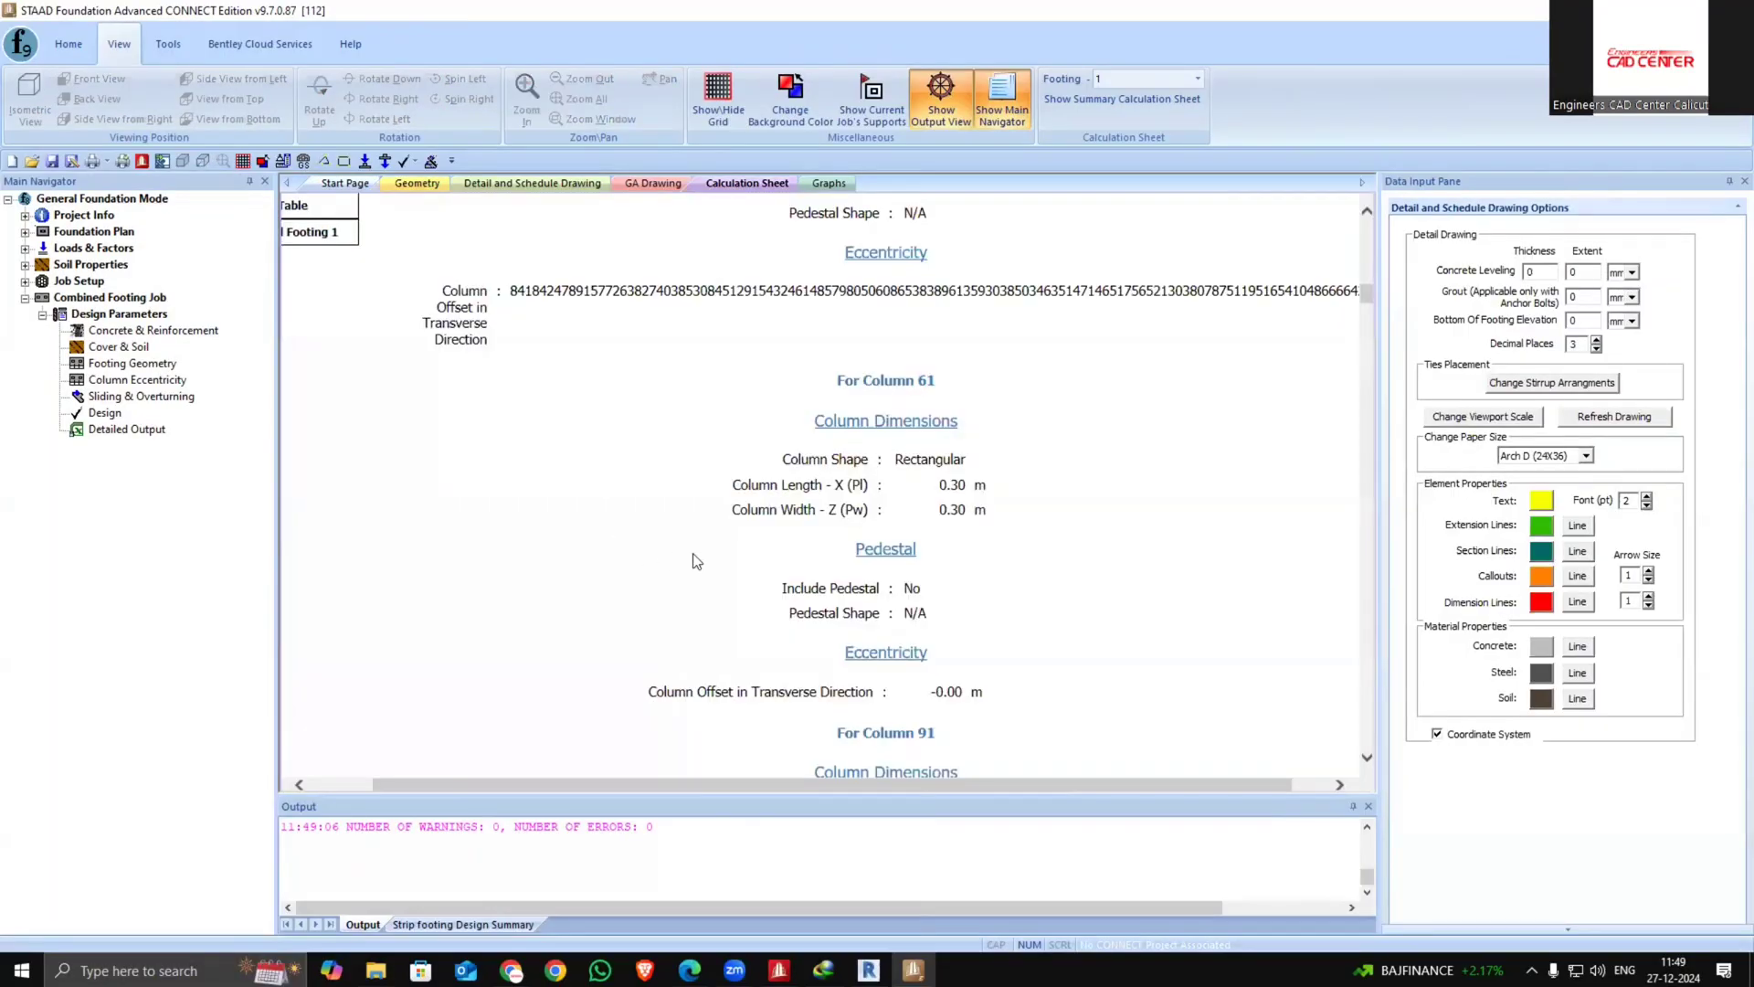
scroll(716, 565, down, 15)
scroll(726, 567, down, 10)
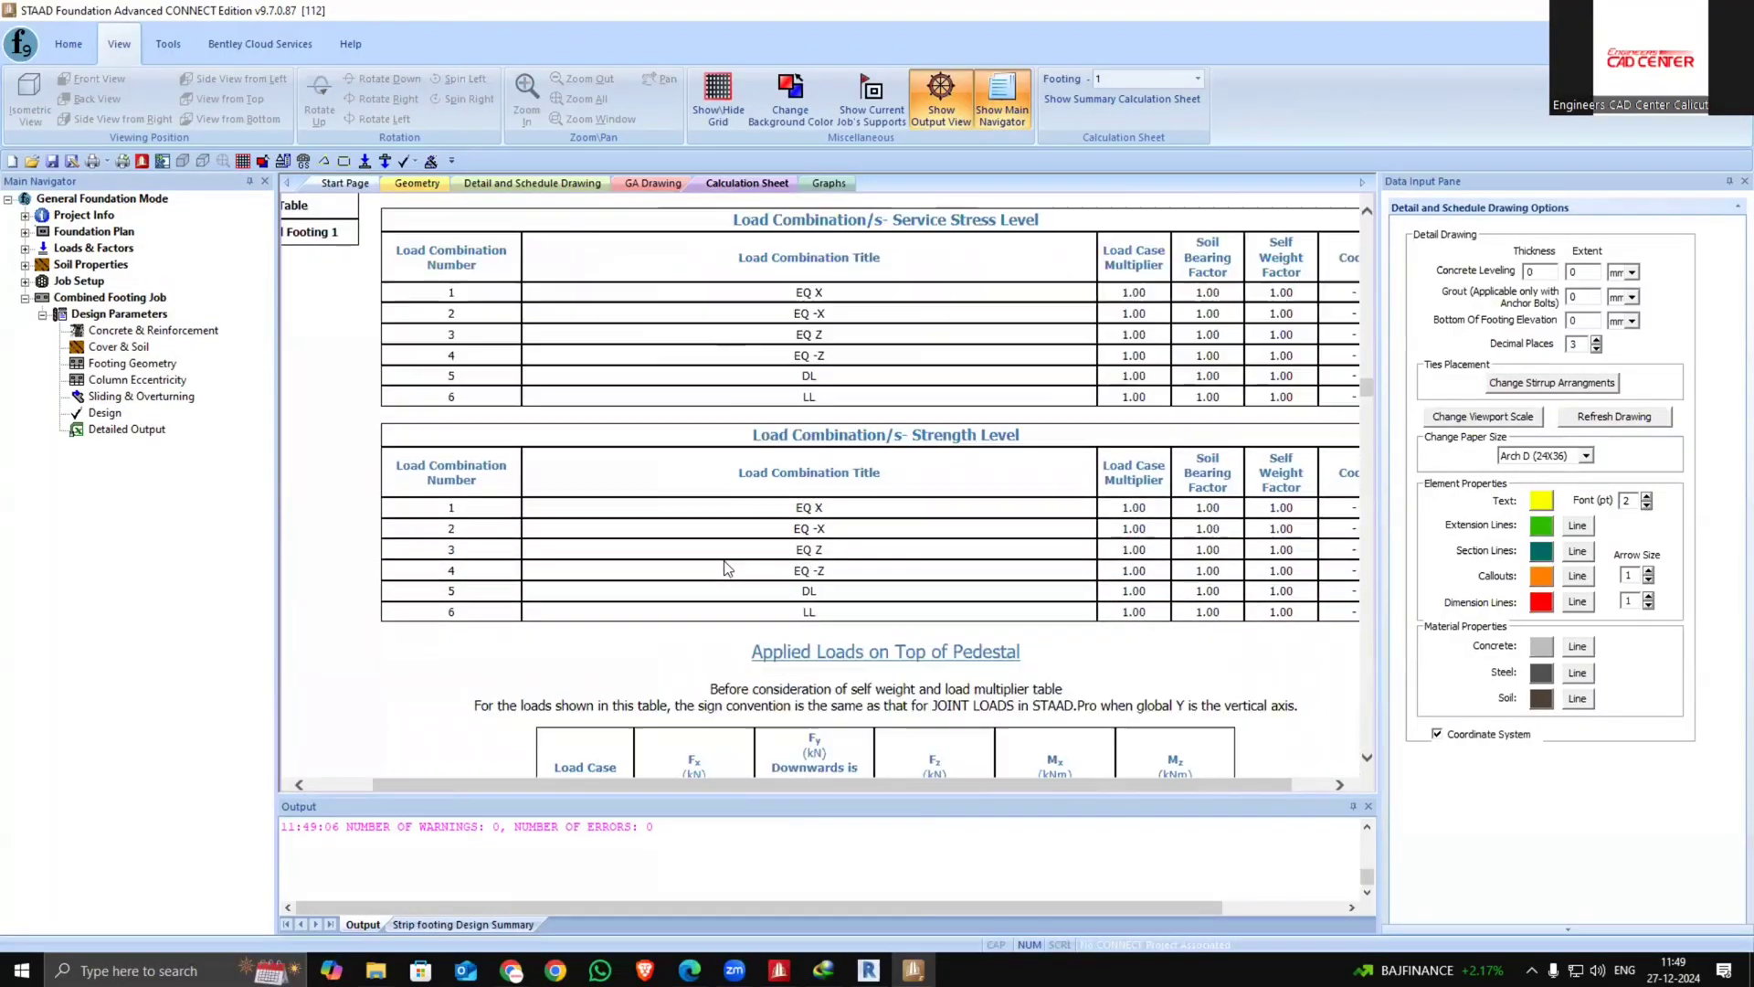
scroll(727, 563, up, 3)
scroll(1094, 423, down, 15)
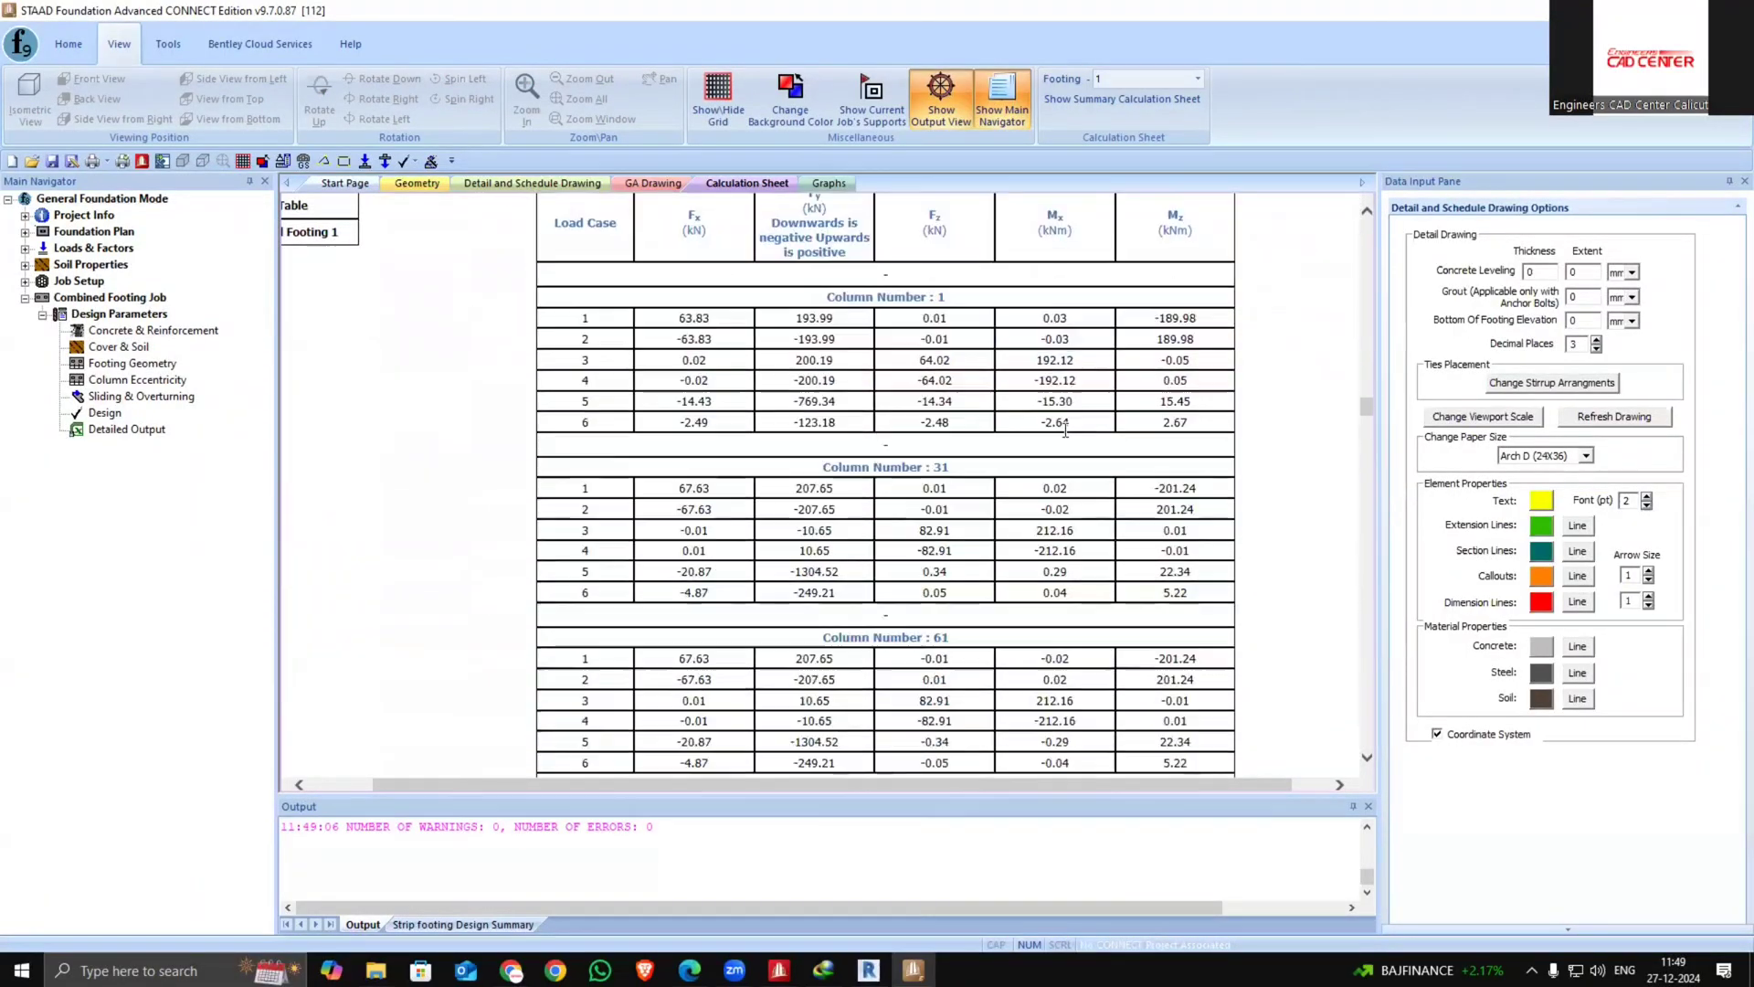
scroll(1060, 436, down, 5)
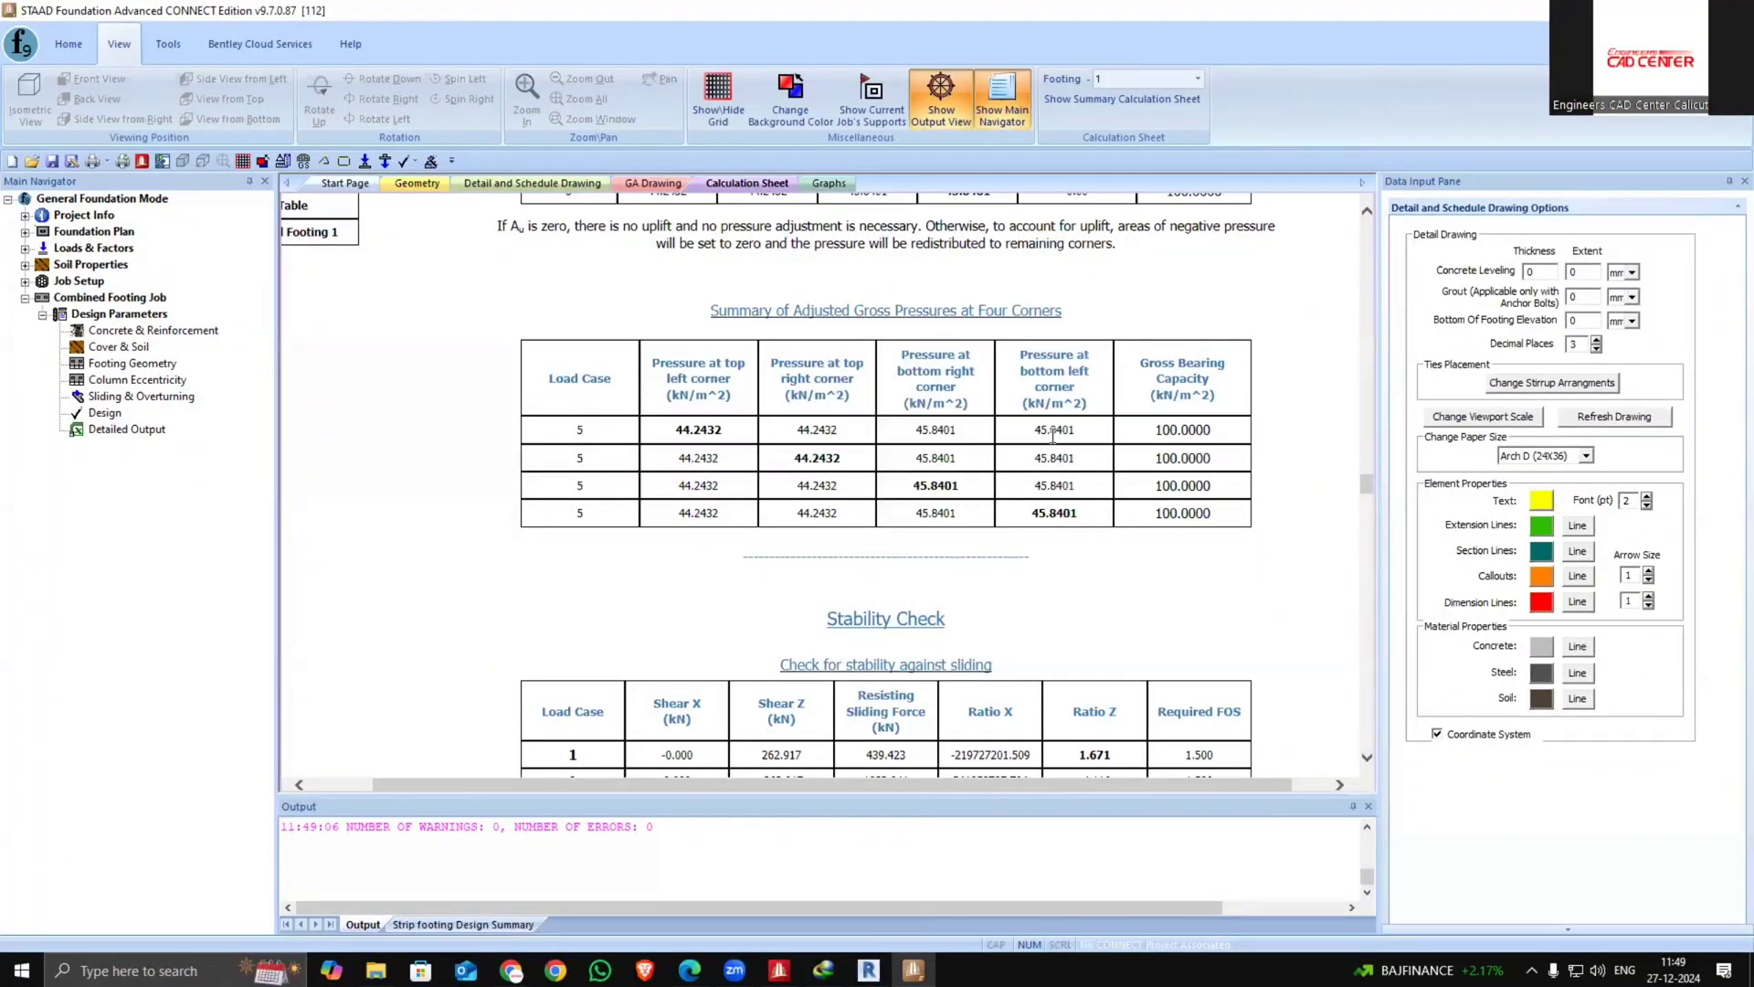
scroll(1049, 435, up, 5)
scroll(1048, 435, down, 10)
scroll(1046, 395, down, 6)
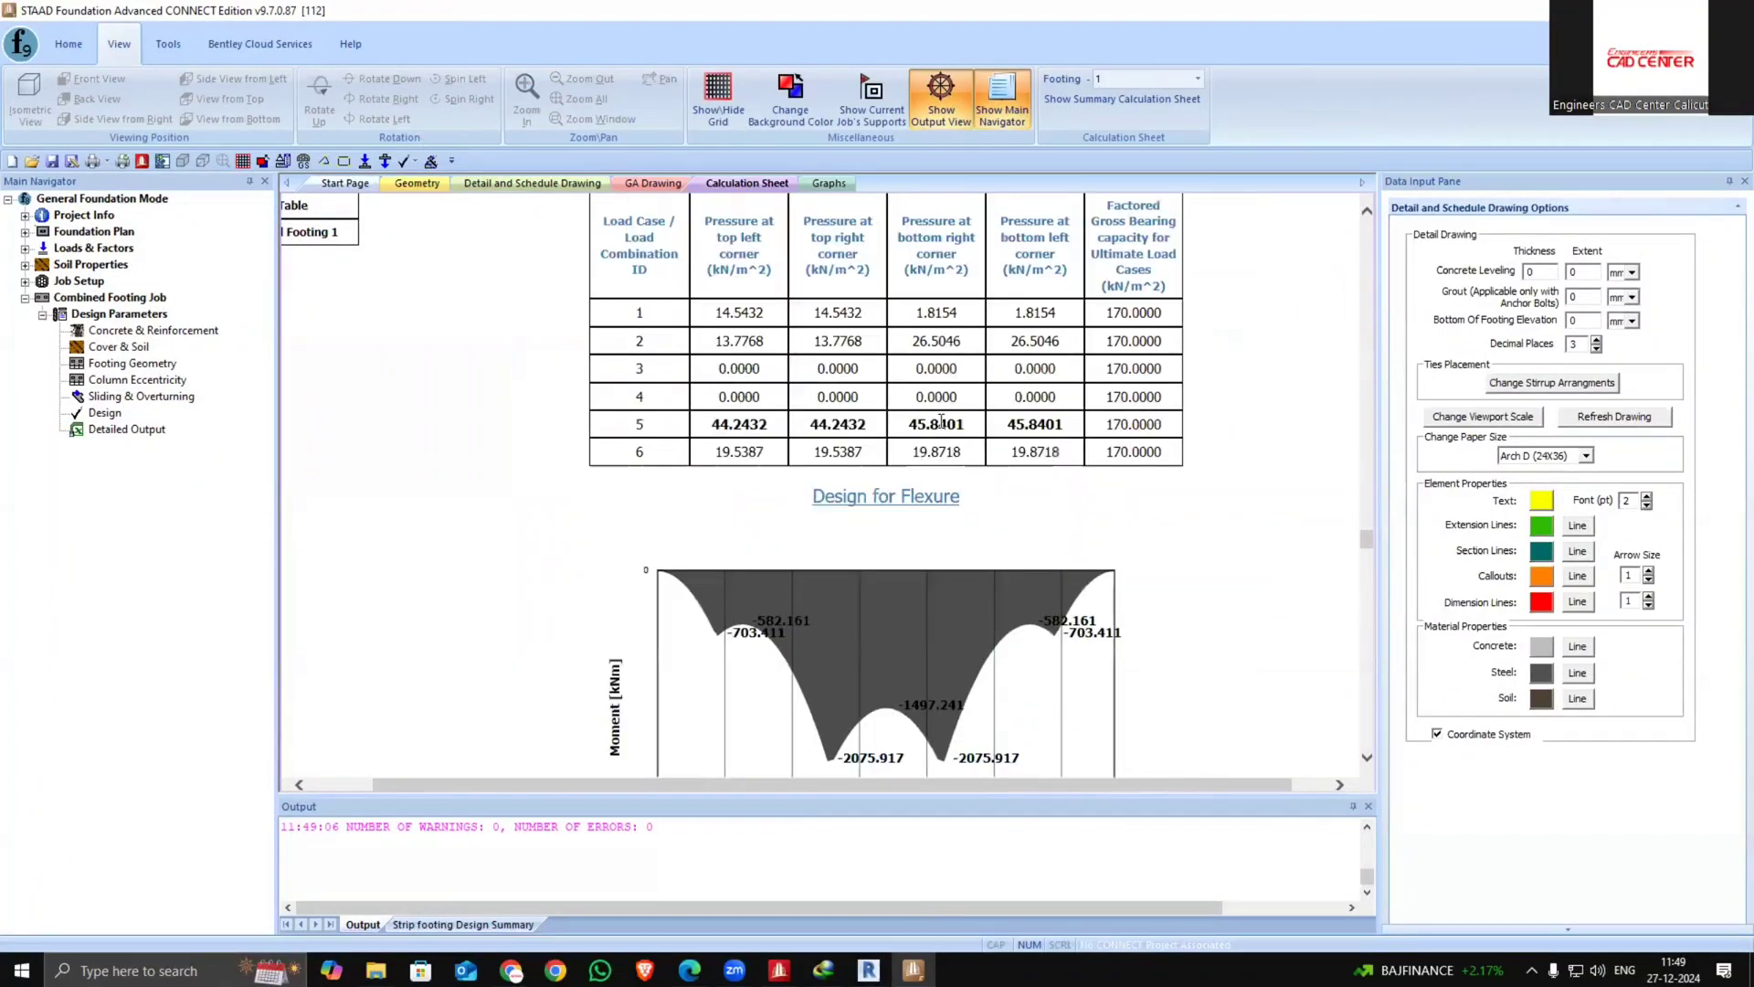
scroll(1046, 394, up, 1)
Switch the calculation sheet to combined footings 2 and 4 and review their result summaries
click(1198, 79)
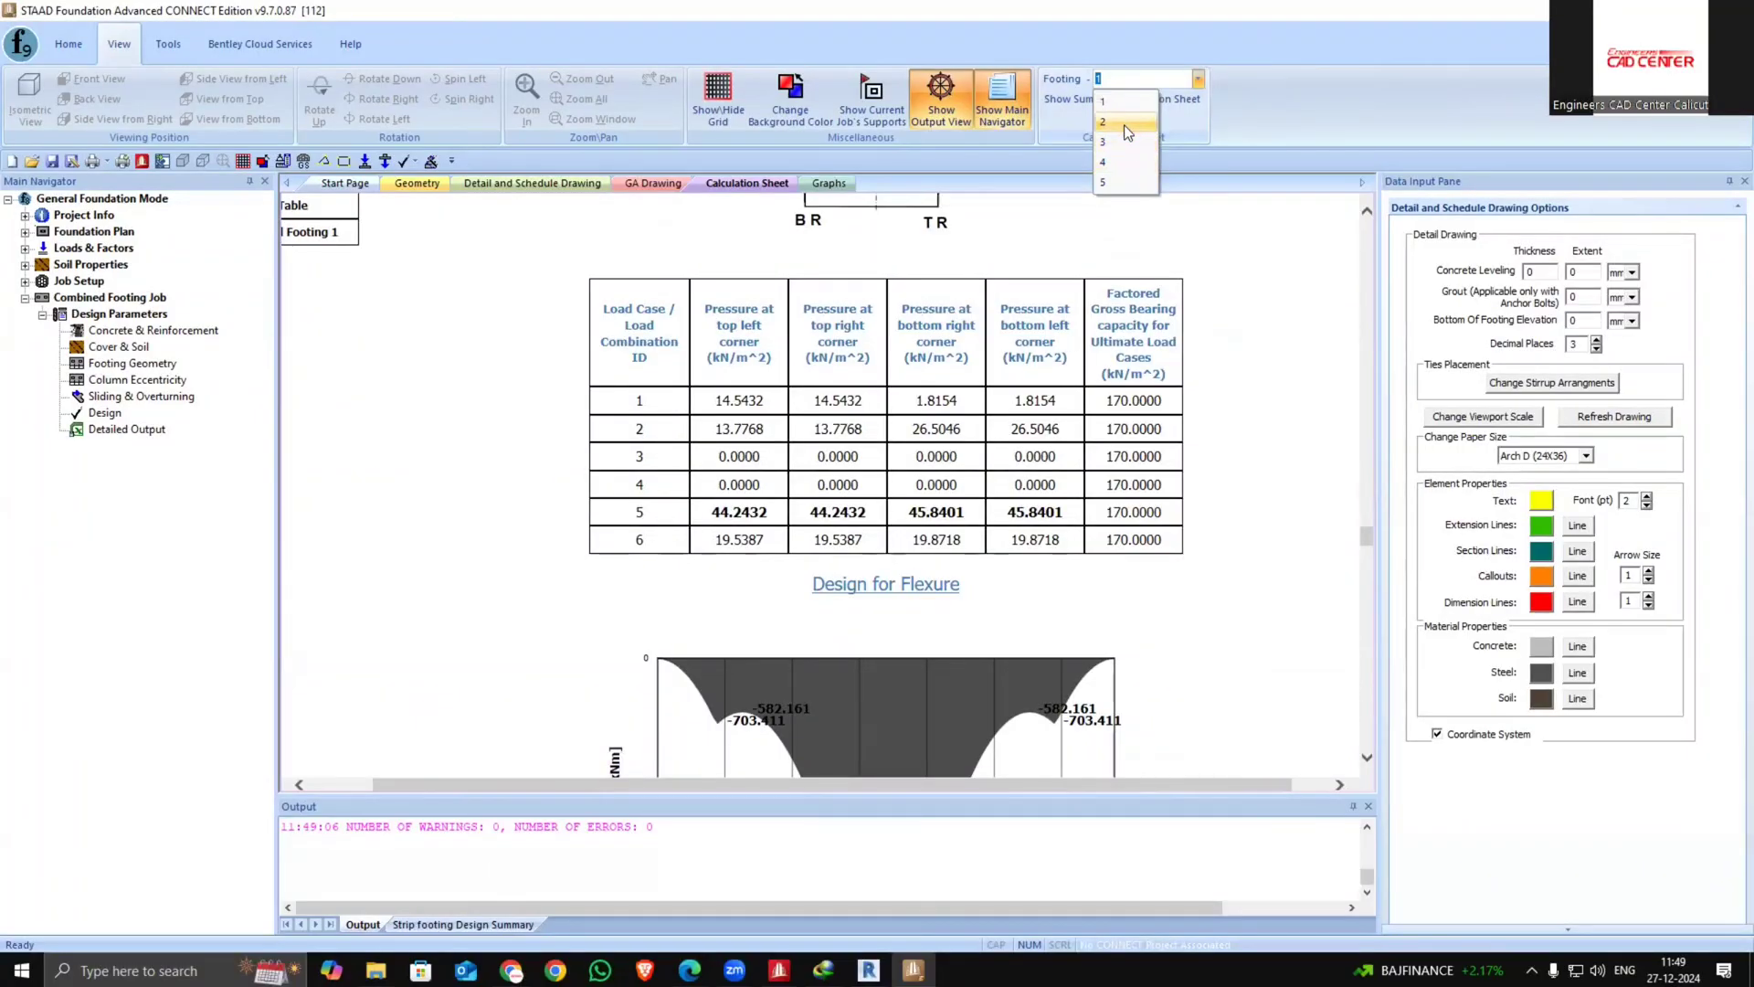
click(1120, 123)
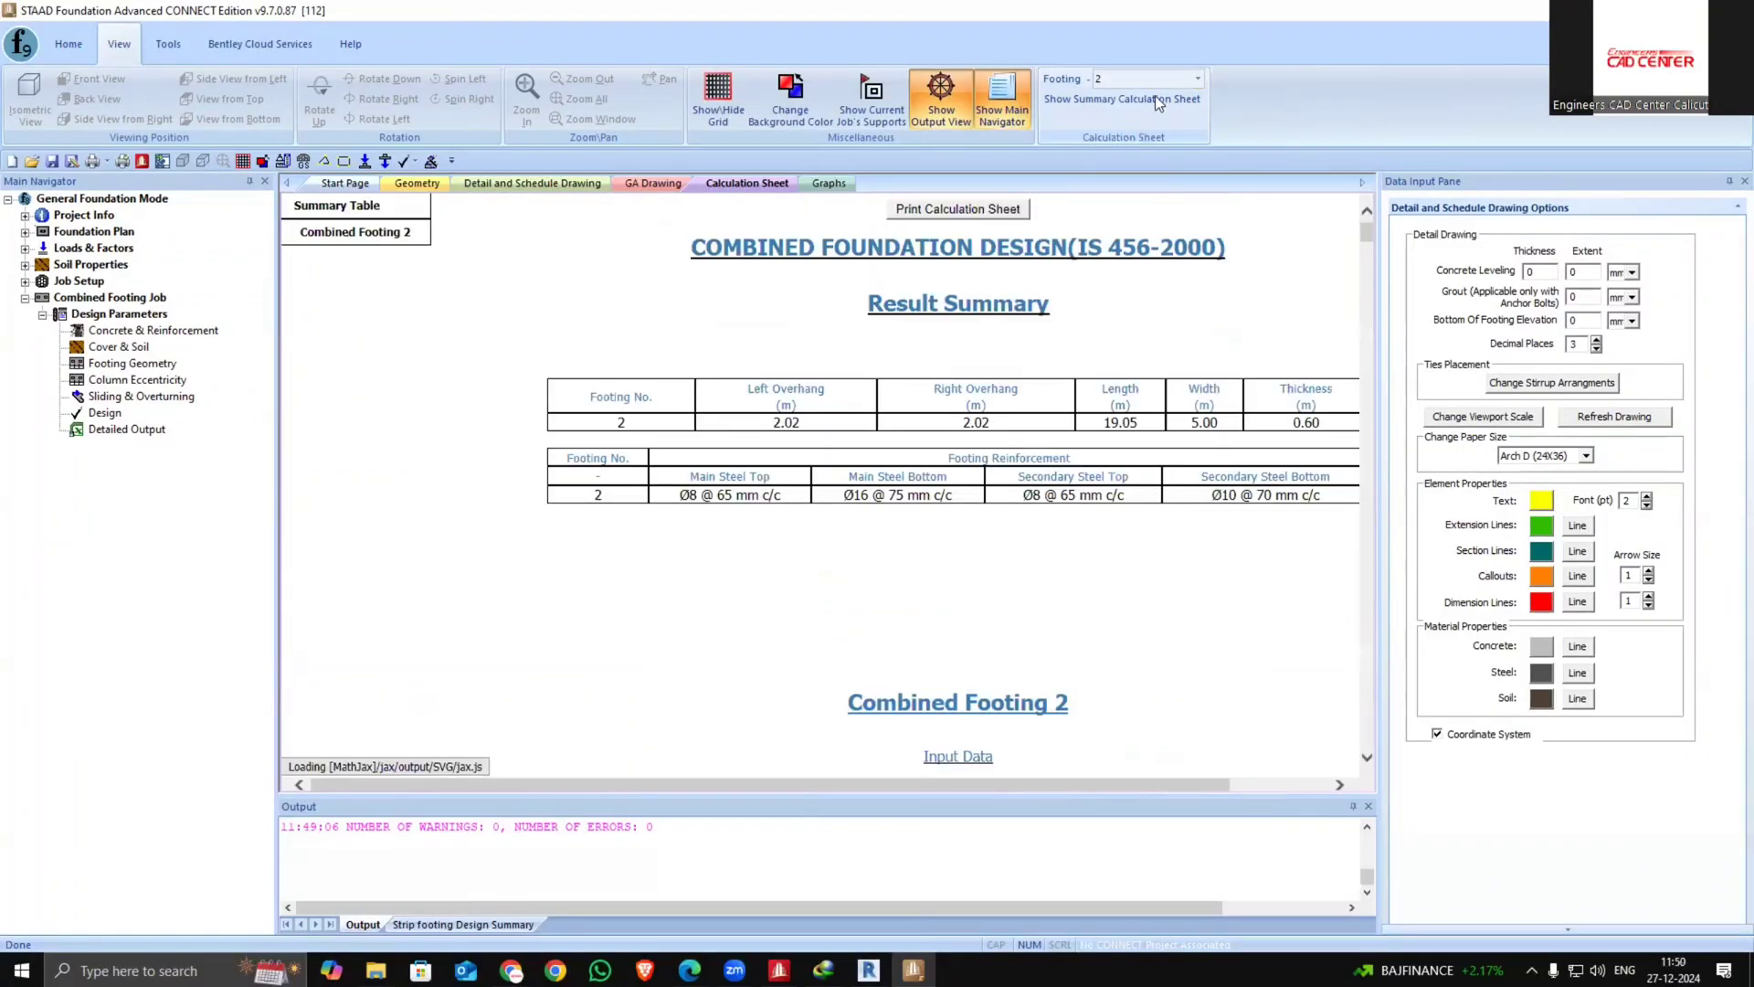
click(1198, 79)
click(1122, 162)
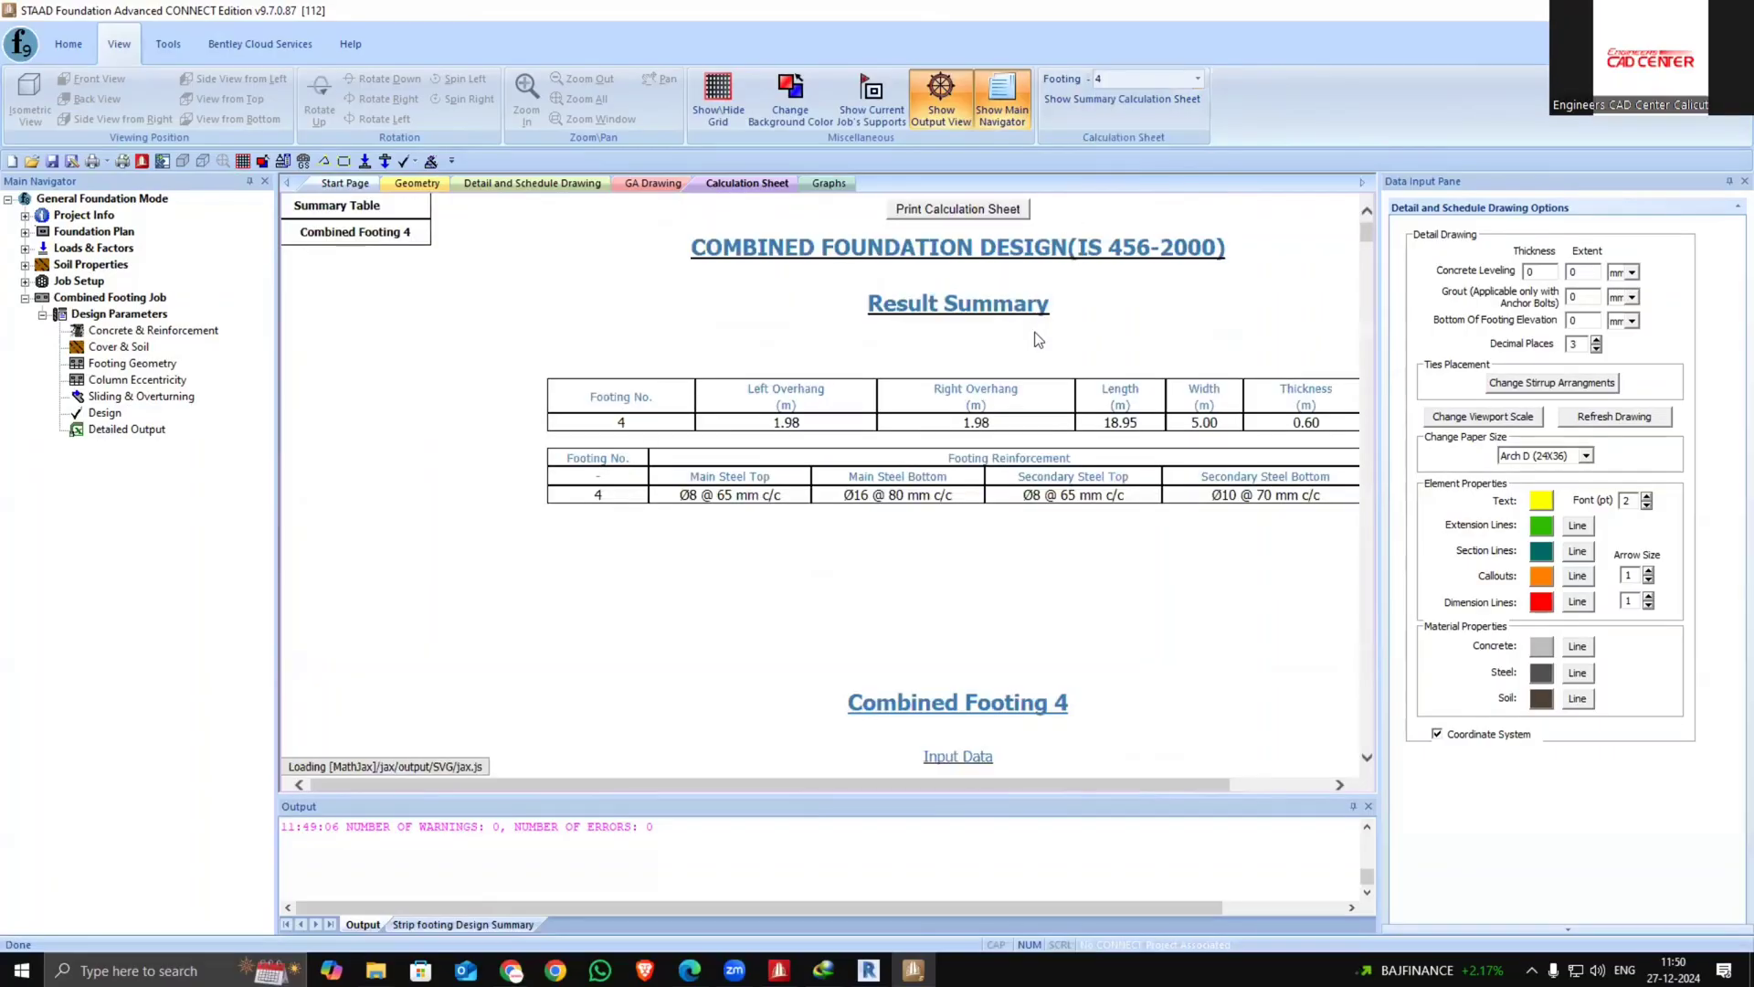
scroll(1022, 348, down, 12)
scroll(1004, 340, up, 5)
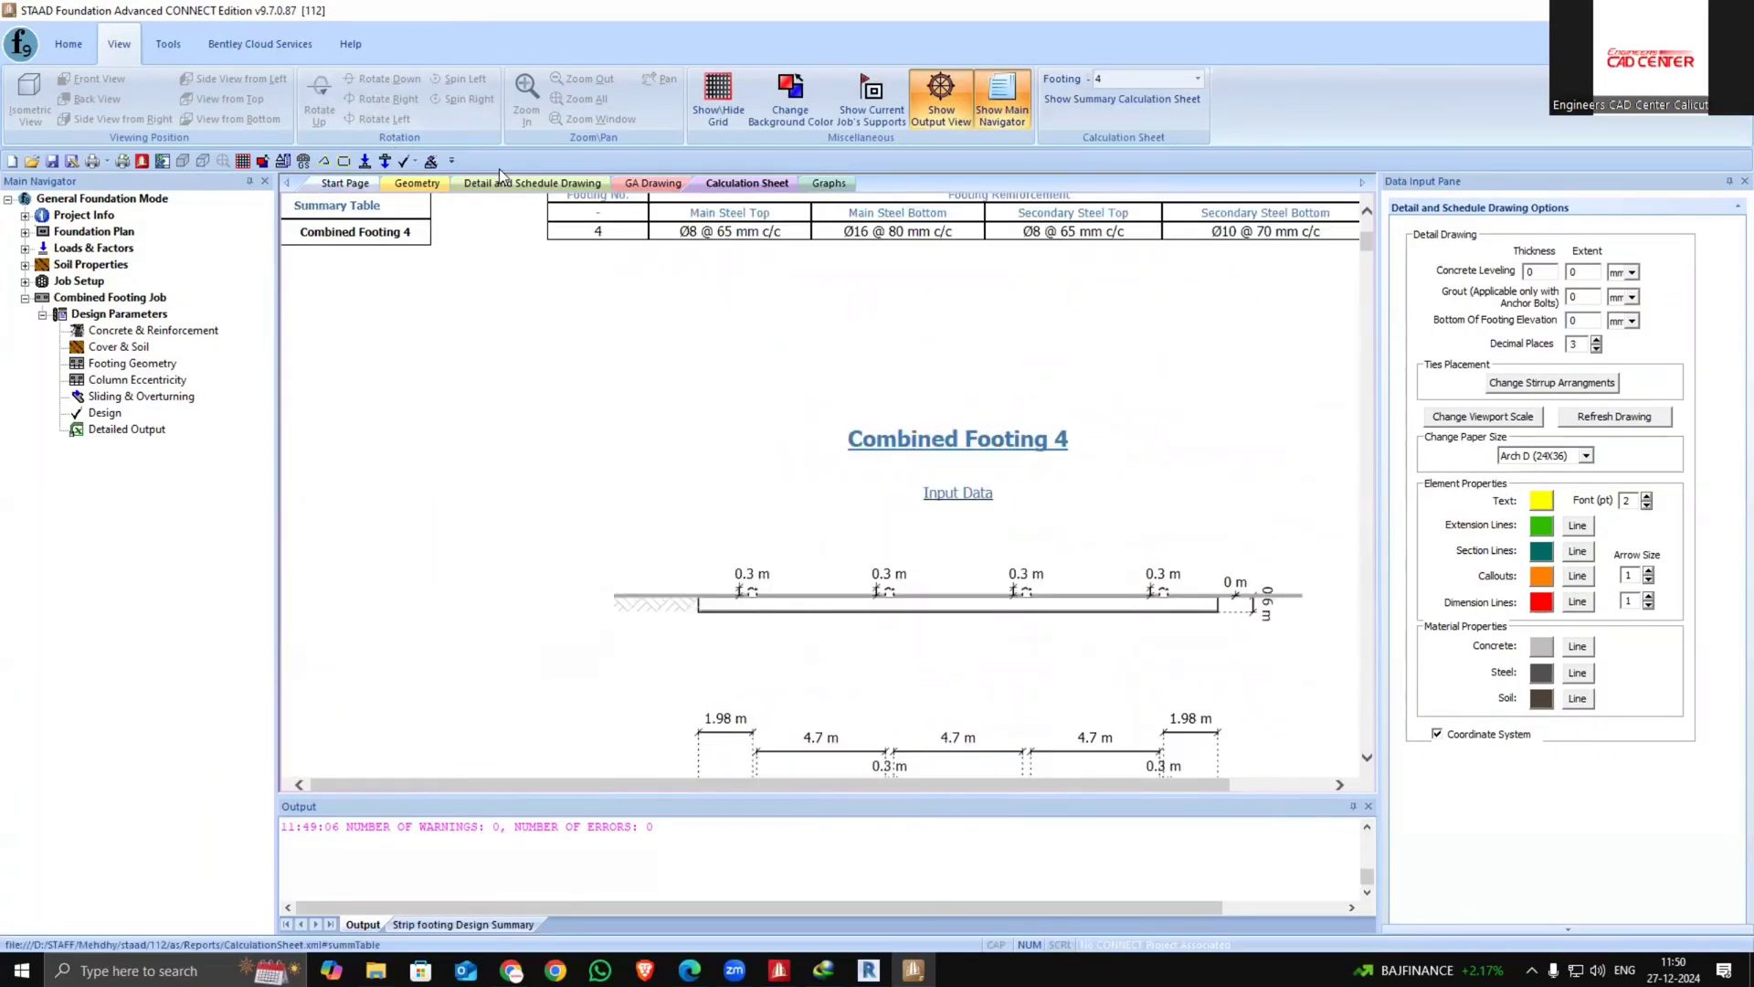
Open the detail drawing and the GA drawing of the combined footings
click(532, 183)
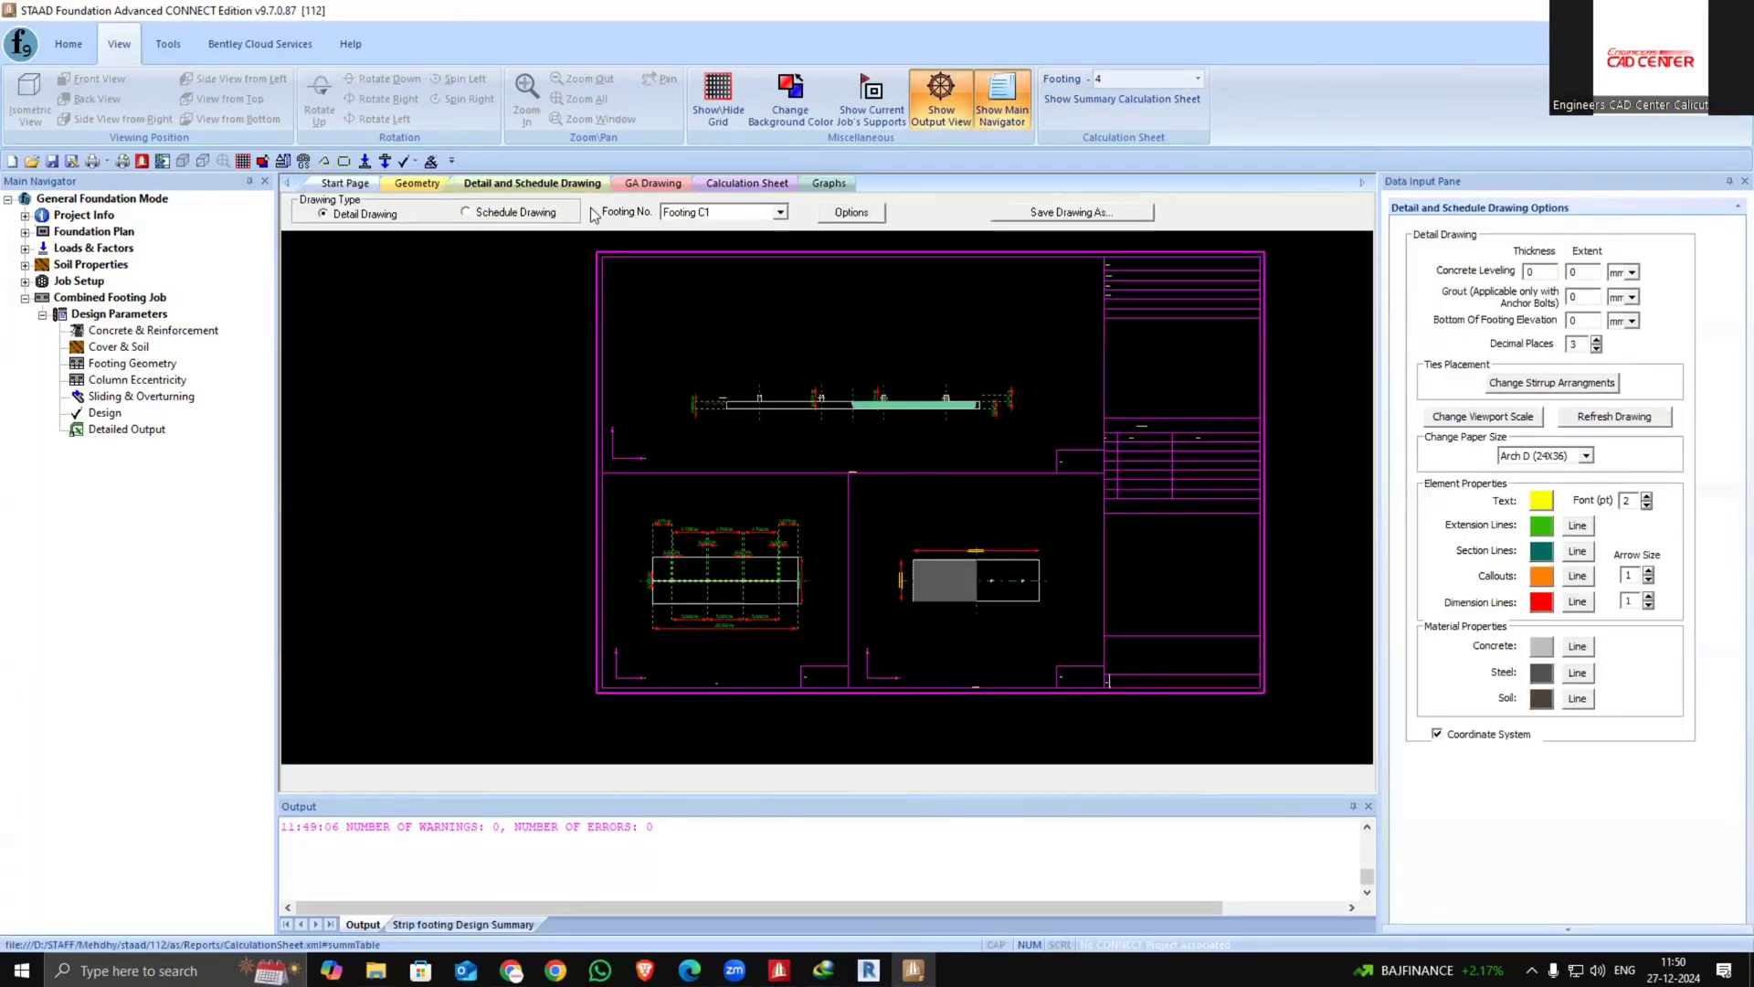
click(653, 183)
scroll(756, 420, down, 2)
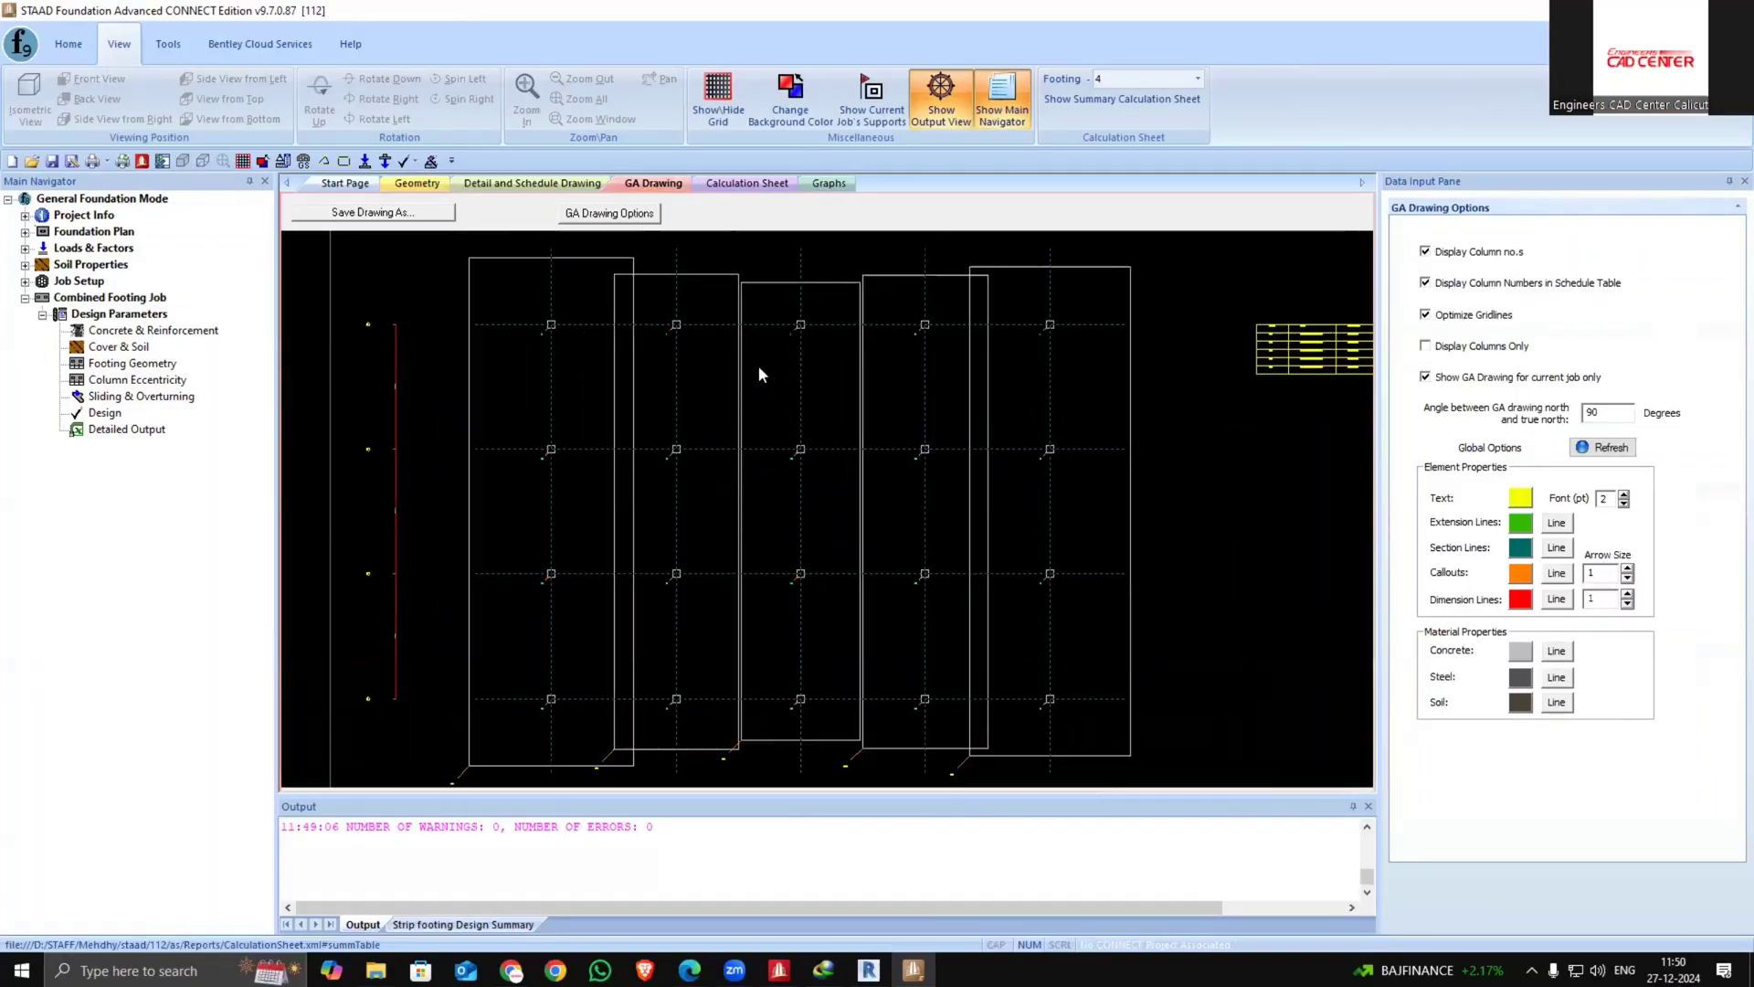
Open the Graphs tab and review the shear force and bending moment diagrams for combined footing C1
scroll(729, 695, up, 4)
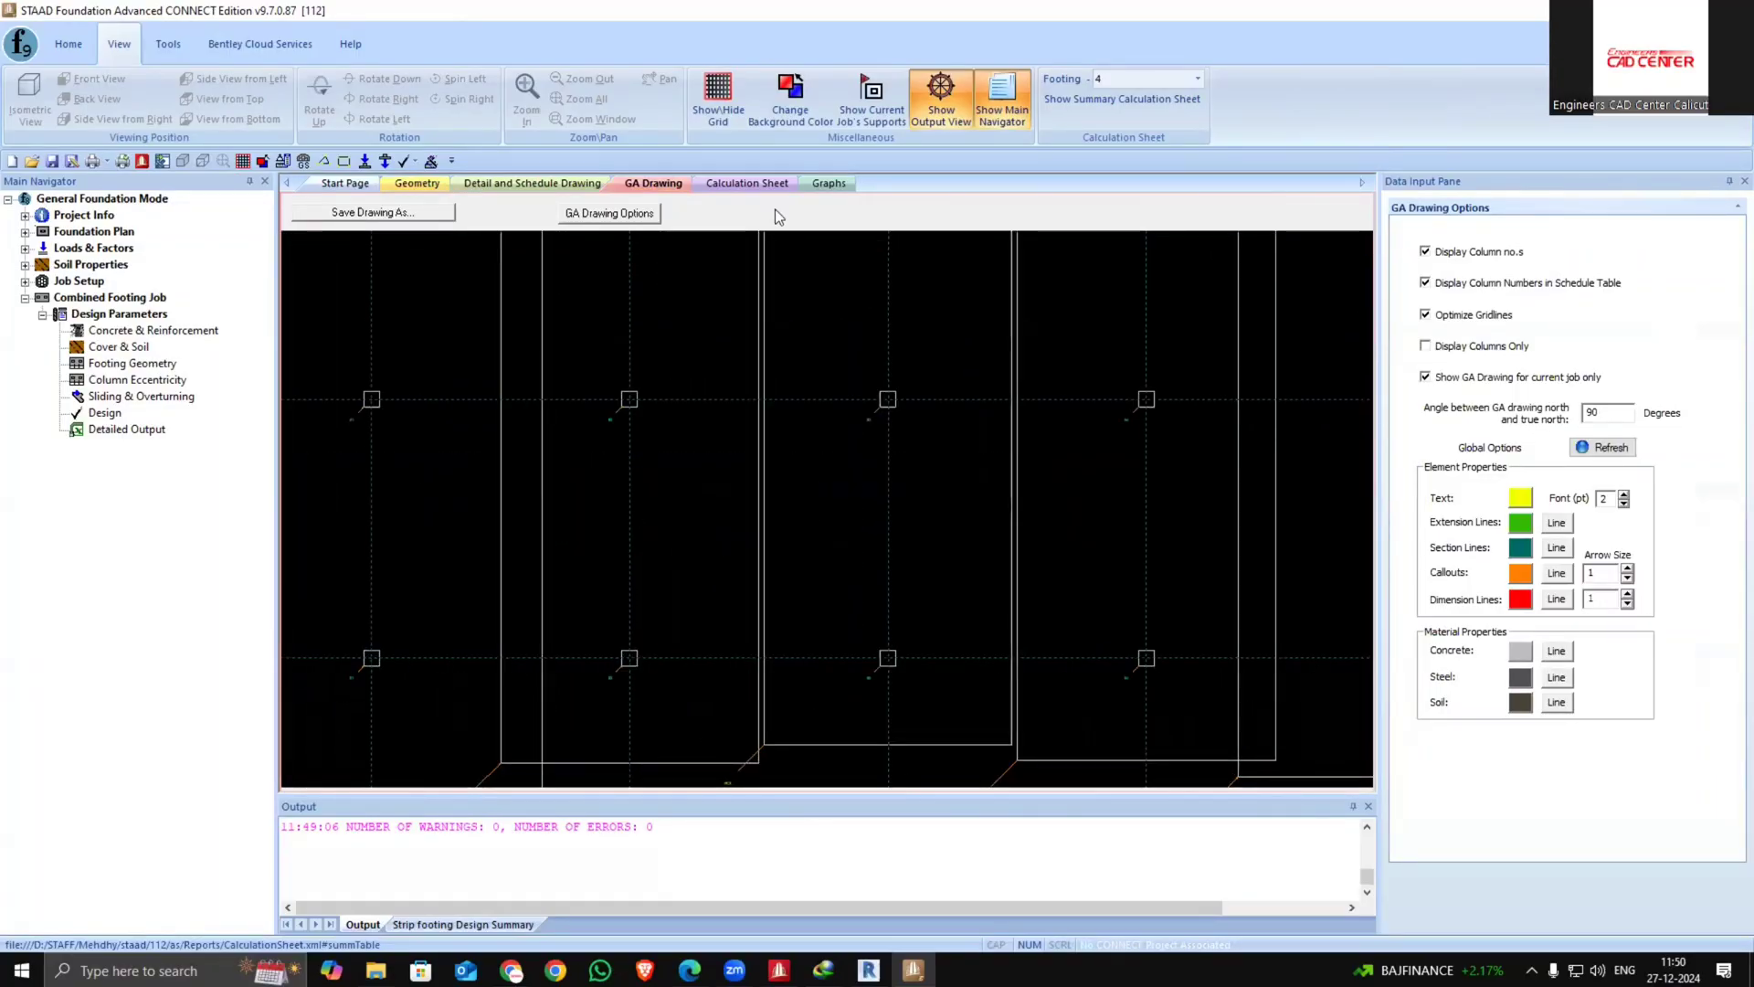
click(747, 183)
click(828, 182)
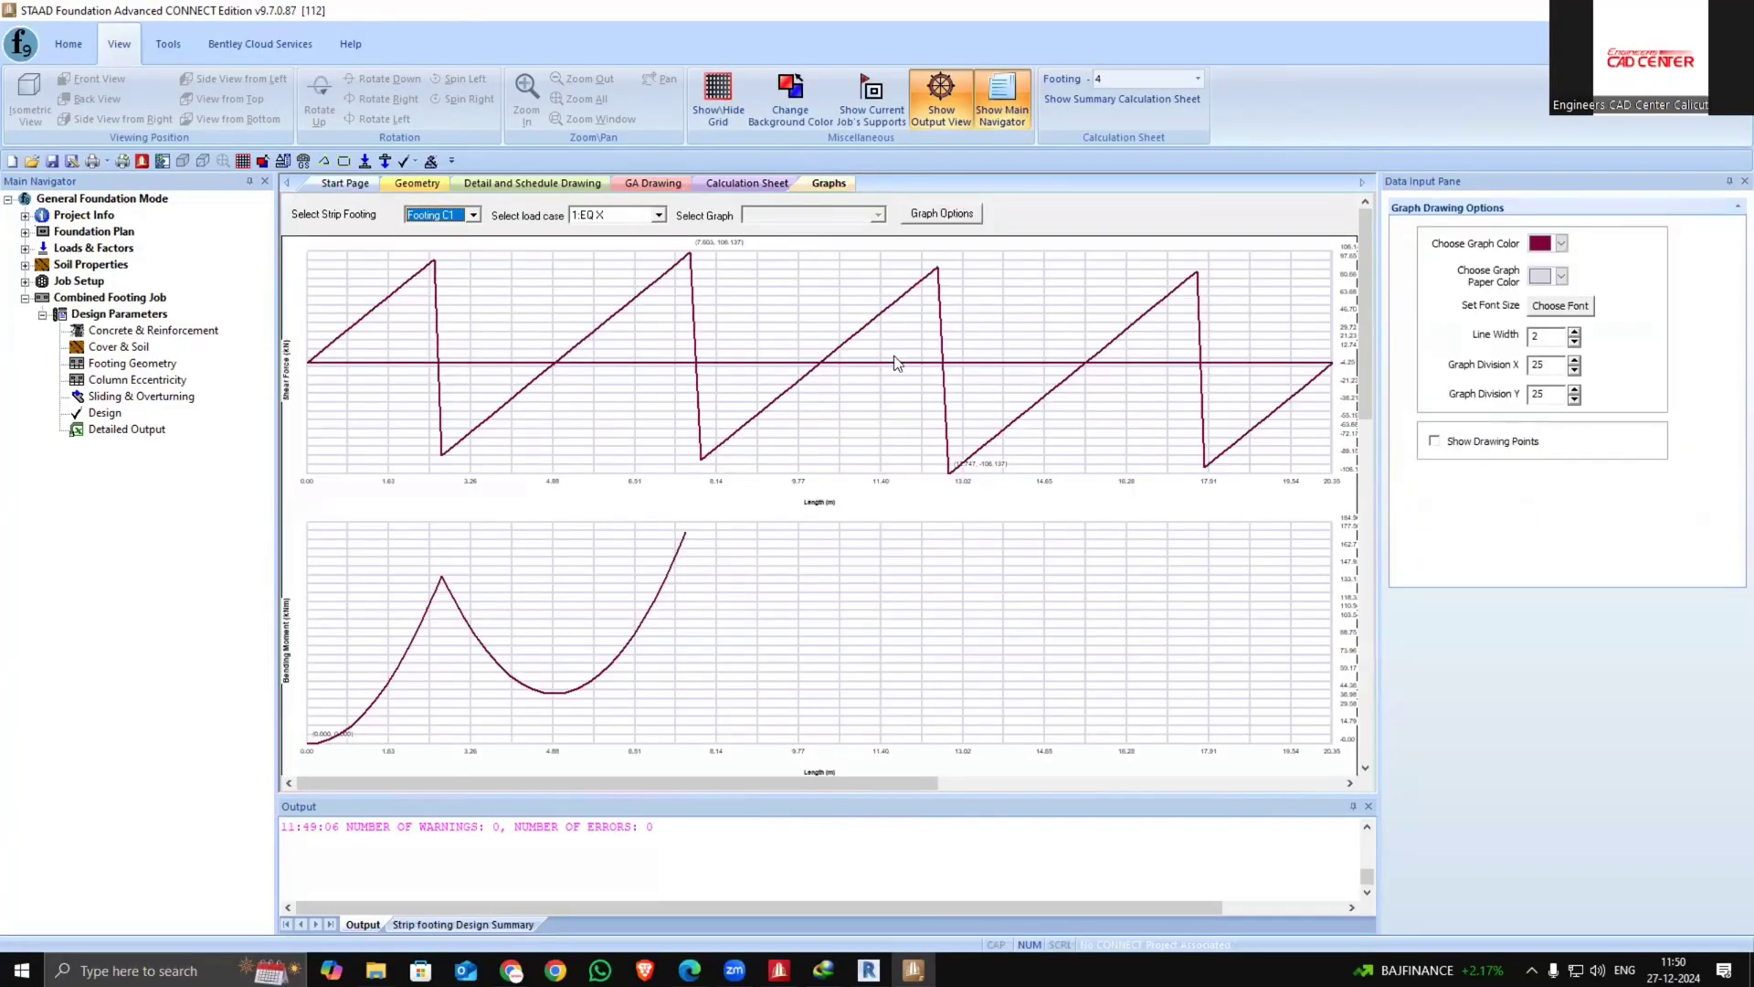
scroll(903, 402, down, 3)
scroll(903, 426, up, 3)
scroll(905, 415, up, 2)
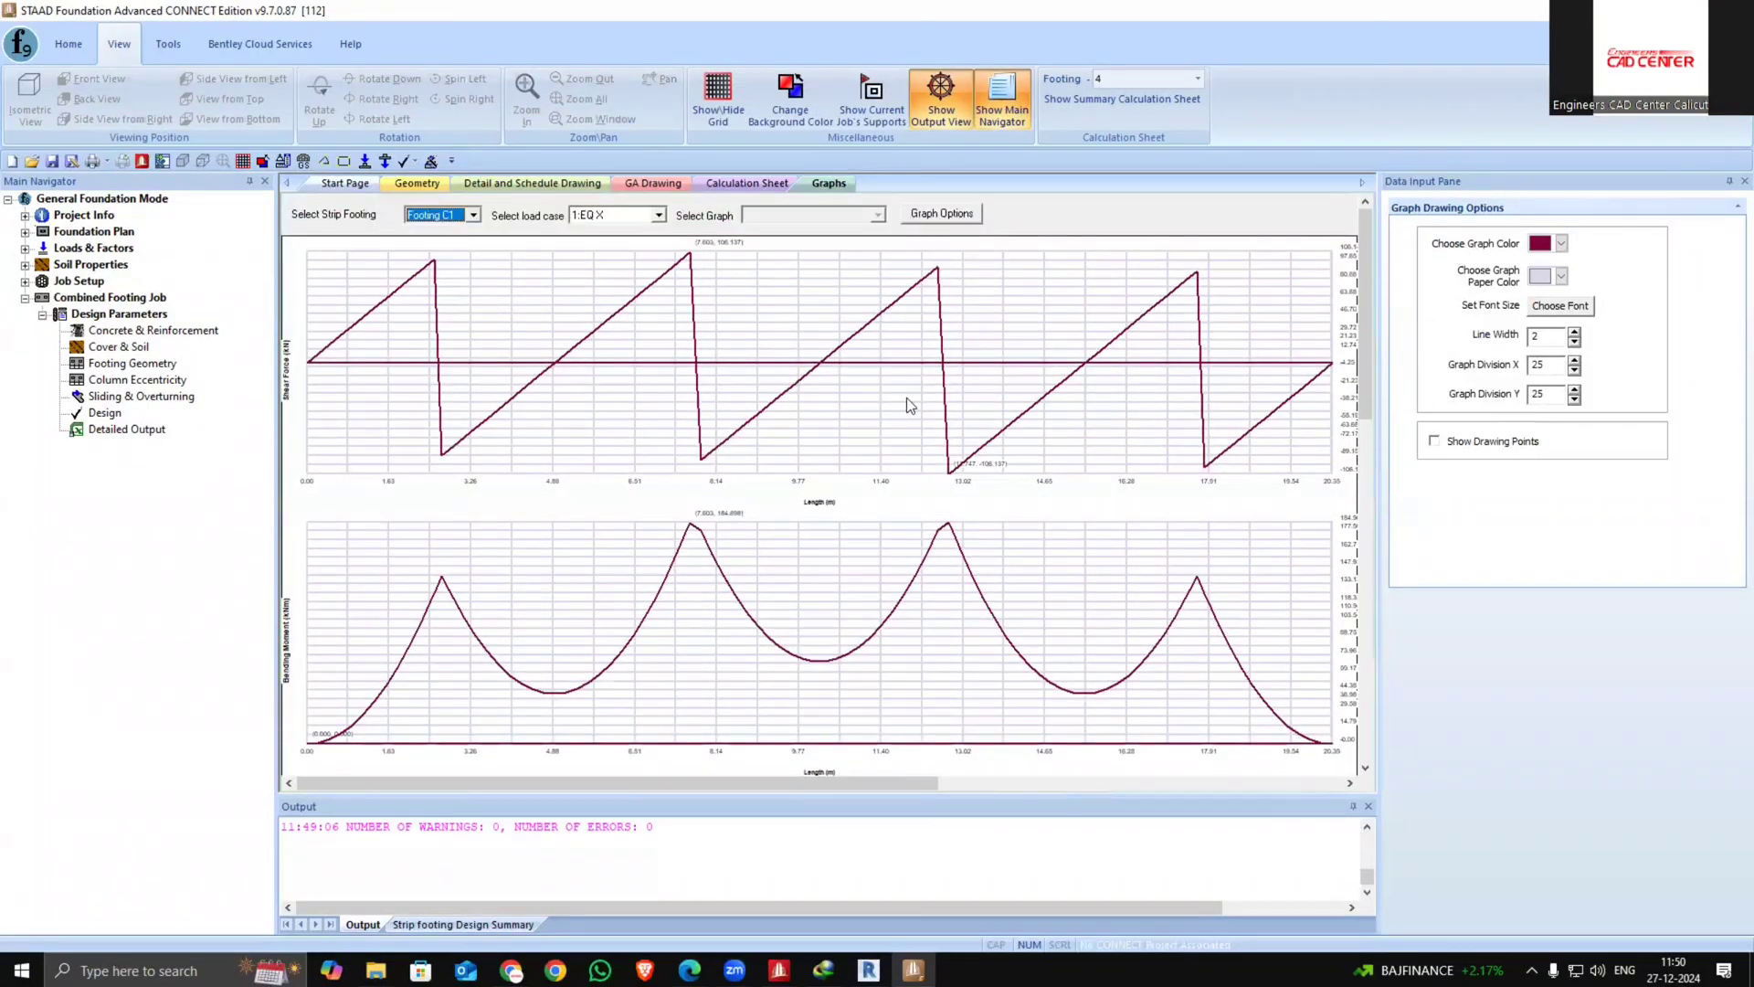
scroll(731, 786, right, 3)
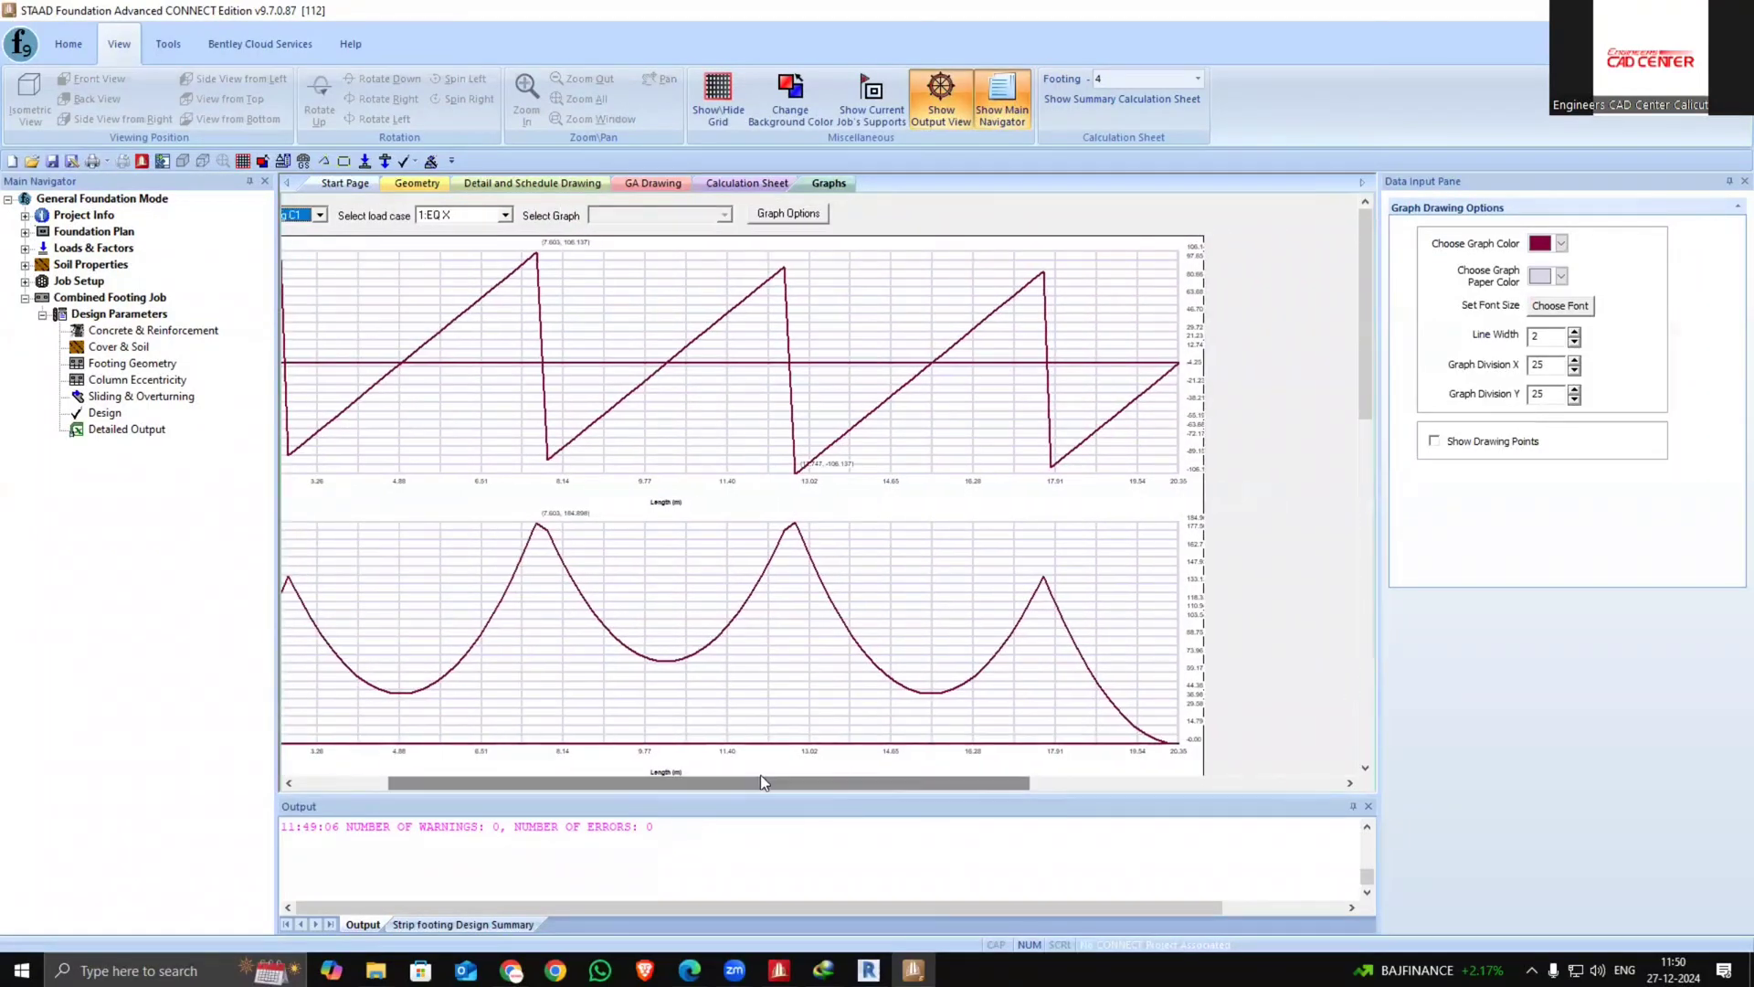
scroll(705, 771, down, 4)
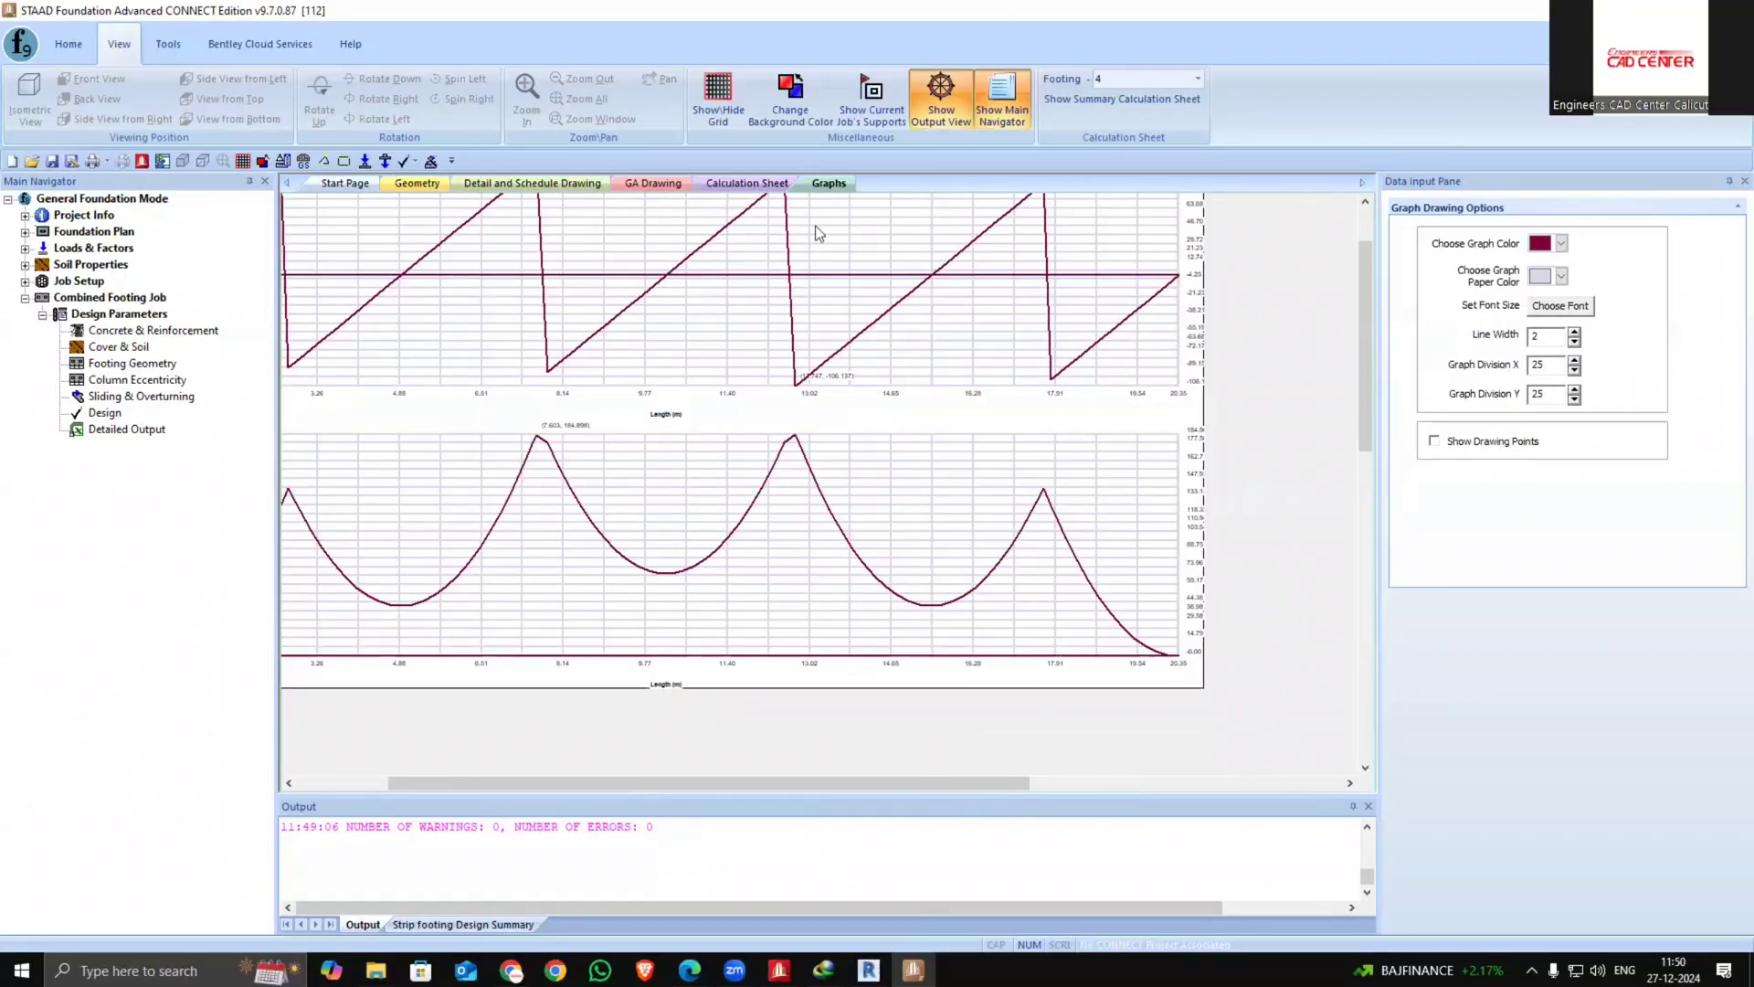
Switch back through the calculation sheet and drawing tabs to the footing geometry view
click(746, 182)
click(657, 184)
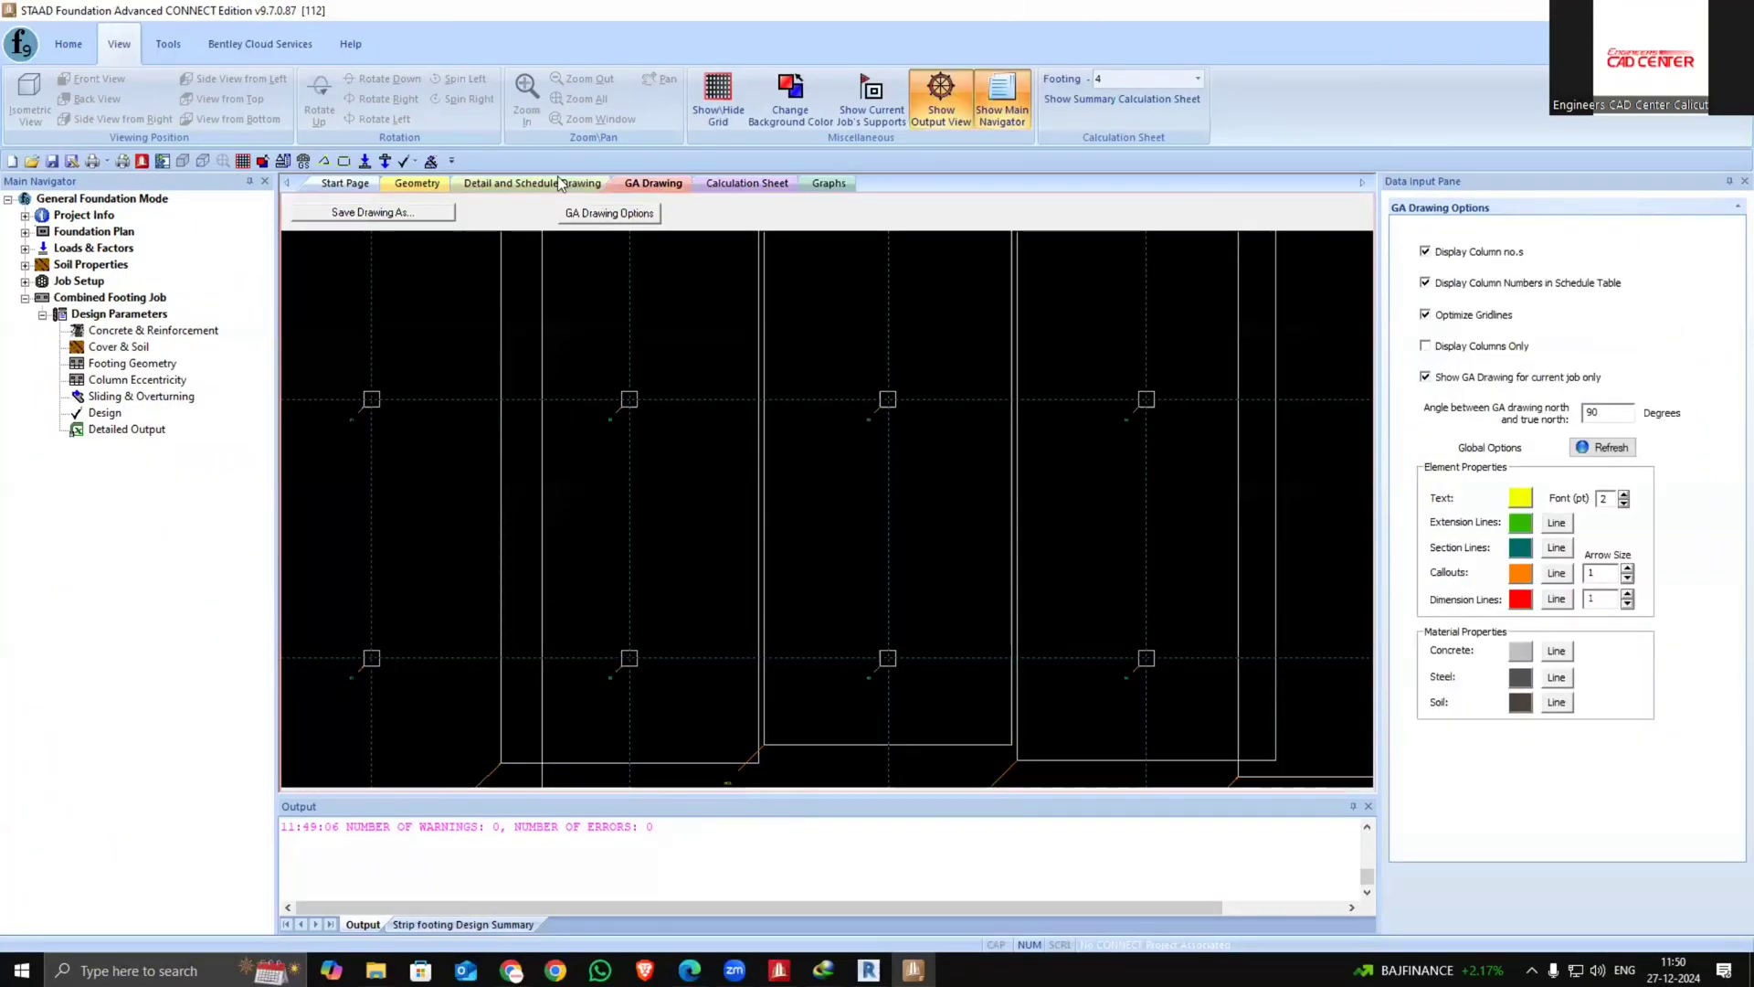
click(548, 183)
click(416, 183)
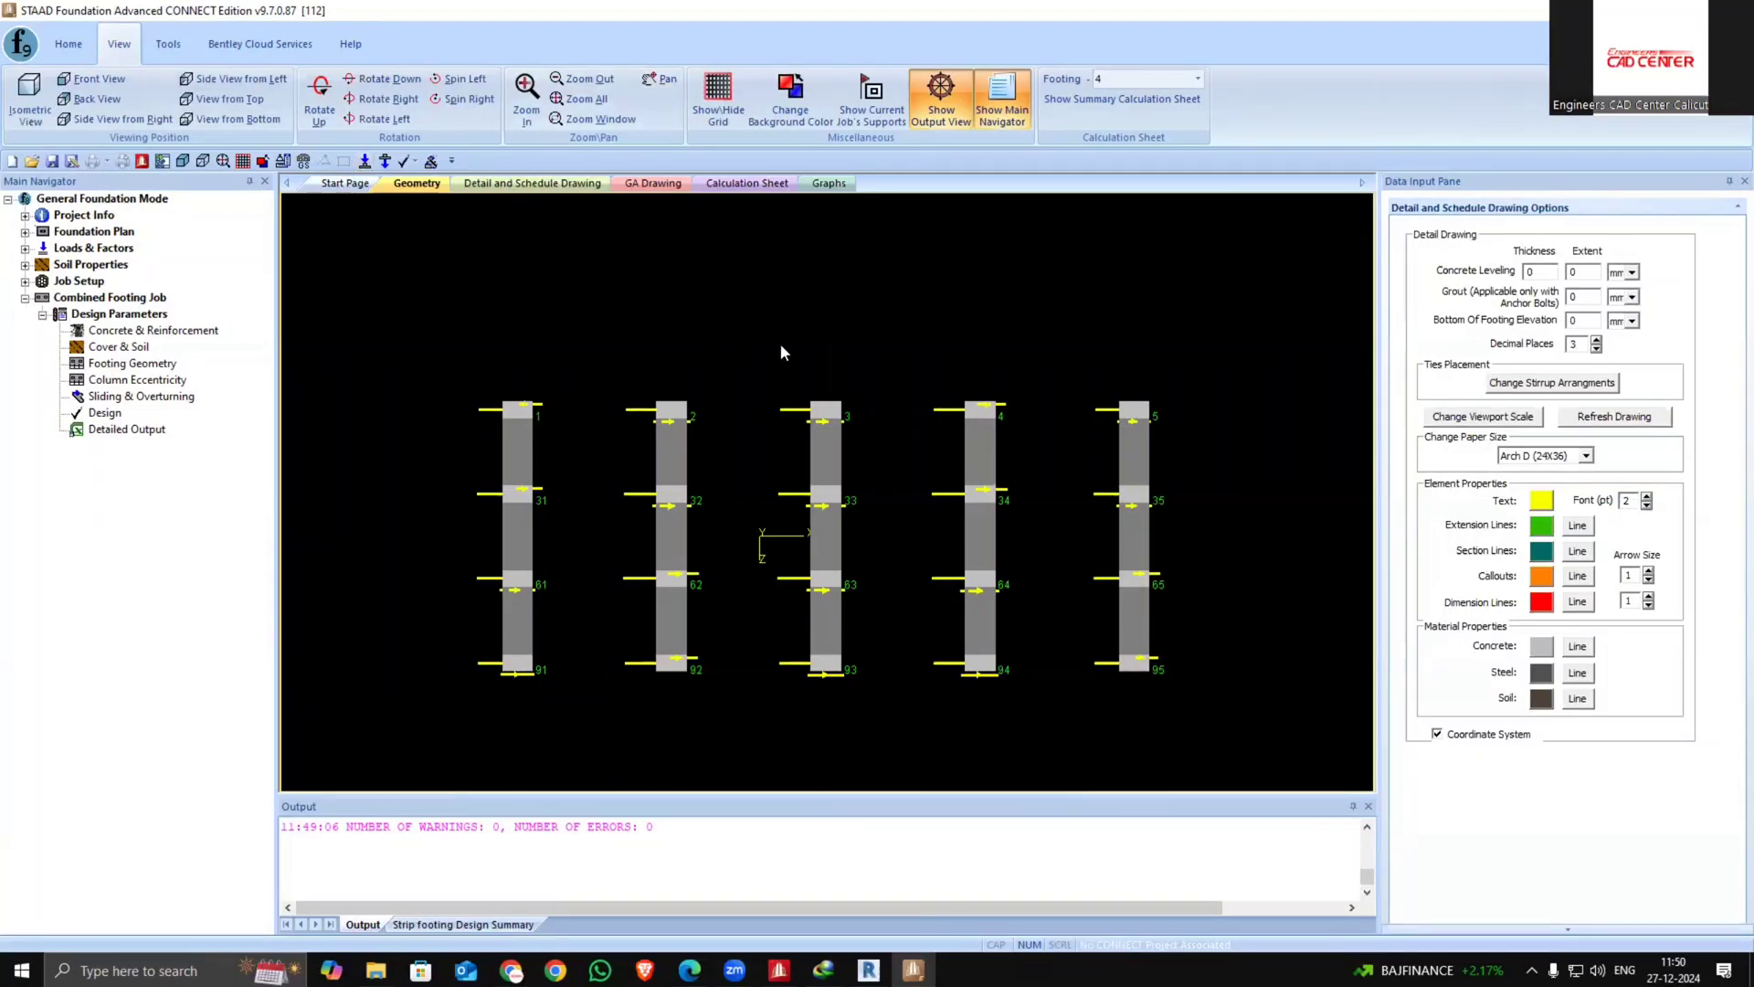
Close STAAD Foundation Advanced without saving the changes to the foundation file
scroll(780, 345, down, 2)
middle_drag(708, 385, 638, 422)
click(1733, 10)
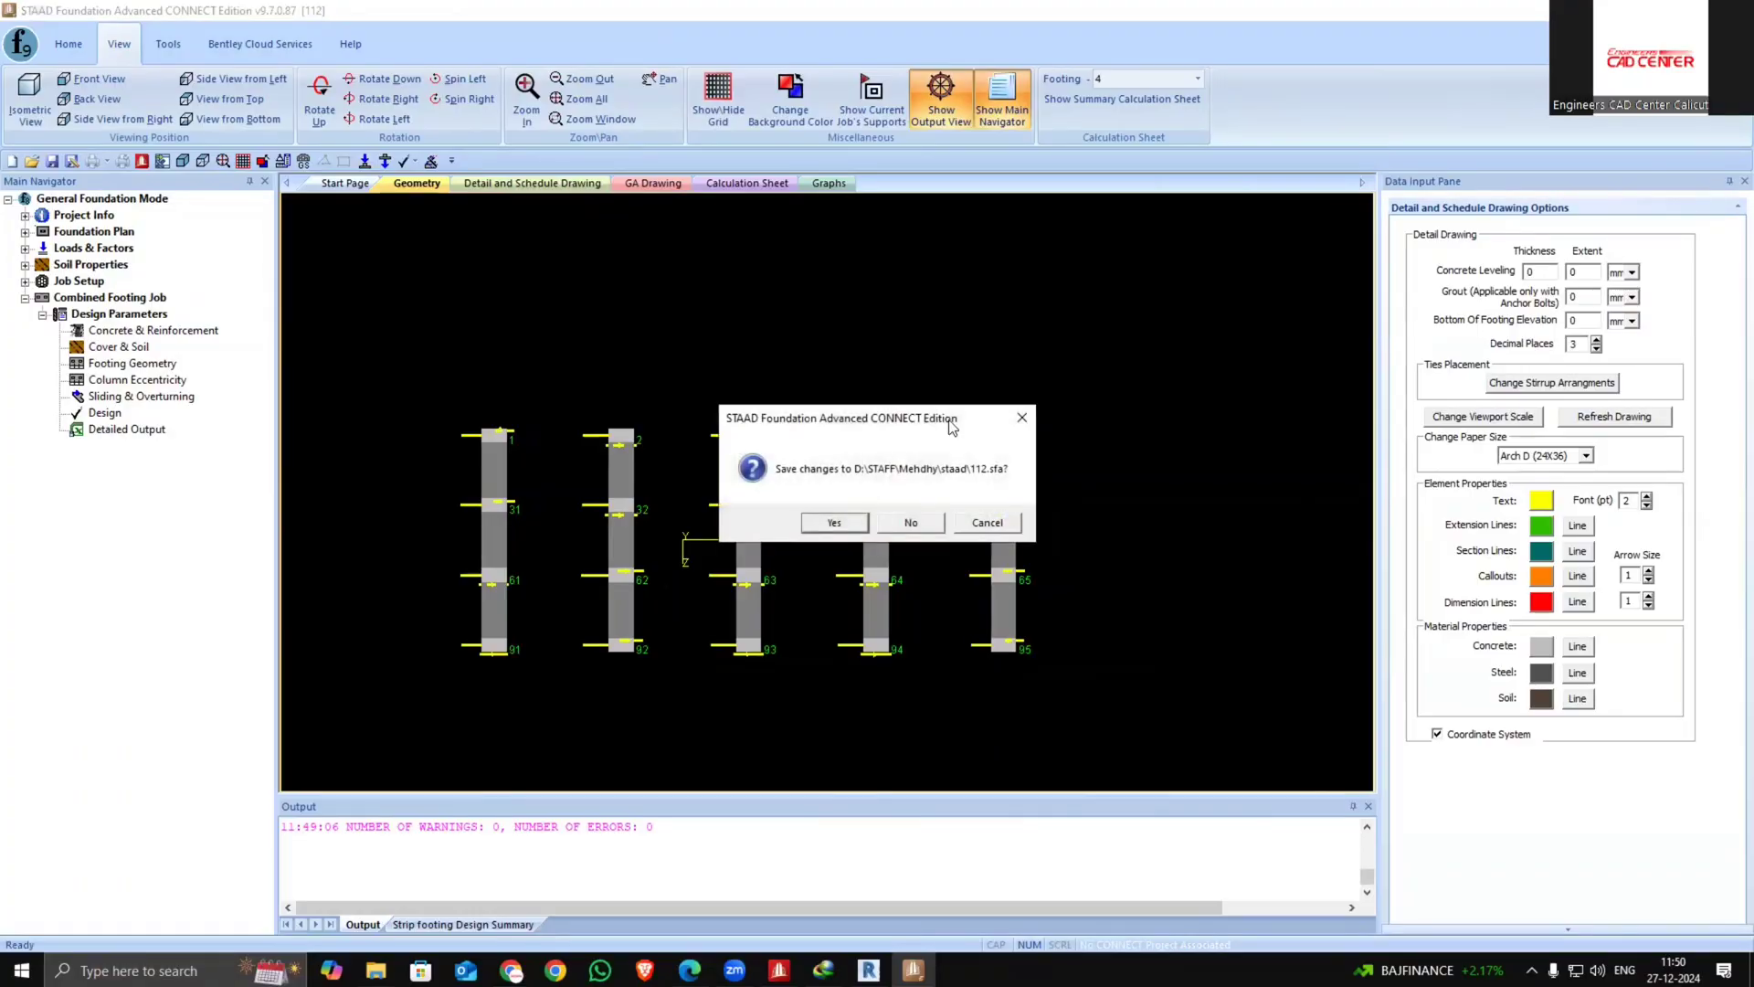
click(906, 522)
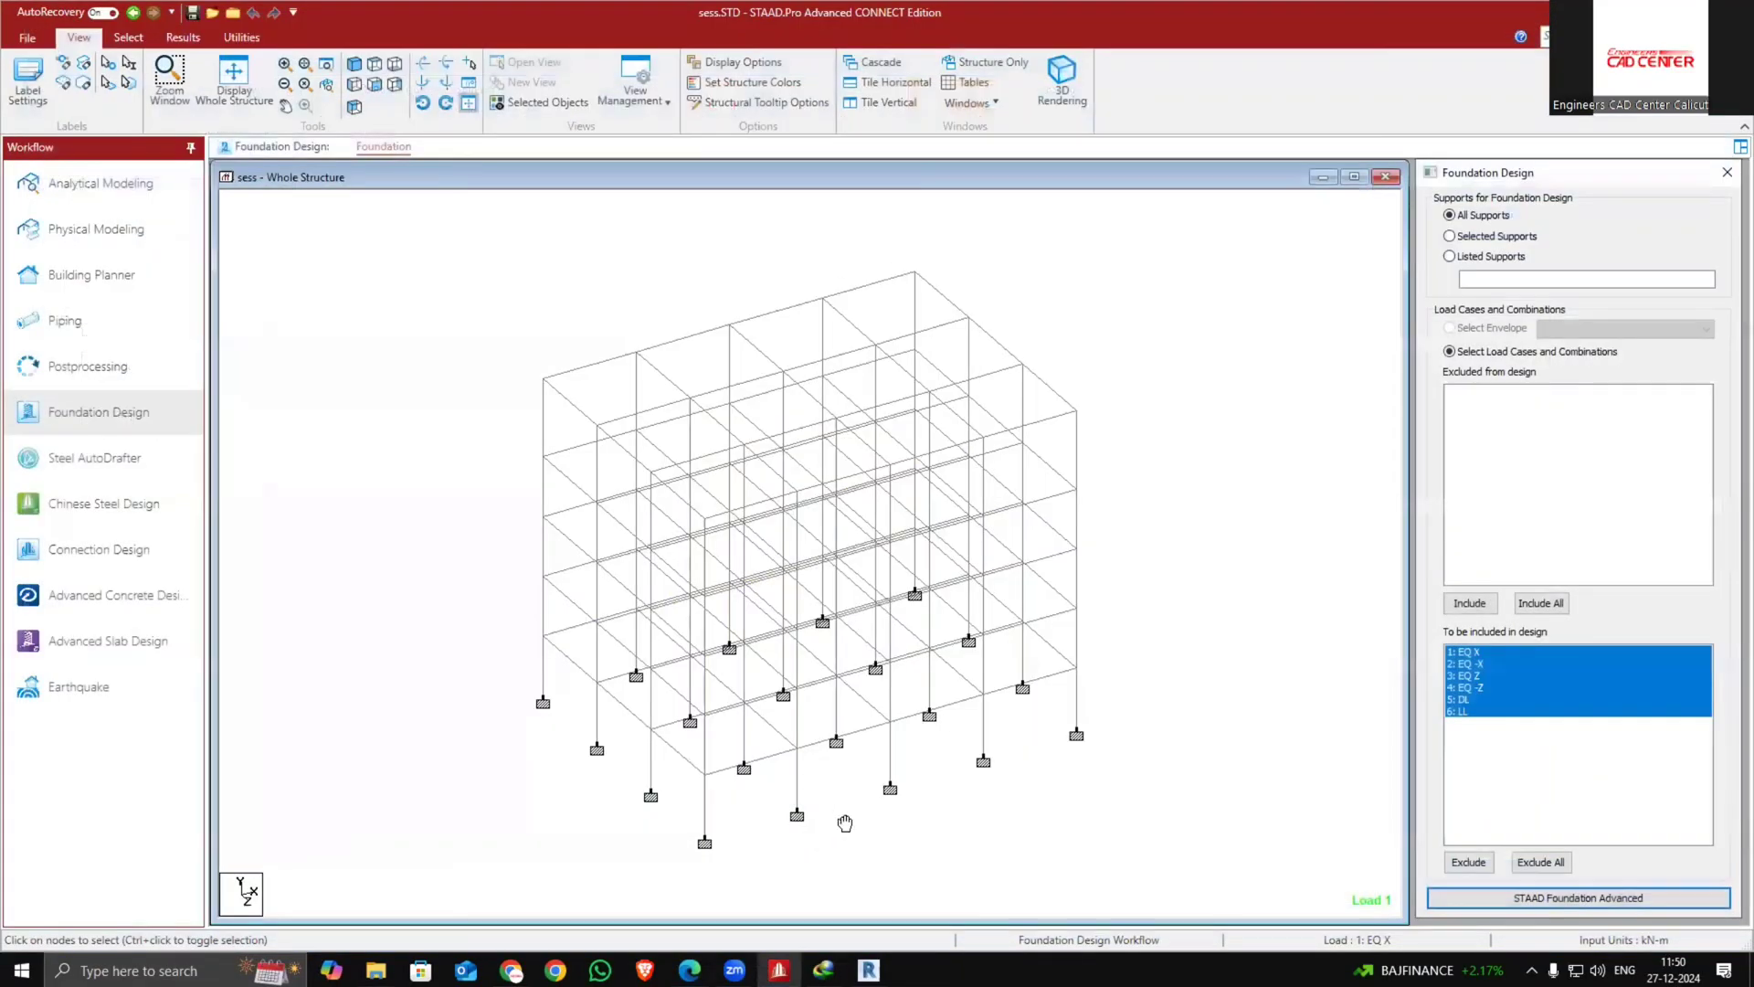
Return to Analytical Modeling and open another model from the recent files list
middle_drag(845, 823, 736, 458)
scroll(735, 457, down, 1)
scroll(746, 687, up, 1)
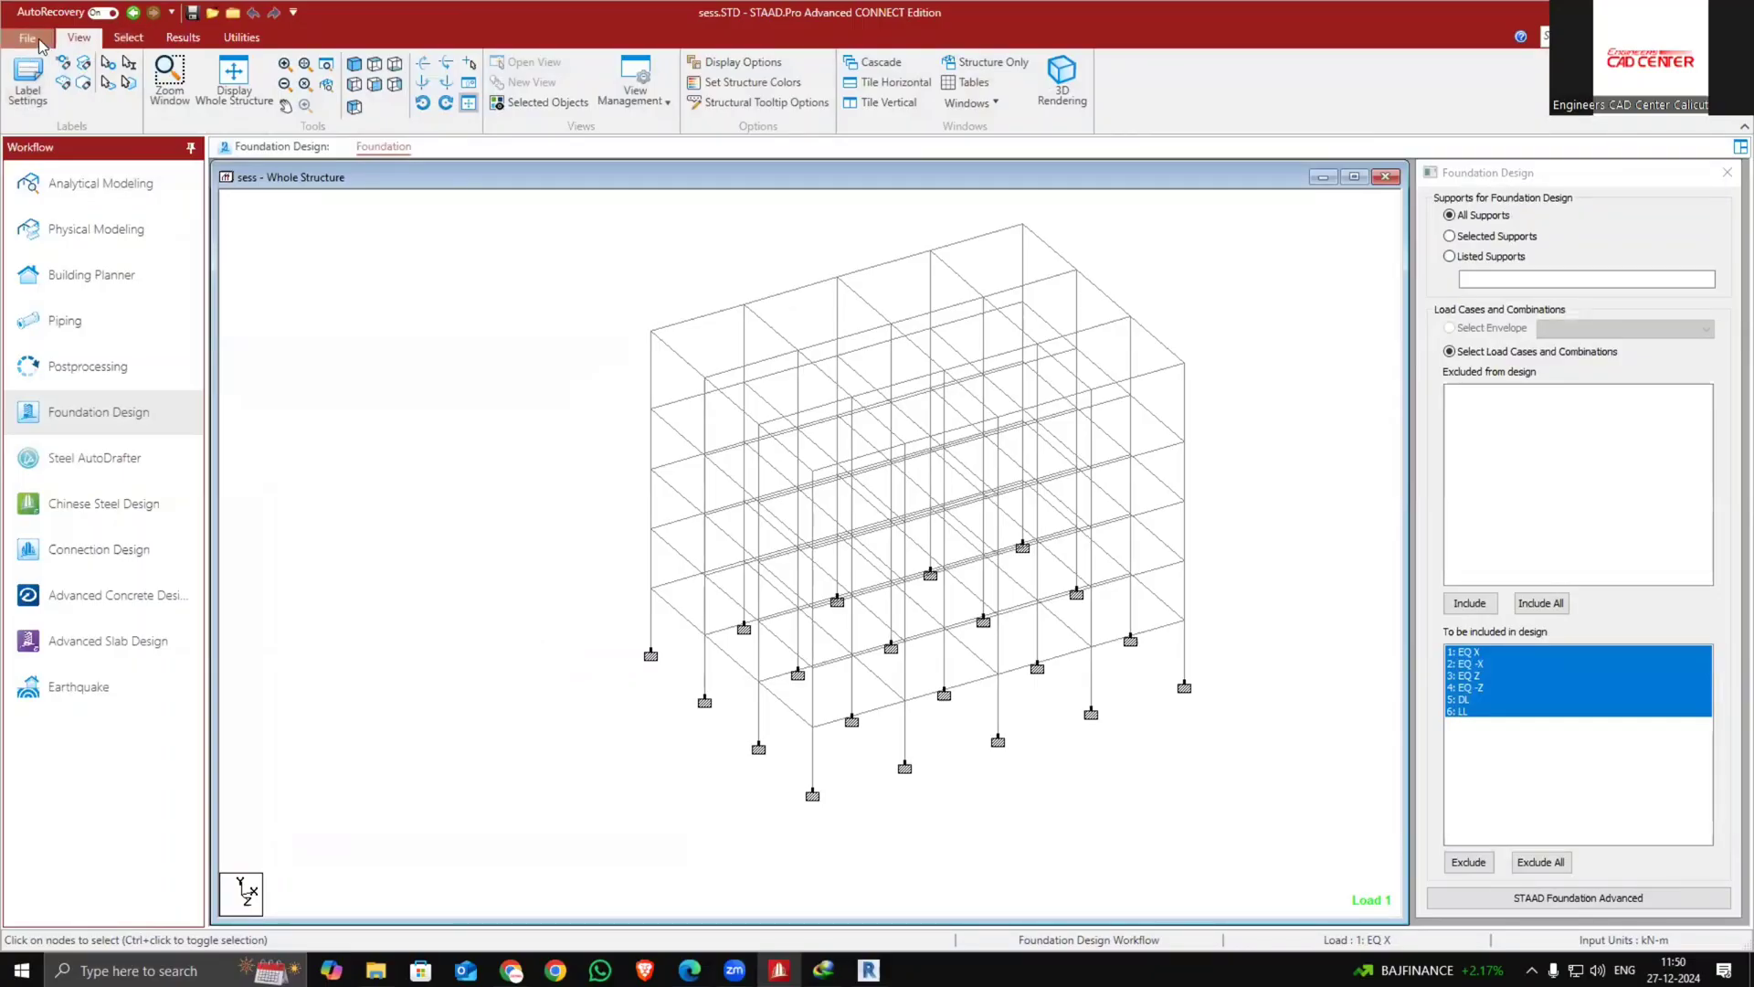
click(96, 187)
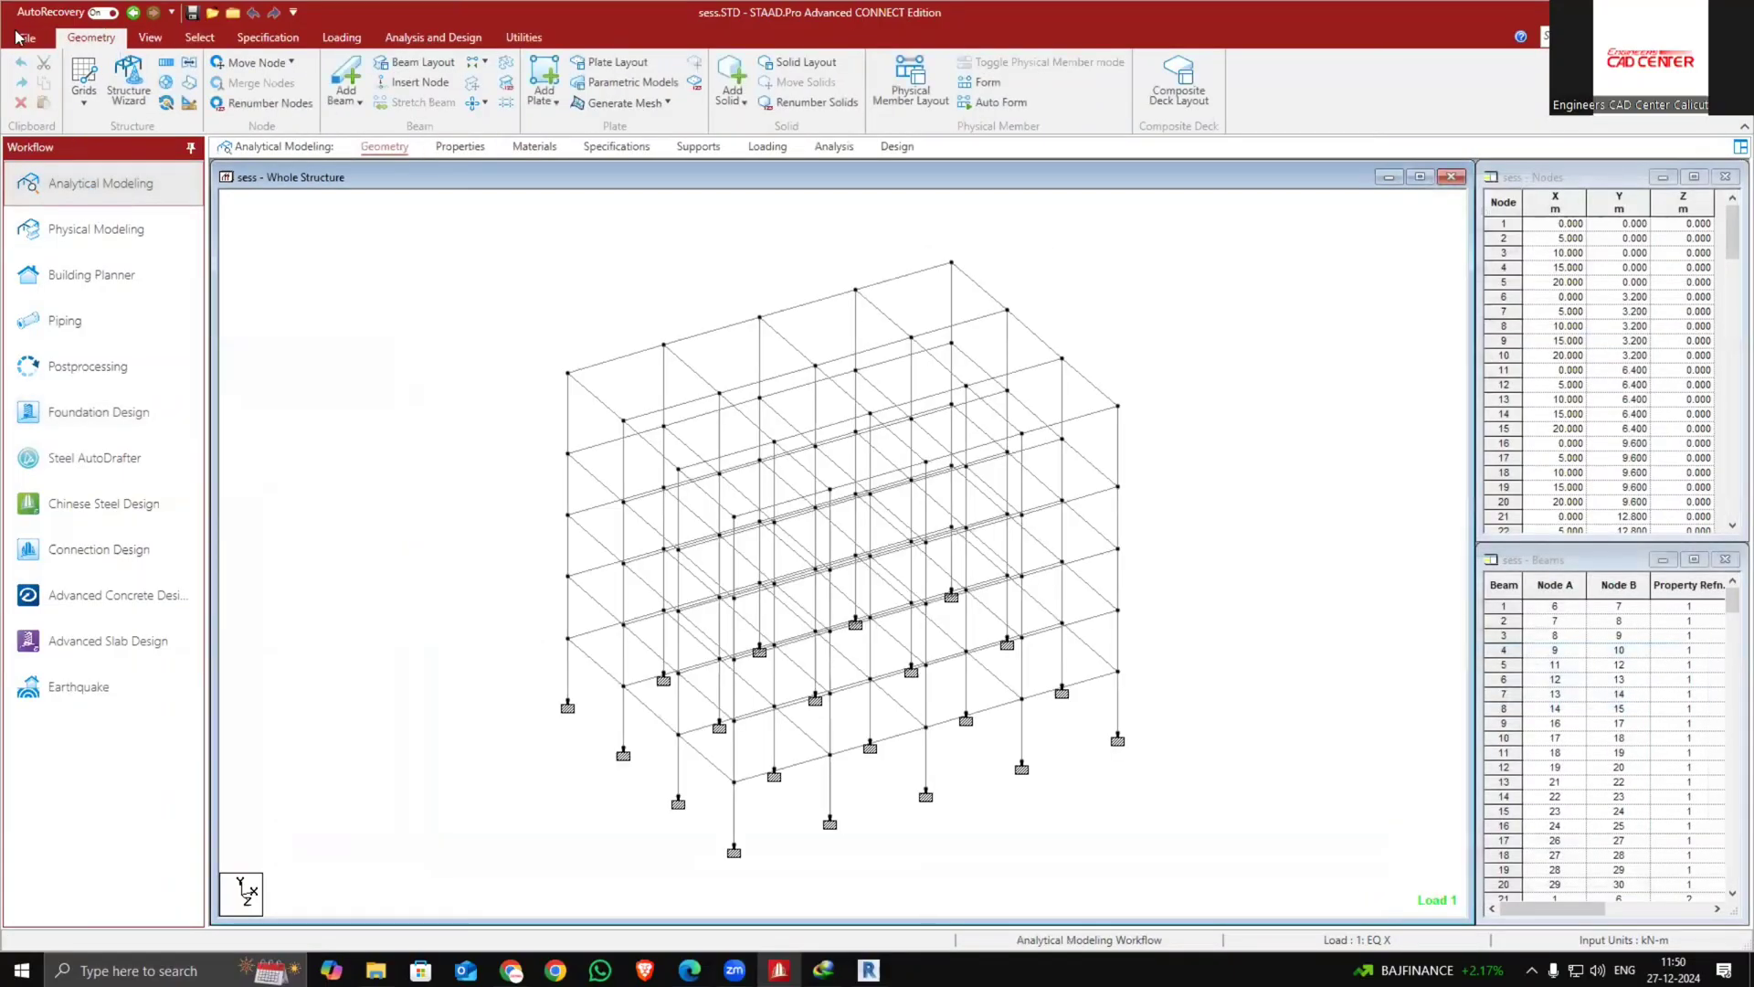
click(25, 38)
click(53, 138)
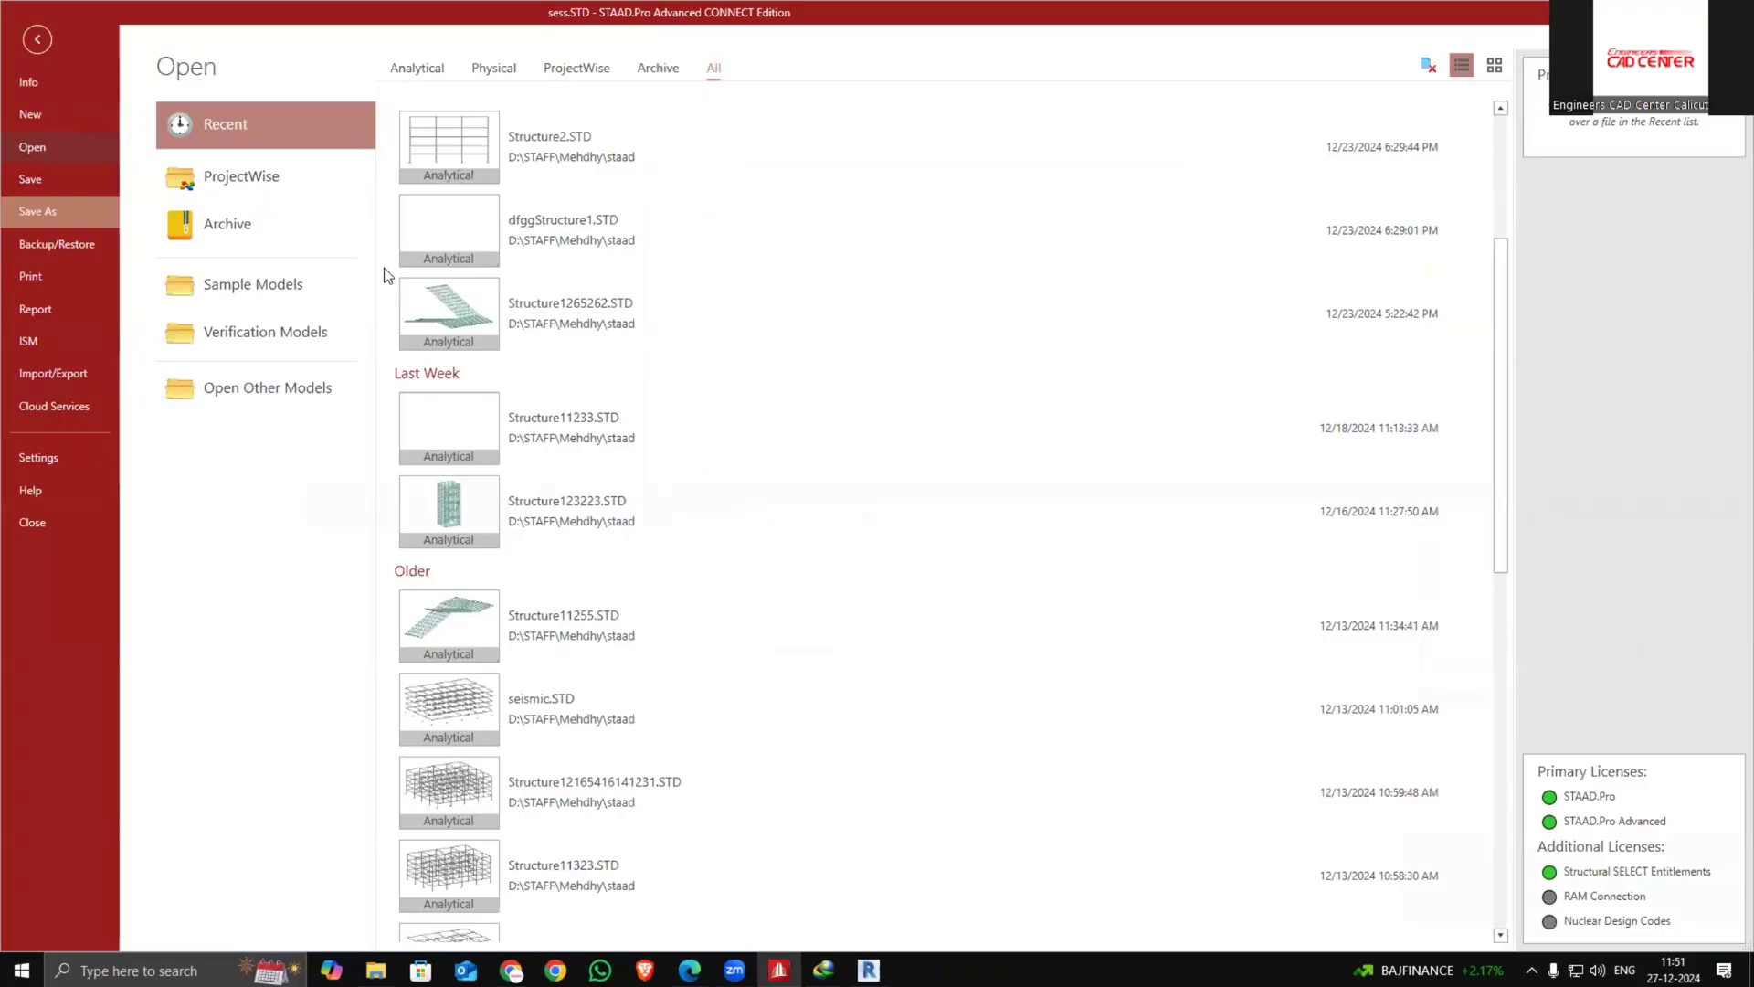
scroll(610, 639, down, 4)
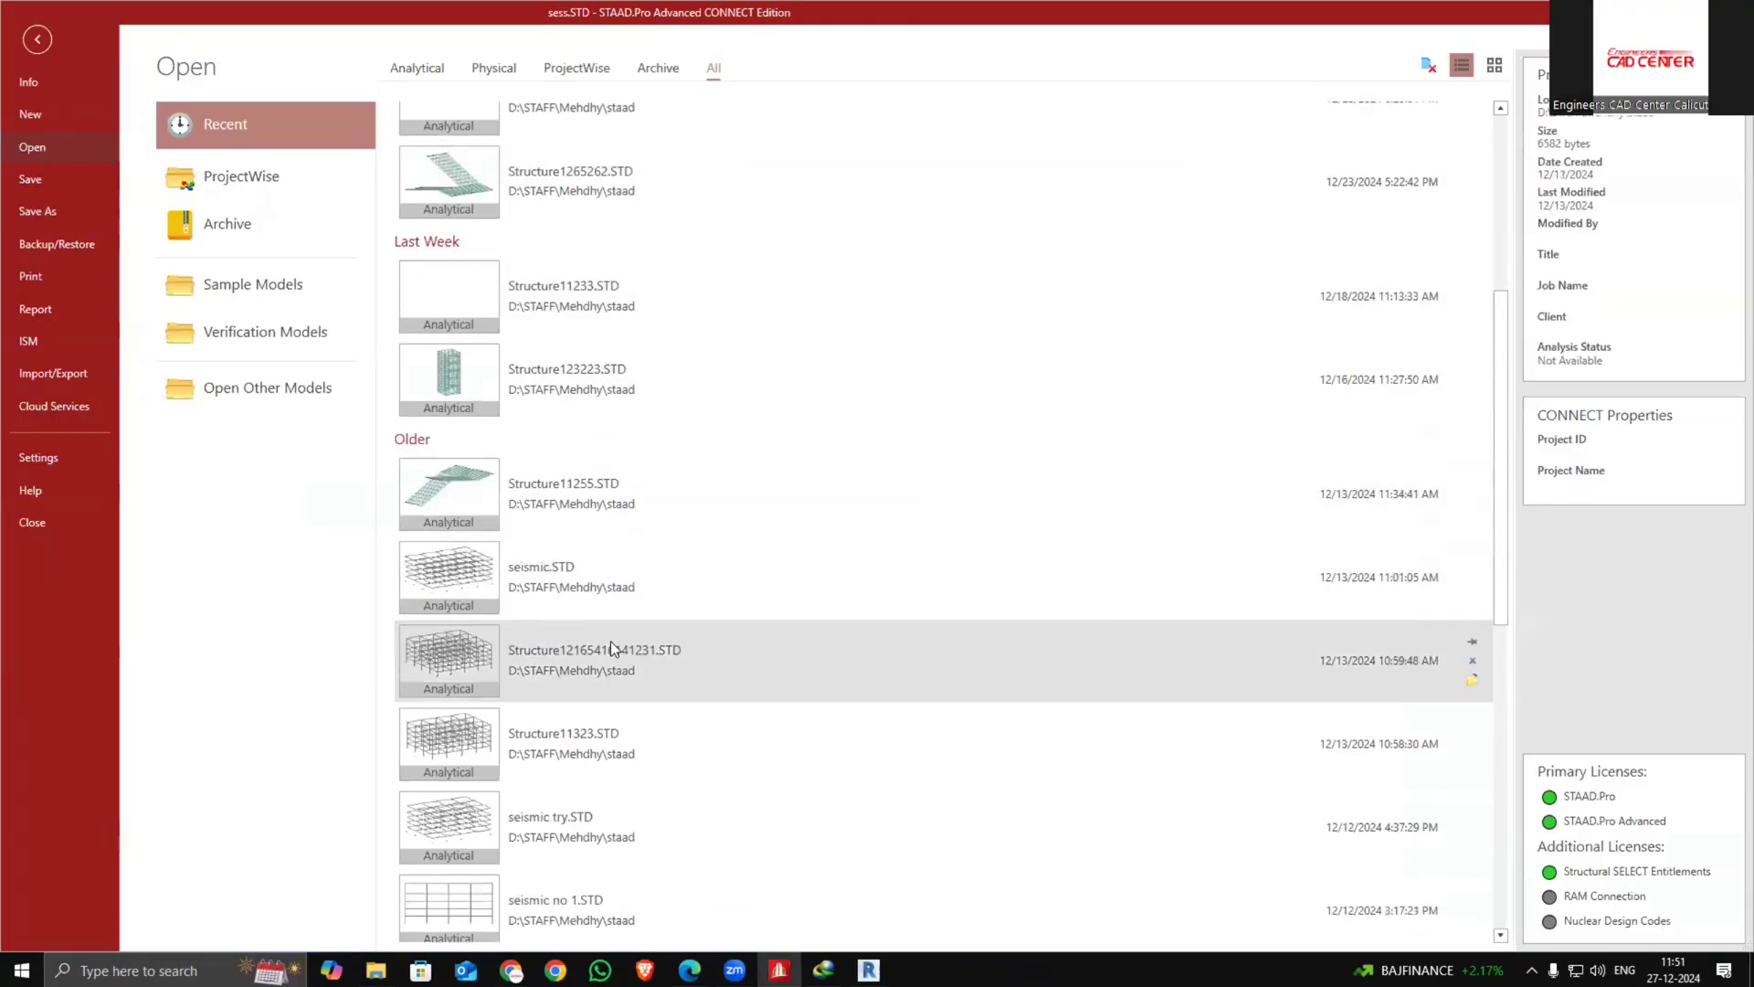
scroll(612, 639, down, 6)
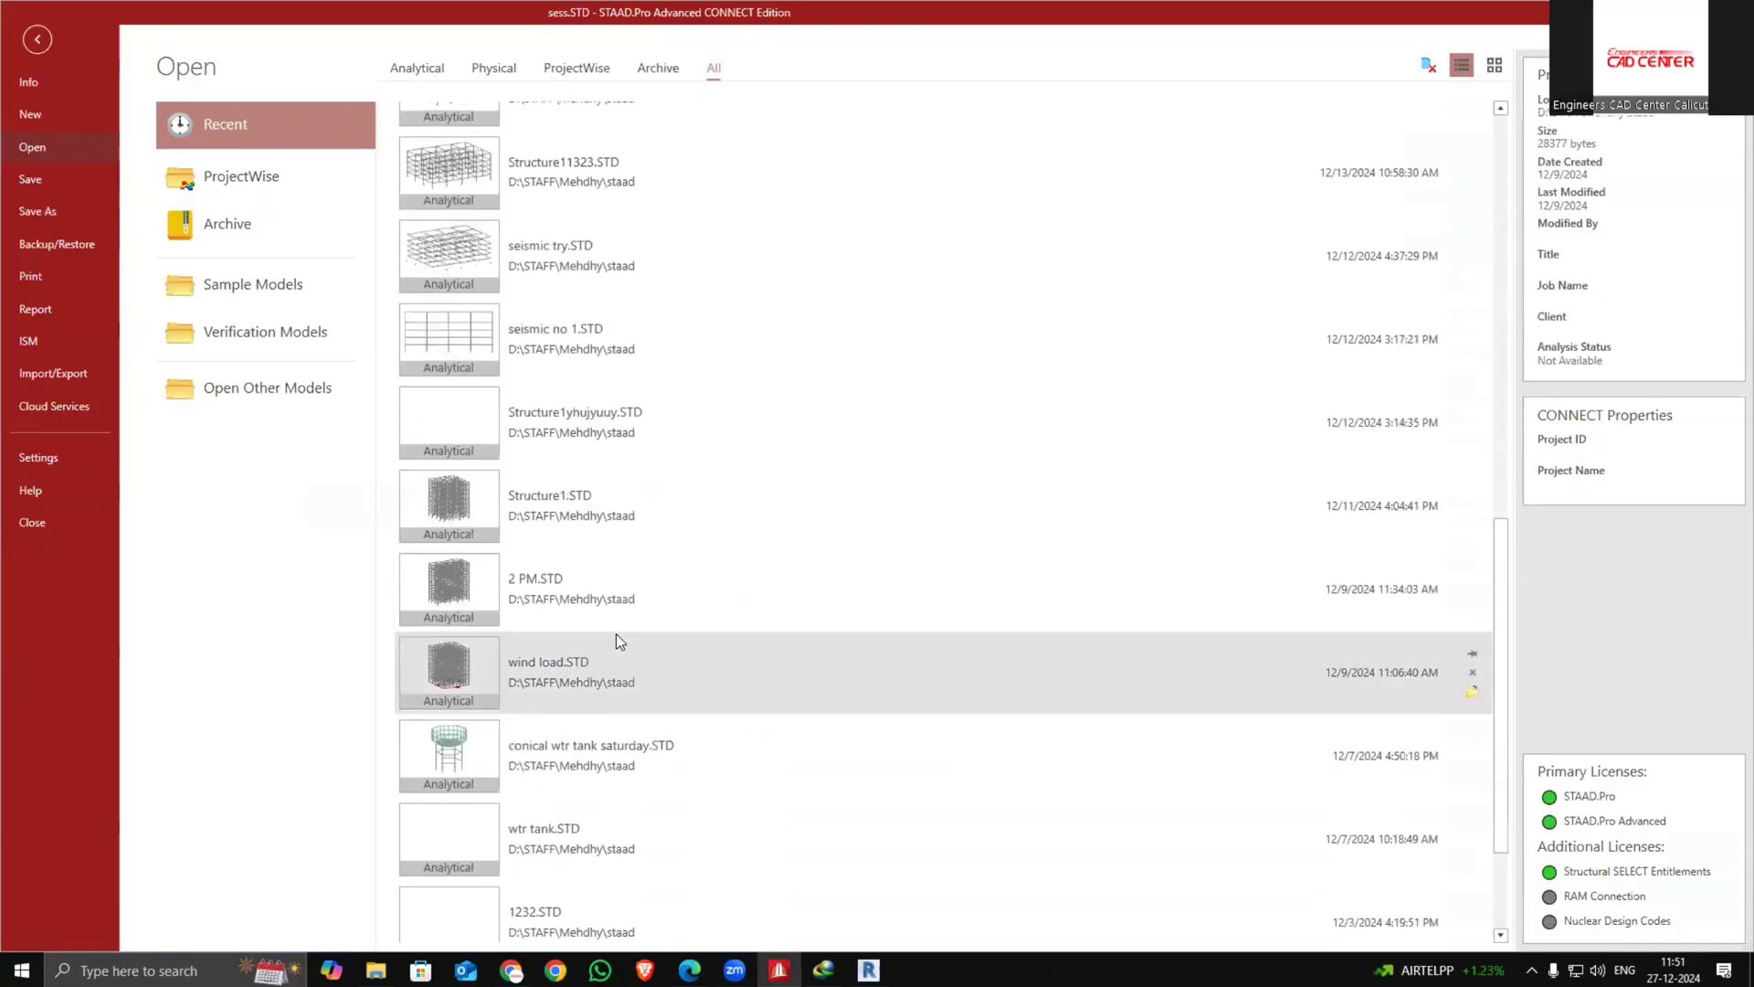
click(606, 630)
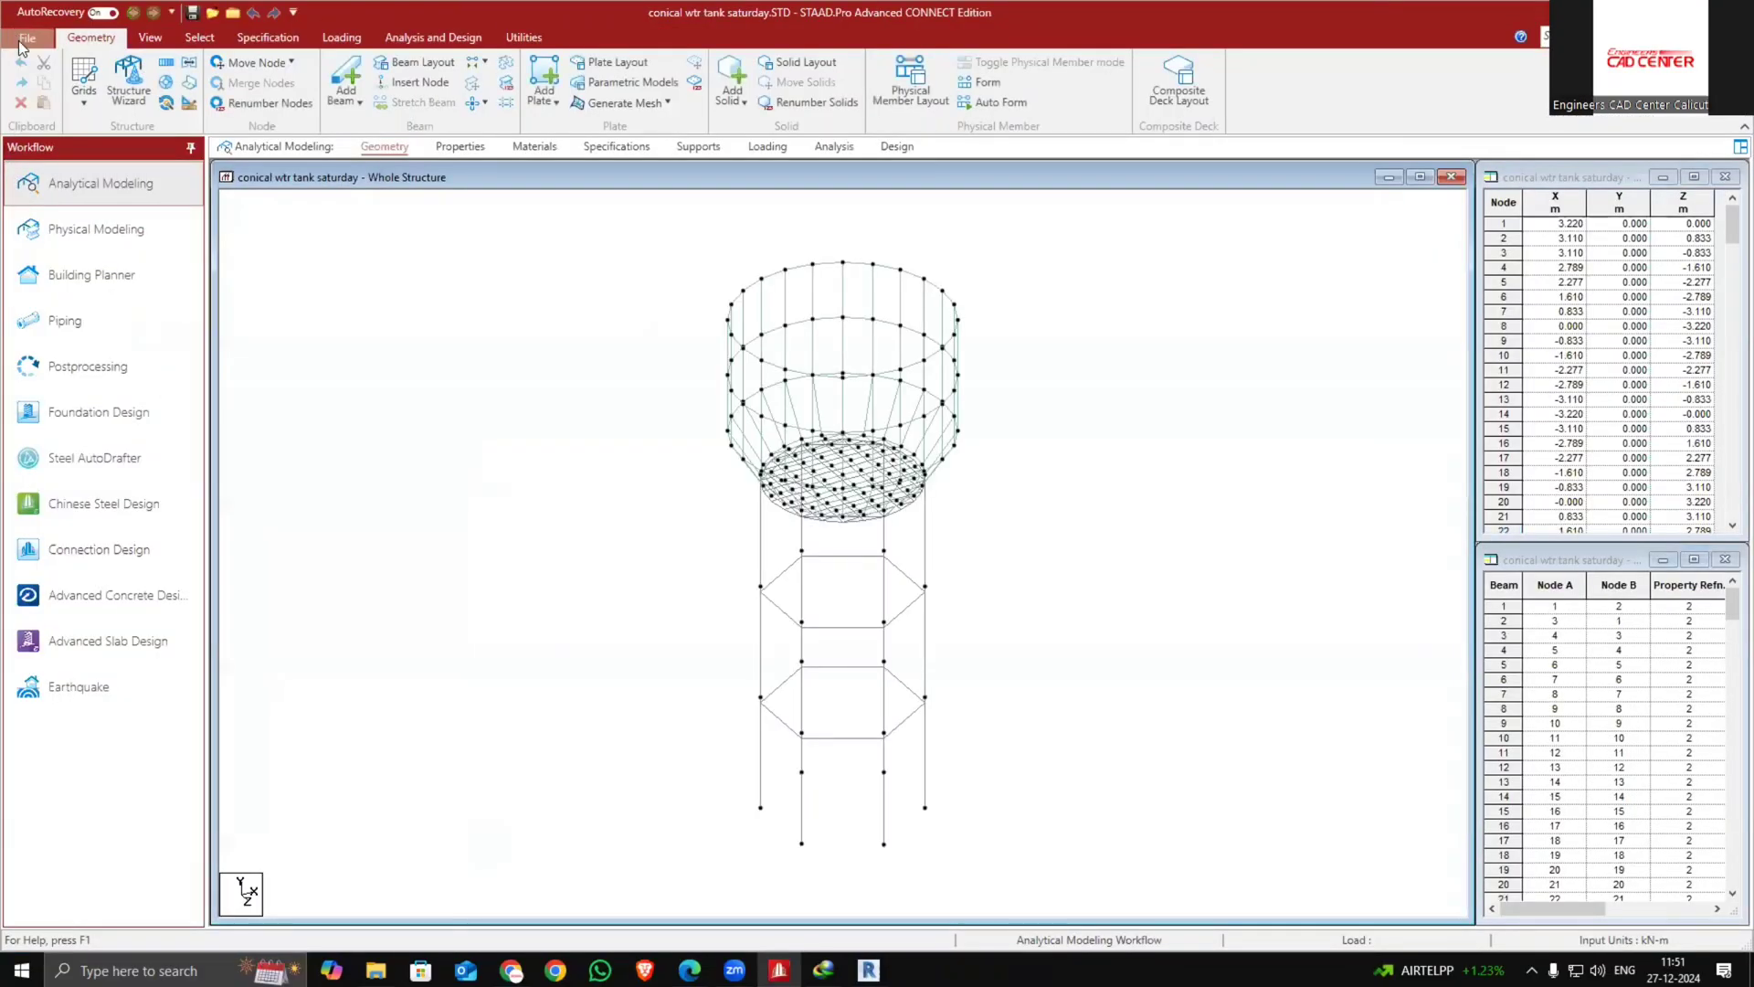
Open the Structure1fght model from the recent files, accepting the safe recovery and auxiliary data recovery
click(22, 40)
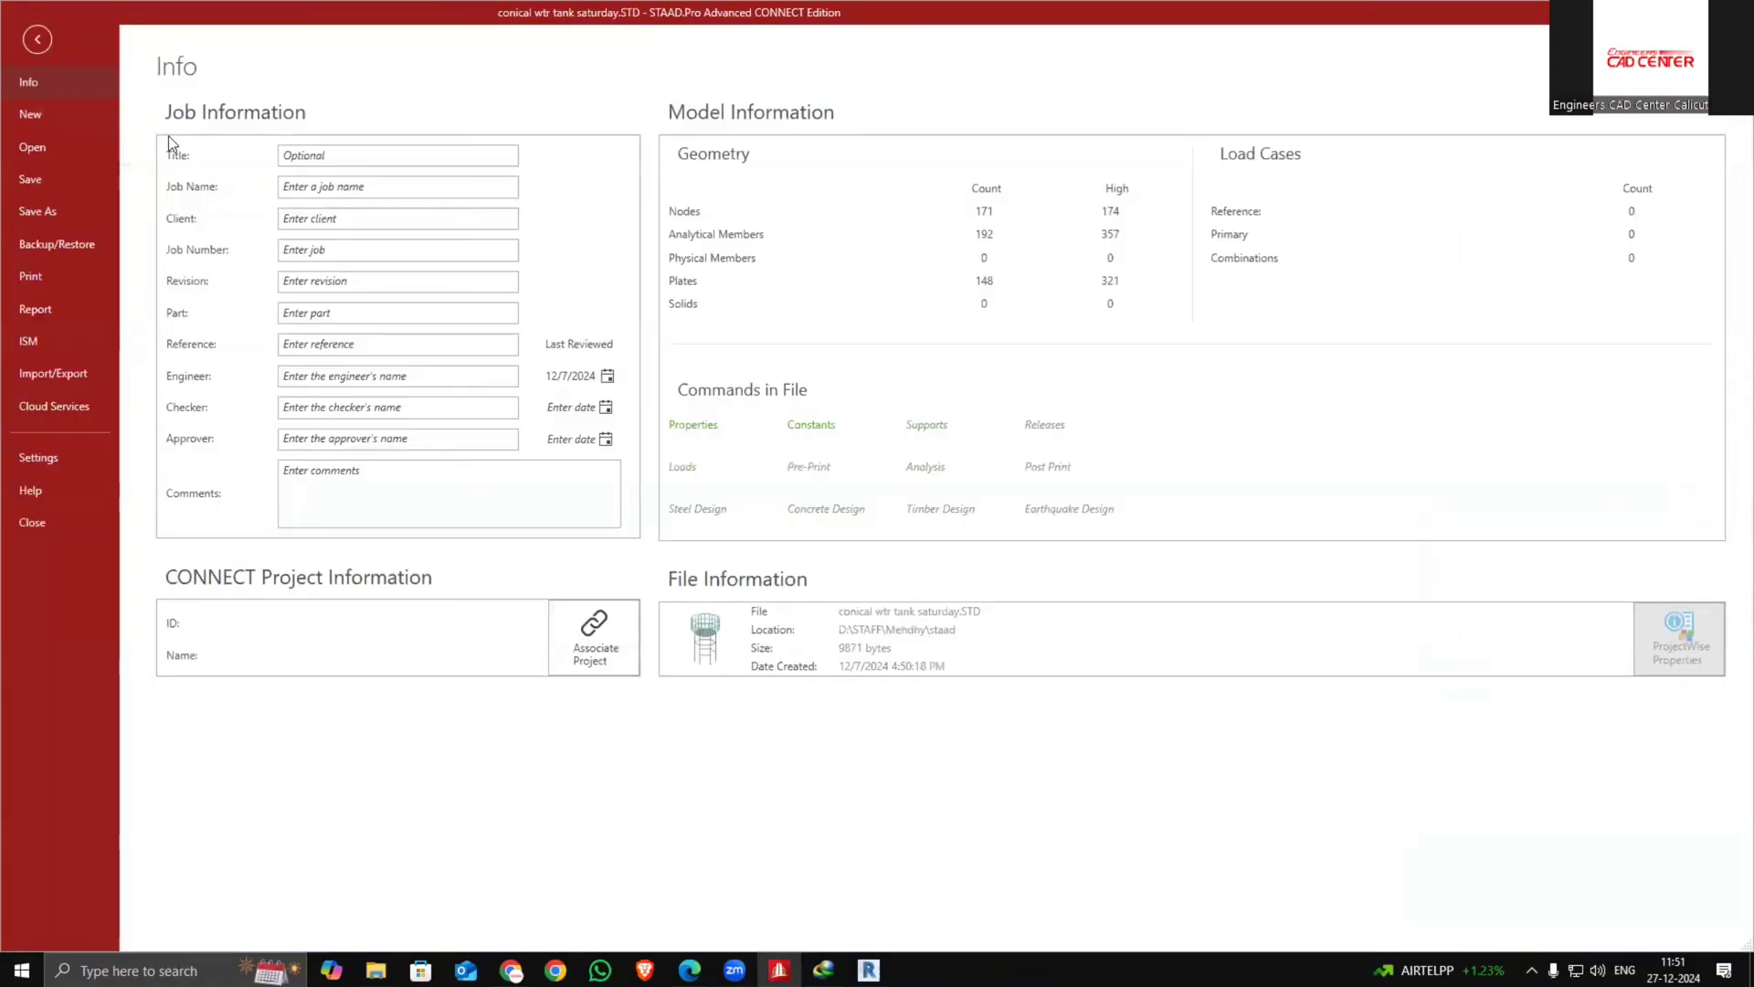
click(77, 142)
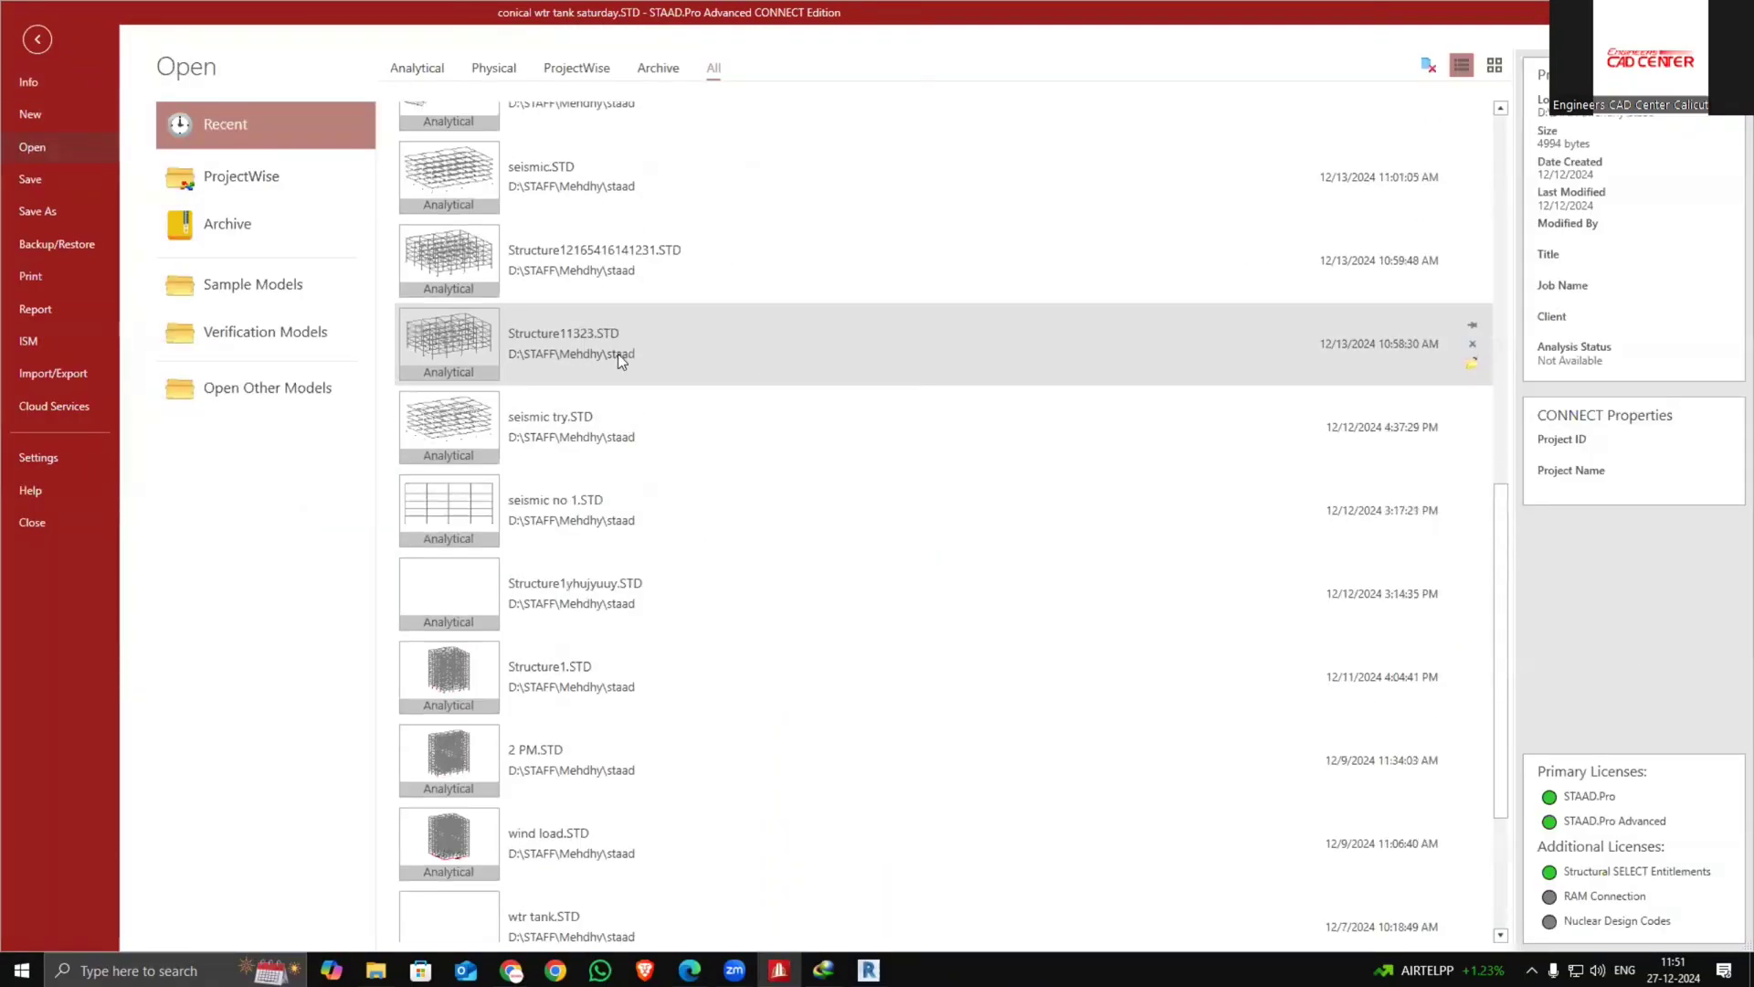
scroll(619, 347, up, 10)
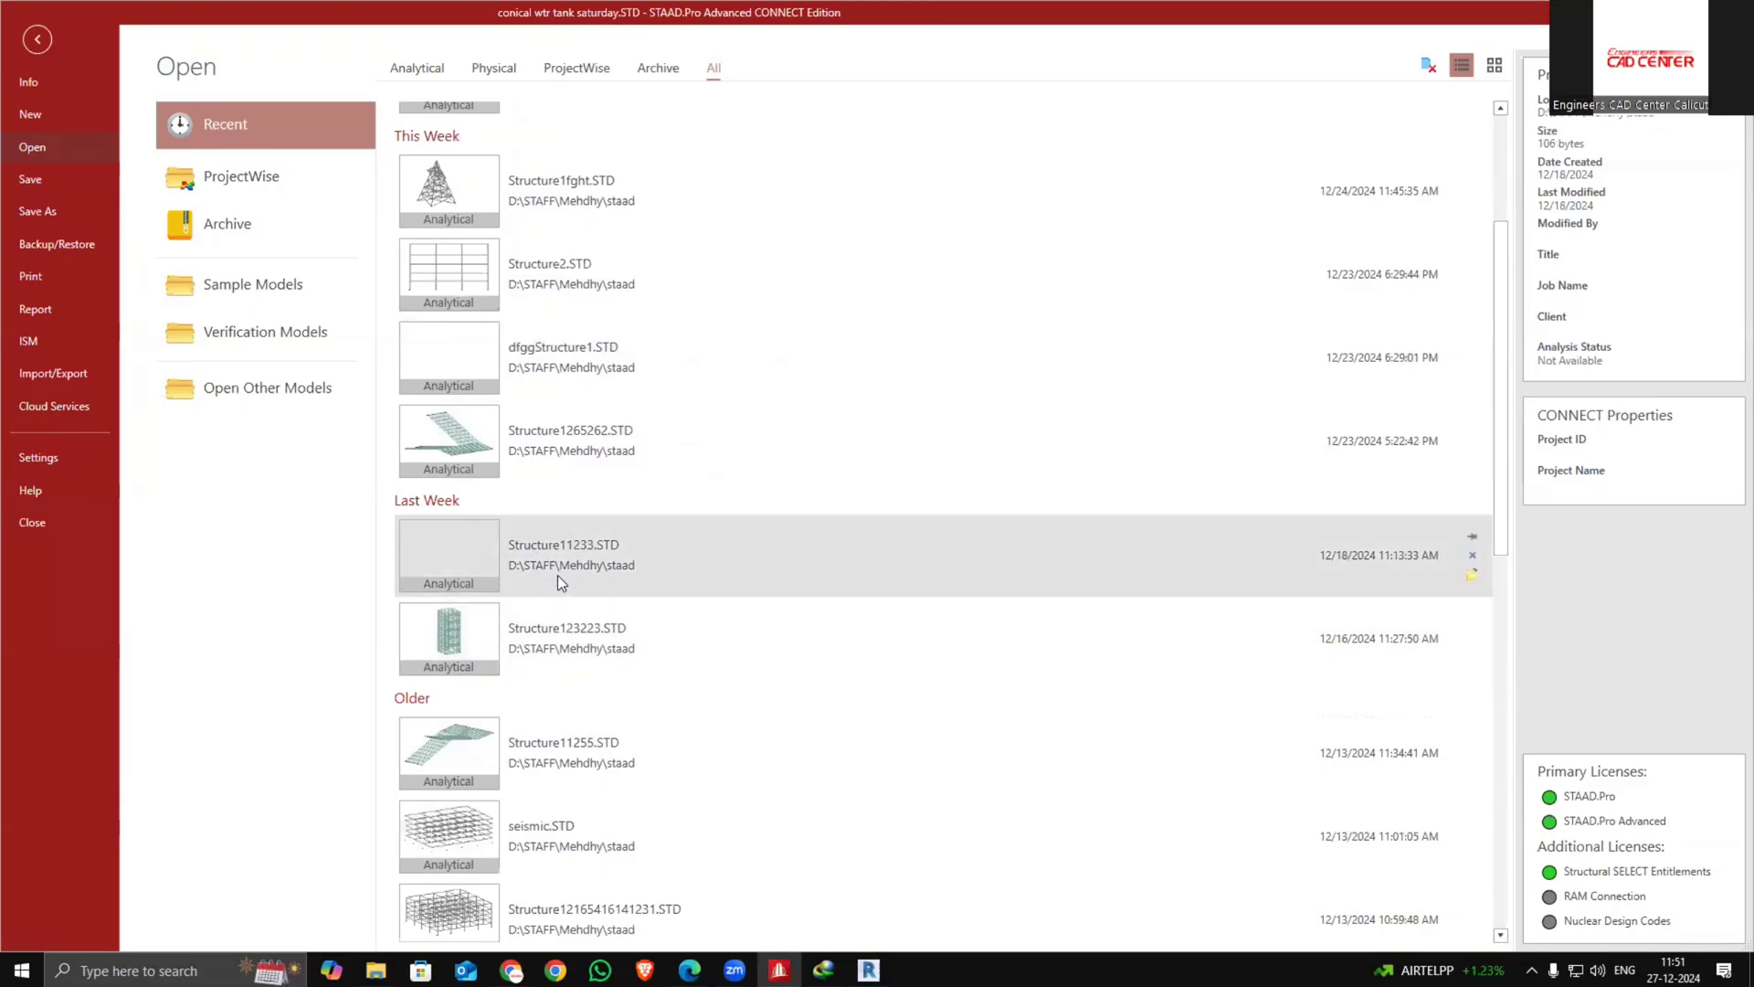
scroll(557, 574, up, 1)
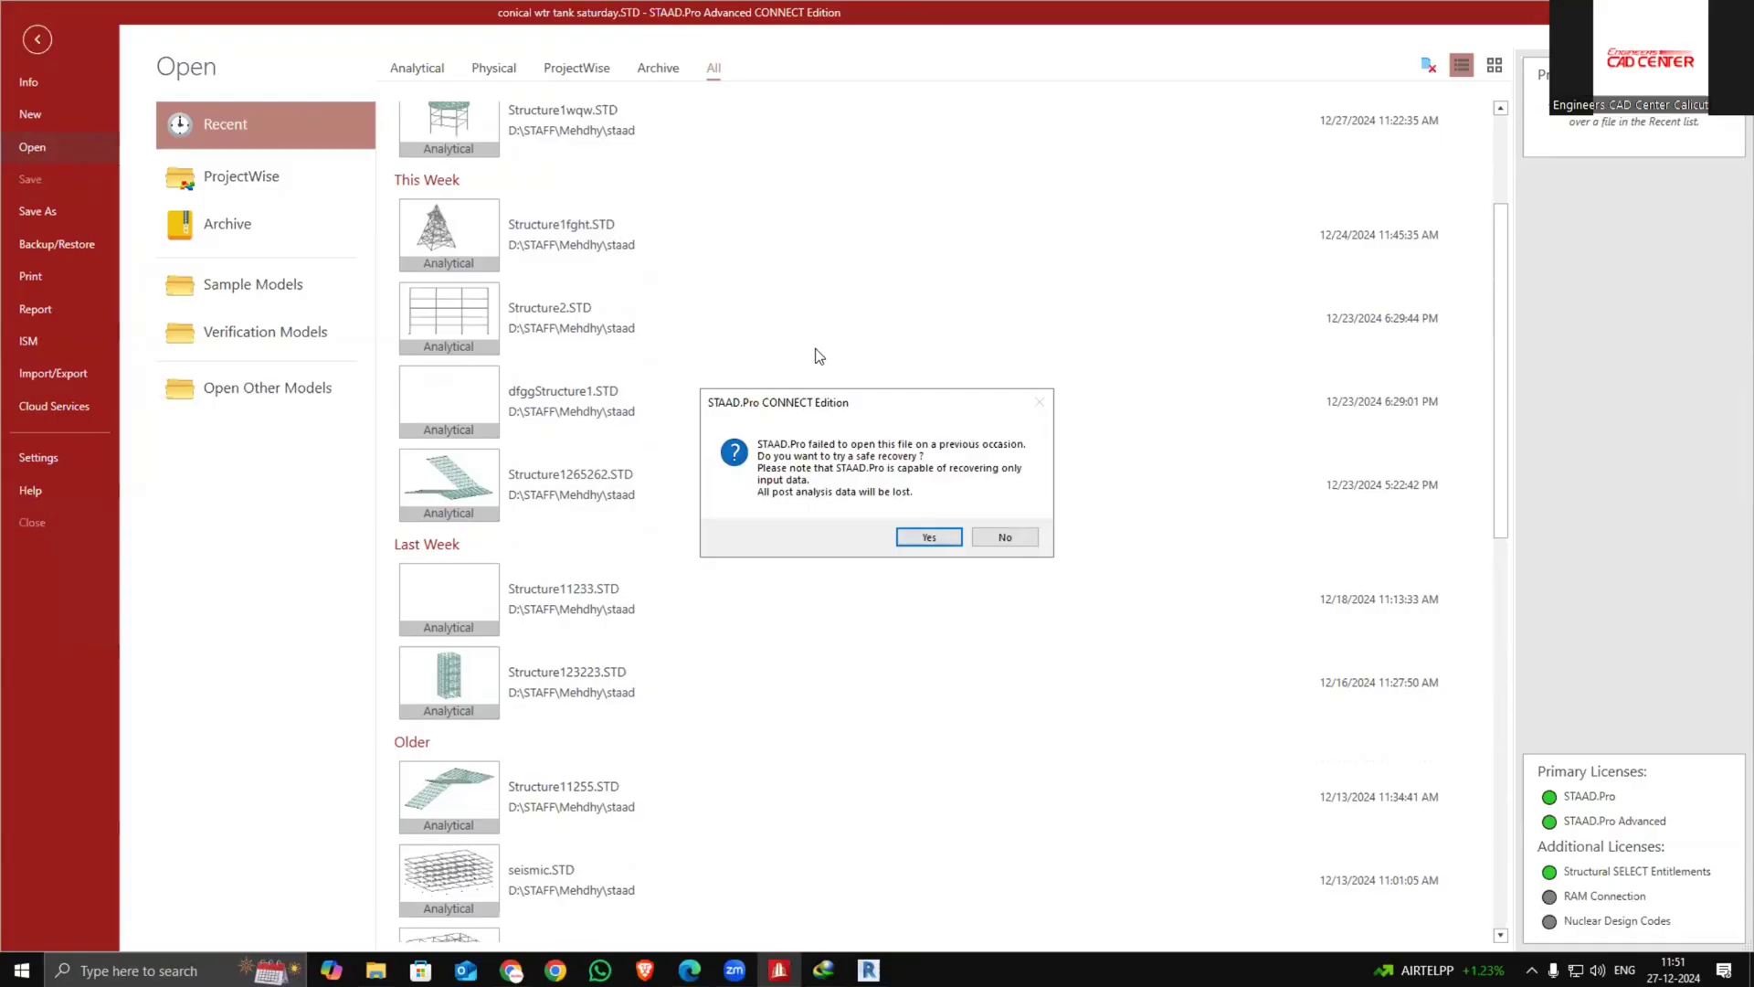
click(924, 539)
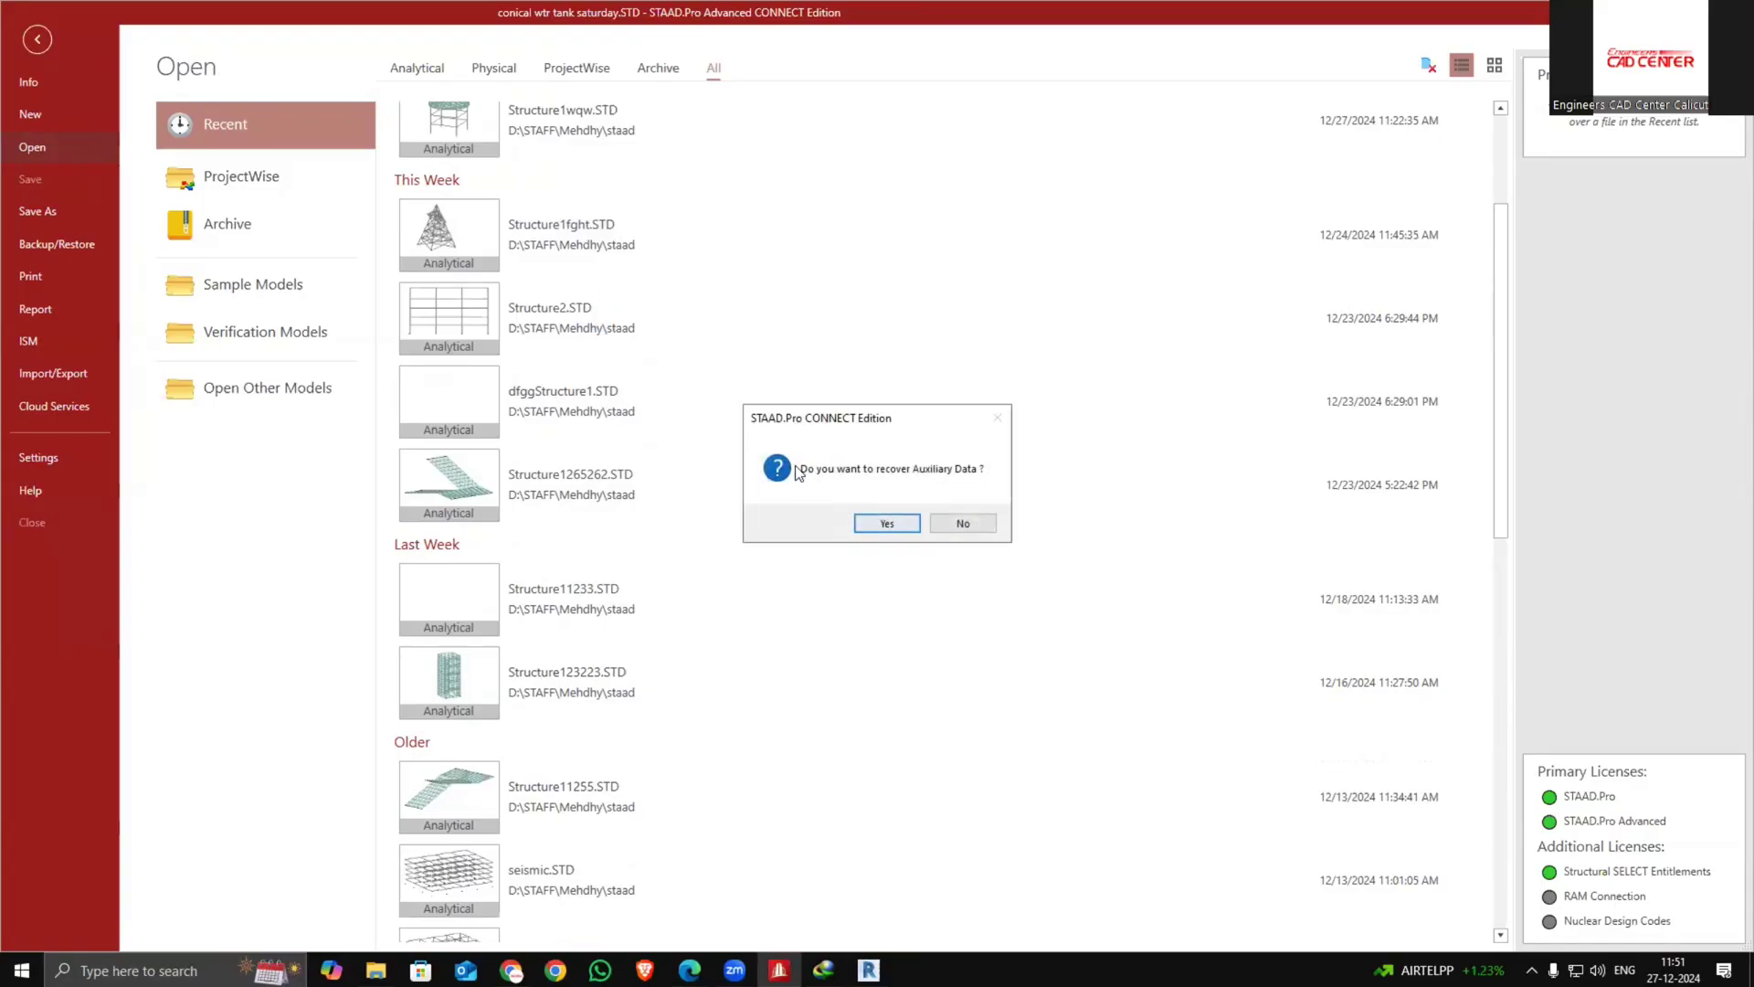
click(887, 526)
click(931, 525)
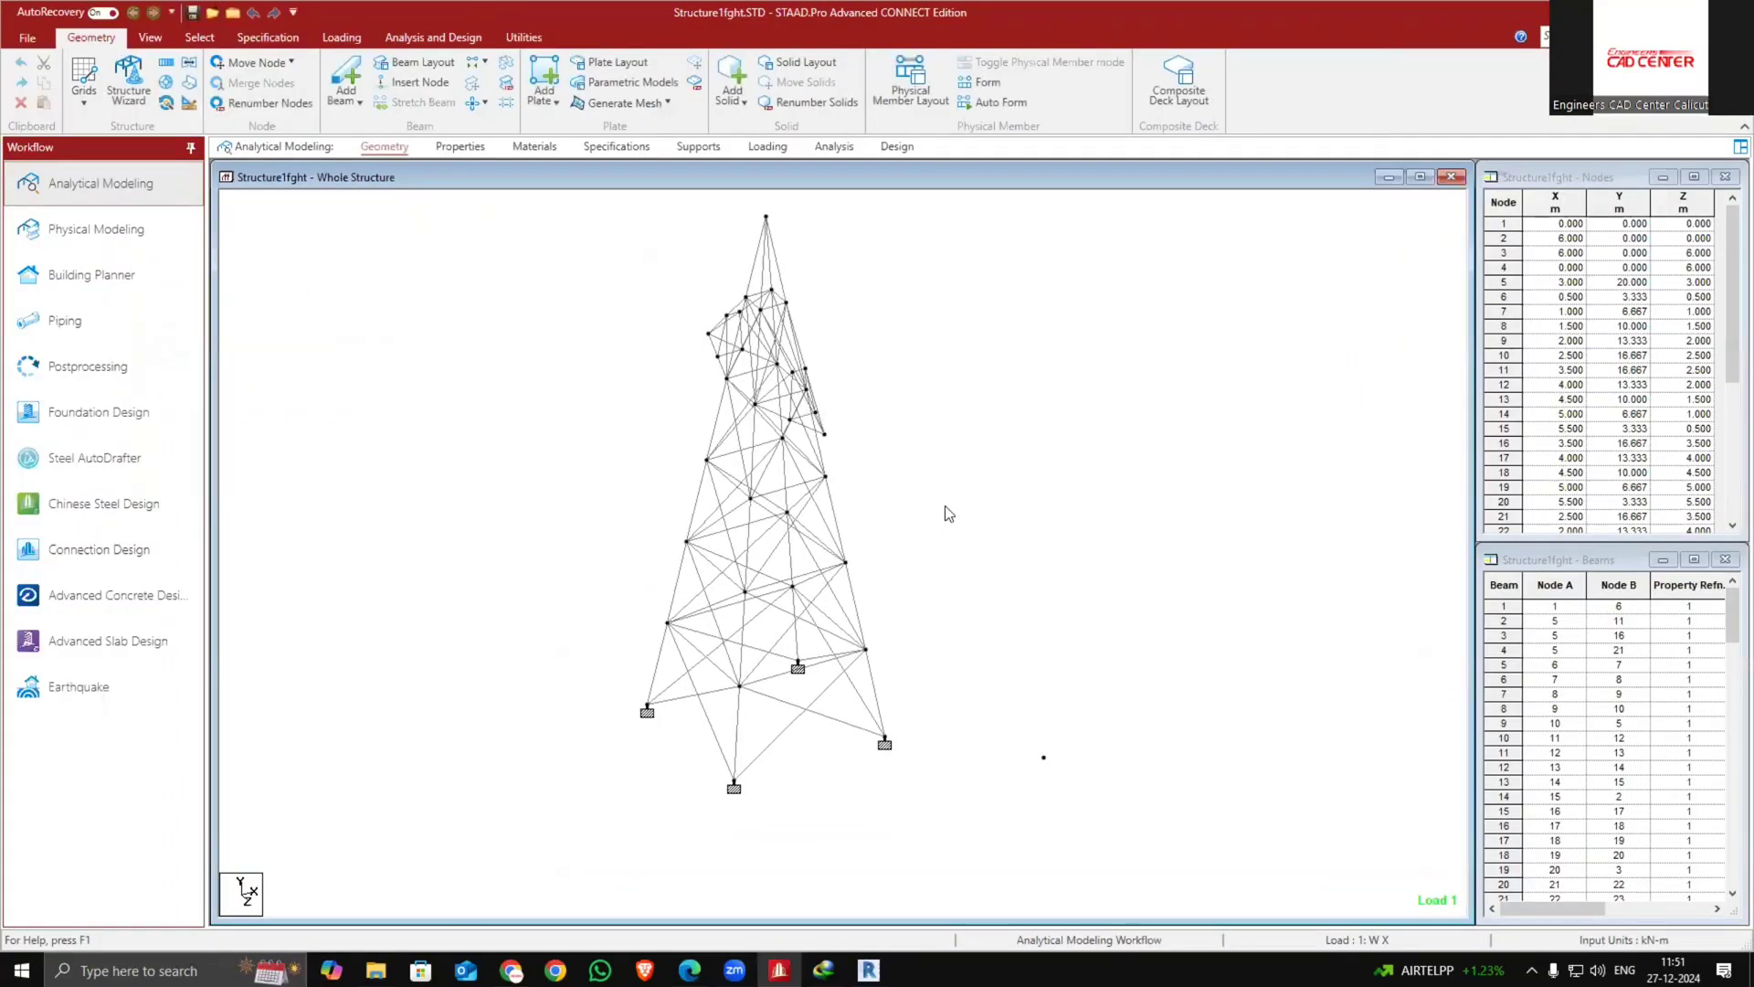
Delete the stray node beside the tower along with its connected entities
drag(997, 694, 1133, 810)
right_click(1042, 773)
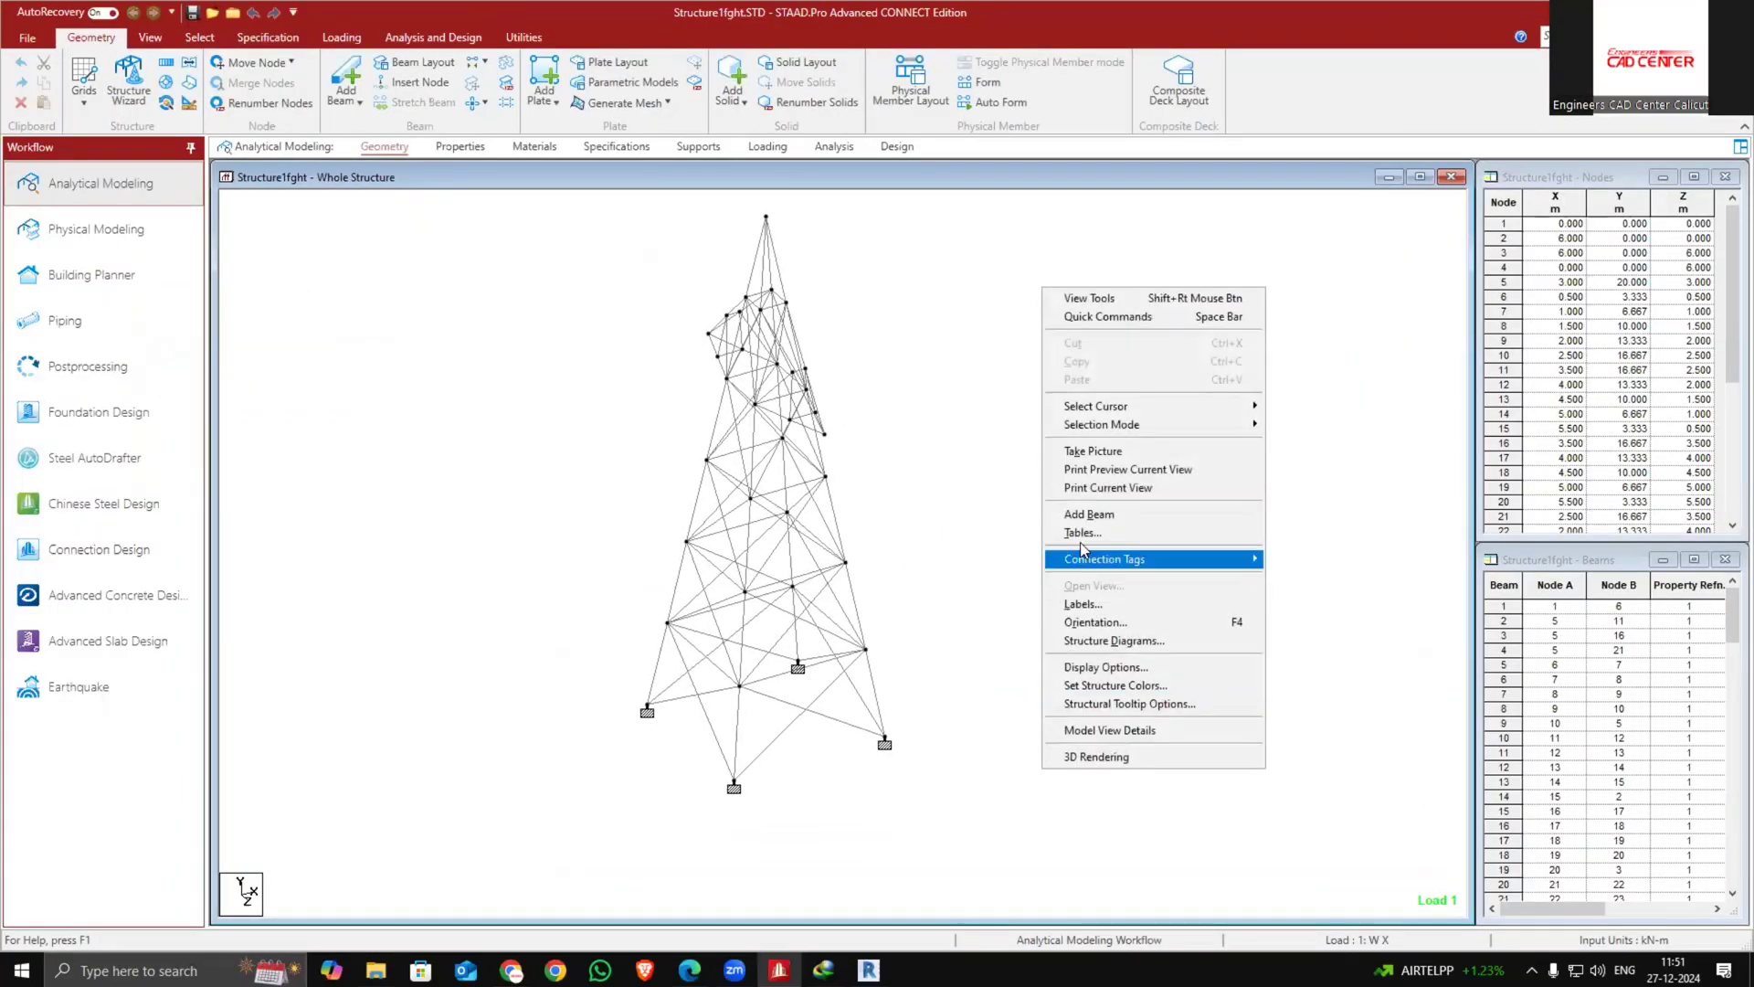
mouse_move(1149, 407)
click(1316, 406)
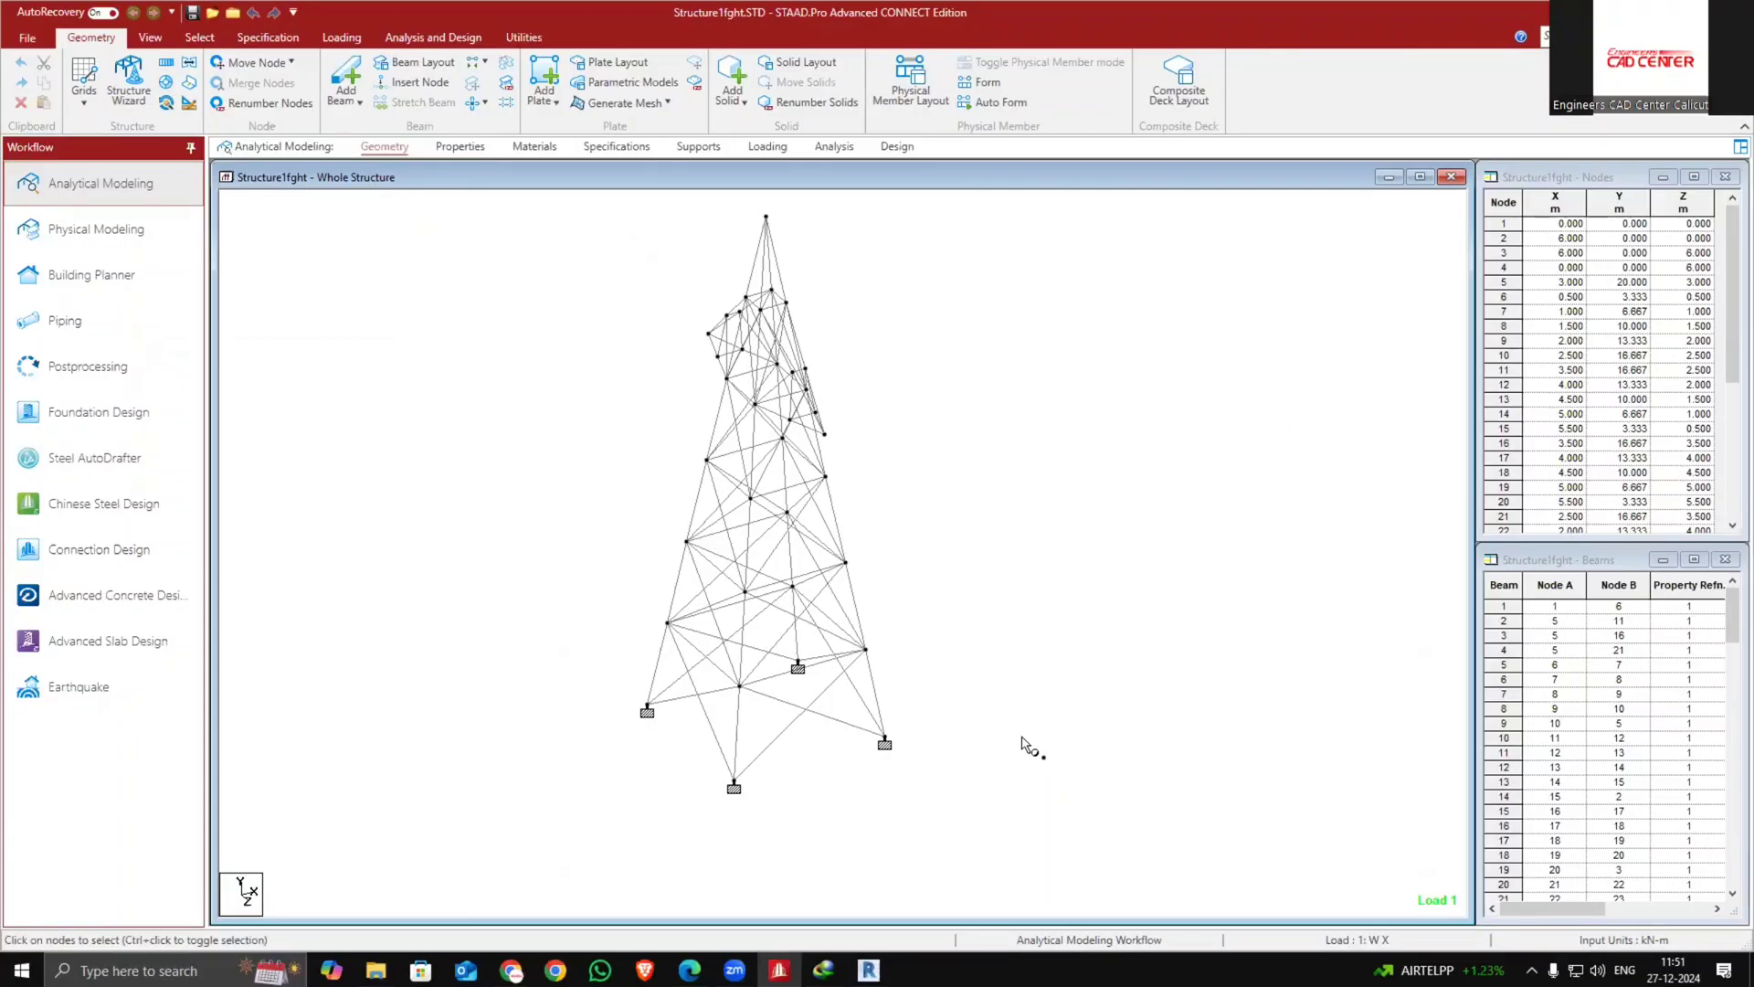
drag(1009, 731, 1067, 777)
key(Delete)
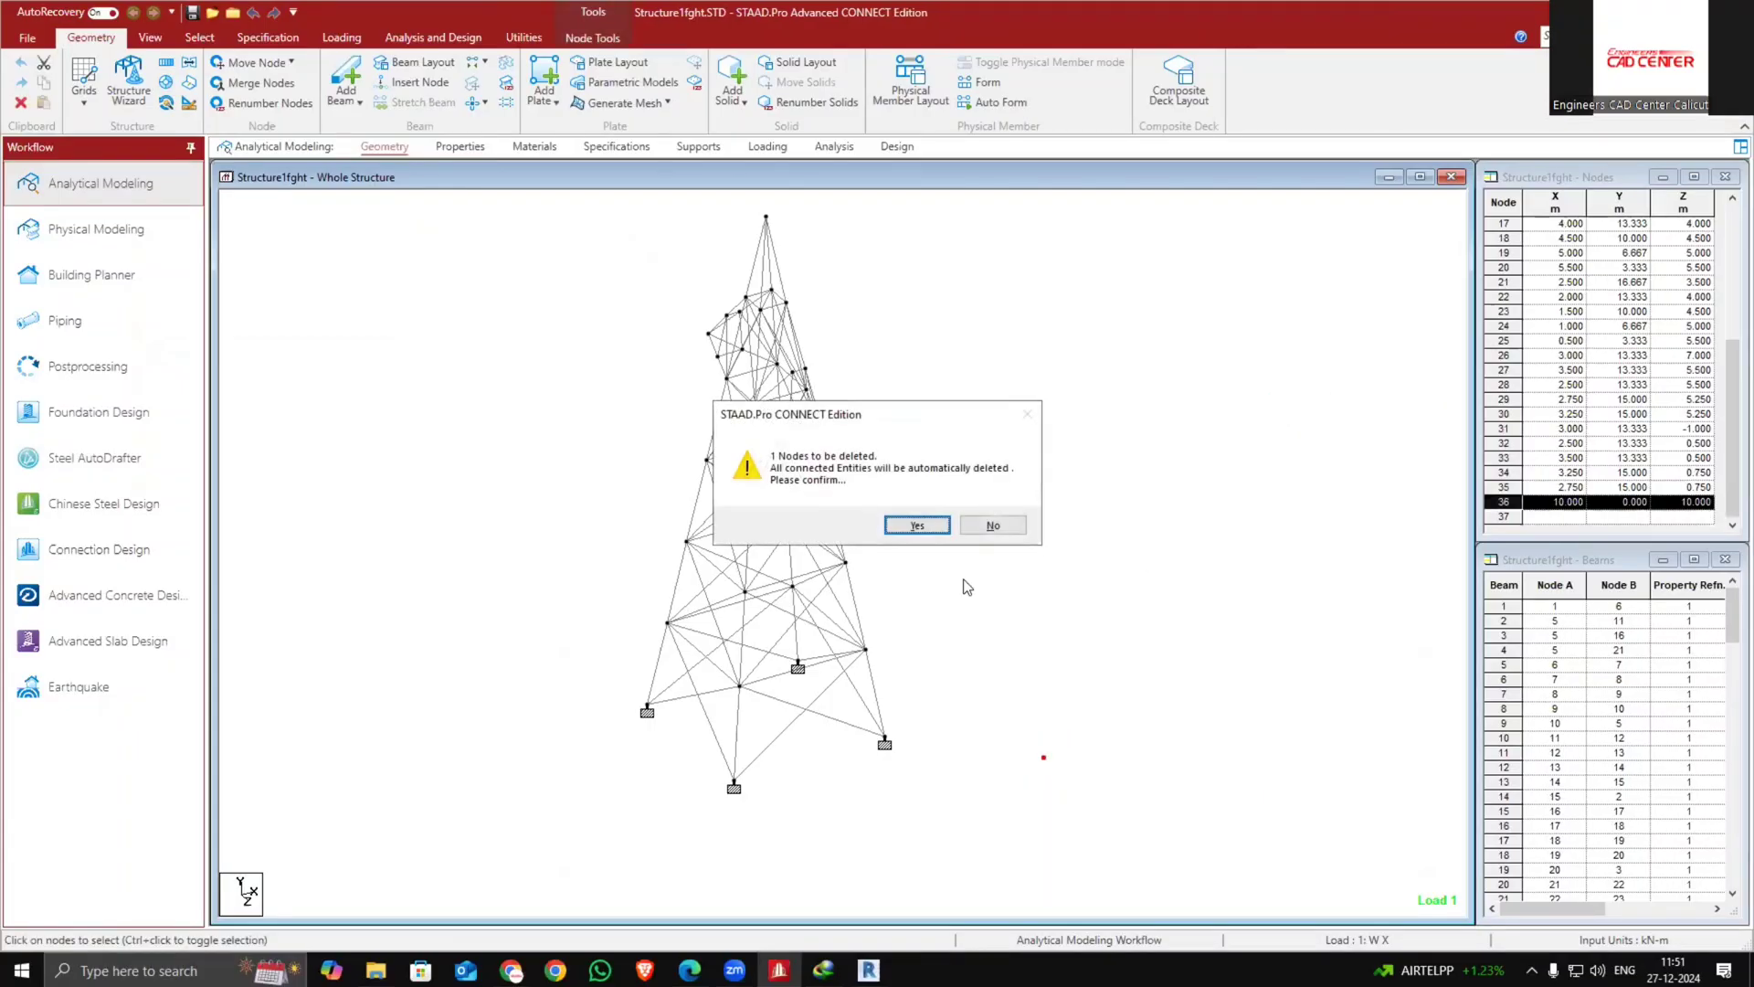
click(1010, 521)
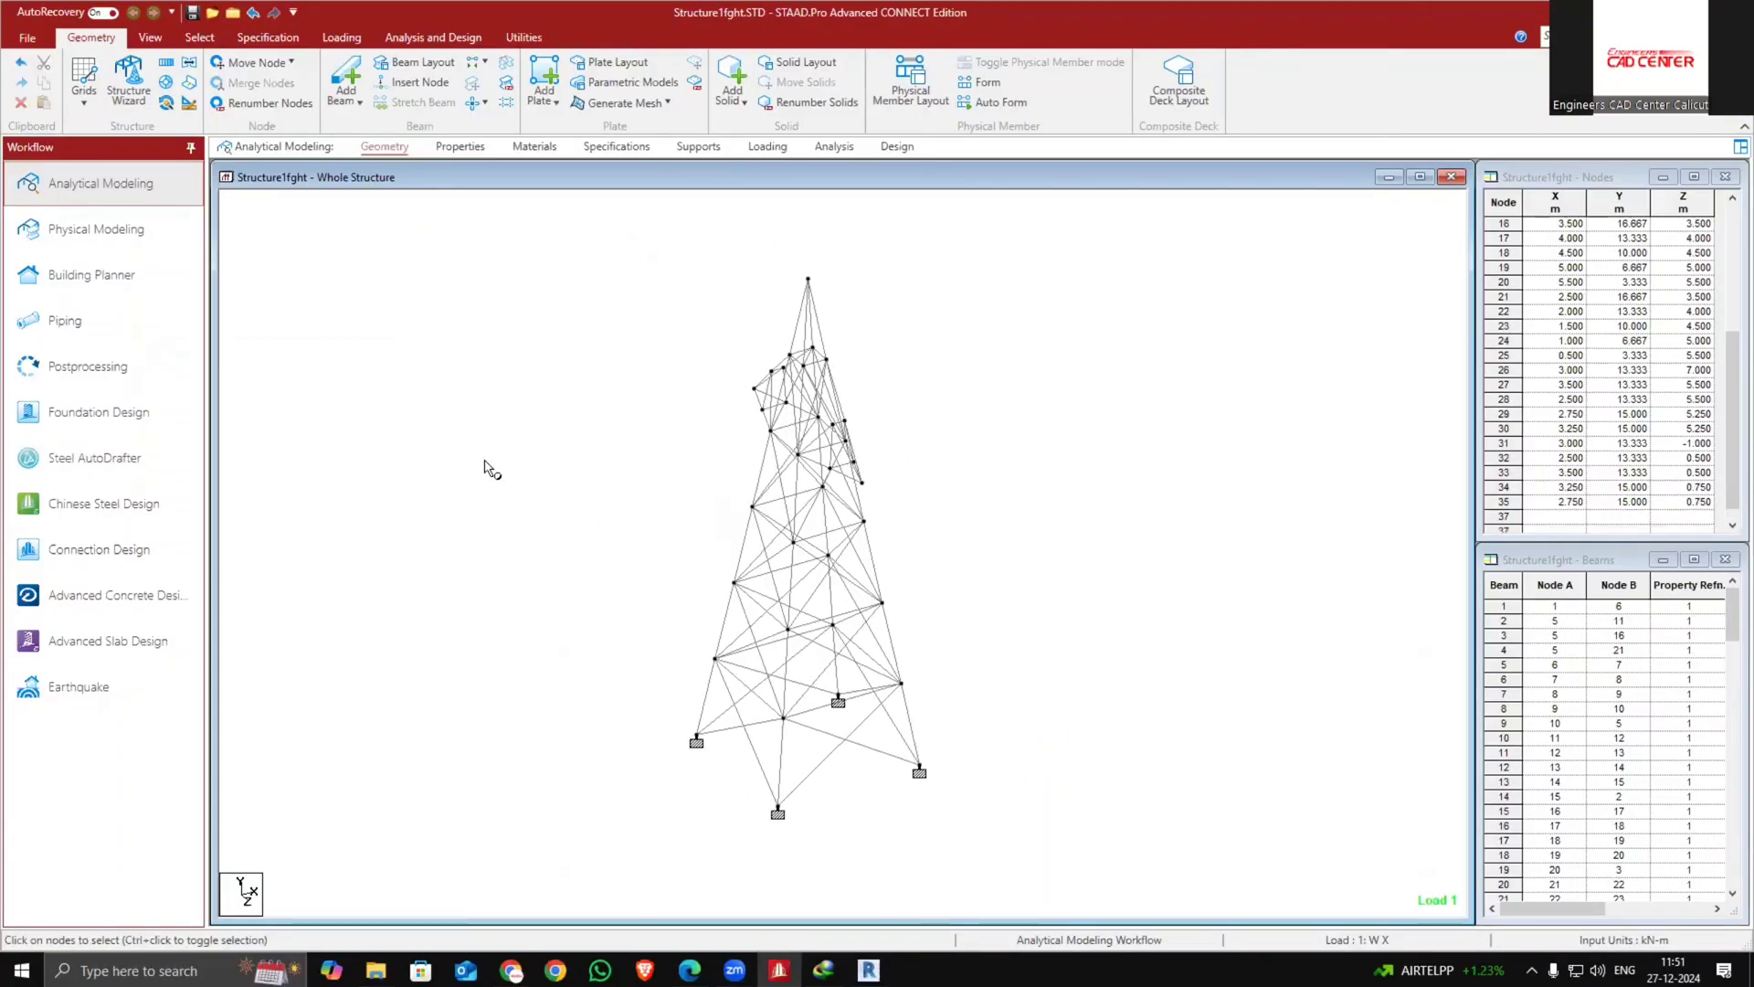
Run the analysis of the tower and close the analysis window, staying in modeling mode
click(836, 147)
click(299, 87)
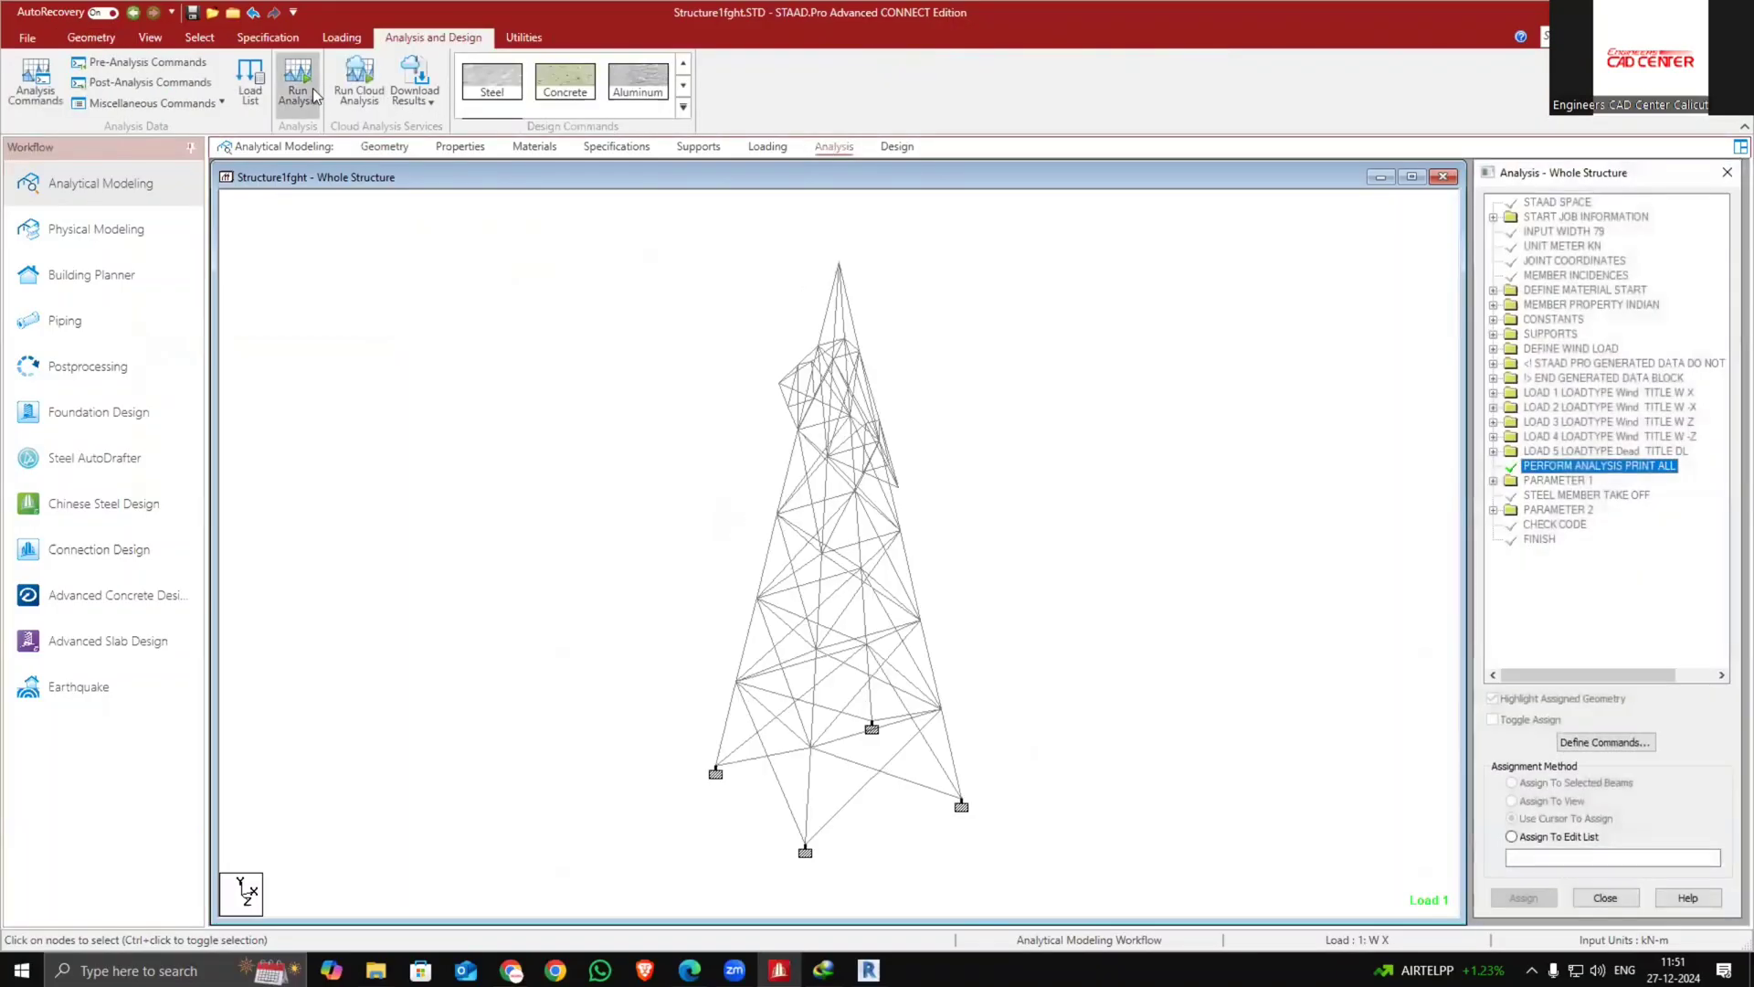
click(867, 575)
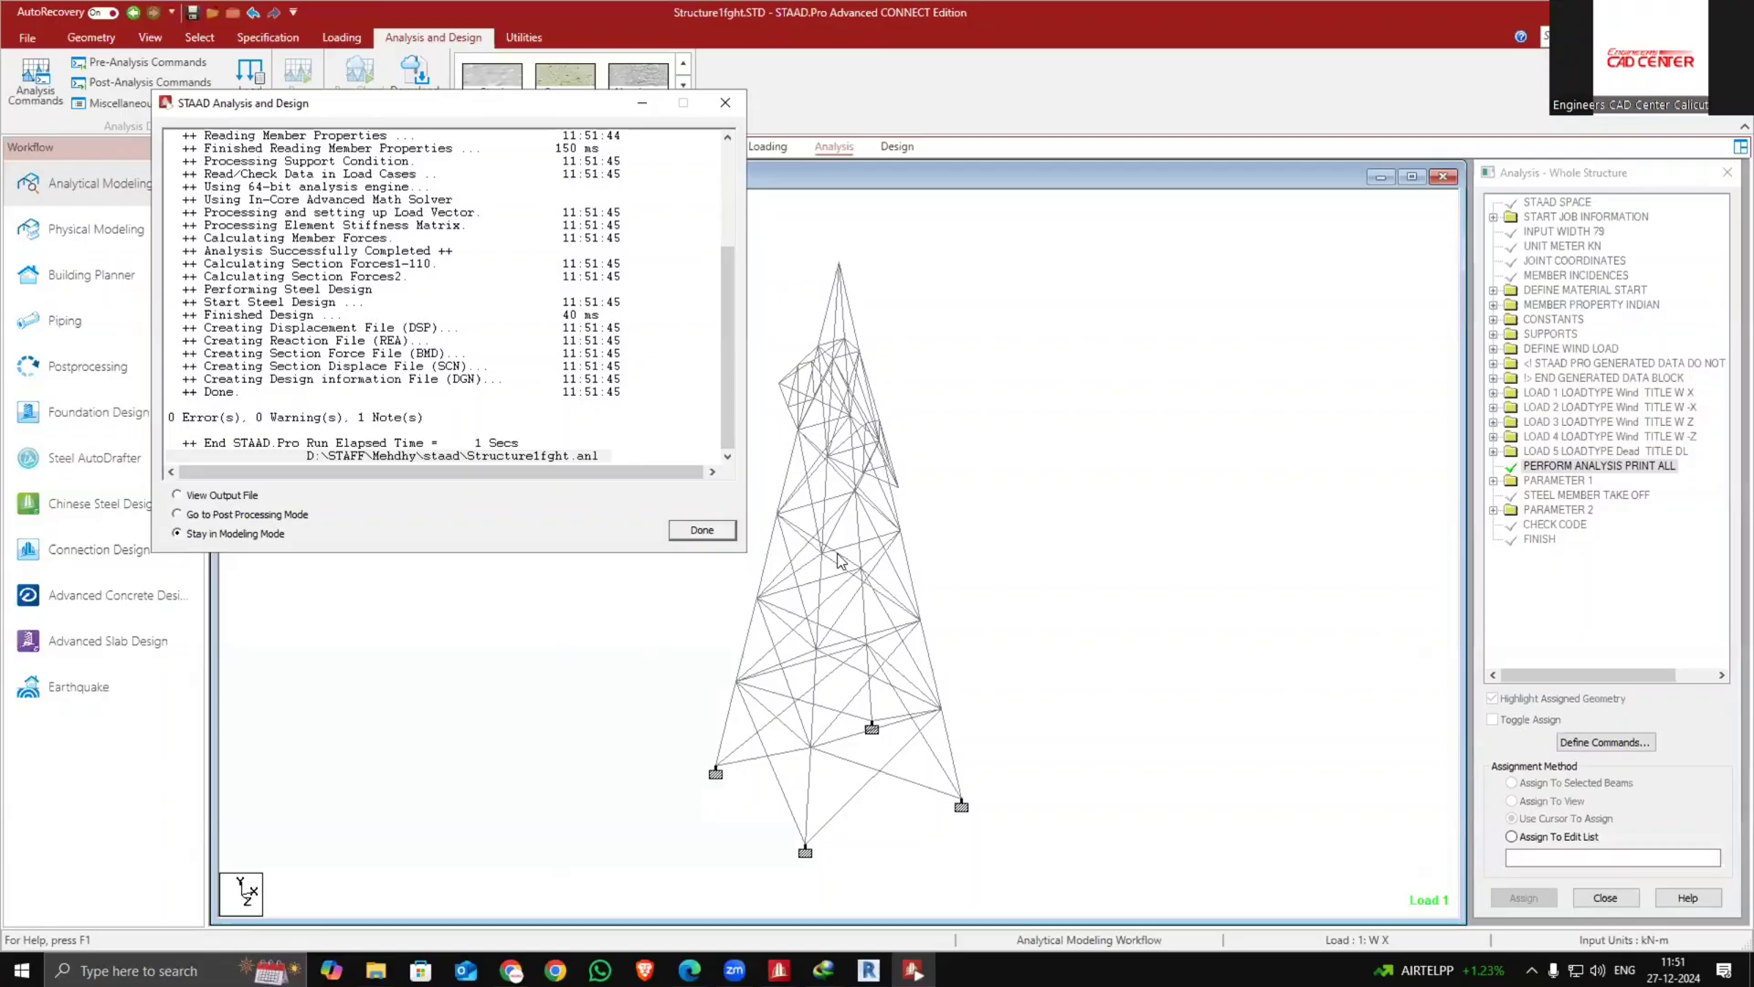
click(702, 528)
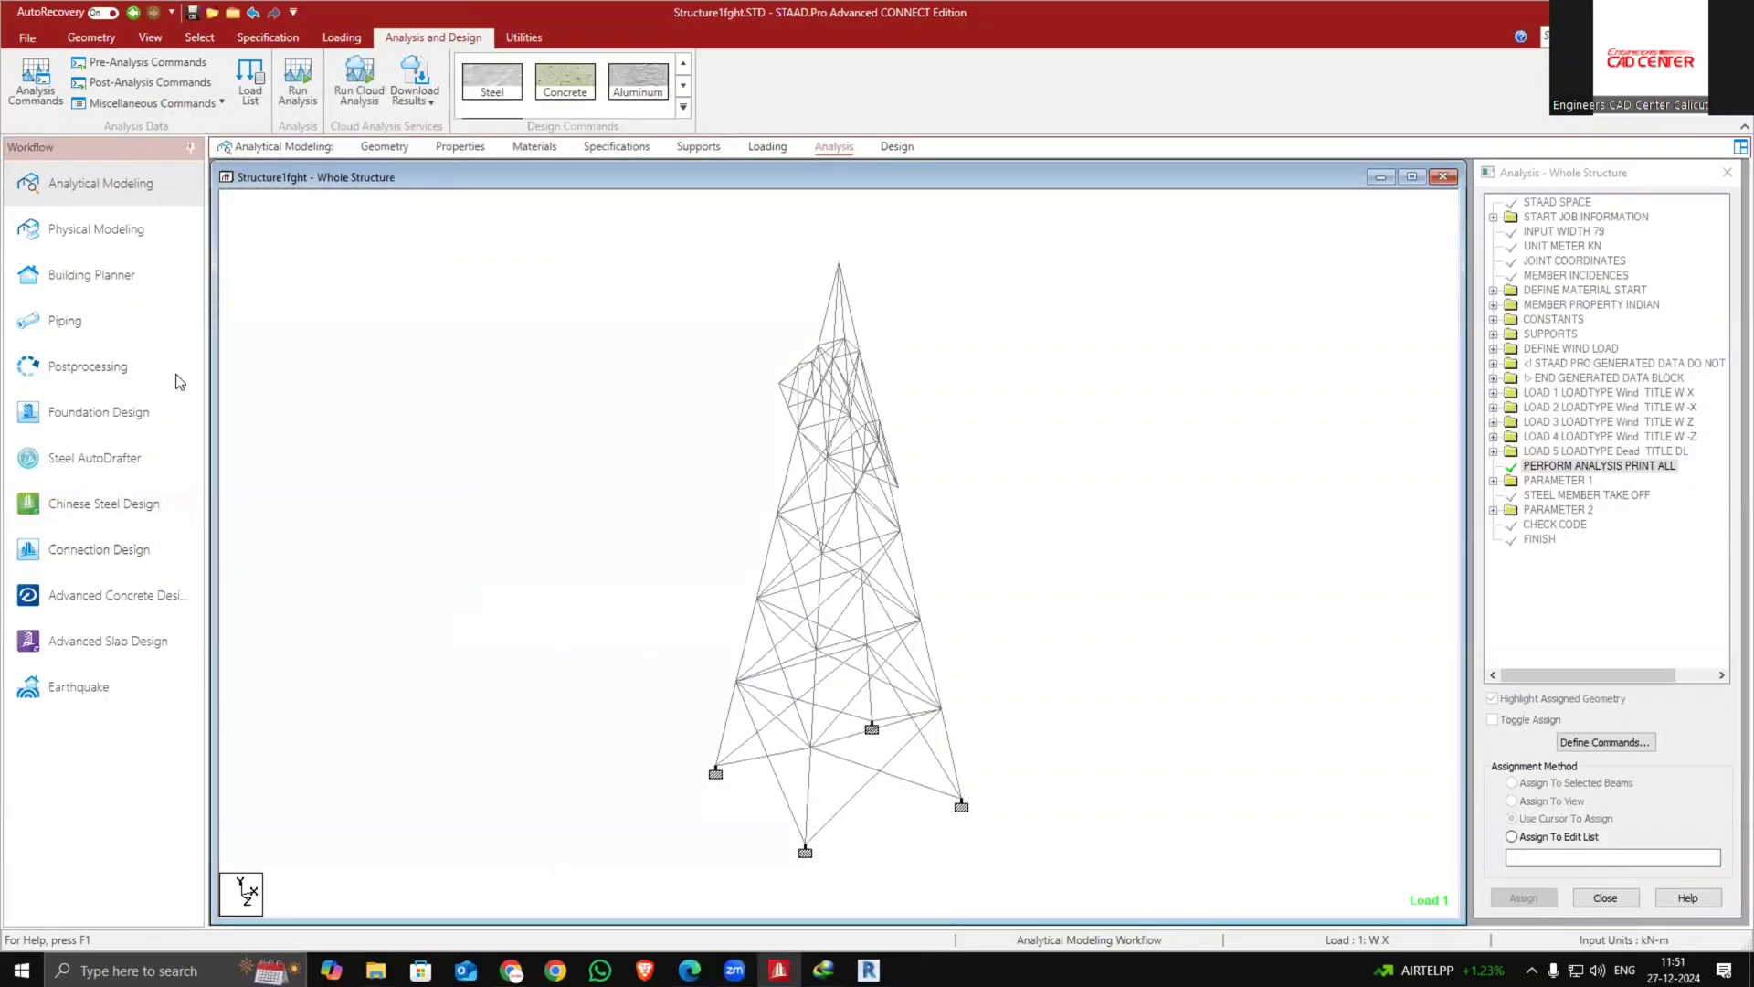
Include all load cases for foundation design and launch STAAD Foundation Advanced
click(146, 421)
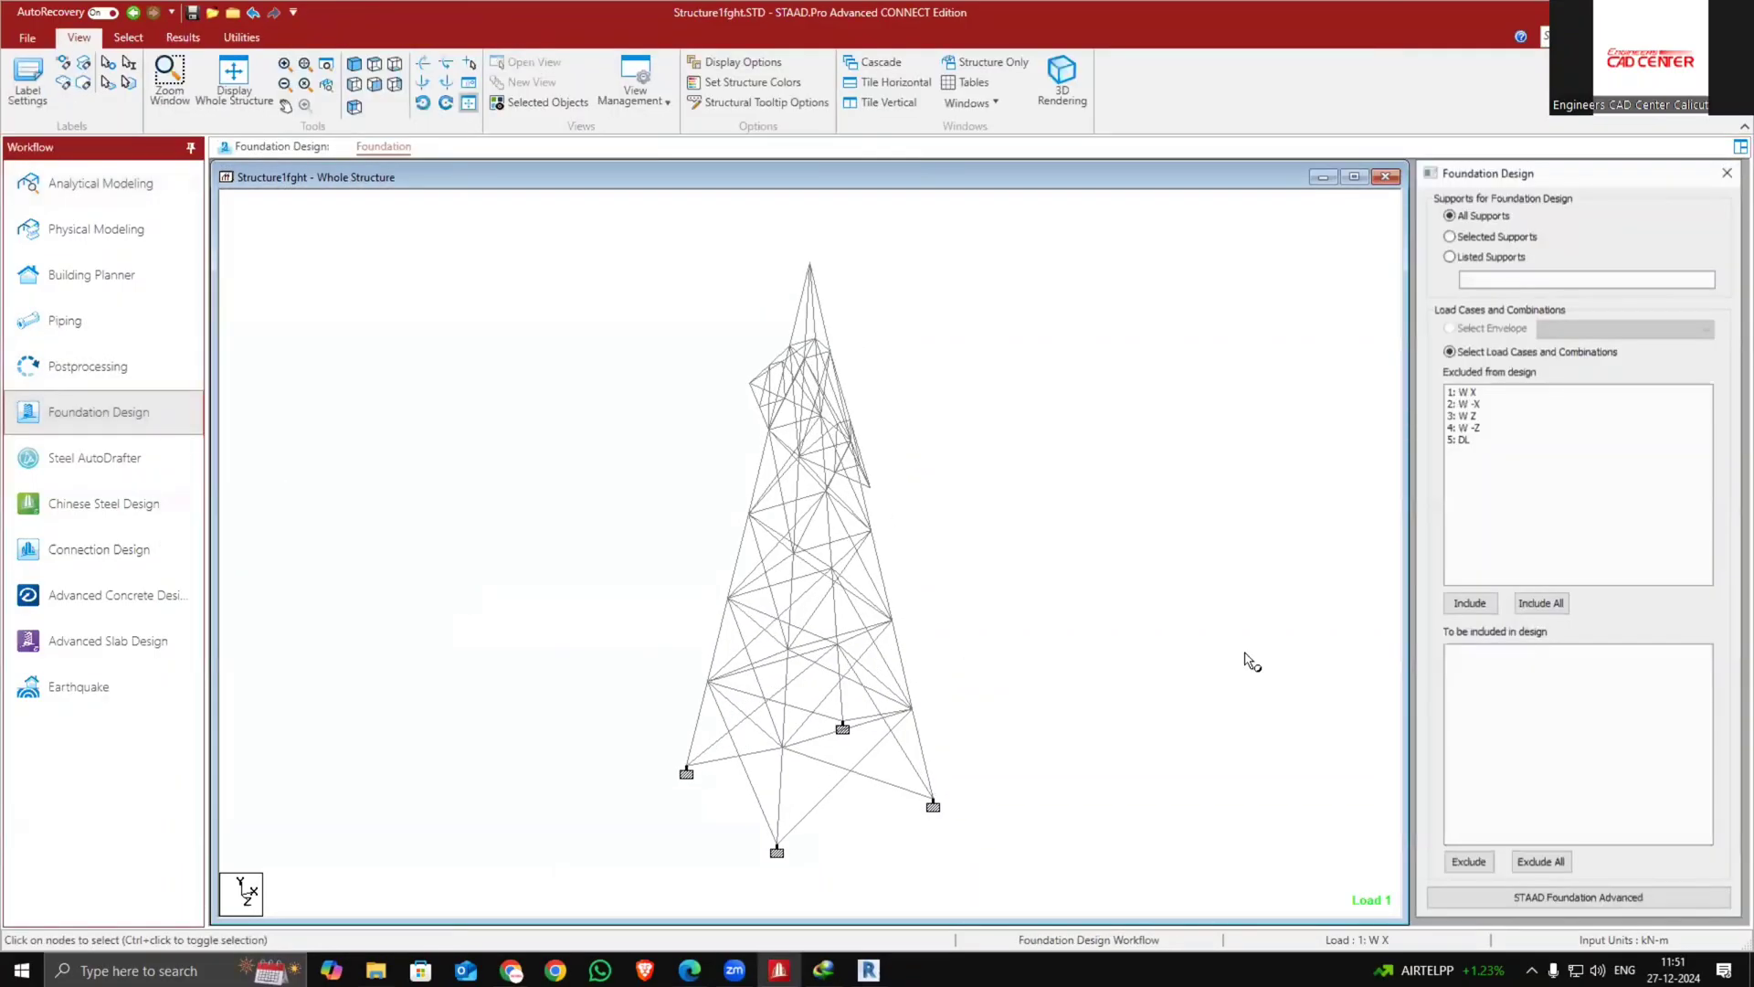
click(1547, 605)
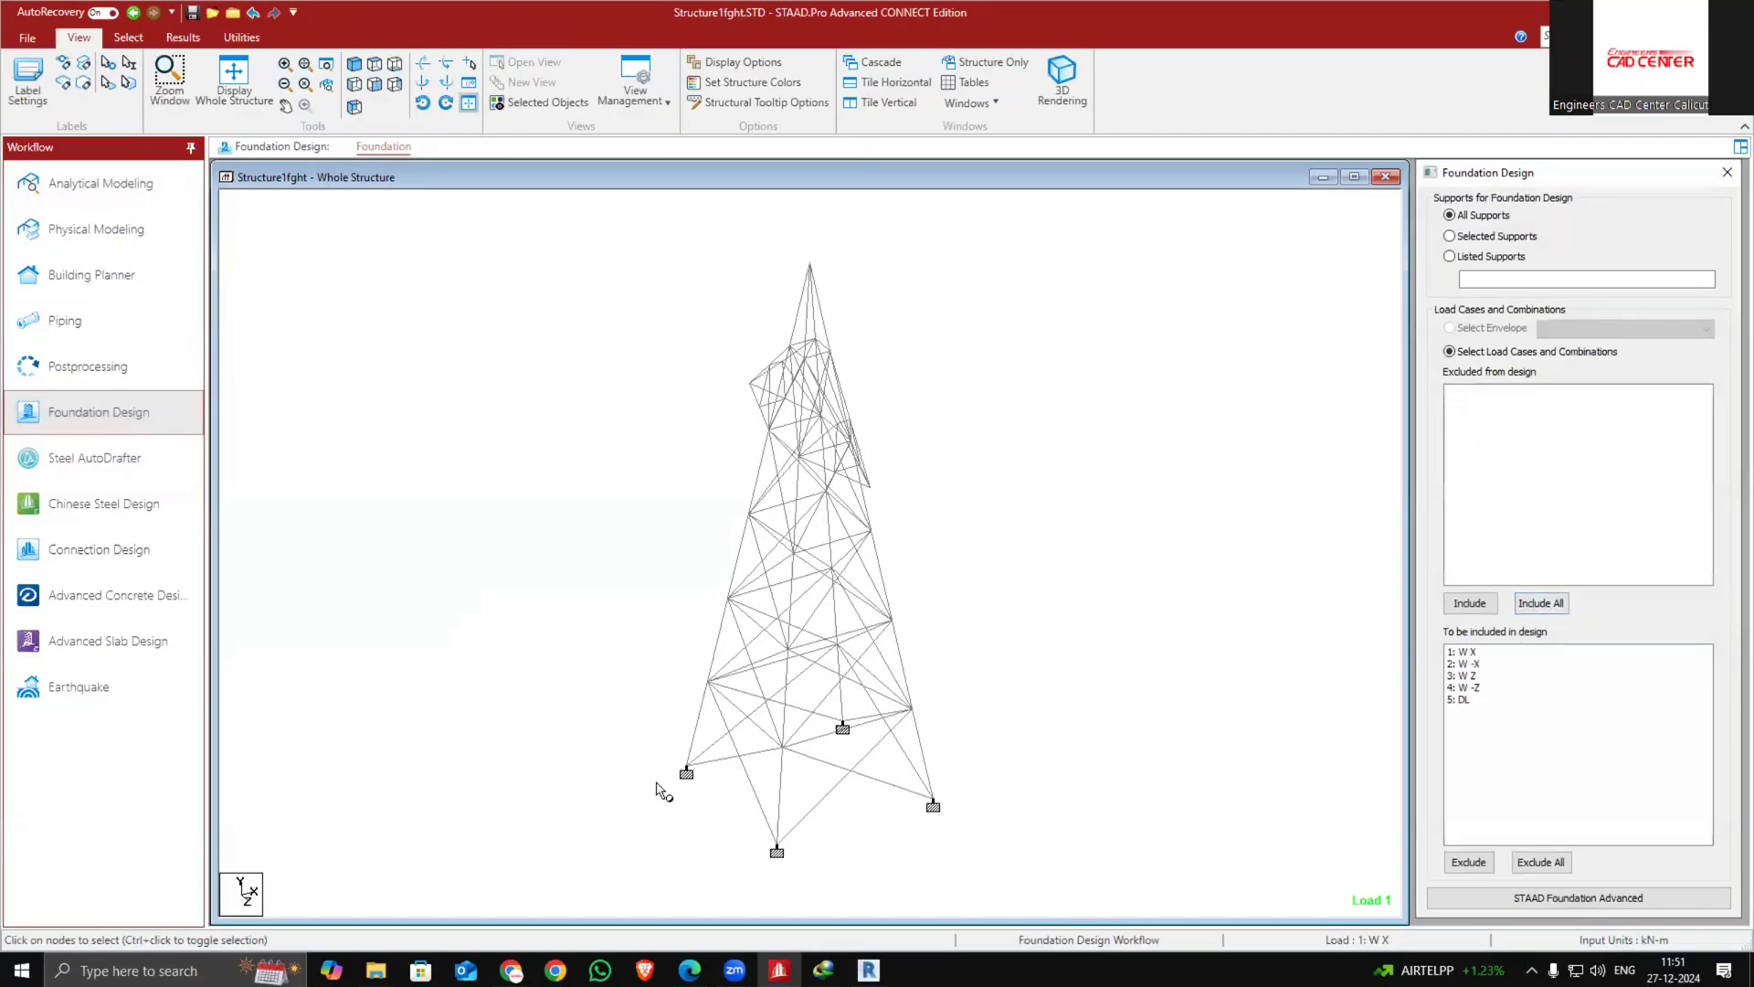
click(1506, 901)
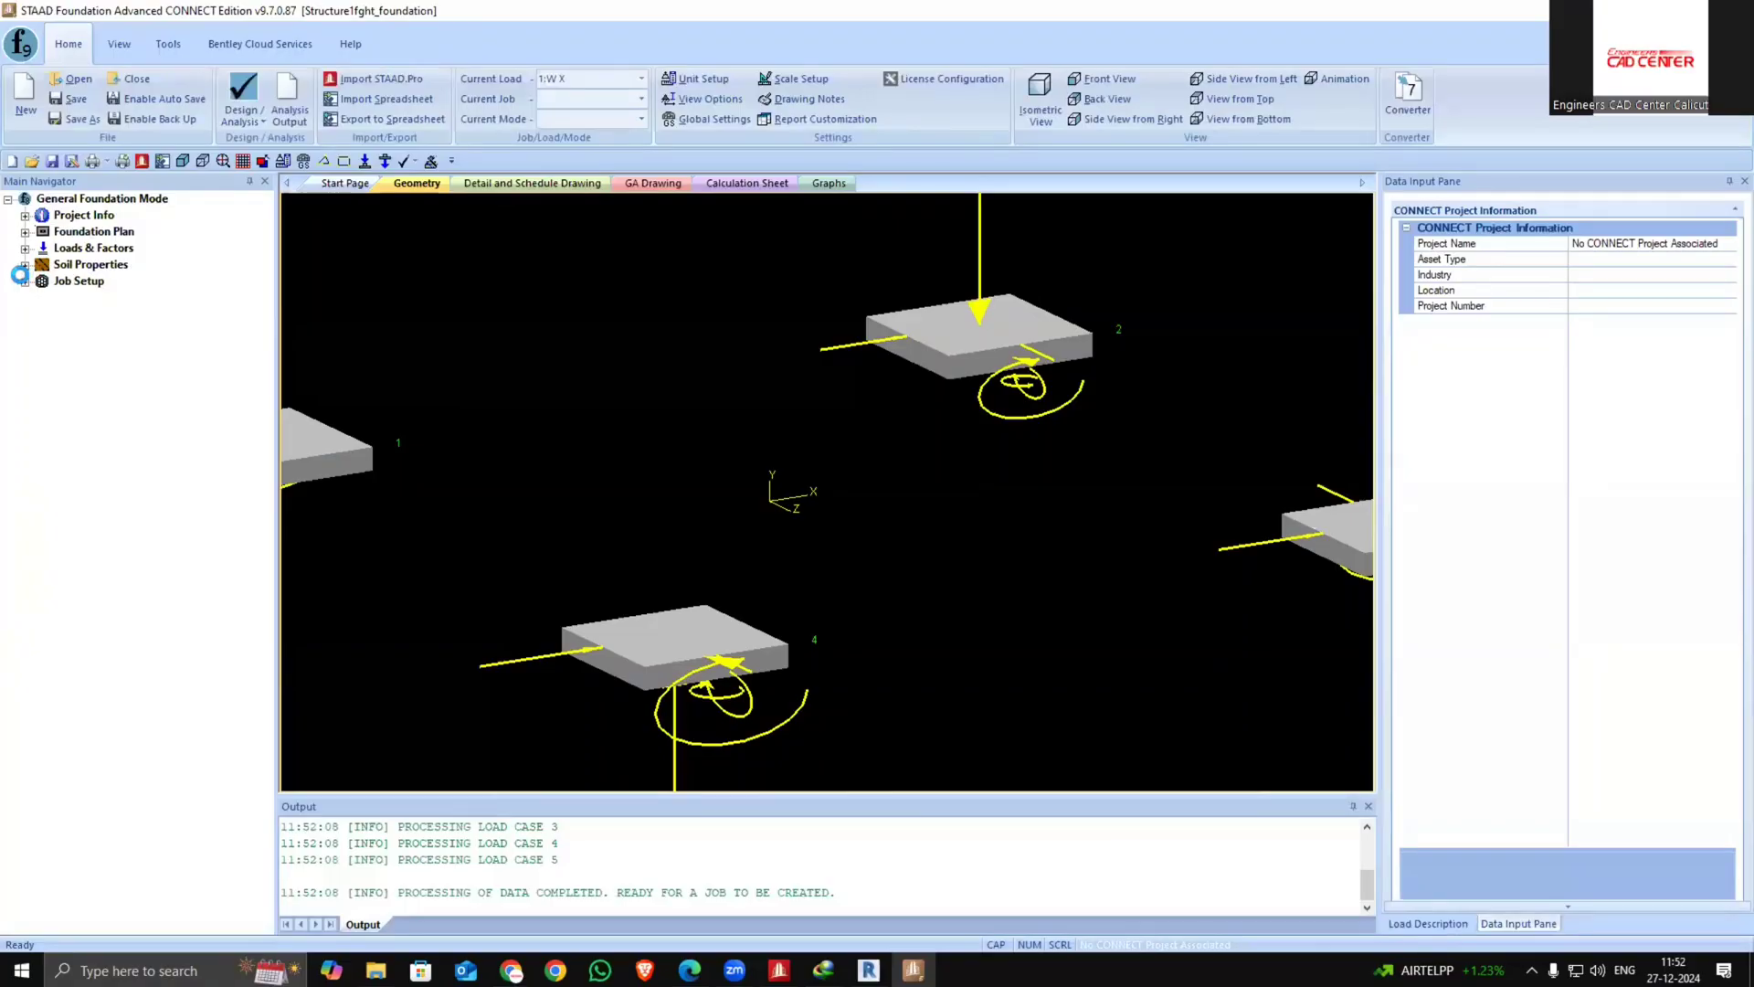
Start creating a new foundation job and name it 5t
click(119, 44)
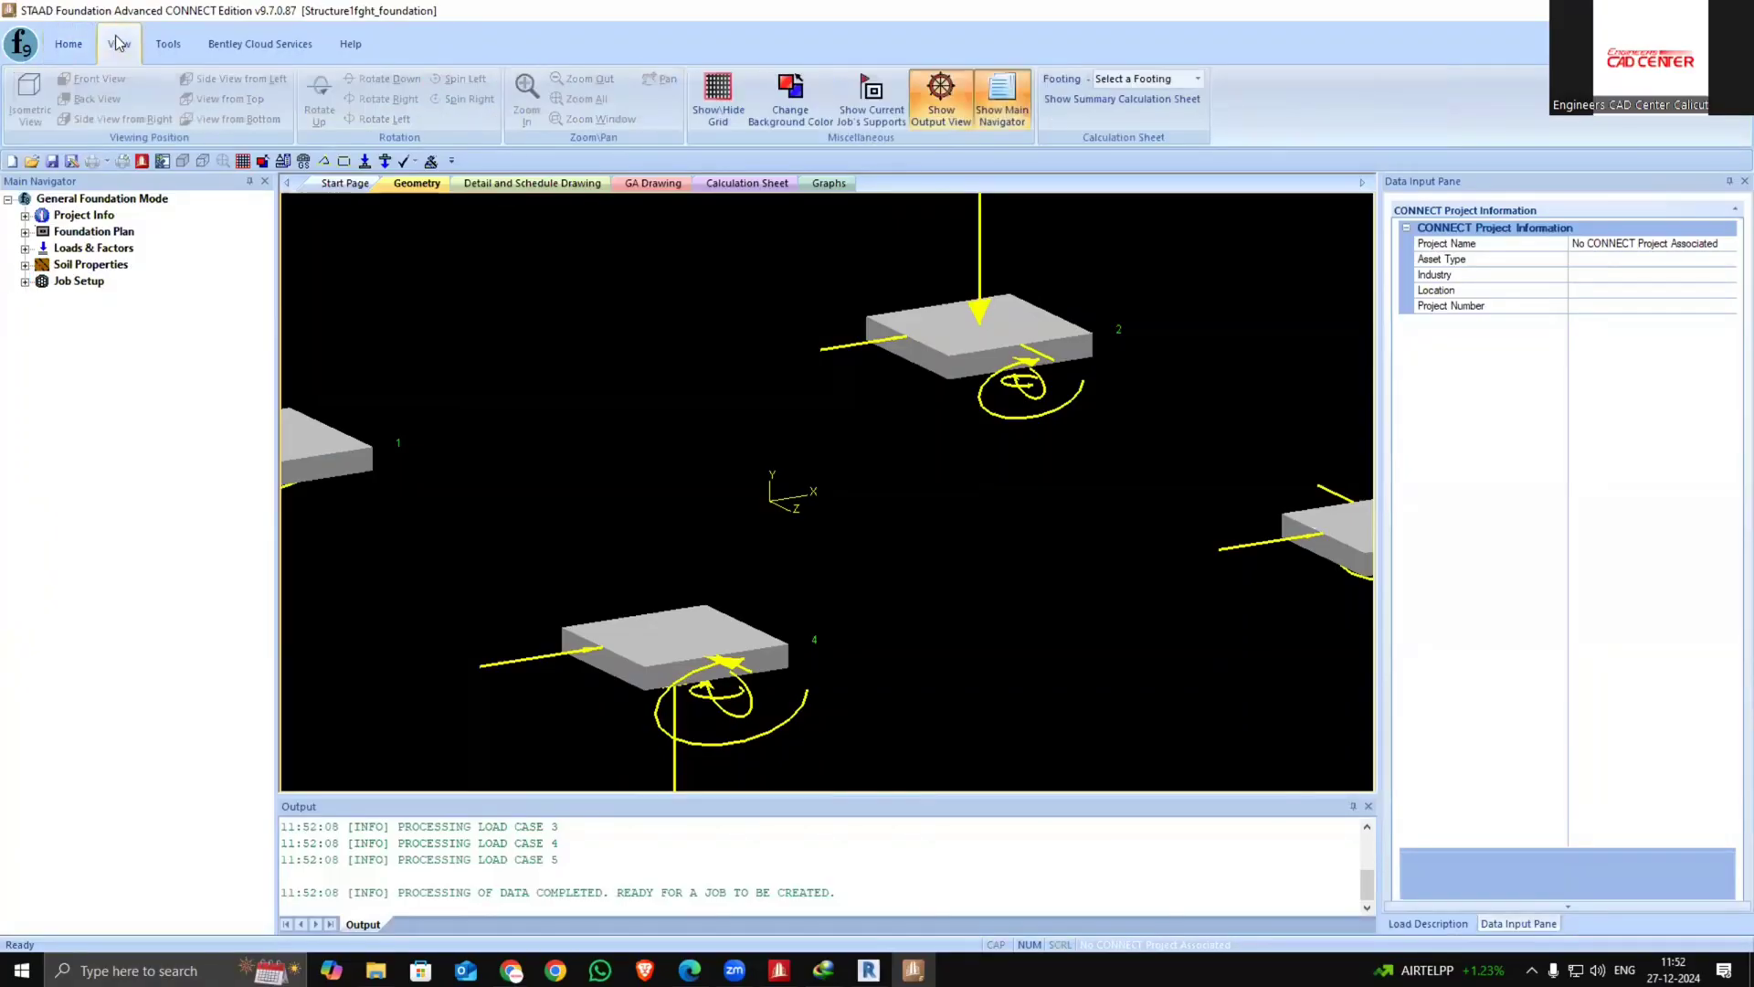
click(24, 281)
click(87, 299)
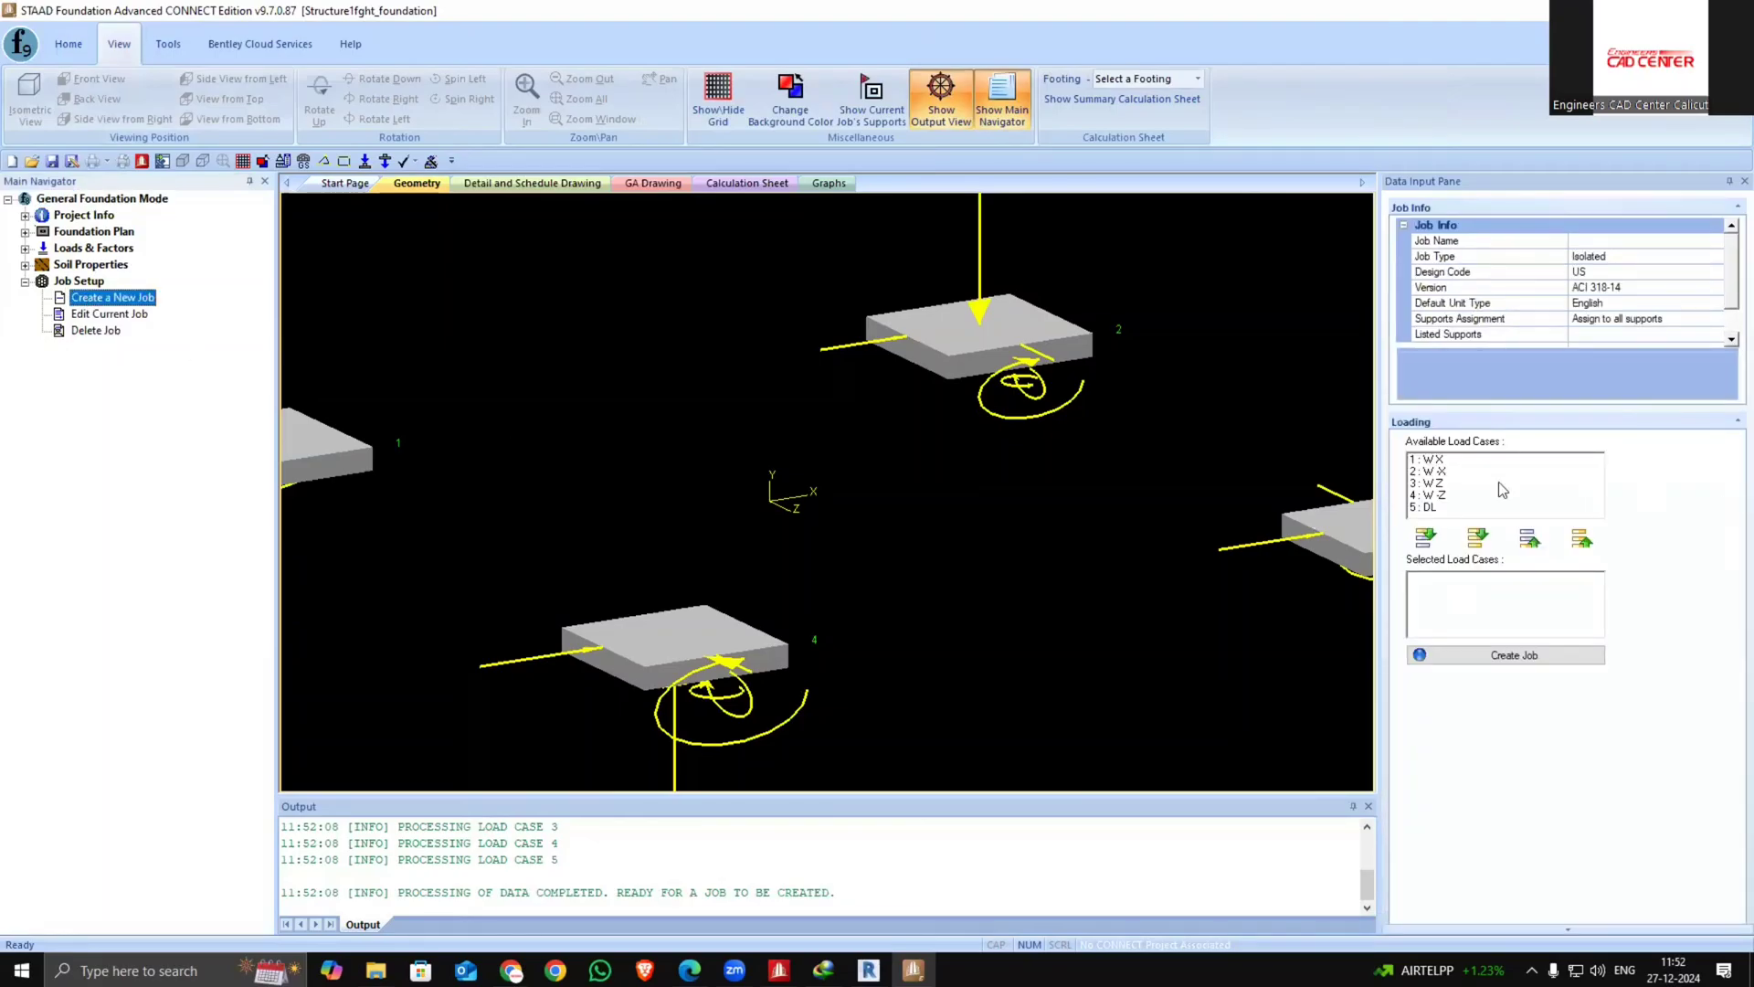
click(1716, 241)
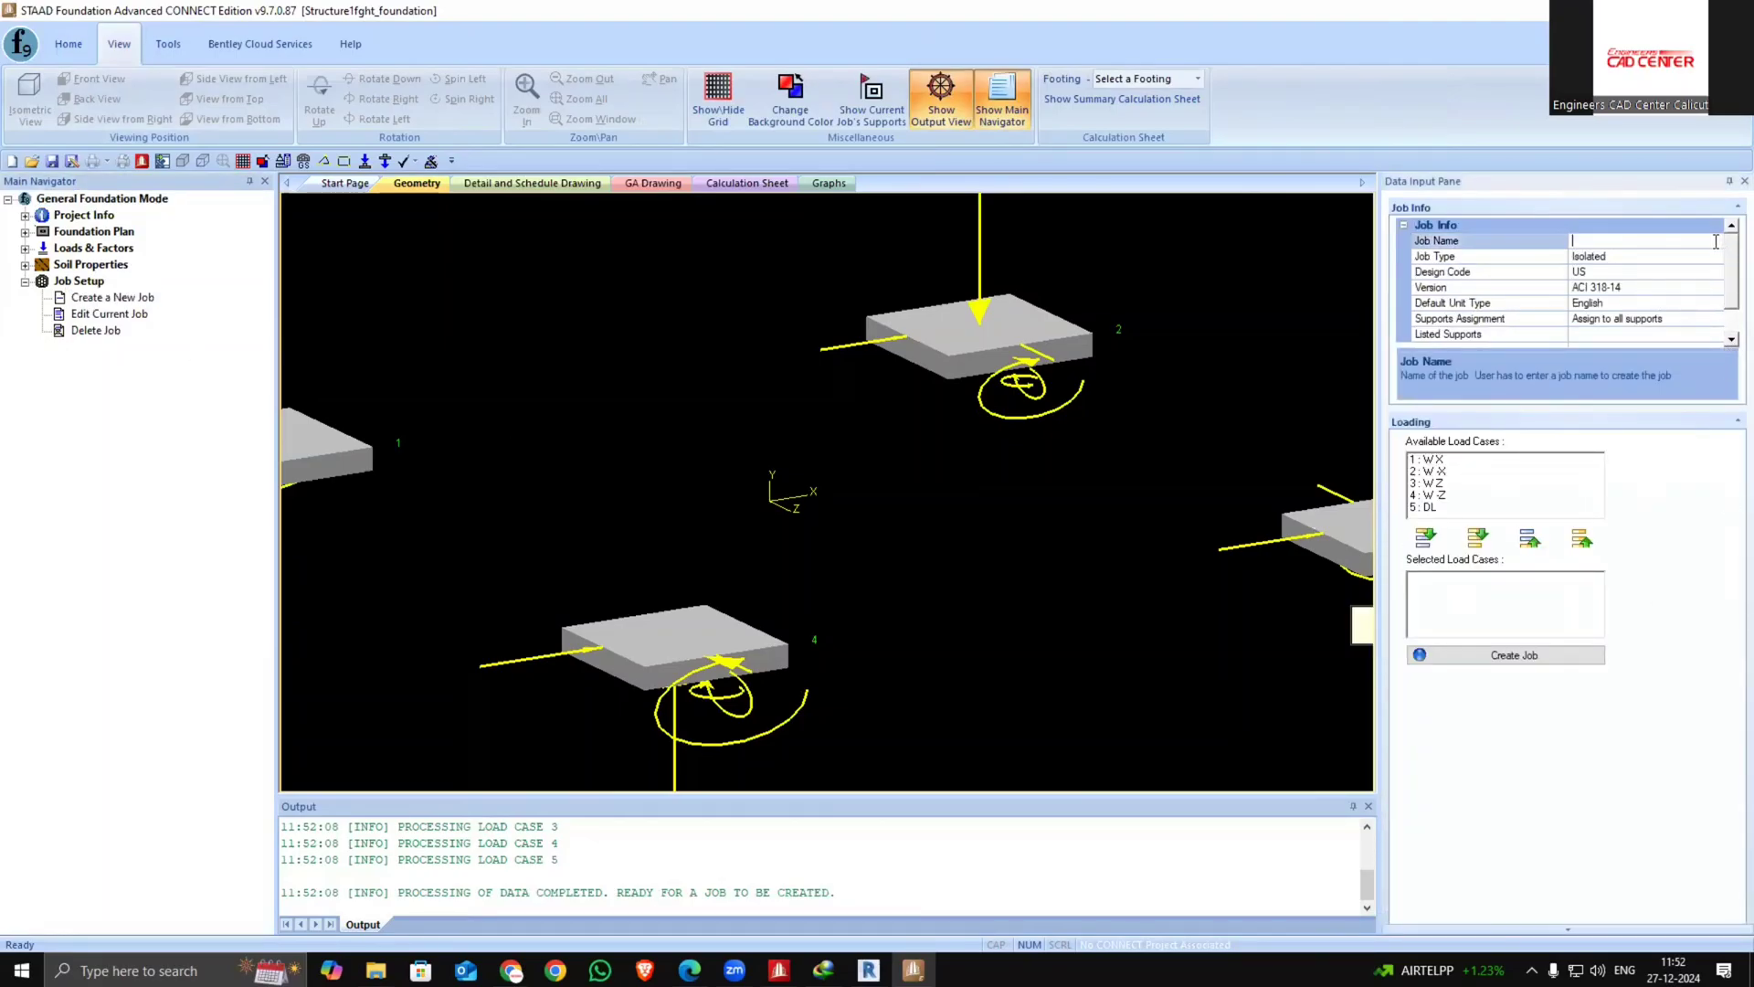
text(5t)
Set the job type to Pile Cap and the design code to Indian with version IS456-2000
click(1710, 260)
click(1714, 257)
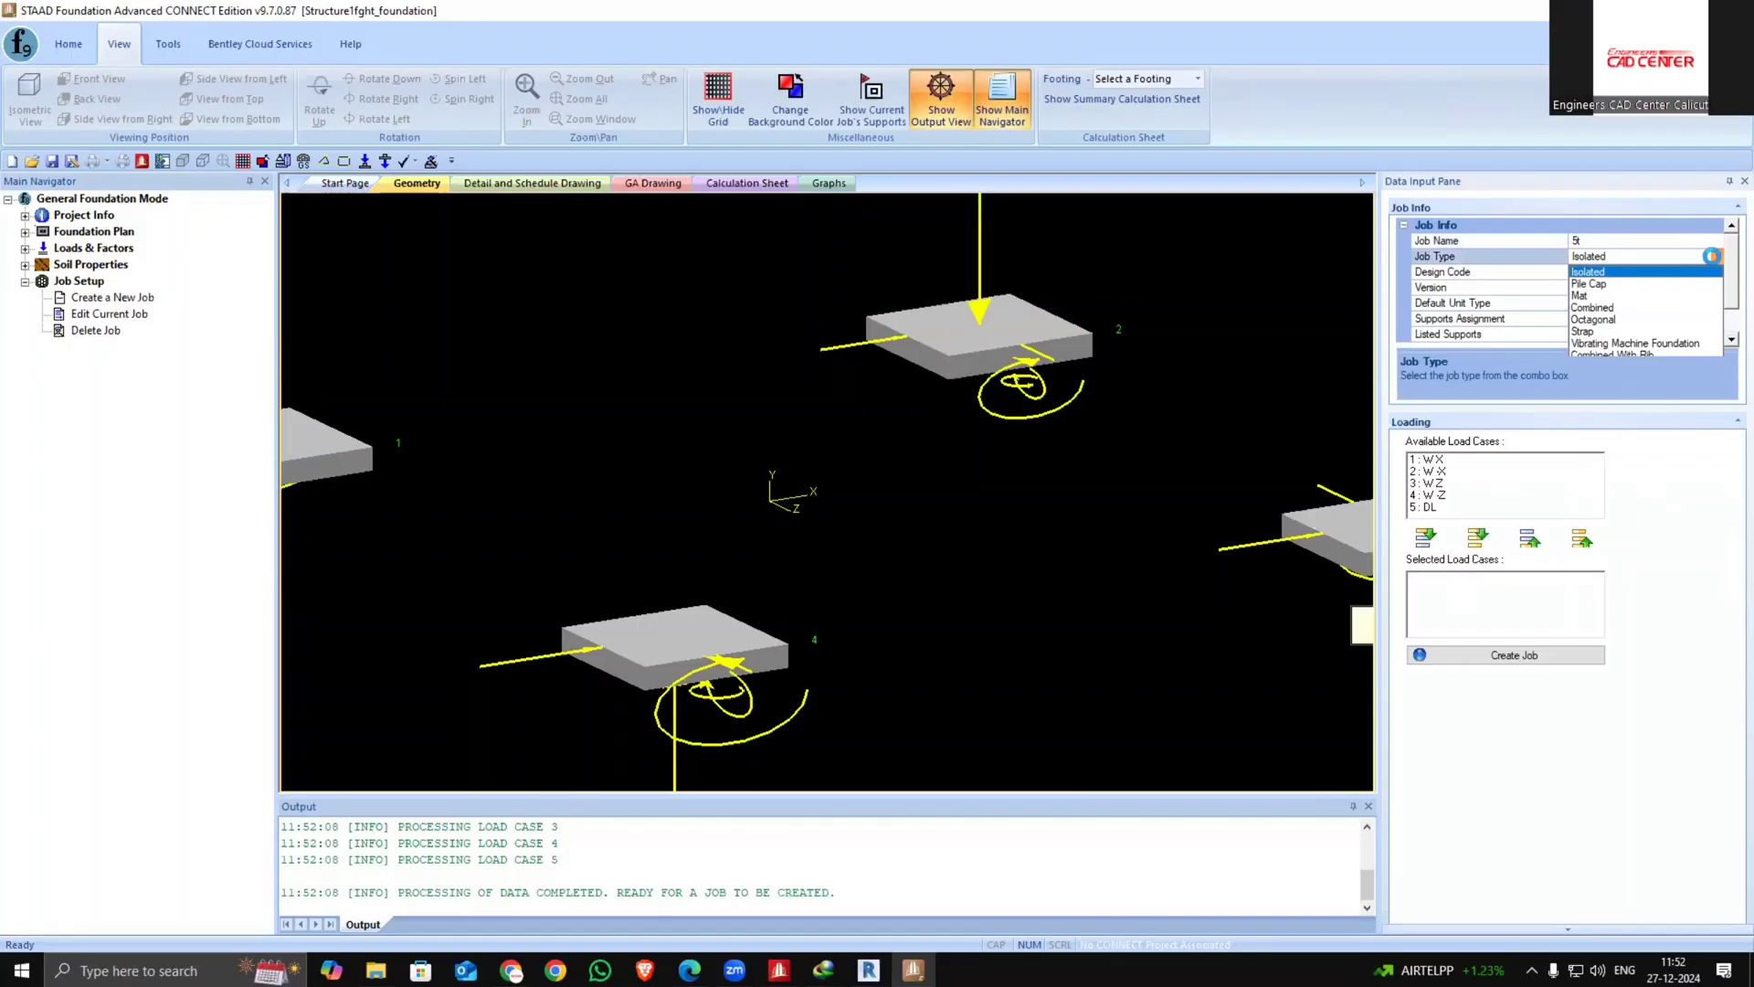
click(1637, 293)
click(1655, 274)
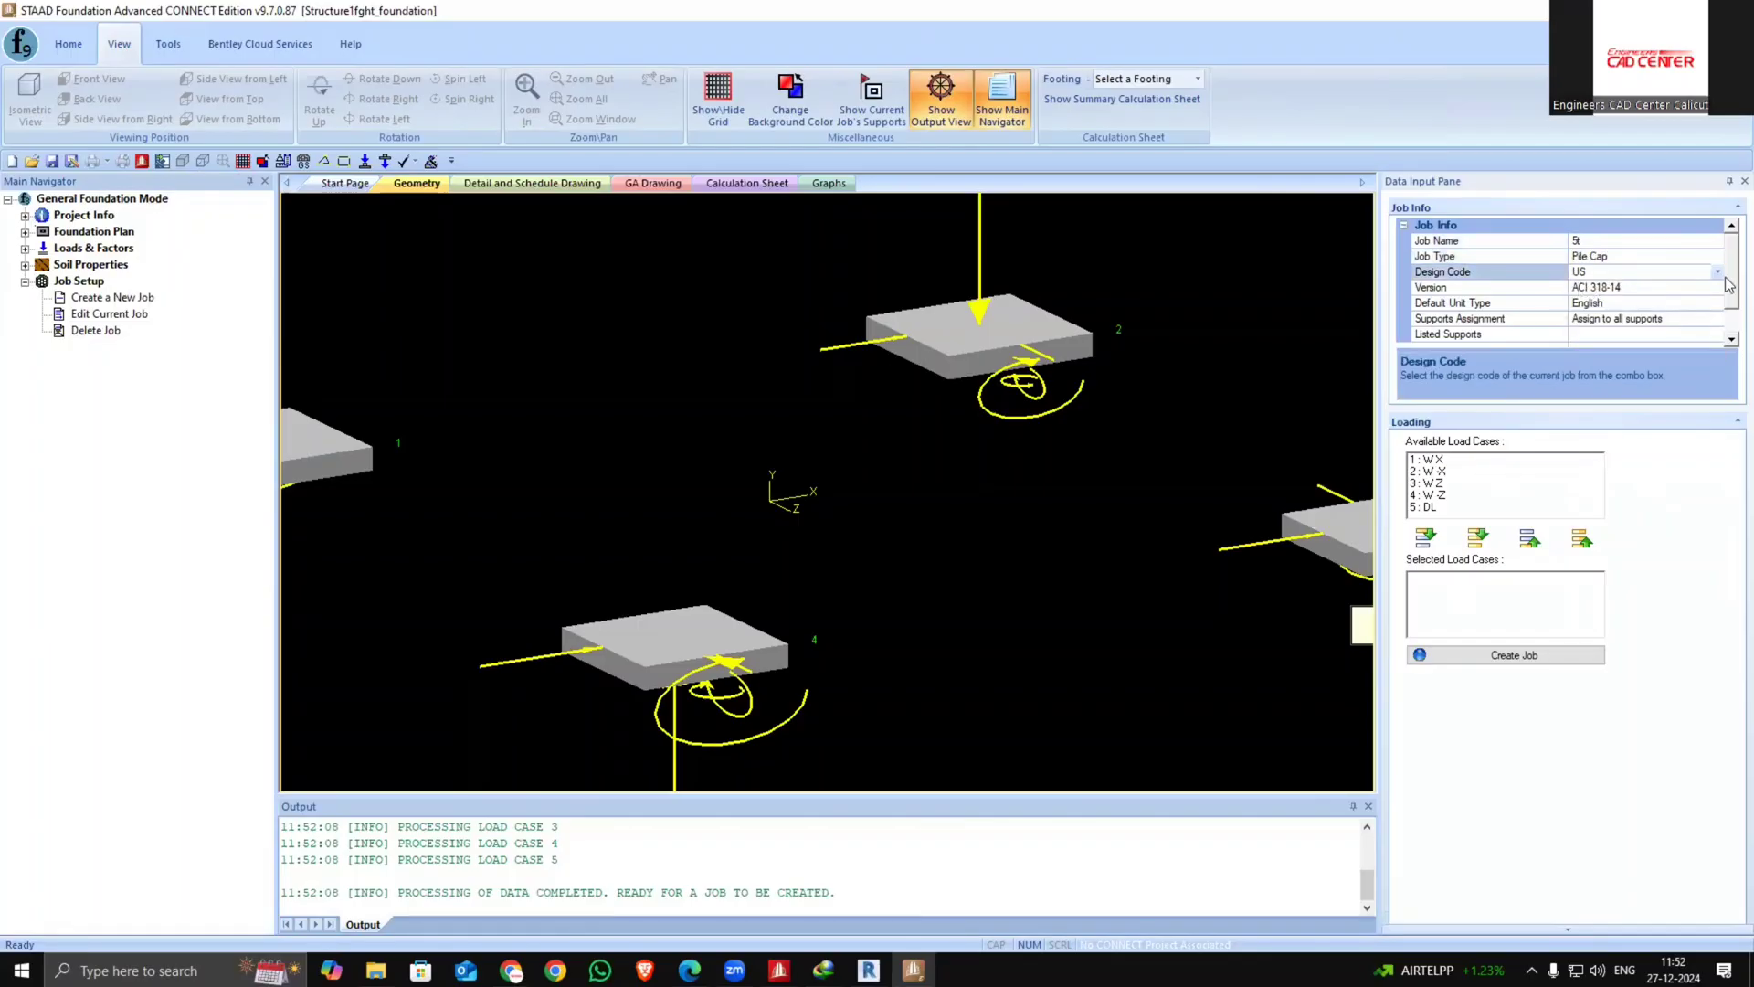
click(1718, 272)
click(1706, 302)
click(1707, 288)
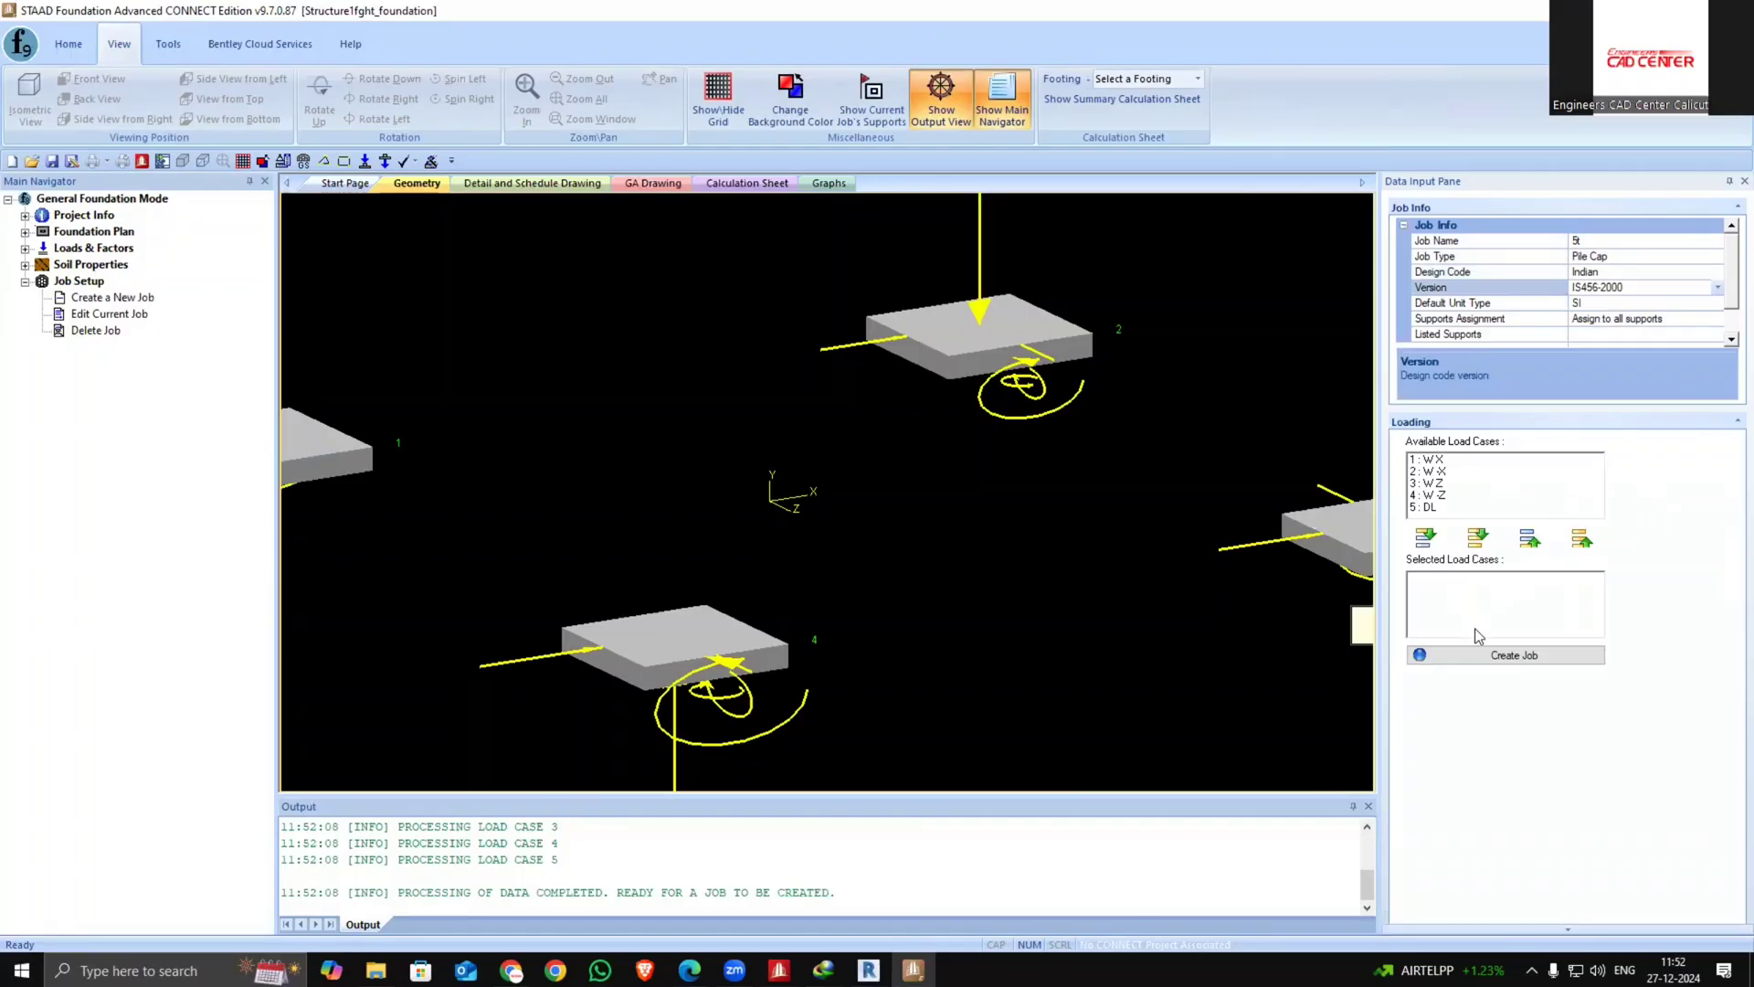
Add all available load cases to the selected list and create the job
click(1477, 537)
click(1530, 656)
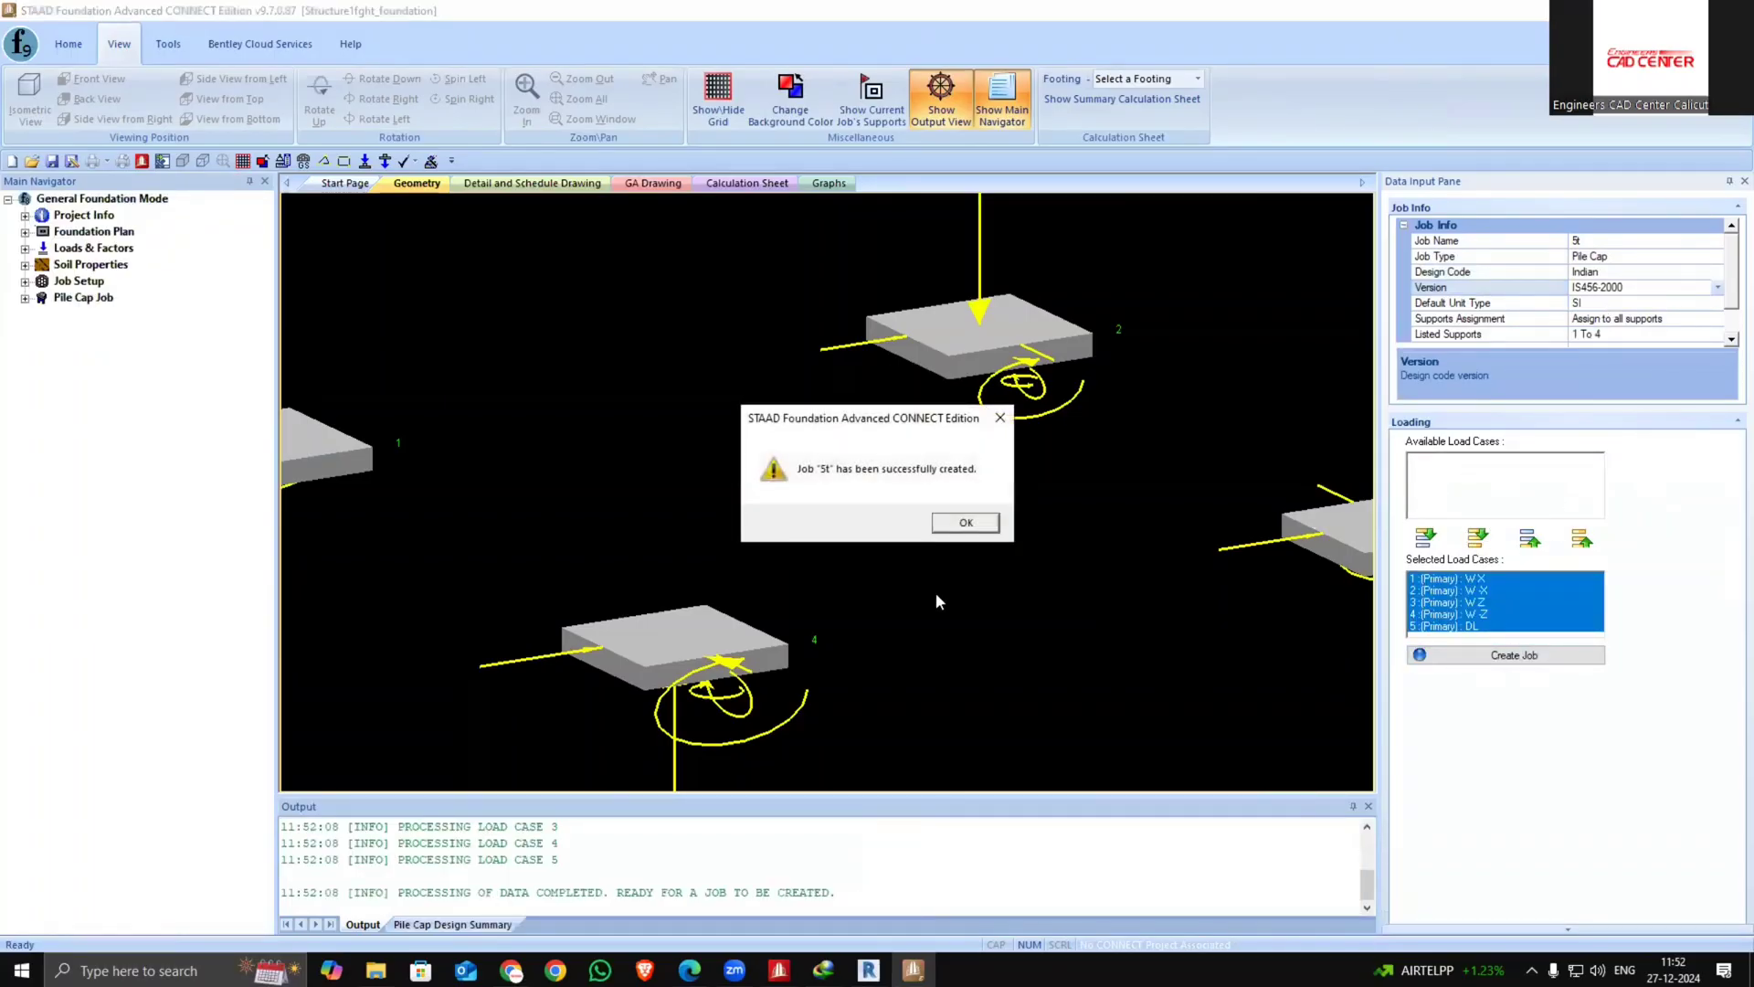
click(970, 535)
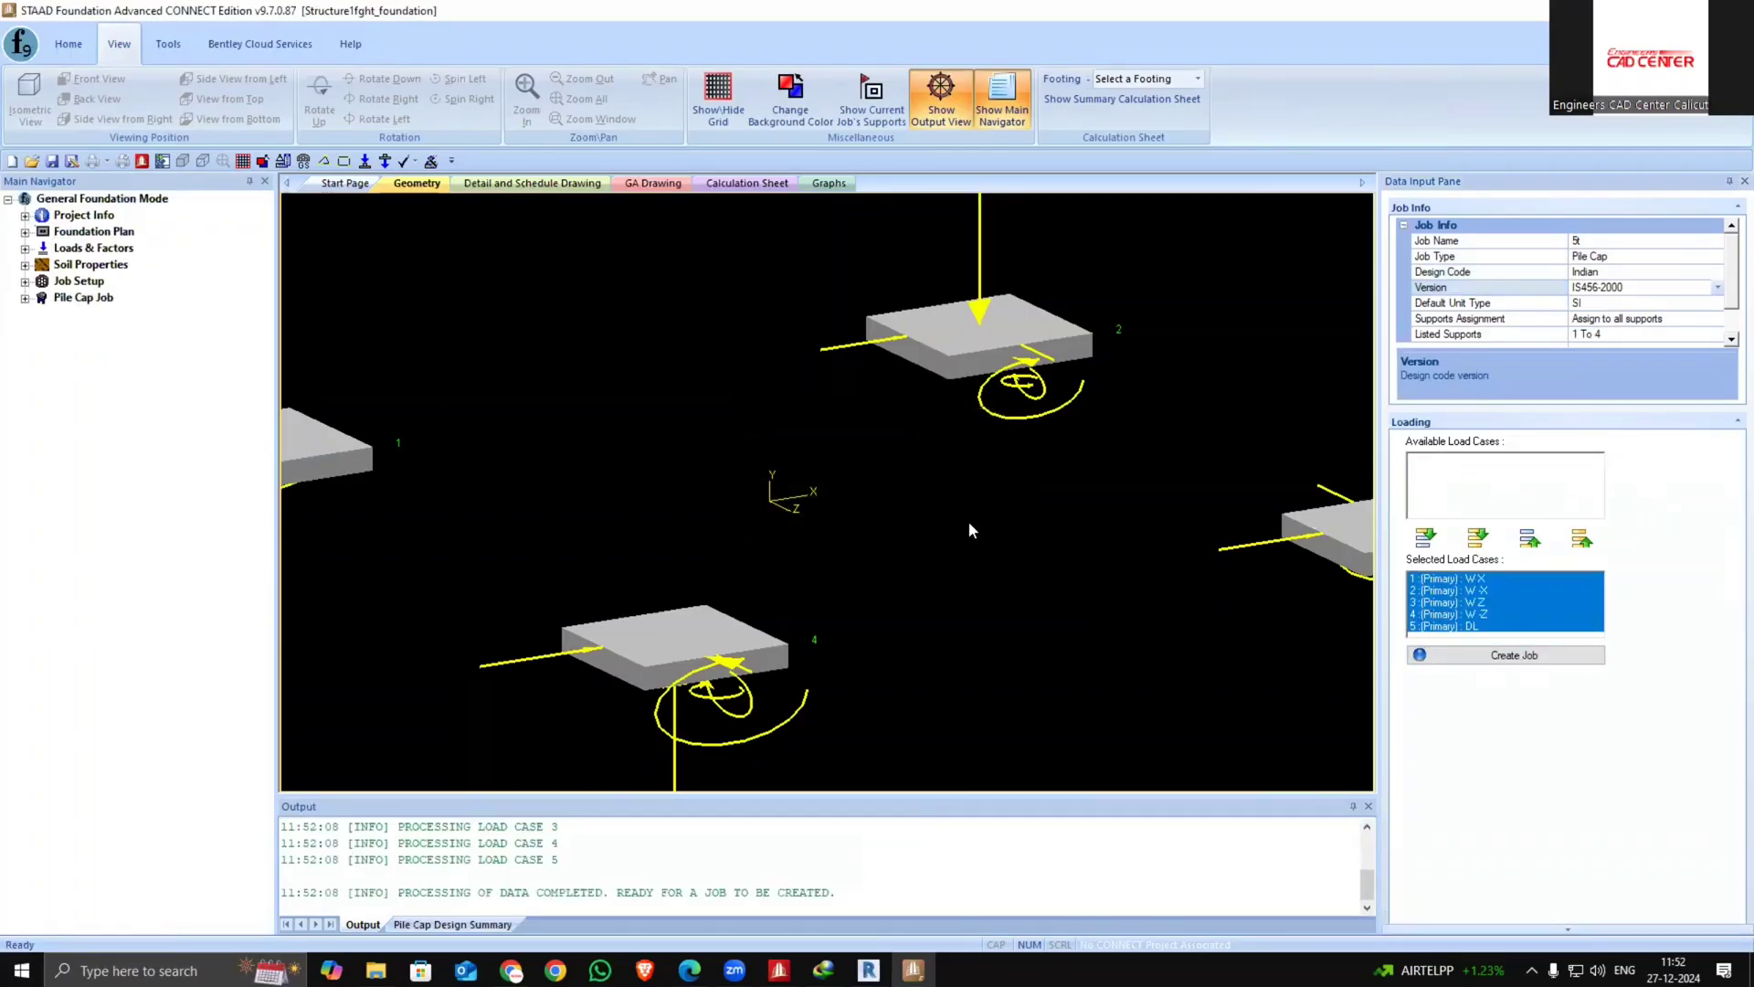
Review the pile cap job's design parameters and the parametric pile layout arrangement
click(25, 300)
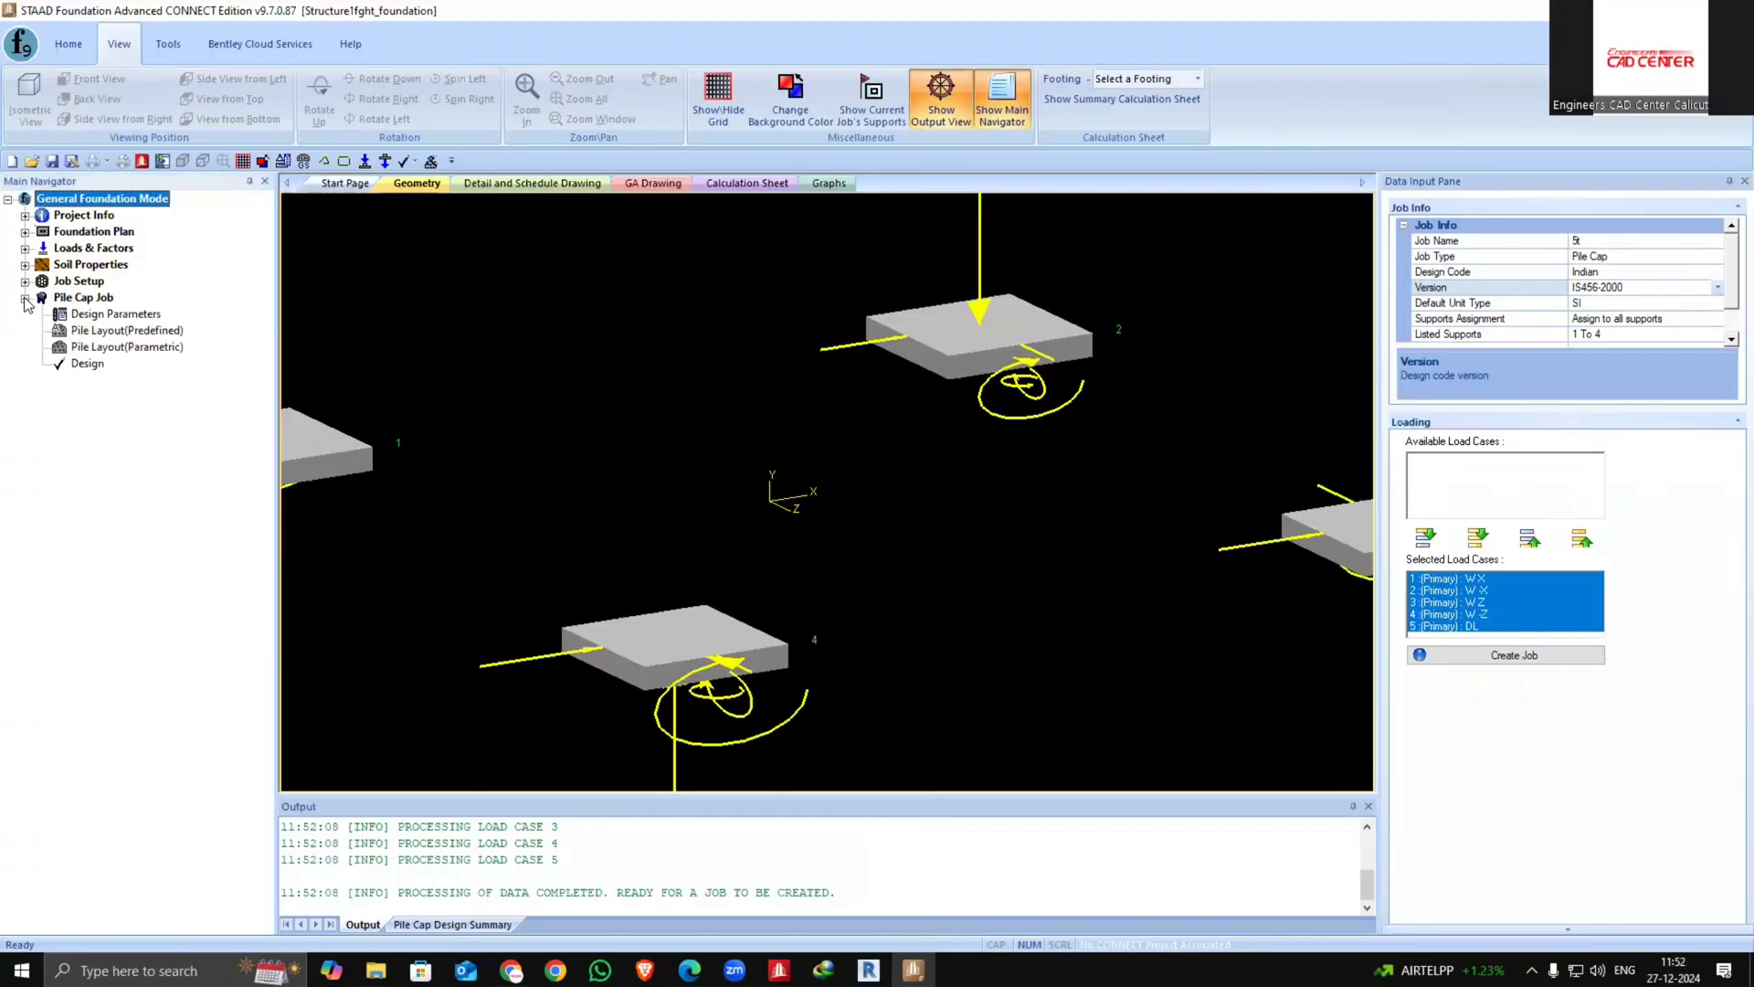
click(94, 315)
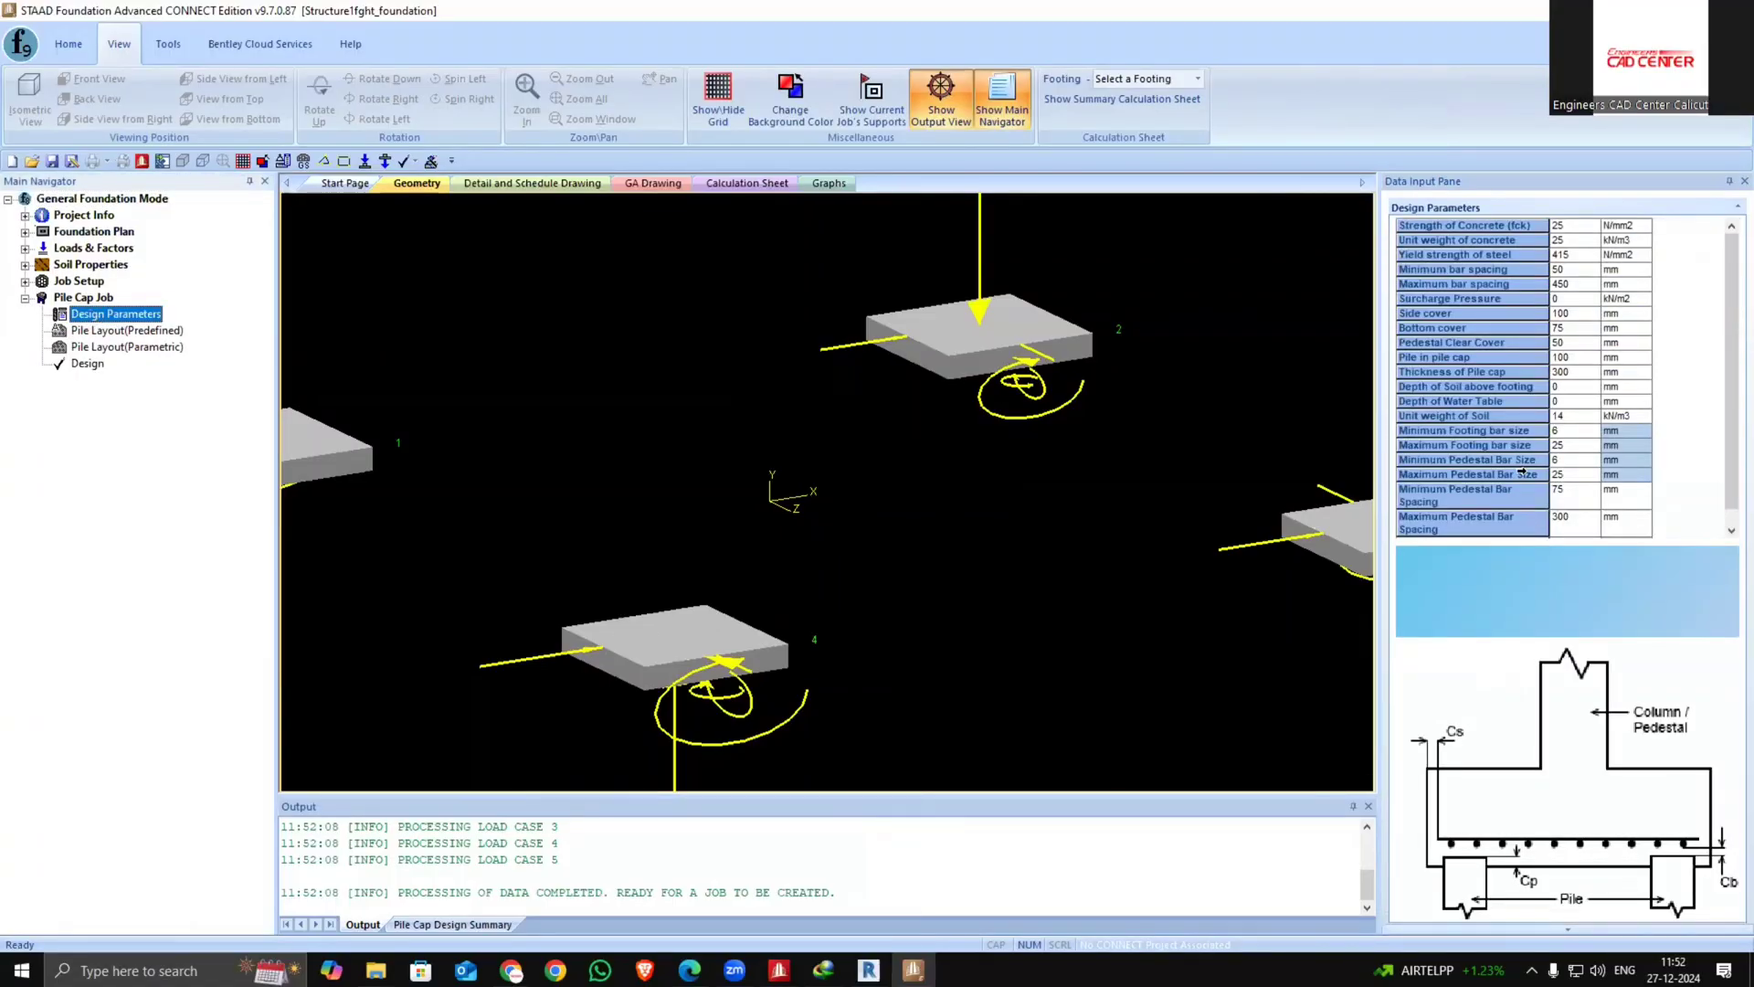
click(135, 346)
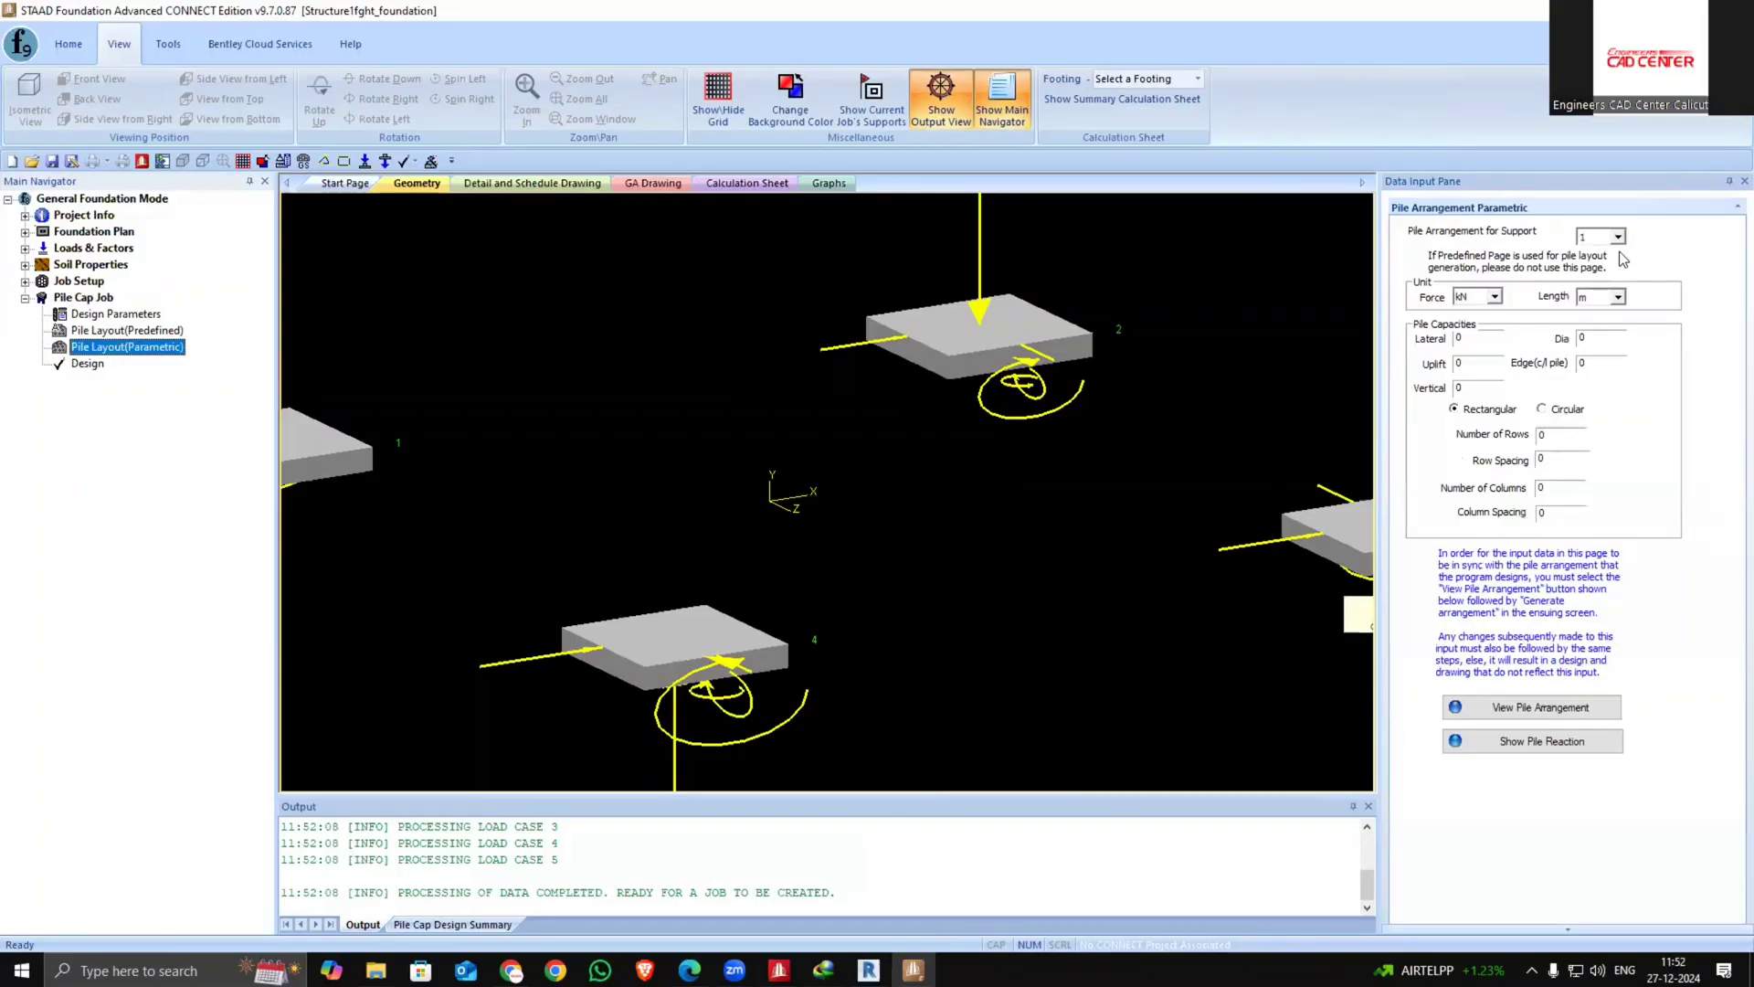
click(1518, 709)
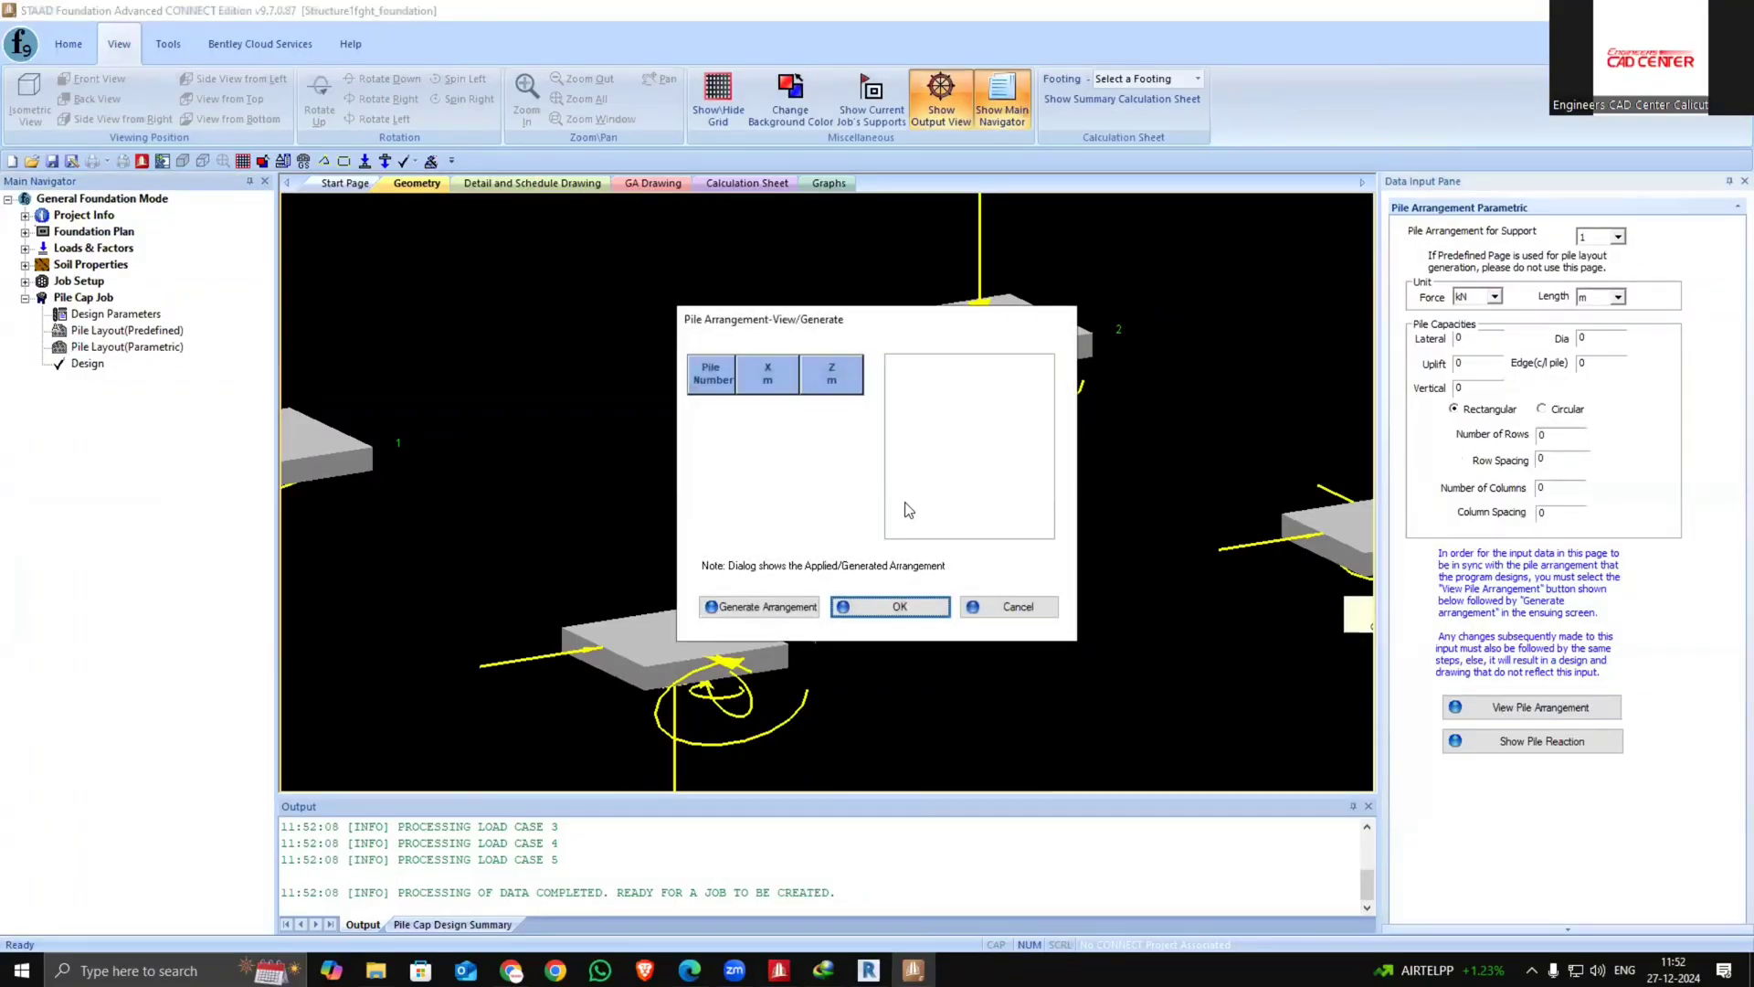
click(1012, 609)
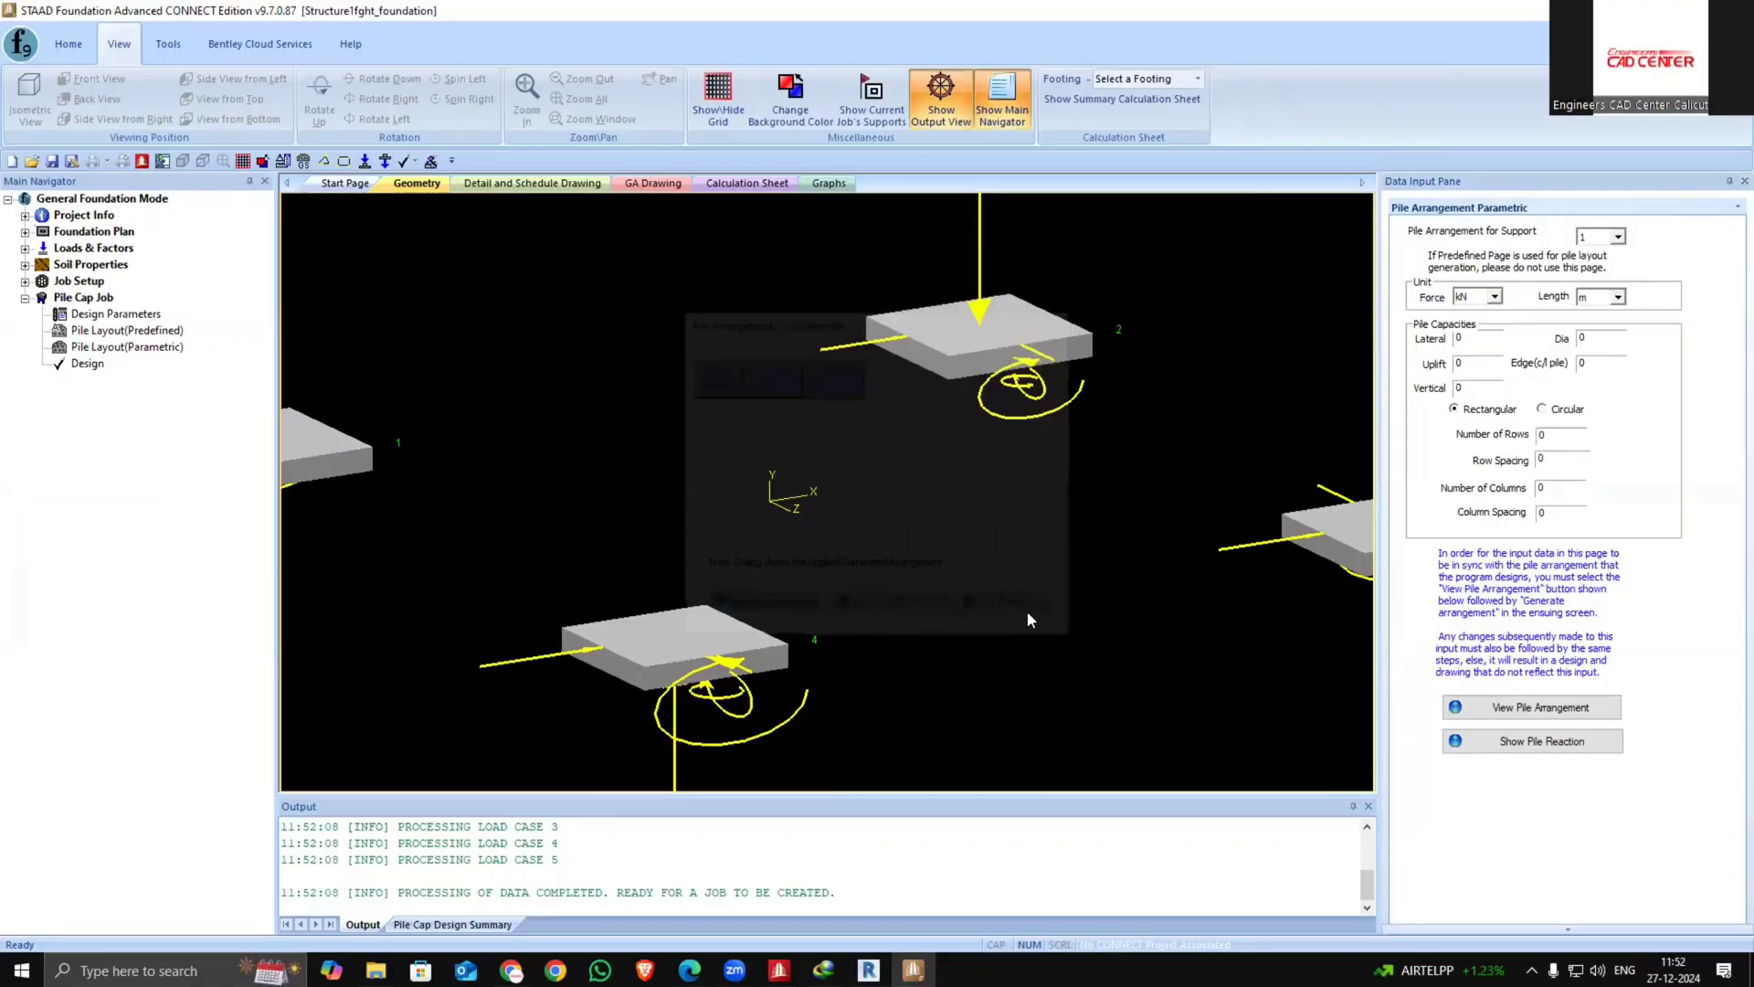
click(1576, 714)
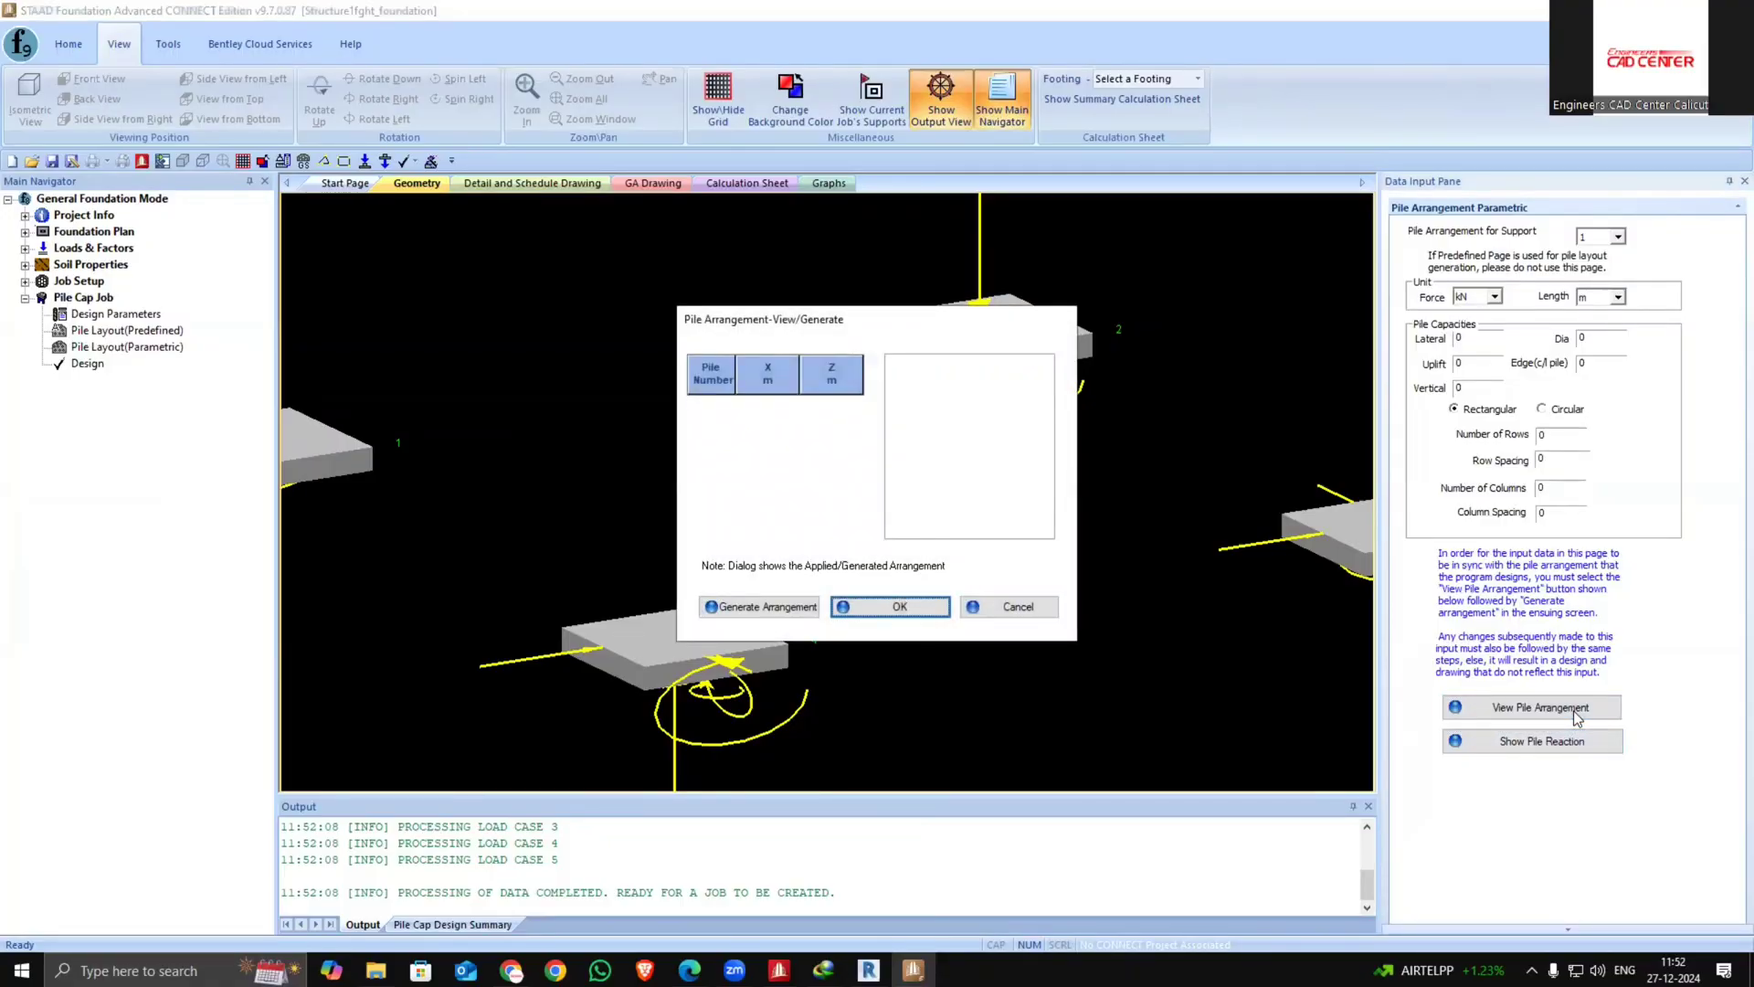
click(1012, 606)
click(153, 336)
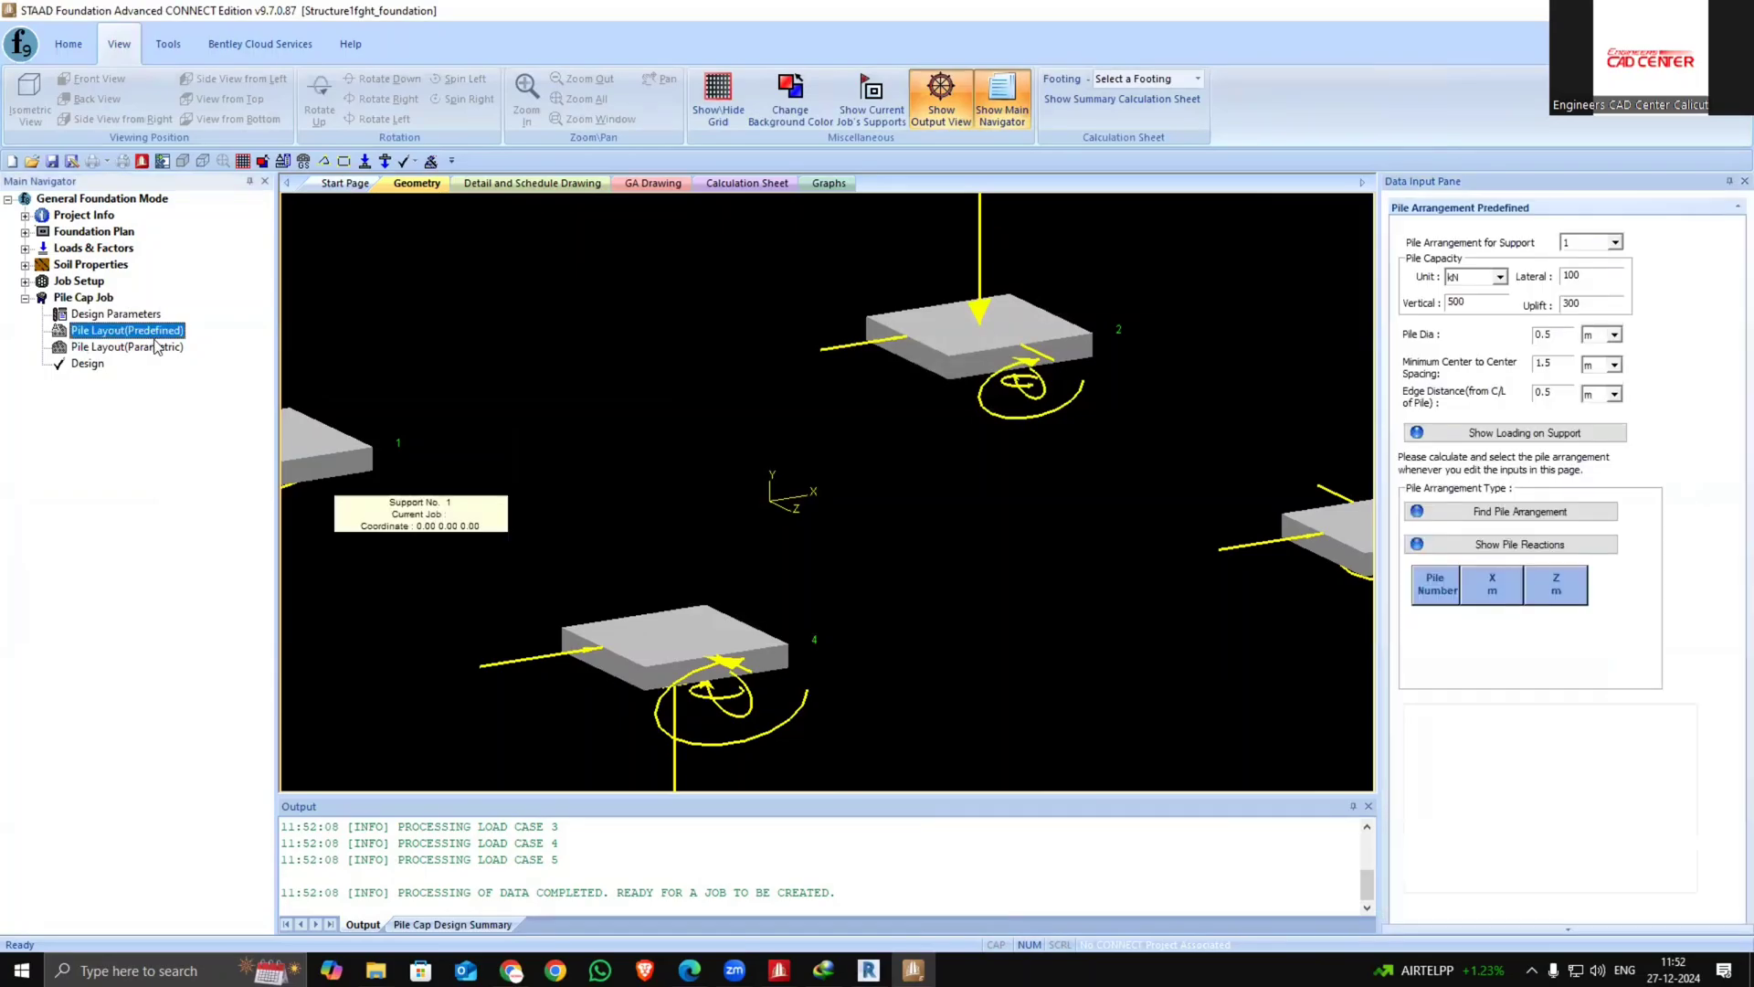
click(1527, 514)
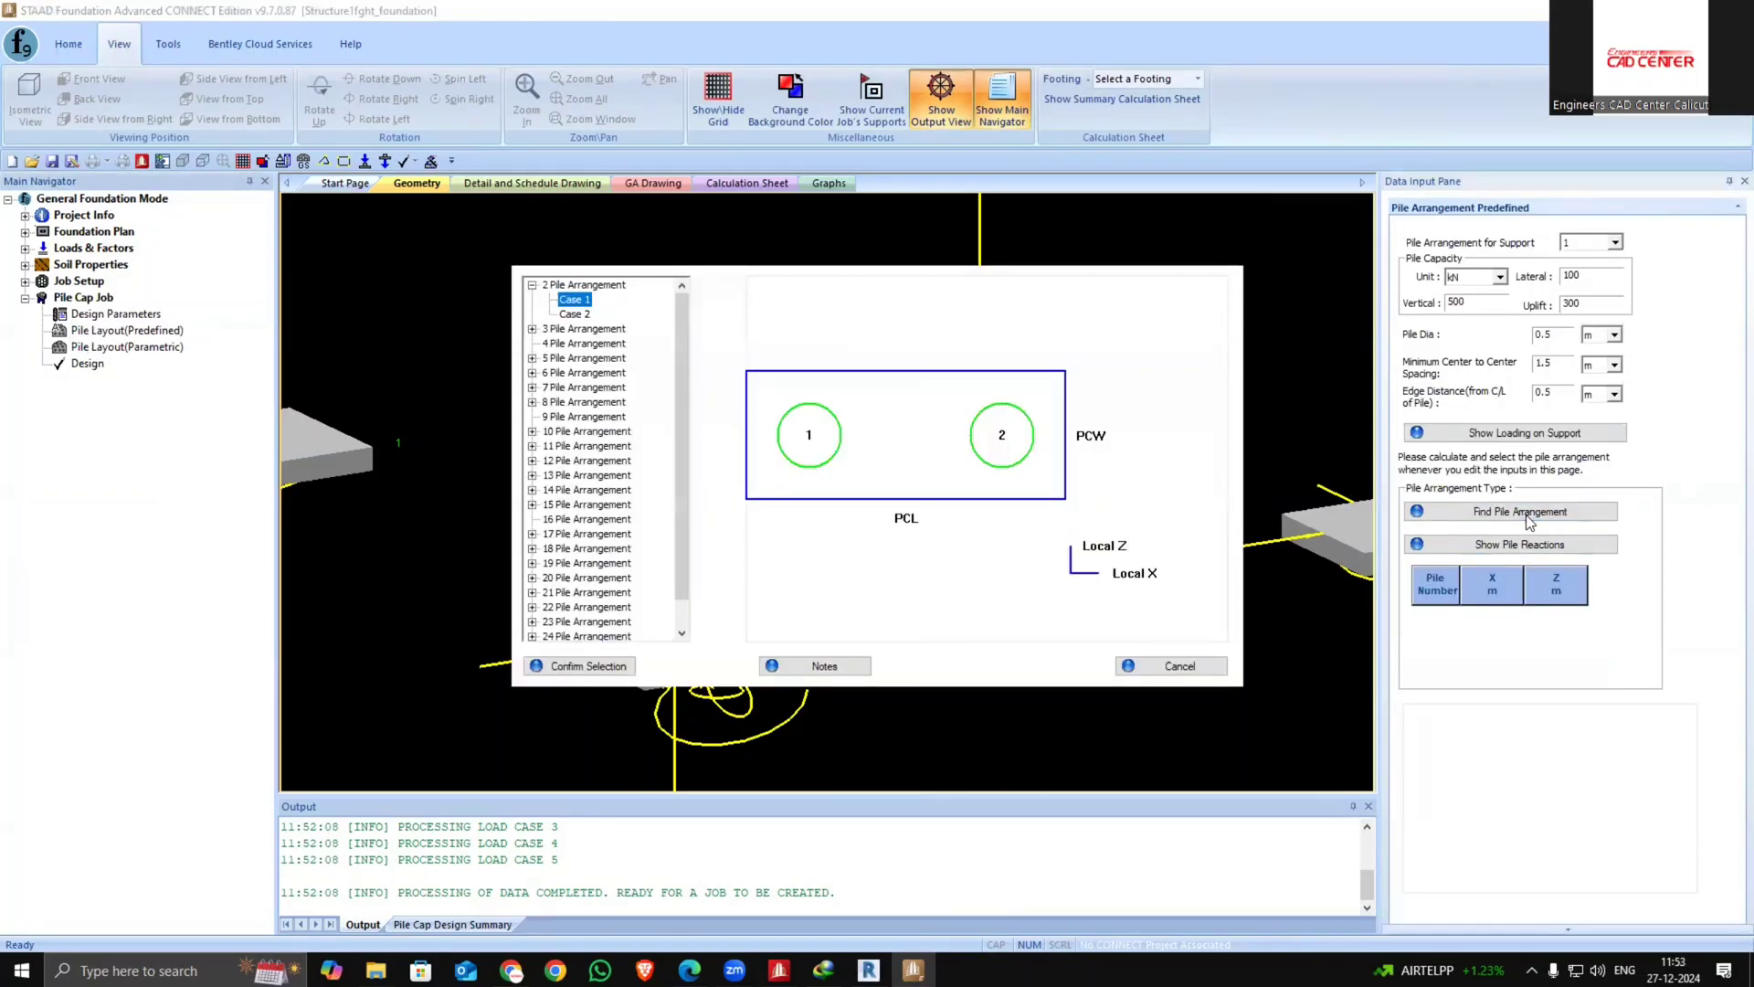
click(1179, 663)
Browse the predefined pile arrangement cases for support 1
click(161, 335)
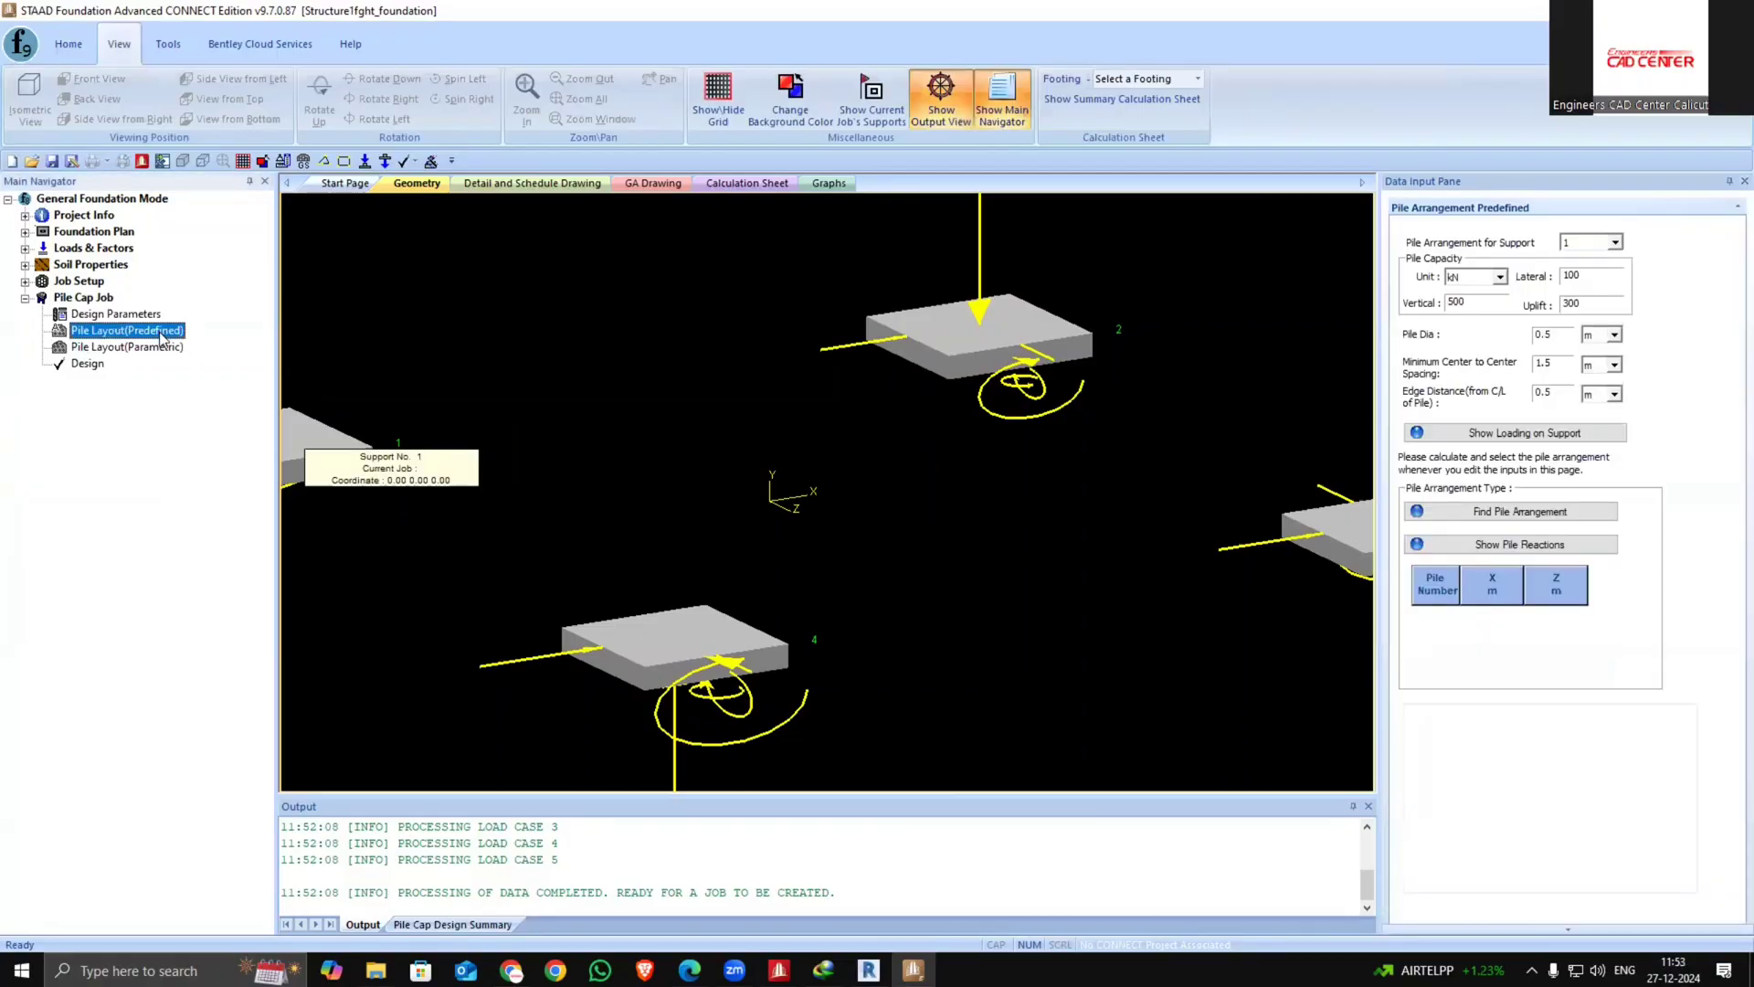
click(1487, 514)
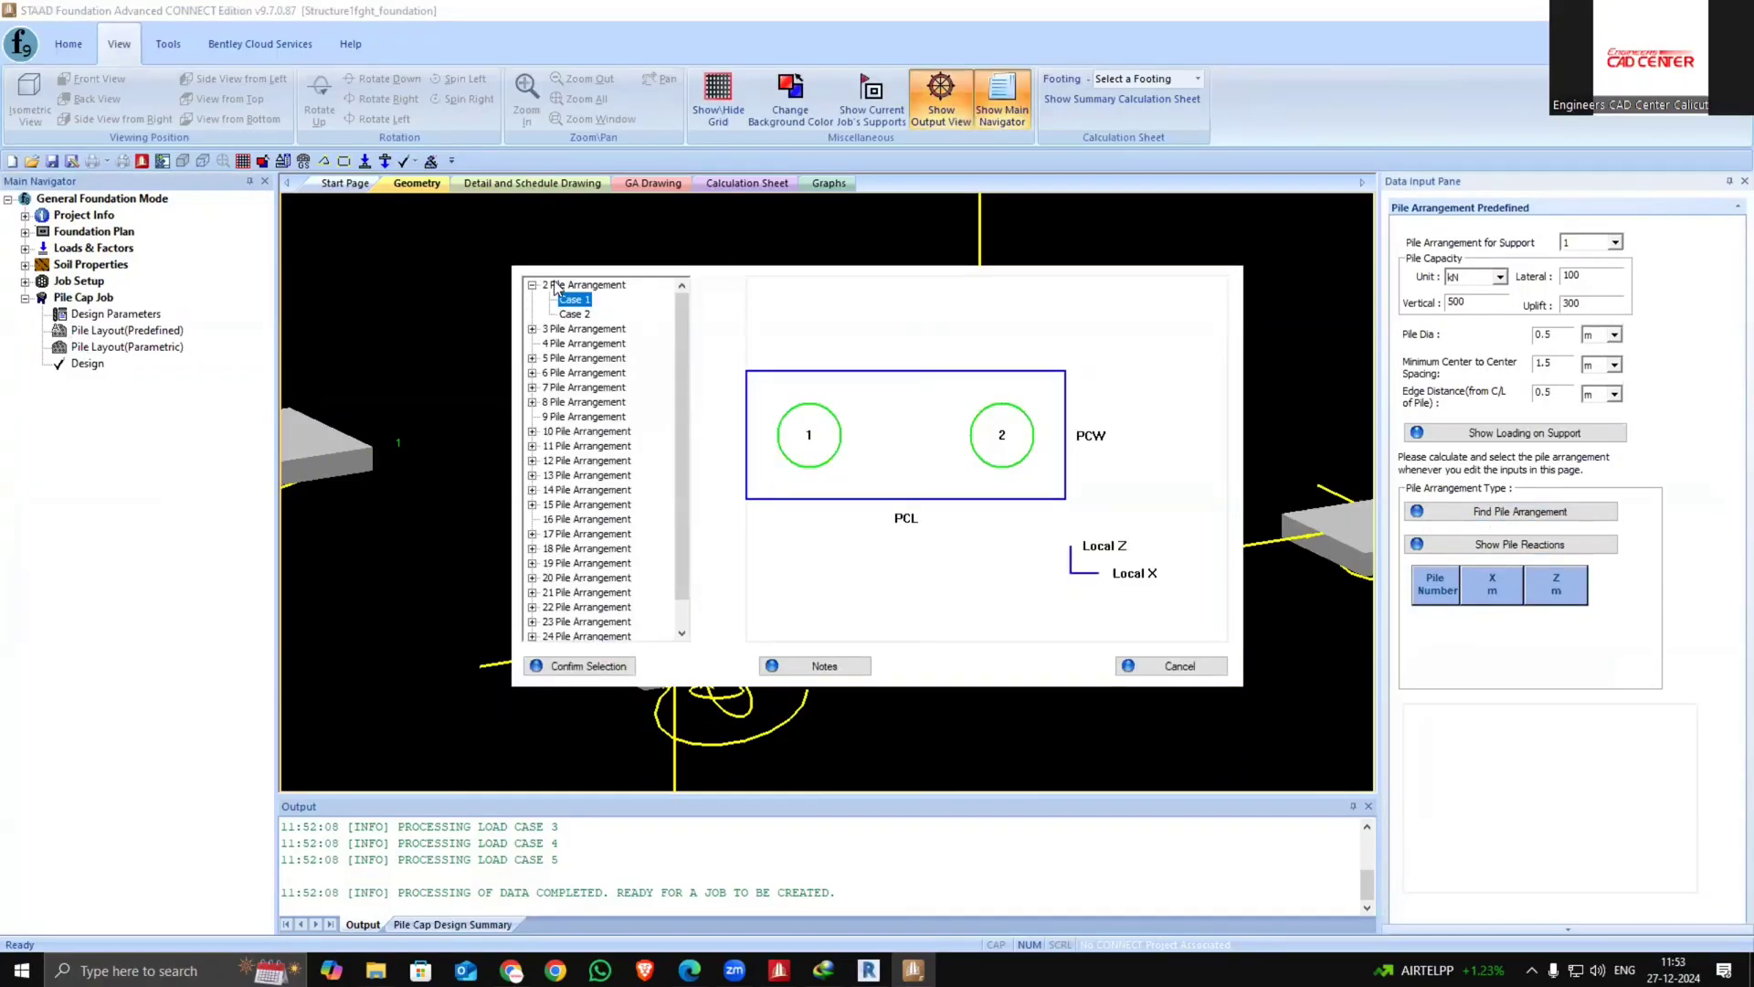
click(575, 314)
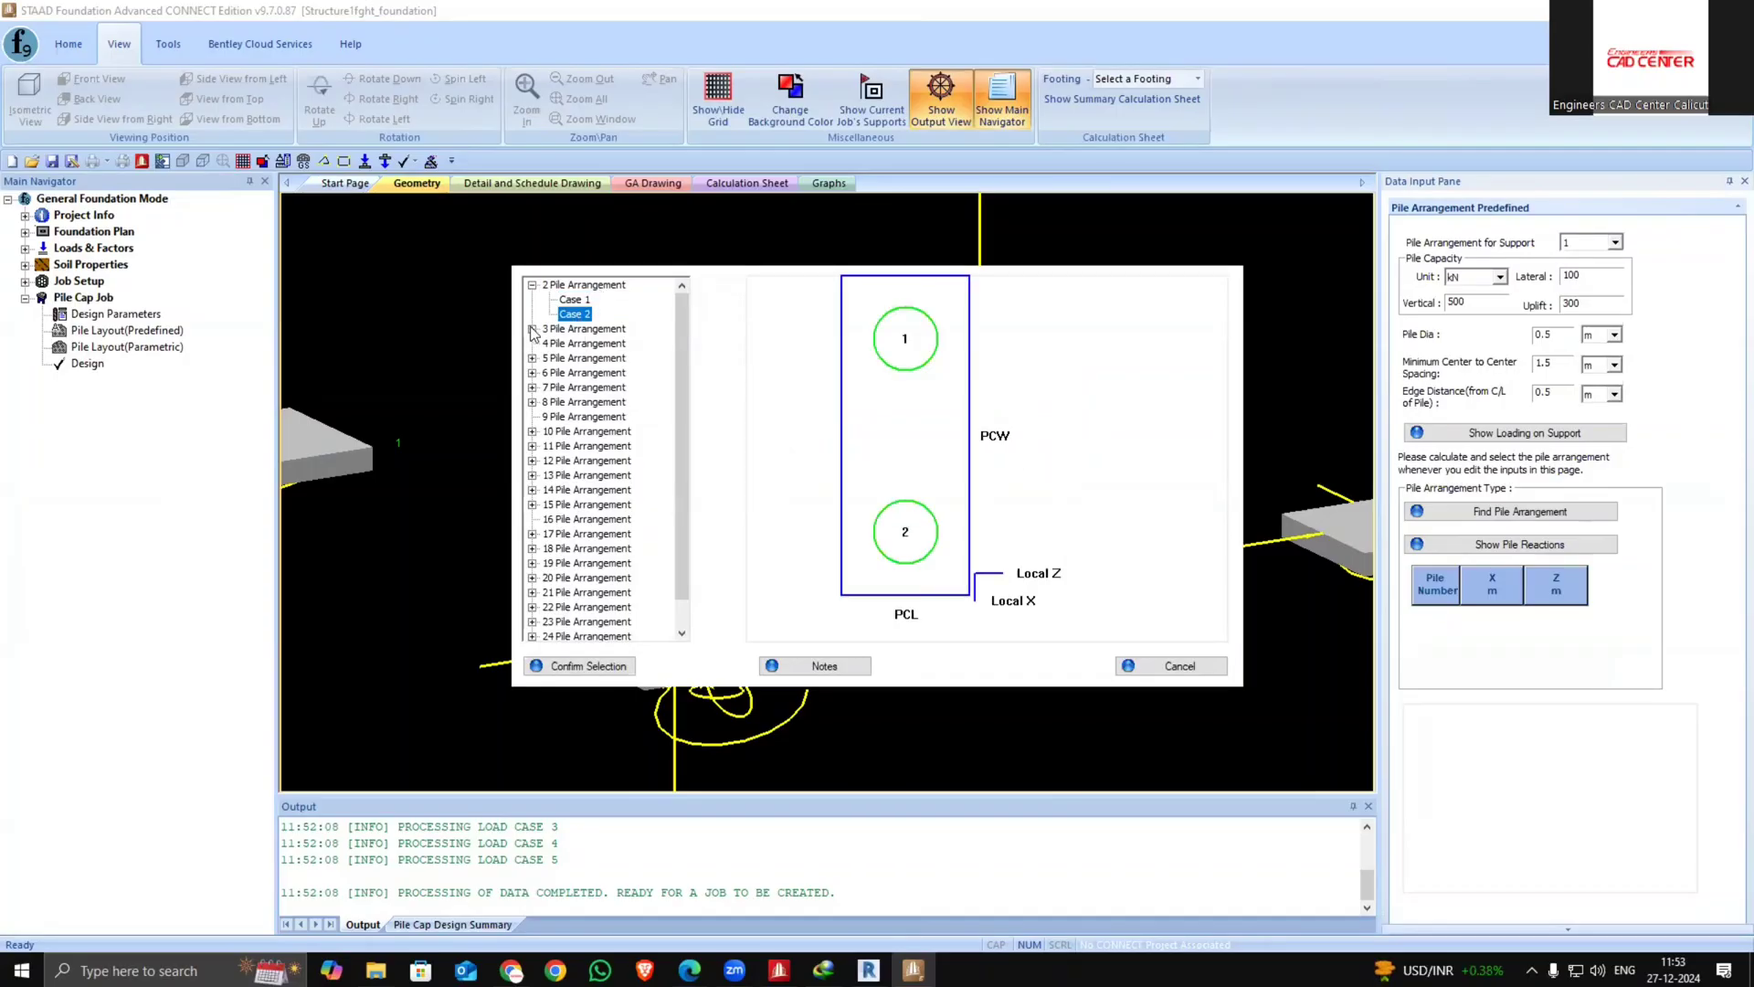
click(531, 329)
click(578, 344)
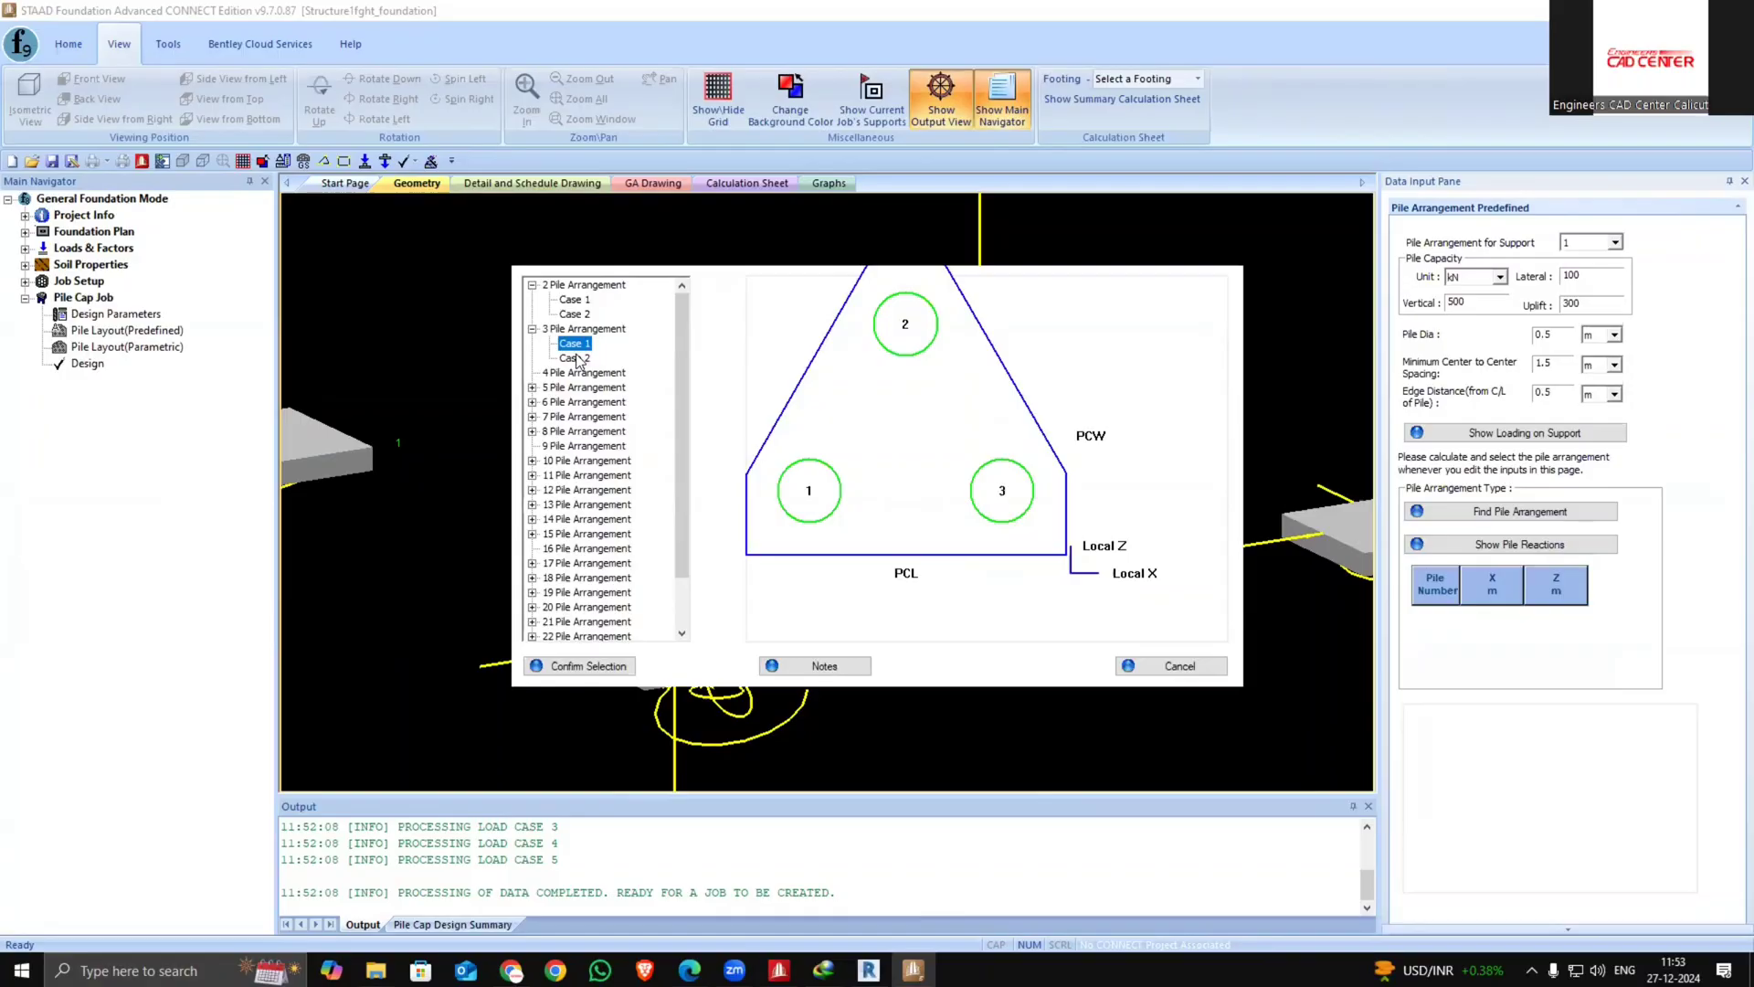
click(575, 358)
click(532, 388)
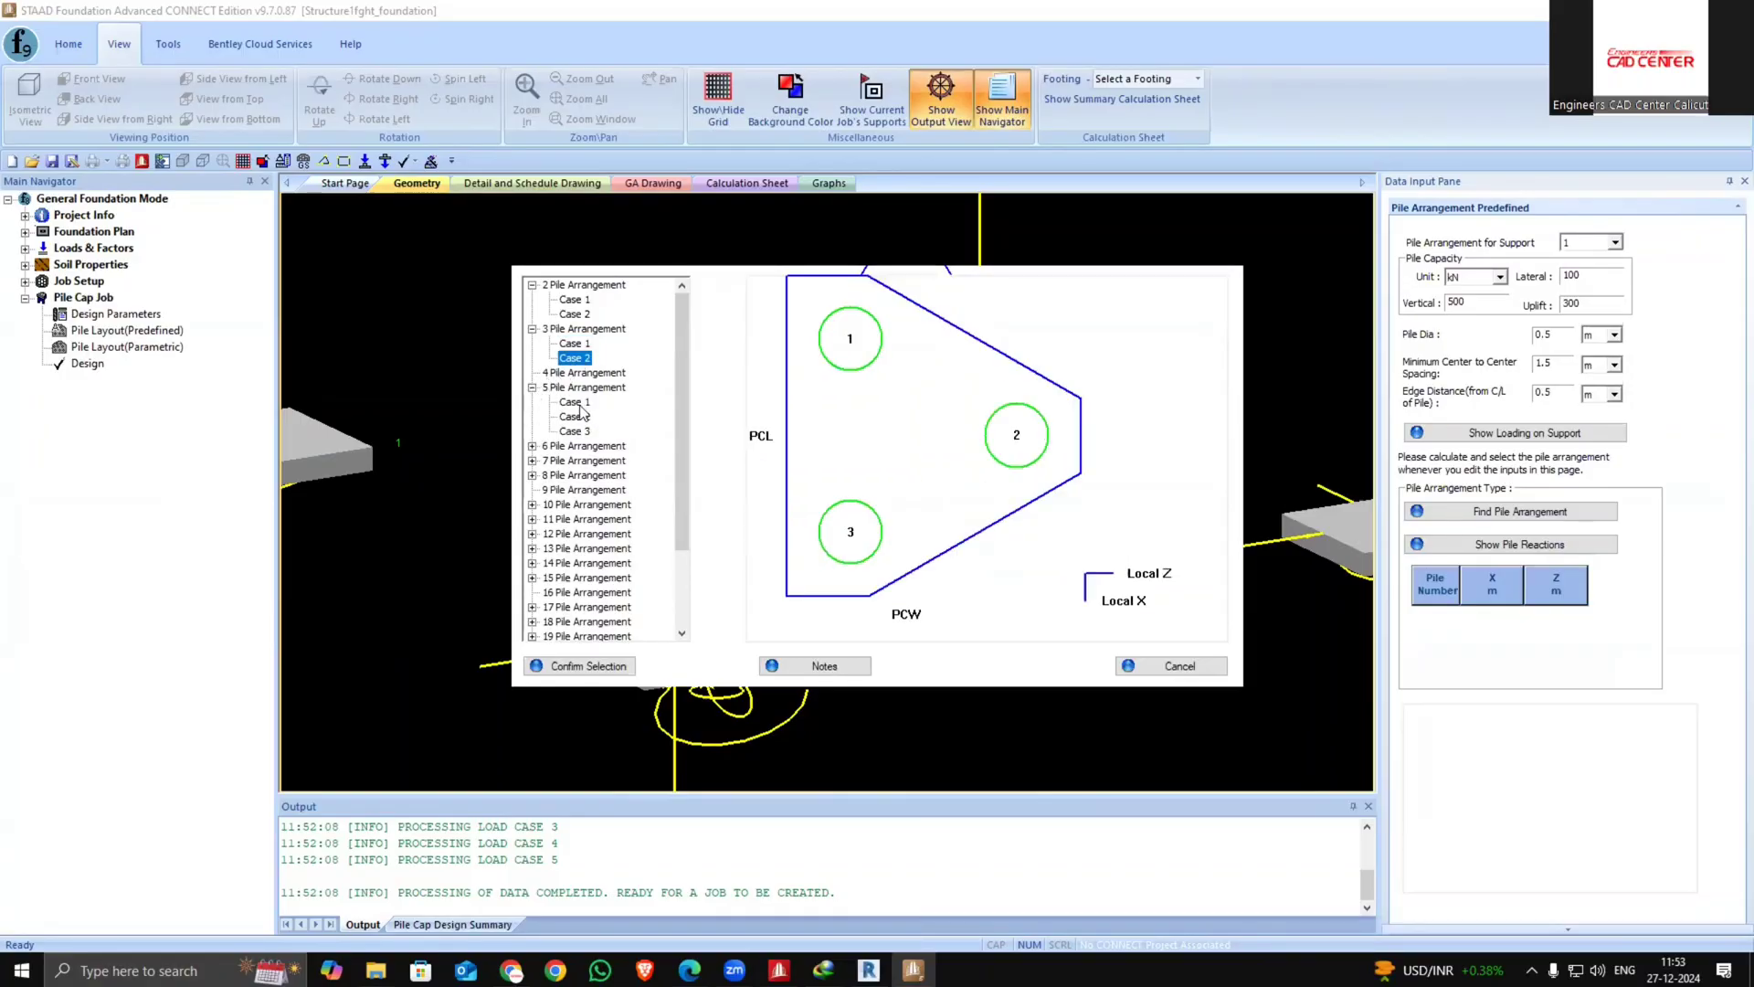
click(575, 402)
click(575, 417)
click(570, 431)
scroll(548, 527, down, 3)
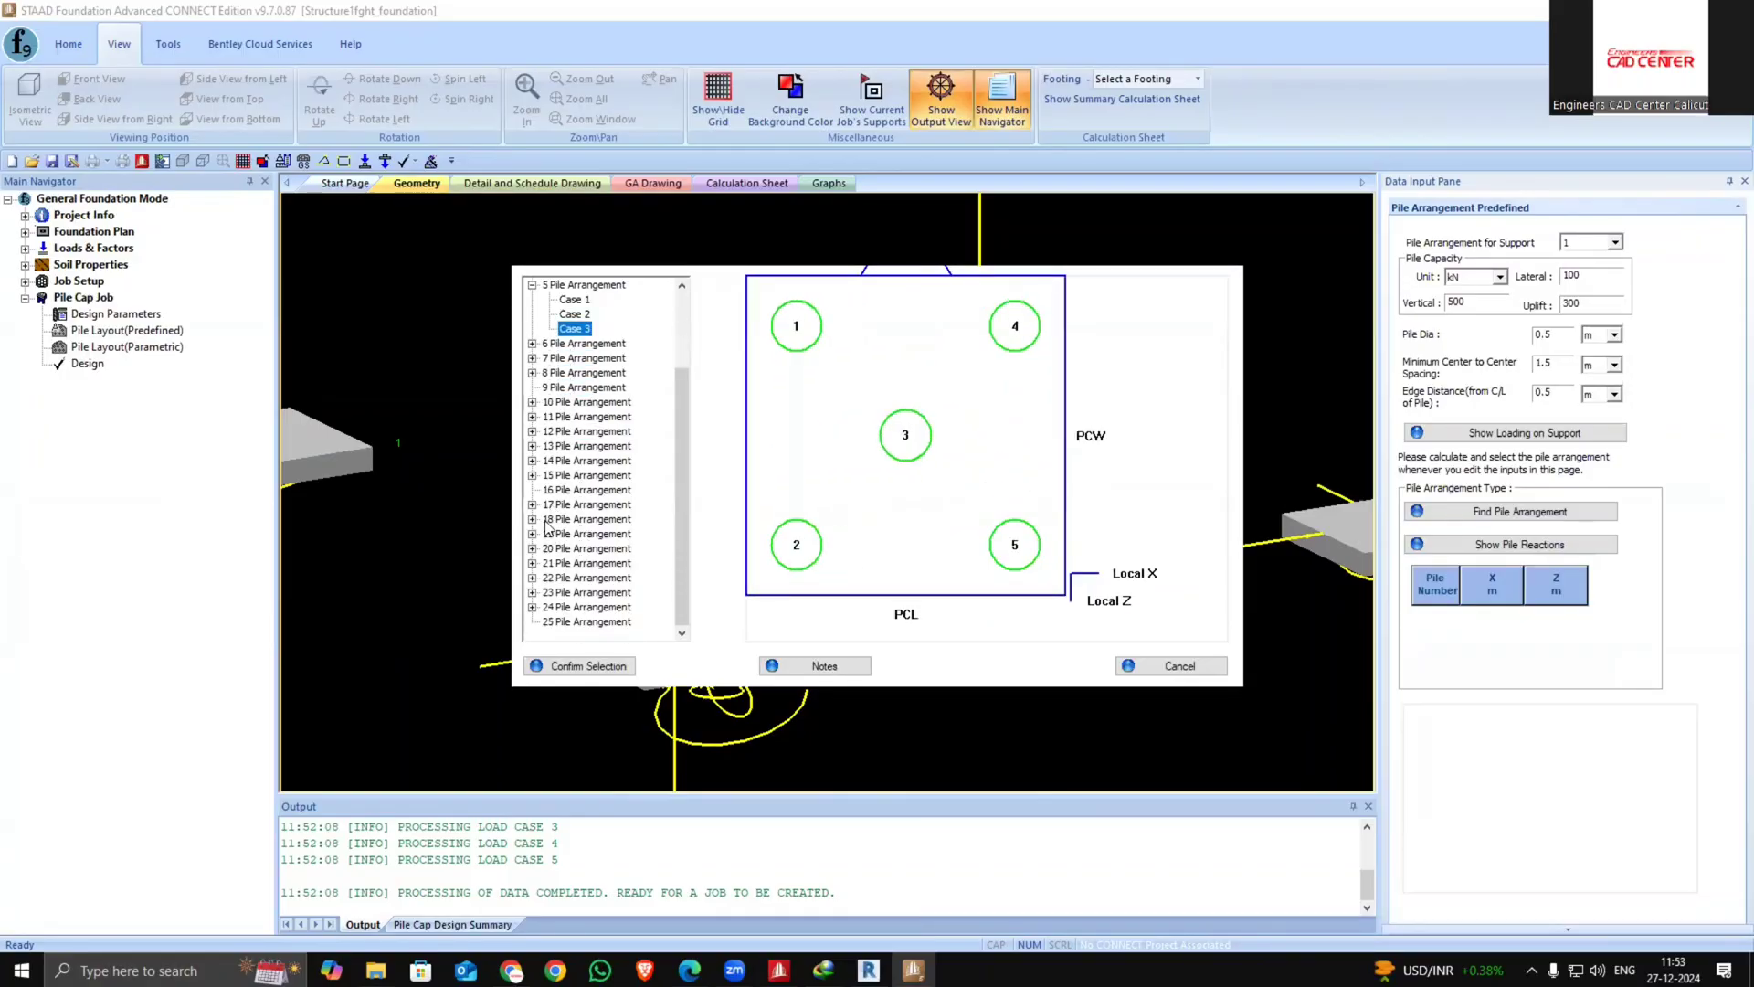
click(532, 519)
click(573, 534)
click(573, 548)
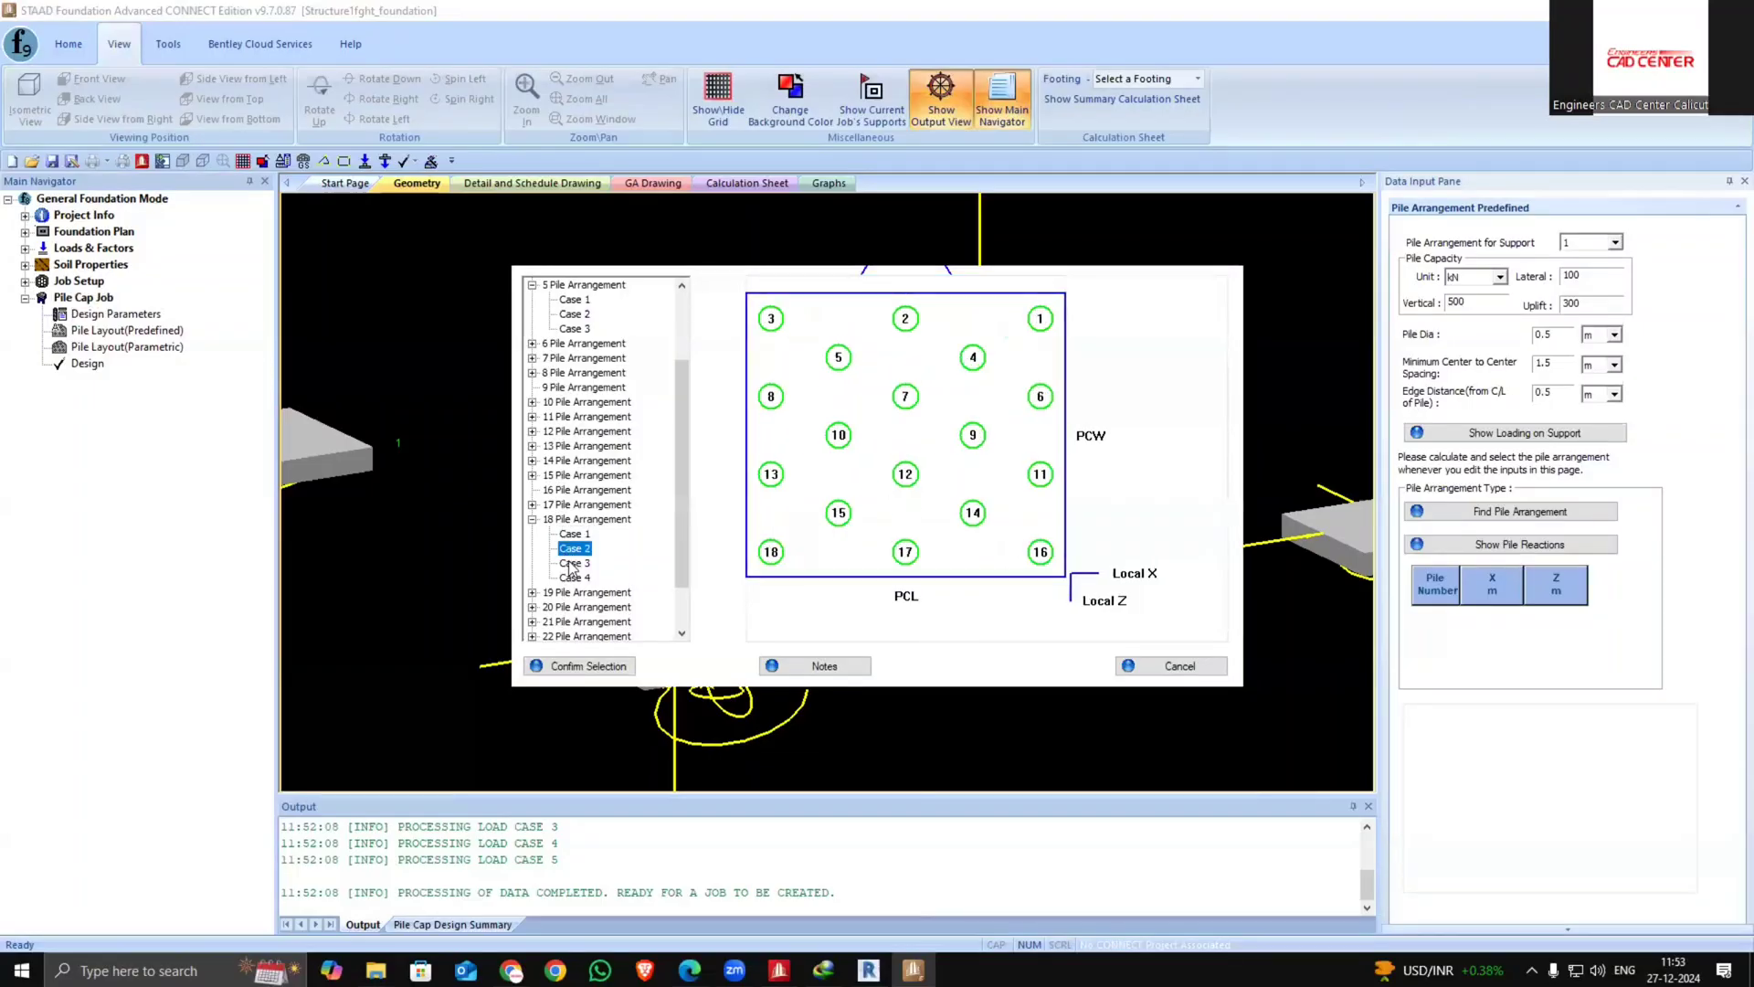
click(574, 563)
click(574, 578)
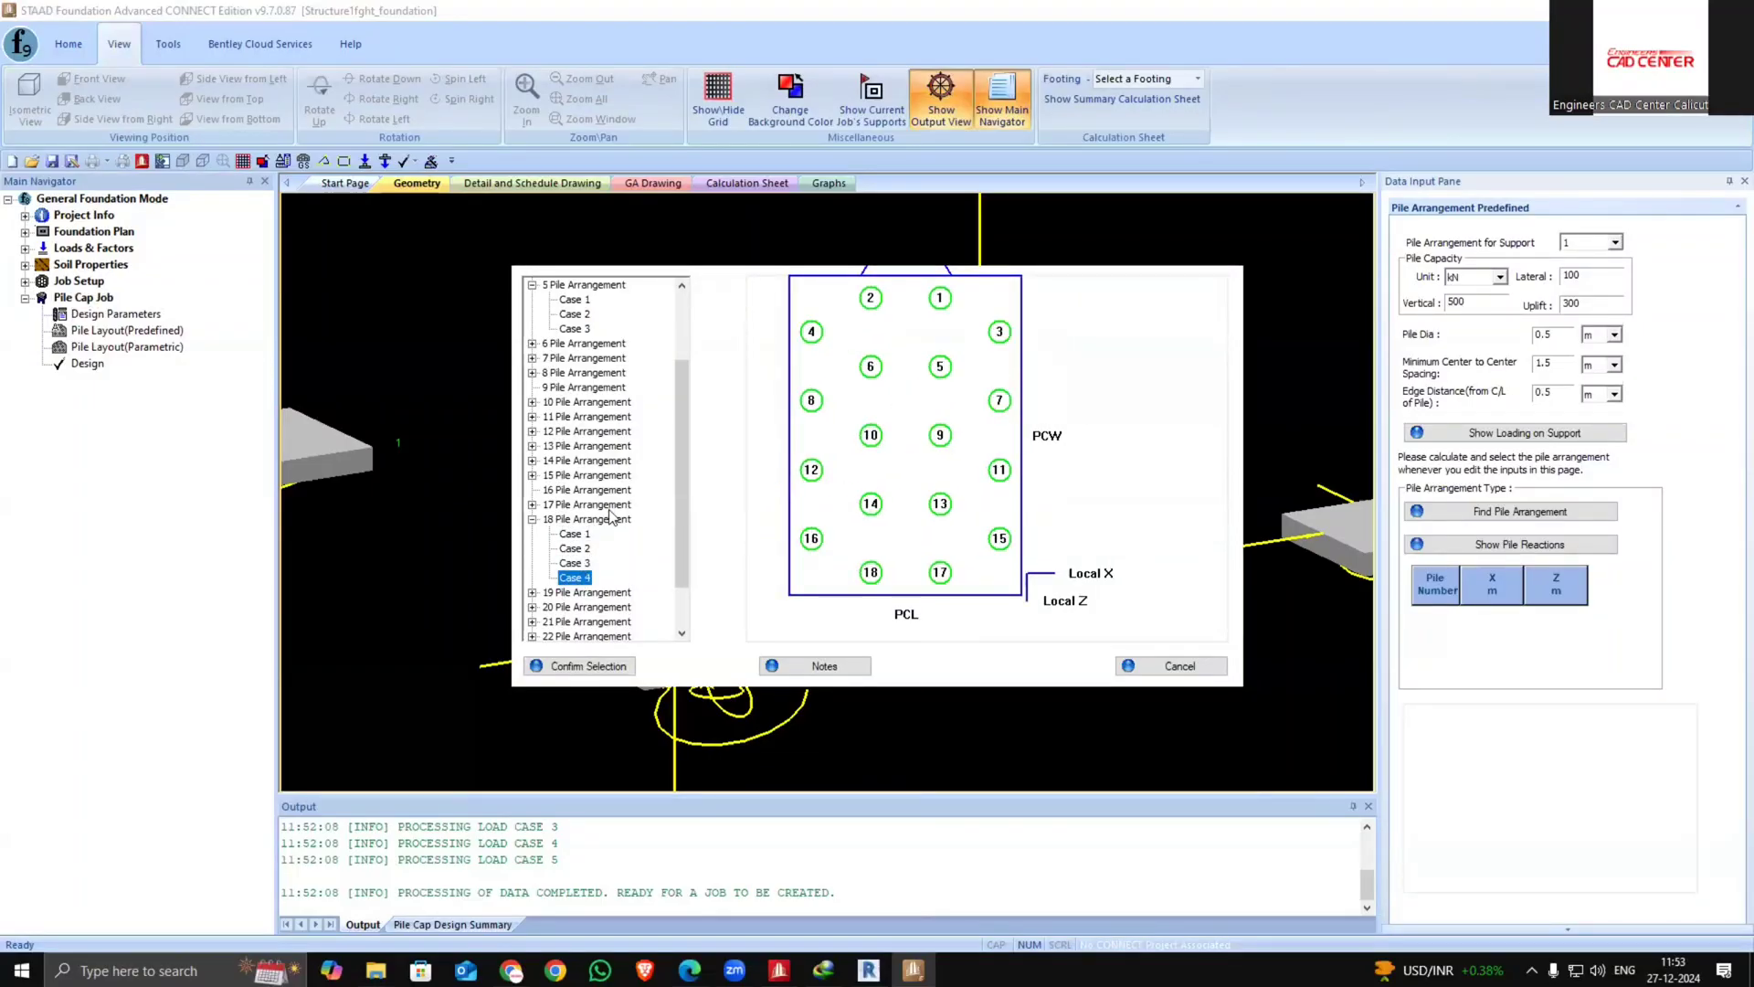
scroll(567, 317, up, 3)
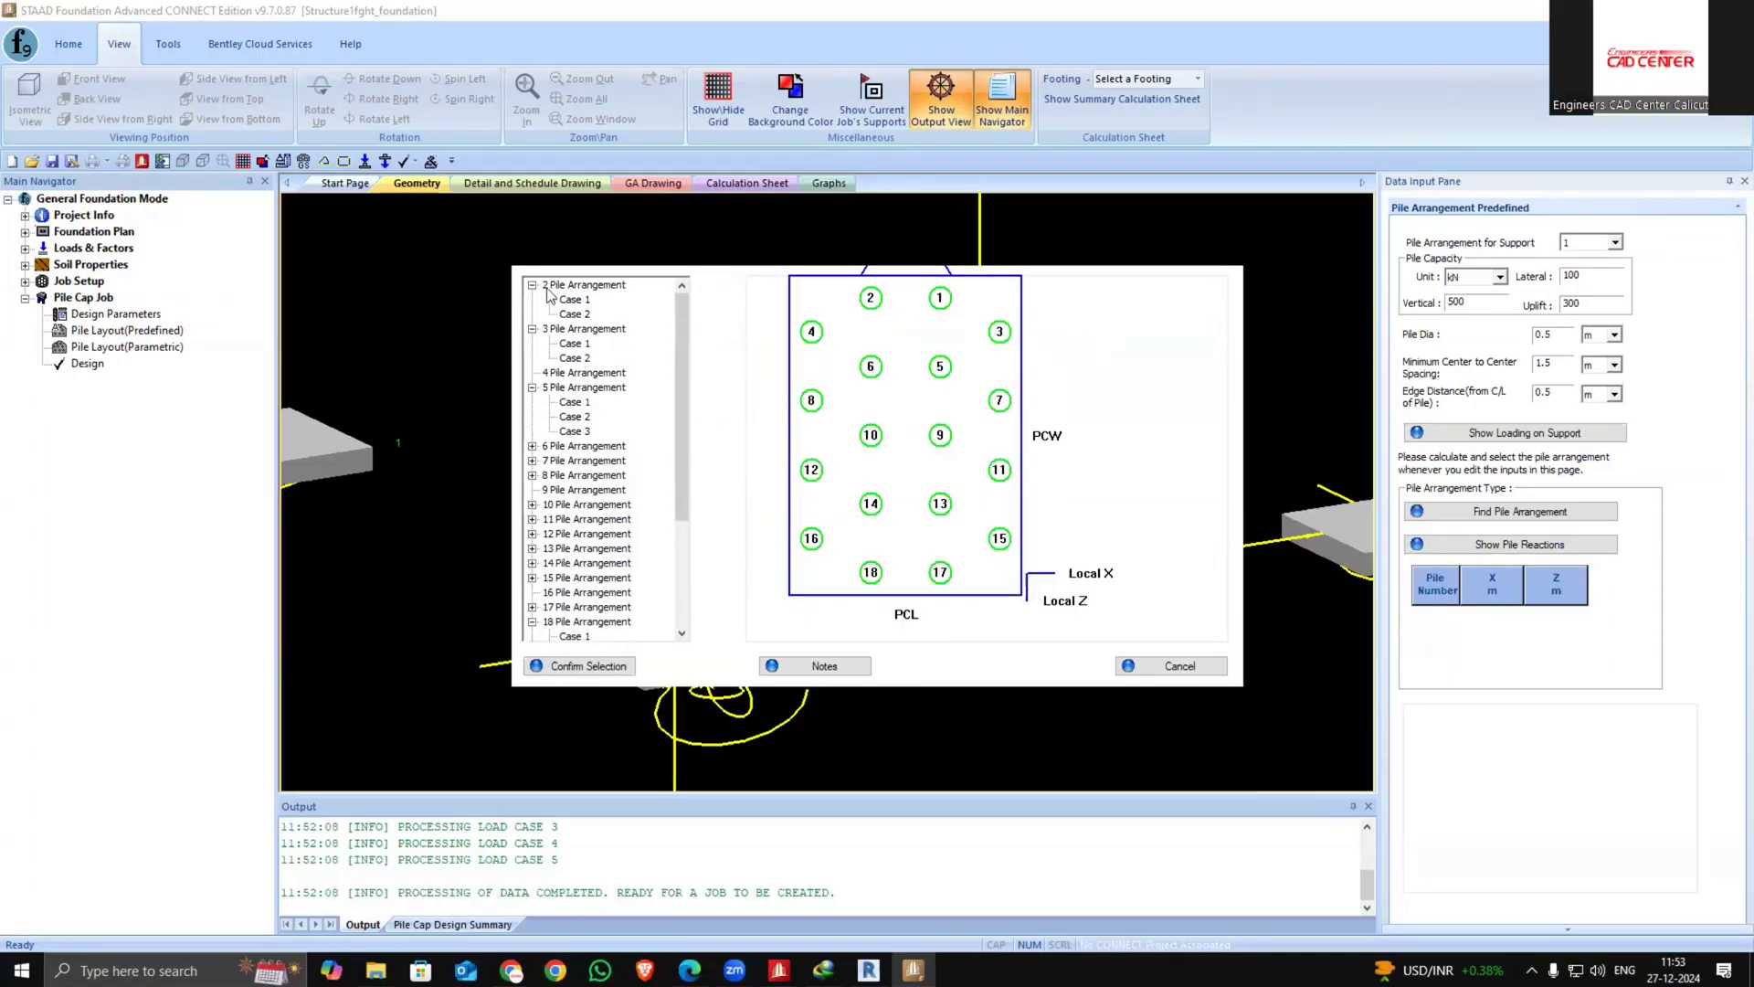
Assign the 2-pile arrangement, case 1, to support 1
click(574, 301)
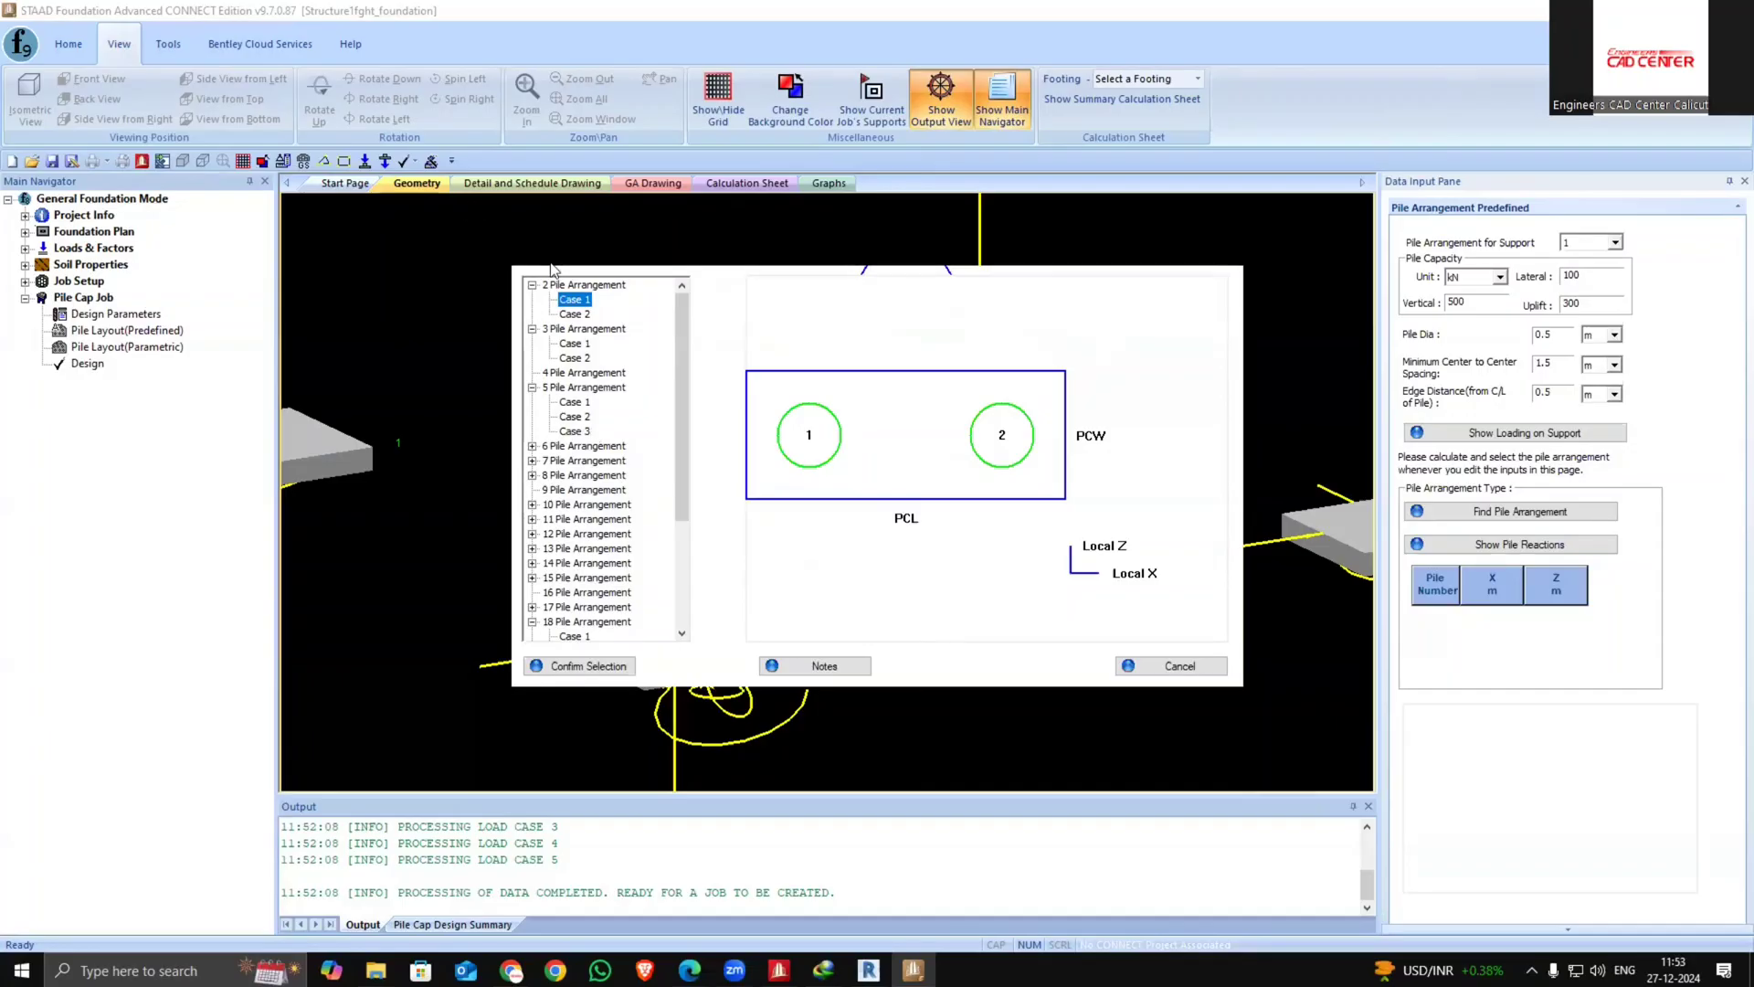
click(568, 403)
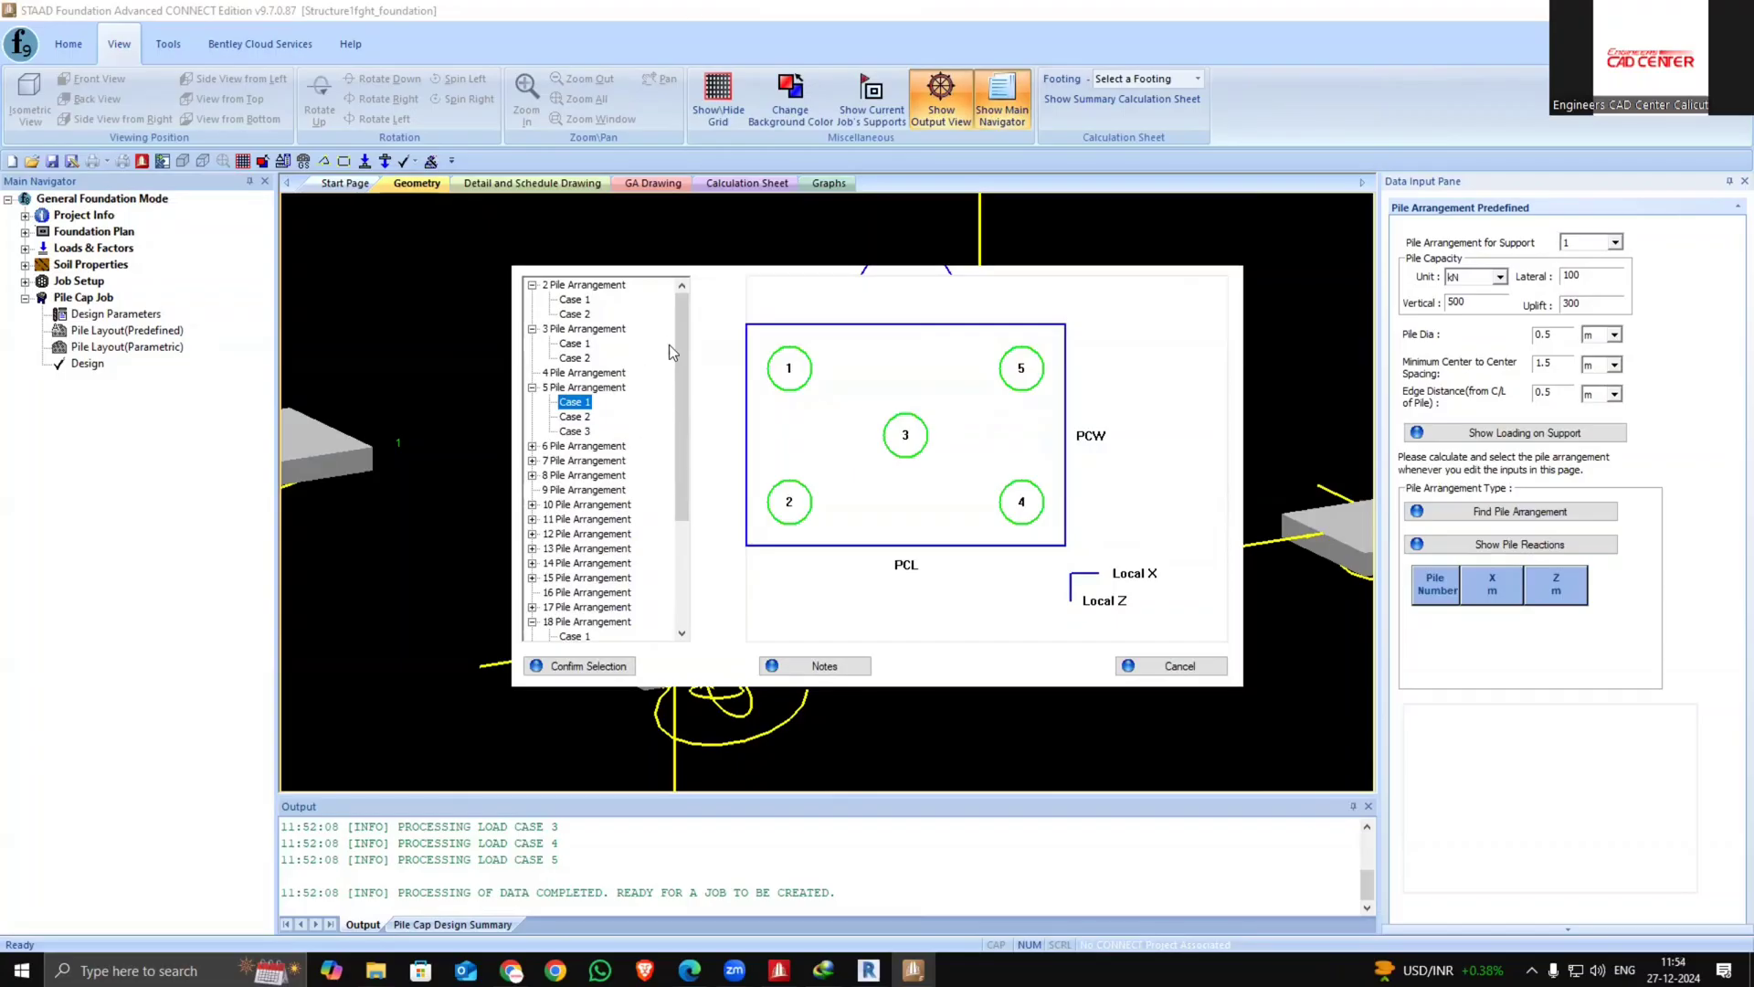
click(575, 300)
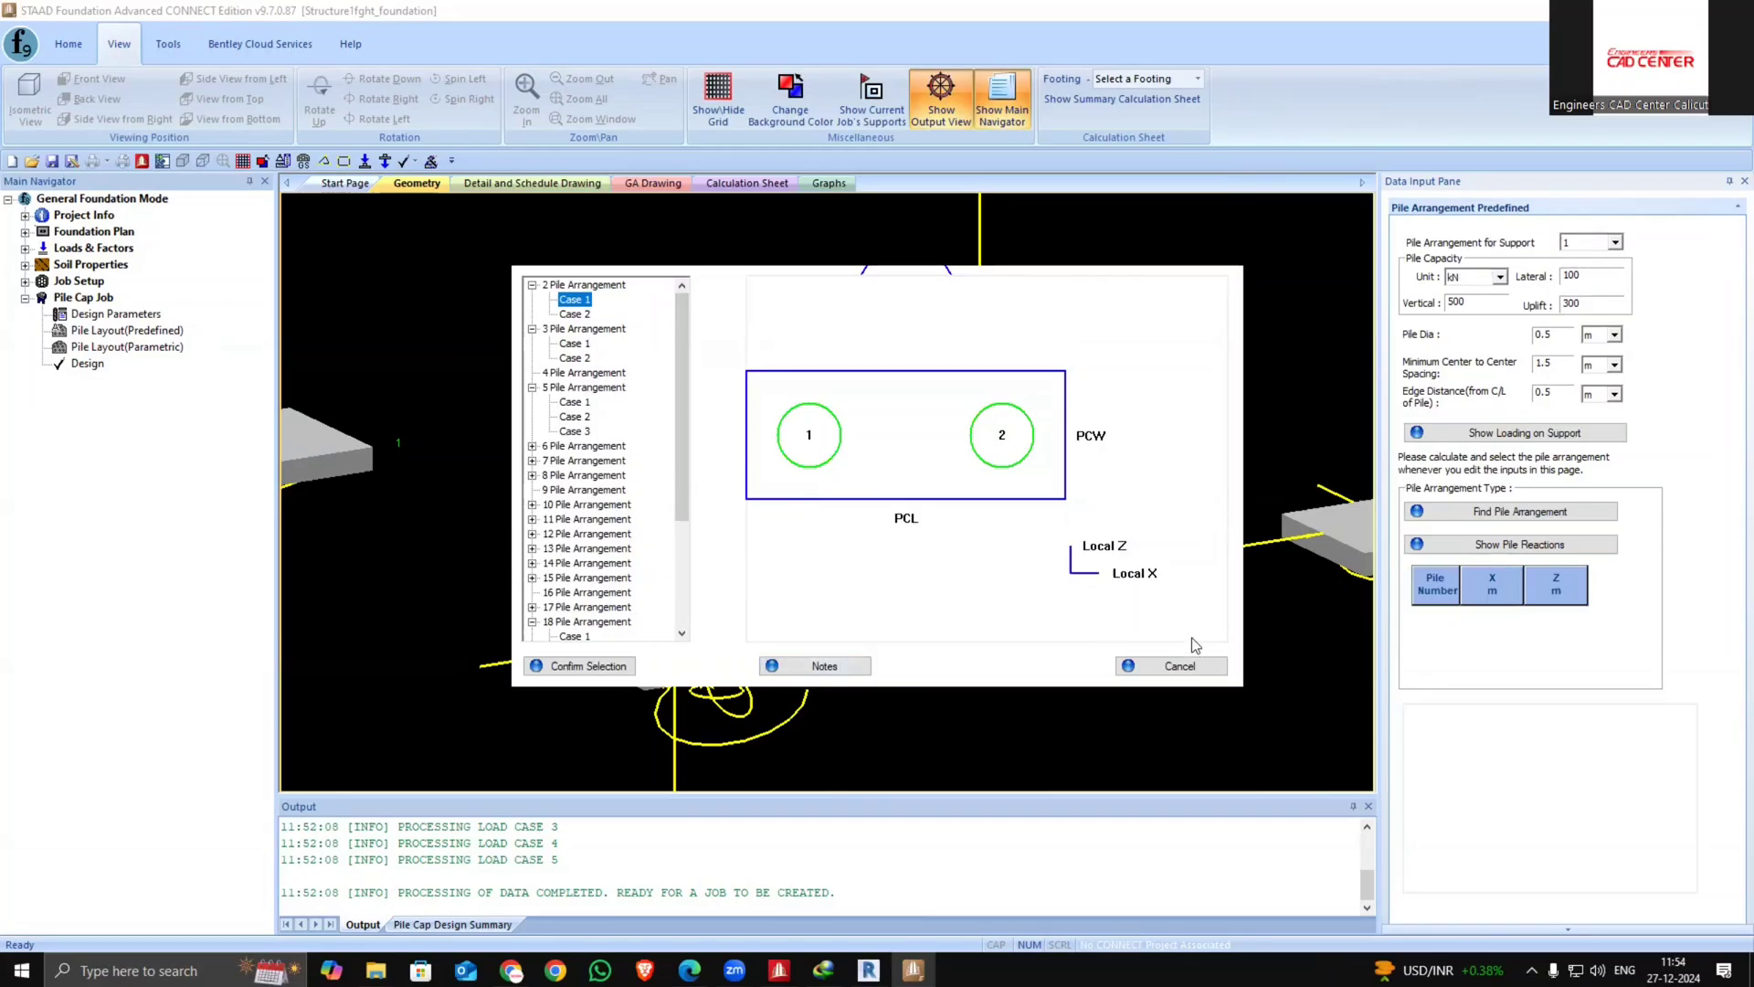
click(605, 668)
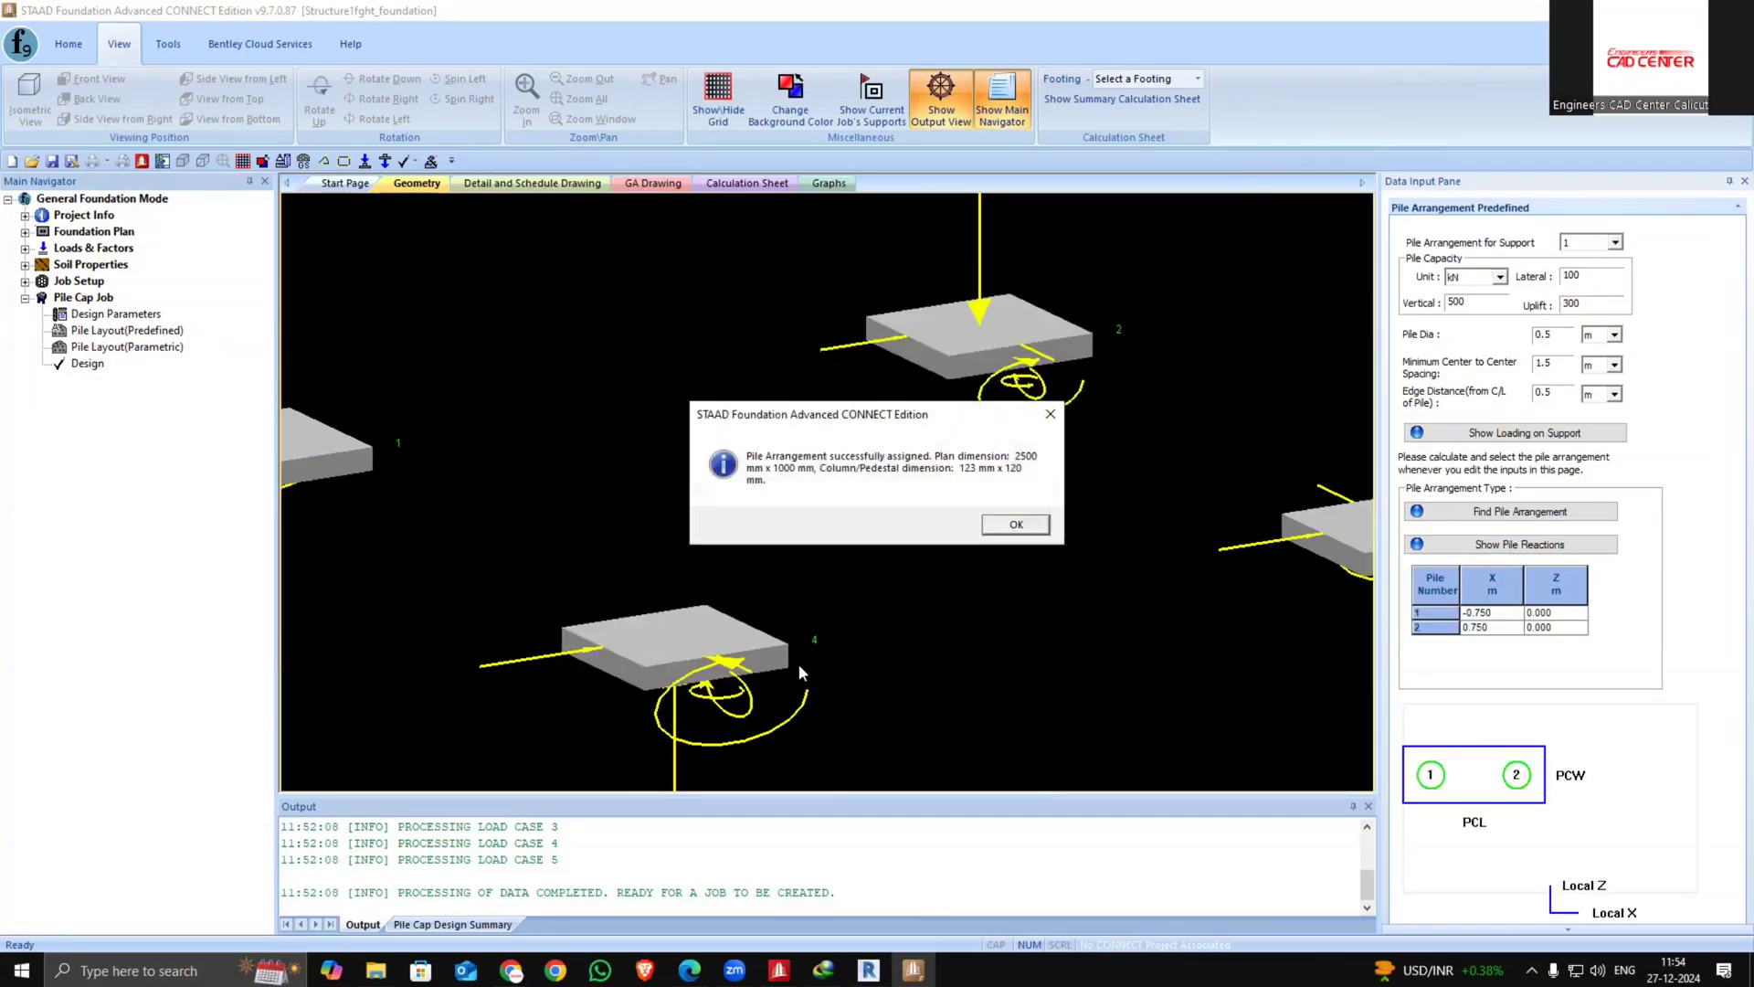
click(1015, 525)
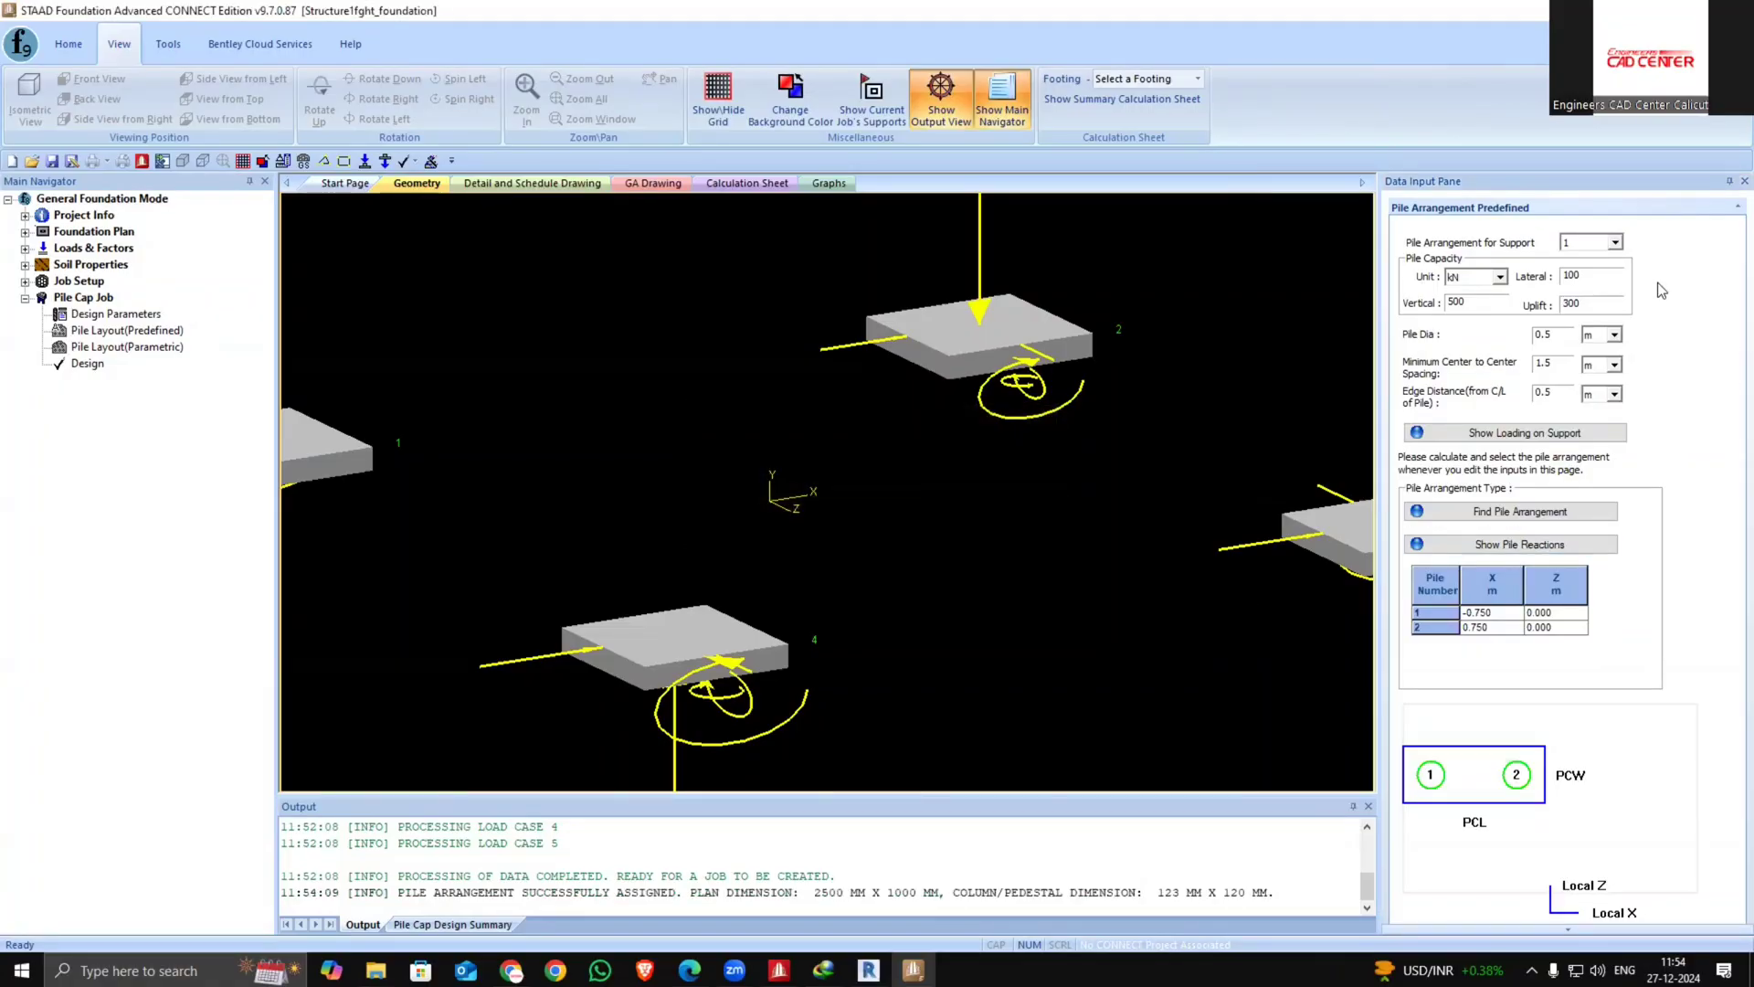
Switch to support 2 and assign the 2-pile arrangement, case 2, to it
click(1615, 242)
click(1607, 270)
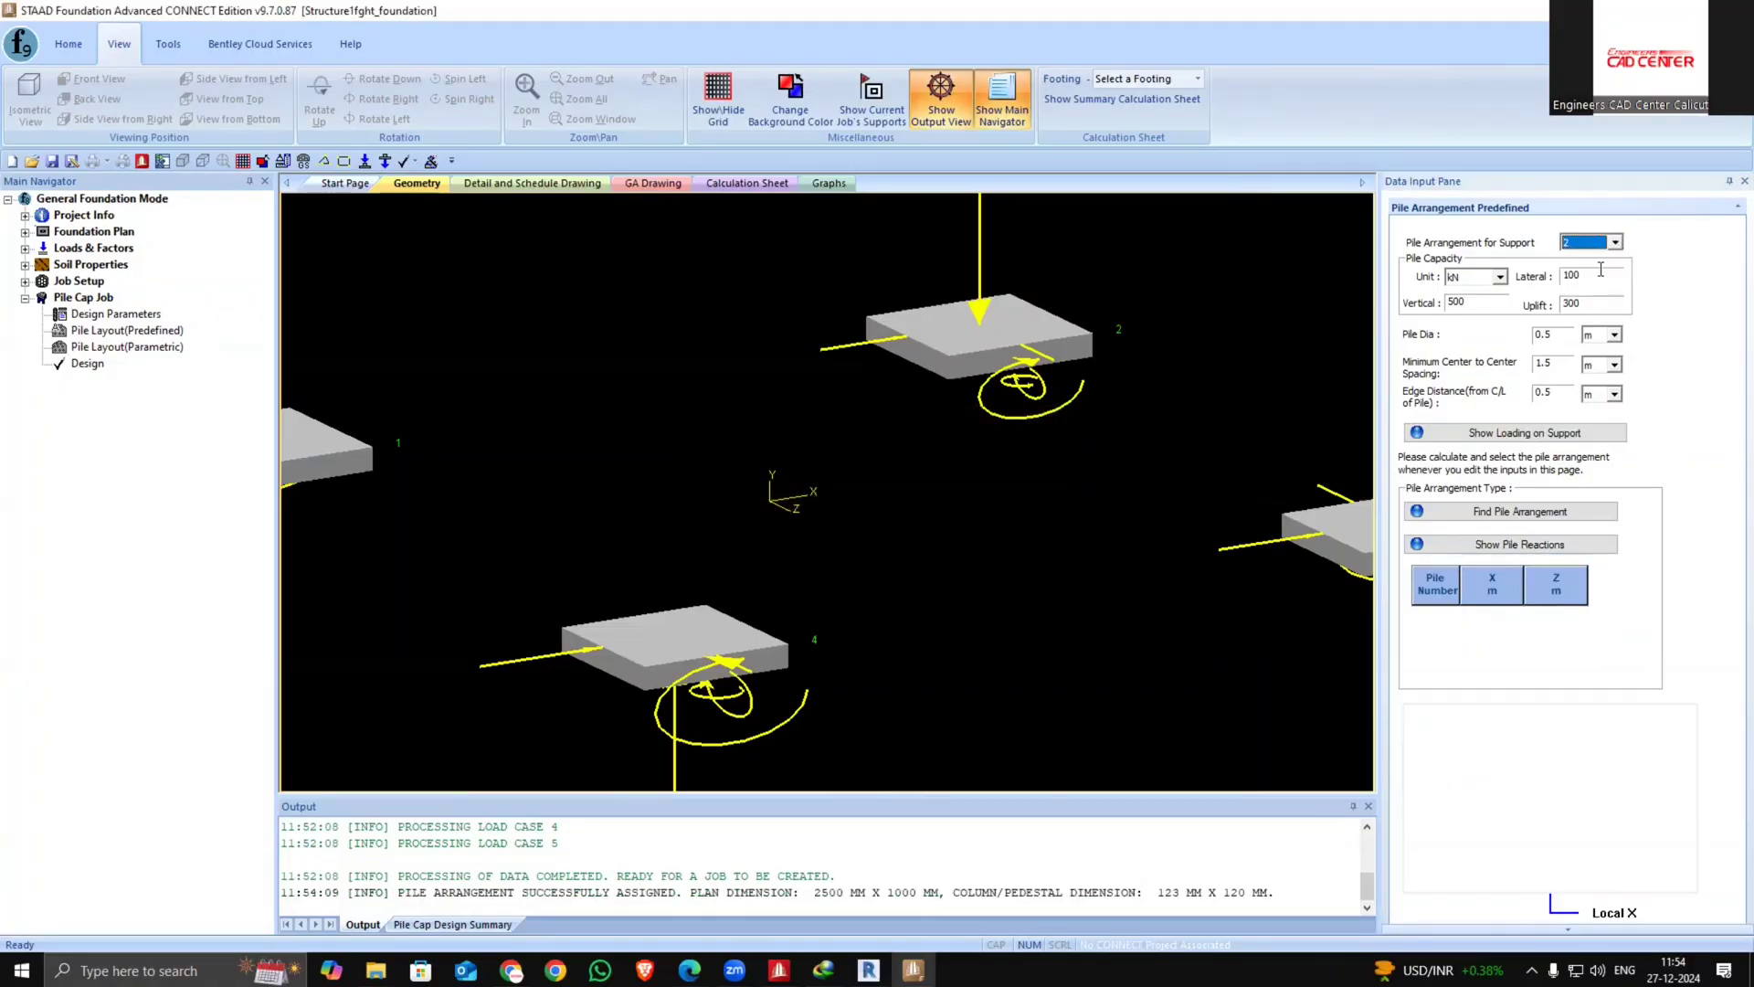
click(1497, 513)
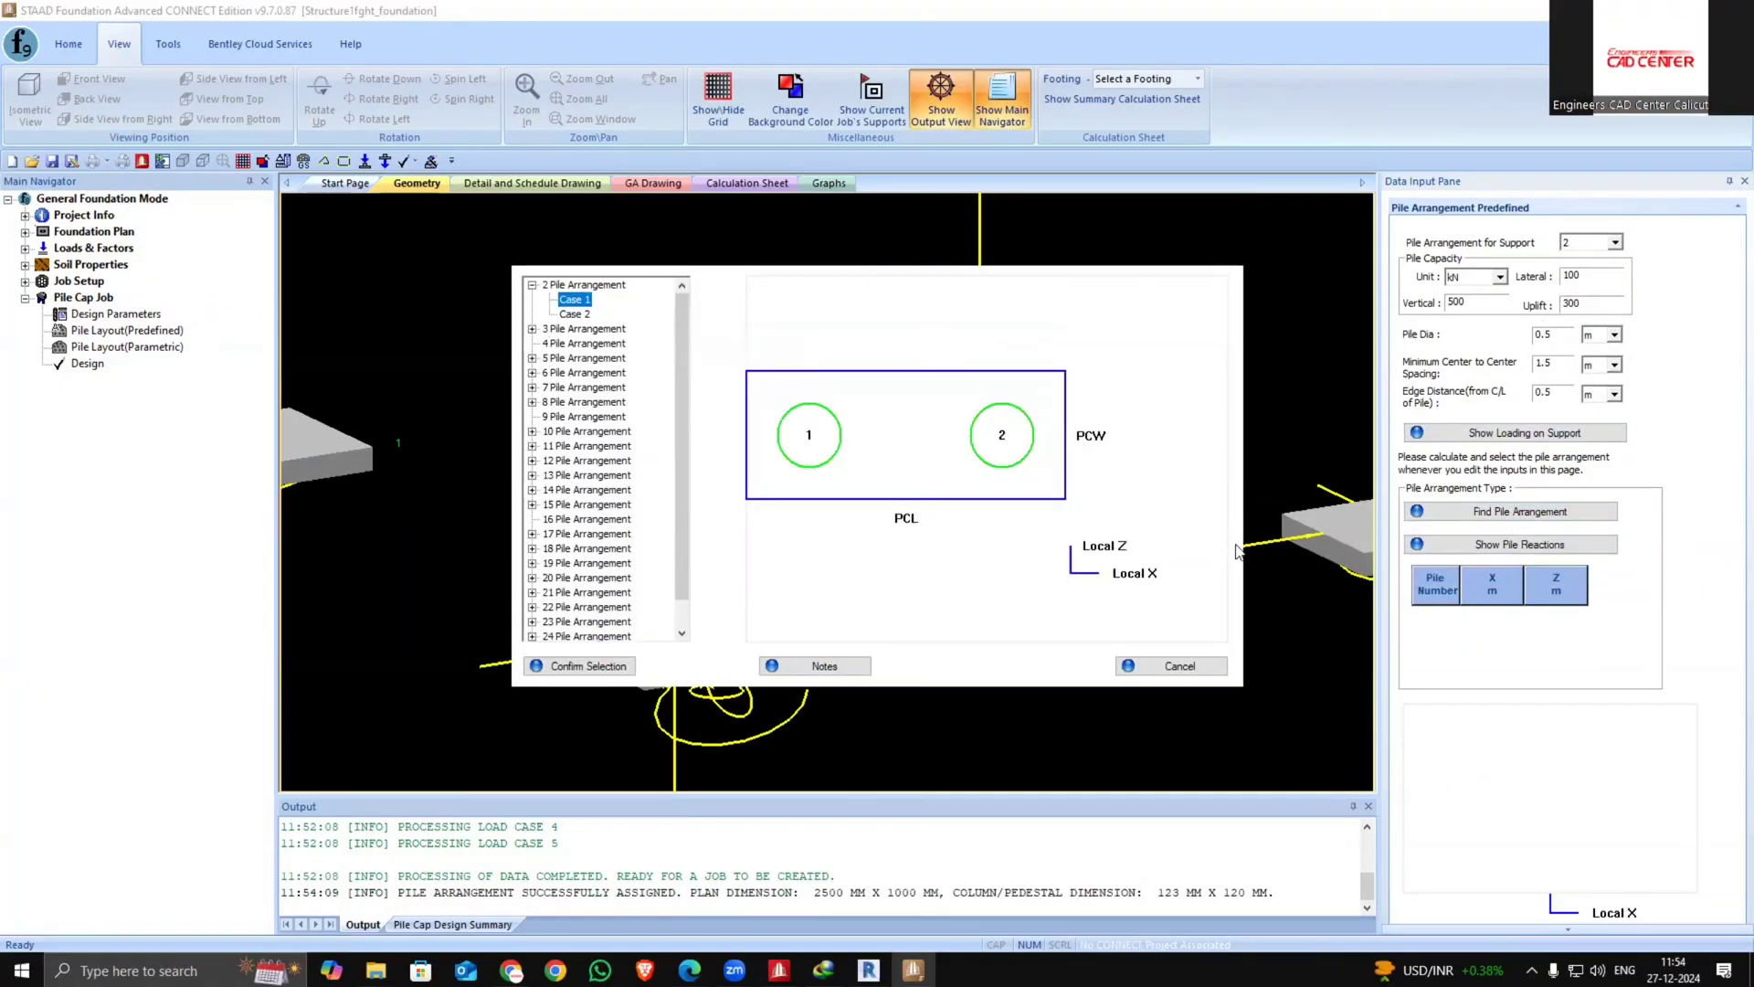
click(575, 314)
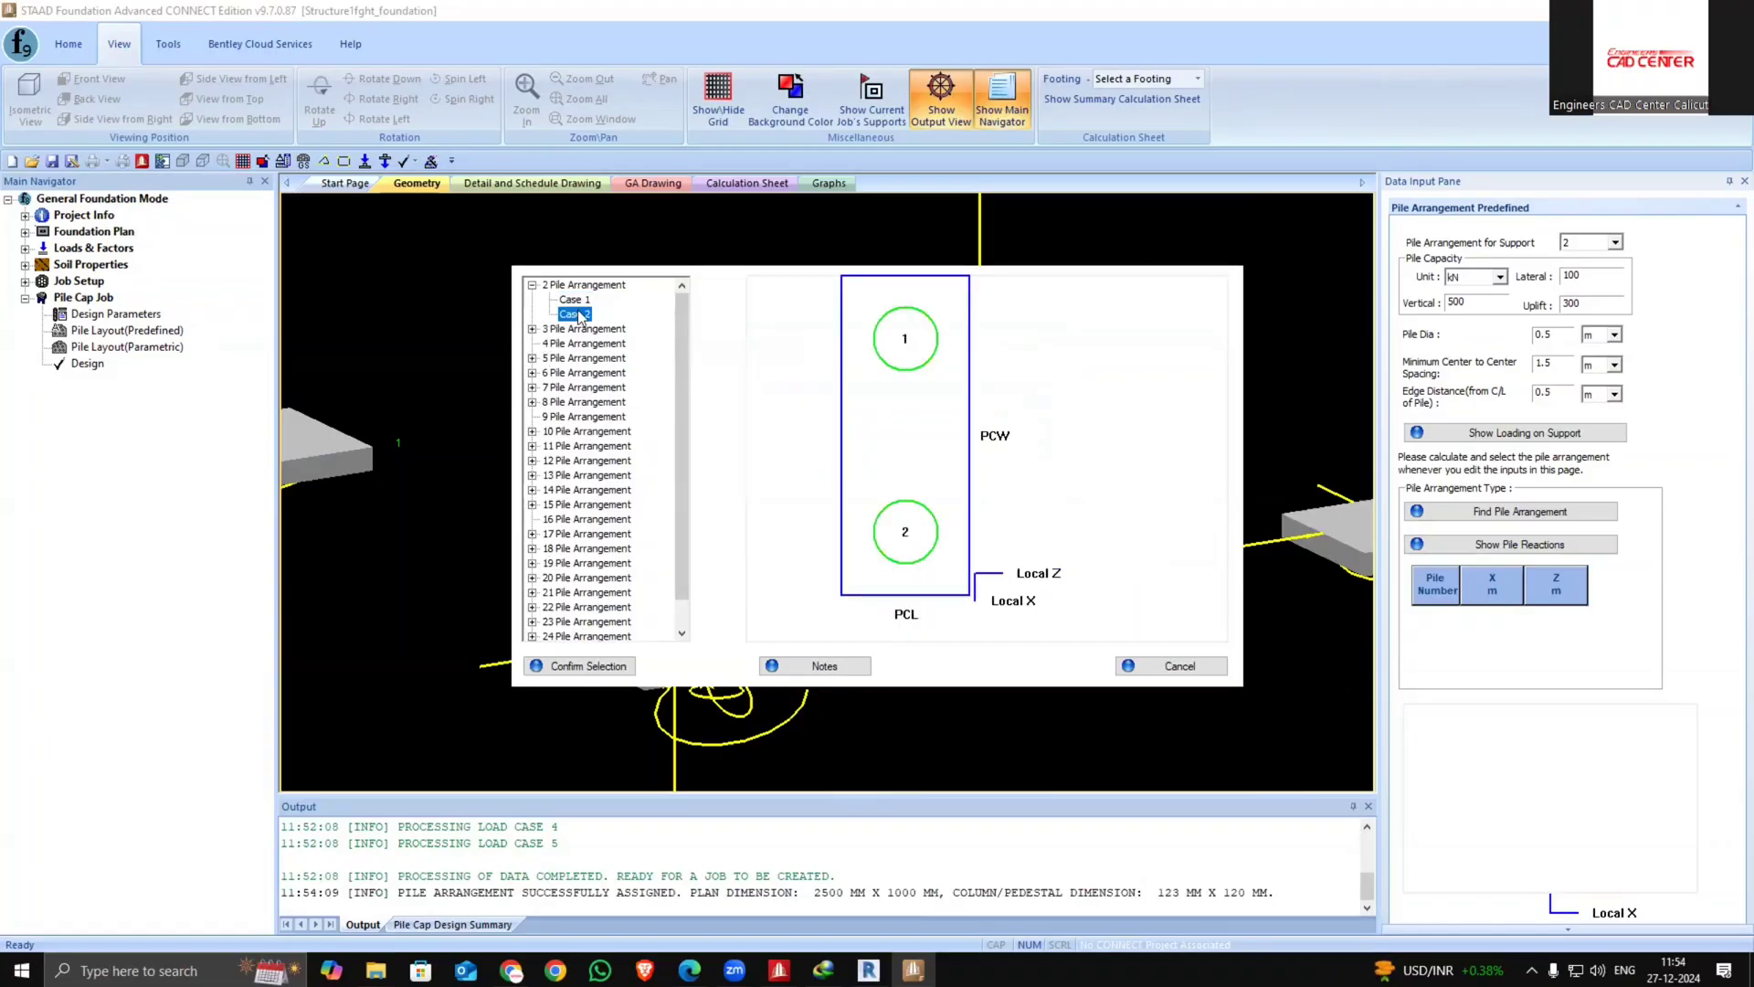
click(620, 670)
click(1019, 527)
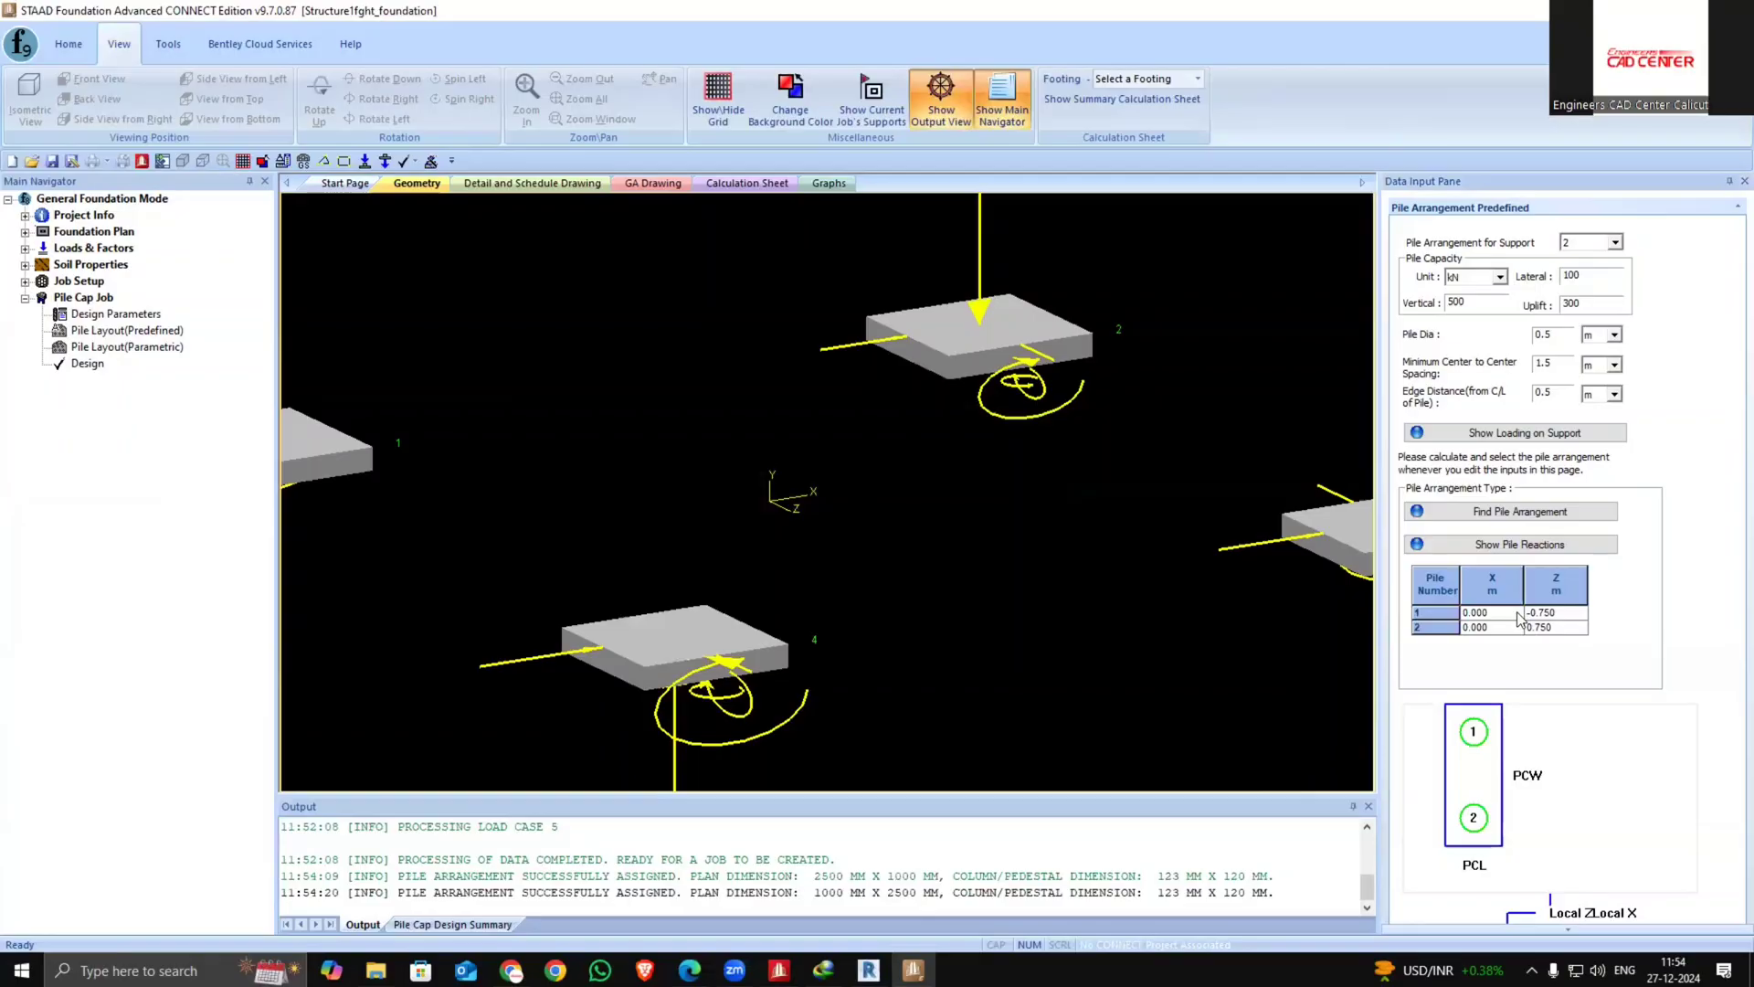
Switch to support 3 and assign the predefined 3-pile arrangement, case 1, to it
click(1600, 245)
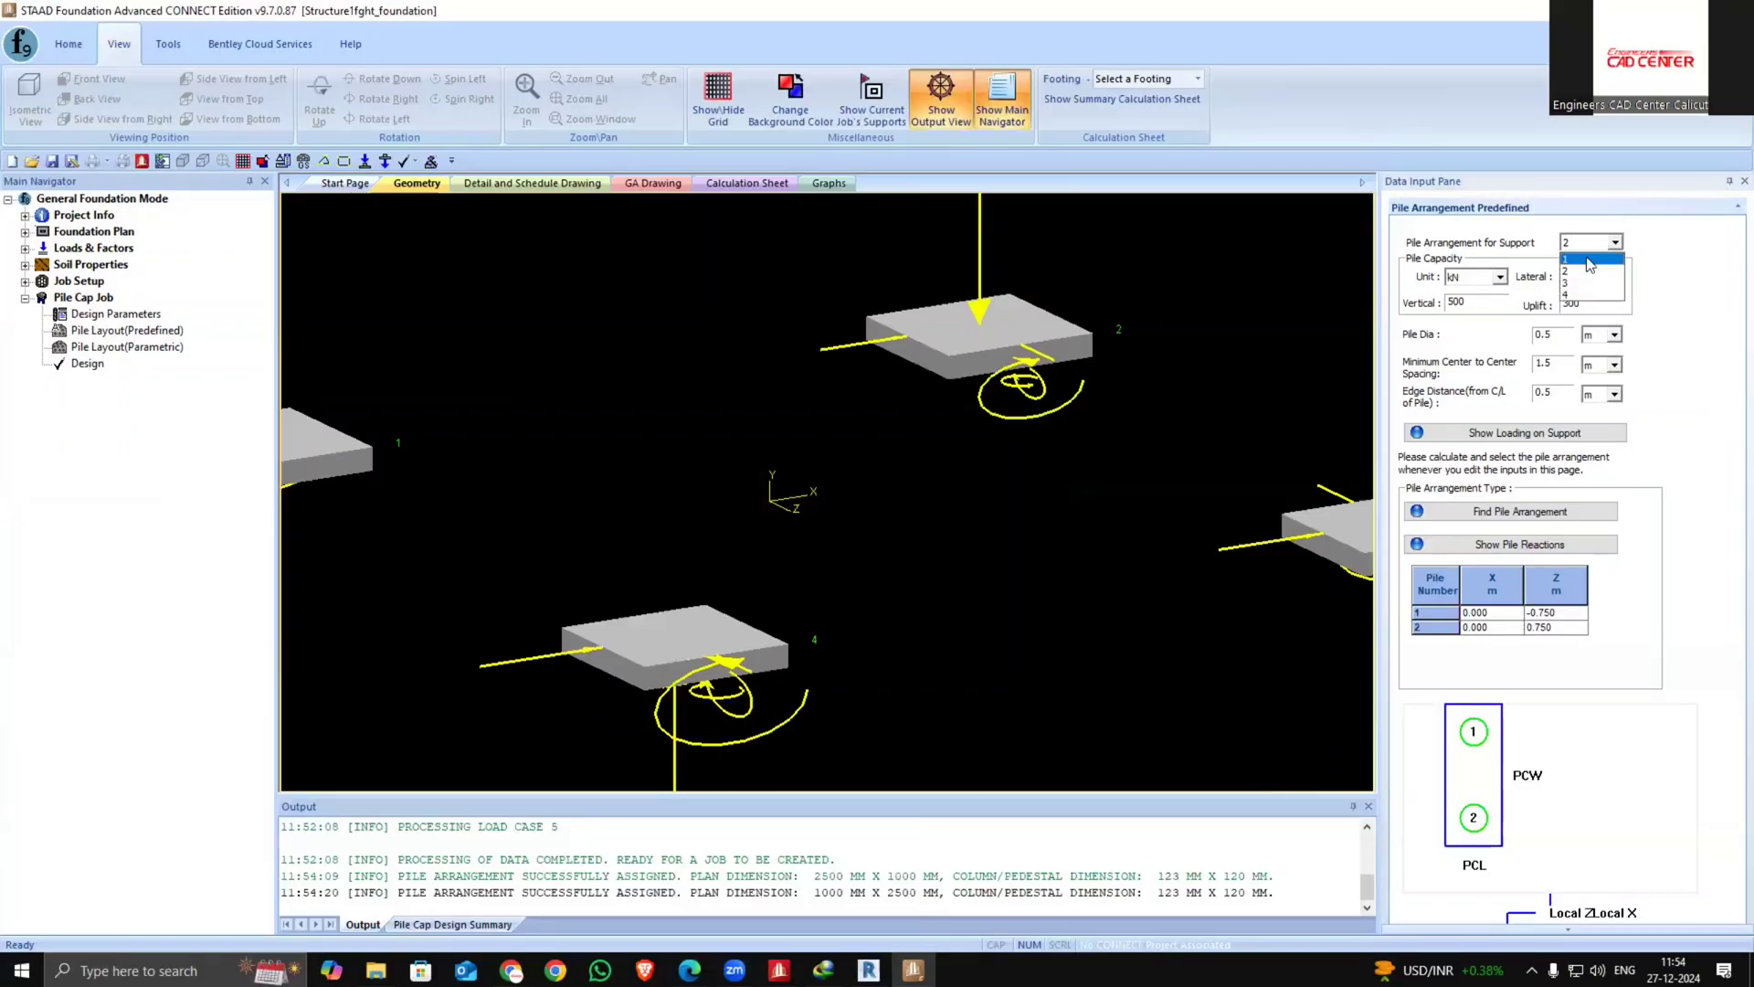
click(1594, 259)
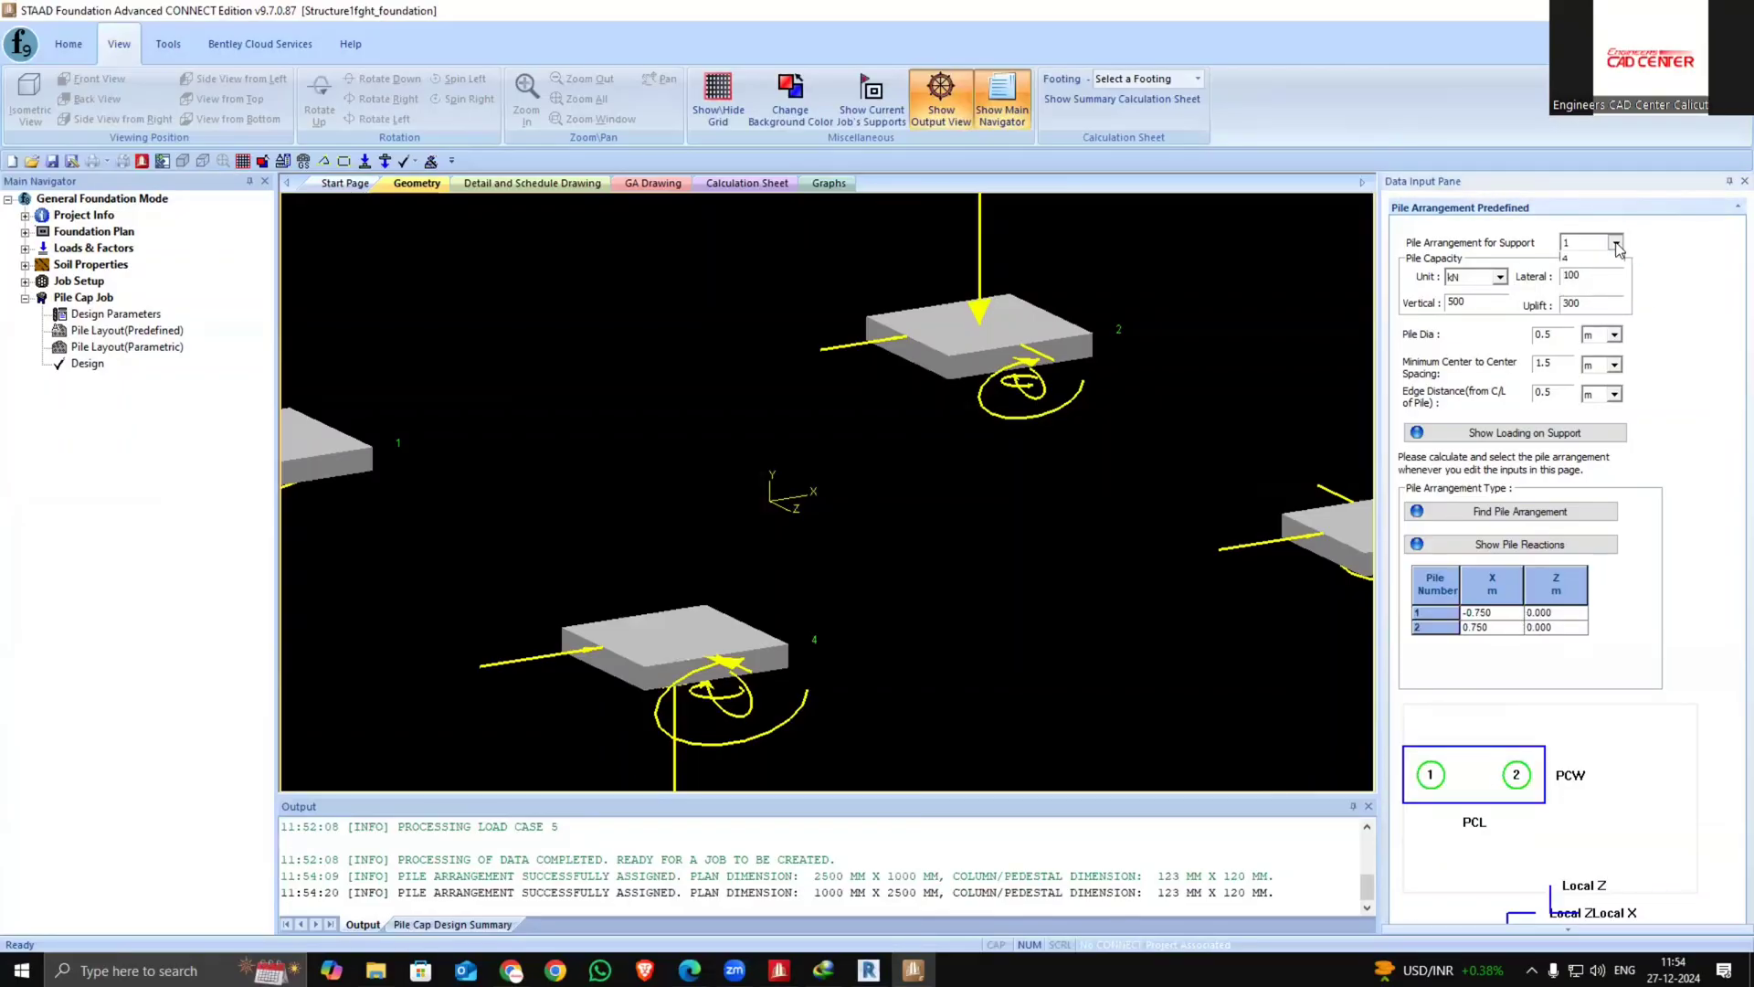
click(1615, 243)
click(1589, 284)
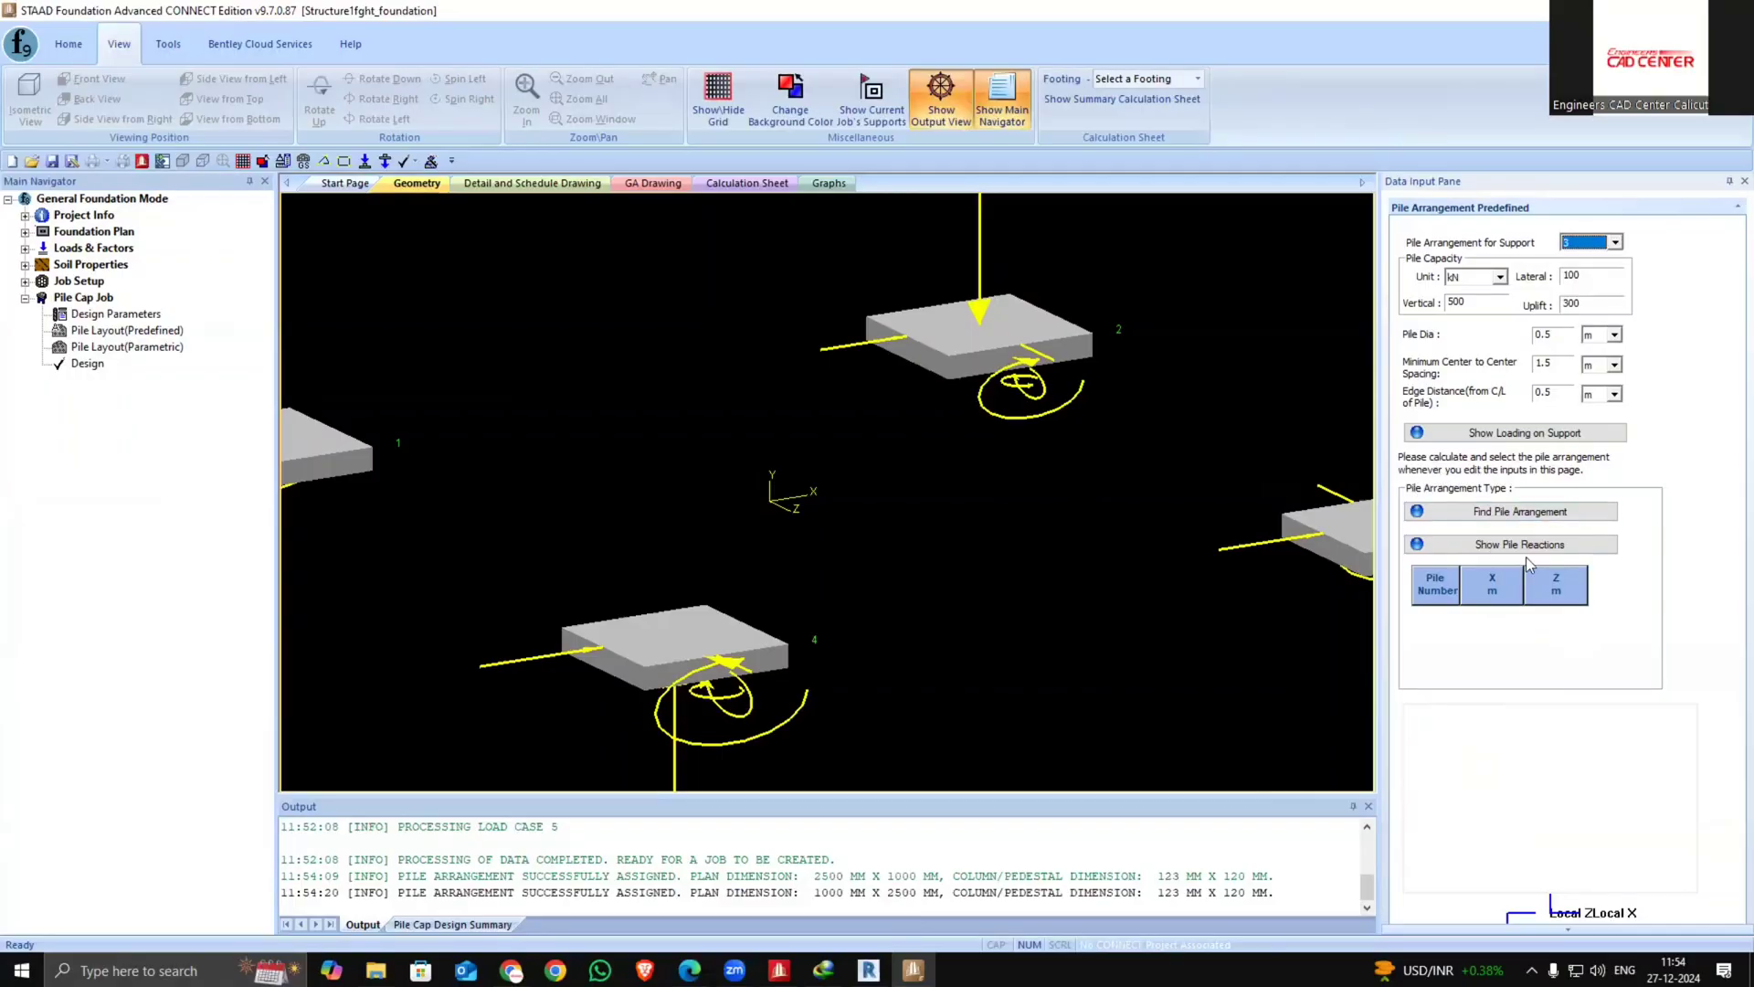
click(1544, 512)
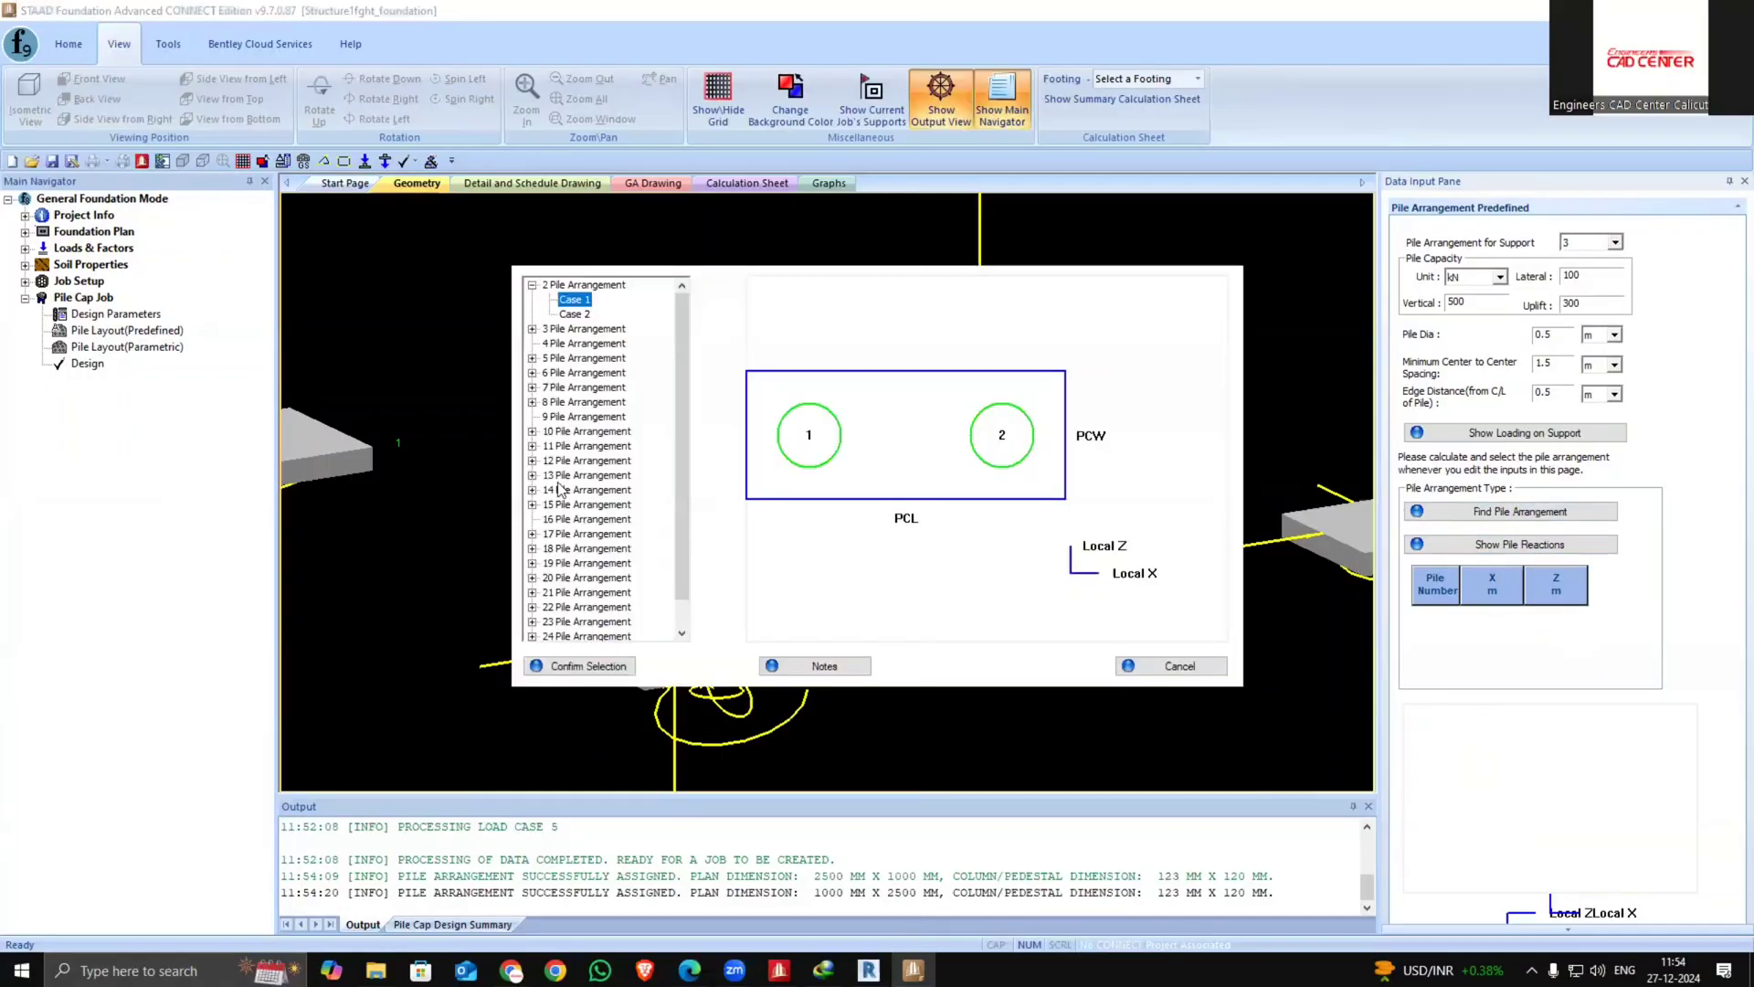
click(532, 329)
click(581, 345)
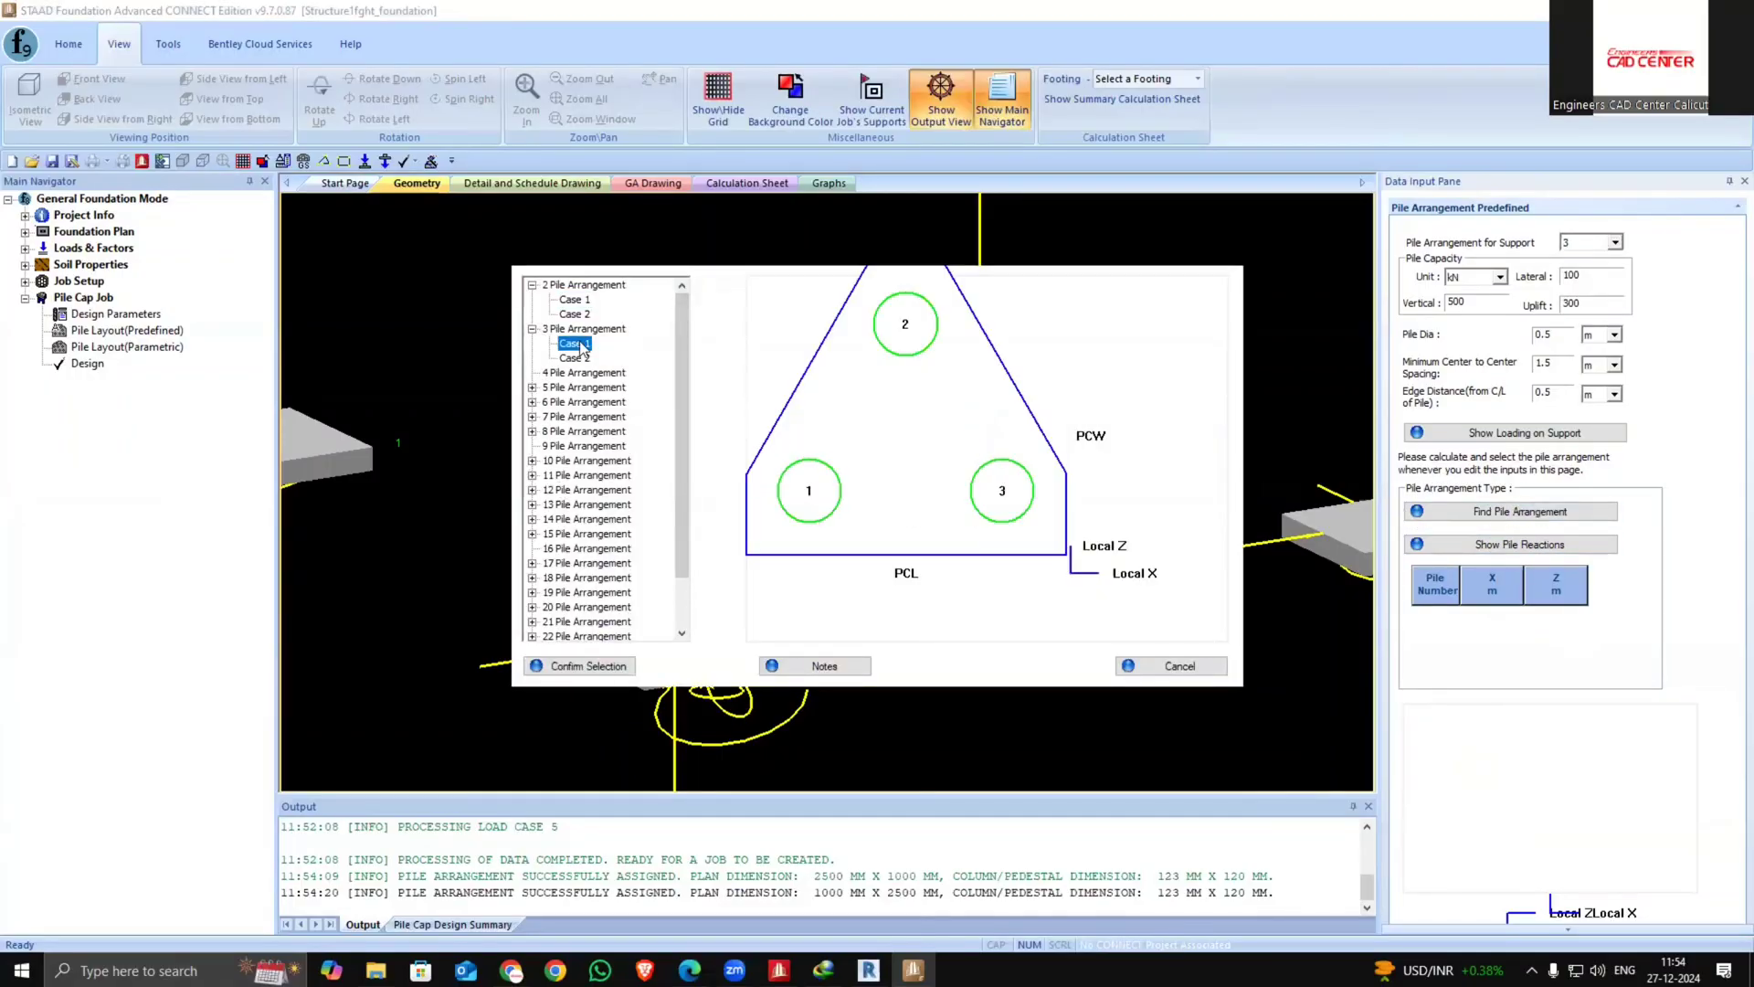
click(563, 667)
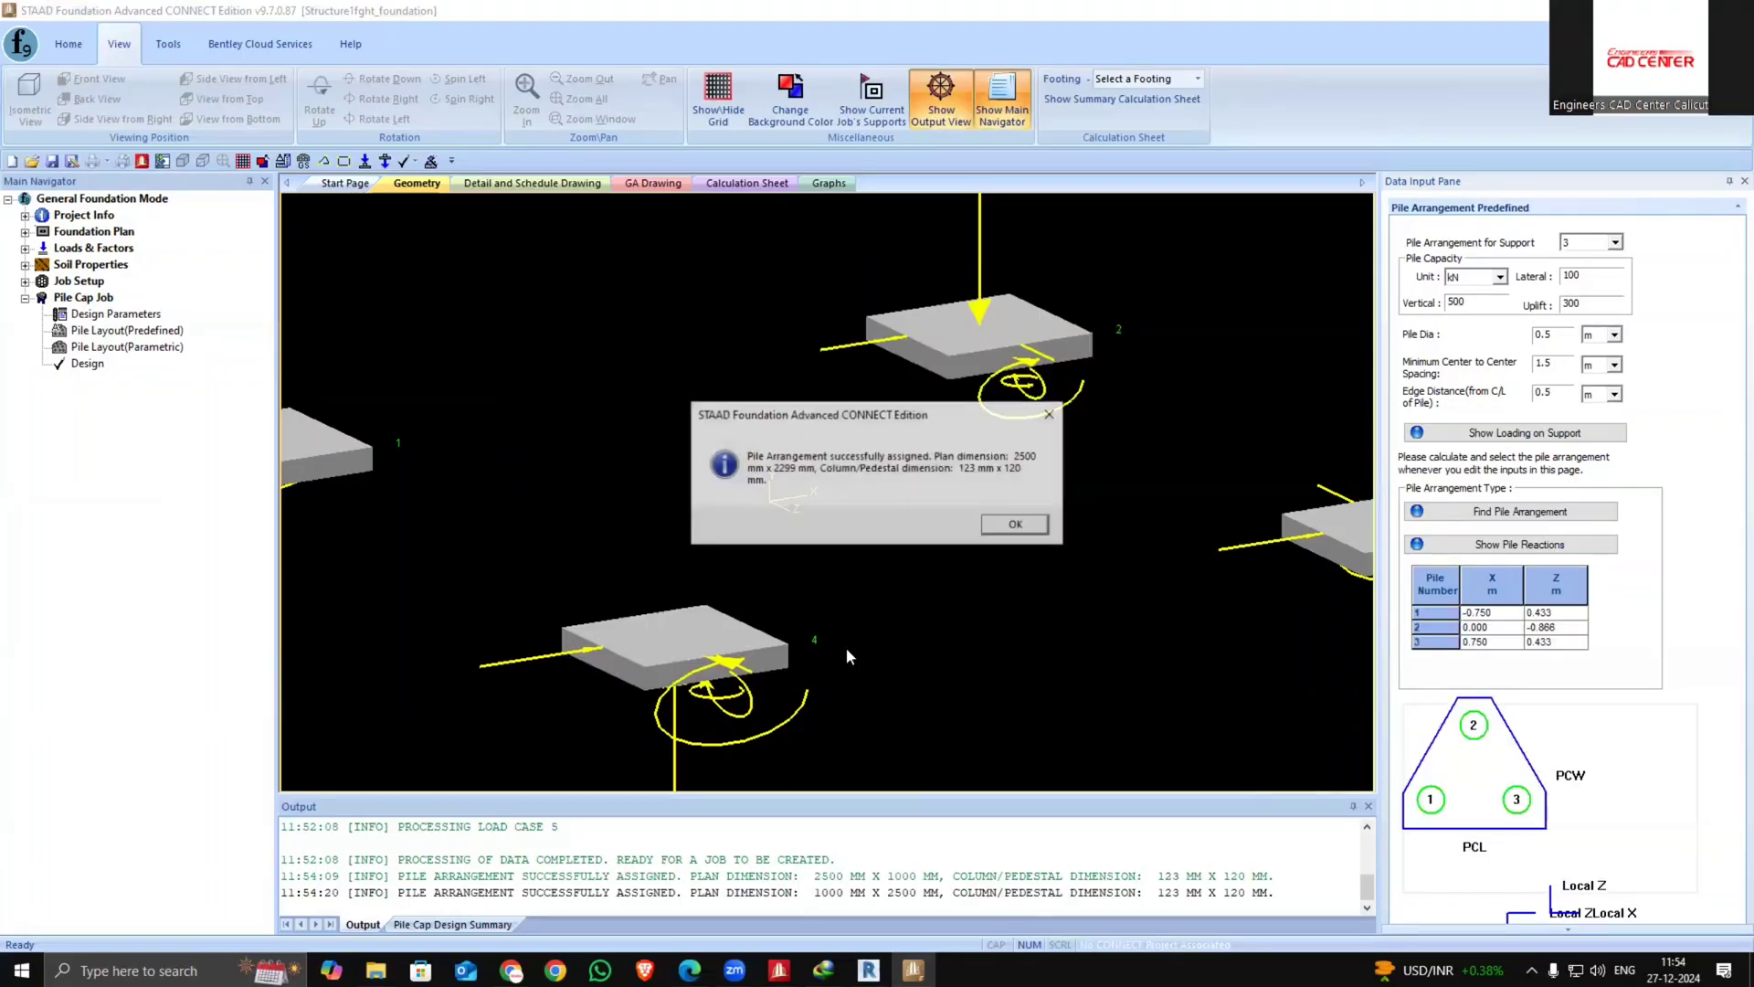
click(1015, 524)
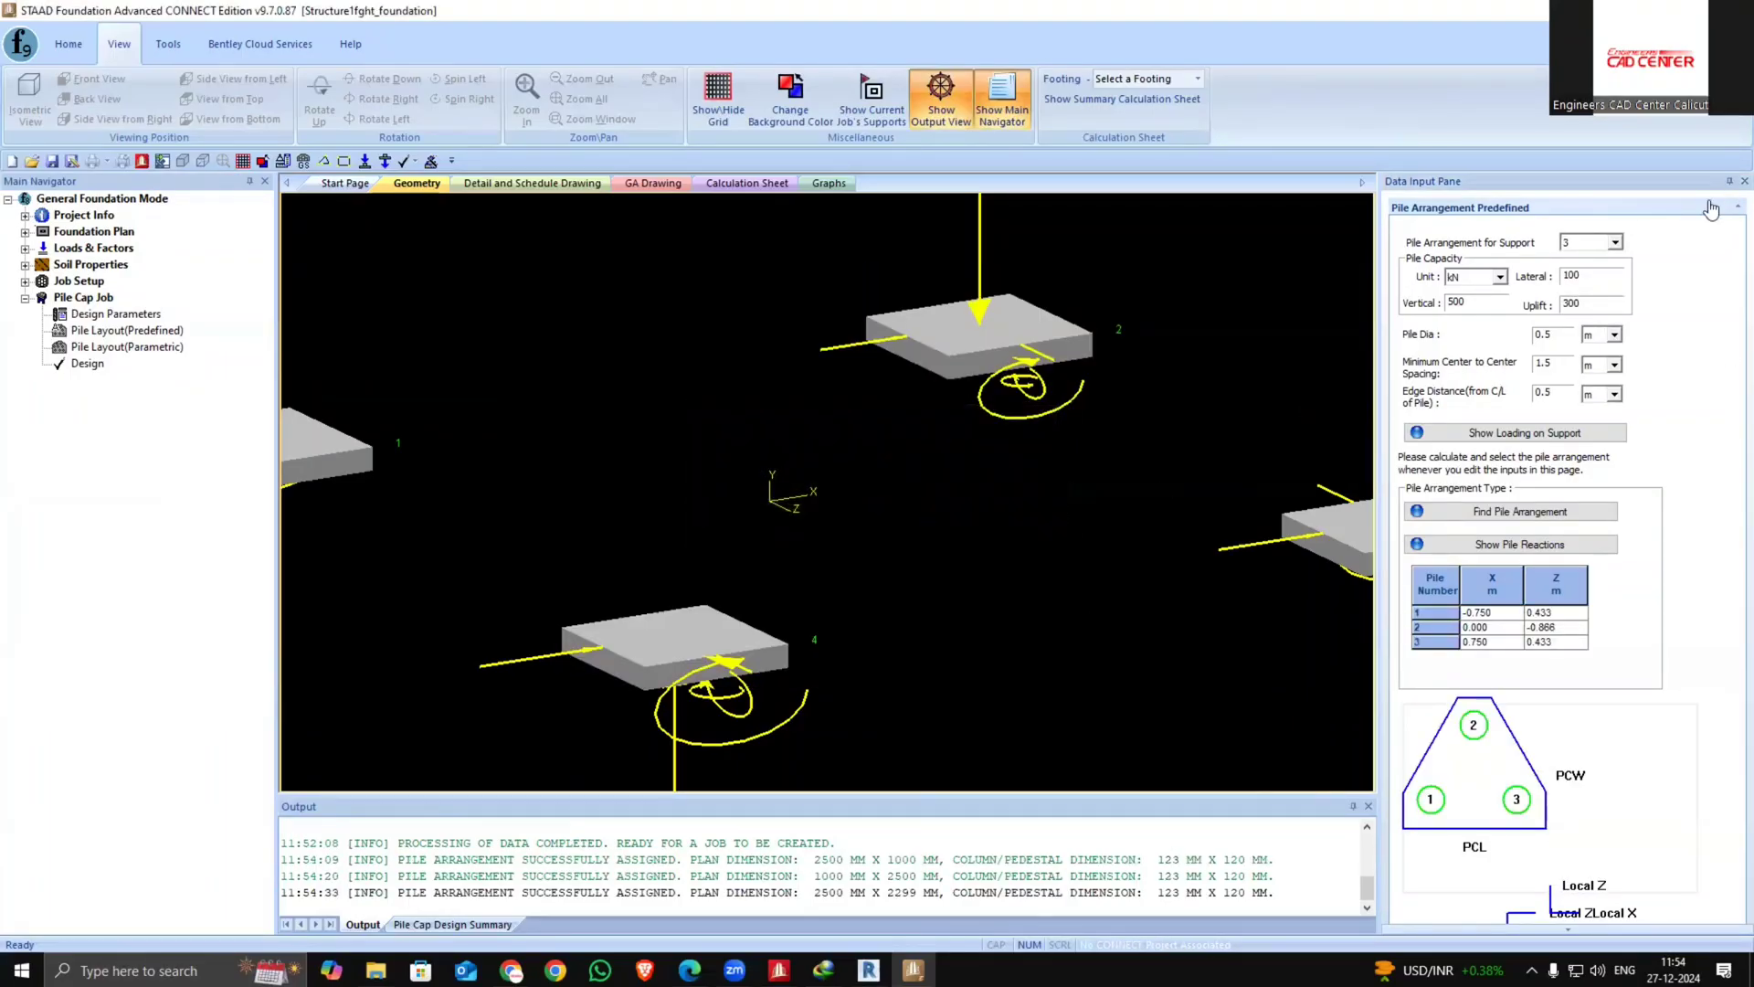
Switch to support 4 and assign the 2-pile arrangement, case 1, to it
click(1616, 242)
click(1585, 290)
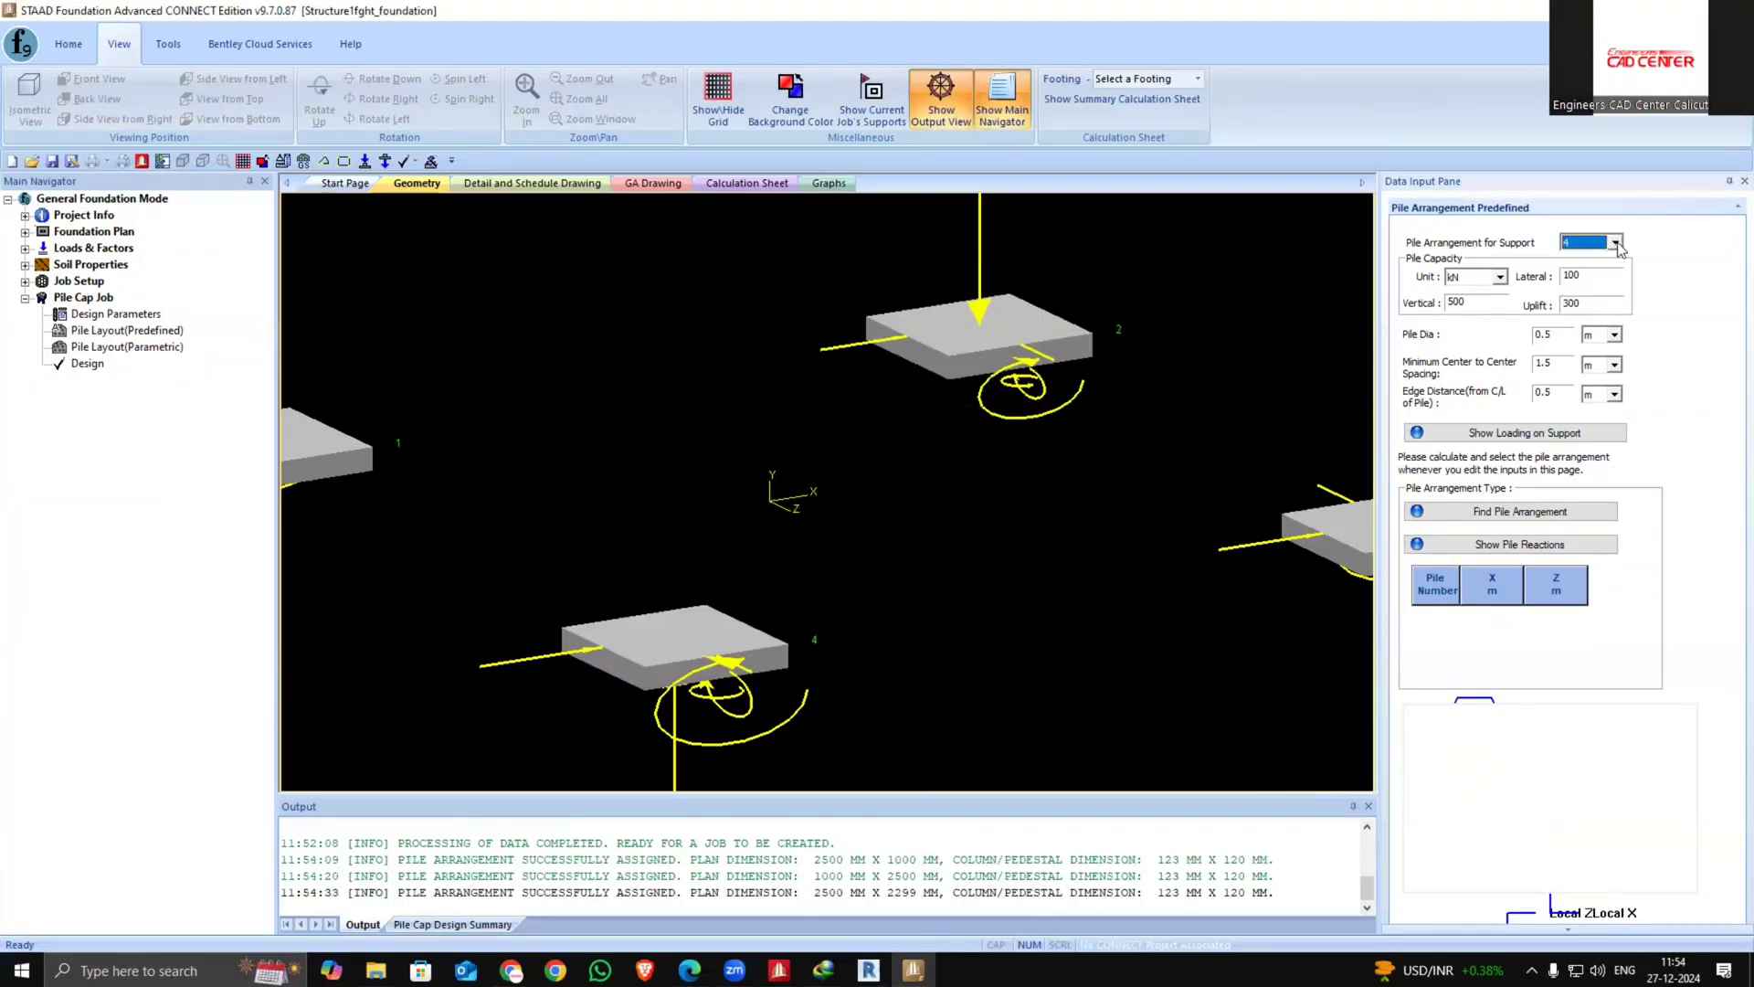
click(1521, 512)
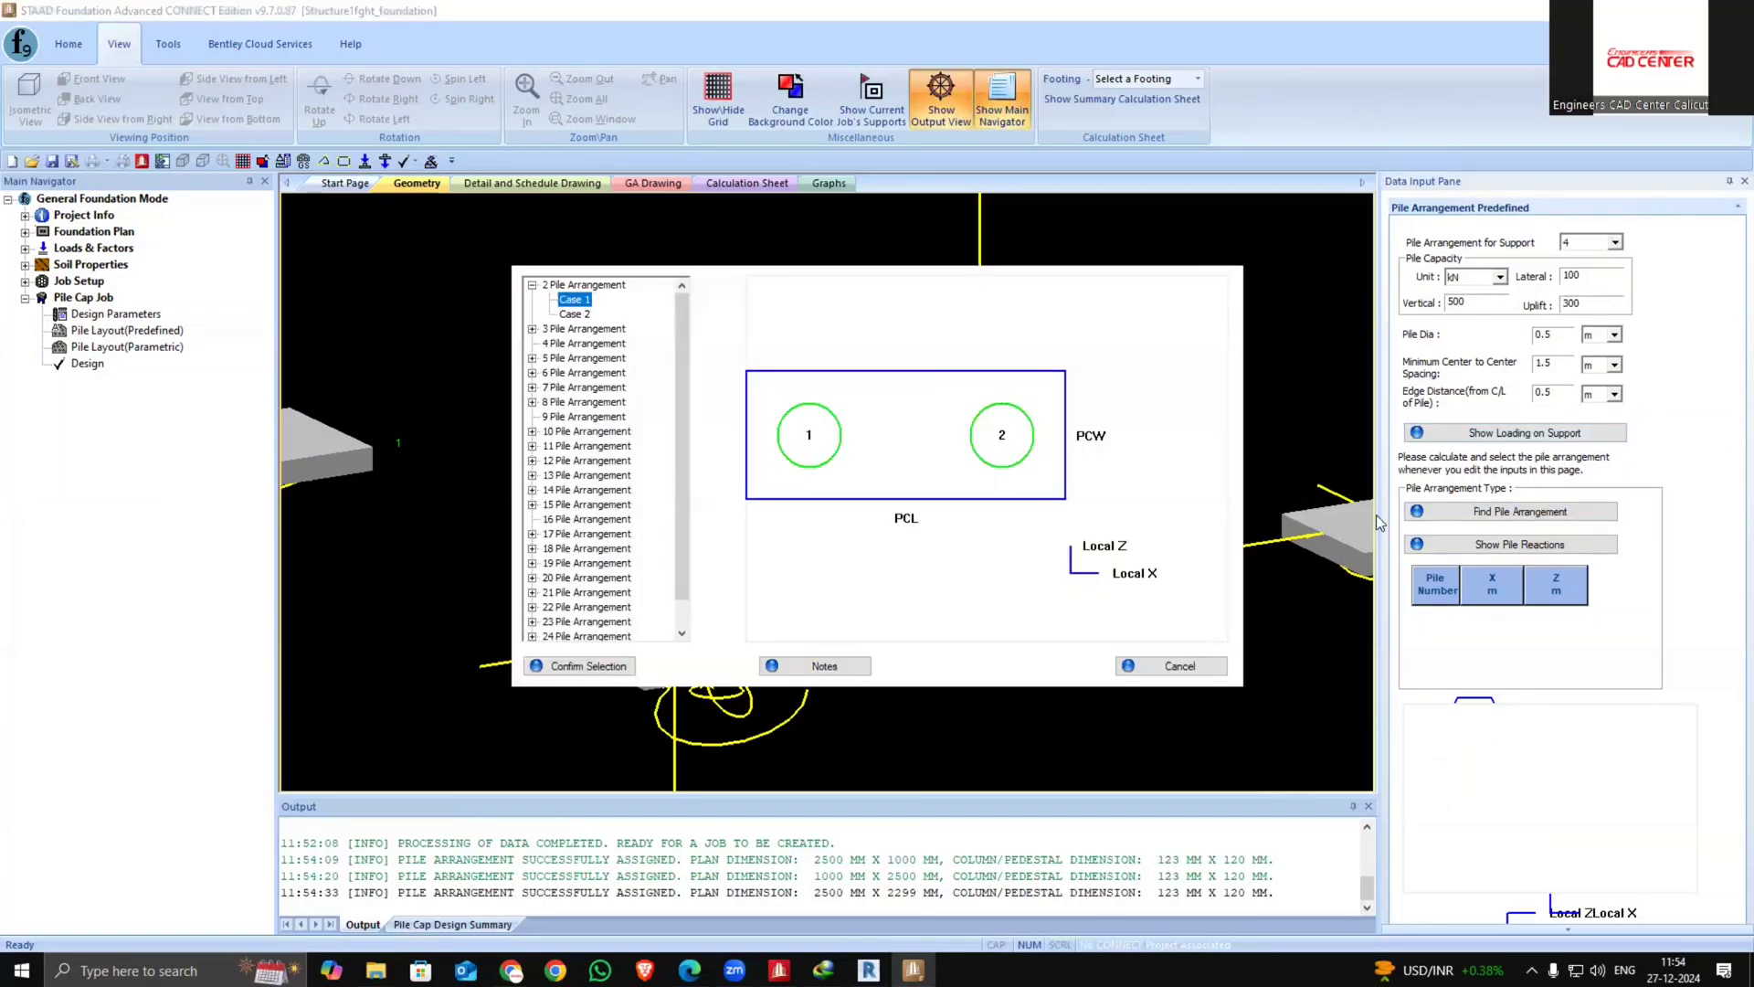
click(582, 669)
click(1014, 523)
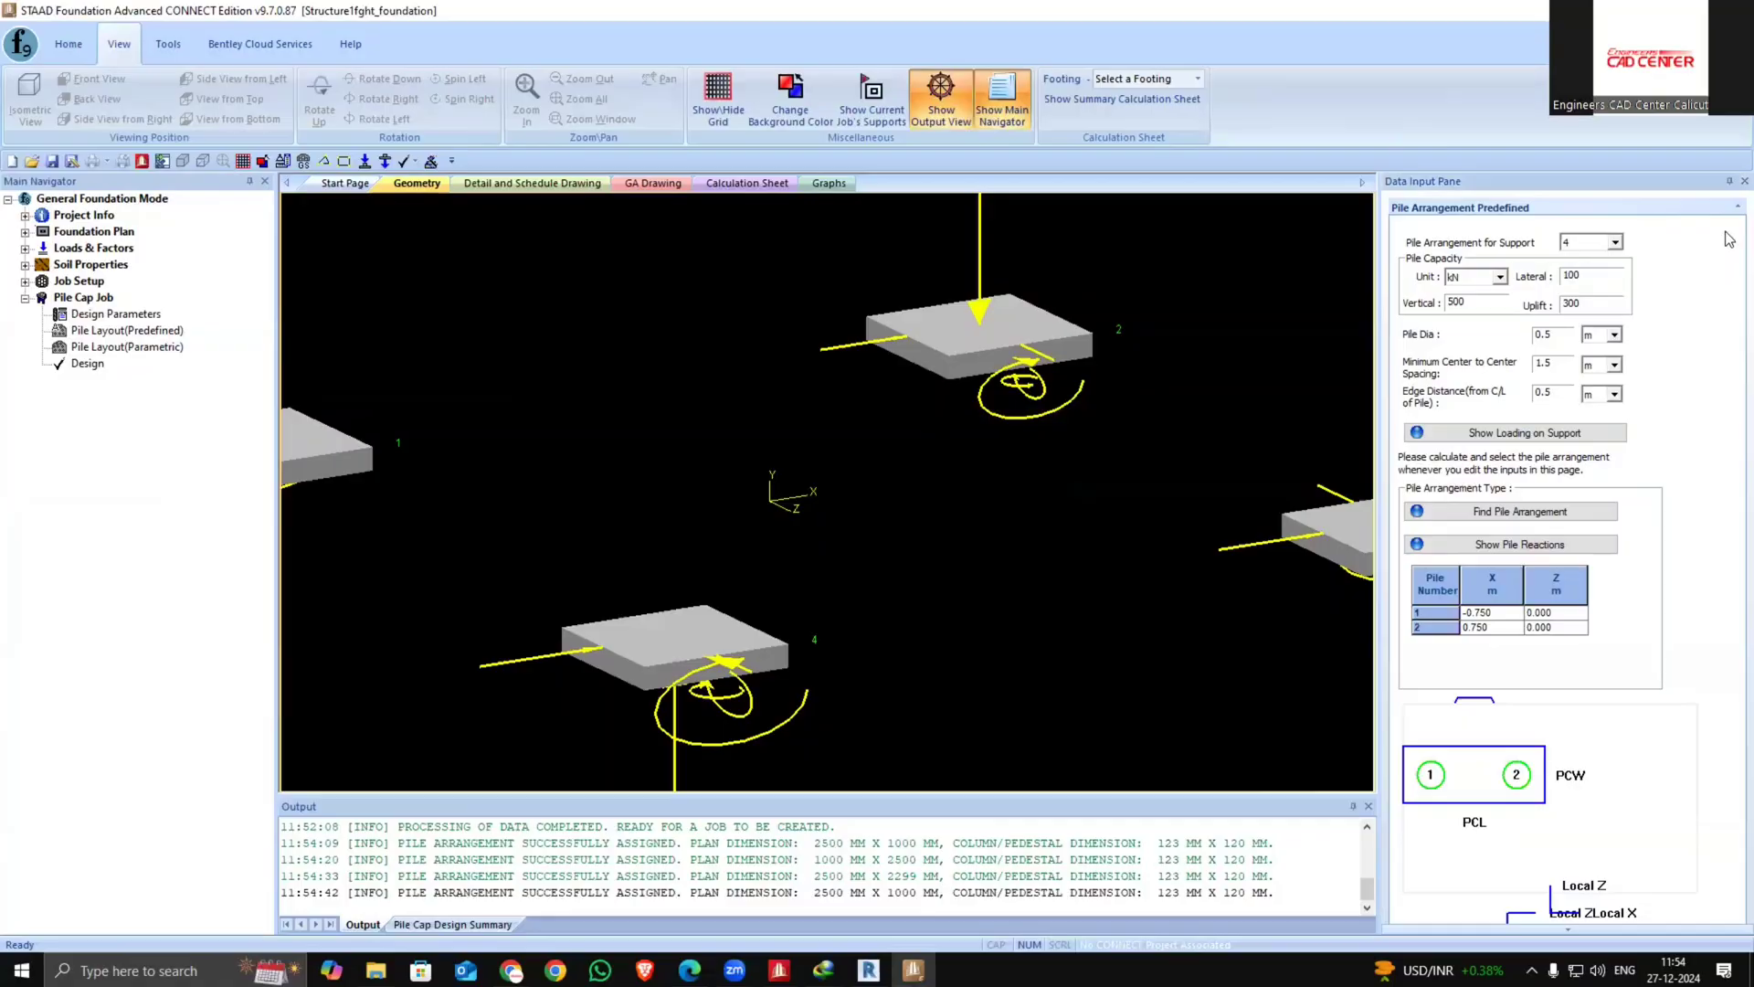
Review the pile arrangements assigned to supports 1, 2 and 3
click(1615, 242)
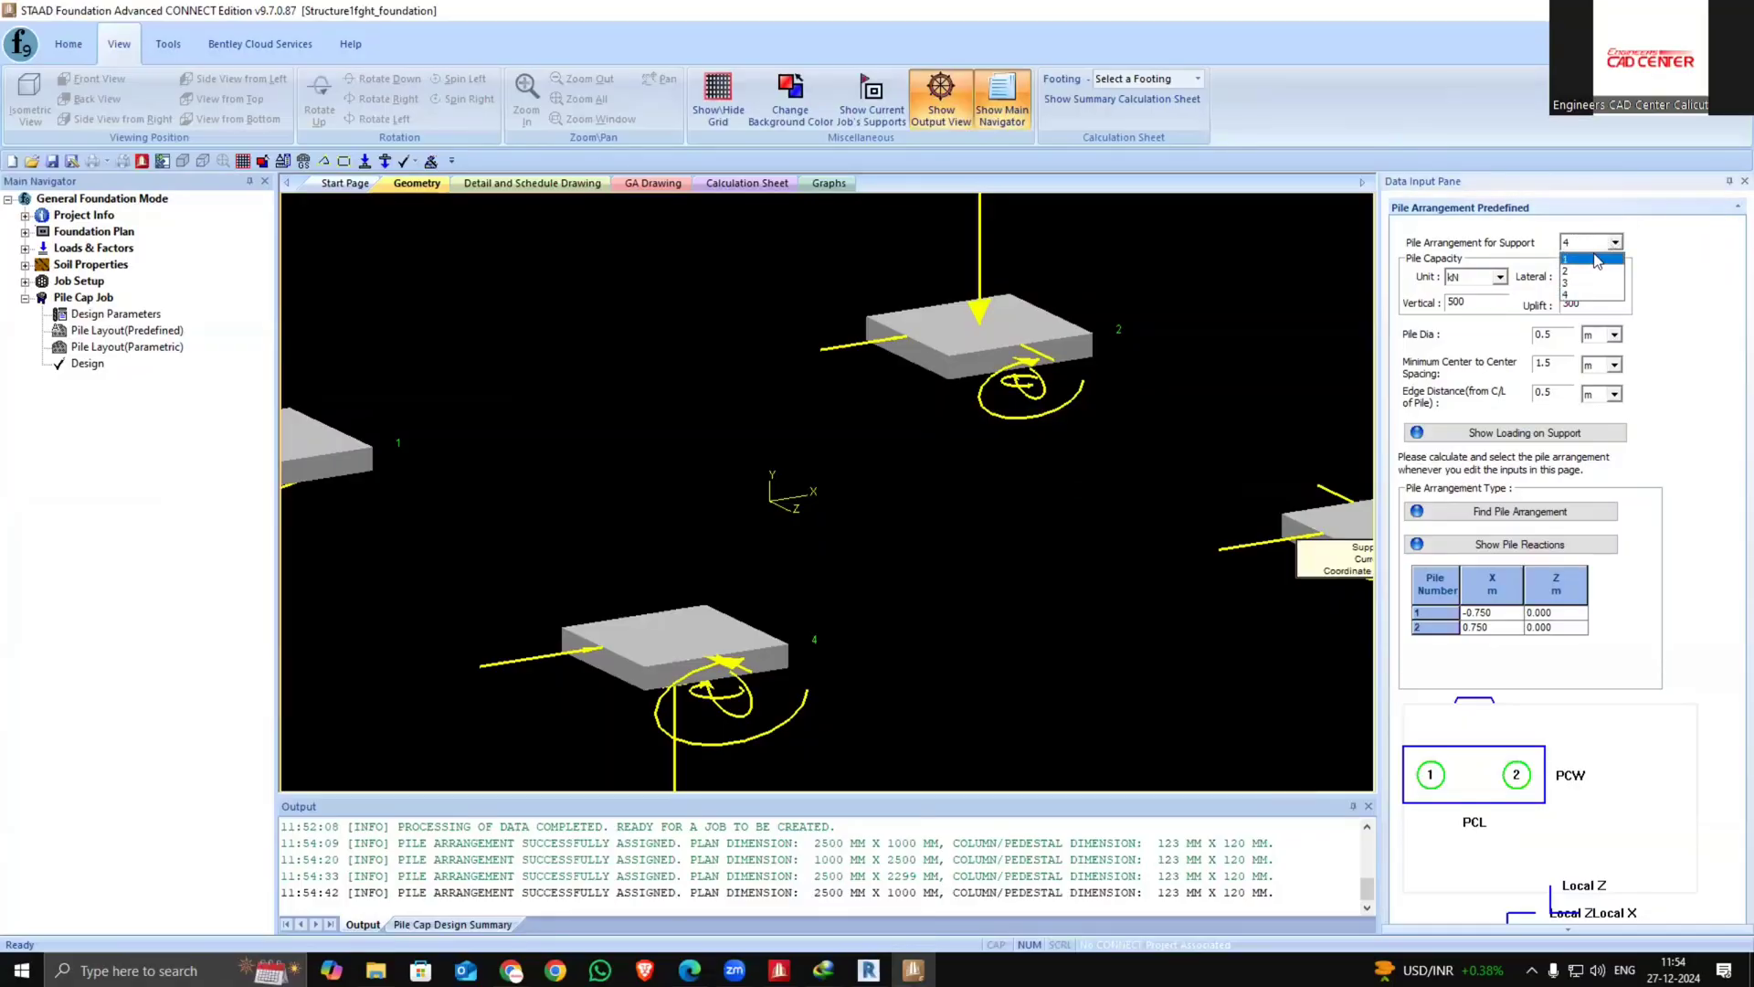
click(1589, 257)
click(1615, 242)
click(1594, 271)
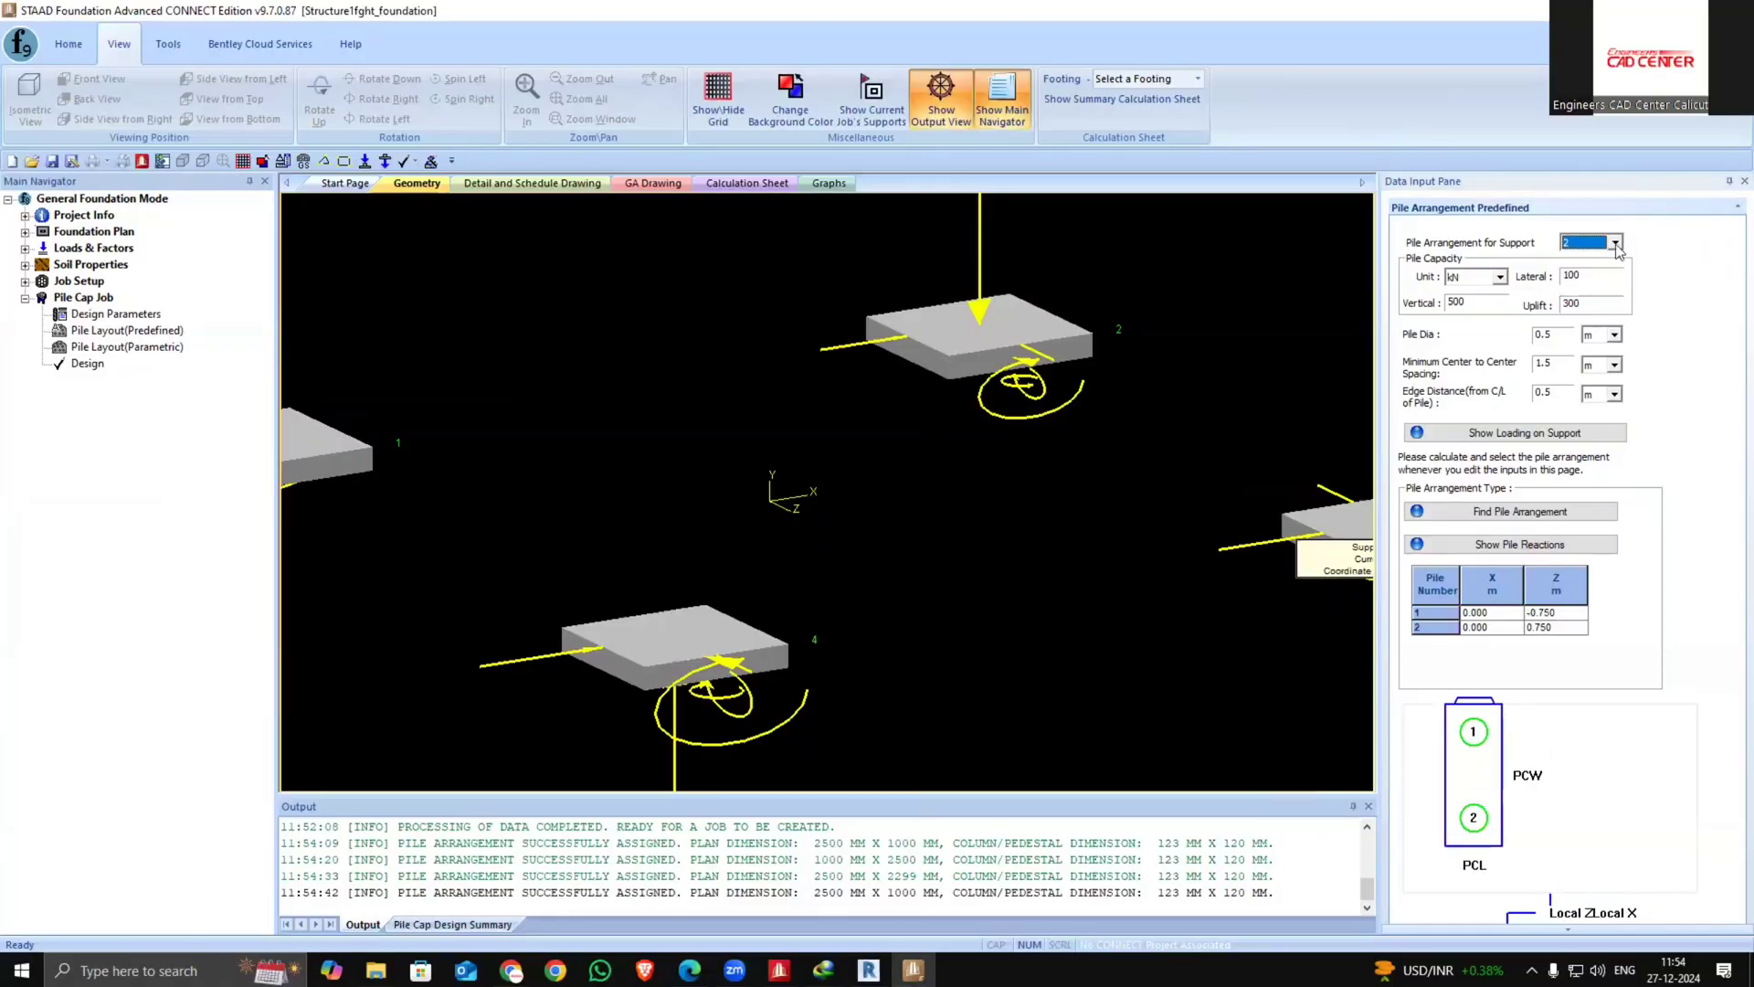
click(1616, 242)
click(1594, 282)
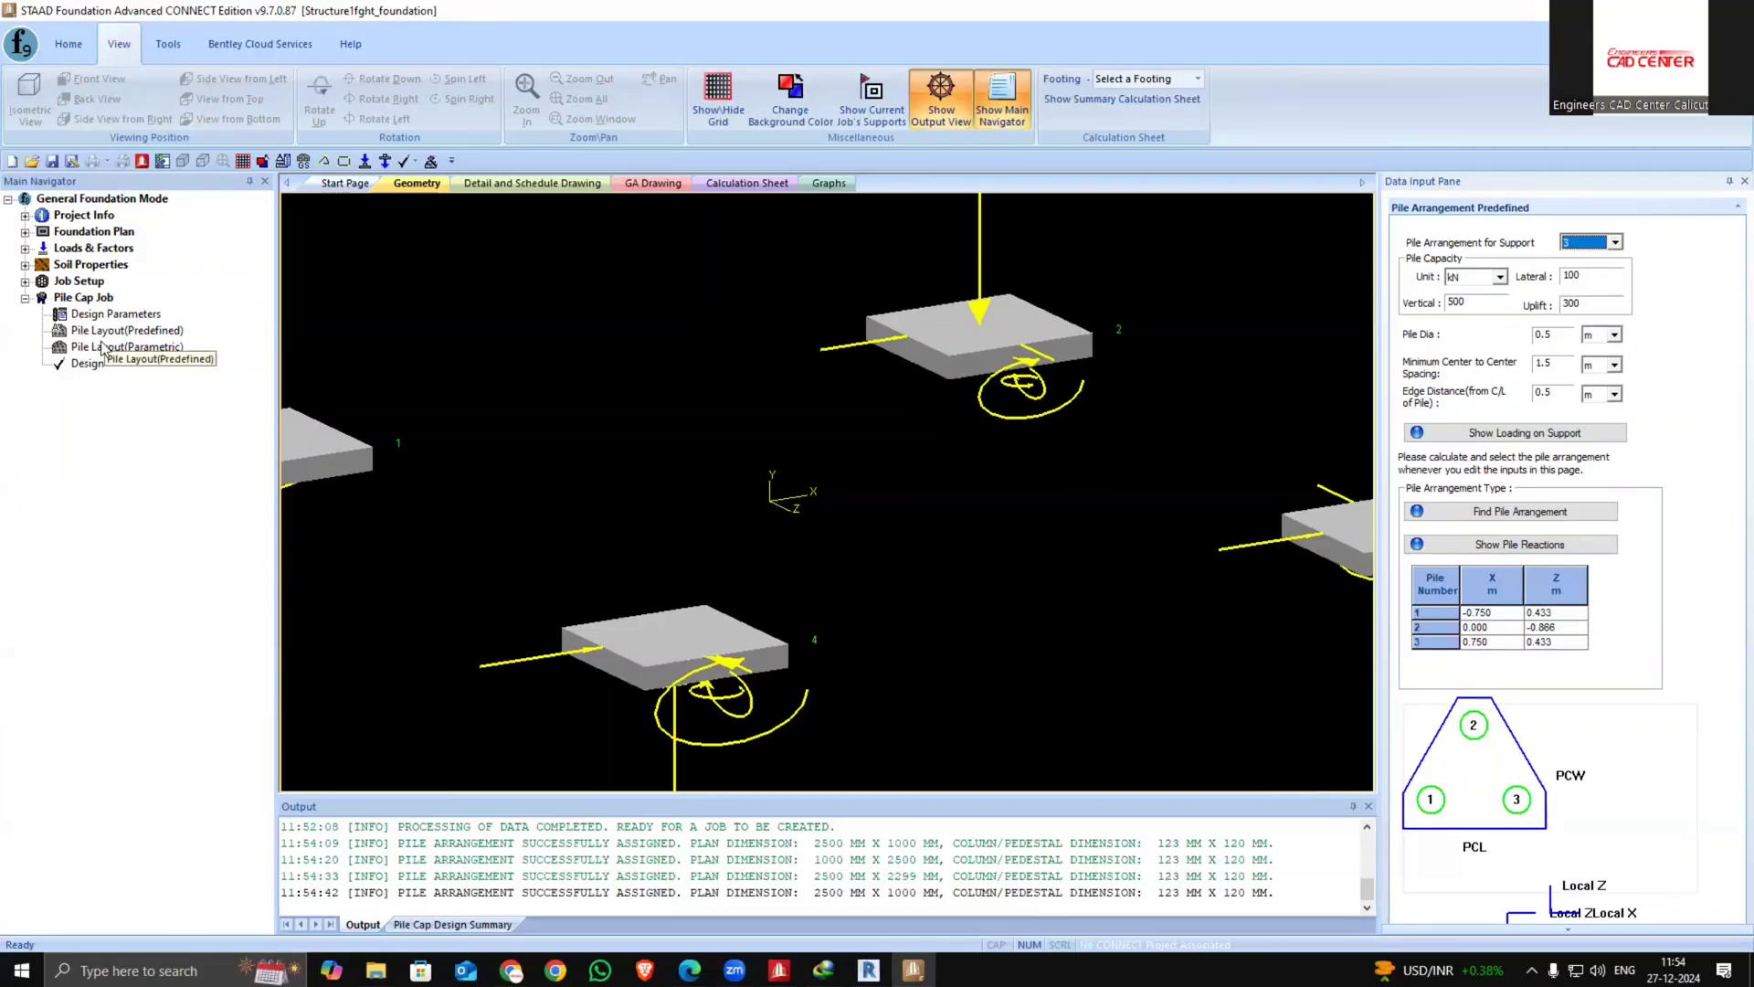
Run the pile cap design, saving the project as 12333
click(89, 369)
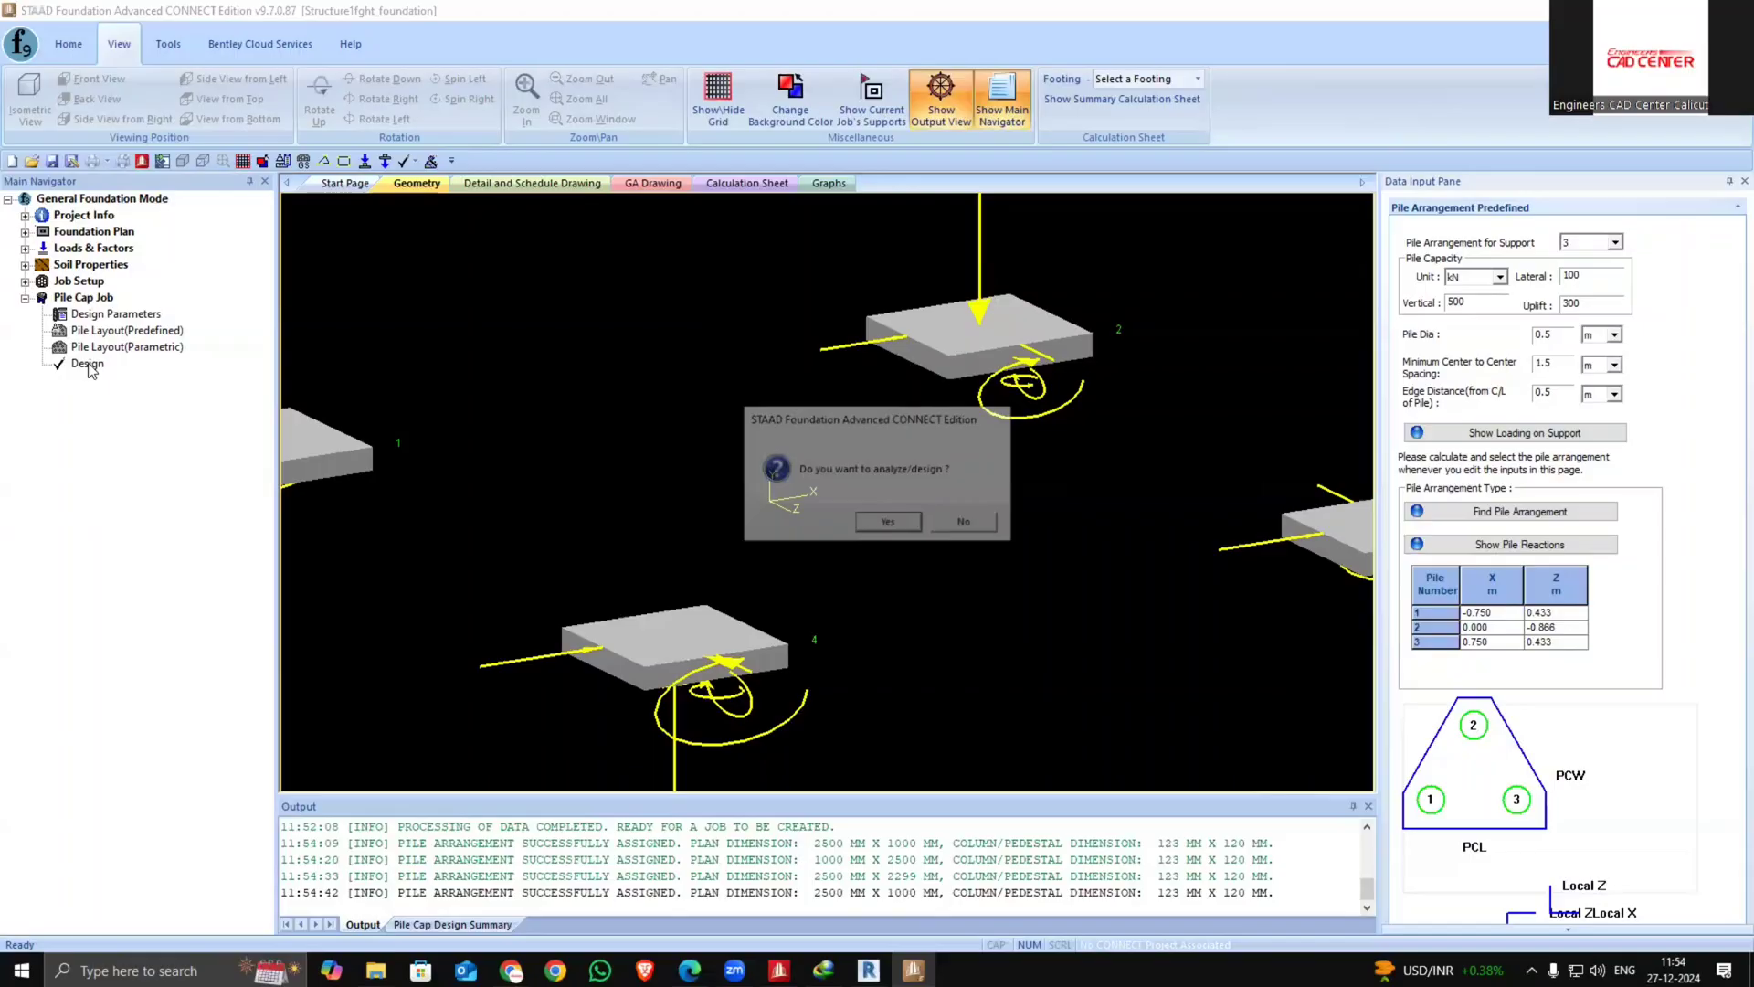
click(870, 523)
click(795, 511)
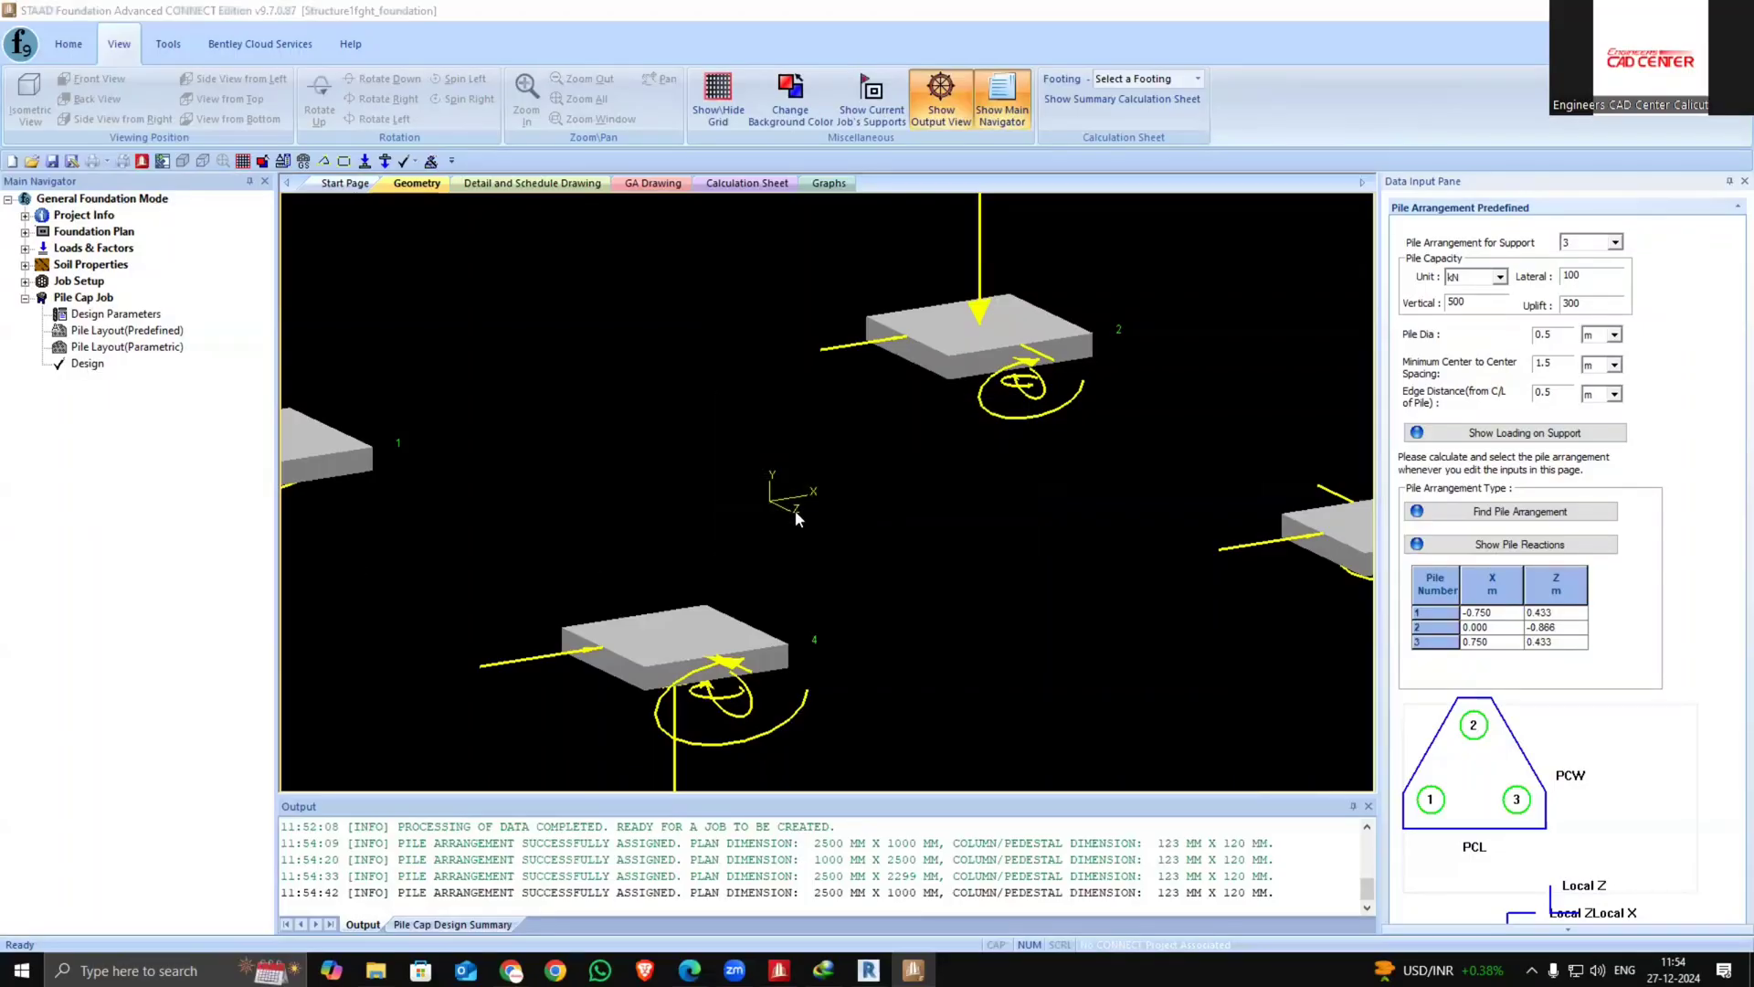
text(12333)
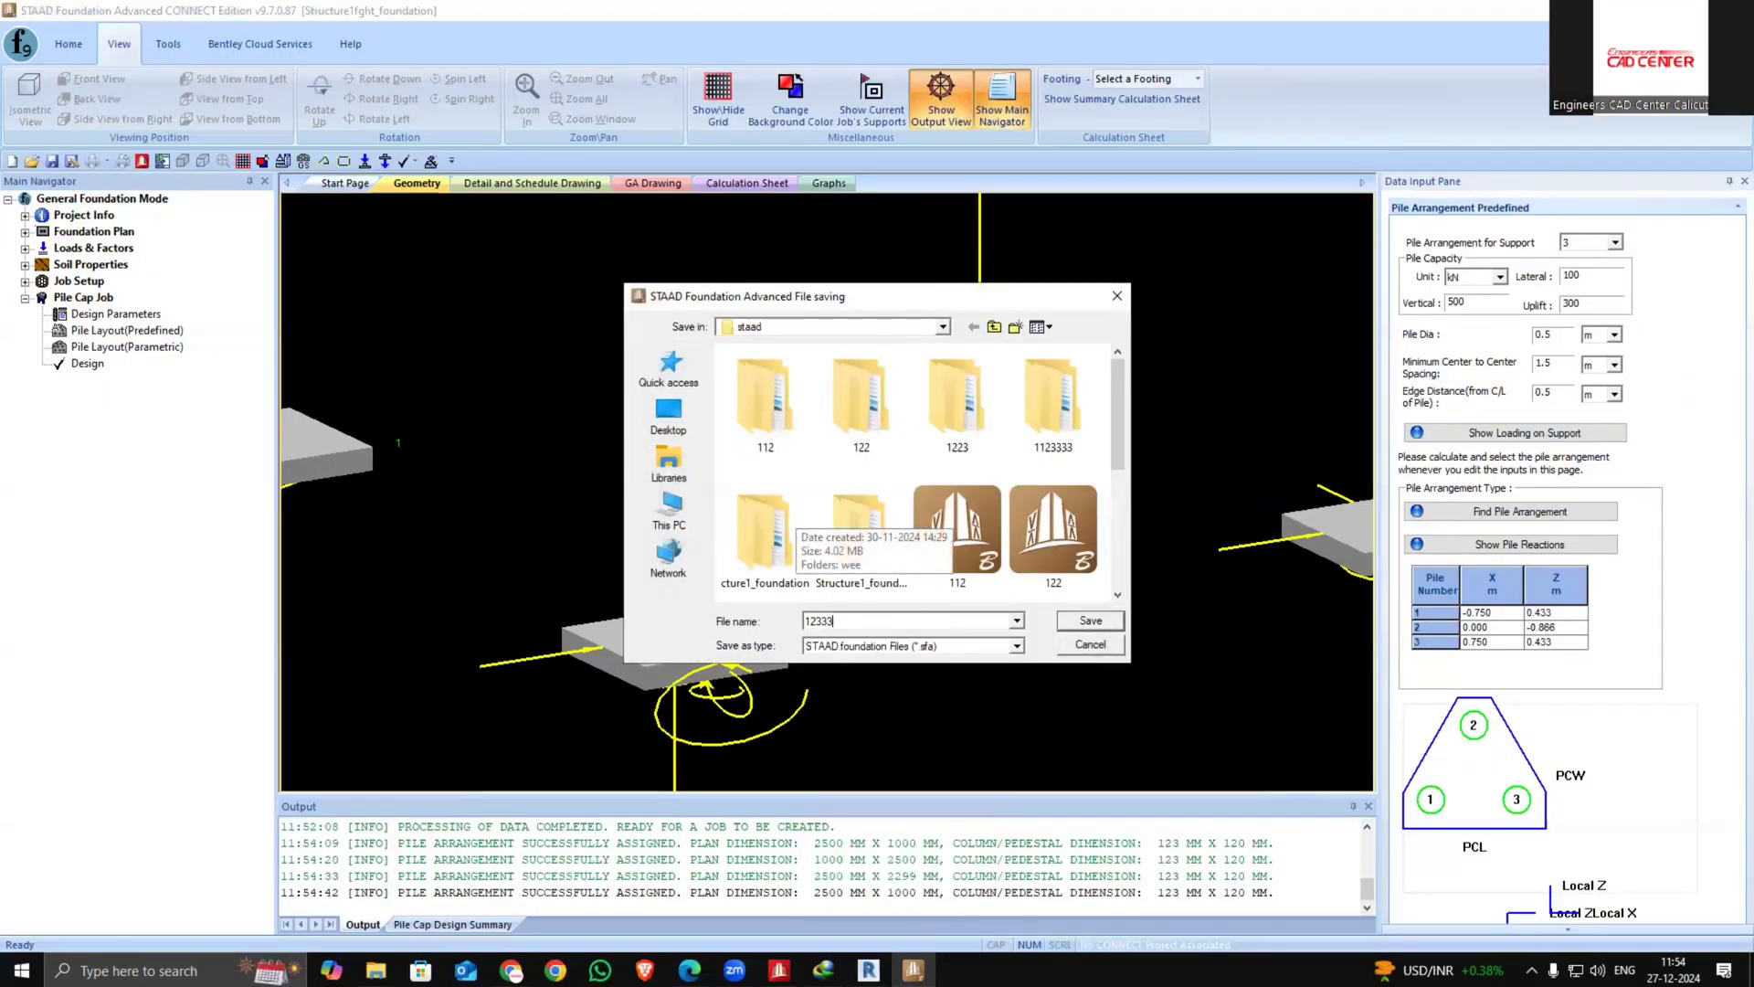
click(1092, 621)
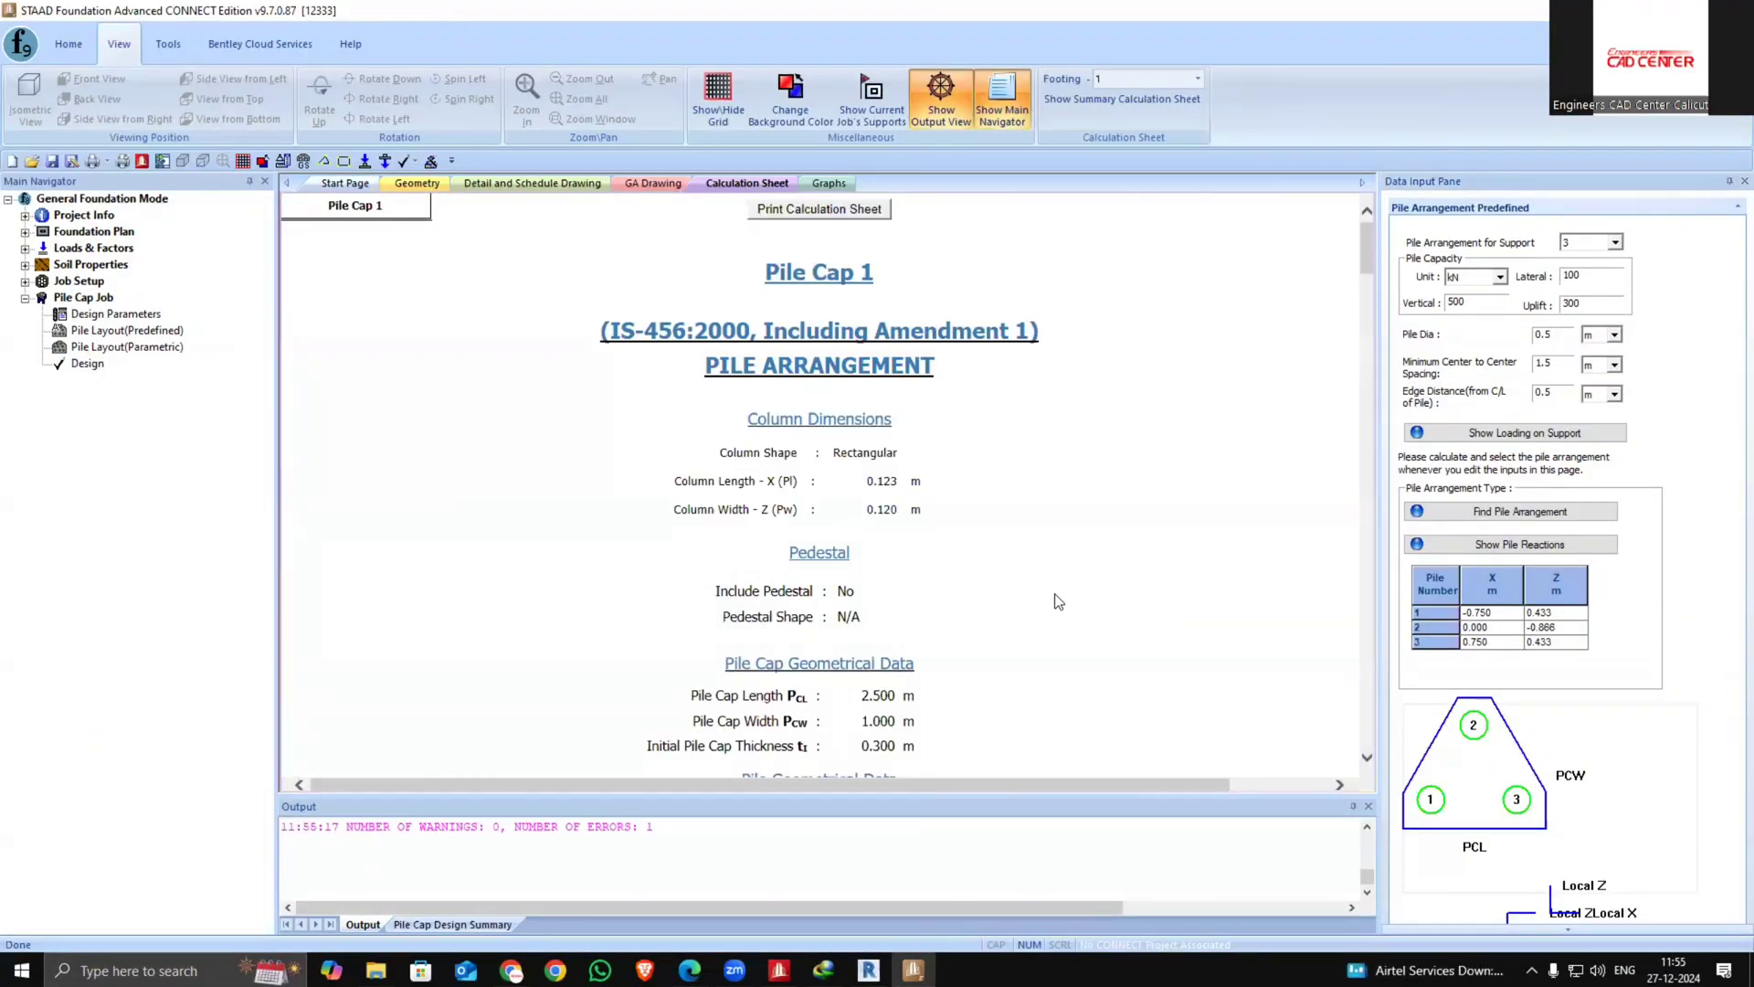
Scroll through pile cap 1's calculation sheet to examine the loads, pile reactions and reinforcement checks
scroll(1051, 639, down, 3)
scroll(1047, 652, down, 15)
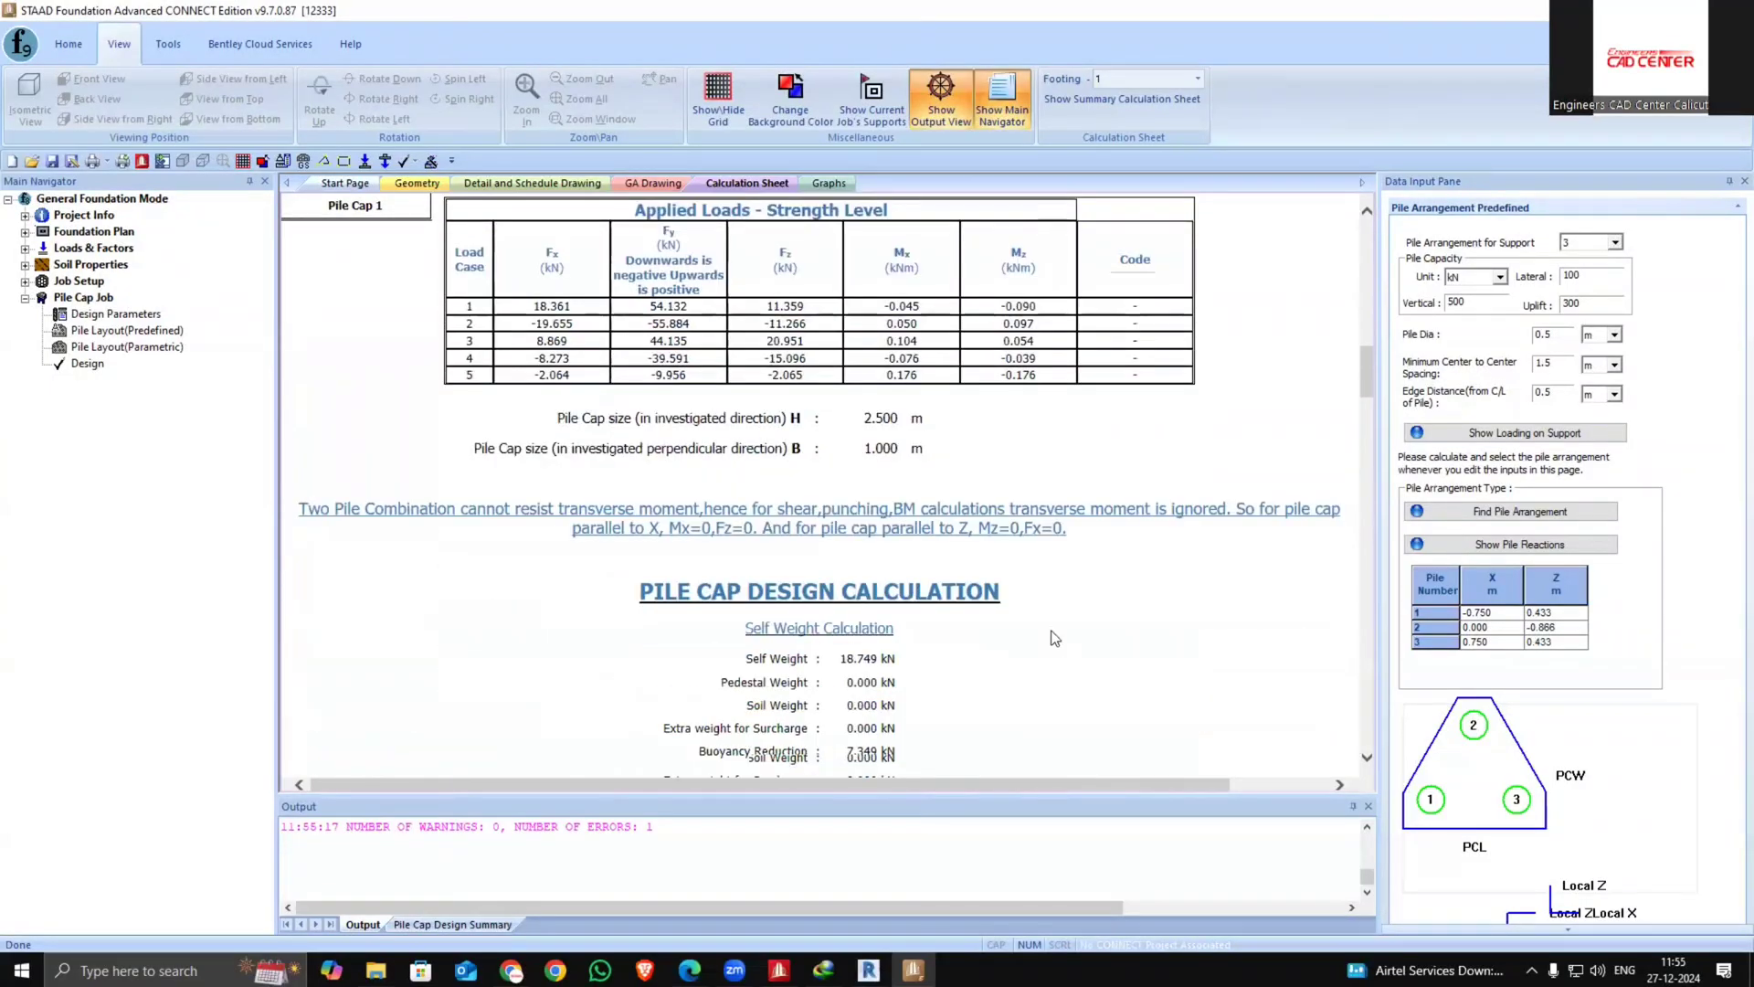
scroll(1052, 630, down, 3)
scroll(940, 580, up, 5)
scroll(968, 511, down, 4)
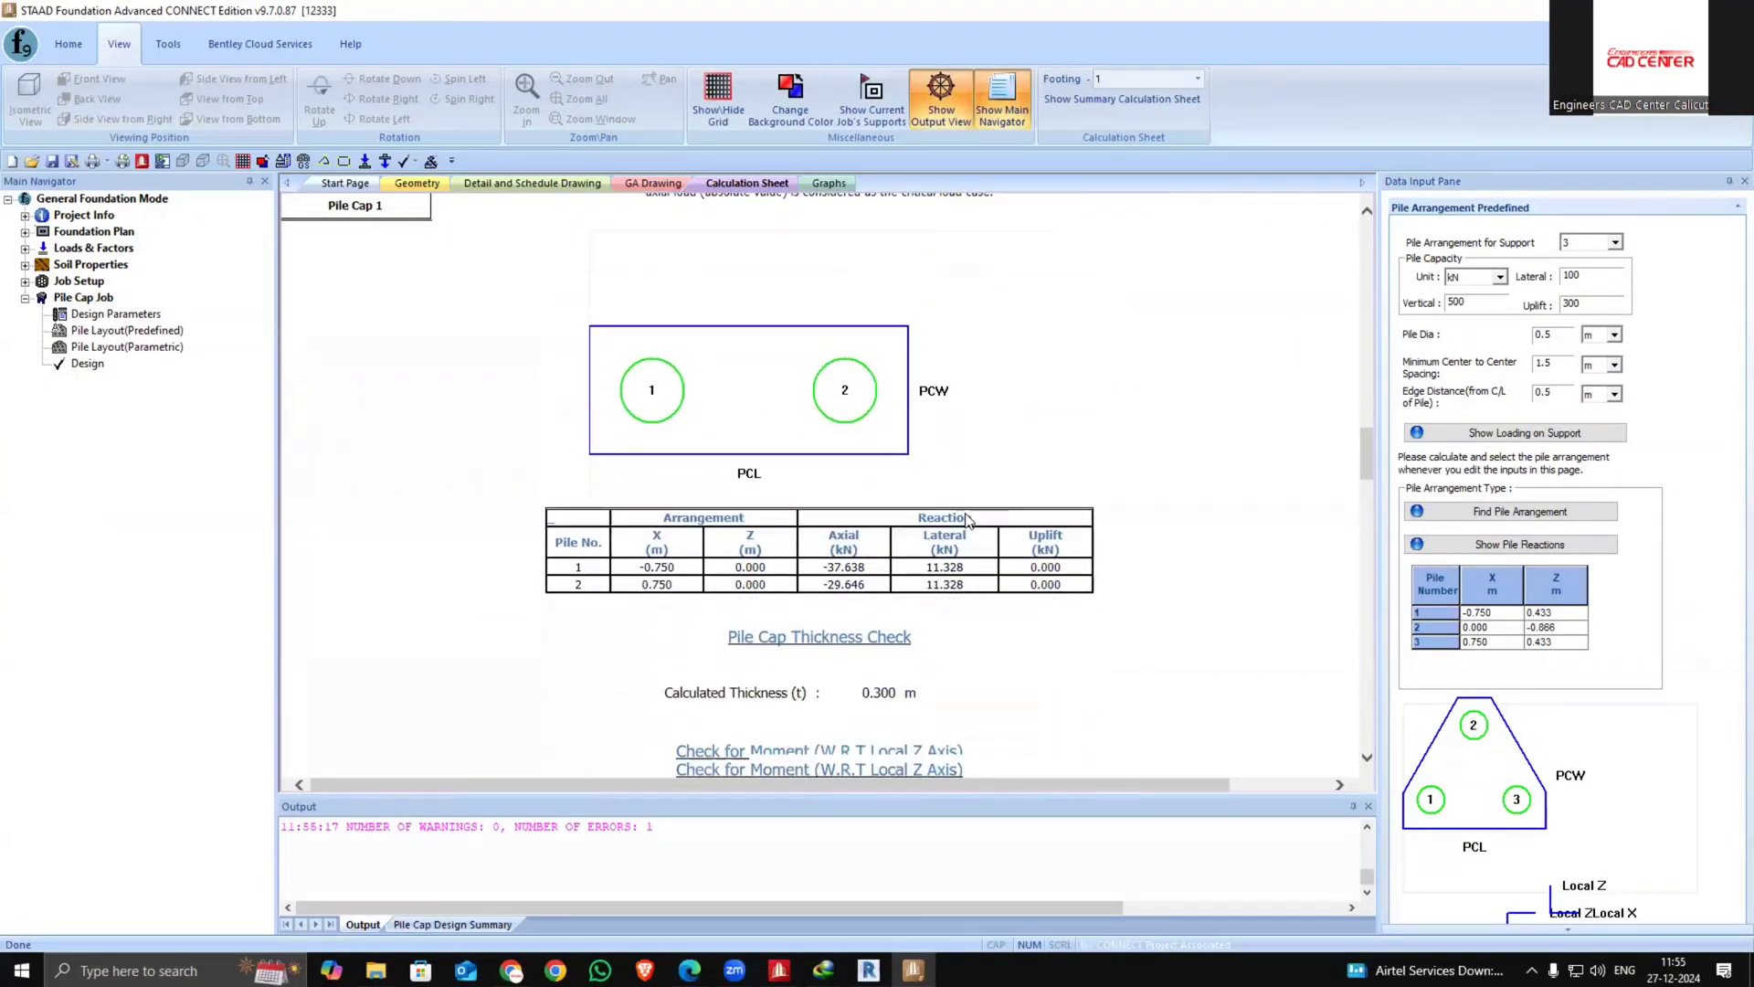
scroll(936, 525, down, 3)
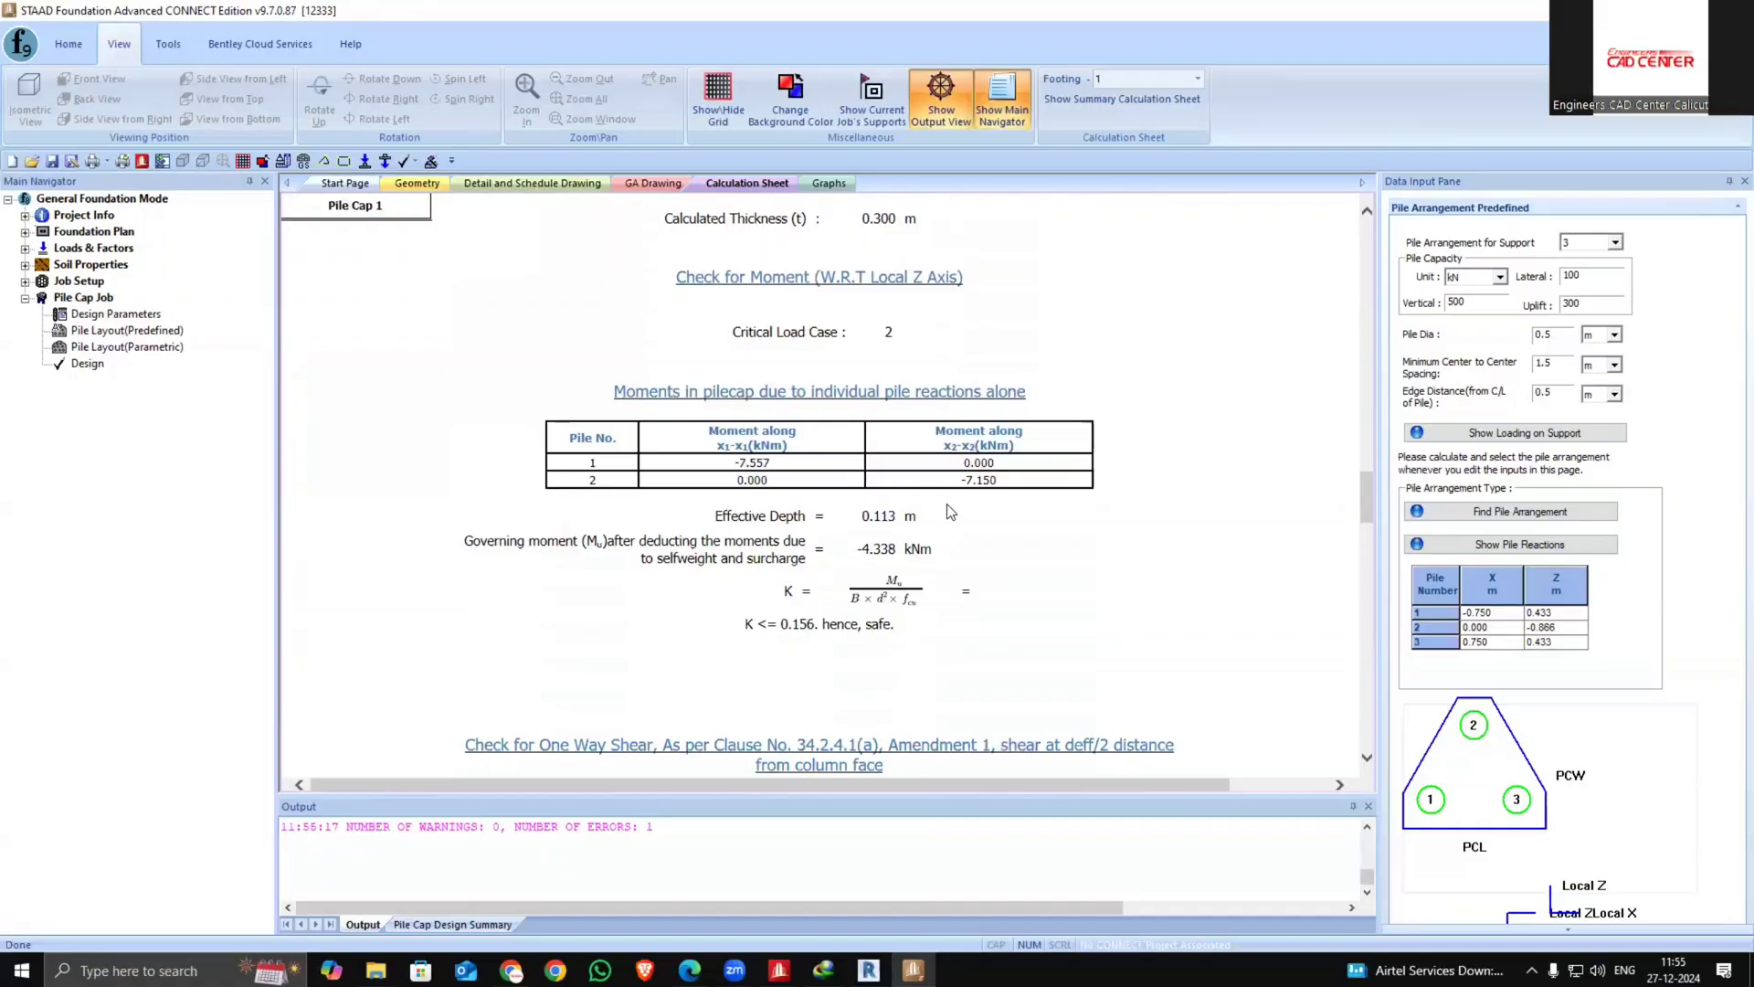
scroll(950, 512, down, 20)
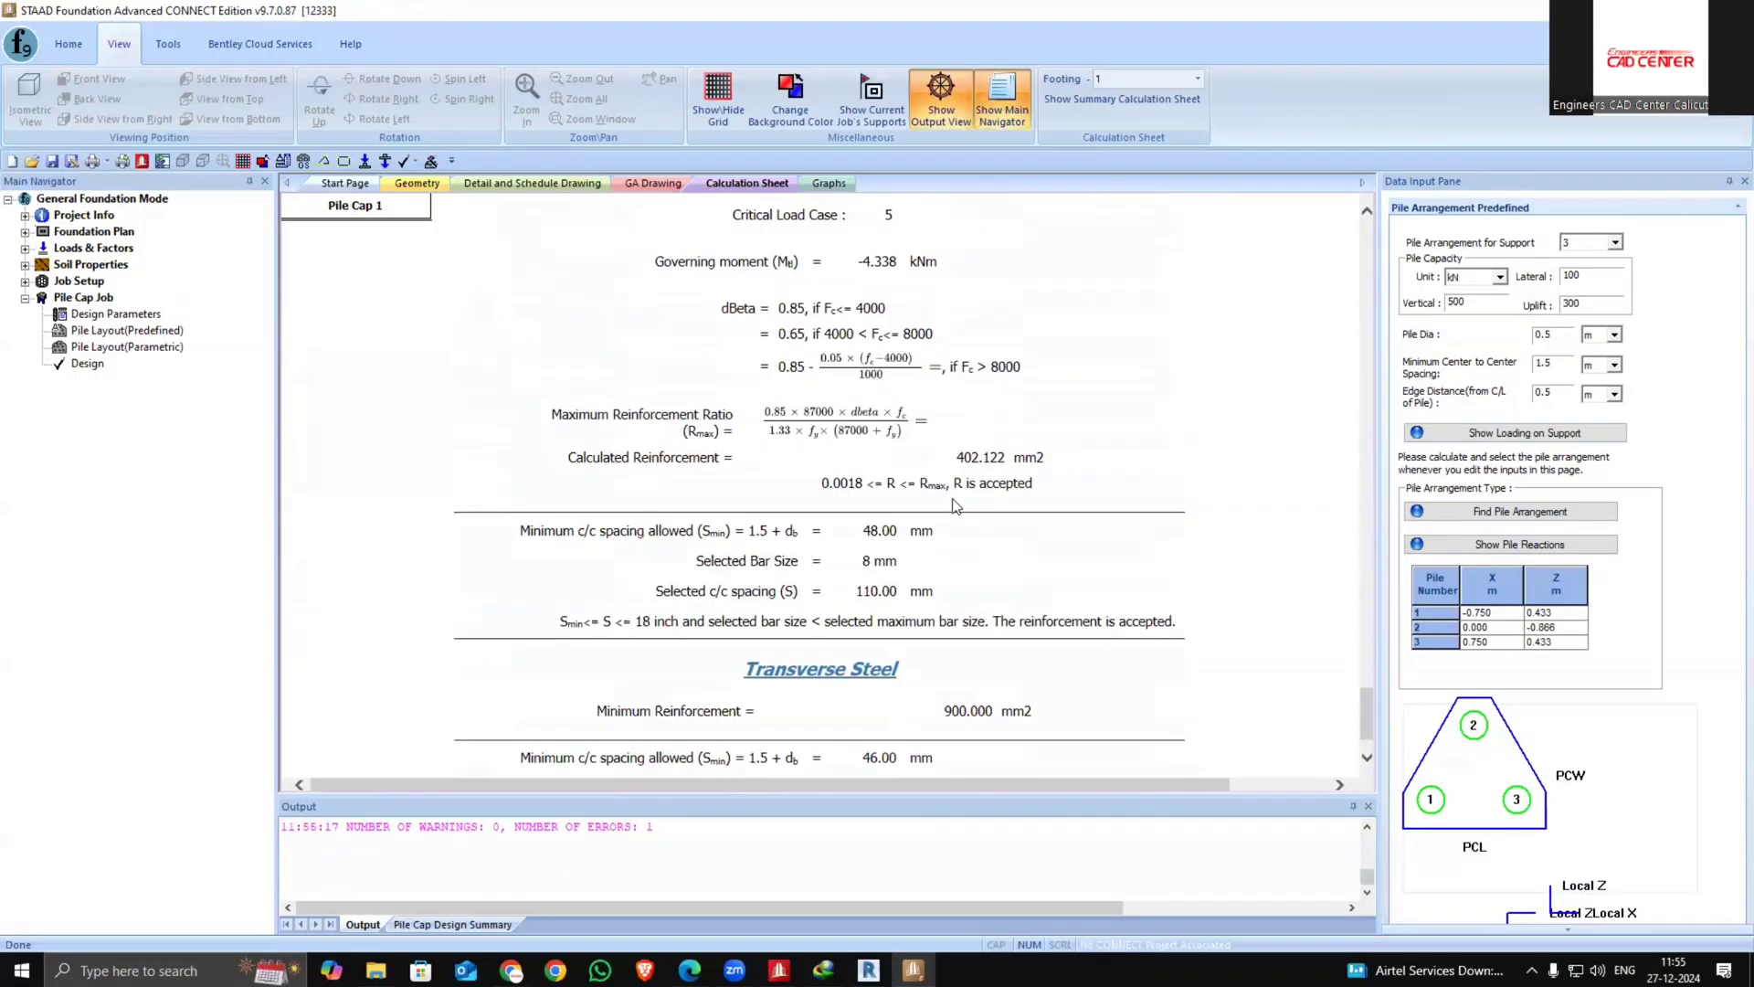
scroll(953, 505, down, 1)
Switch the calculation sheet to footing 2 and review its pile reactions
click(1198, 79)
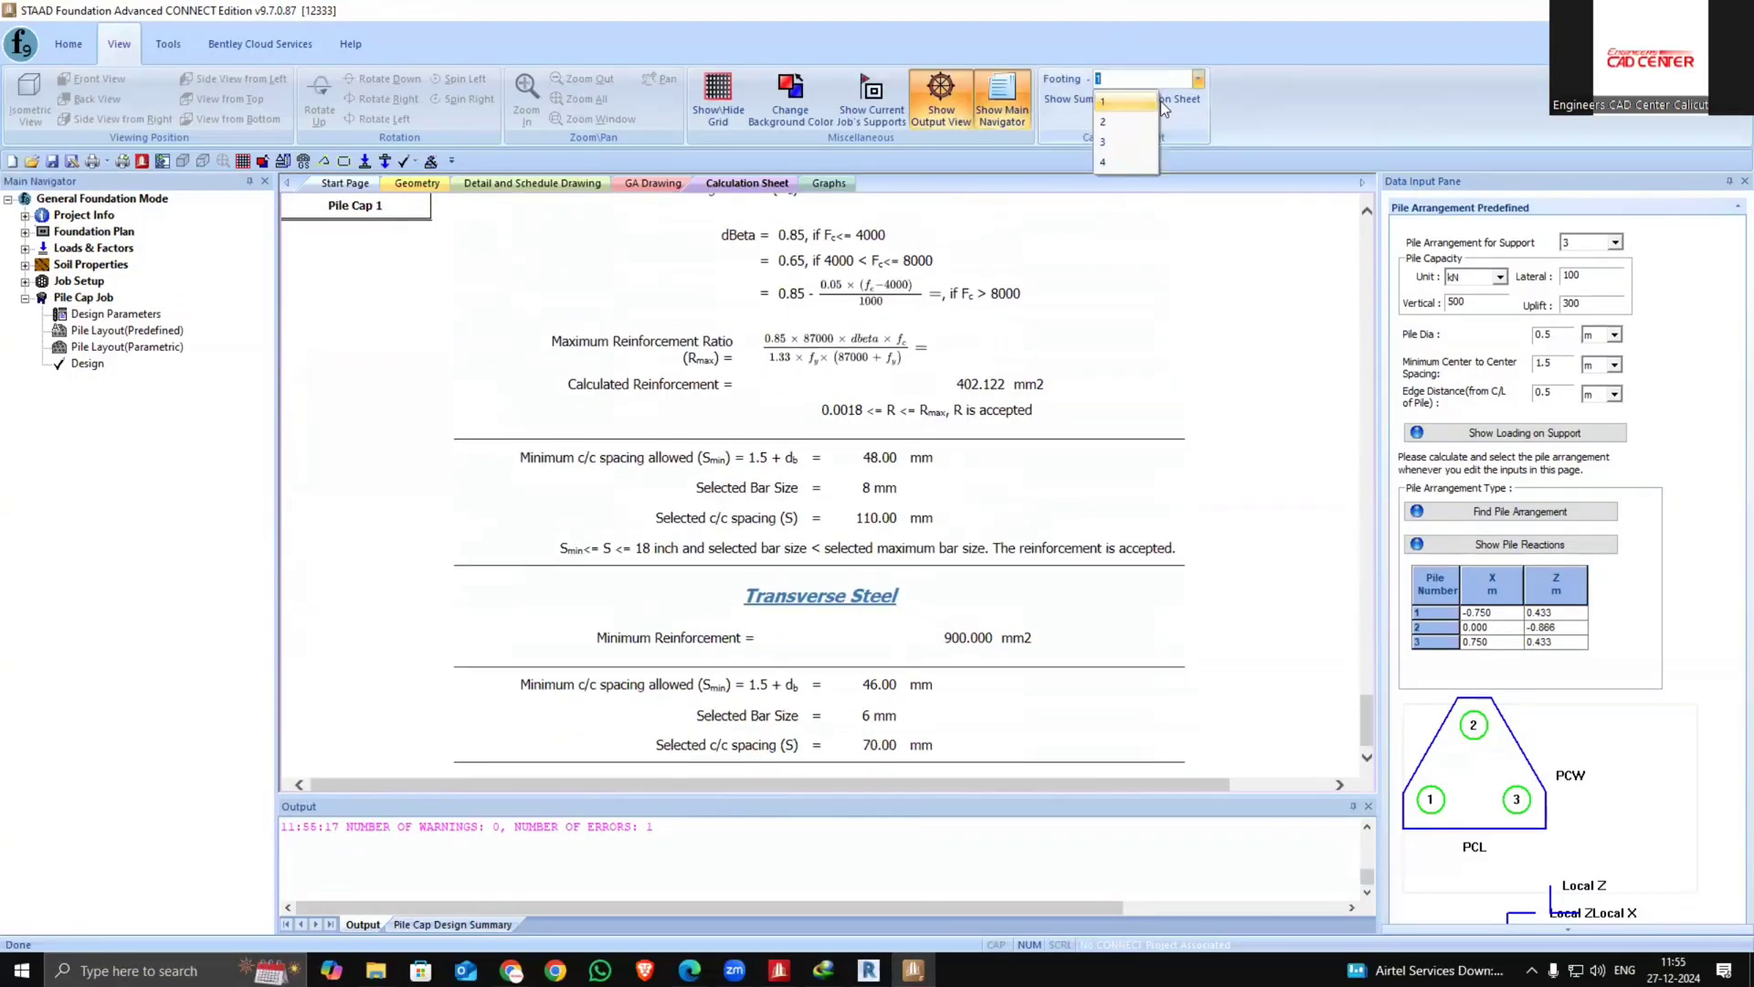
click(1115, 122)
scroll(844, 331, down, 15)
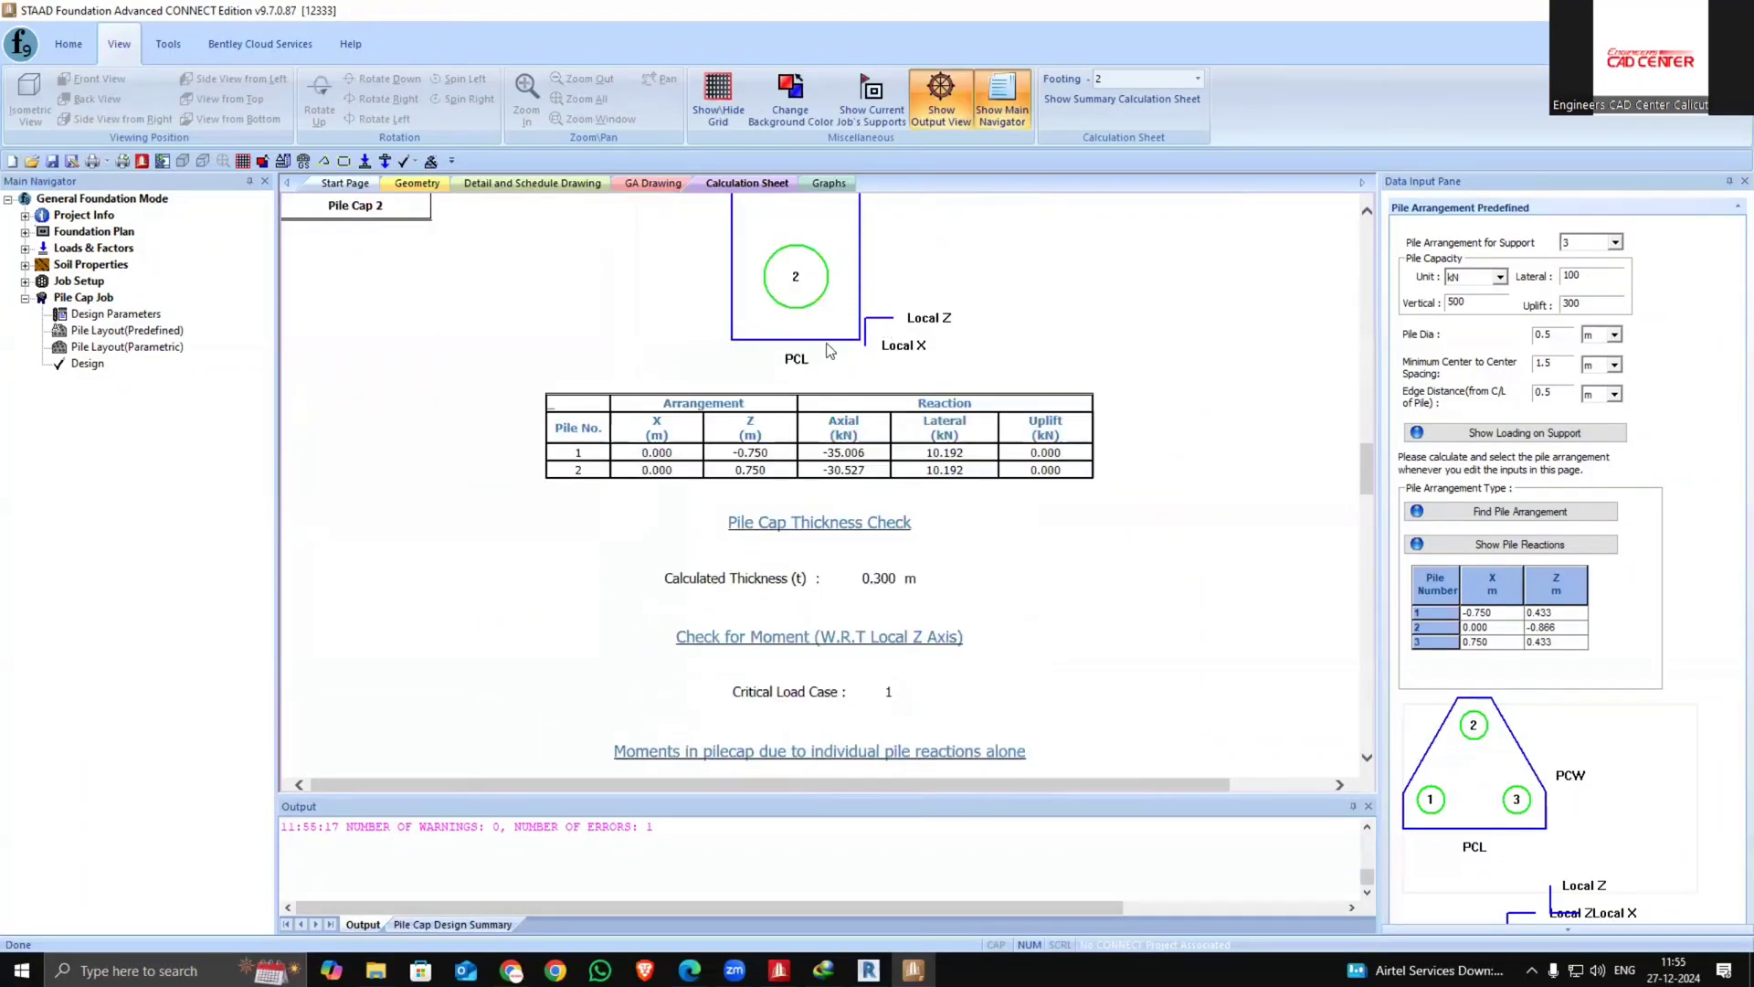
Open the detail drawing and display footing 3's pile cap plan, zooming in to inspect it
click(416, 184)
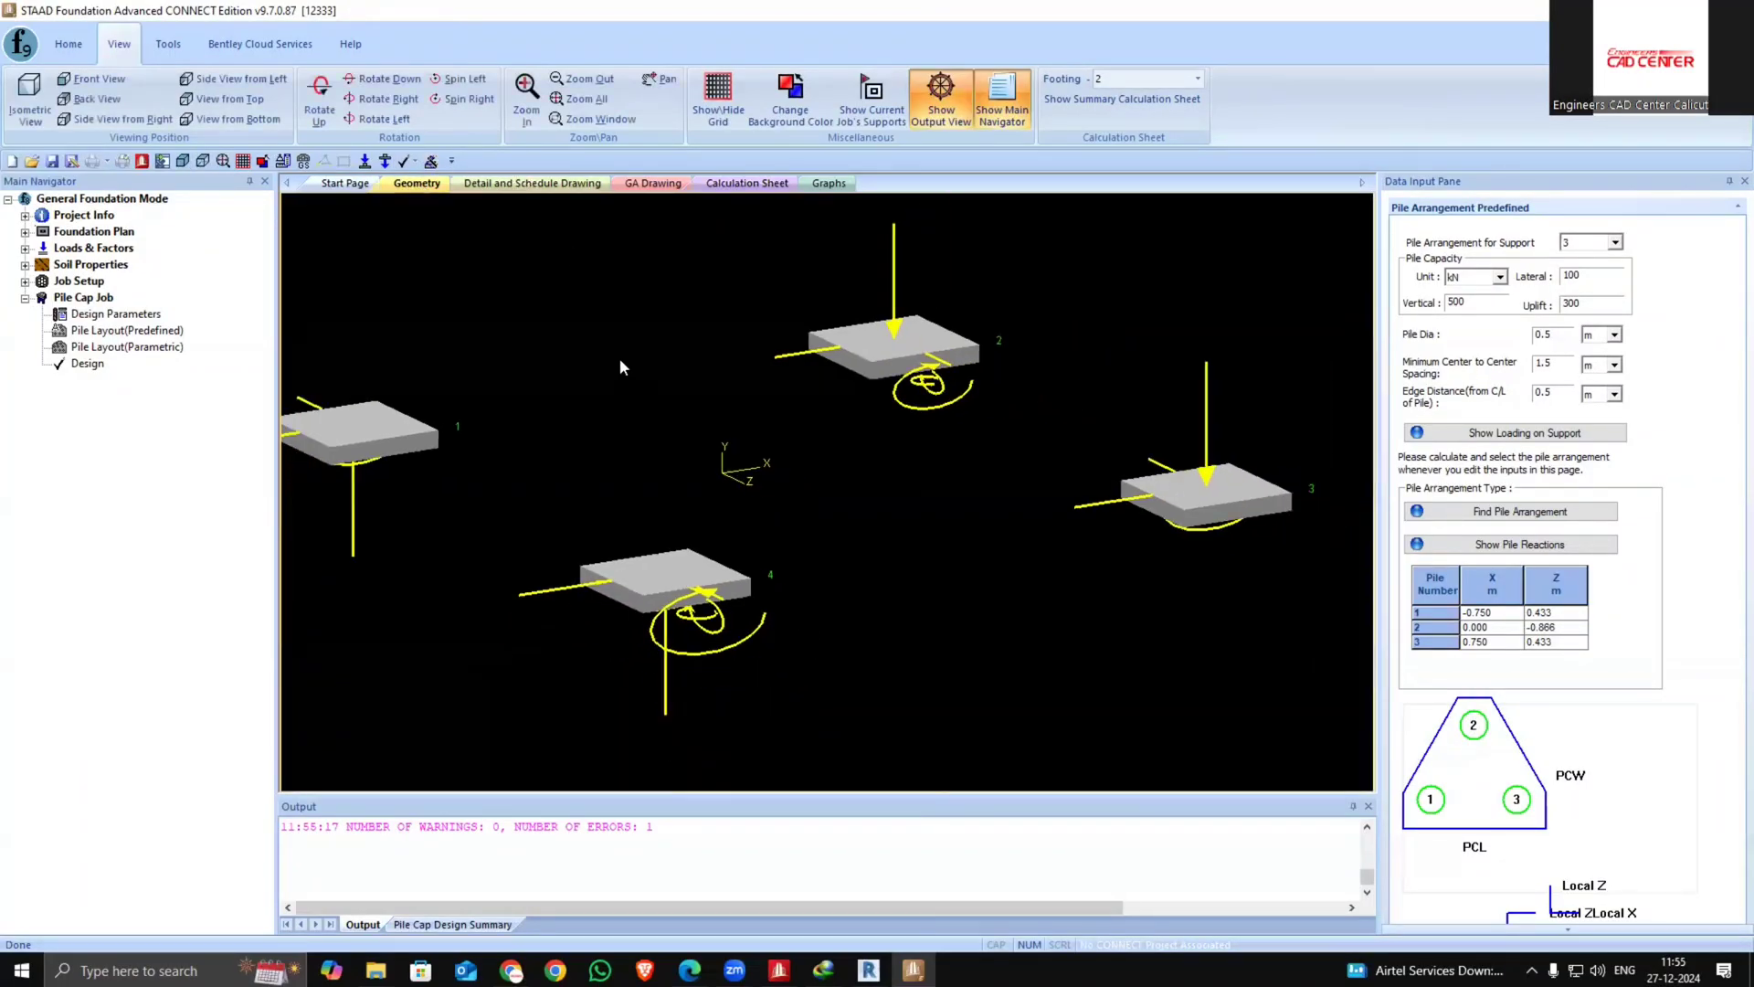
click(532, 184)
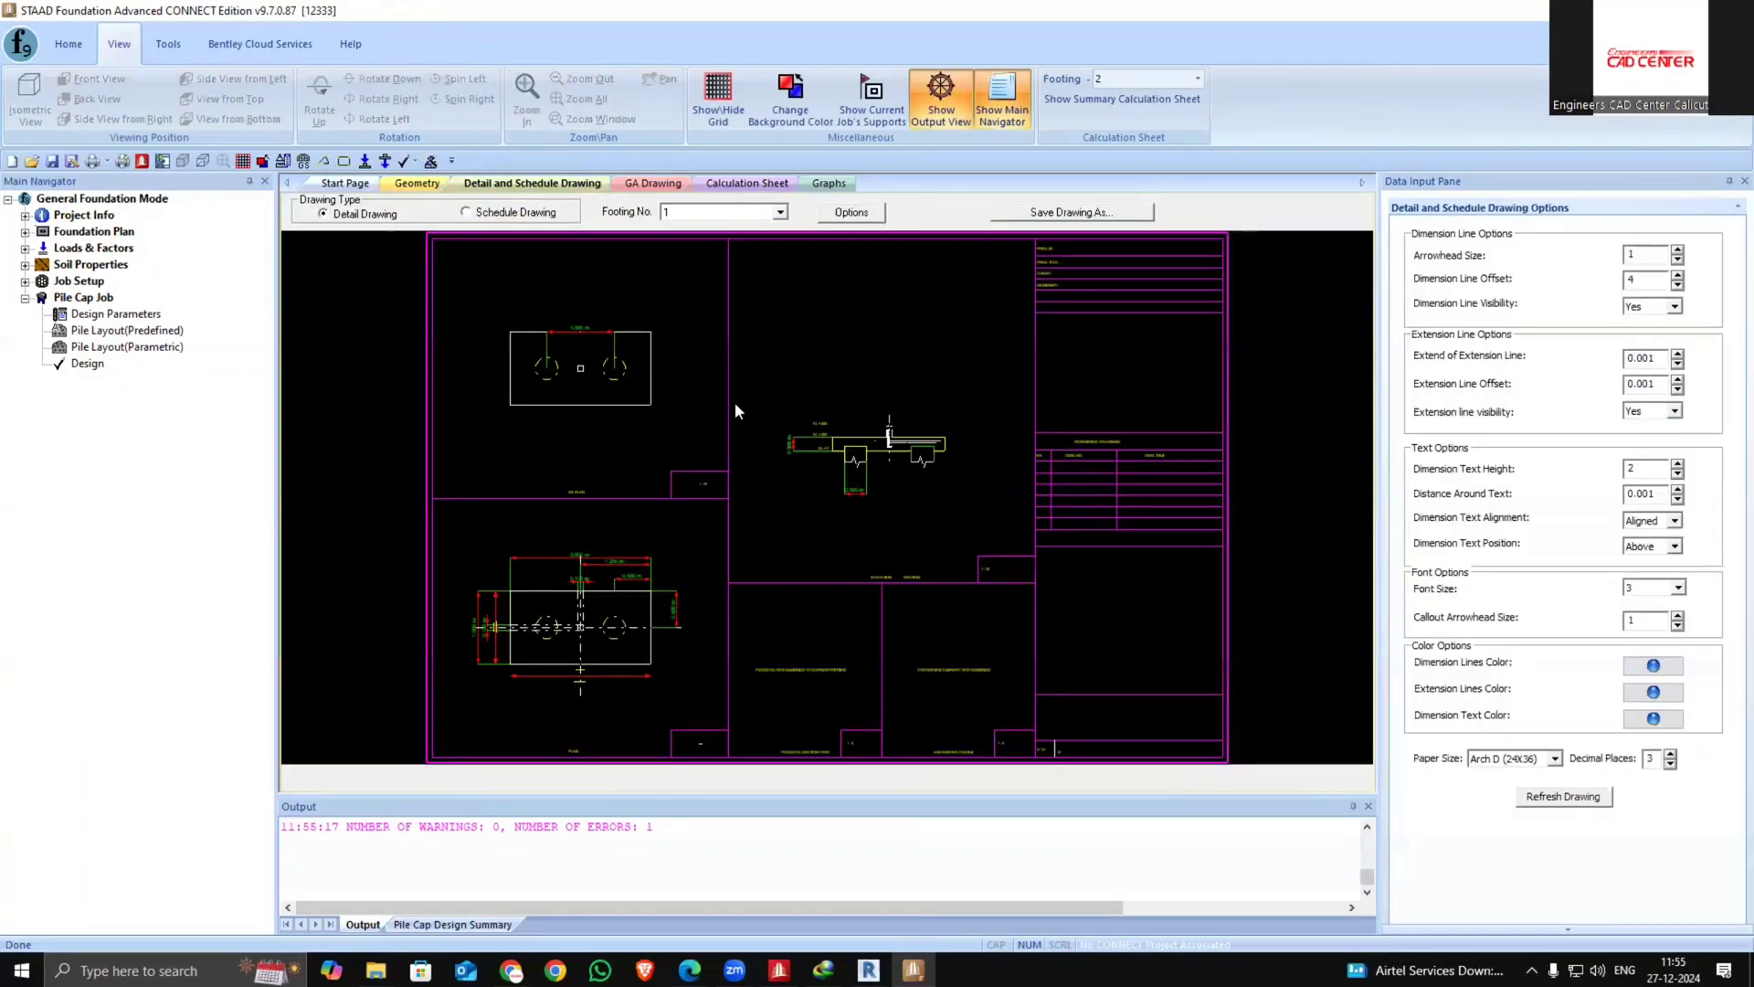
click(779, 212)
click(738, 263)
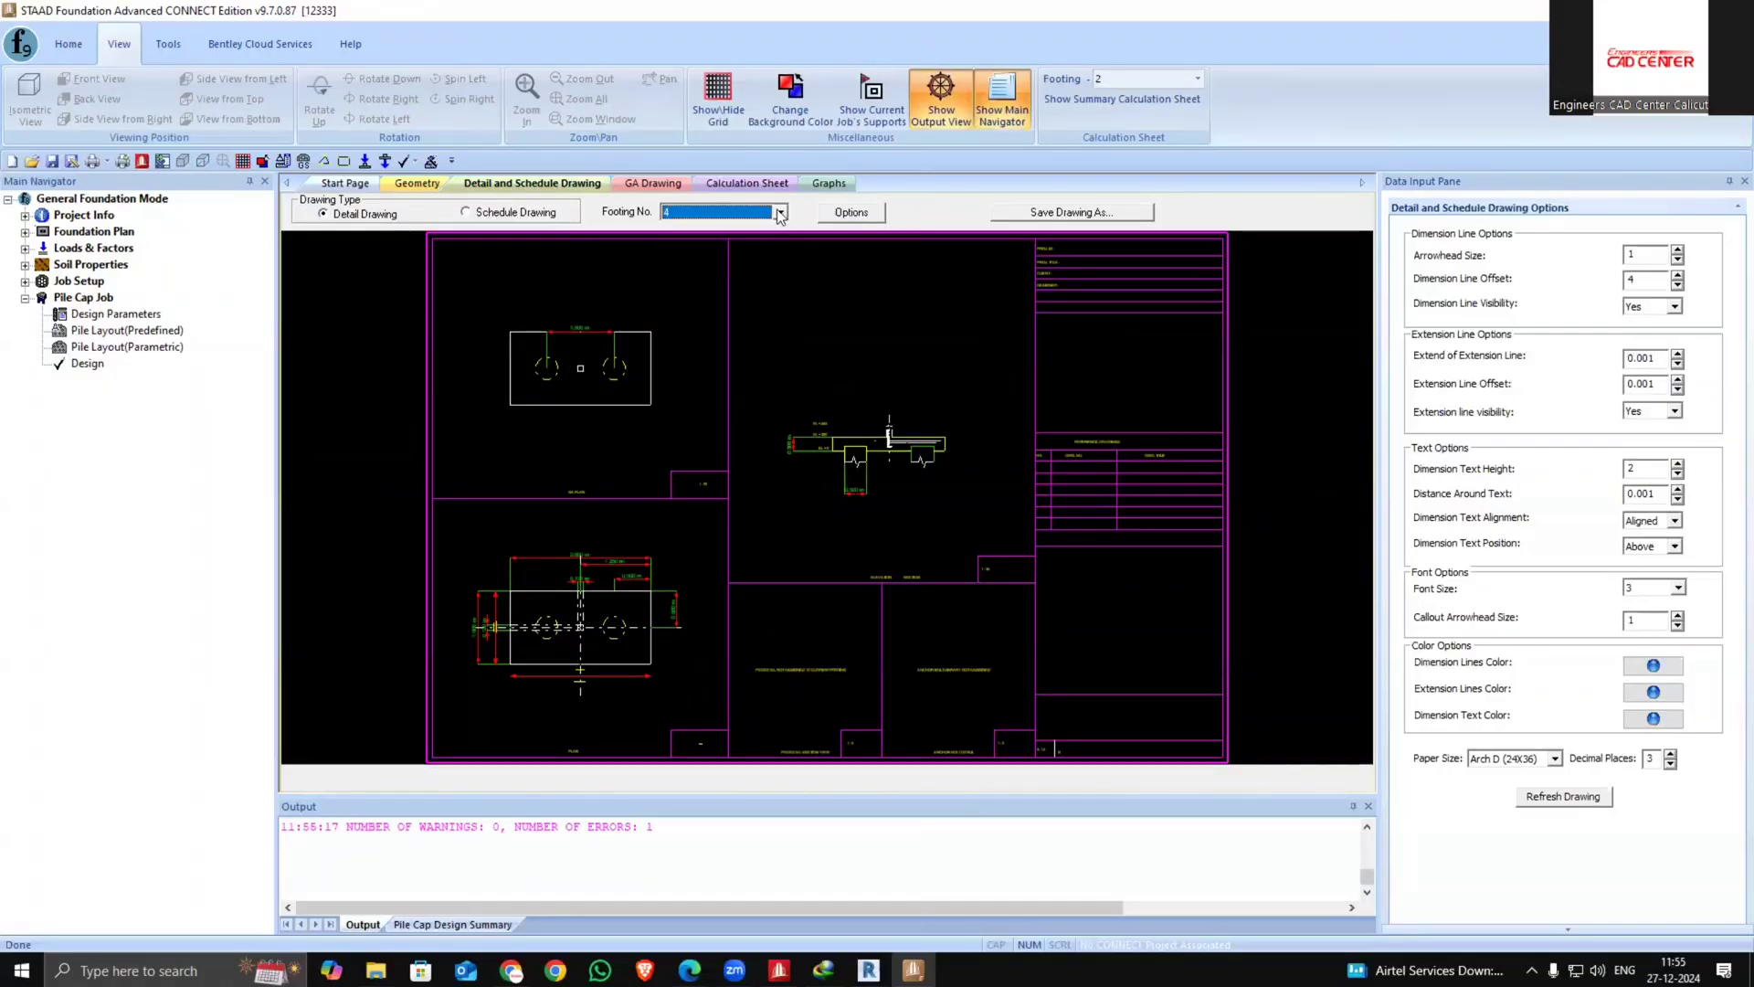
click(779, 212)
click(731, 257)
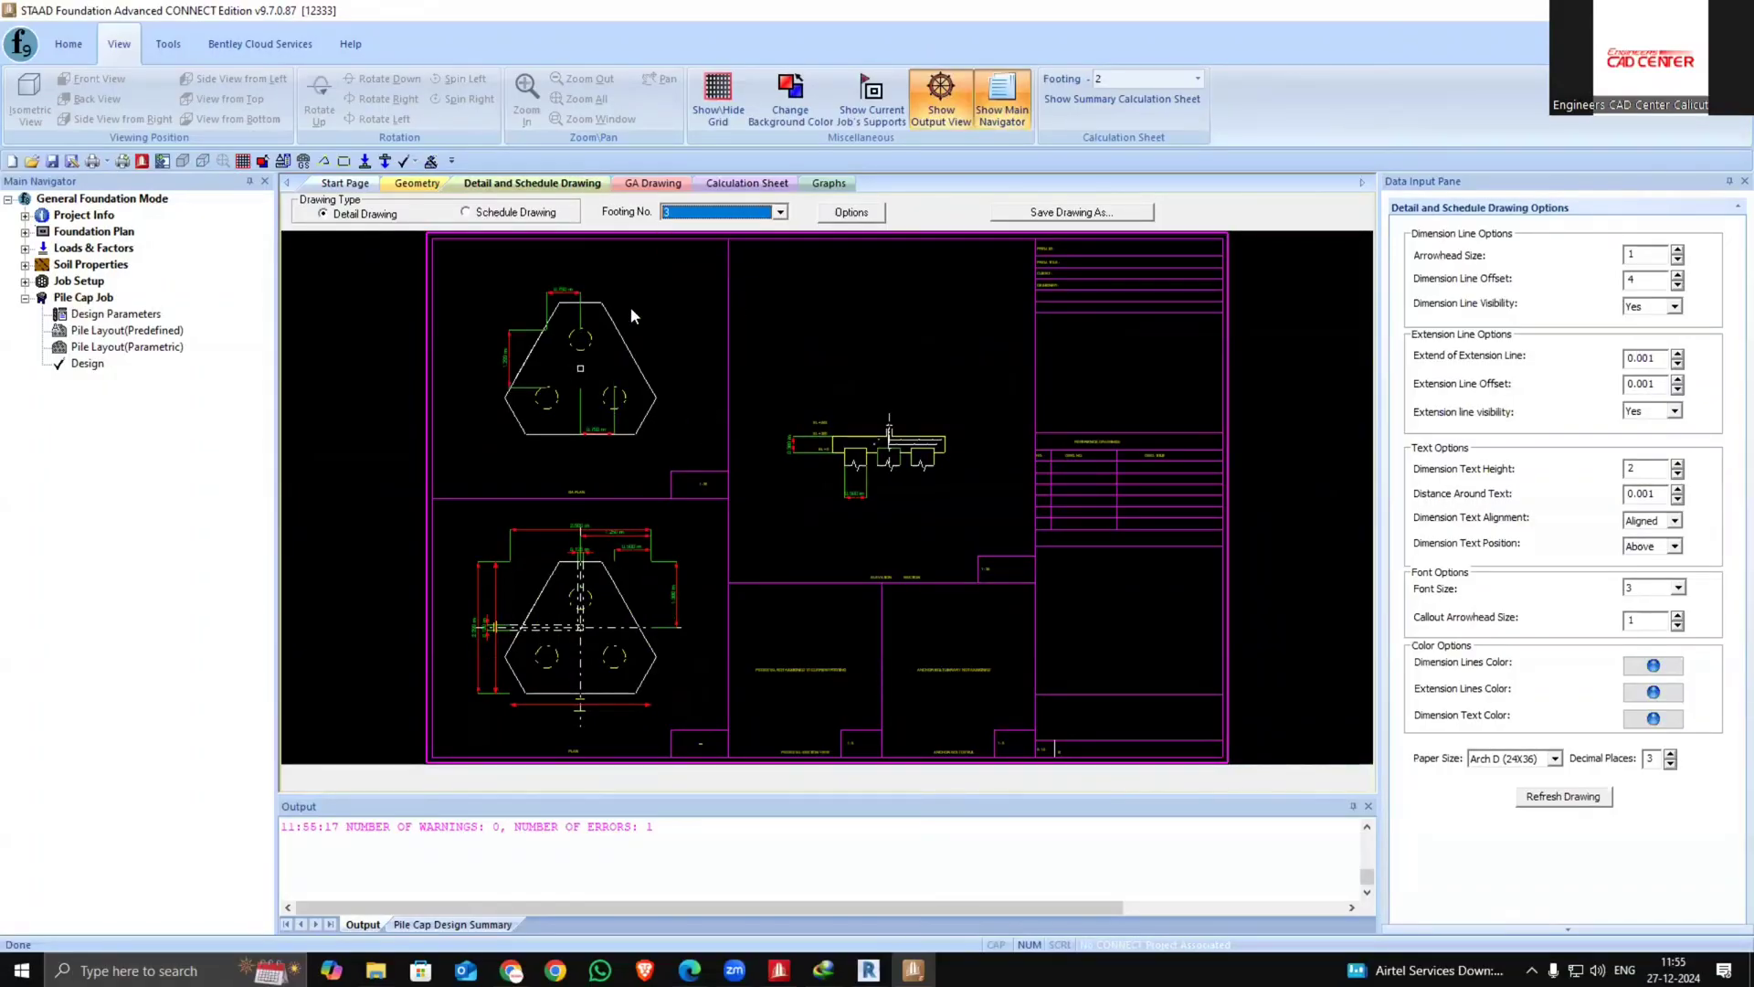
scroll(545, 309, up, 6)
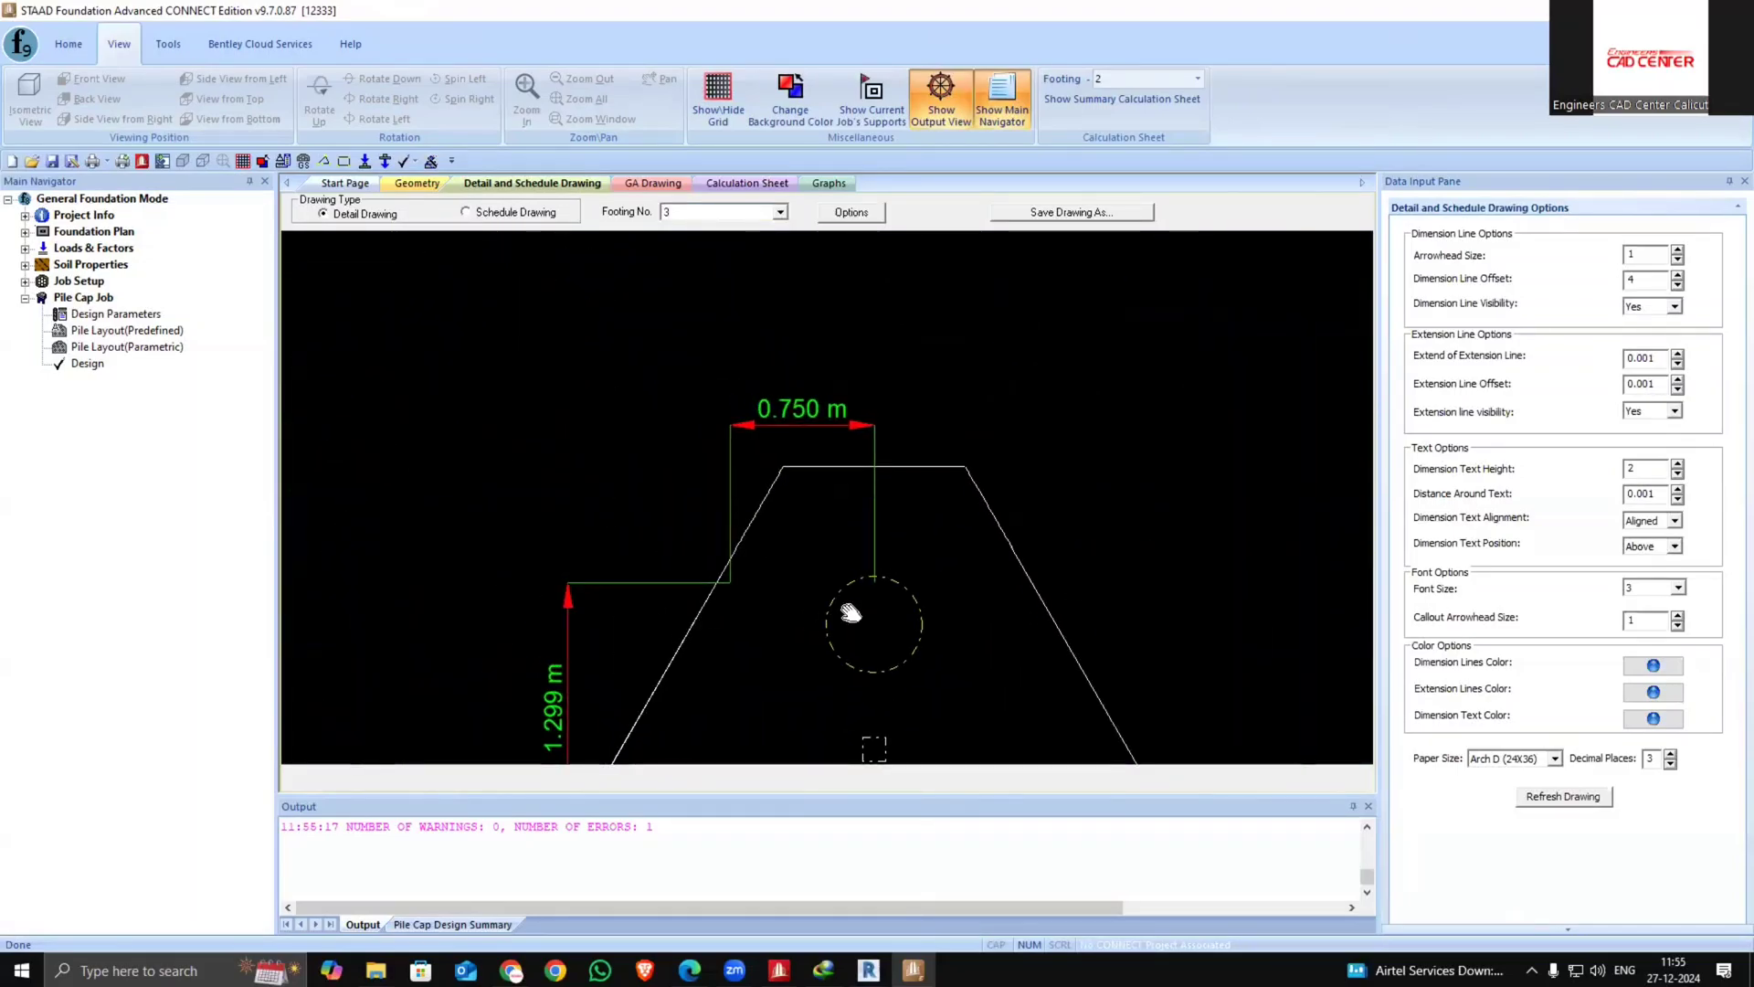
scroll(814, 489, down, 5)
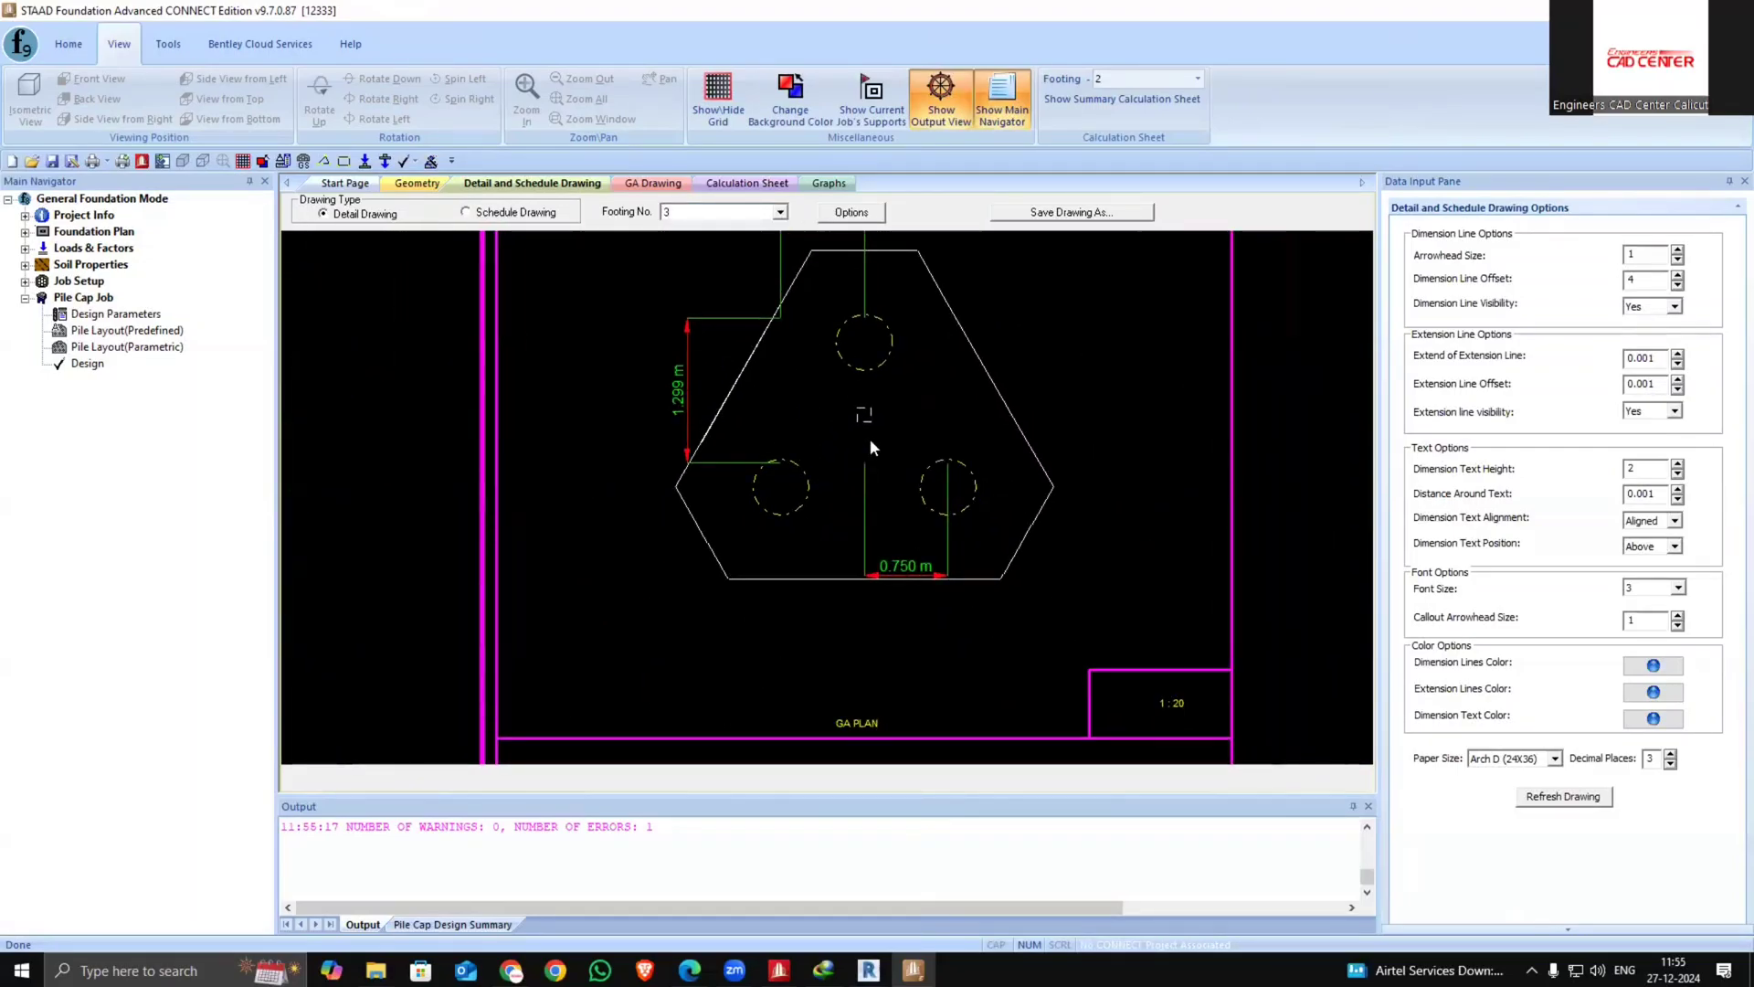
Display footing 2's detail drawing and check the schedule drawing option before returning to the detail drawing
click(779, 212)
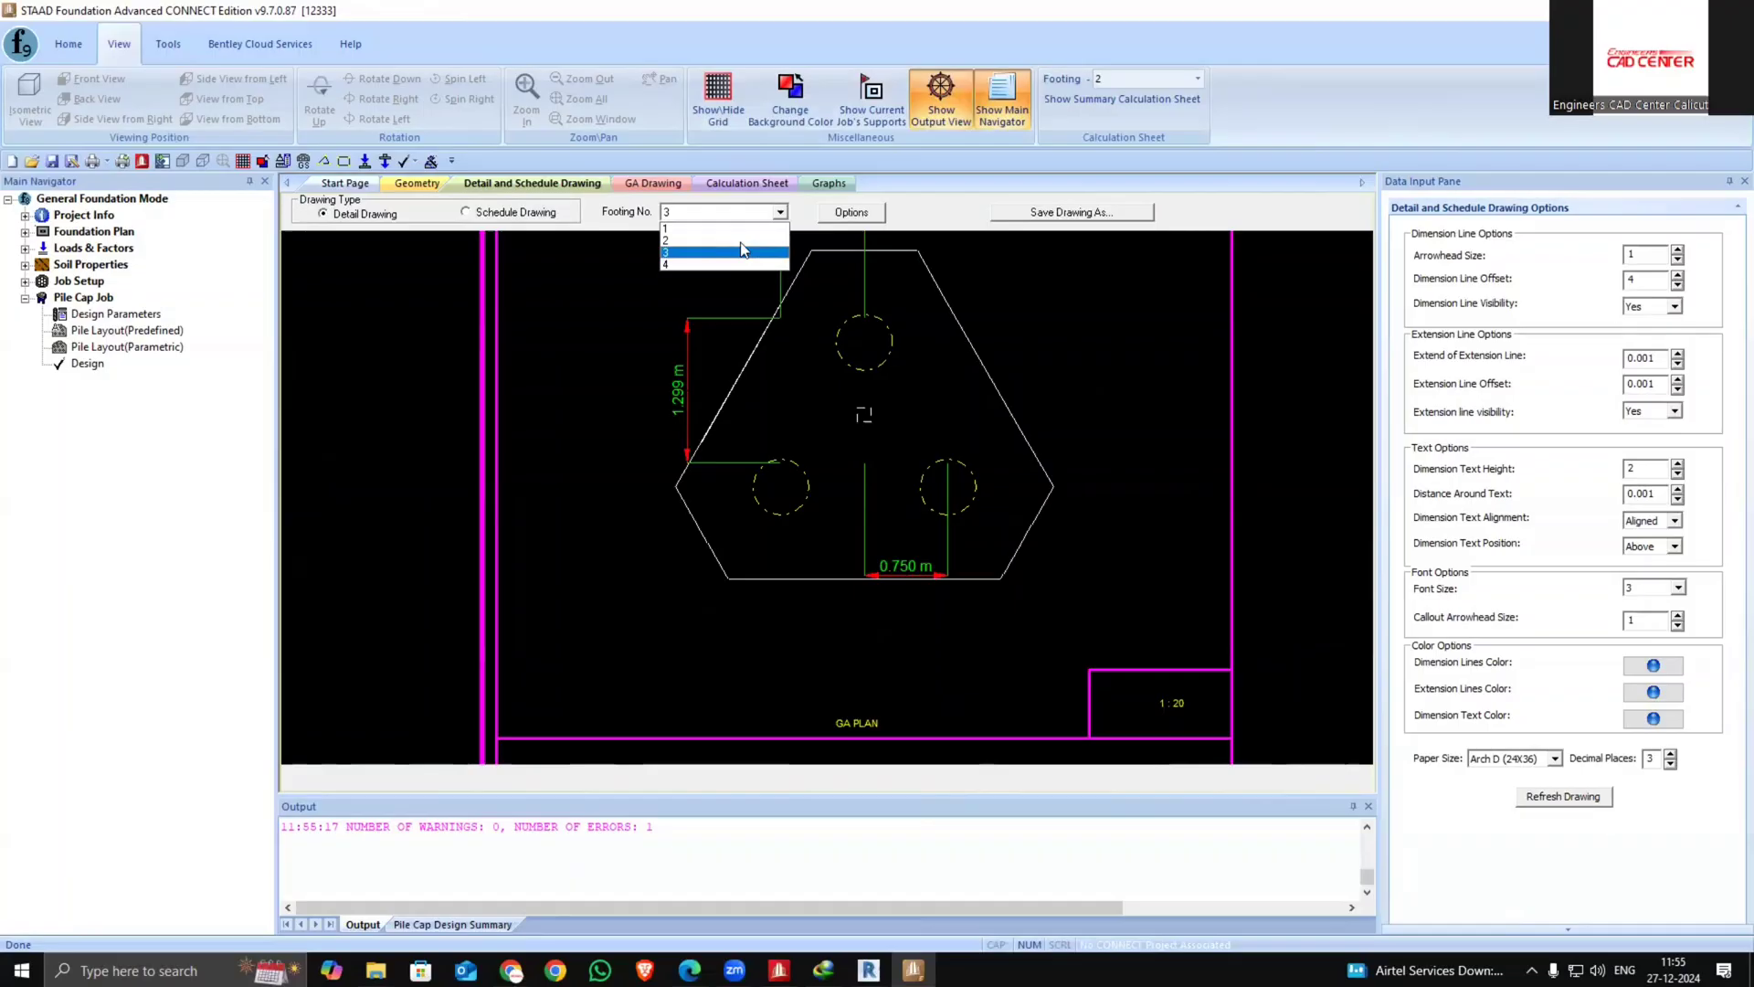
click(742, 249)
scroll(650, 380, up, 3)
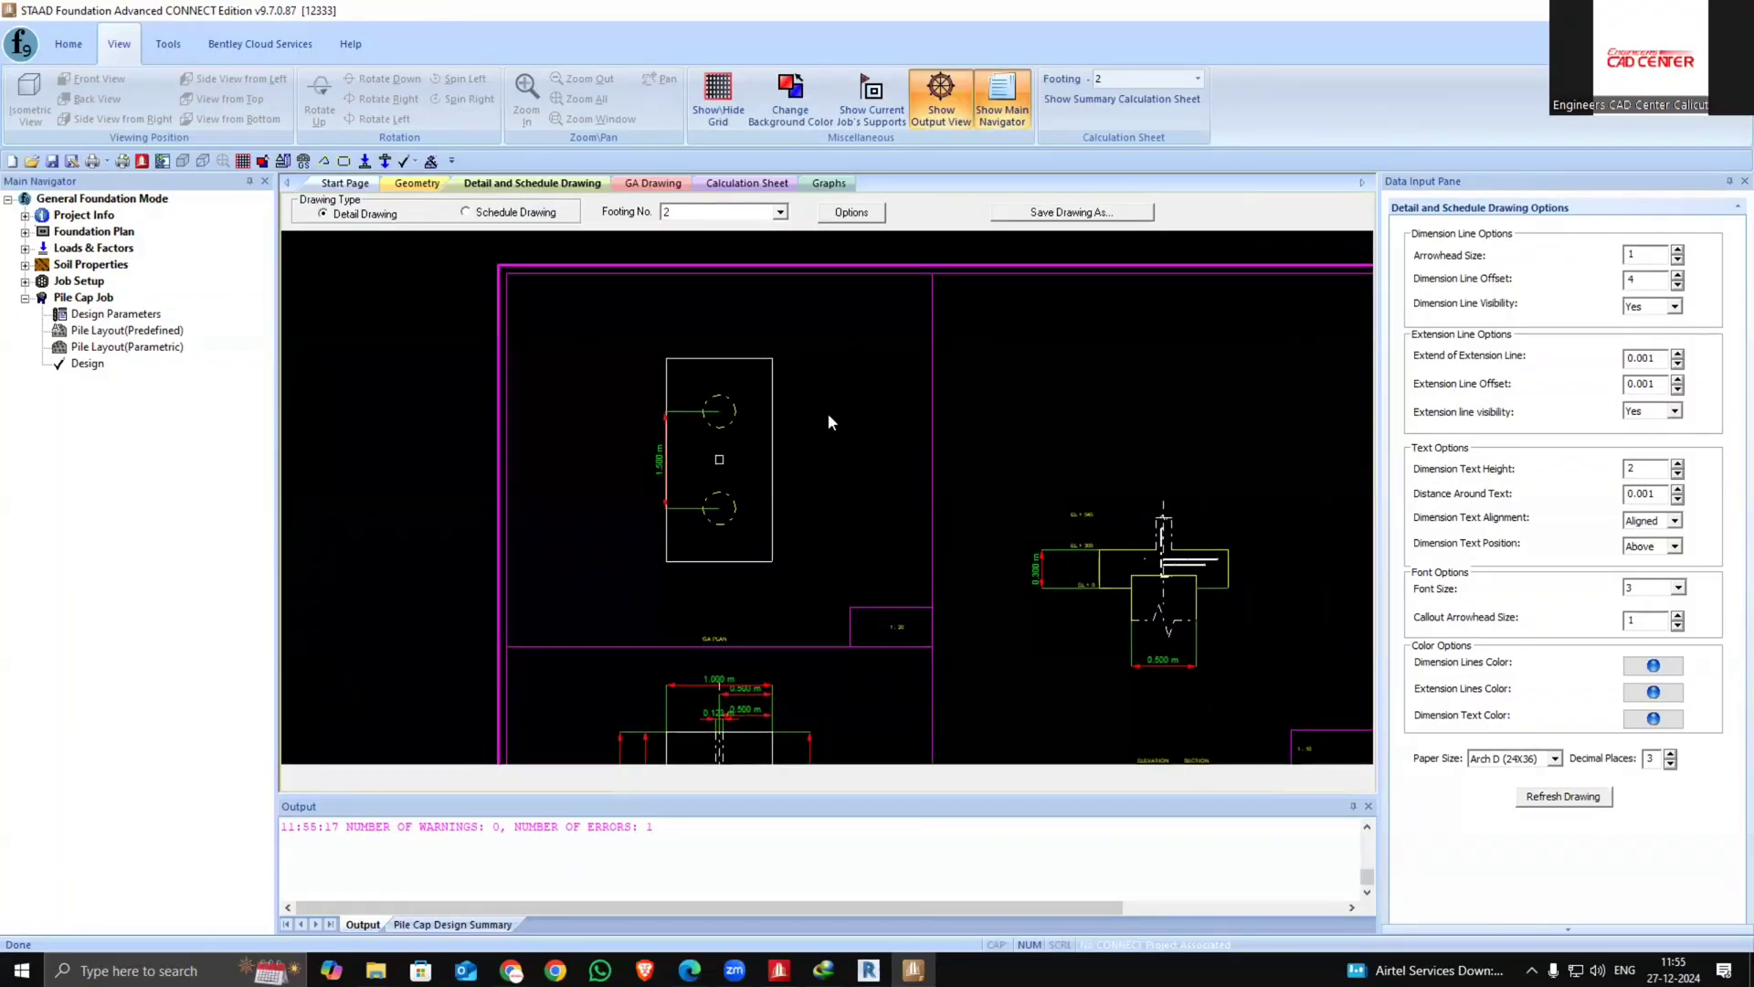
click(466, 212)
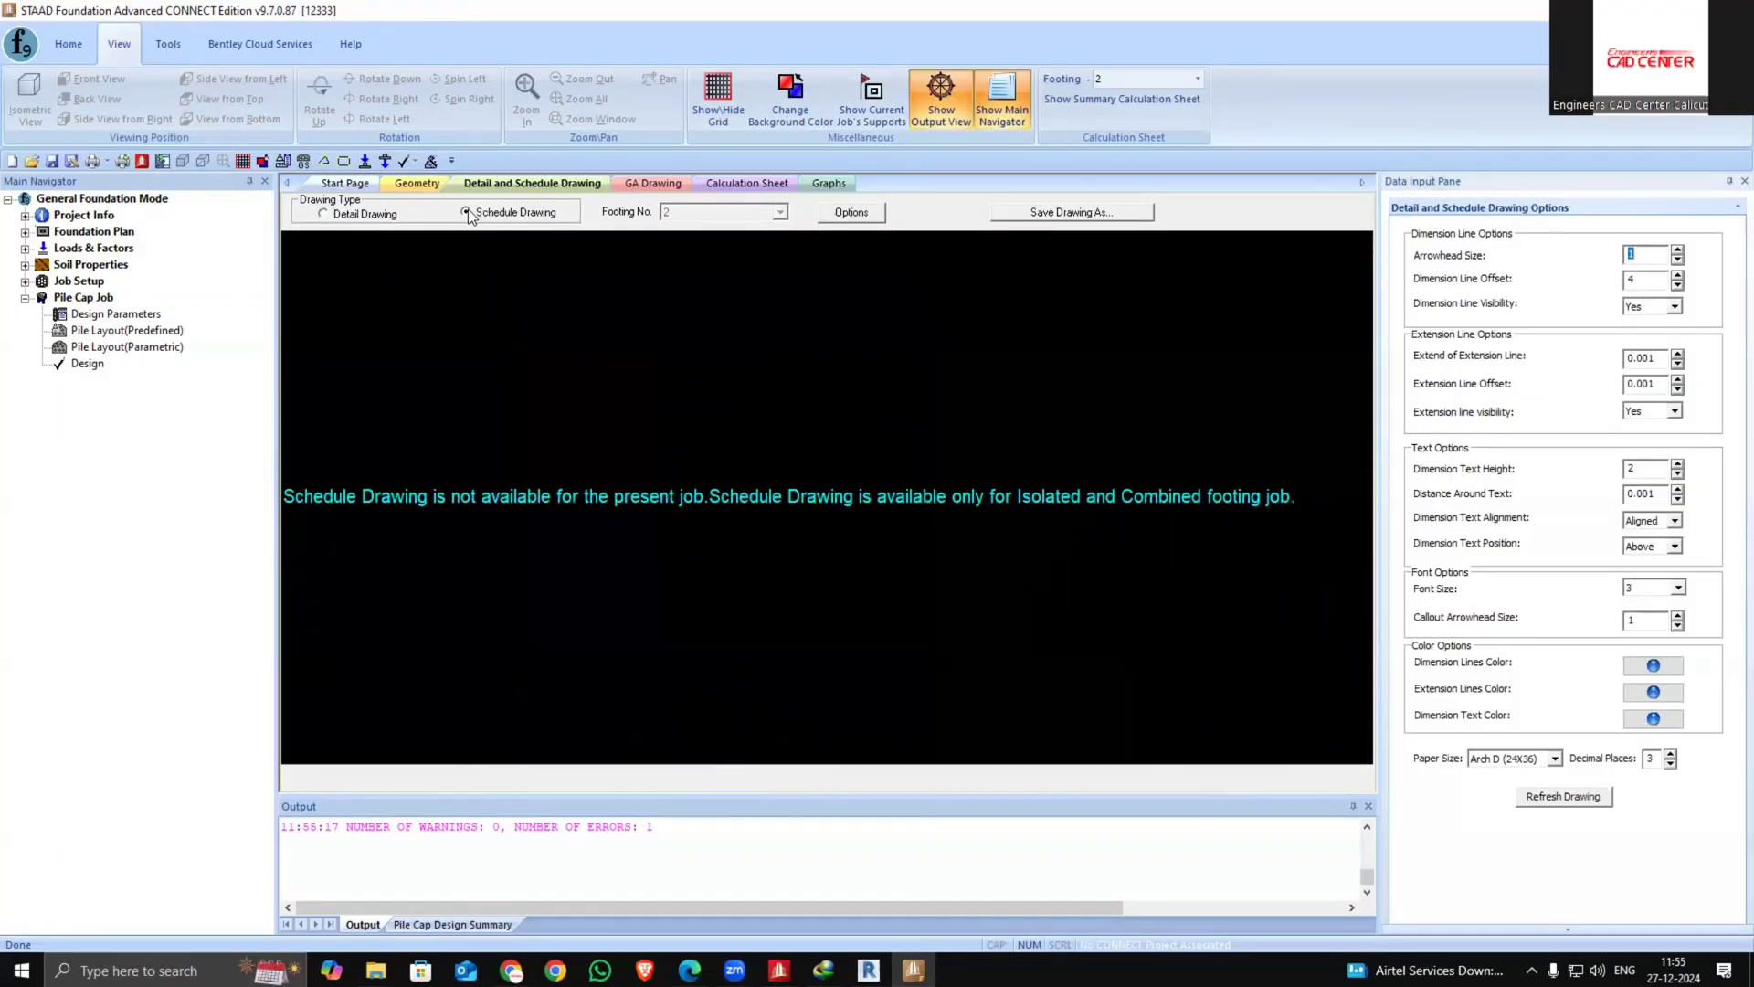
click(349, 215)
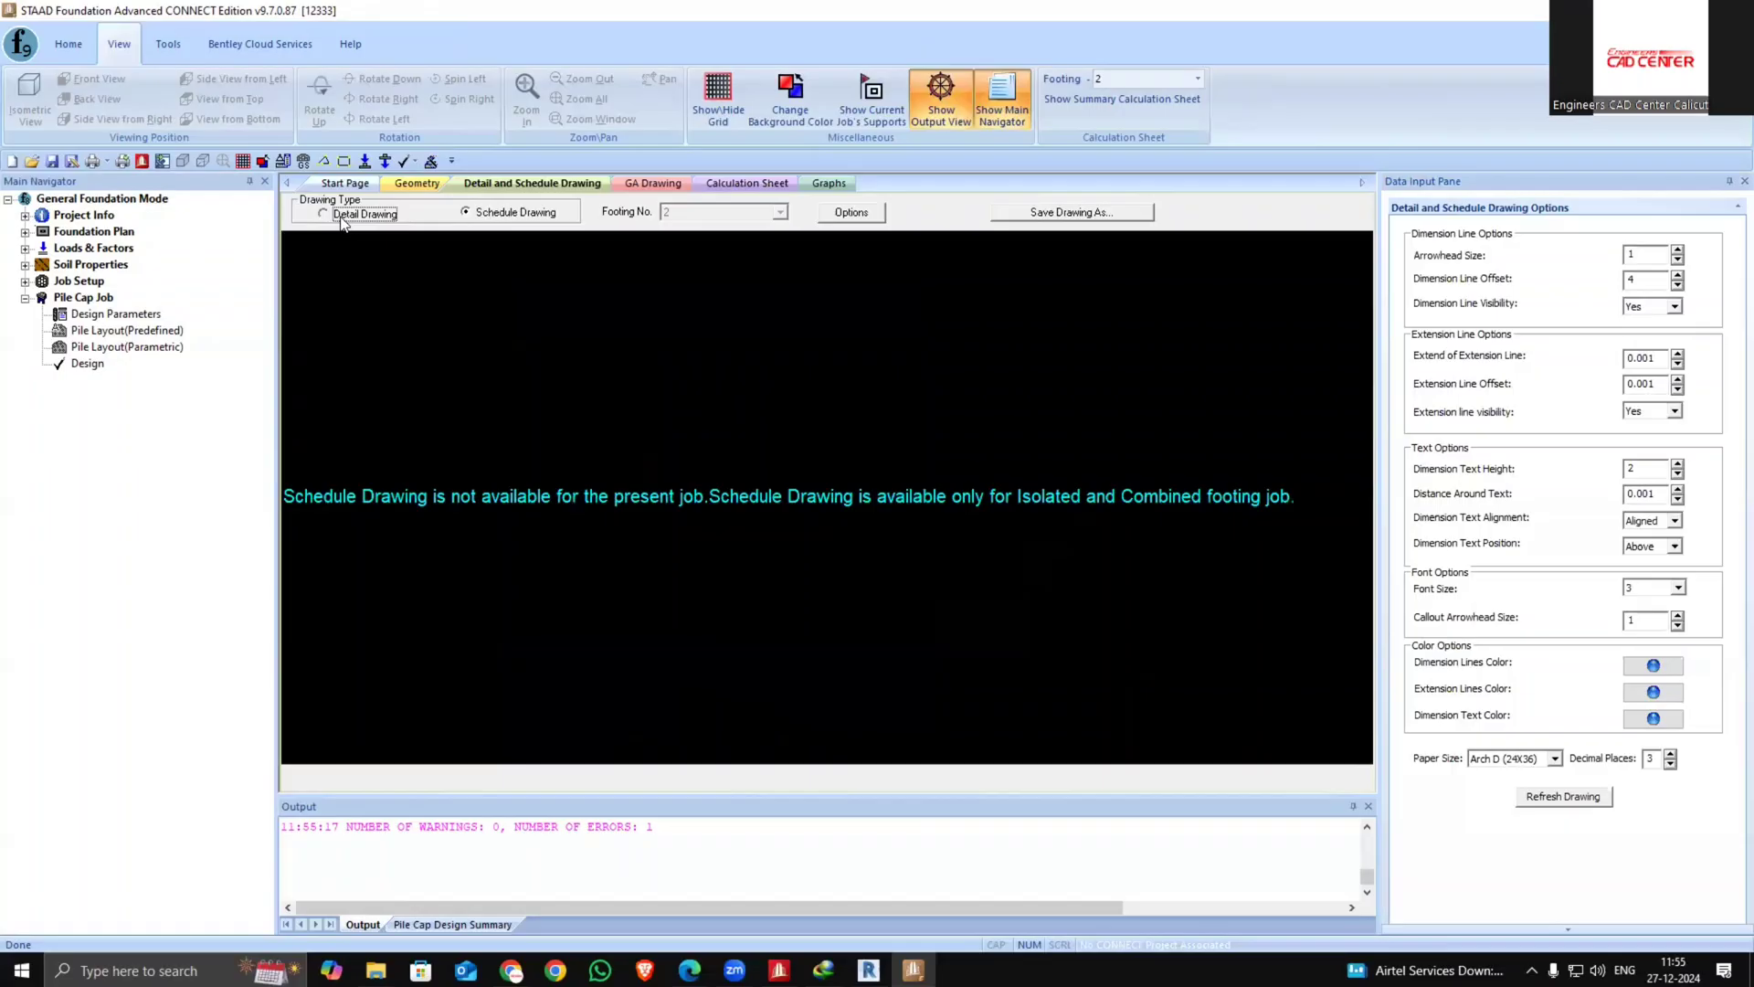
Open the calculation sheet for footing 3 and review its pile cap design results
click(420, 183)
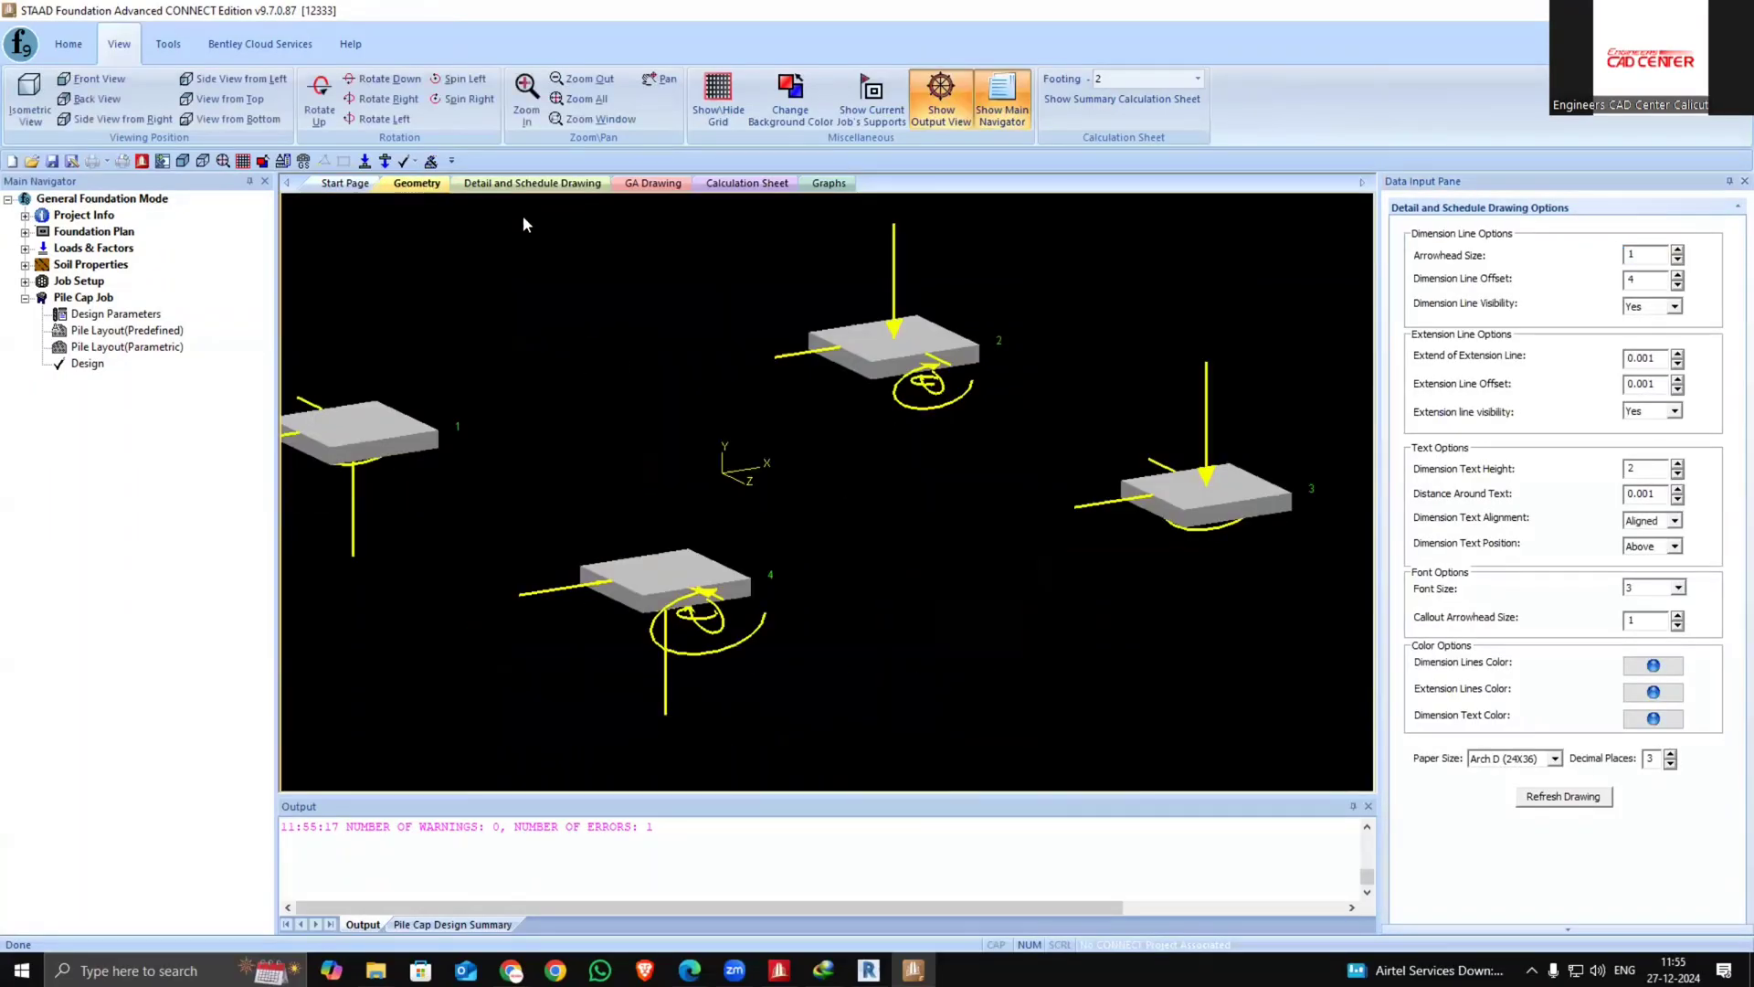
click(746, 183)
click(1120, 80)
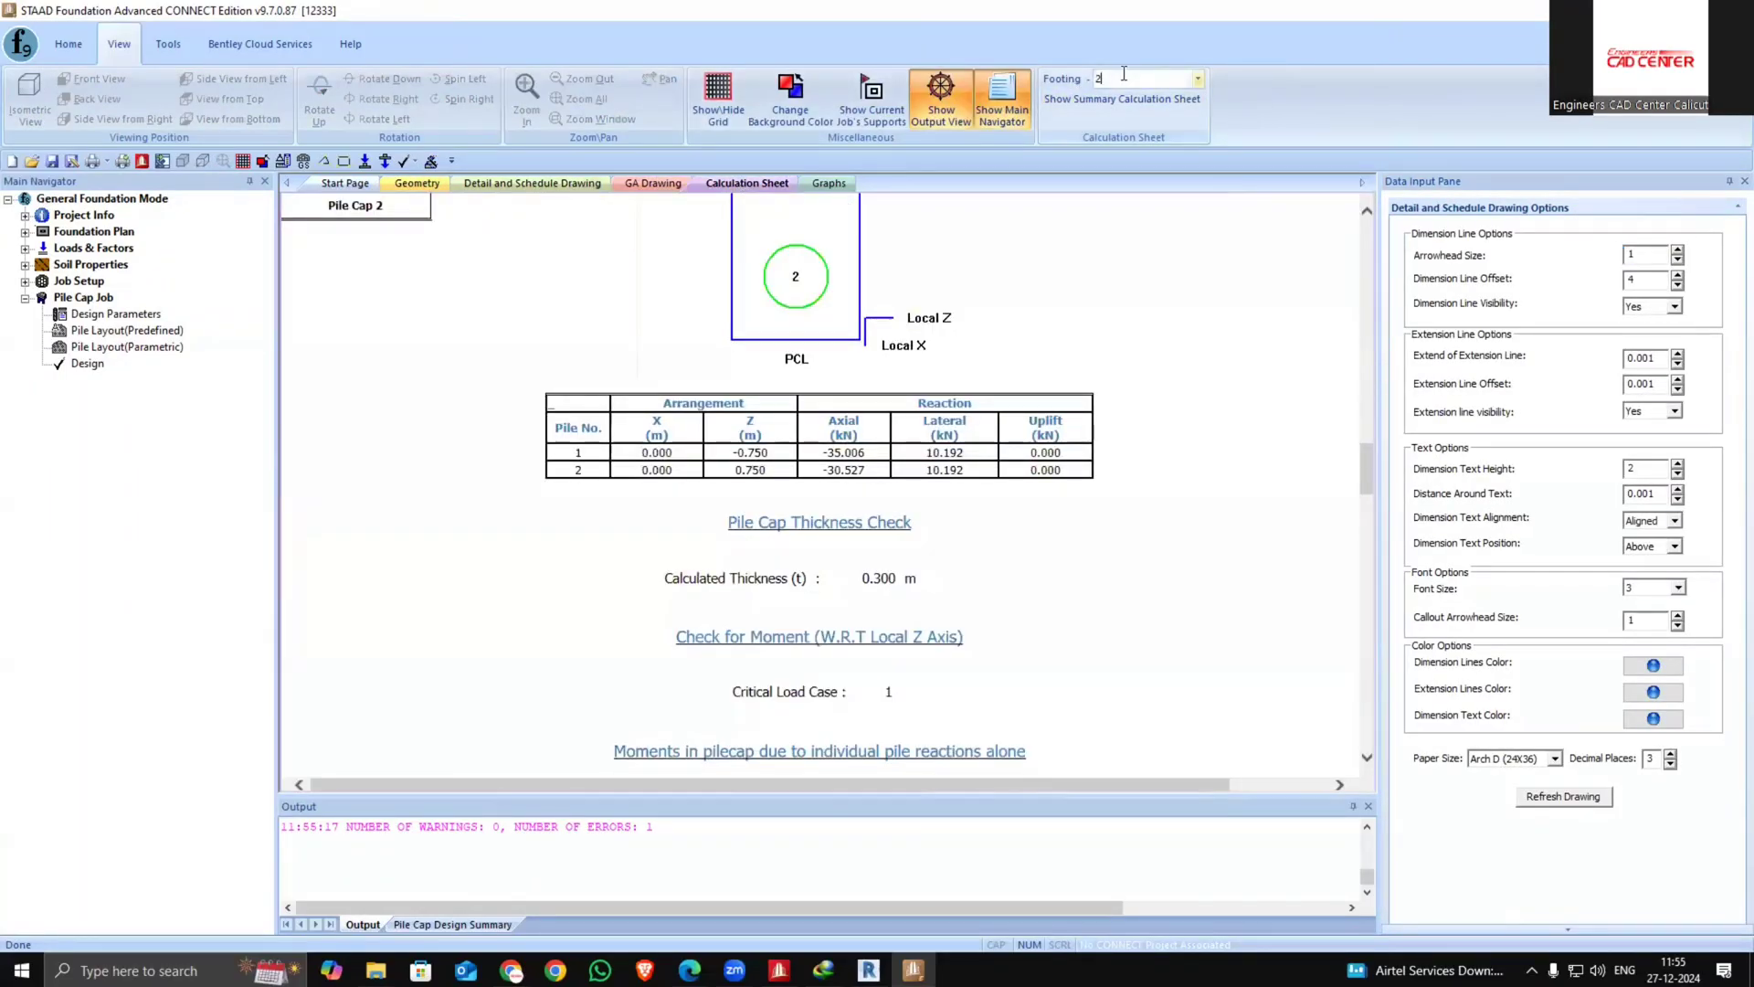
click(1197, 79)
click(1108, 141)
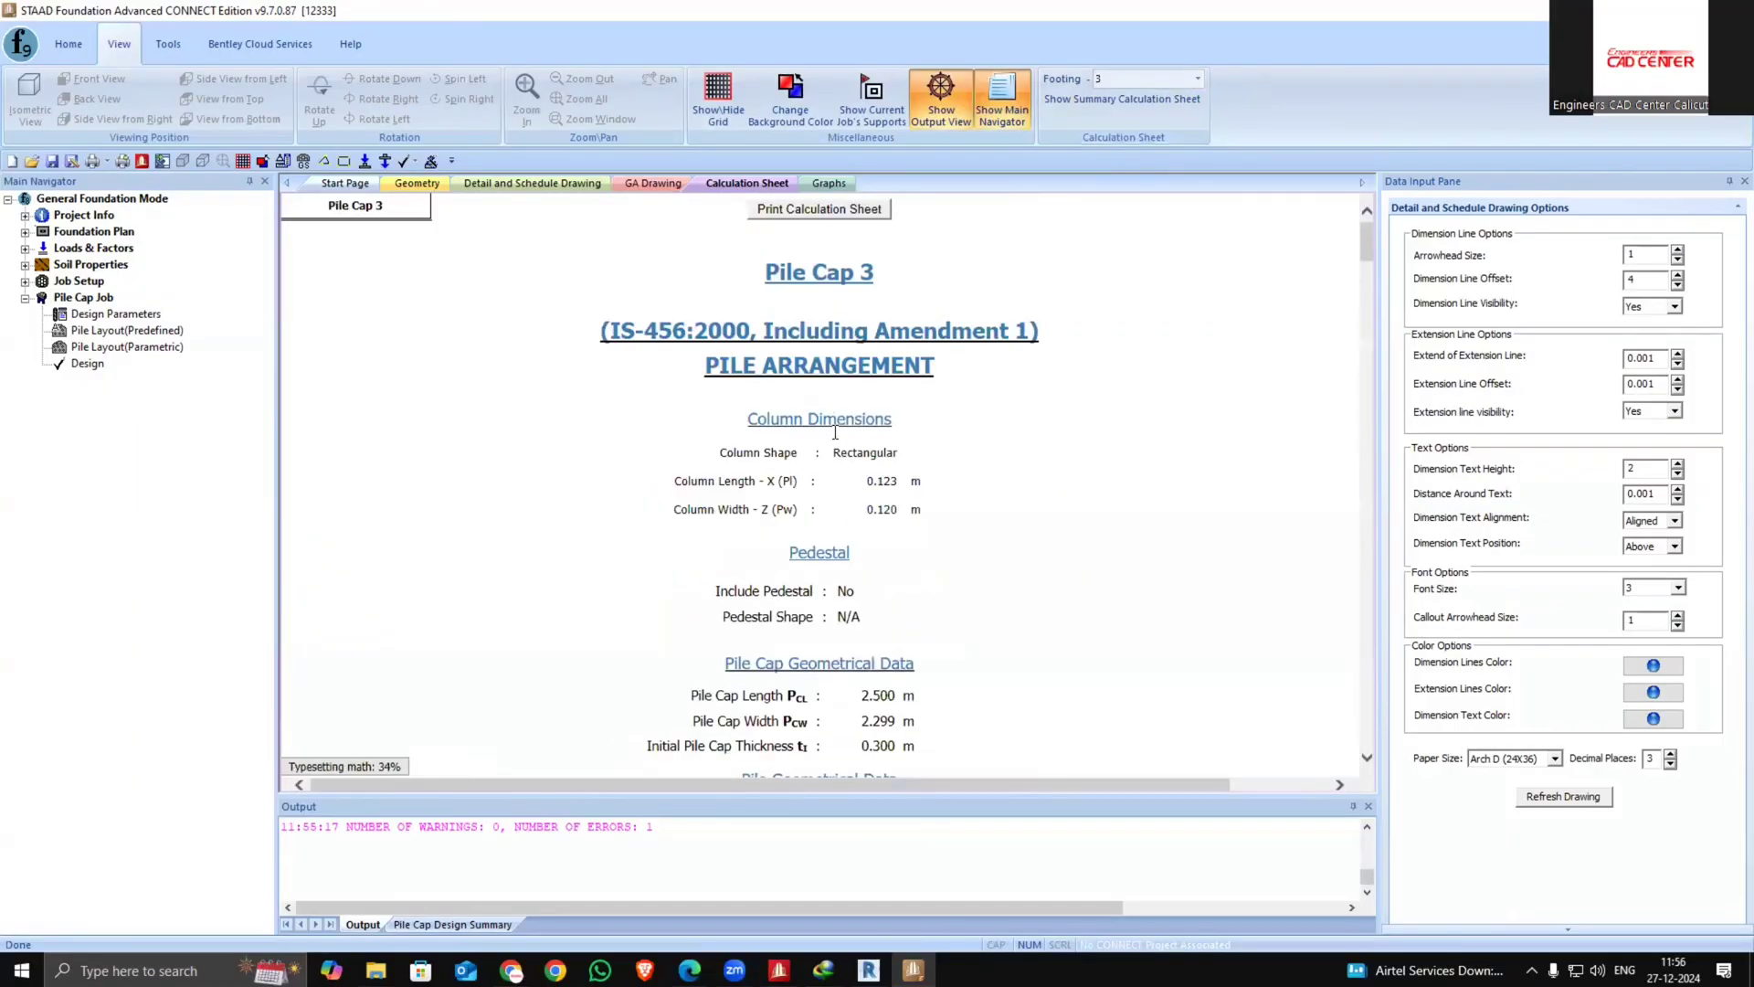
scroll(840, 414, down, 20)
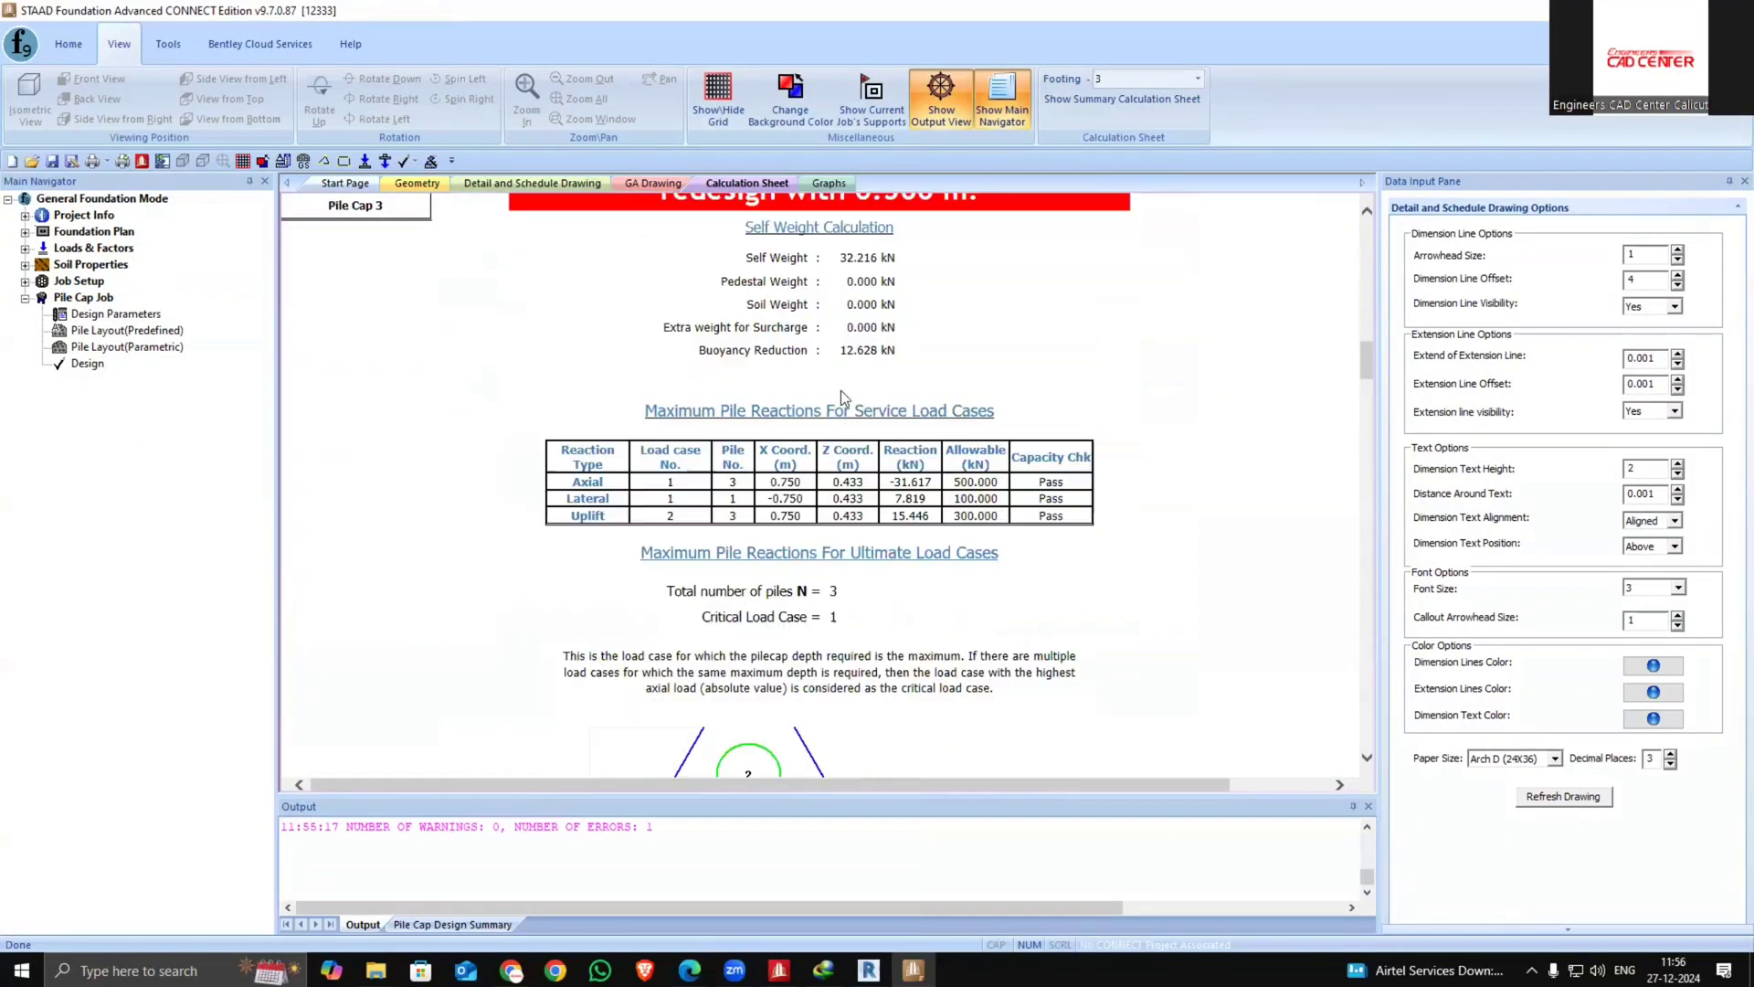
scroll(841, 402, up, 3)
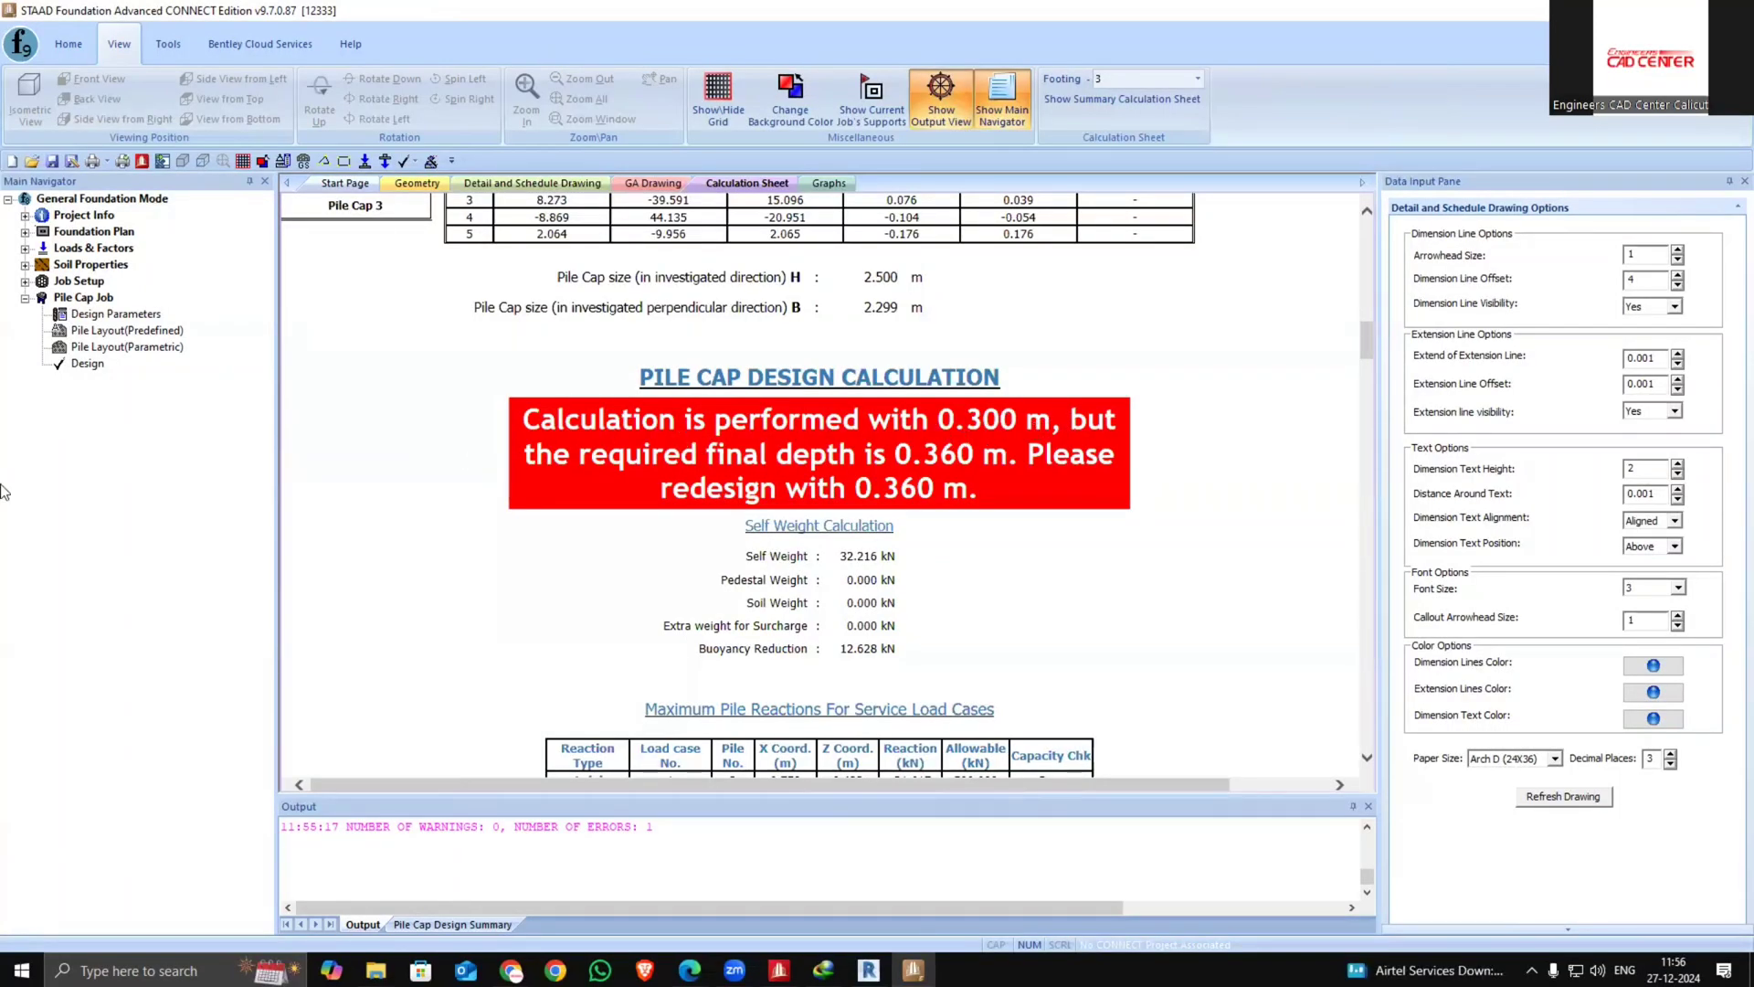
In the predefined pile layout, select support 3, set its uplift capacity to 360 kN and run the analysis and design
click(119, 348)
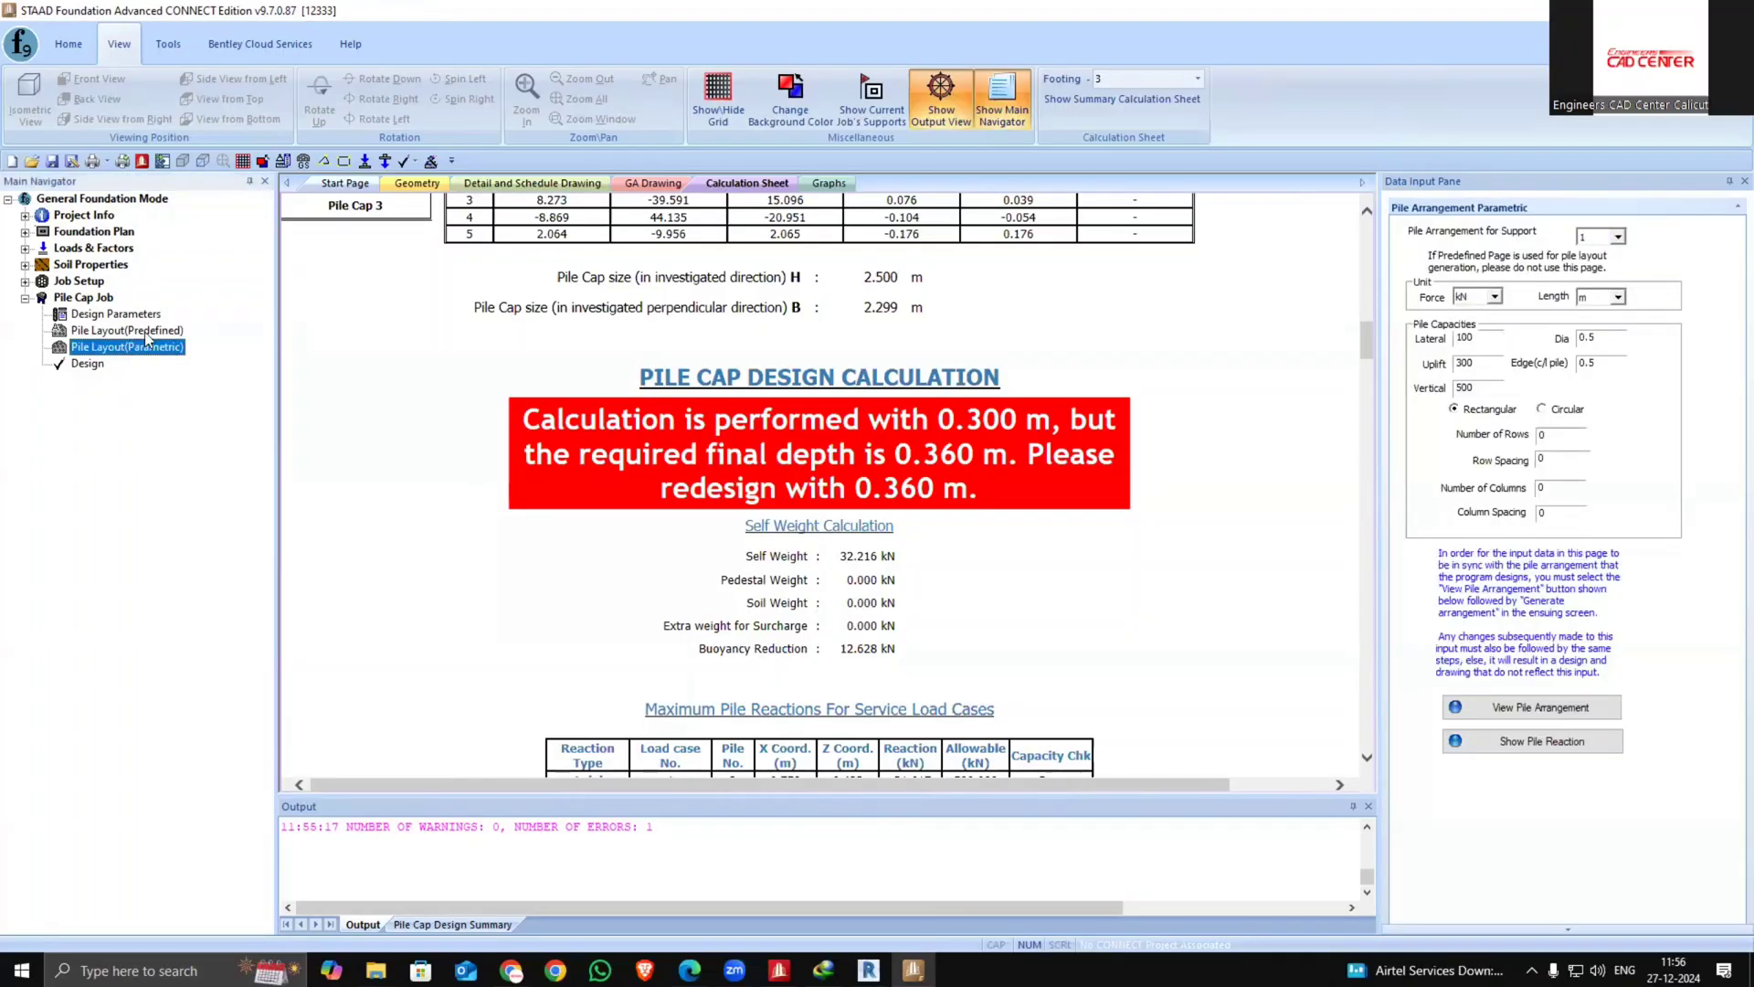
click(144, 331)
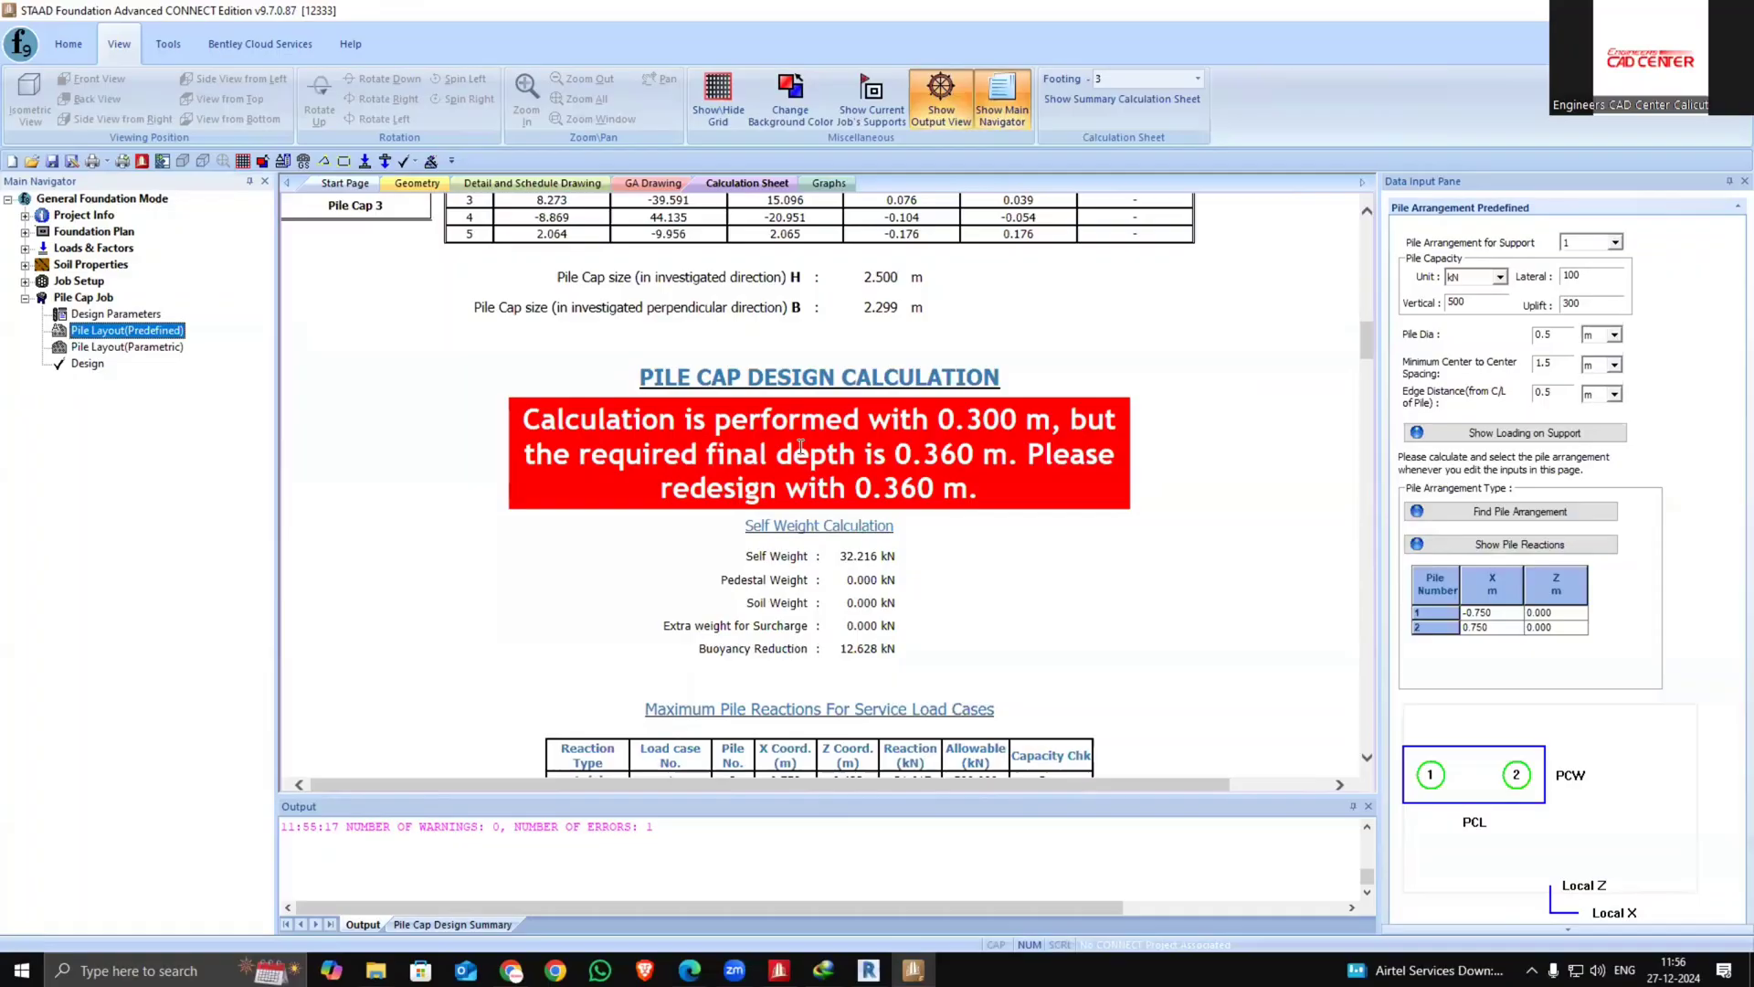
scroll(800, 446, up, 2)
scroll(800, 446, up, 4)
scroll(800, 447, down, 4)
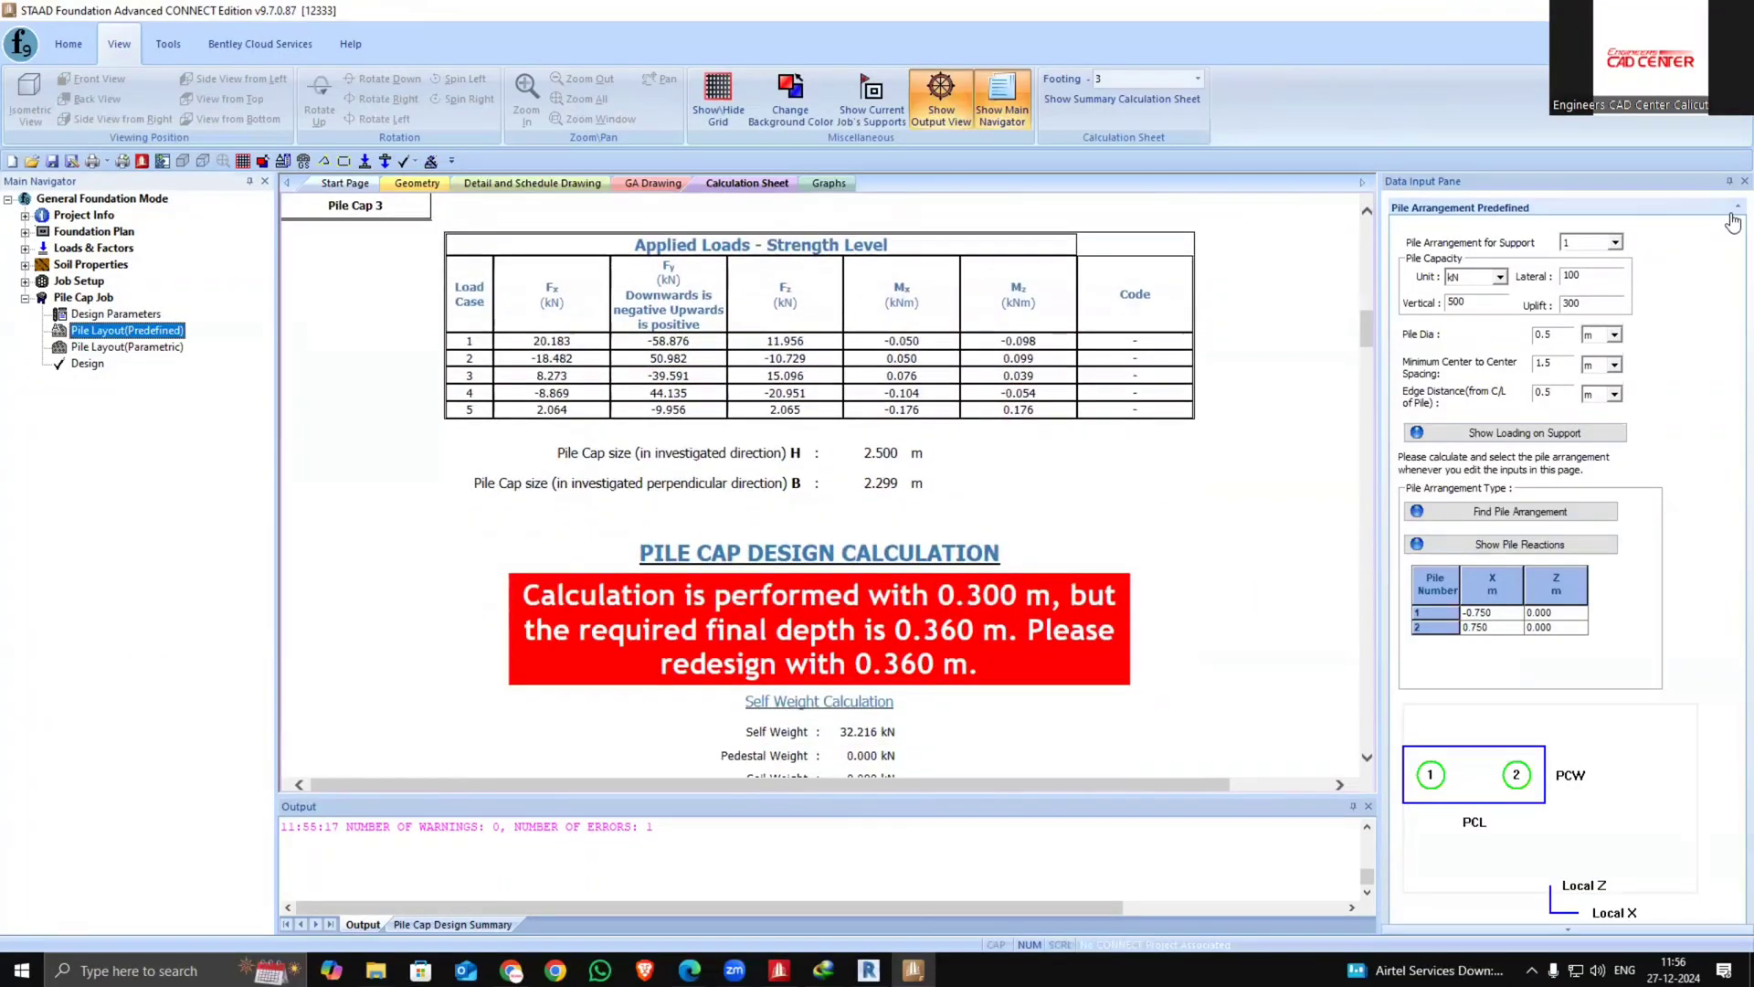
click(1618, 244)
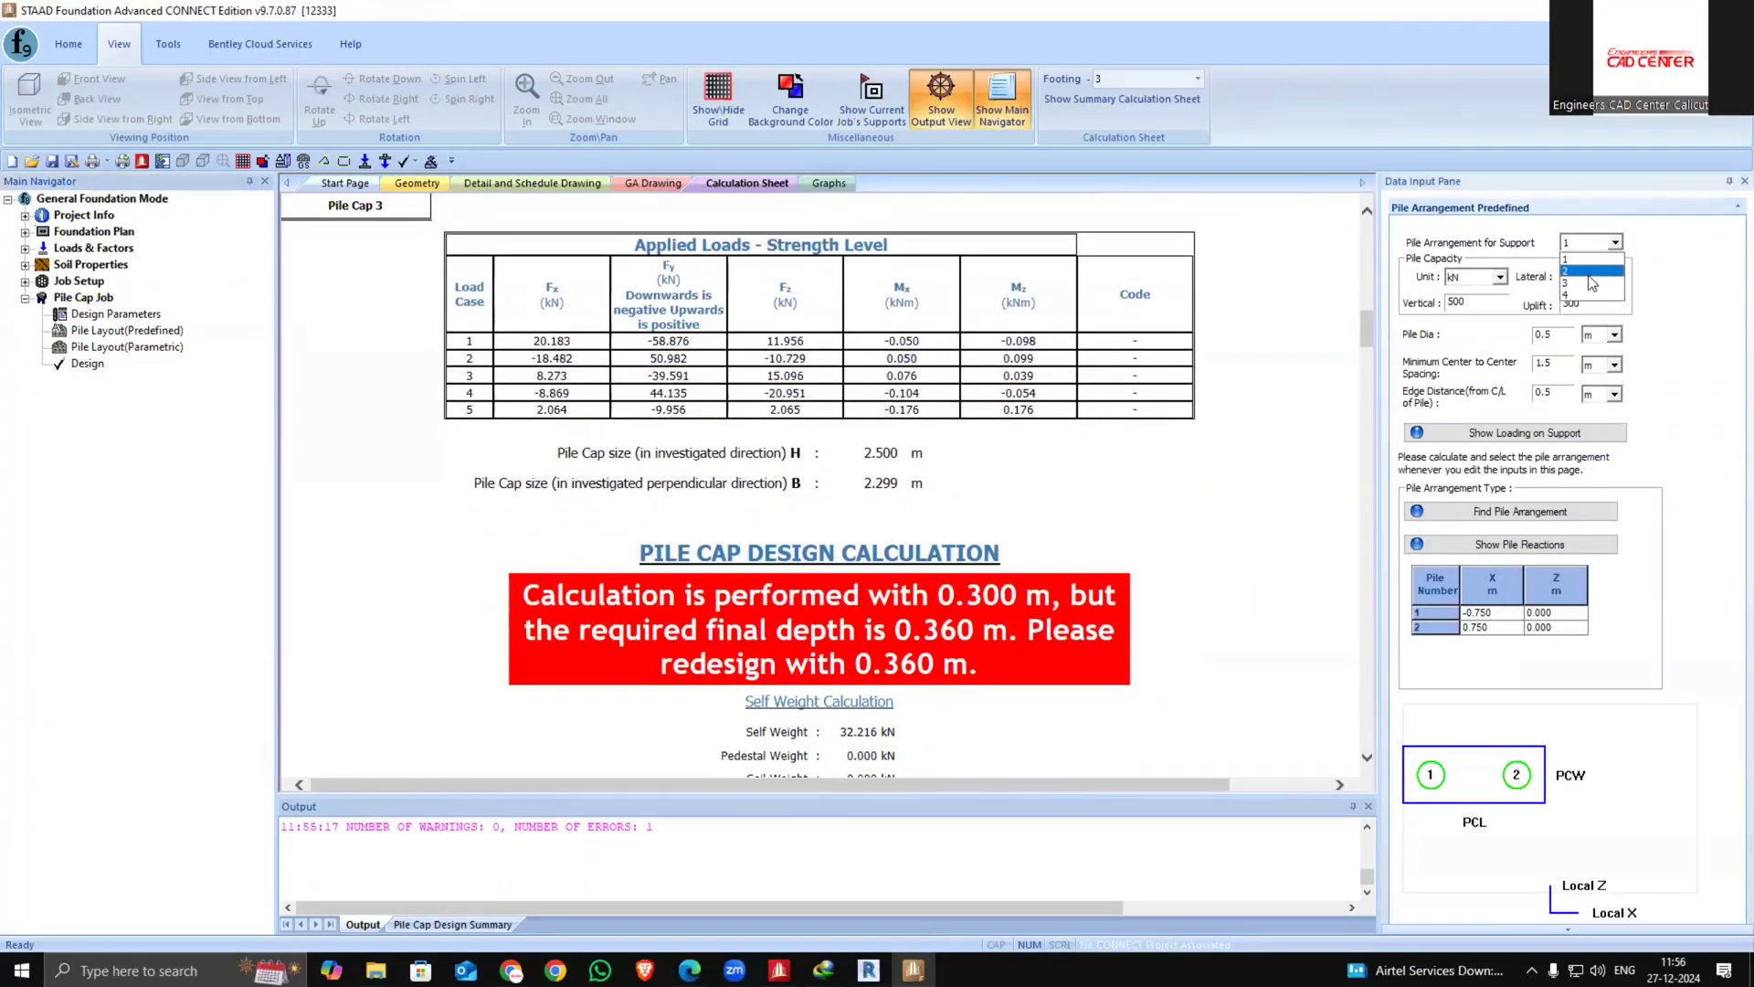
click(1590, 280)
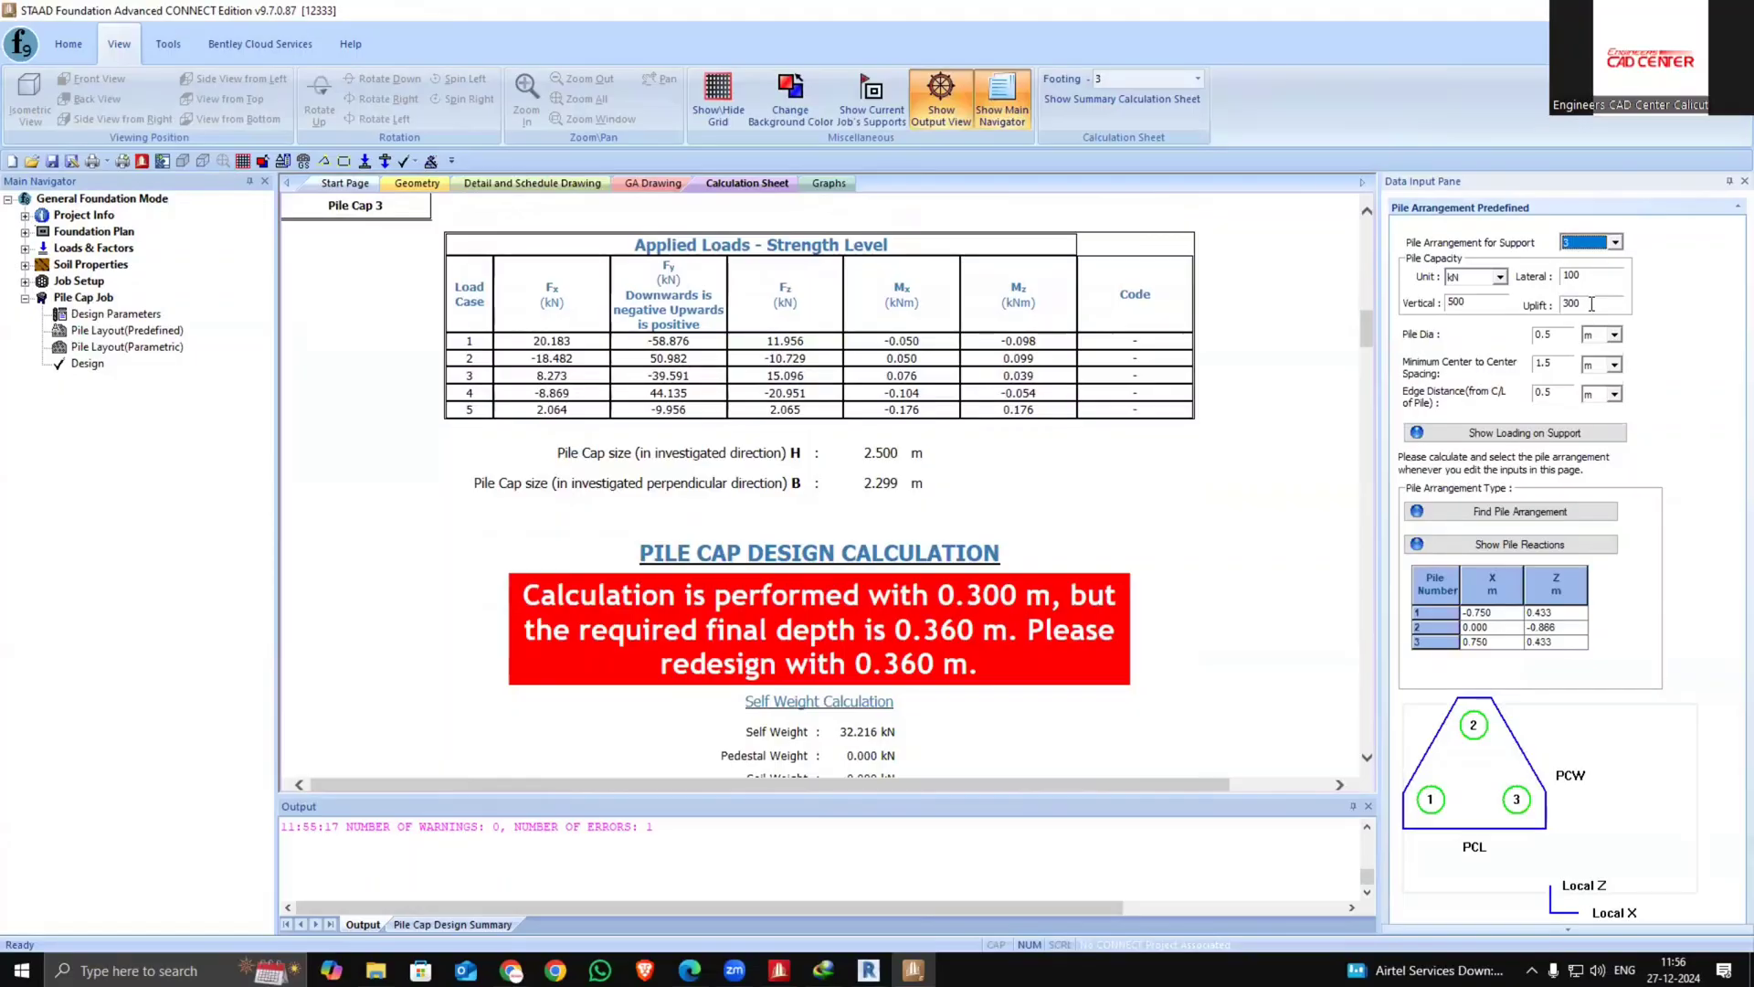
click(1591, 304)
text(3)
click(88, 364)
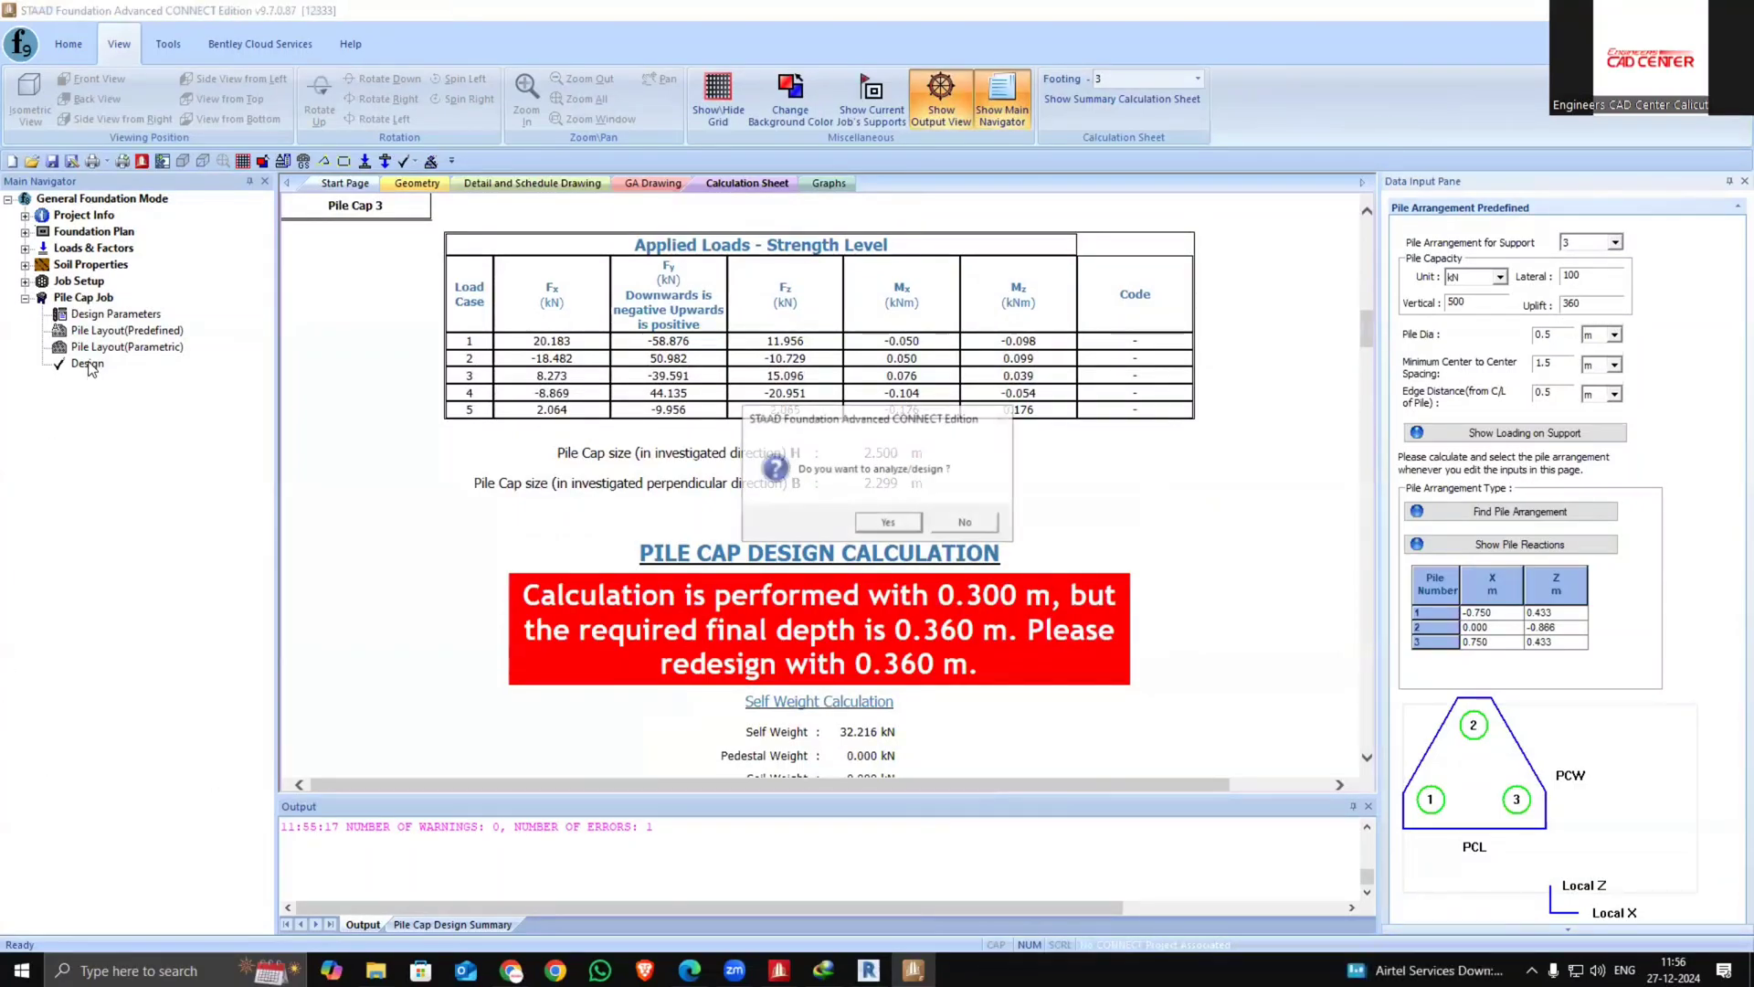
click(870, 519)
click(864, 513)
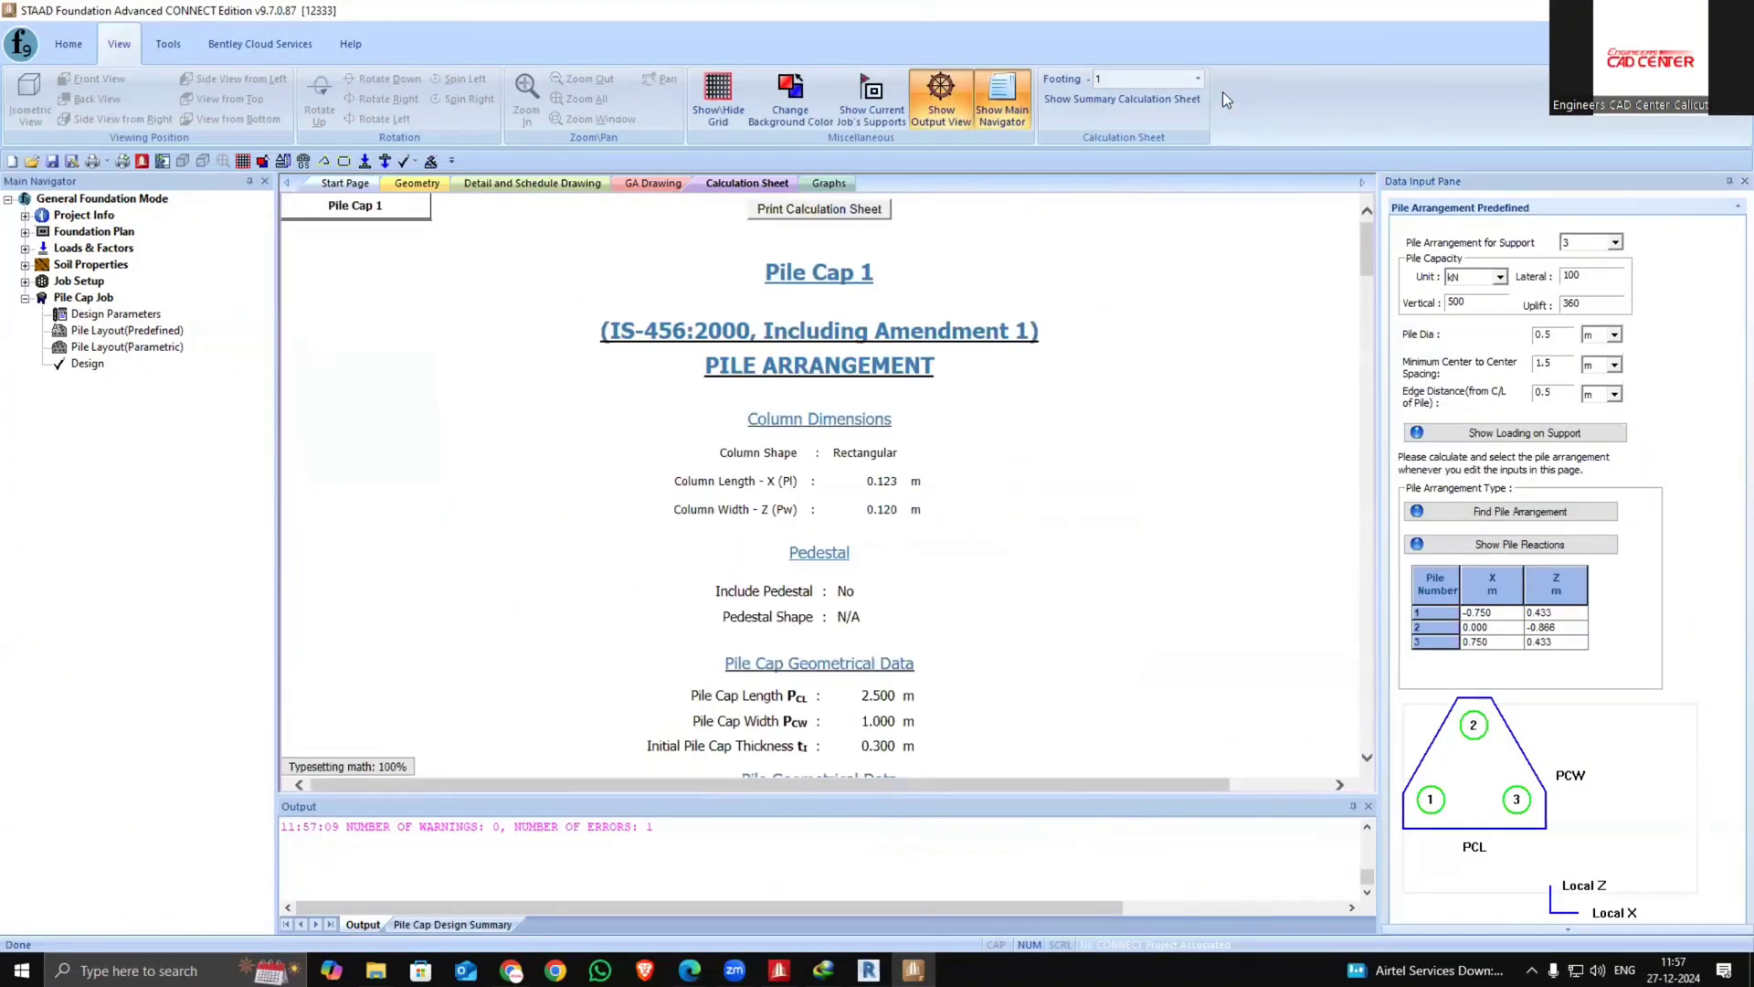
Display footing 3's calculation sheet and check its pile cap design calculation
click(1197, 78)
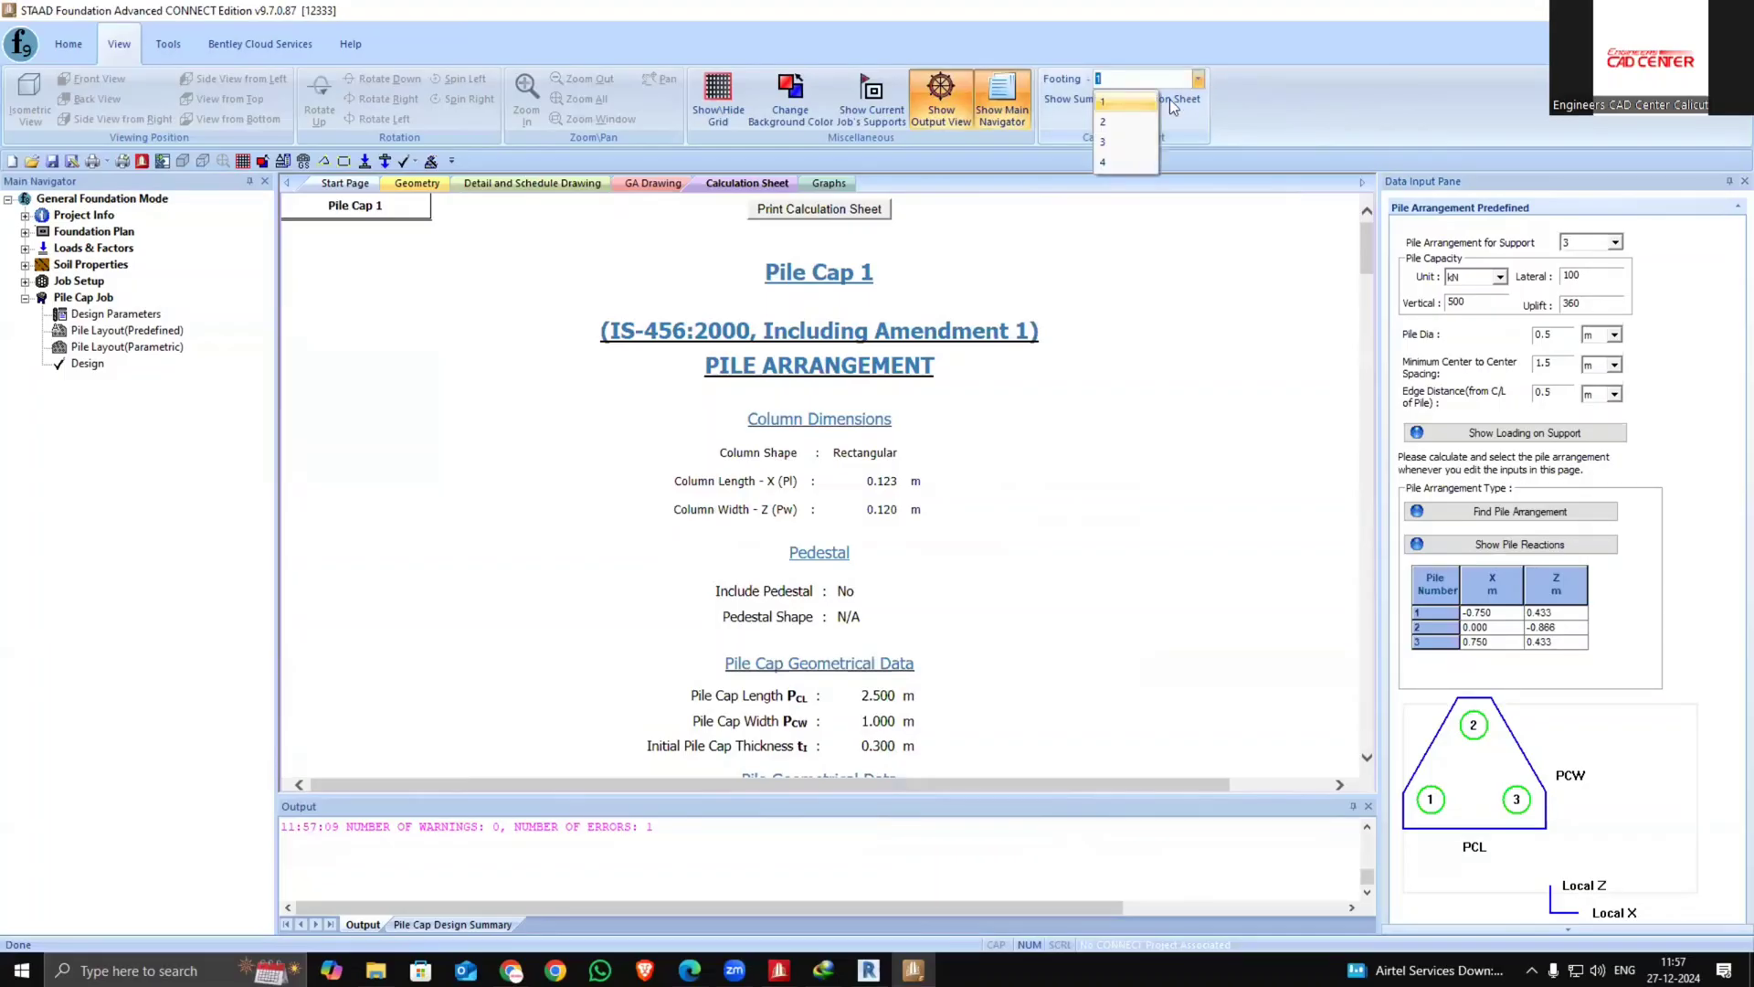
click(1119, 145)
scroll(912, 426, down, 10)
scroll(907, 484, up, 2)
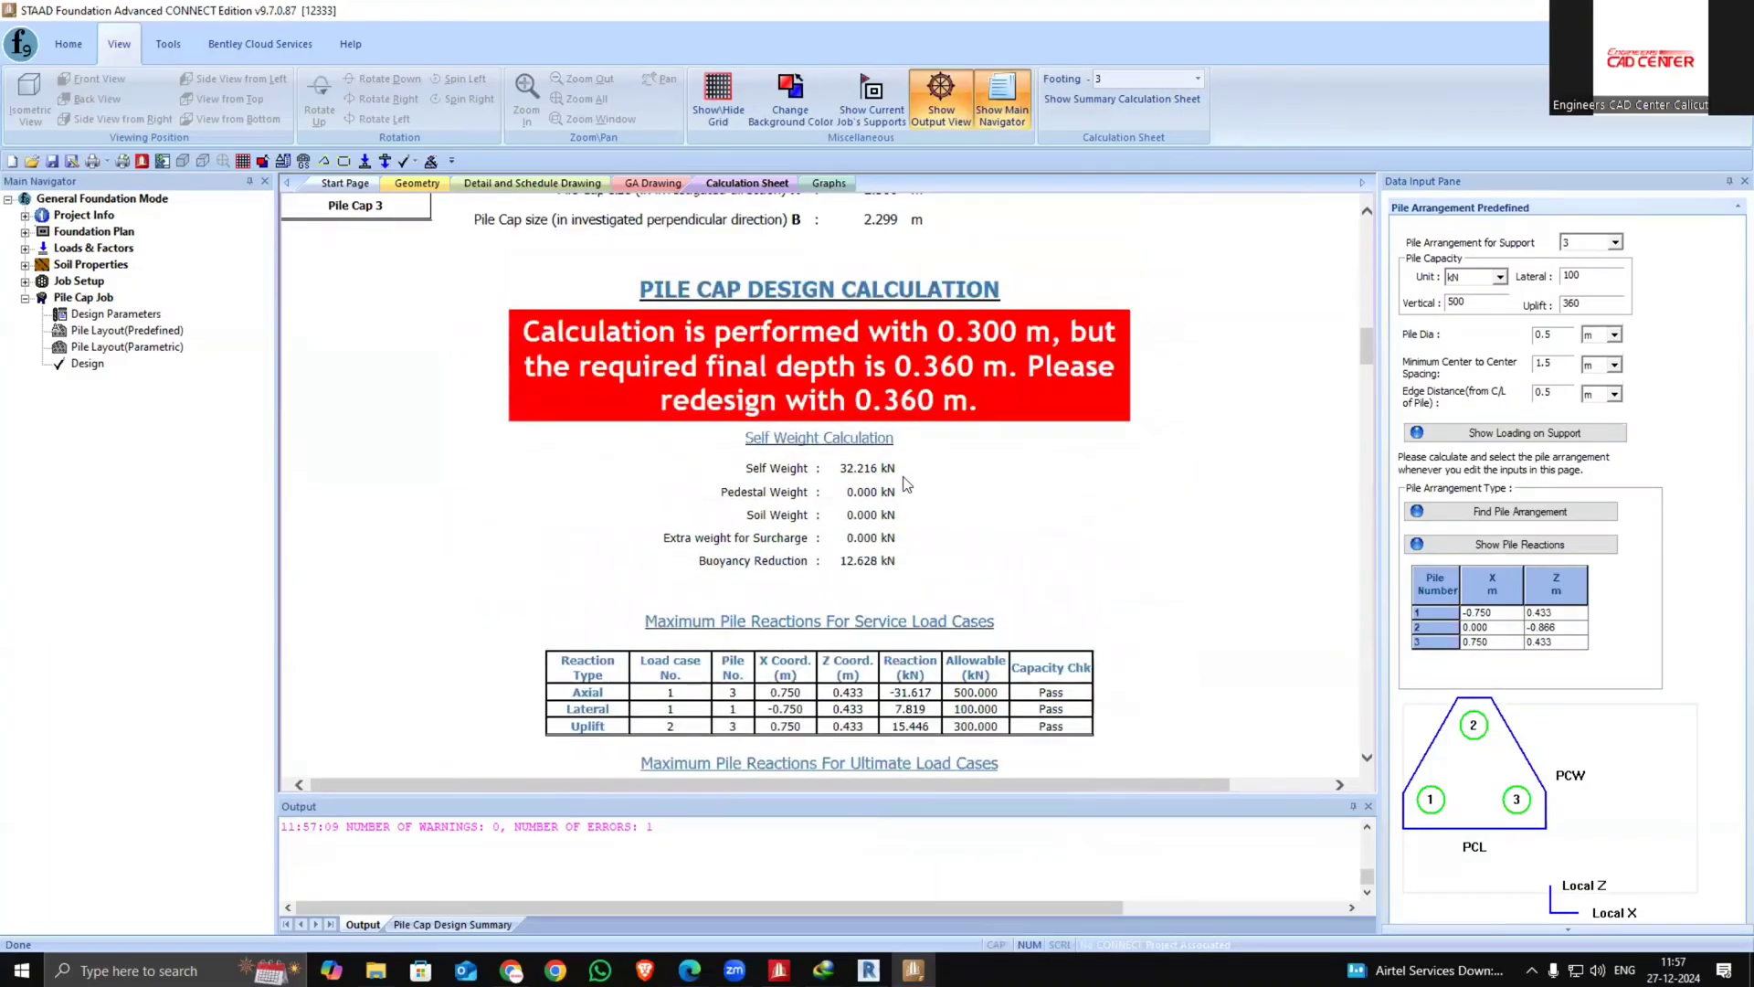
Set the pile cap thickness in the design parameters to 360 mm and rerun the analysis and design
click(112, 314)
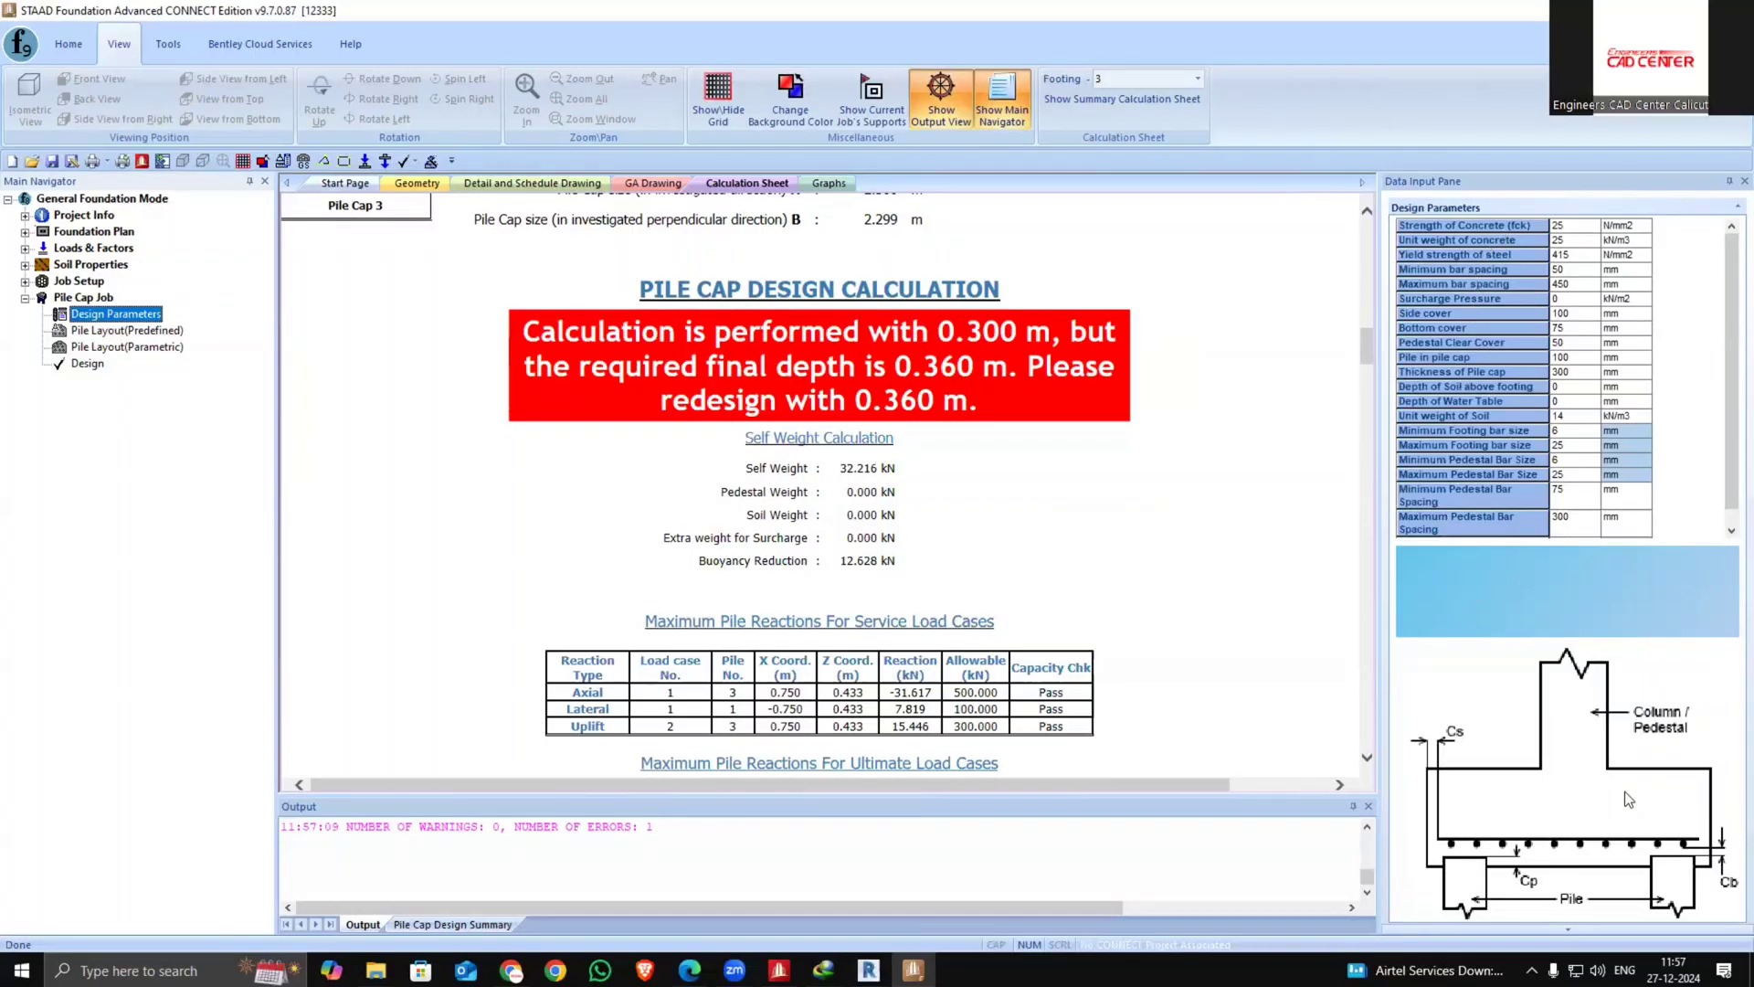
click(137, 332)
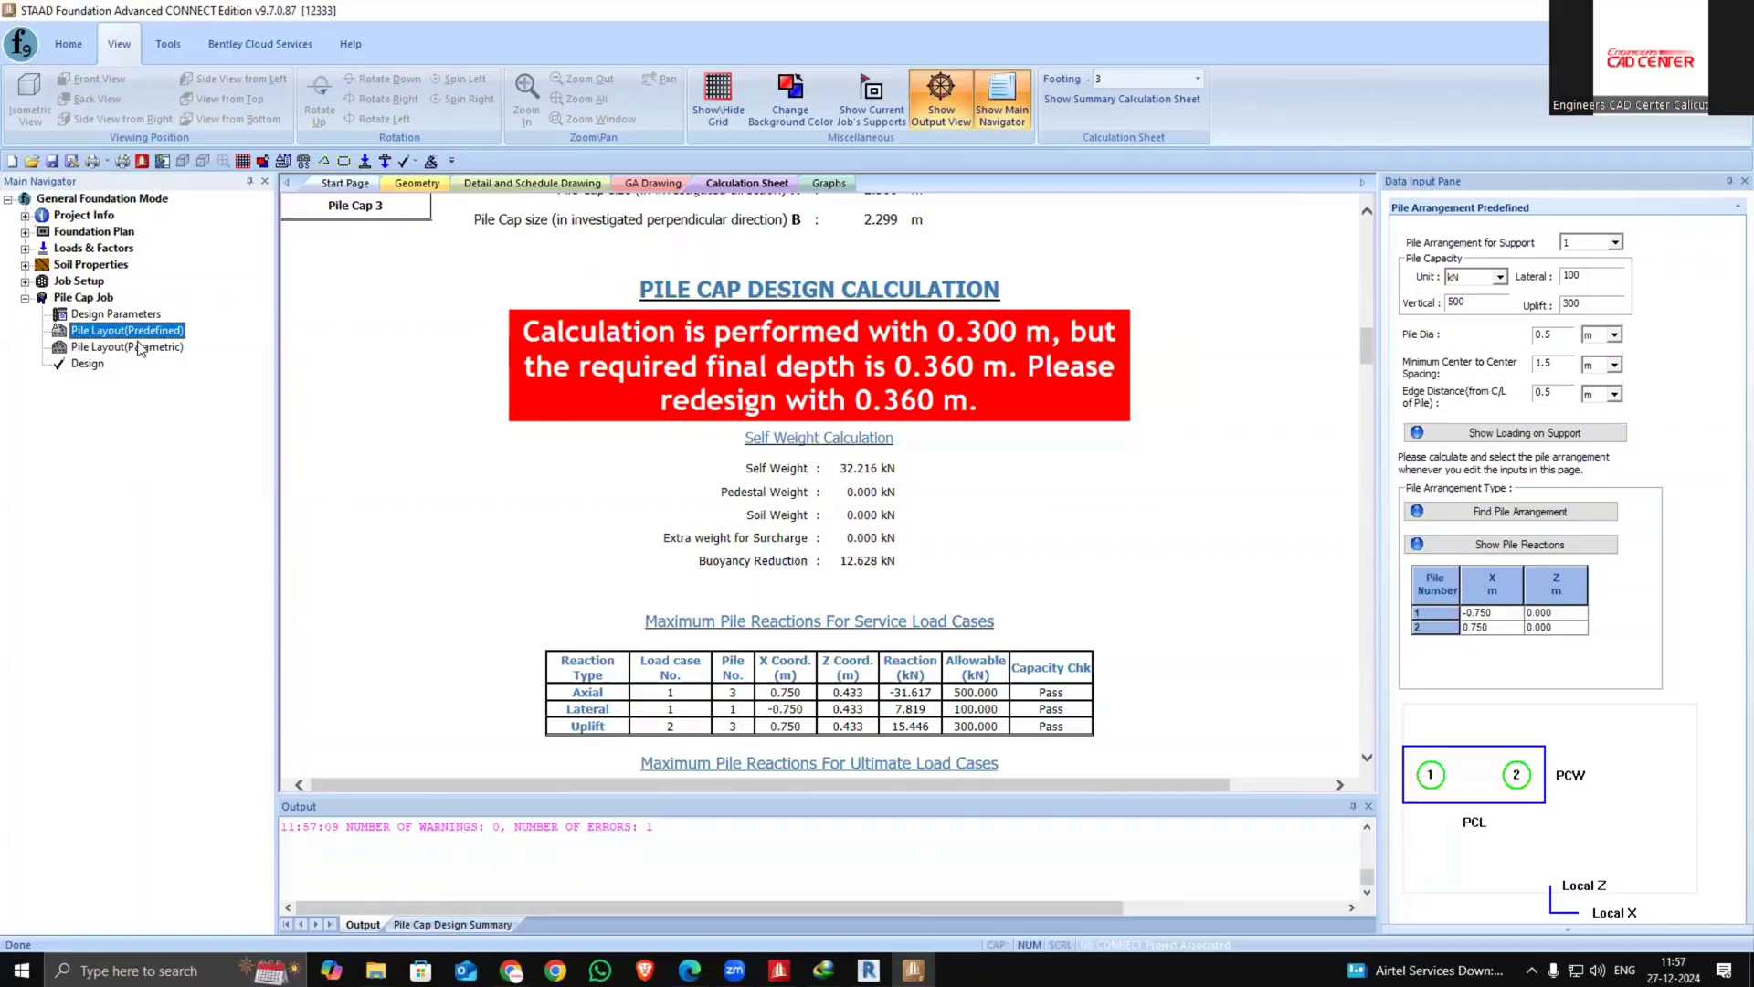
click(120, 349)
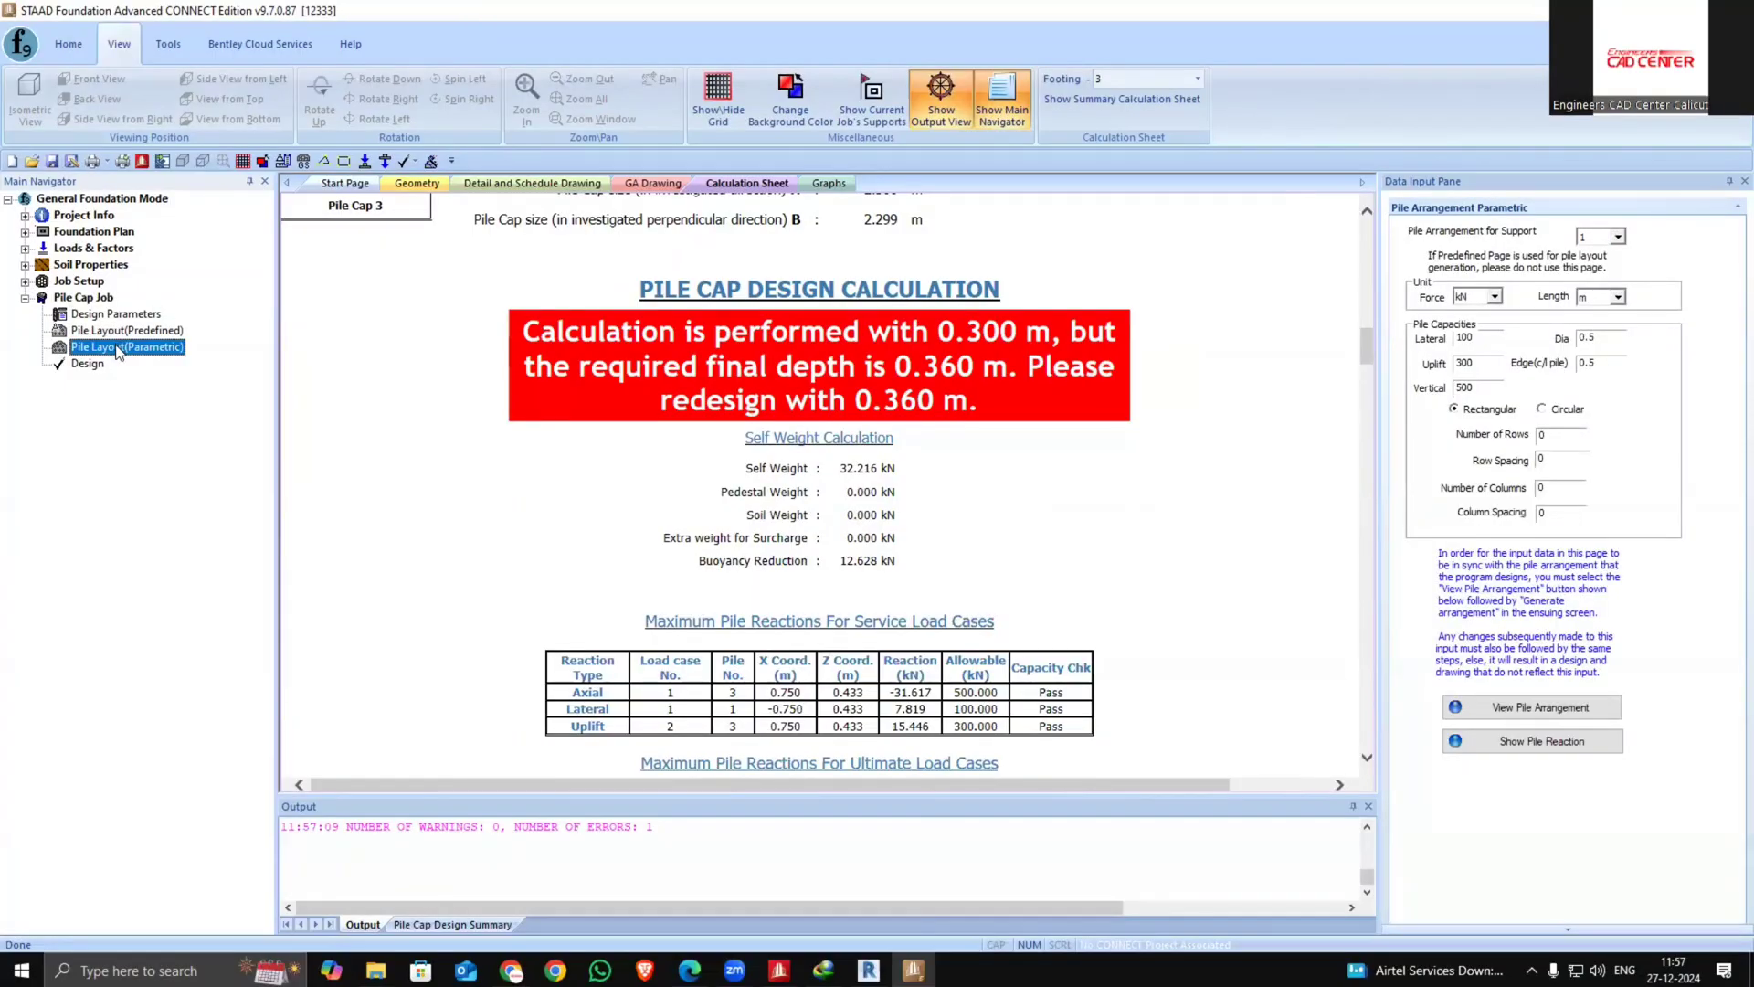
click(73, 316)
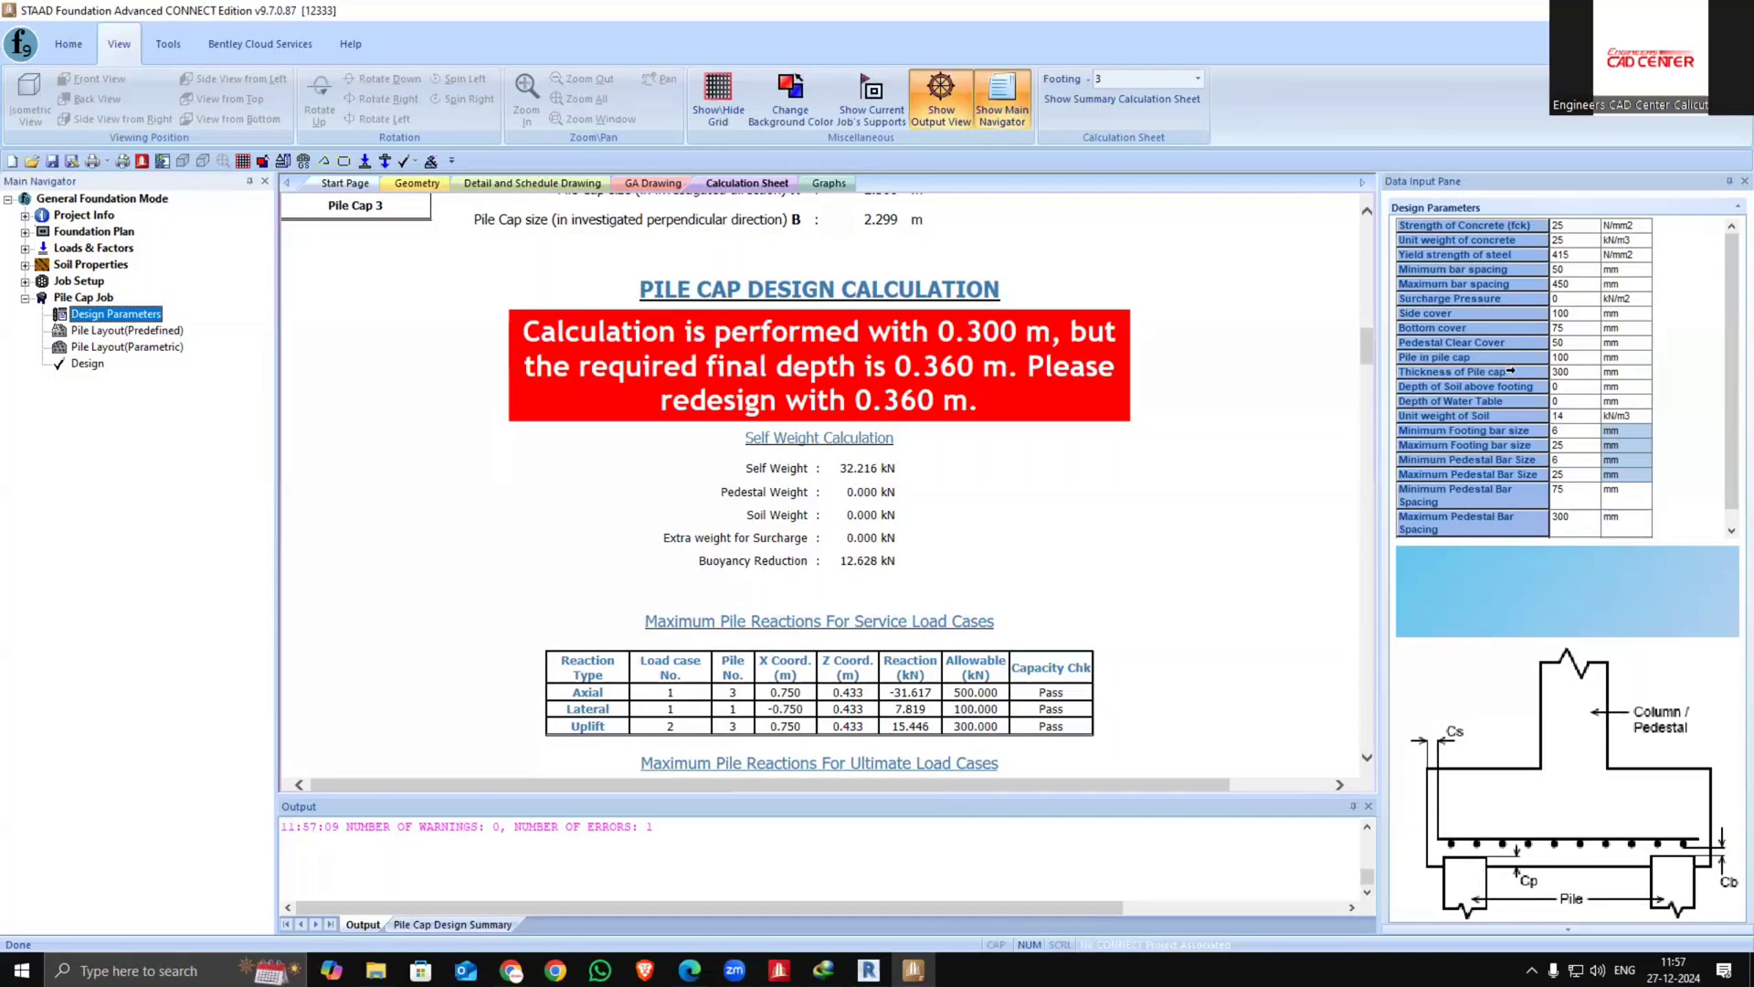
click(1573, 374)
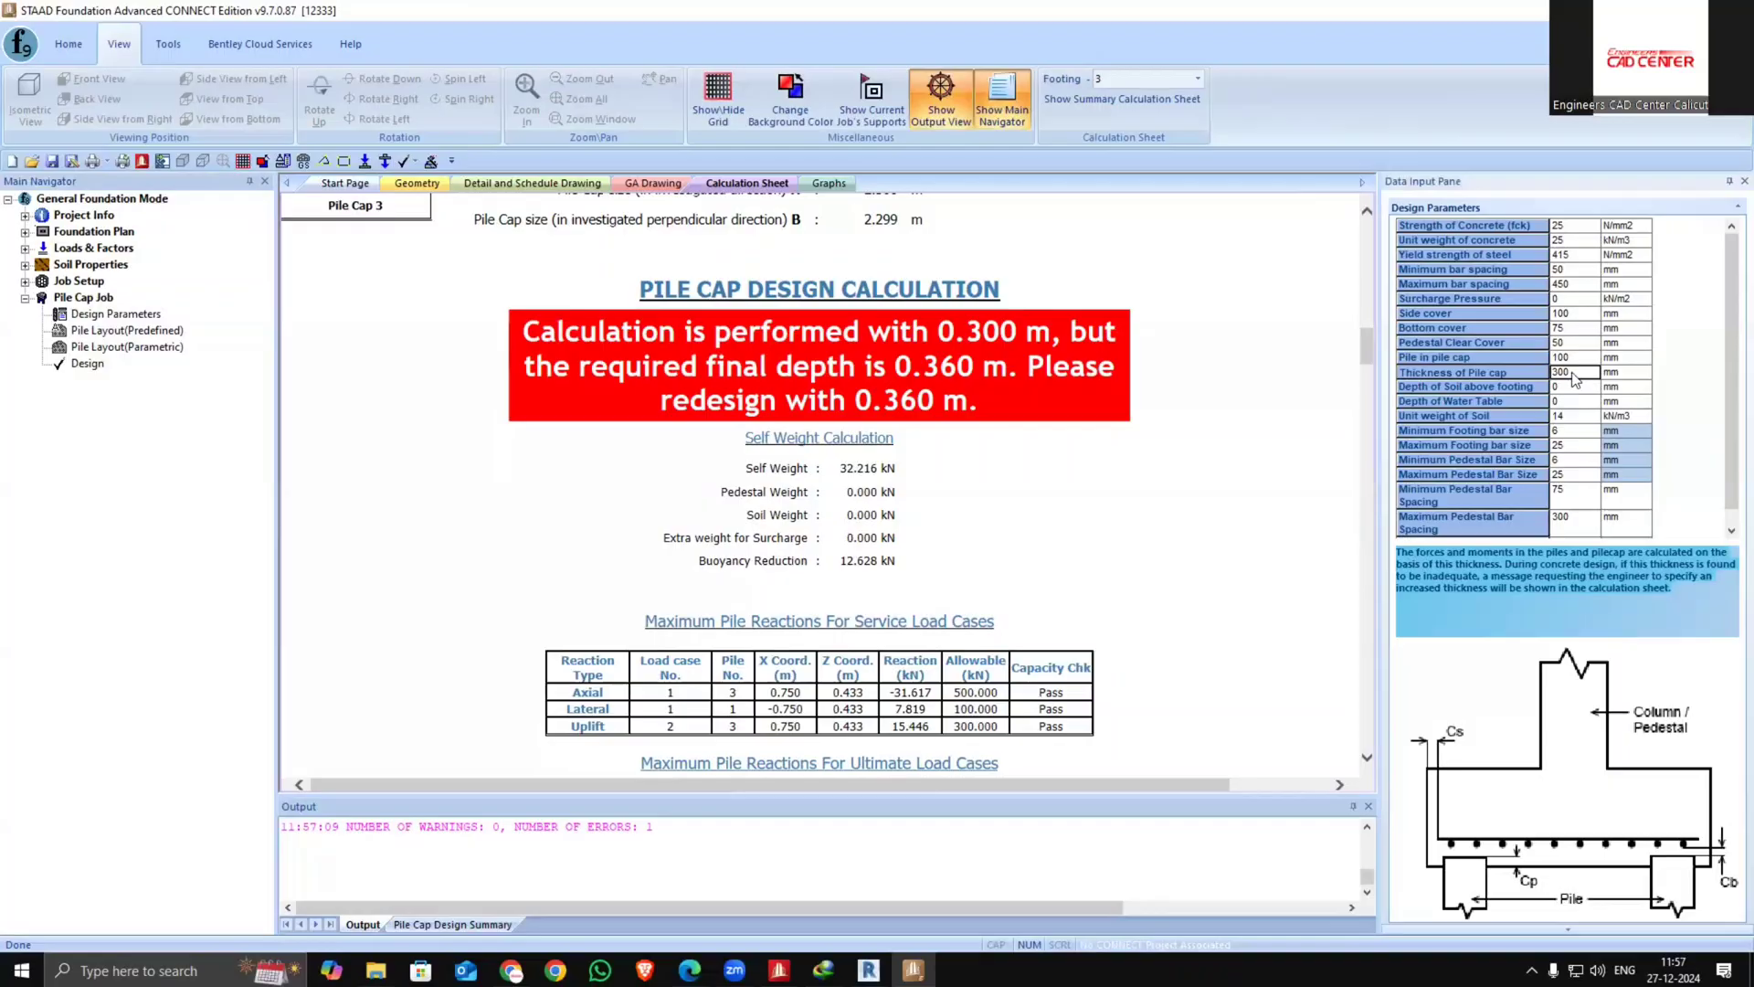
drag(1571, 374, 1514, 377)
text(360)
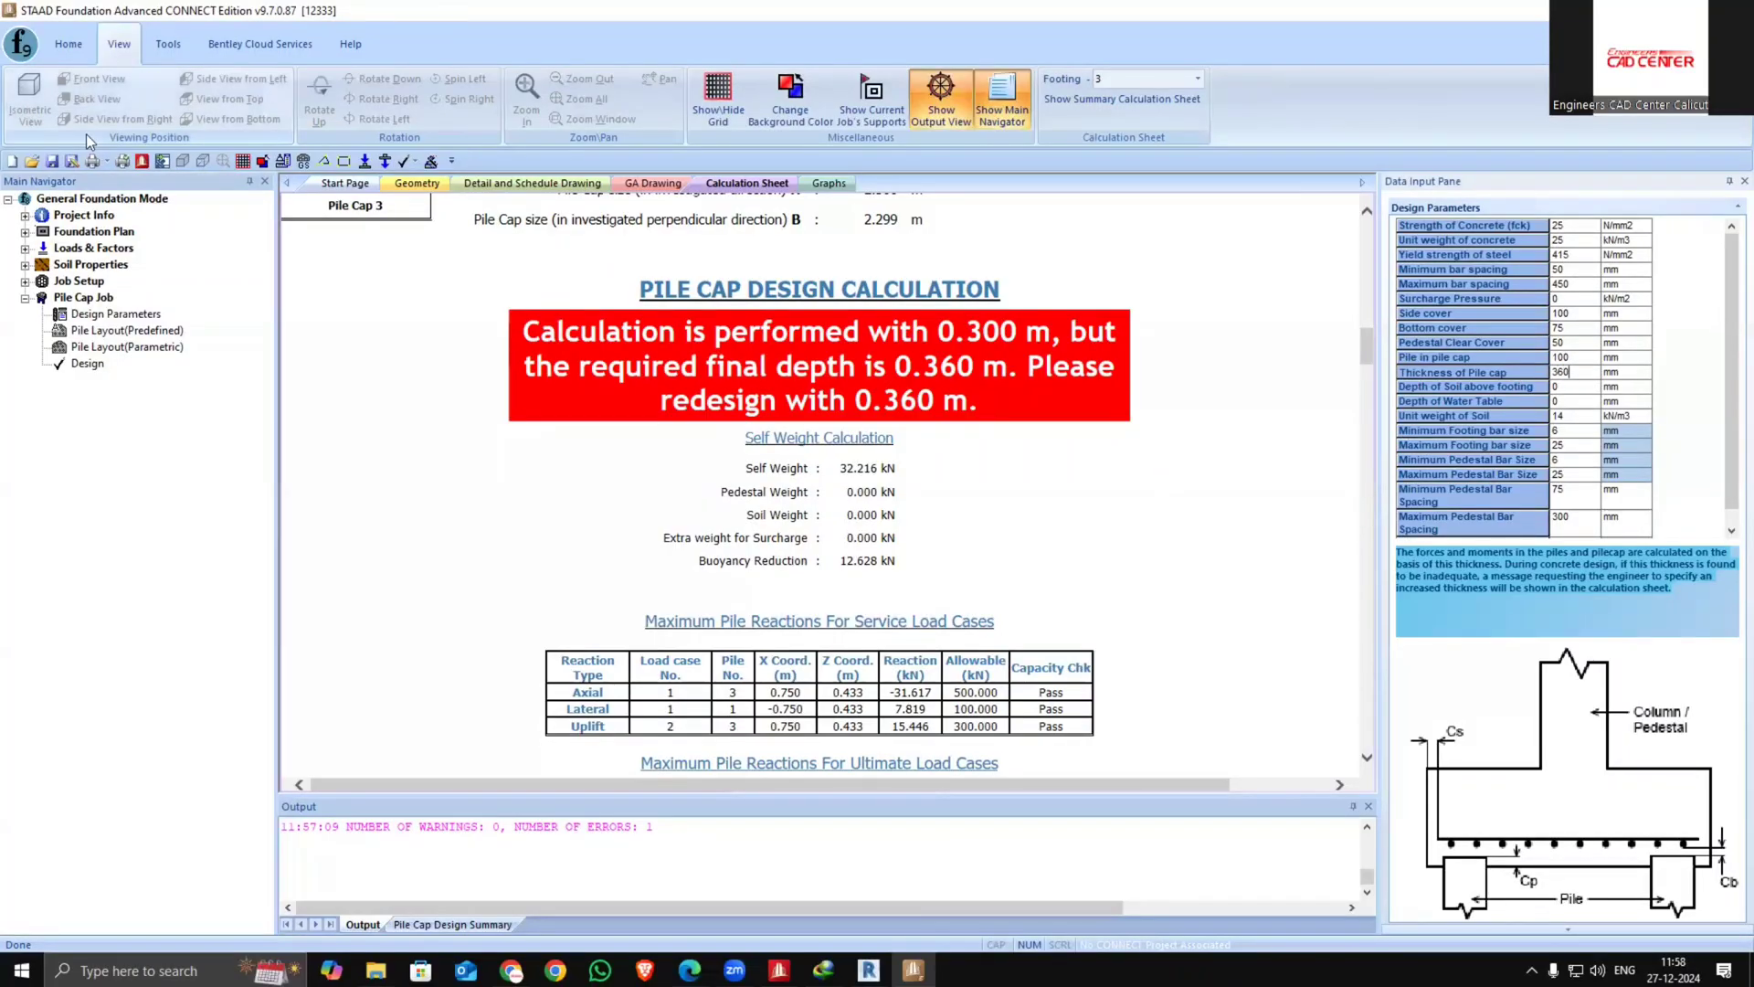
click(86, 363)
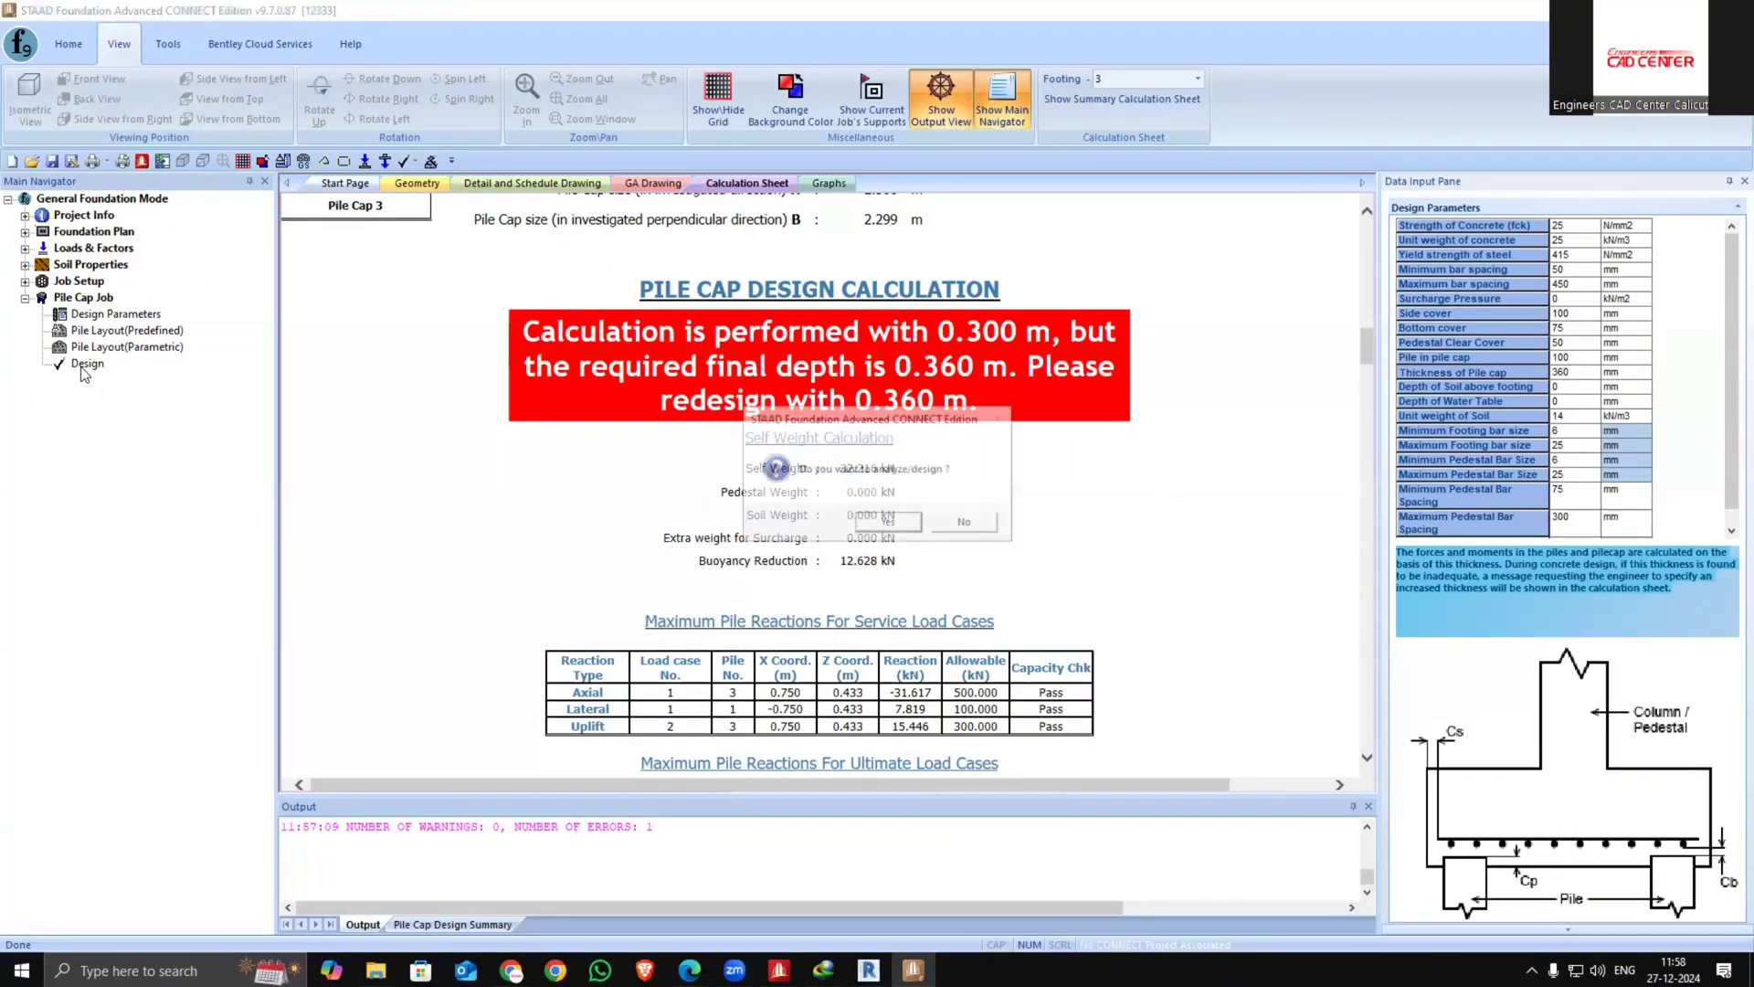
click(894, 522)
click(891, 514)
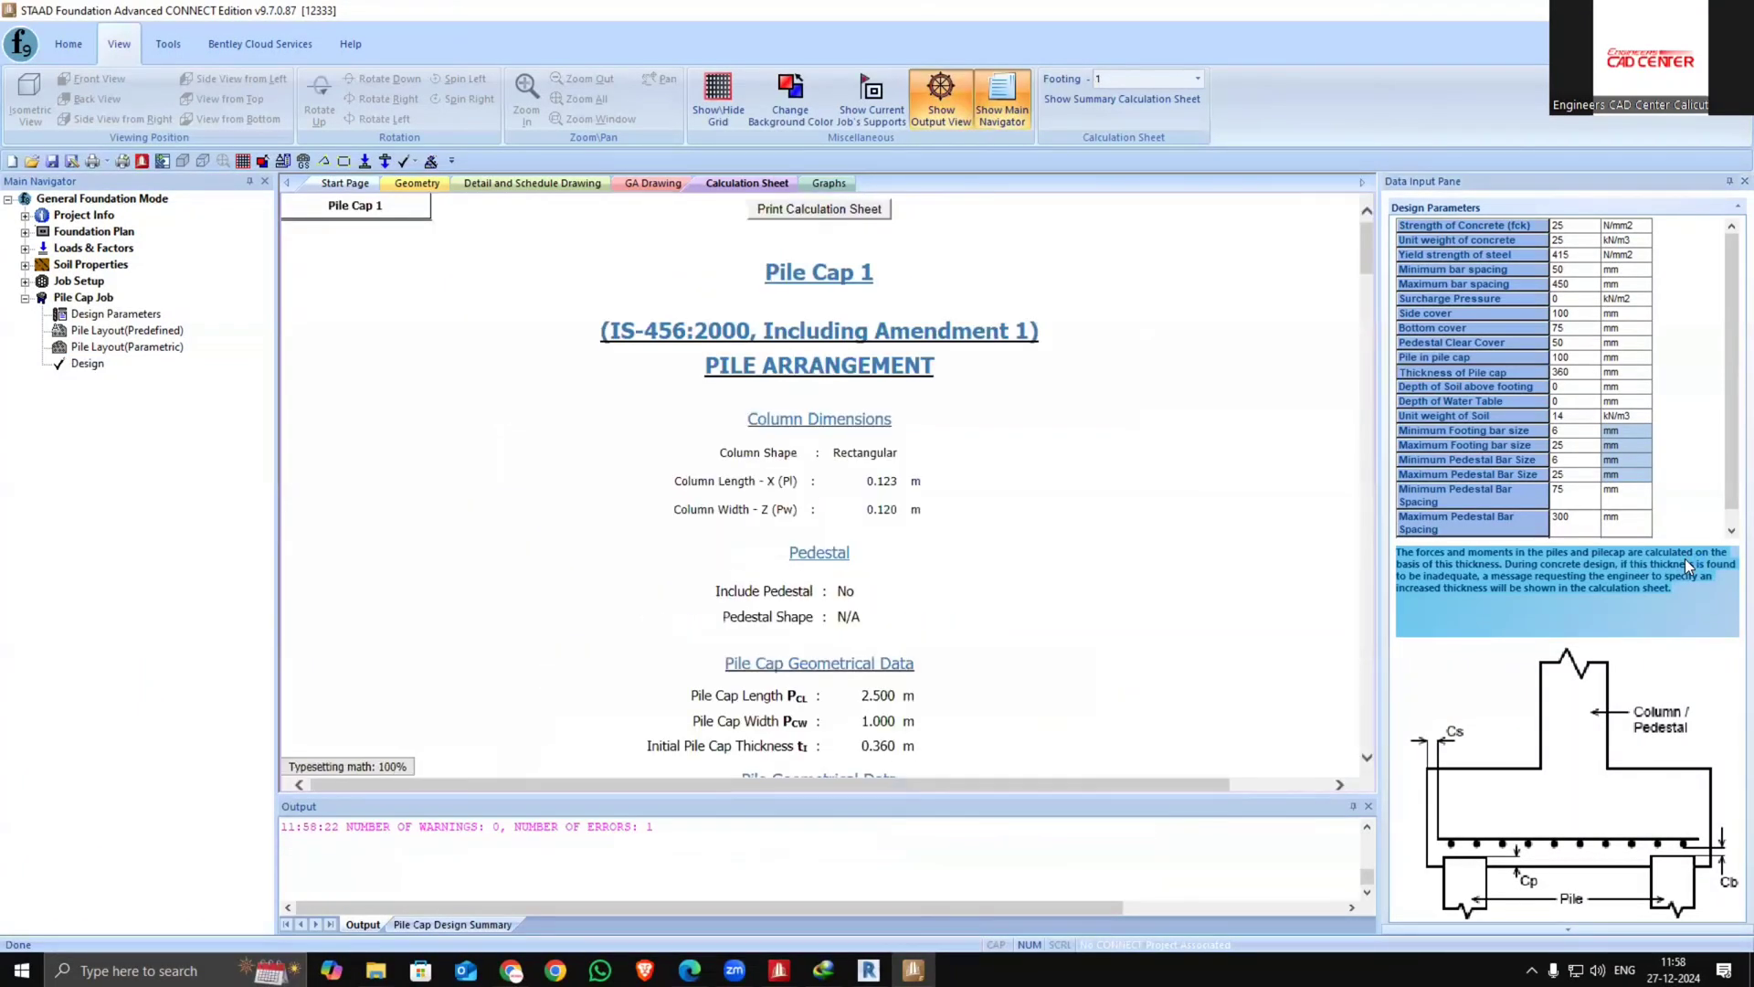
Switch back to footing 3's calculation sheet and examine the pile cap design calculation section
click(1198, 81)
click(1138, 138)
scroll(783, 596, down, 15)
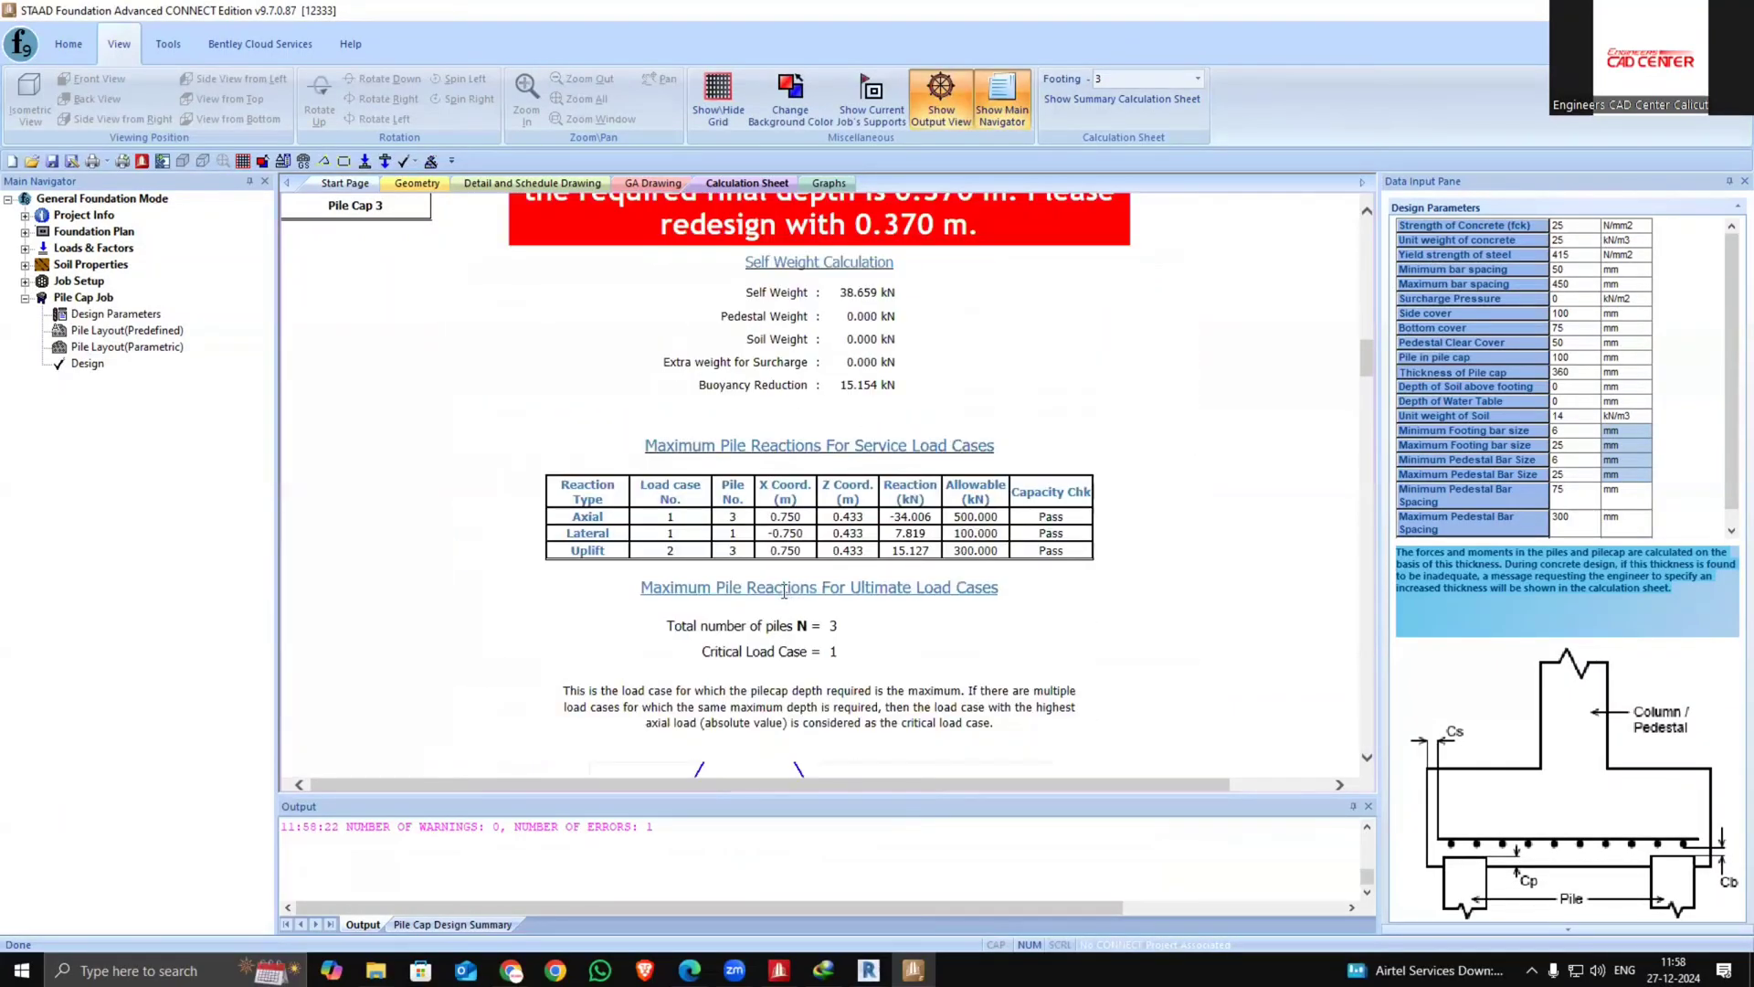
scroll(784, 592, up, 4)
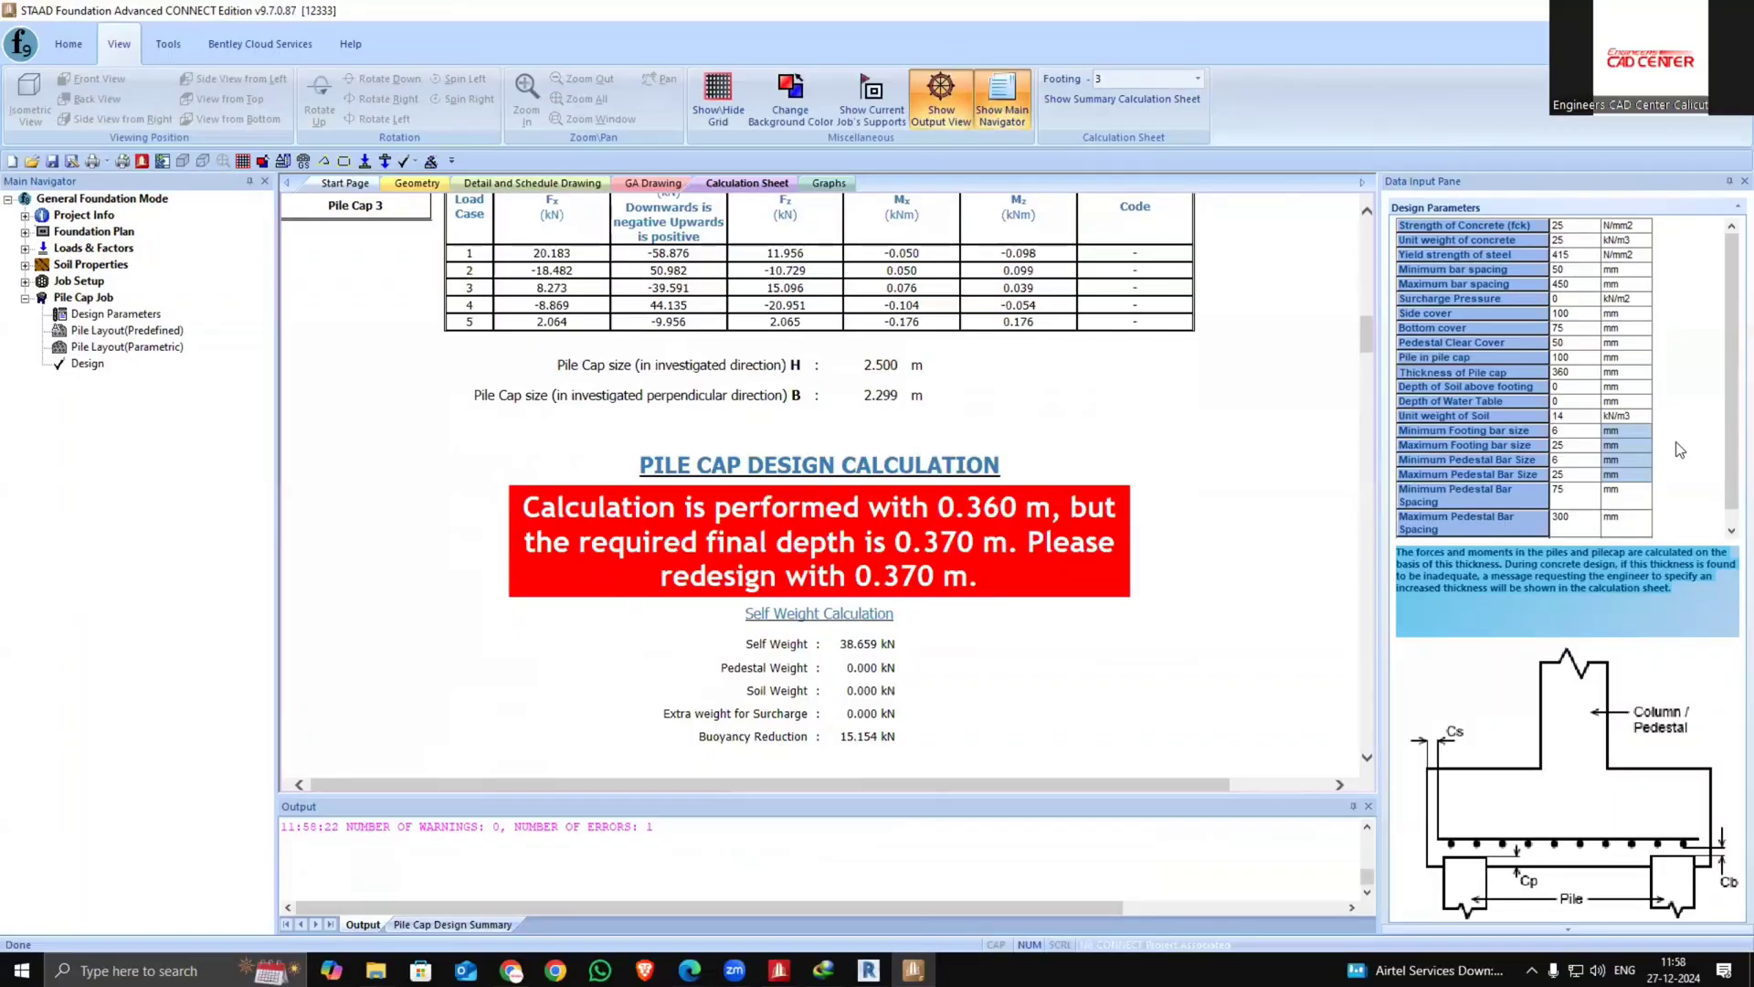
Set the pile cap thickness to 380 mm and rerun the analysis and design
click(1569, 371)
drag(1569, 372, 1491, 372)
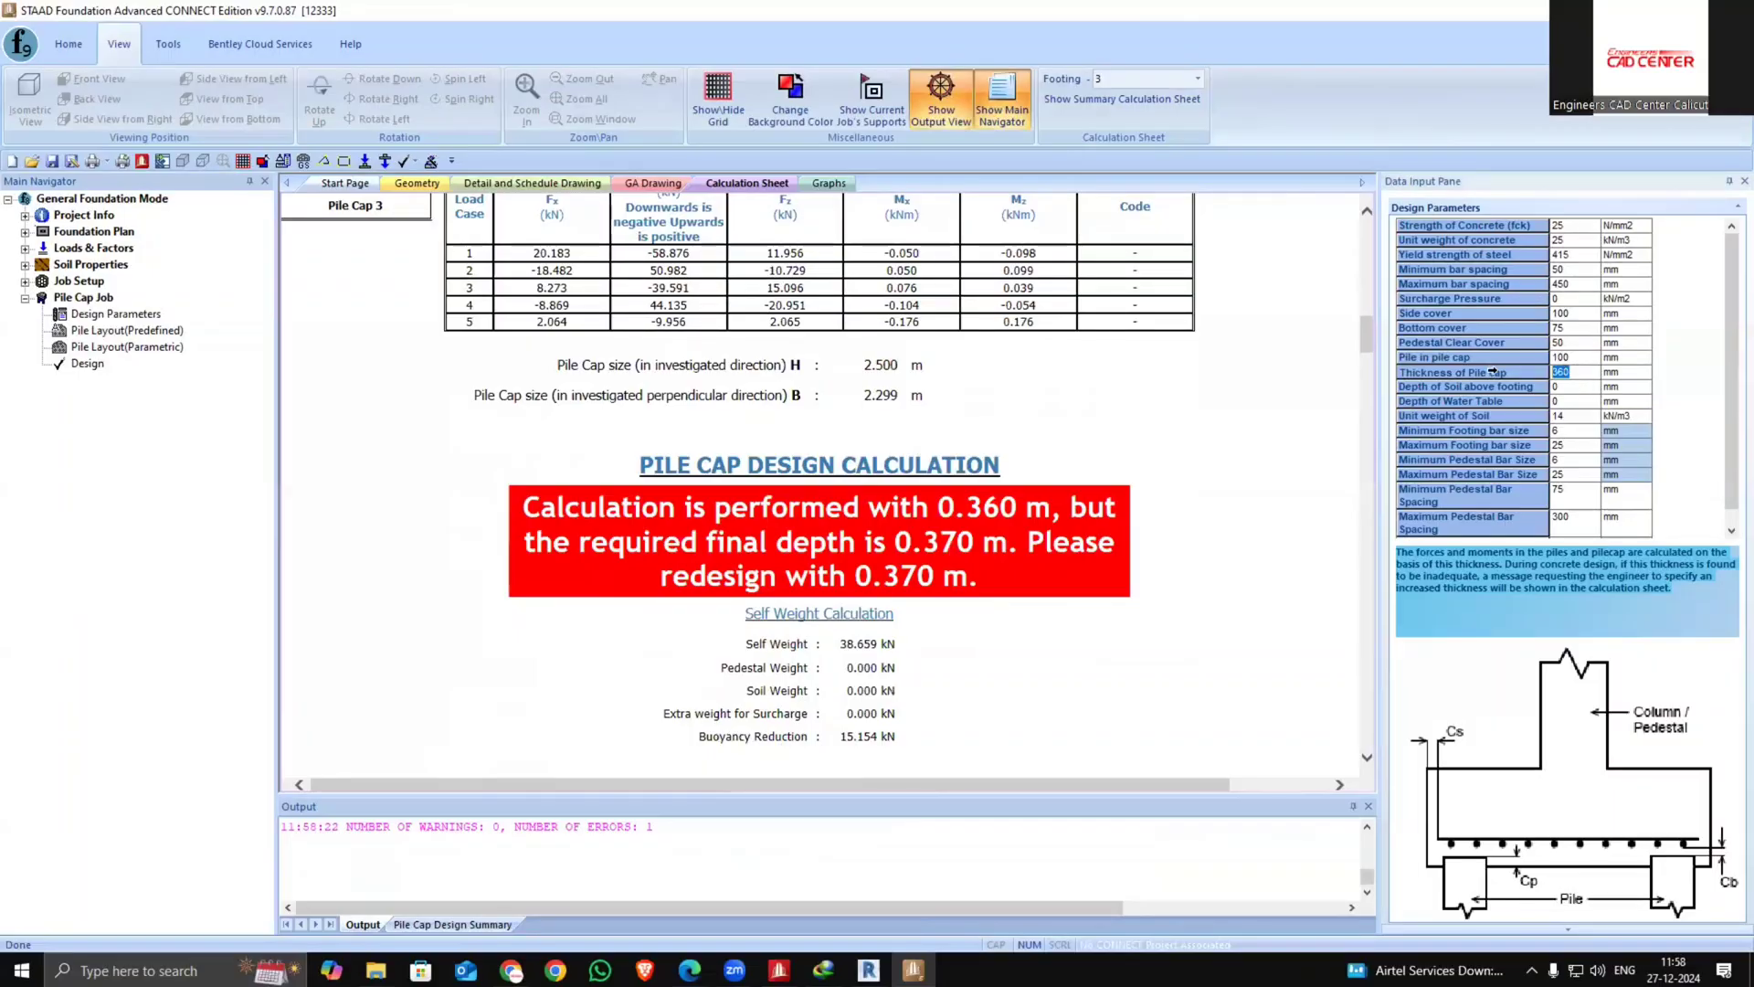
text(380)
click(79, 363)
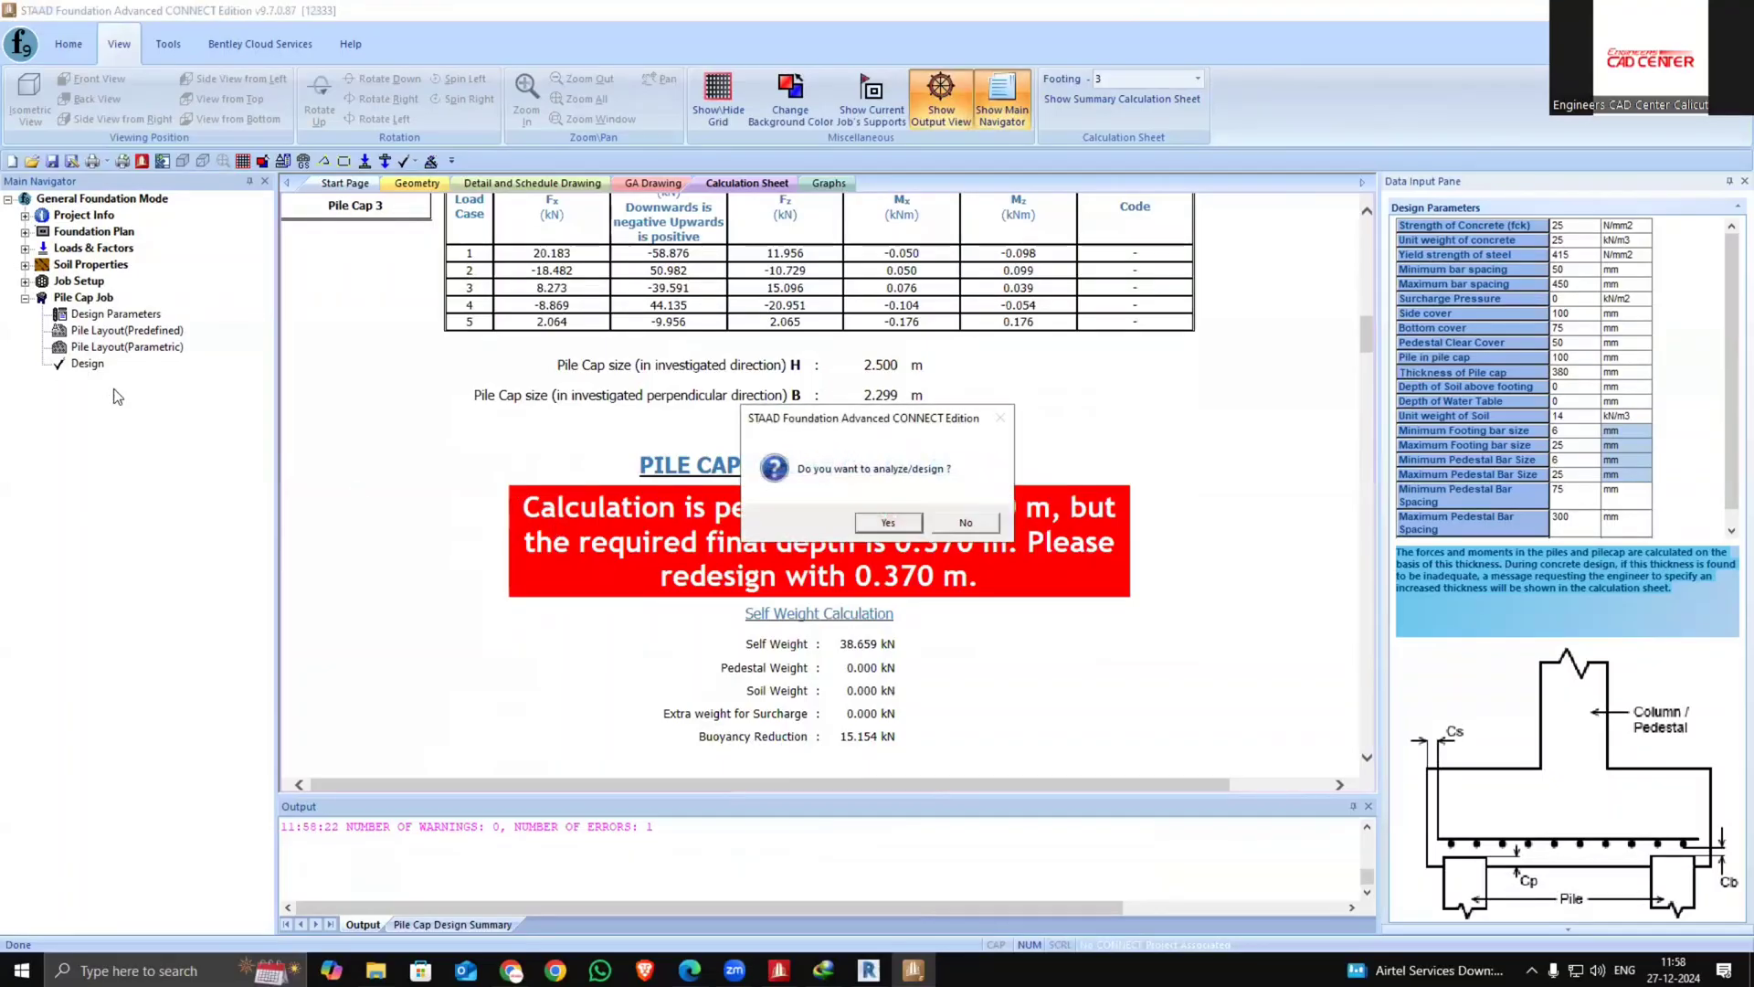
click(883, 518)
click(883, 513)
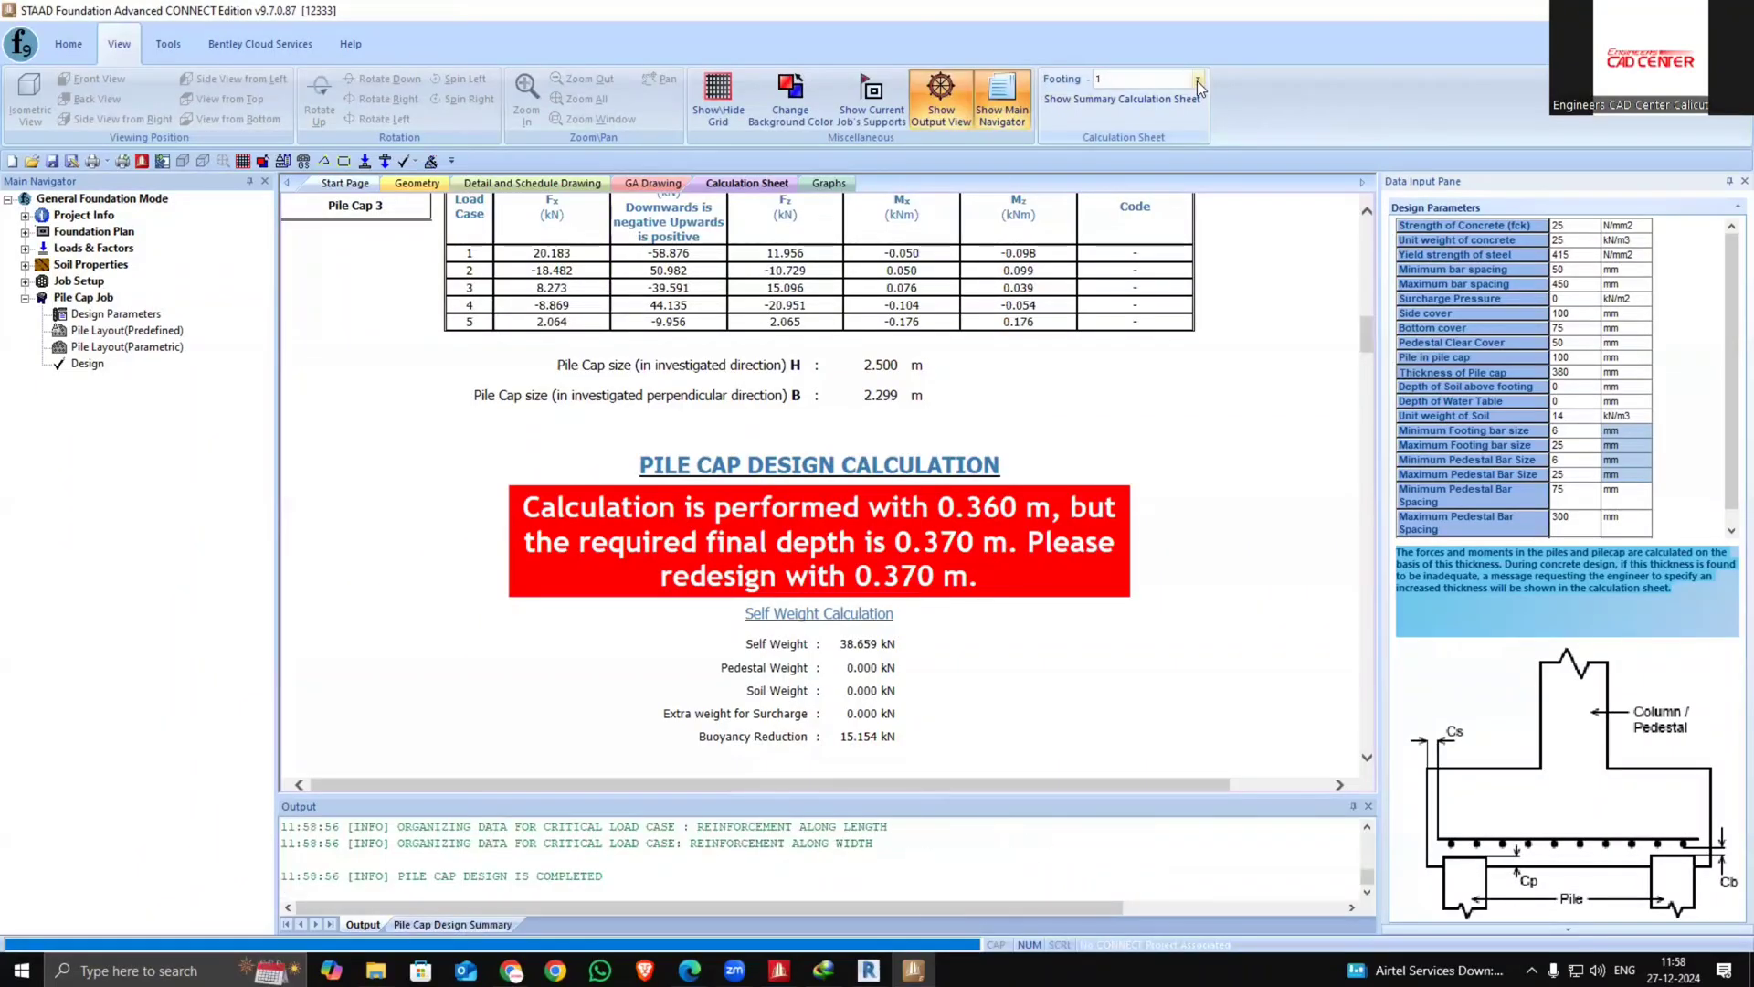
Display footing 3's calculation sheet and scroll through its pile reactions, moment, shear and reinforcement checks
click(1198, 79)
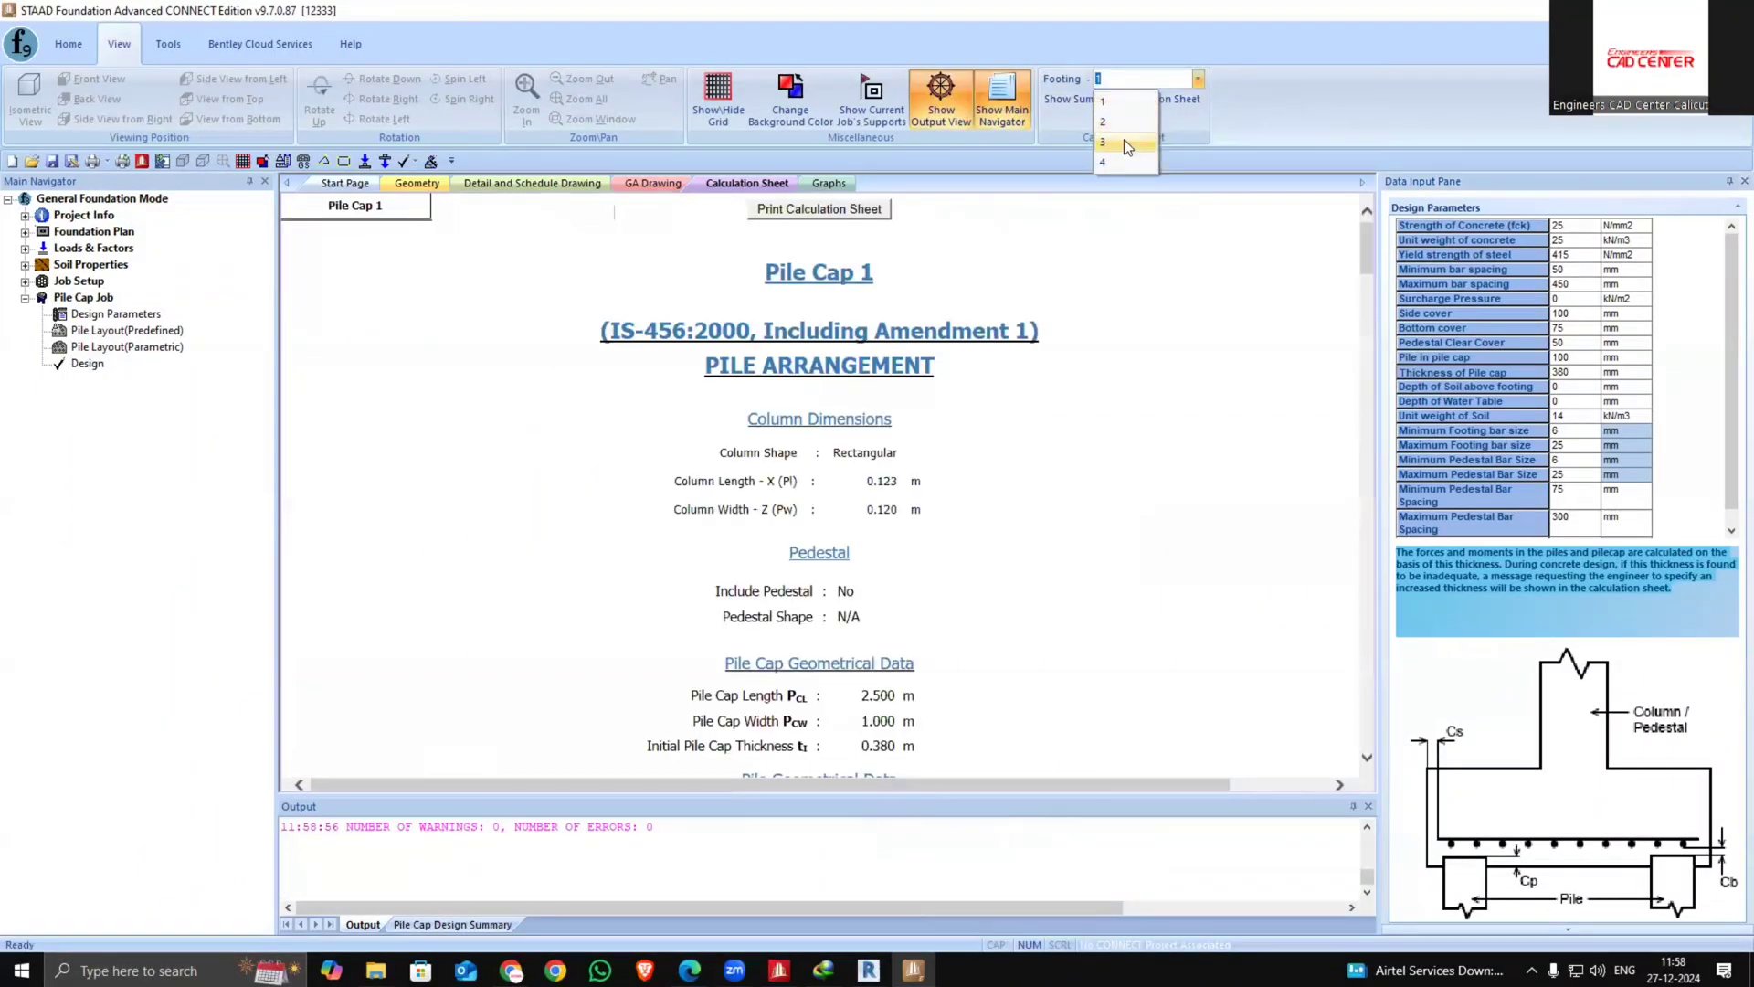
click(1124, 141)
scroll(831, 376, down, 15)
scroll(844, 505, down, 10)
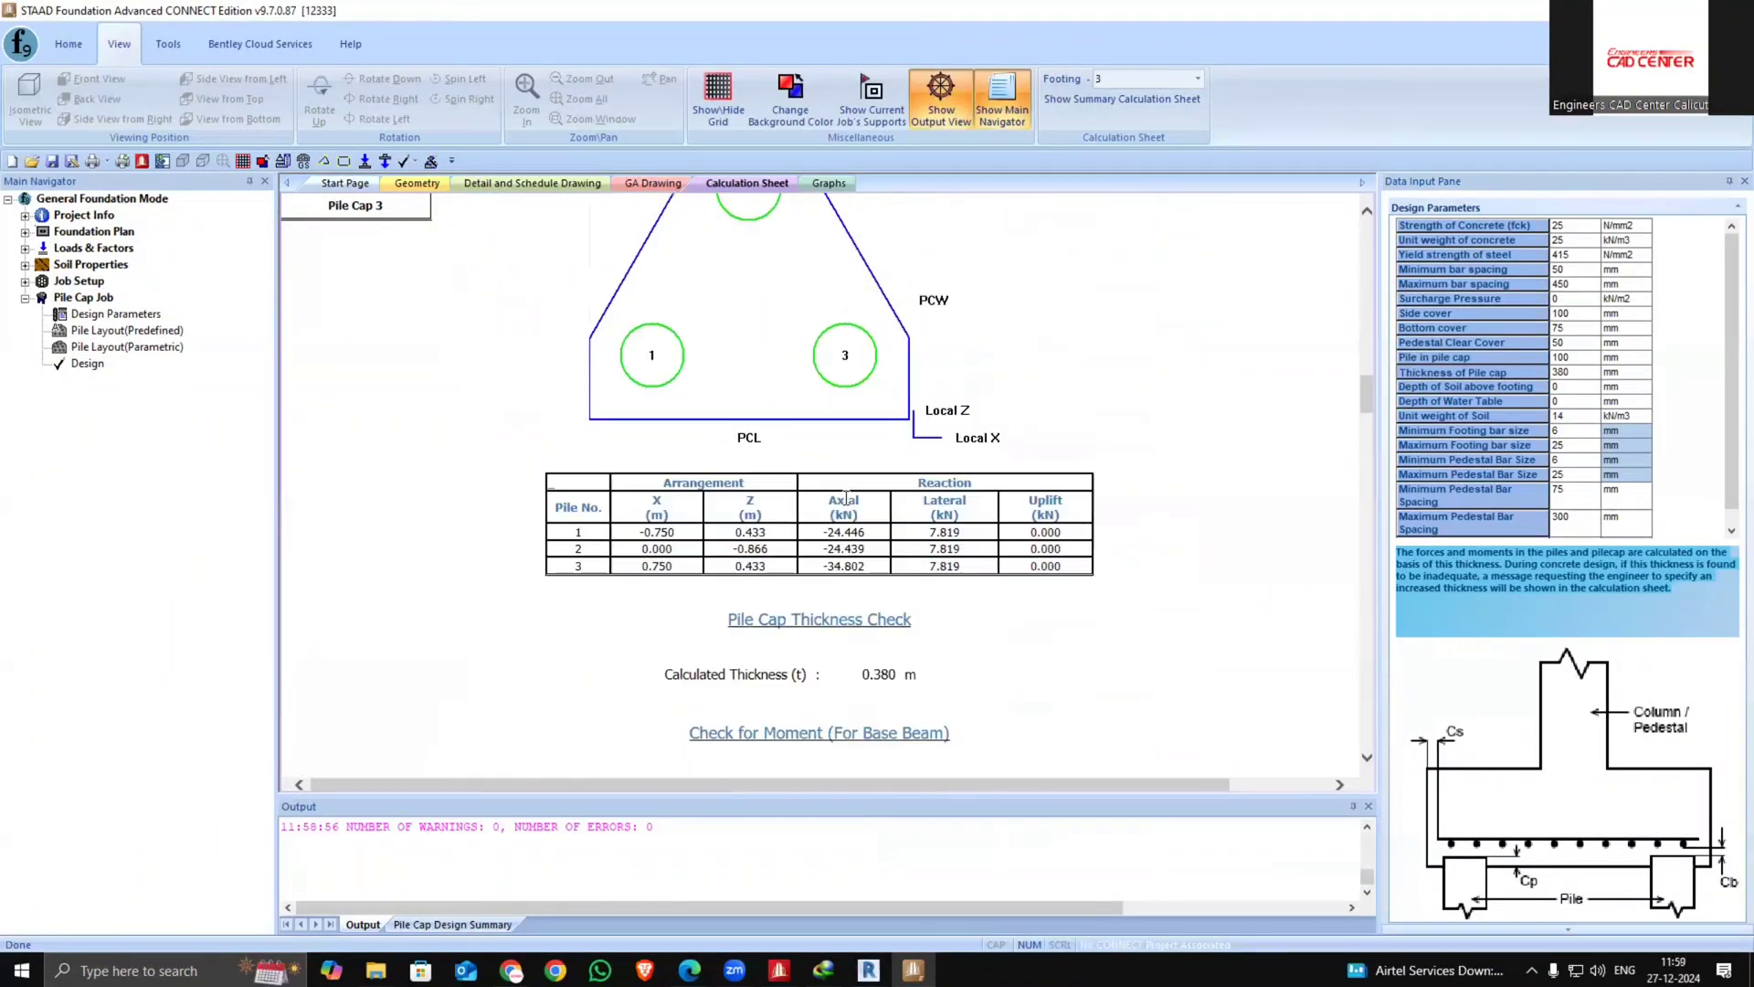
scroll(846, 501, up, 12)
scroll(848, 496, down, 20)
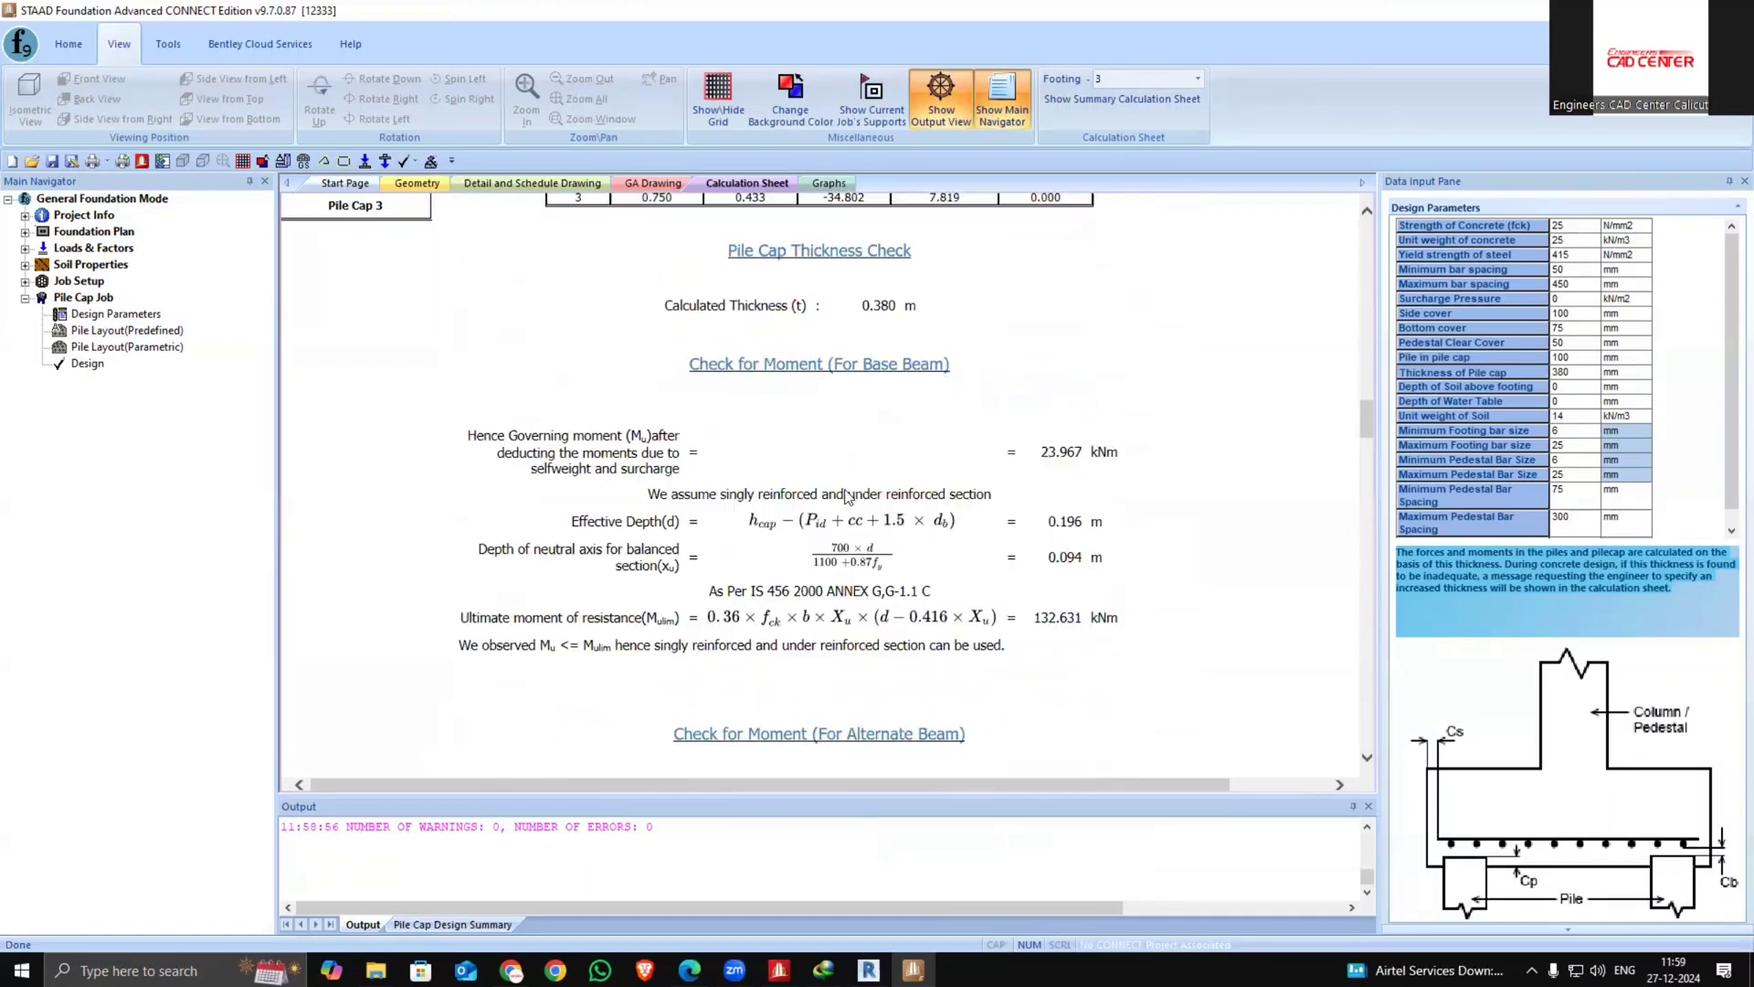
scroll(848, 496, down, 15)
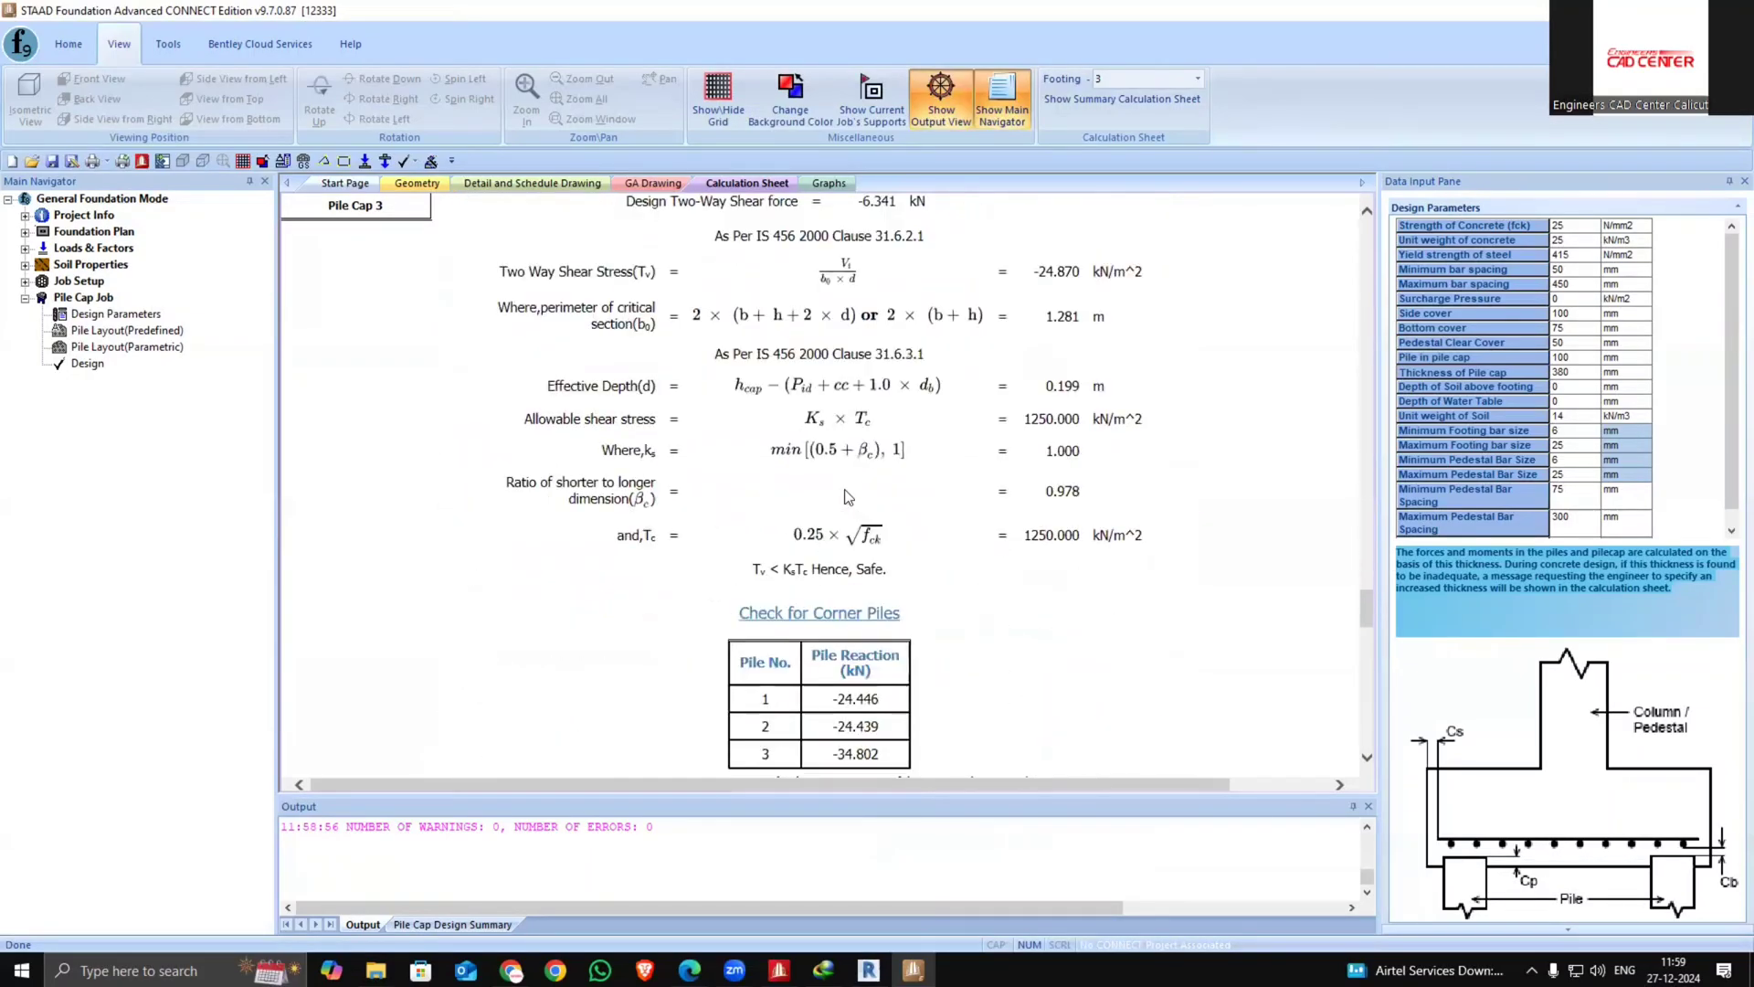
scroll(844, 496, down, 12)
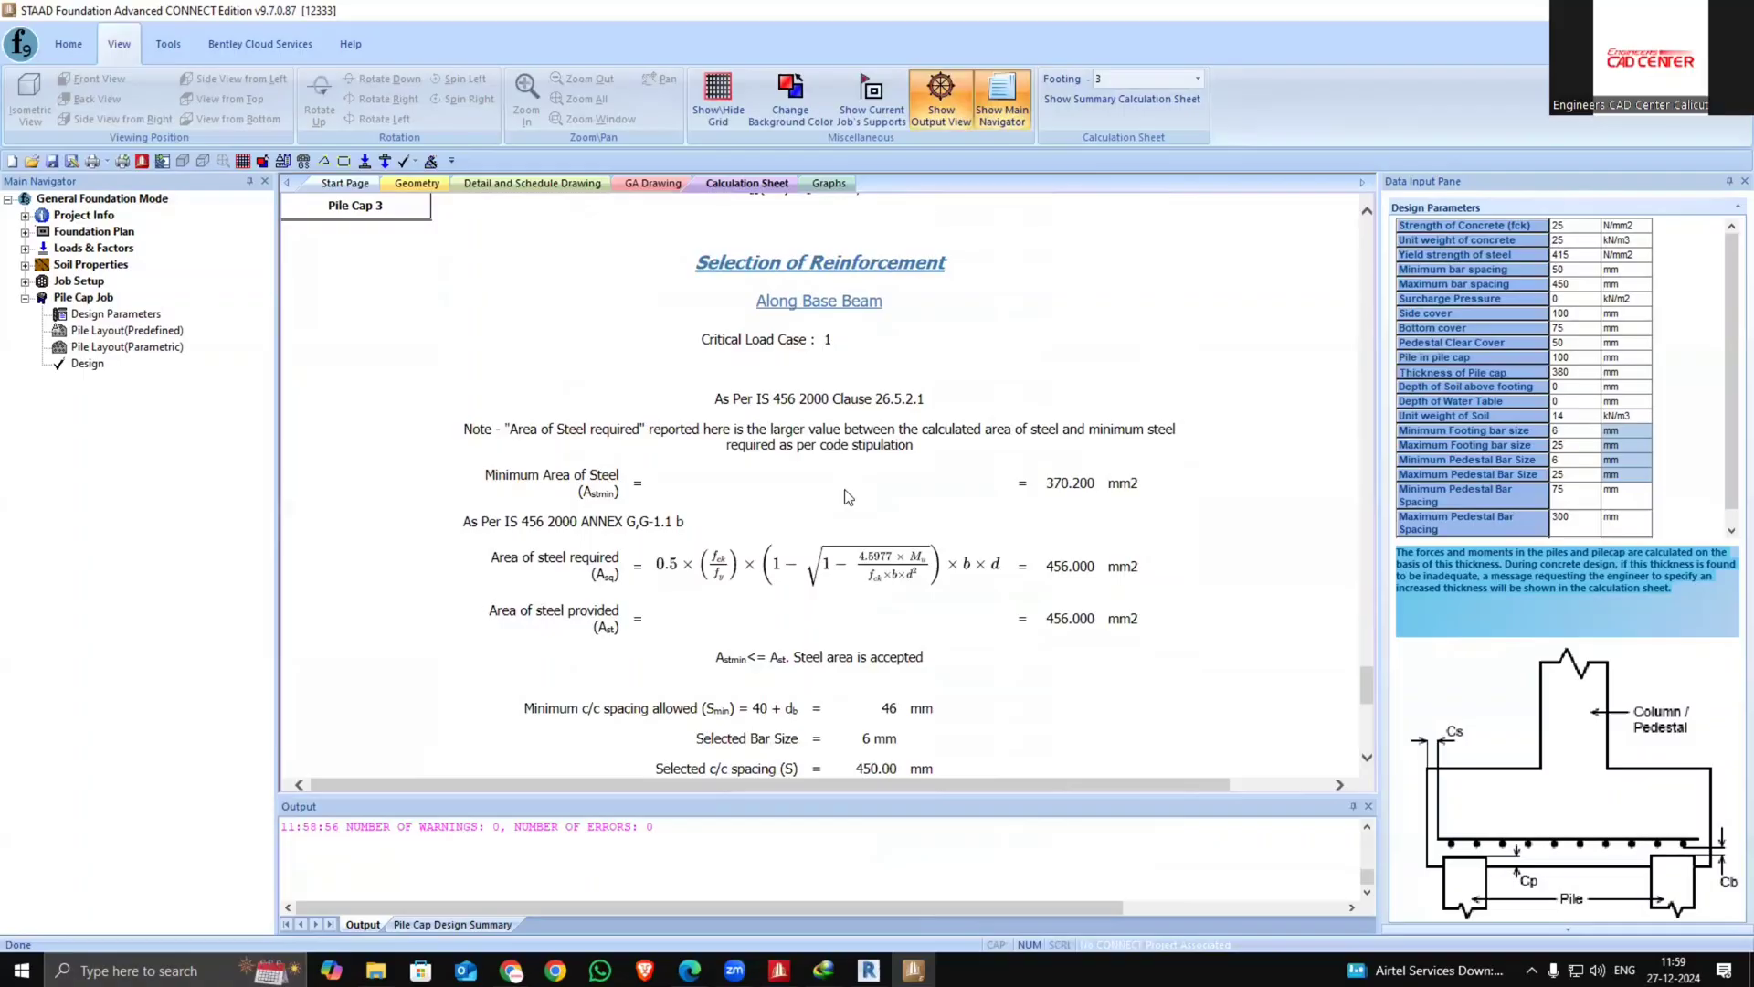
scroll(848, 496, up, 20)
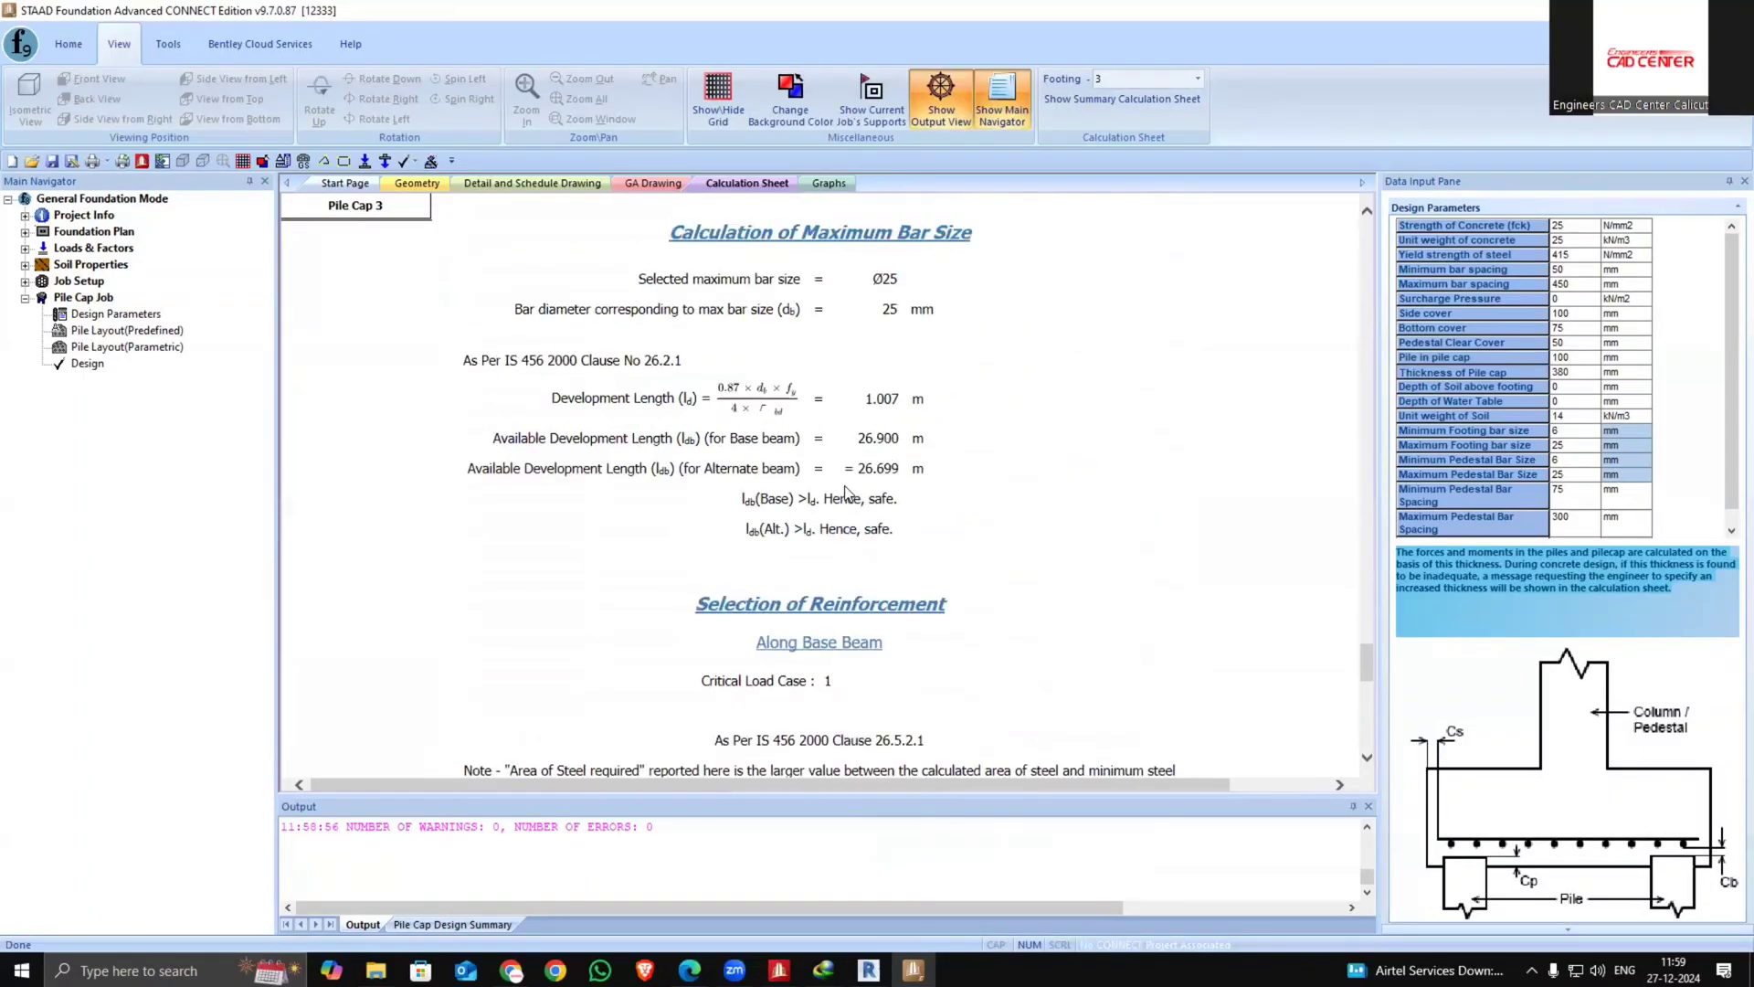
scroll(848, 493, up, 15)
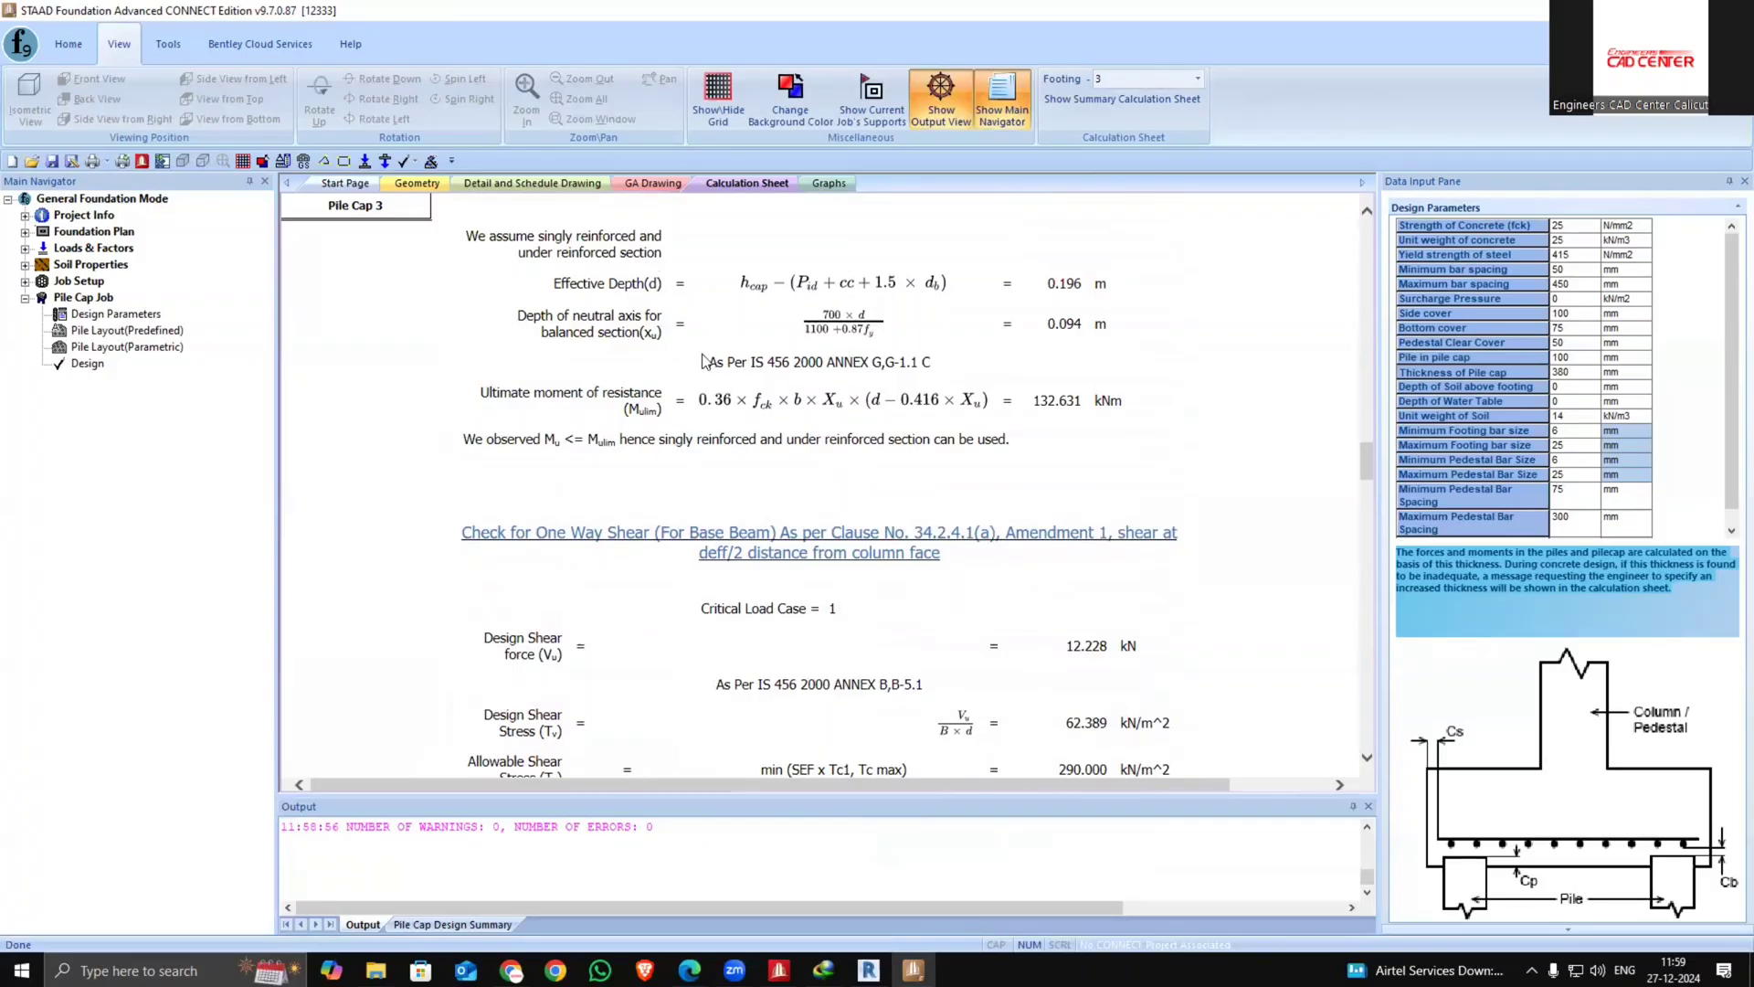
drag(708, 362, 1009, 368)
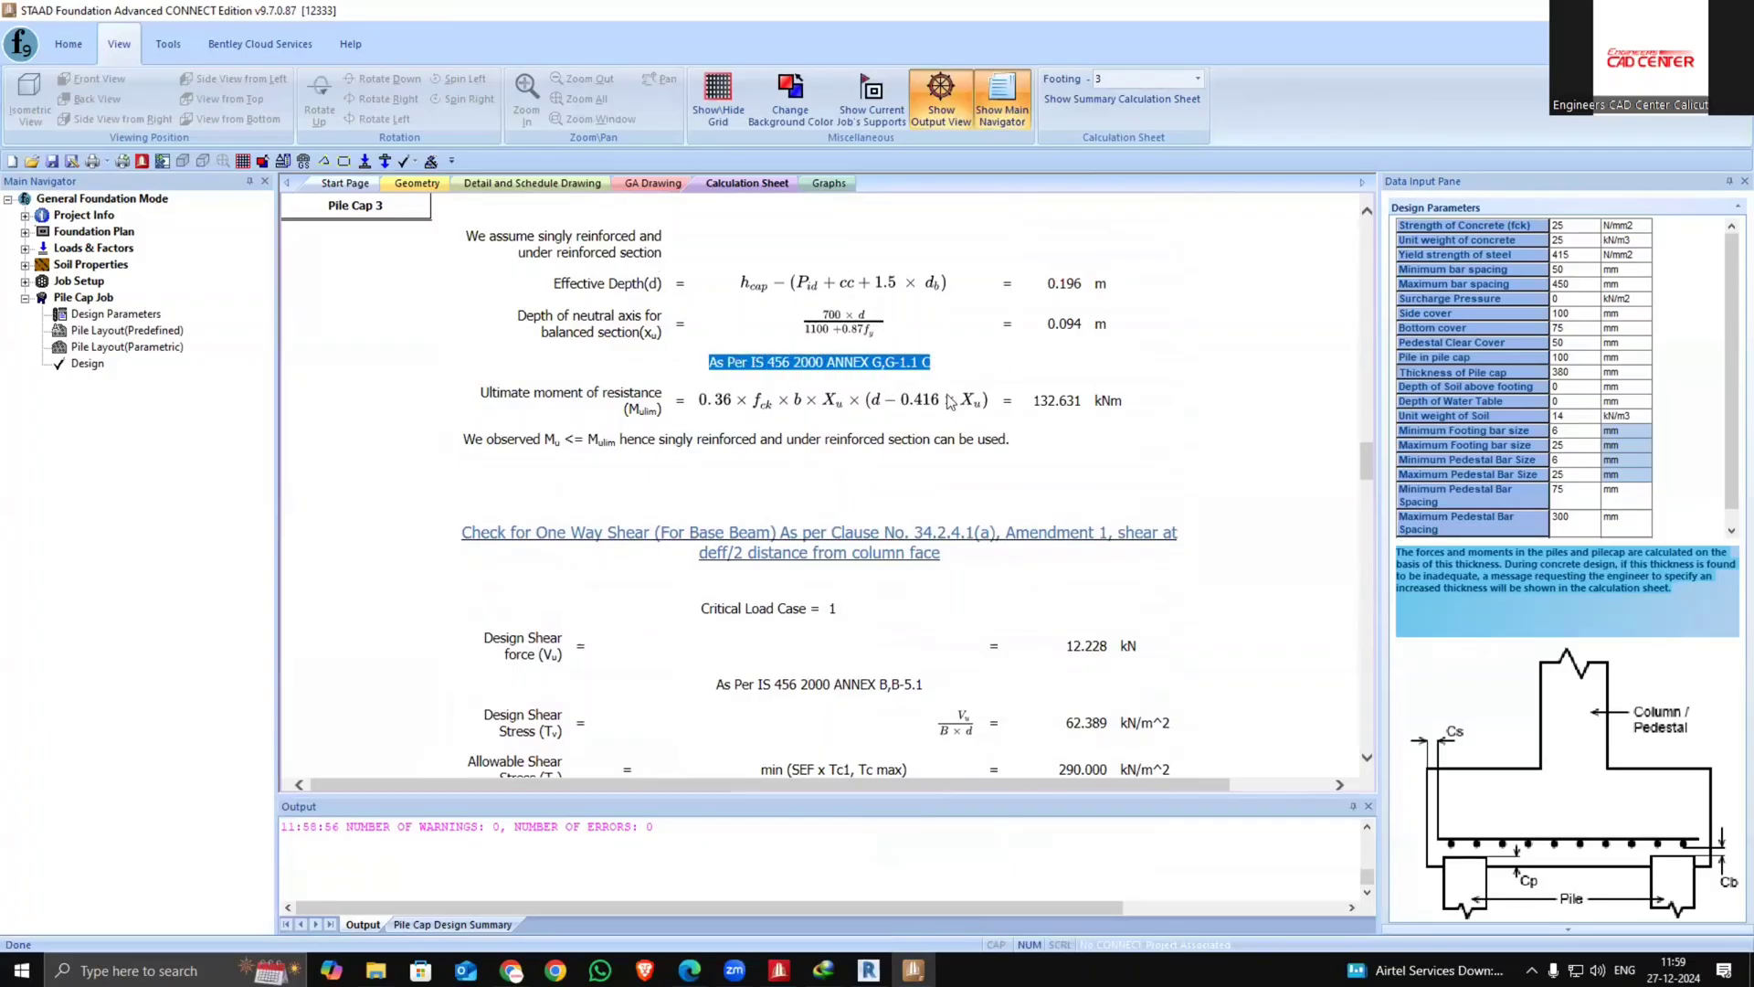
scroll(950, 407, down, 15)
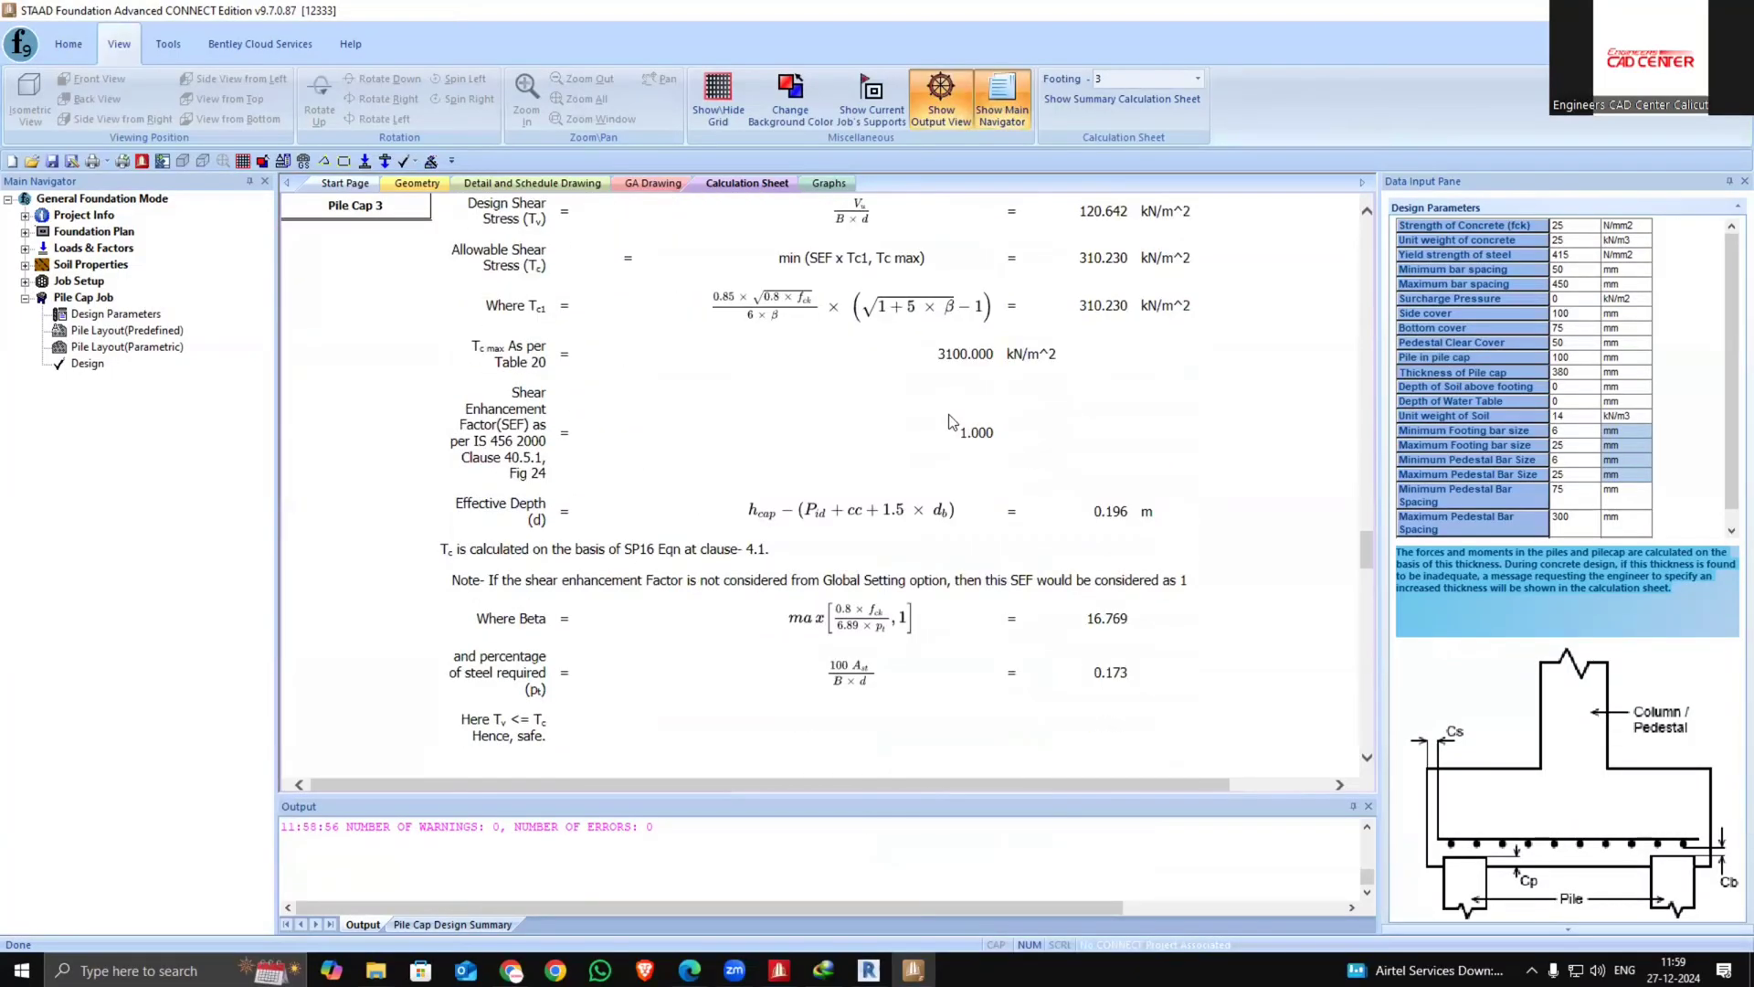